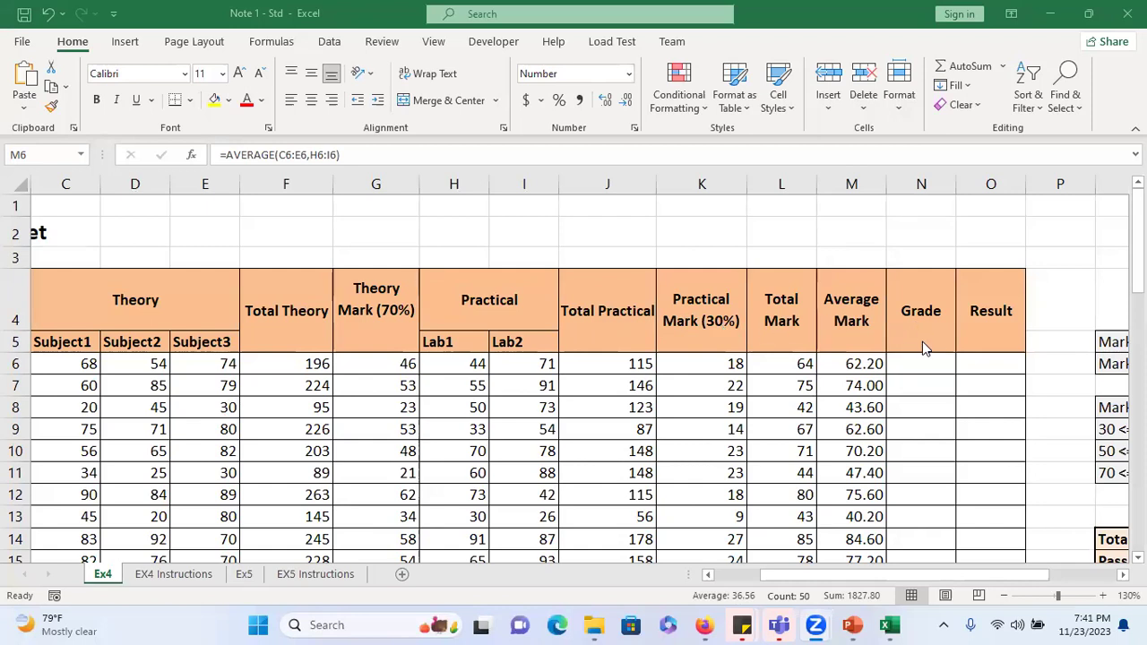
- Examine the Average Mark formula in M6 and bring the pass/fail and grade criteria in columns Q and R into view
key("F2")
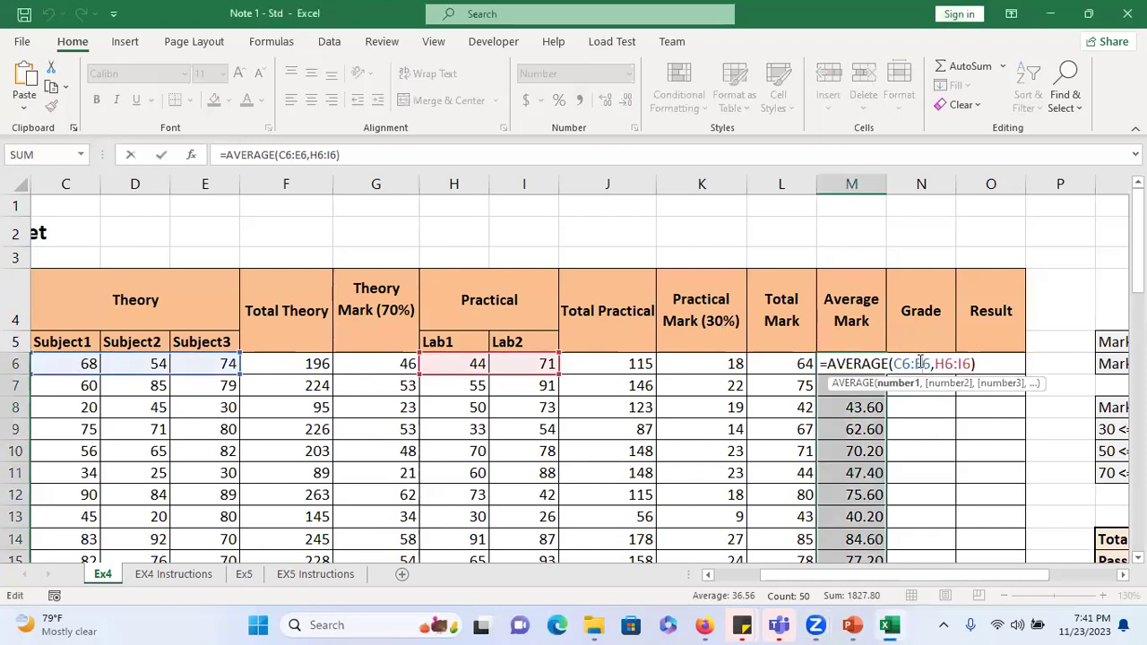
key("Return")
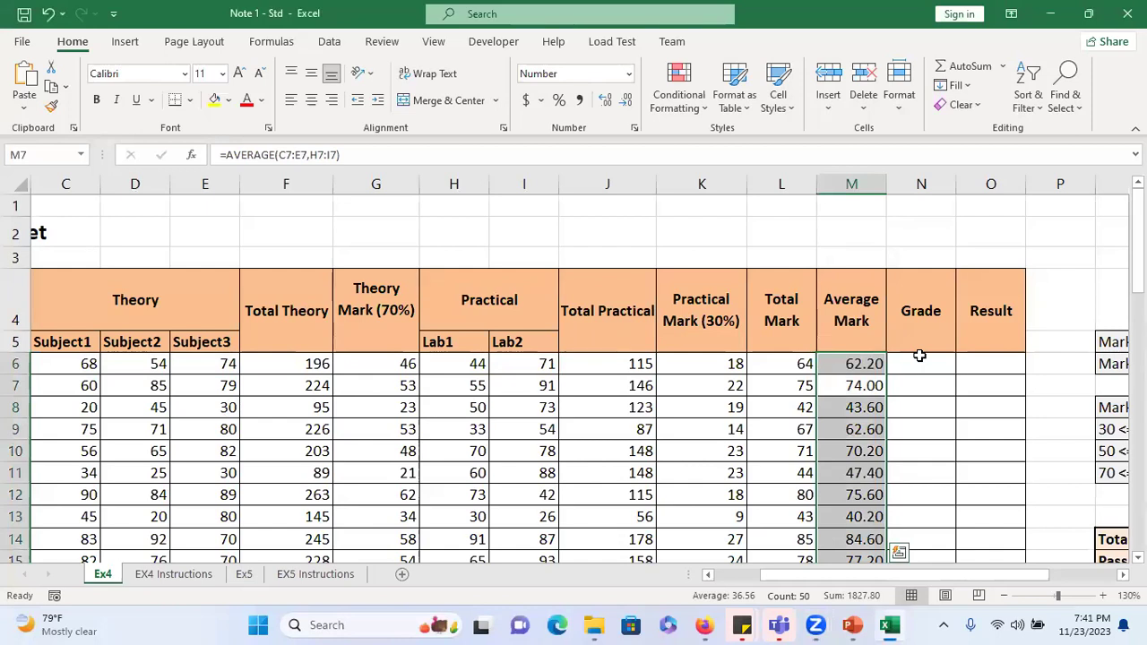
left_click(920, 355)
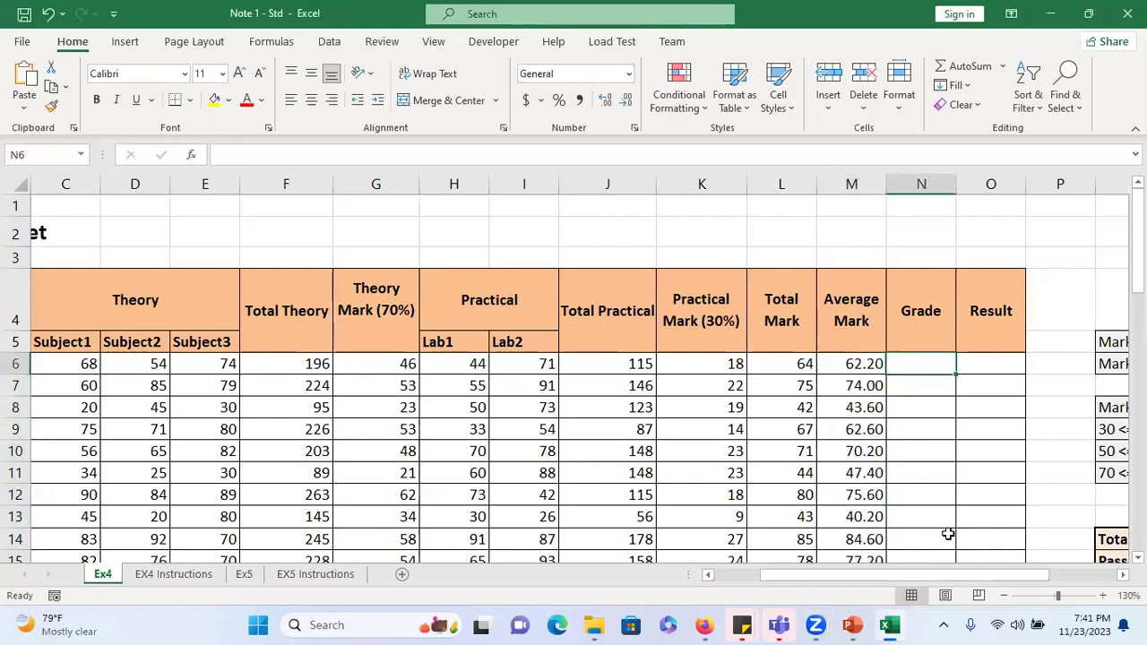
left_click(706, 624)
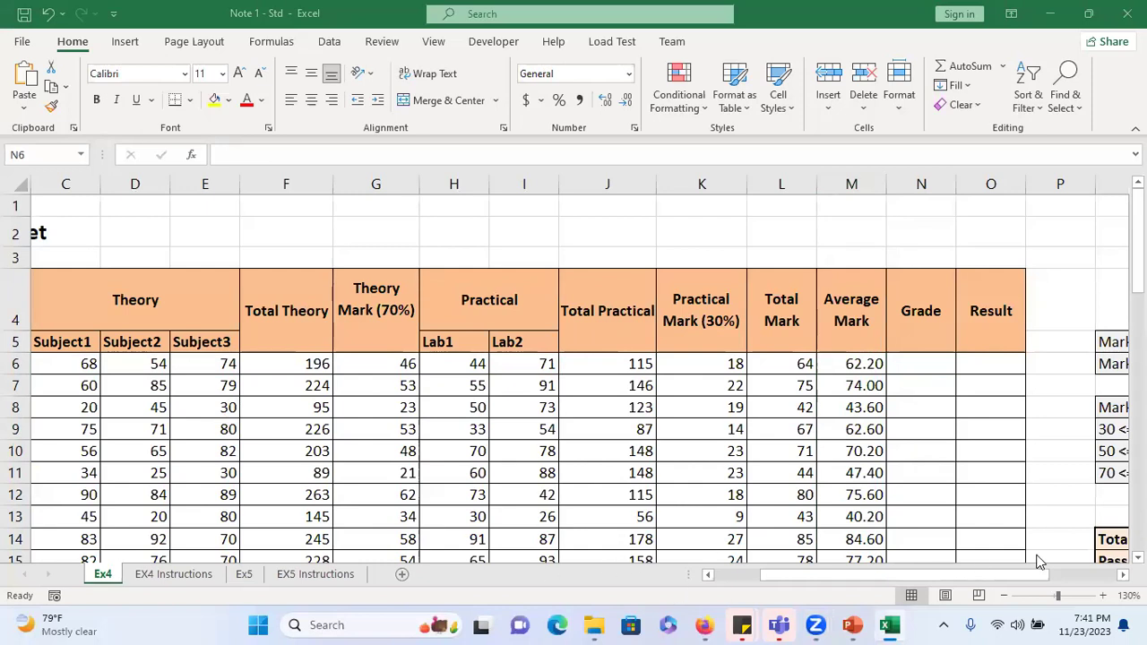
left_click(1013, 583)
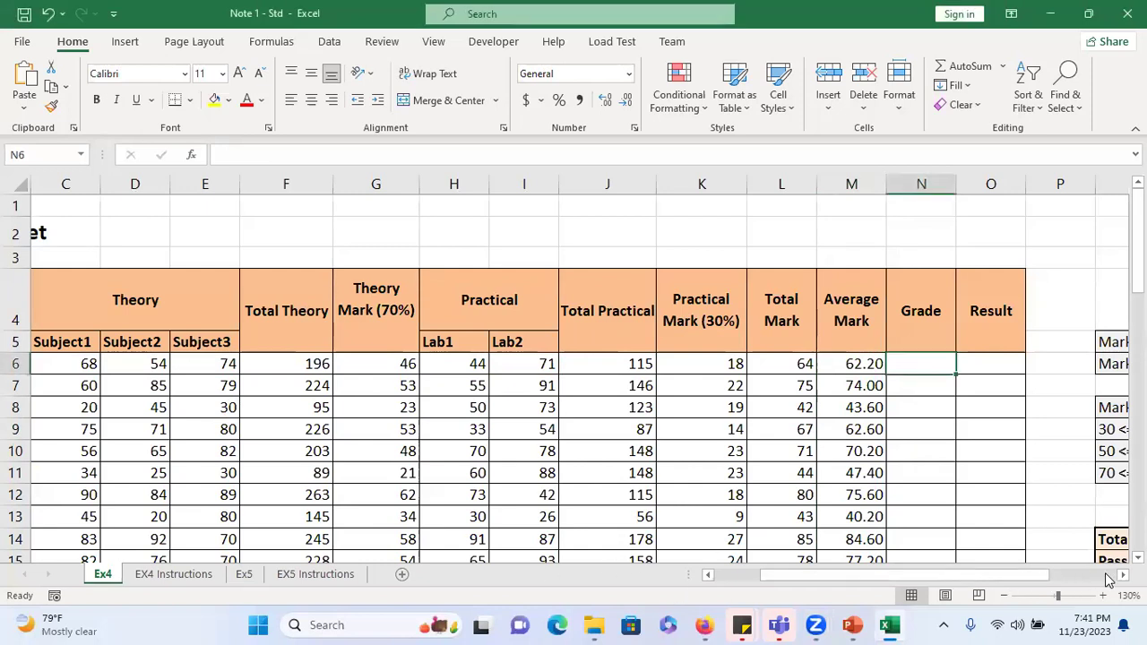
scroll(1106, 578, "right", 3)
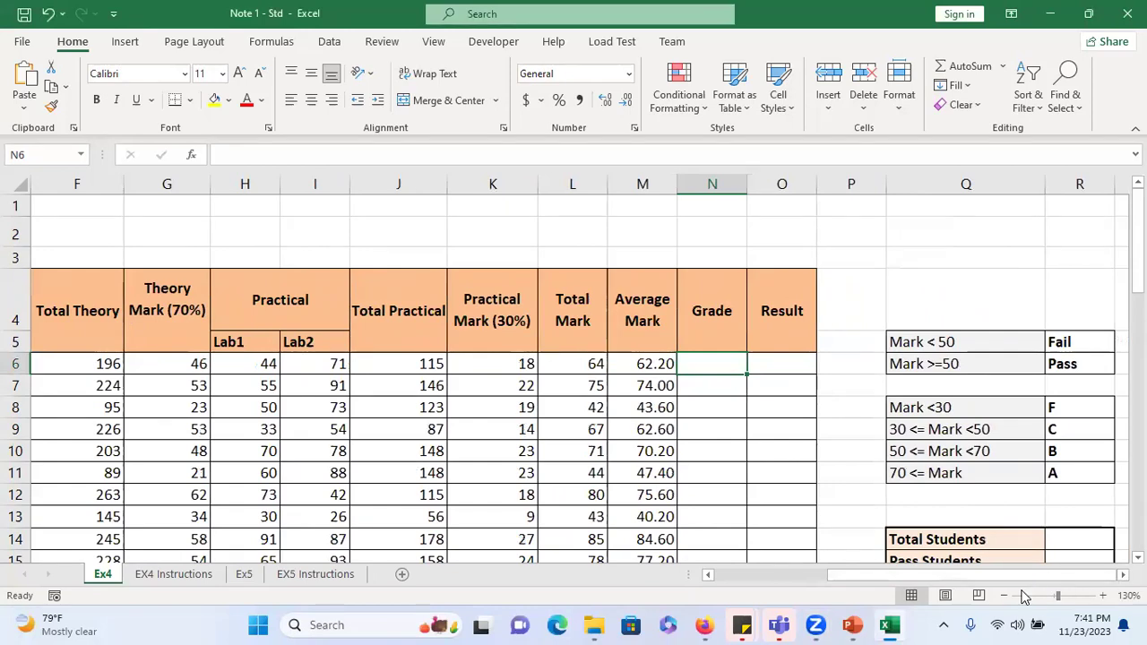
double_click(1003, 596)
left_click(1003, 596)
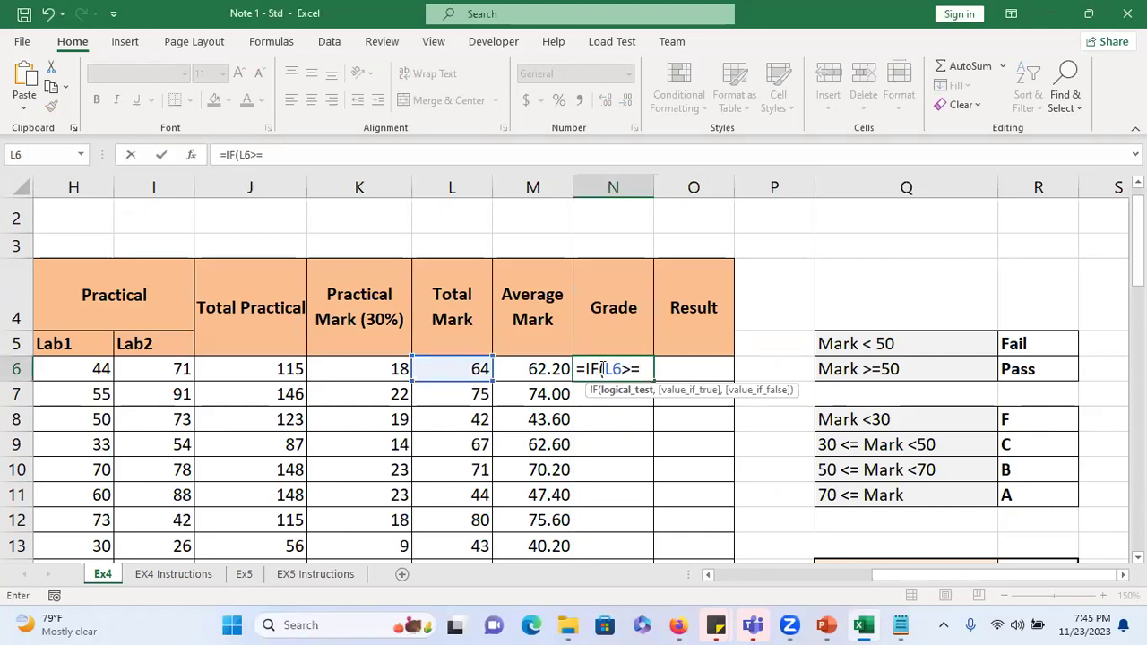
- Complete the logical test of the IF formula in Grade cell N6 as L6>=50
left_click(605, 369)
double_click(613, 370)
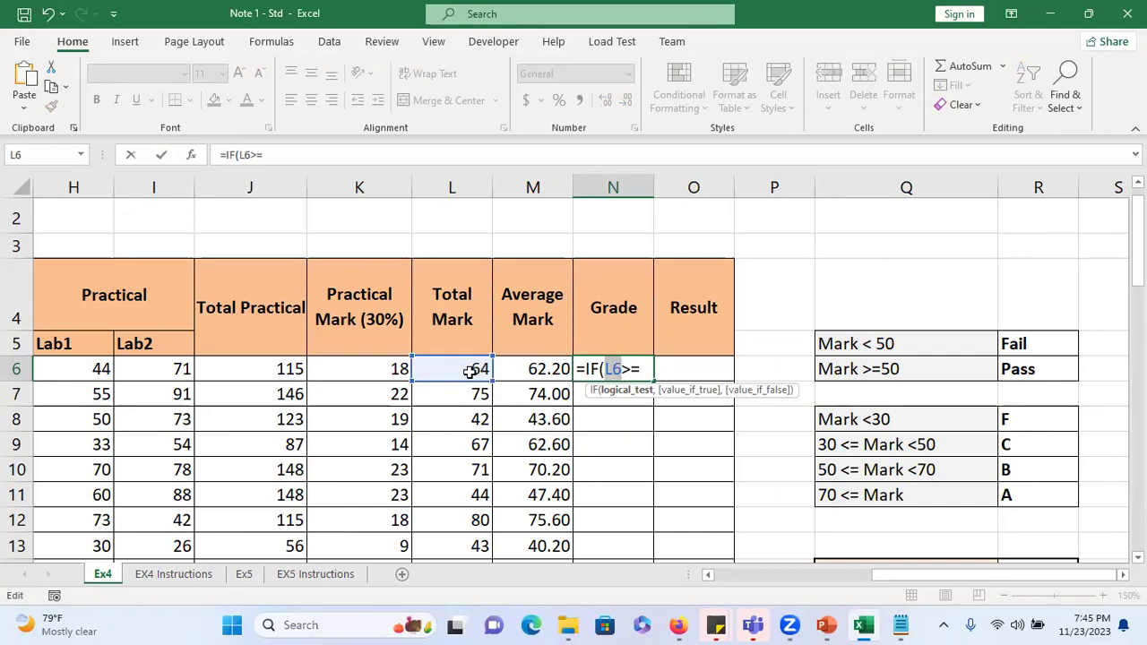
left_click(624, 368)
type("50")
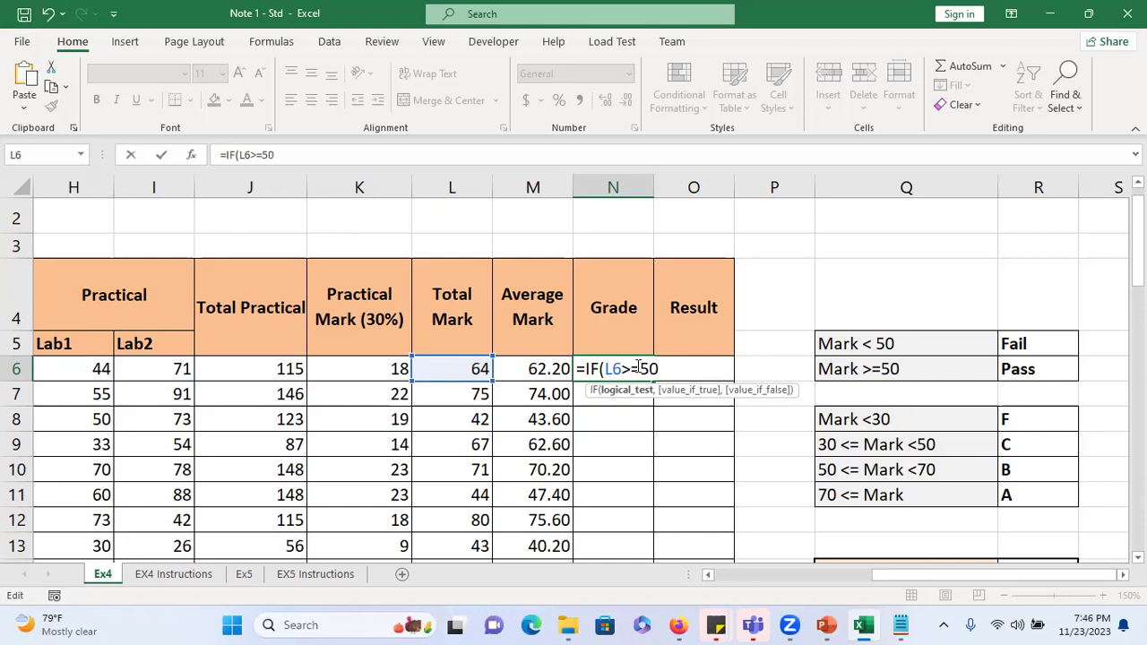
type(",")
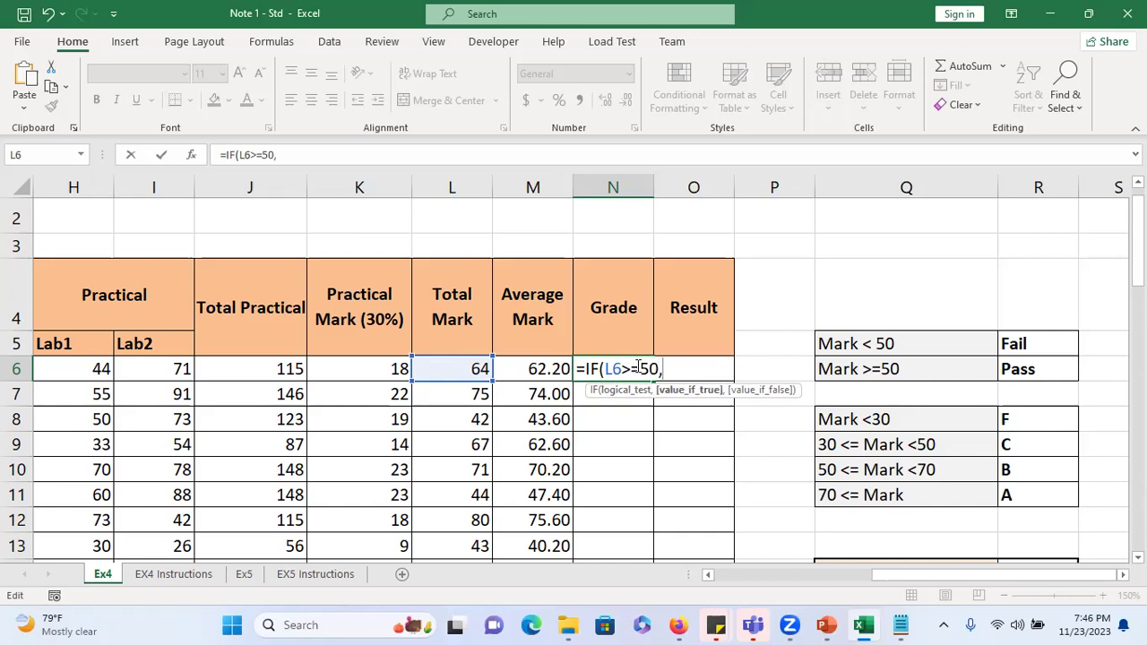
double_click(609, 369)
left_click_drag(606, 369, 660, 370)
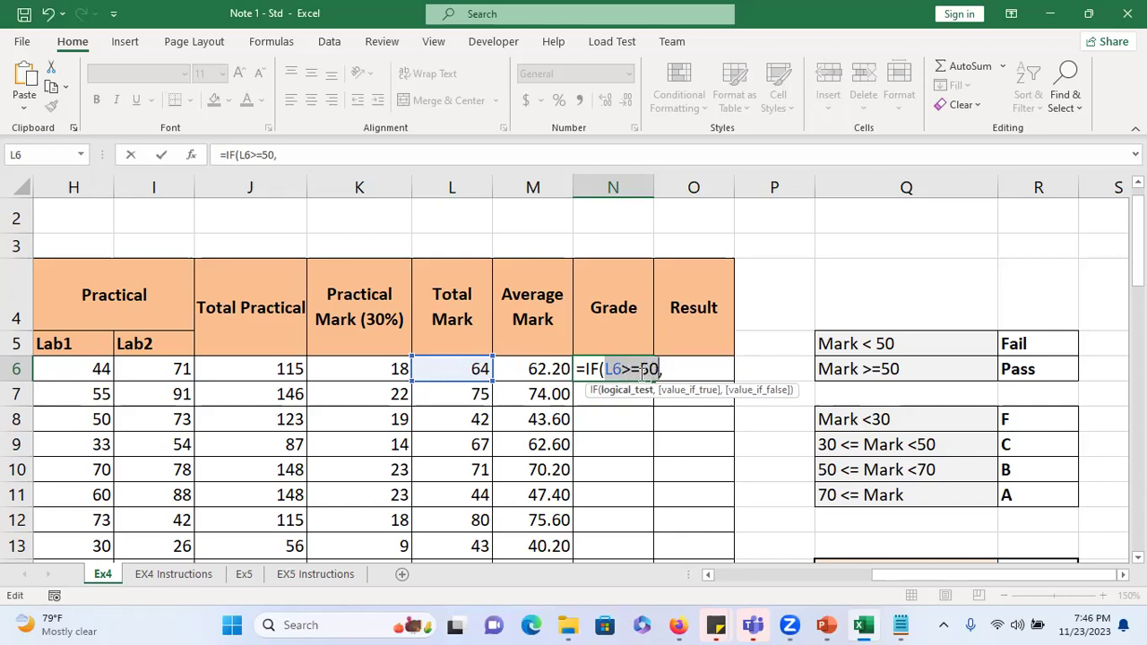
left_click(667, 368)
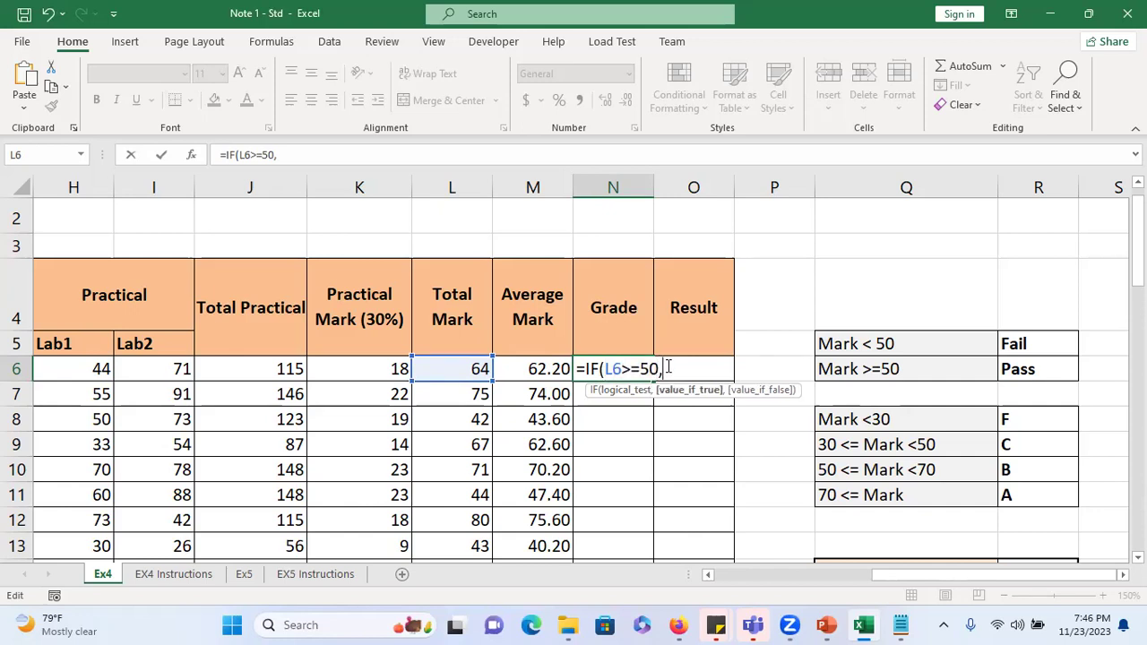
- Finish the N6 IF formula with "PASS" as the true value and "FAIL" as the false value, and enter it
type("\"PASS\"")
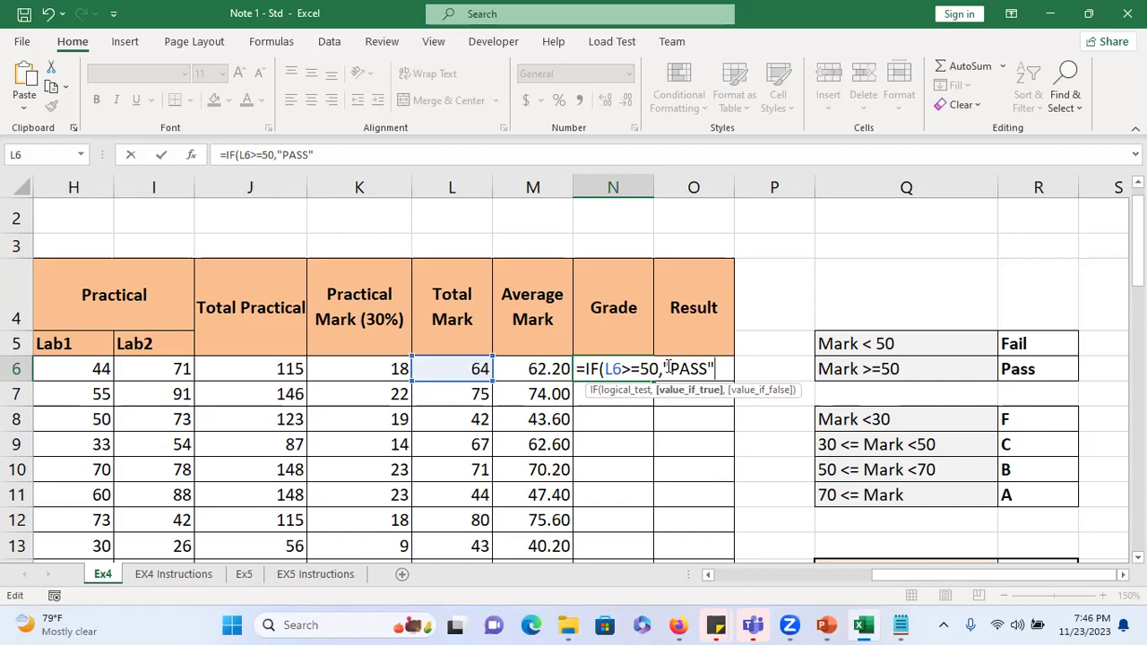
type(",")
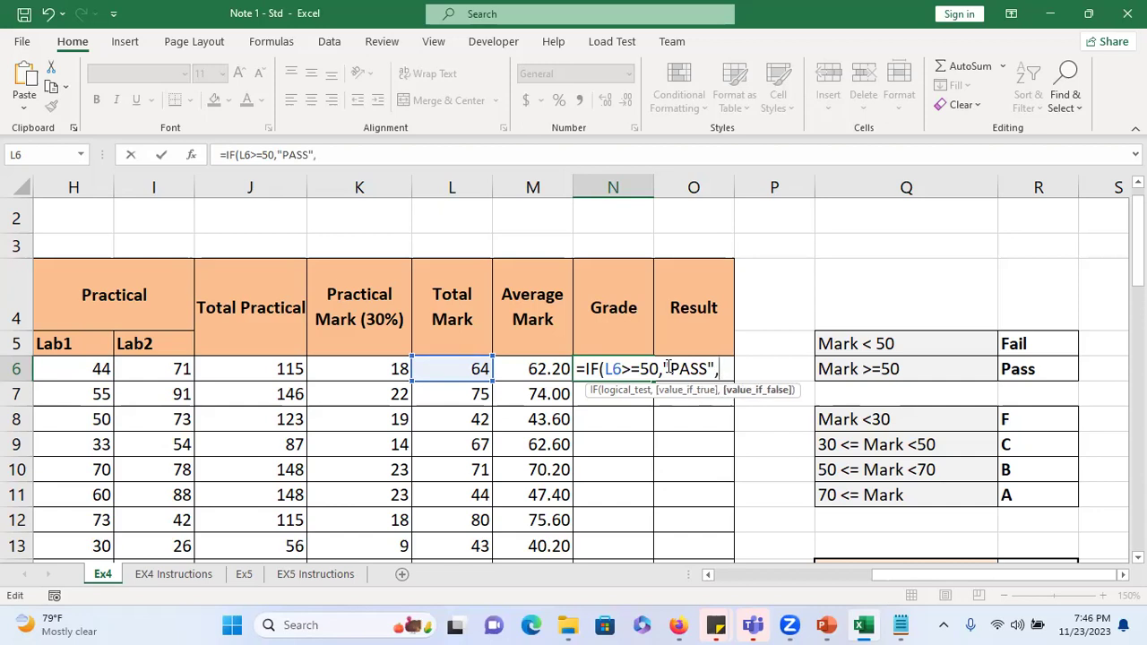
type("\"FAIL\")")
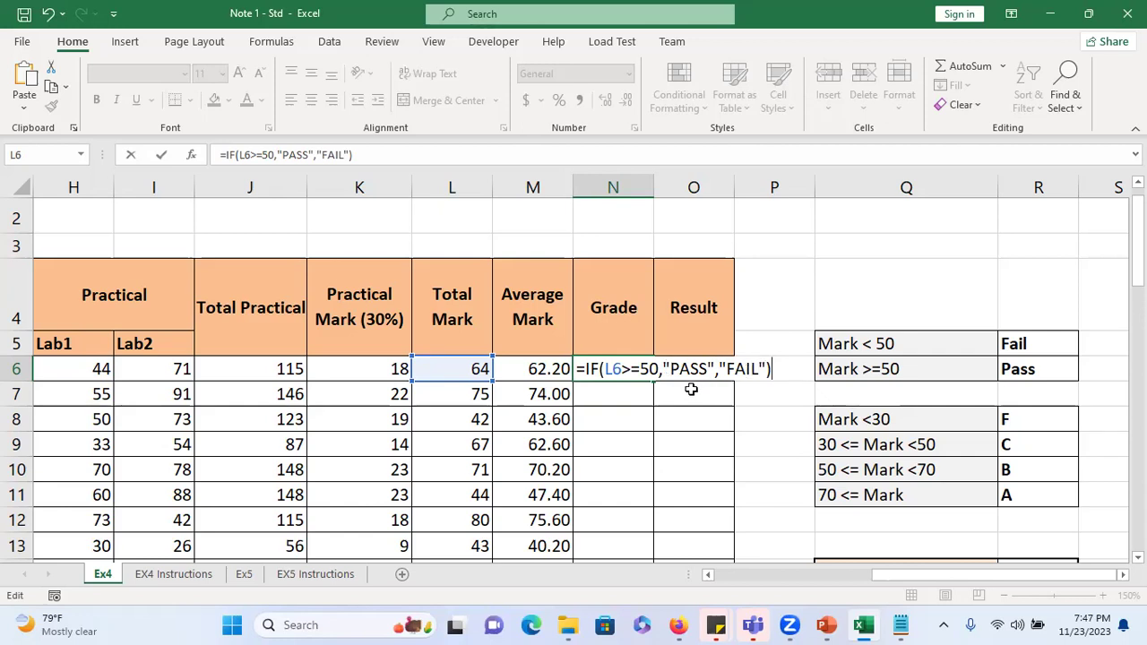
left_click_drag(605, 370, 661, 375)
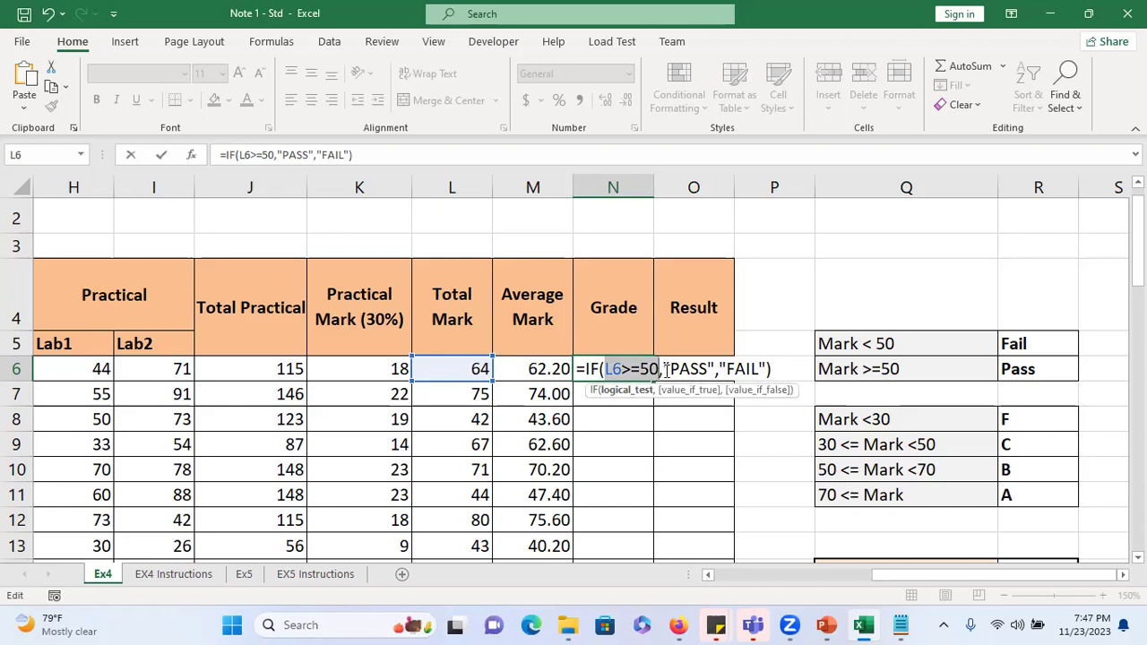
left_click_drag(661, 370, 767, 369)
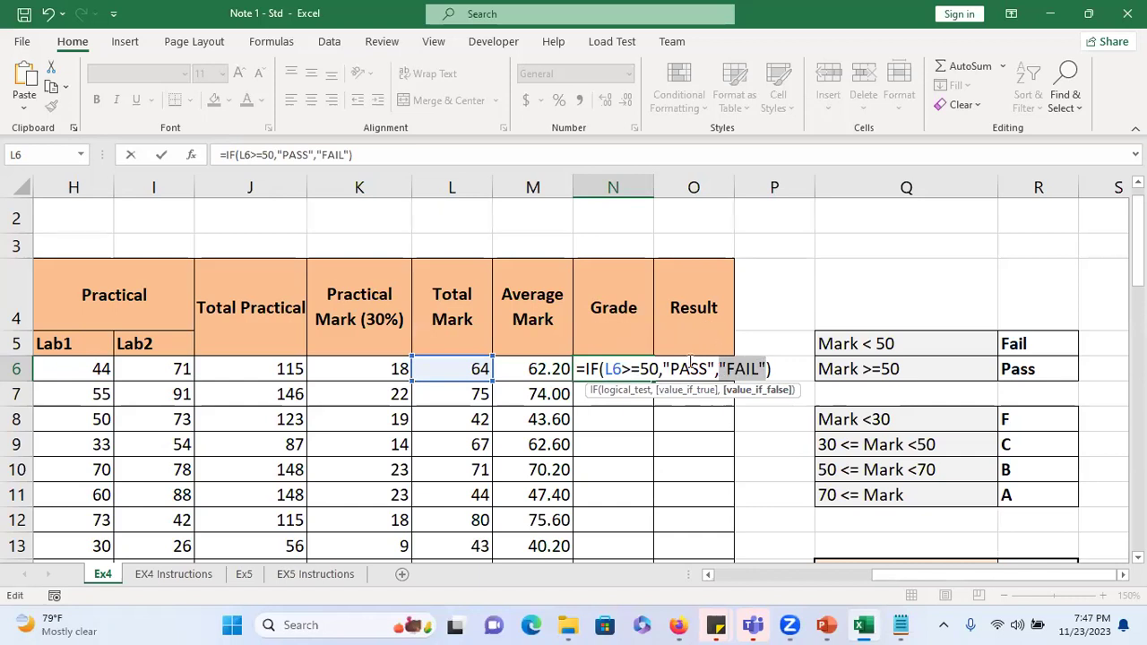
left_click_drag(607, 370, 768, 370)
left_click(665, 370)
key("Return")
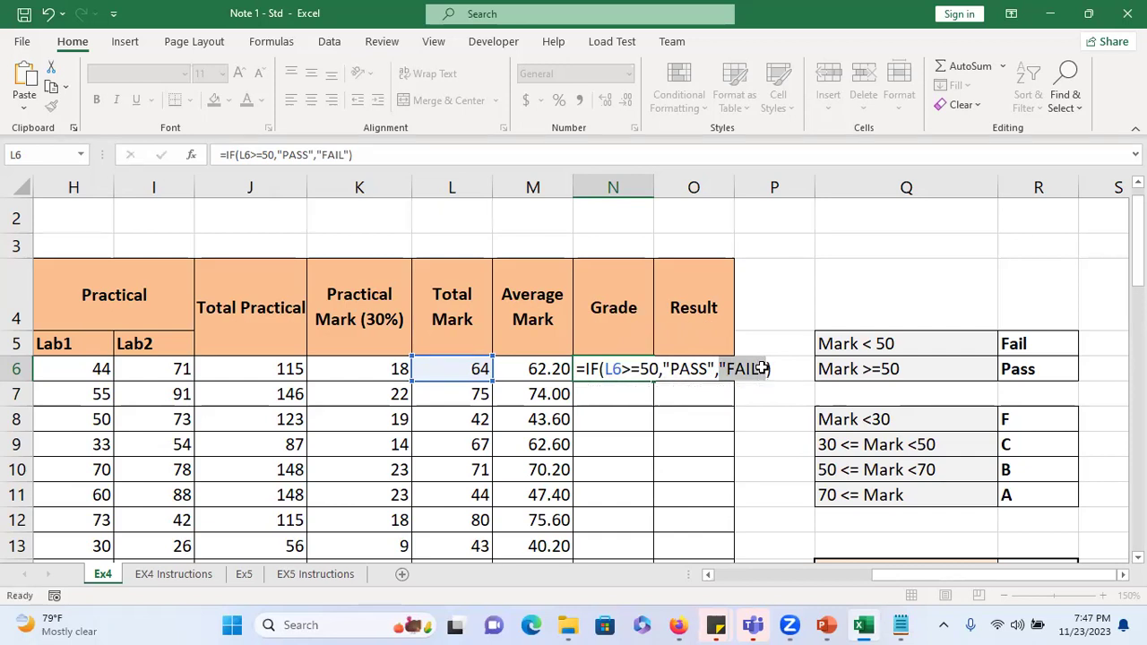
left_click(636, 360)
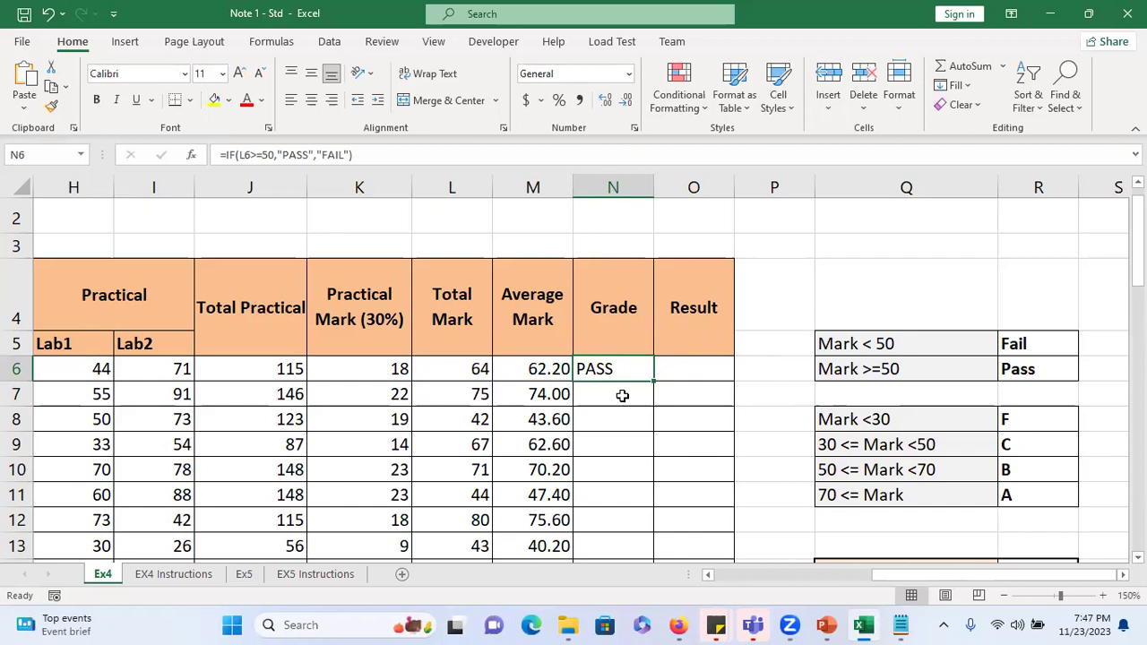
- Start an IF formula in Grade cell N7 with the logical test L7<50
left_click(622, 395)
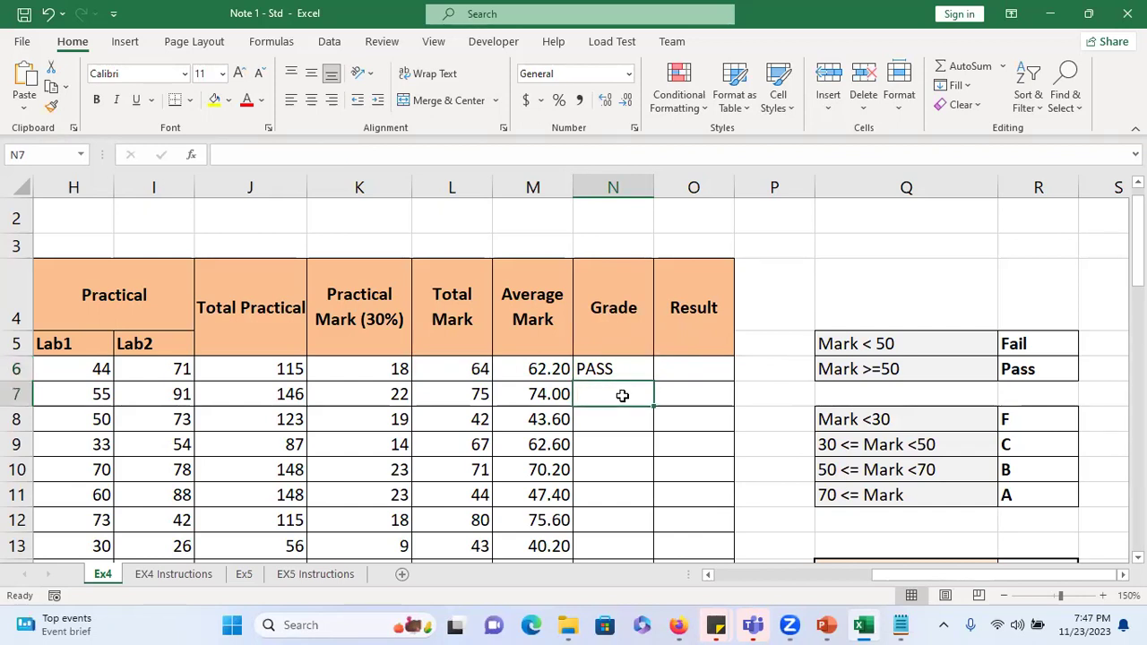
type("=i")
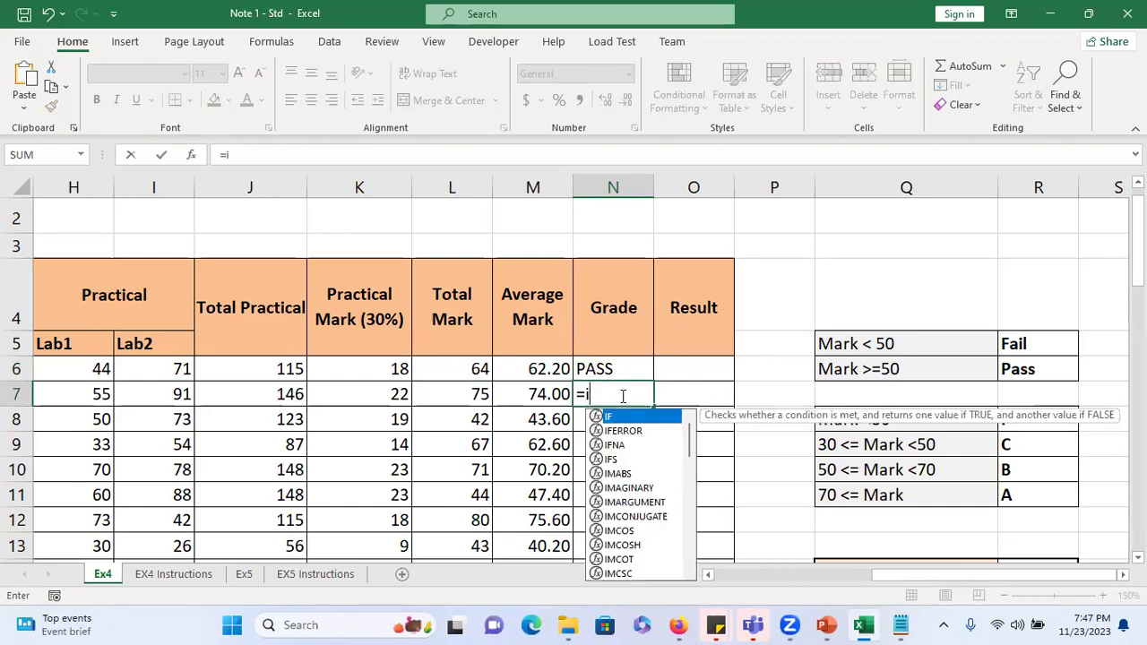
key("Tab")
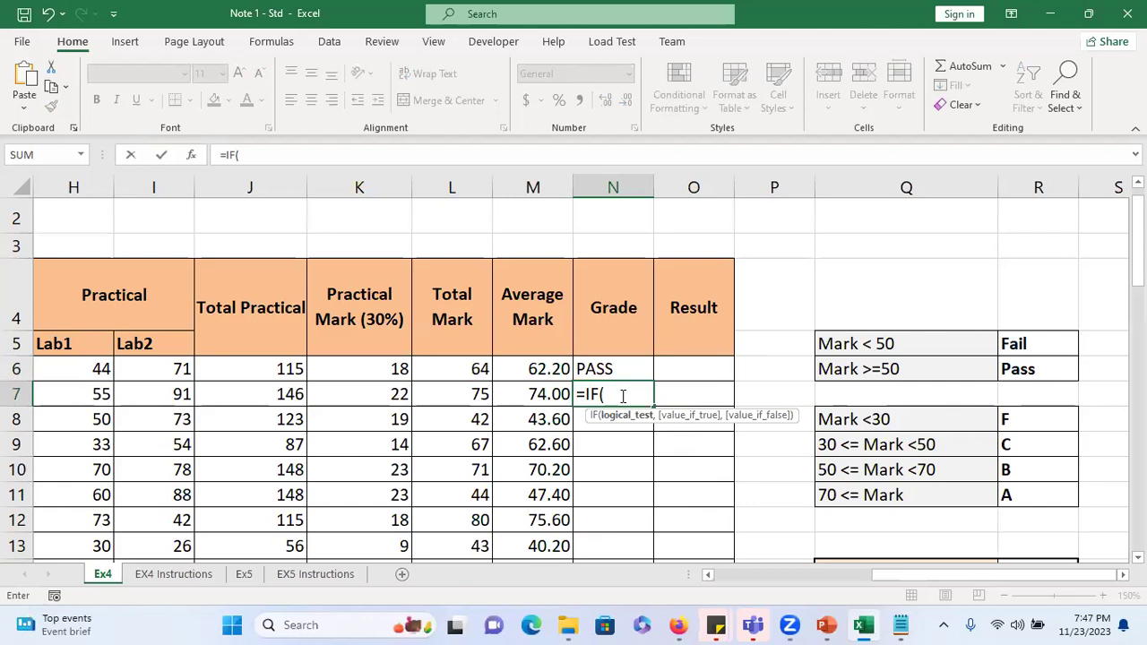
left_click(433, 392)
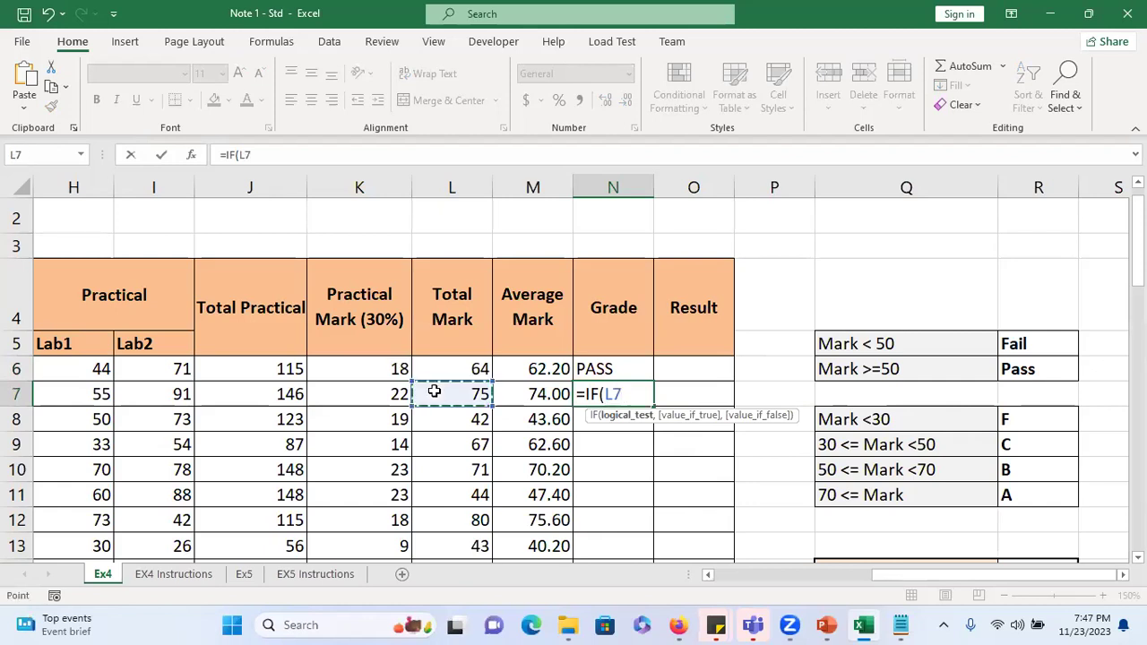
type("<50,")
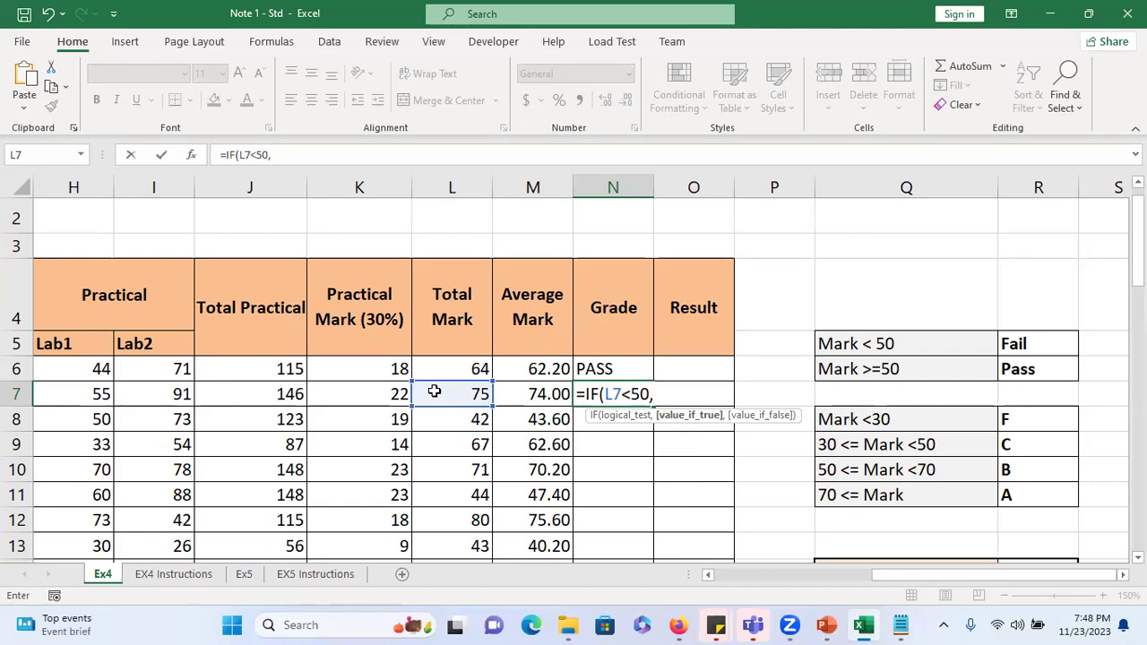
- Finish the N7 IF formula with "FAIL" as the true value and "PASS" as the false value, and enter it
type("\"FAIL\"")
type(",")
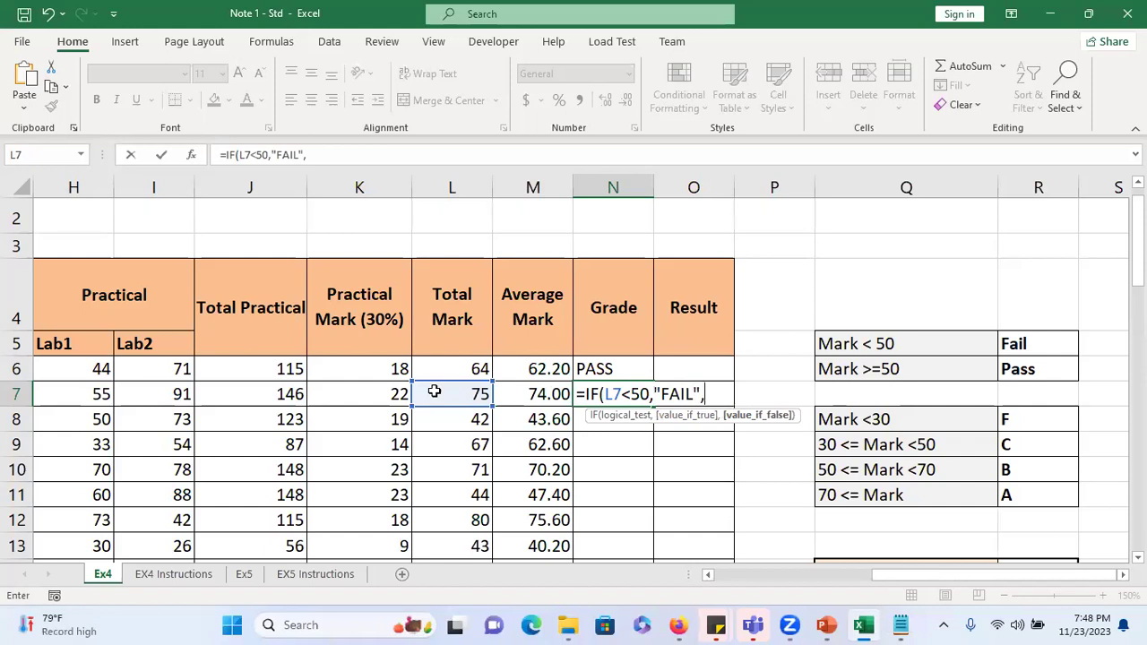
type("P")
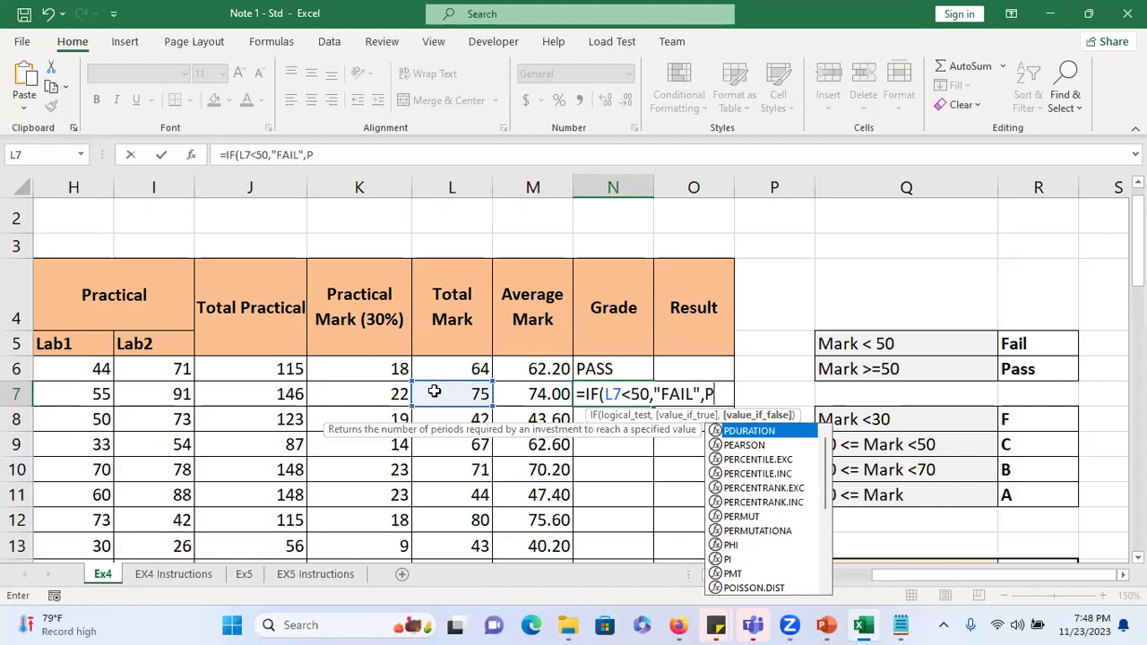
key("BackSpace")
type("\"")
type("PAS")
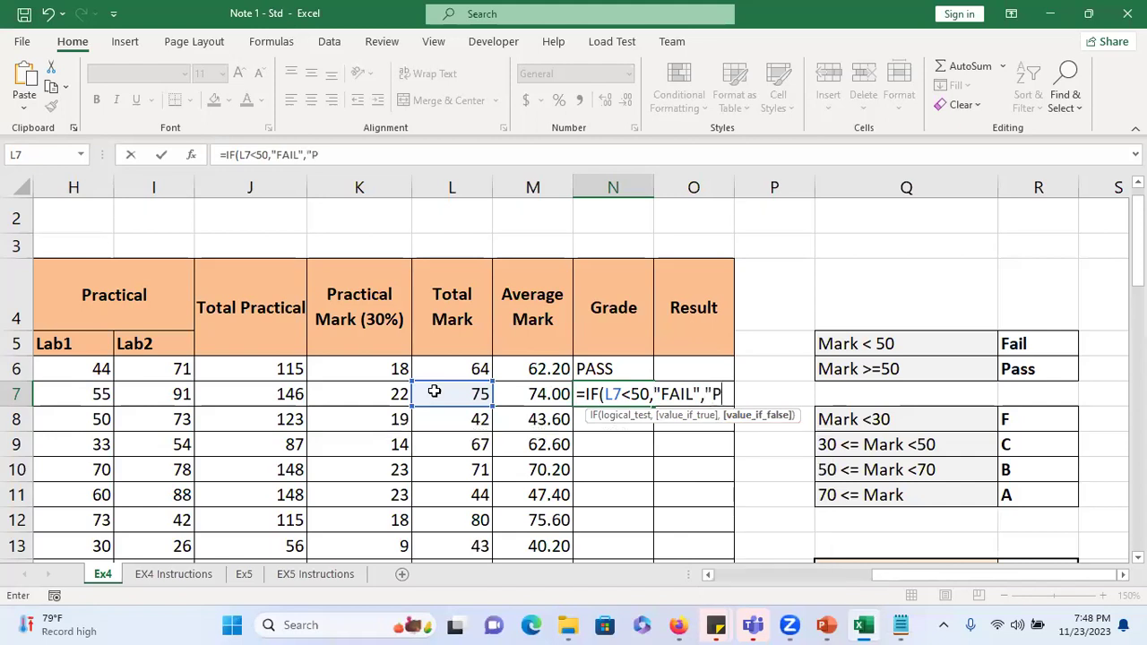
type("S\"\"")
key("BackSpace")
type(")")
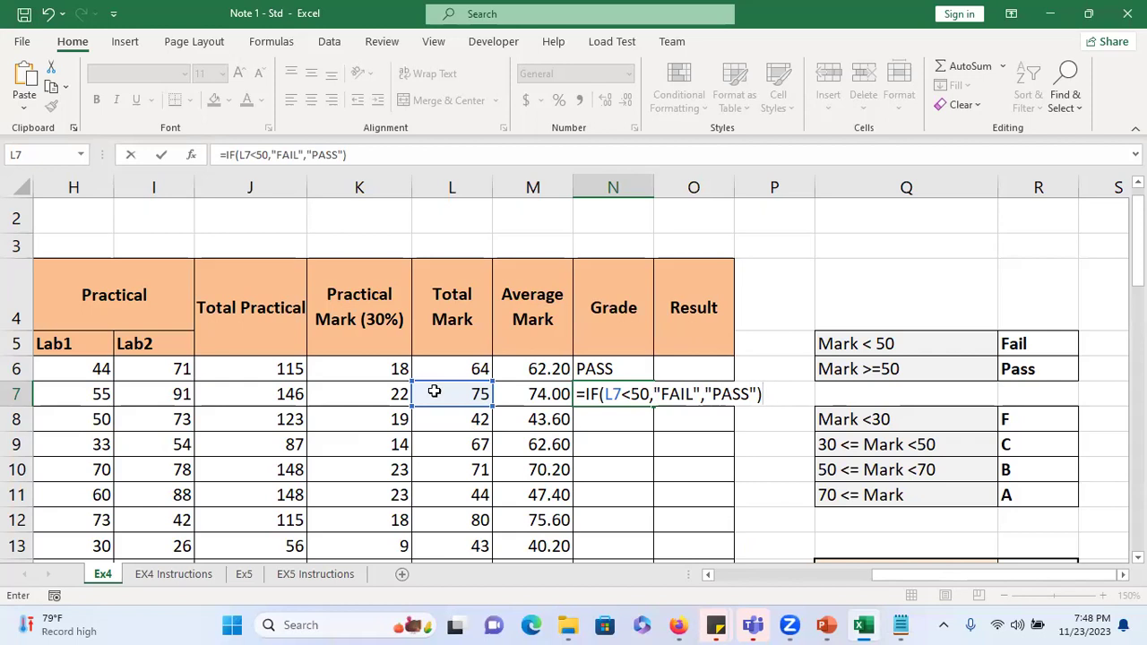
key("Return")
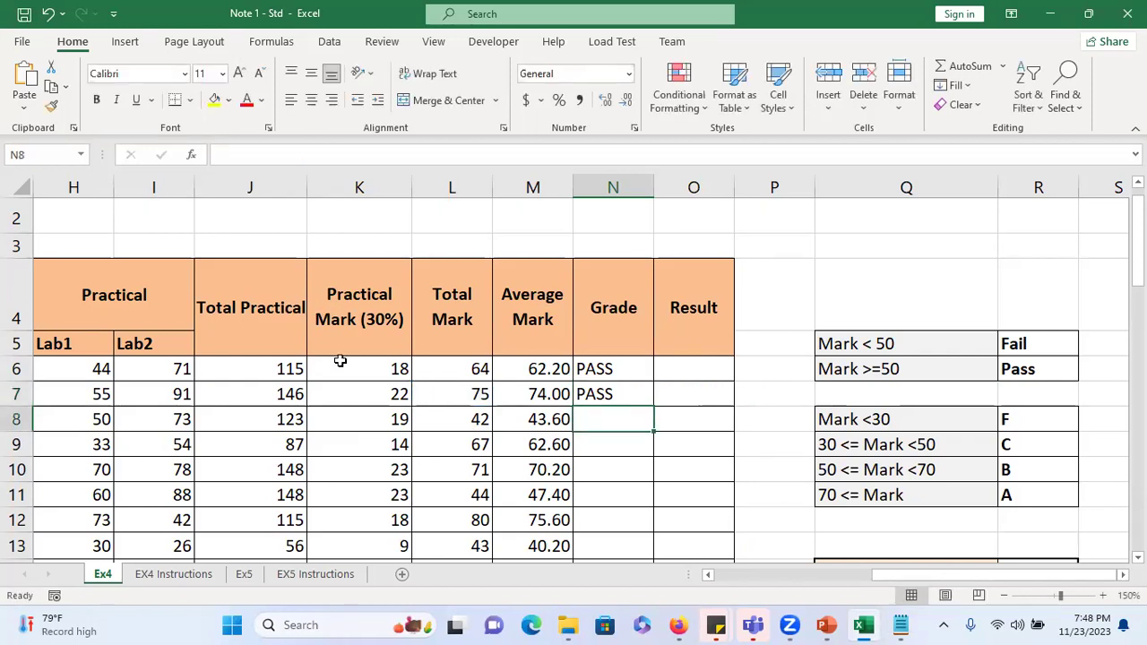
- Fill the IF formula from N7 down the rest of the Grade column
left_click(636, 385)
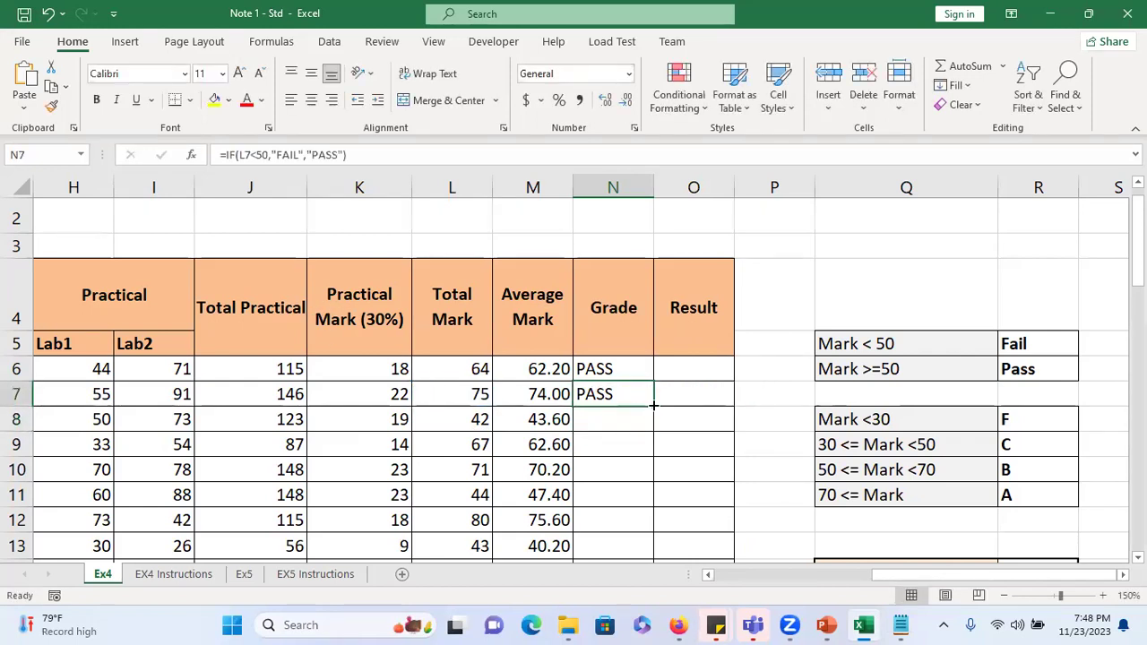
double_click(653, 406)
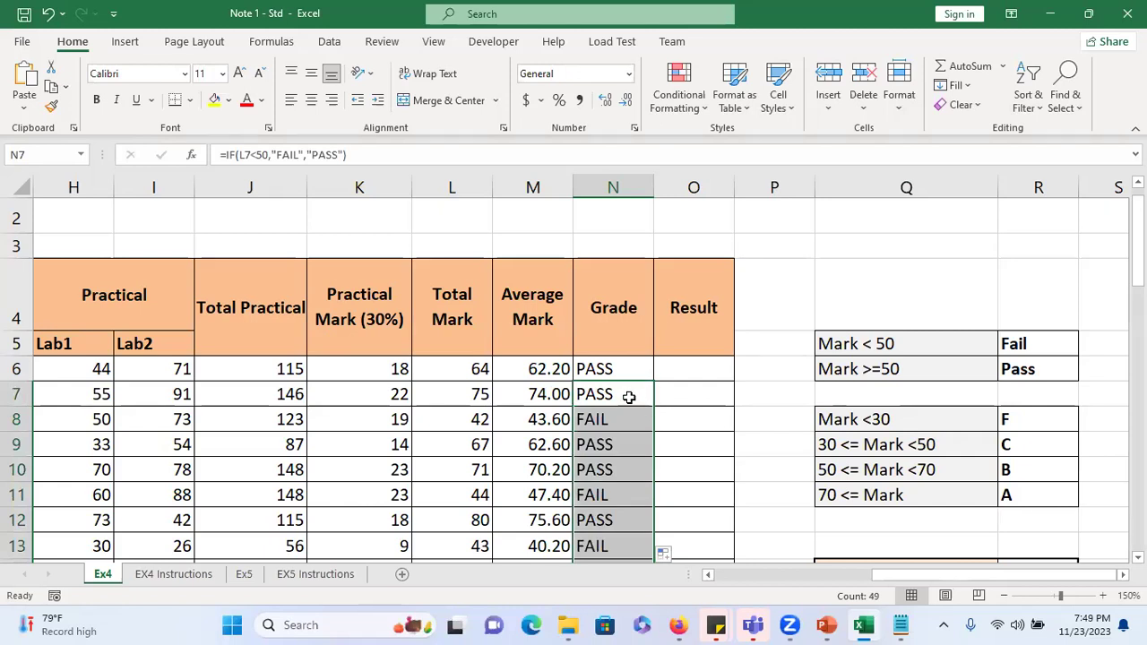
- Inspect the IF formula in N7 and the Total Mark formula in L6 with their cell references
double_click(629, 397)
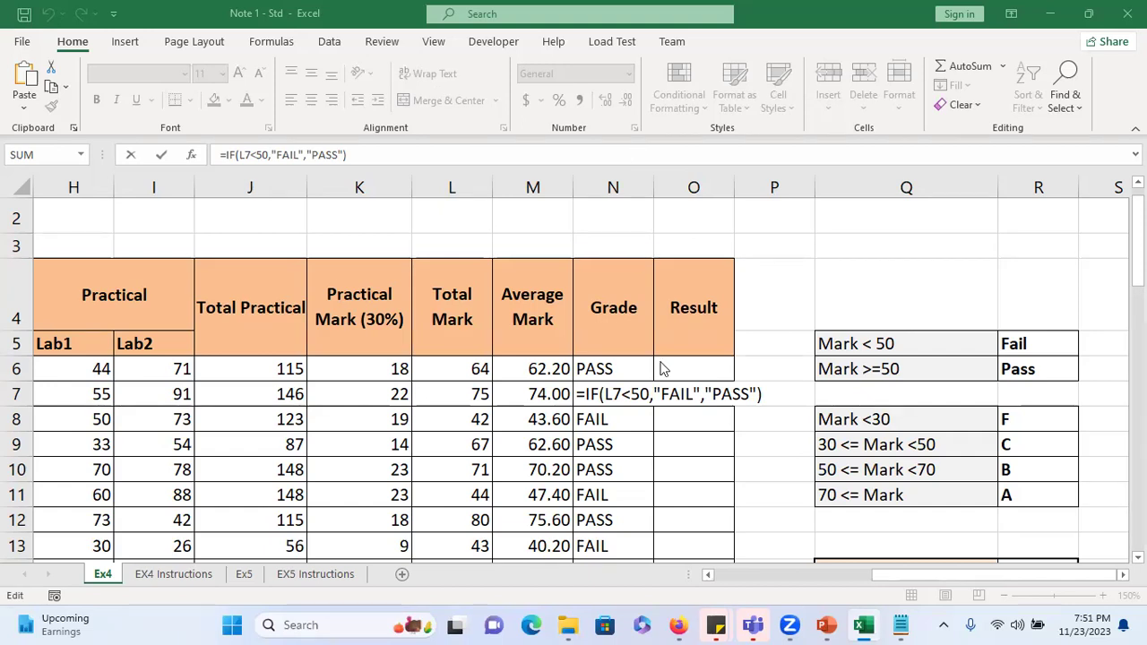
left_click(624, 395)
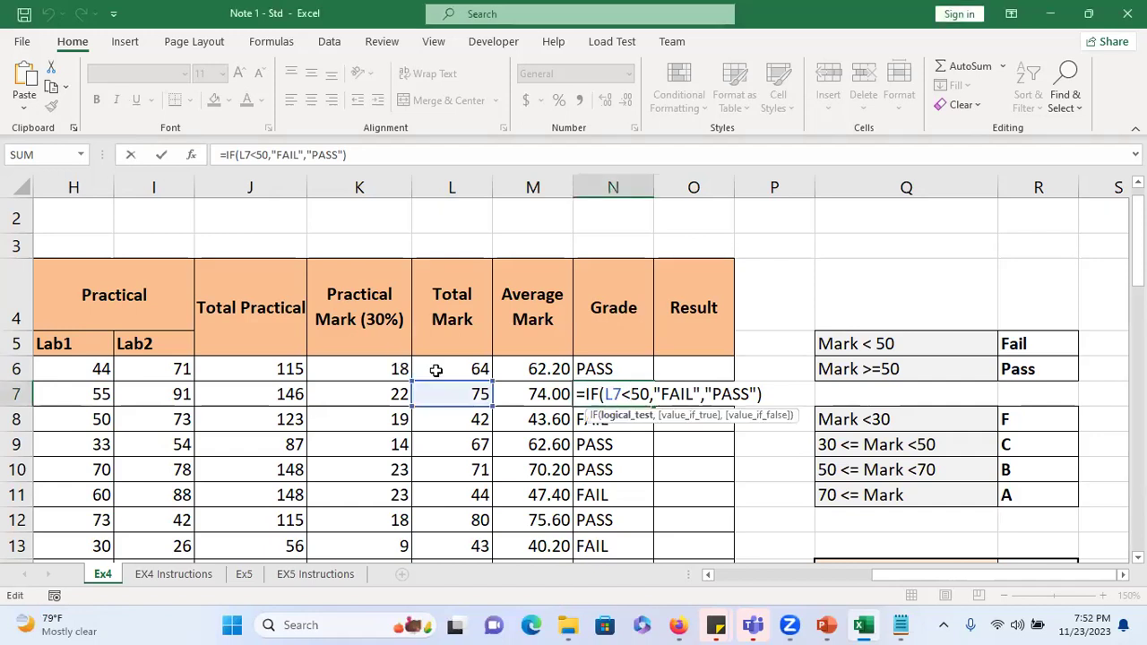
key("ctrl+Return")
left_click(436, 370)
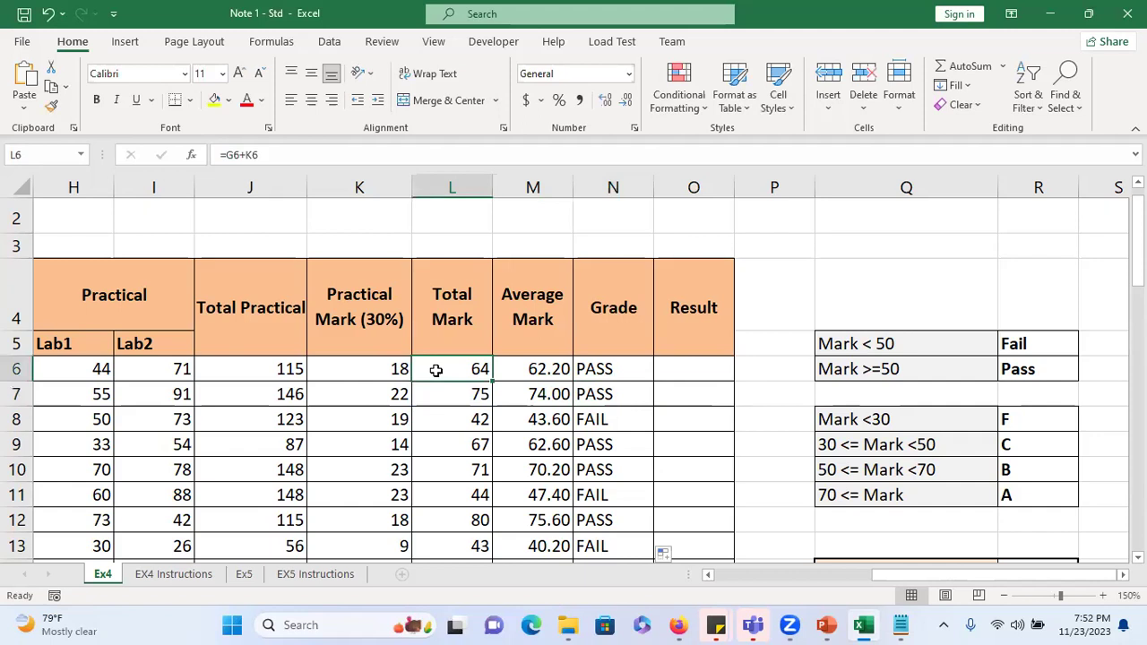
double_click(436, 370)
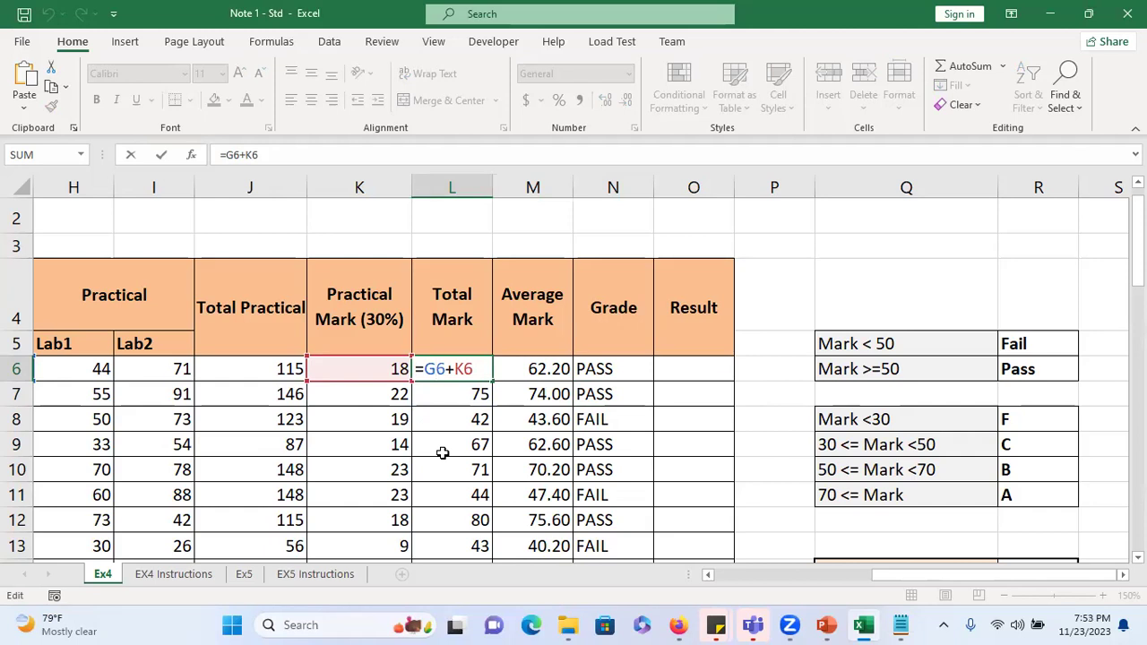
- Inspect the Total Mark formula in L7 with its cell references, leaving the formula as it is
key("Return")
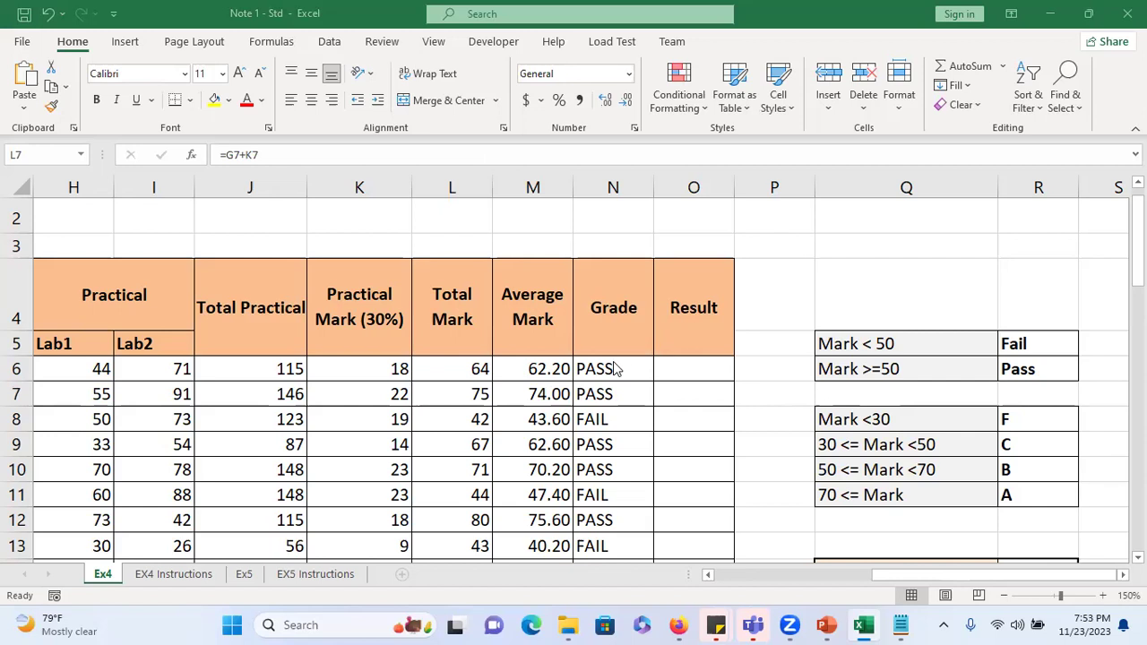
key("F2")
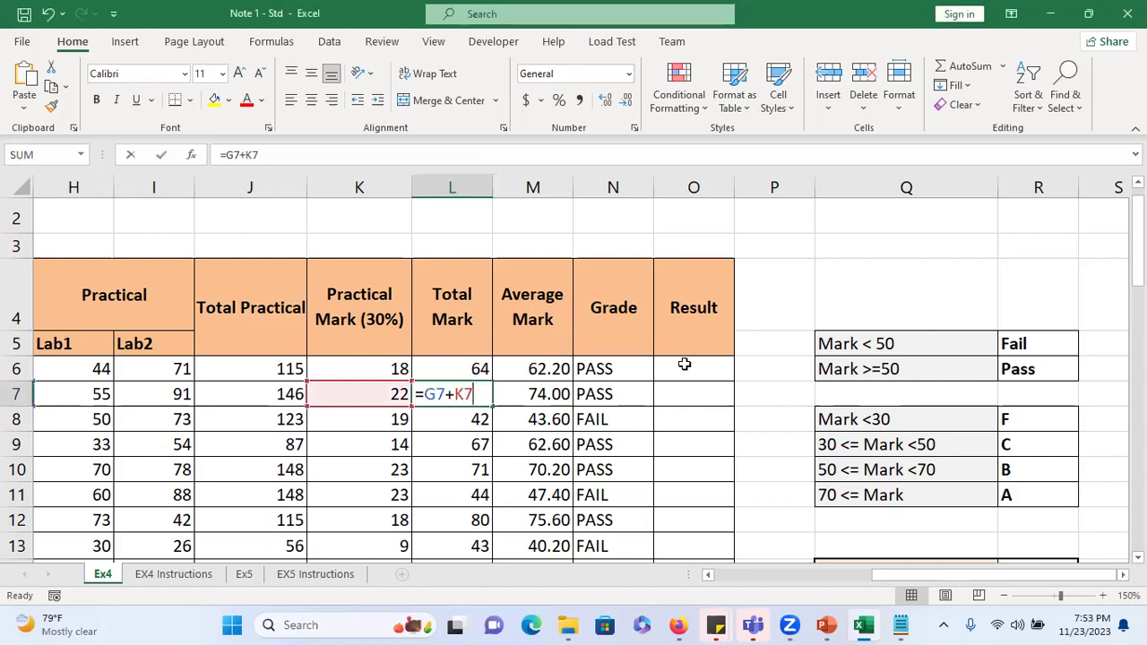
key("Escape")
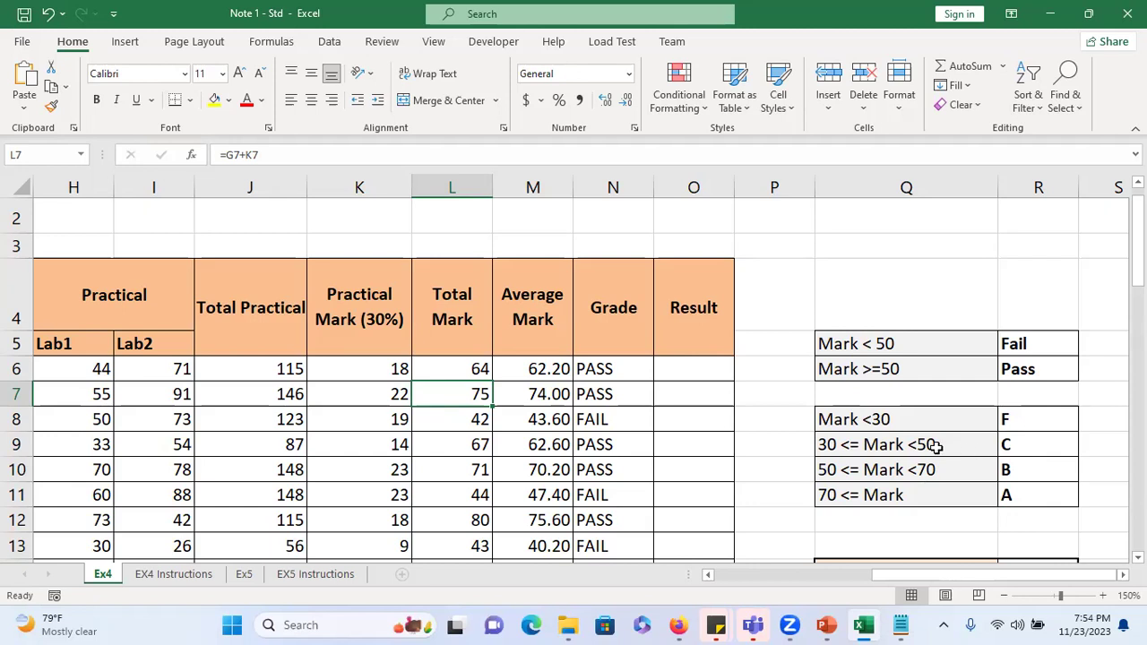
- Start an IF formula in Result cell O6 with the logical test L6<30
left_click(695, 368)
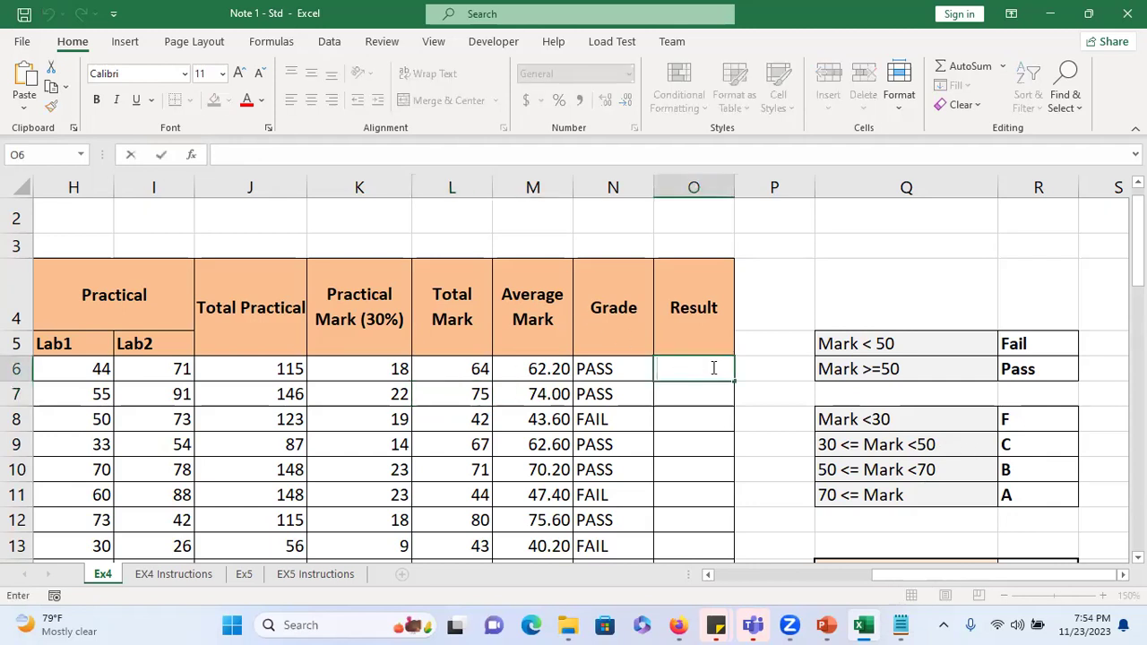
type("=I")
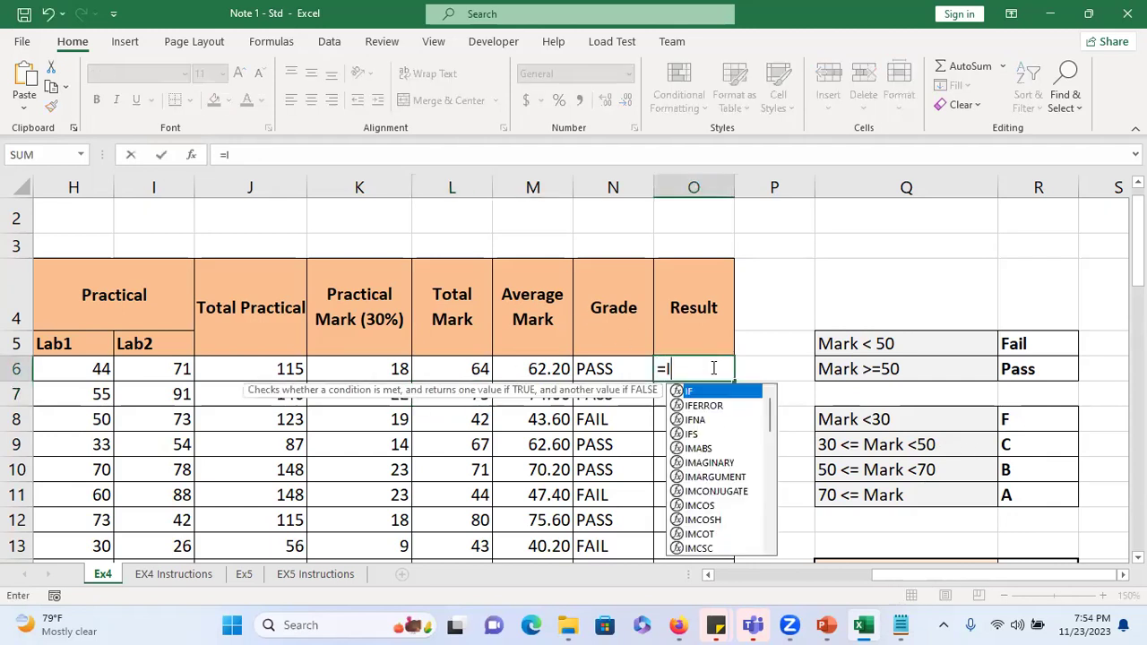
type("F(")
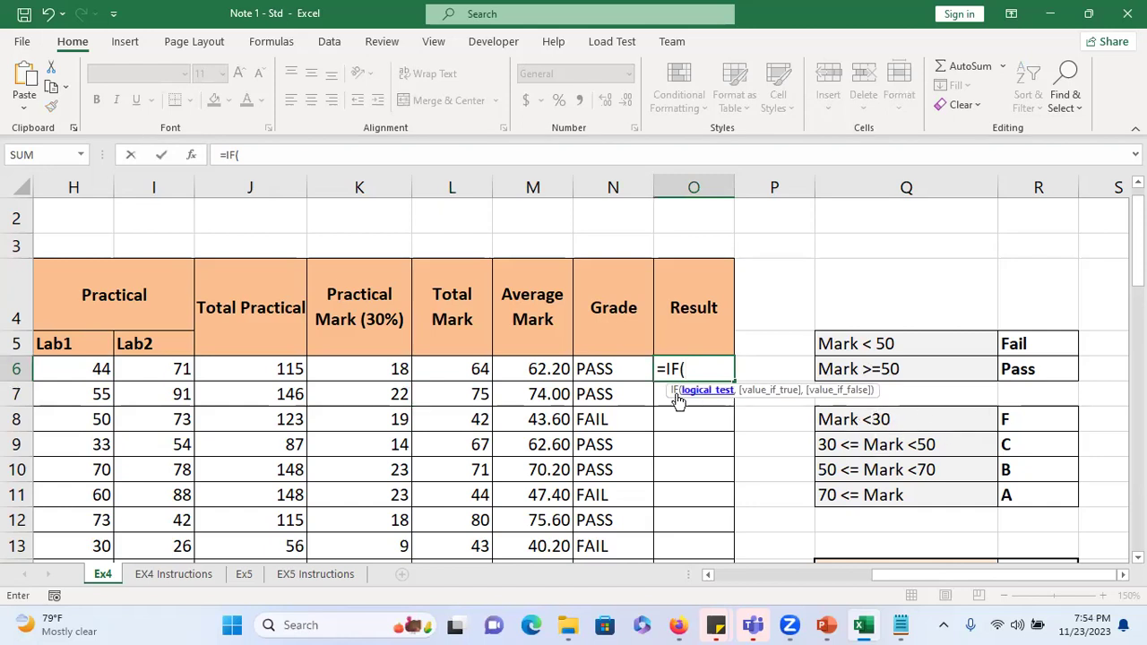
left_click(454, 372)
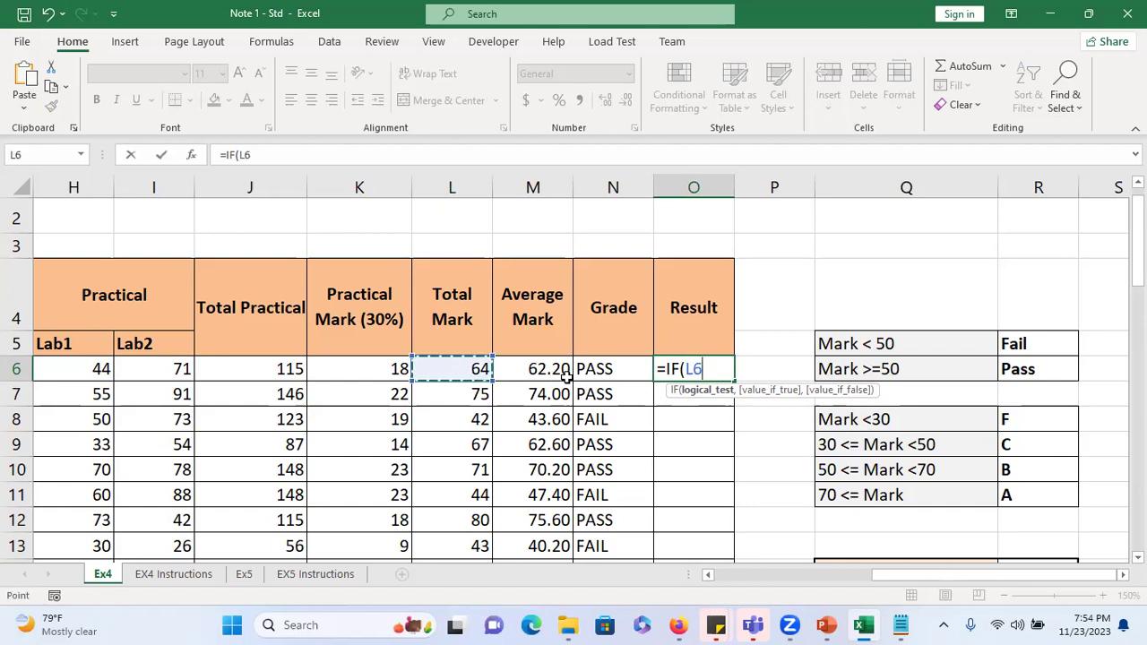
type("<")
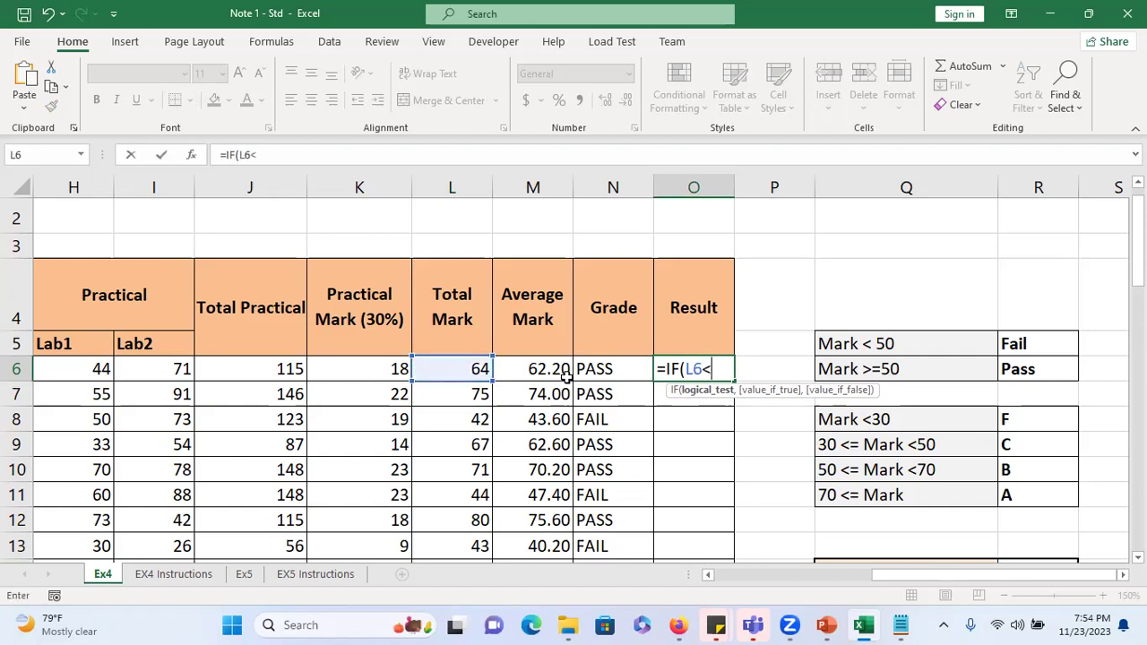
type("30")
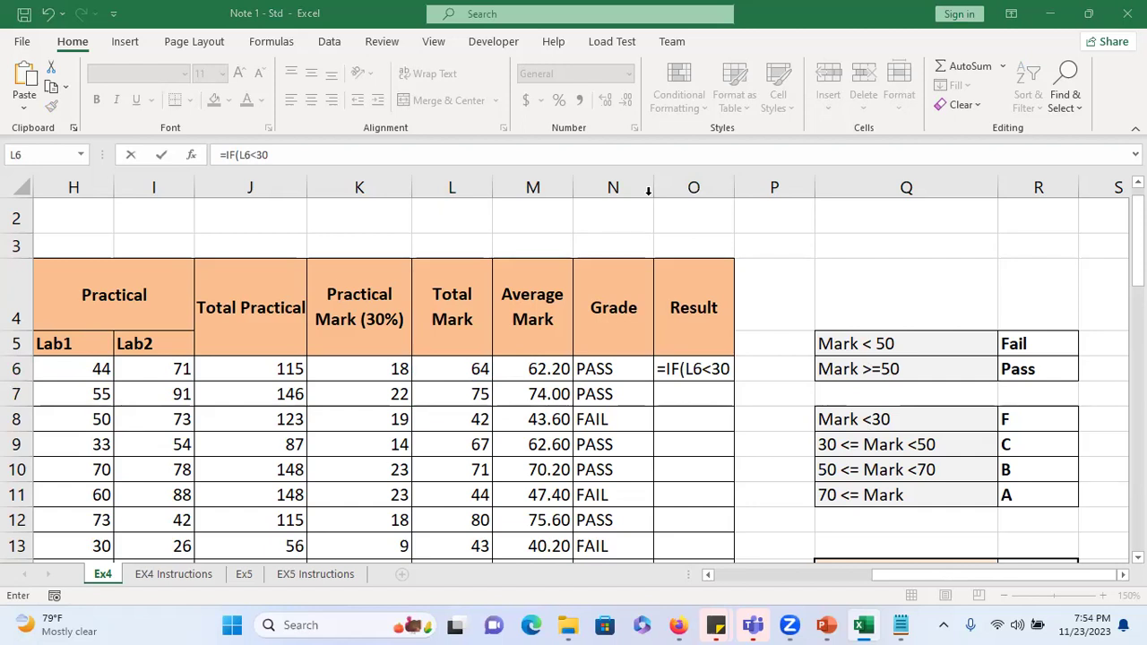
- Switch to Notepad and enter =IF(L6<50,"FAIL",IF(L6>=50,"PASS")) ? in a new tab
left_click(901, 625)
left_click(755, 115)
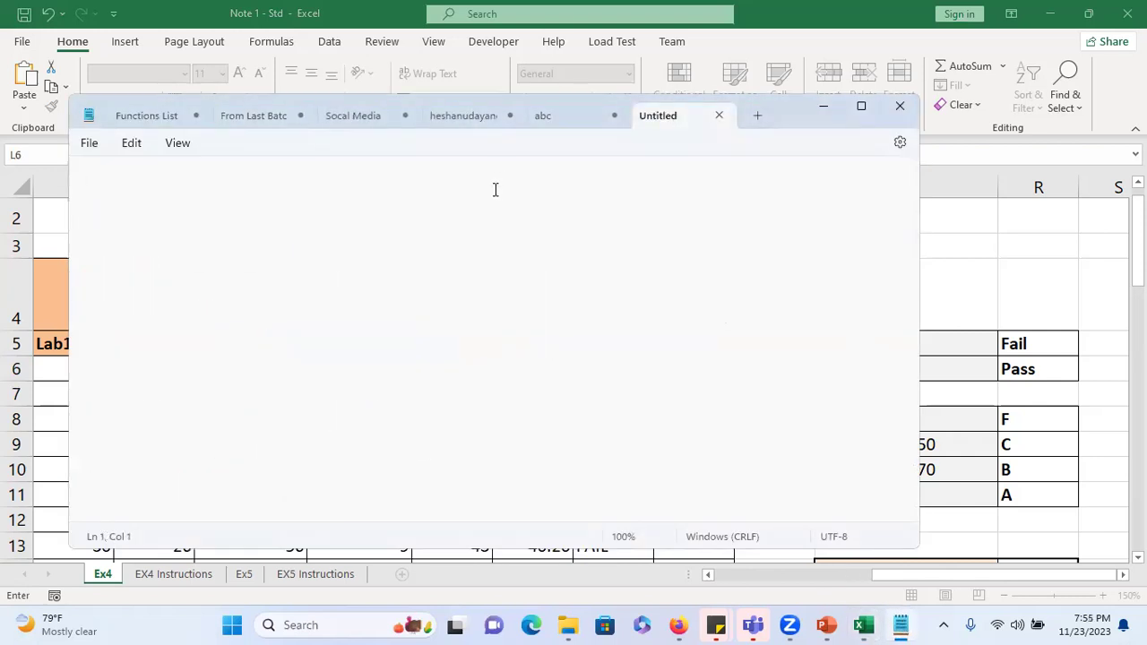
type("=IF(L6<50,\"FAIL\",IF(L6>=50,\"PASS\")) ?")
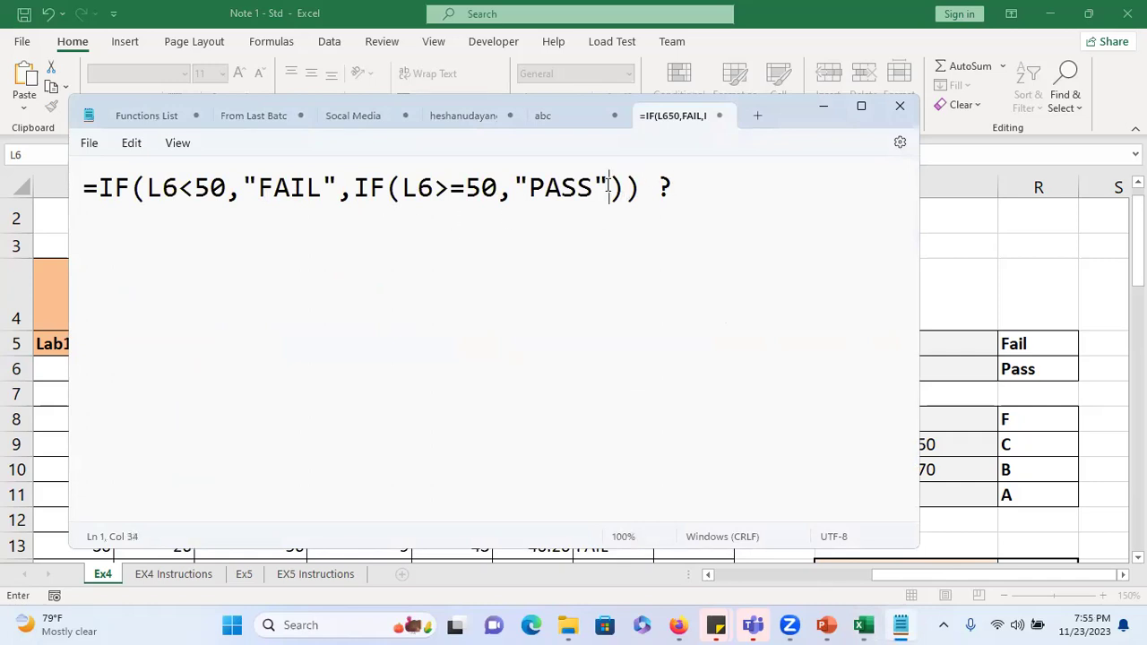
- Examine the nested IF(L6>=50,"PASS") part of the note's formula and its arguments
left_click_drag(403, 193, 609, 195)
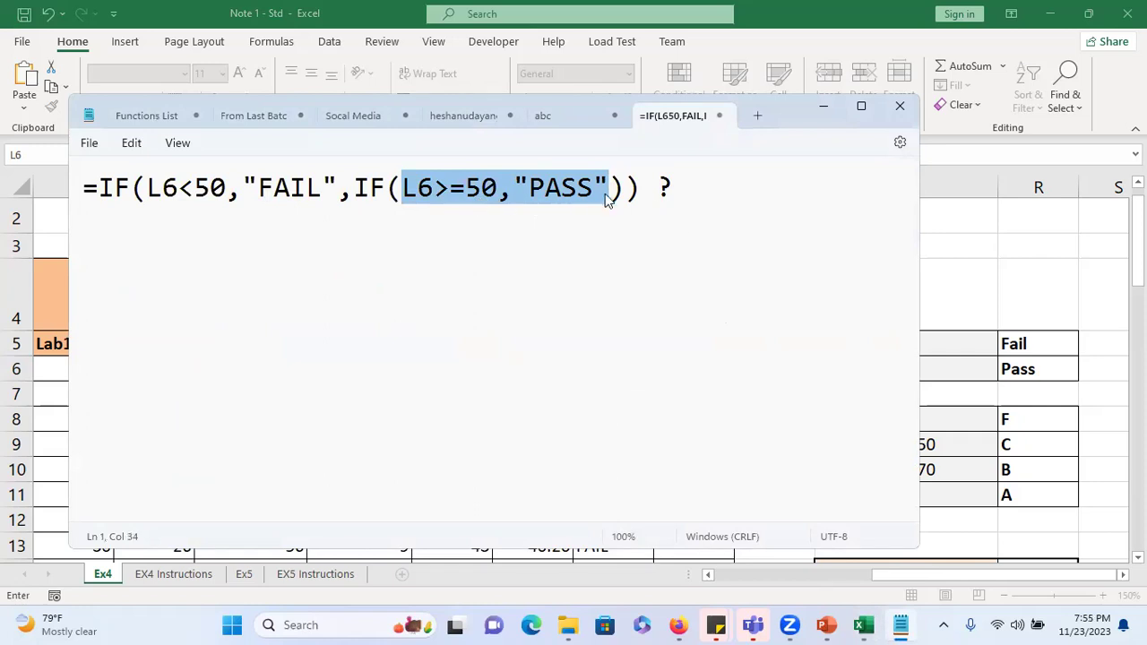
left_click(610, 190)
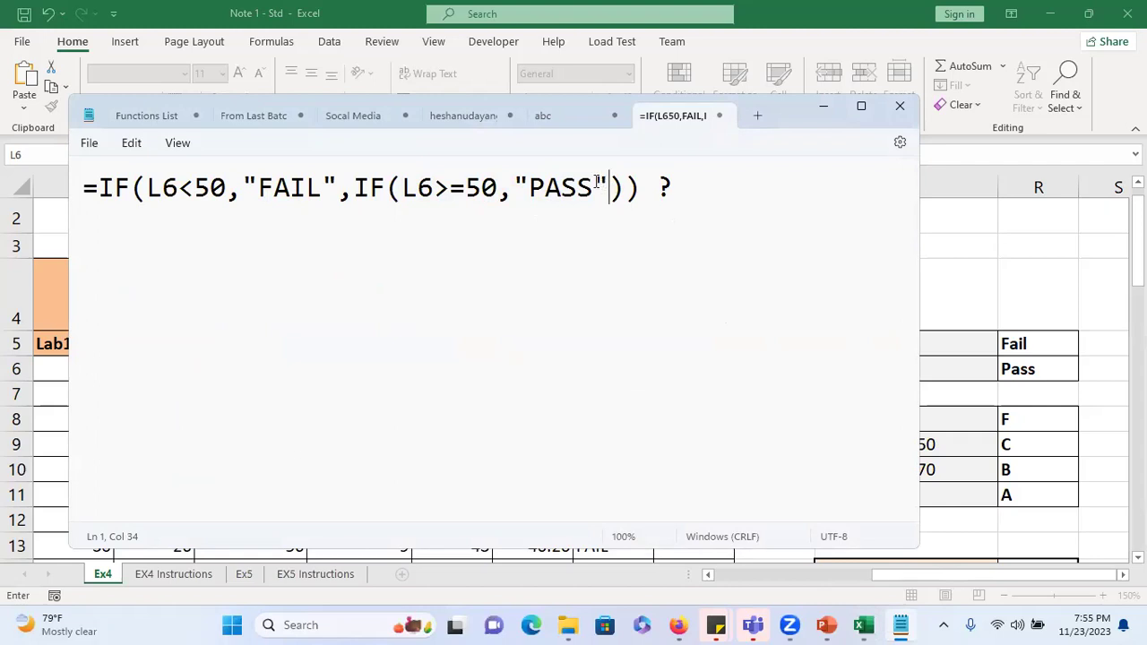
left_click_drag(146, 188, 625, 206)
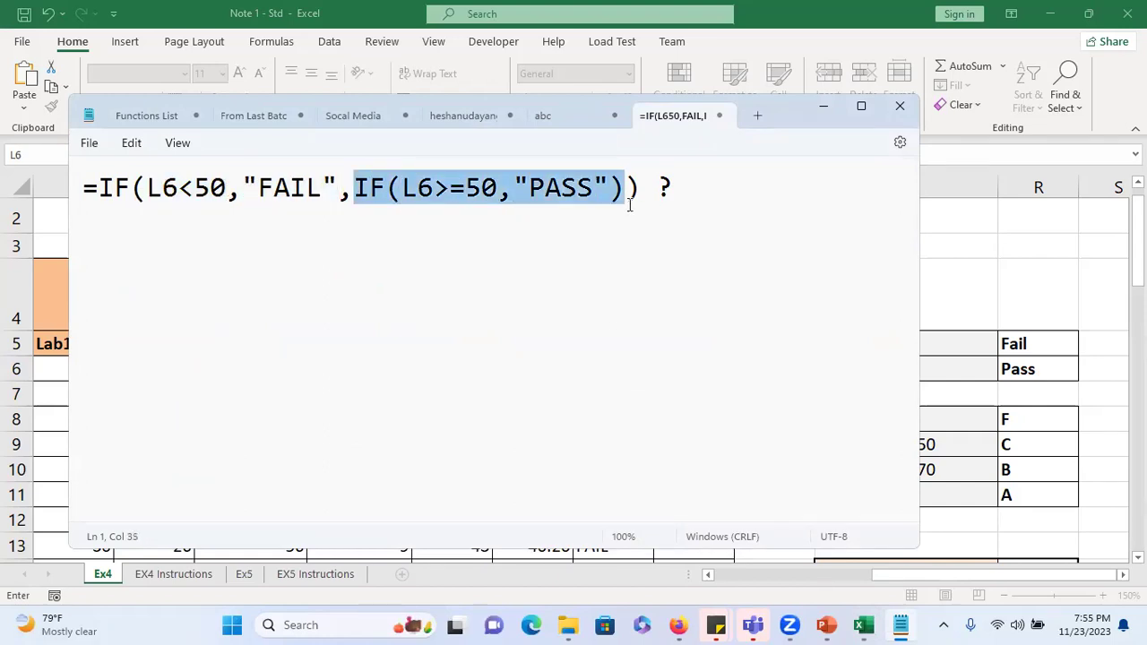
left_click(463, 210)
left_click_drag(402, 190, 607, 204)
left_click(607, 202)
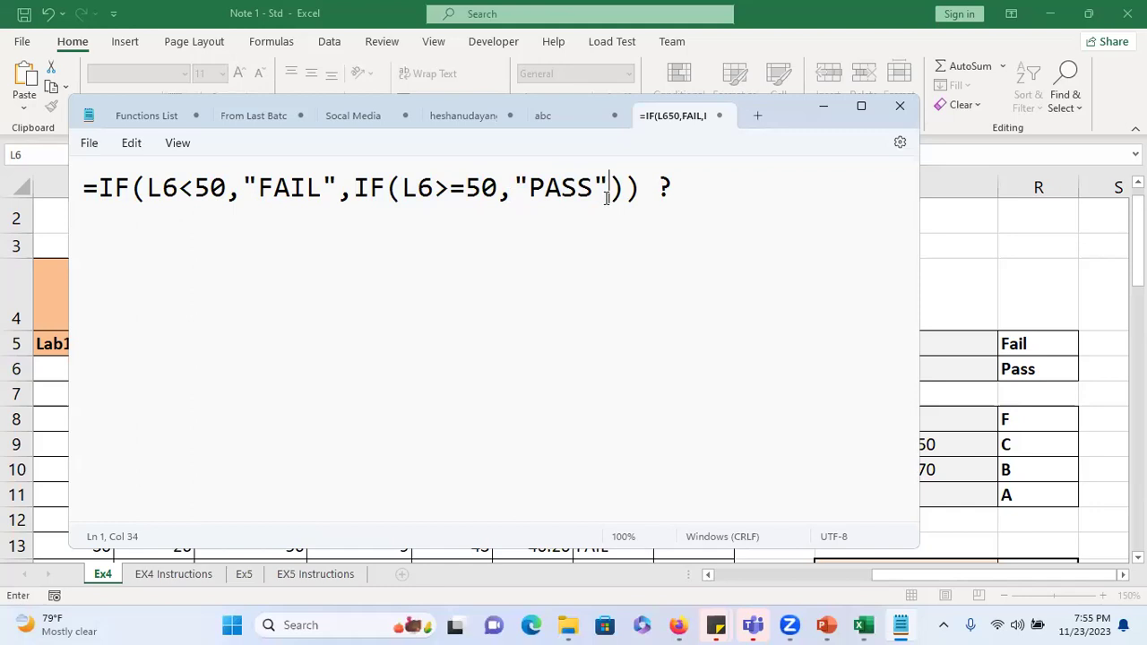
- Remove the nested IF(L6>=50,"PASS") and its closing parenthesis from the formula, keeping the comma after "FAIL"
type(",")
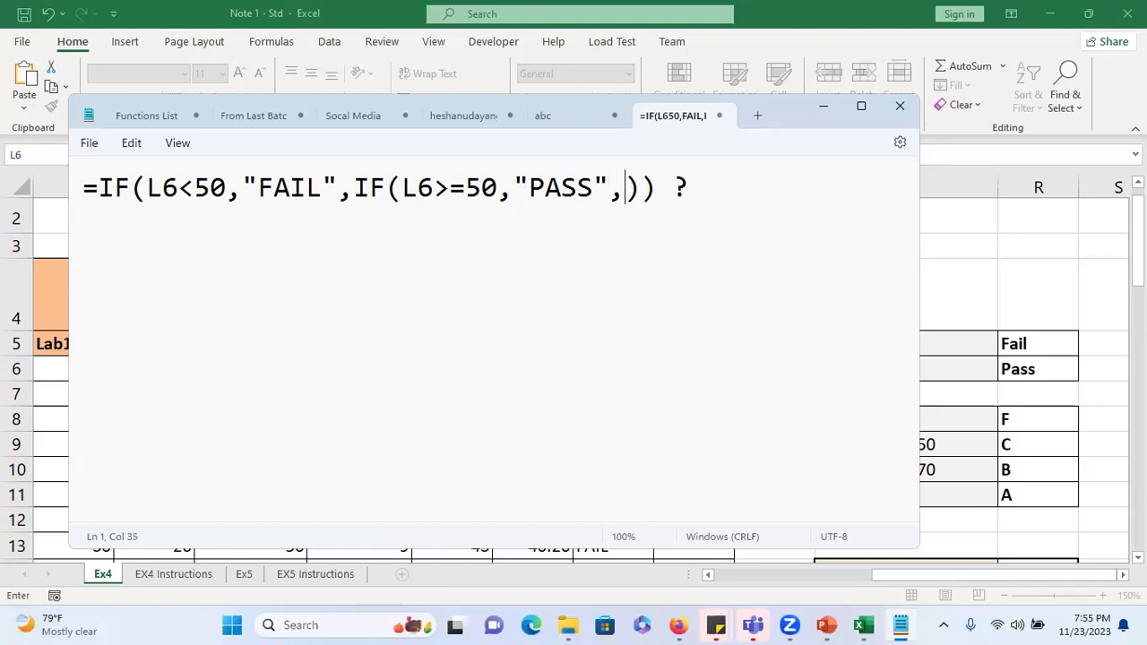
key("BackSpace")
key("BackSpace")
key("BackSpace")
key("BackSpace")
key("BackSpace")
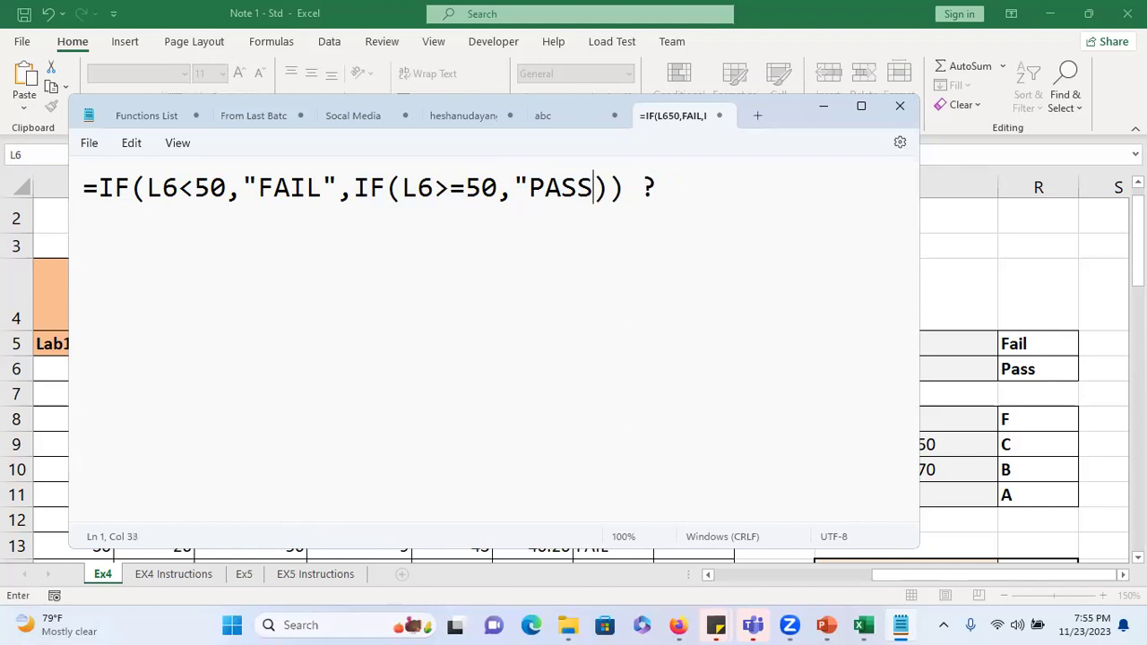
key("BackSpace")
key("BackSpace")
key("BackSpace")
key("BackSpace")
key("BackSpace")
key("BackSpace")
key("BackSpace")
key("BackSpace")
key("BackSpace")
key("BackSpace")
key("BackSpace")
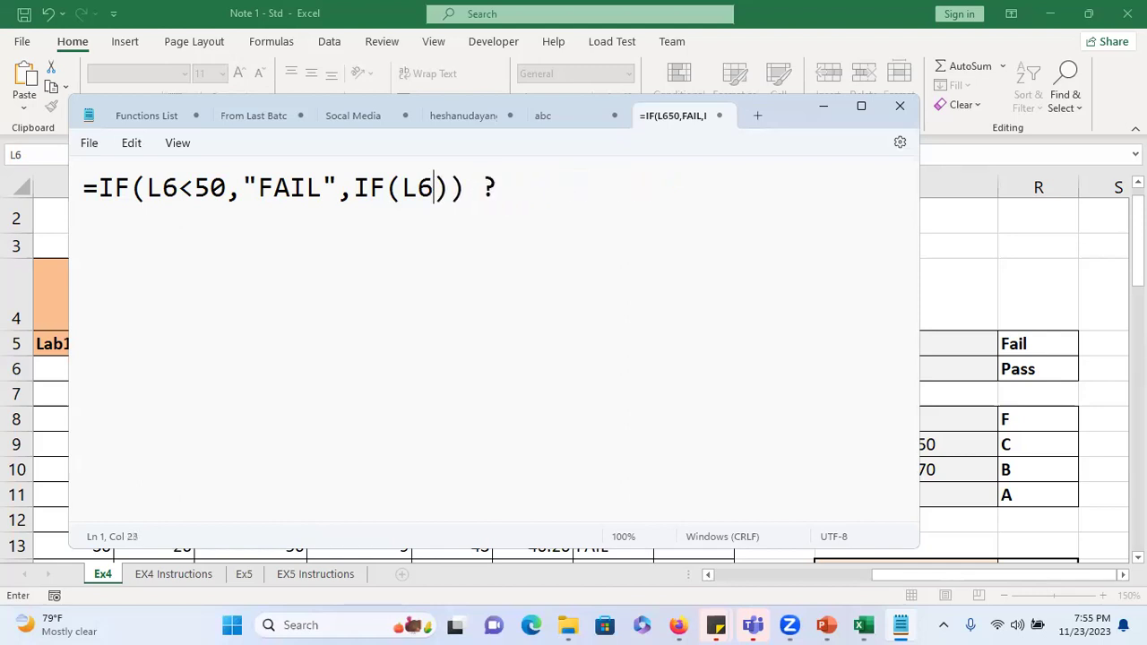
key("BackSpace")
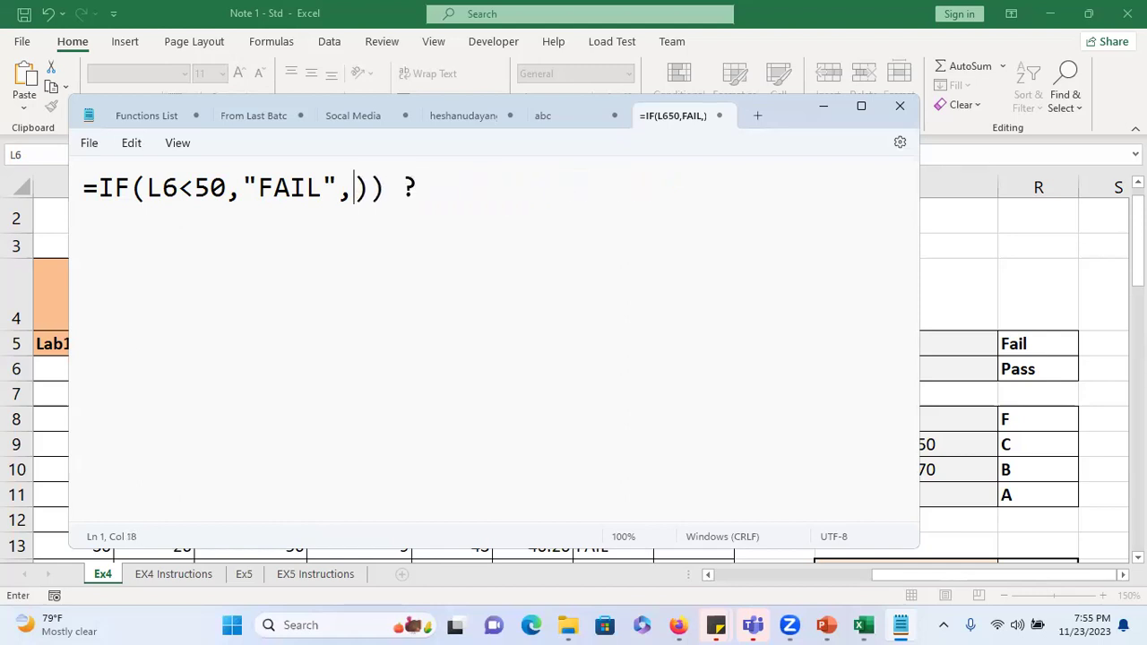
key("Delete")
- Complete the note's formula with "PASS" as the false value and remove the surplus parenthesis and trailing question mark
left_click_drag(148, 190, 225, 193)
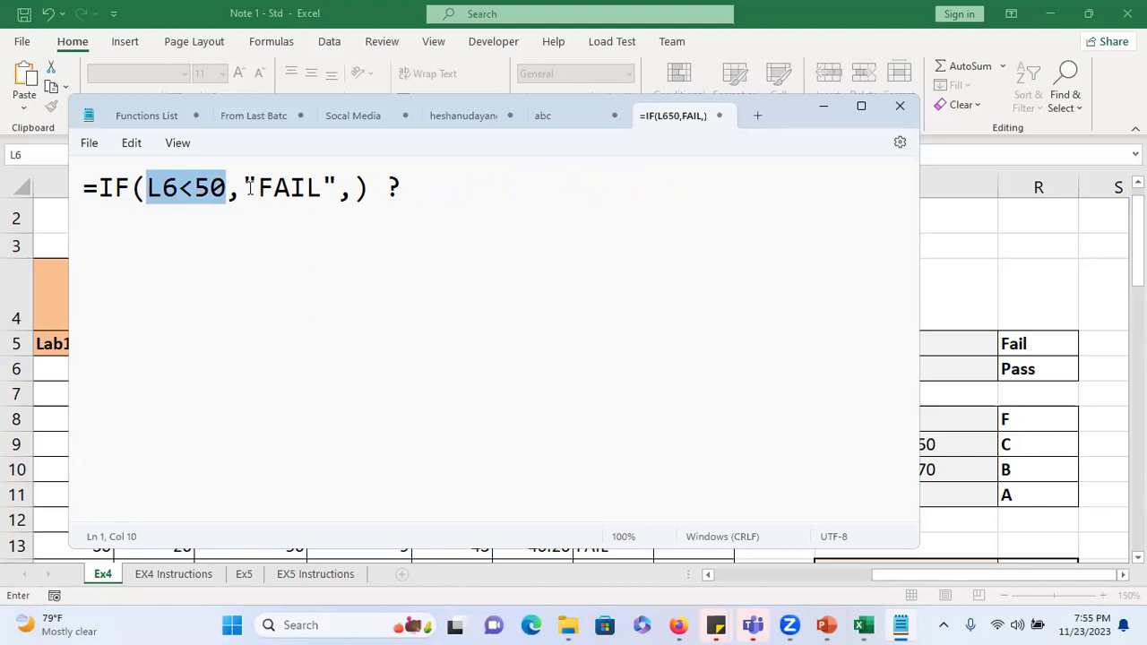
left_click(250, 187)
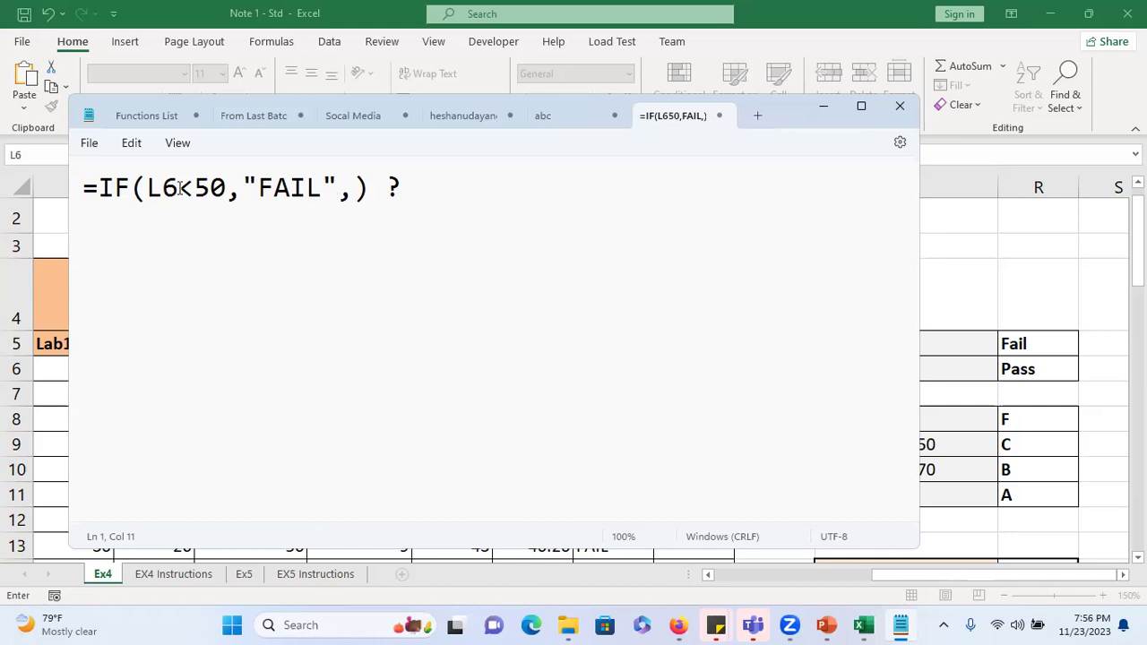
left_click_drag(140, 188, 342, 194)
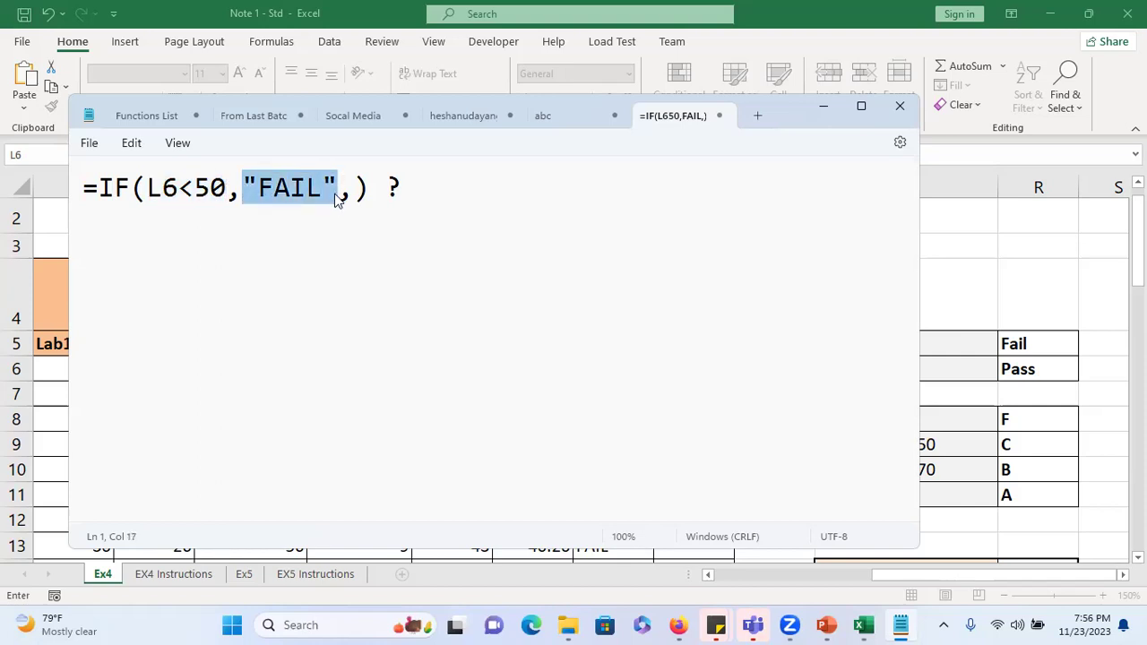
left_click(350, 191)
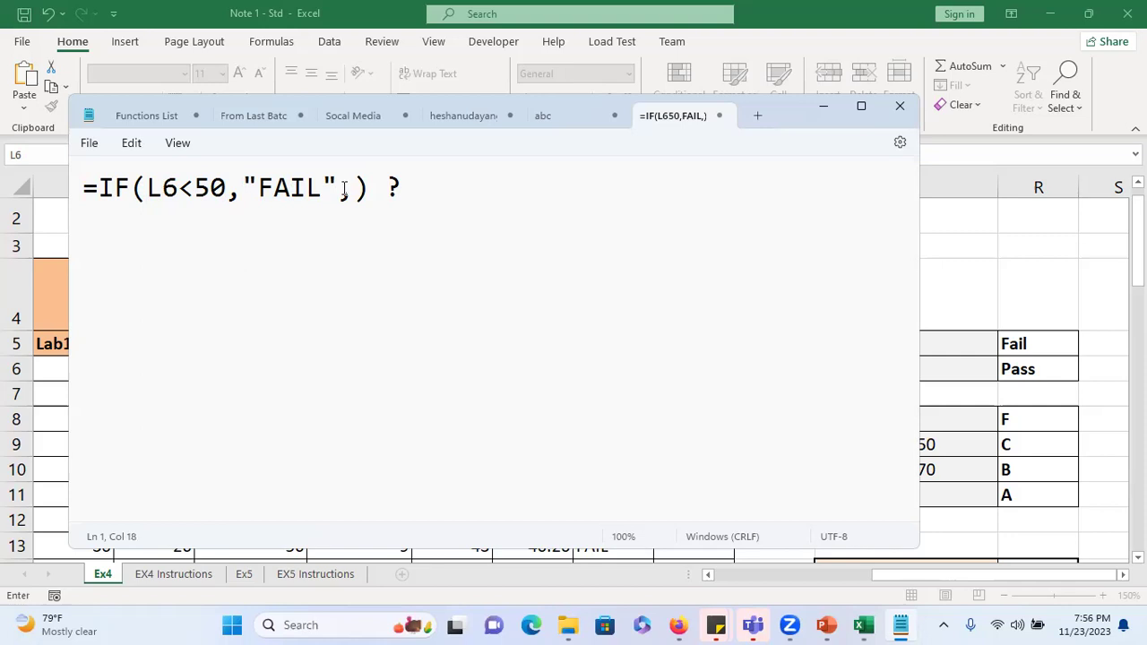
type("\"")
type("pass")
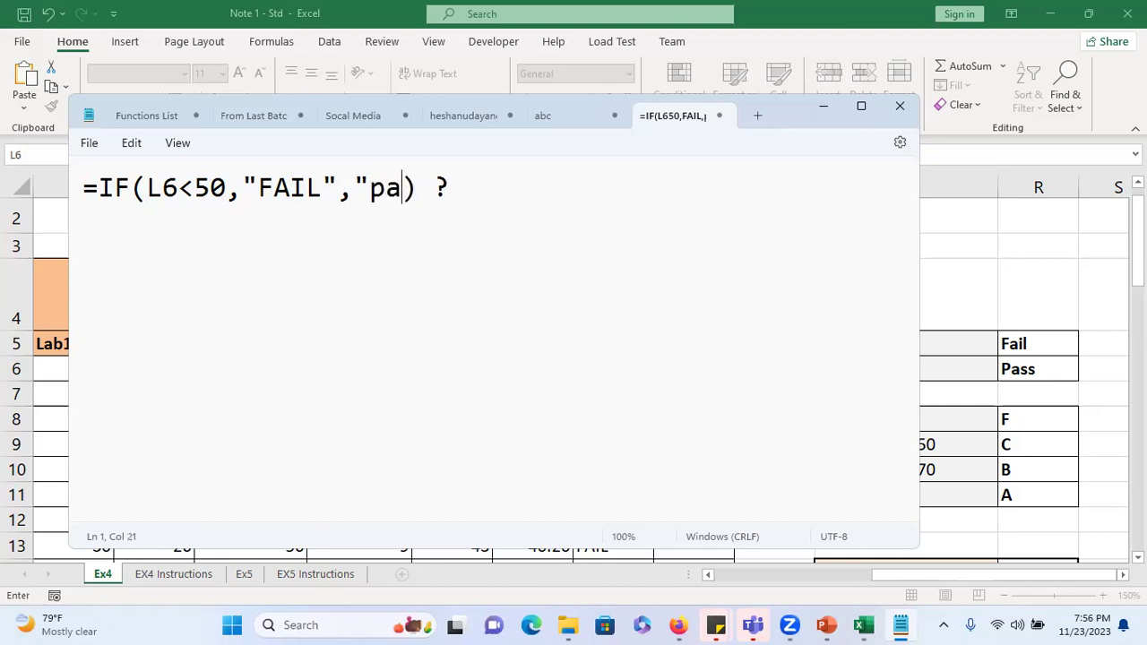
key("BackSpace")
key("BackSpace")
key("BackSpace")
key("BackSpace")
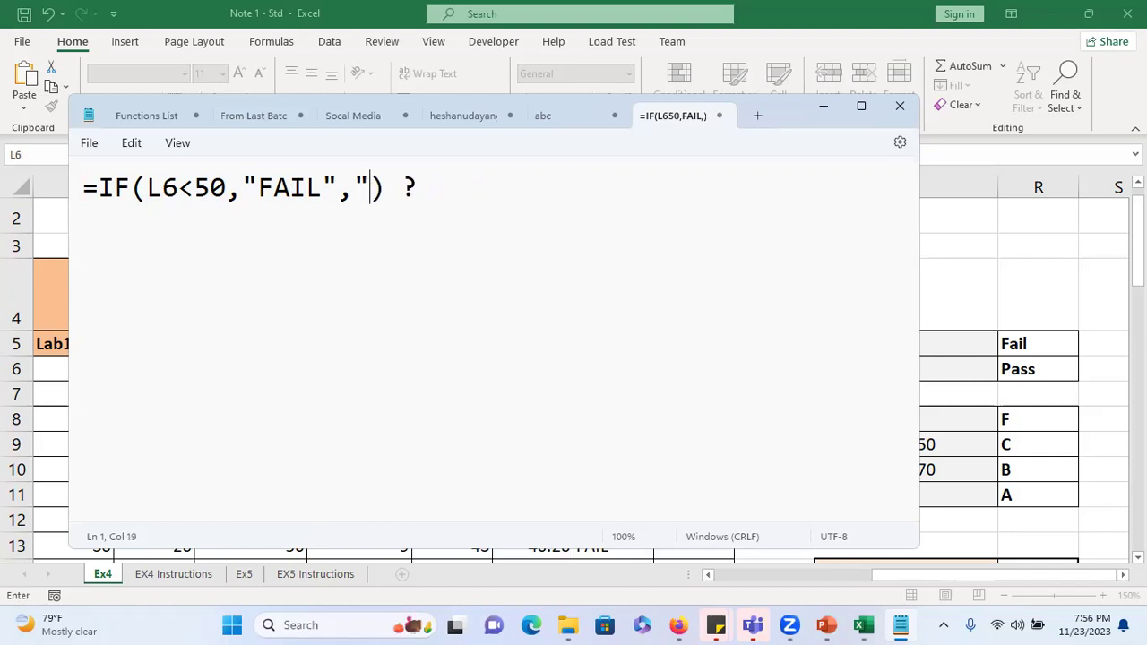
type("PASS")
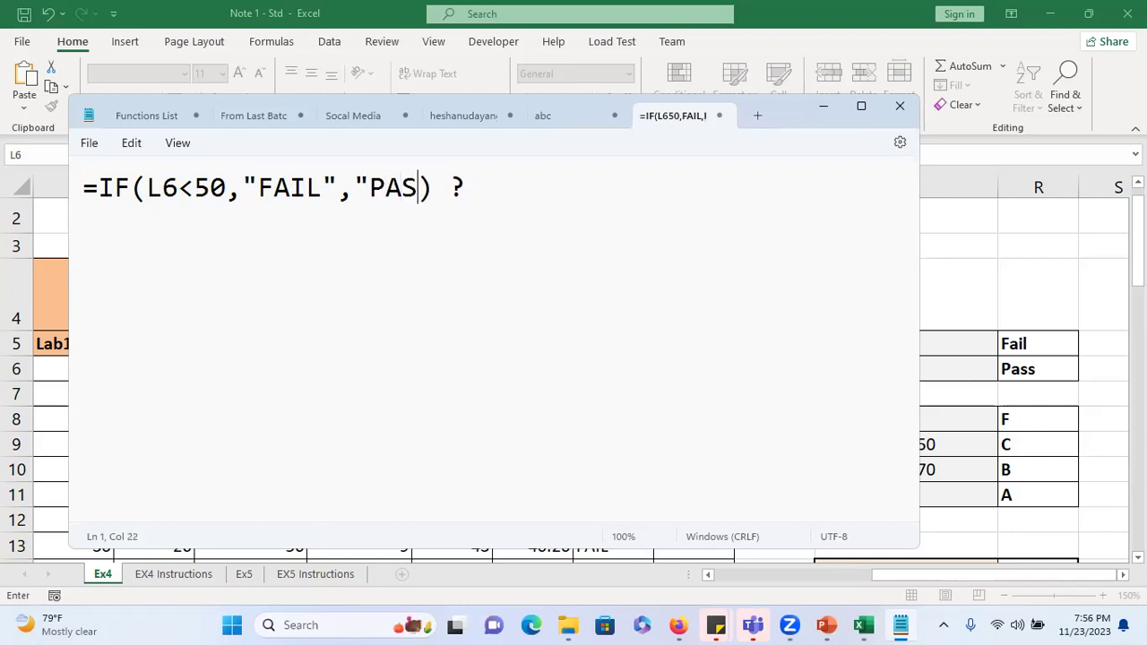
type("\")")
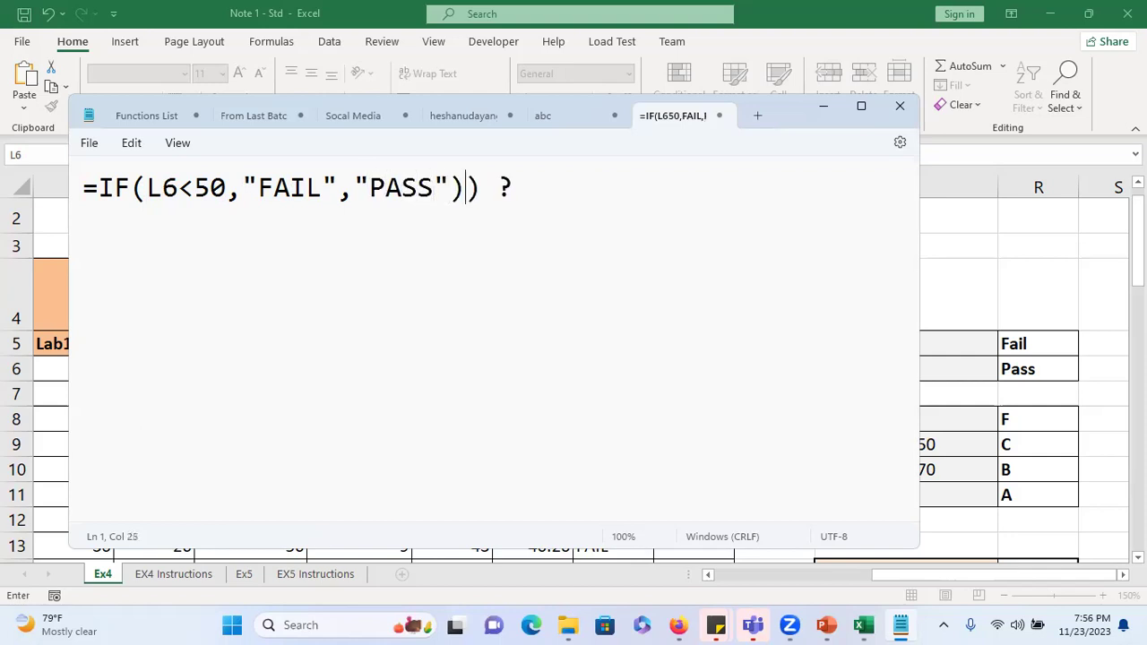
key("BackSpace")
left_click(491, 186)
key("BackSpace")
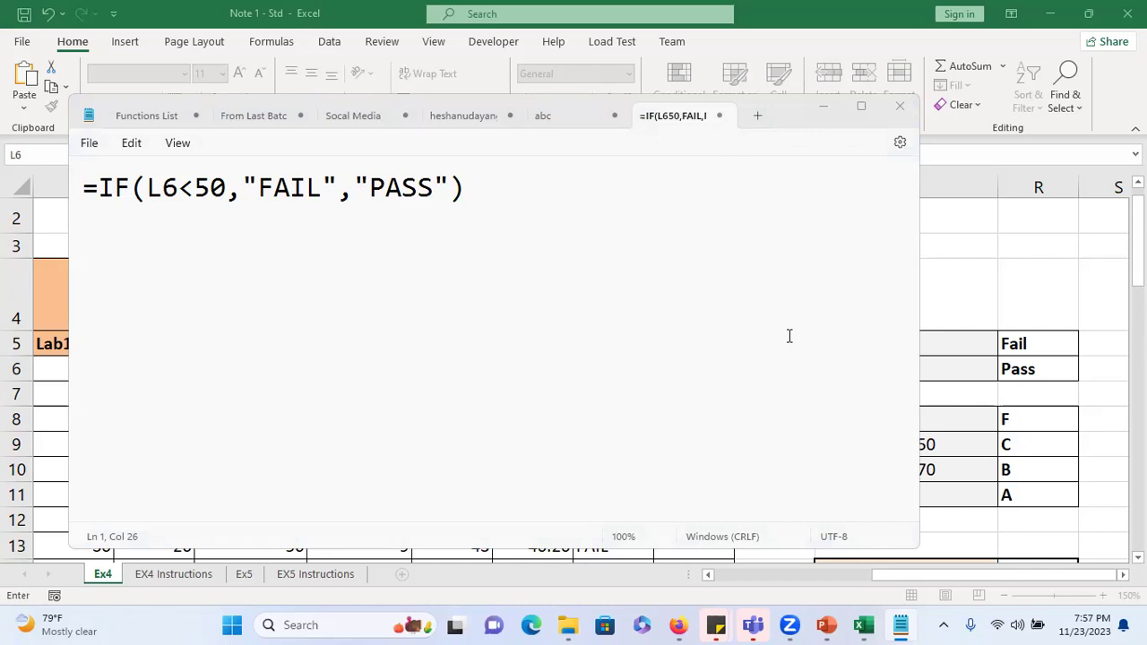
- Return to the Excel sheet and add "F" as the true value in O6's IF formula
left_click(820, 108)
left_click(731, 366)
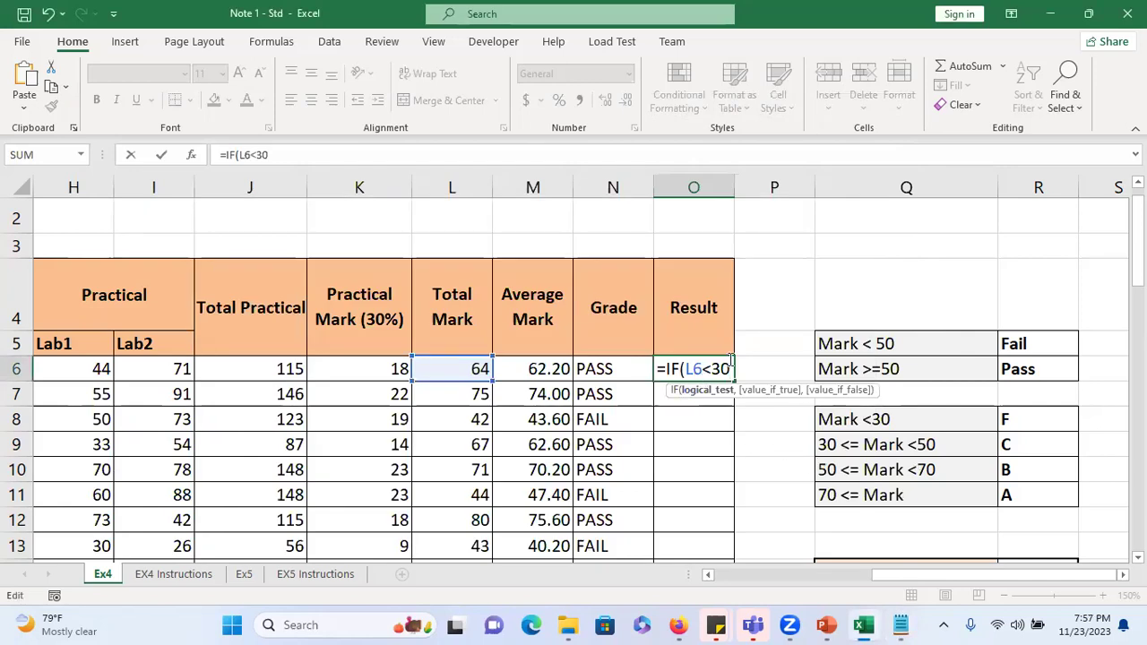
key("Left")
key("Left")
key("Left")
key("Left")
key("Left")
type(",")
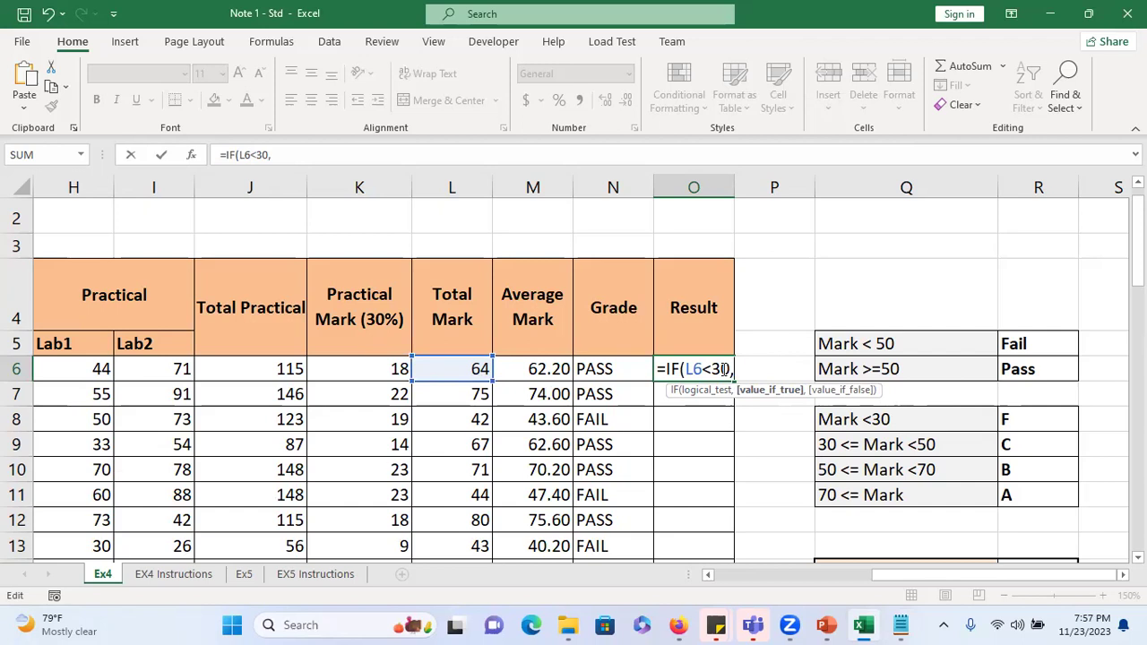
type("\"F\"")
type(",")
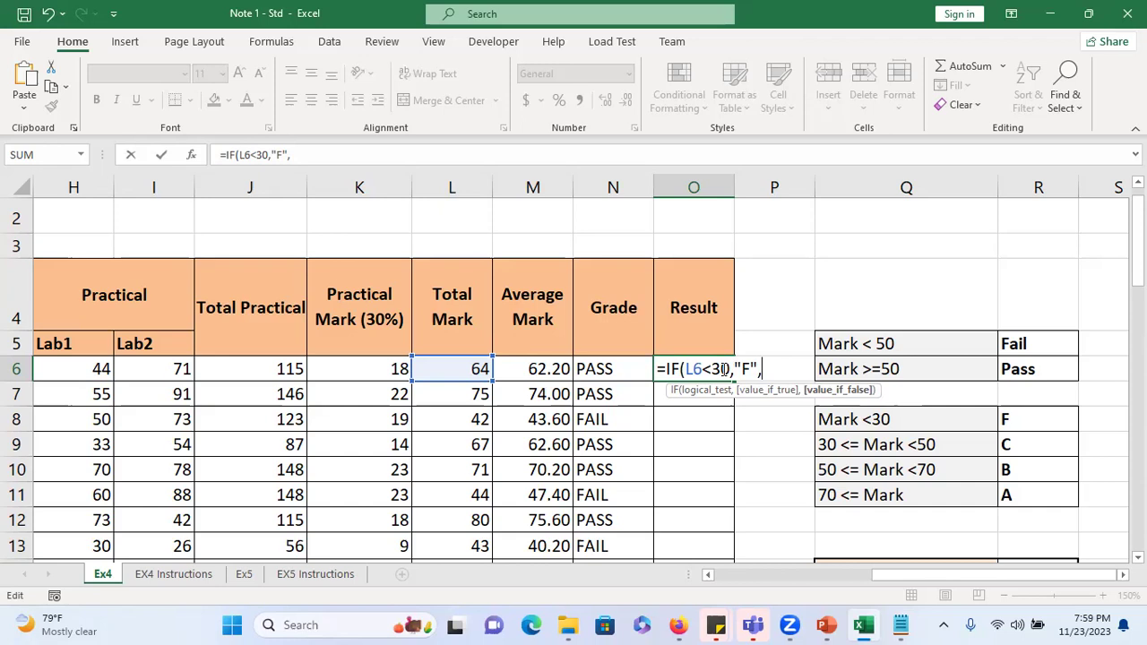
- Nest a second IF as the false value in O6's formula, testing L6<50 with "C" as its true value
type("IF")
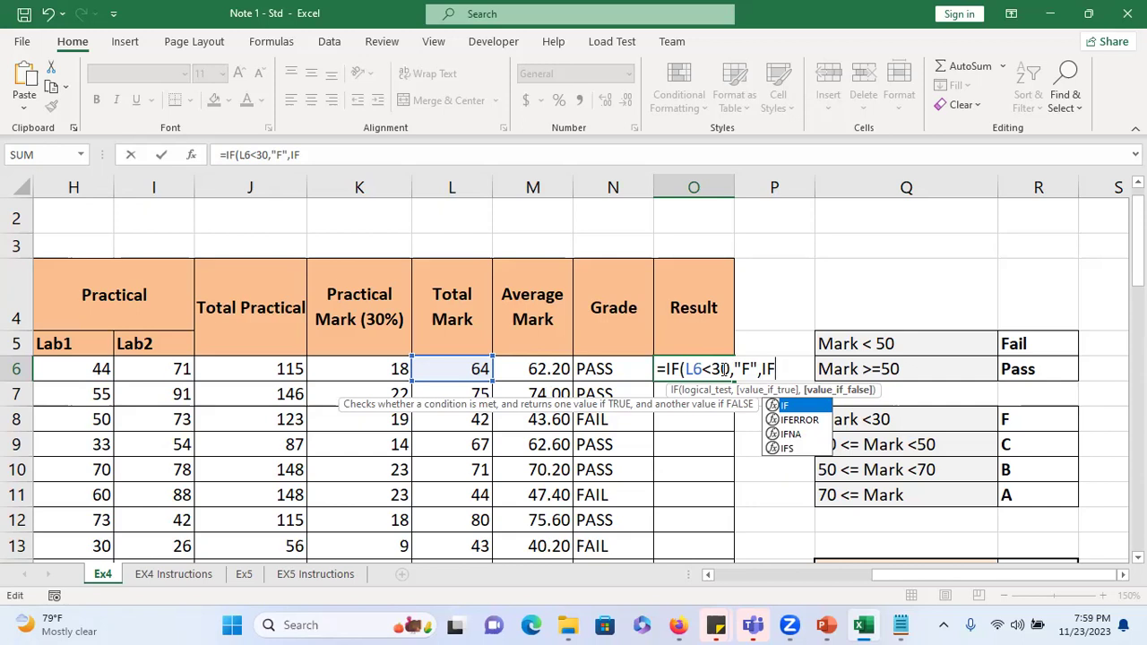
type("(")
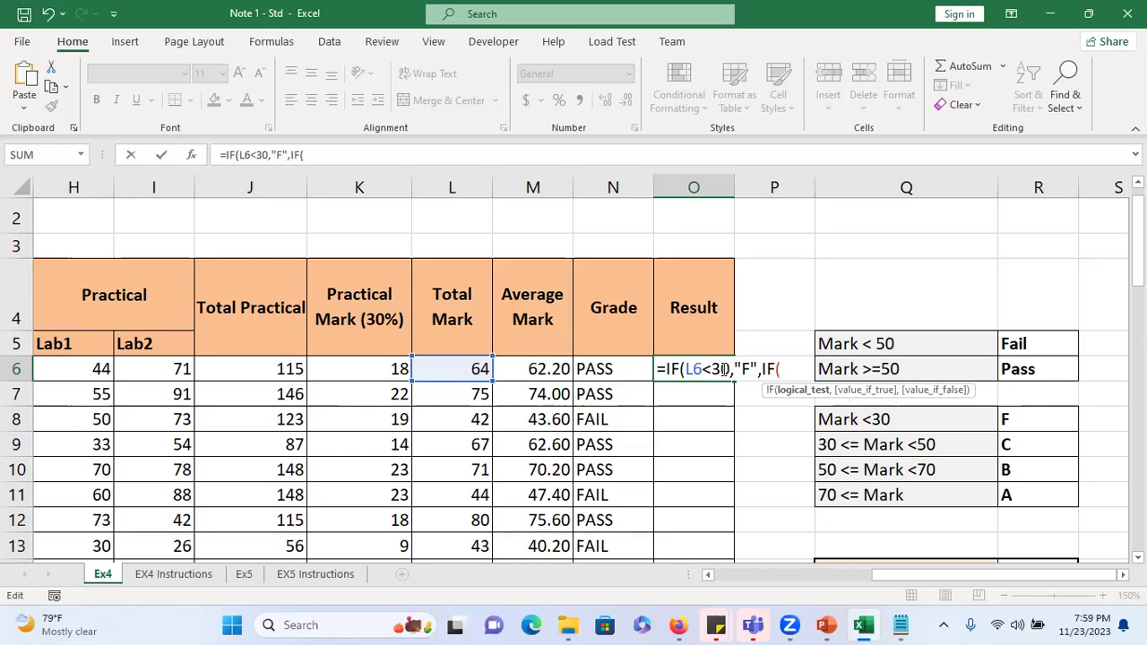
left_click(433, 364)
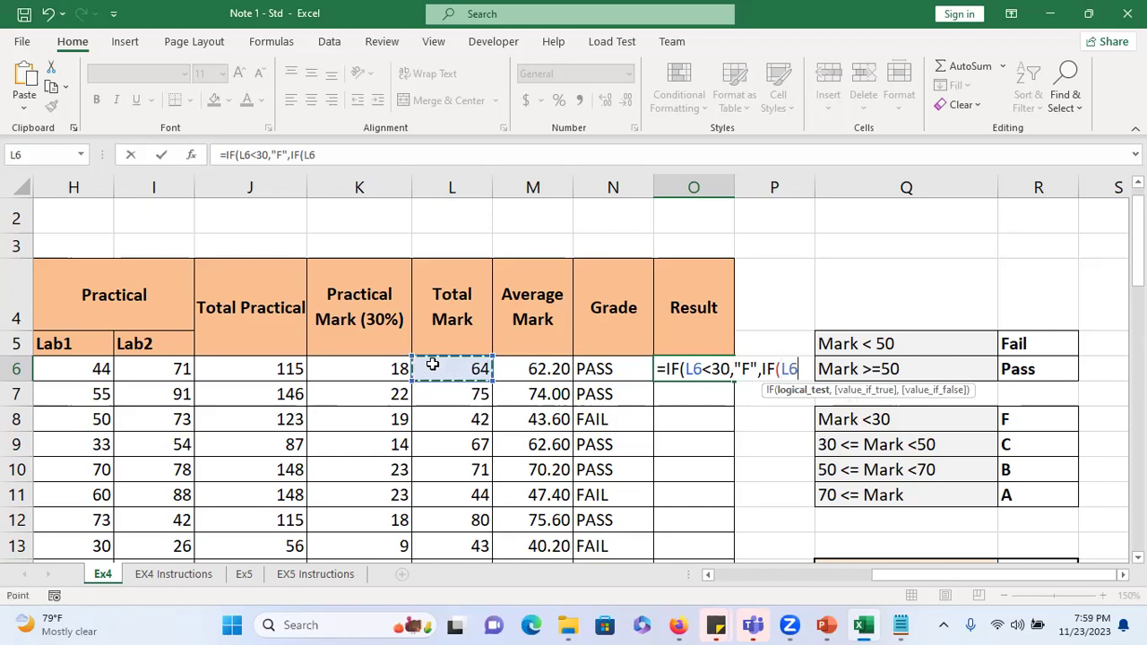
type("<")
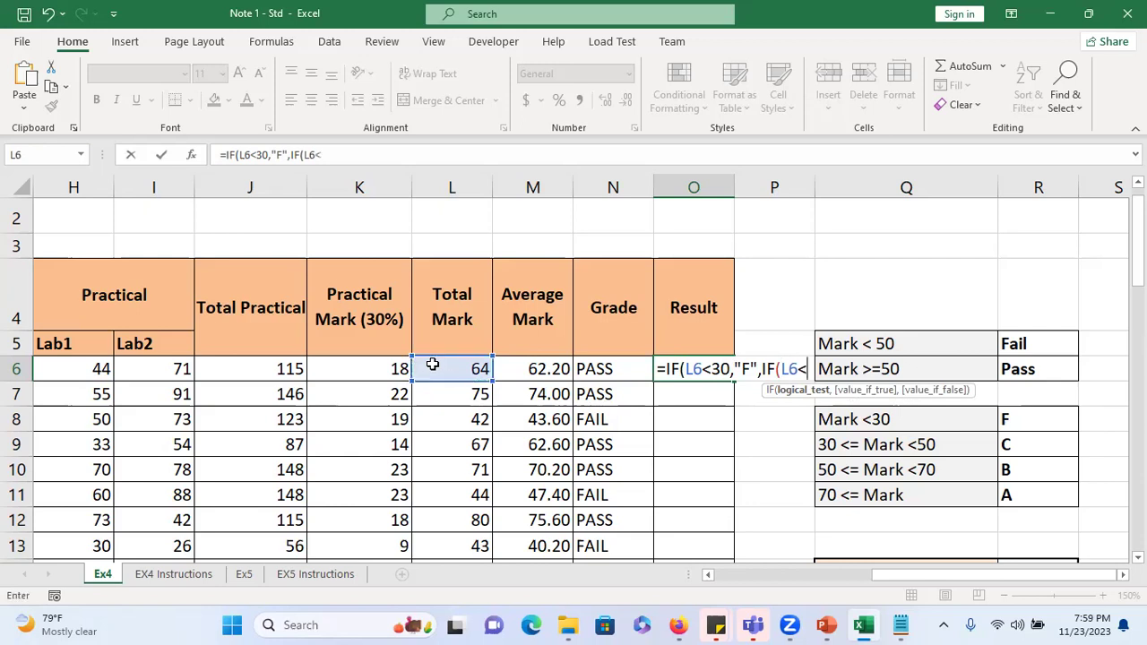
type("50")
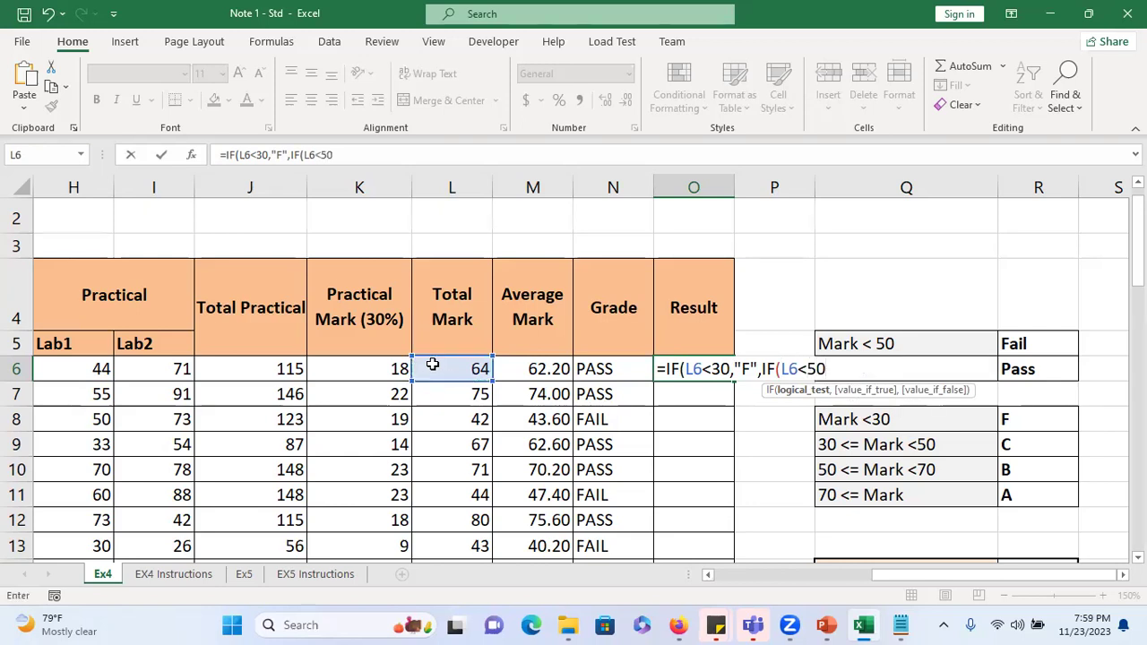
type(",")
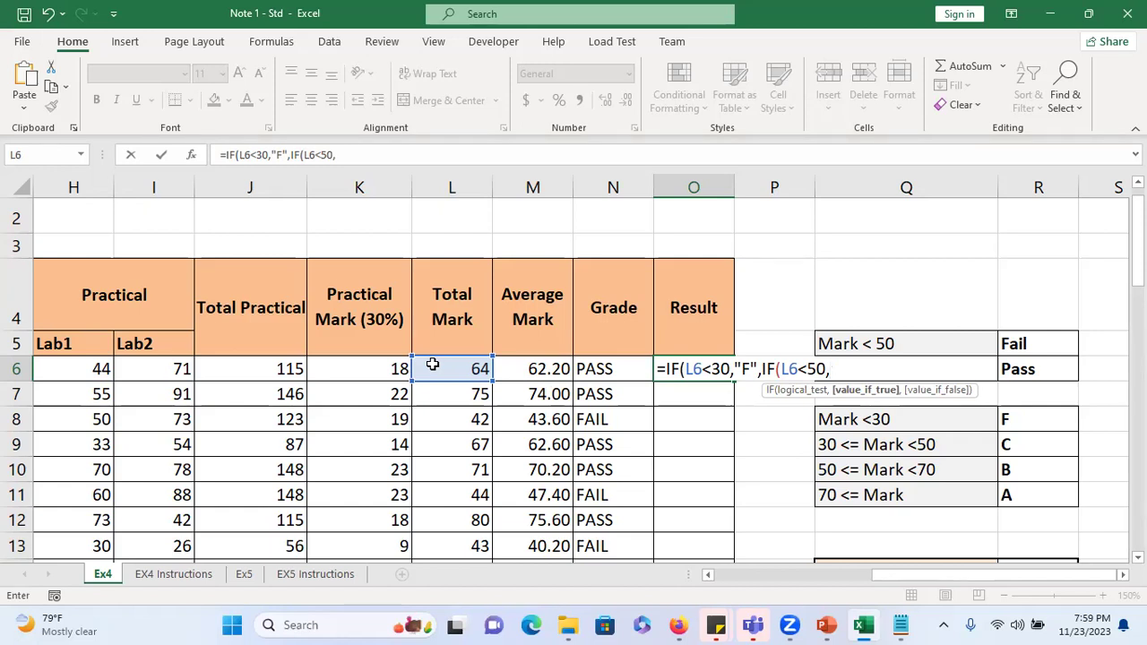
type("\"C\",")
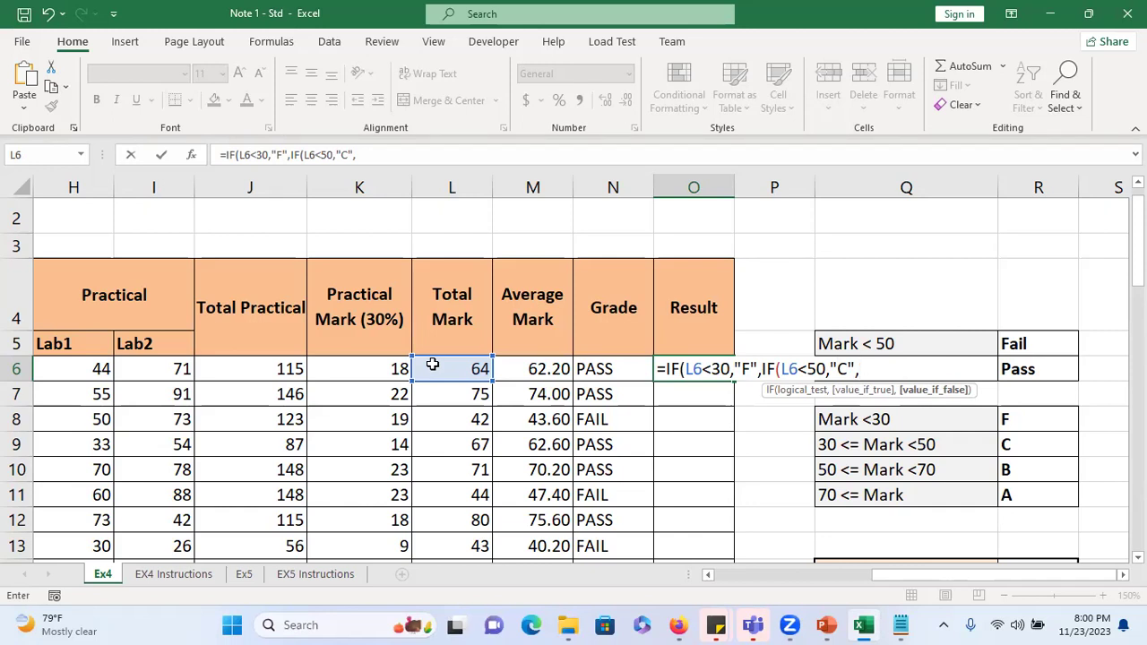
- Nest a third IF in O6's formula, testing L6<70 with "B" as its true value
type("IF(")
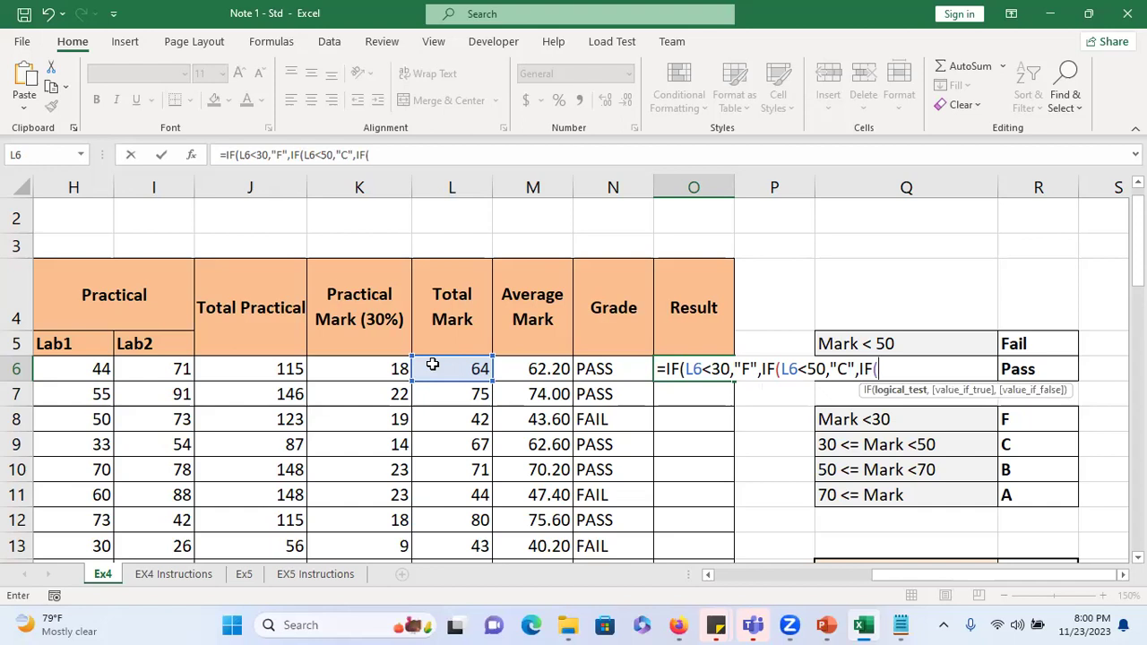
left_click(432, 365)
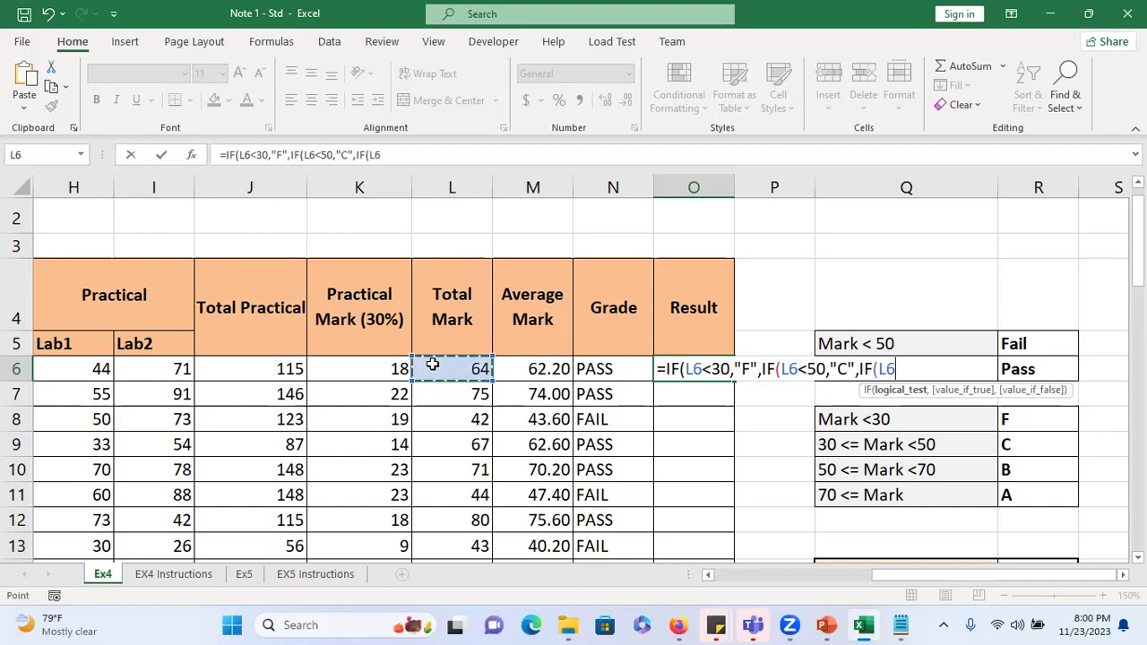
type("<7")
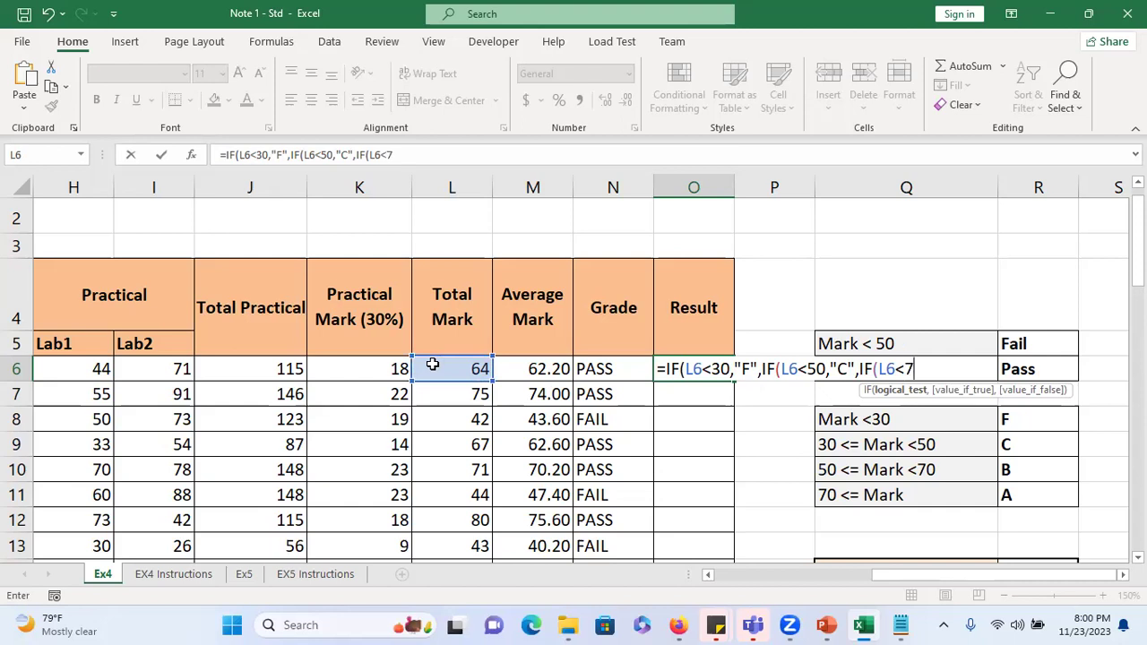
type("0,")
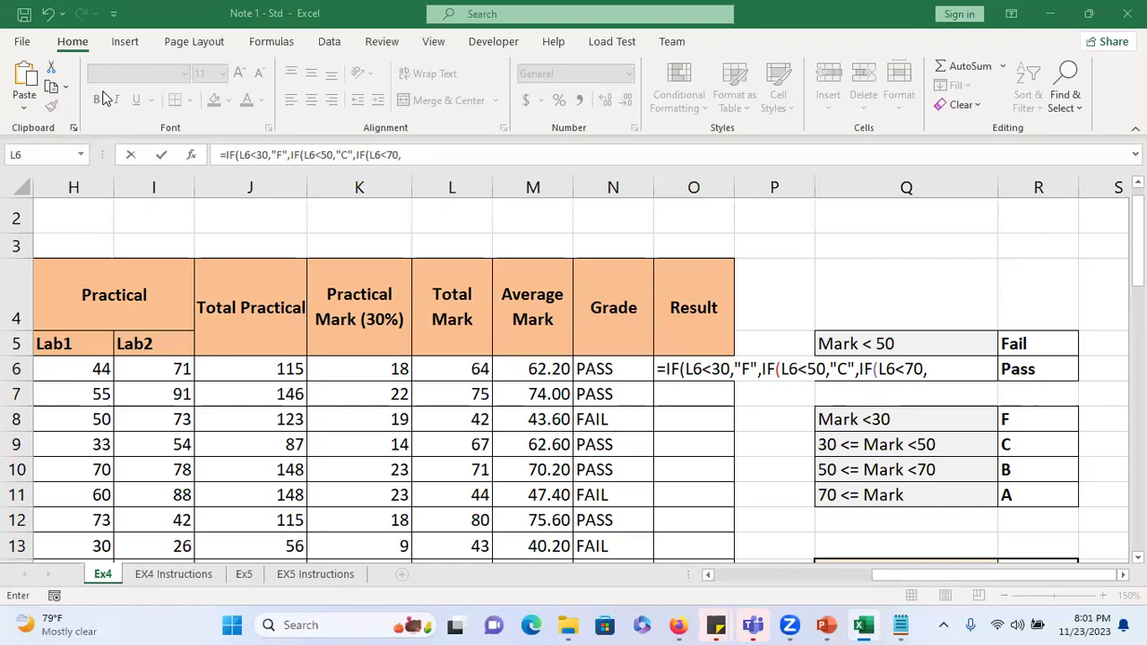
left_click(932, 373)
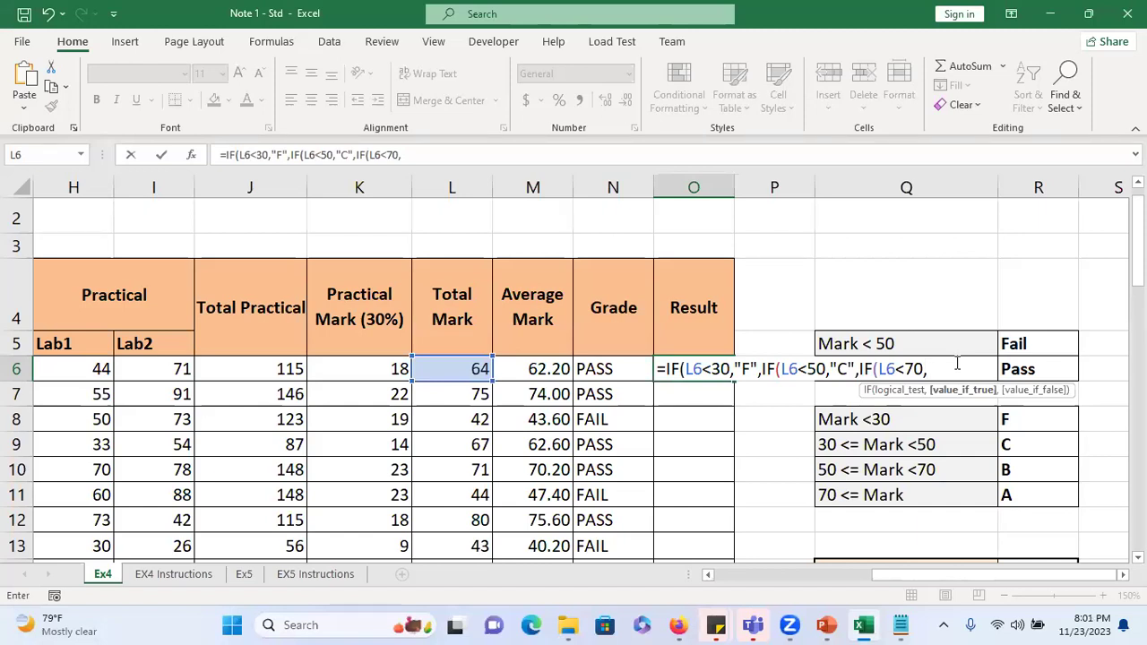
type("\"B\",")
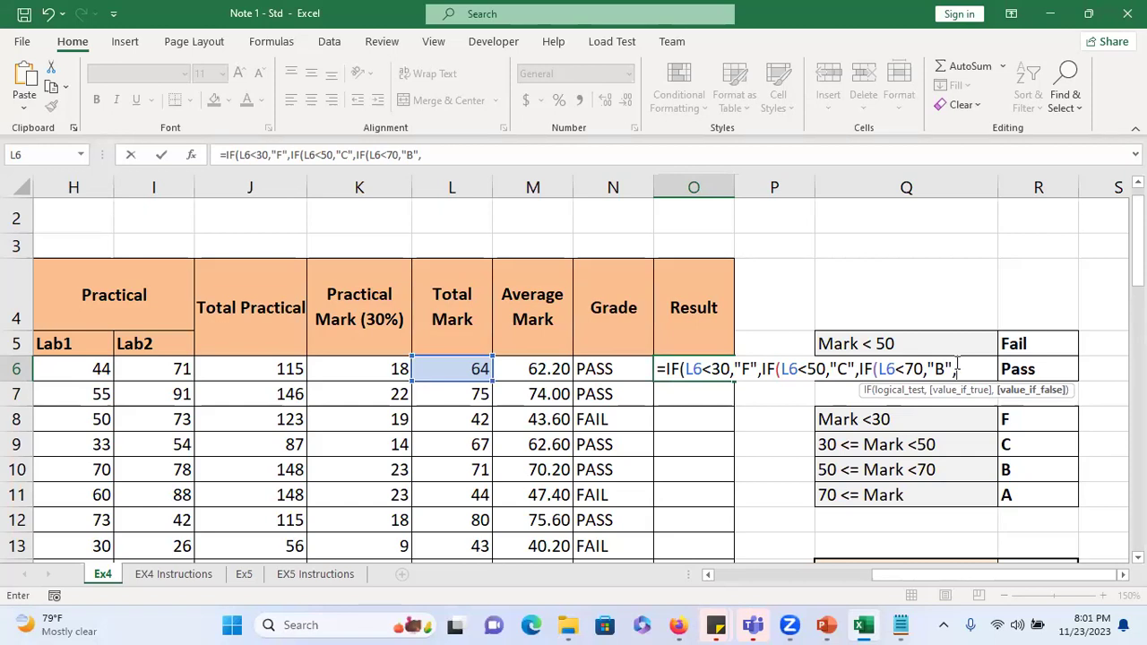
- Complete O6's formula with "A" as the last false value and three closing parentheses, and fill it down the Result column
type("\"A\")))")
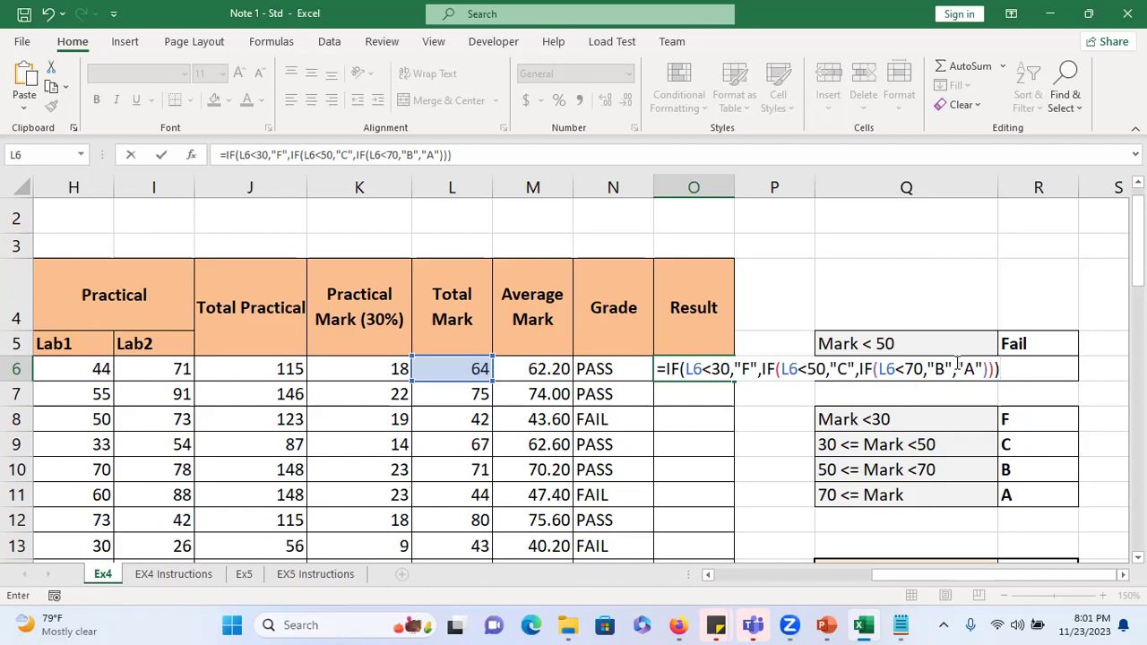
key("Return")
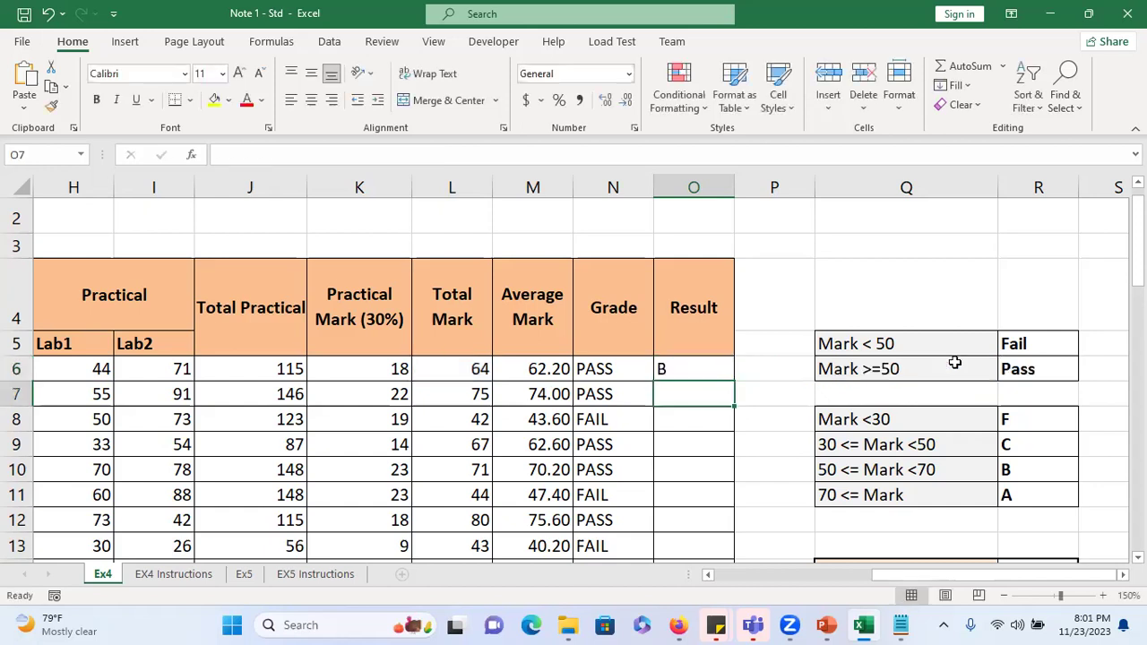
left_click(721, 367)
double_click(733, 382)
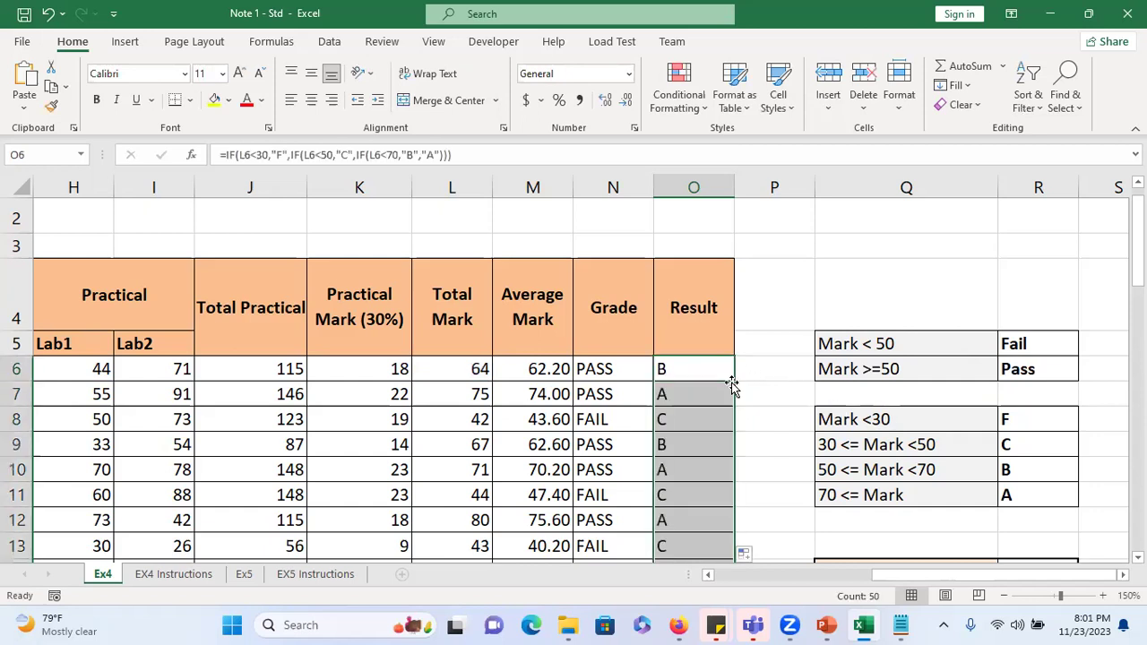
- Reopen O6's formula and examine the outer IF's arguments and the nested L6<50 test with its "C" value
double_click(722, 369)
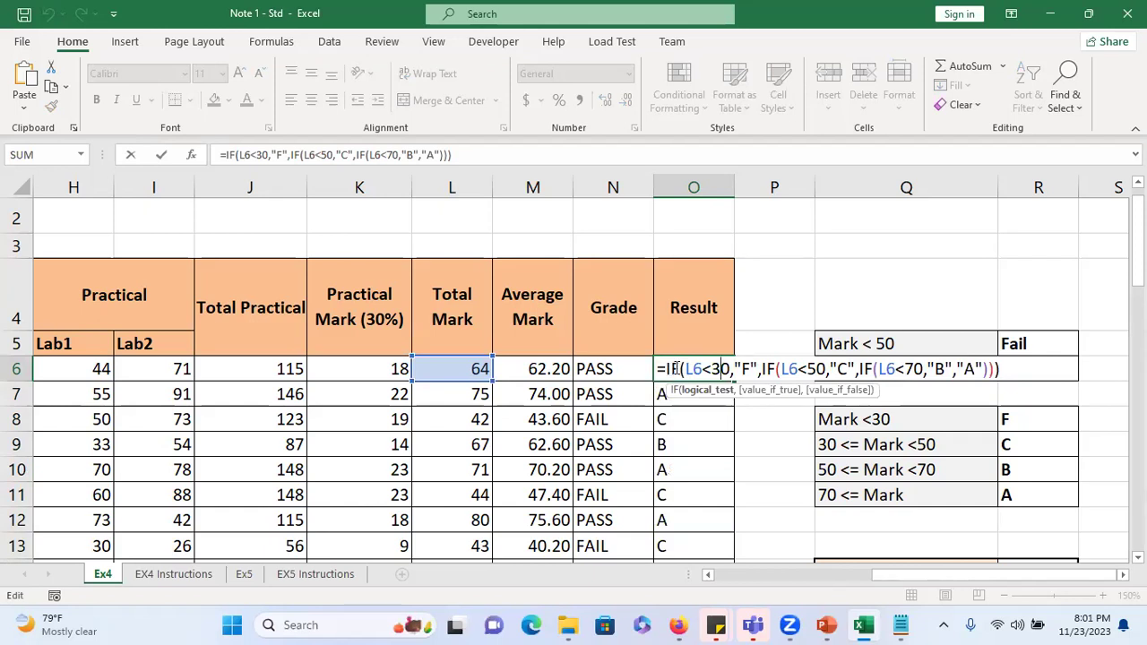
left_click_drag(684, 368, 995, 370)
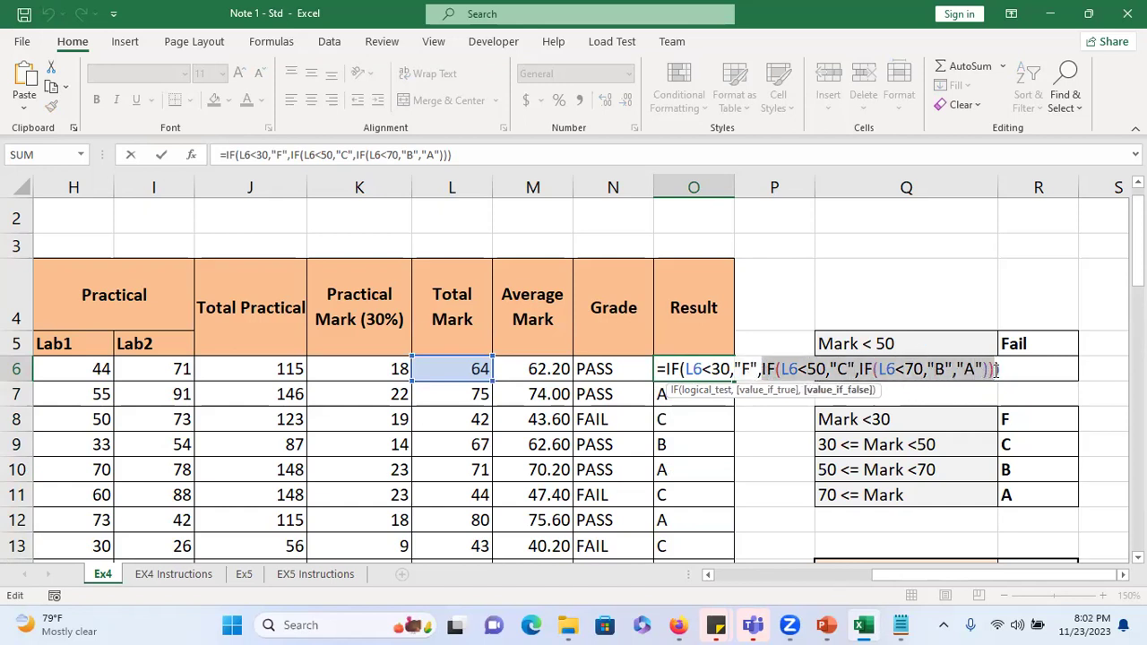
left_click_drag(684, 369, 997, 369)
left_click(760, 369)
left_click(817, 369)
left_click_drag(782, 369, 853, 371)
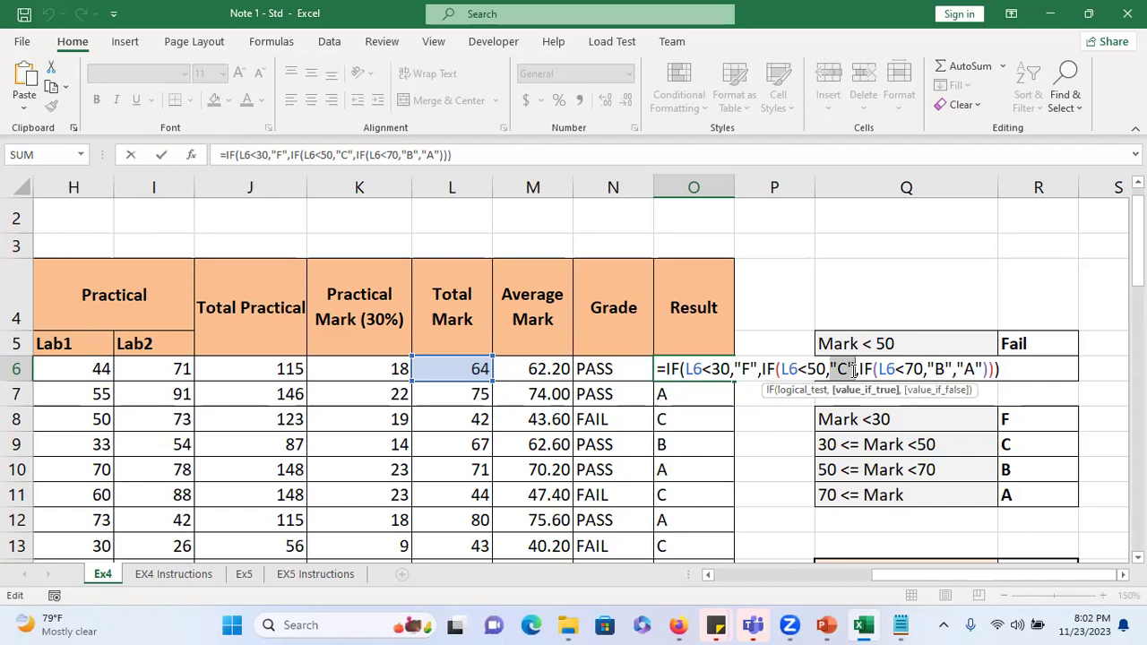
- Examine the innermost IF(L6<70,"B","A") and its arguments in O6, and leave the formula as it is
left_click_drag(858, 369, 989, 368)
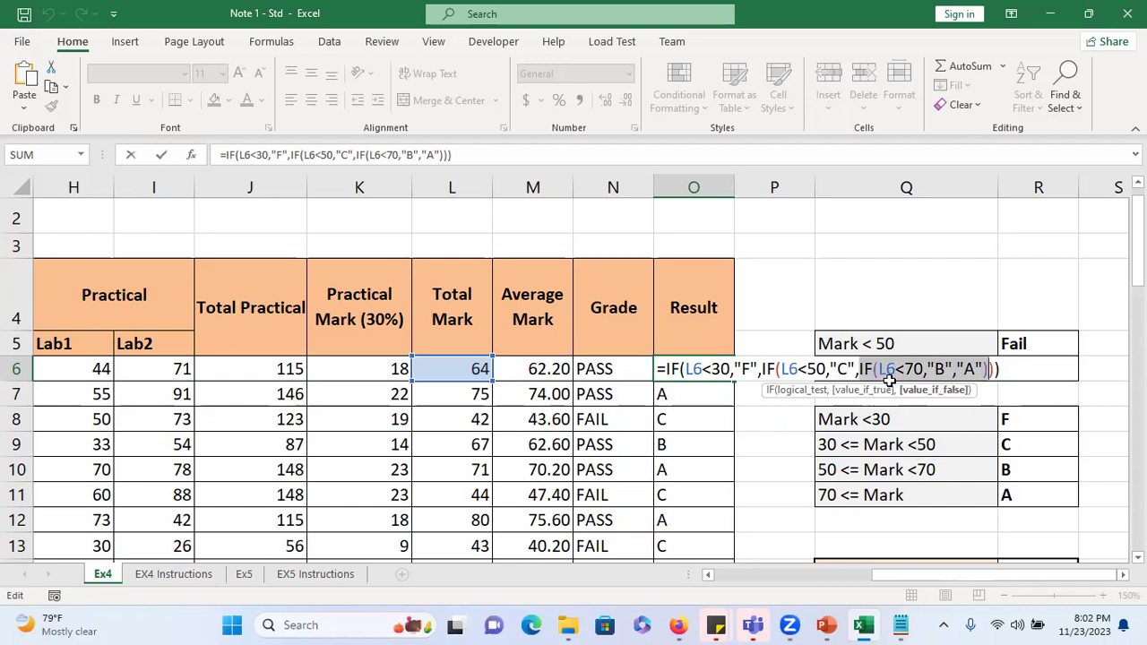
left_click(983, 364, "shift")
left_click(881, 369)
left_click_drag(879, 368, 983, 369)
left_click(956, 371)
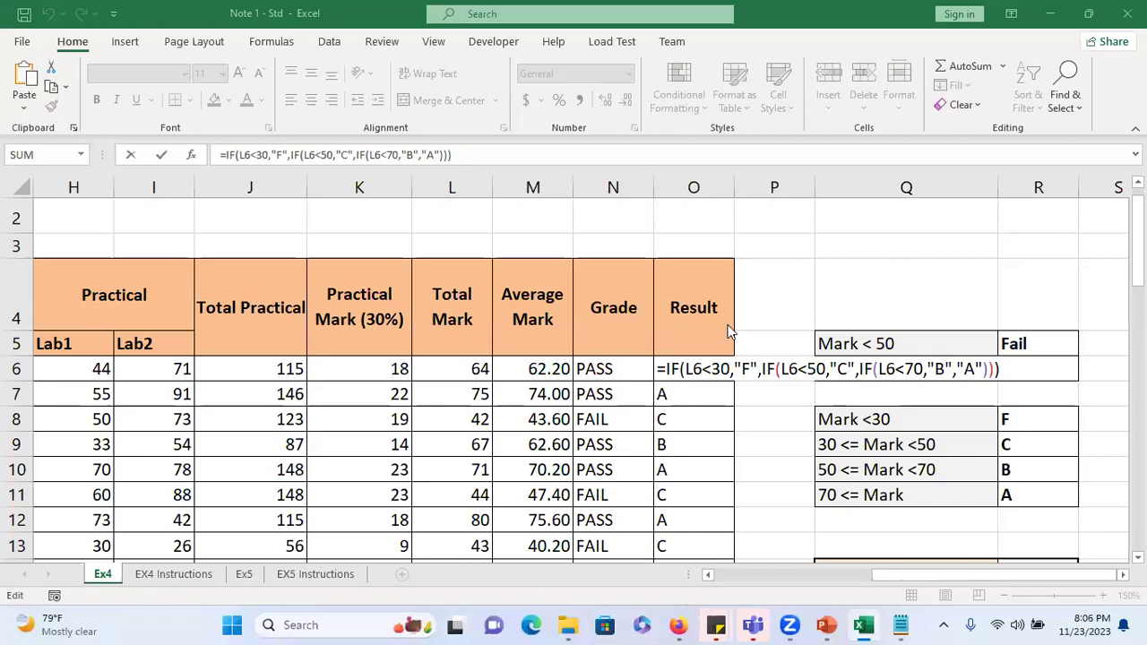
left_click(704, 369)
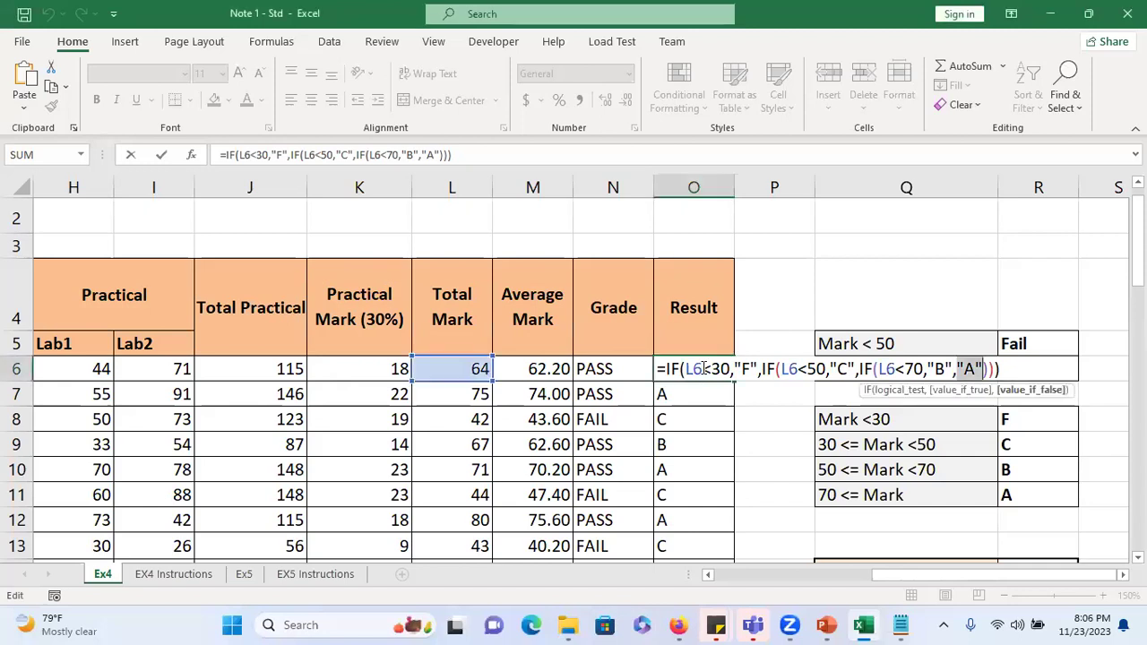
key("Return")
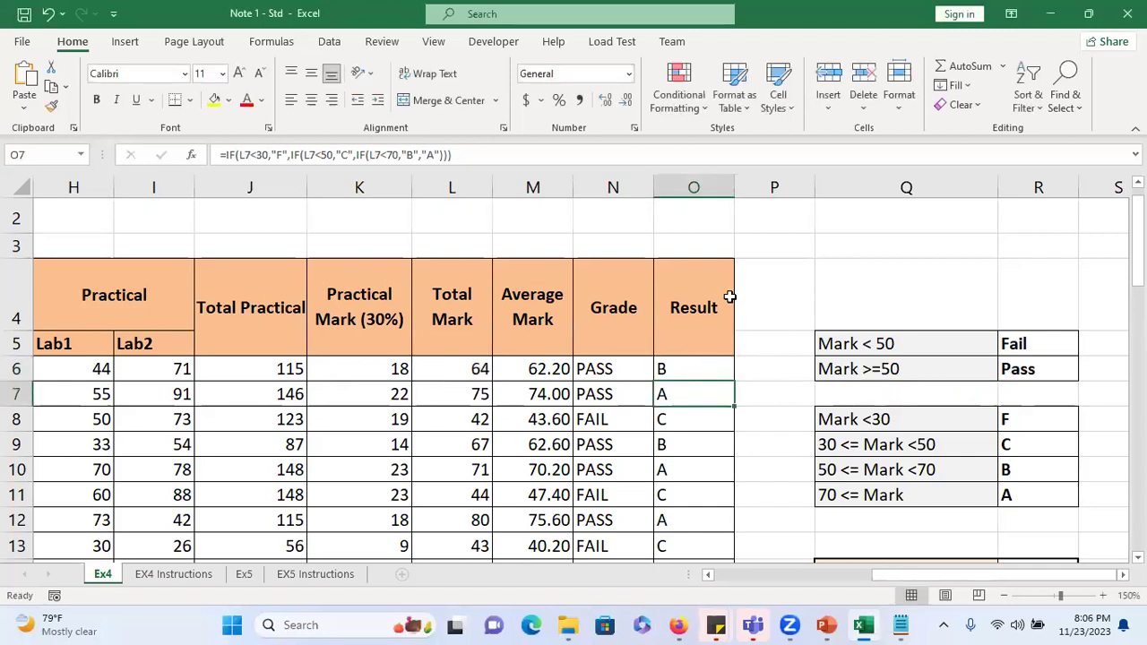
- Zoom the sheet out to 110% and review the Grade and Result columns alongside the summary table
scroll(604, 333, "down", 4)
scroll(593, 332, "up", 3)
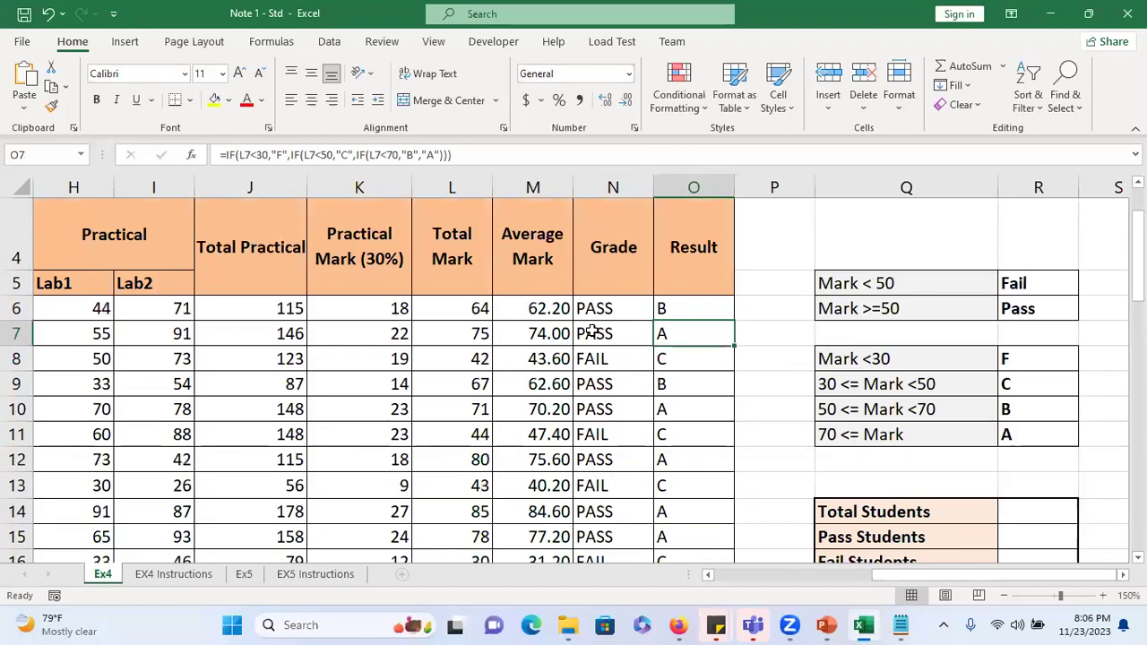
scroll(538, 325, "up", 1)
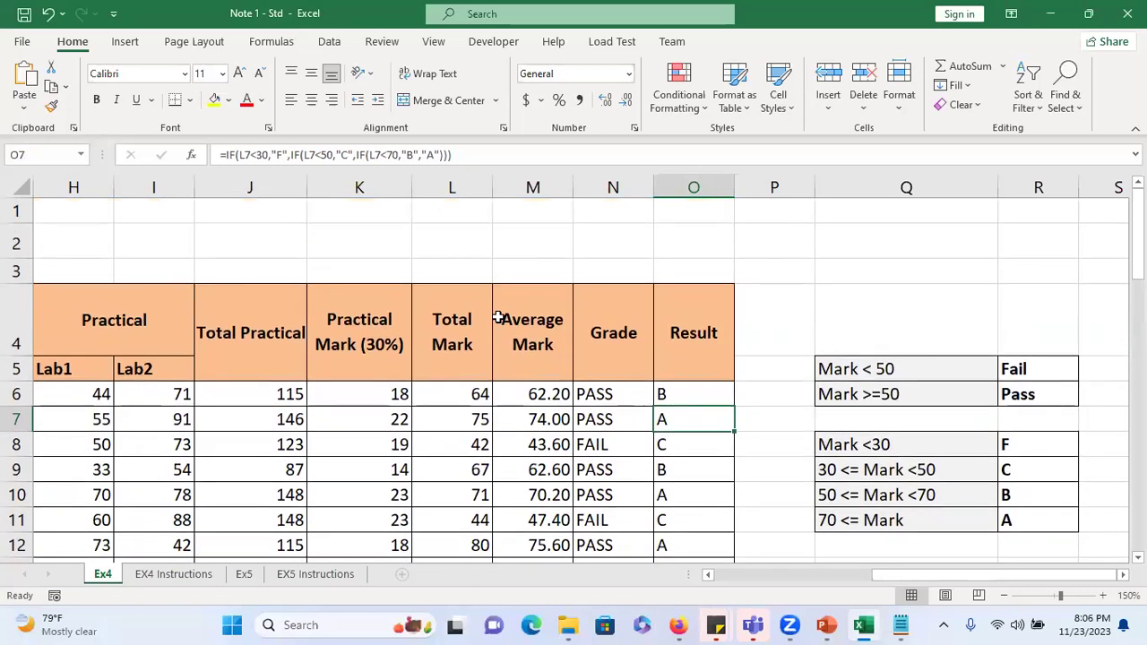
left_click(1004, 596)
left_click(1004, 596)
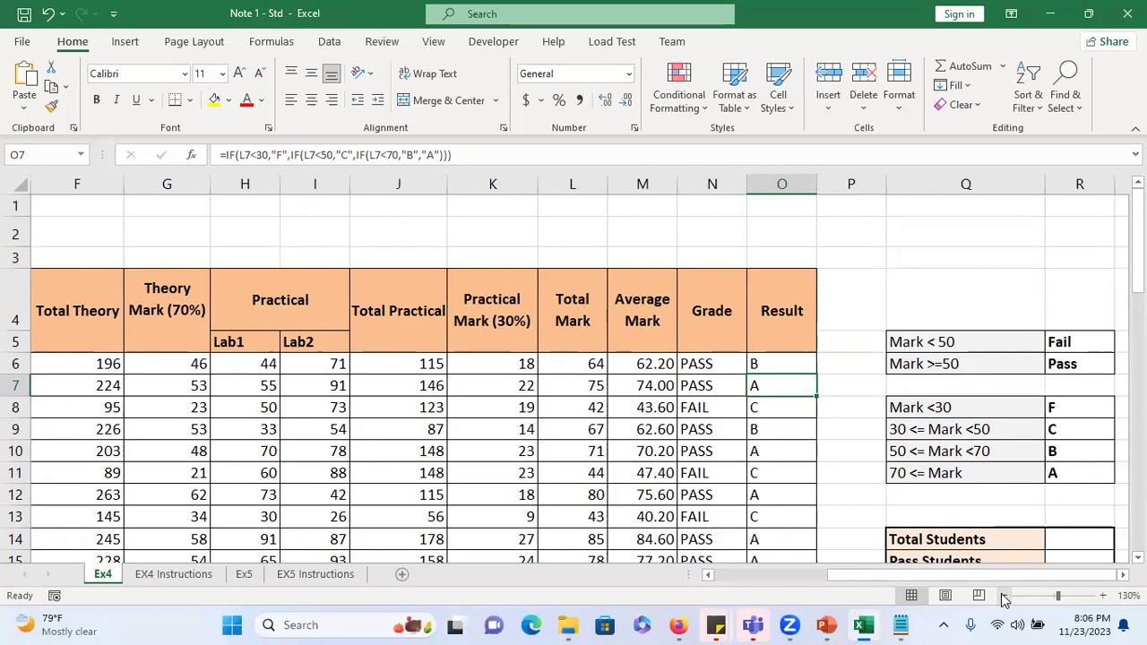
left_click(1004, 596)
left_click(1003, 596)
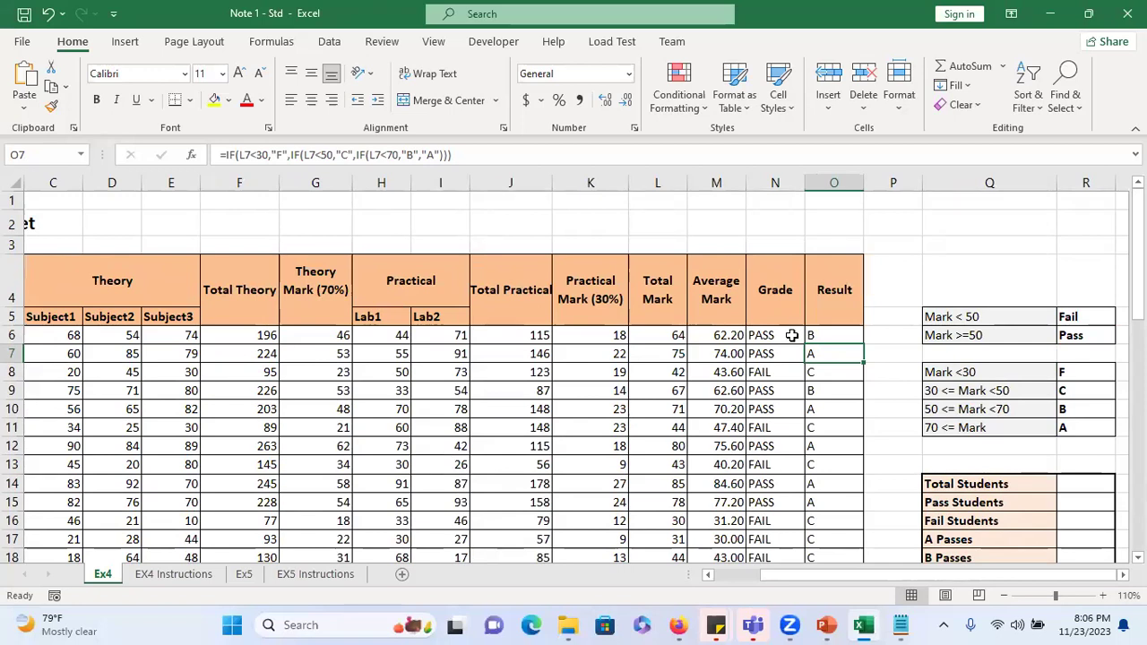
mouse_move(756, 574)
left_mouse_down()
mouse_move(744, 581)
mouse_move(771, 575)
left_mouse_up()
scroll(893, 497, "down", 4)
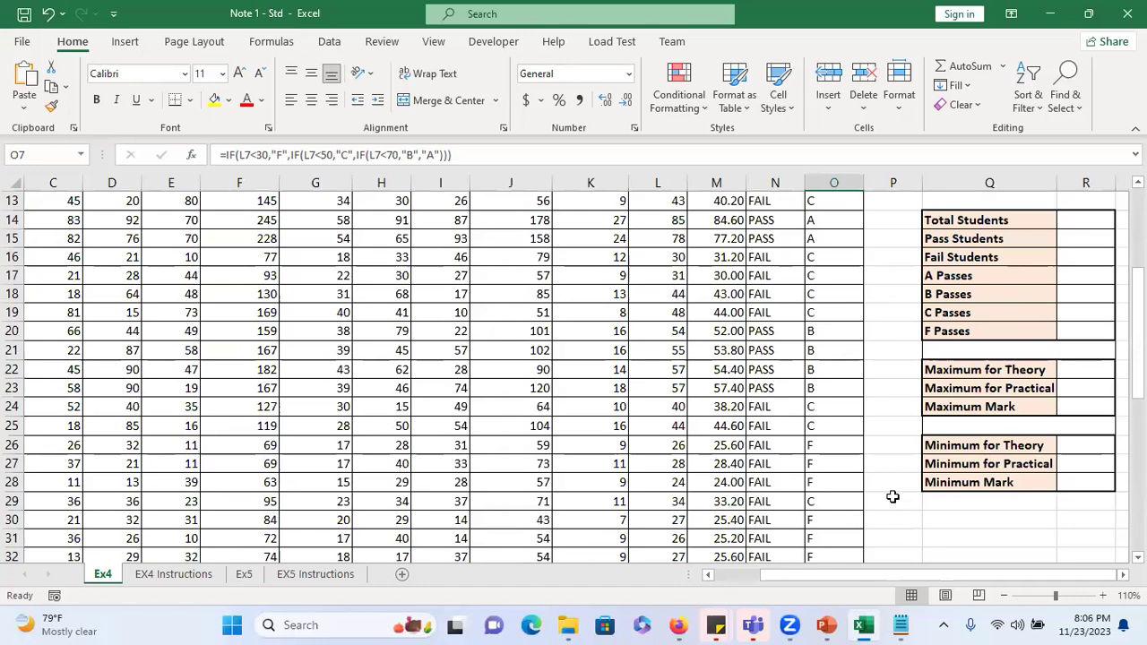
scroll(892, 496, "up", 4)
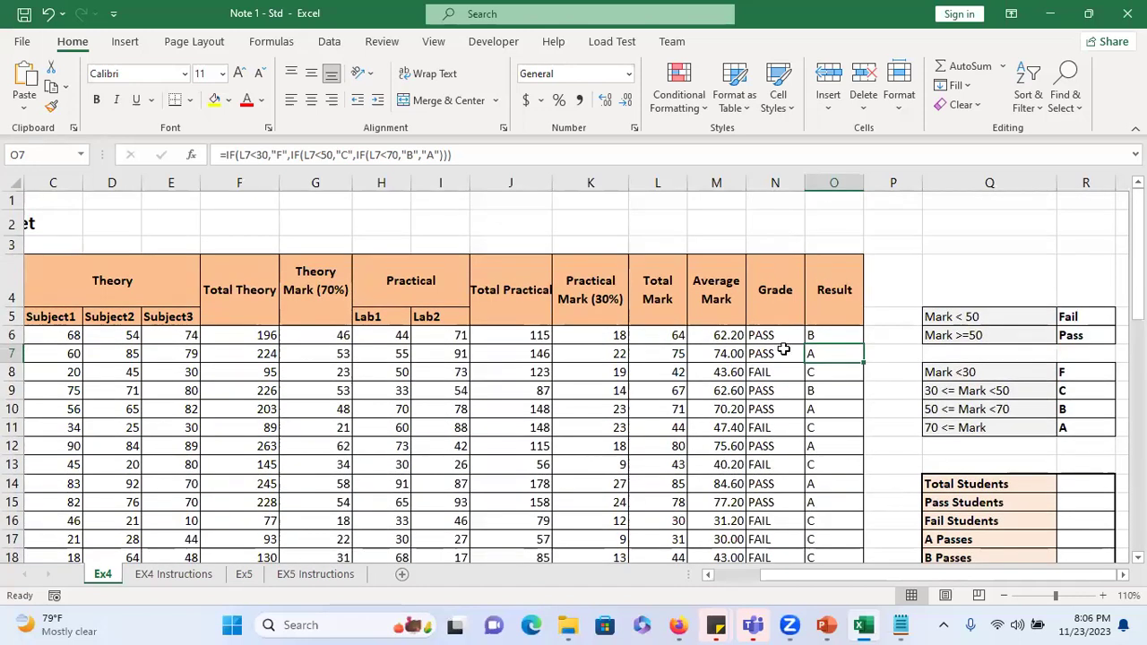
- Select R14, the empty cell beside Total Students in the summary table
left_click(1116, 576)
left_click(1115, 576)
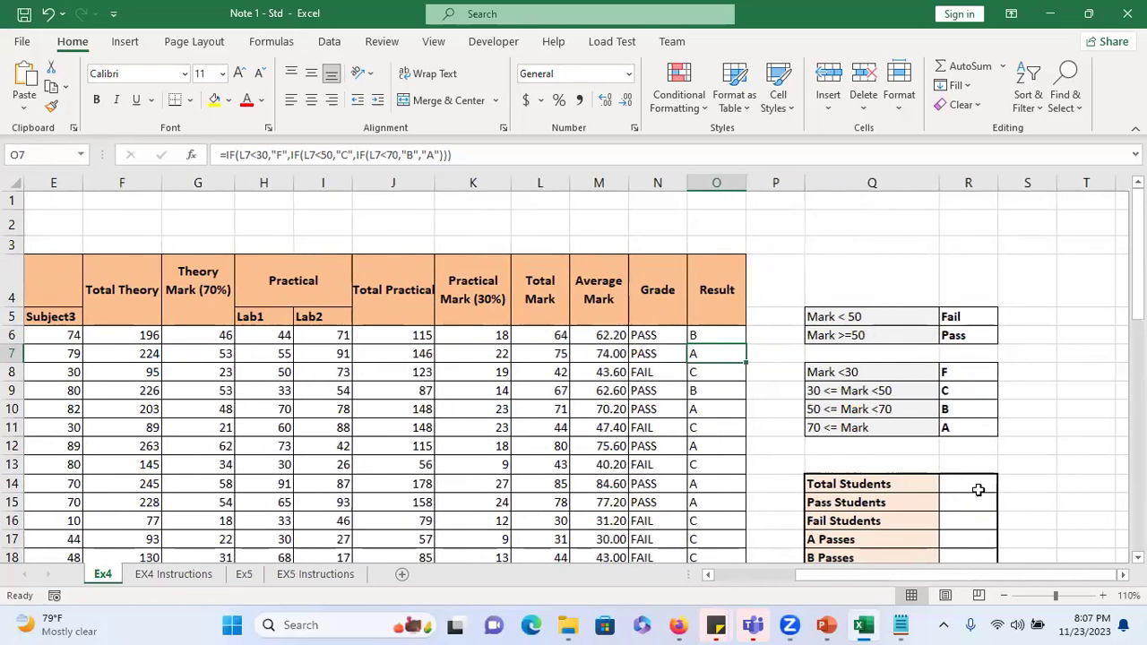
left_click(979, 489)
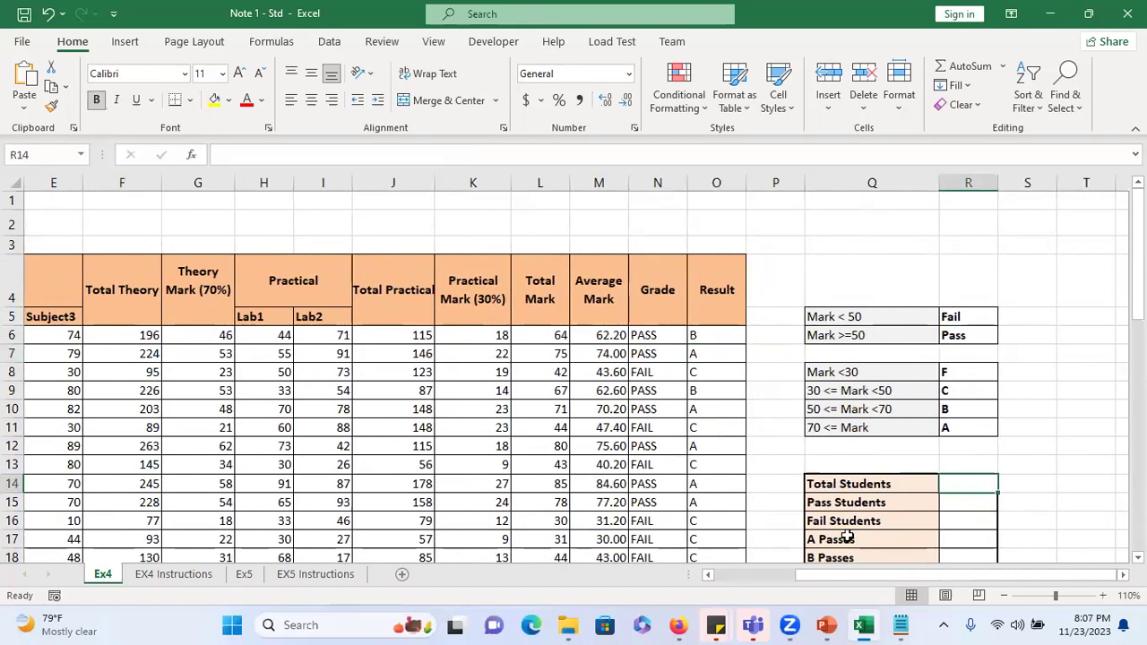
- Examine the =Count() entry in Notepad's Functions List note and return to the Excel sheet
left_click(900, 625)
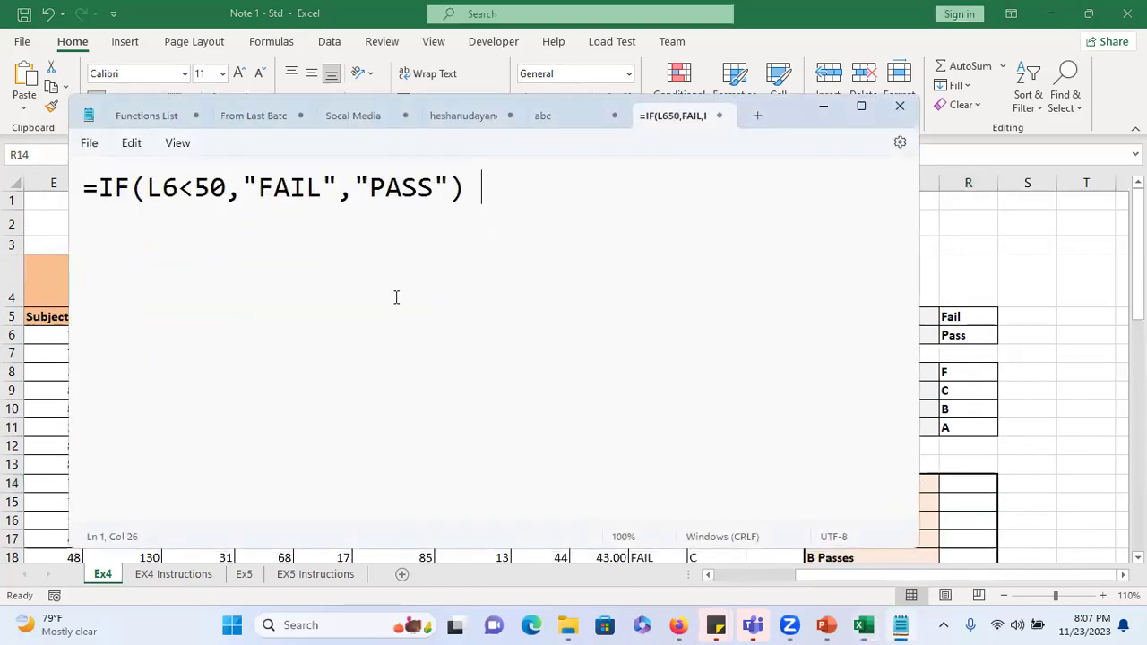
left_click(166, 114)
left_click_drag(86, 350, 218, 351)
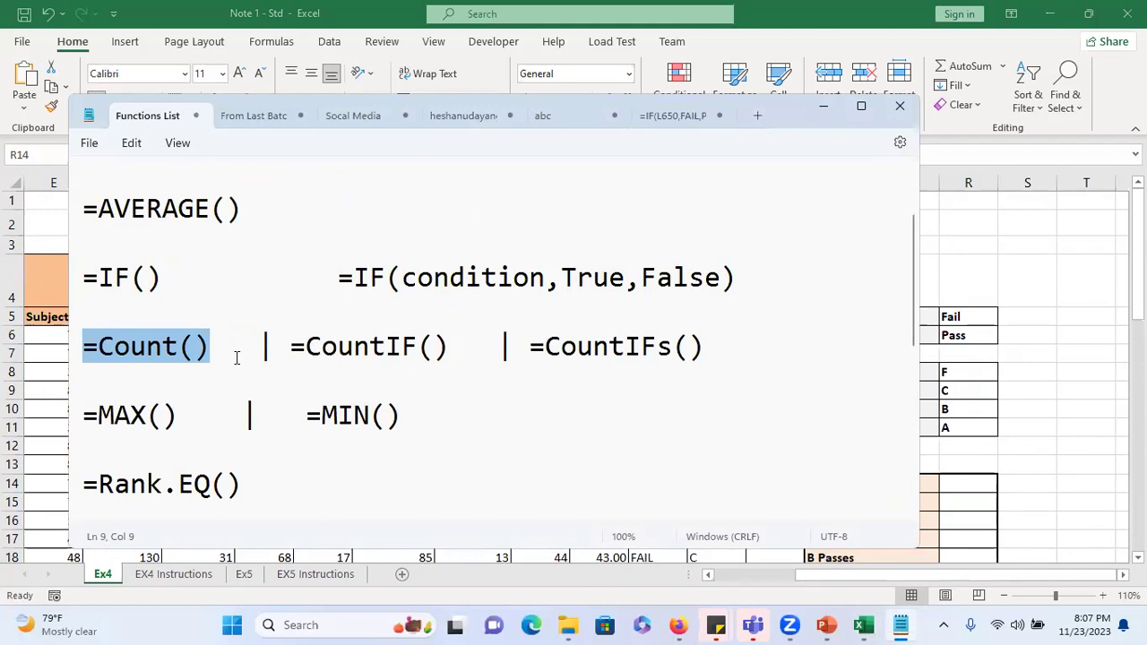
left_click(228, 356)
key("shift+Left")
key("shift+Left")
key("shift+Left")
key("shift+Left")
key("shift+Left")
key("shift+Left")
key("shift+Left")
key("shift+Left")
key("shift+Left")
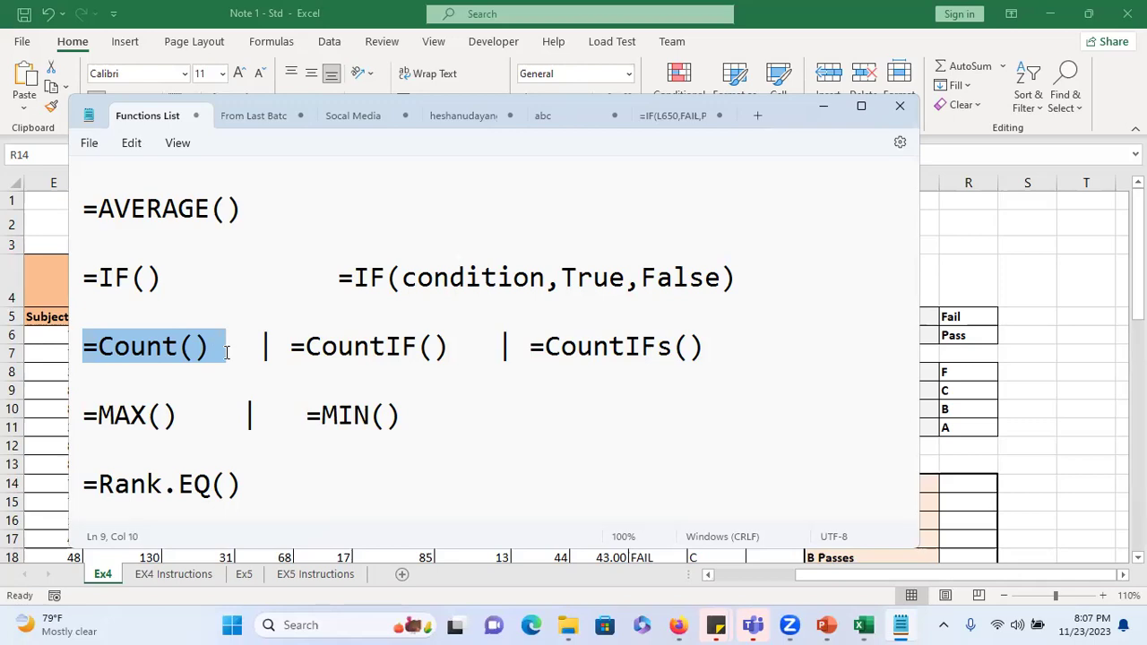
left_click(821, 107)
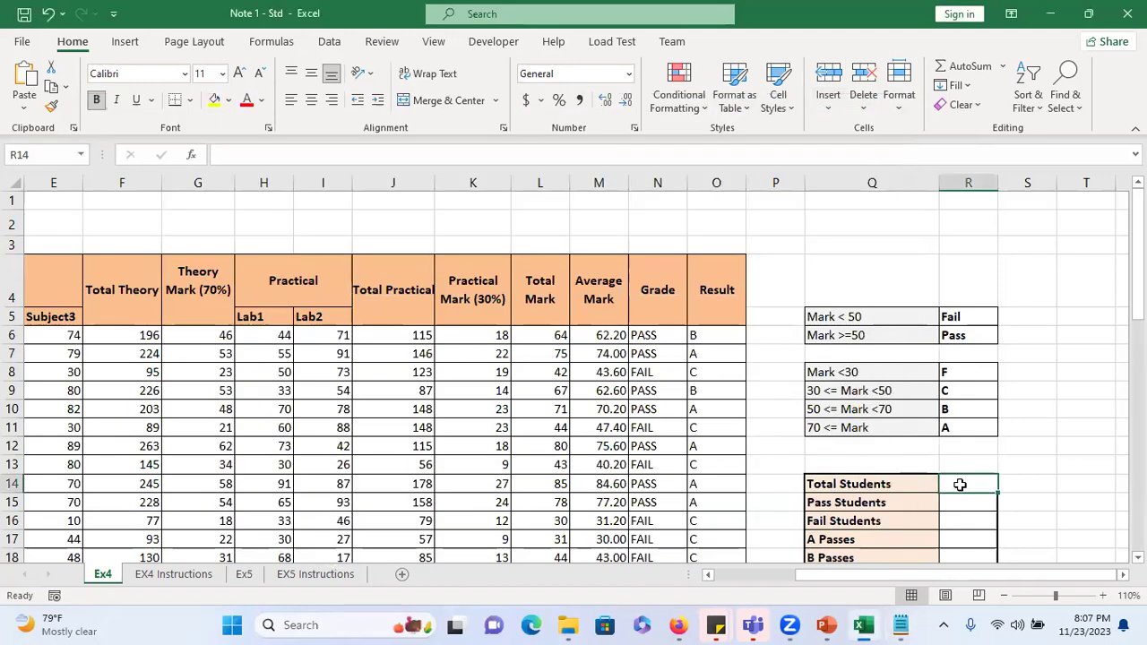
- Enter =COUNT(O6:O55) in R14 beside Total Students, counting the Result column
double_click(958, 484)
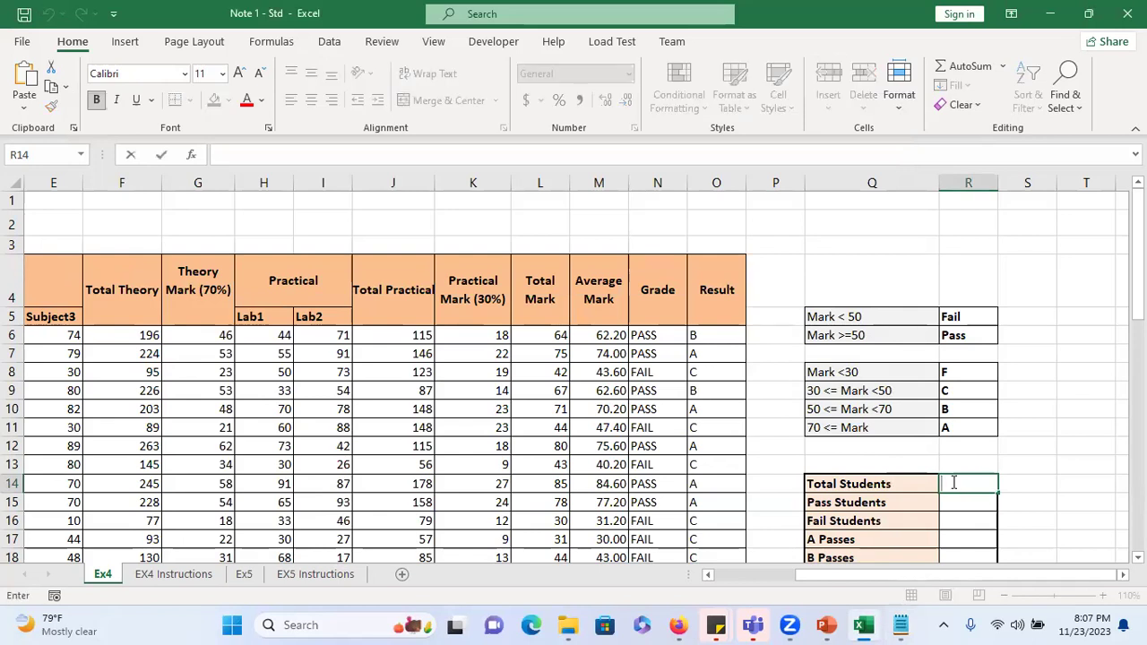
type("=count")
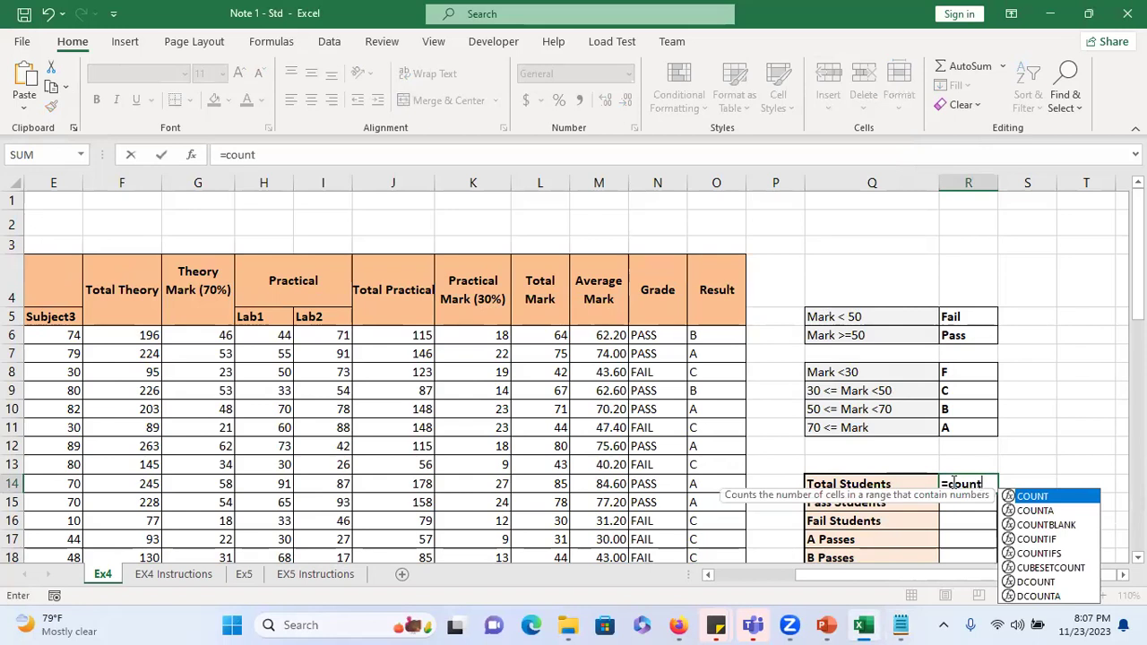
key("Tab")
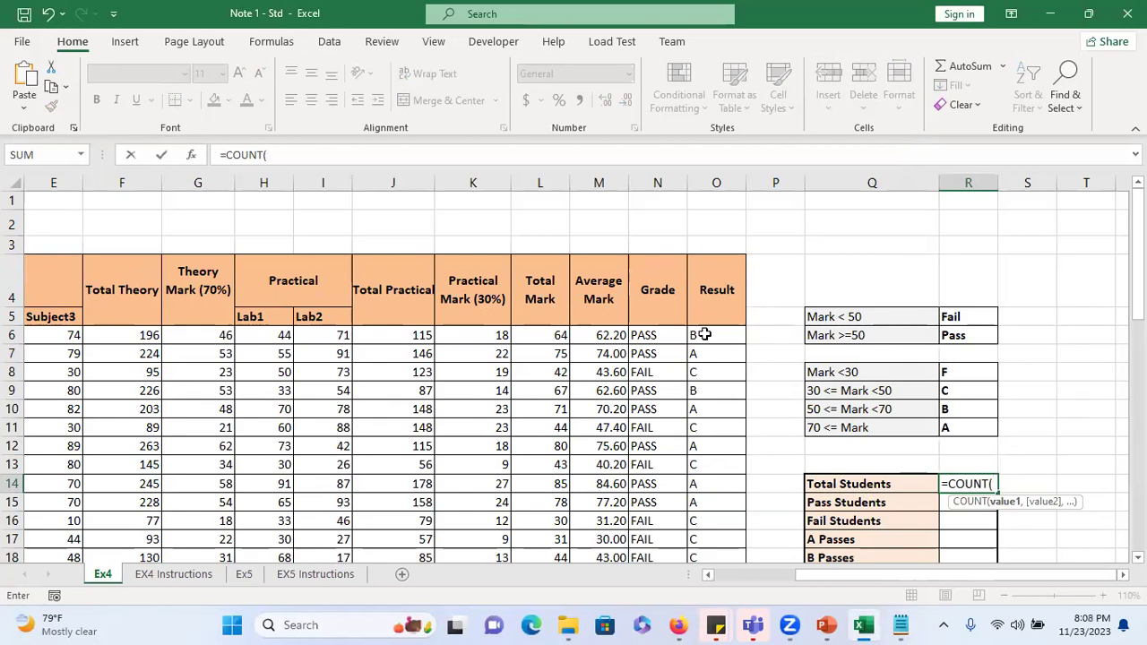
left_click_drag(705, 334, 729, 543)
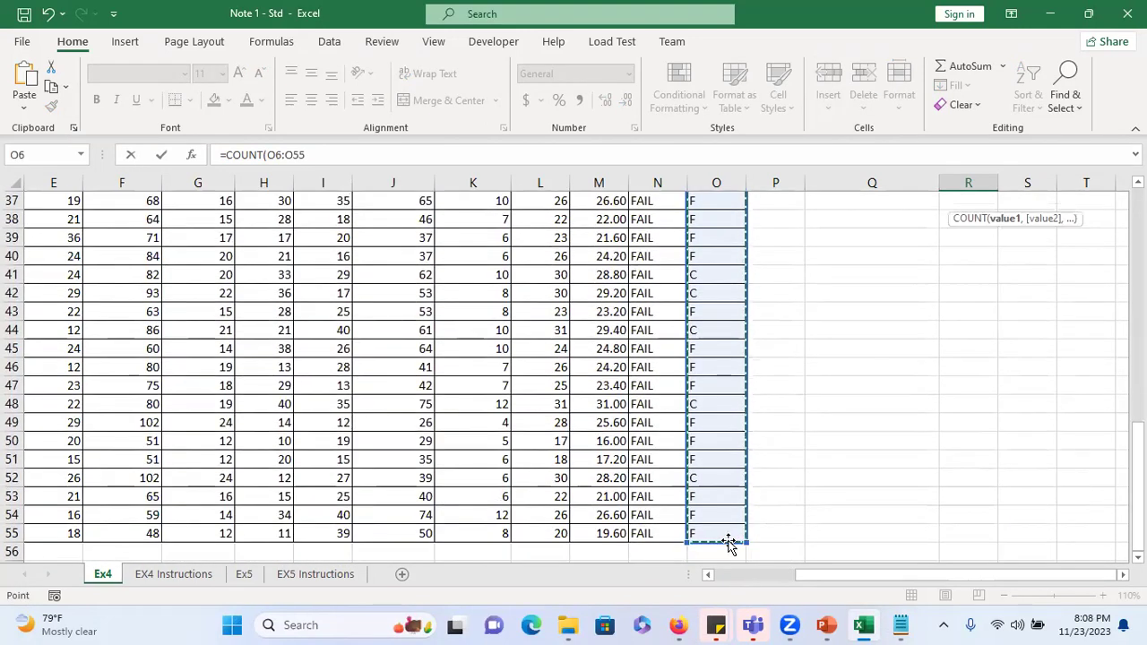
type(")")
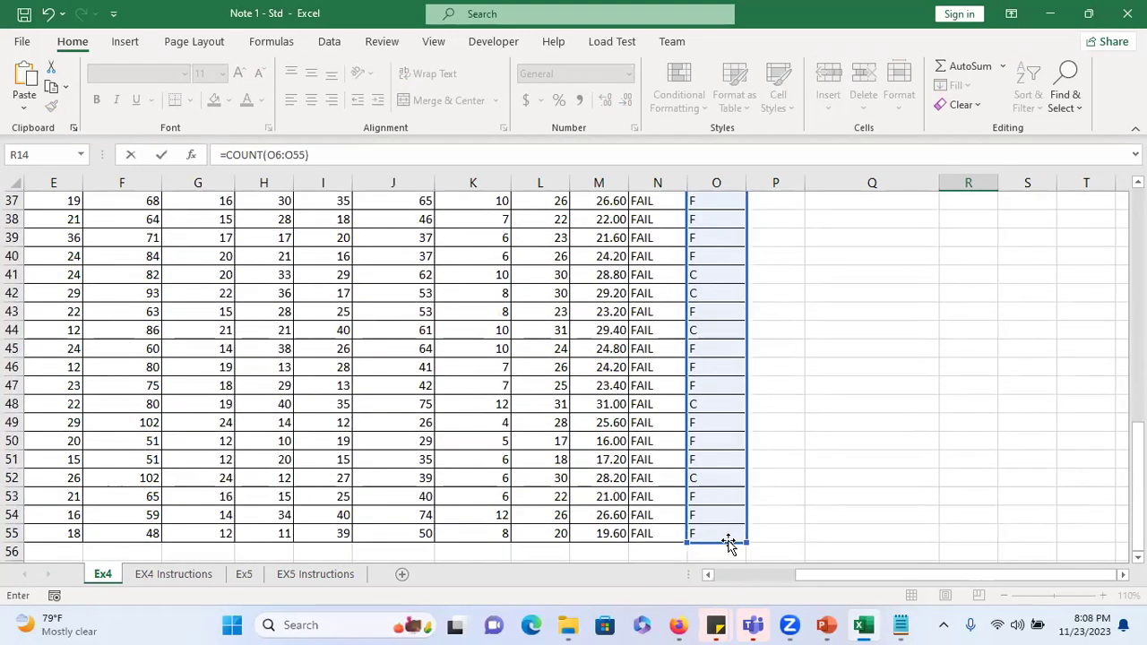
key("Return")
scroll(836, 409, "up", 2)
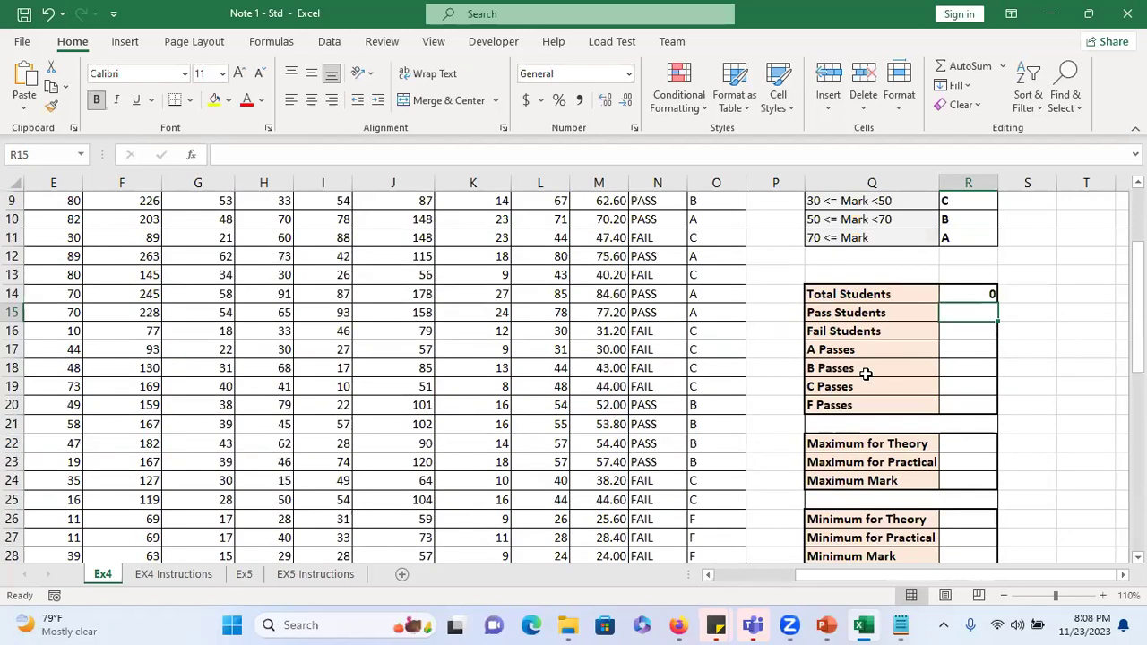
- Replace the range of the COUNT formula in R14 with the Total Mark cells L6:L55
left_click(955, 297)
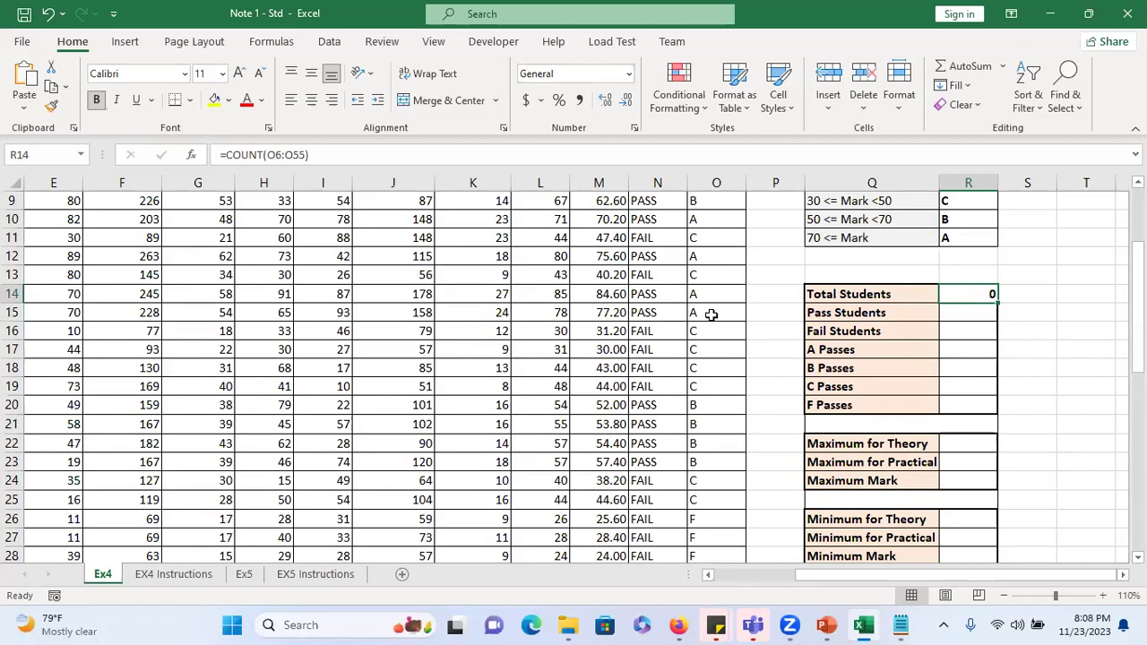
double_click(950, 295)
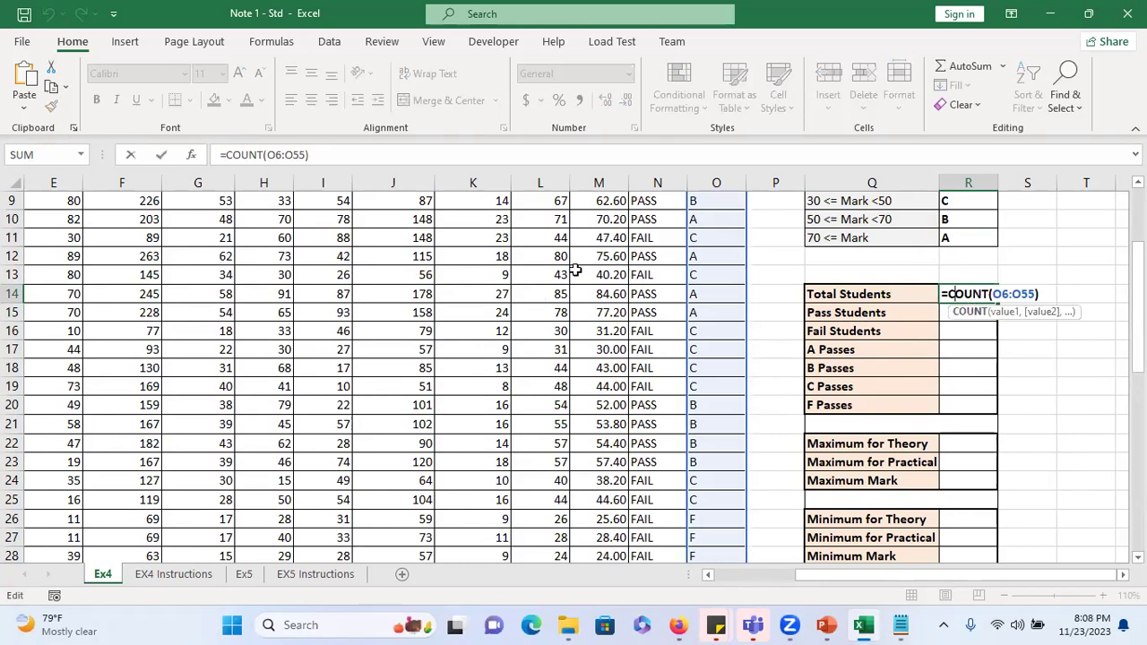
double_click(1009, 294)
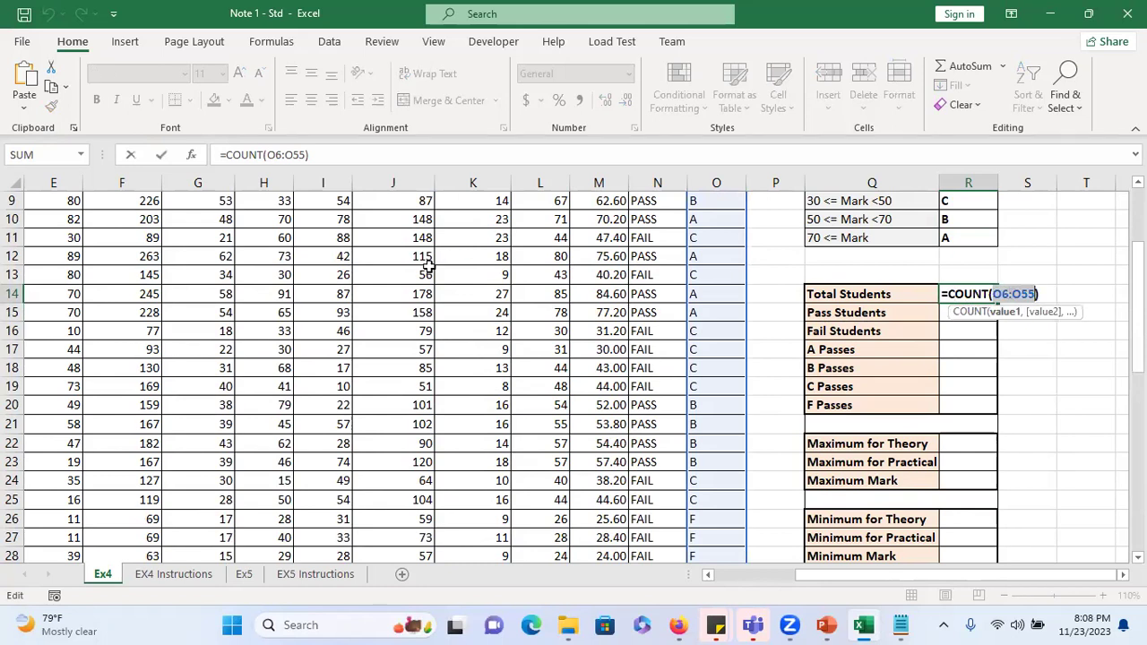
scroll(428, 267, "up", 3)
left_click(553, 334)
left_click_drag(553, 334, 549, 536)
key("Return")
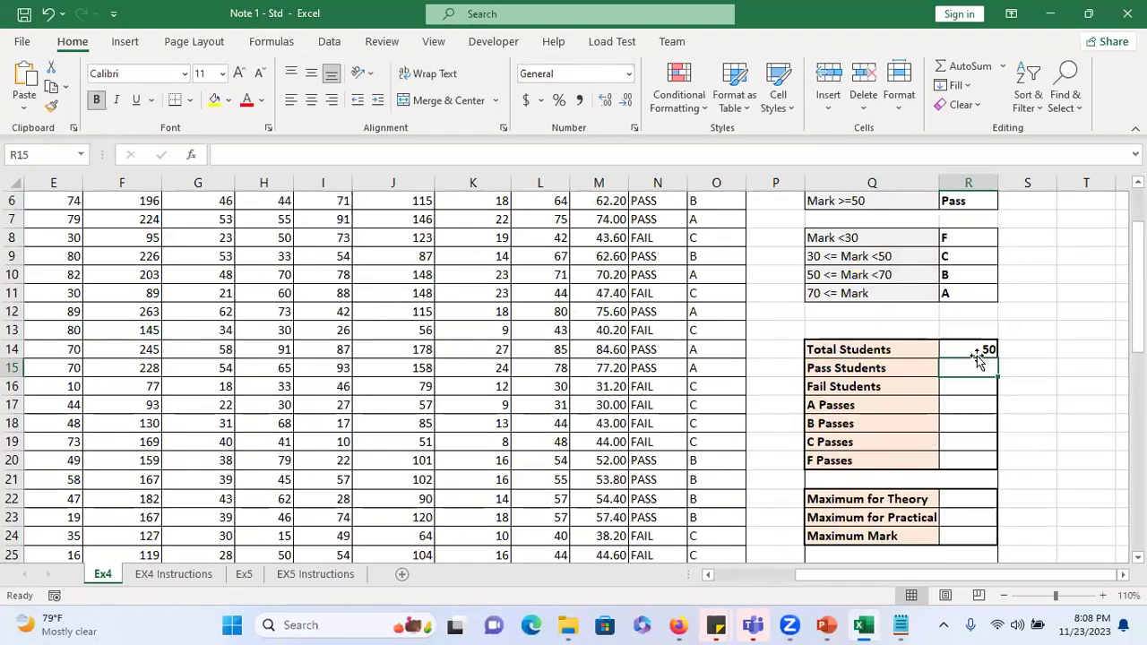
- Review the COUNT formula in R14 against its highlighted Total Mark range, leaving the formula as it is
double_click(975, 351)
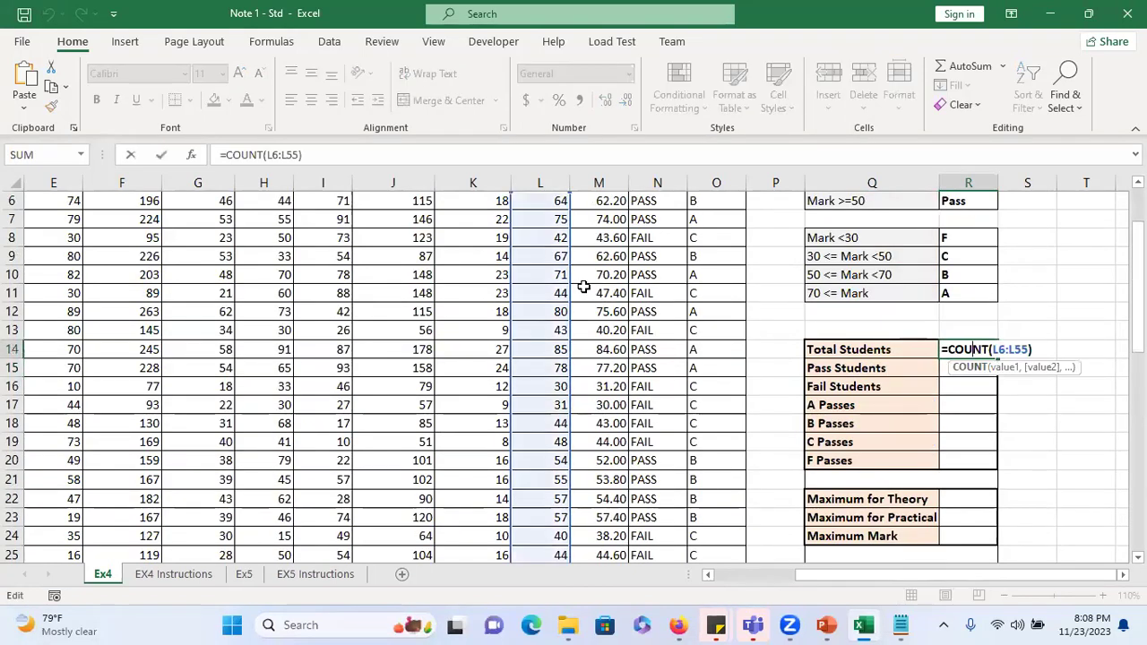
scroll(565, 288, "up", 2)
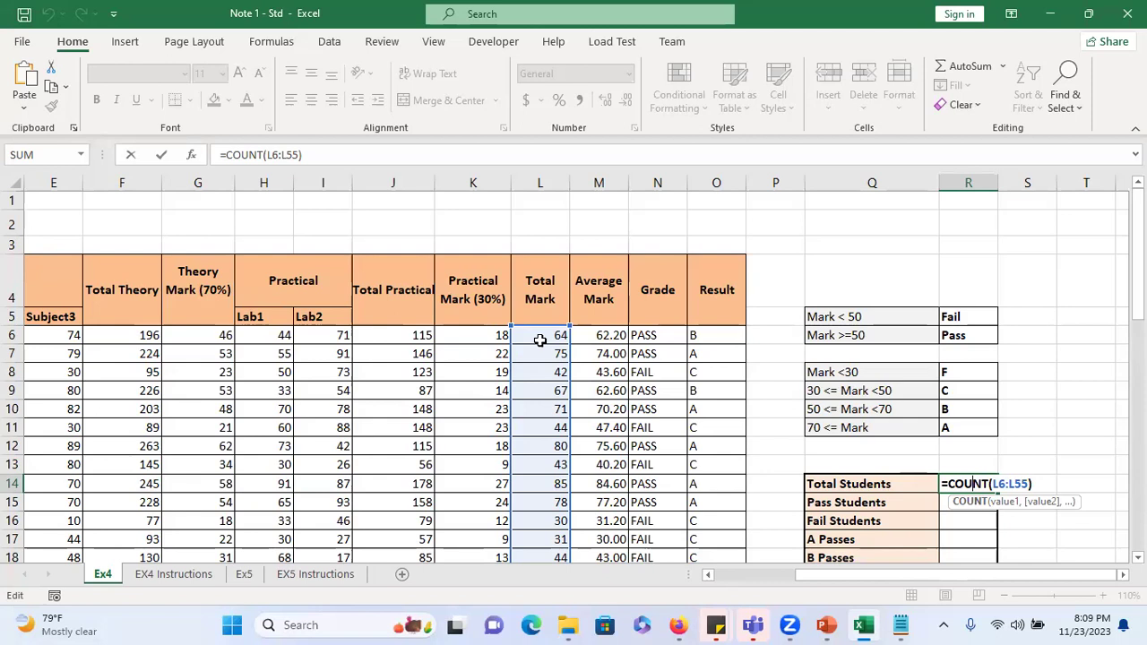
key("Return")
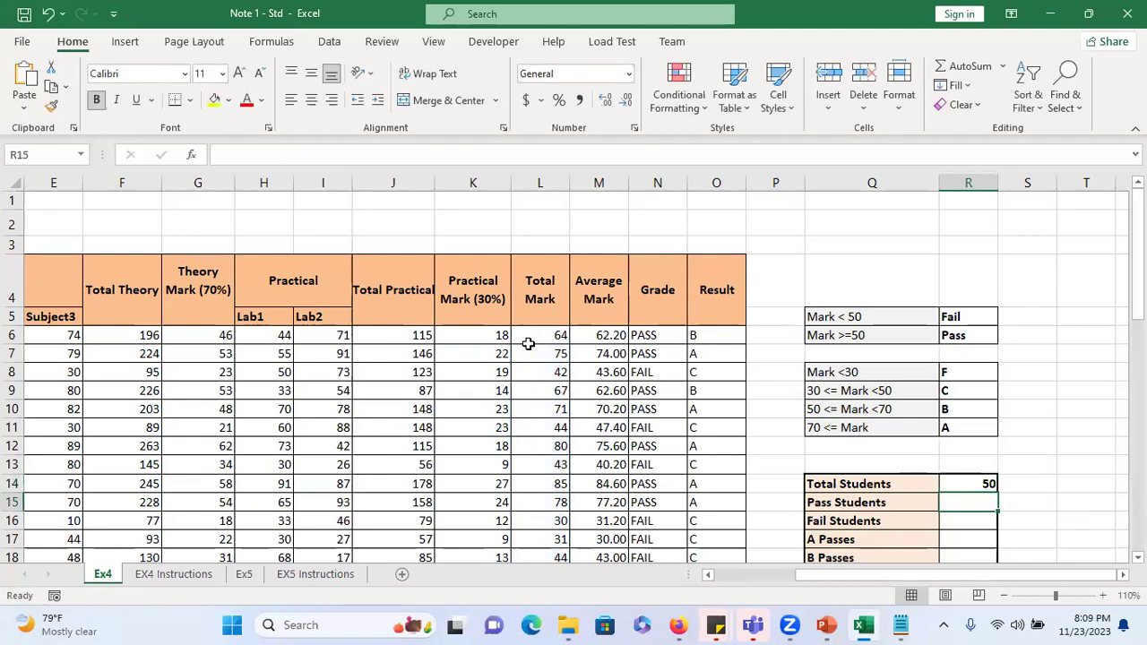
- Switch to Notepad's Functions List note, examine the =CountIF() entry and return to the Excel sheet
scroll(856, 481, "down", 1)
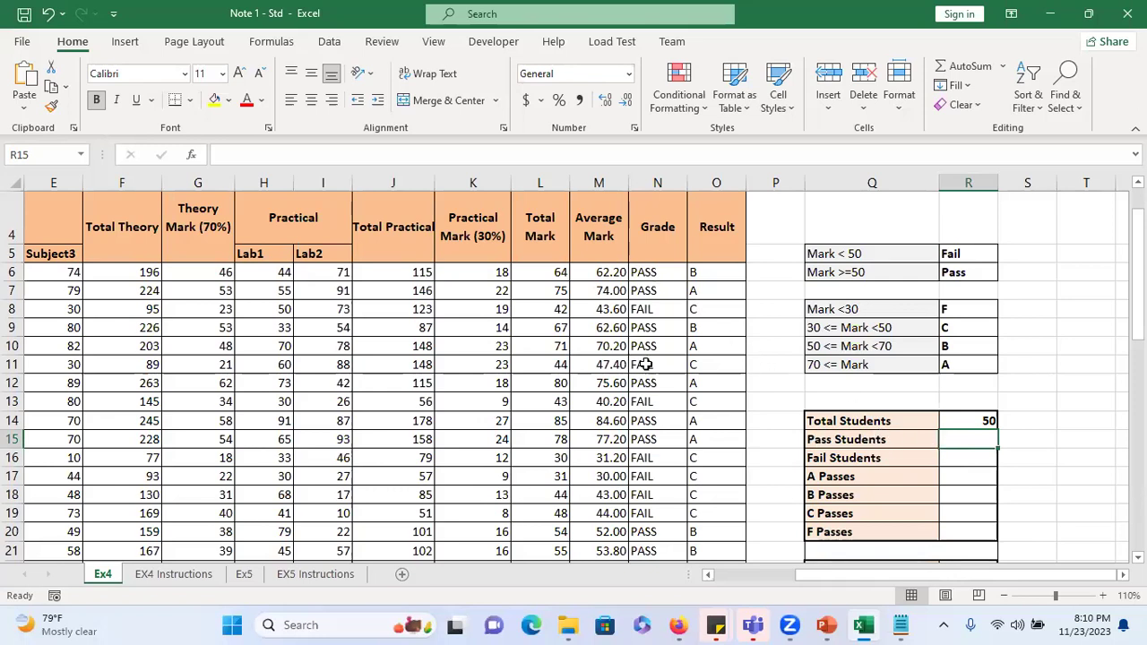
left_click(901, 625)
left_click_drag(288, 347, 448, 346)
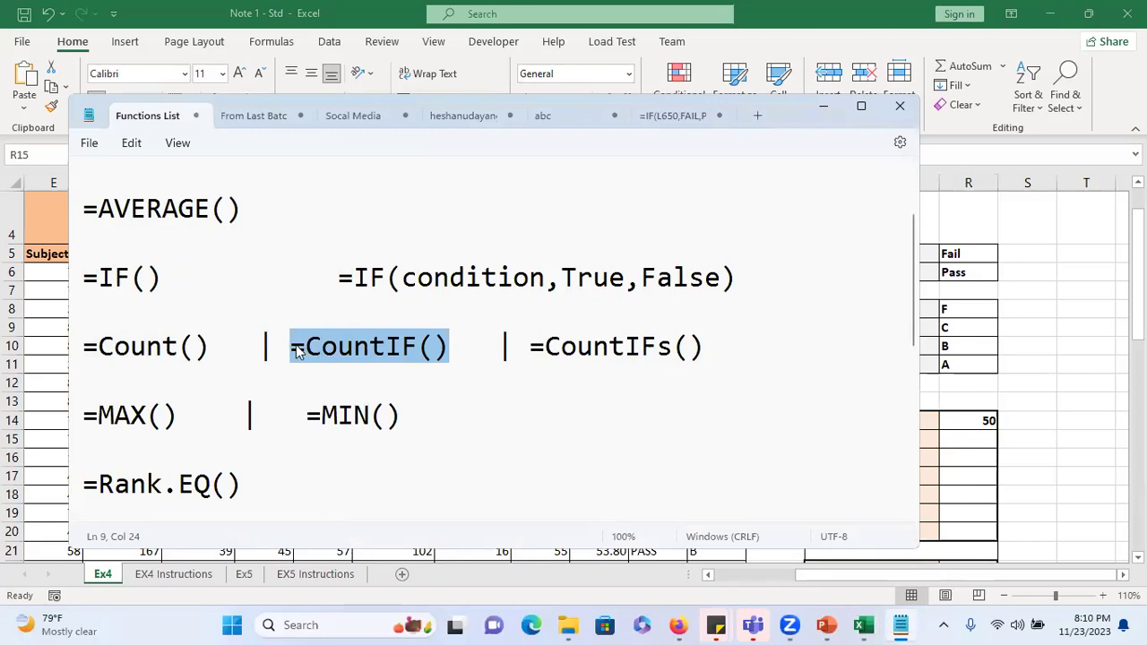
left_click(416, 355)
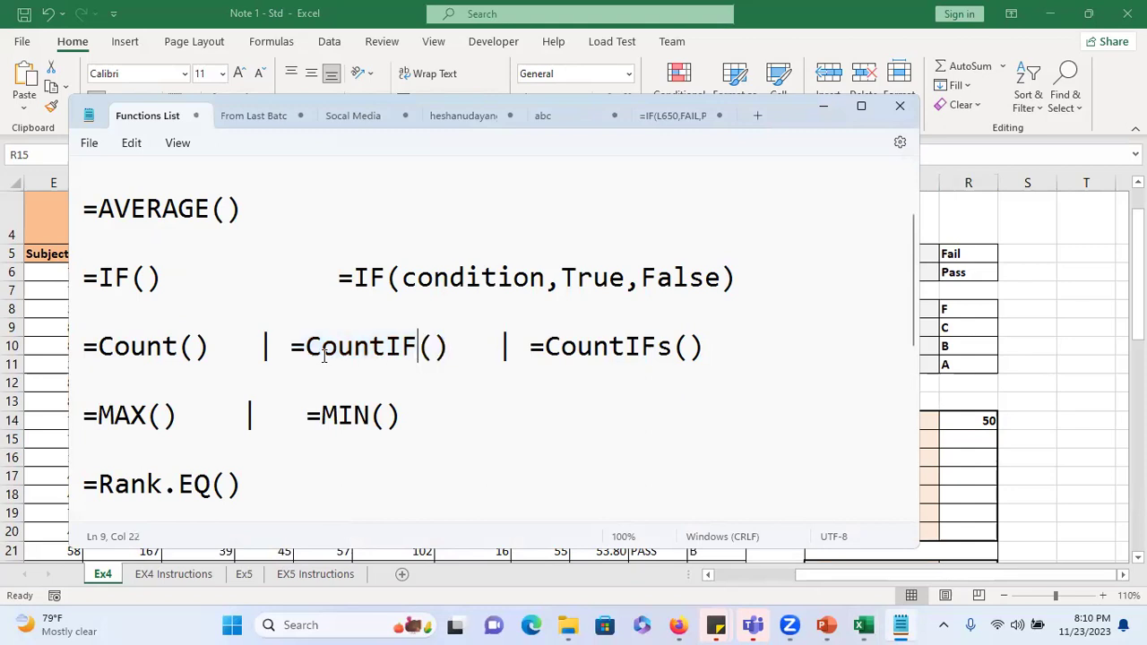
left_click_drag(290, 349, 456, 358)
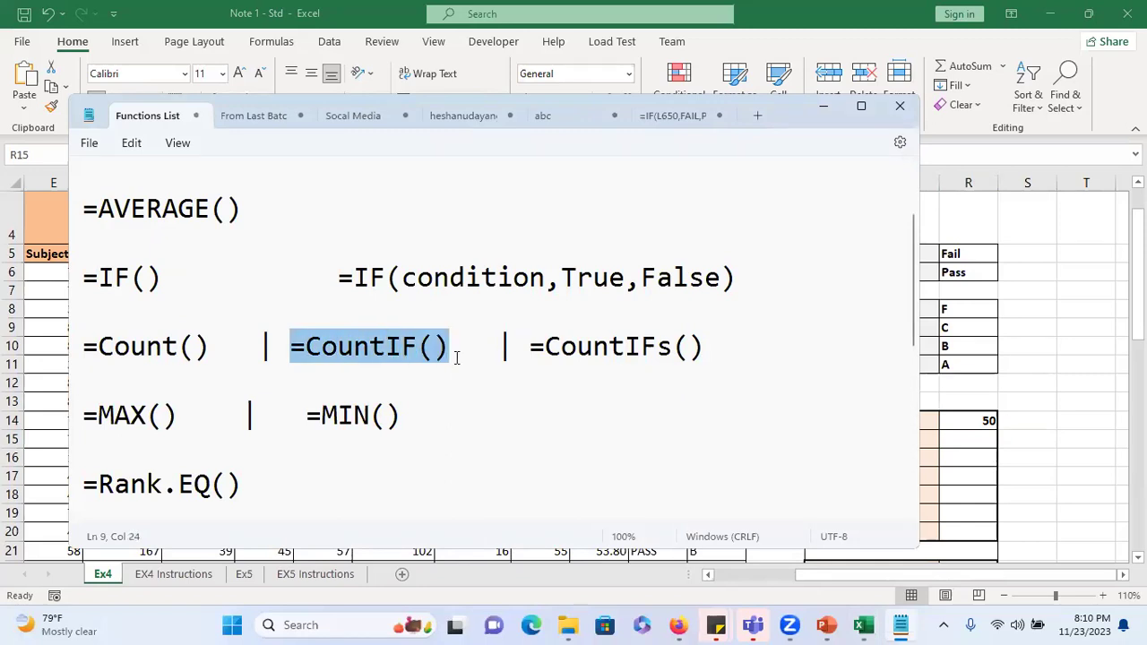
left_click(820, 111)
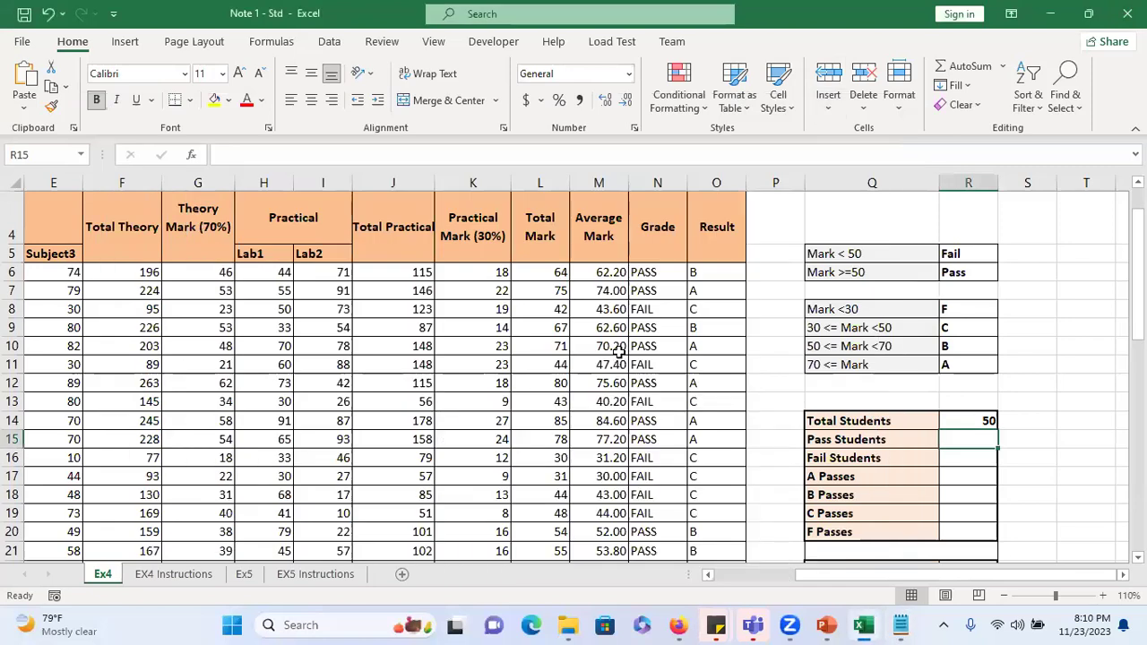
- Examine the individual PASS cells of the Grade column between rows 6 and 15
left_click(643, 273)
left_click(645, 291)
left_click(650, 328)
left_click(654, 348)
left_click(645, 384)
left_click(645, 402)
left_click(646, 421)
left_click(647, 439)
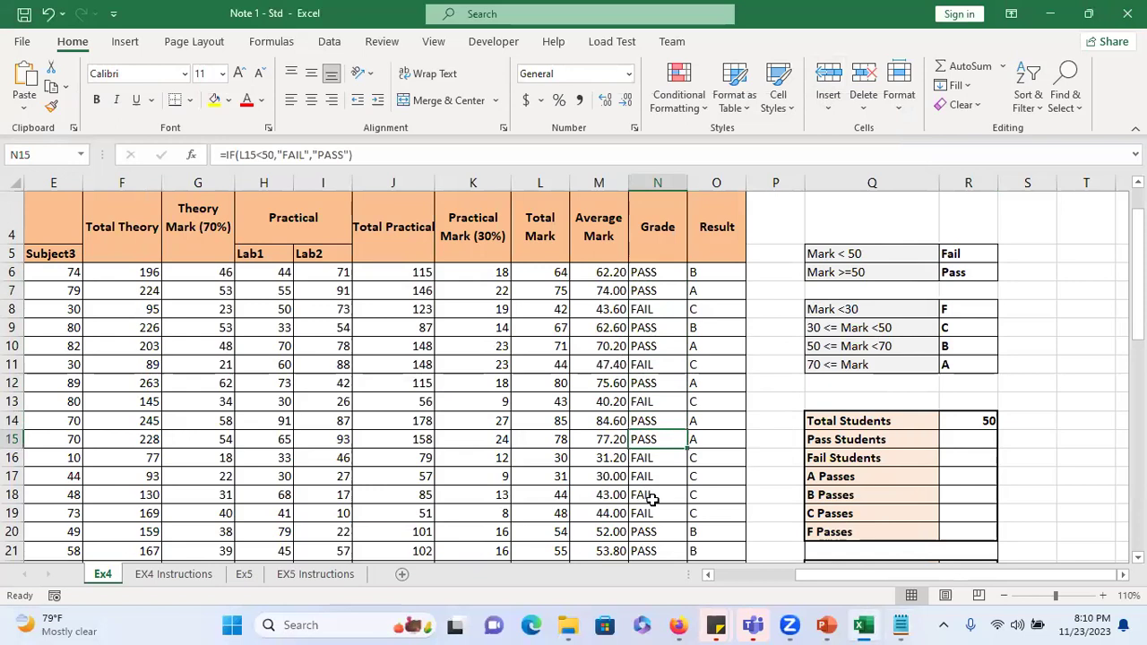
left_click(647, 272)
left_click(645, 291)
left_click(644, 328)
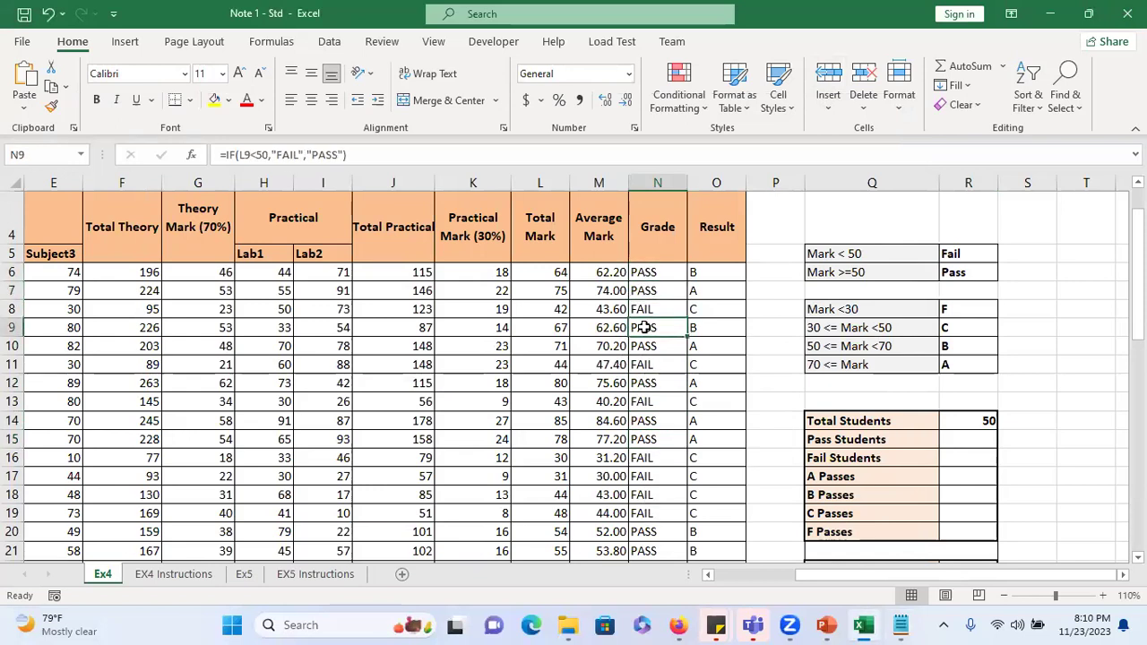
- Start a COUNTIF formula in R15 beside Pass Students with the Grade cells N6:N55 as its range
double_click(955, 437)
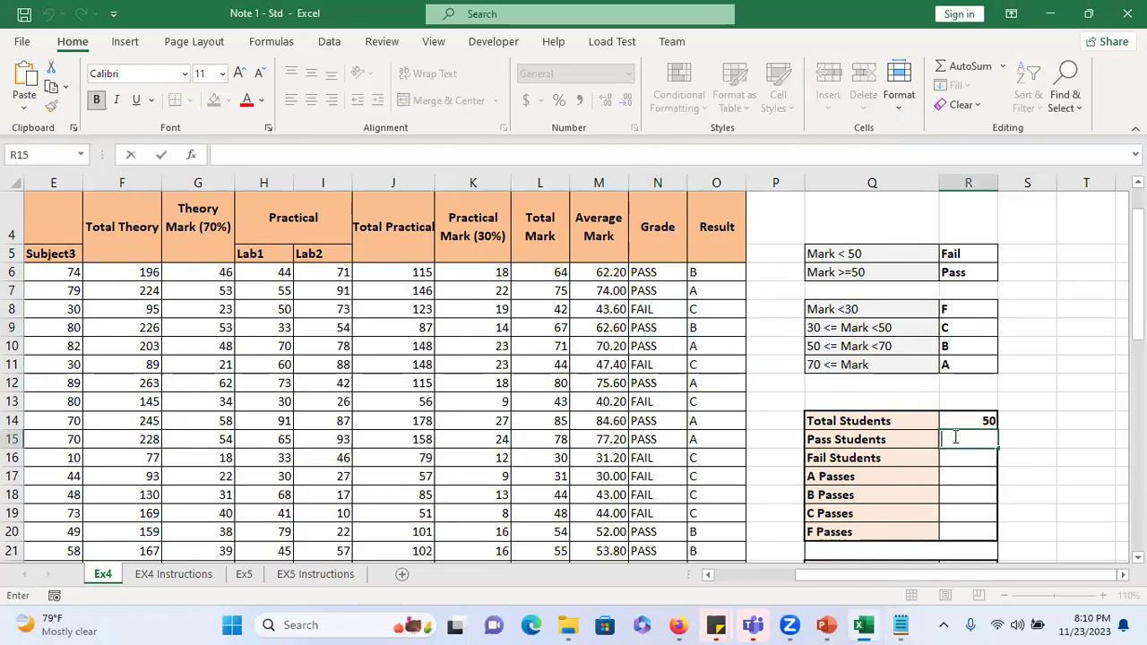
type("=")
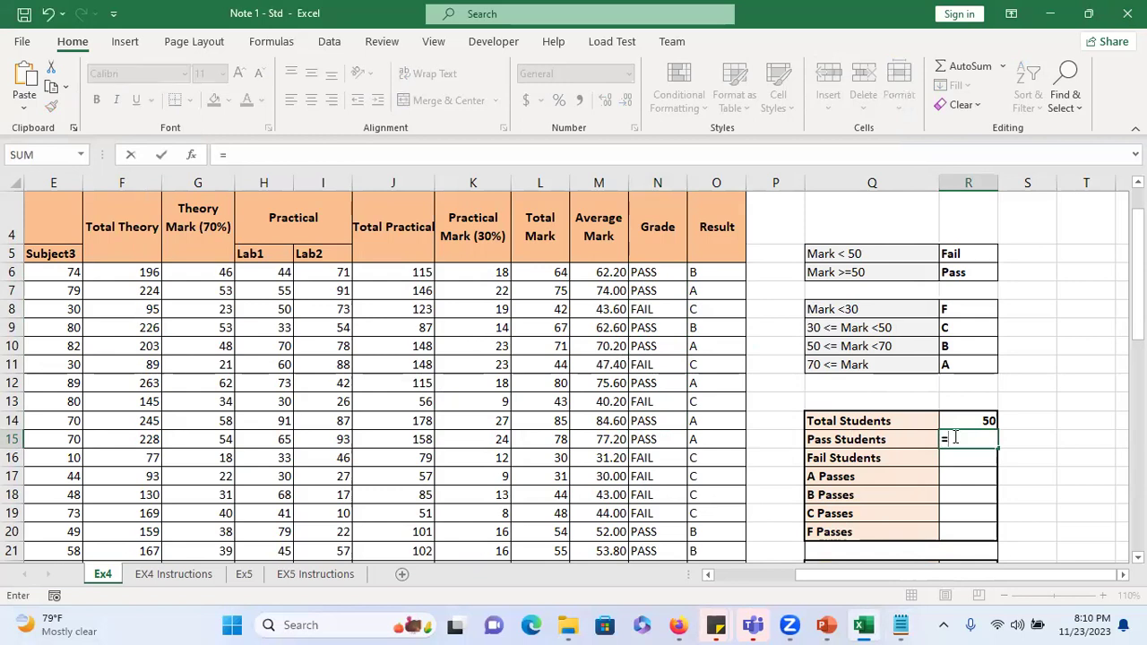
type("countif")
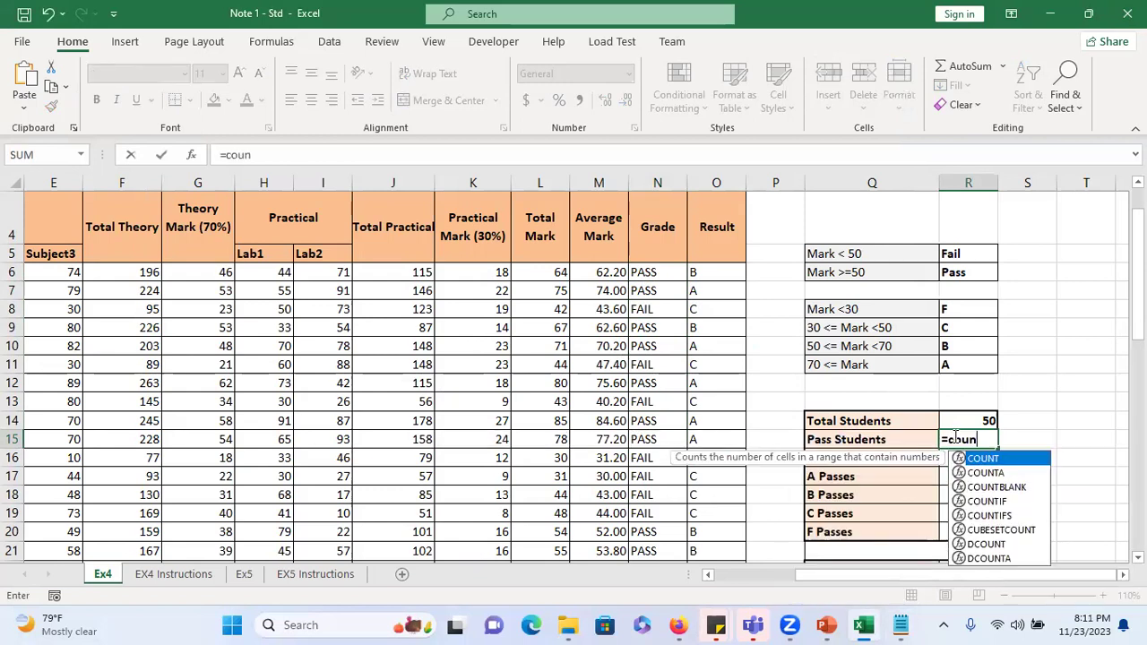
key("Tab")
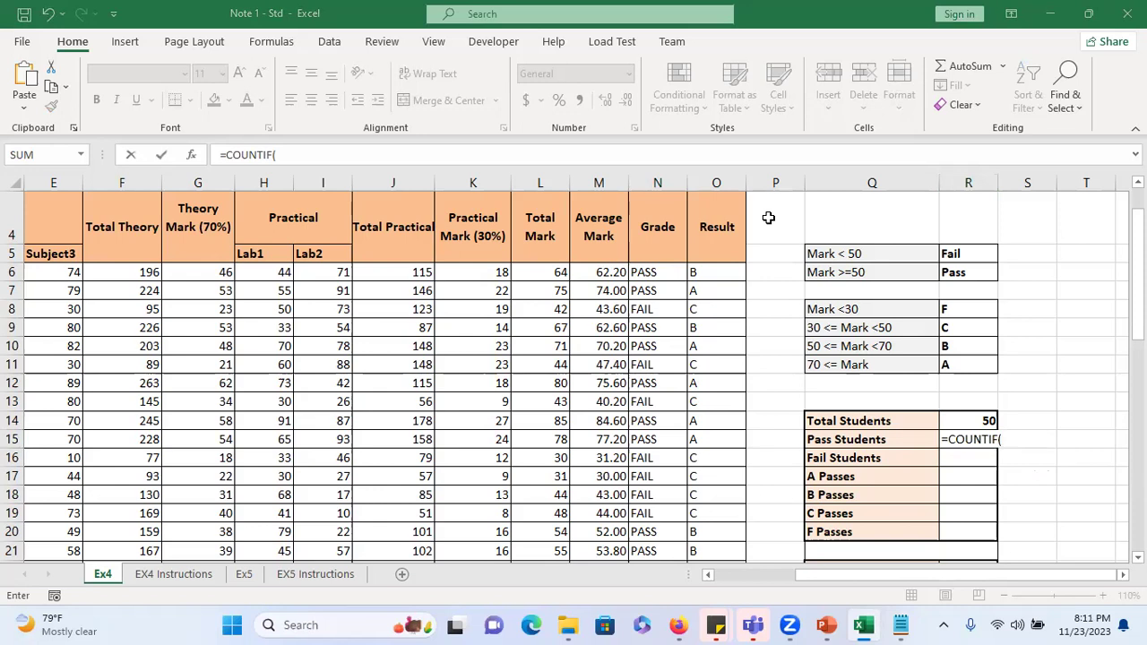
left_click(992, 440)
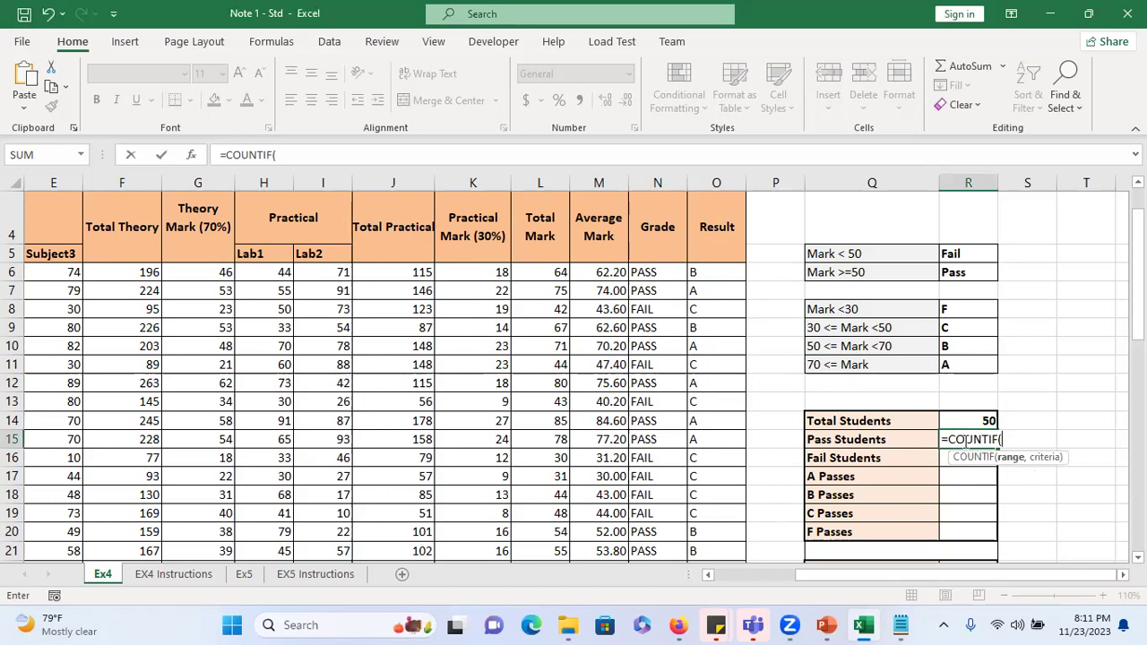
left_click(645, 272)
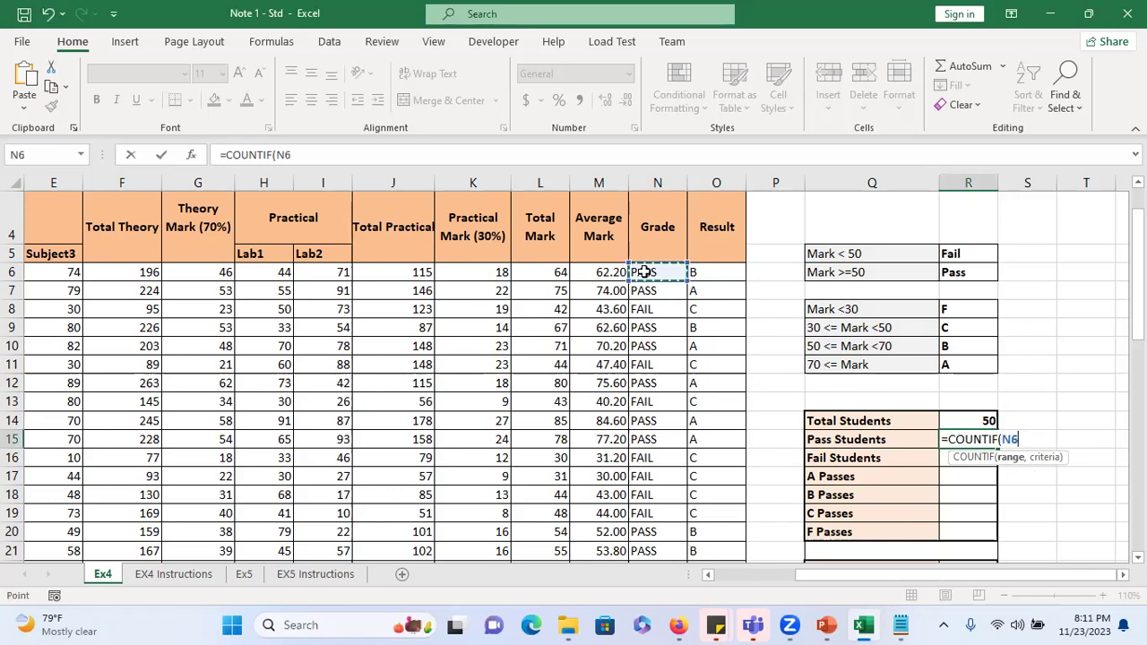
key("ctrl+shift+Down")
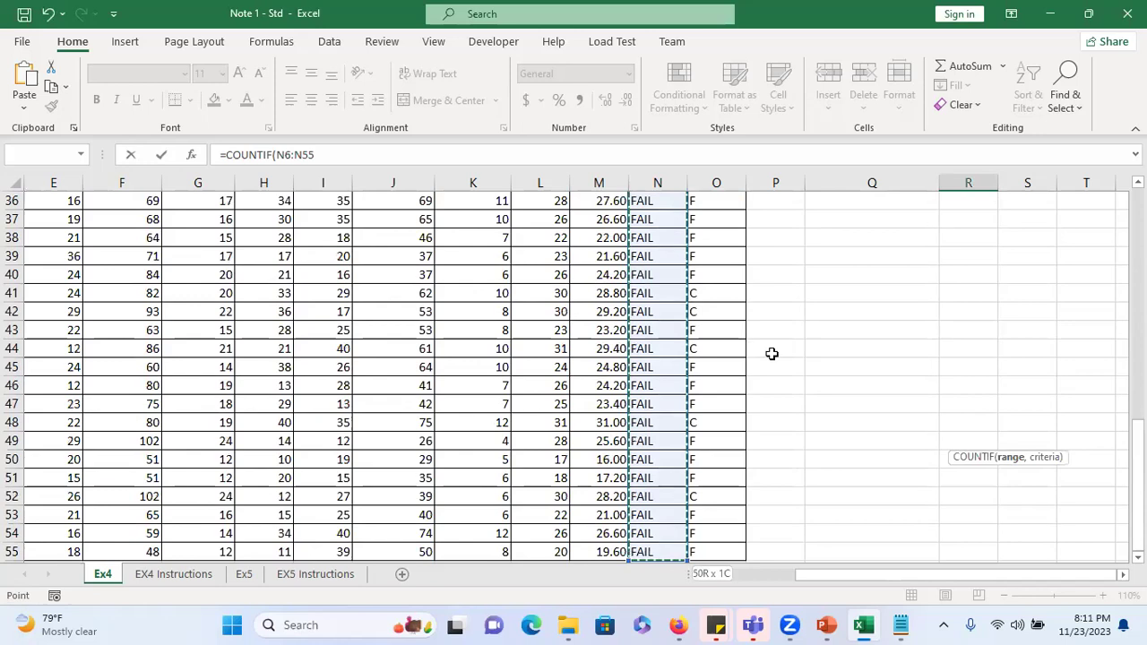
scroll(771, 353, "up", 6)
scroll(771, 353, "up", 2)
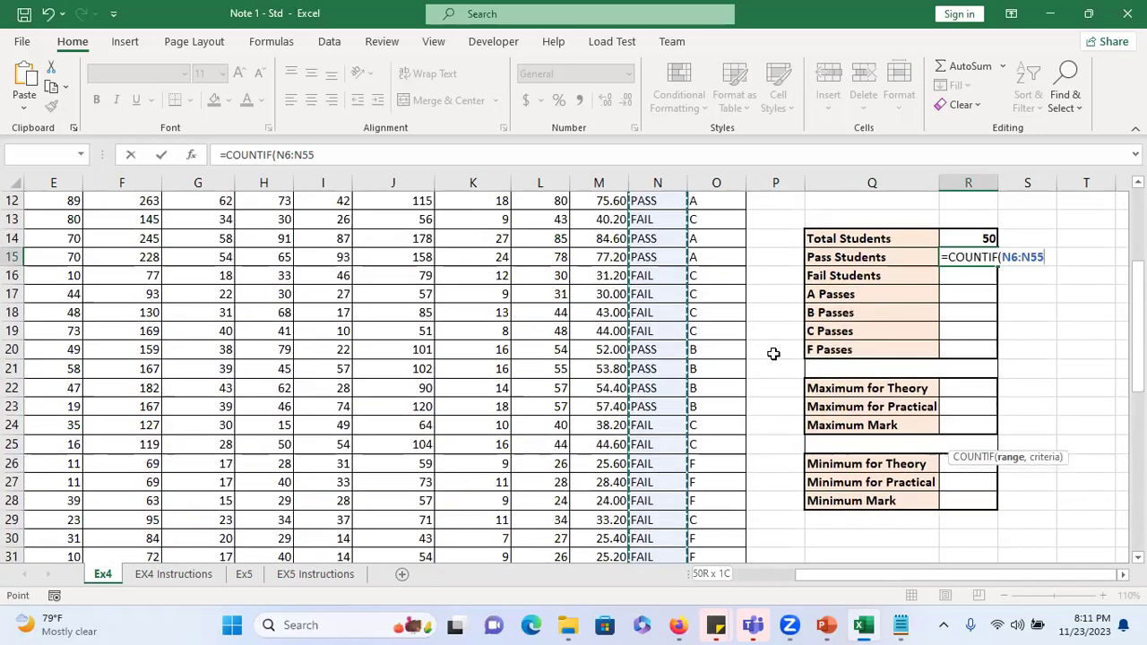
scroll(774, 353, "up", 4)
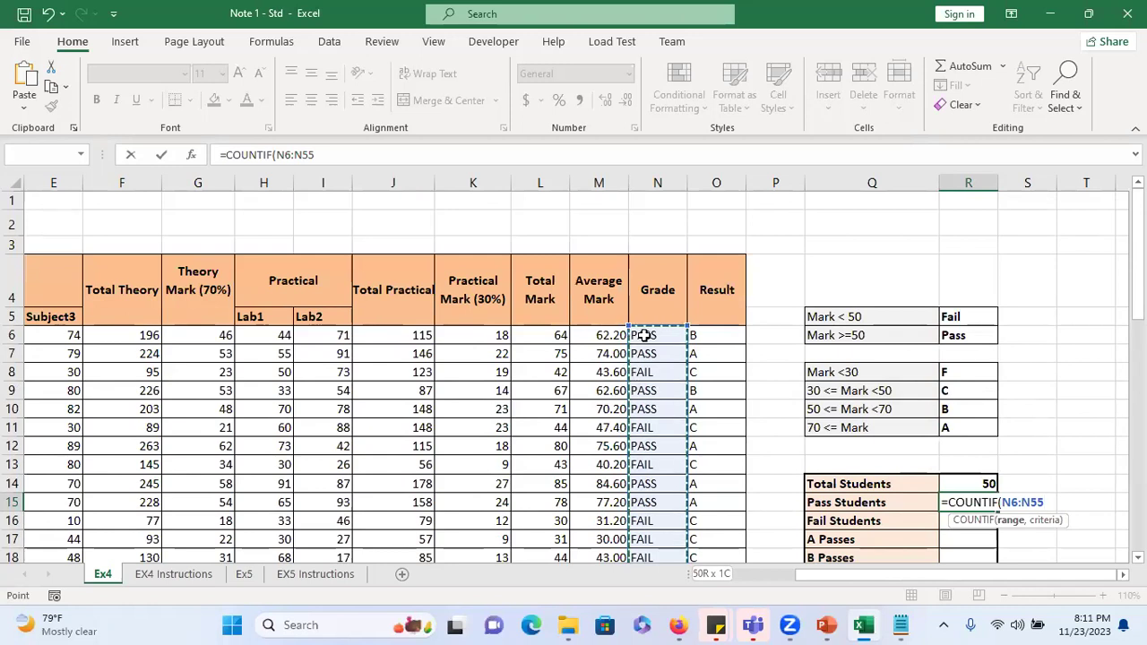
scroll(645, 335, "down", 1)
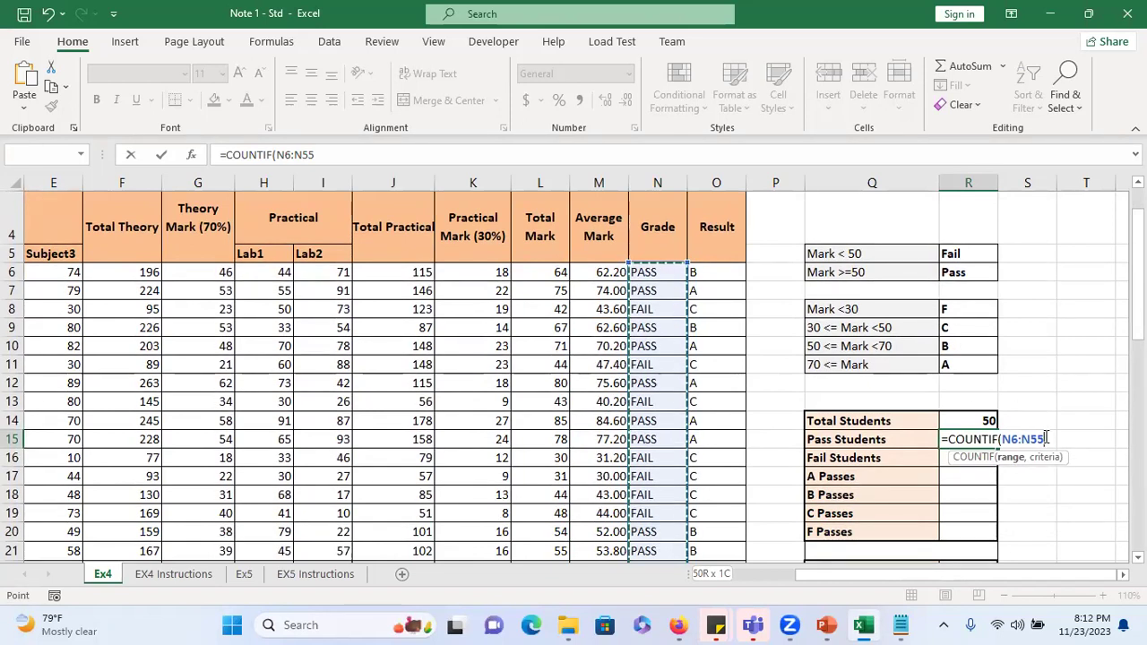
- Complete the COUNTIF formula in R15 with the criterion "PASS" and keep the cell selected
type(",")
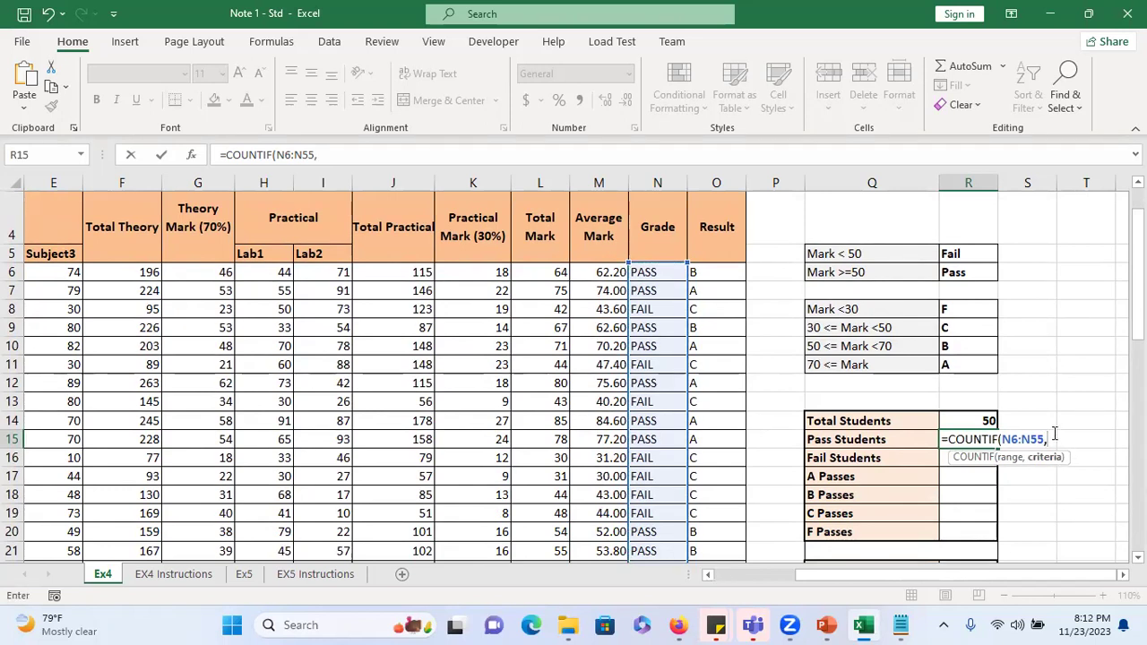
type("\"PASSP")
key("BackSpace")
type(")")
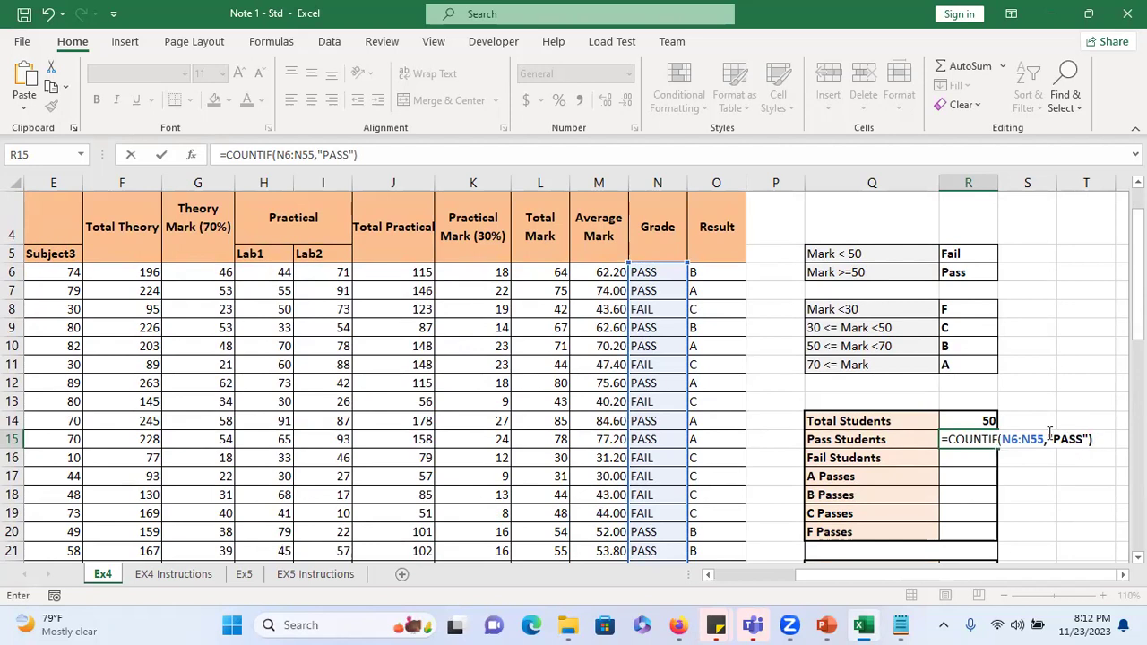
key("ctrl+Return")
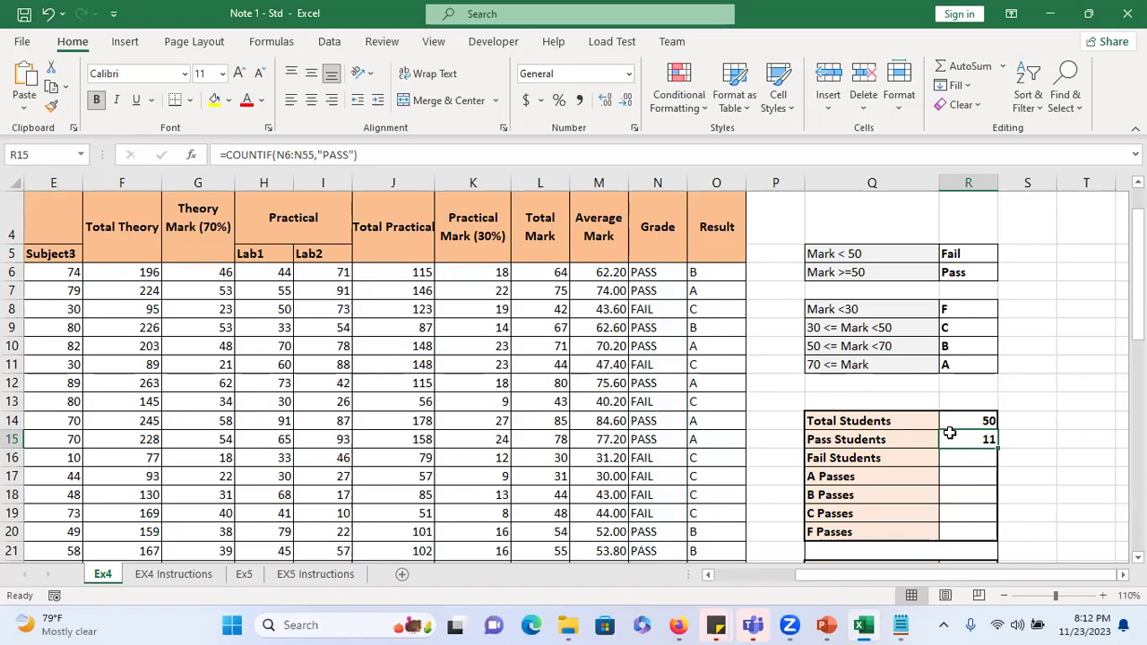
- Show the COUNTIF formula in R15 beside Pass Students to examine its range and criterion
mouse_move(705, 624)
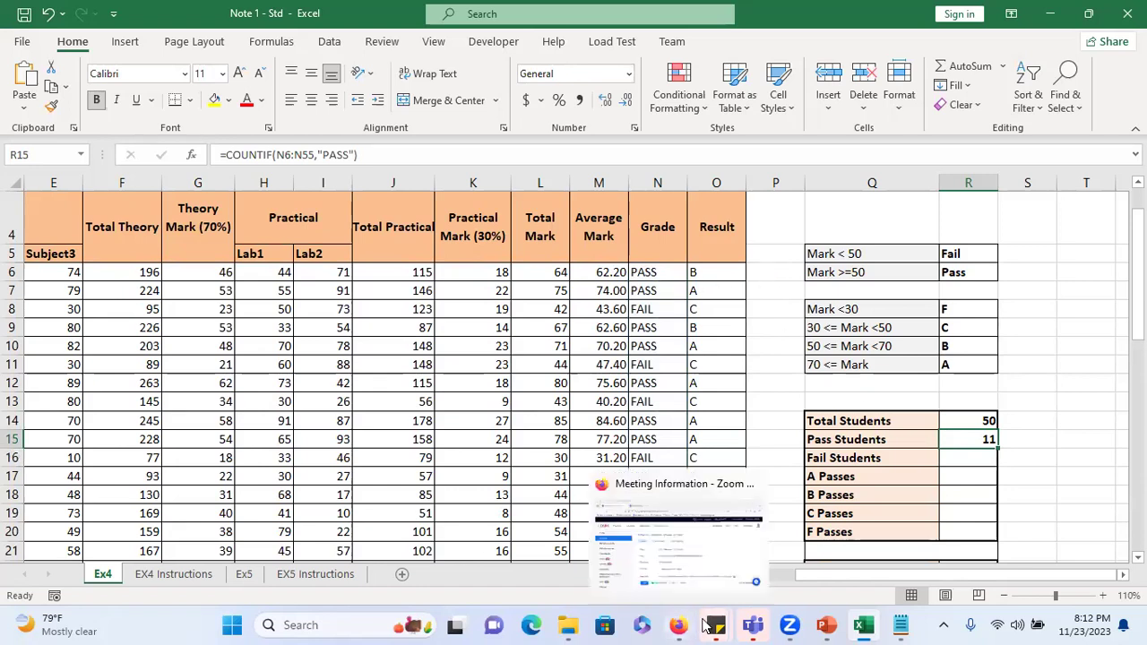
double_click(983, 439)
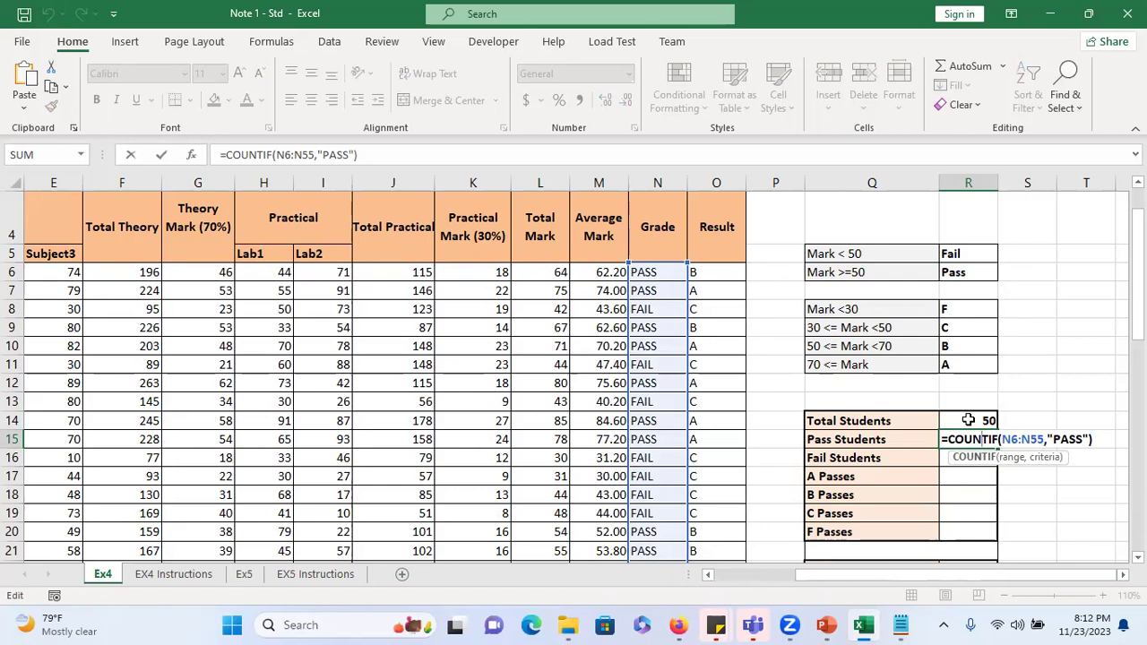
key("Return")
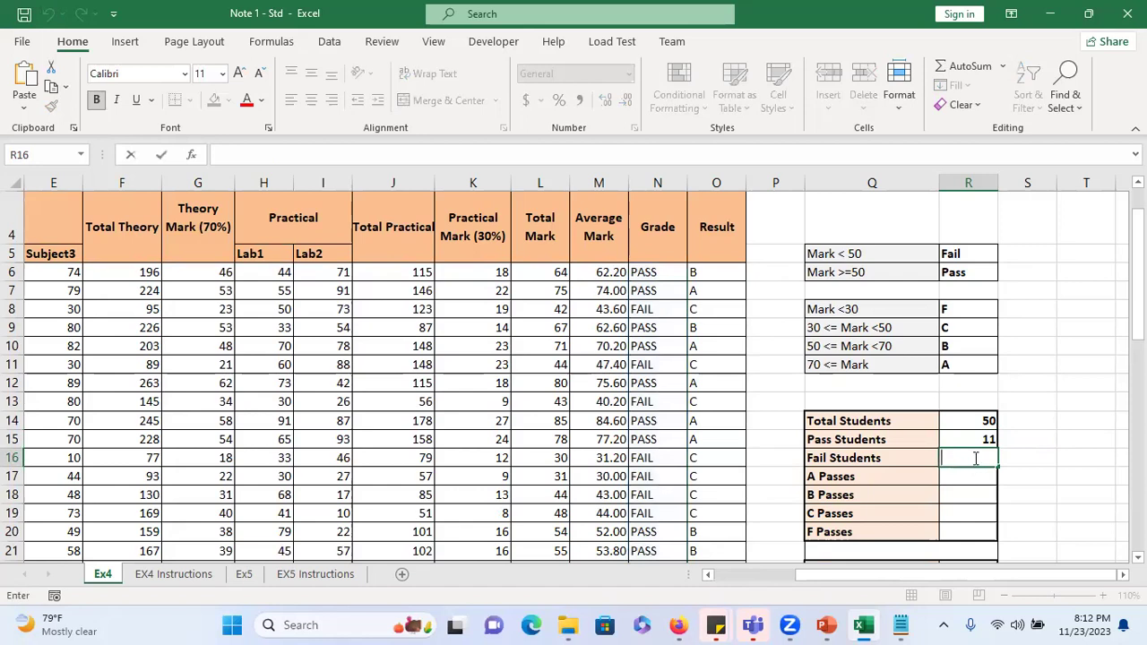
- Start a COUNTIF formula in R16 beside Fail Students with the Grade cells N6:N55 as its range
type("=coun")
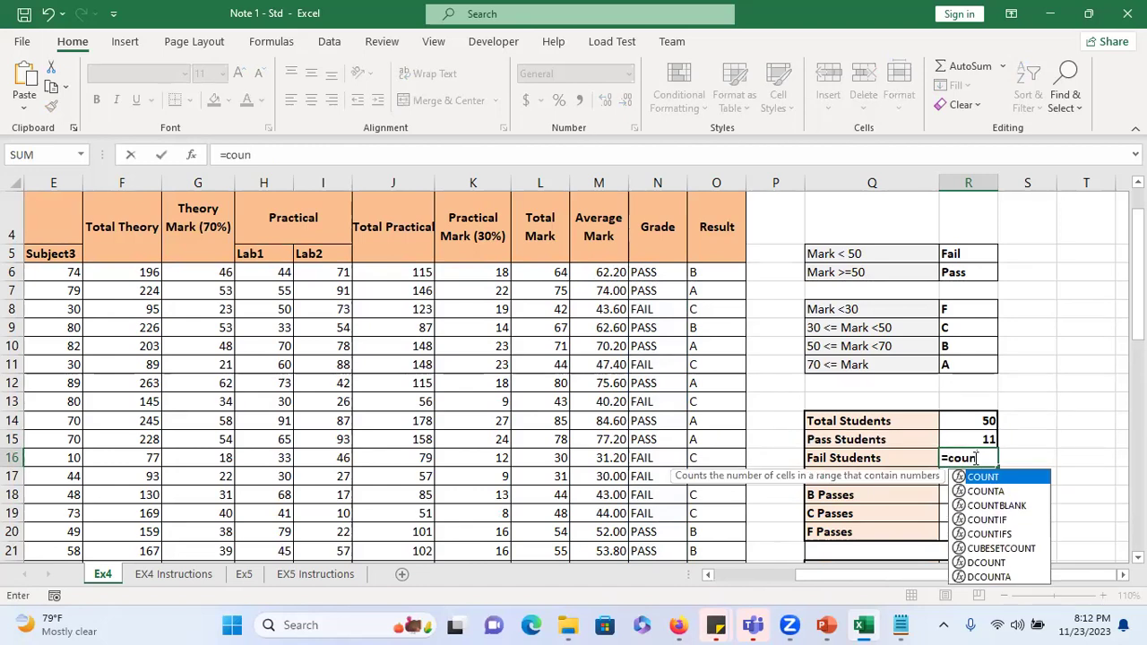
type("tif")
key("Tab")
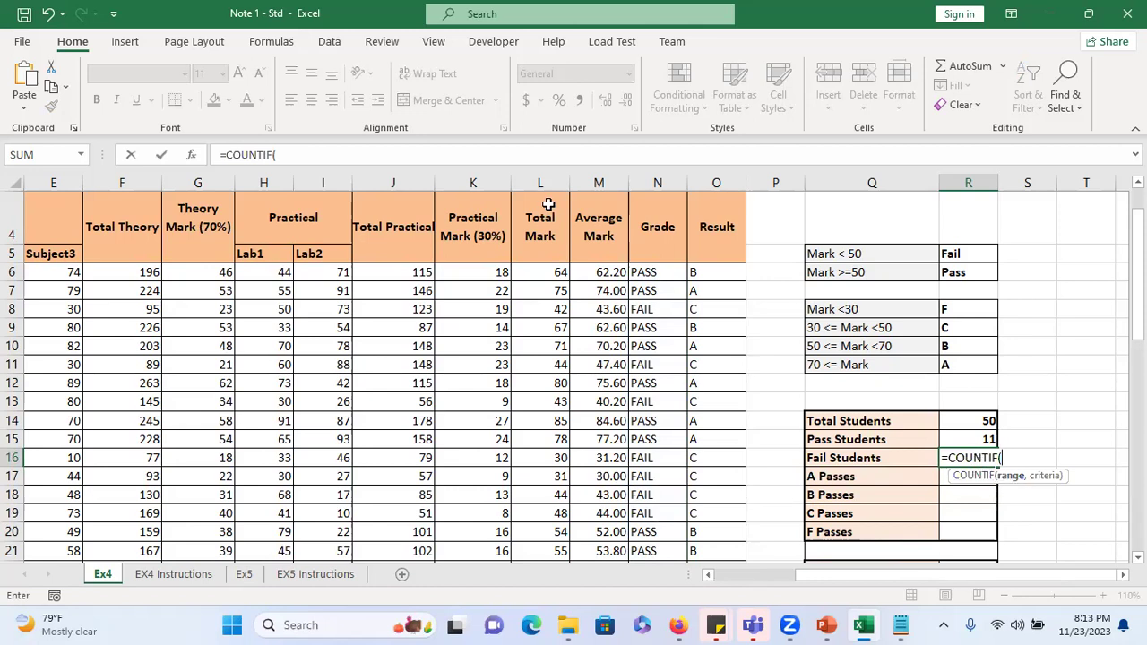
left_click(643, 273)
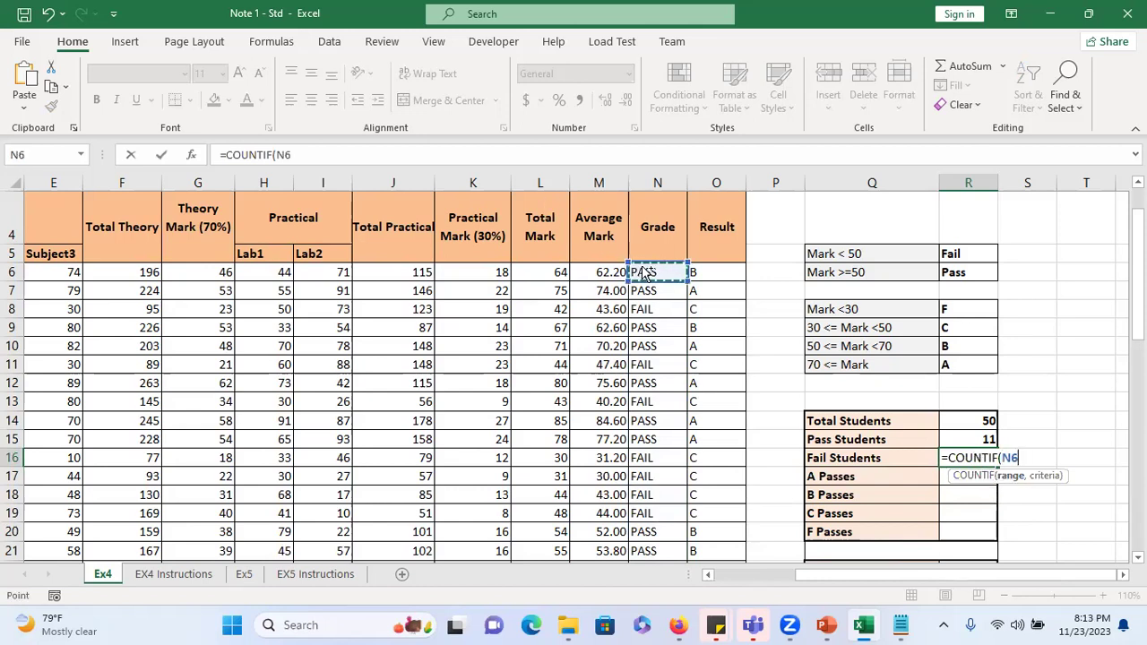
key("ctrl+shift+Down")
scroll(685, 345, "up", 3)
scroll(686, 345, "up", 7)
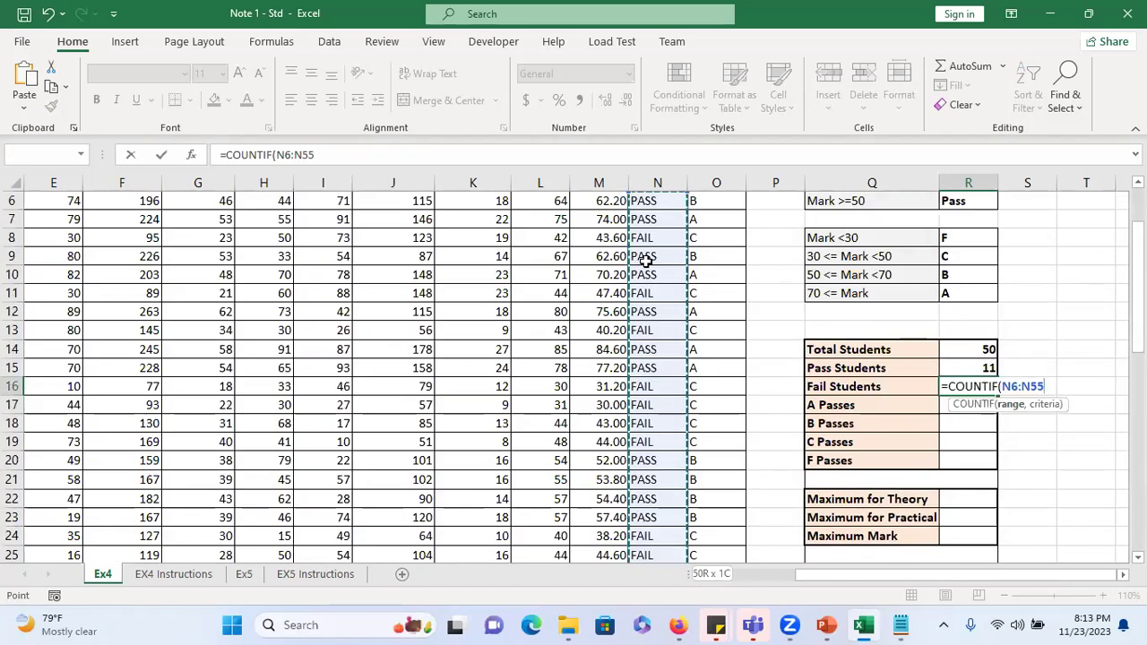
scroll(647, 348, "up", 2)
scroll(838, 409, "down", 1)
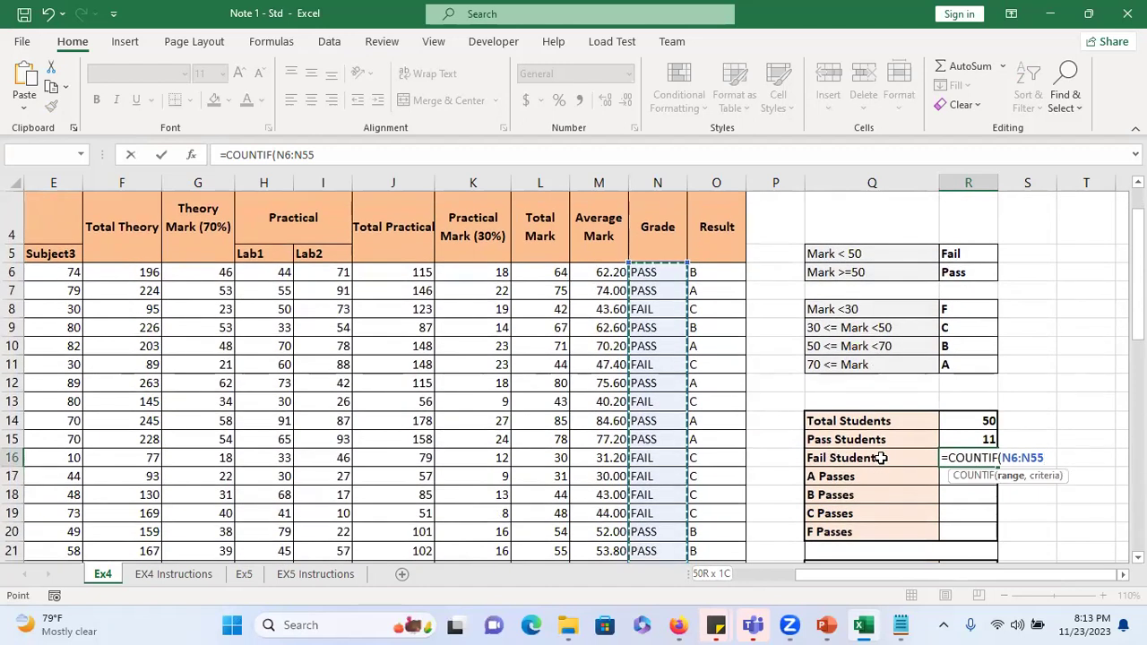
- Complete the COUNTIF formula in R16 with the criterion "FAIL" and review the finished formula in the cell
type(",\"")
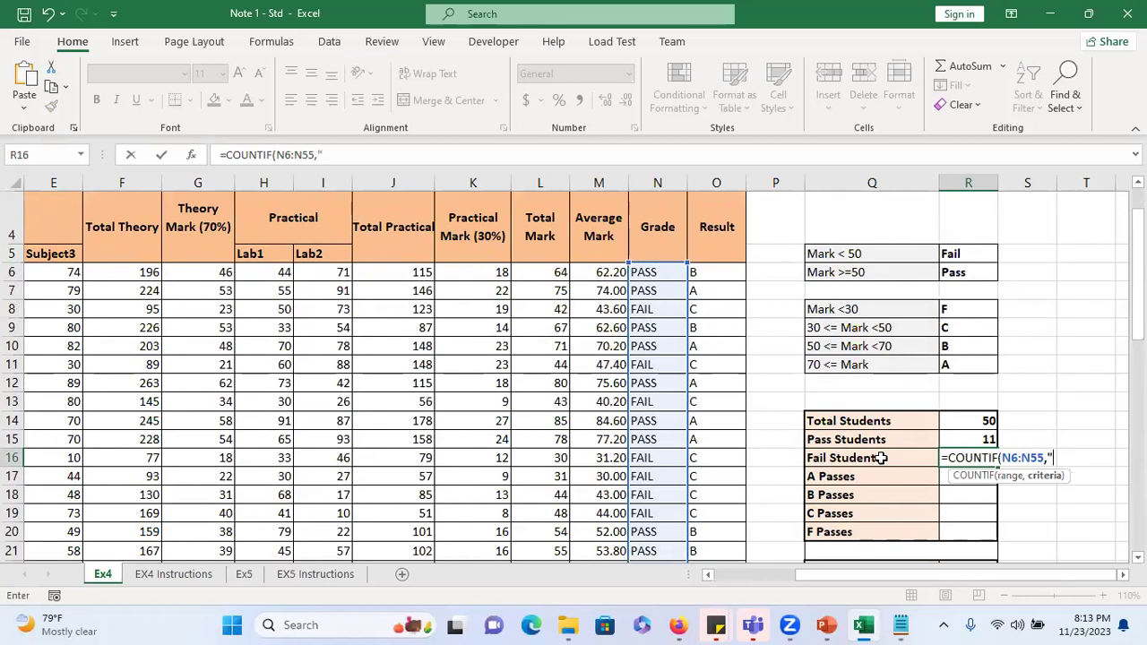
type("FAIL")
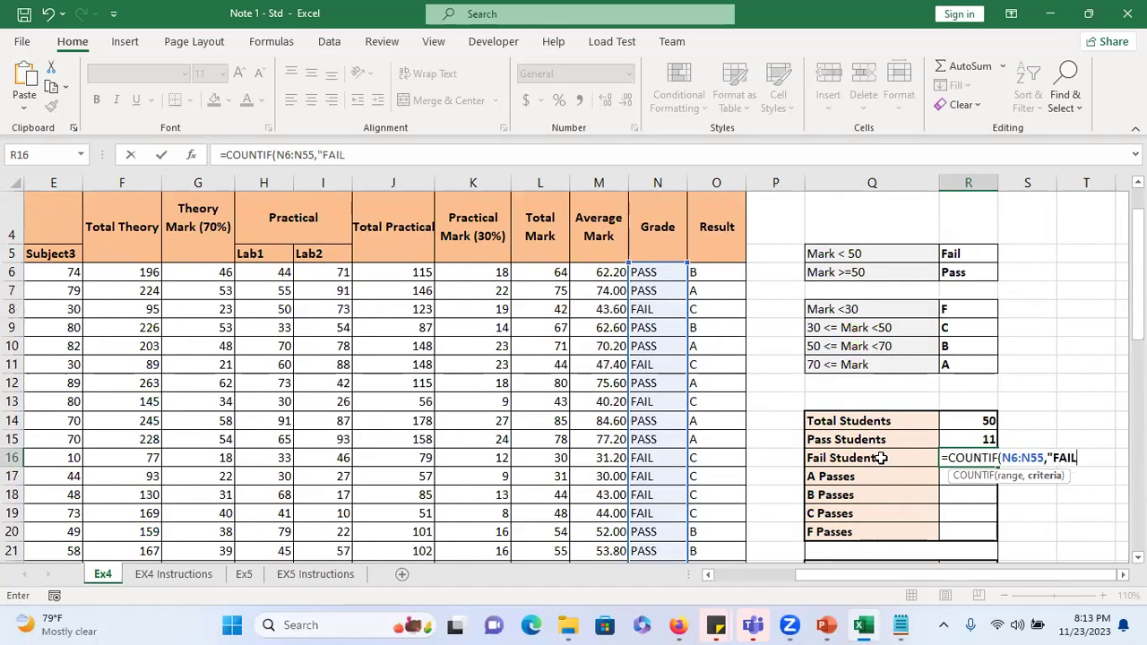
type("\")")
key("Return")
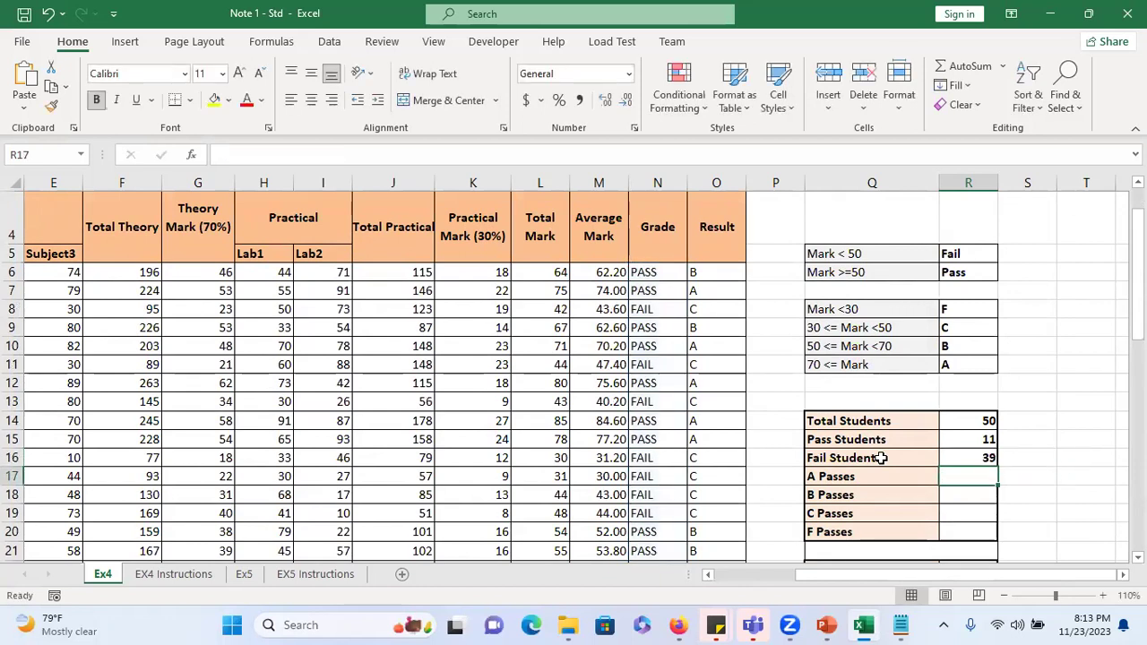
left_click(969, 459)
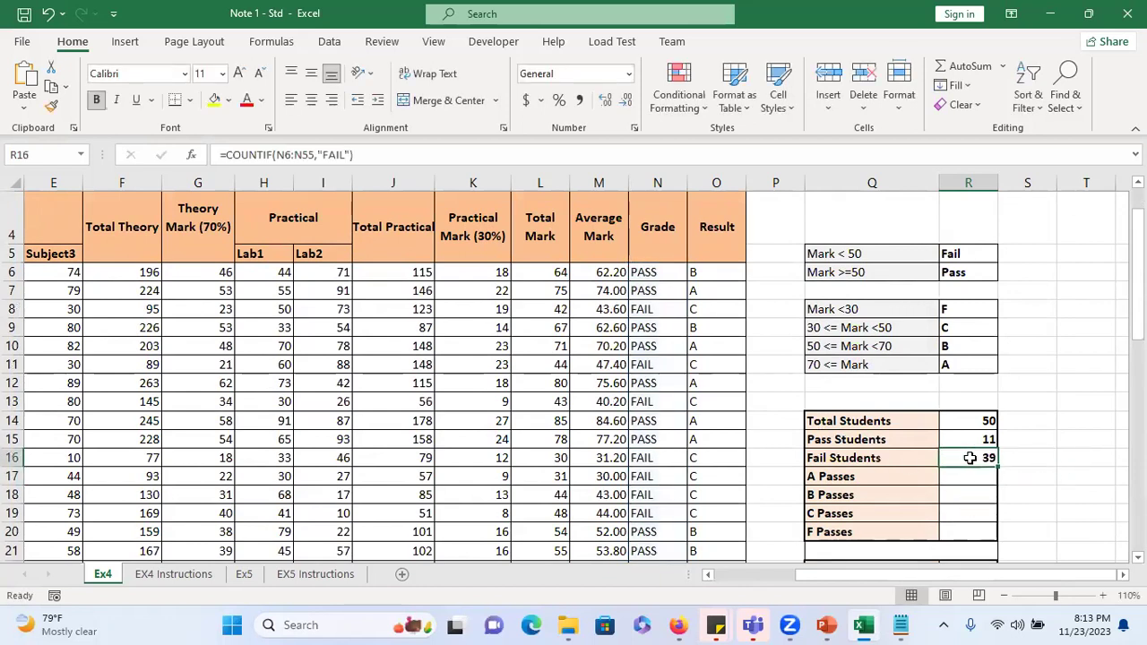
double_click(971, 461)
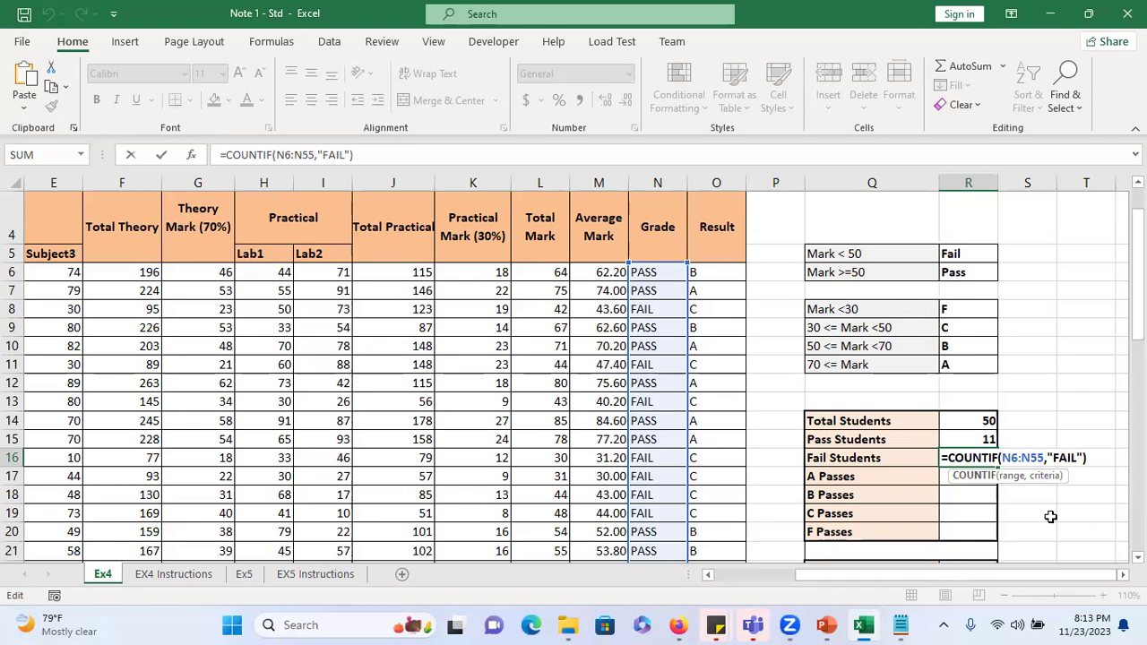
key("ctrl+Return")
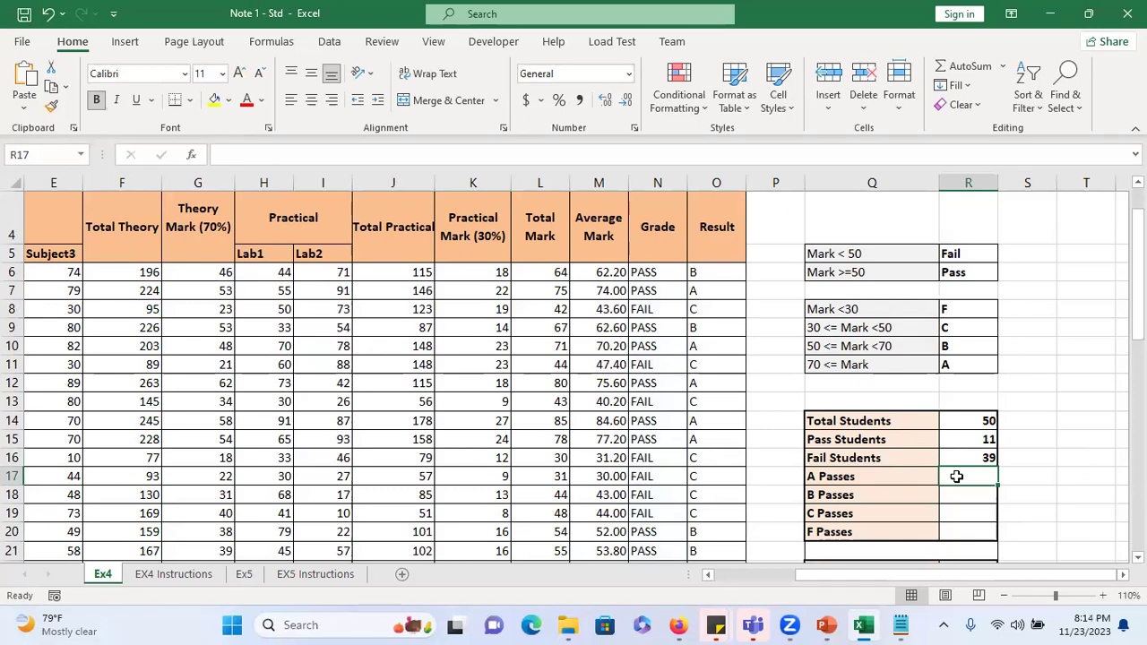
- Start a COUNTIF formula in R17 beside A Passes with the Result cells O6:O55 as its range
type("=")
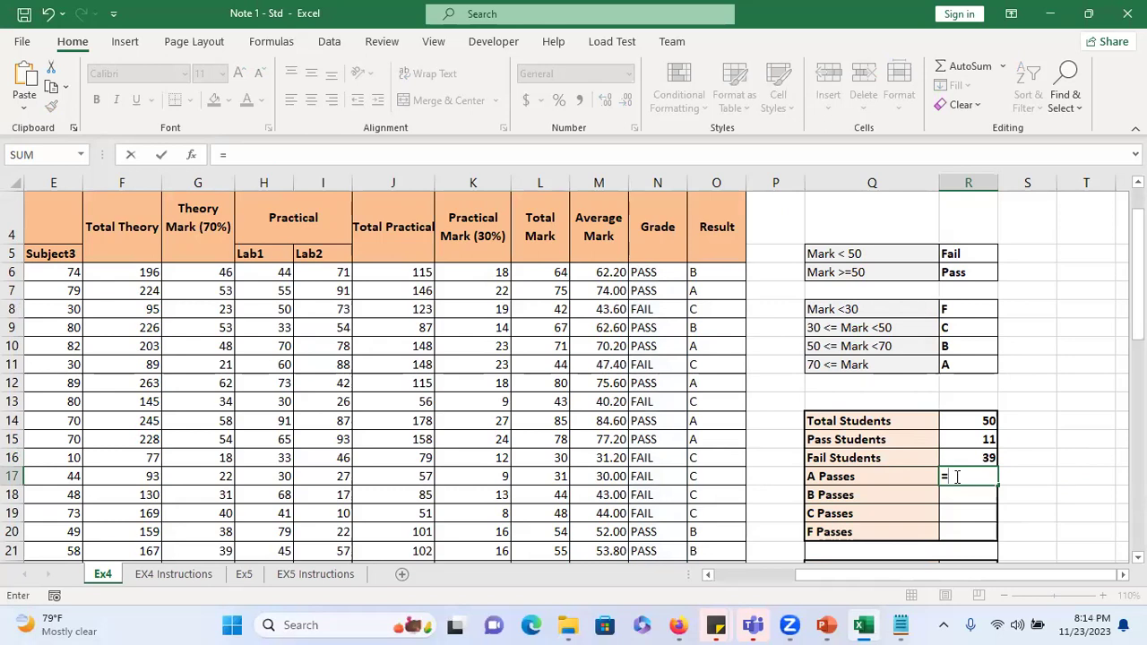
type("count")
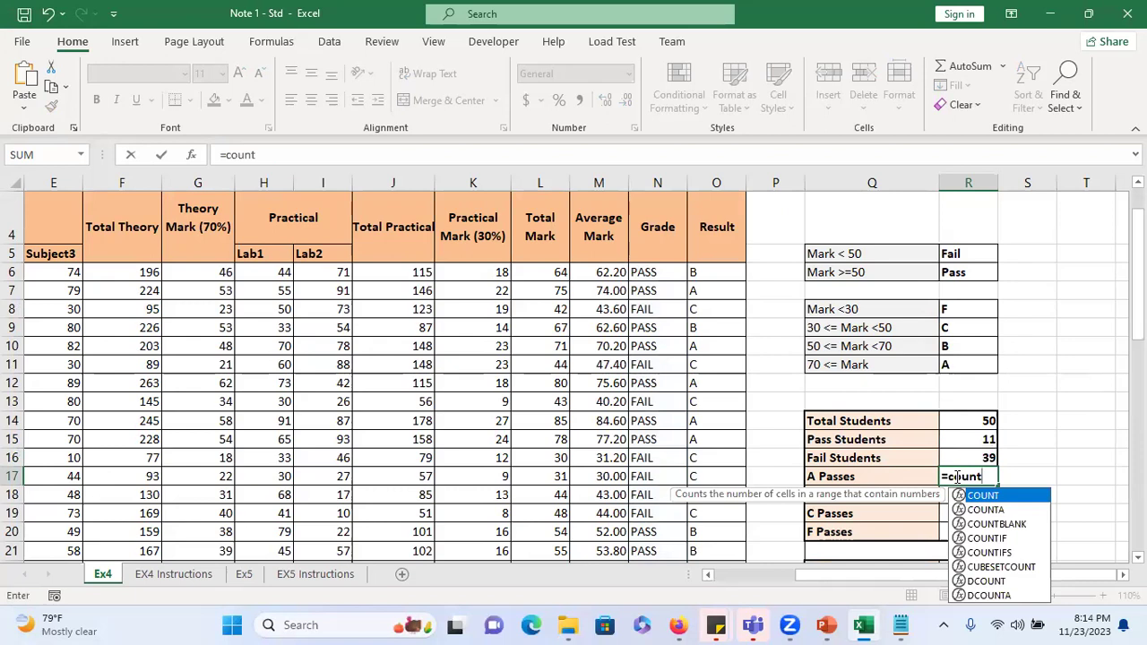
key("Down")
key("Down")
key("Down")
key("Tab")
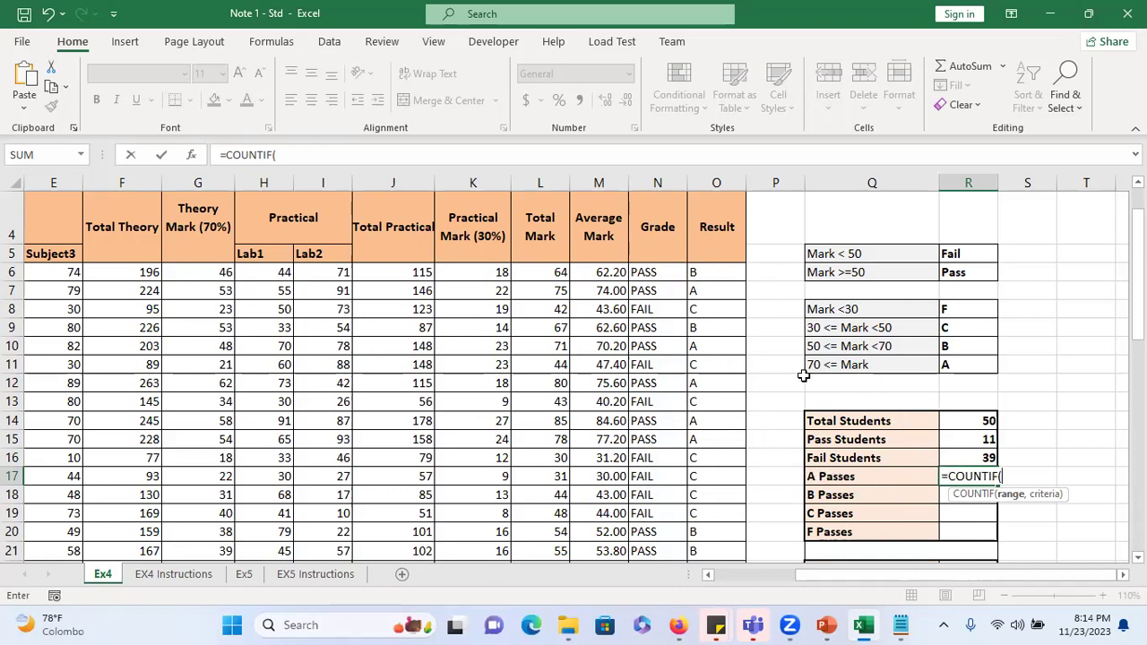
left_click(721, 266)
key("ctrl+shift+Down")
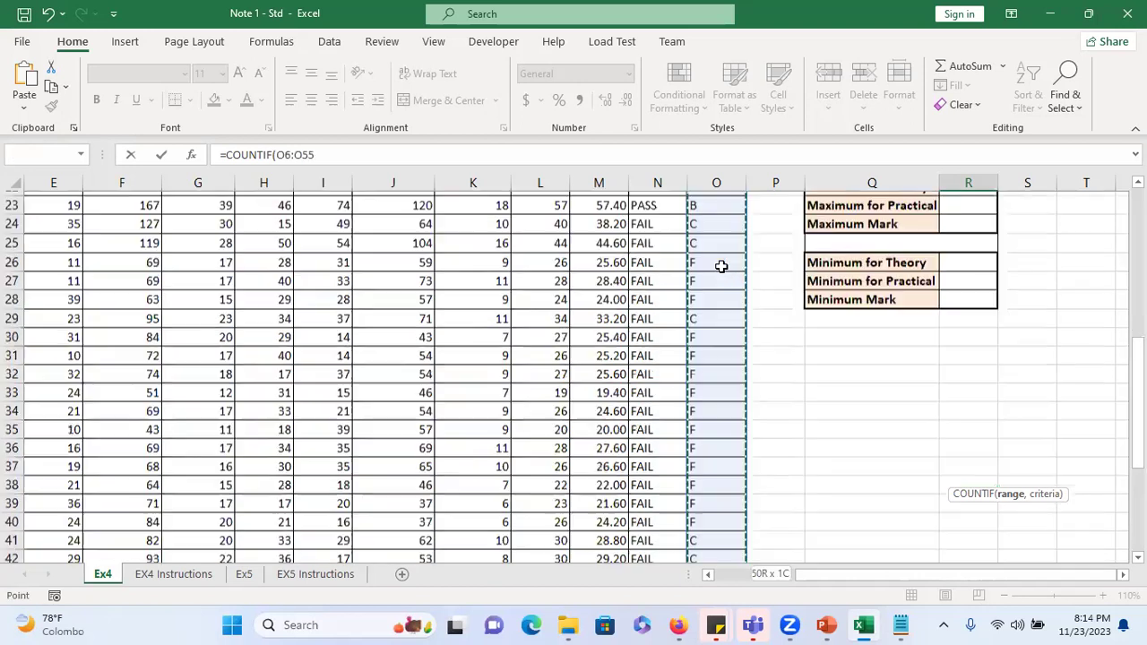
scroll(794, 370, "up", 9)
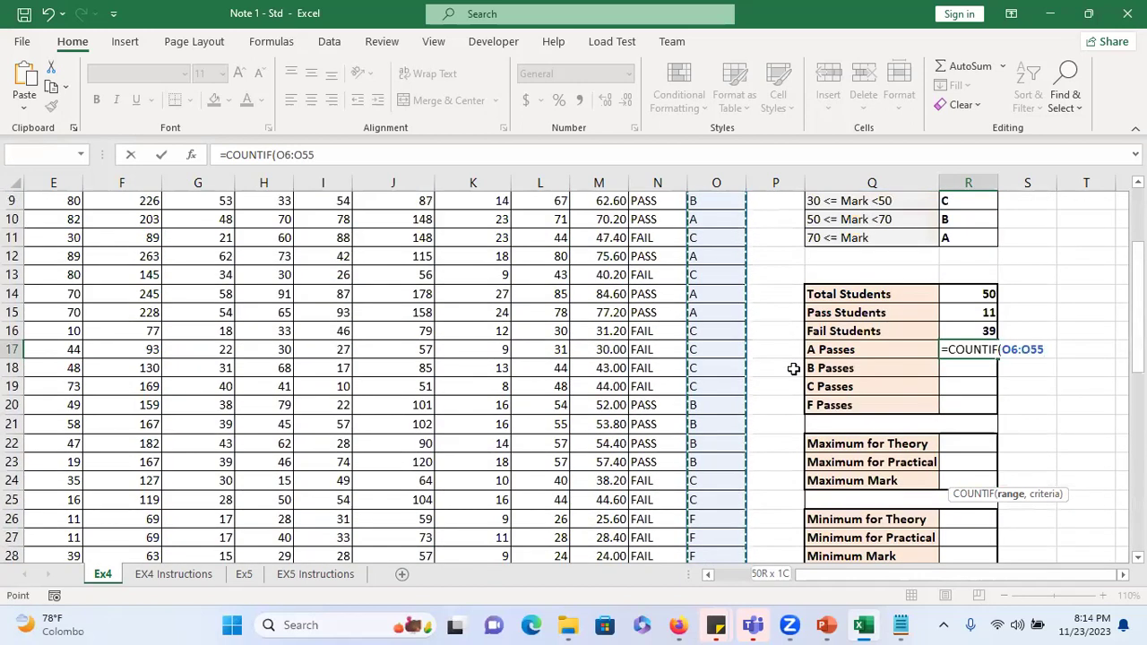
- Complete the COUNTIF formula in R17 with the criterion "A"
type(",")
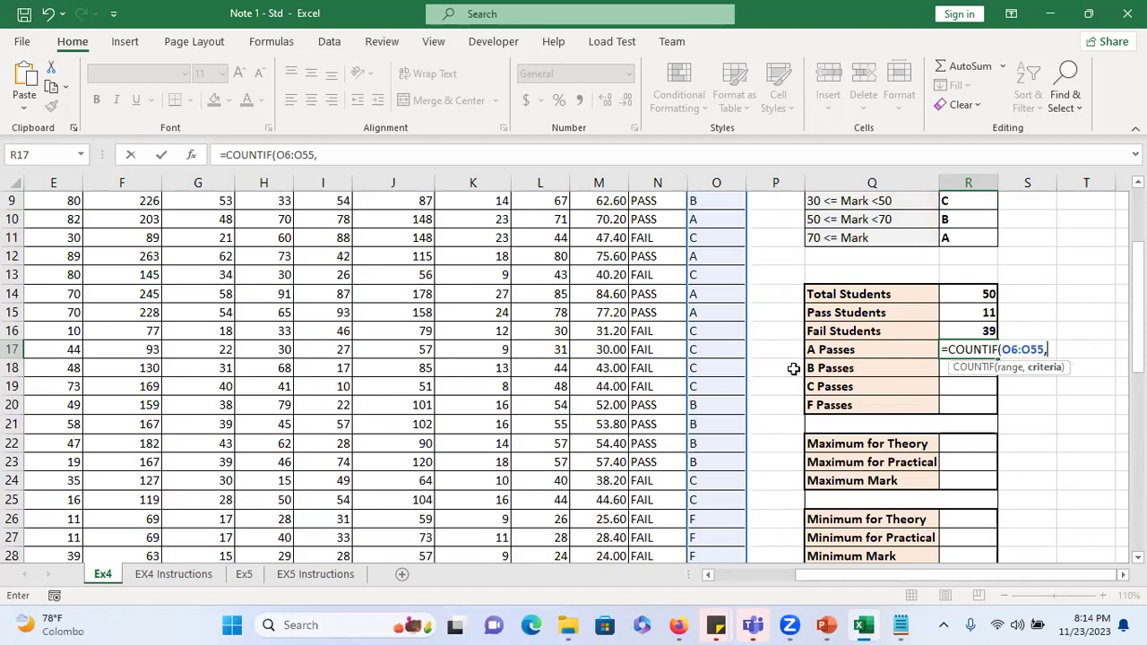
type("\"A")
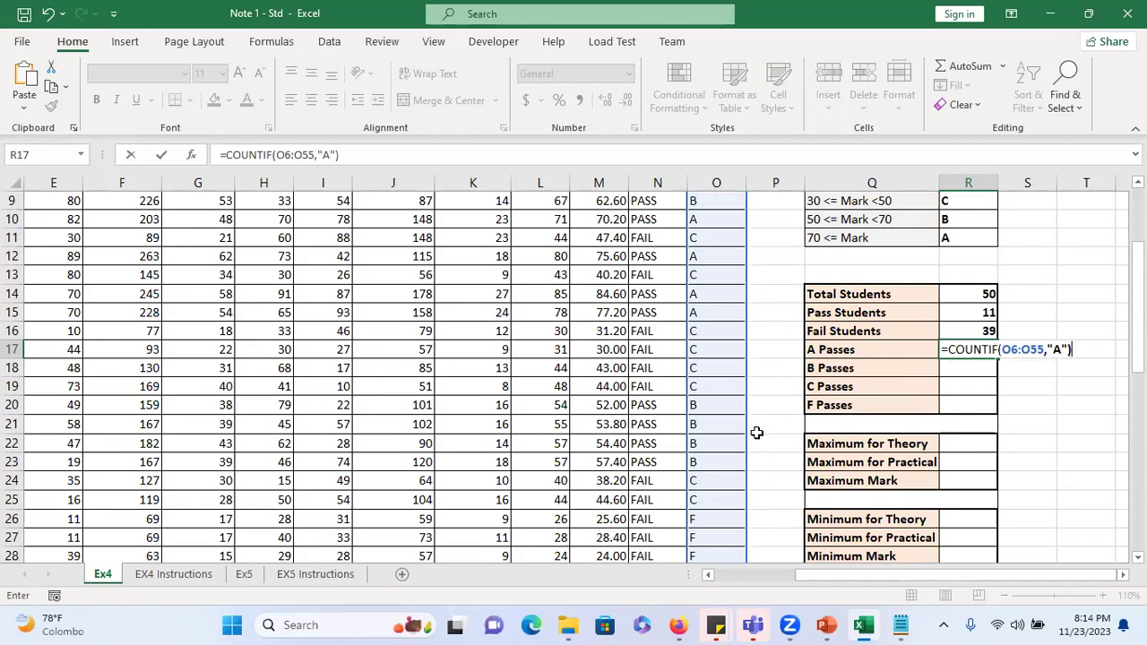
scroll(757, 433, "up", 2)
scroll(825, 383, "down", 1)
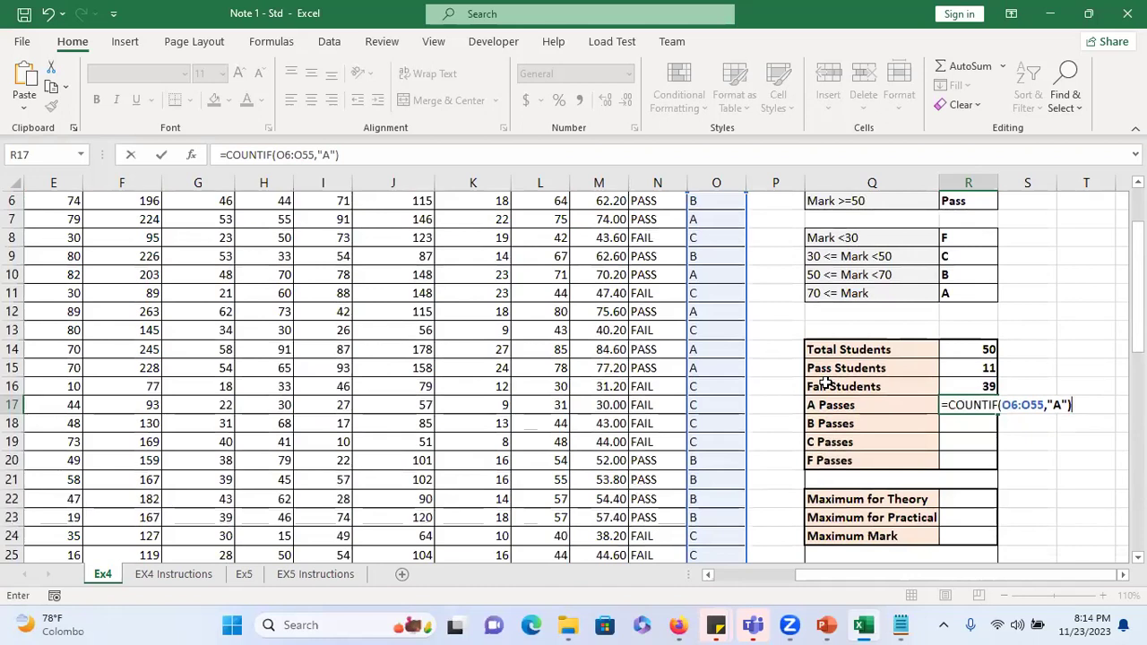
key("Return")
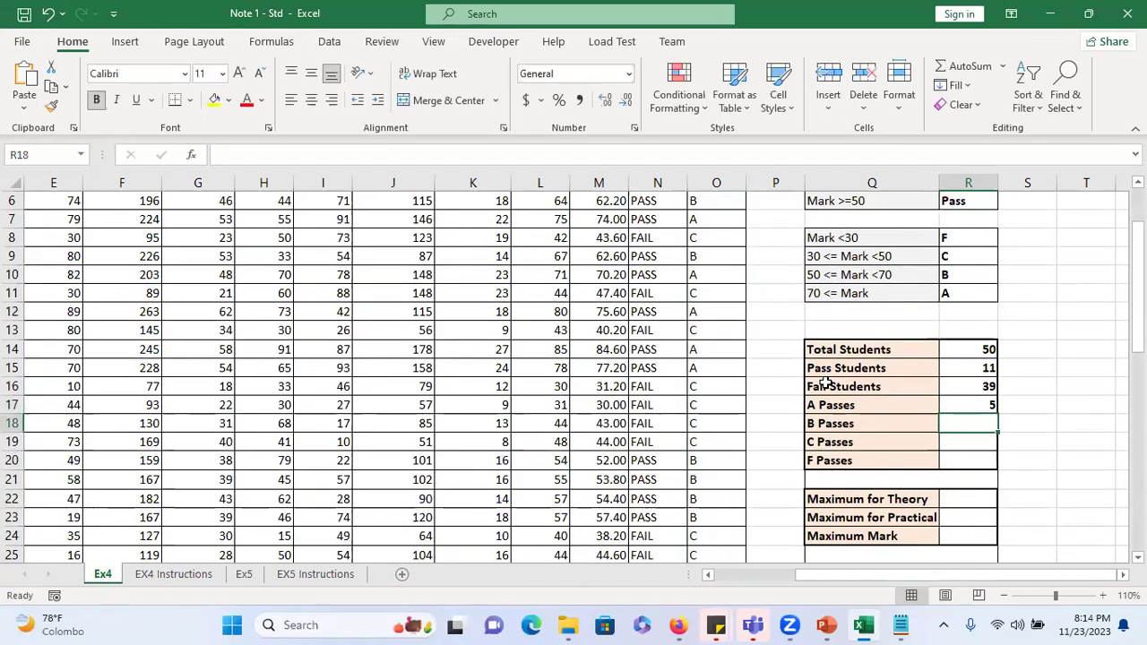
- Show the COUNTIF formula in R17 beside A Passes to examine its range and criterion
left_click(952, 400)
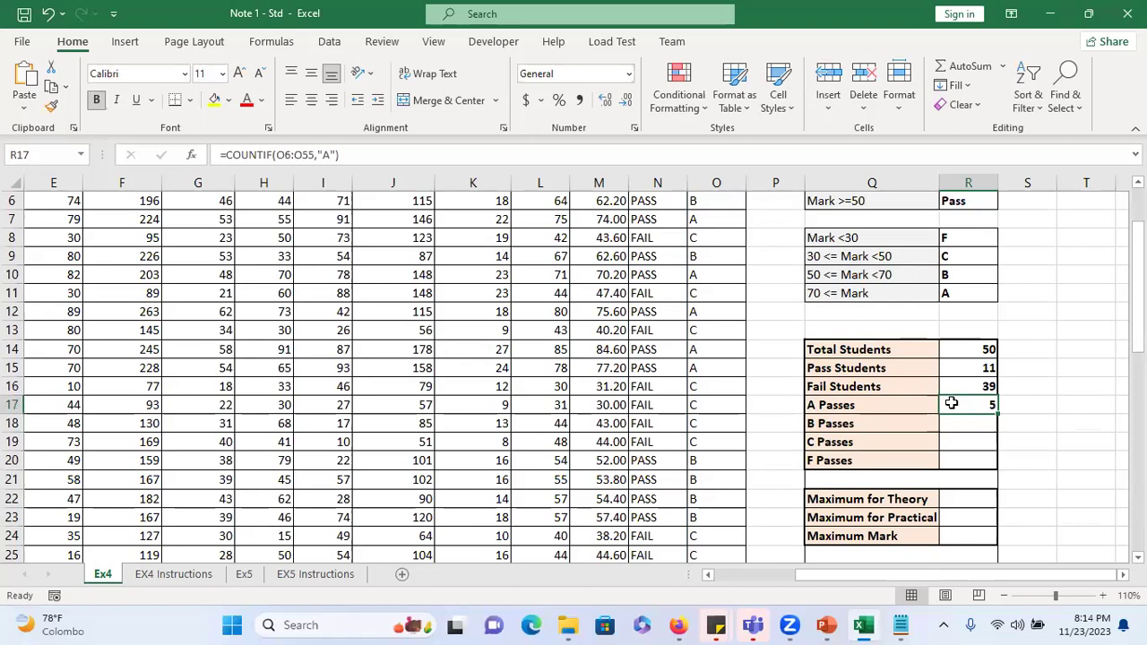
double_click(951, 405)
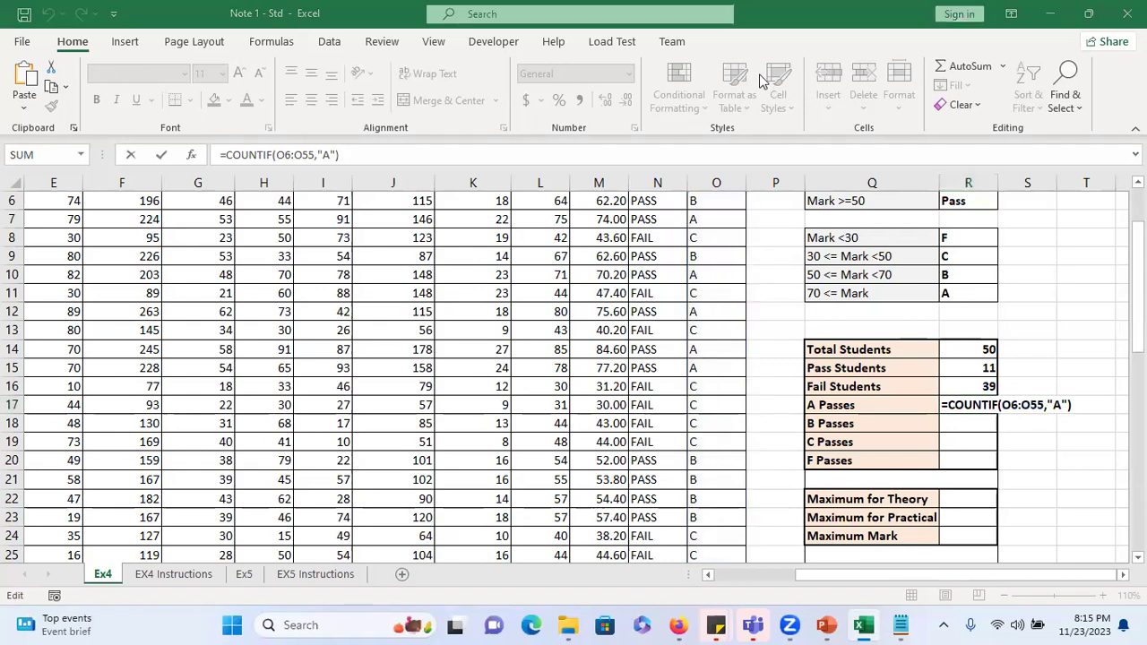
key("Return")
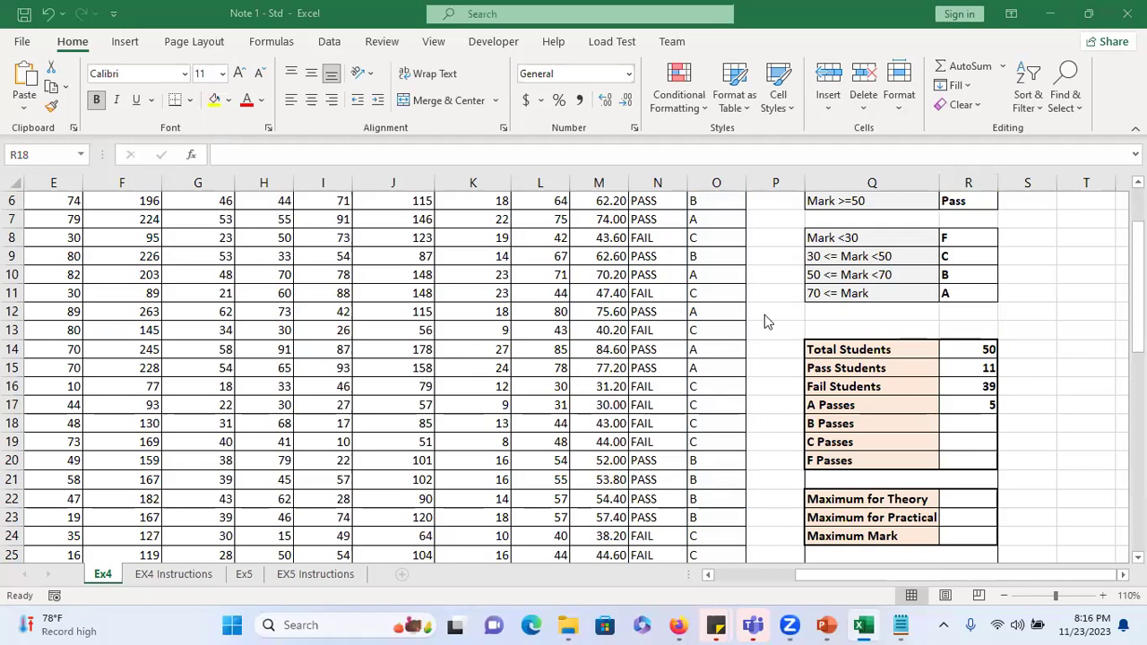
- Copy the COUNTIF formula text from R17 and paste it into R18 beside B Passes
double_click(950, 425)
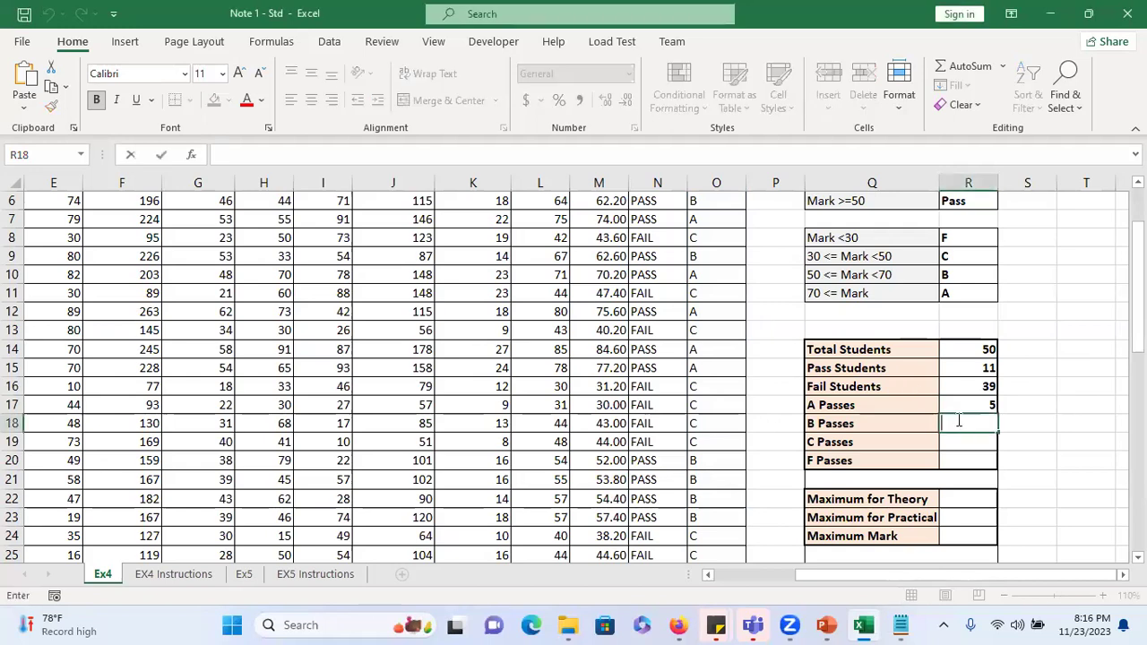
left_click(960, 409)
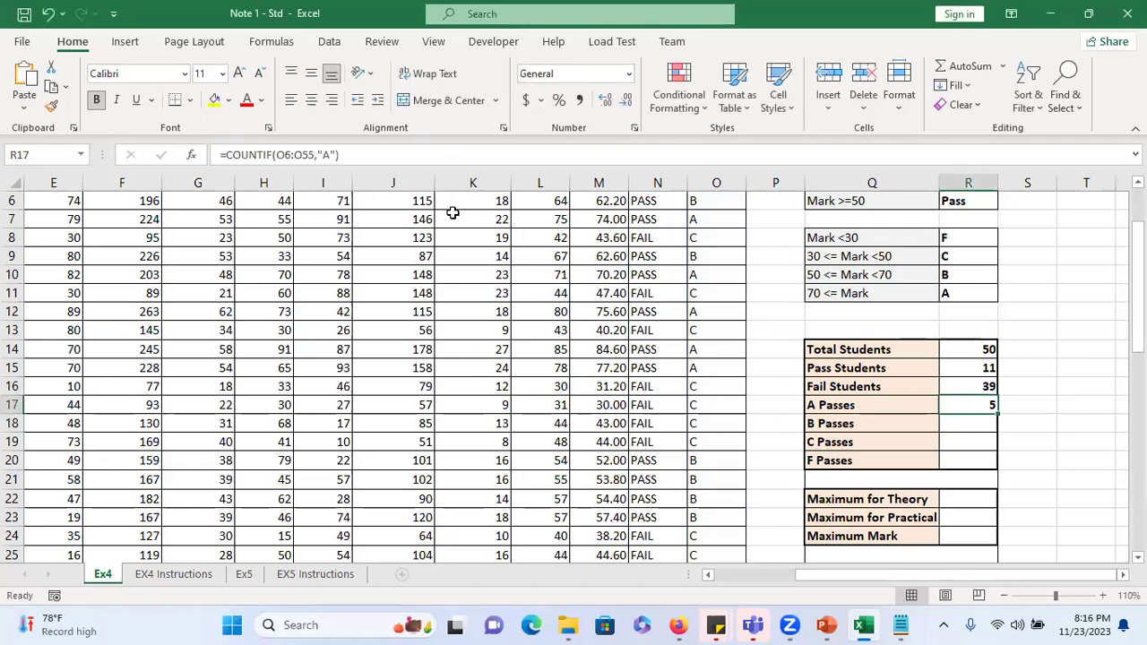
left_click_drag(419, 160, 220, 155)
key("ctrl+c")
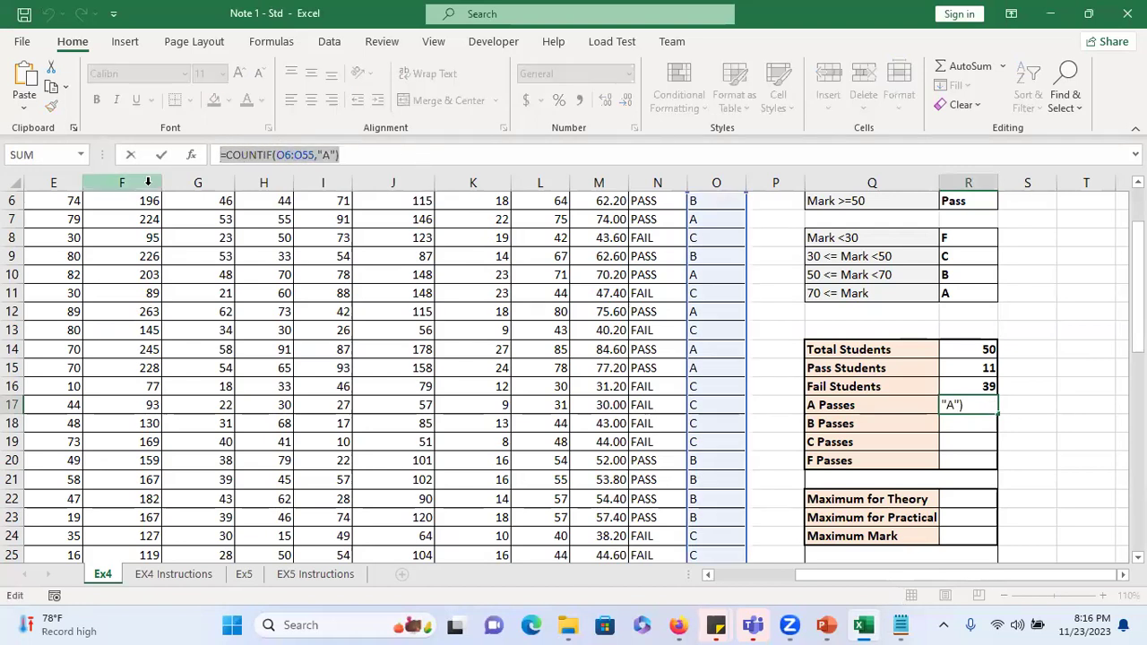
left_click(952, 424)
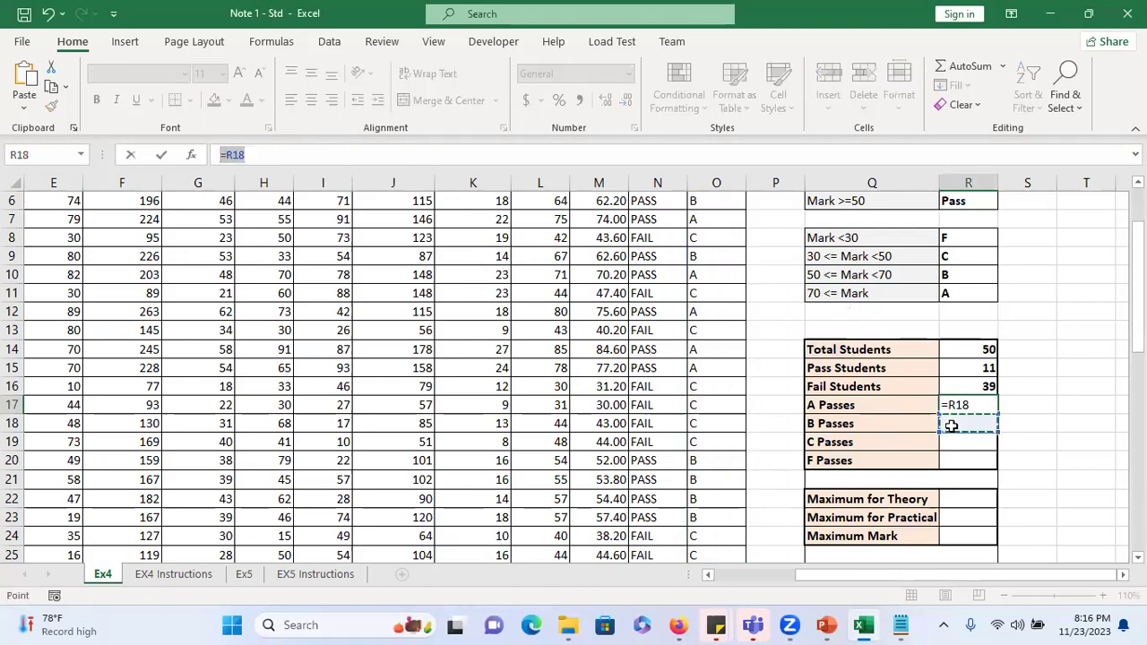
key("Escape")
double_click(953, 427)
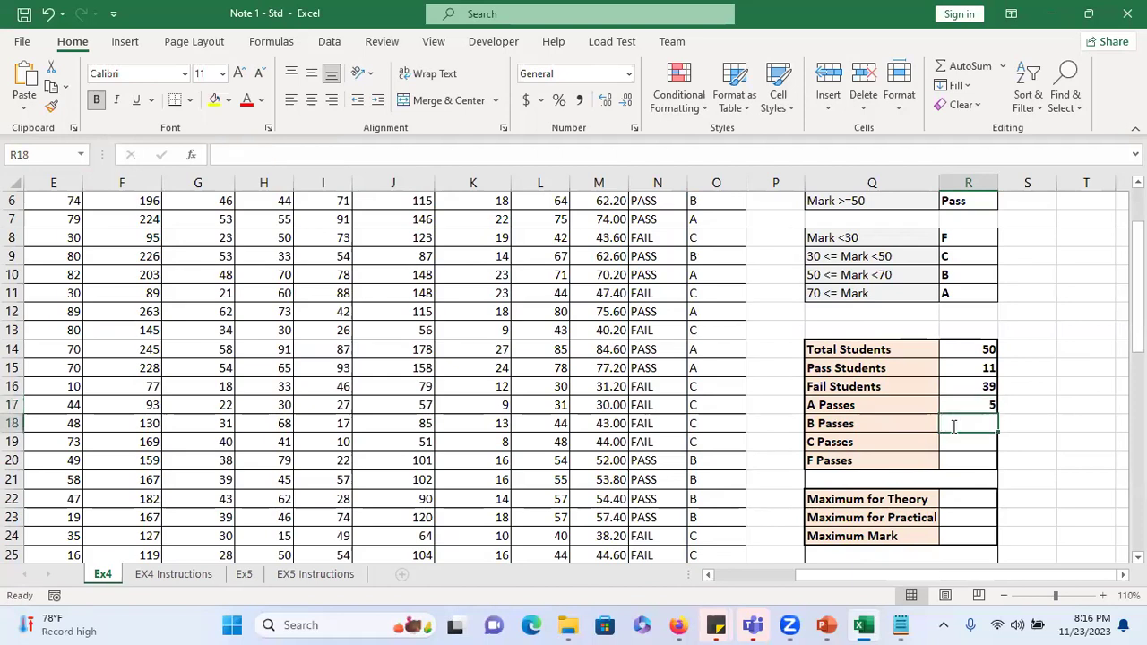
key("ctrl+v")
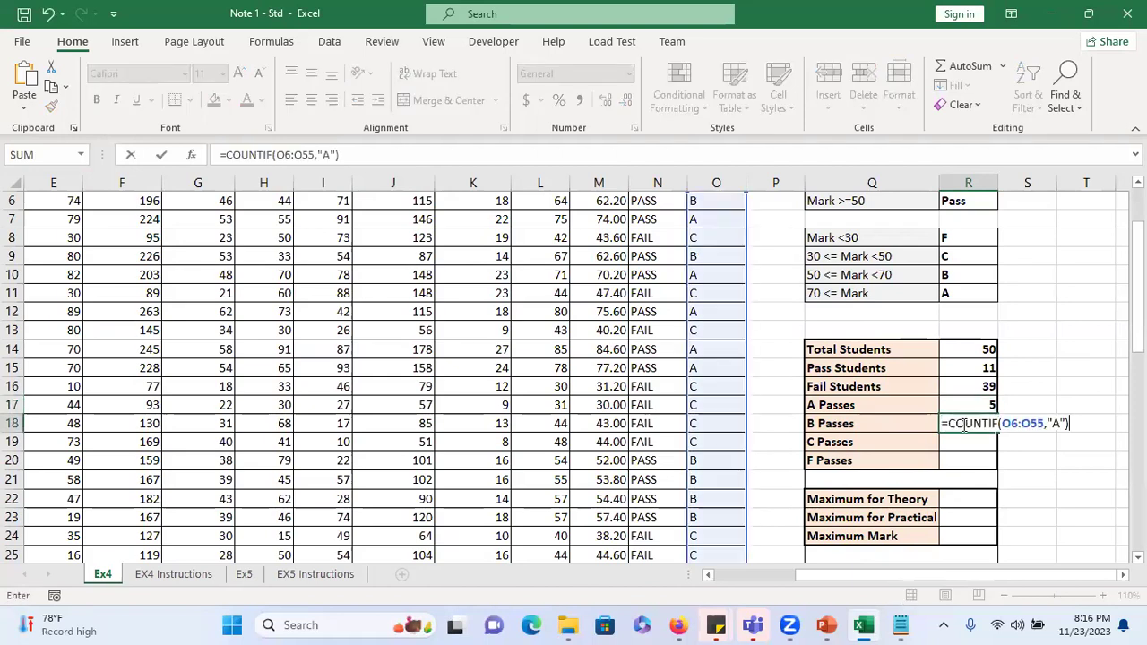
- Change the criterion of the COUNTIF formula in R18 to "B" and confirm it
left_click(1054, 422)
key("Delete")
type("B")
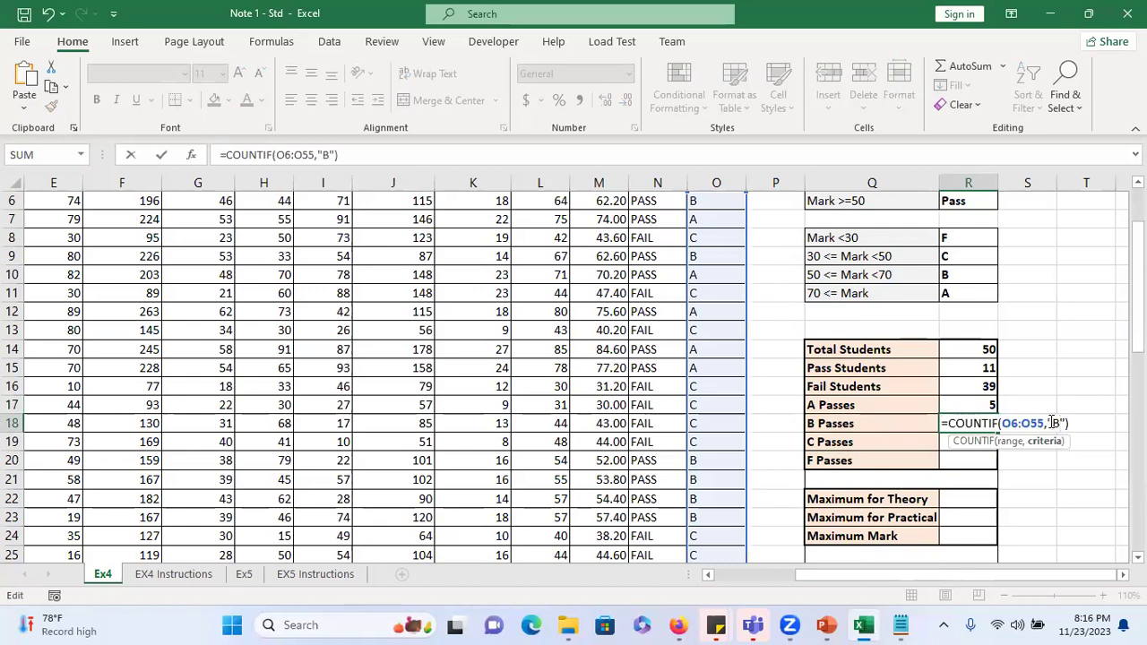
key("Return")
scroll(753, 340, "up", 2)
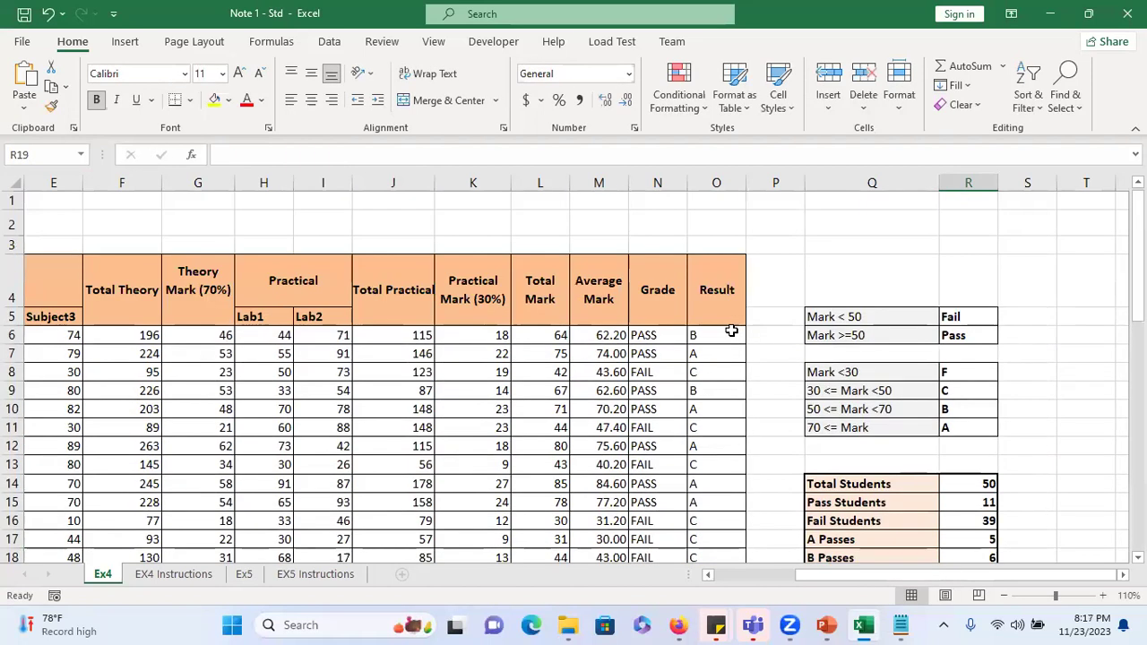
scroll(862, 465, "down", 1)
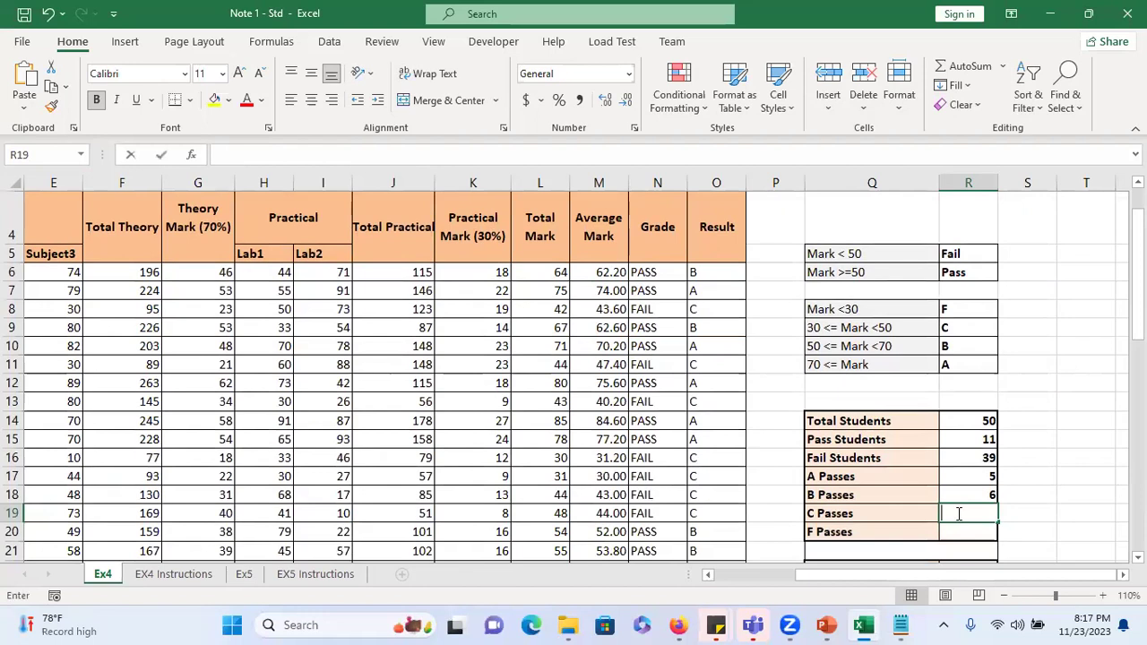
- Paste the copied COUNTIF formula into R19 beside C Passes with its criterion changed to "C"
type("=")
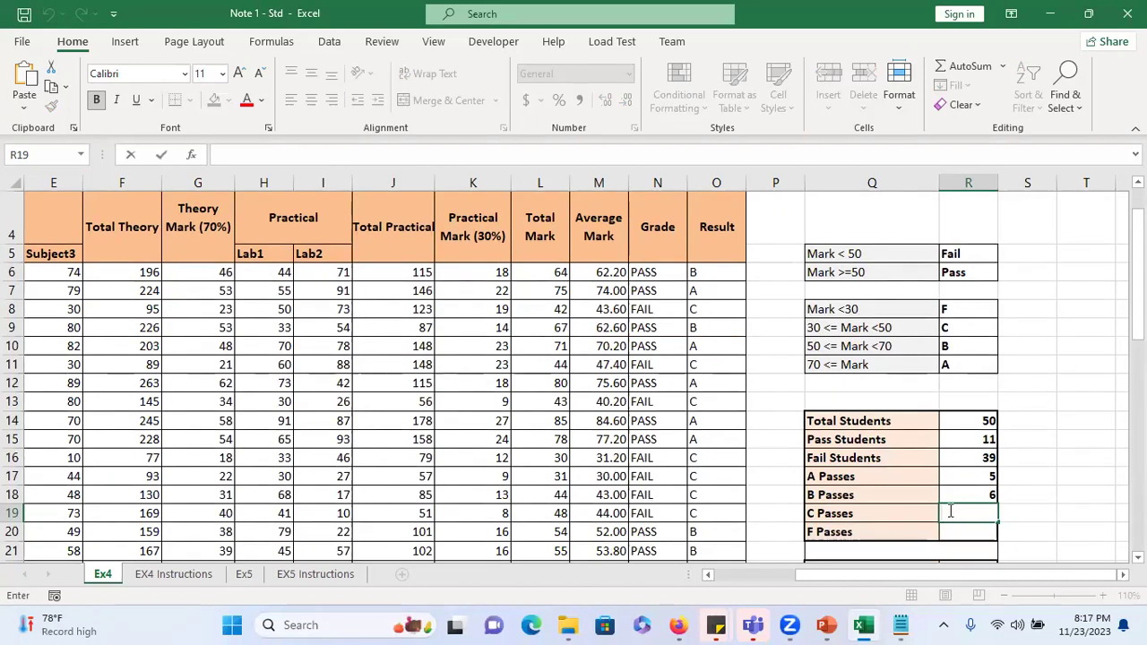
key("ctrl+v")
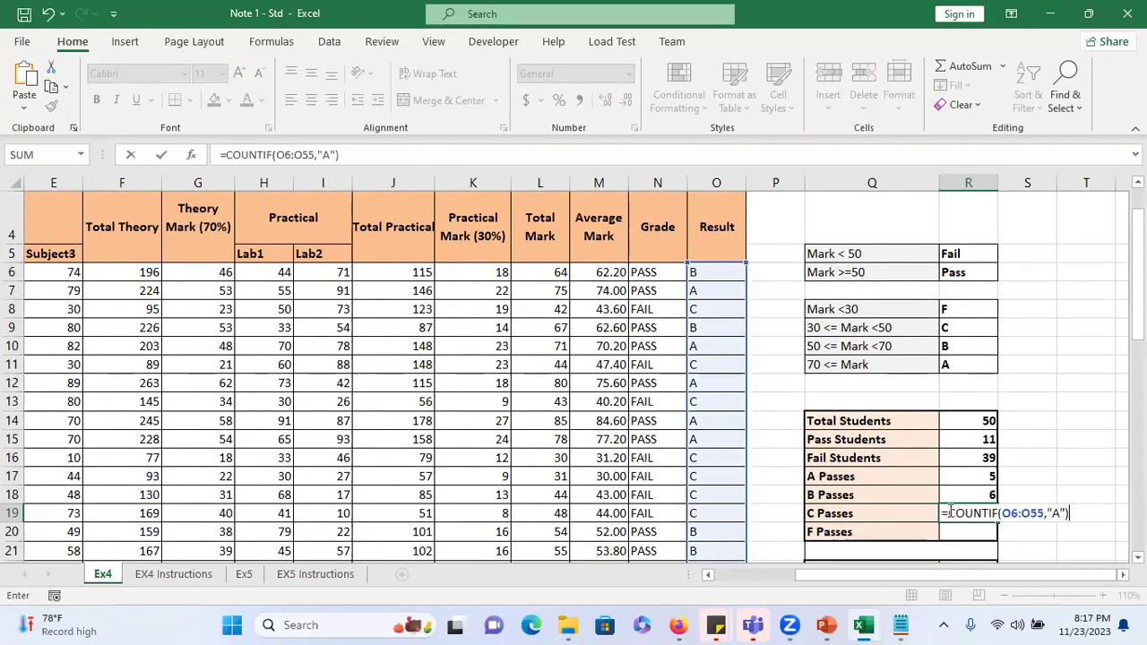
double_click(1055, 512)
type("C")
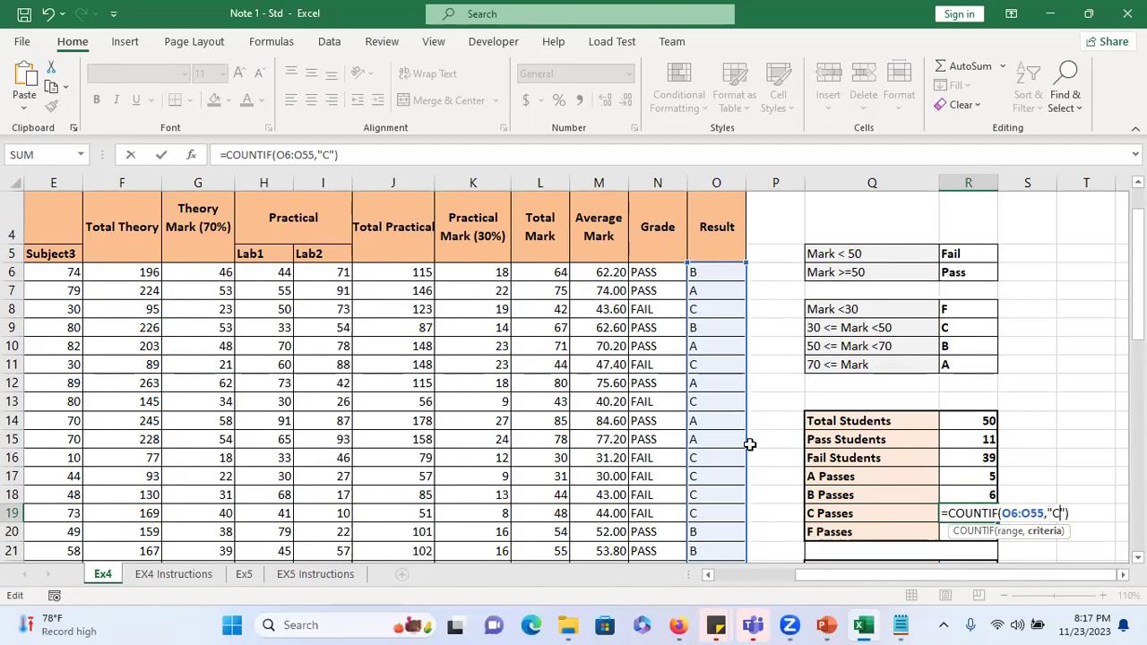
key("Return")
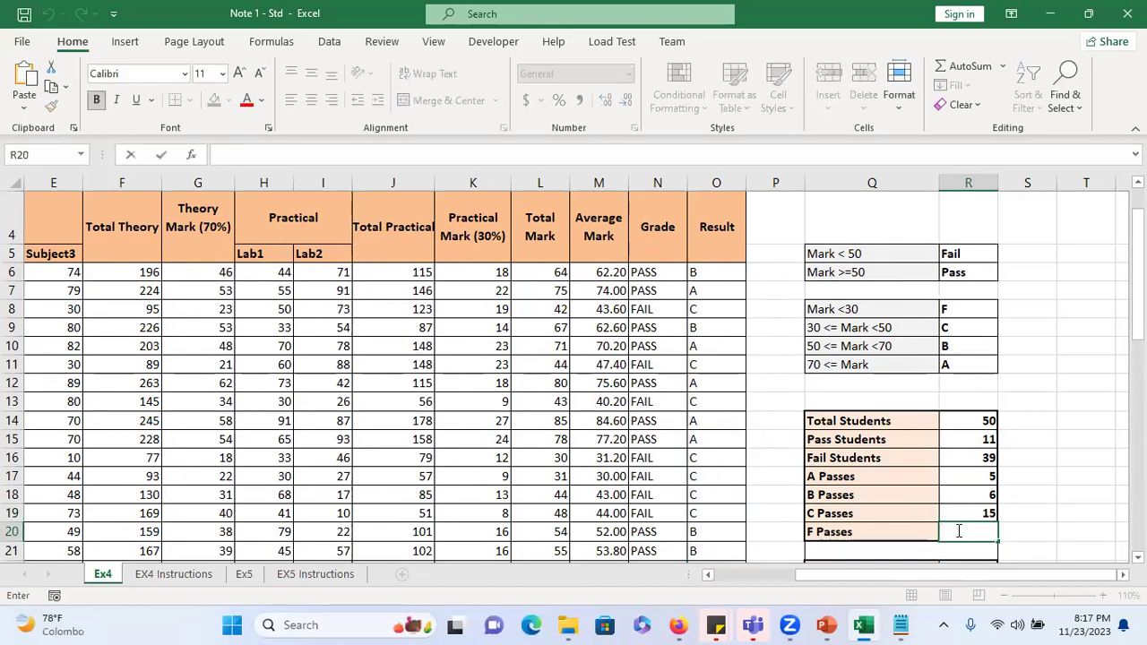
- Fill R20 beside F Passes with the copied COUNTIF formula over O6:O55, using the criterion "F"
key("ctrl+v")
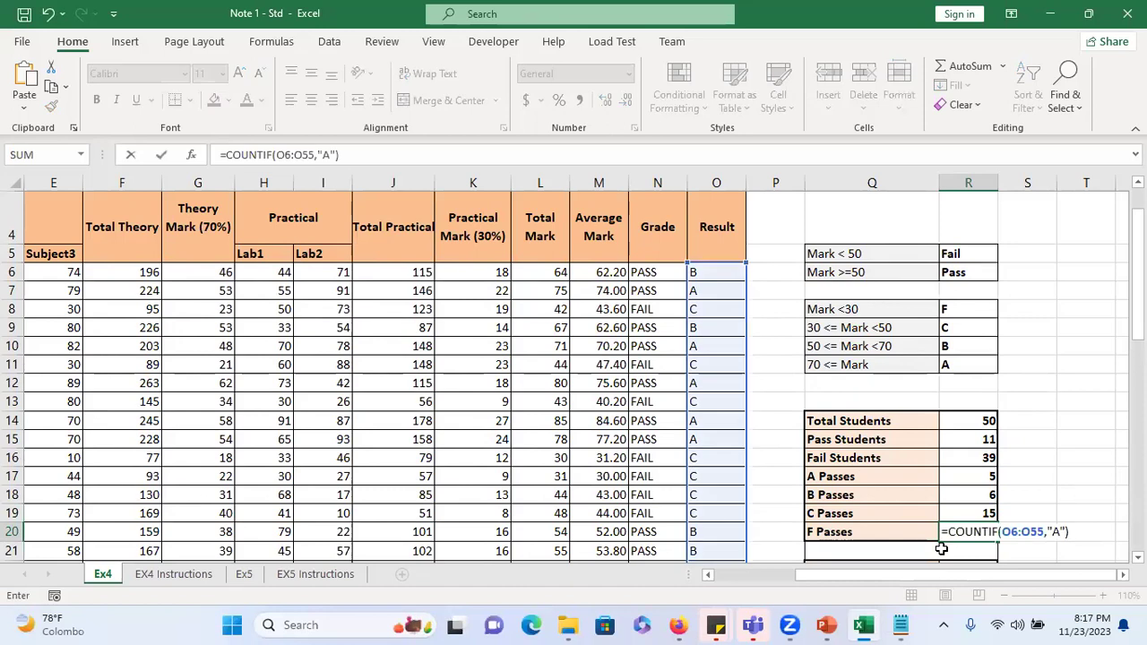
left_click(1057, 531)
key("BackSpace")
type("F")
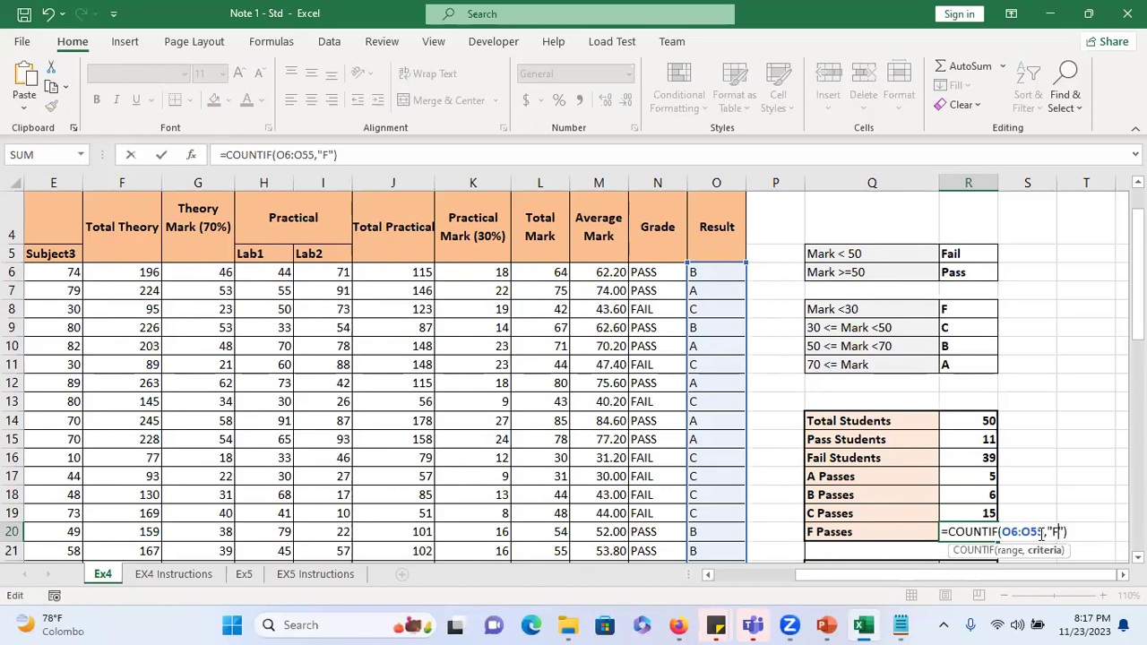
key("Return")
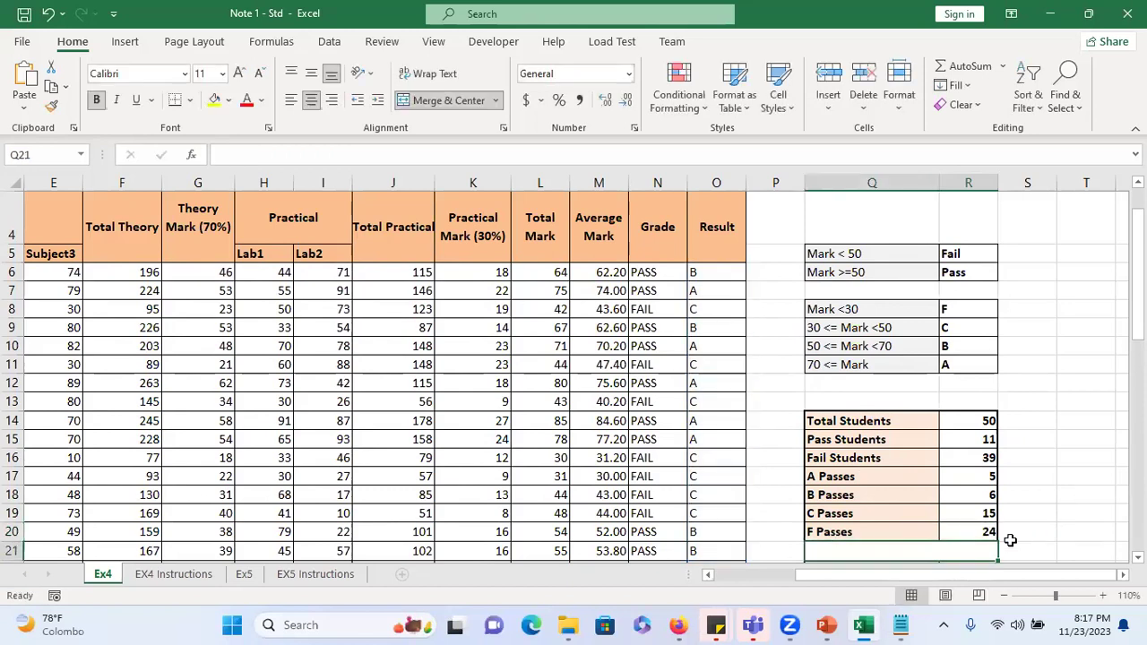
- Examine the formulas beside C Passes, Total Students and A Passes to compare the COUNT and COUNTIF arguments
double_click(985, 512)
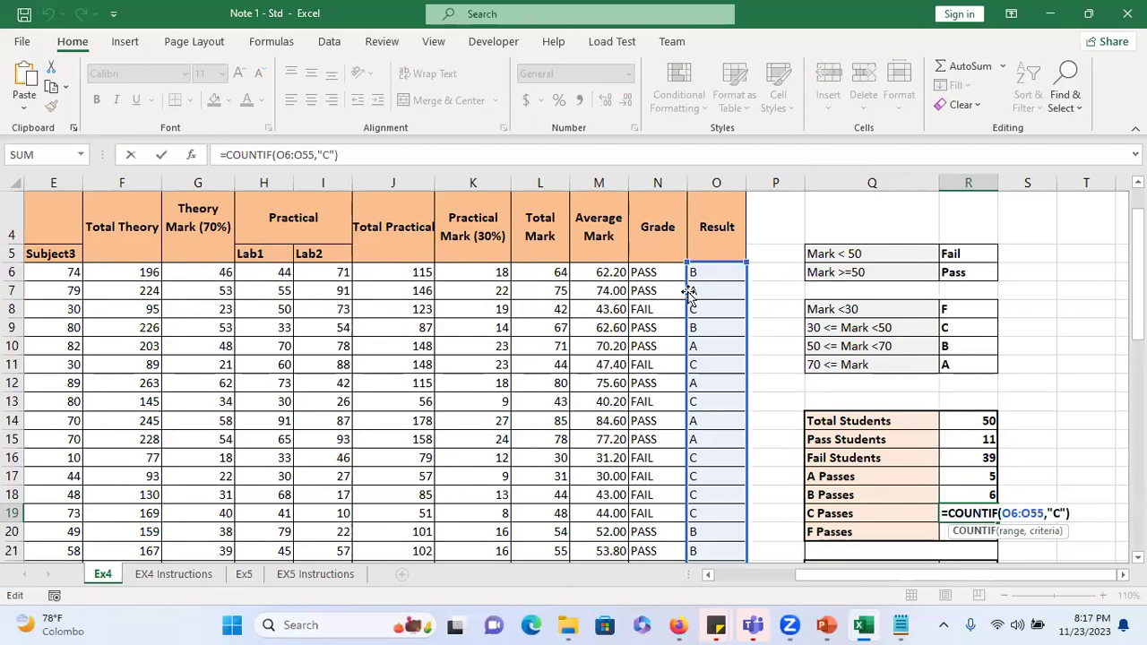
key("Return")
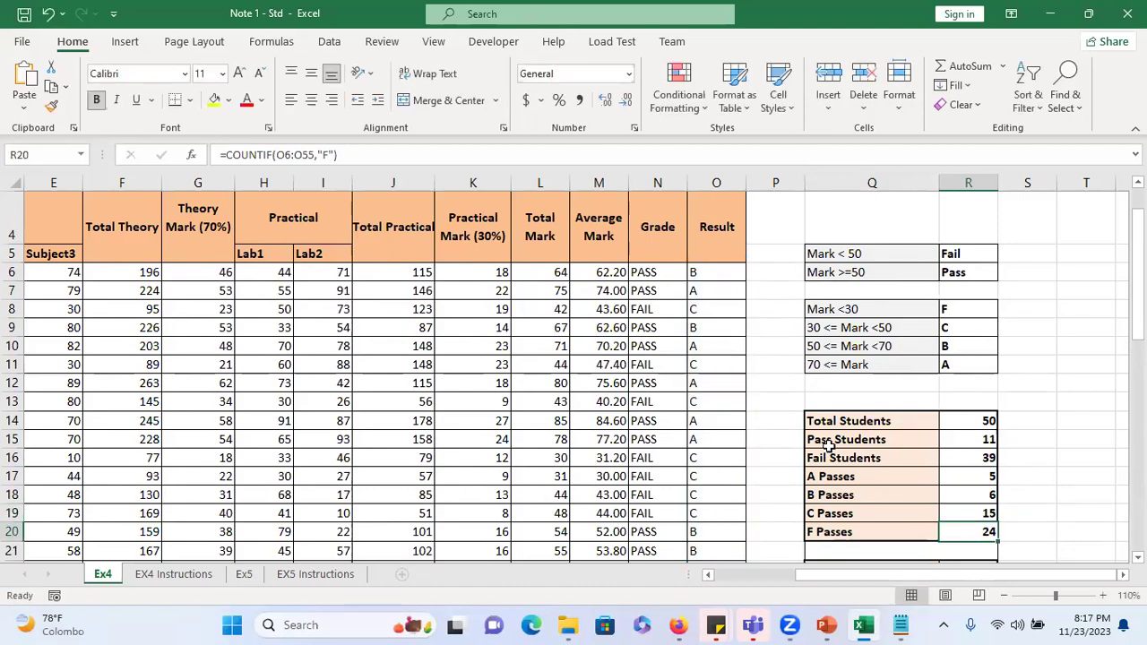
double_click(987, 420)
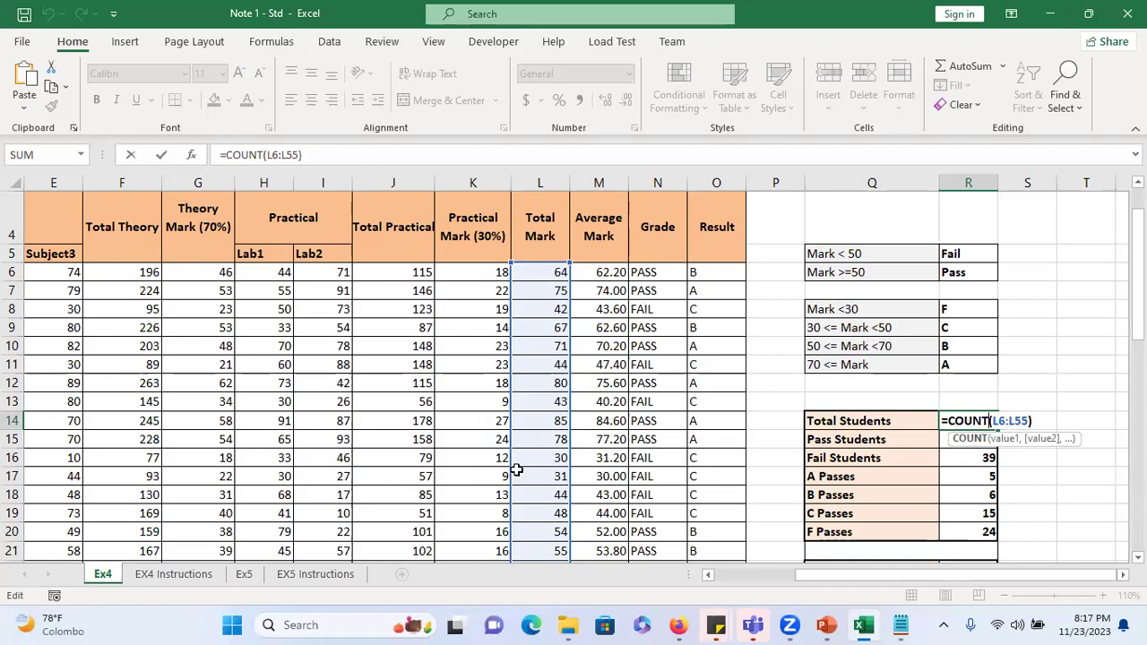
left_click_drag(517, 470, 516, 466)
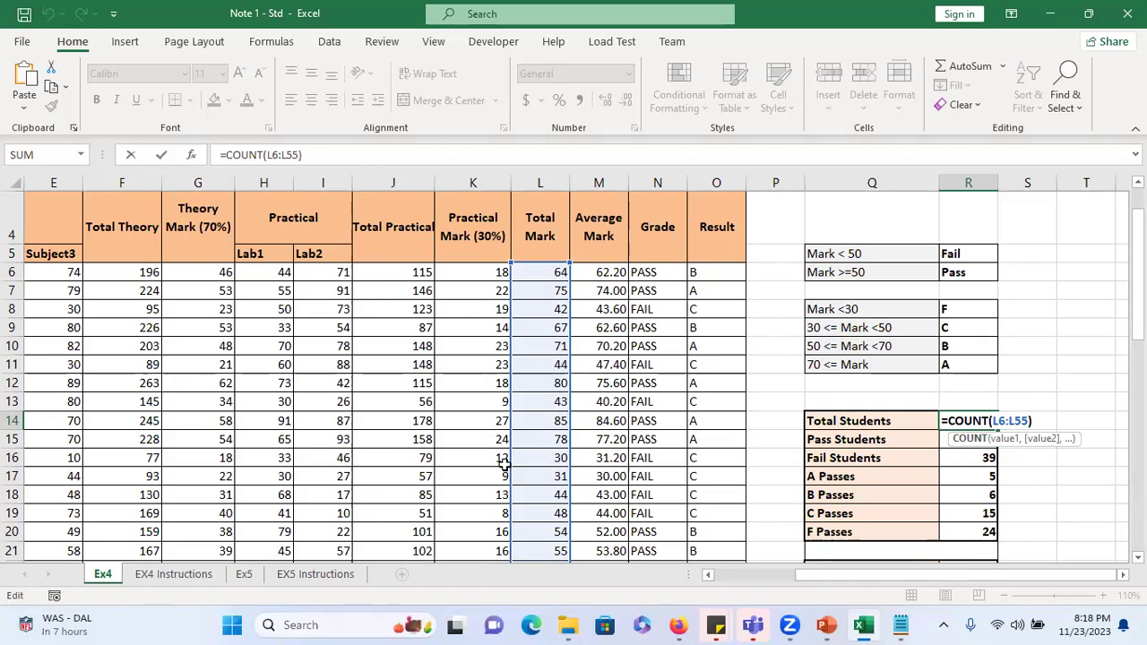
key("Return")
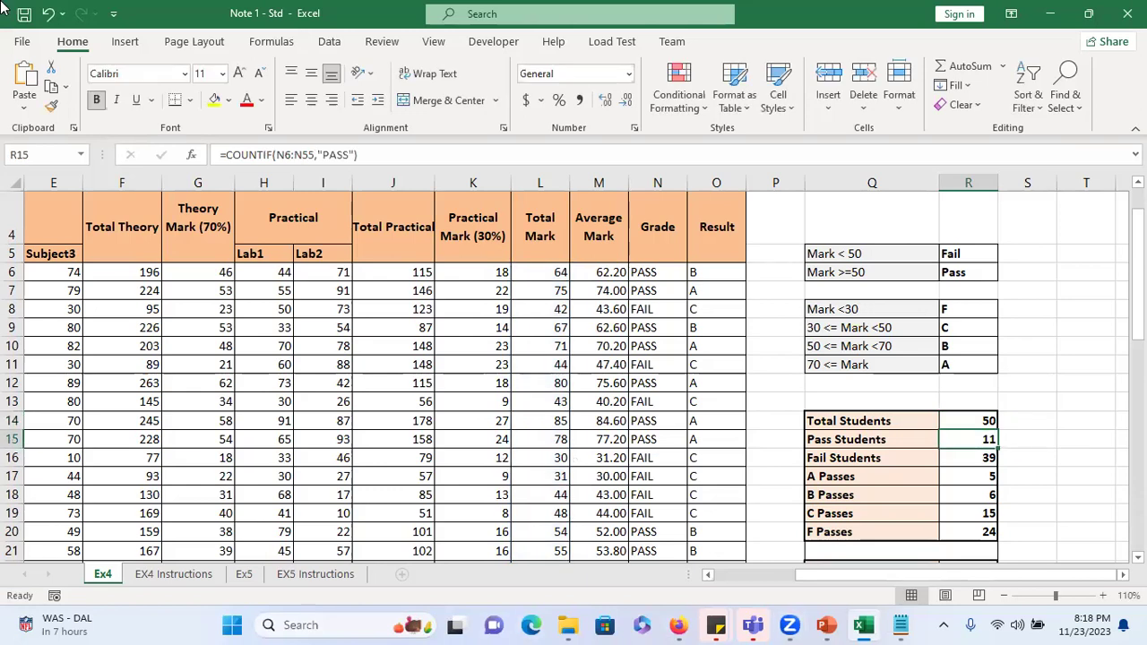
double_click(960, 479)
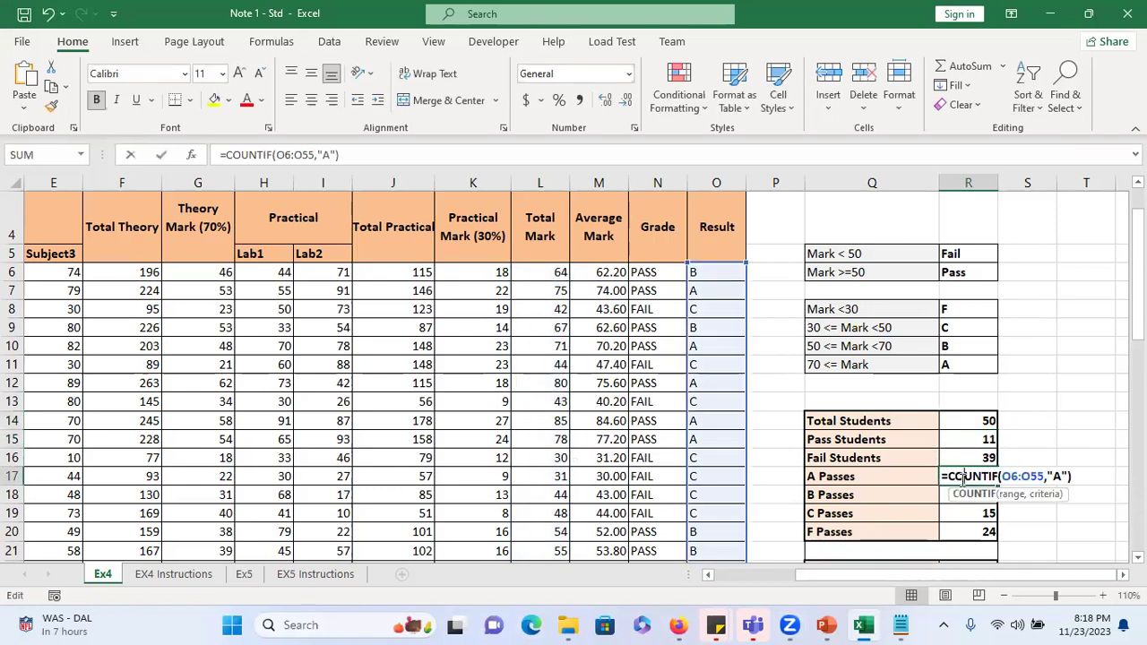
left_click_drag(1002, 476, 1063, 475)
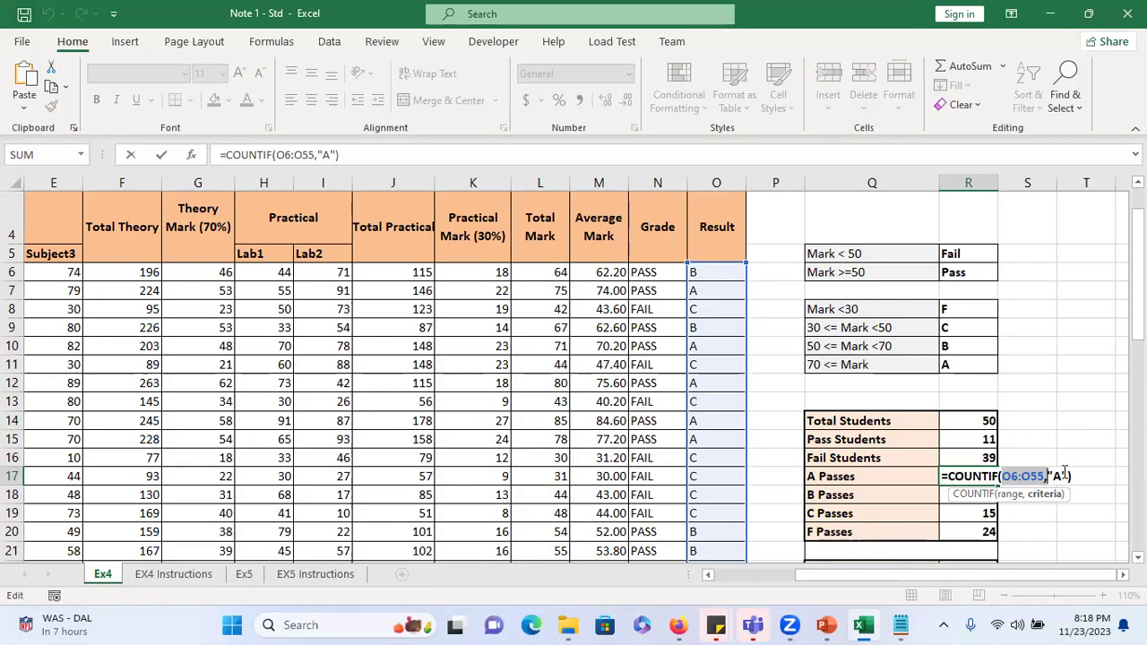
key("Return")
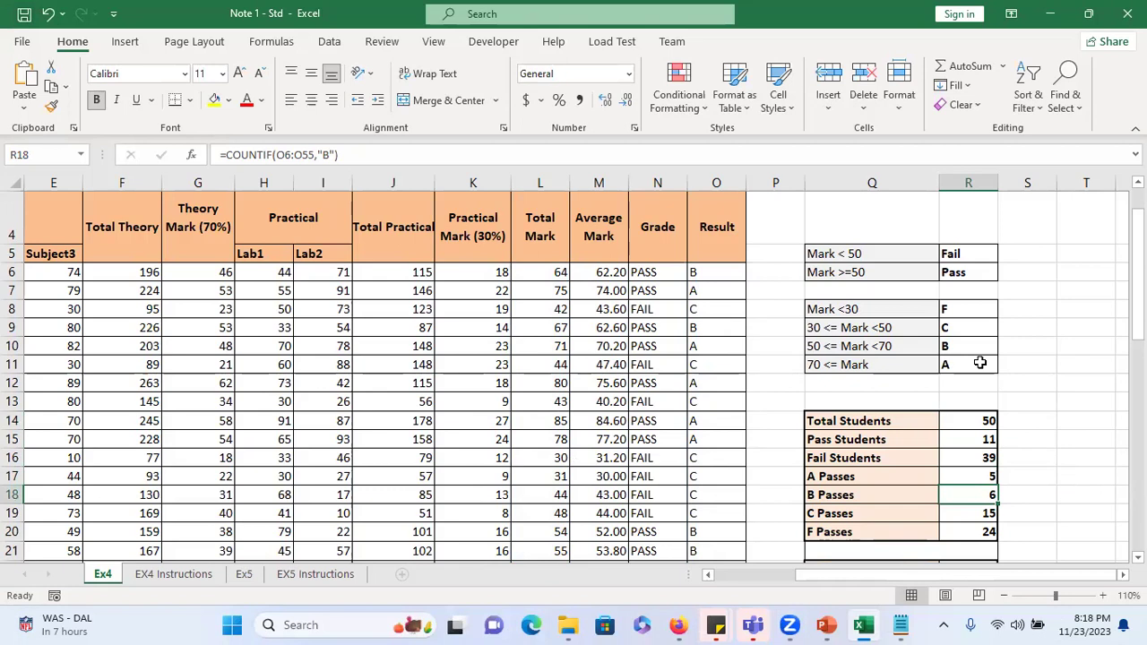
- Switch to Notepad to review the MAX and MIN entries in the Functions List, and return to the Ex4 sheet
scroll(977, 358, "down", 3)
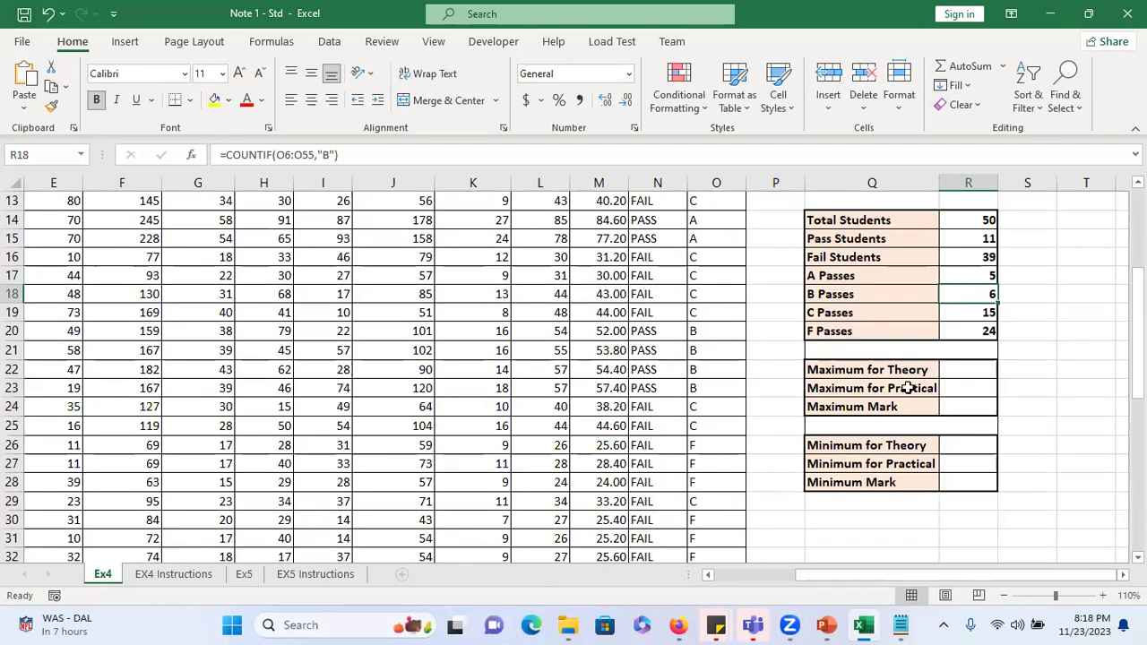
left_click(900, 625)
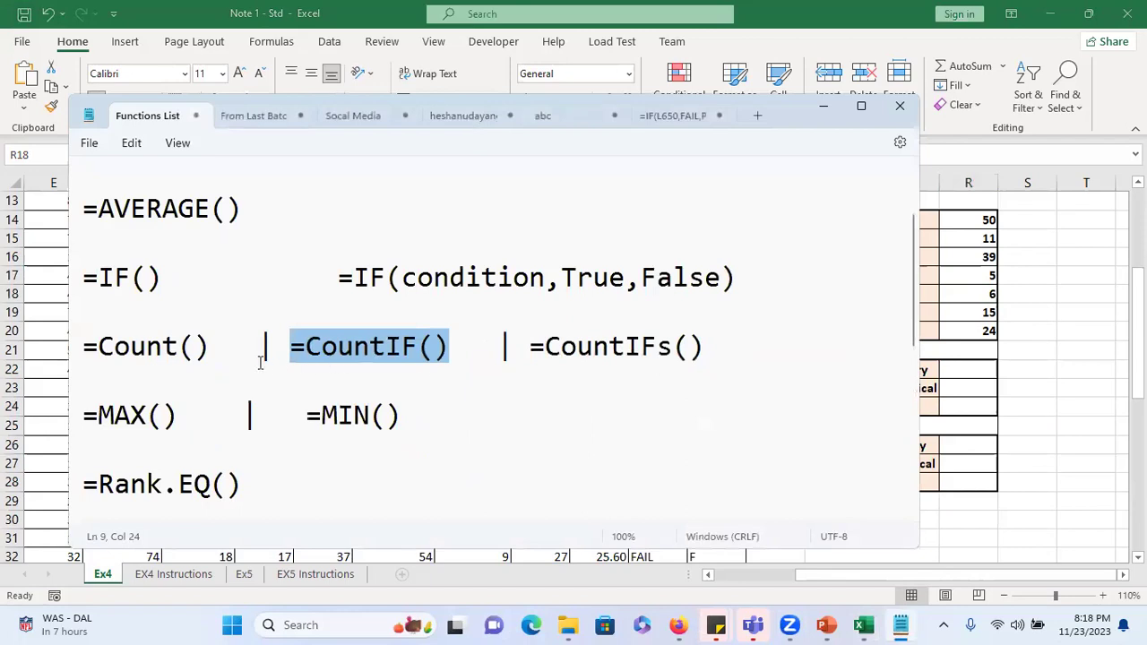
scroll(224, 354, "down", 1)
left_click_drag(83, 312, 450, 320)
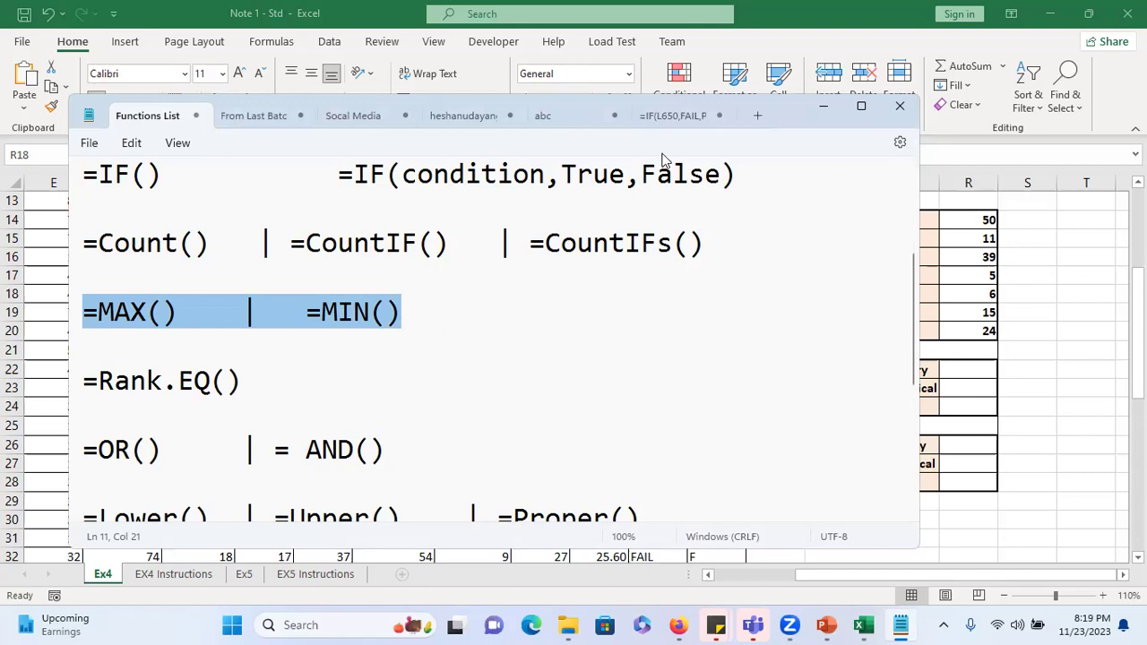
left_click(823, 106)
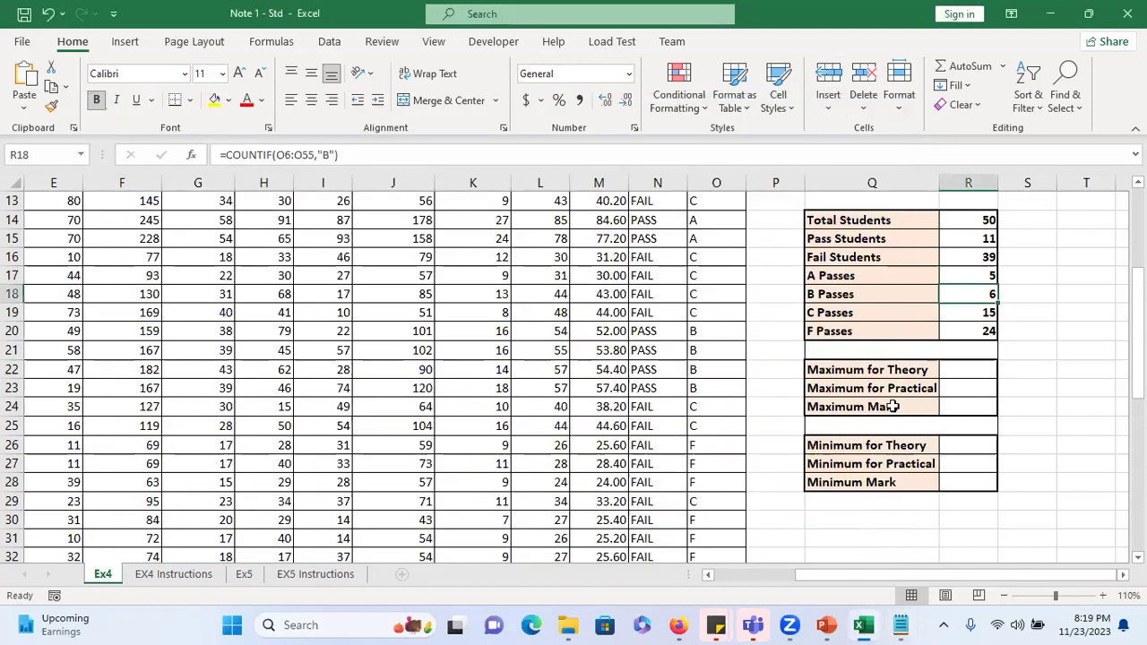
- Enter =MAX(G6:G55) in R22 beside Maximum for Theory, using the Theory Mark (70%) column as the range
double_click(969, 371)
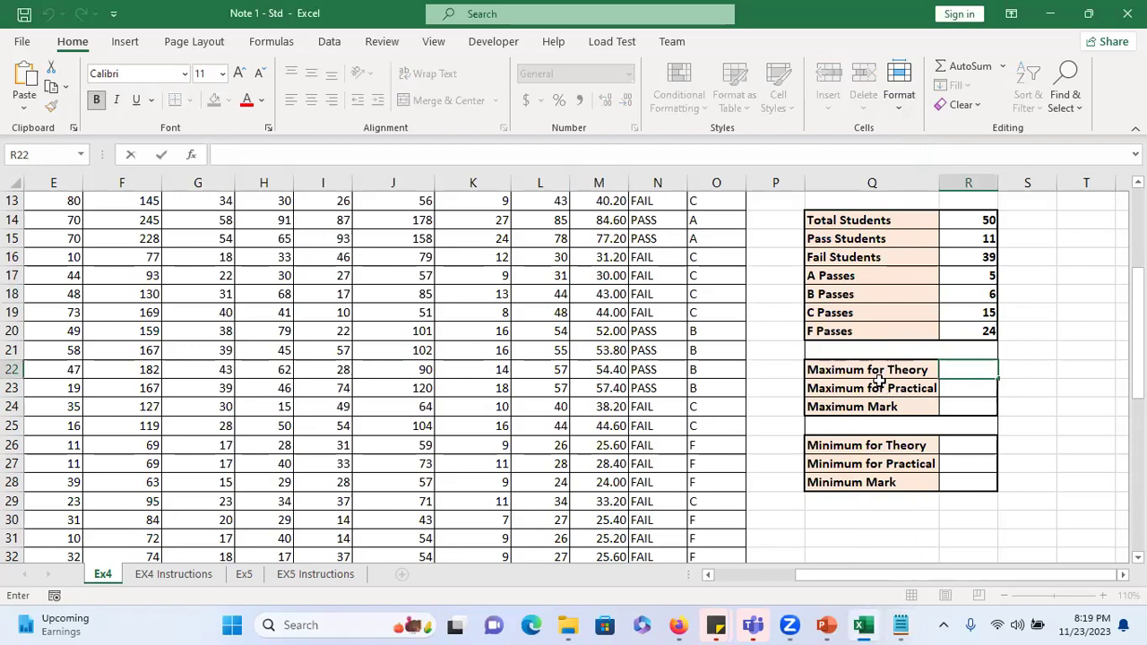
type("=")
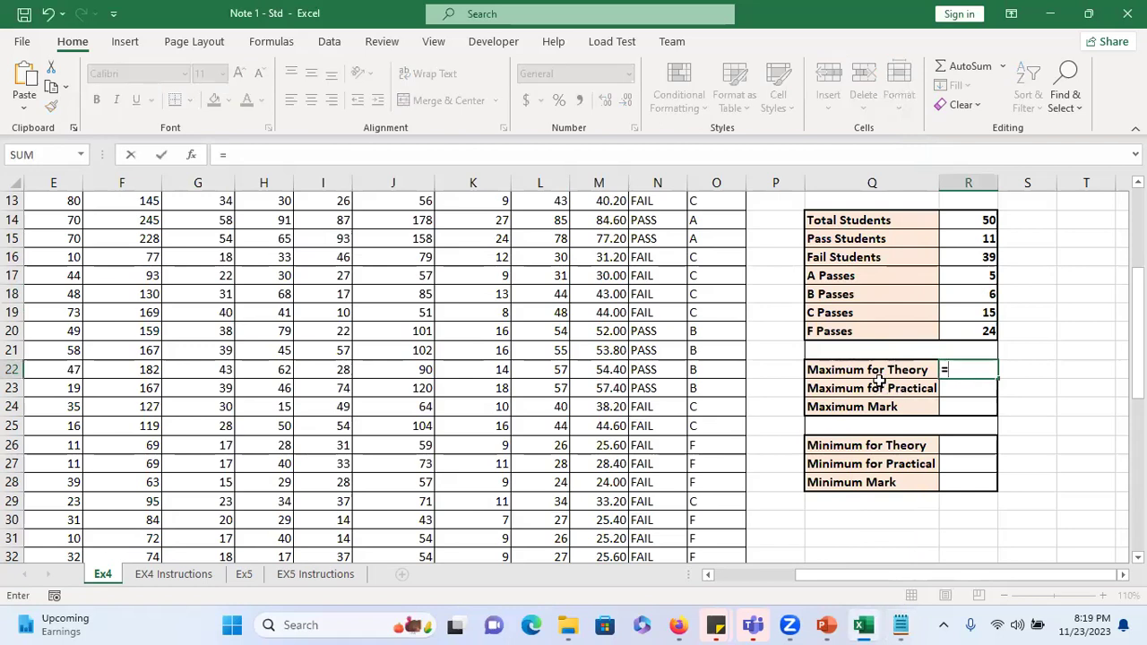
type("max")
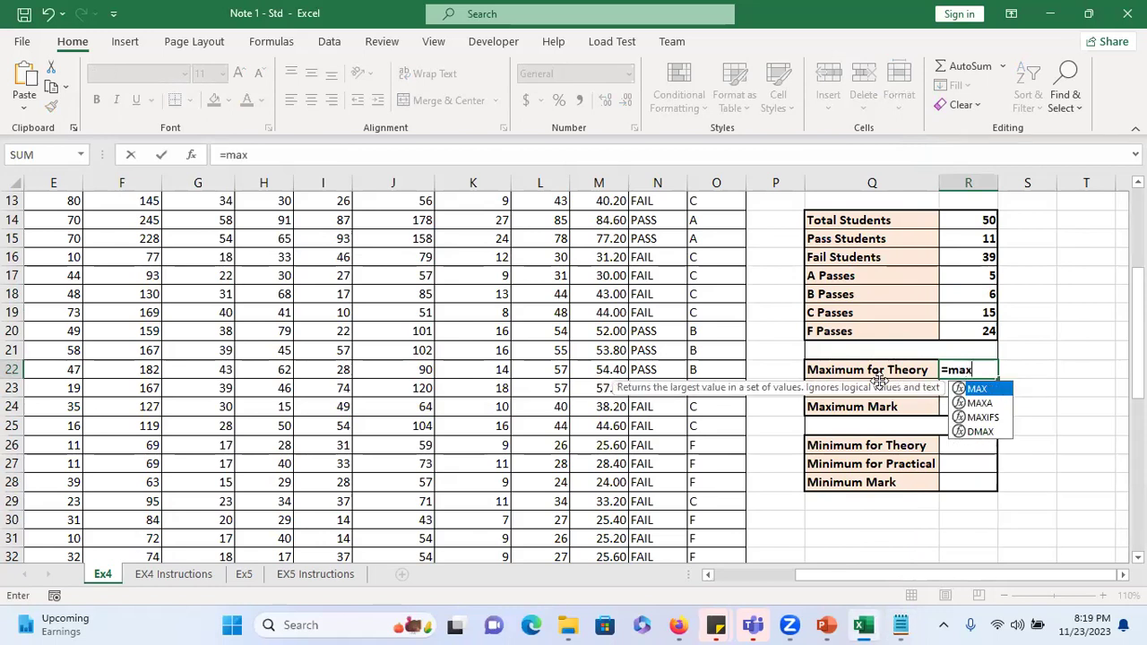
key("Tab")
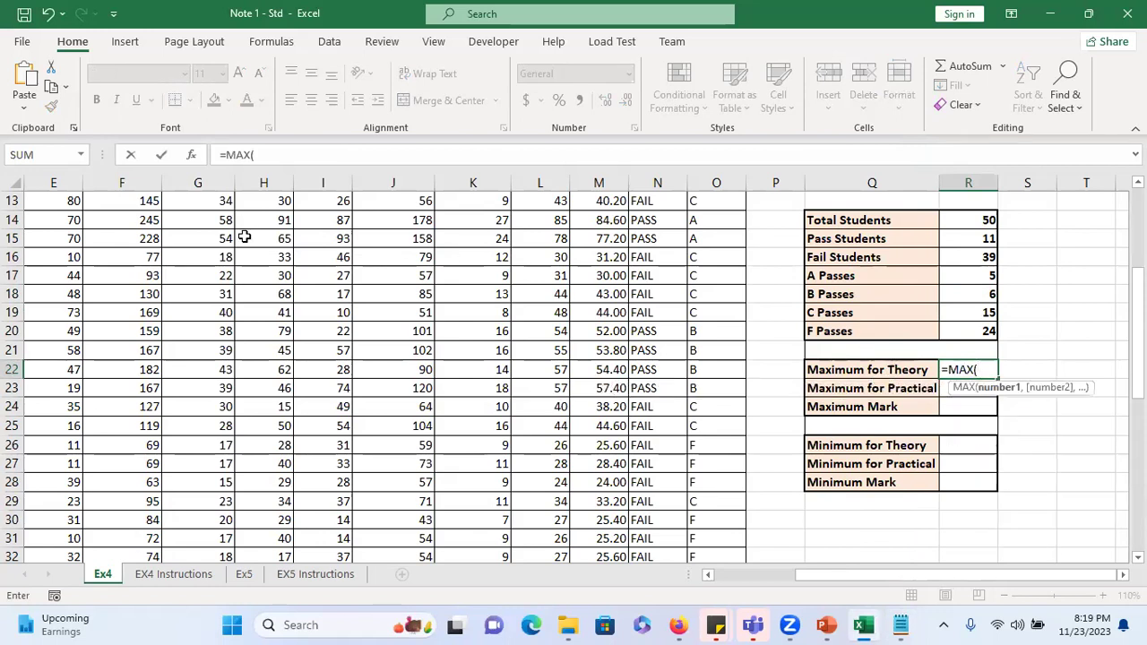
scroll(246, 224, "up", 3)
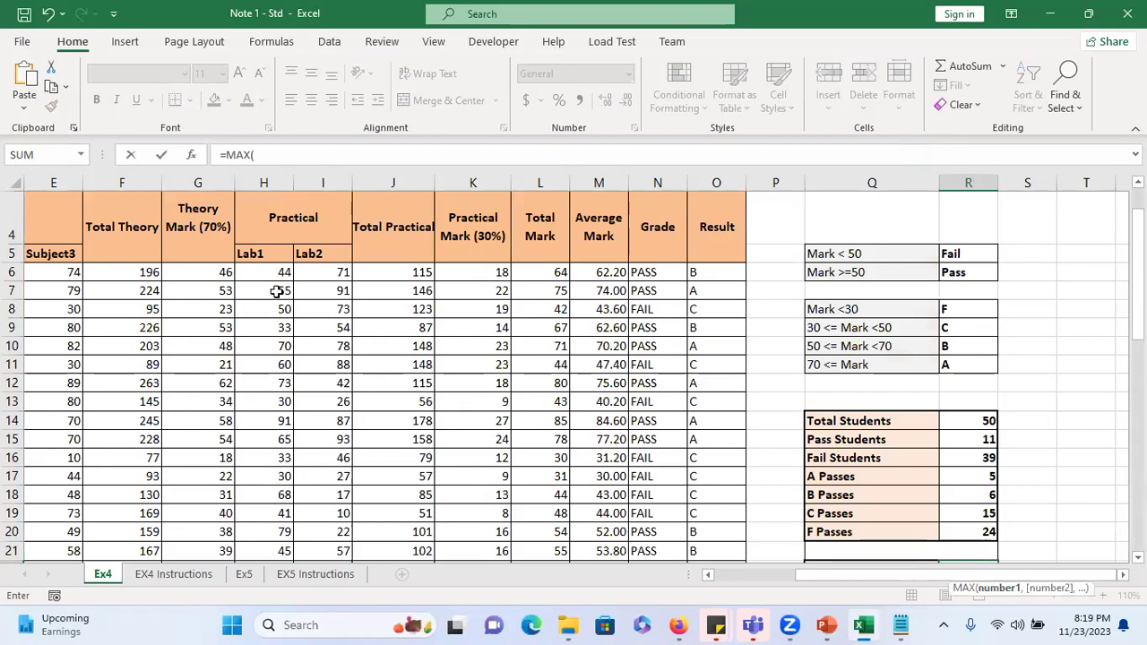
left_click(215, 270)
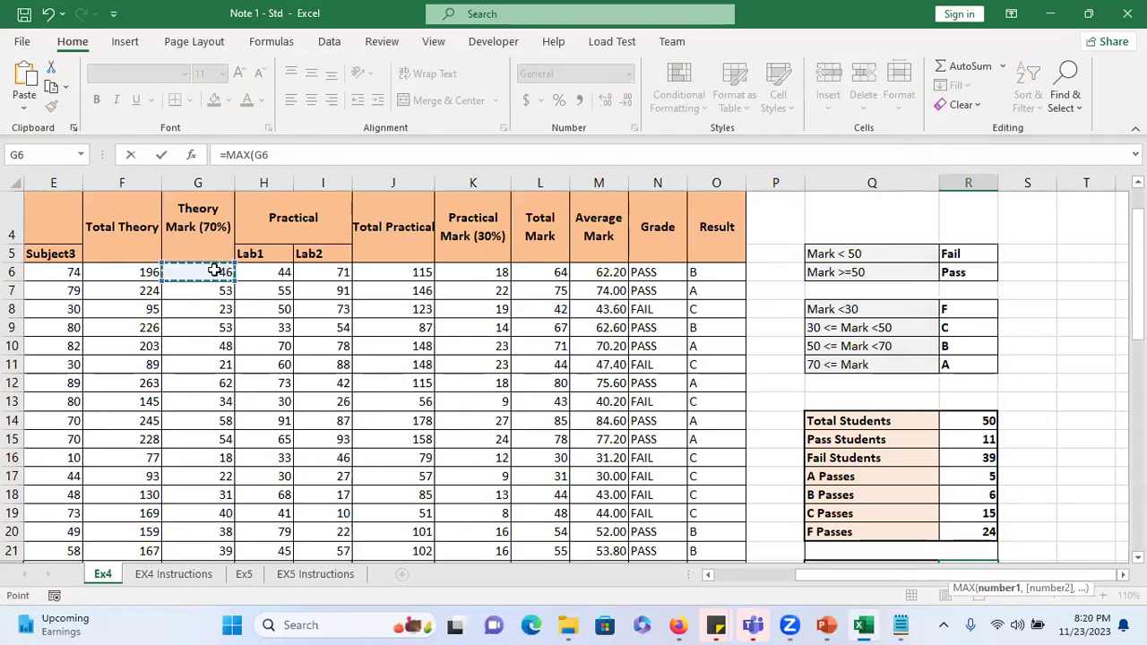
key("ctrl+shift+Down")
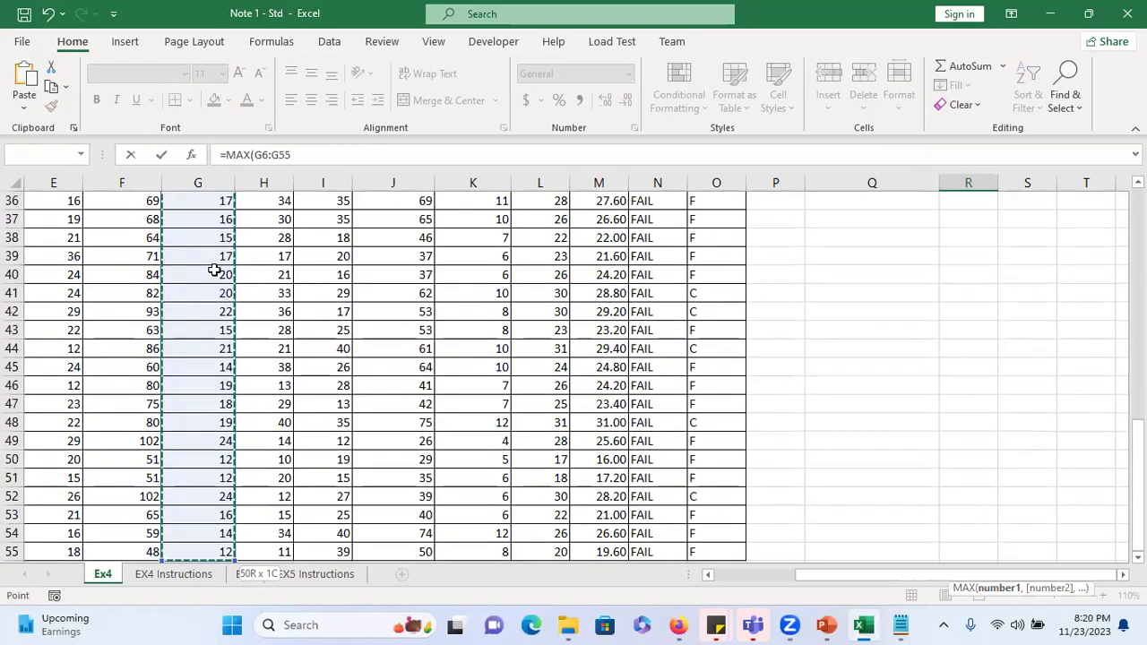
type(")")
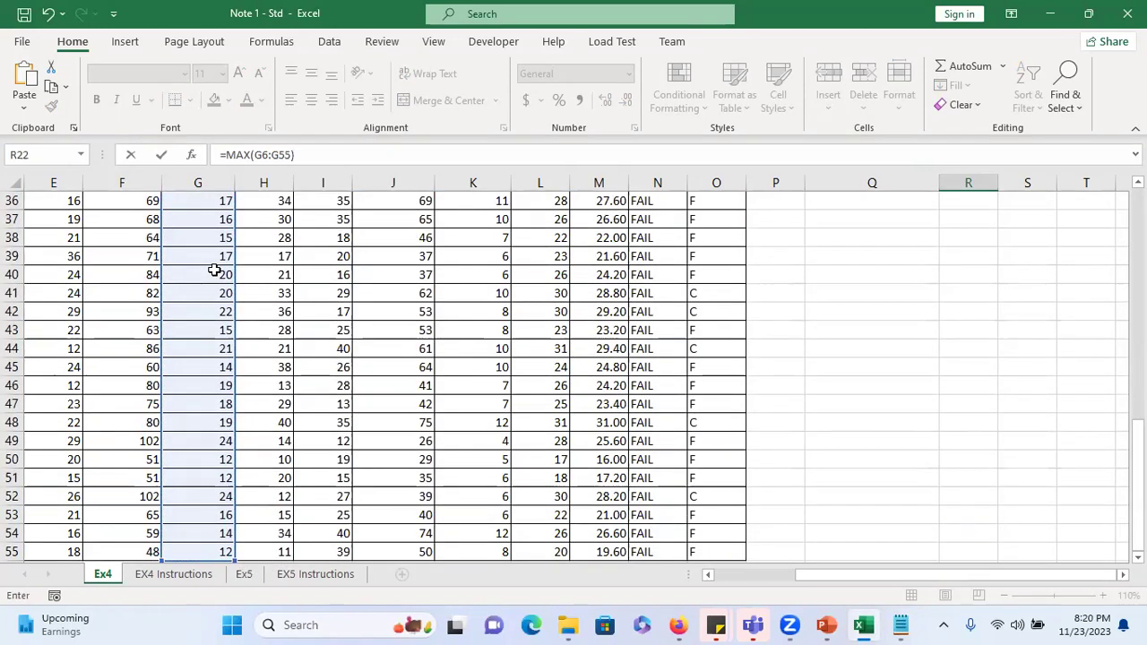
key("Return")
- Show the MAX formula in R22 beside Maximum for Theory to examine its range
scroll(1008, 310, "up", 2)
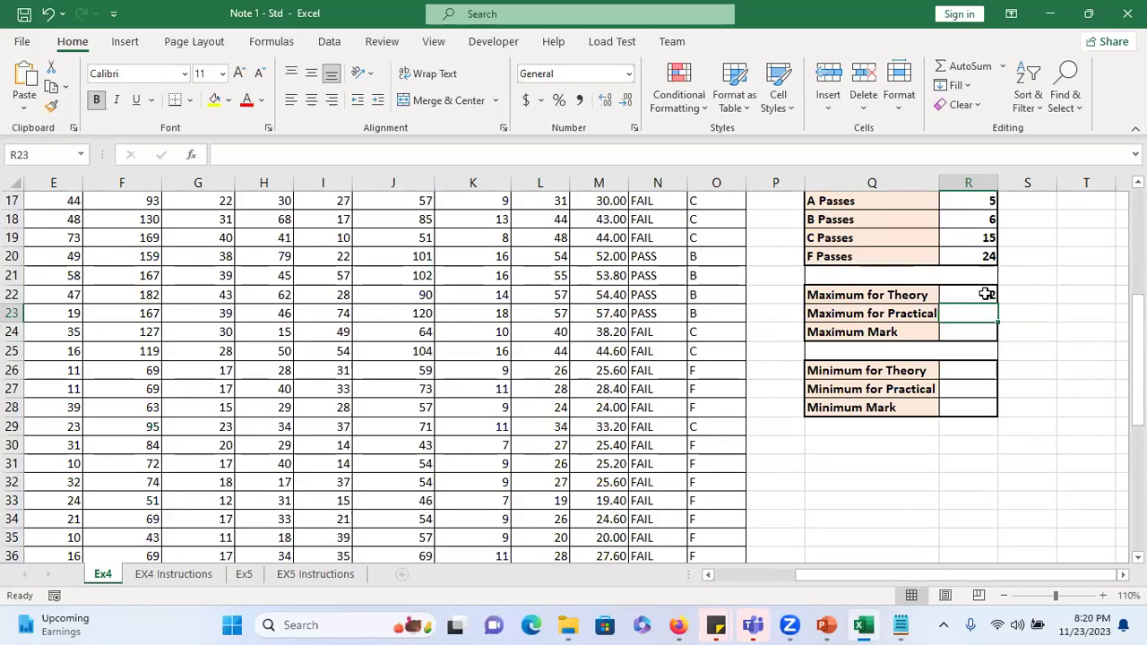
double_click(988, 295)
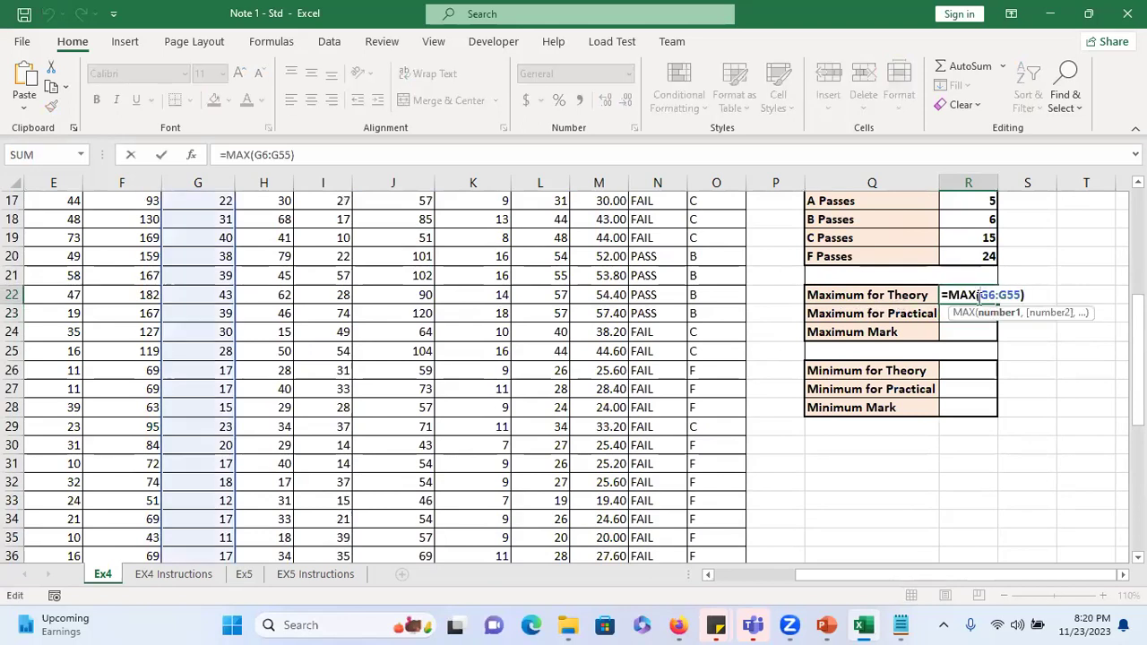
key("Return")
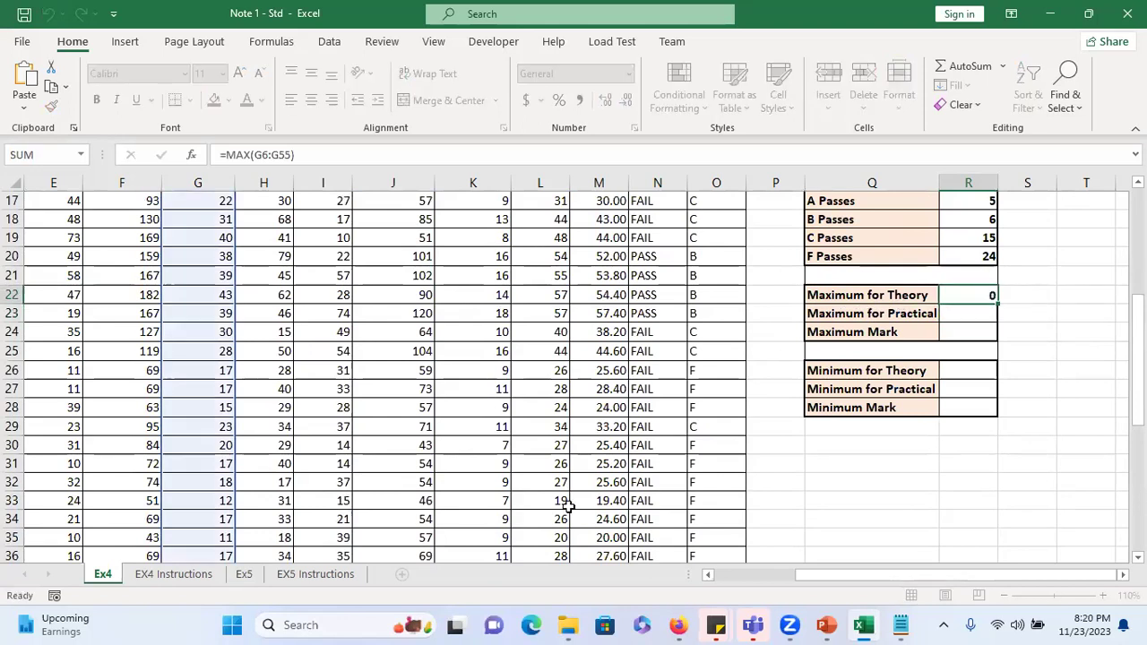
double_click(983, 295)
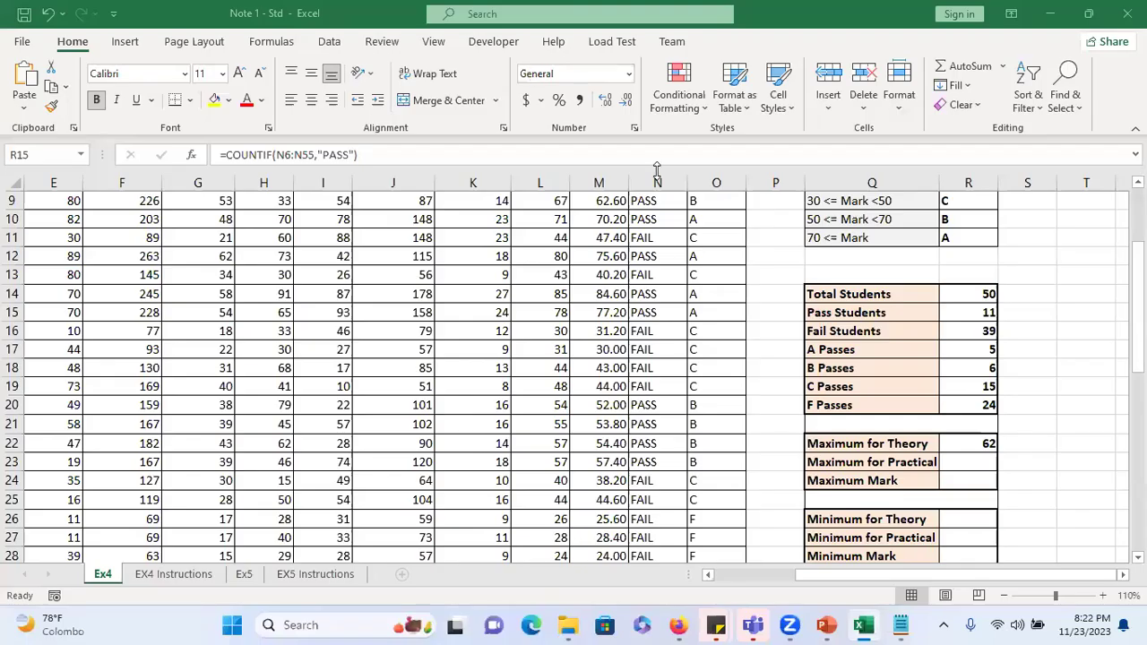
- Switch to the Functions List in Notepad, place the cursor after =CountIFs() and widen the window
scroll(763, 340, "up", 1)
scroll(761, 356, "down", 3)
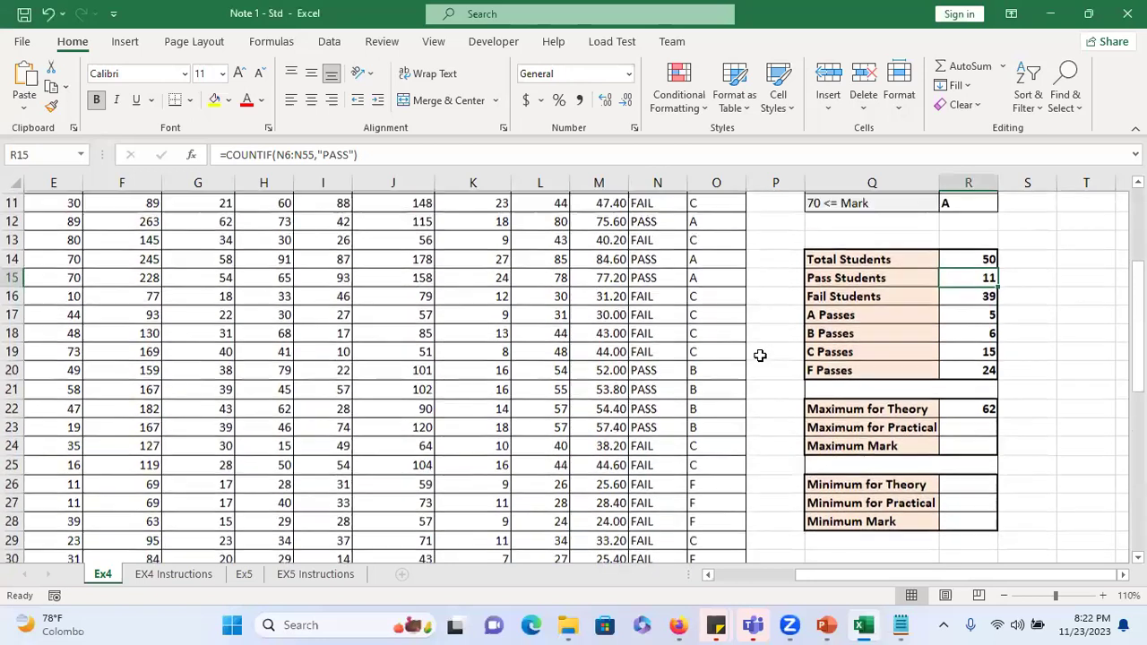
left_click(900, 625)
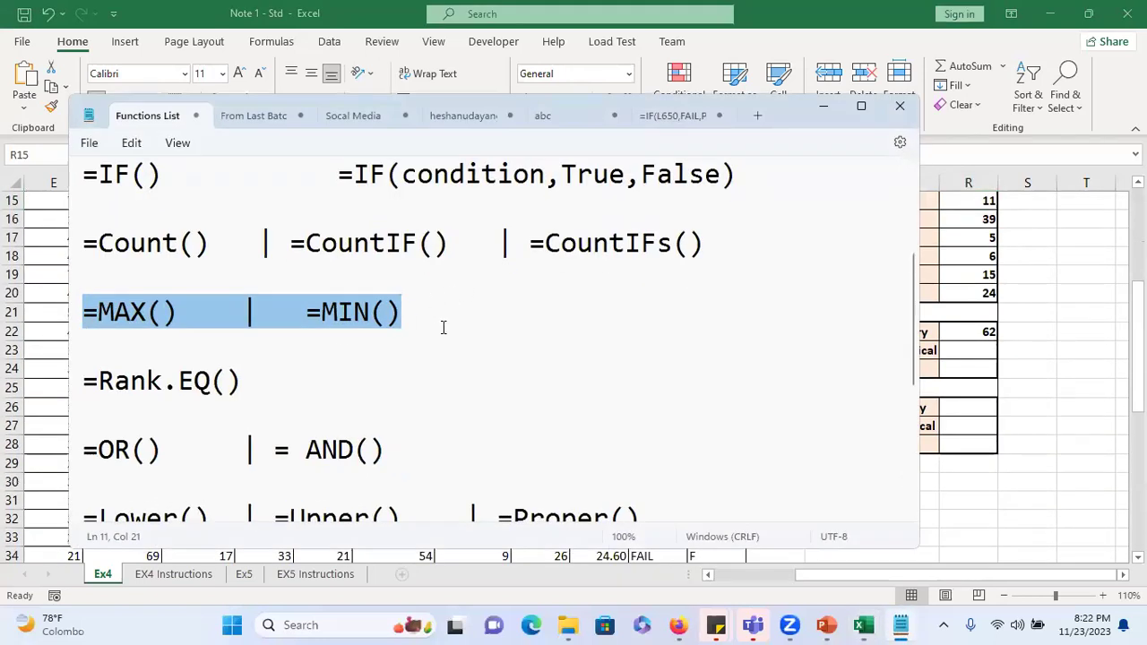
left_click(724, 244)
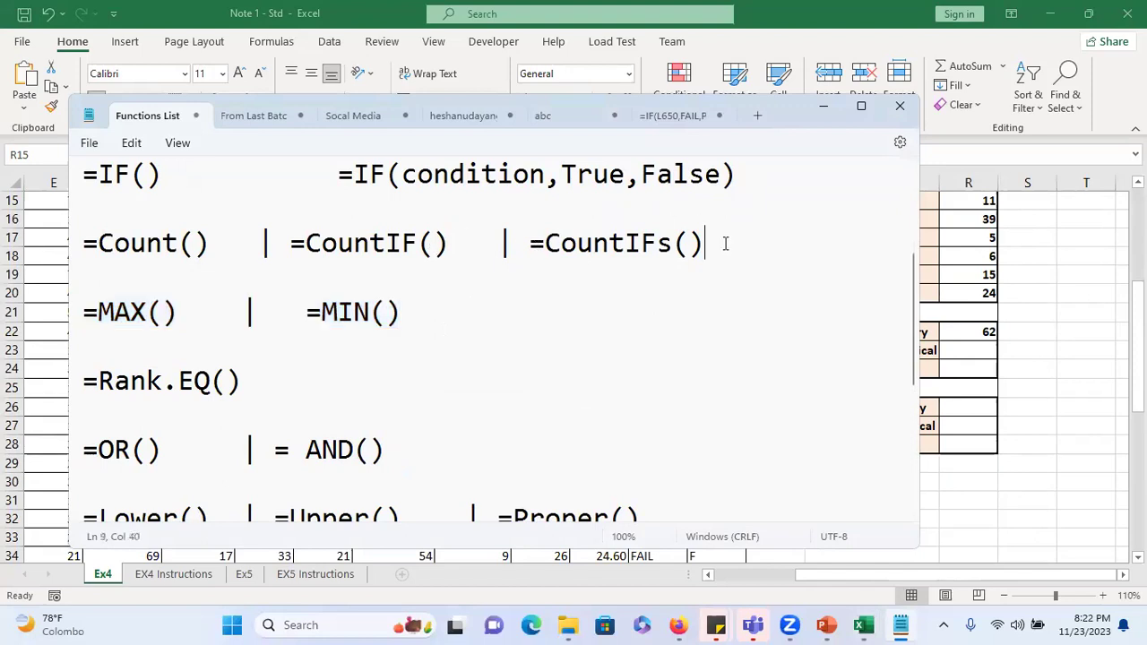
left_click_drag(919, 241, 1077, 240)
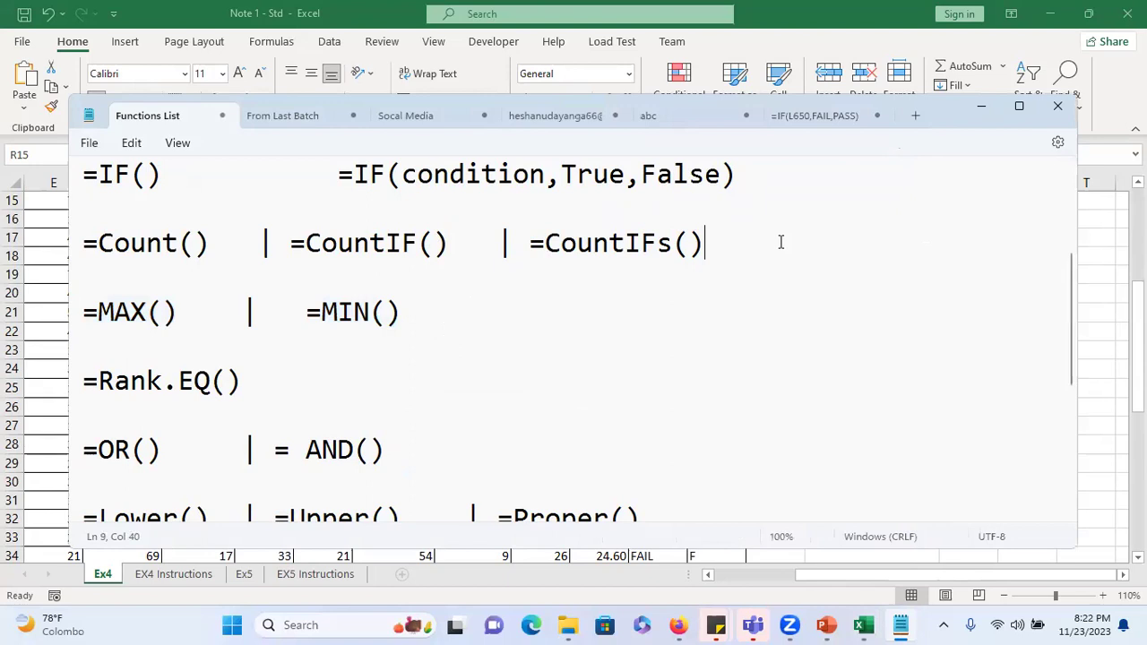
- Add a separator and =COUNTA() after =CountIFs() in the Functions List
type("|")
type("C")
type("NT")
key("BackSpace")
key("BackSpace")
type("NT")
key("BackSpace")
key("BackSpace")
type("O")
key("BackSpace")
type("OUNT")
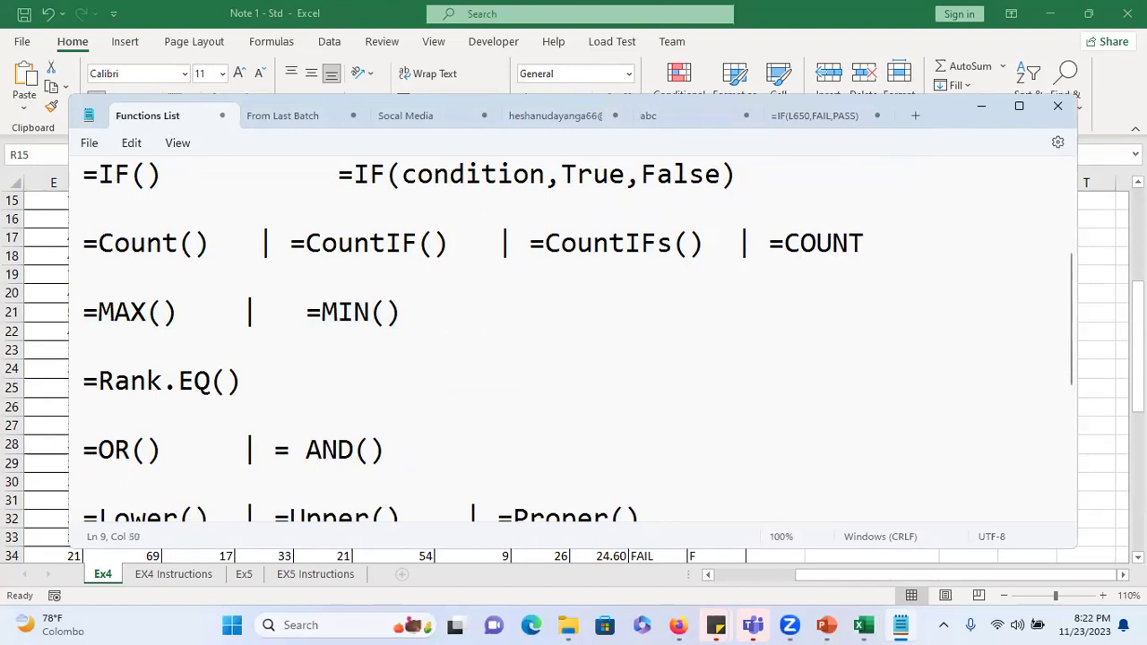
type("A()")
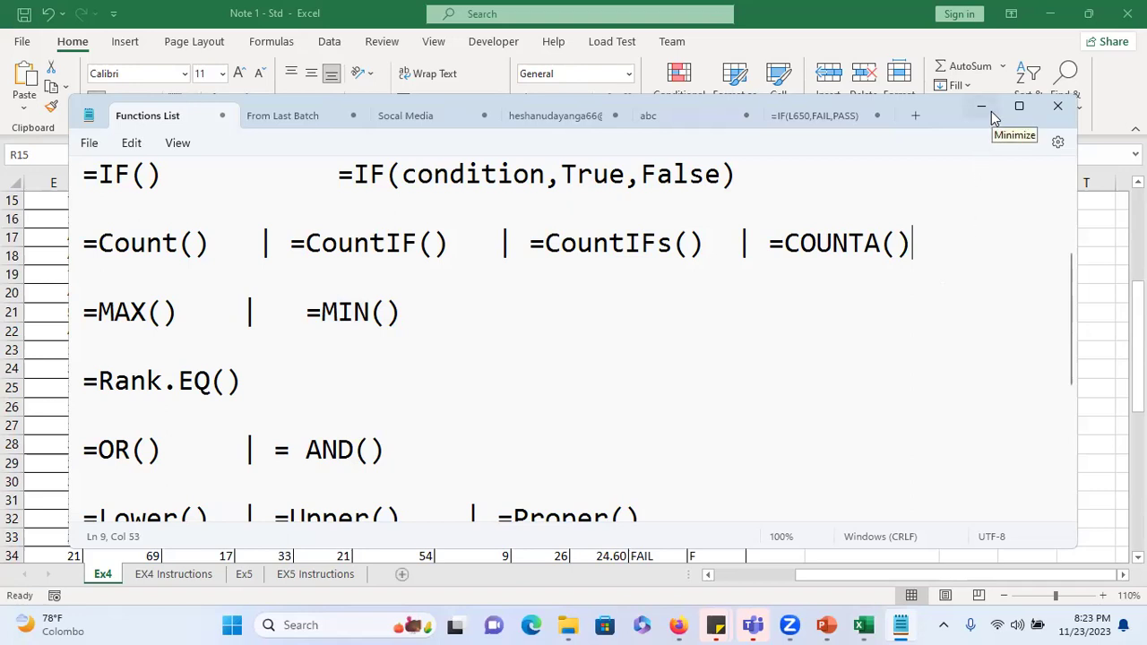
- Change the capitalisation of the new COUNTA entry in the Functions List to =CountA()
left_click(864, 243)
left_click_drag(862, 244, 807, 254)
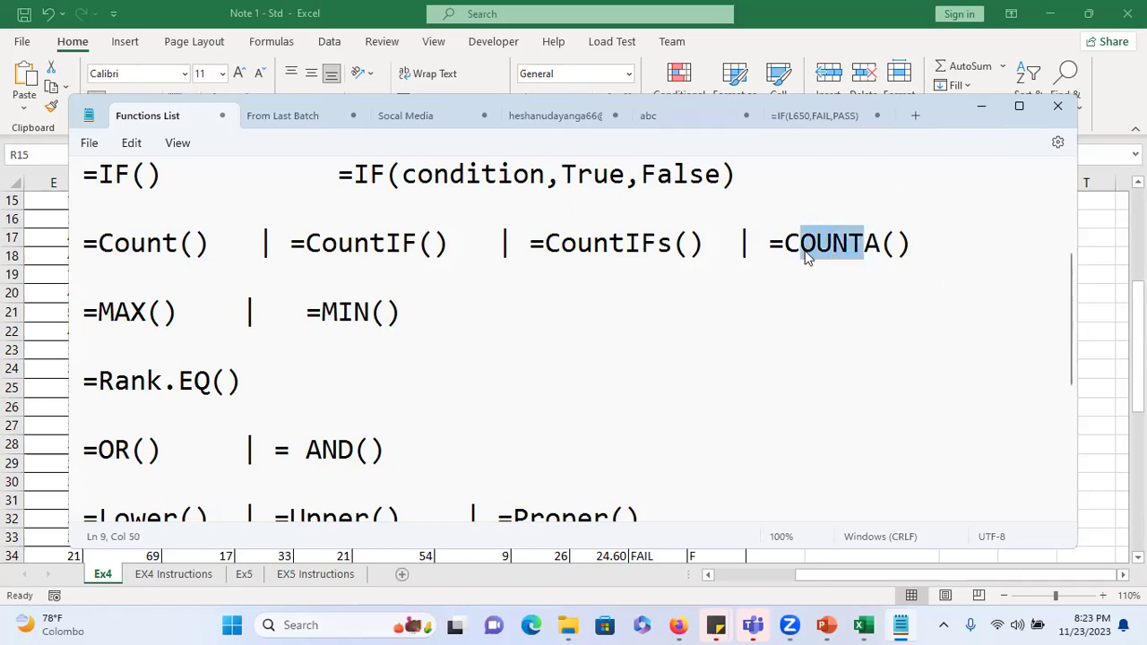
type("ount")
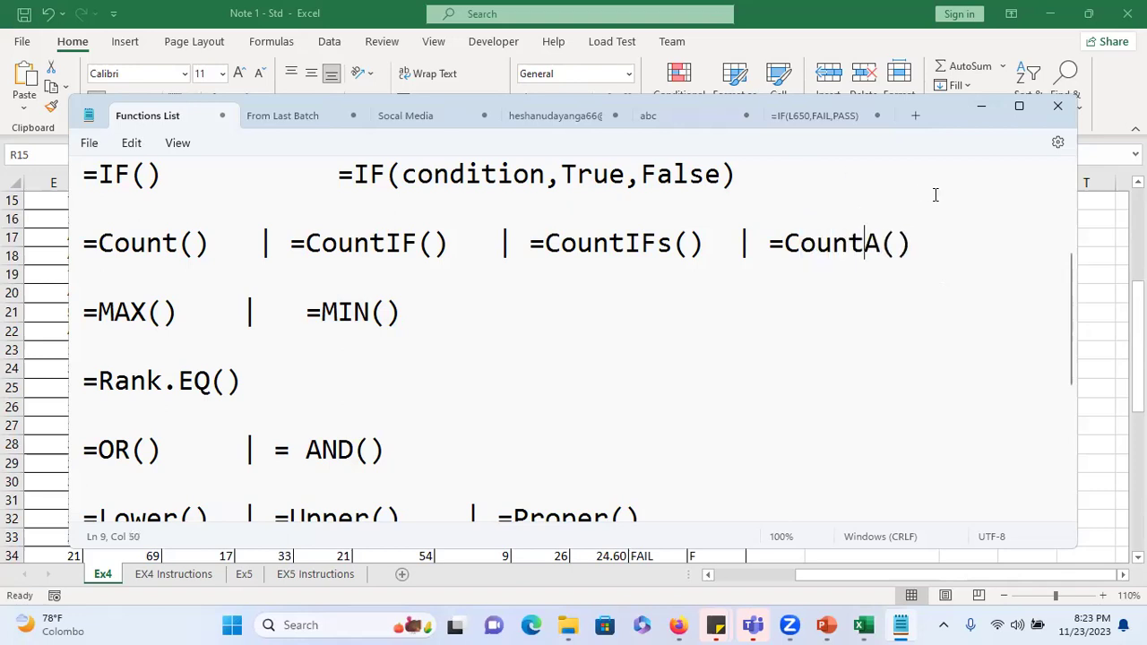
- Return to the Ex4 sheet in Excel and show the COUNTA formula in R14 beside Total Students
left_click(982, 113)
scroll(952, 300, "up", 3)
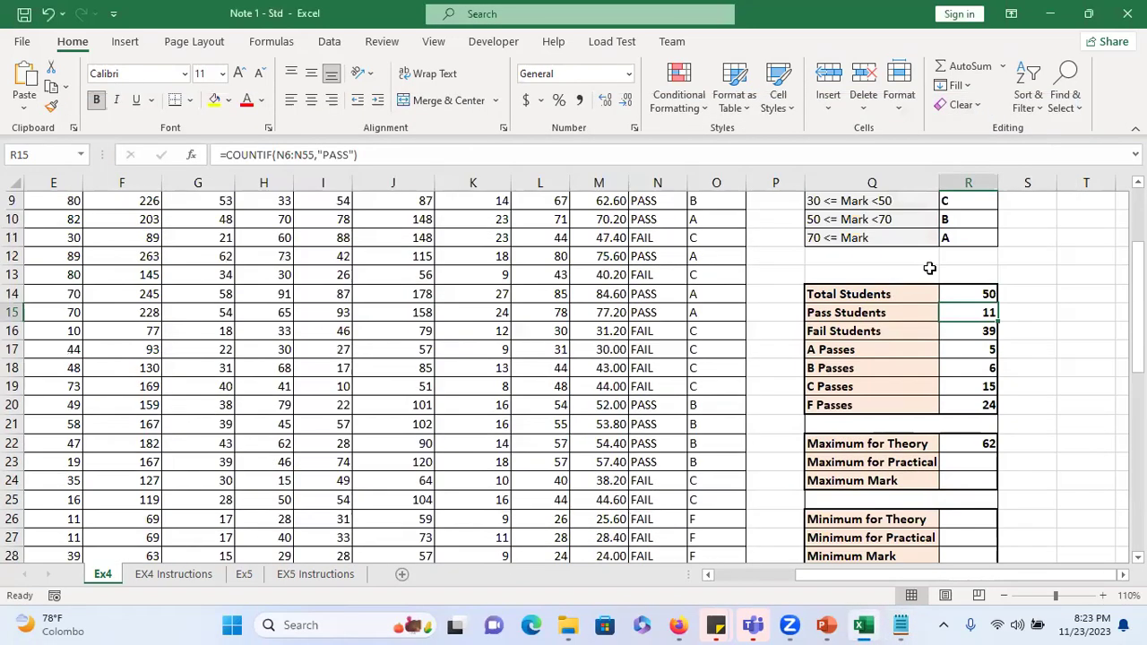
scroll(975, 309, "up", 2)
double_click(985, 482)
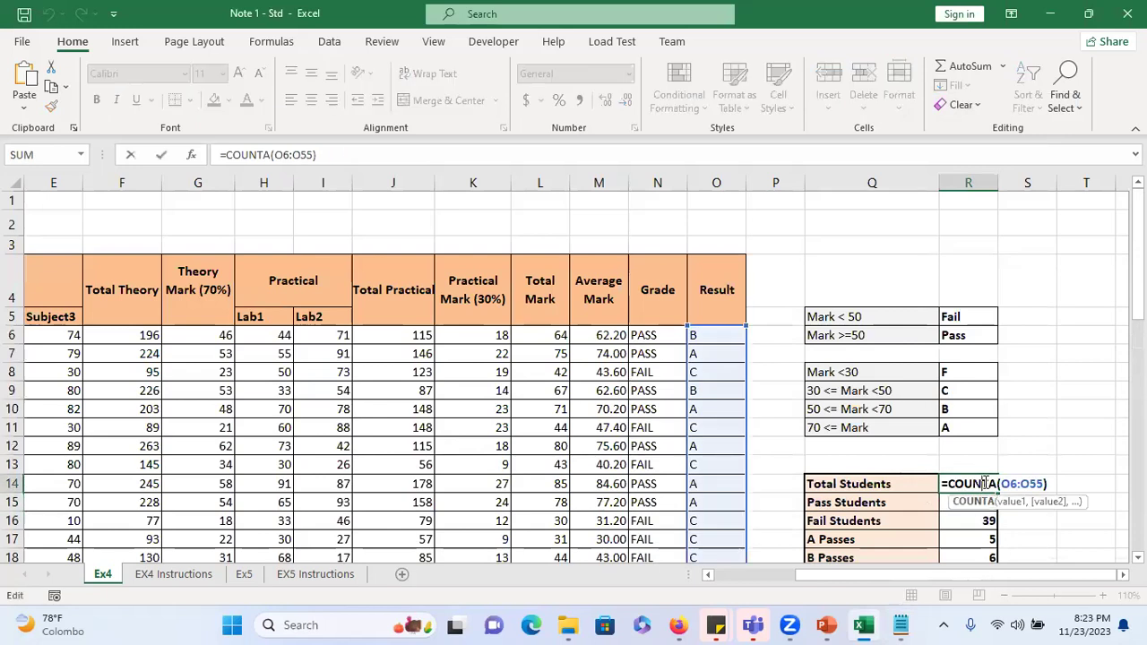
left_click(1030, 482)
left_click(993, 482)
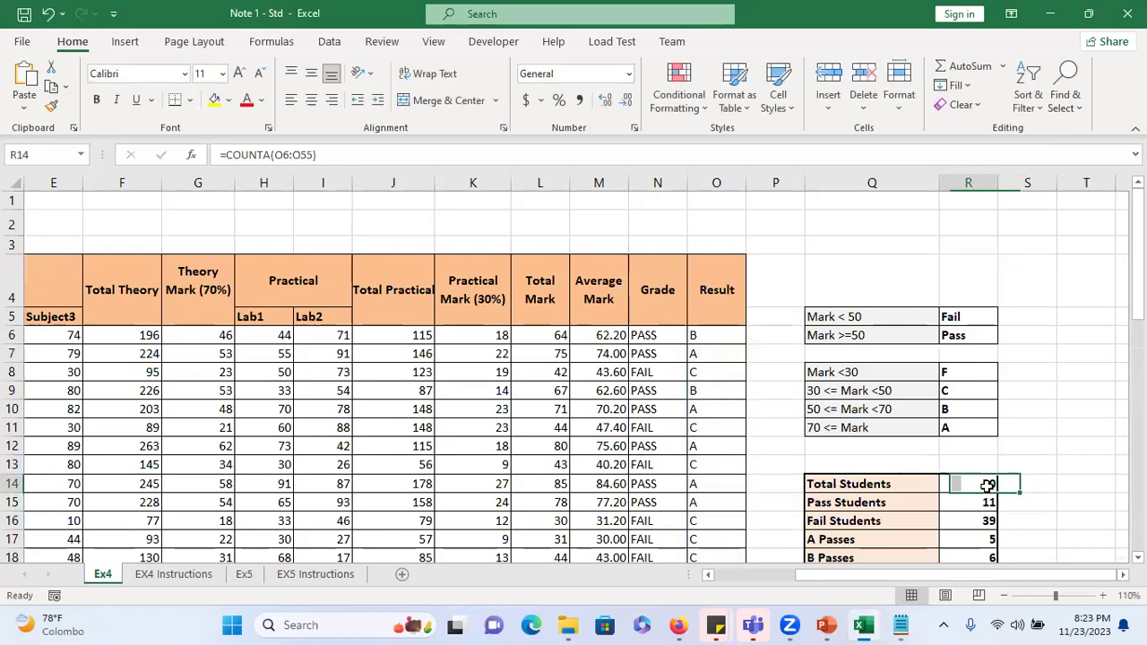
- Re-enter =COUNTA(O6:O55) in R14 beside Total Students, using the Result column as the range
double_click(996, 482)
left_click_drag(1047, 483, 1003, 483)
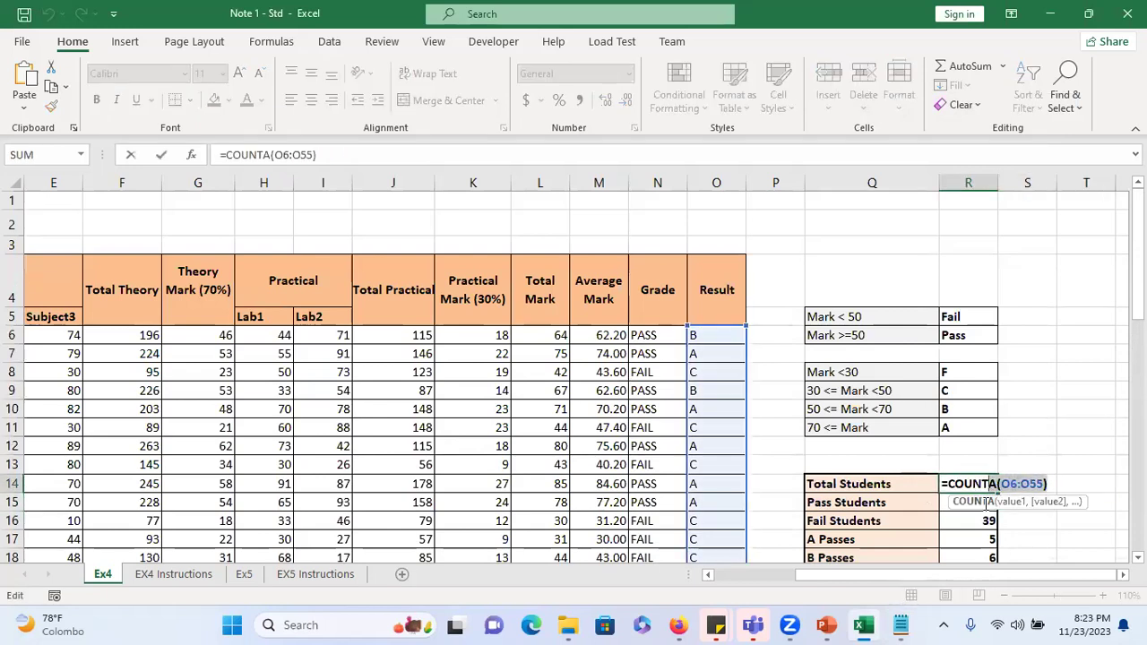
key("BackSpace")
key("BackSpace")
key("BackSpace")
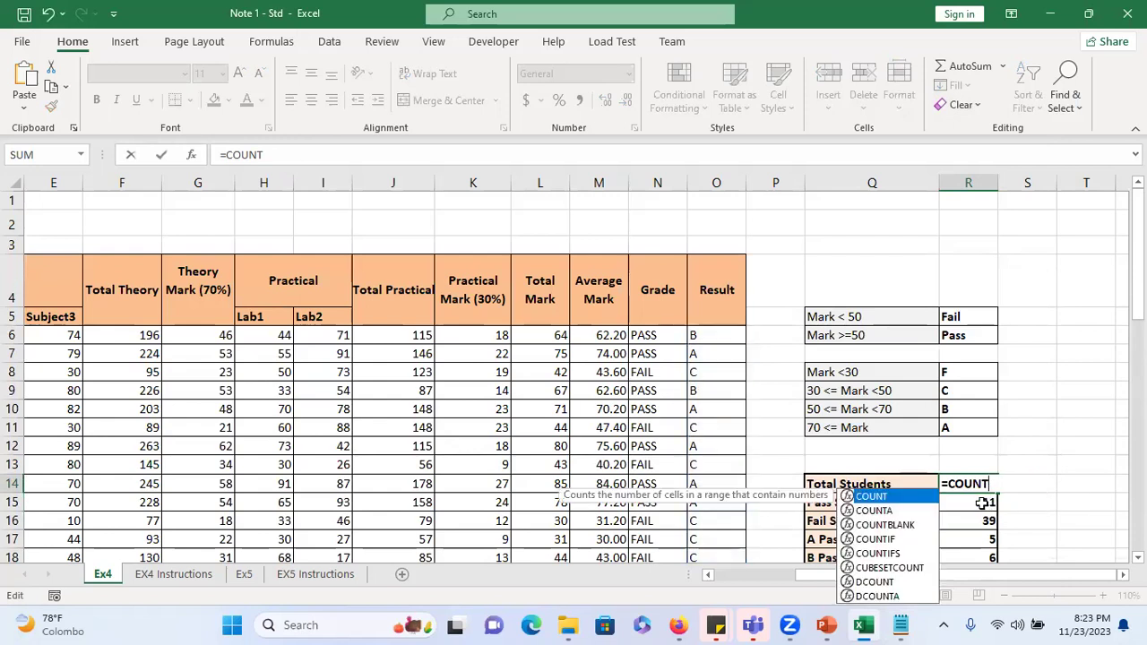
double_click(912, 510)
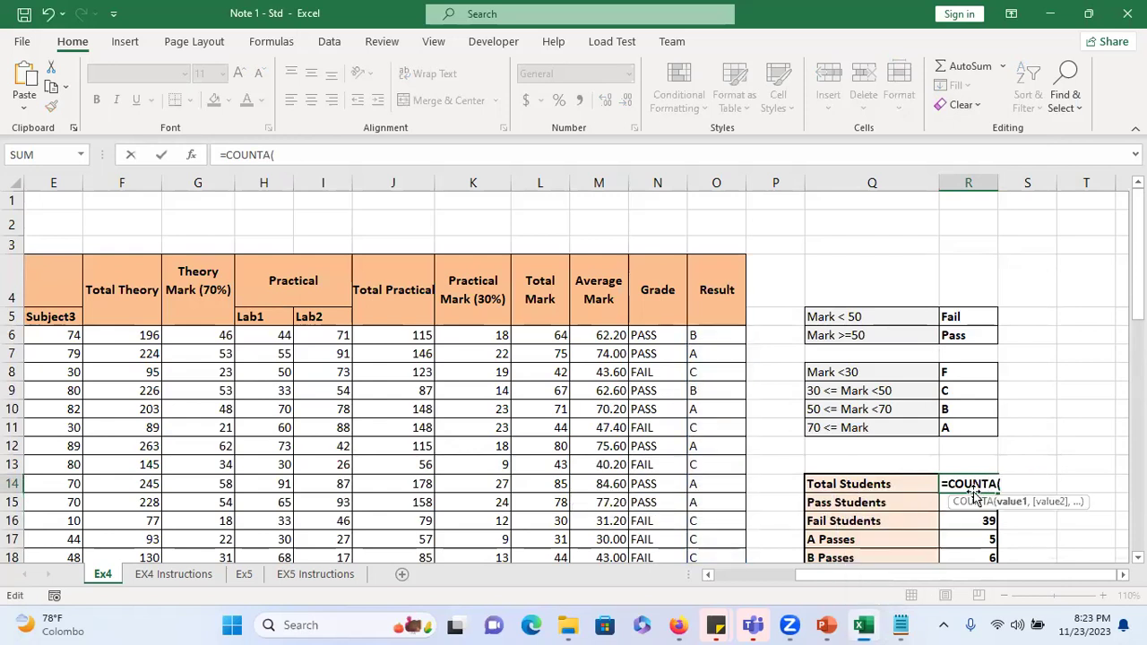
left_click(716, 332)
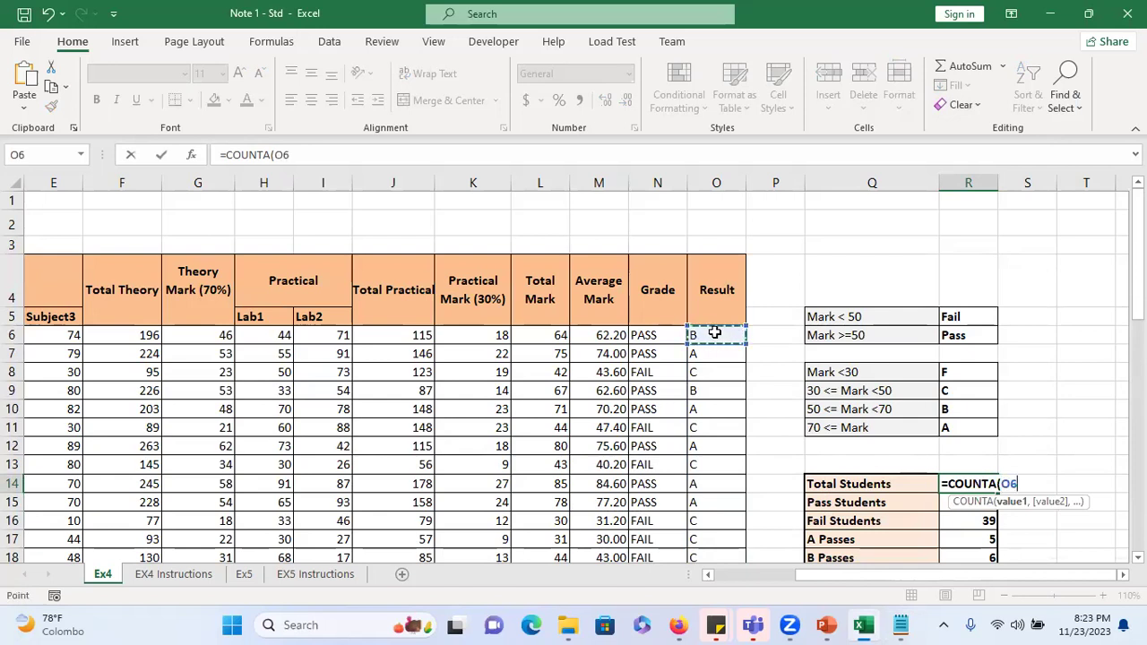
key("ctrl+shift+Down")
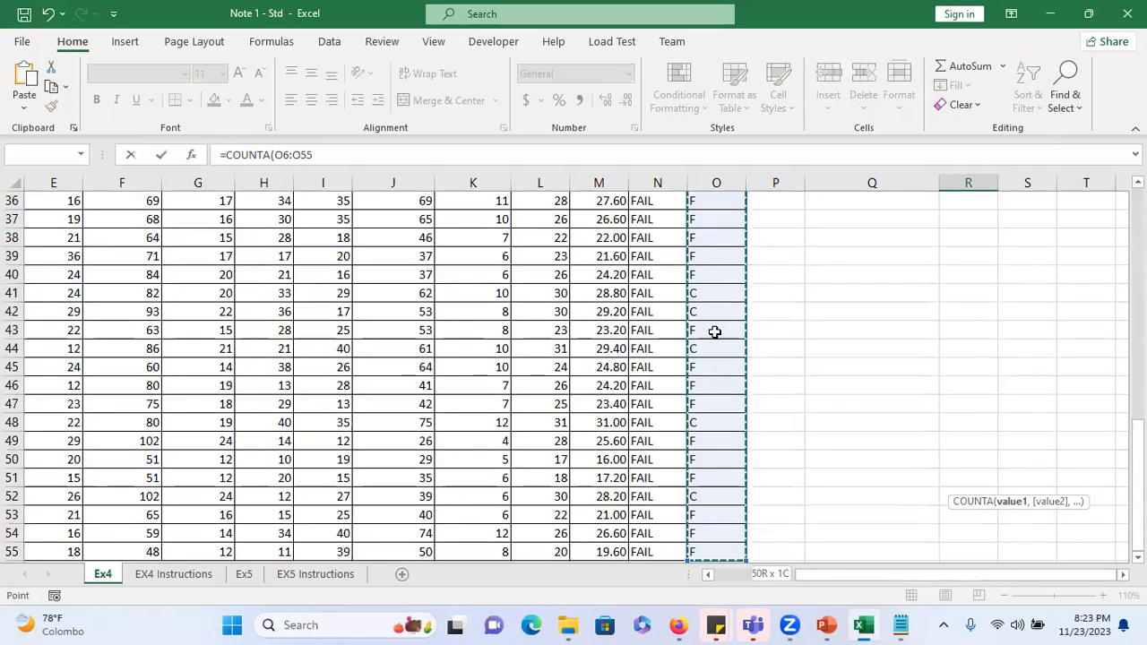
type(")")
scroll(744, 334, "up", 10)
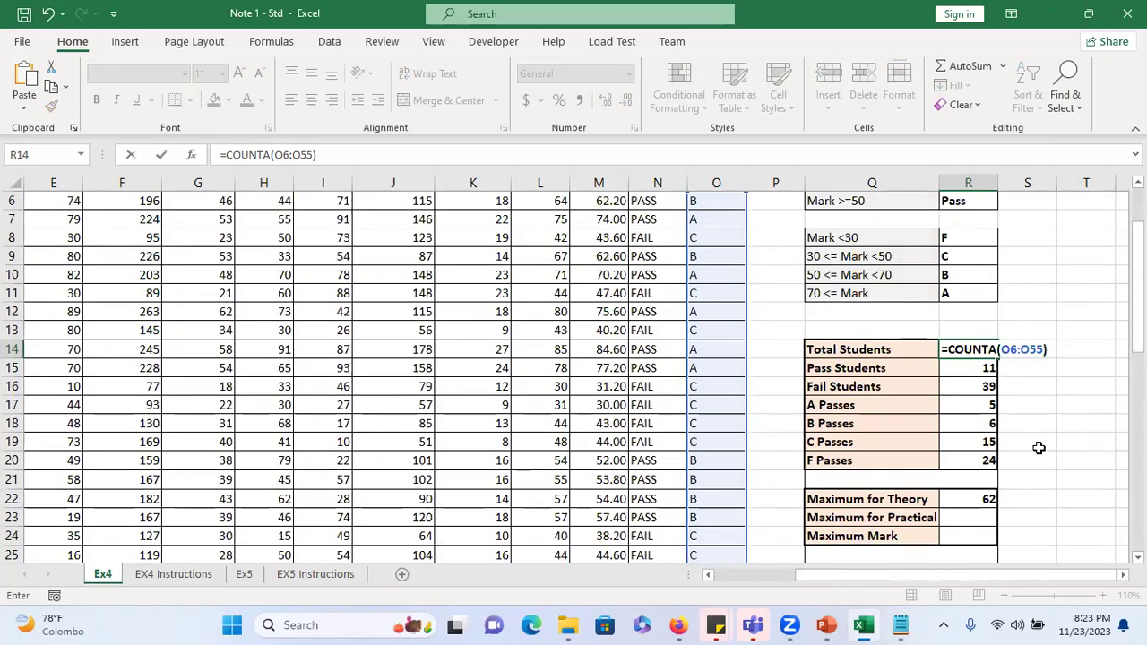
key("Return")
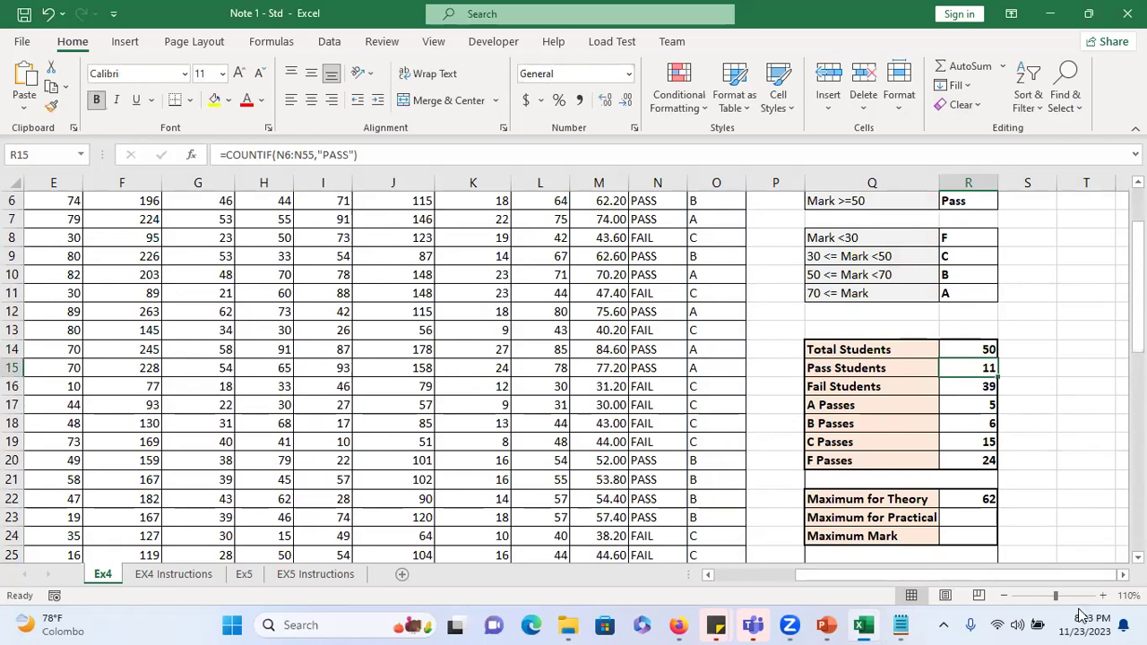
- Examine the COUNTA formula in R14 and its range at a larger magnification, leaving the formula unedited
left_click(1104, 596)
left_click(1104, 596)
left_click(1104, 596)
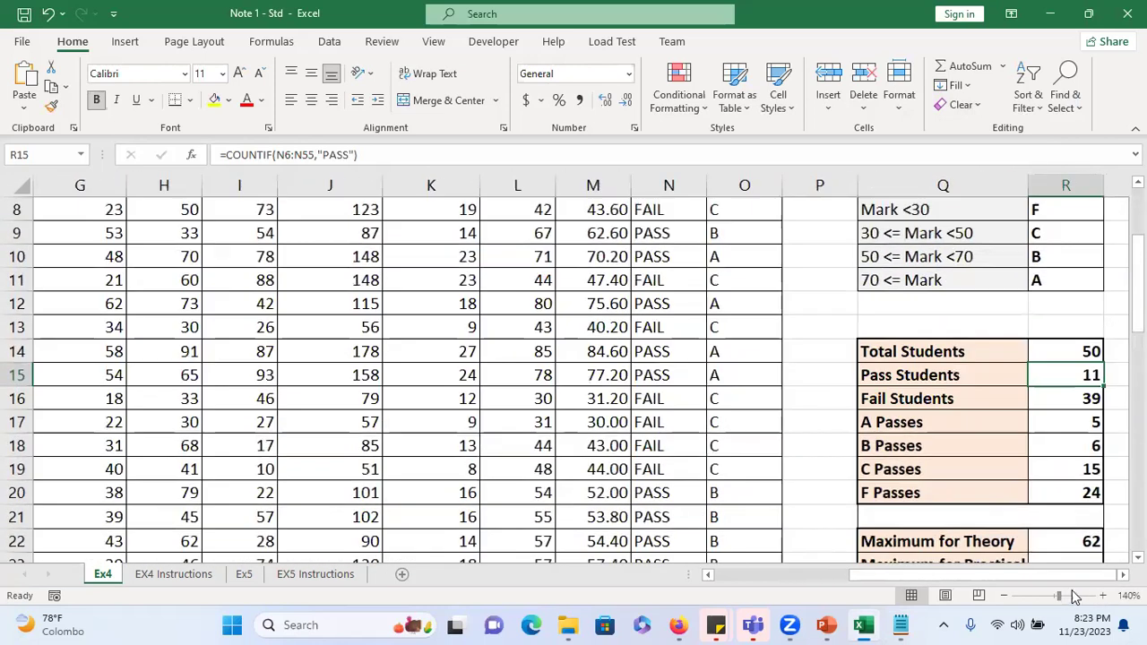
scroll(1090, 578, "right", 1)
scroll(1091, 578, "right", 1)
double_click(907, 351)
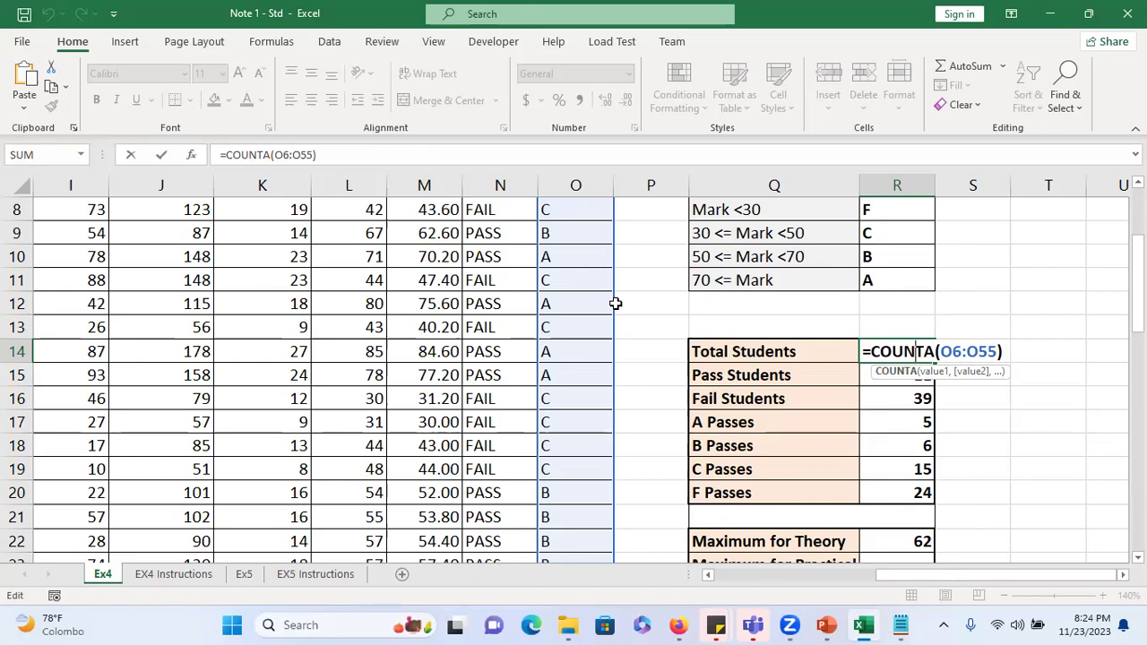
key("Return")
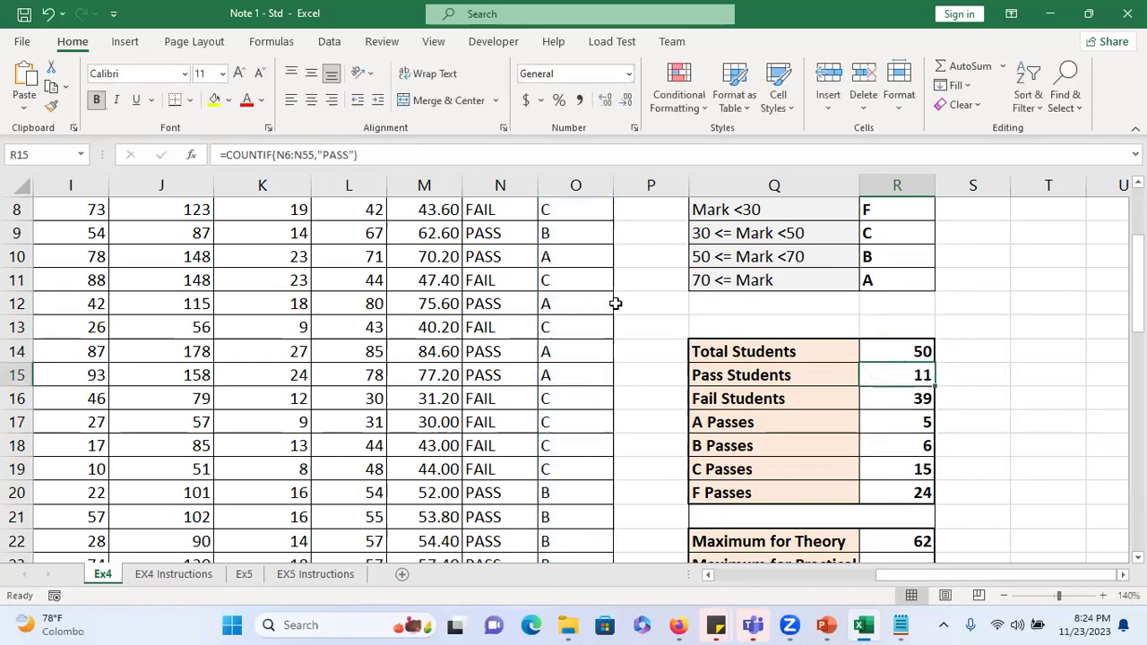
- Select all the PASS and FAIL entries in the Grade column, N6:N55
scroll(445, 324, "up", 3)
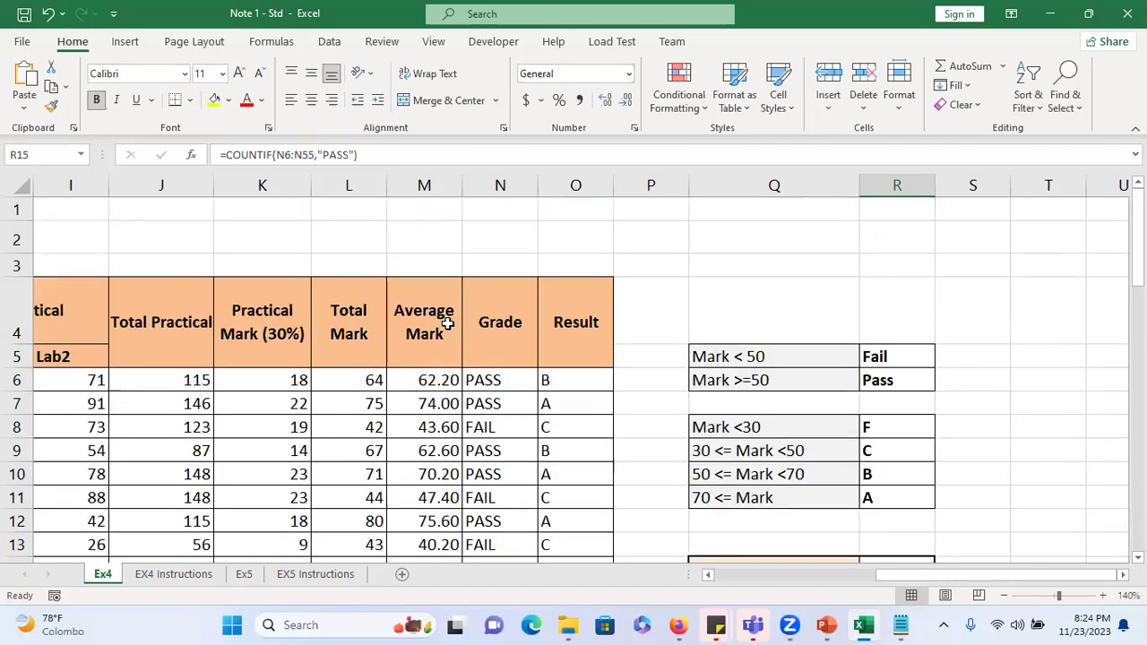
left_click_drag(905, 575, 849, 580)
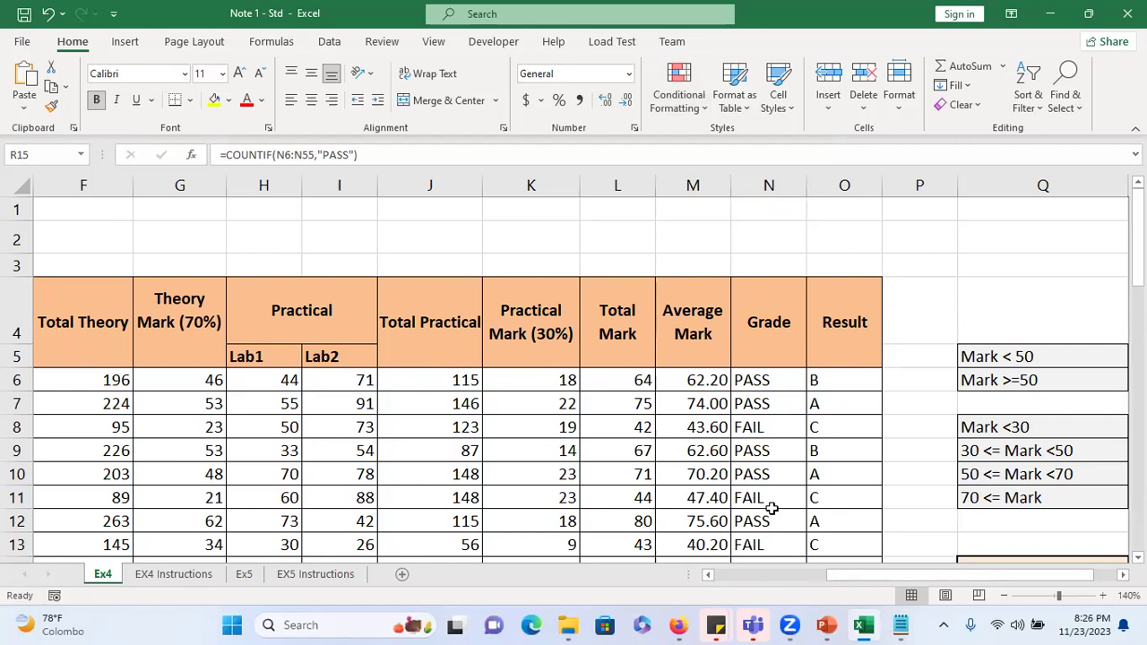
left_click(768, 376)
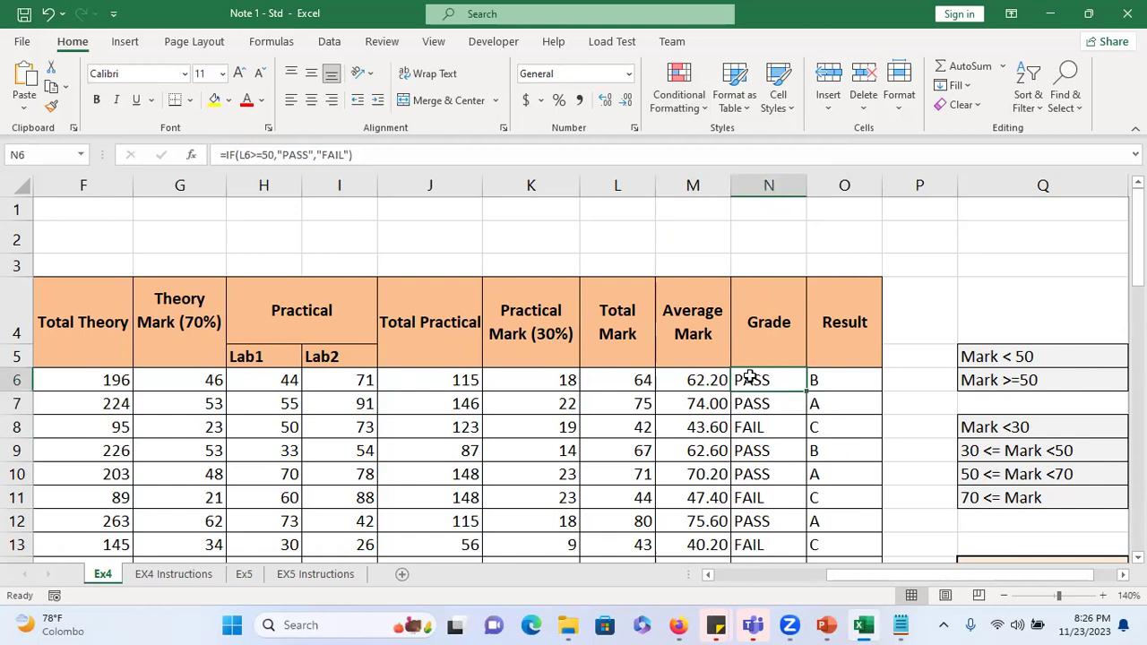
key("ctrl+shift+Down")
scroll(699, 385, "up", 7)
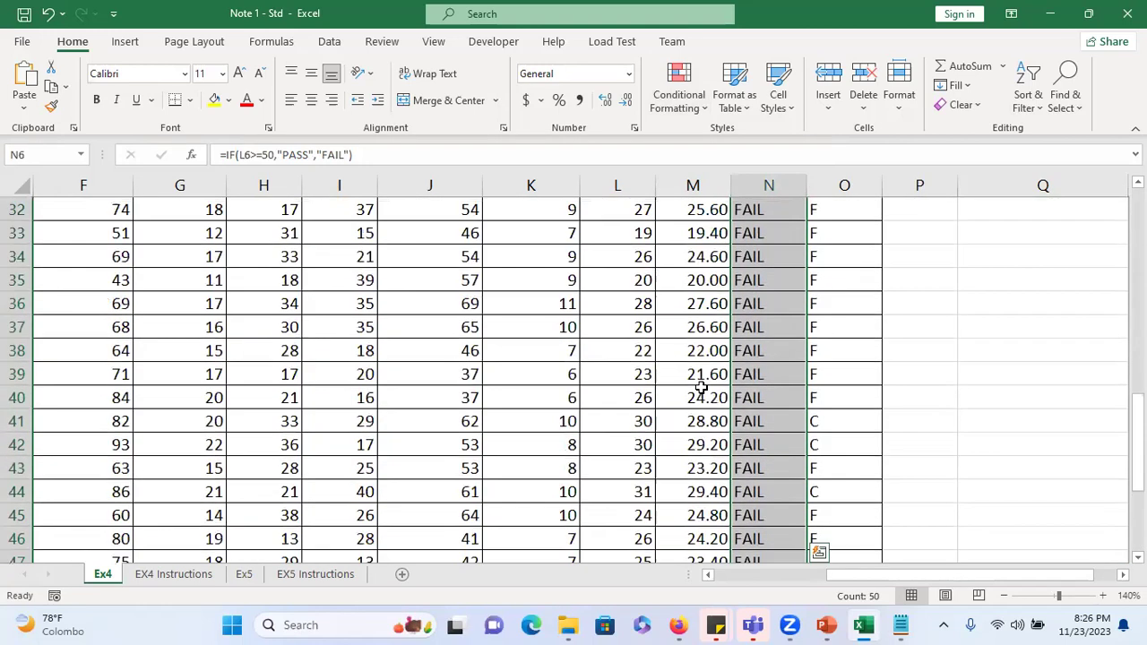
scroll(700, 385, "up", 7)
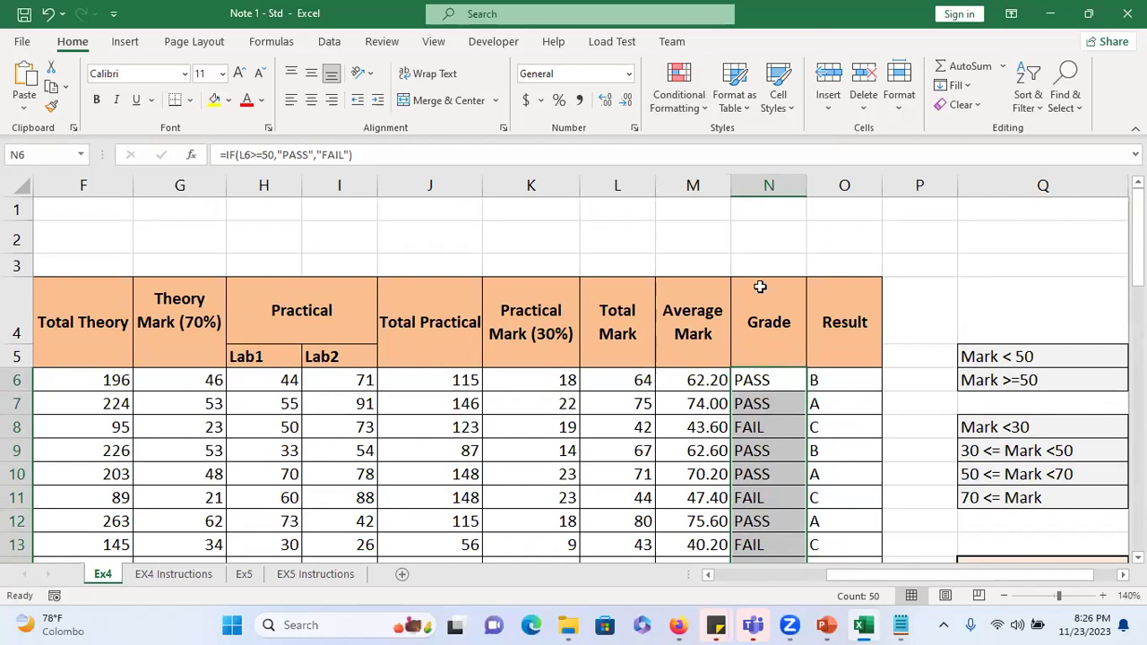
- Examine the Highlight Cells and Top/Bottom rule types of conditional formatting without applying any
left_click(689, 117)
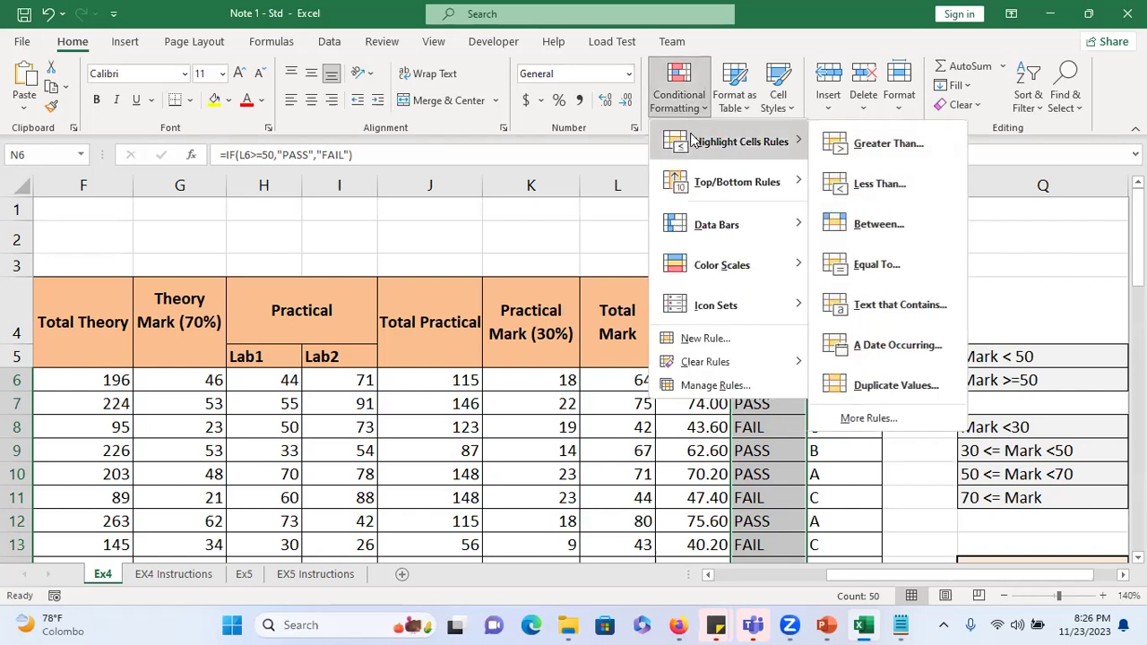
mouse_move(708, 182)
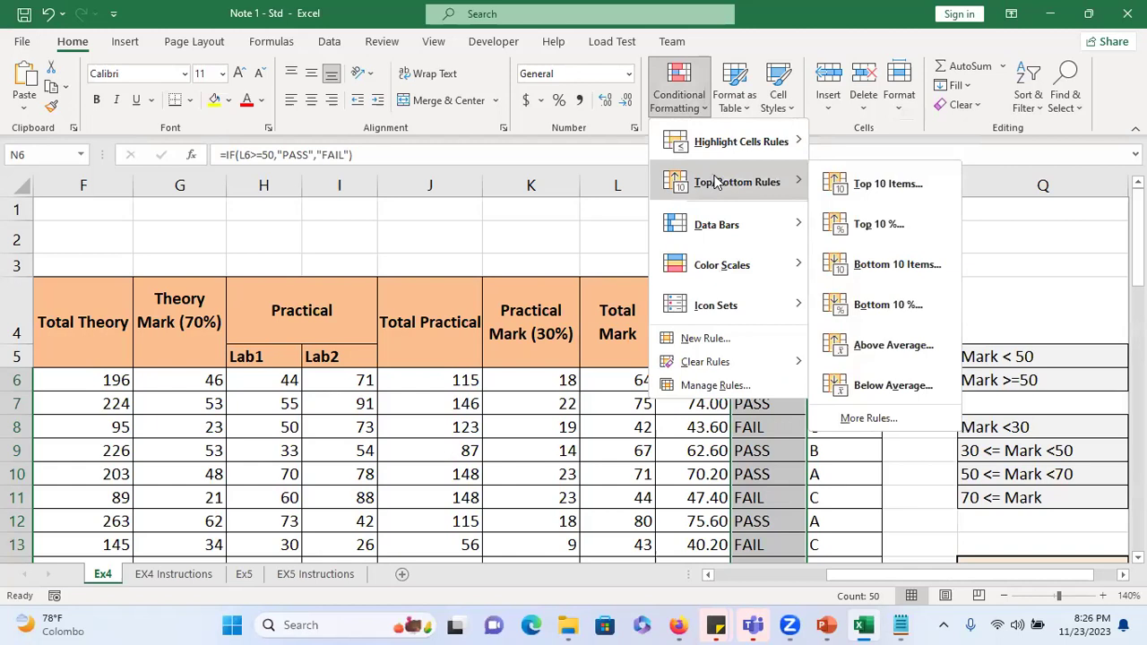
mouse_move(726, 141)
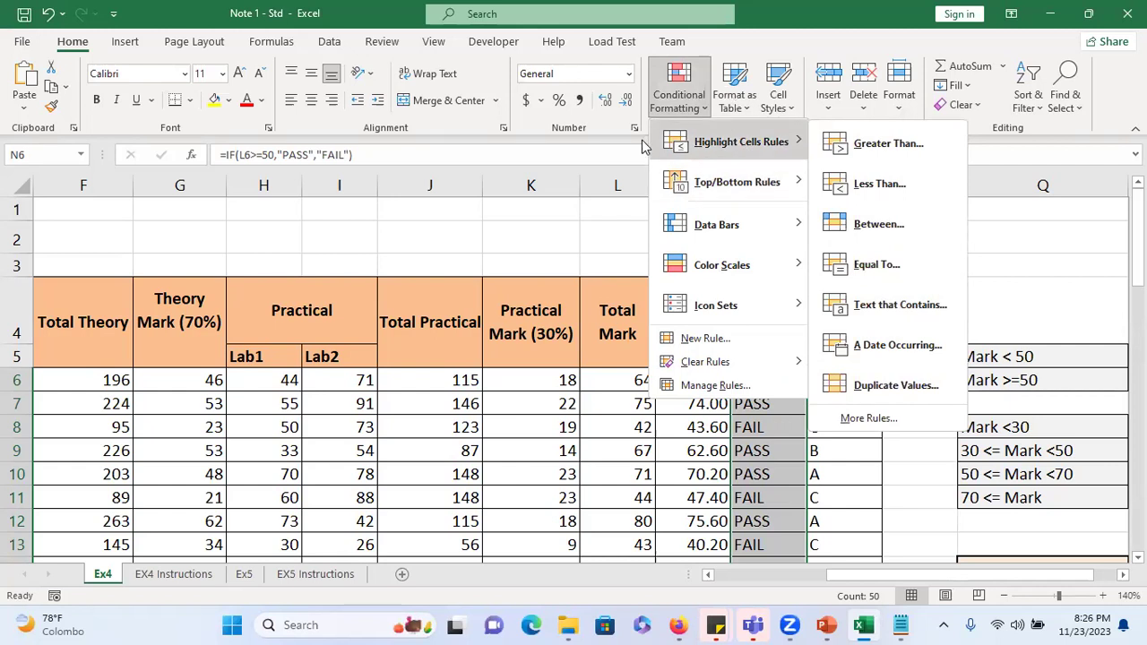
left_click(1078, 186)
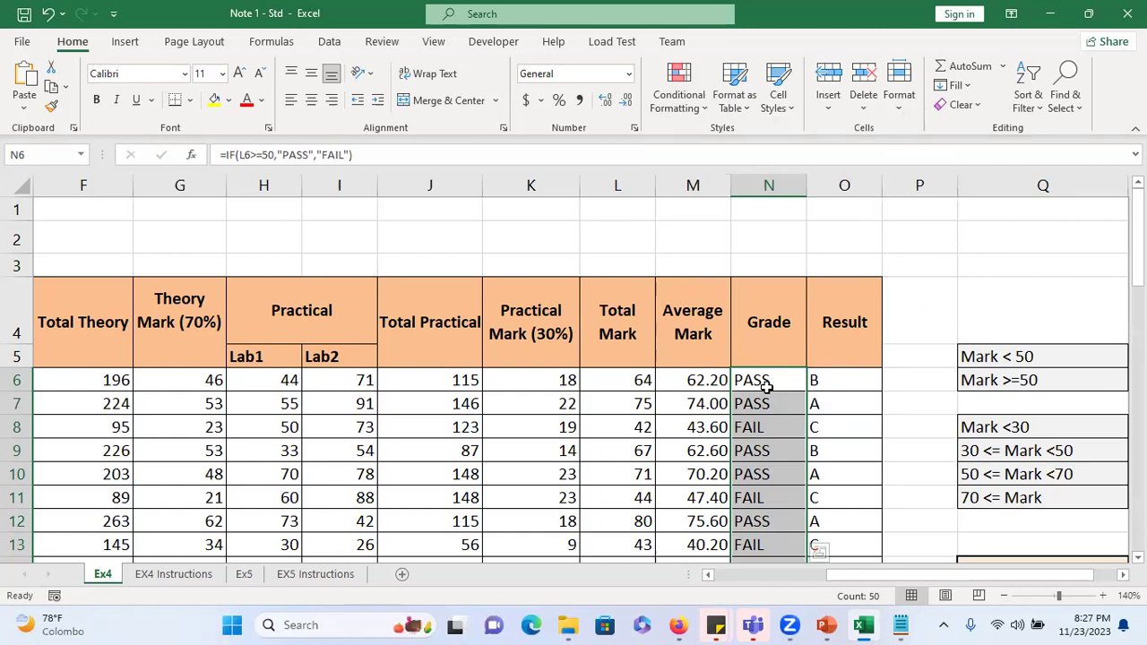
- Set up a Text That Contains highlight rule on the selected Grade cells for PASS, with Green Fill with Dark Green Text
left_click(687, 120)
mouse_move(683, 155)
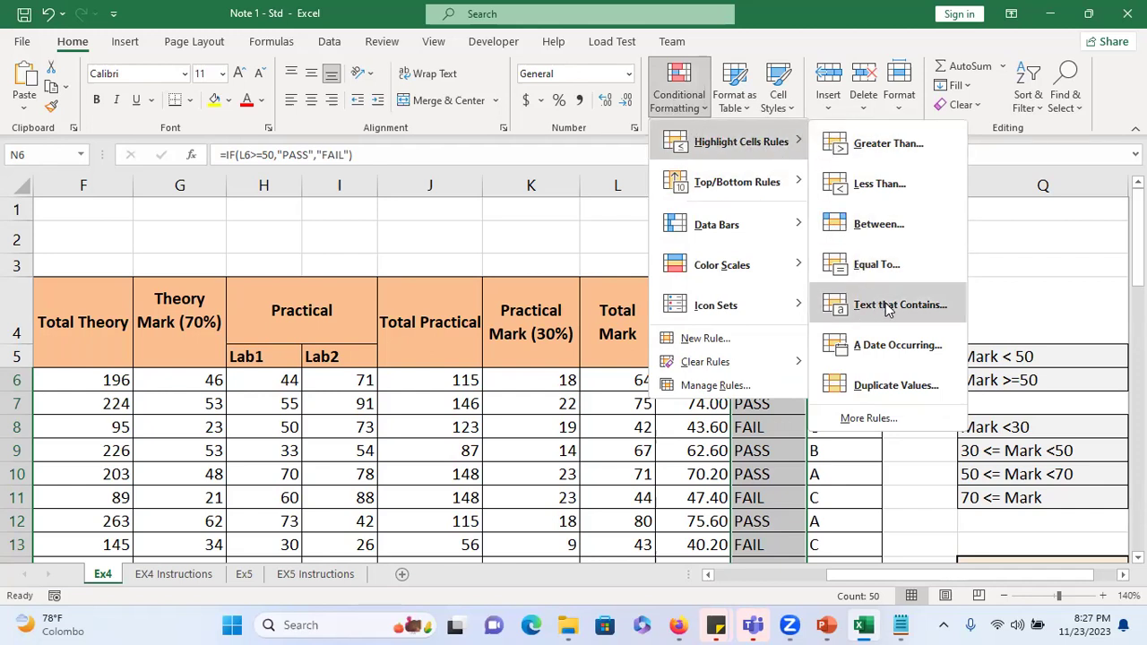
left_click(886, 303)
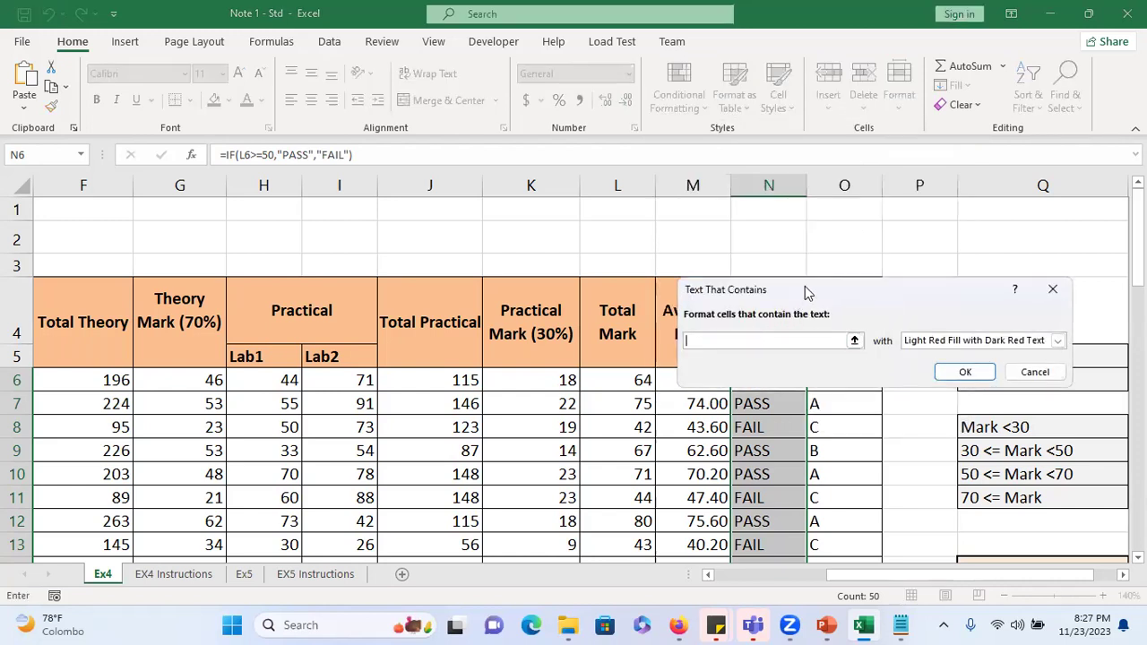
left_click_drag(805, 285, 809, 118)
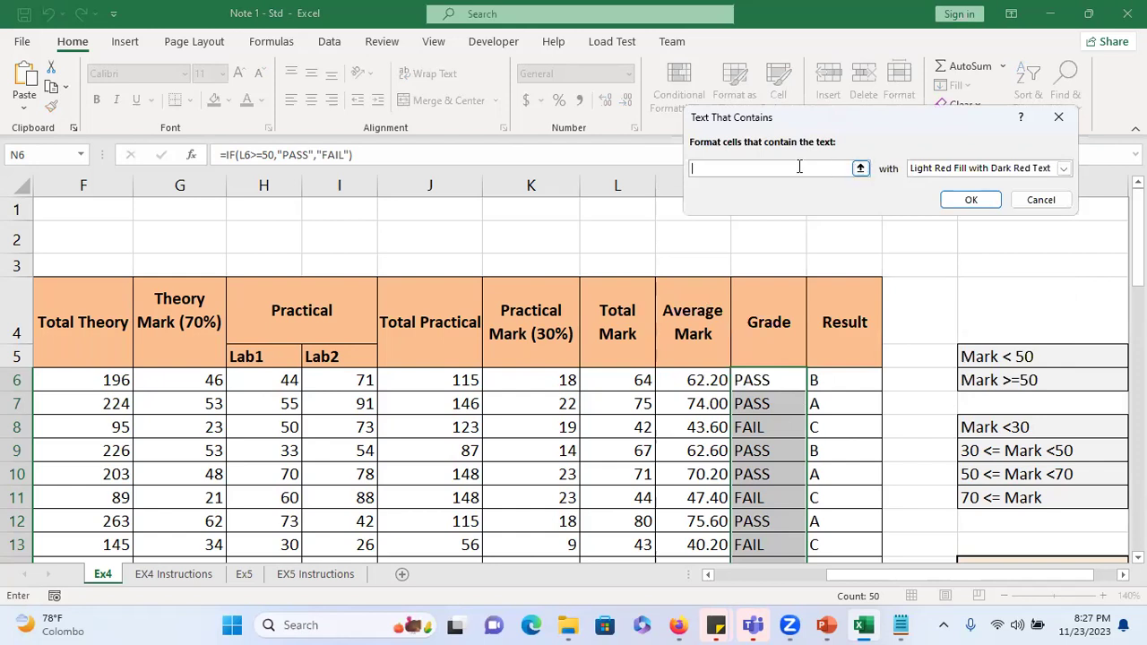
type("SS")
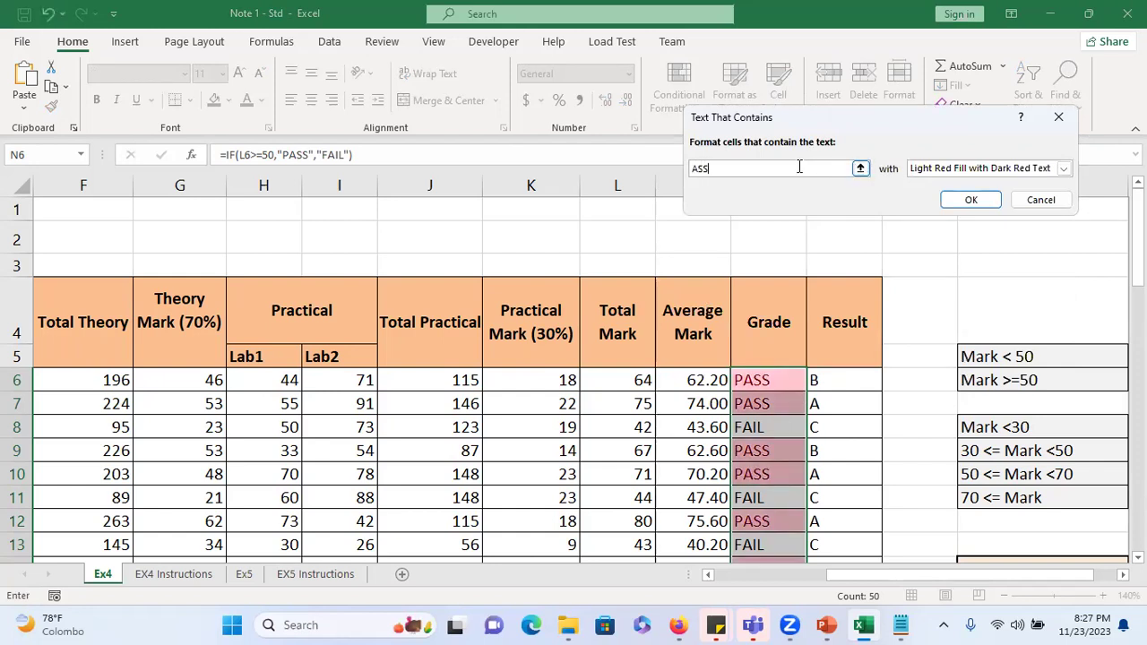
key("BackSpace")
key("BackSpace")
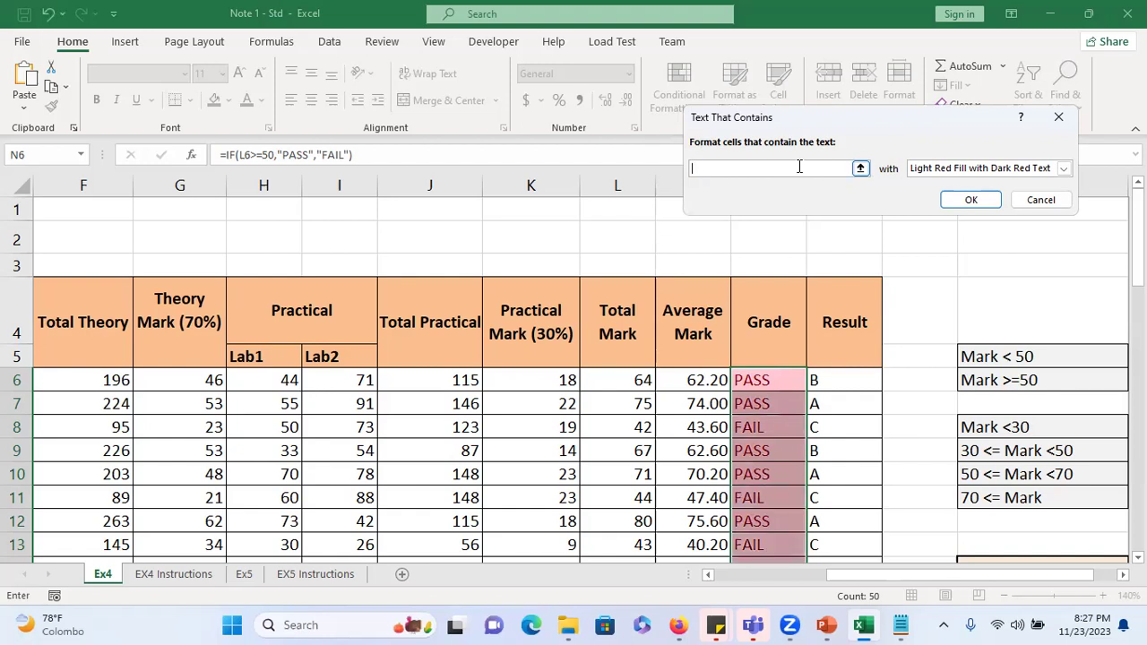
type("d")
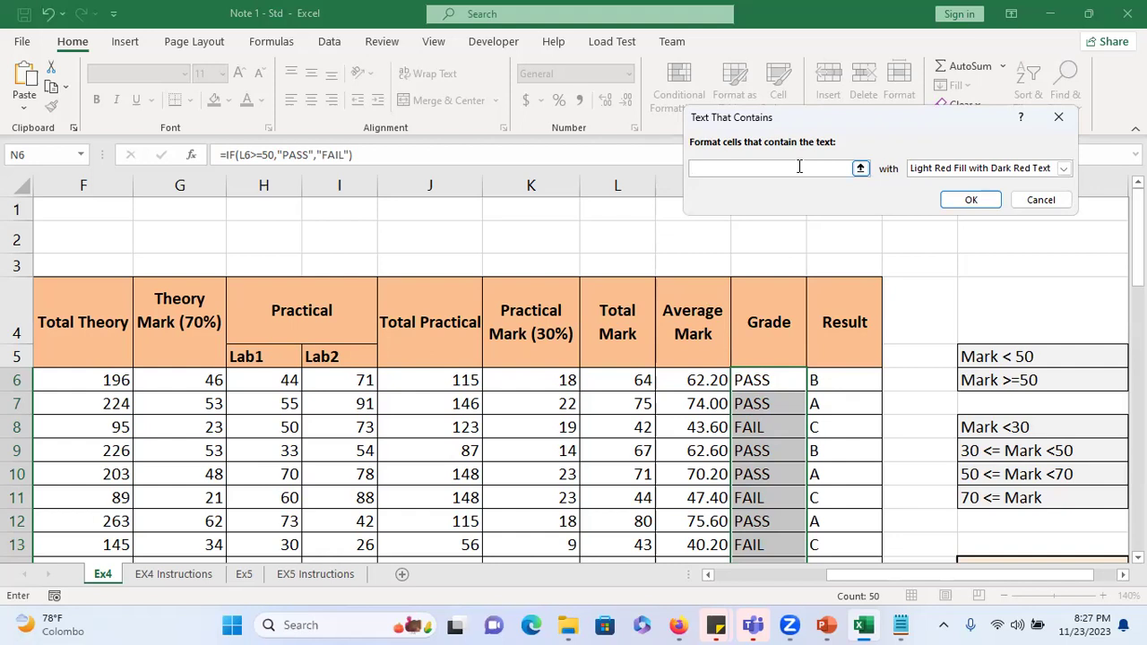
type("PASS")
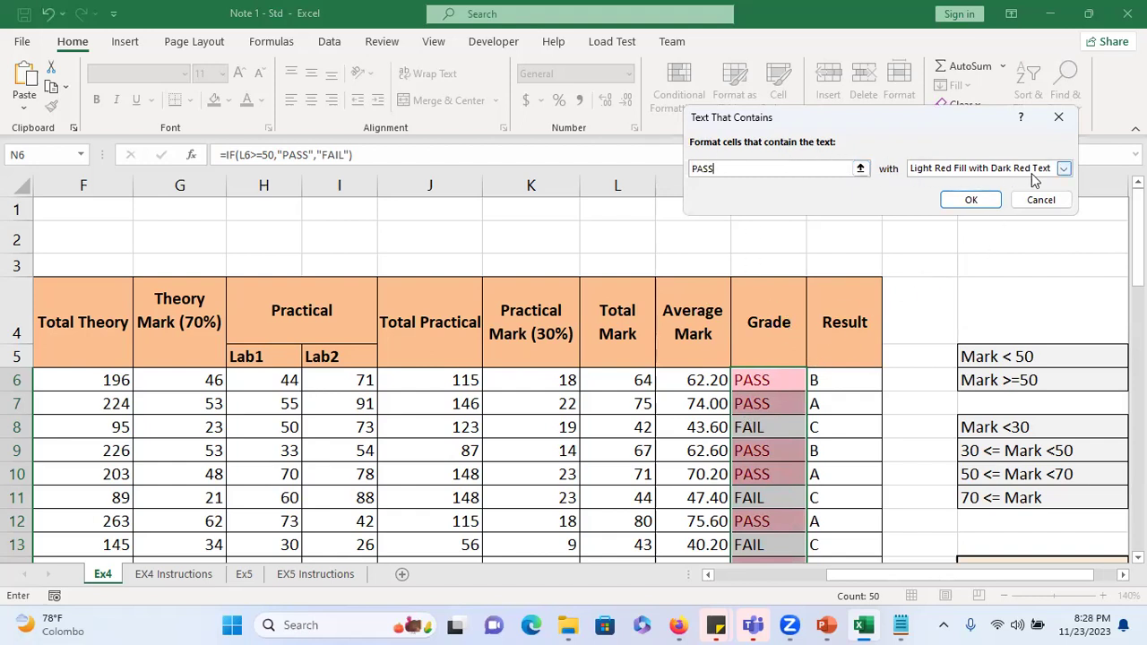
left_click(1064, 170)
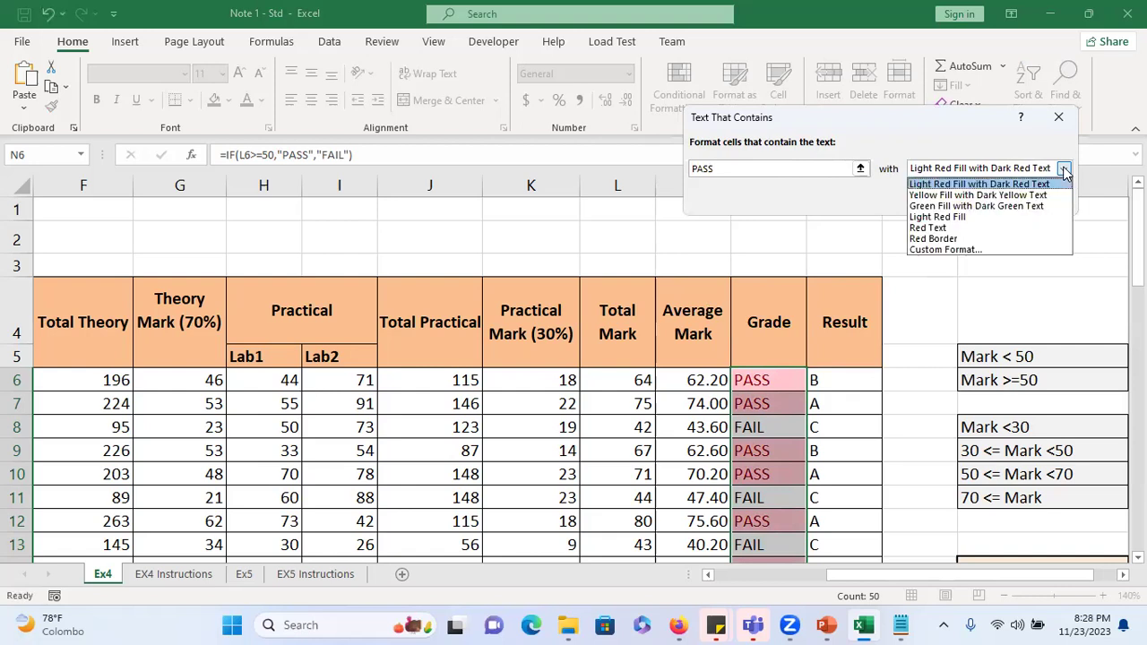
left_click(1016, 206)
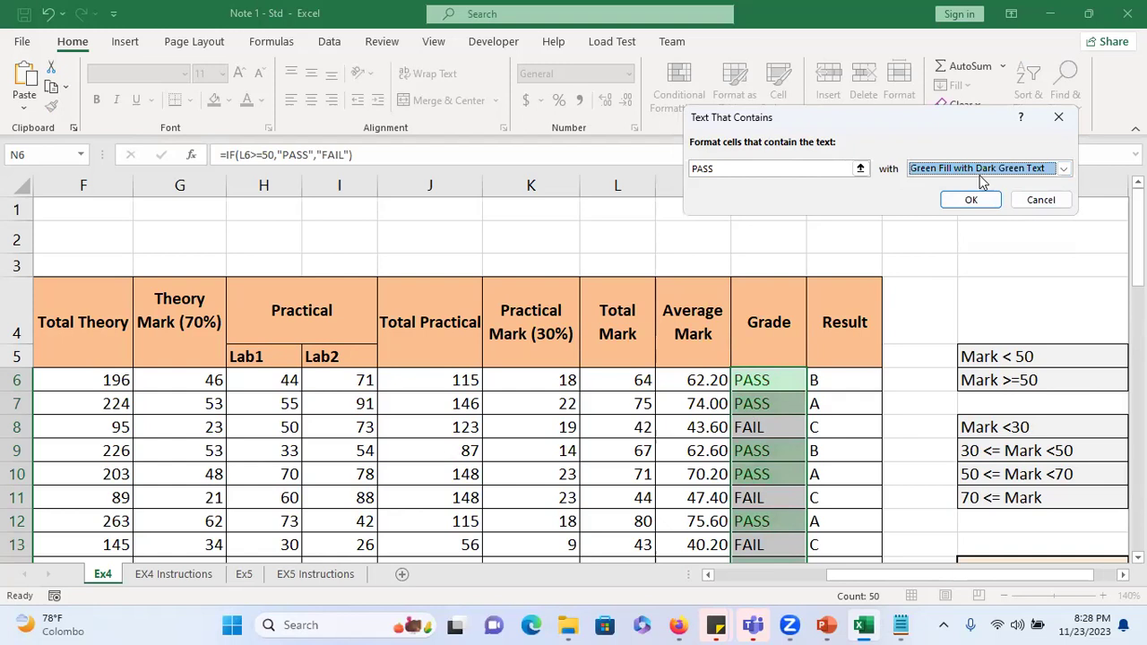
- Switch the PASS rule to a custom format with a solid green fill and white font, and apply it
left_click(1063, 170)
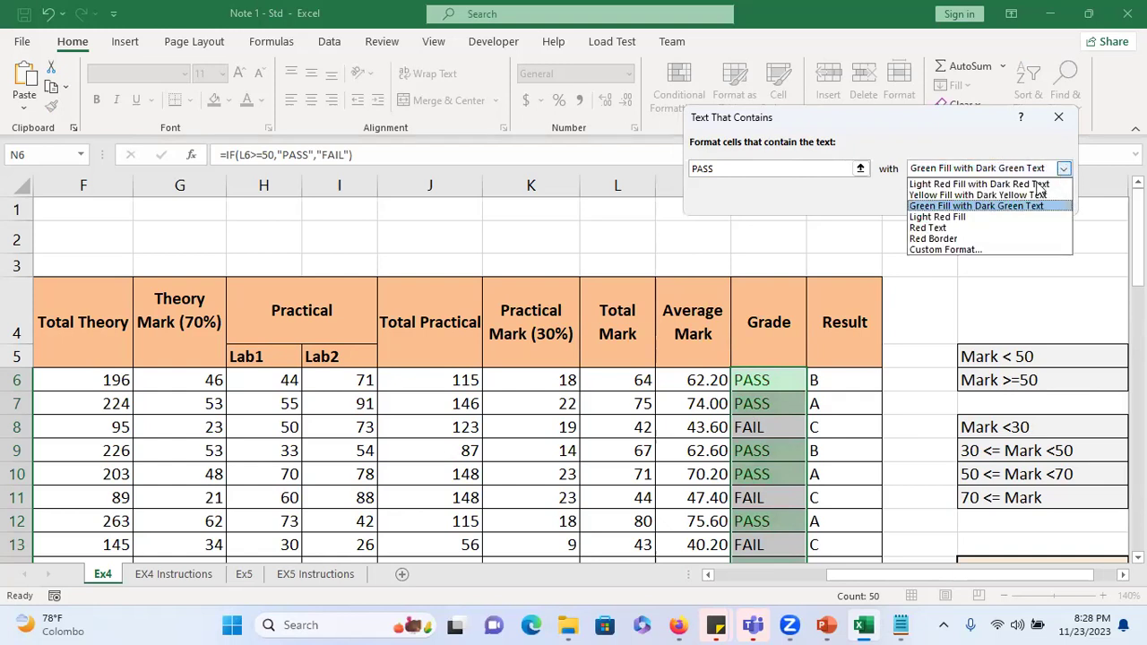
left_click(1010, 250)
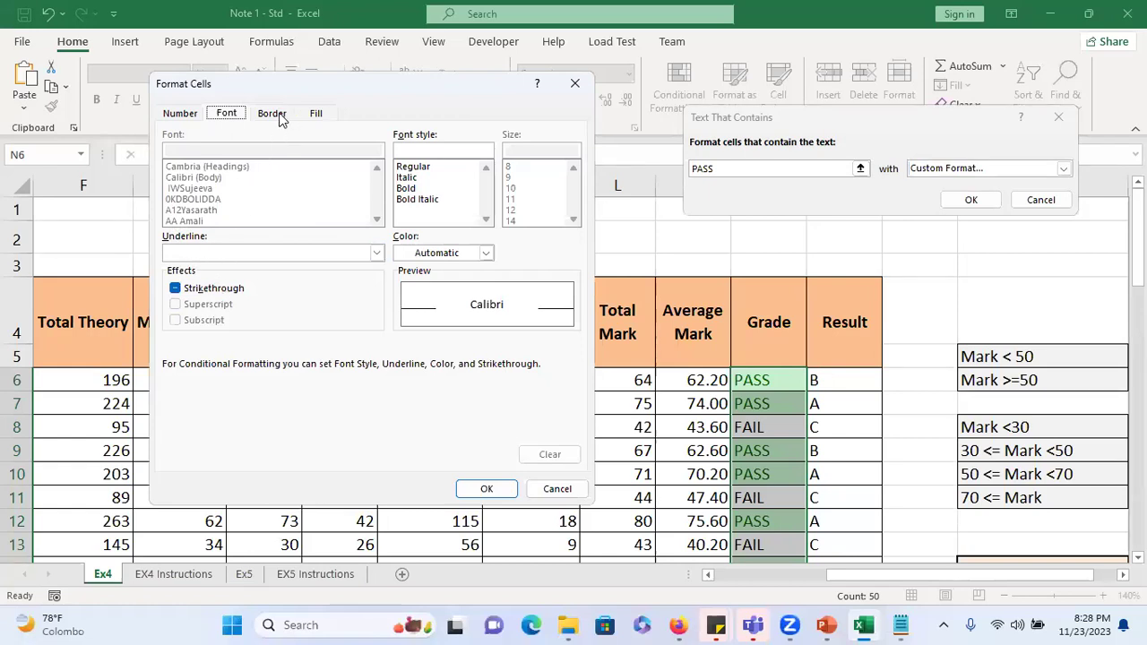
left_click(315, 116)
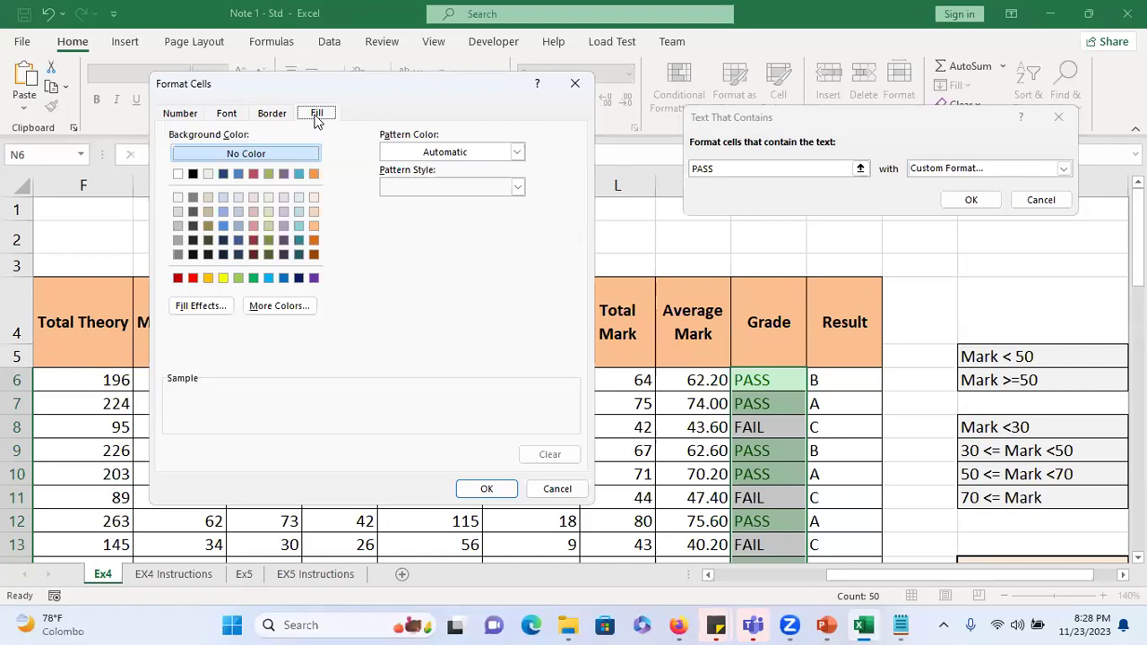
left_click(252, 280)
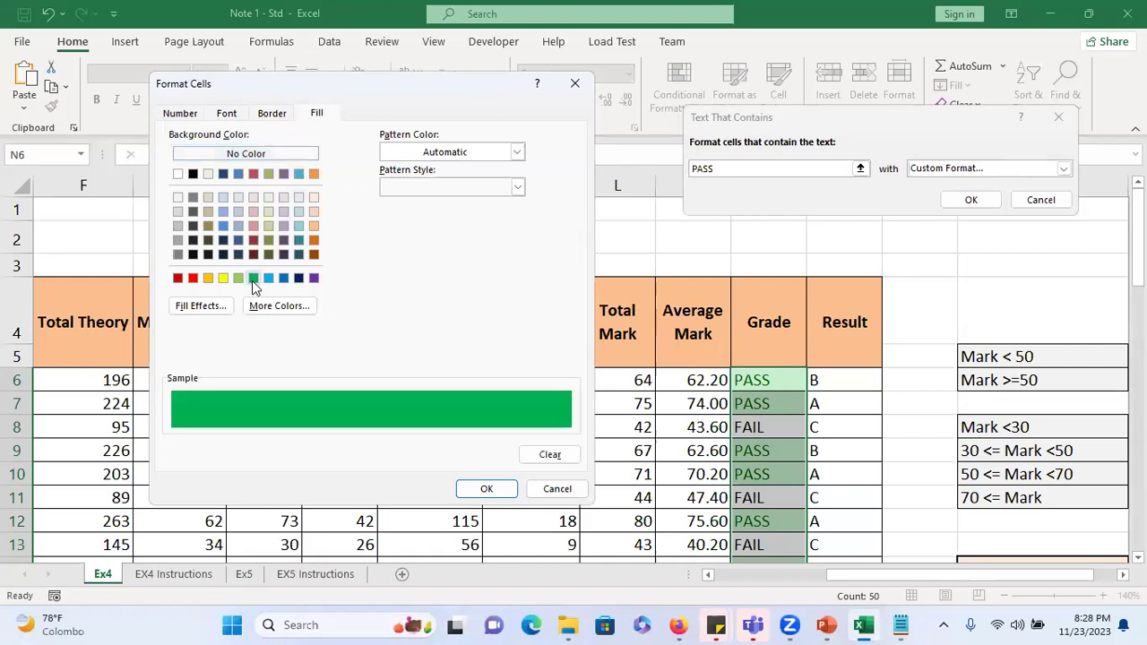
left_click(226, 113)
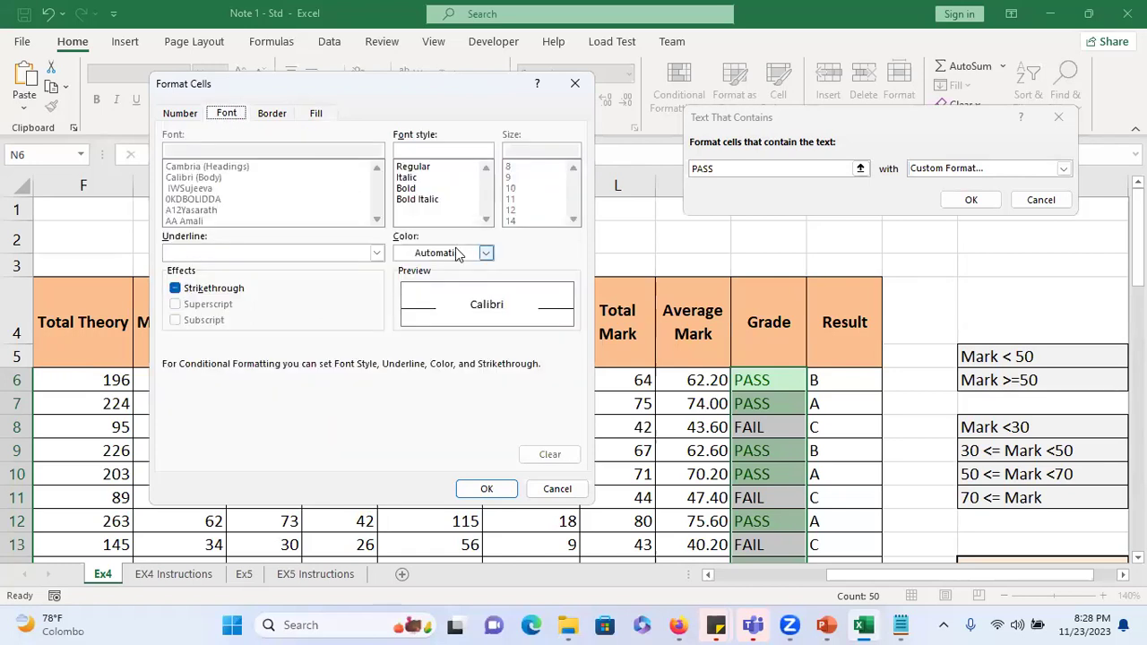
left_click(484, 252)
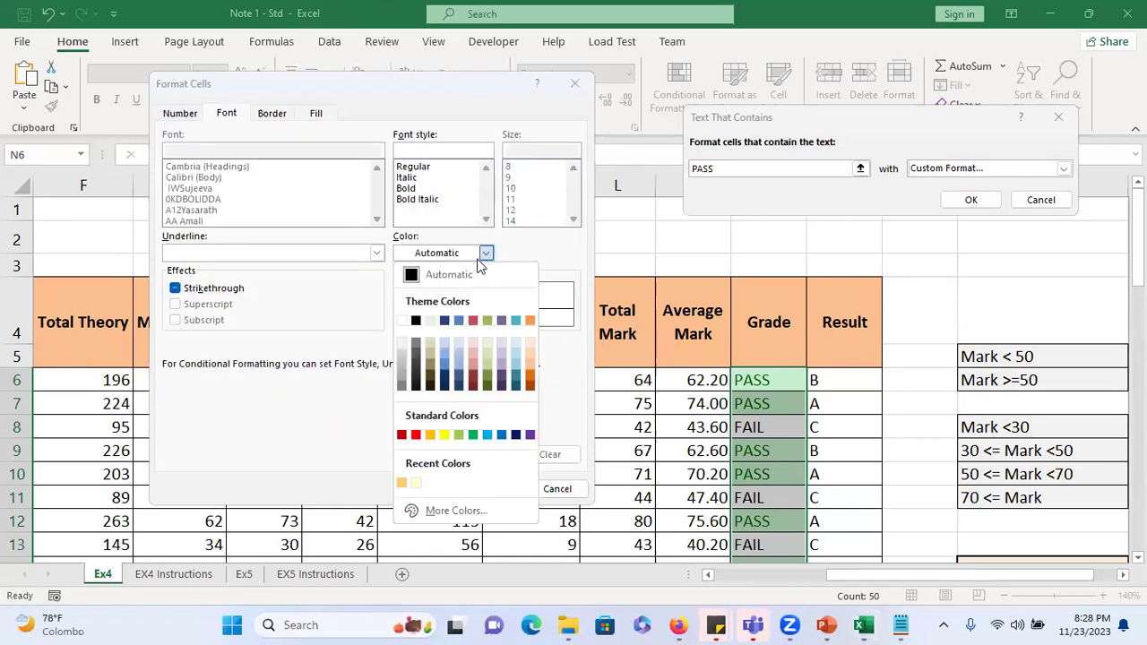
left_click(405, 320)
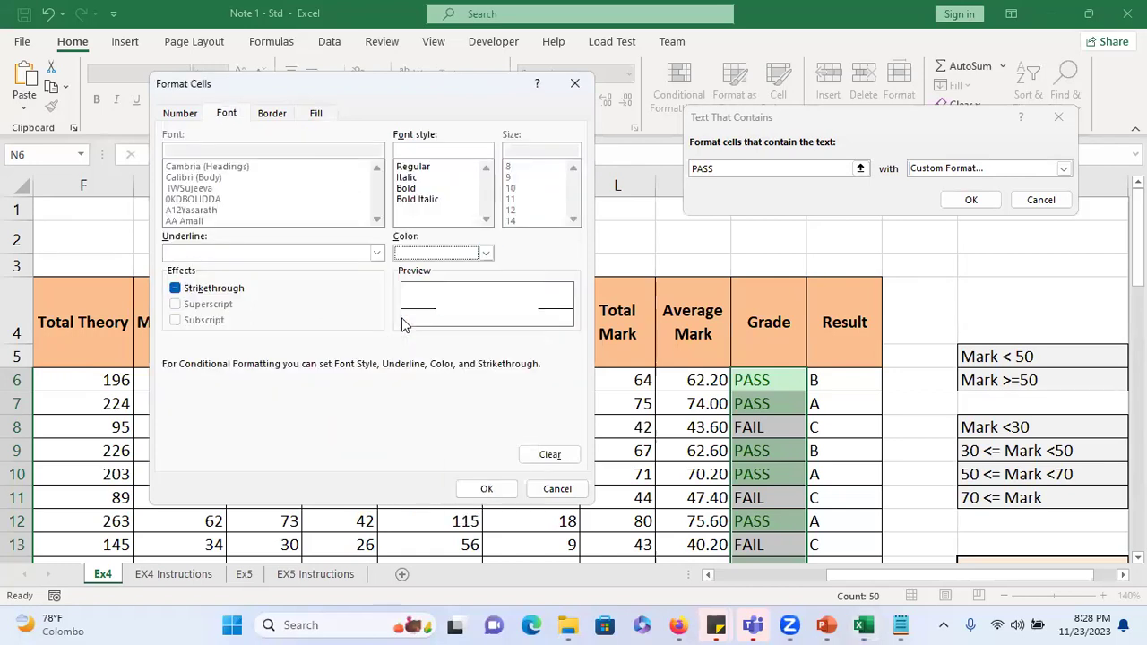
left_click(487, 490)
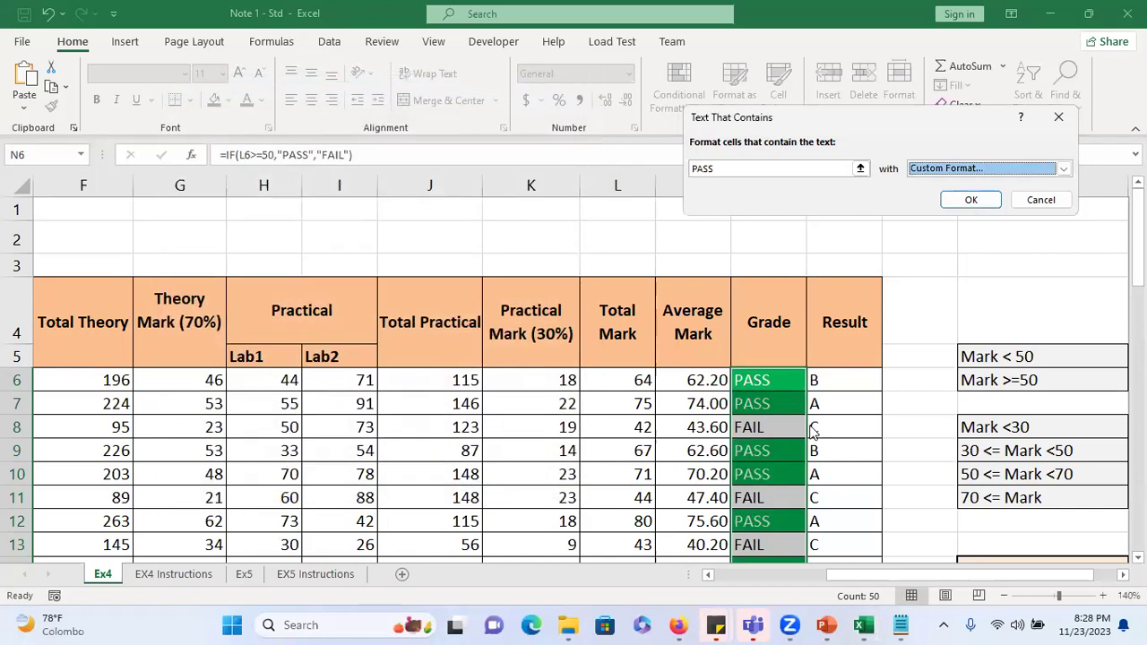
left_click(970, 199)
- Check the highlighting of PASS entries down the Grade column
left_click(668, 405)
scroll(672, 359, "down", 3)
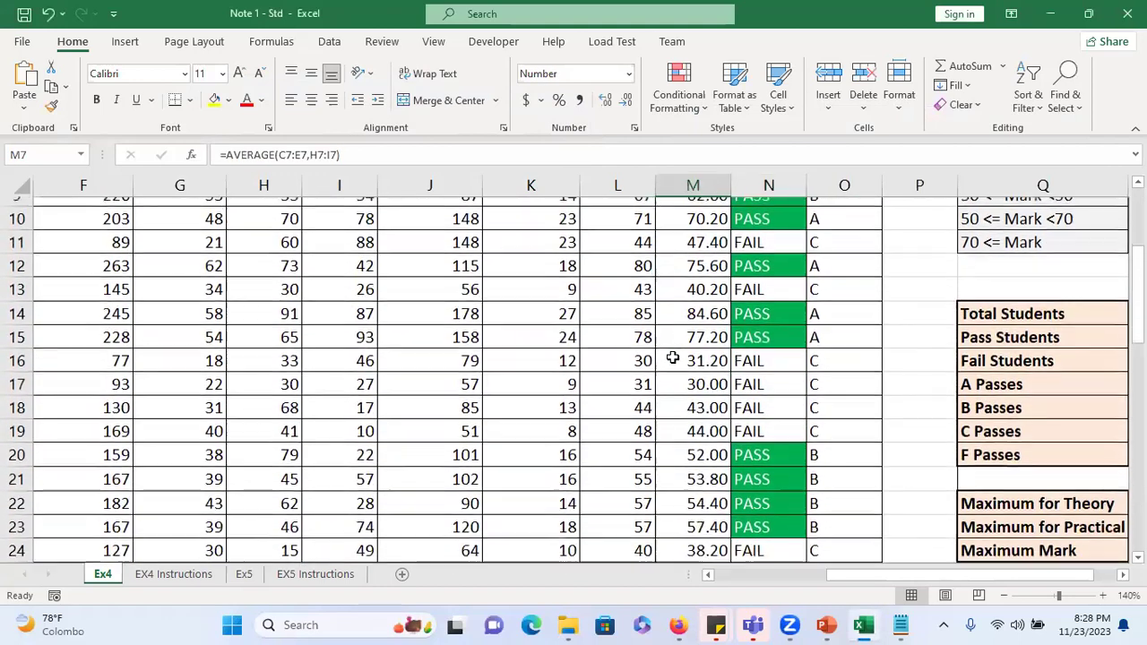
scroll(672, 358, "down", 3)
scroll(669, 354, "up", 4)
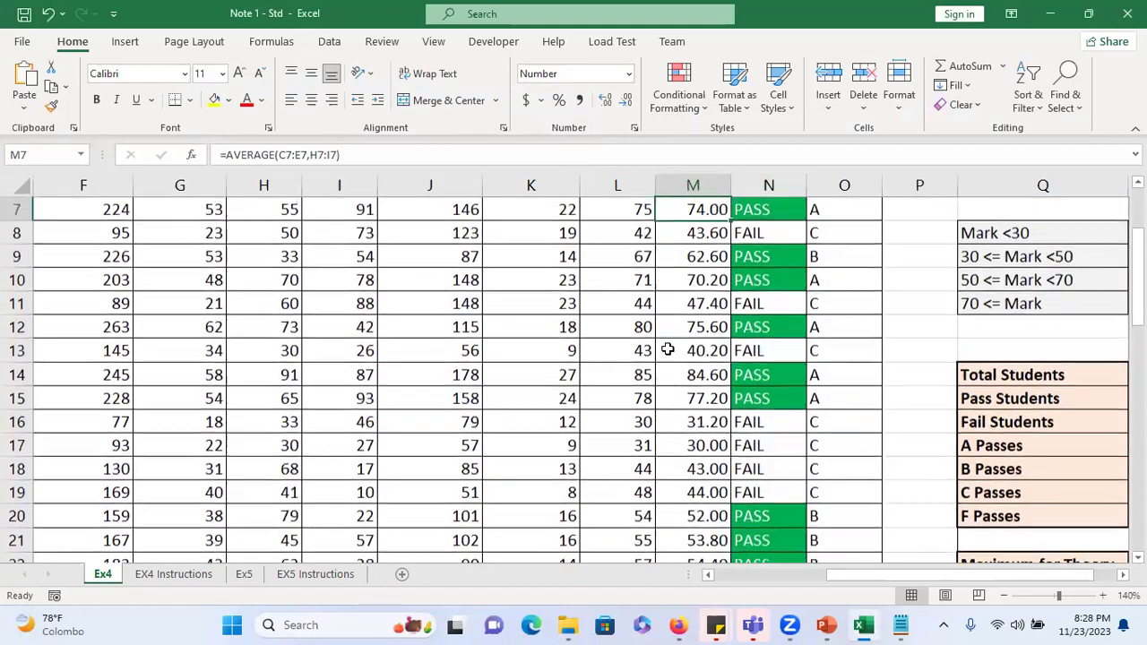
scroll(667, 350, "up", 1)
scroll(667, 348, "down", 1)
scroll(668, 341, "up", 1)
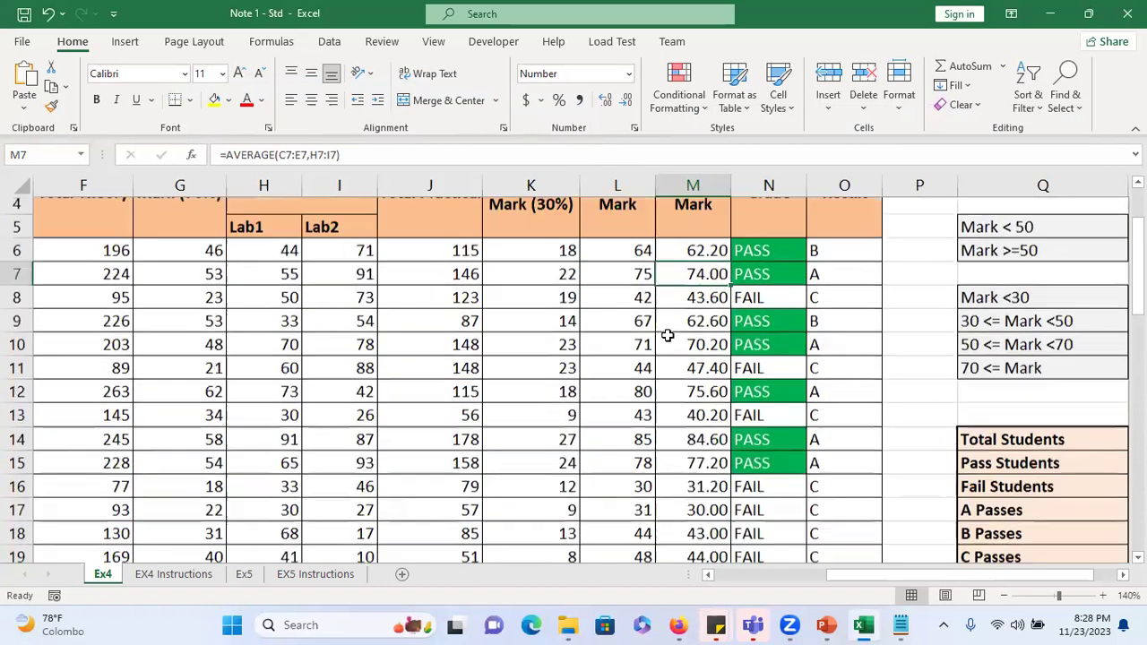
scroll(668, 335, "up", 1)
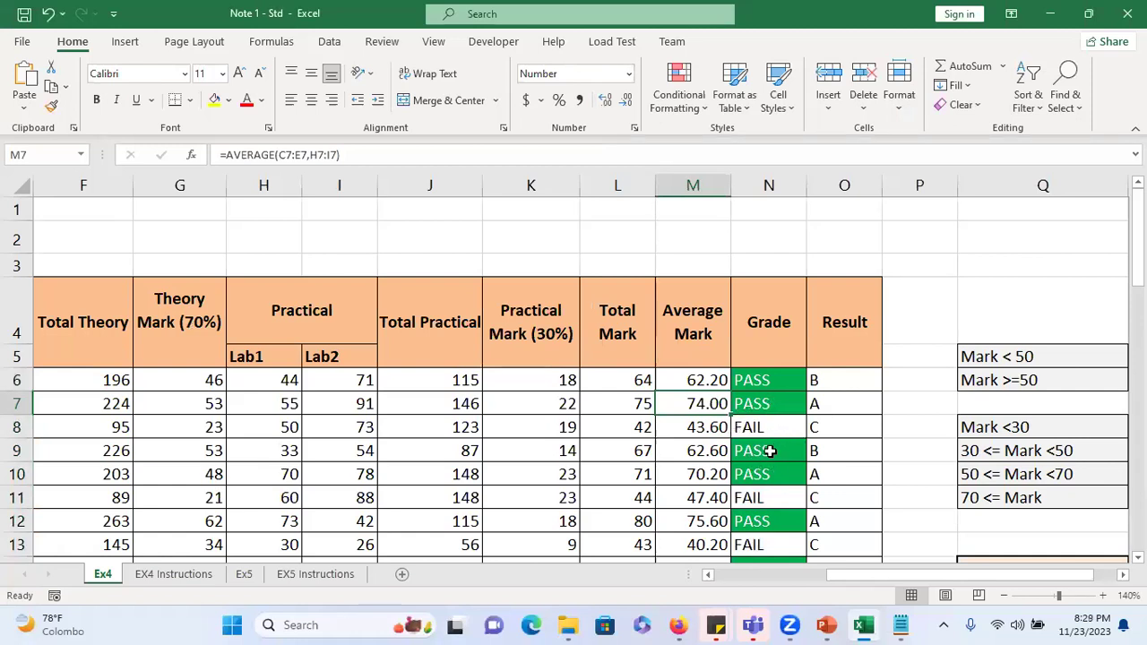
- Select all the entries in the Grade column again, N6:N55
left_click(771, 374)
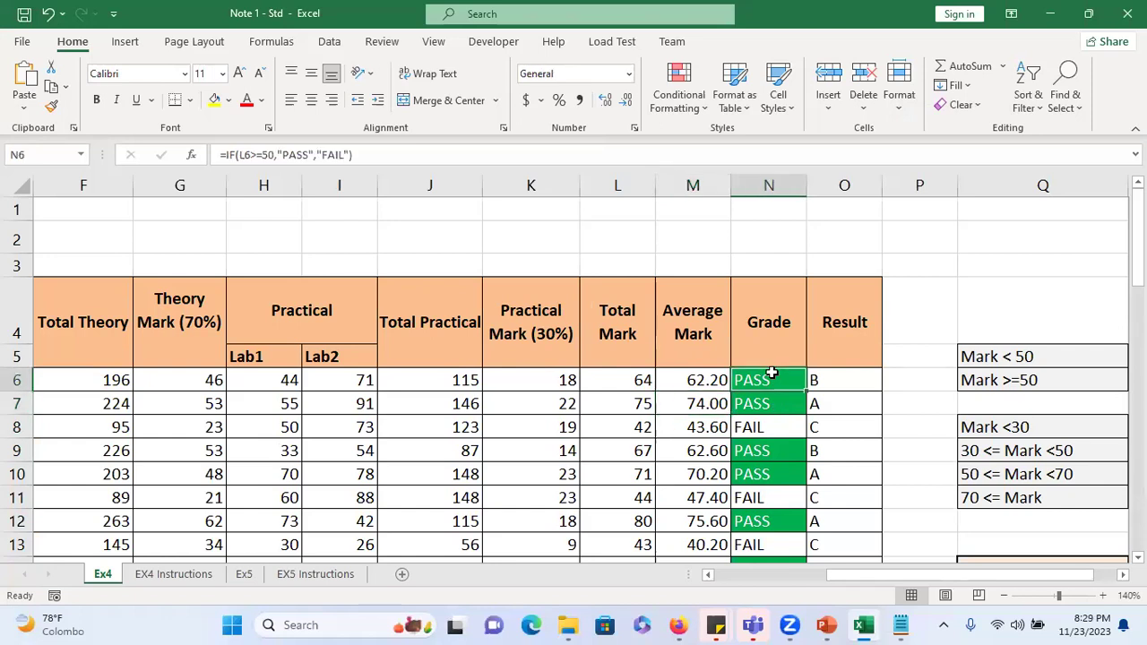
key("ctrl+shift+Down")
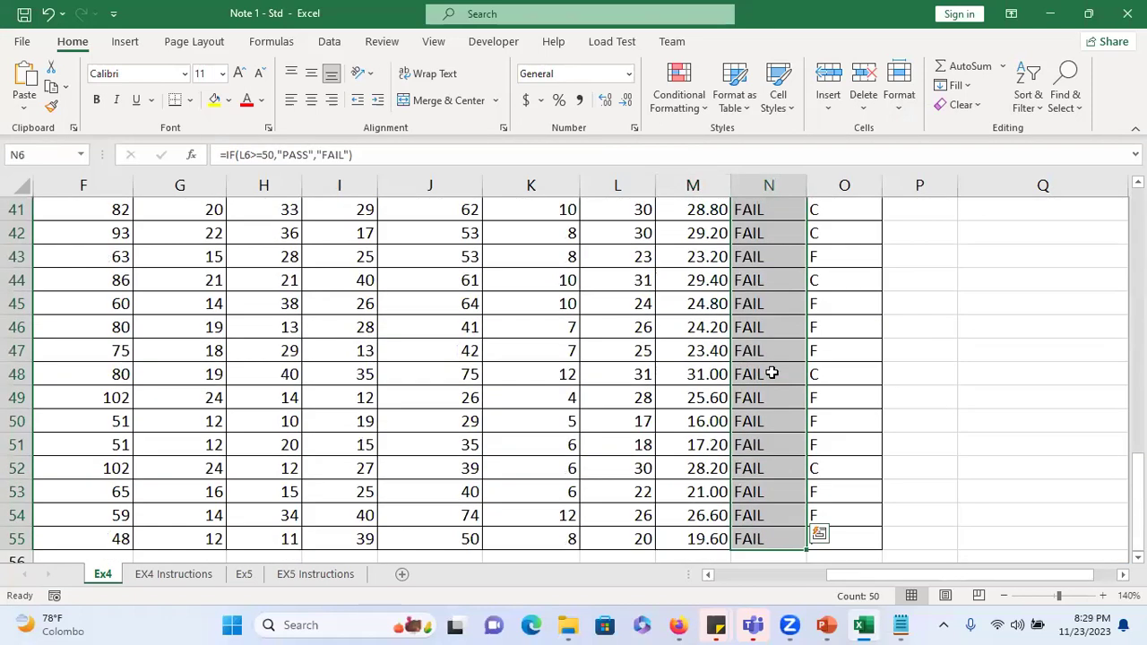
scroll(824, 381, "up", 2)
scroll(824, 381, "up", 5)
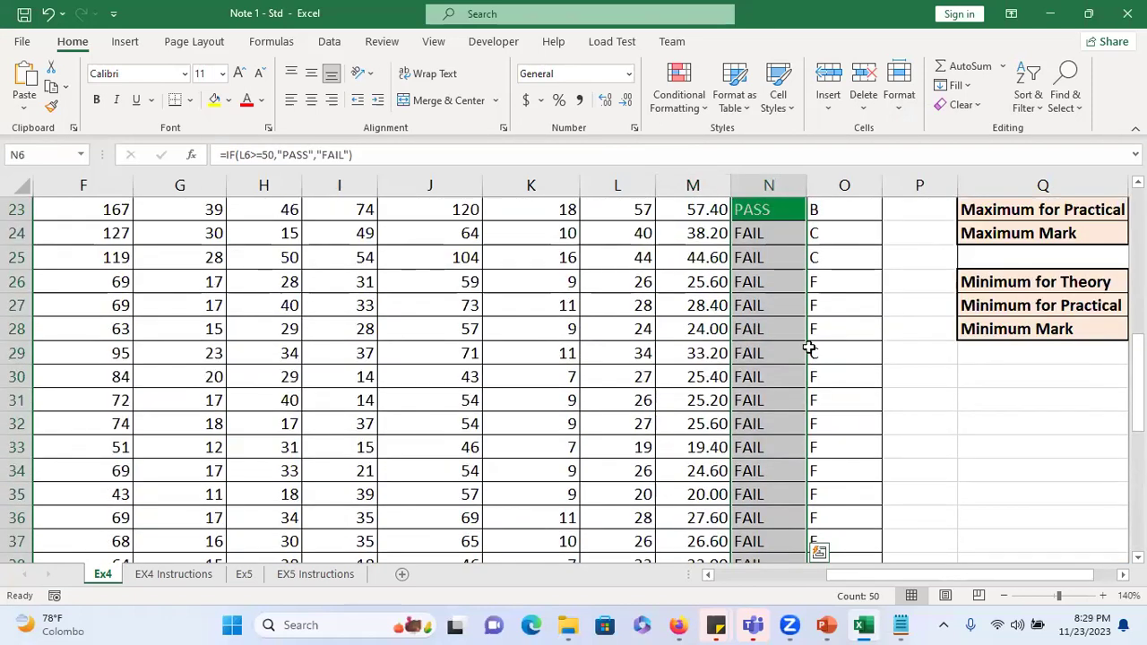
scroll(806, 353, "up", 3)
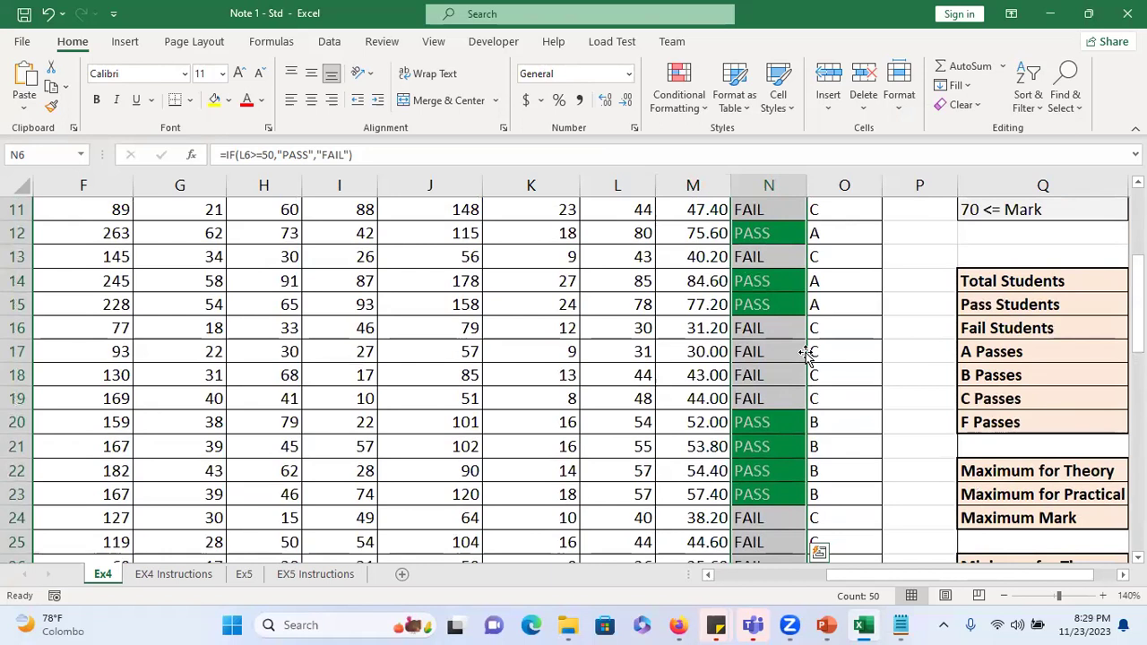
scroll(806, 352, "up", 1)
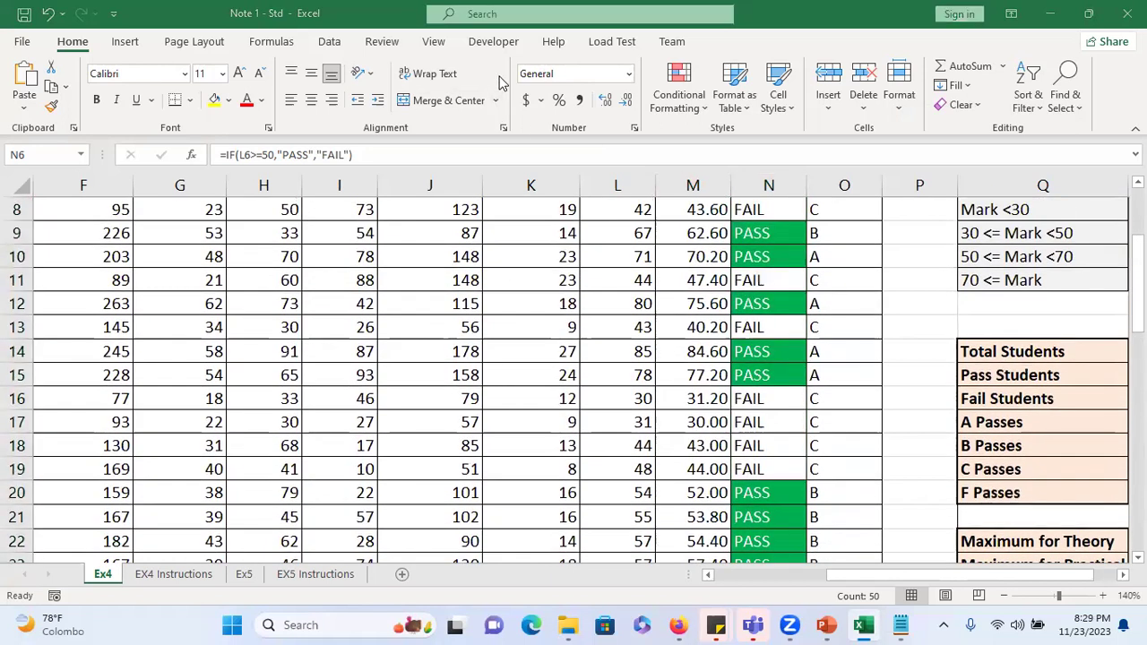
key("ctrl+space")
scroll(766, 238, "up", 2)
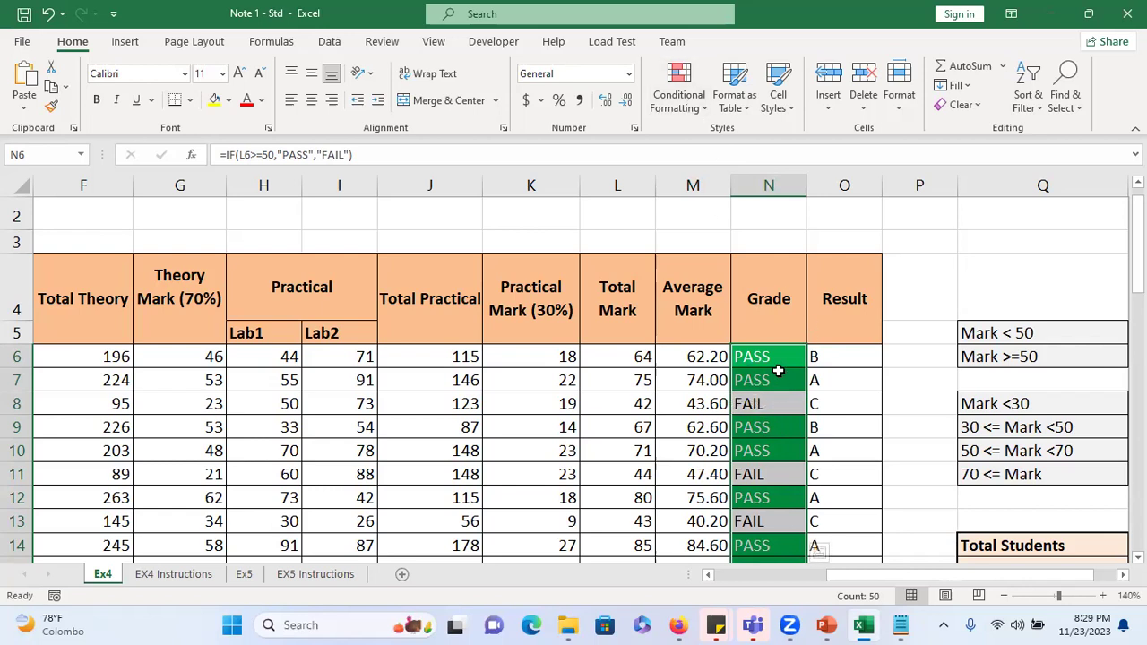
- Start another Text That Contains highlight rule on the selected Grade cells, entering FA as the text to match
left_click(701, 108)
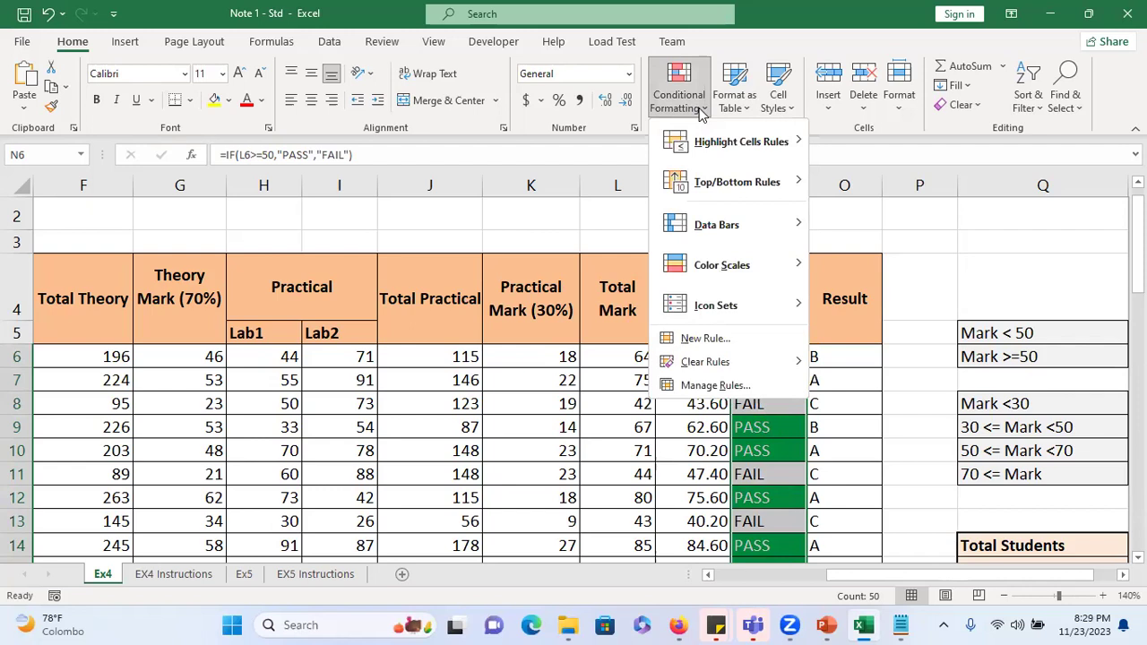
mouse_move(717, 143)
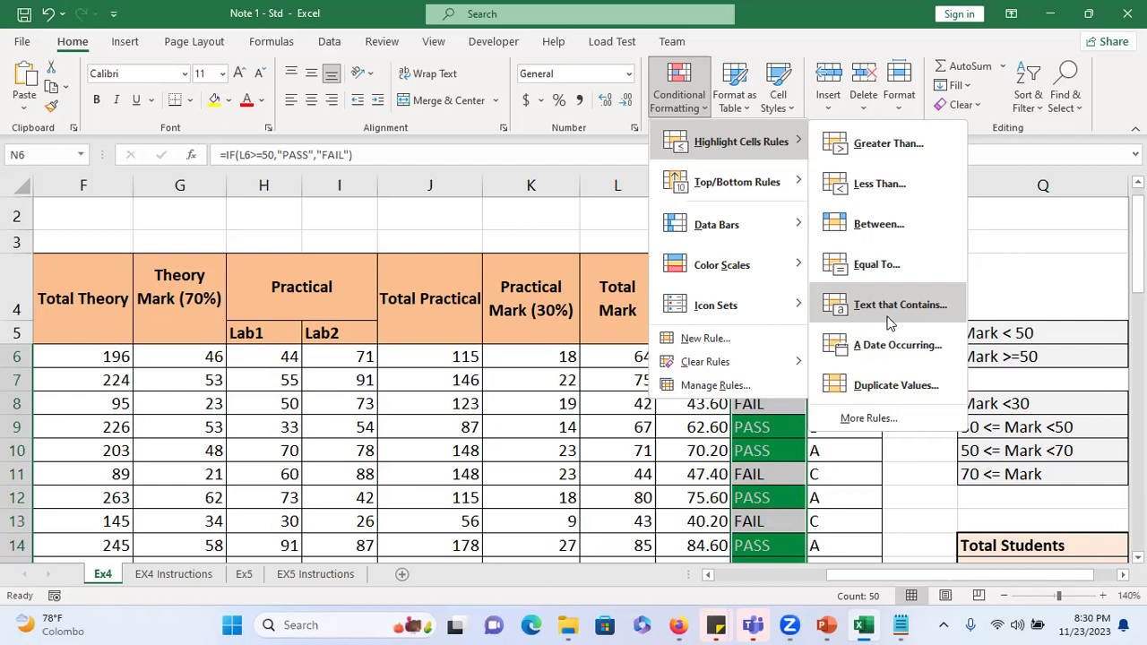
left_click(889, 312)
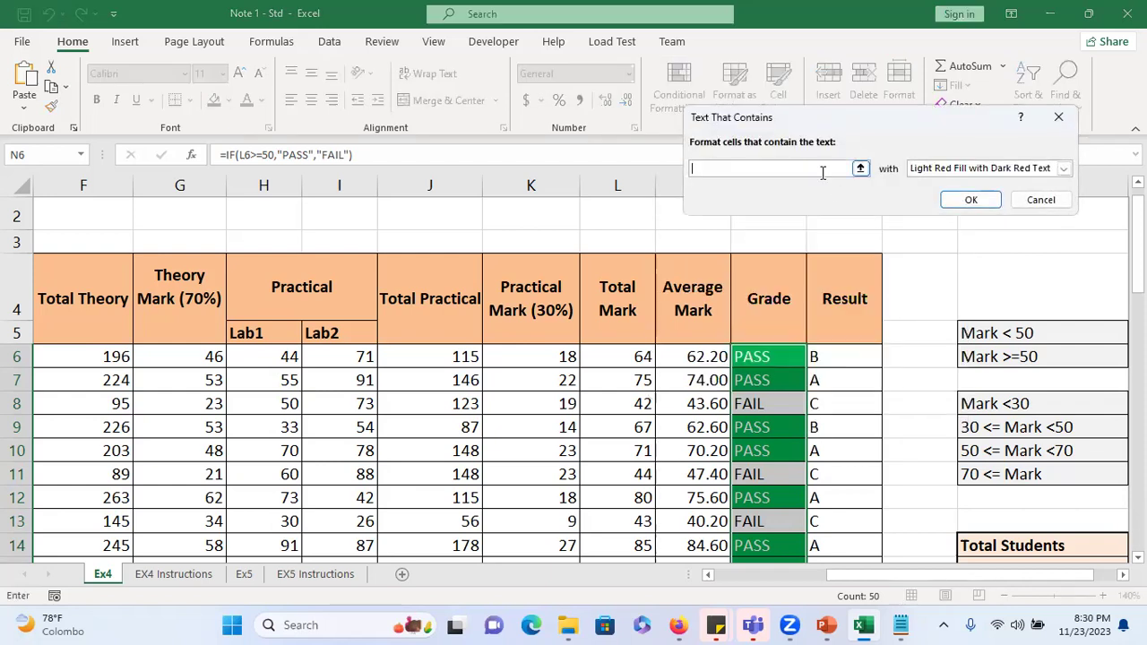
type("F")
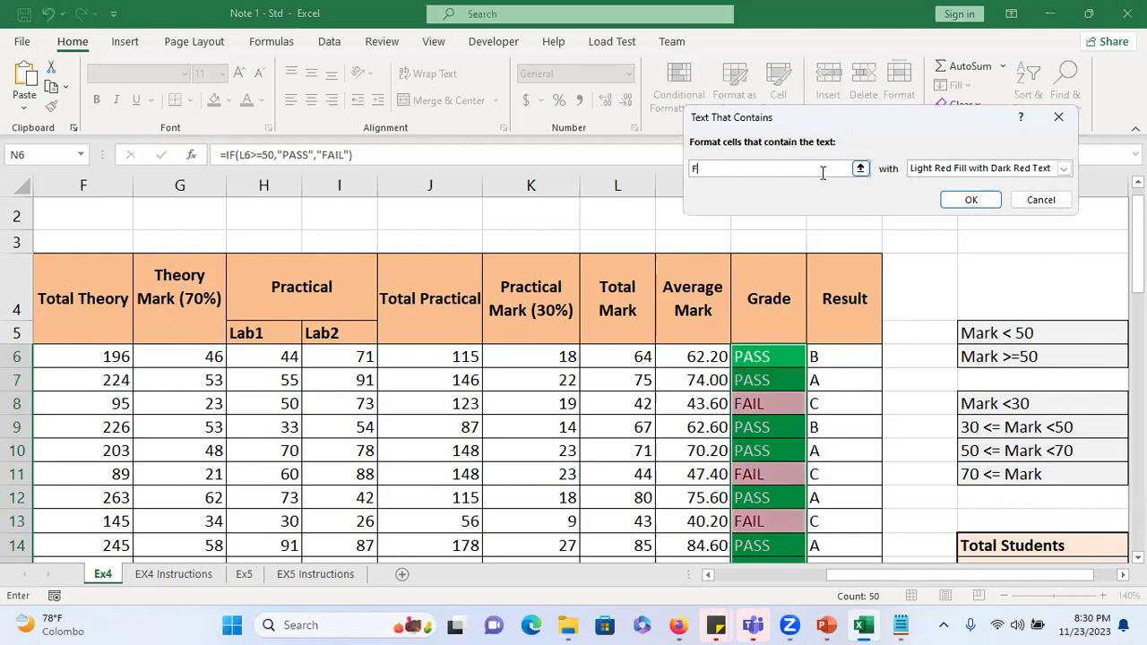
type("AI")
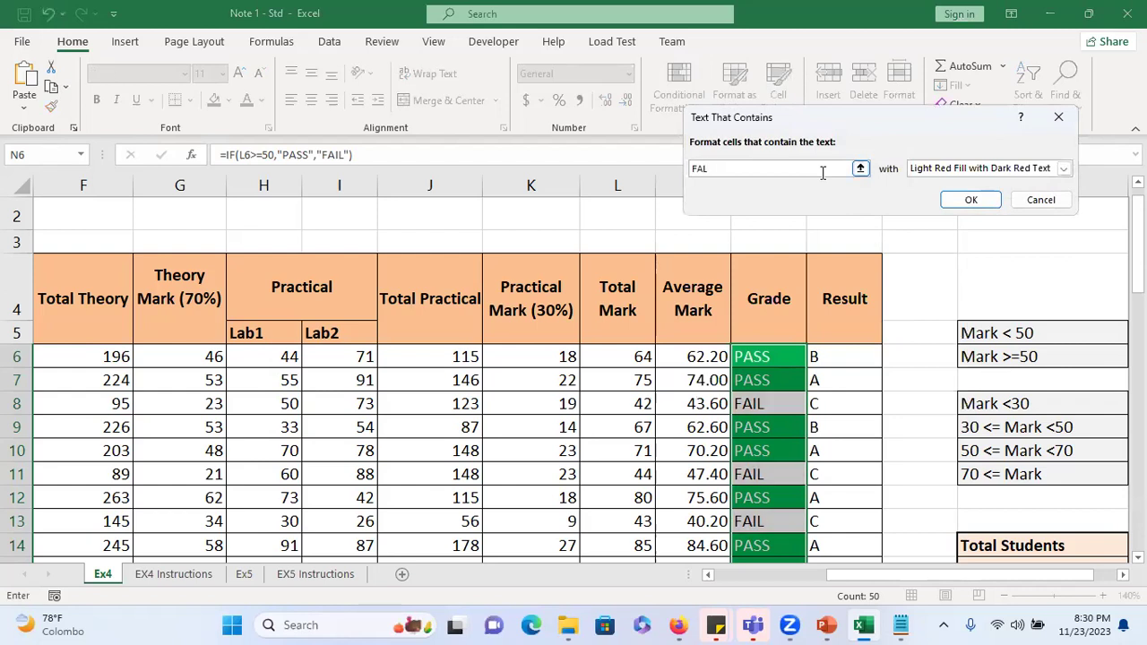
key("BackSpace")
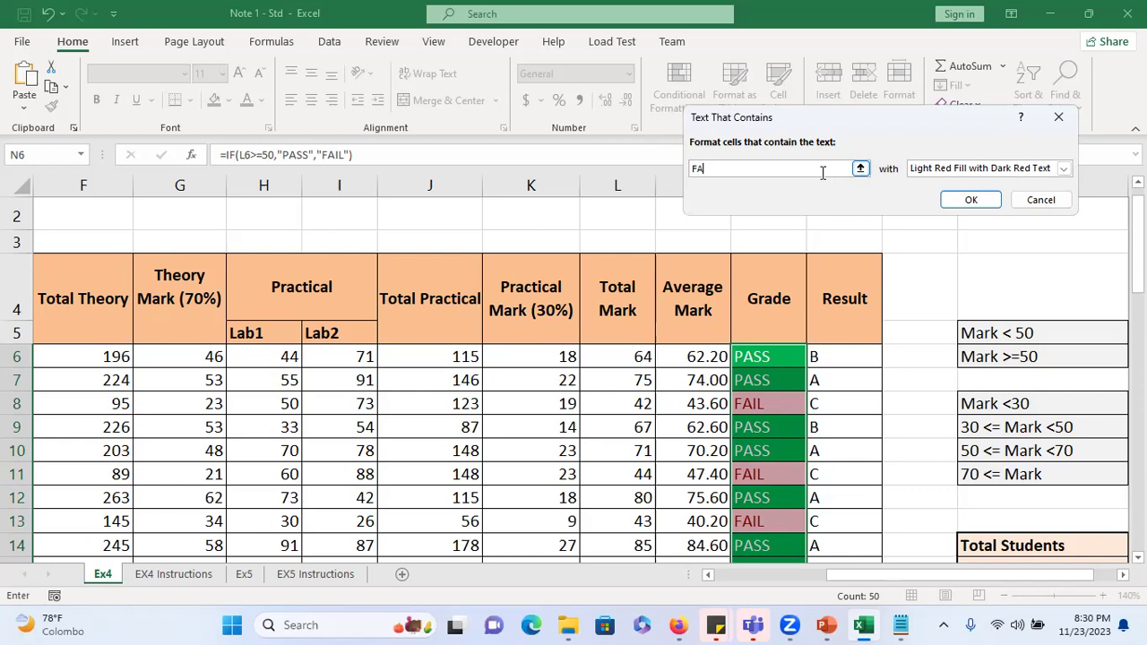
key("shift")
key("shift")
key("shift")
key("shift")
key("shift")
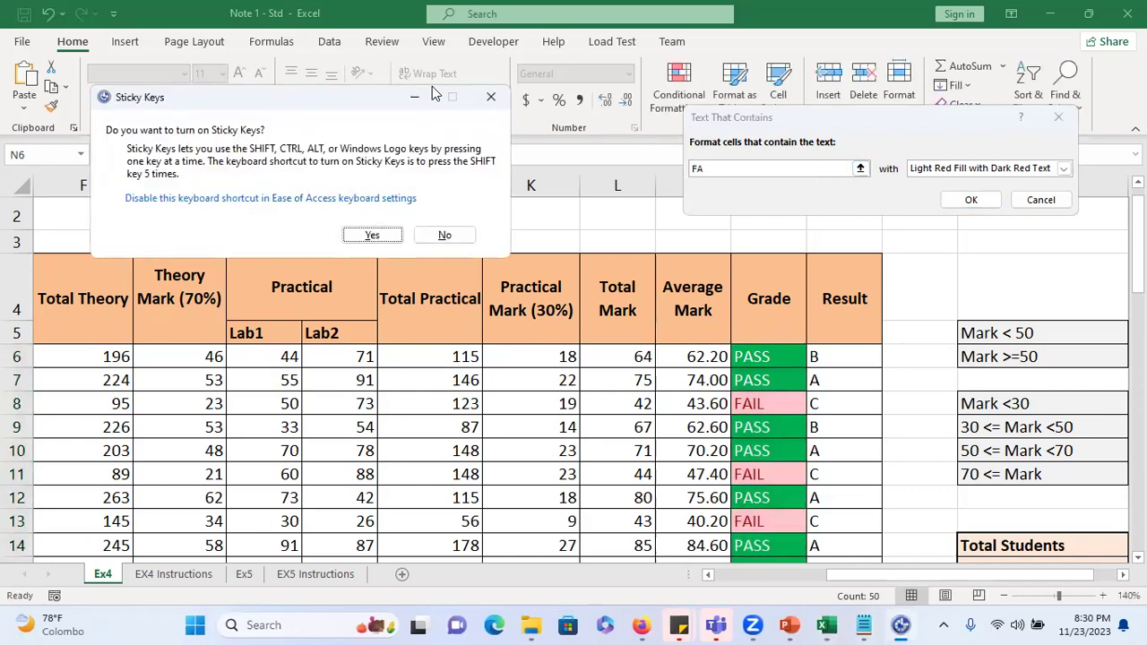
left_click(491, 96)
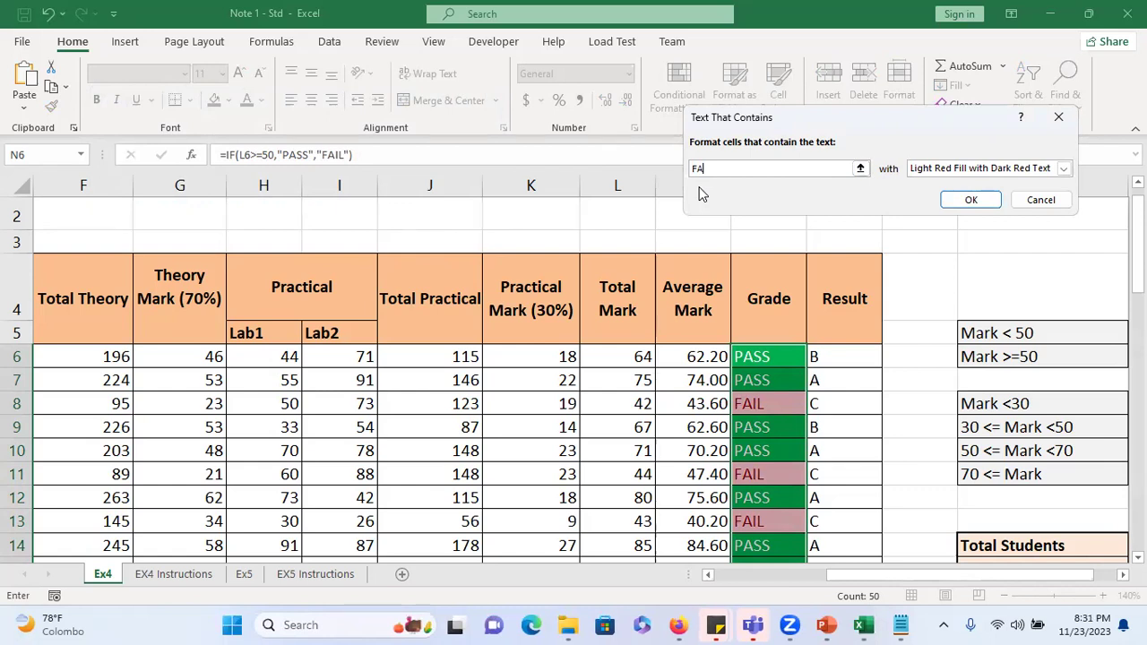
mouse_move(758, 624)
key("super")
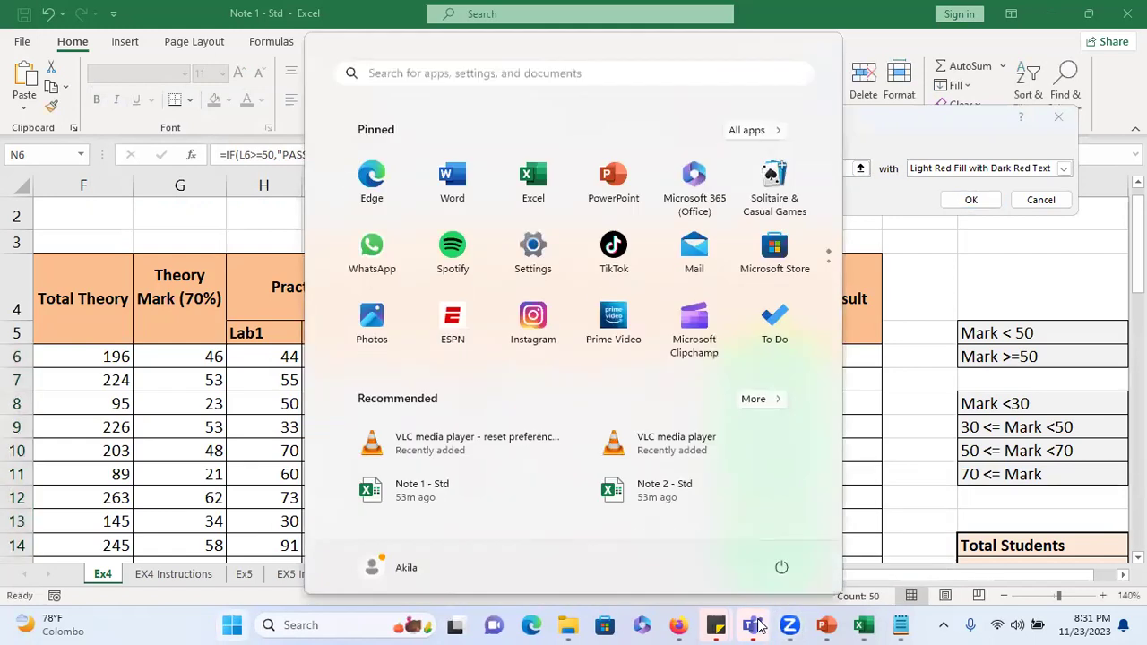
type("ns")
key("Return")
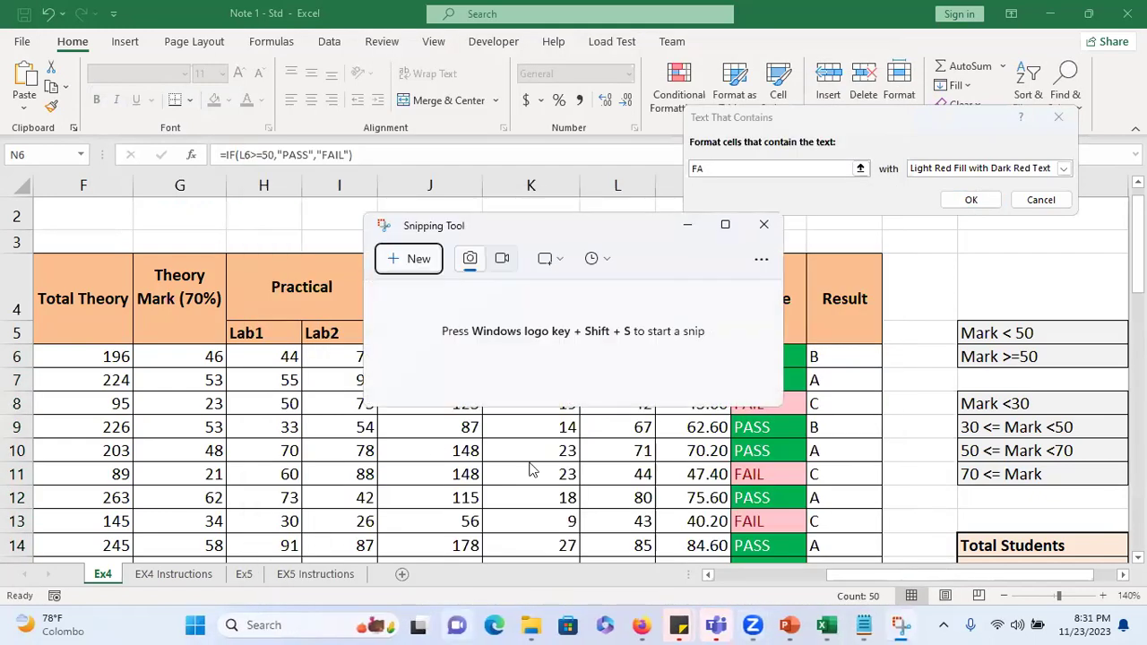
left_click(764, 224)
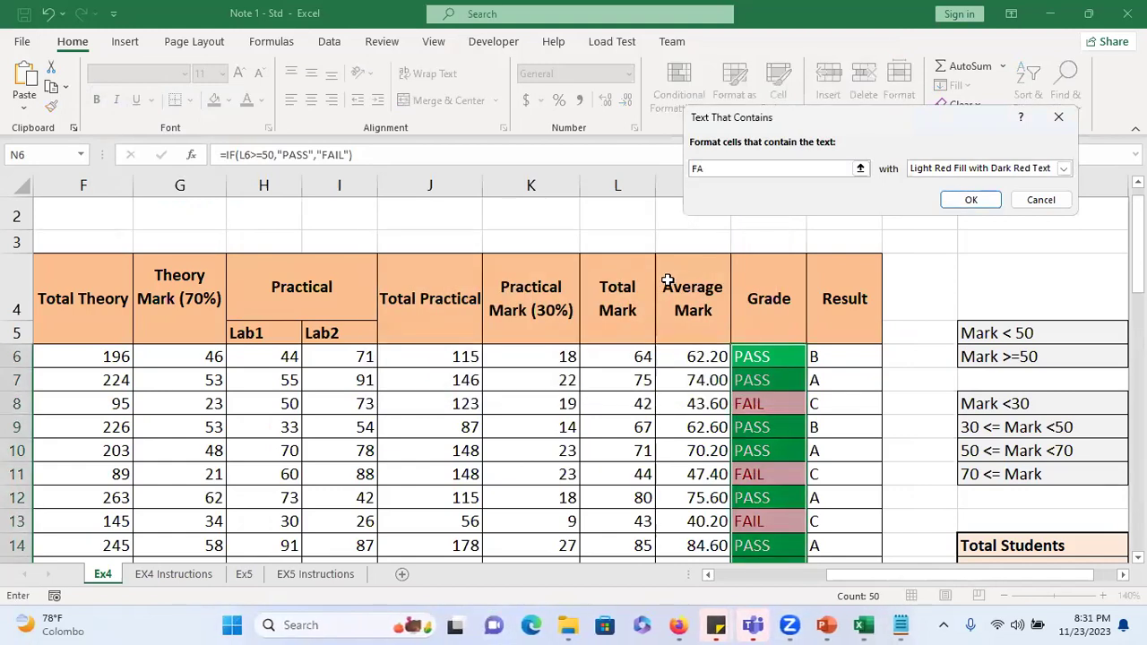
- Search Windows for the On-Screen Keyboard and open it
key("super")
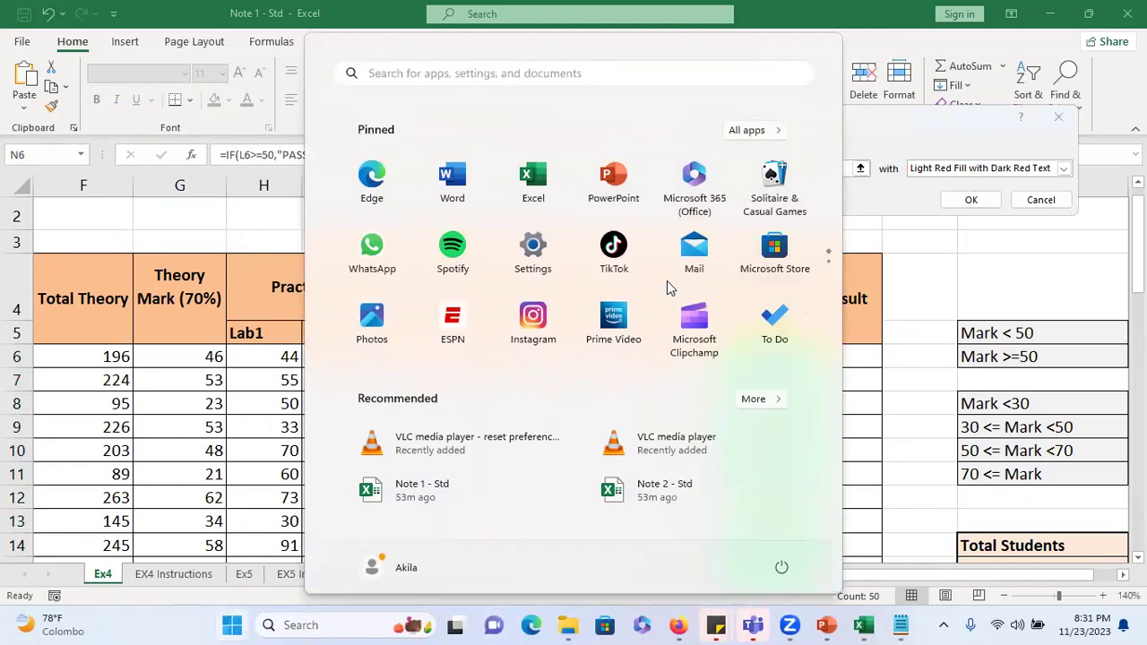
type("na")
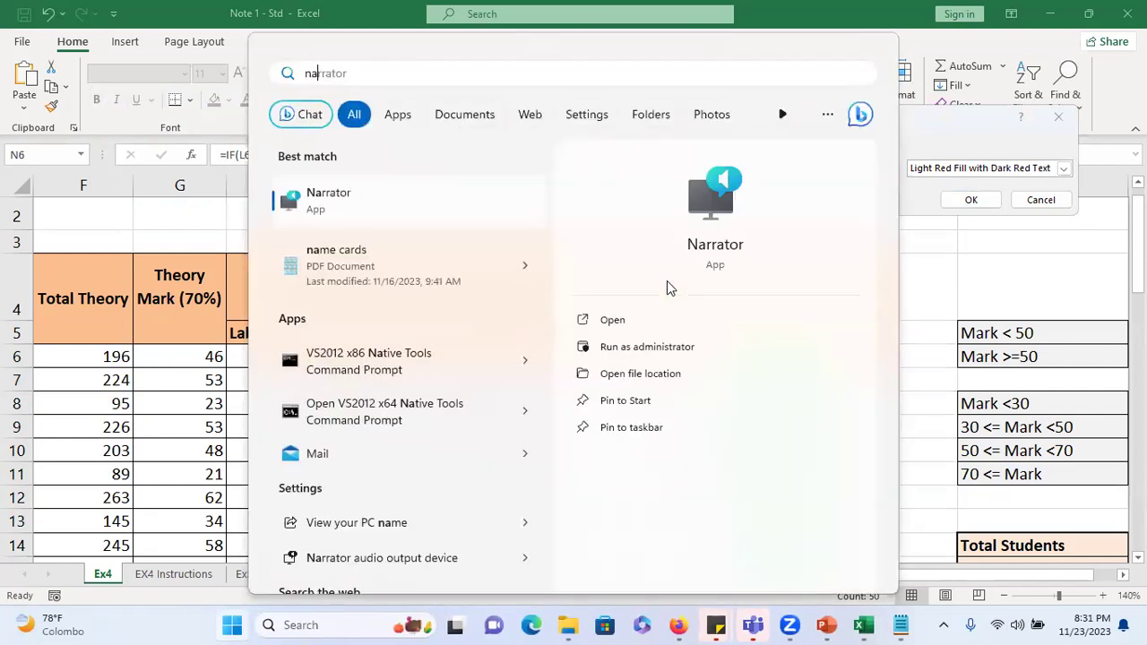
key("BackSpace")
key("BackSpace")
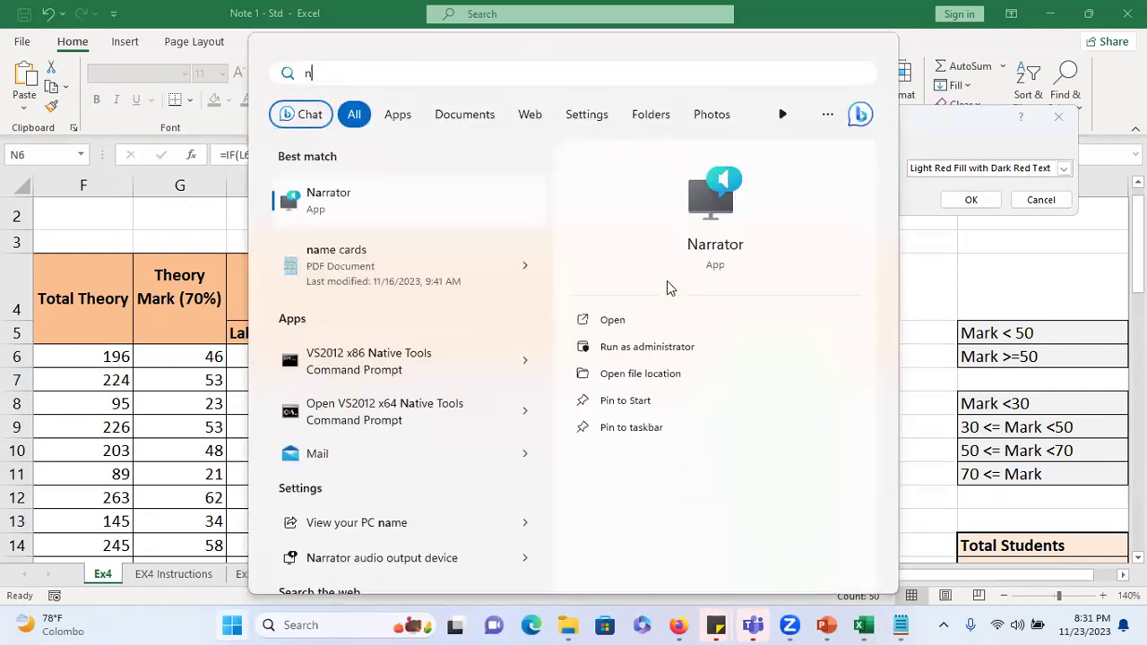
type("k")
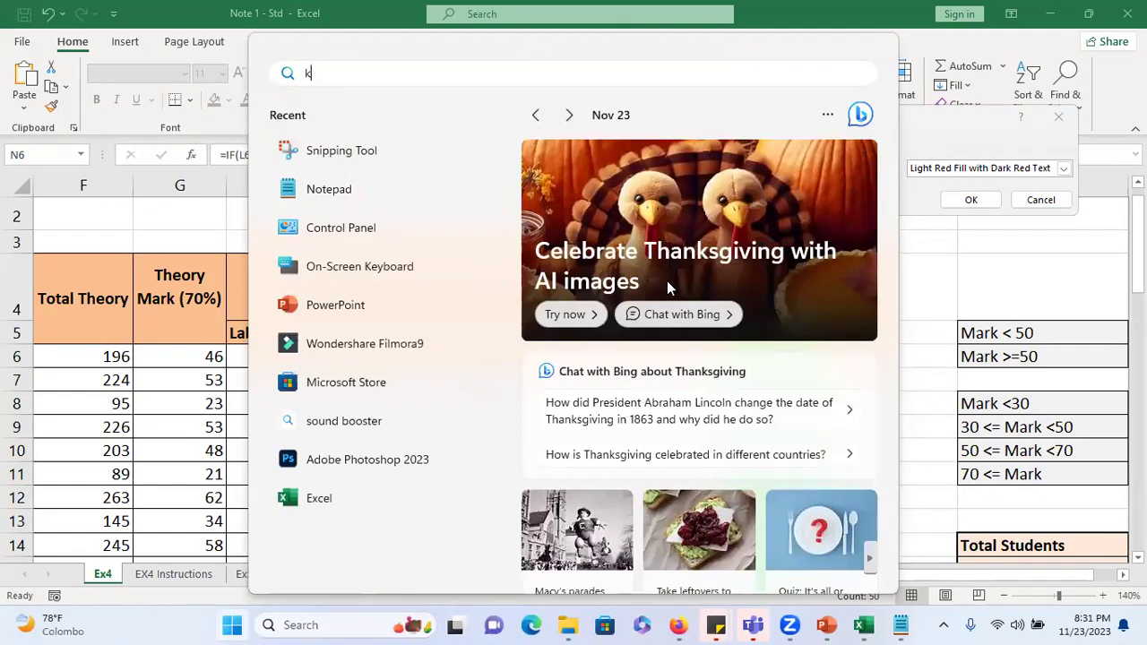
key("Return")
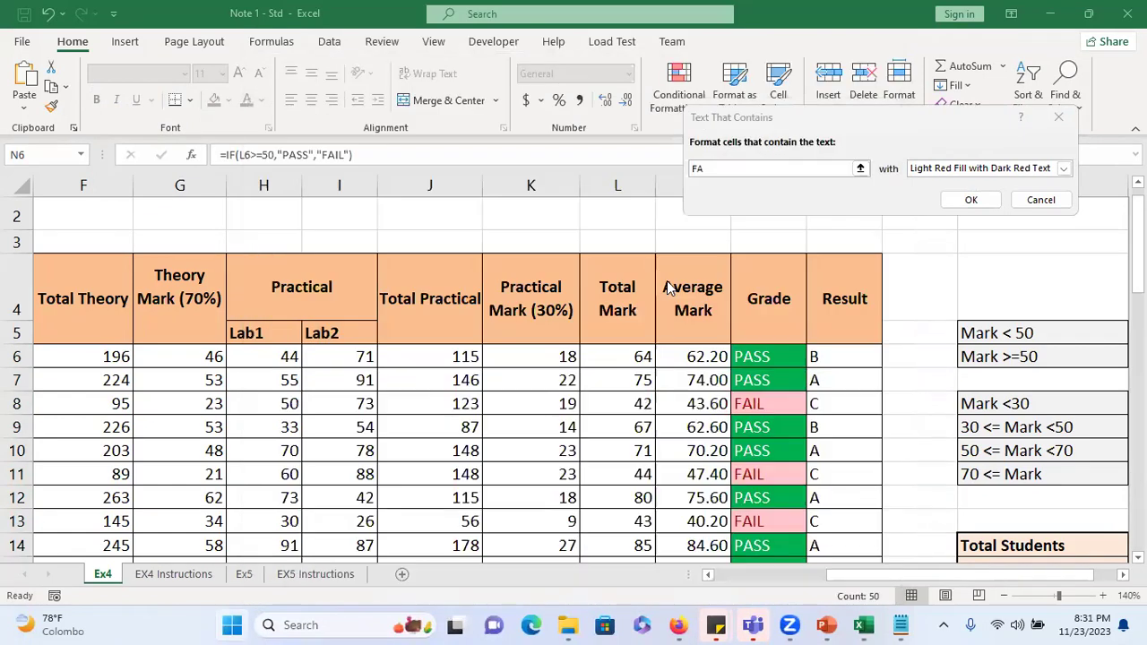
left_click(797, 169)
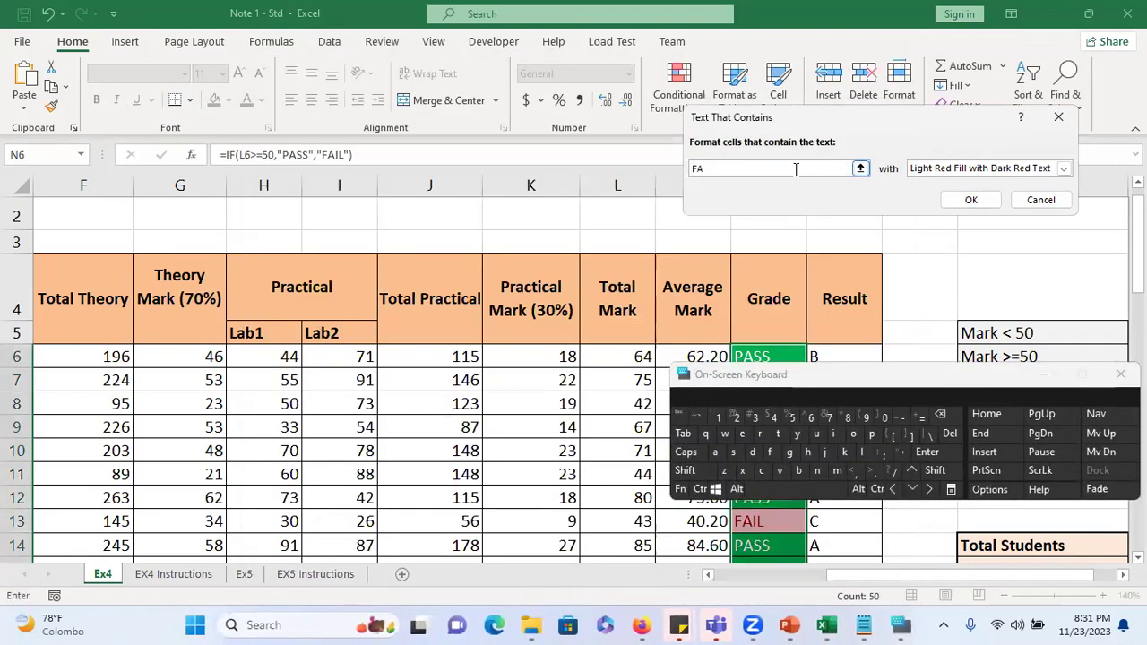
left_click(832, 278)
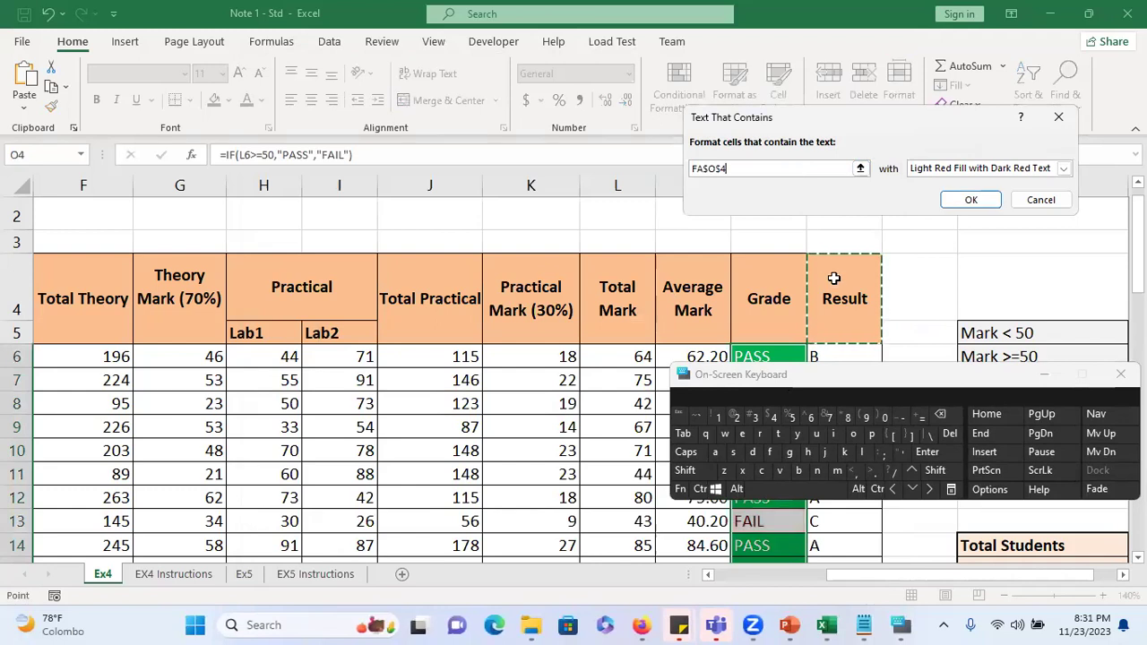
key("Escape")
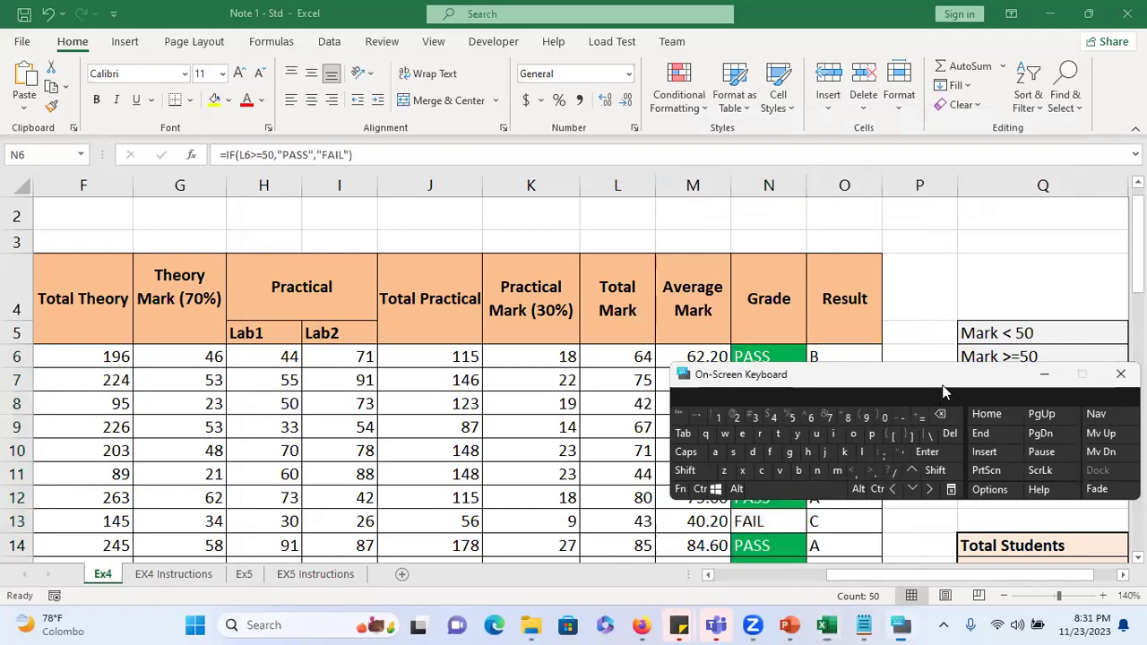
- Start a Text That Contains highlight rule on the selected Grade cells with FAIL as the text, moving the On-Screen Keyboard aside and minimizing it
left_click_drag(943, 390, 1012, 512)
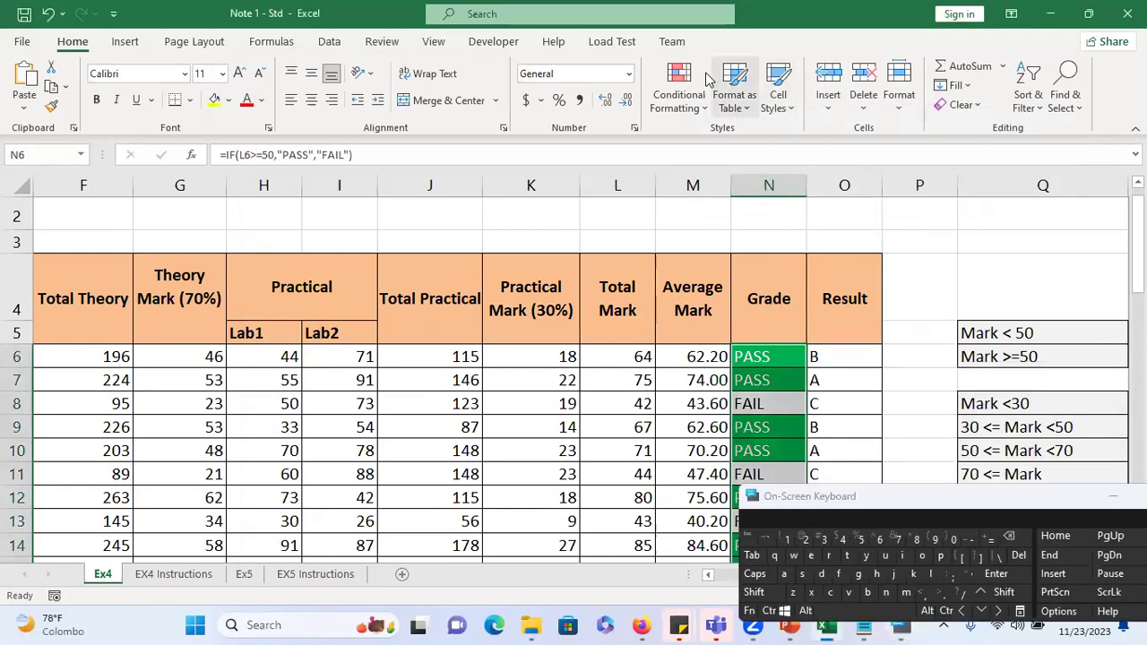
left_click(678, 99)
mouse_move(735, 143)
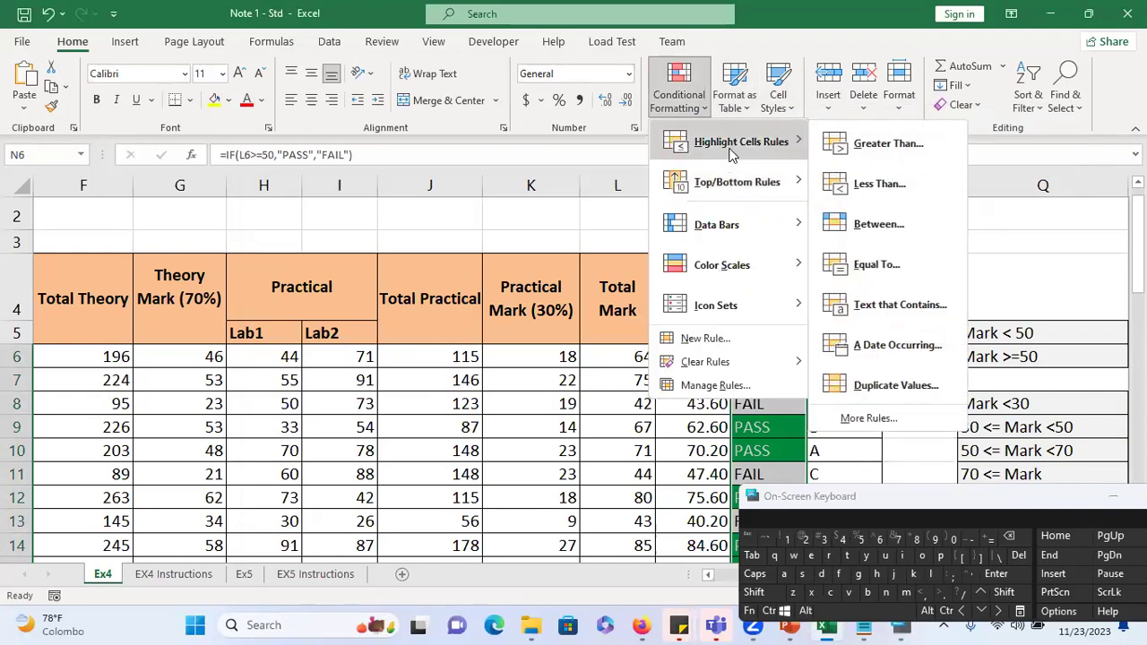
left_click(887, 305)
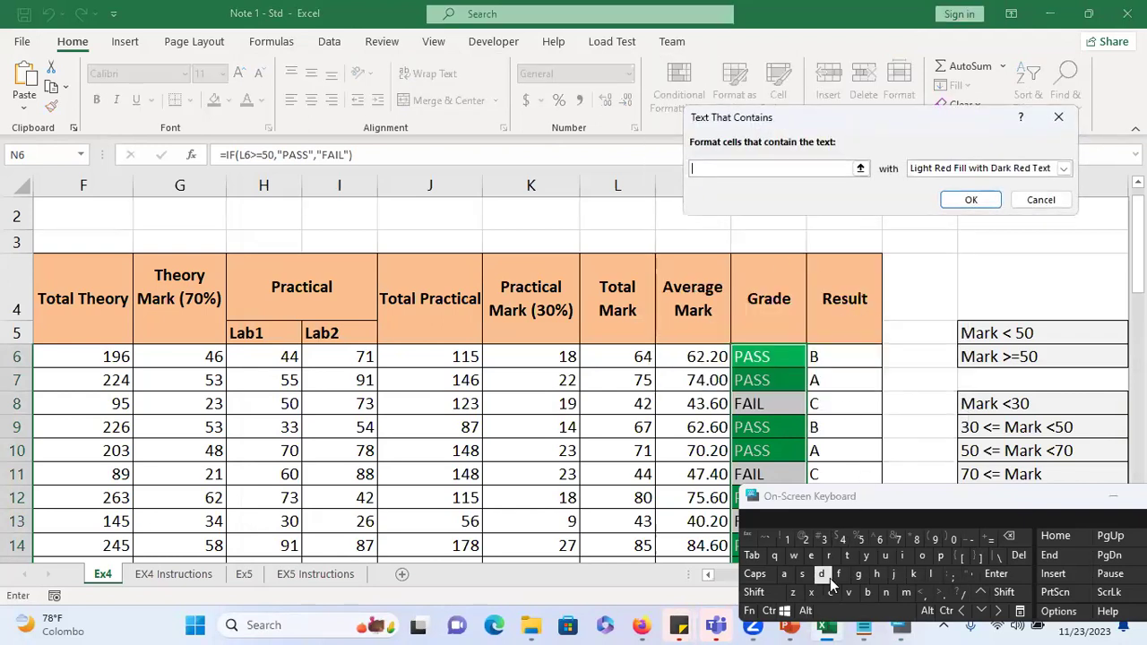
type("F")
left_click(786, 570)
left_click(903, 556)
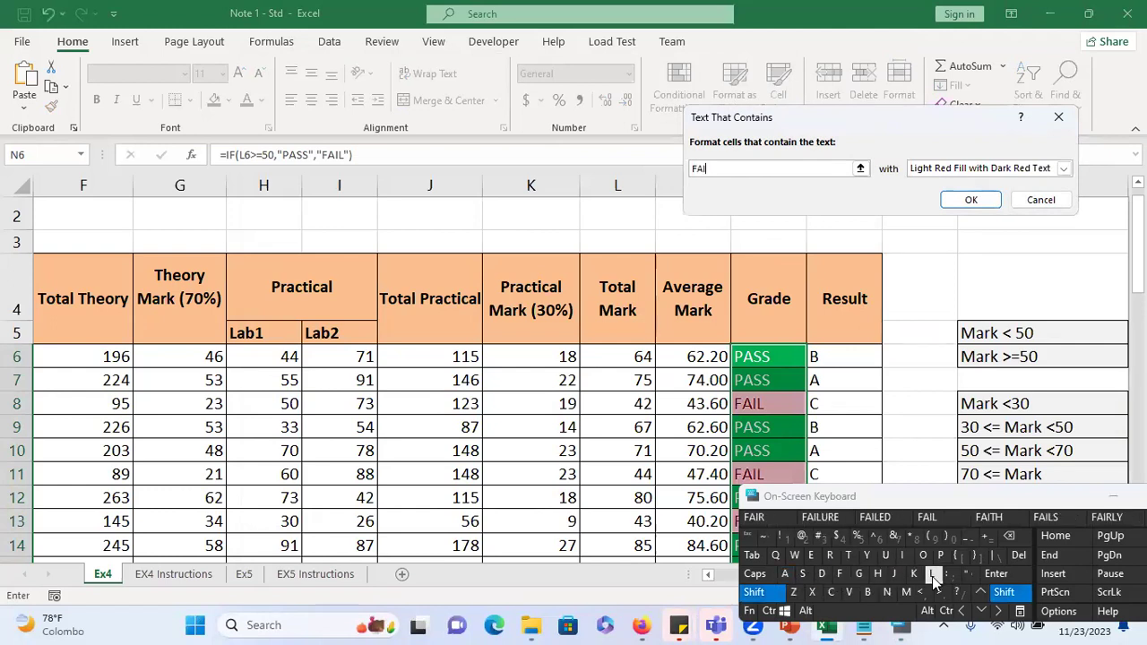
left_click(933, 574)
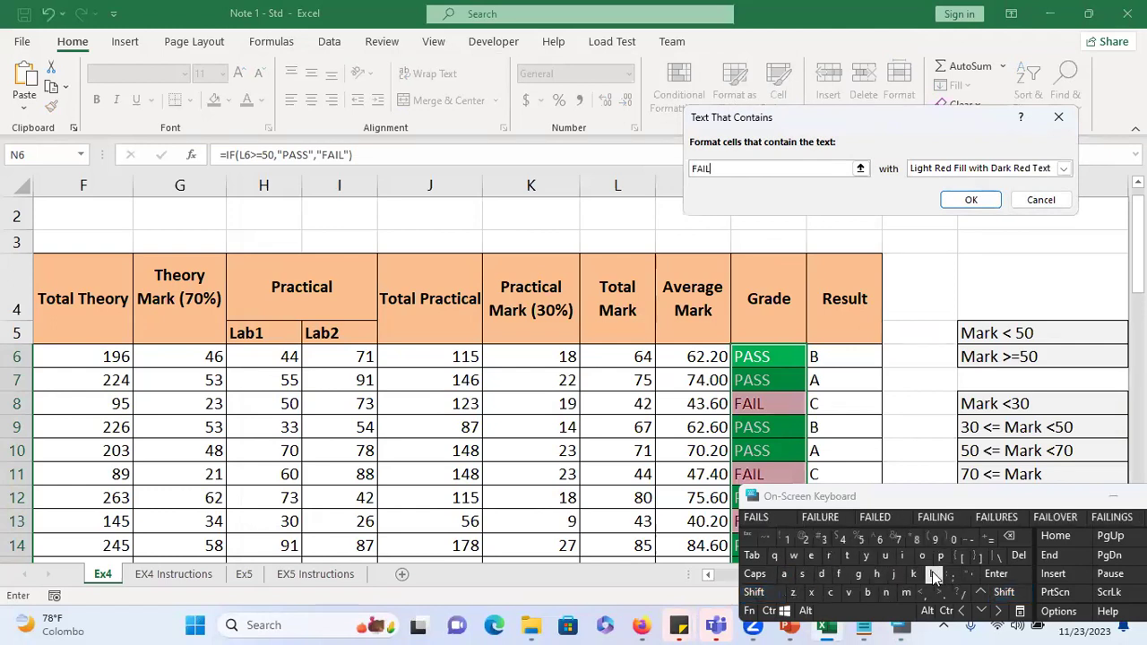
key("XF86AudioMute")
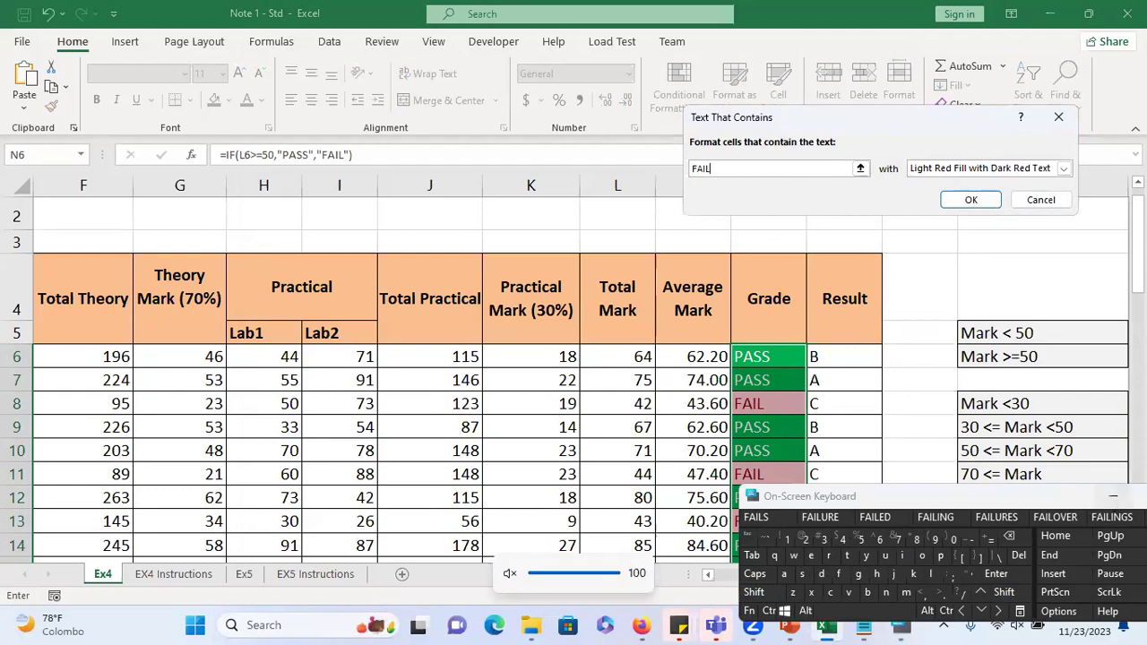
left_click(1116, 497)
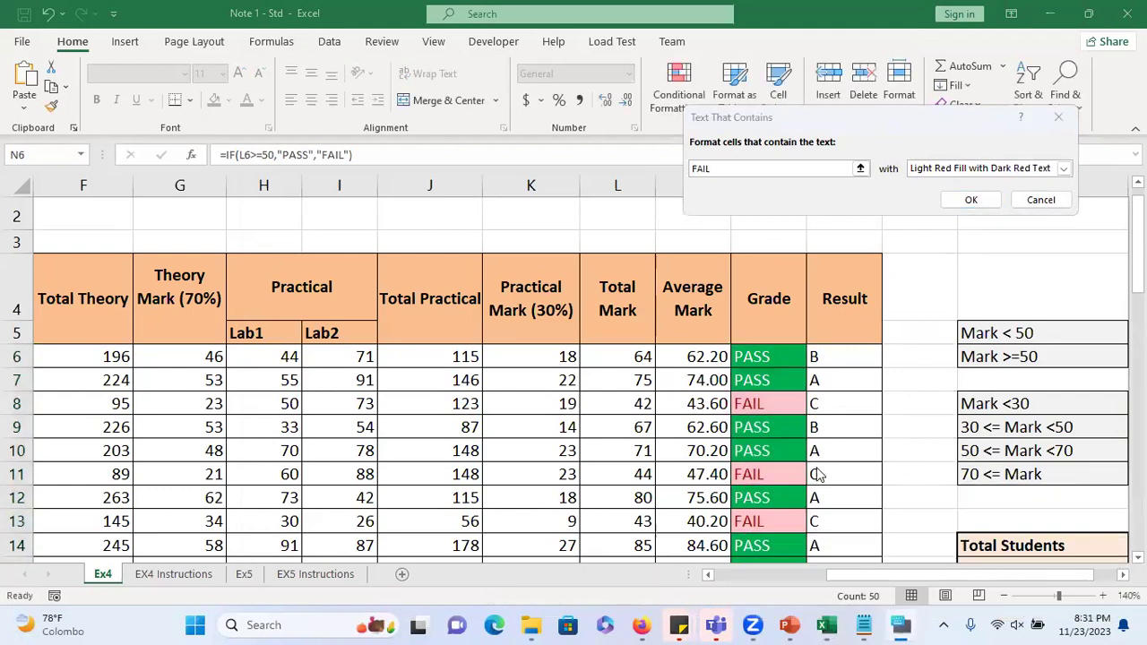
- Give the FAIL rule a custom format with a red font, apply it, and deselect the Grade entries
left_click(1063, 169)
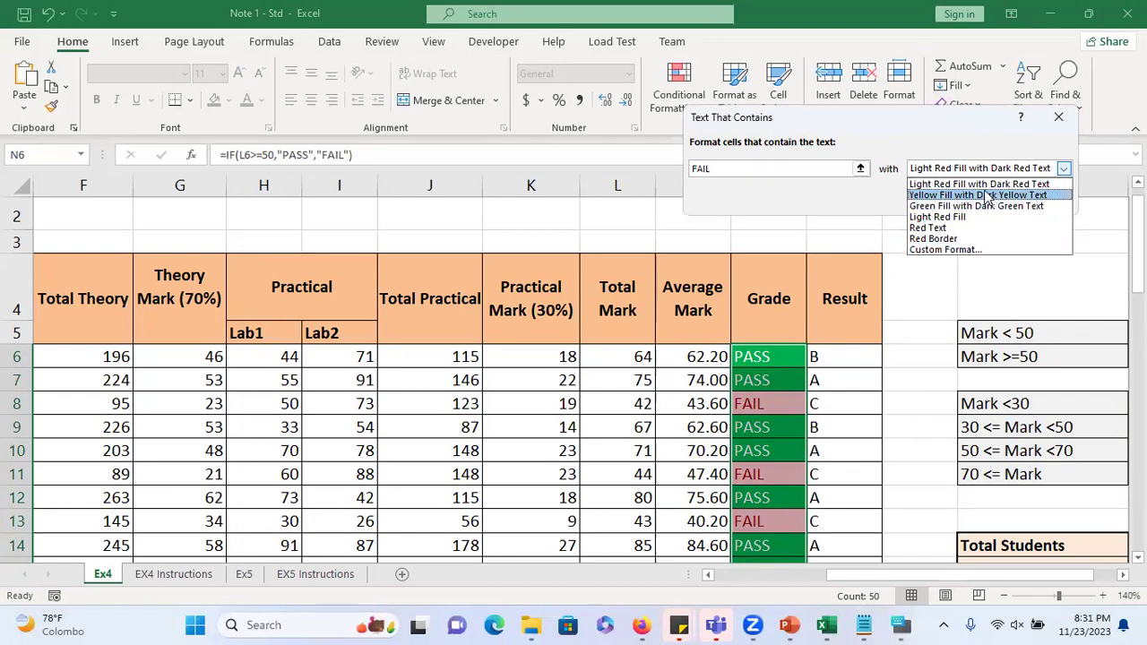
left_click(936, 251)
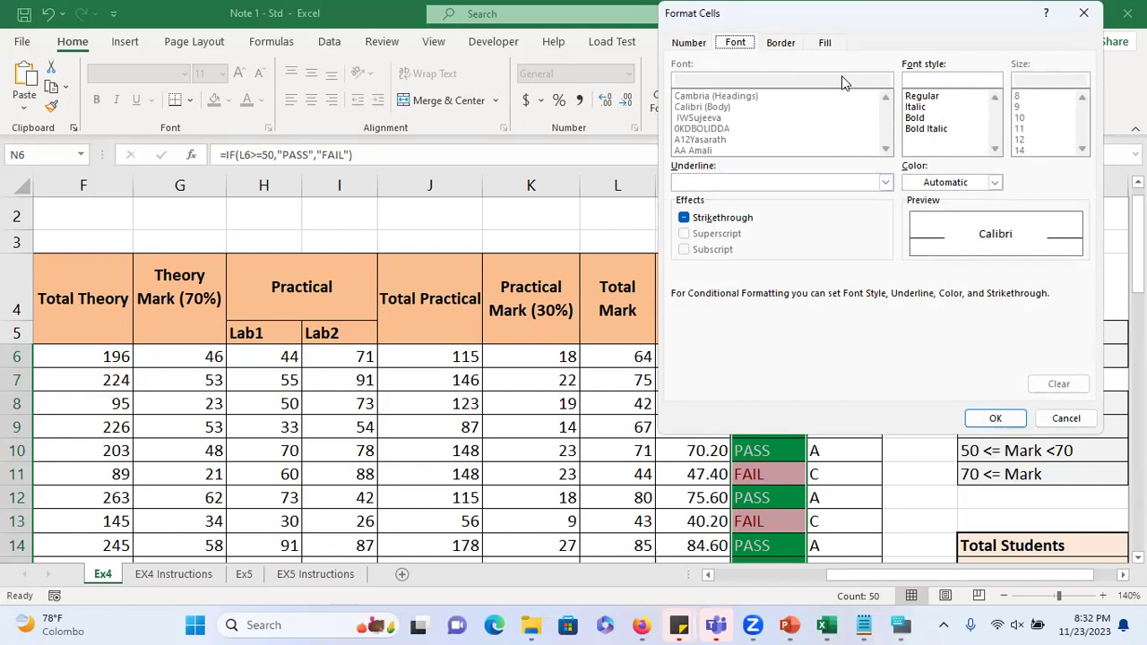
left_click(995, 182)
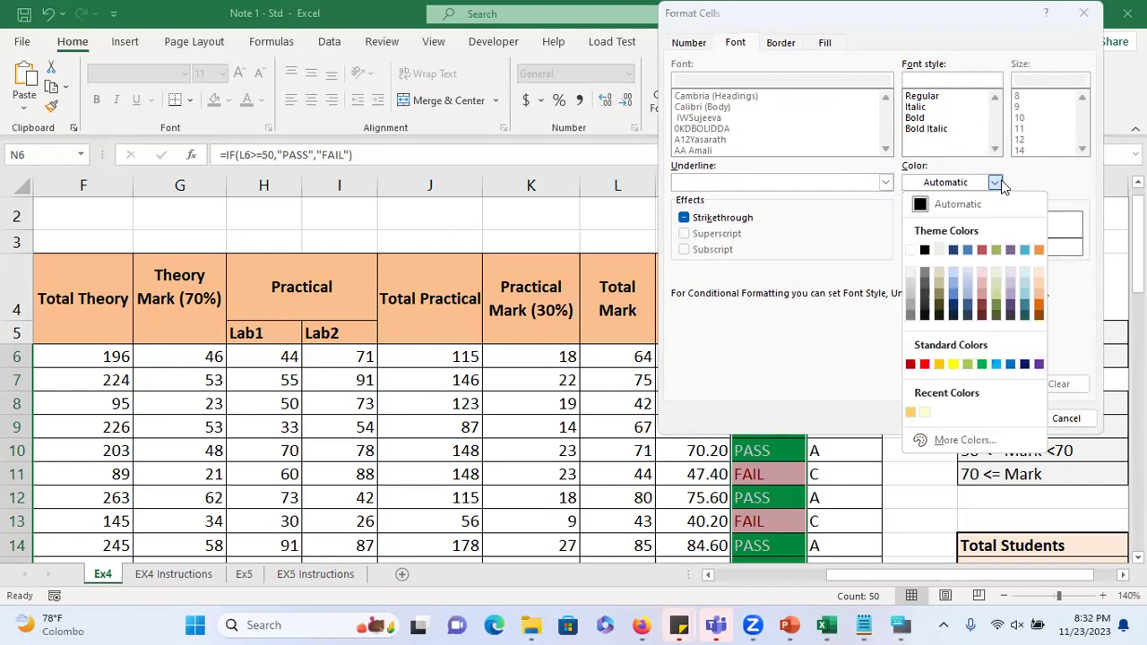
left_click(924, 364)
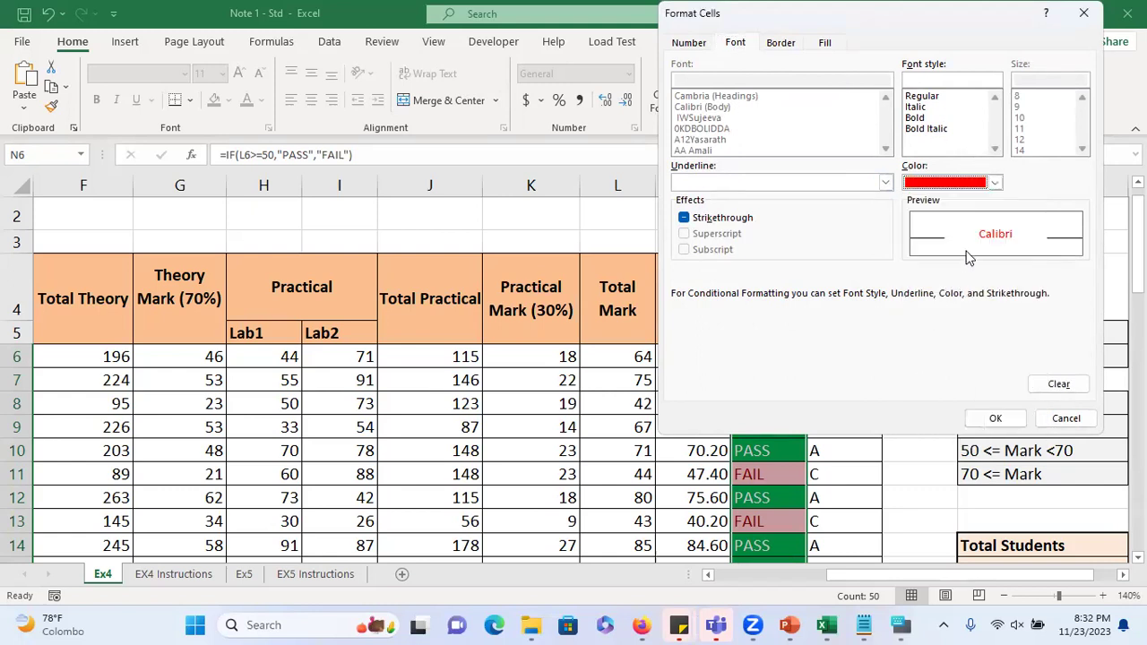
left_click(994, 417)
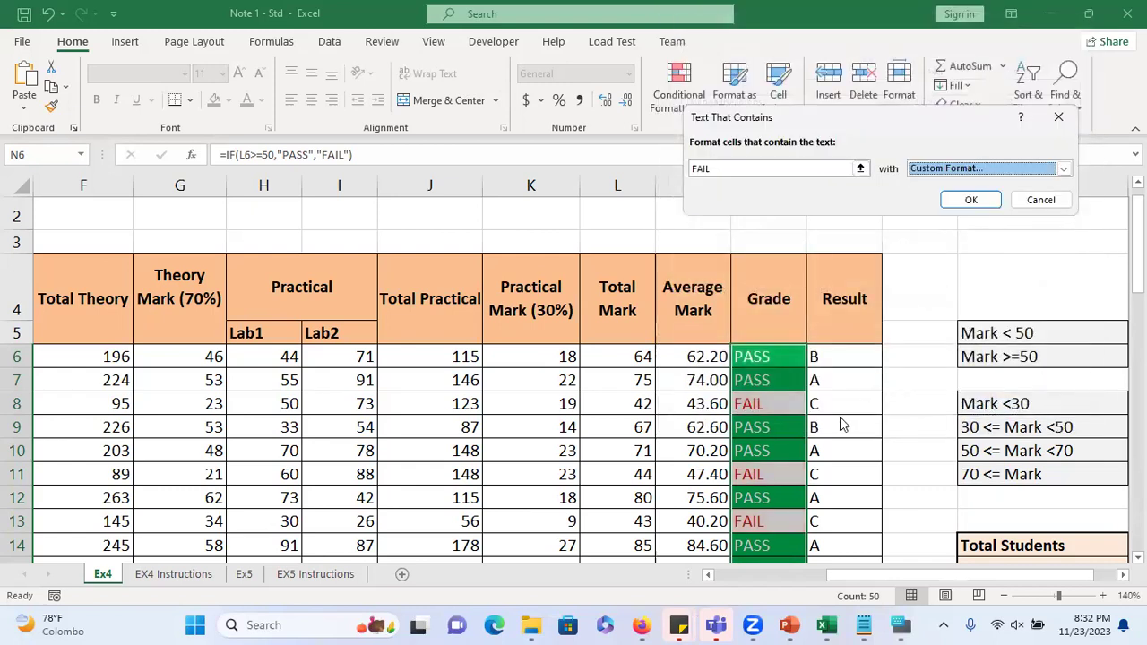
left_click(972, 201)
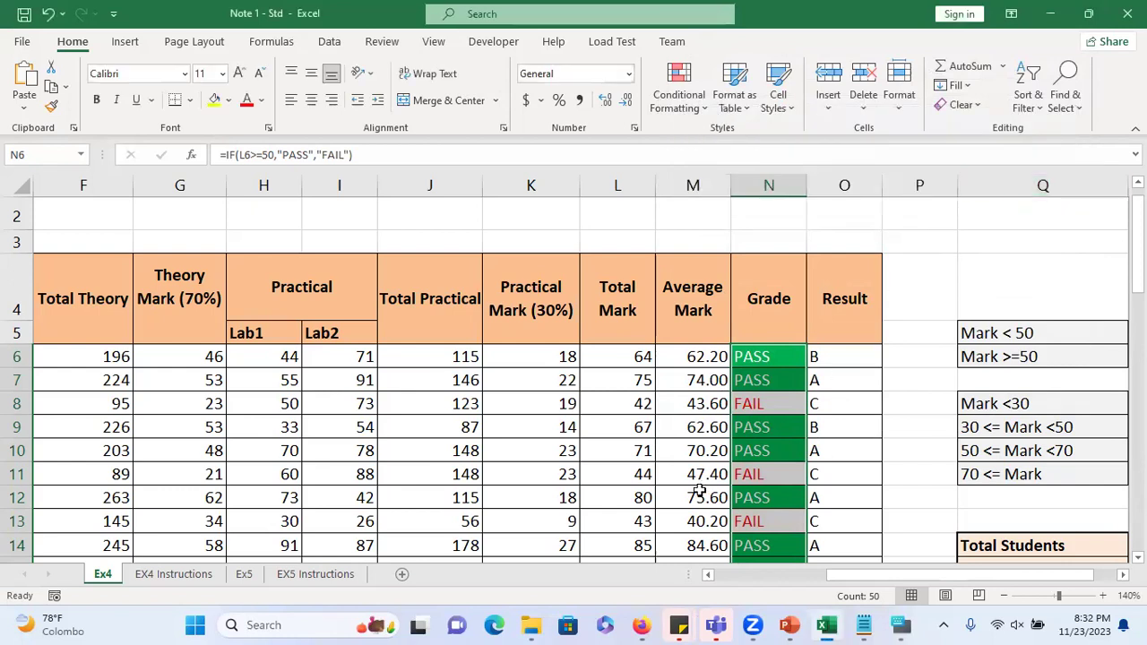
left_click(749, 459)
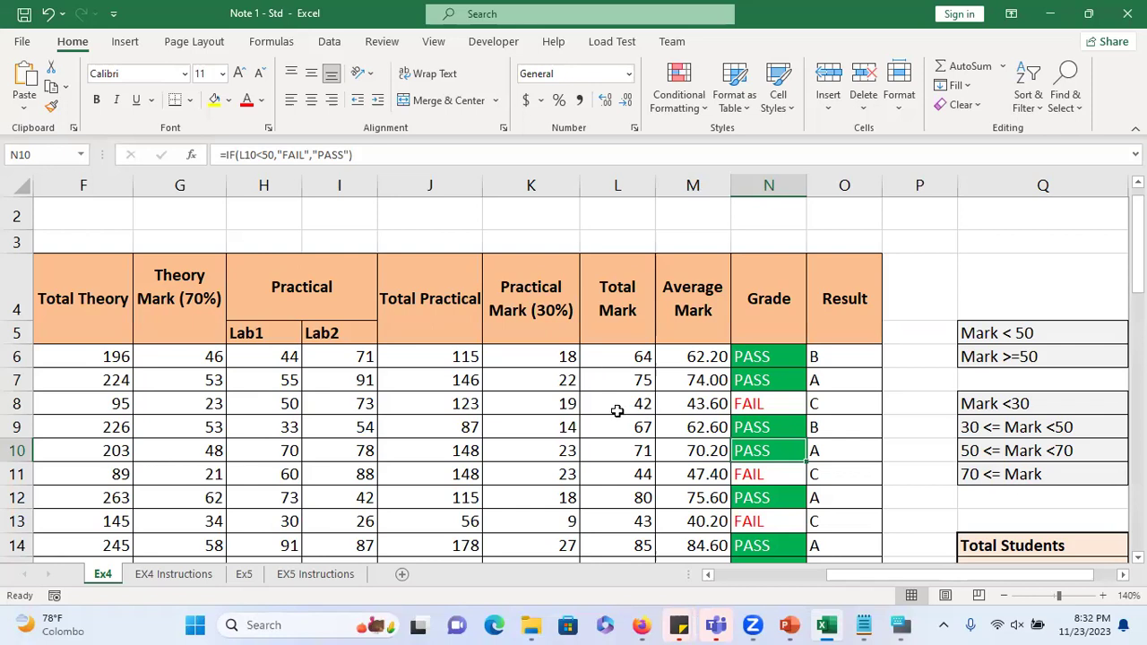
- Start a Greater Than highlight rule on all the Total Mark entries, L6:L55, with 70 as the threshold
left_click(628, 361)
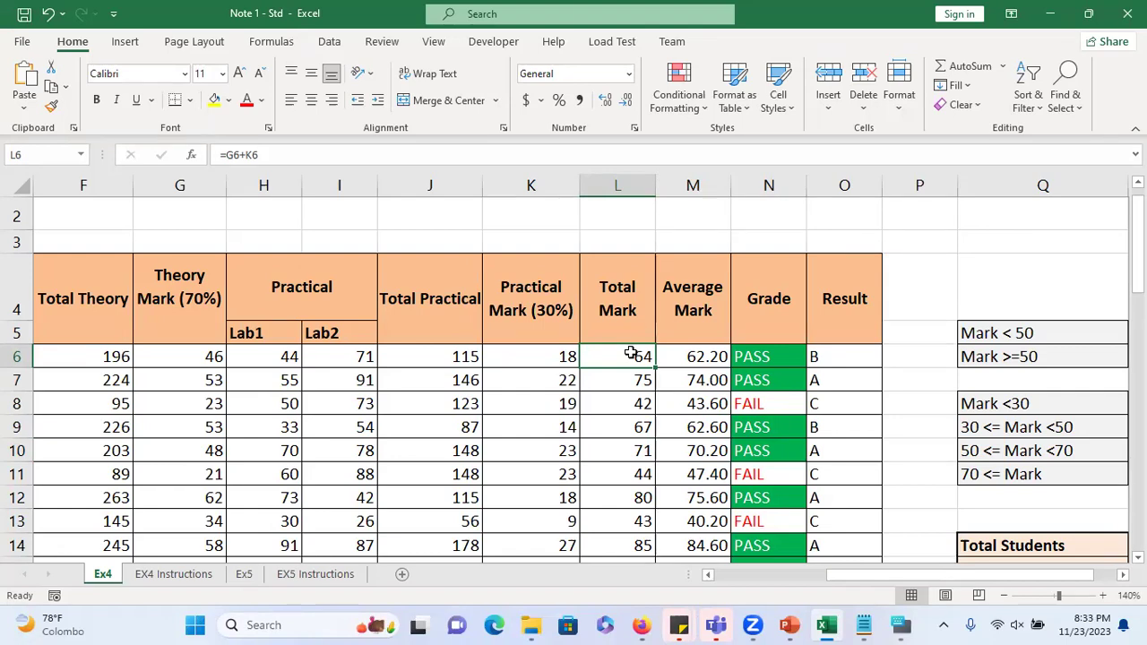
key("ctrl+shift+Down")
scroll(631, 351, "up", 5)
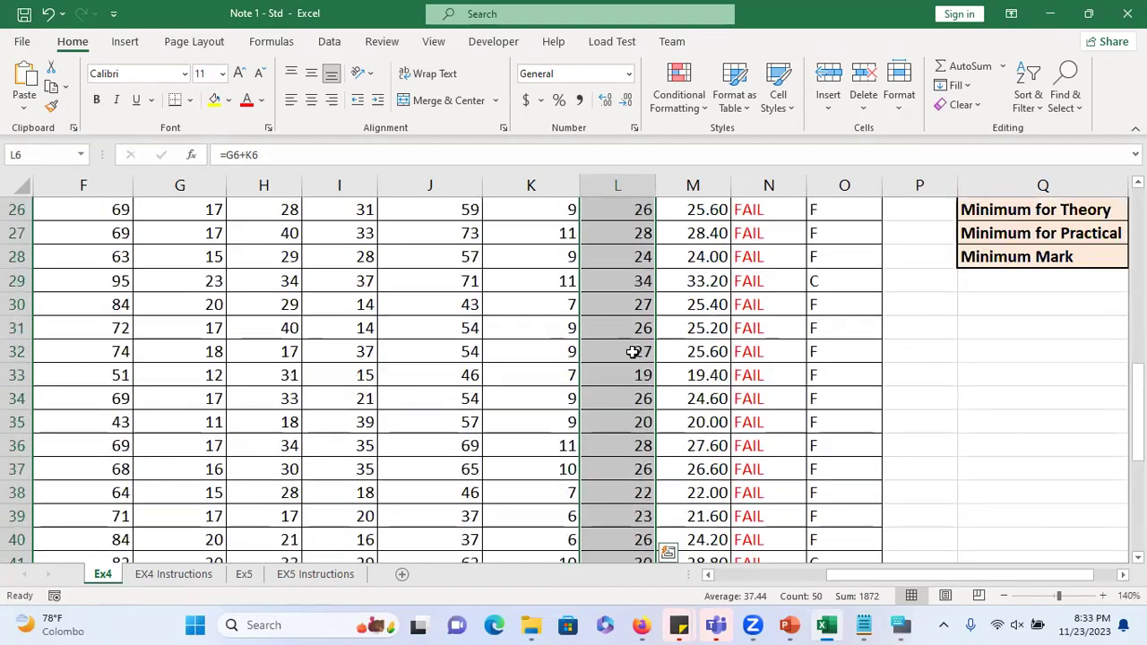
scroll(632, 351, "up", 8)
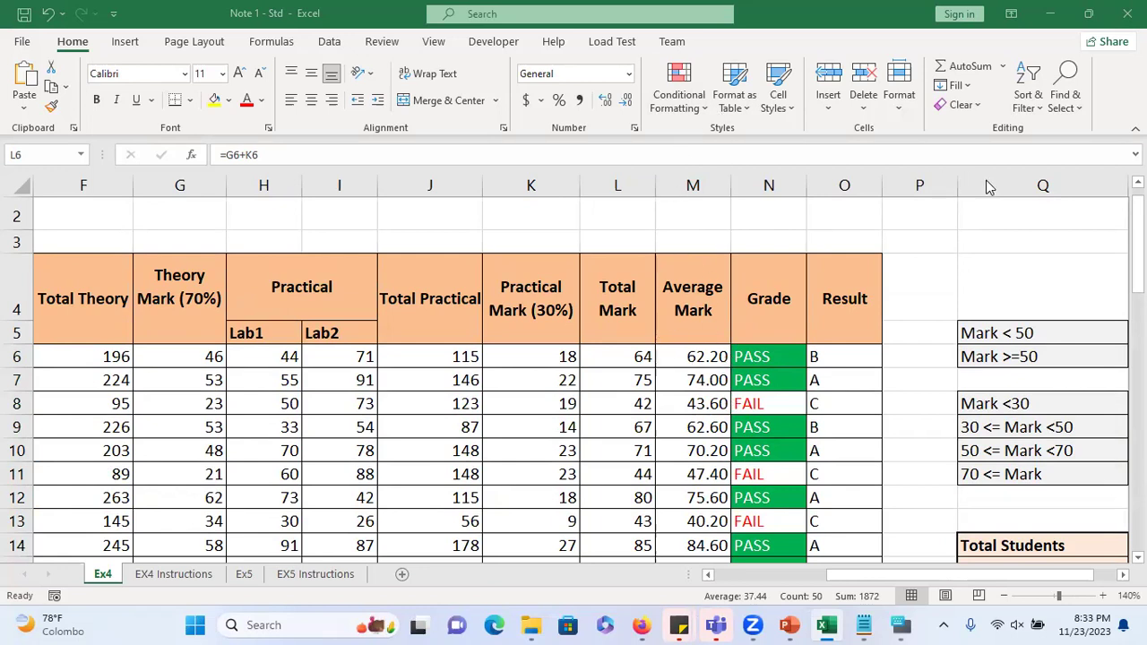
left_click(686, 109)
mouse_move(706, 143)
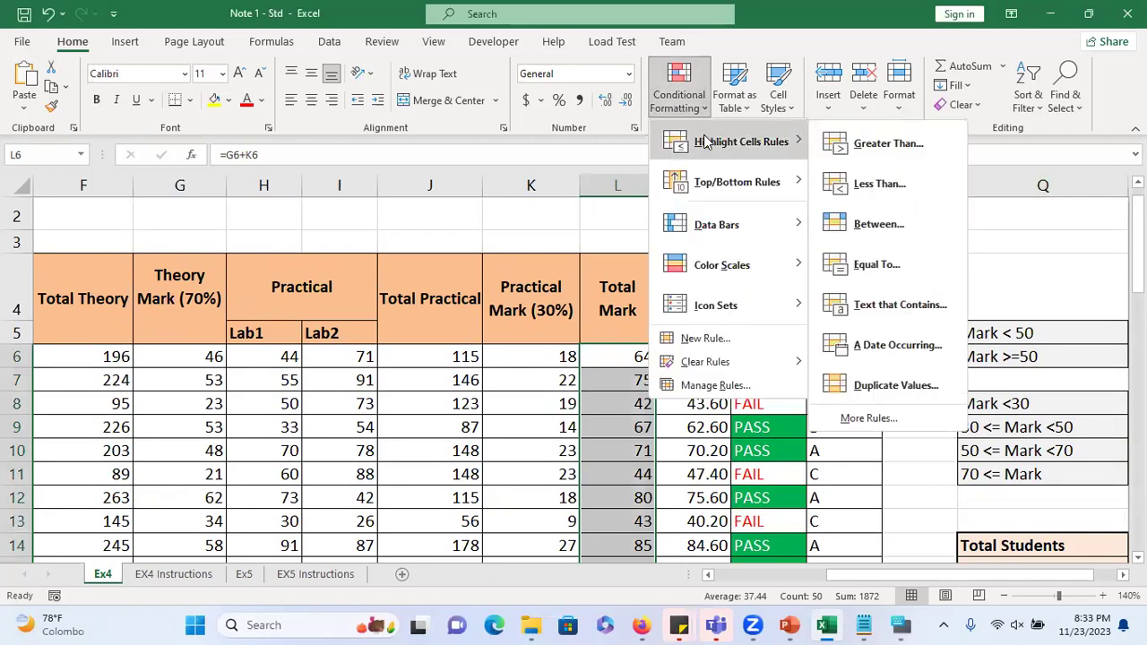
left_click(914, 148)
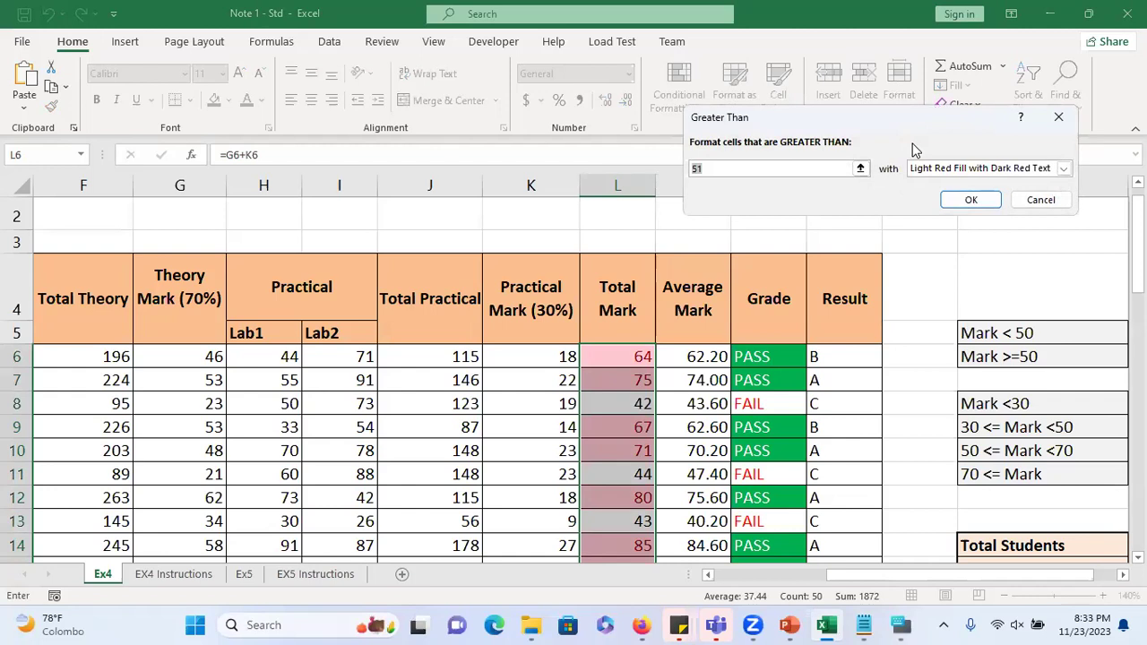
type("5")
type("1")
type("70")
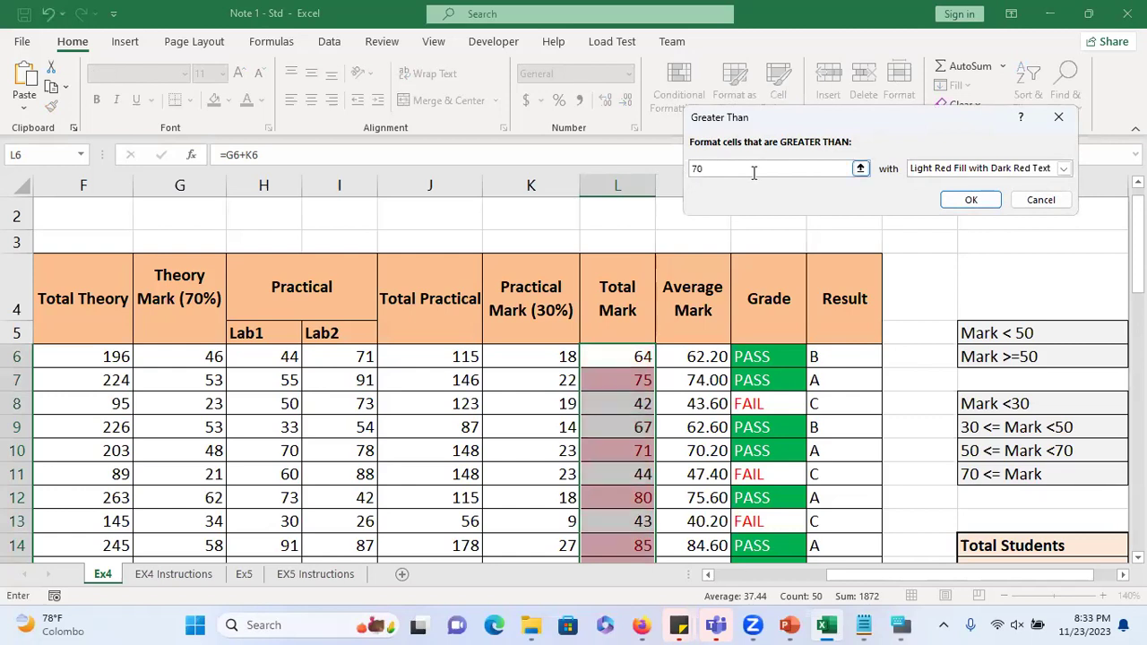
- Open a custom format for the Greater Than 70 rule and set its font colour to green
left_click(1062, 169)
left_click(975, 250)
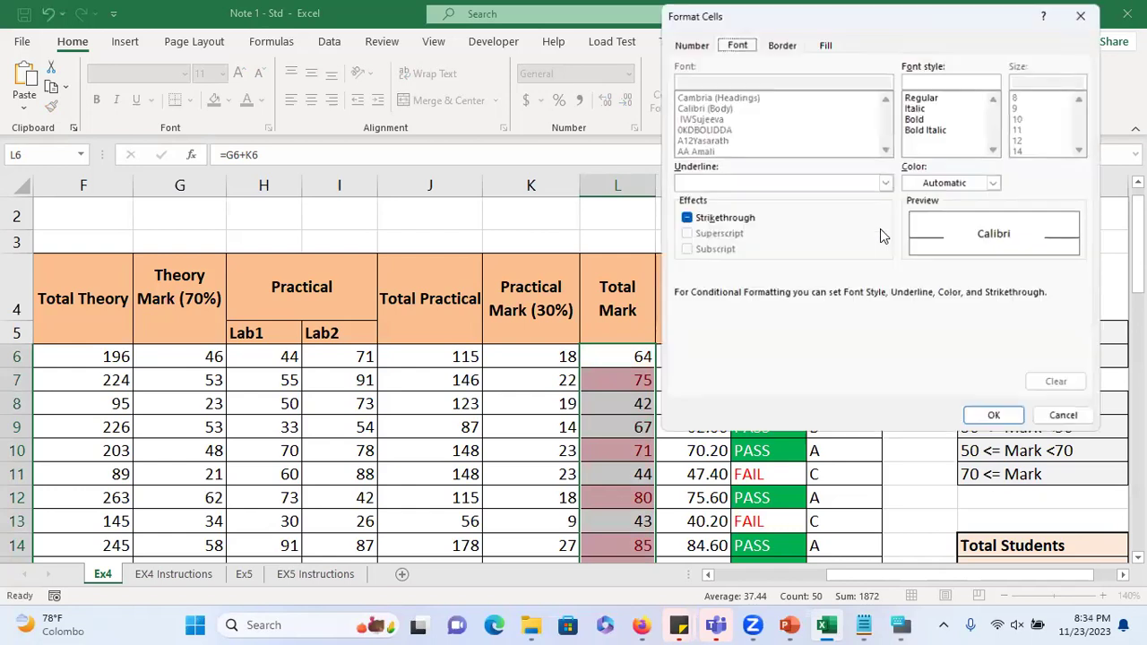
left_click(994, 182)
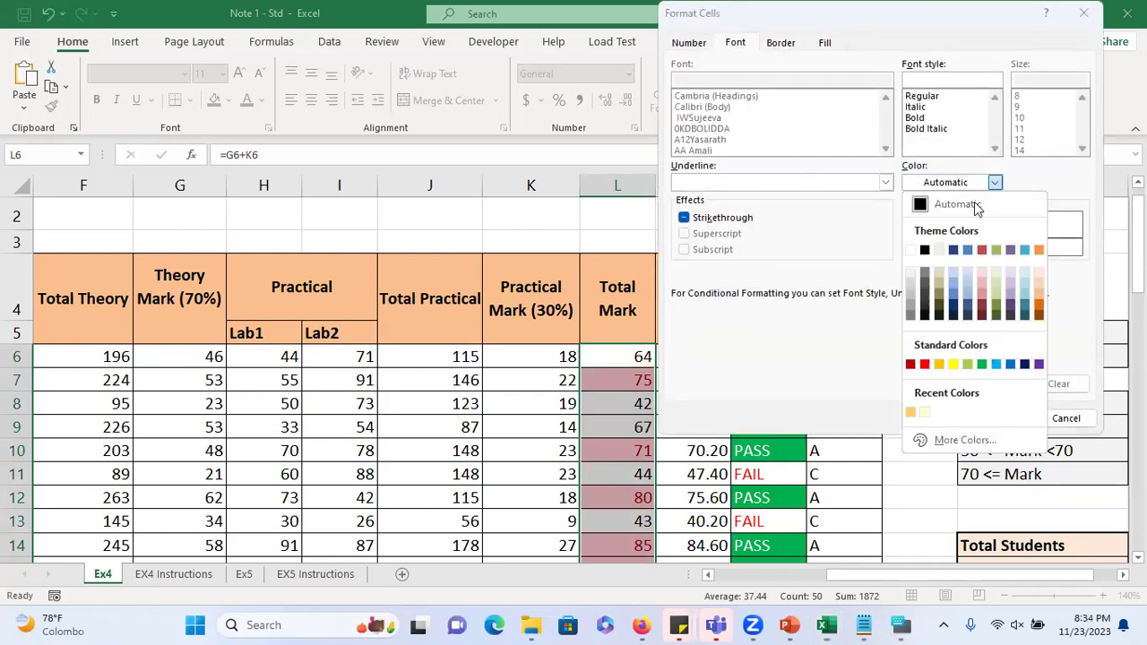
left_click(982, 364)
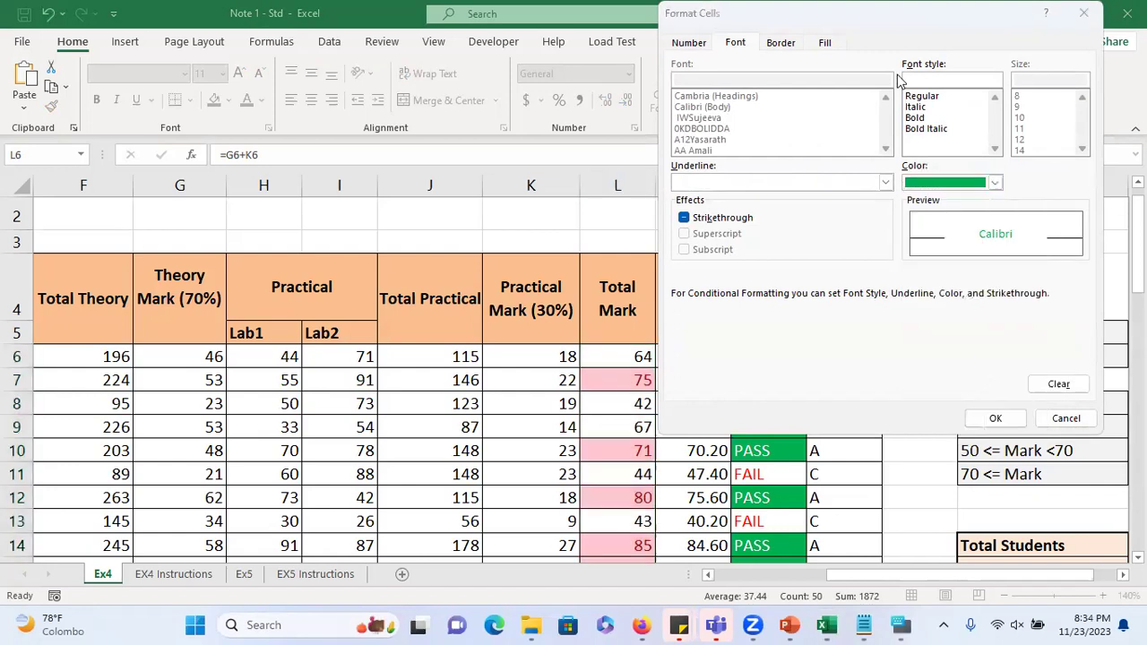
- Give the Greater Than 70 rule a light green fill chosen from the extended colour palette
left_click(825, 43)
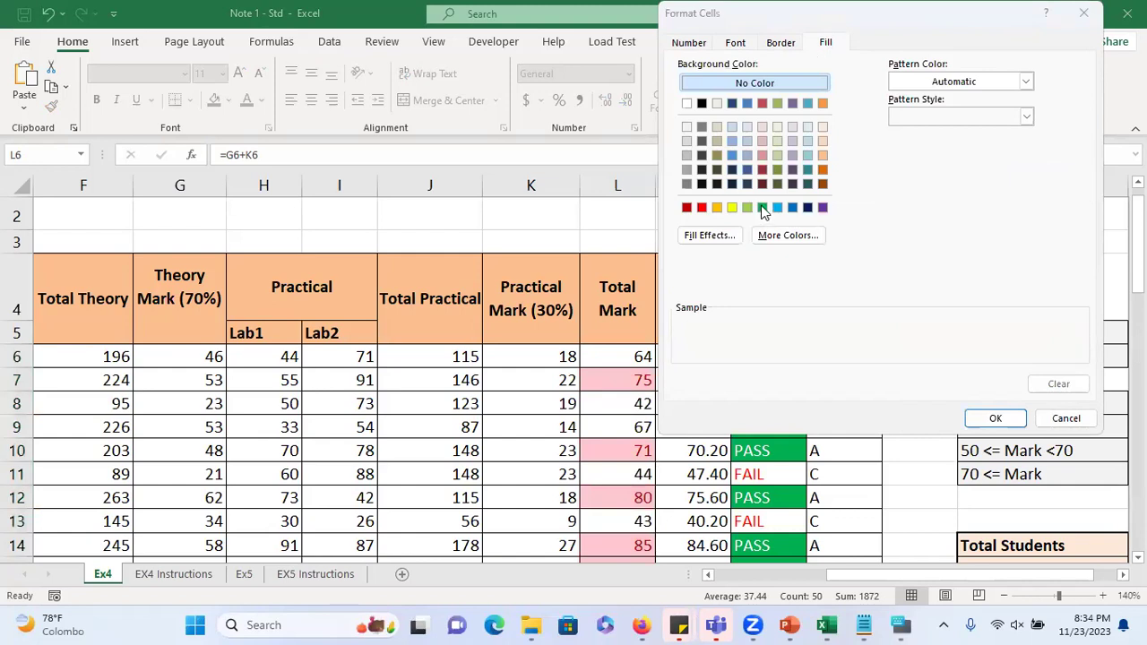
left_click(798, 234)
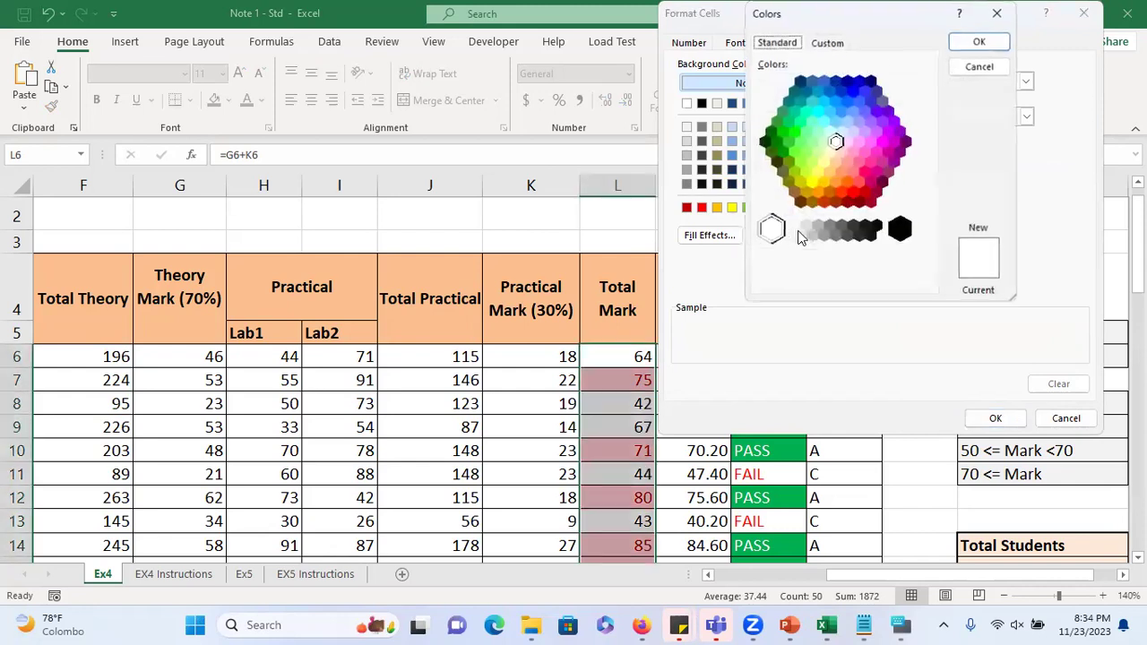
left_click(817, 152)
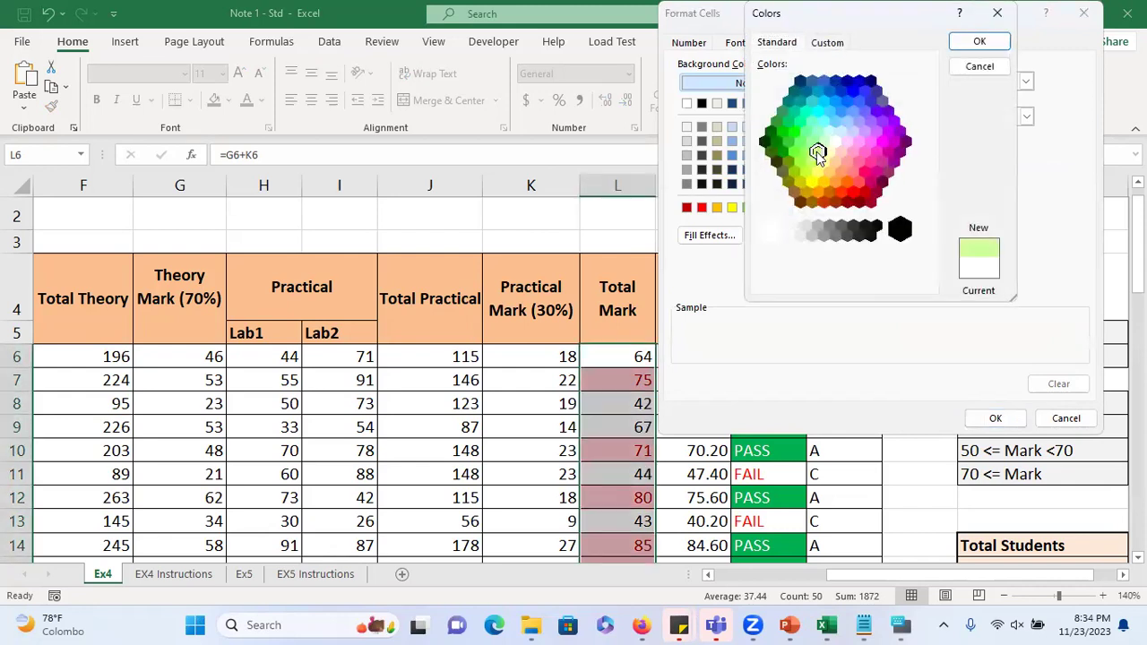
left_click(806, 152)
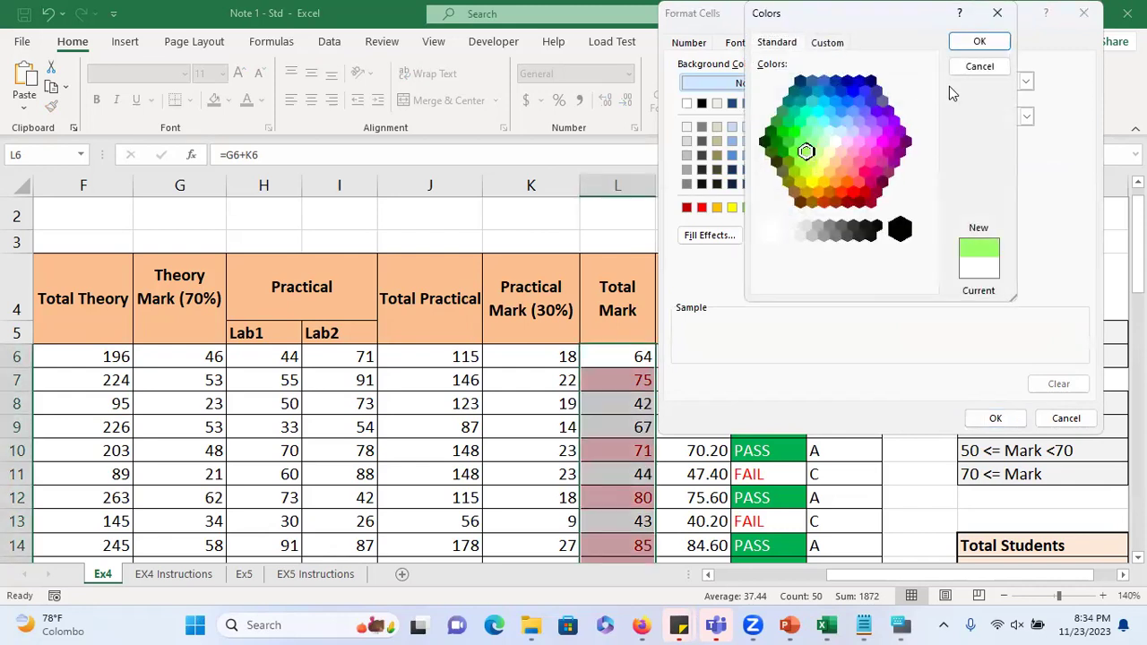
left_click(980, 41)
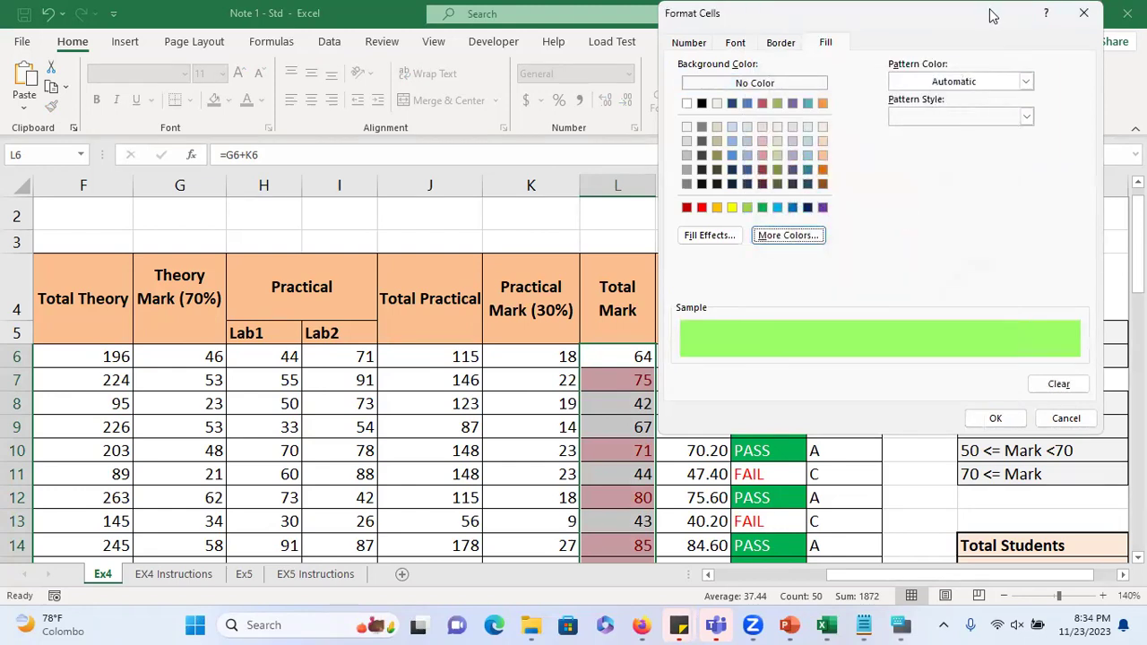
- Set the rule's font colour to Automatic and accept the custom format, moving the format dialog aside
left_click_drag(992, 16, 1016, 140)
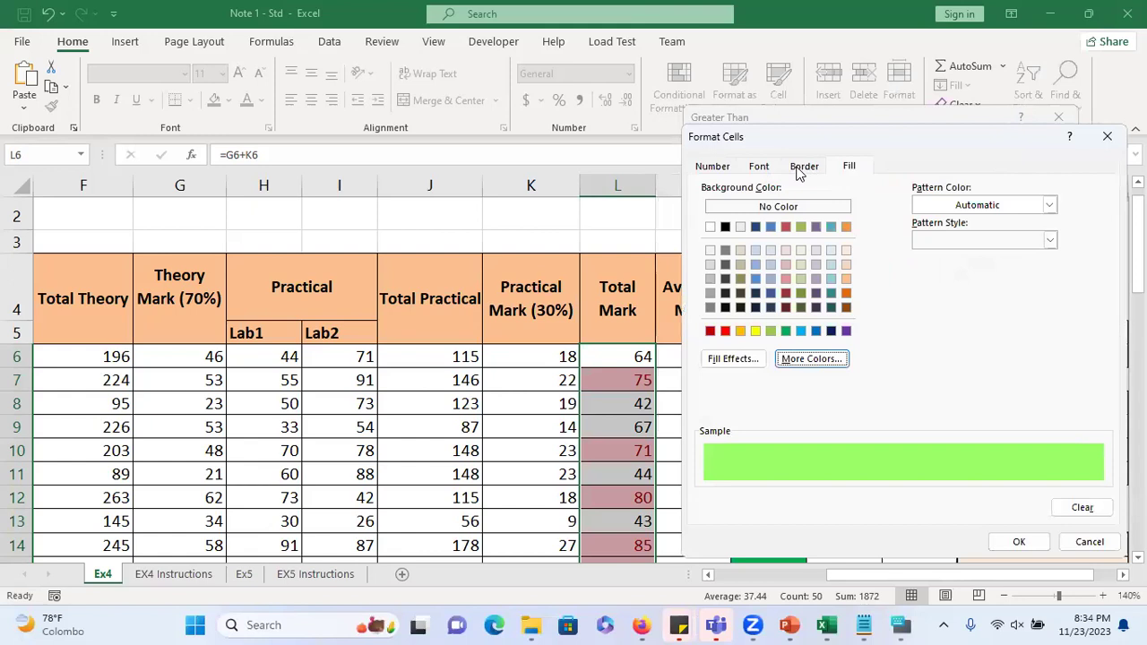
left_click(763, 168)
left_click(1018, 306)
left_click(975, 329)
left_click(1022, 543)
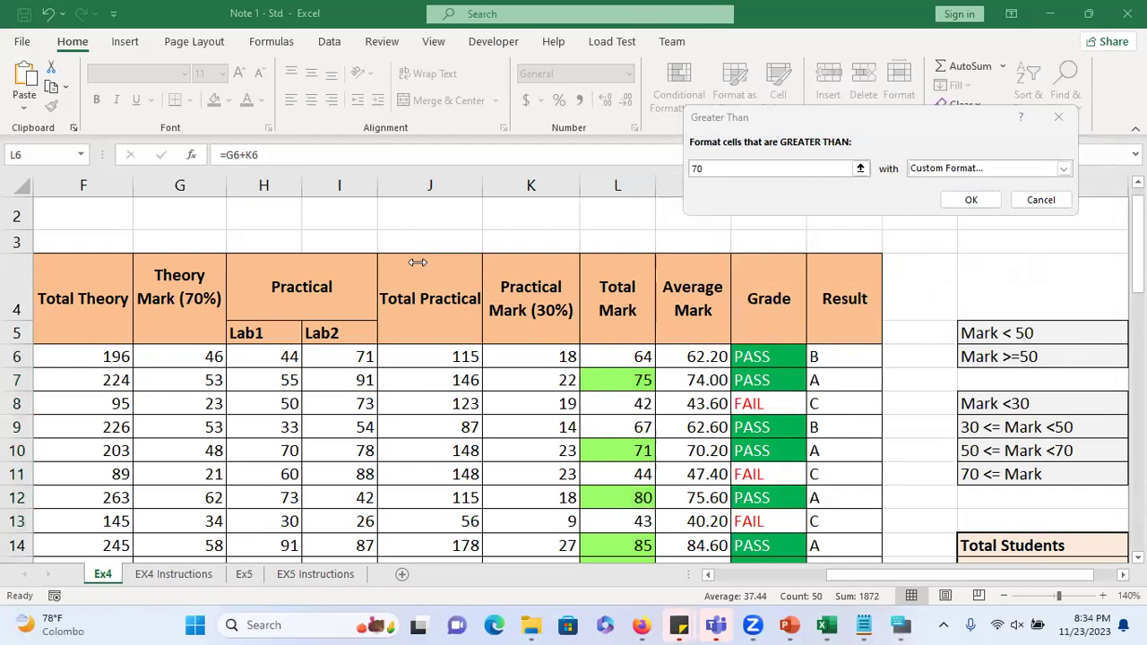
key("XF86AudioRaiseVolume")
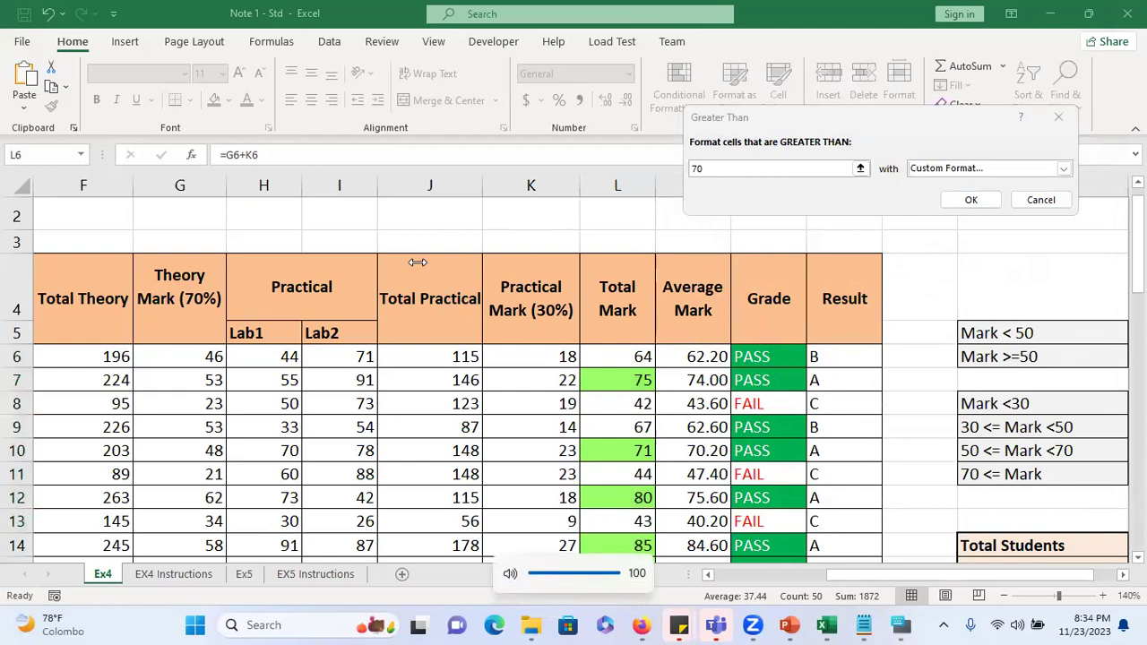
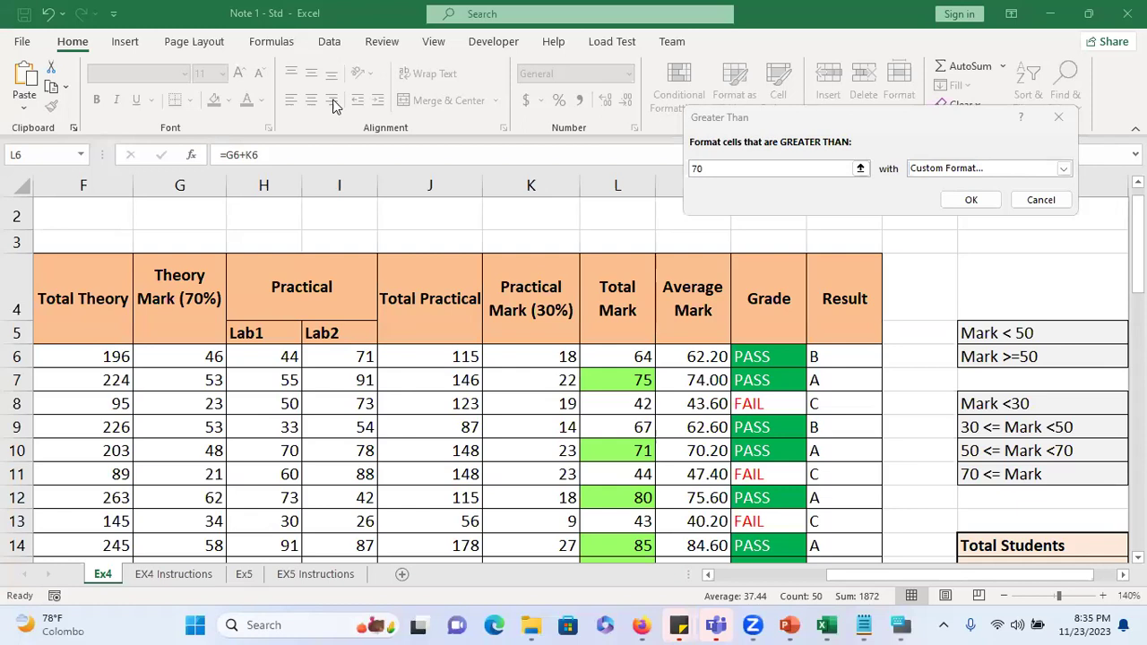
- Bring up the On-Screen Keyboard and apply the Greater Than 70 rule to the Total Mark entries
left_click(901, 625)
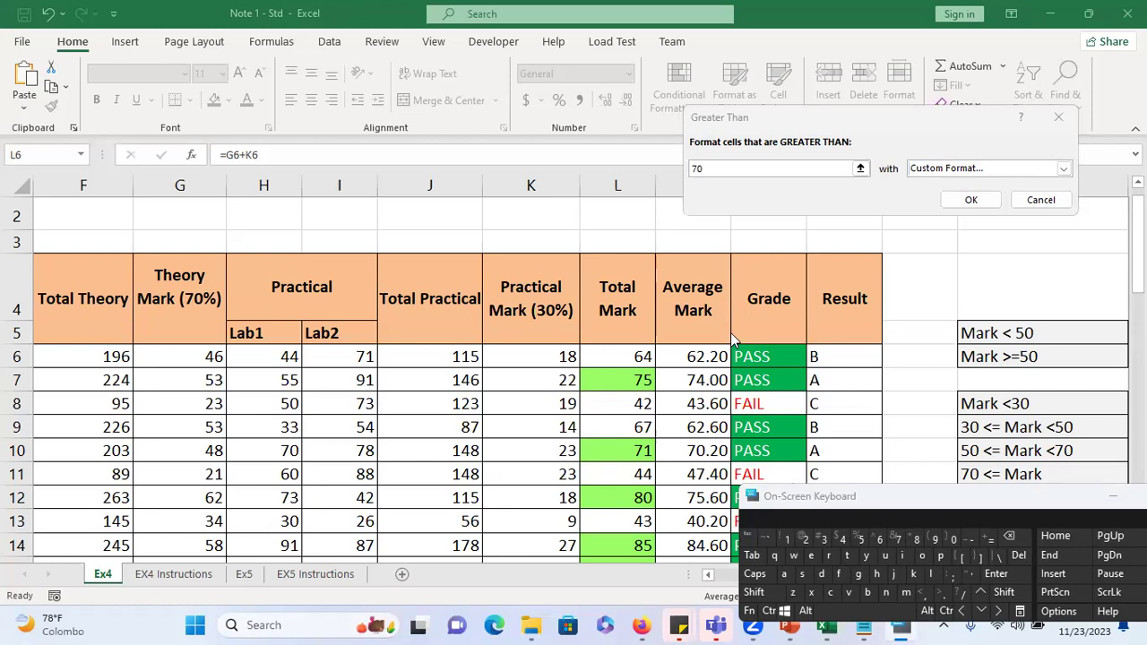
key("shift")
key("shift")
key("shift")
left_click(967, 201)
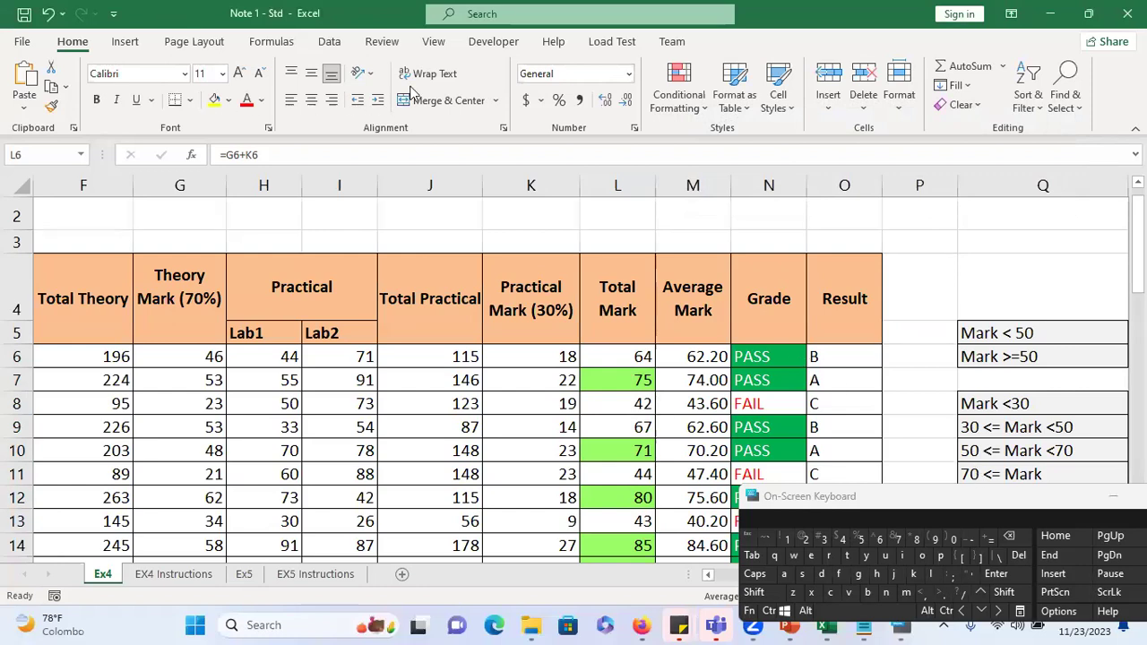
- Select all the Total Mark entries from L6 down and start a Between highlight rule with limits 50 and 70
left_click(618, 360)
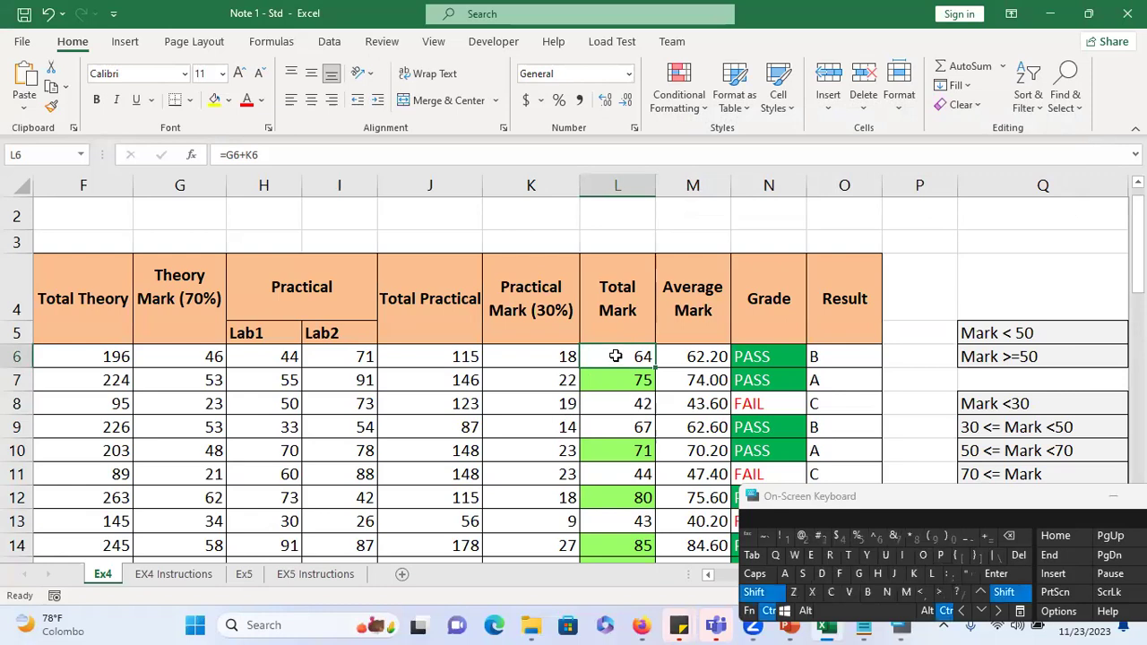
key("ctrl+shift+Down")
scroll(609, 352, "up", 9)
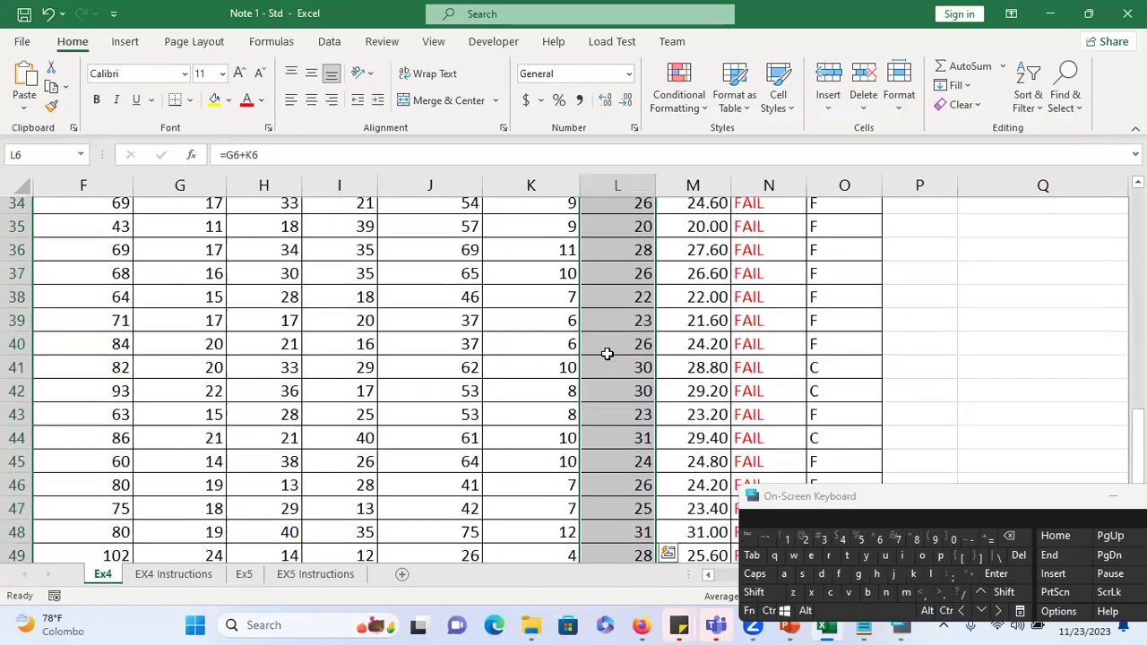
scroll(600, 347, "up", 3)
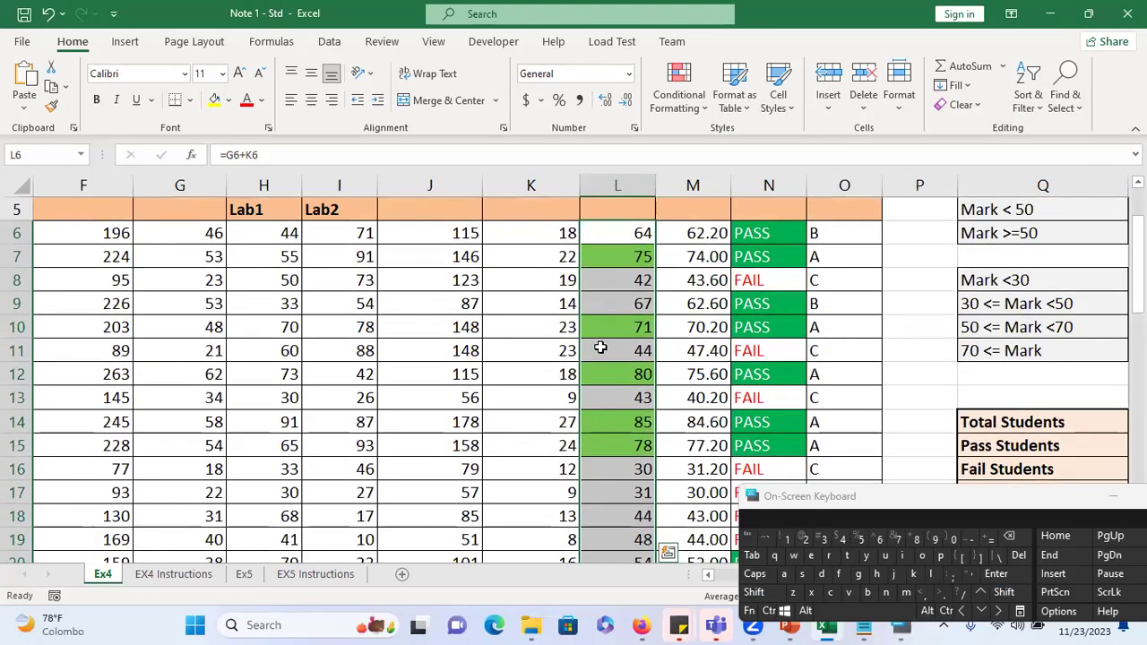
left_click(687, 110)
mouse_move(678, 132)
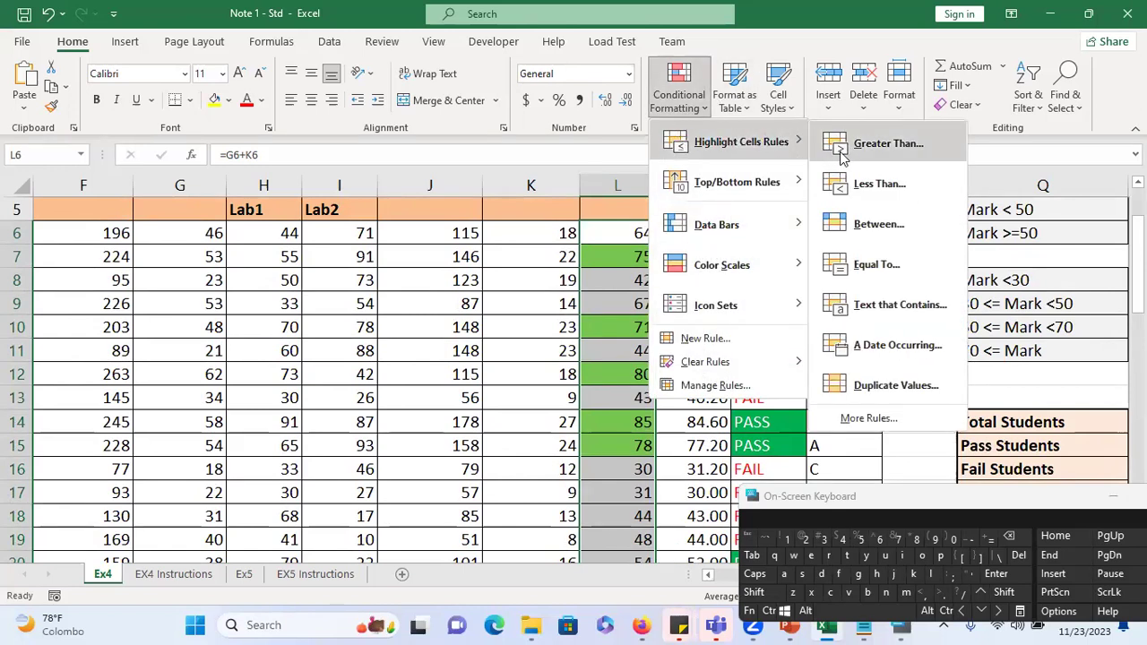
left_click(910, 223)
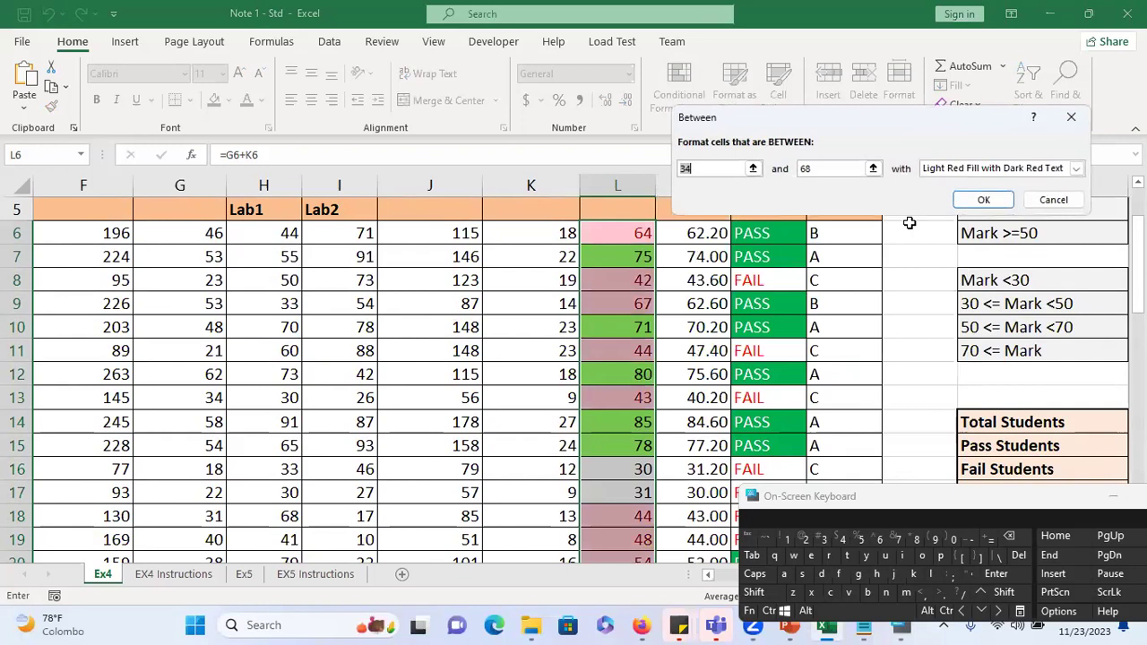
left_click_drag(699, 164, 668, 171)
type("50")
left_click_drag(861, 170, 787, 175)
type("70")
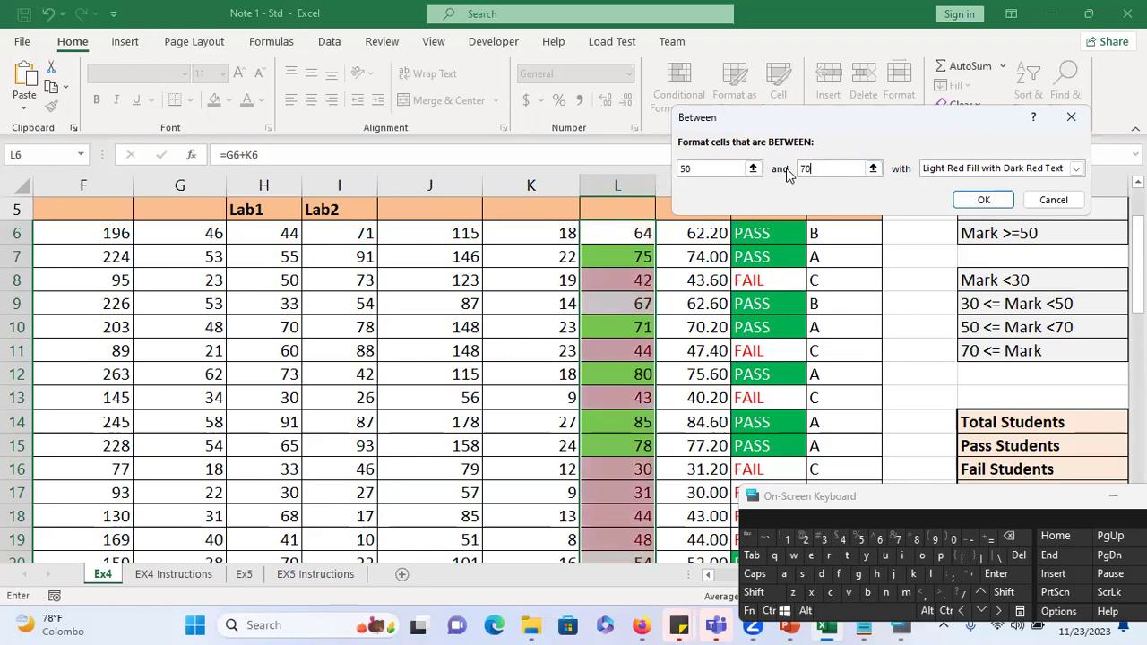
- Give the Between 50 and 70 rule a custom format with a yellow fill and apply it, minimizing the On-Screen Keyboard
left_click(1076, 169)
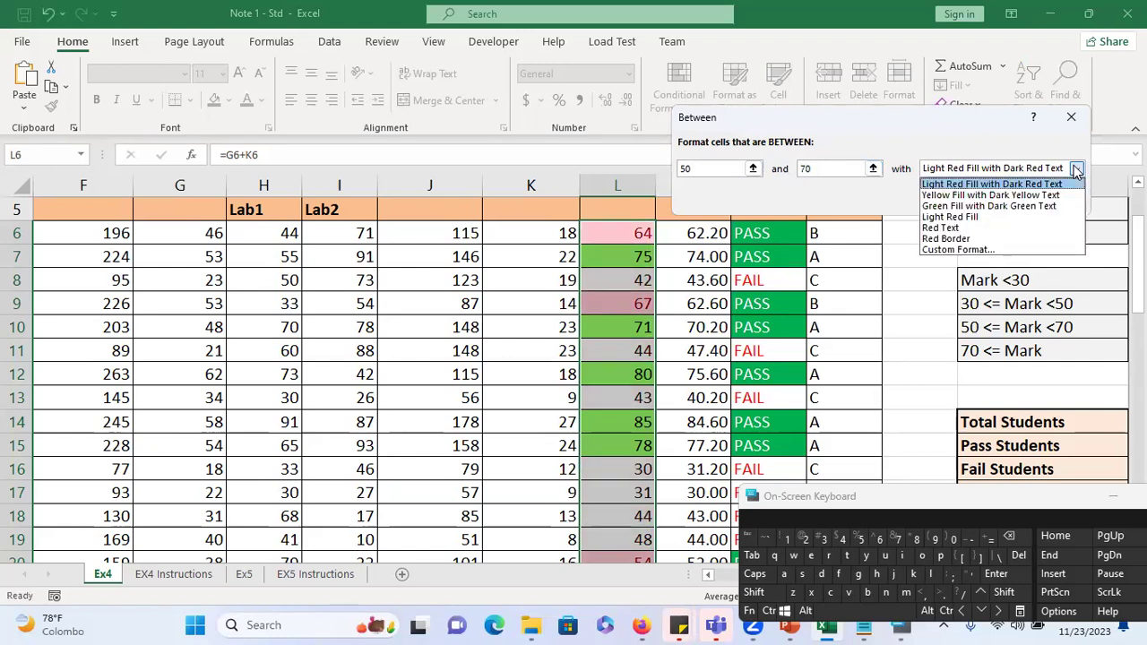
left_click(987, 251)
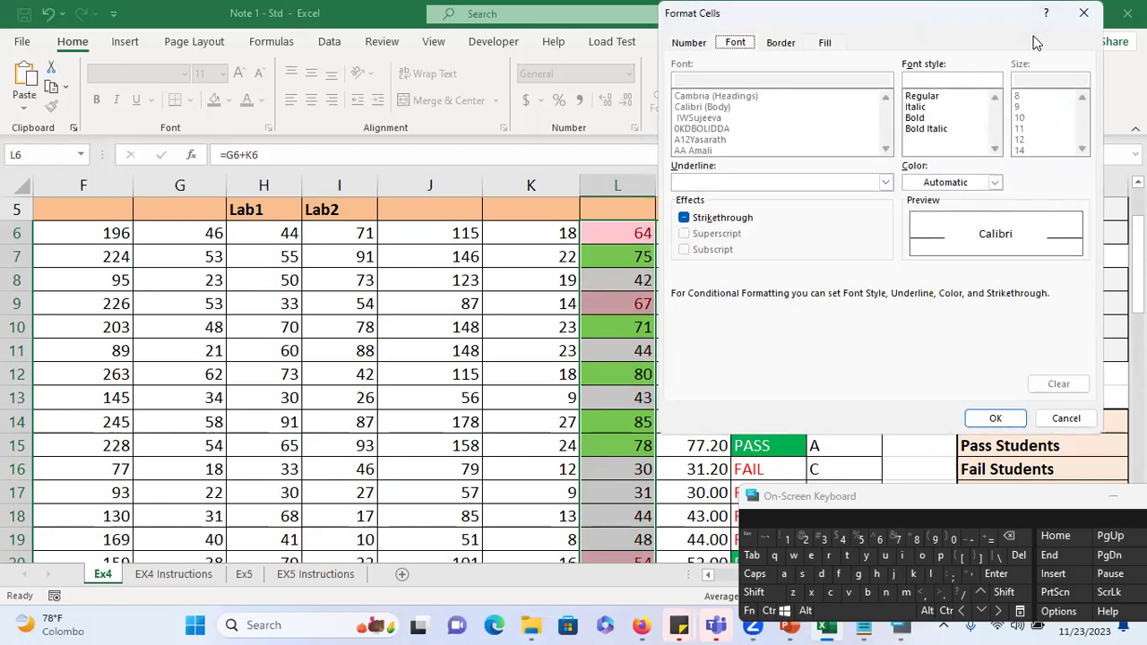
left_click_drag(1011, 7, 1033, 90)
left_click(848, 128)
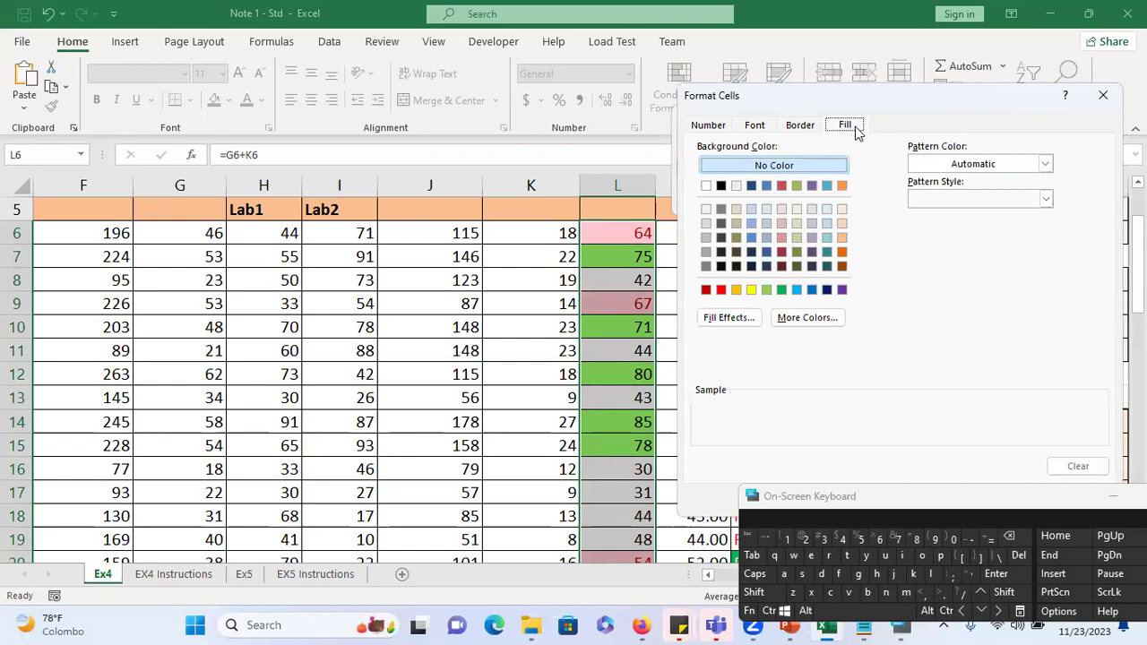
left_click(751, 290)
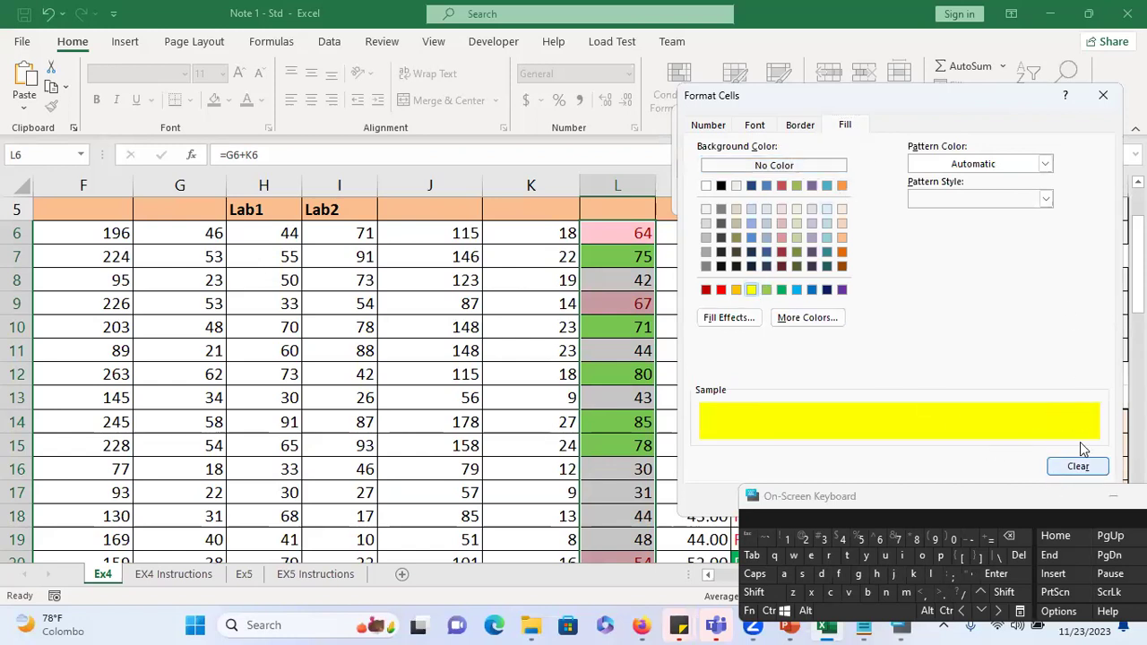
left_click(800, 127)
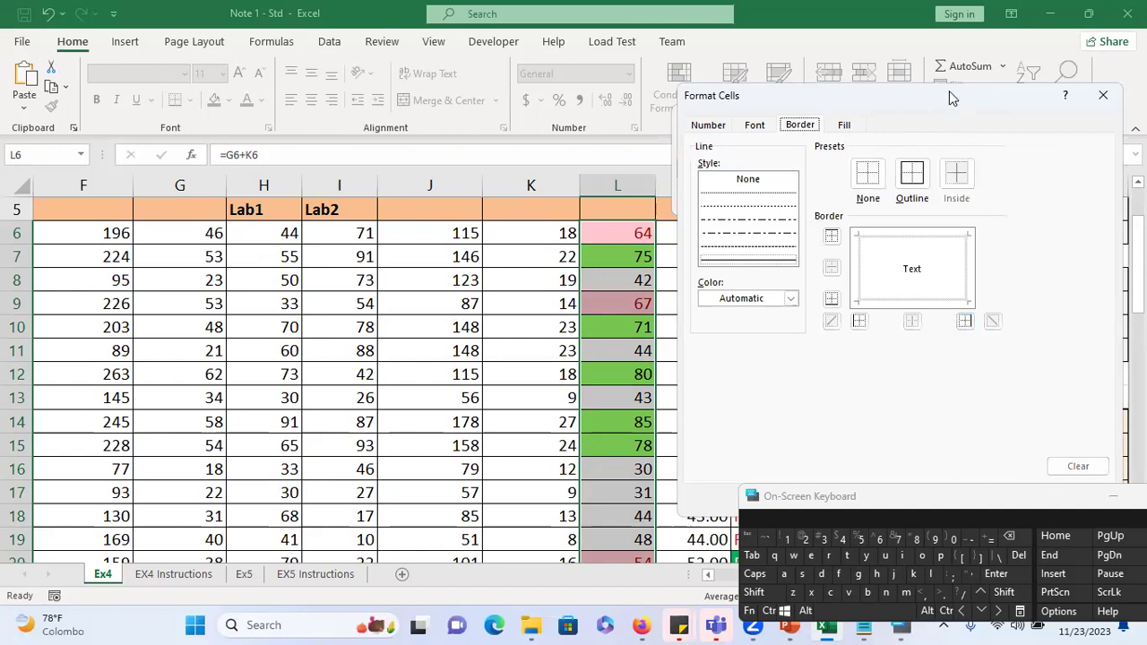
left_click_drag(949, 91, 797, 76)
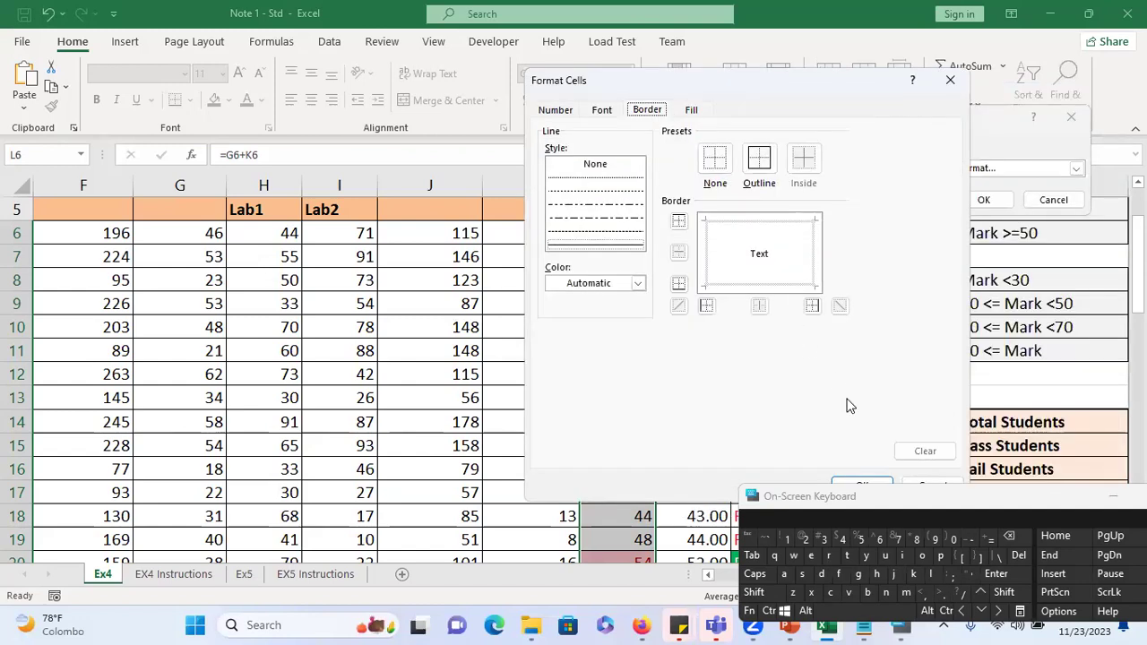
left_click(874, 484)
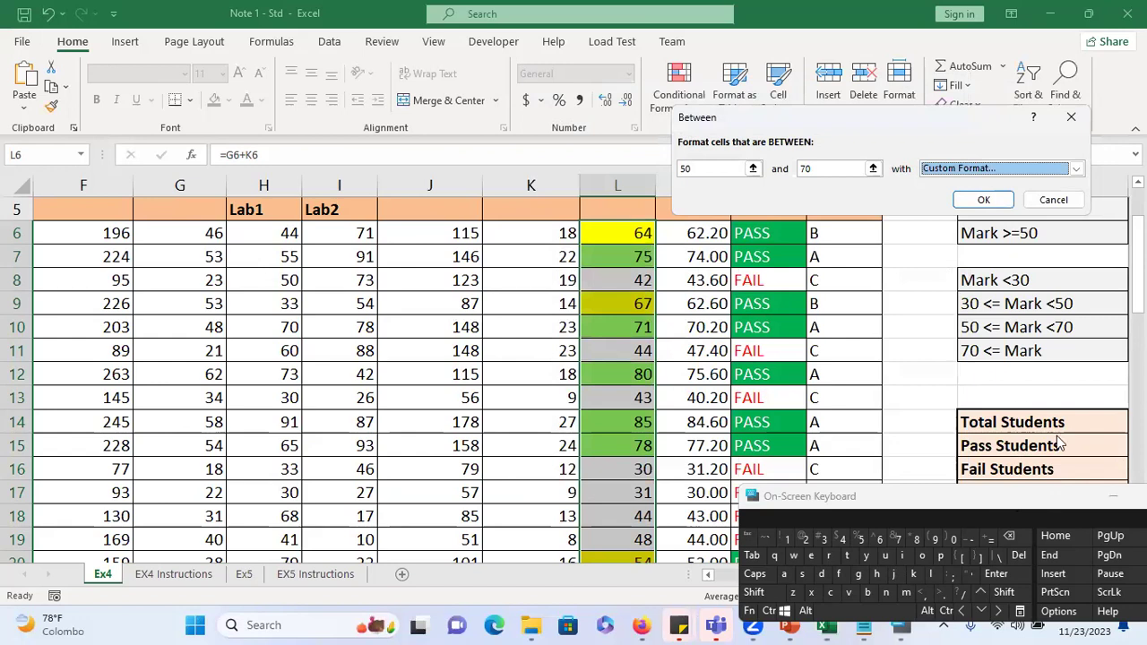
left_click(1113, 495)
left_click(983, 201)
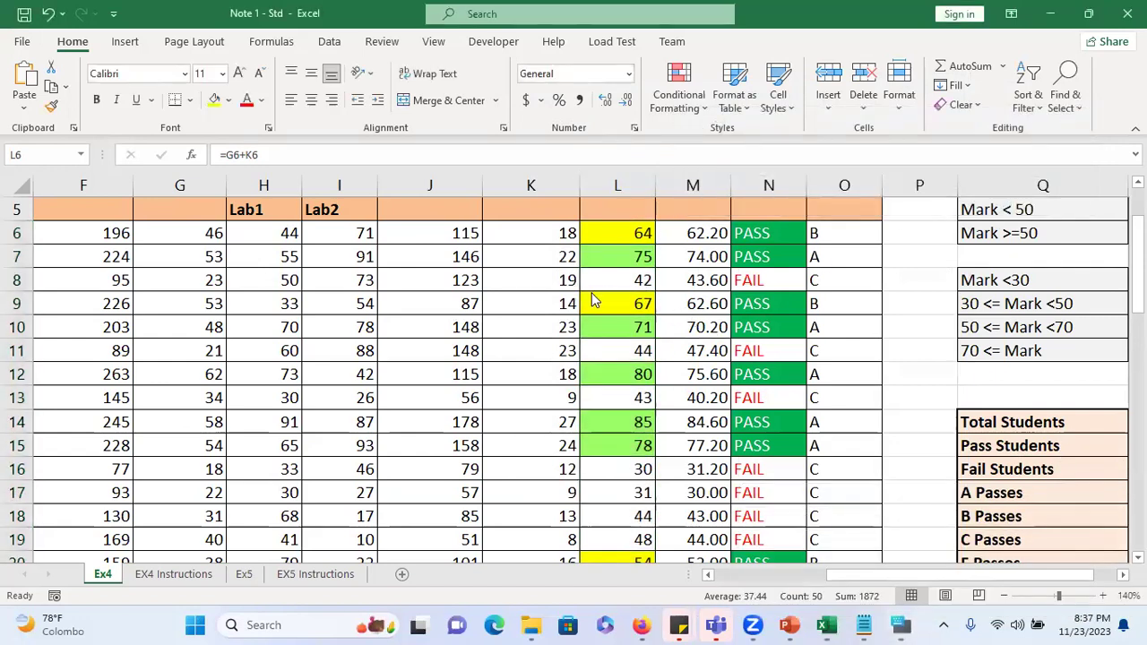
- Start a Less Than highlight rule on the selected Total Mark entries with 50 as the threshold
scroll(592, 301, "down", 6)
scroll(598, 301, "up", 4)
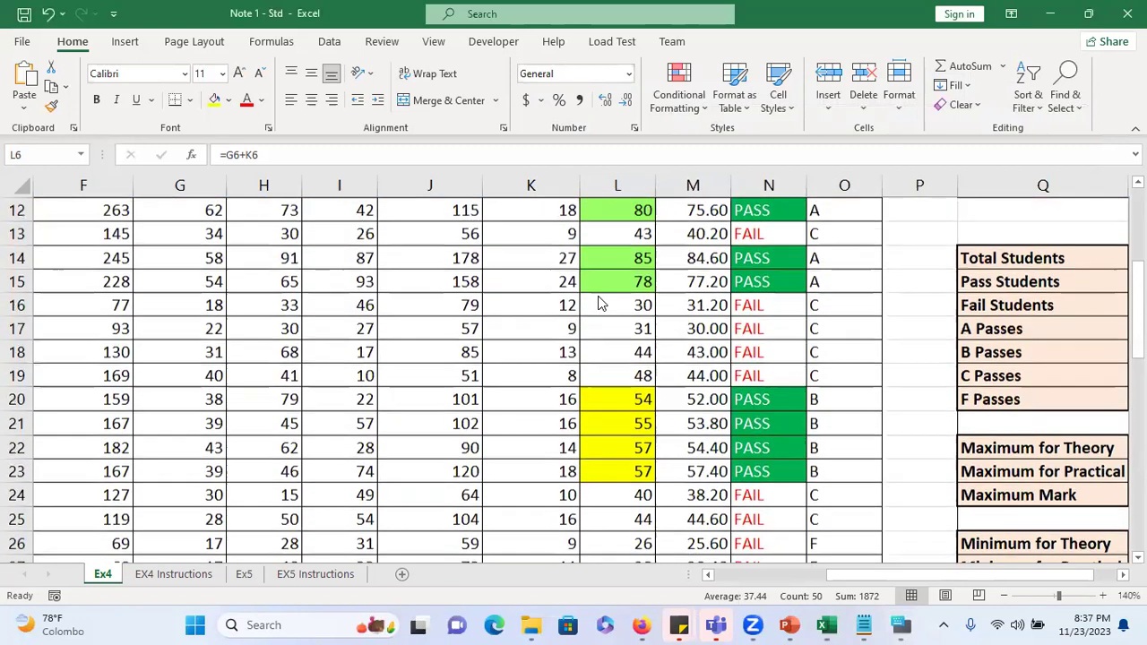
scroll(600, 302, "up", 1)
scroll(600, 303, "up", 2)
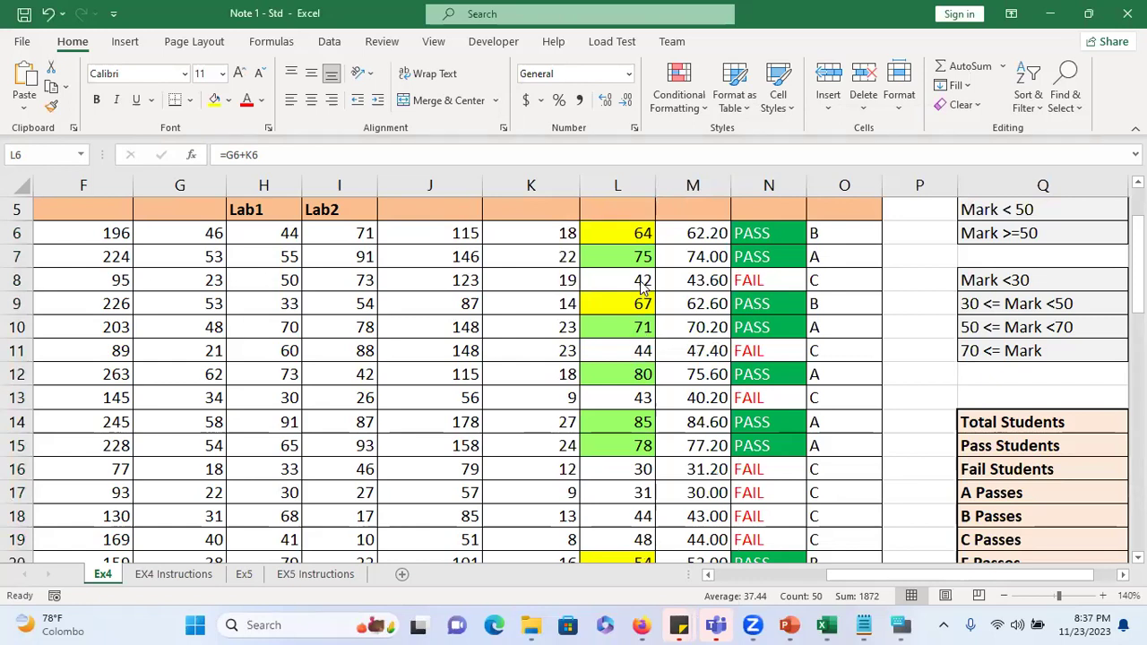
scroll(625, 260, "up", 2)
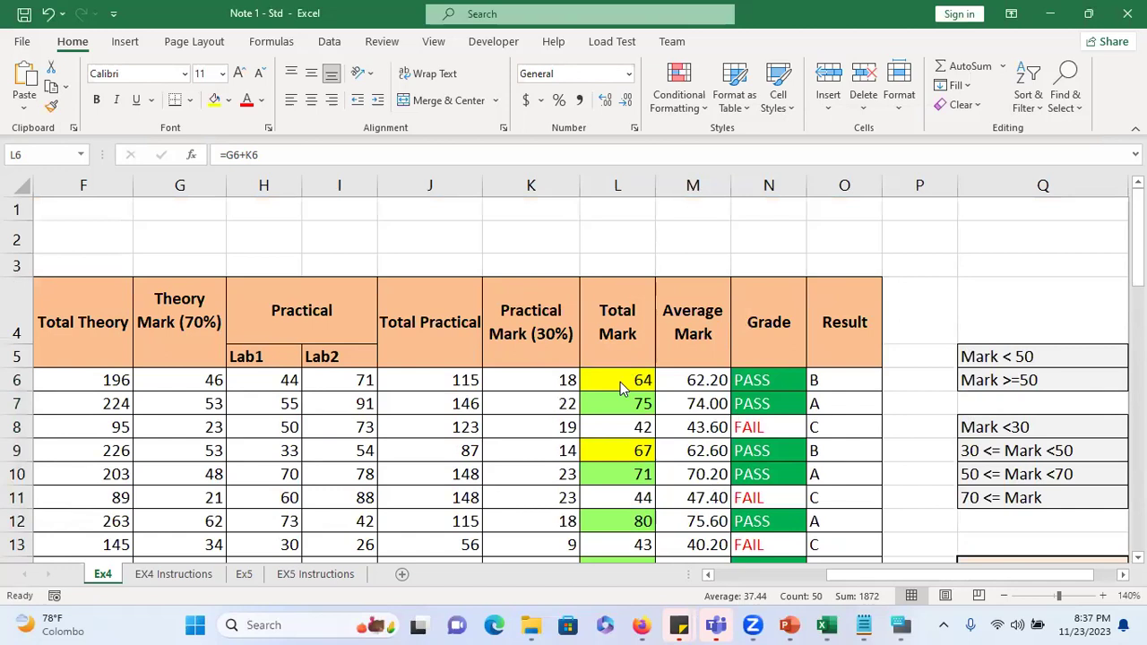
left_click(660, 110)
mouse_move(722, 136)
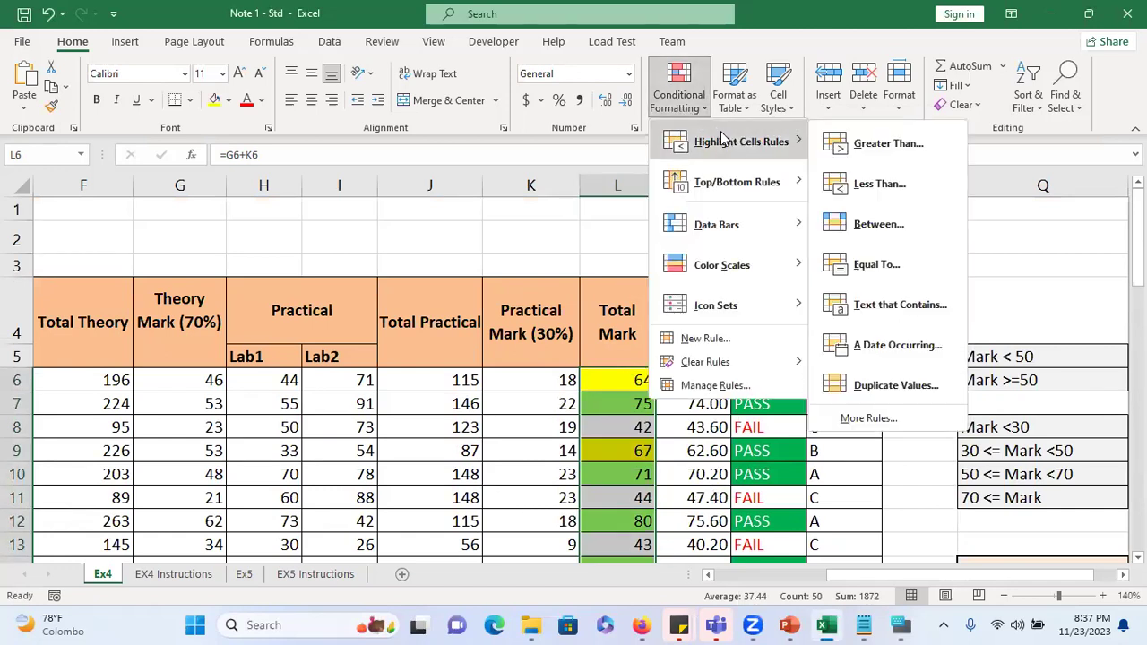
left_click(904, 190)
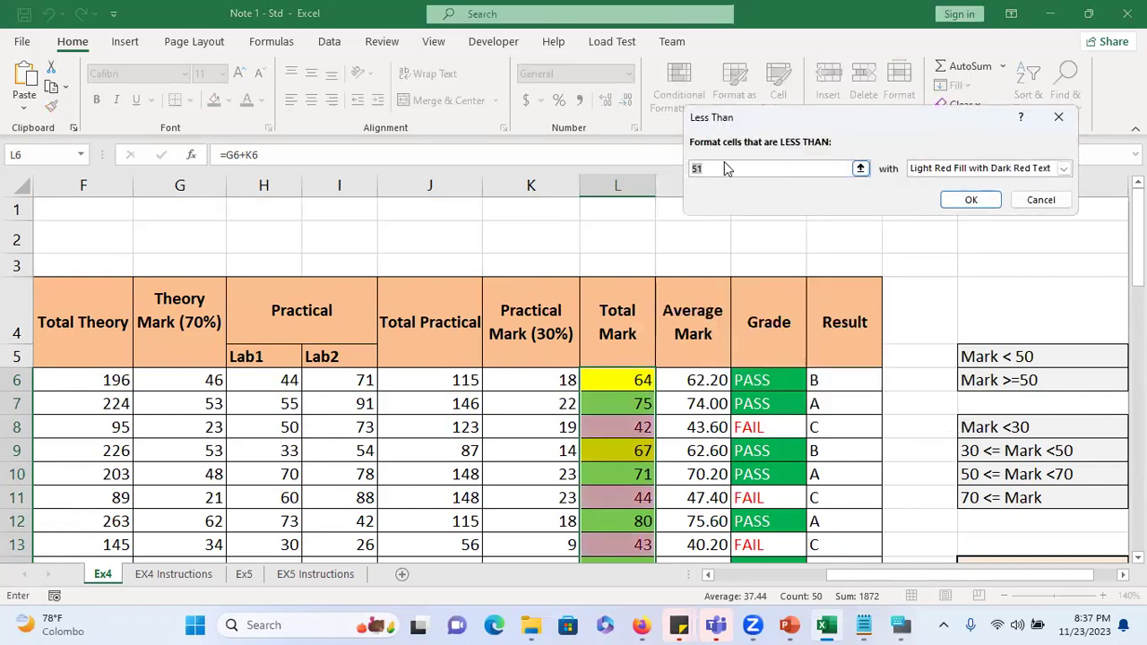
type("50")
- Give the Less Than 50 rule a custom format with an orange-red fill and apply it to the Total Mark entries
left_click(1063, 168)
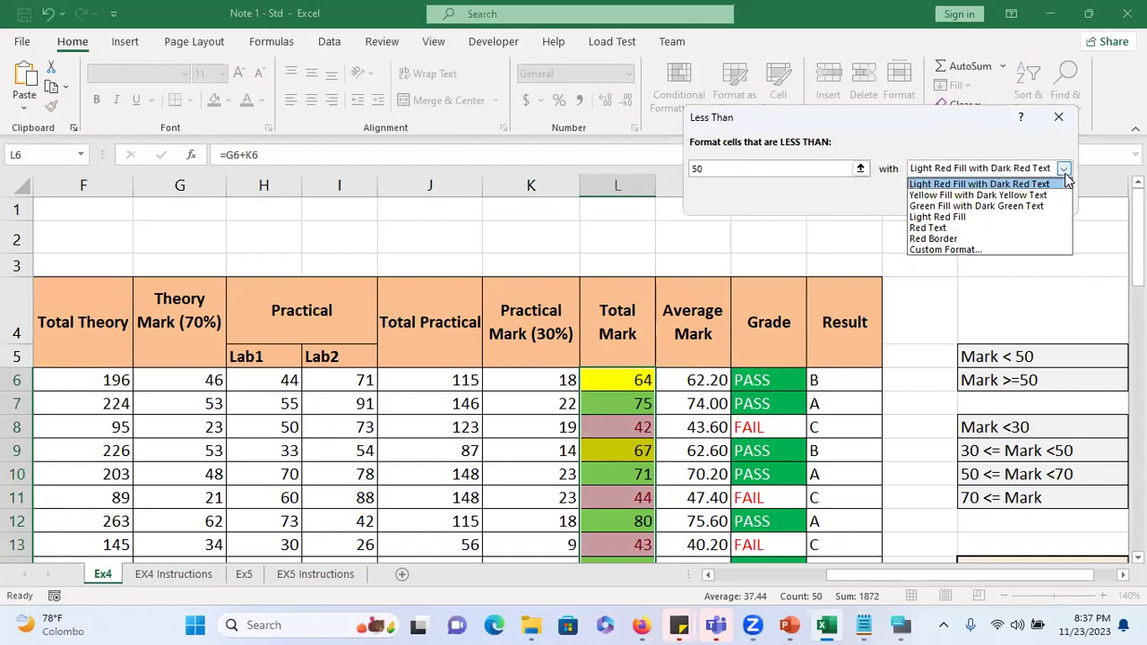
left_click(945, 250)
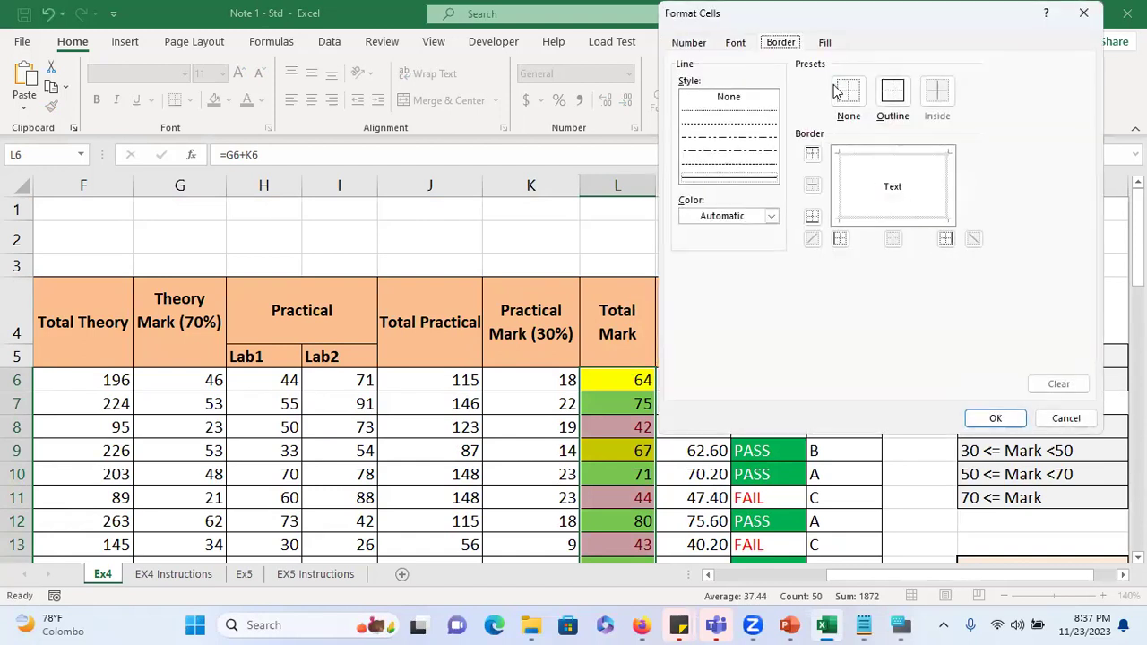
left_click_drag(891, 14, 828, 97)
left_click(761, 125)
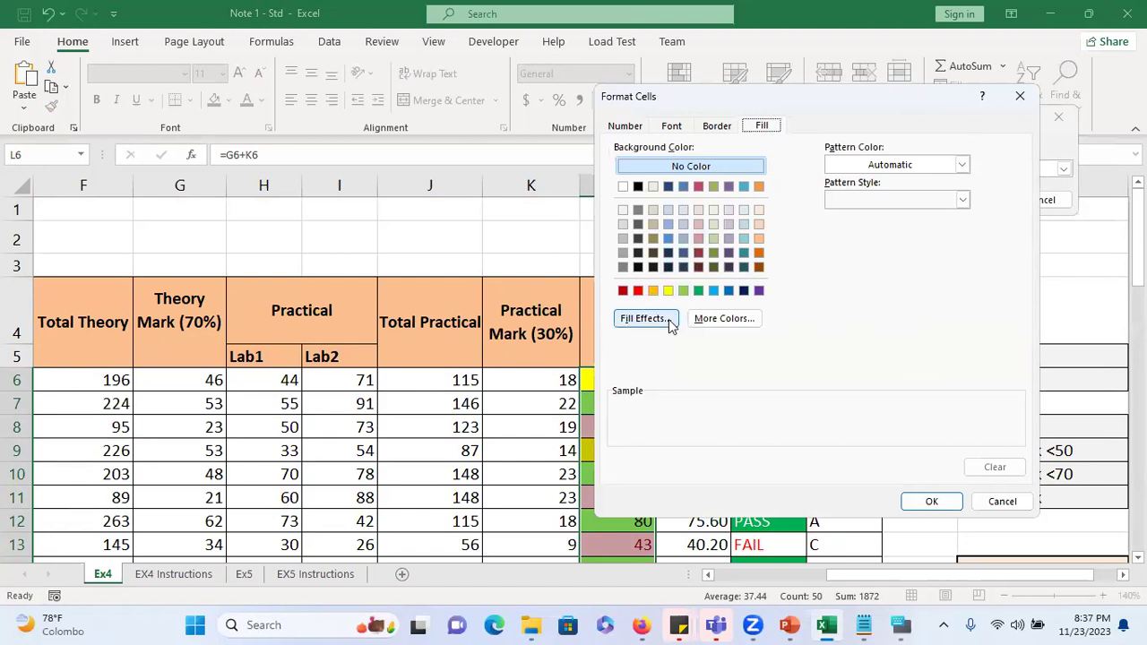
left_click(717, 321)
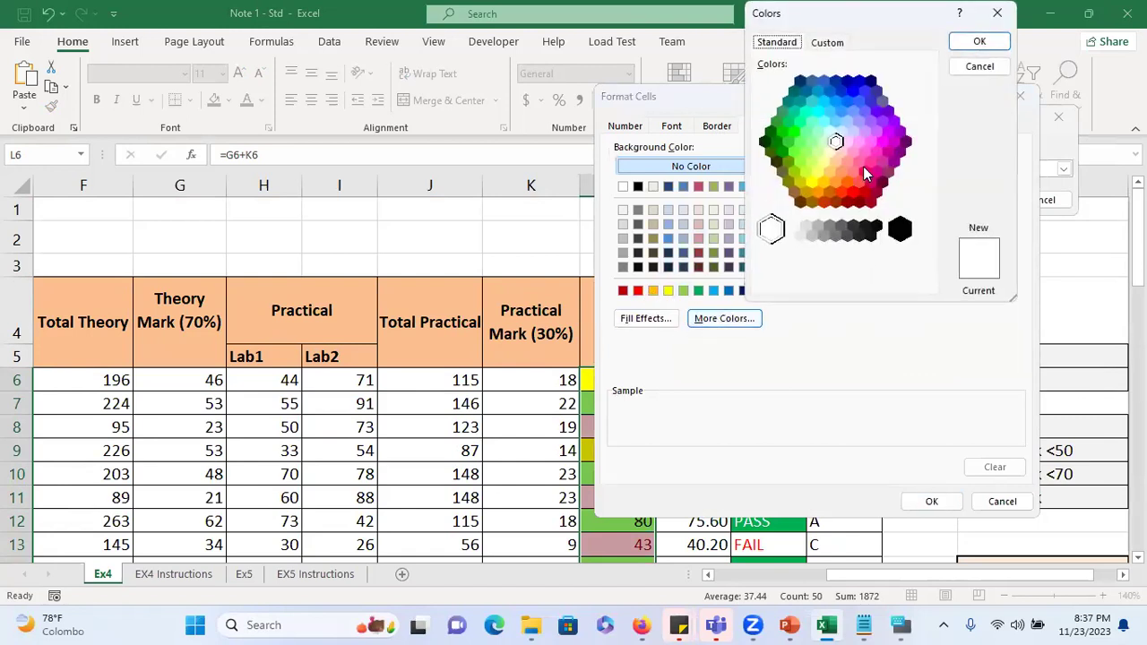
left_click(844, 194)
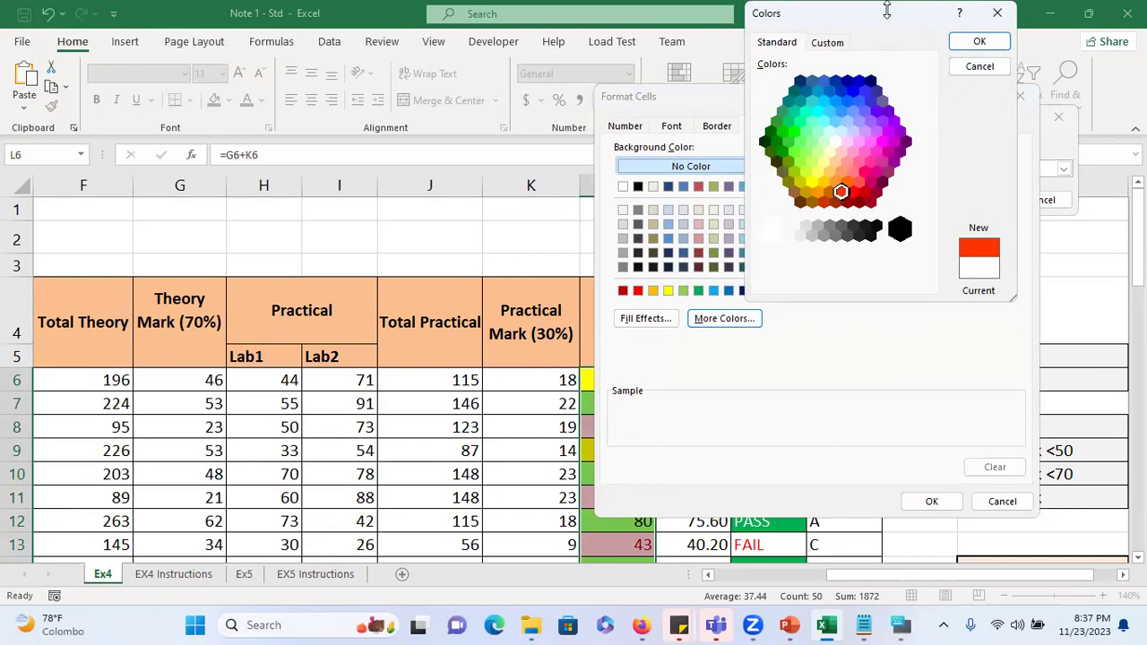
left_click_drag(875, 15, 849, 154)
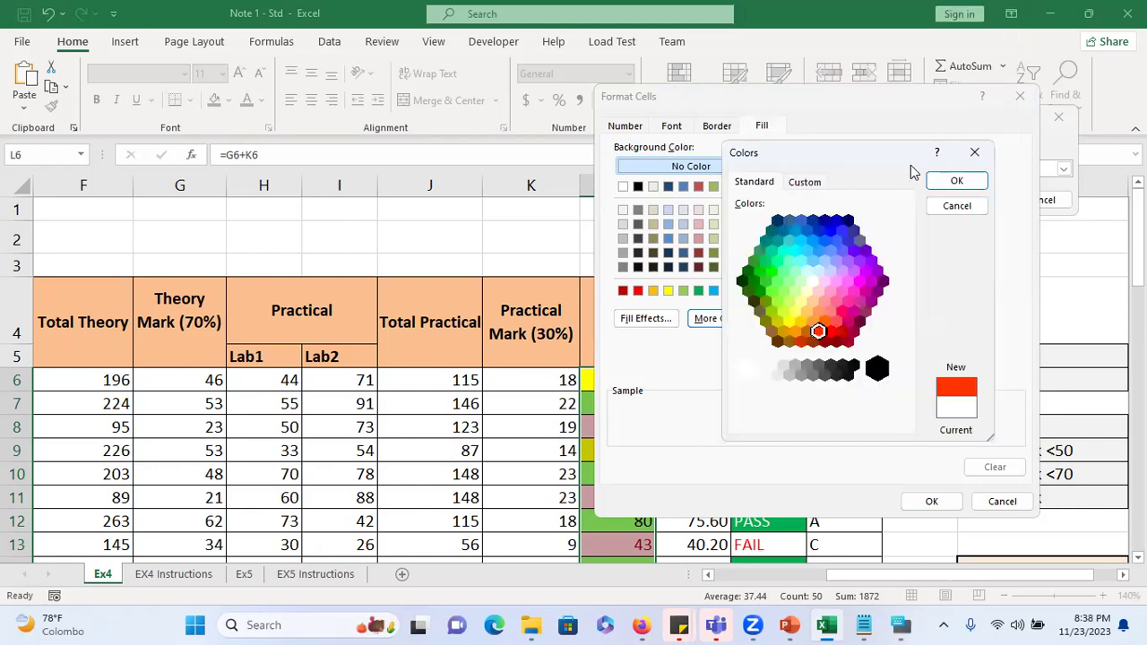
left_click(950, 180)
left_click(930, 506)
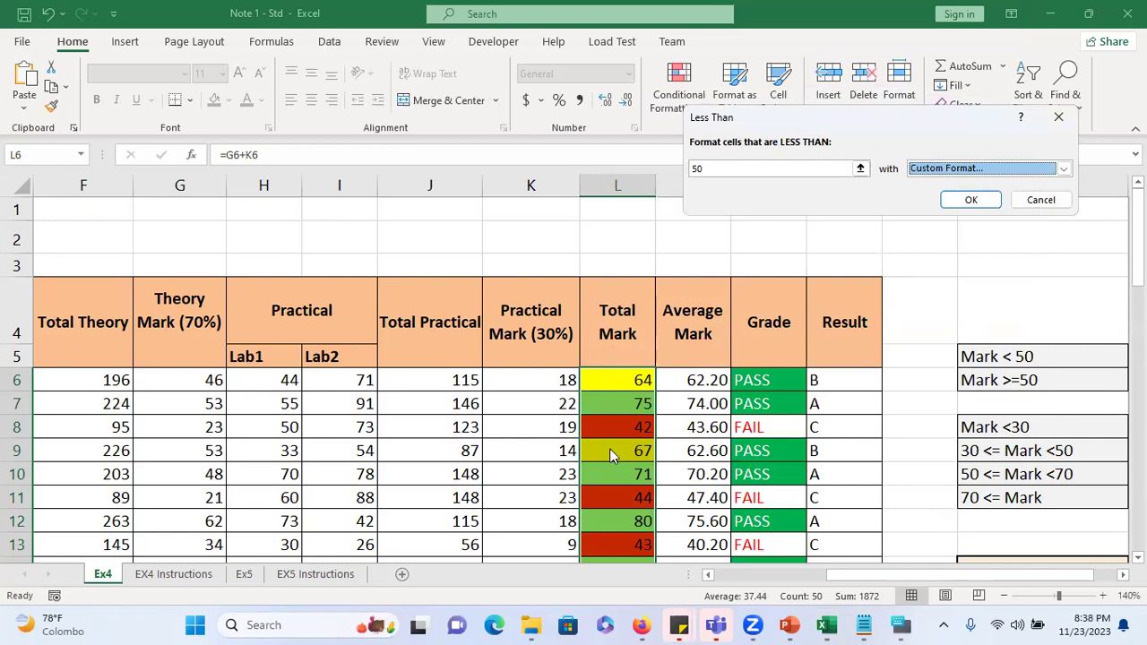
left_click(970, 200)
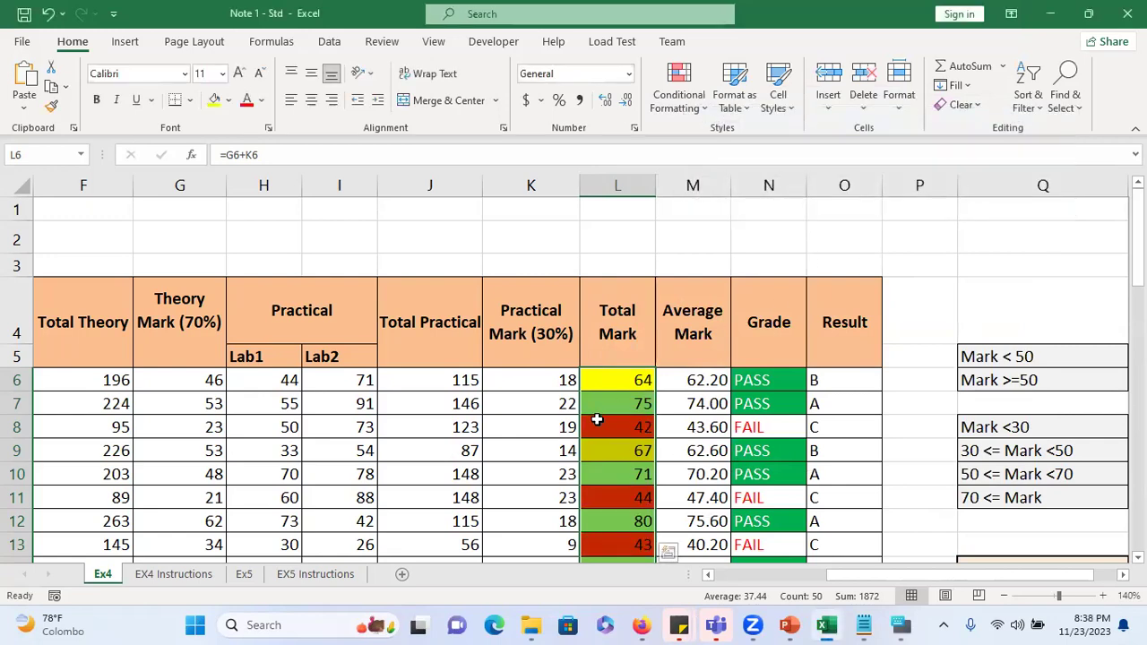
- Check the color highlighting down the Total Mark column and view the available Highlight Cells Rules
left_click(690, 423)
scroll(690, 403, "down", 2)
scroll(689, 402, "down", 5)
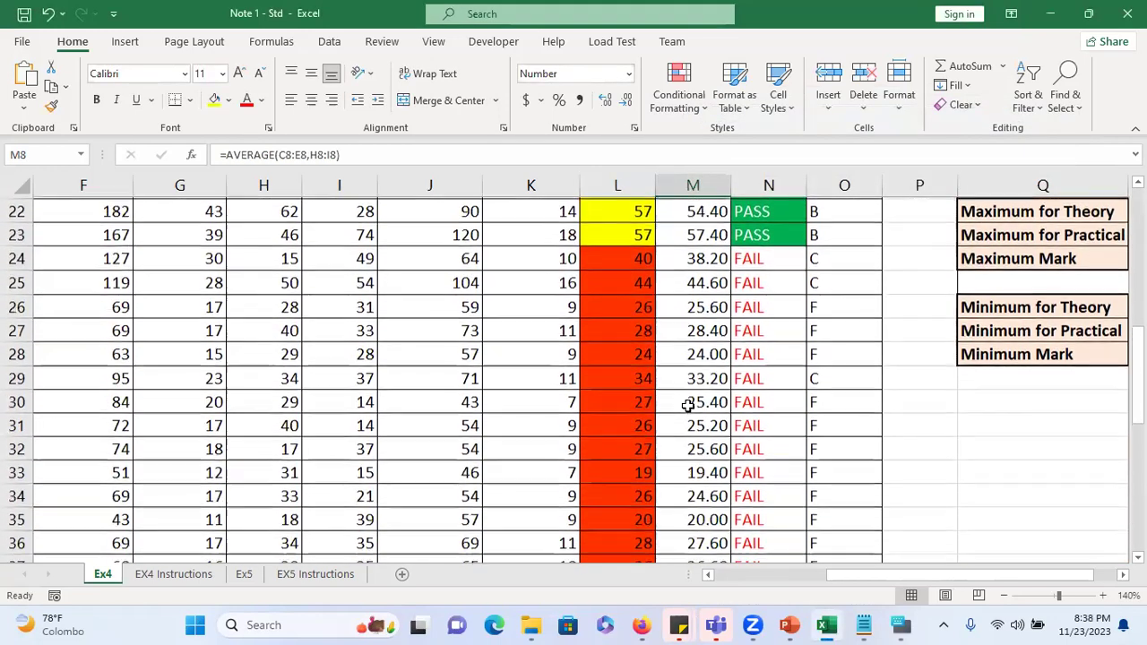
scroll(688, 406, "up", 6)
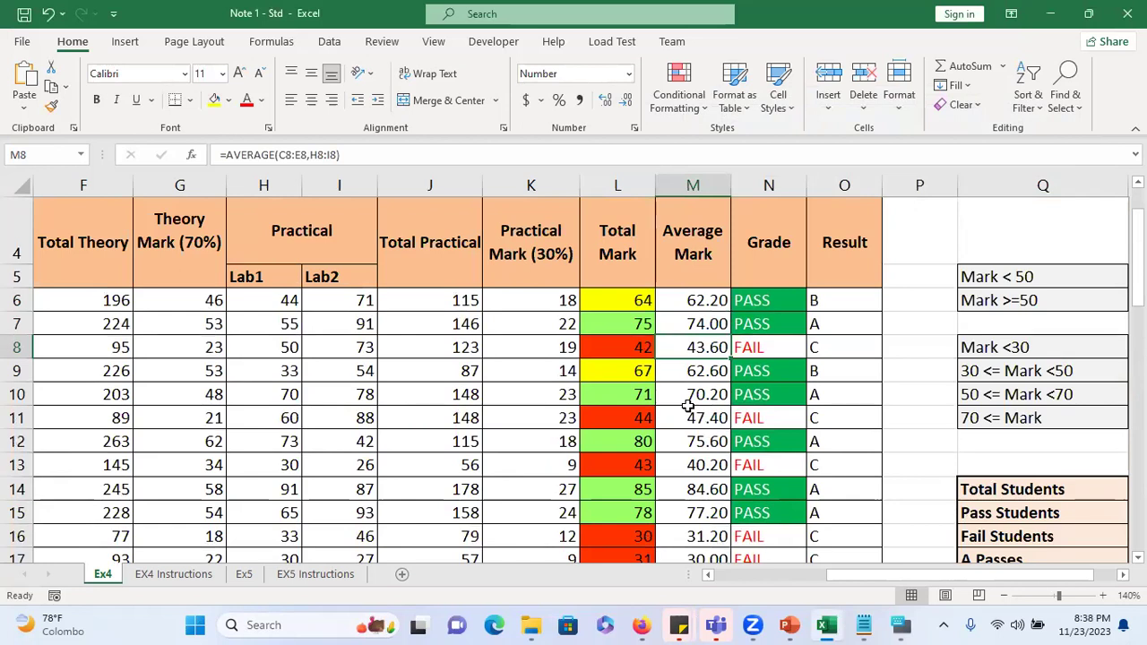
left_click(703, 107)
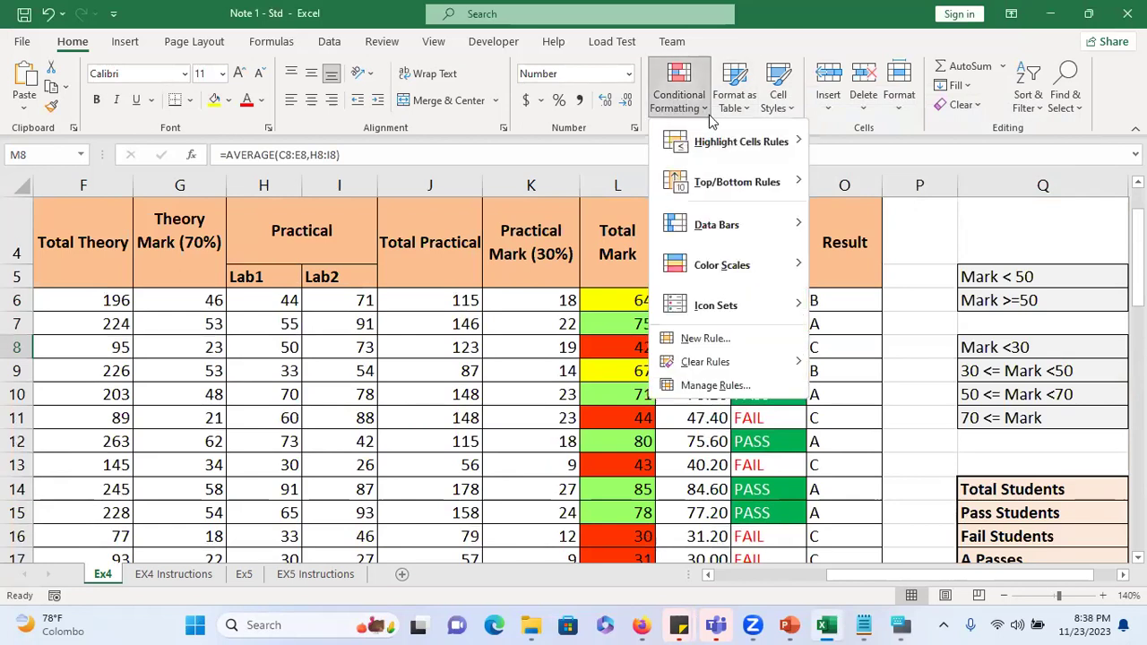
mouse_move(719, 134)
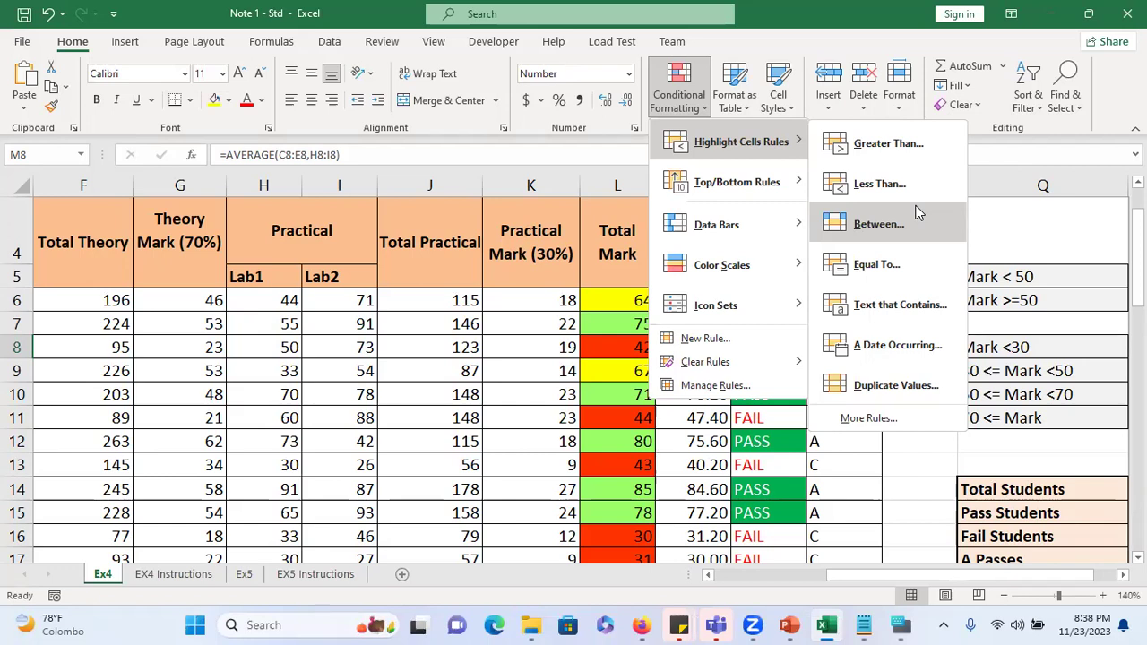
left_click(579, 102)
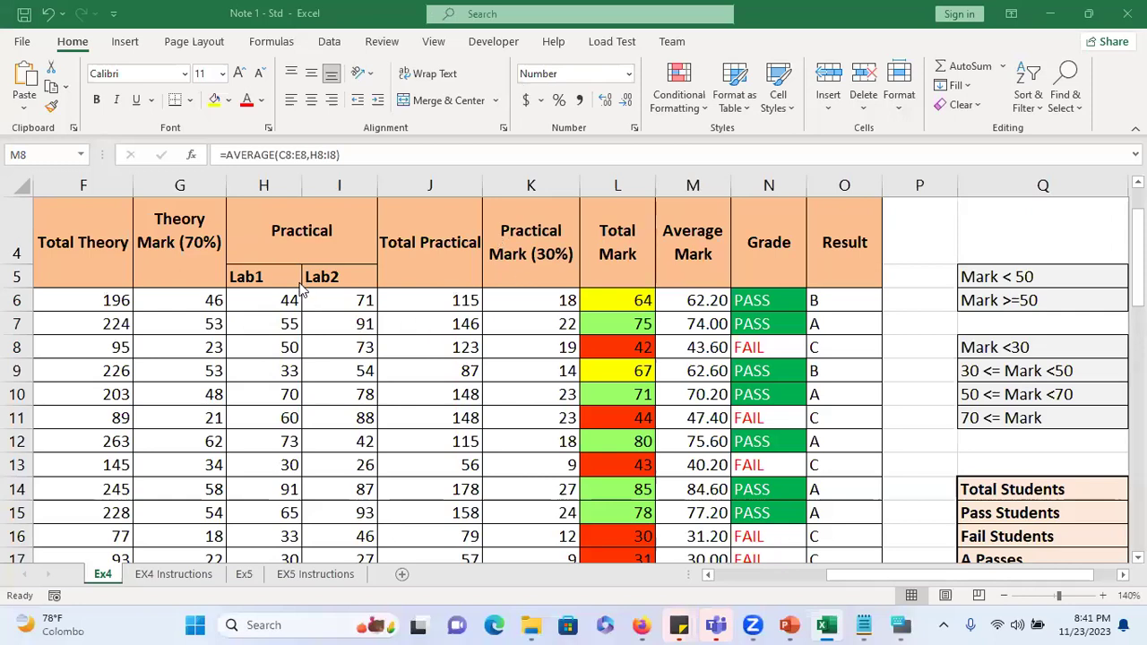
- Select all the Practical Mark (30%) entries from K6 down and start a Top 10 Items rule with the rank set to 15
left_click(542, 300)
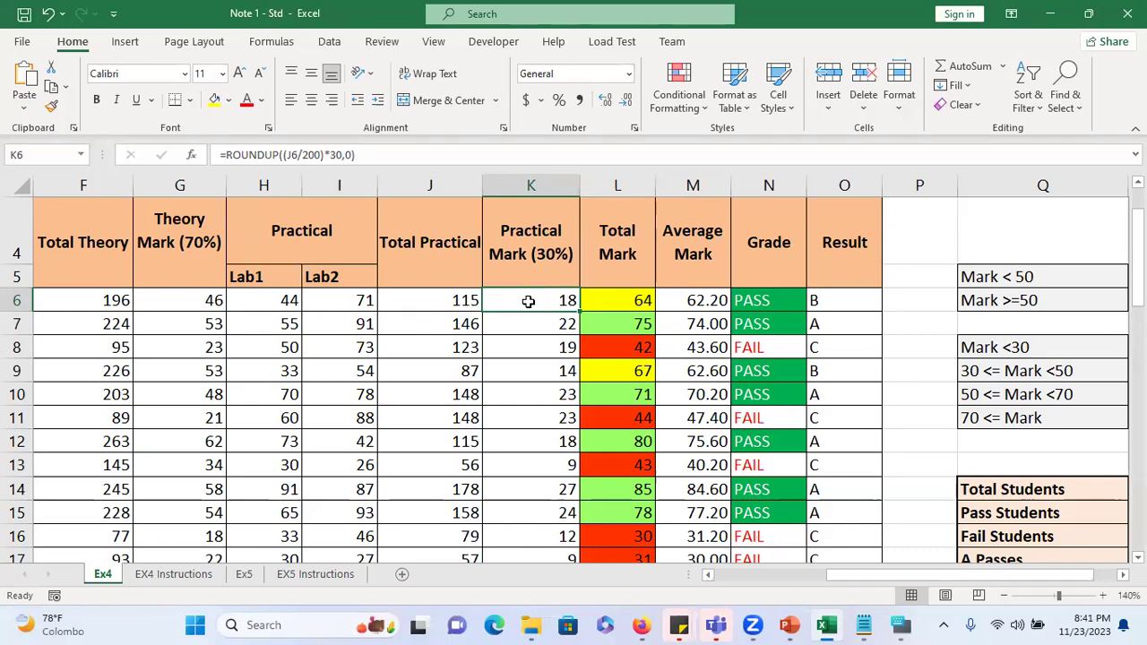
left_click(533, 186)
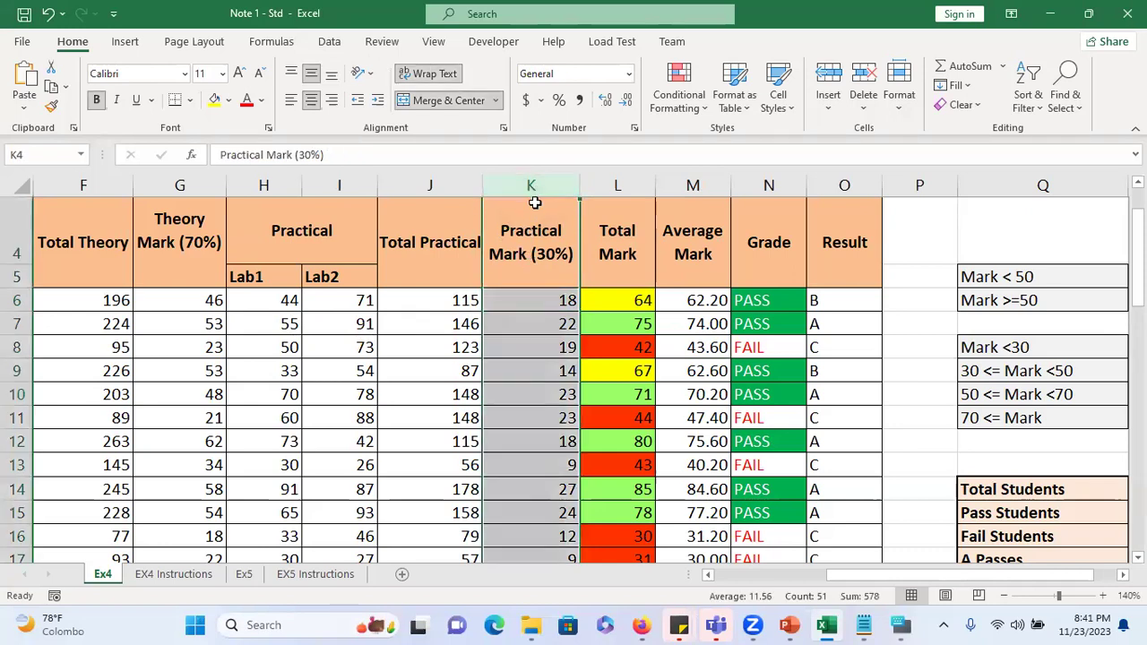
left_click(538, 307)
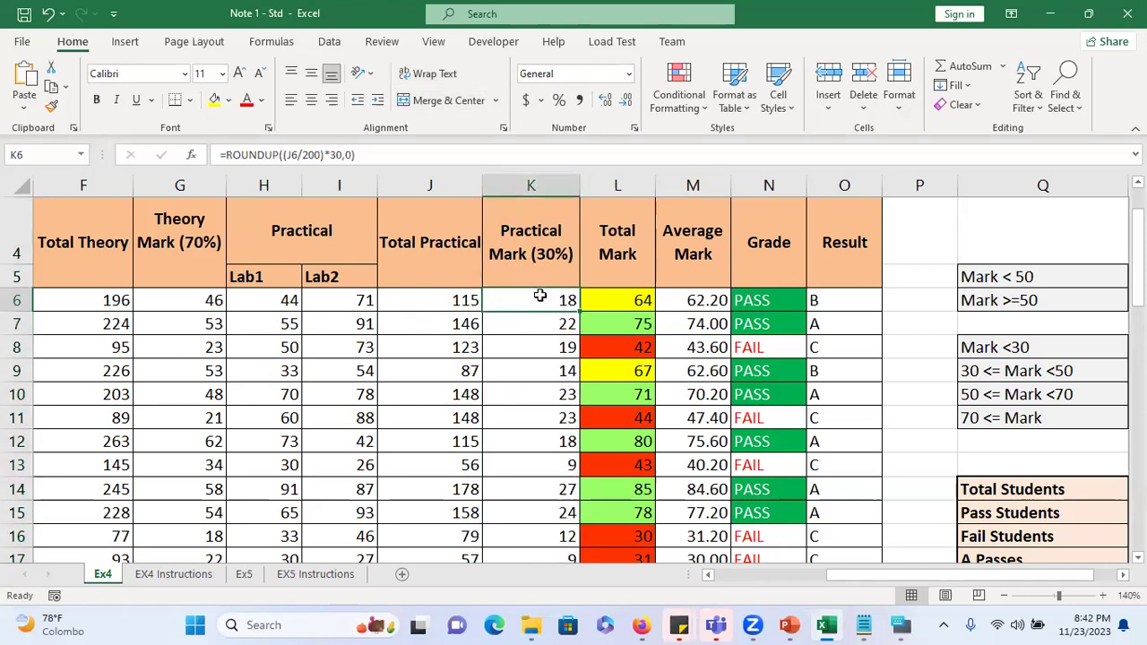
key("ctrl+shift+Down")
scroll(545, 305, "up", 5)
scroll(545, 307, "up", 8)
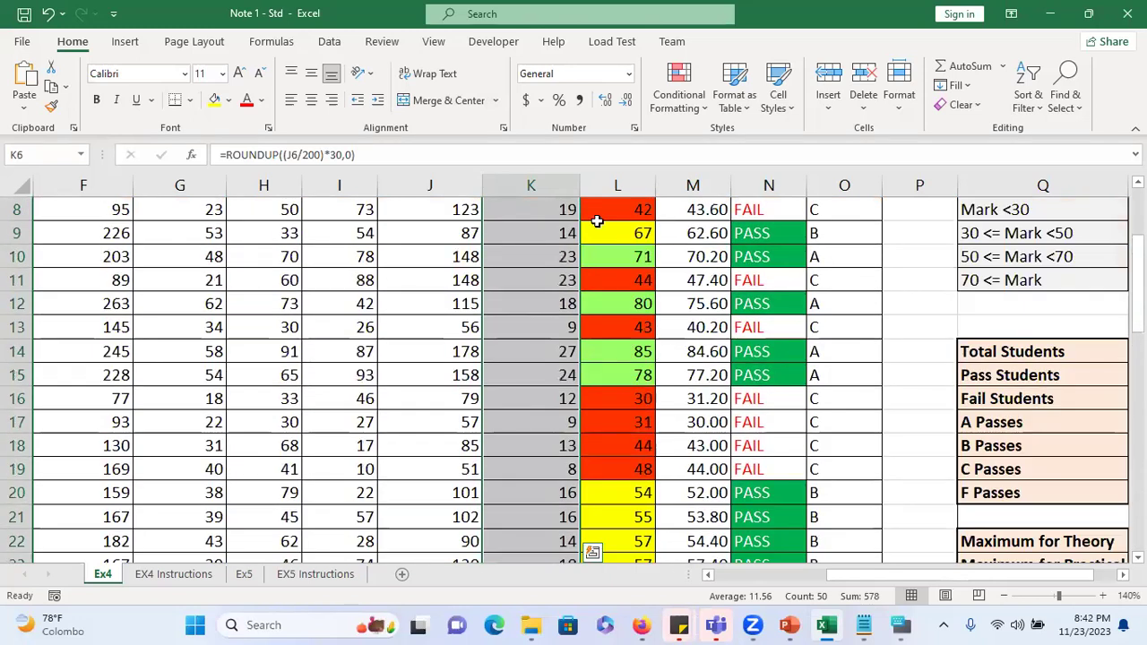
left_click(678, 94)
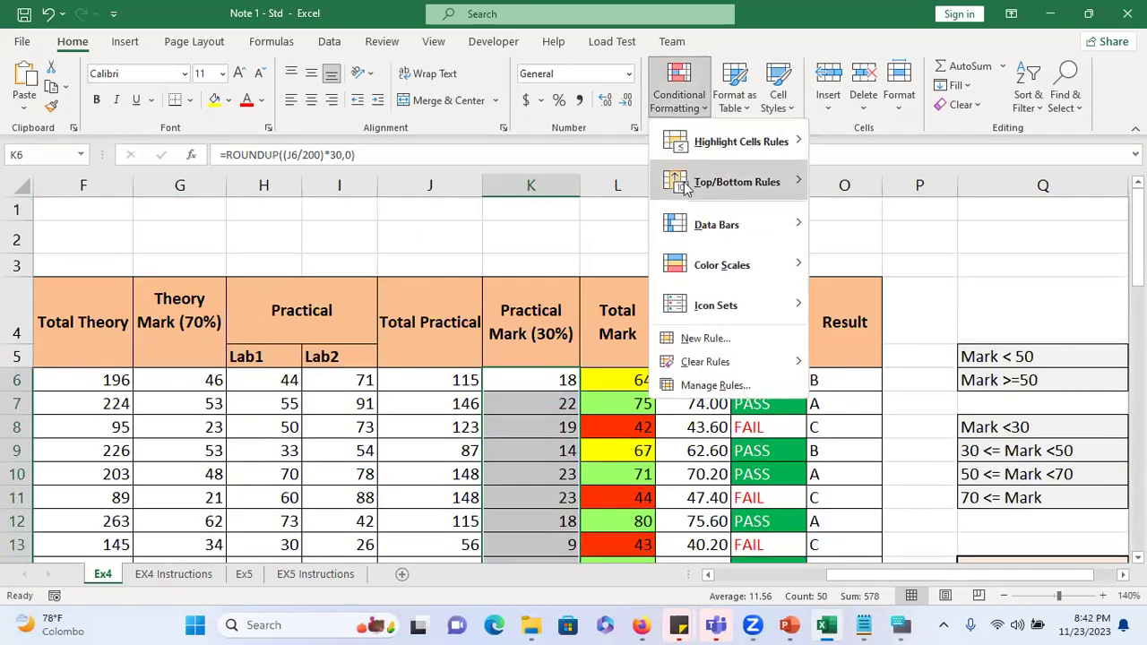
mouse_move(691, 196)
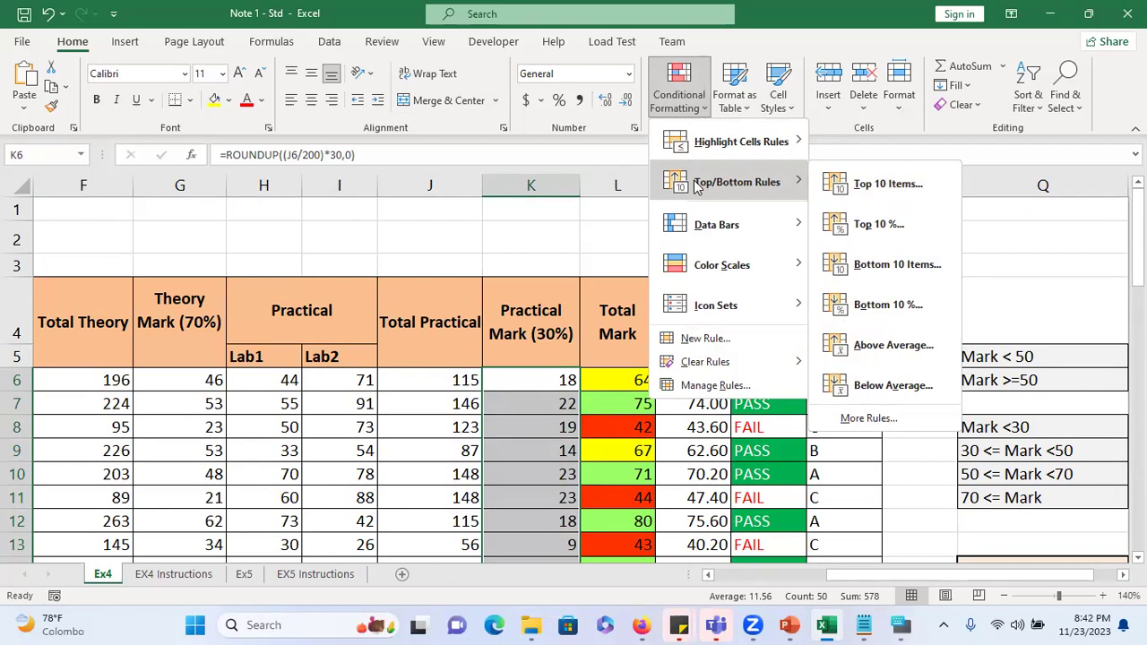
left_click(887, 183)
left_click(776, 149)
left_click_drag(776, 149, 753, 151)
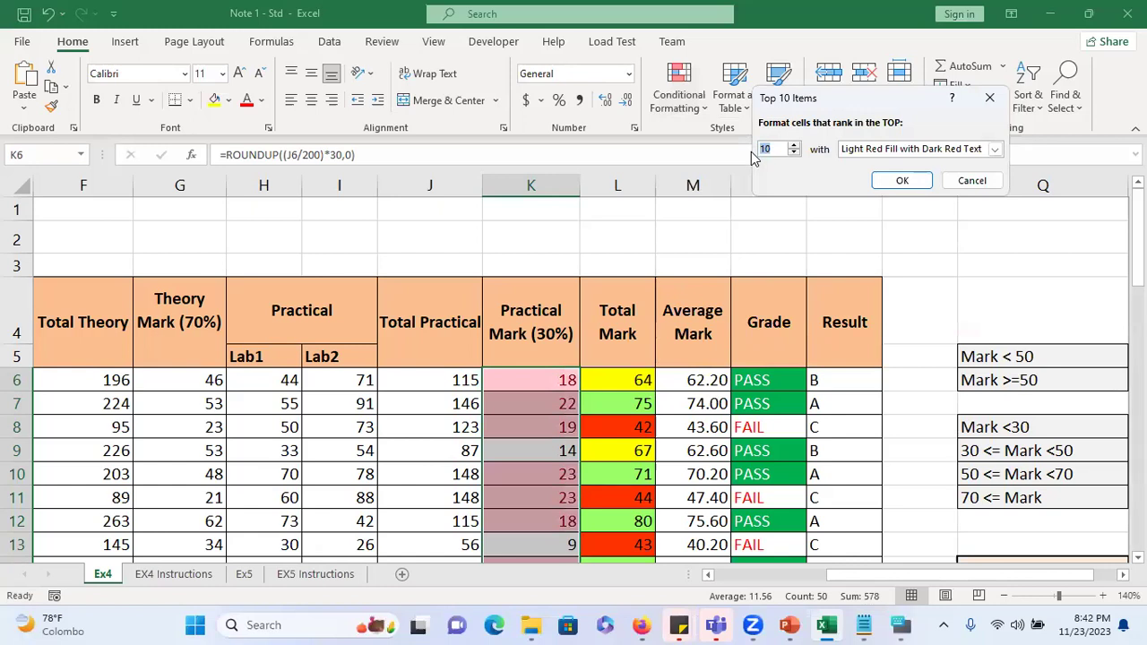
type("15")
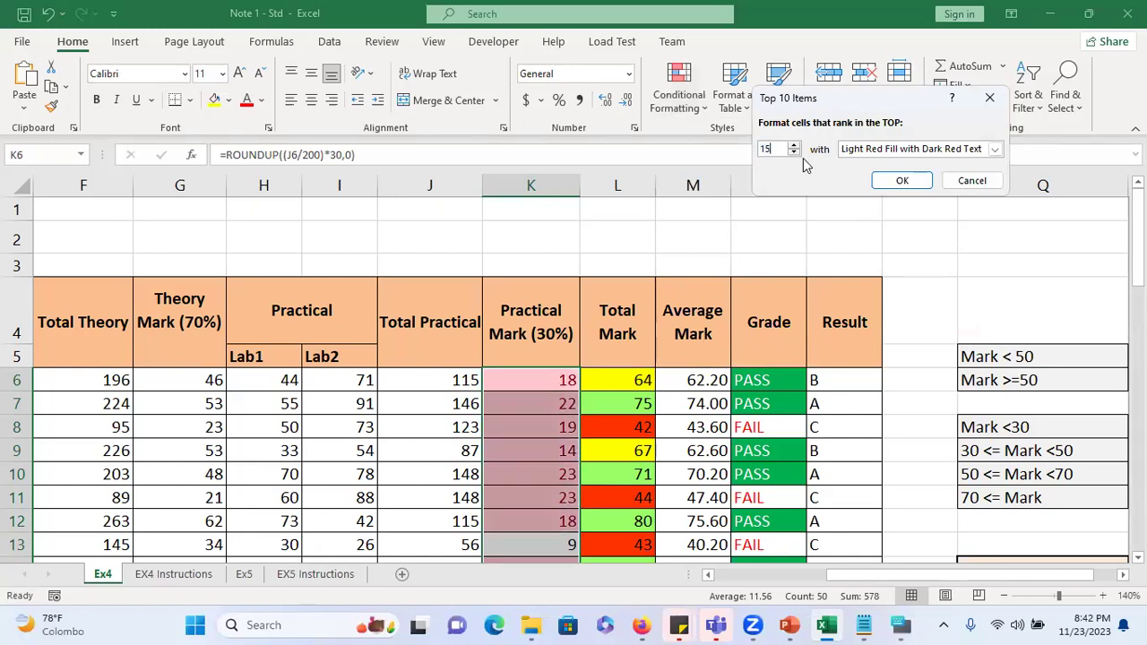
- Give the Top 15 rule a custom format with a yellow-green fill and apply it to the Practical Mark entries
left_click(994, 149)
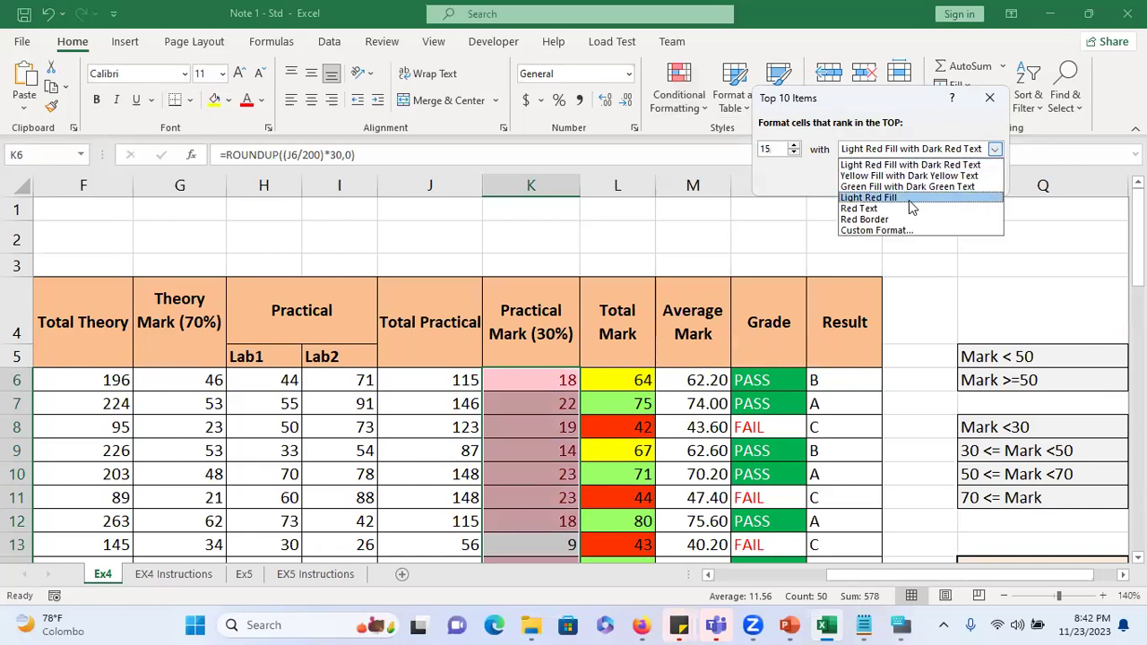
left_click(896, 230)
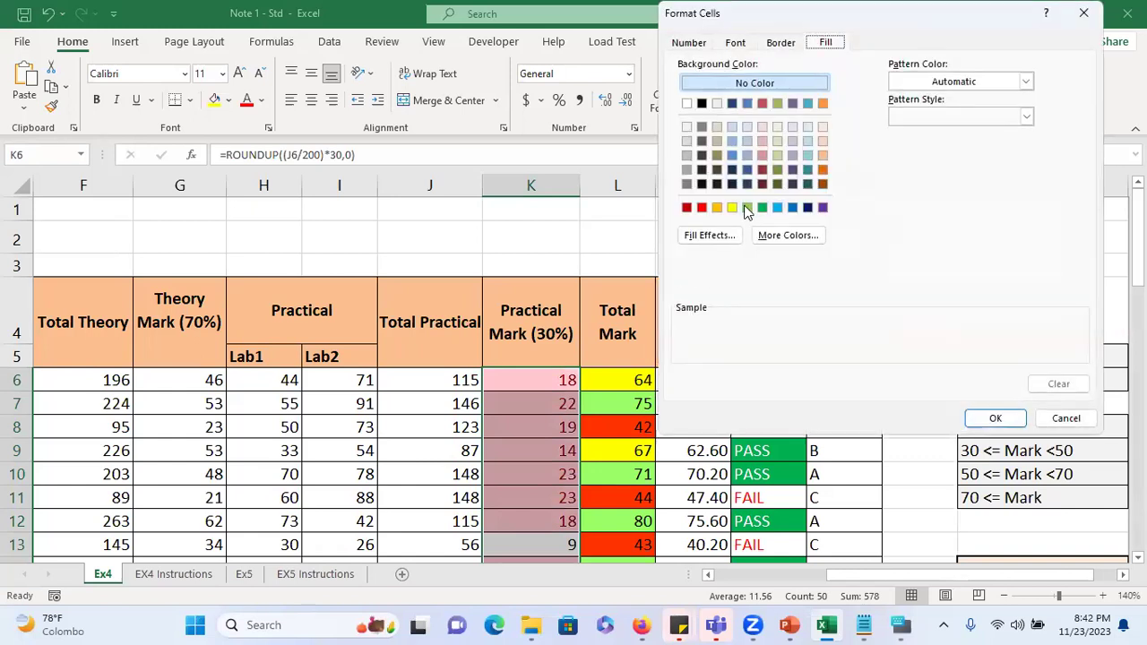
left_click(788, 235)
left_click(800, 162)
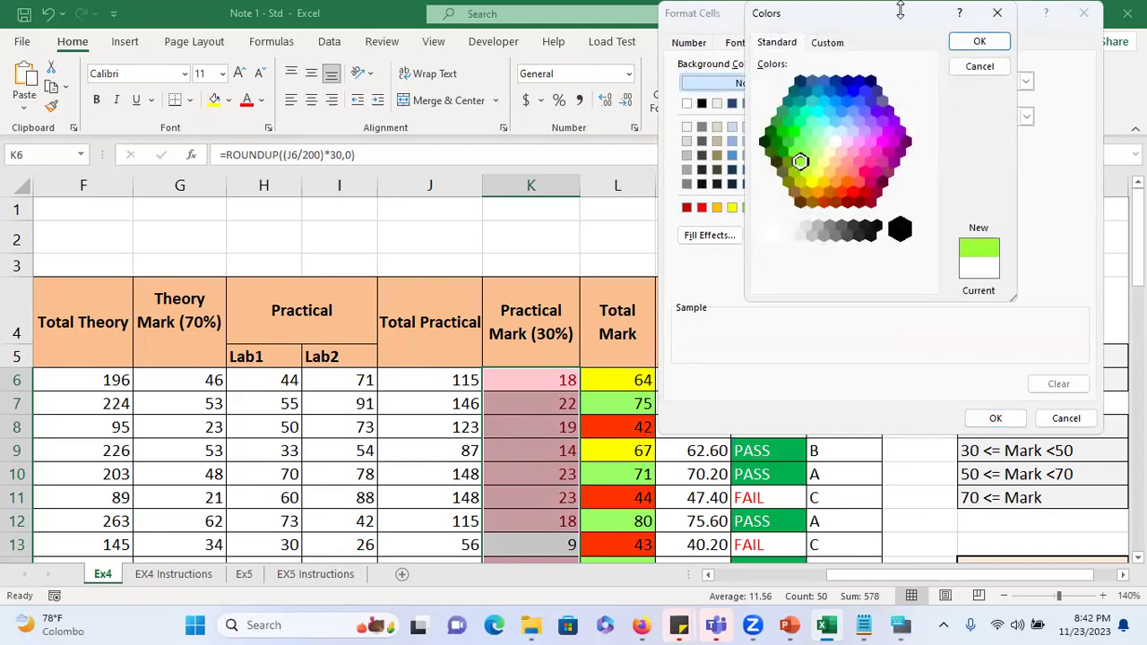
left_click_drag(904, 16, 907, 180)
left_click(983, 206)
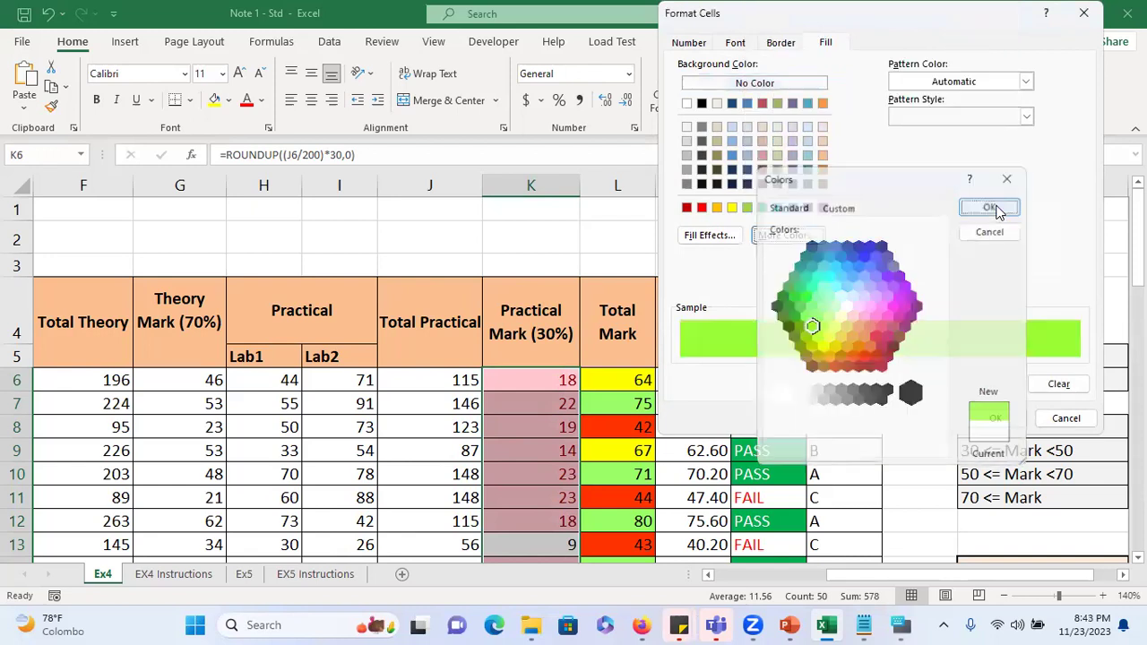
left_click(995, 419)
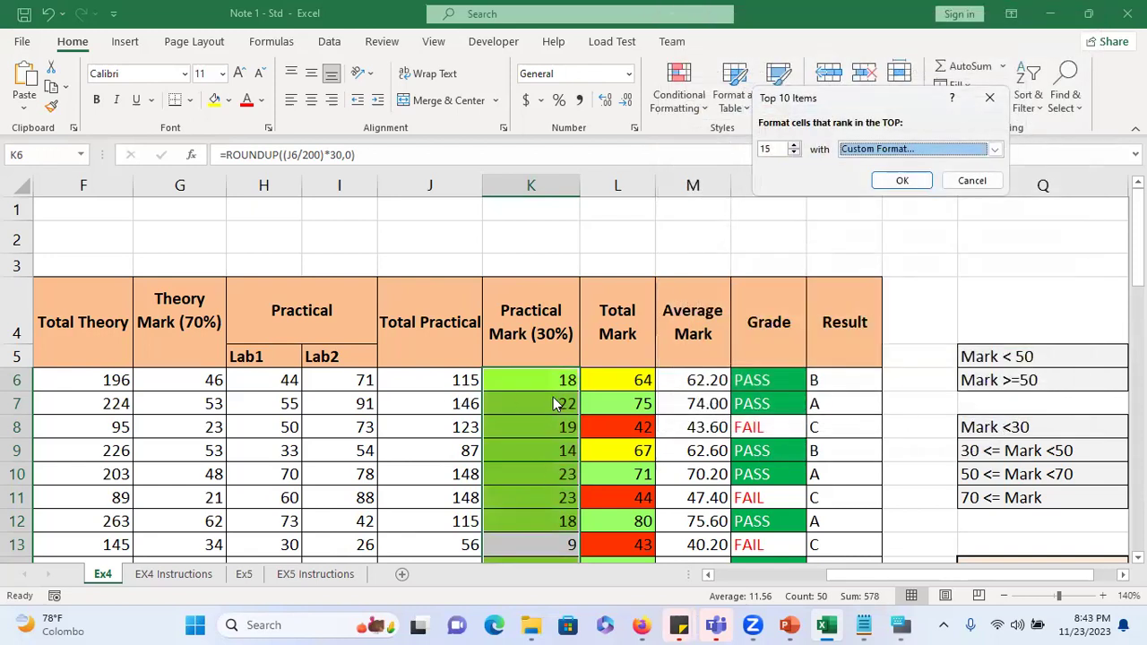
left_click(902, 180)
key("Right")
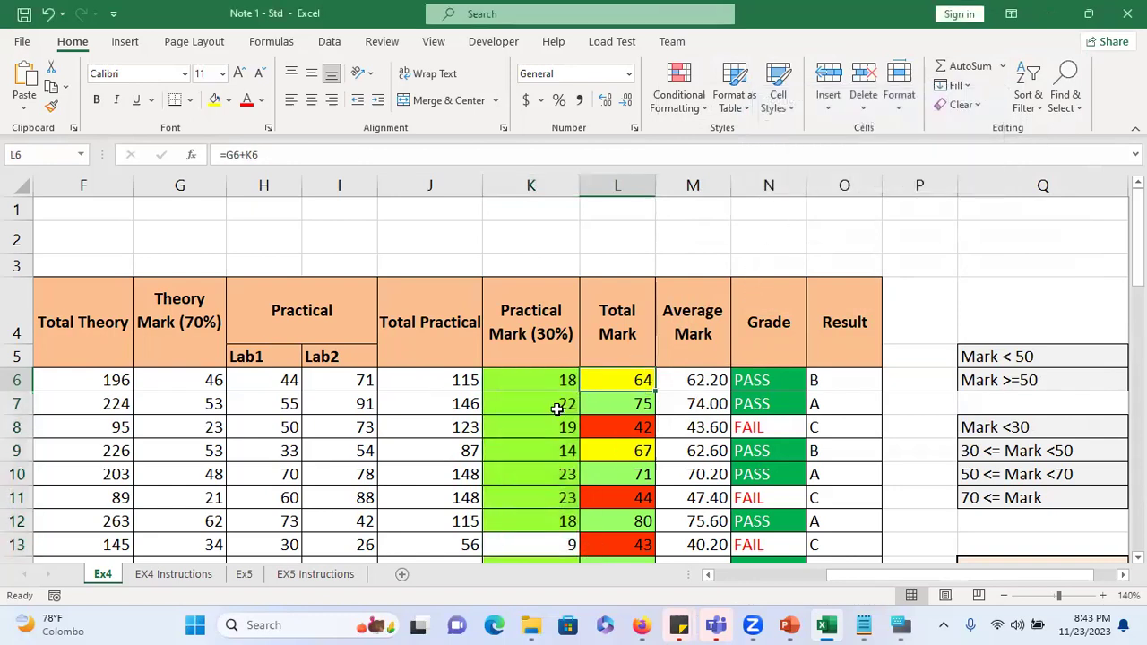
scroll(515, 421, "down", 10)
scroll(506, 448, "down", 4)
scroll(506, 448, "up", 12)
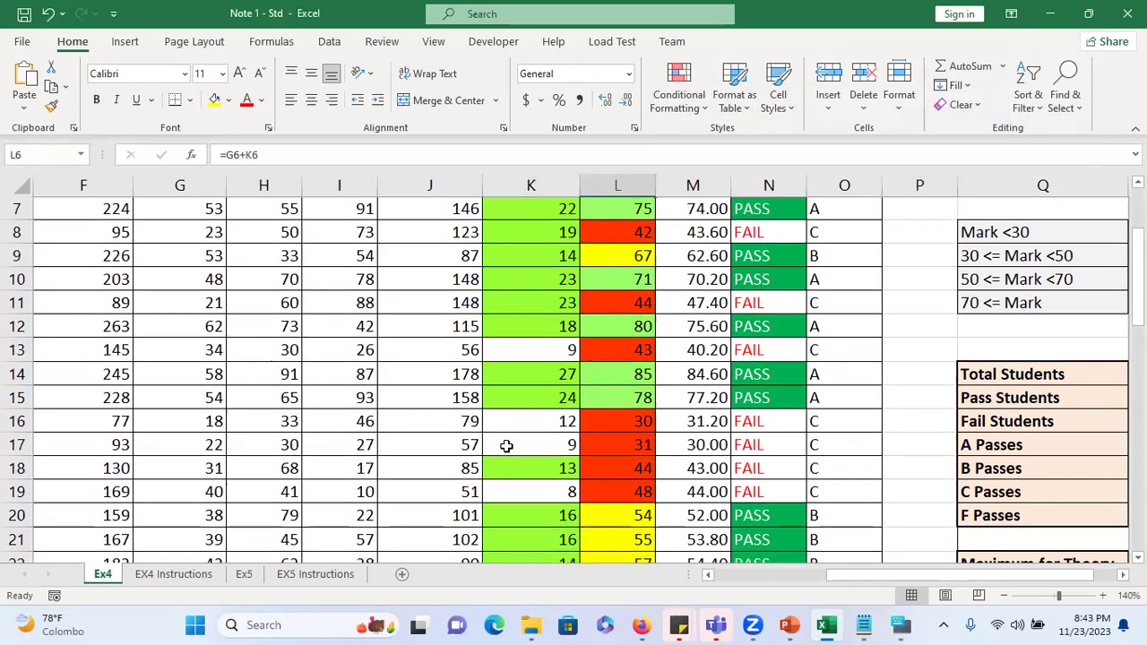
scroll(507, 446, "up", 1)
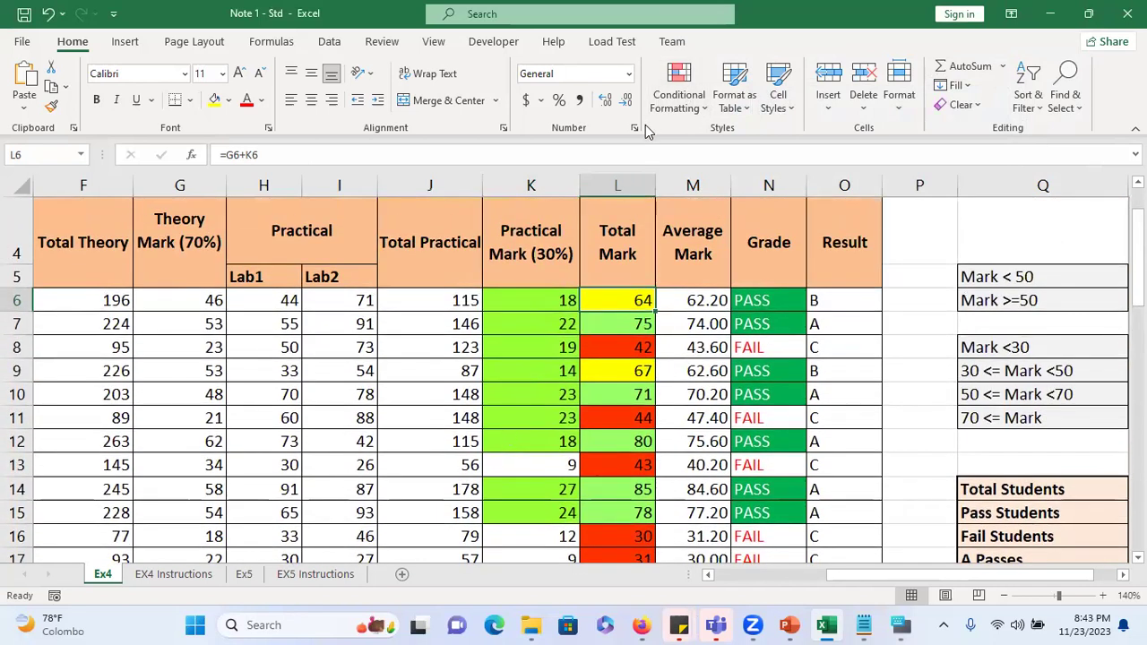
- Select all the Theory Mark (70%) entries from G6 down and start a Bottom 10 Items rule with the rank set to 5
scroll(182, 292, "down", 1)
scroll(182, 291, "up", 1)
left_click(187, 302)
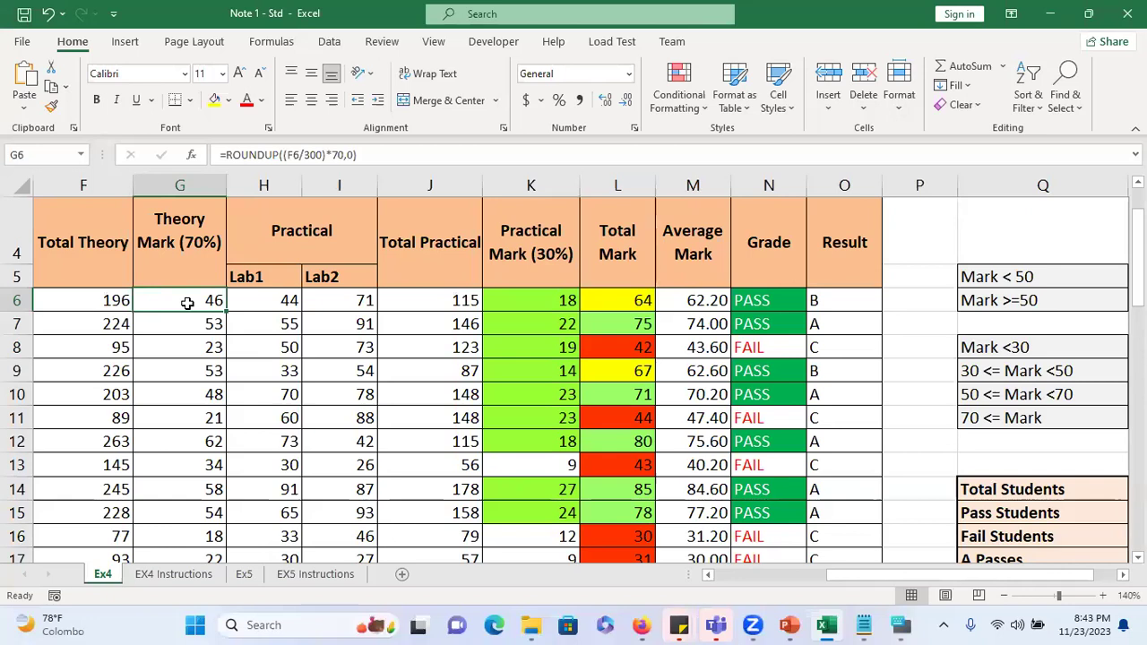
key("ctrl+shift+Down")
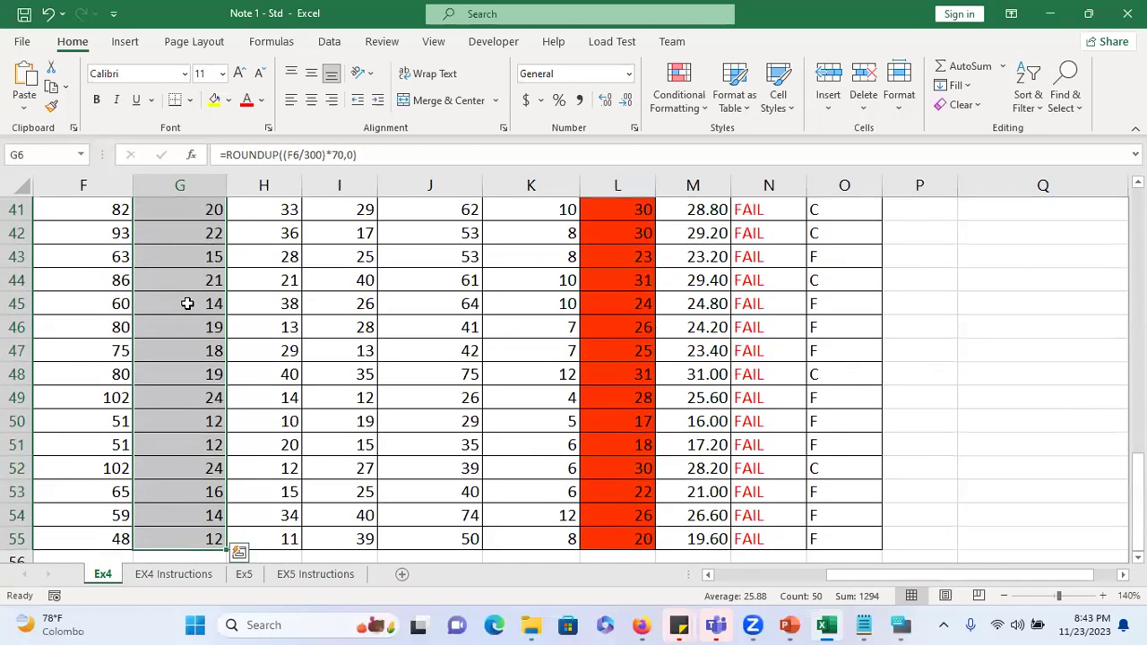
left_click(681, 103)
mouse_move(717, 184)
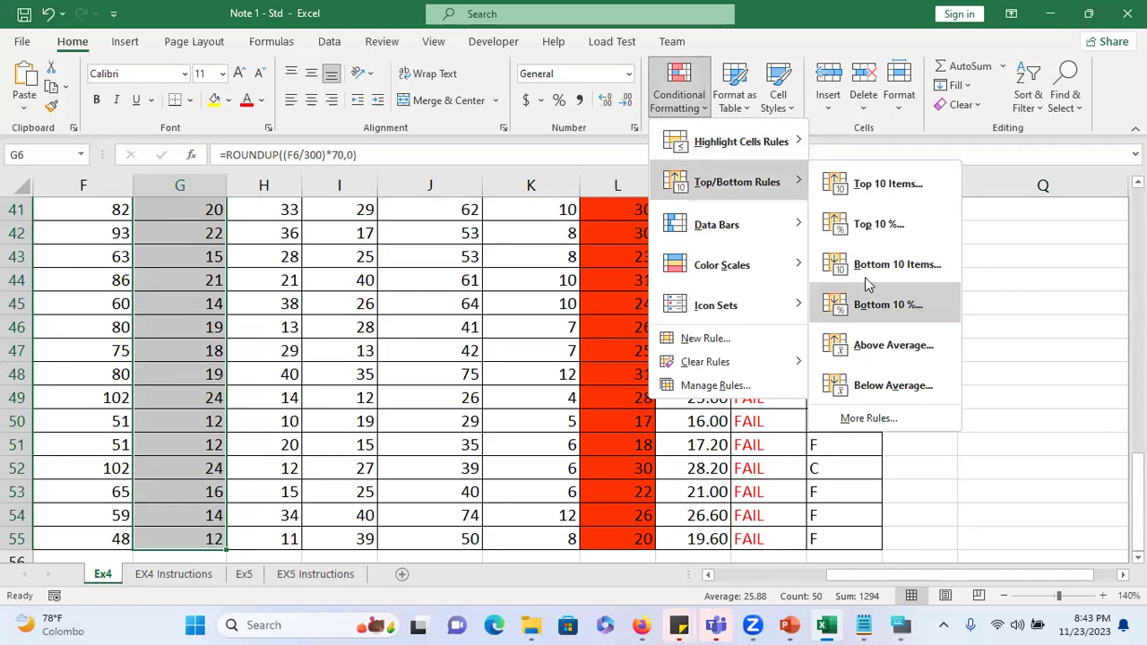
left_click(896, 264)
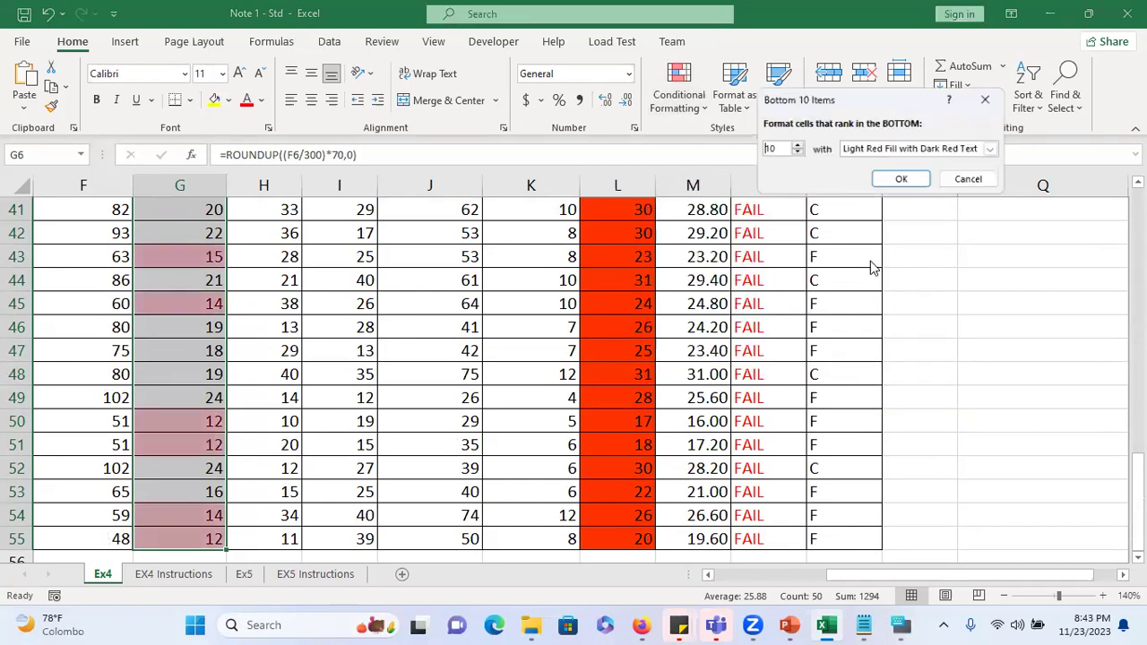
double_click(777, 143)
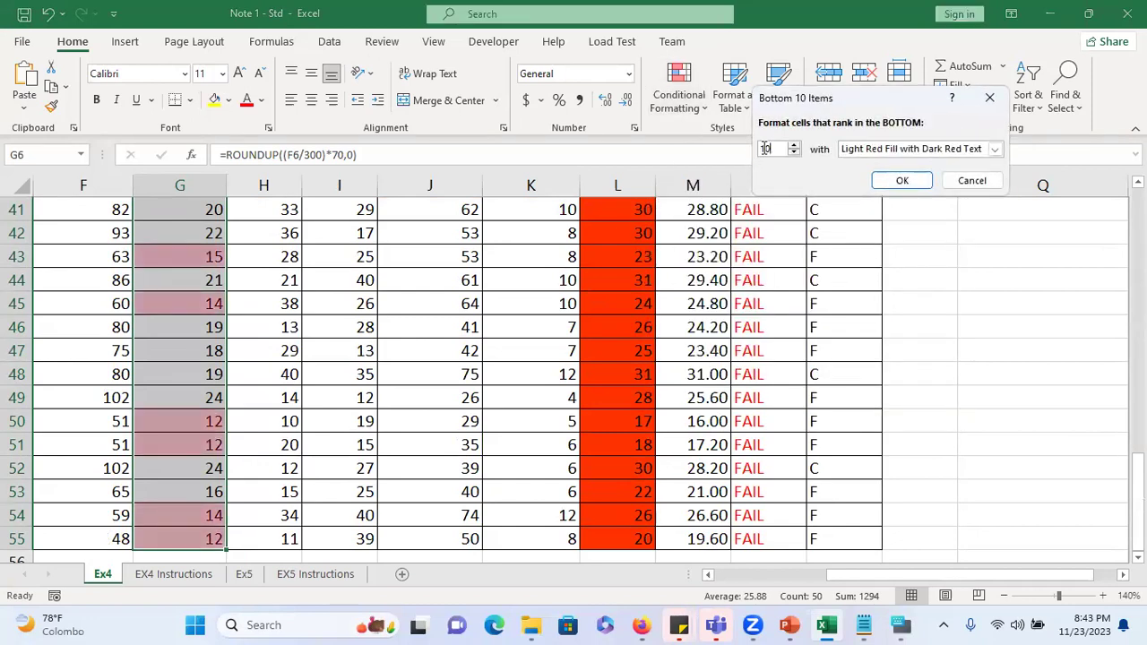
type("5")
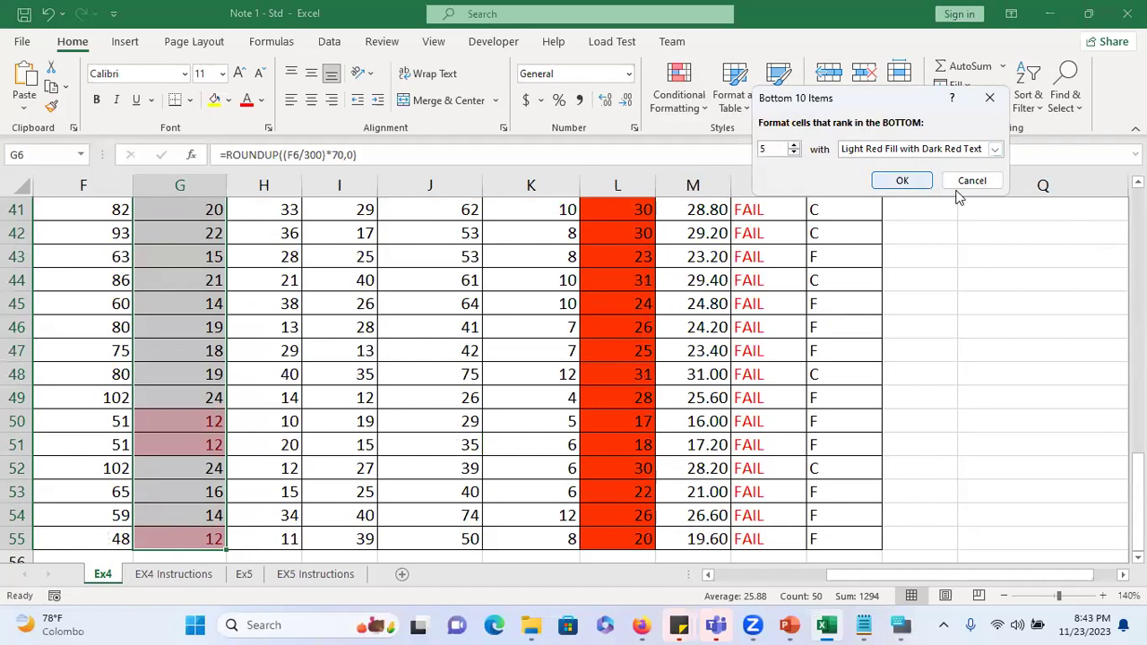
- Give the Bottom 5 rule a custom format with a red fill and apply it to the Theory Mark entries
left_click(993, 149)
left_click(939, 231)
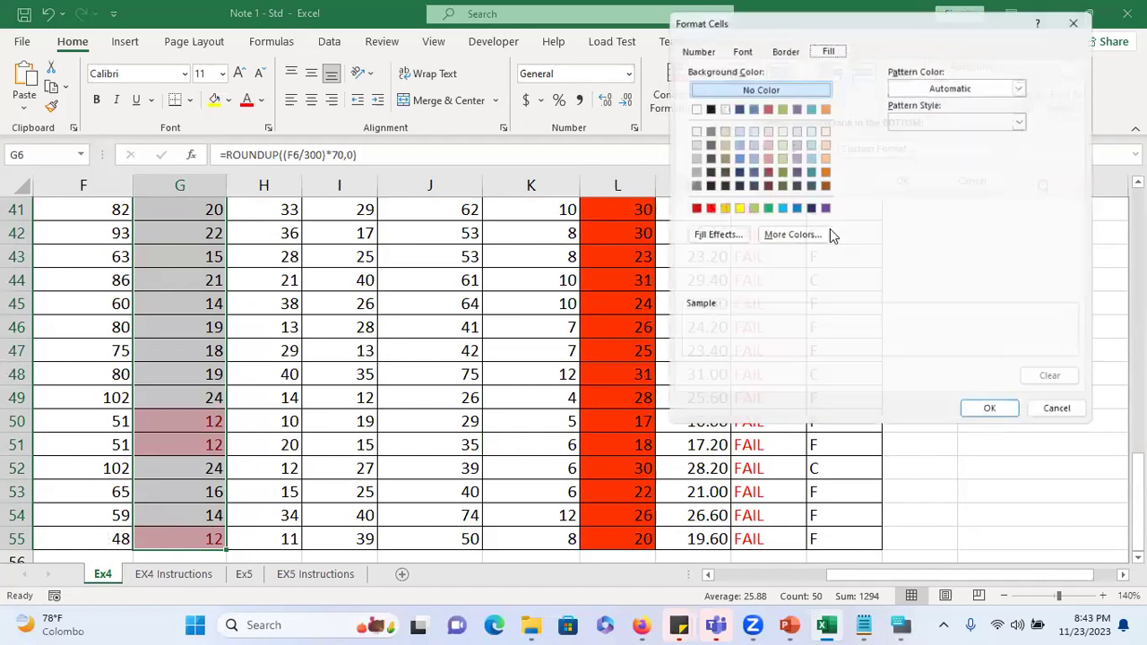
left_click(703, 208)
left_click(975, 418)
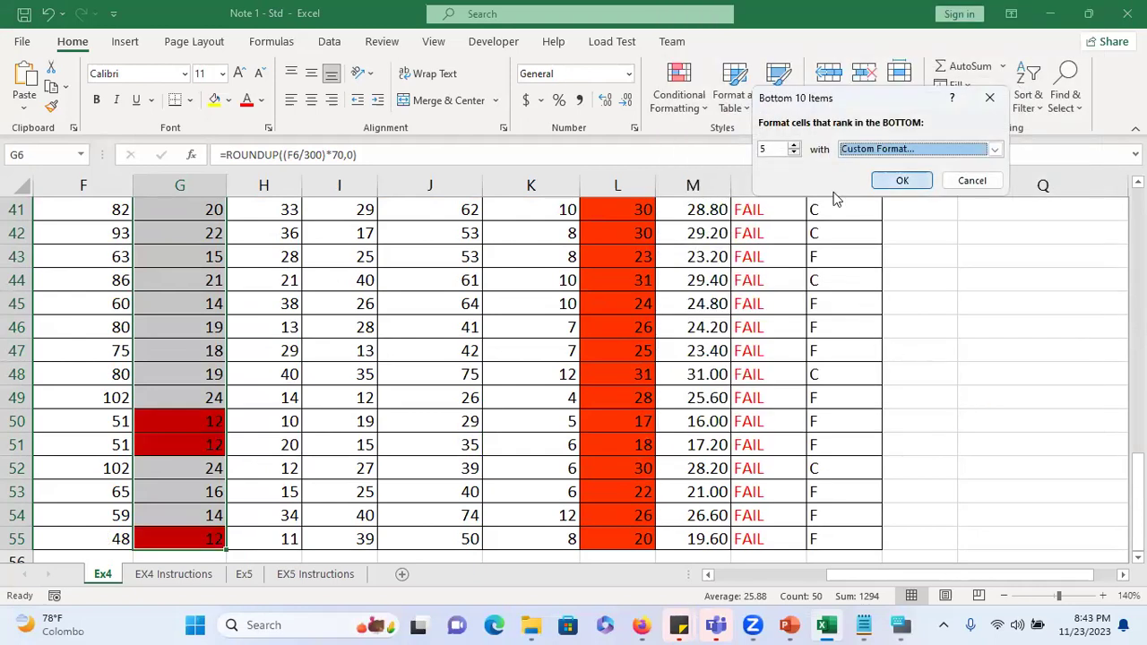
left_click(897, 182)
scroll(157, 335, "up", 3)
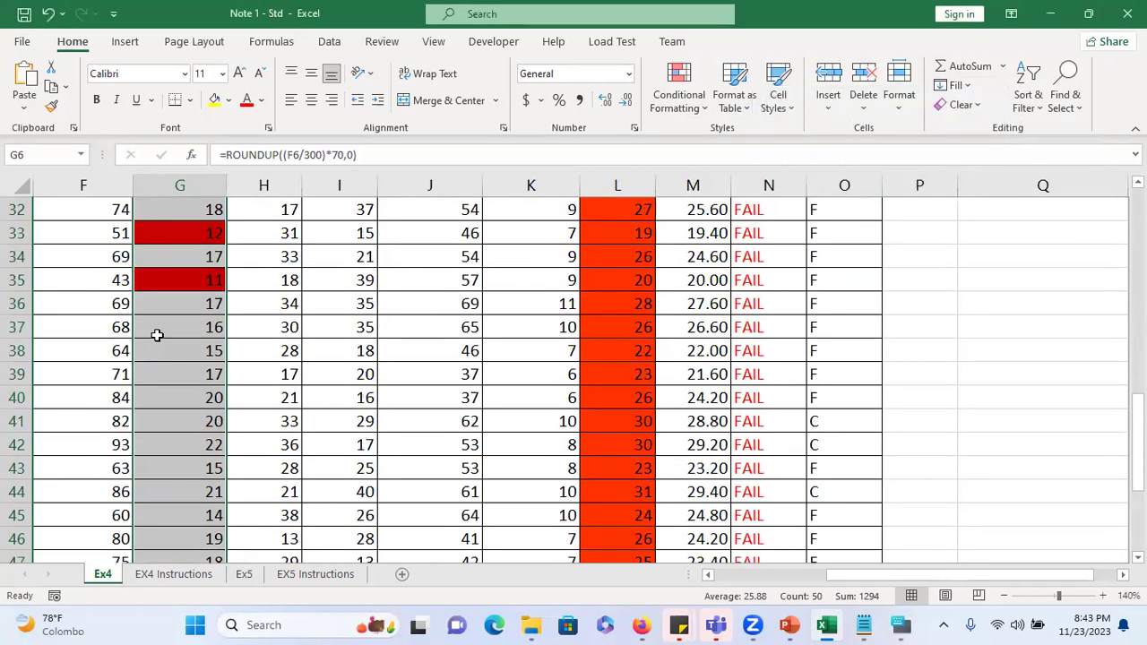
scroll(157, 335, "up", 9)
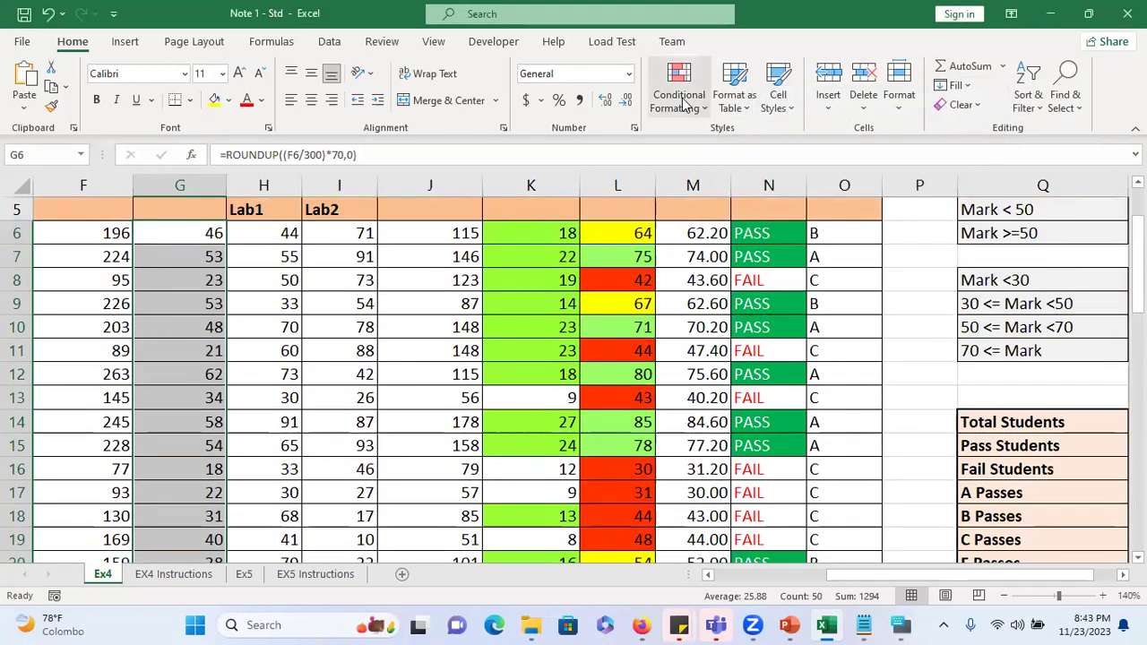
- Look through the conditional formatting options for Top/Bottom Rules, Highlight Cells Rules and Data Bars without applying any
left_click(683, 105)
mouse_move(714, 184)
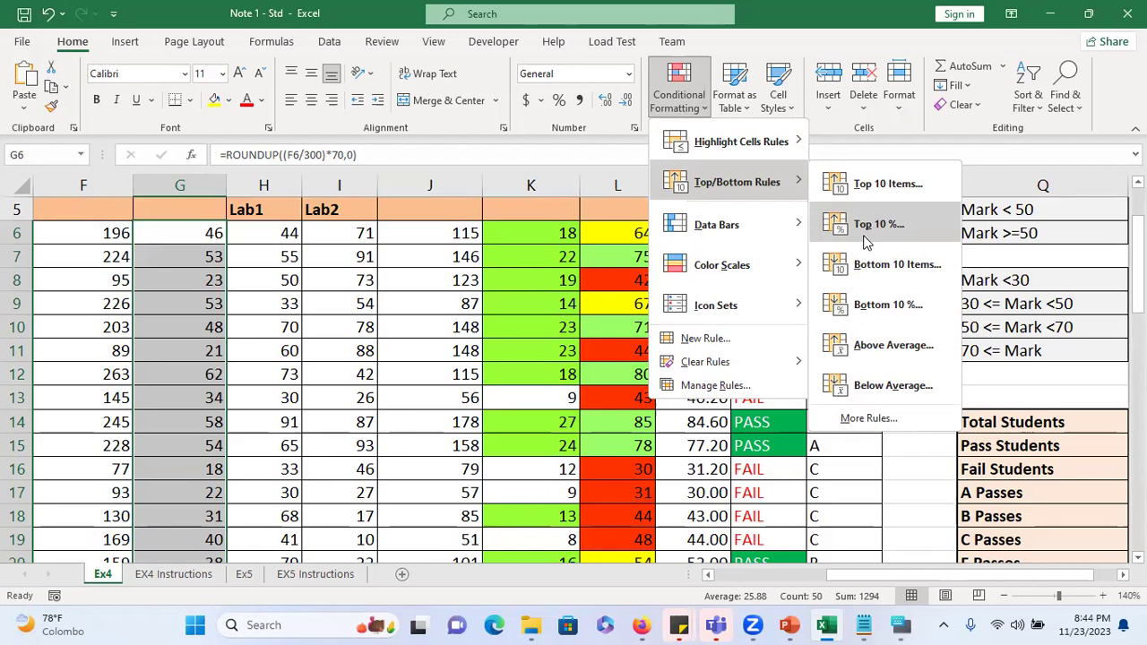
mouse_move(701, 146)
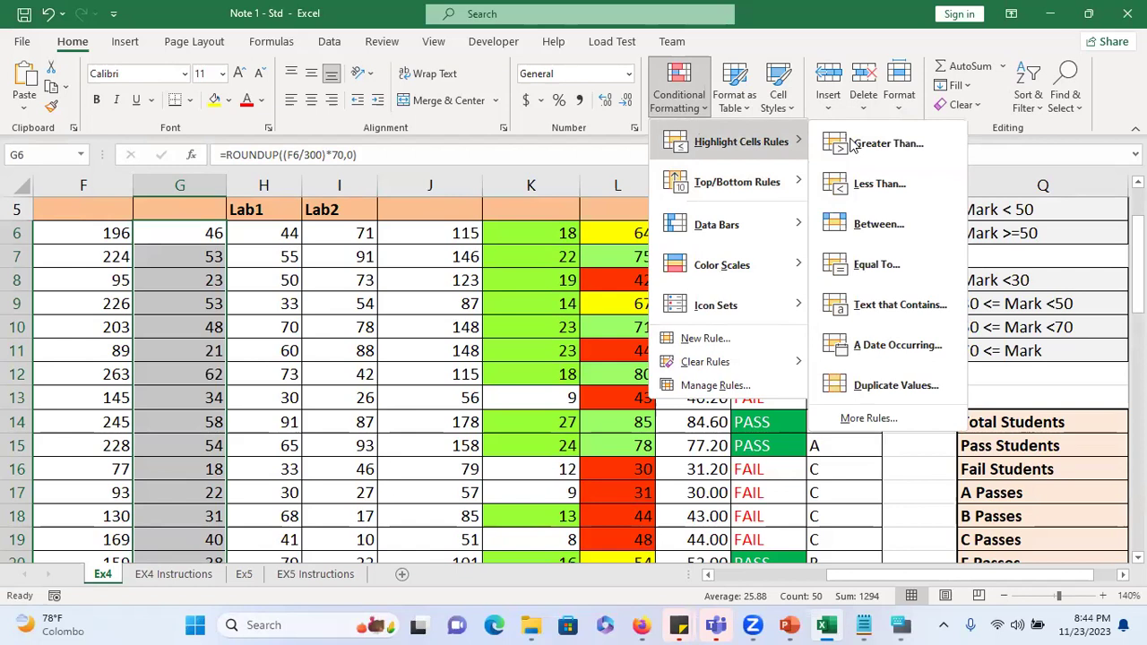
mouse_move(792, 184)
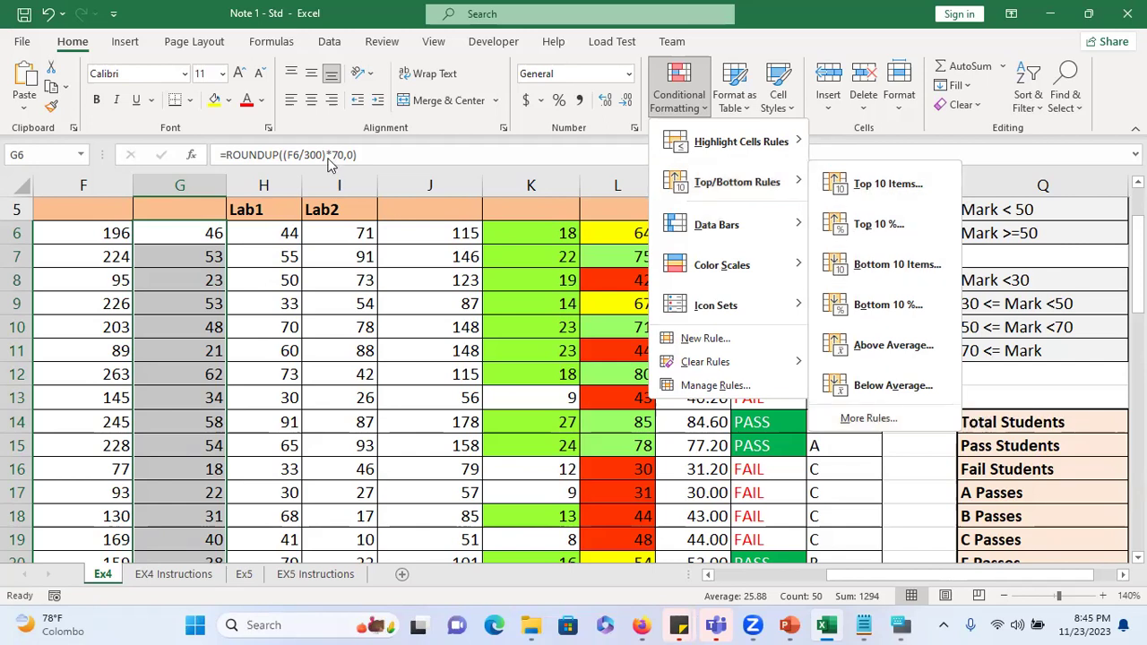
mouse_move(724, 231)
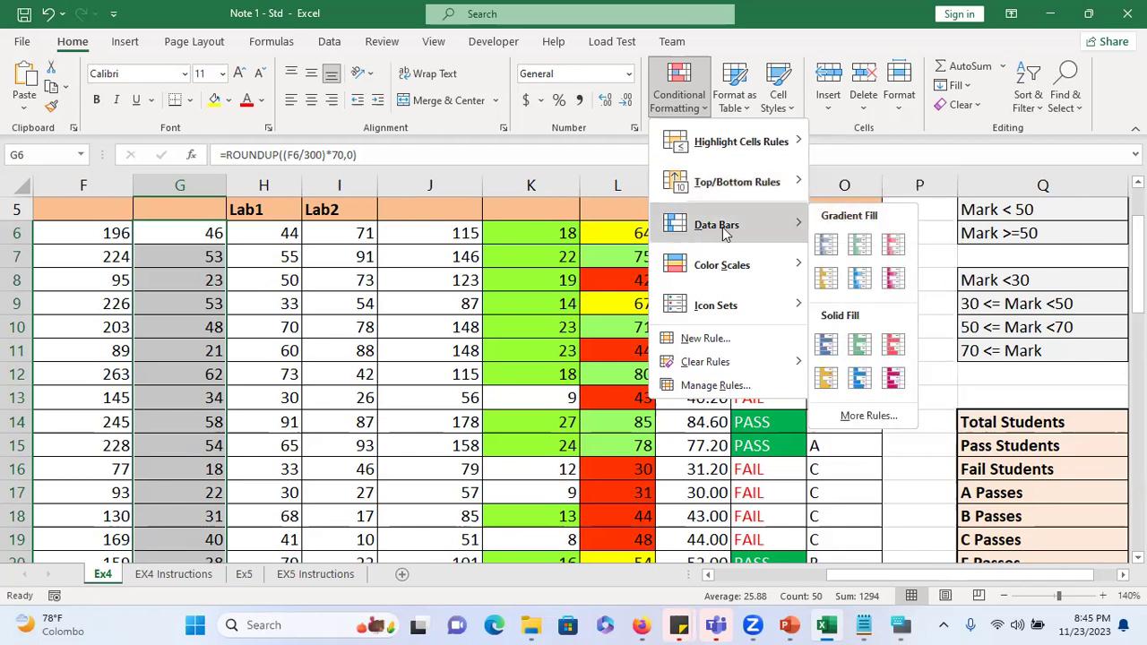
left_click(1091, 175)
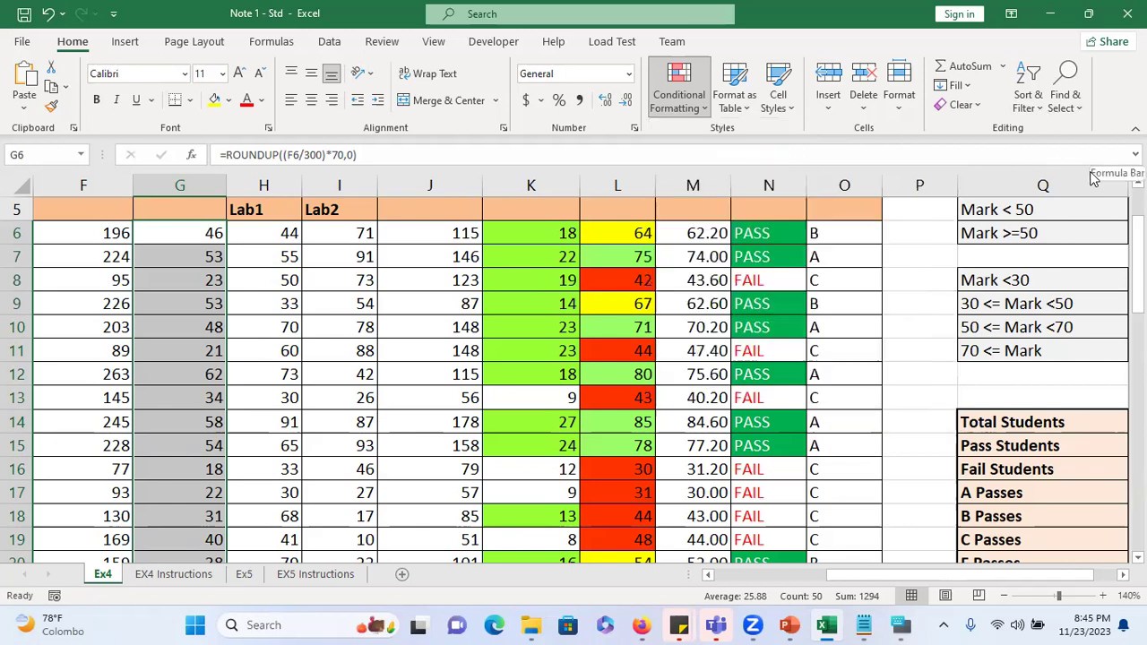
- Apply blue gradient-fill data bars to all the Lab2 entries from I6 down
scroll(289, 279, "up", 1)
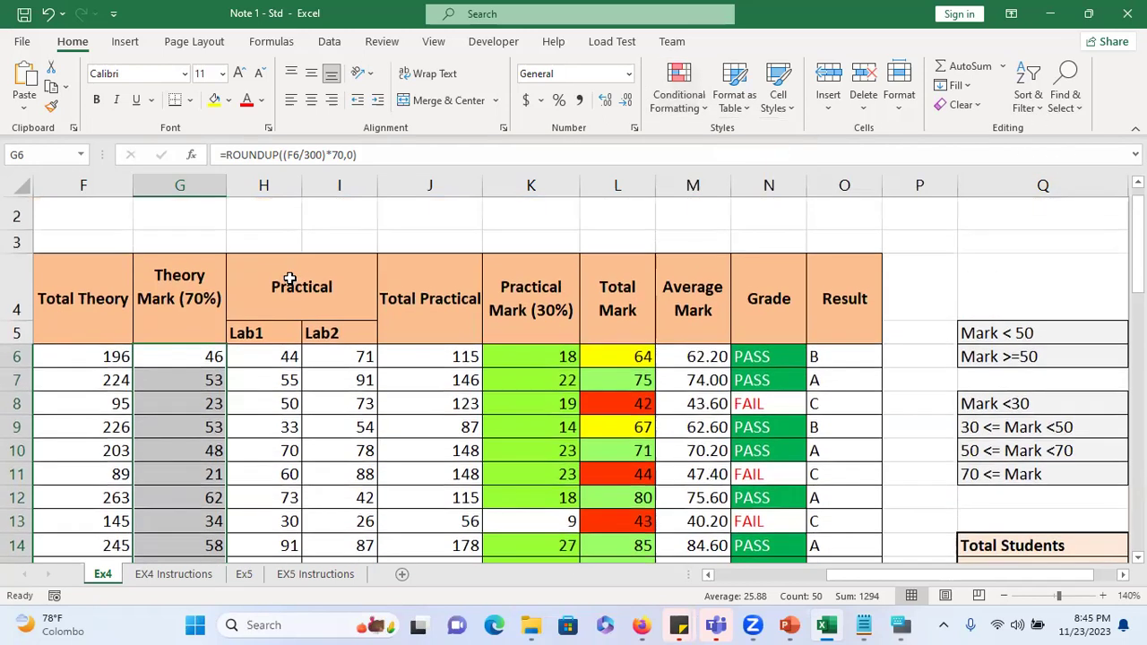
scroll(289, 279, "down", 1)
left_click(416, 238)
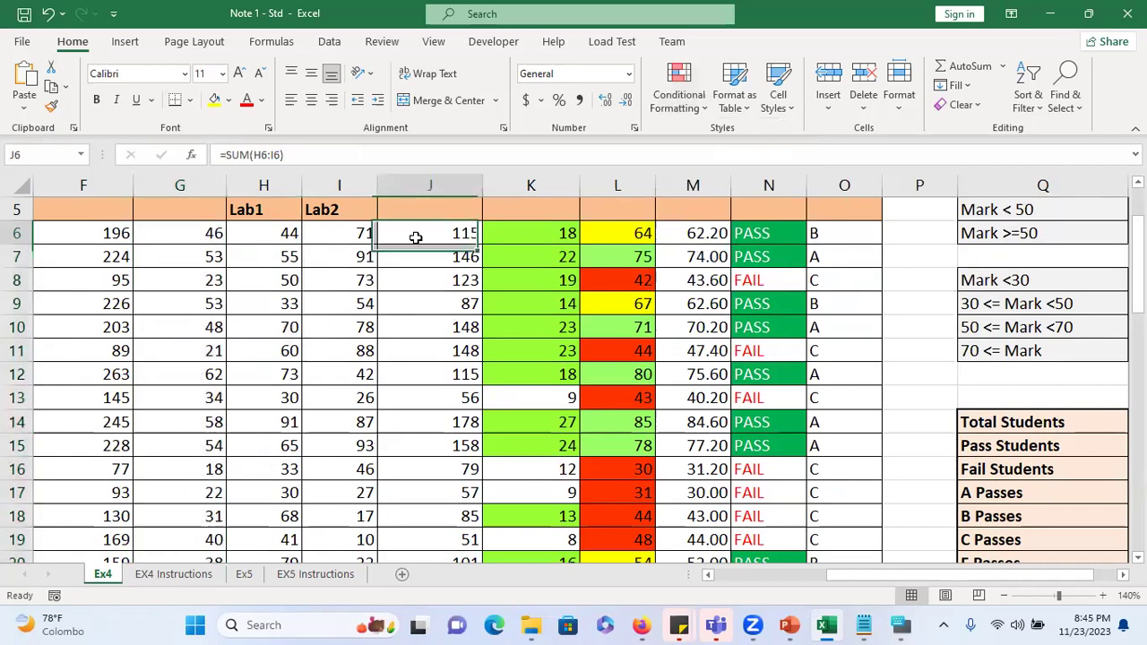
left_click(356, 244)
key("ctrl+shift+Down")
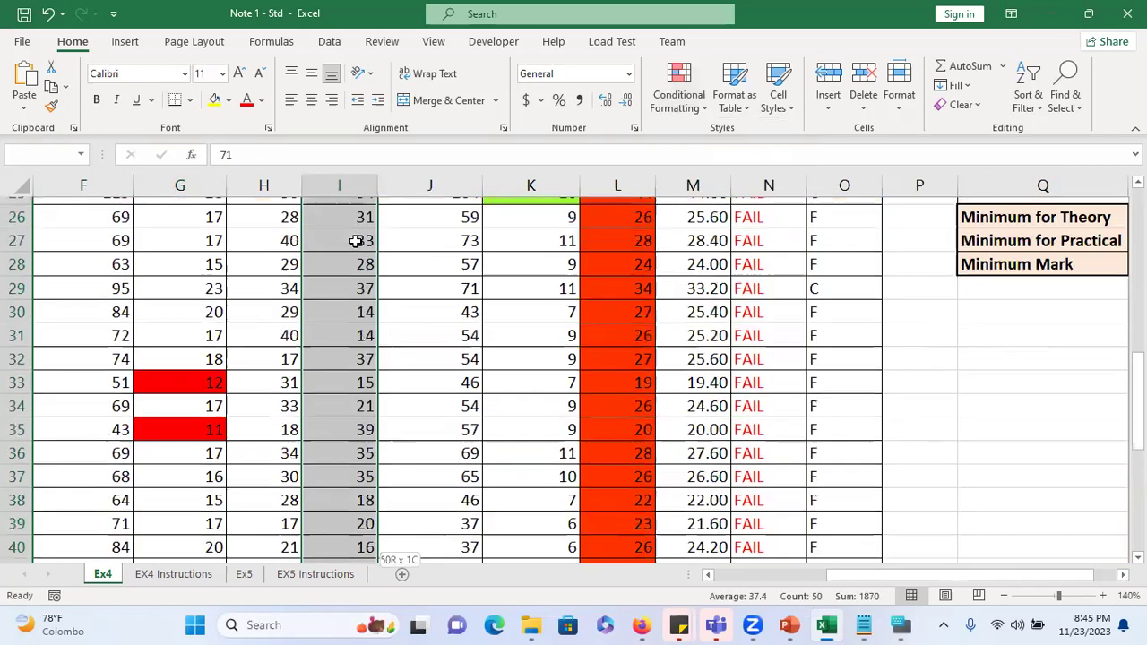
left_click(656, 111)
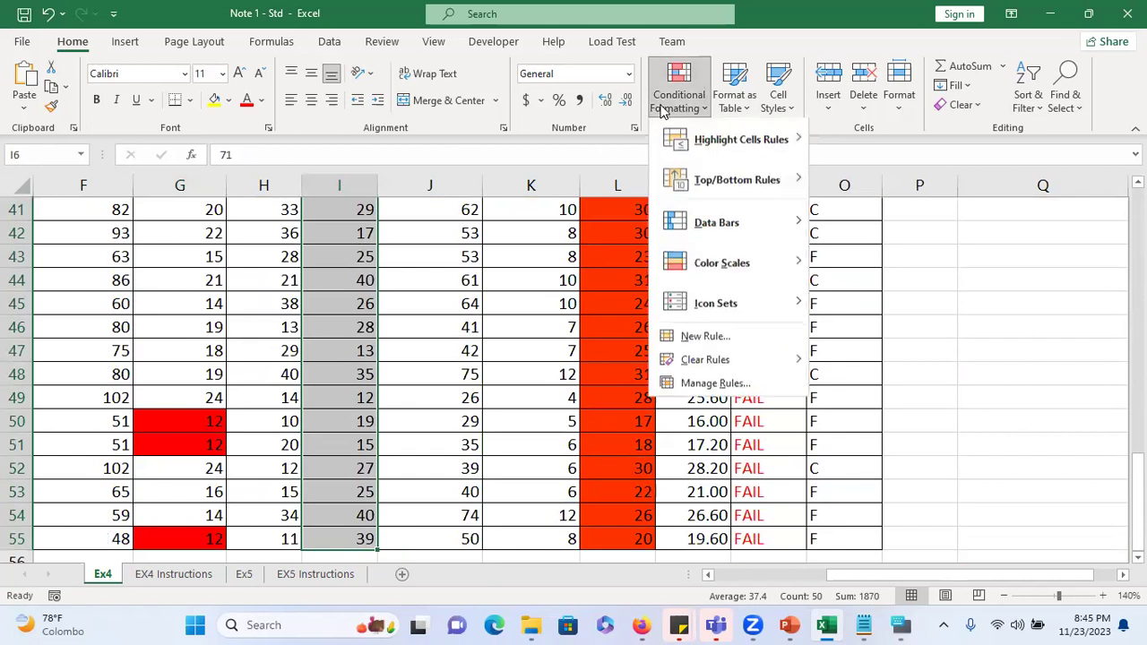
mouse_move(726, 229)
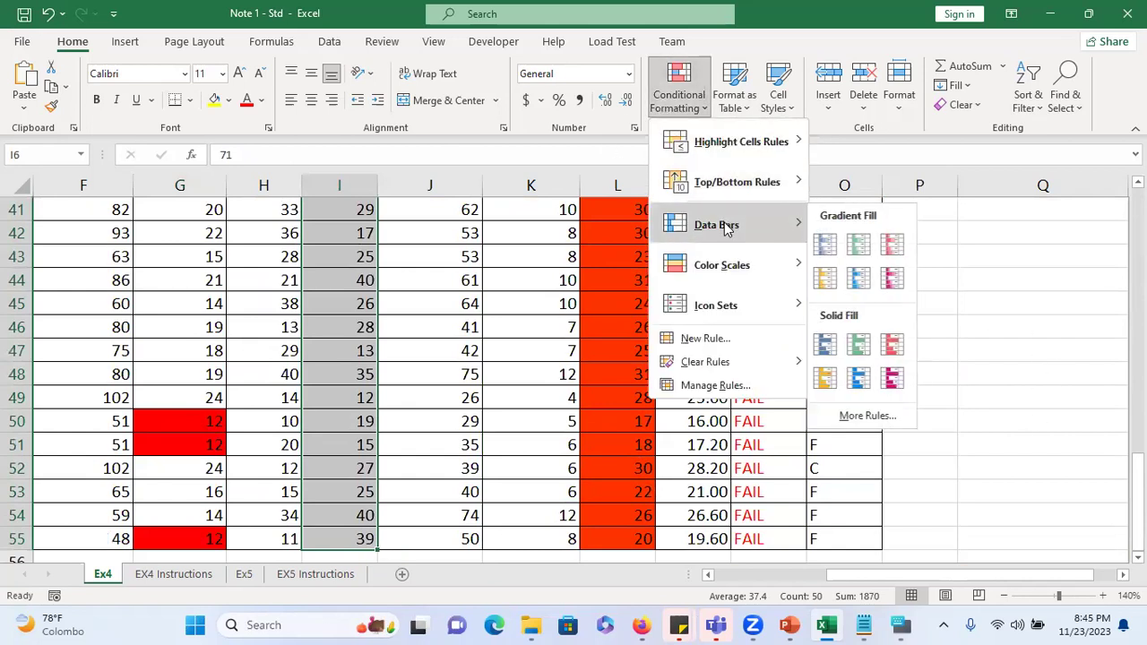
left_click(823, 246)
left_click(358, 352)
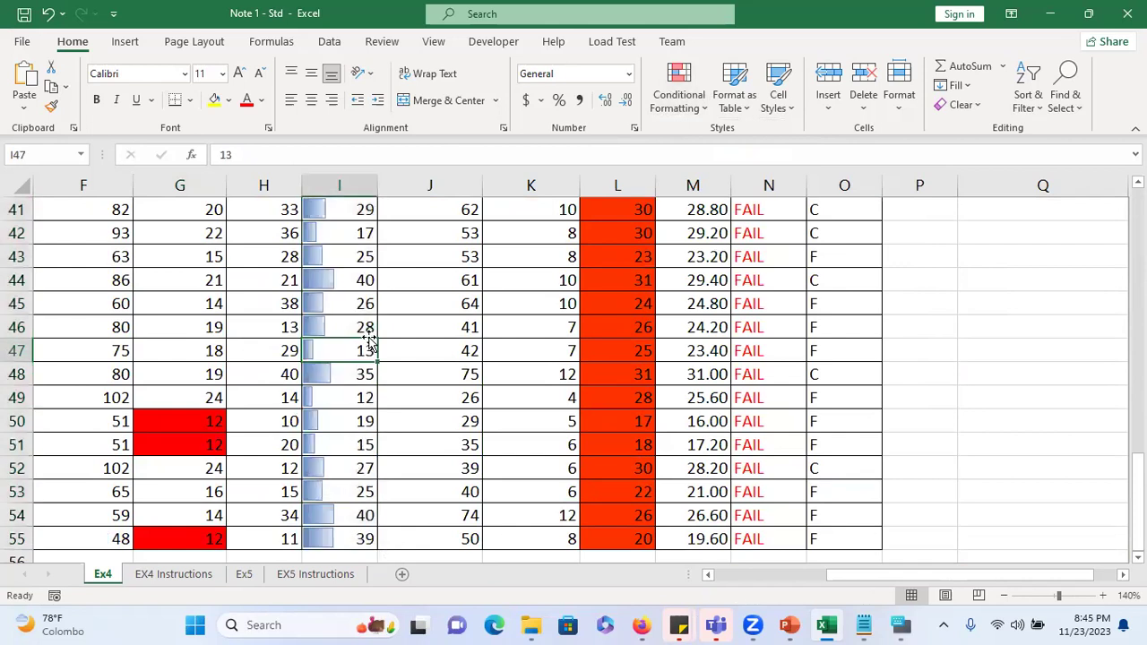
- Widen the Lab2 column so its data bars have more room, and check the bars along the column
scroll(375, 258, "up", 1)
left_click_drag(372, 177, 435, 184)
scroll(370, 261, "up", 8)
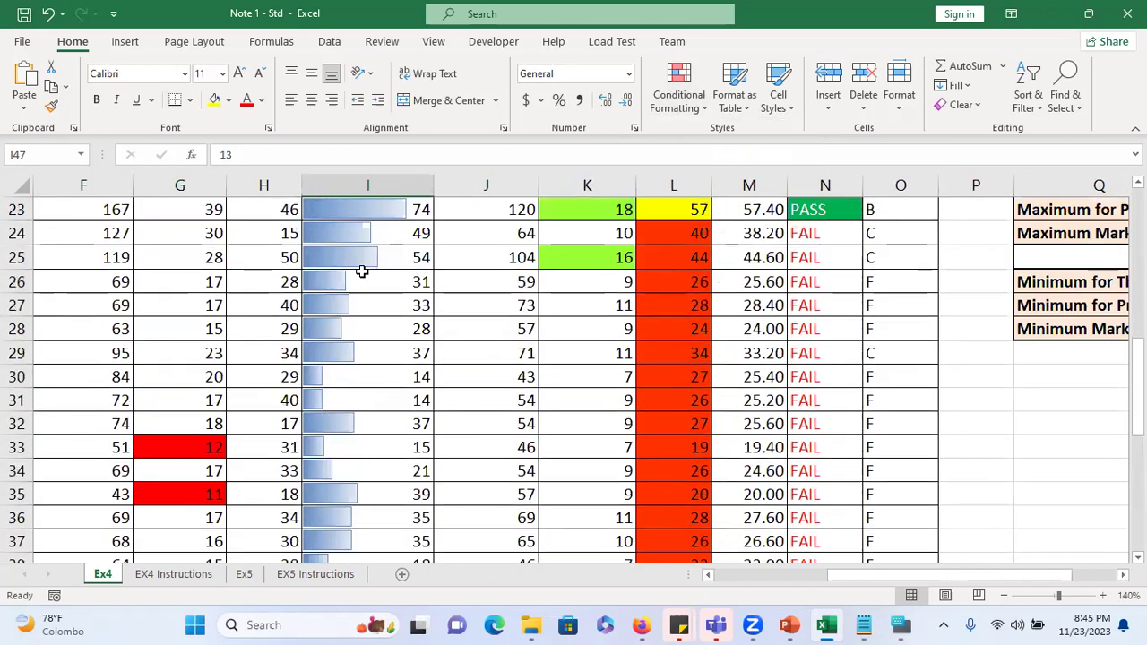
scroll(358, 266, "up", 4)
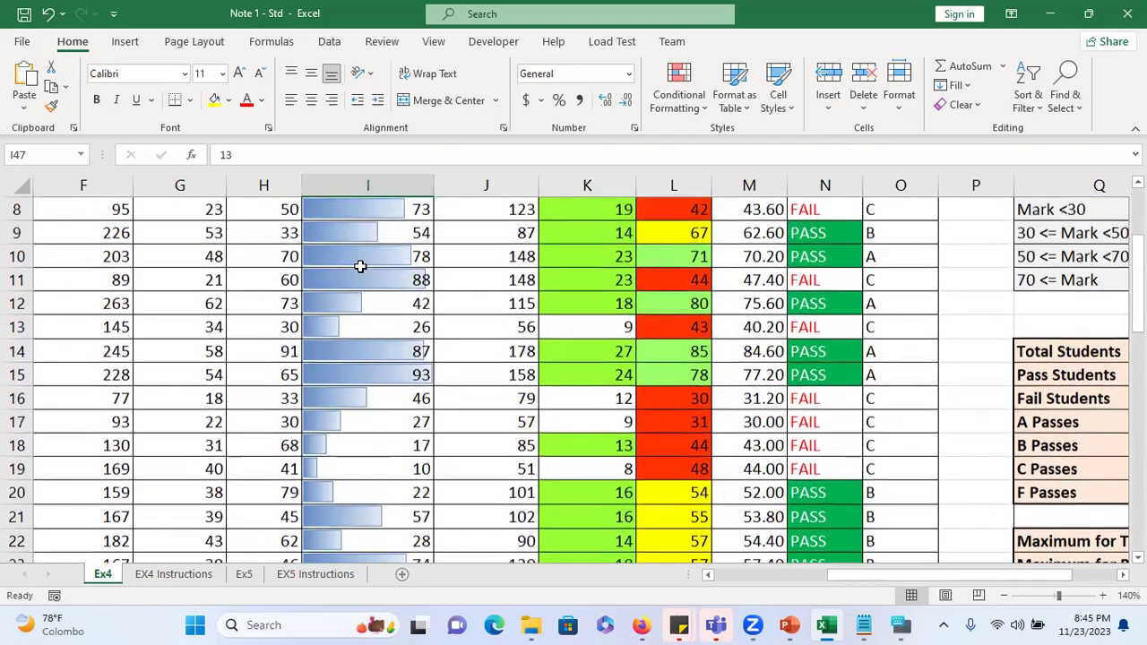
scroll(358, 264, "down", 2)
scroll(355, 259, "up", 1)
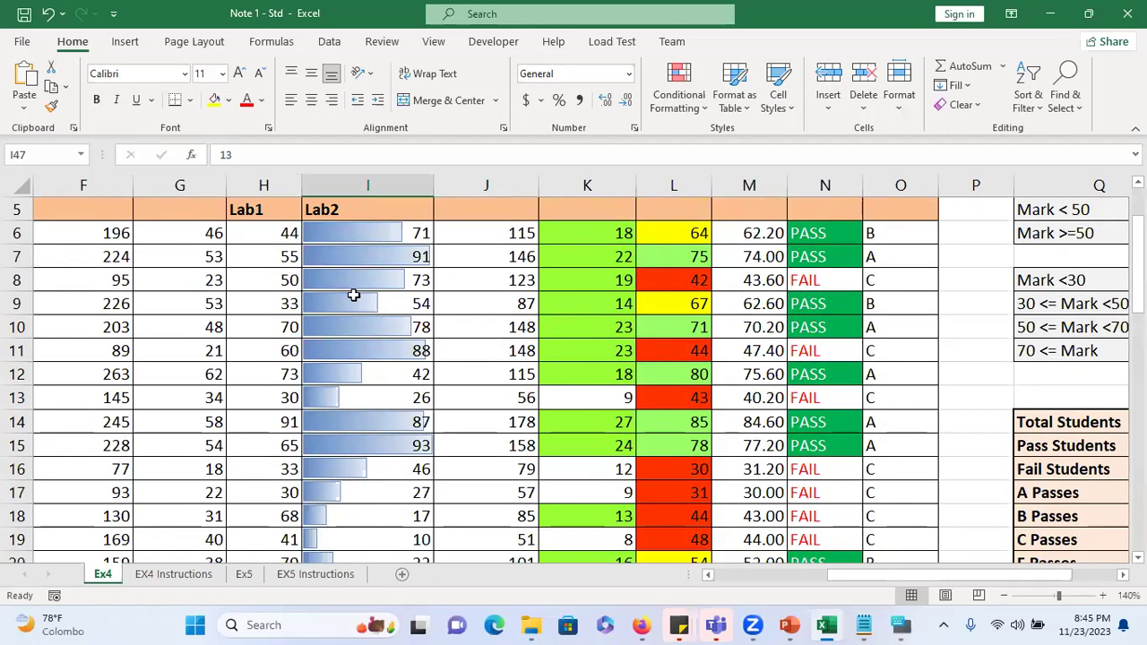
- Select all the Lab1 entries from H6 down
left_click(265, 223)
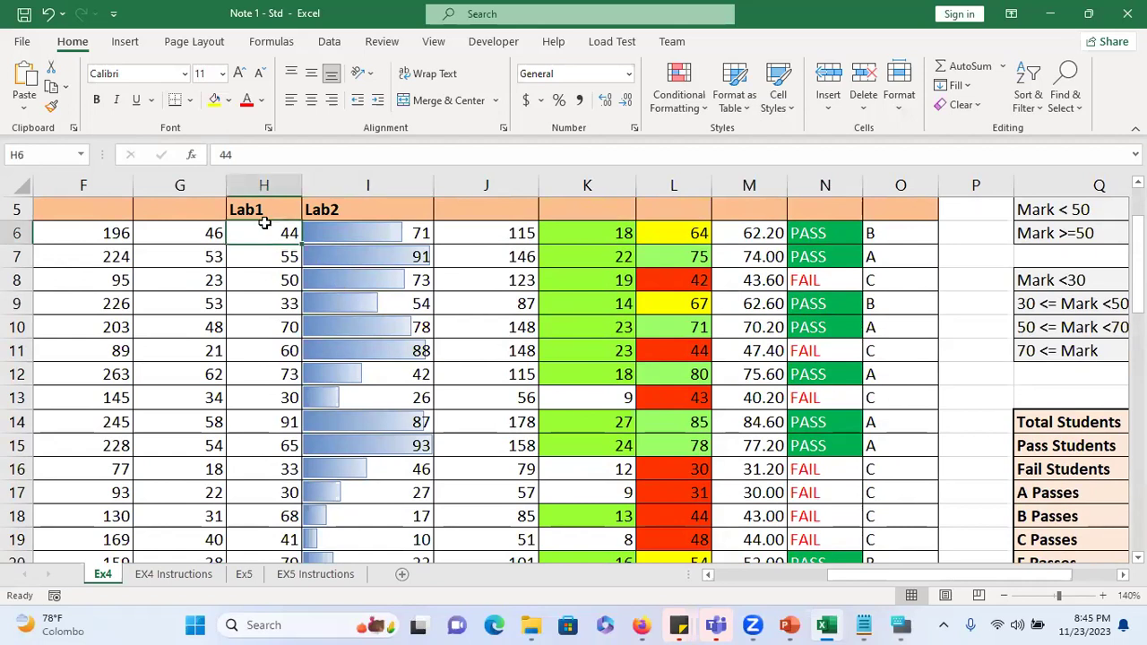
key("ctrl+shift+Down")
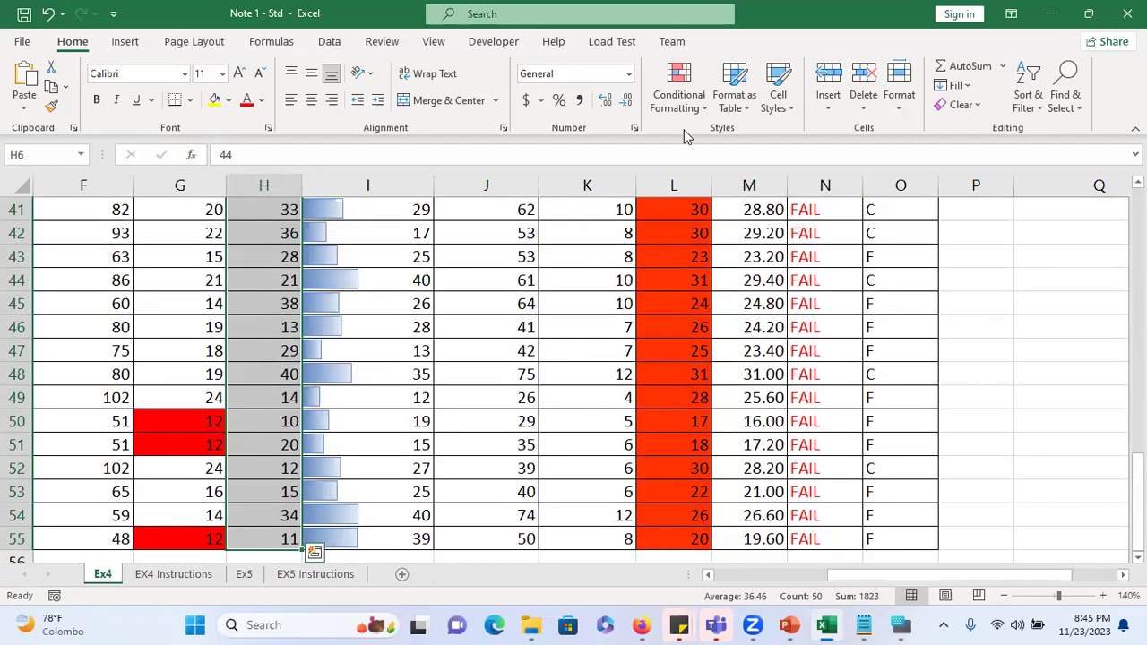
- Apply orange gradient data bars to the Lab1 marks in H6:H55 and widen column H so the bars have more room
left_click(679, 94)
mouse_move(730, 224)
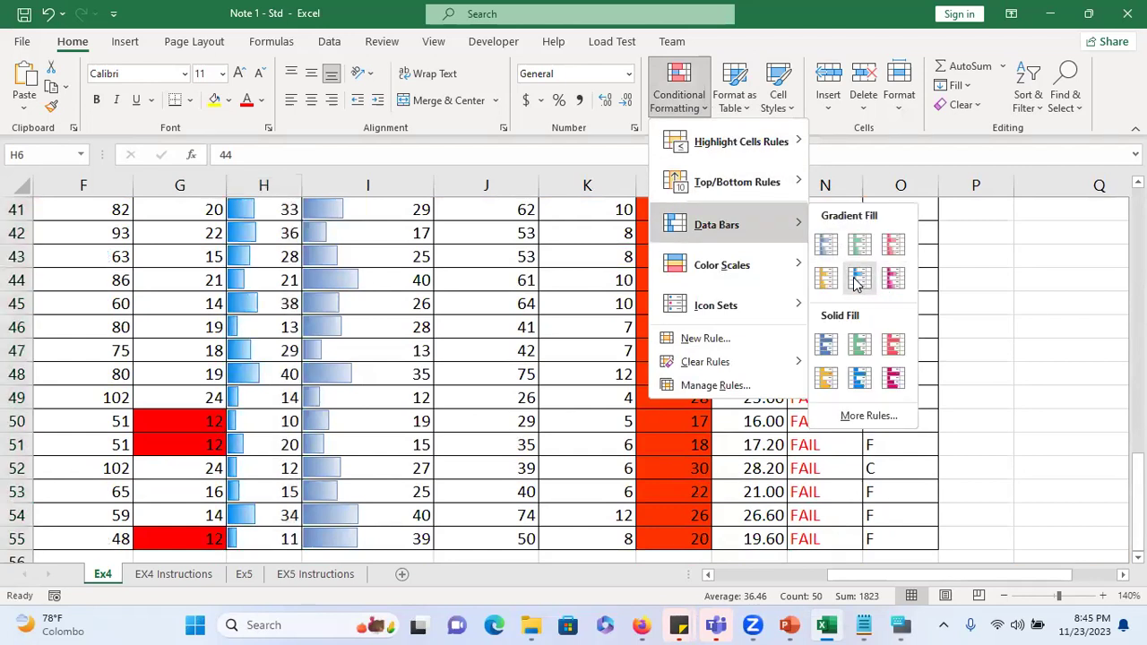
left_click(825, 279)
left_click_drag(307, 180, 358, 179)
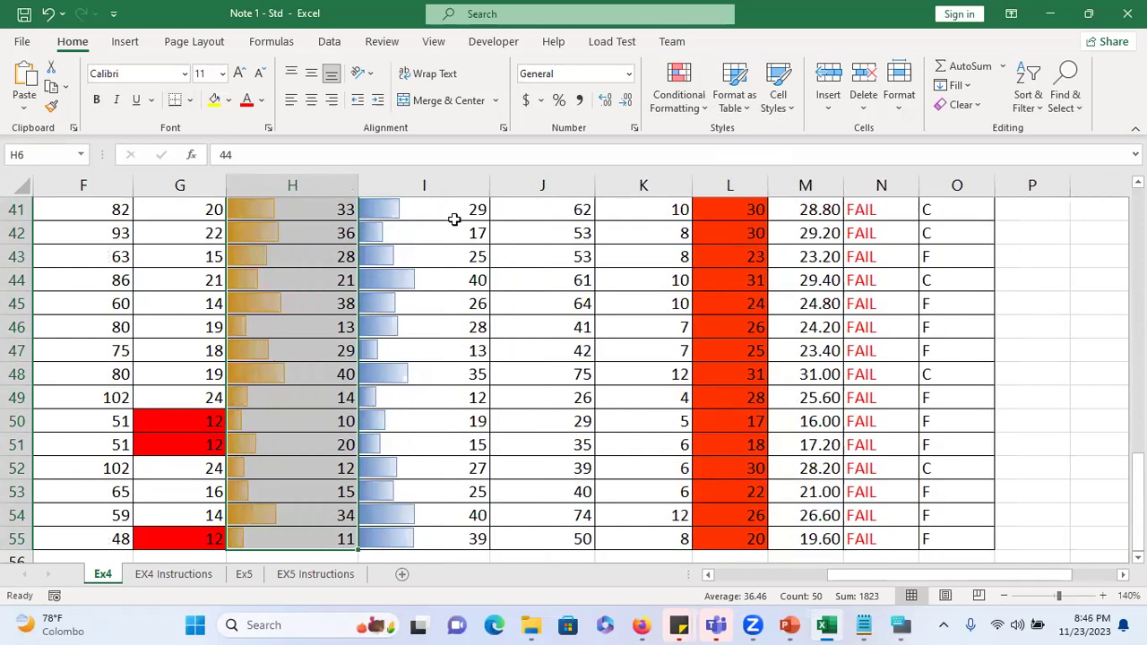
scroll(475, 231, "up", 11)
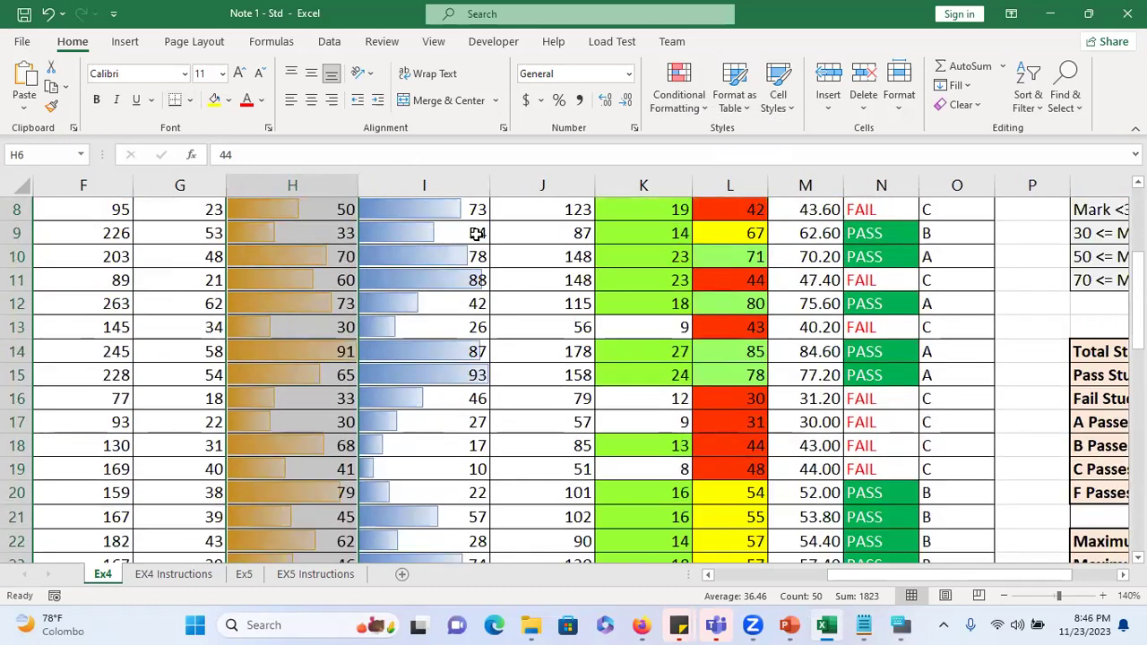
scroll(475, 231, "up", 3)
scroll(473, 228, "down", 3)
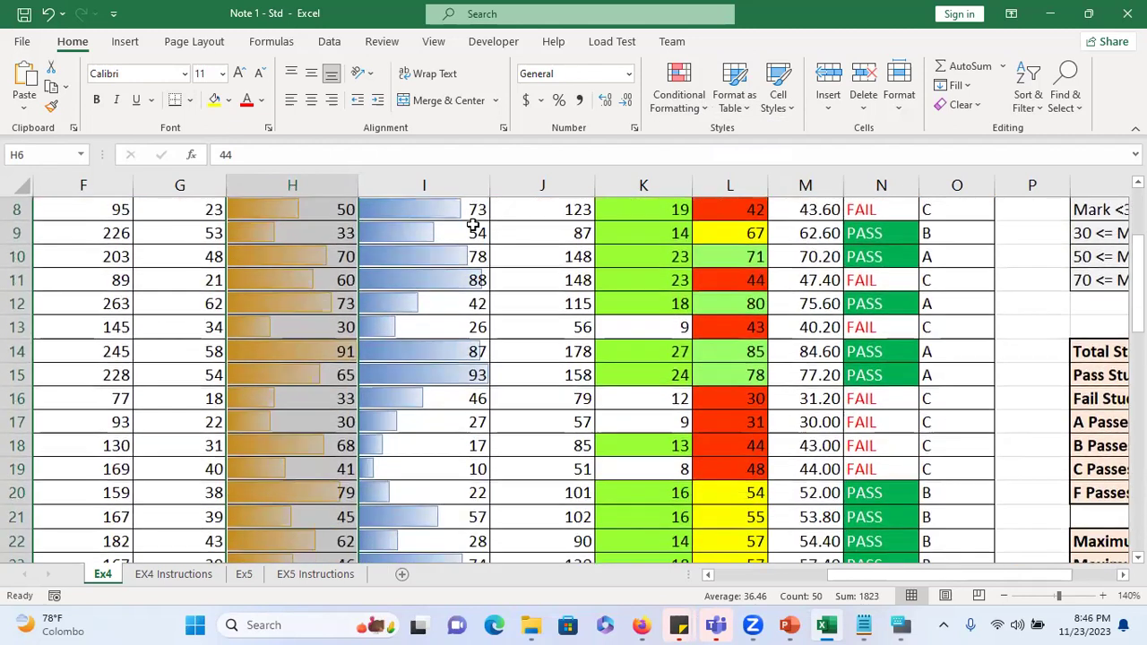
scroll(474, 229, "up", 1)
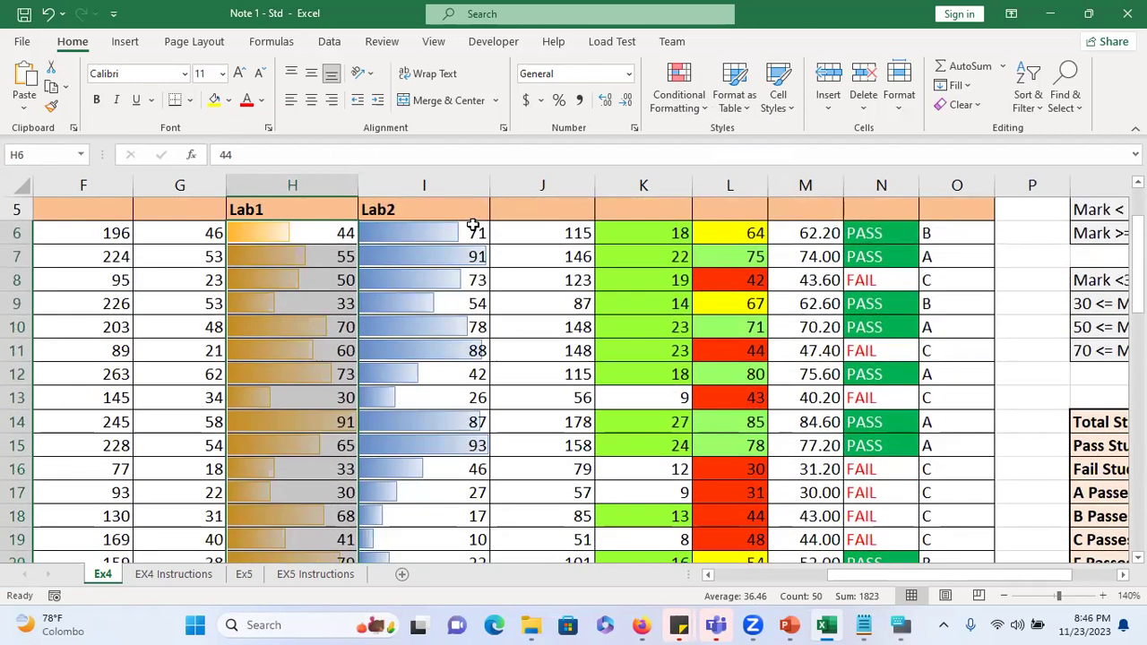
left_click(311, 332)
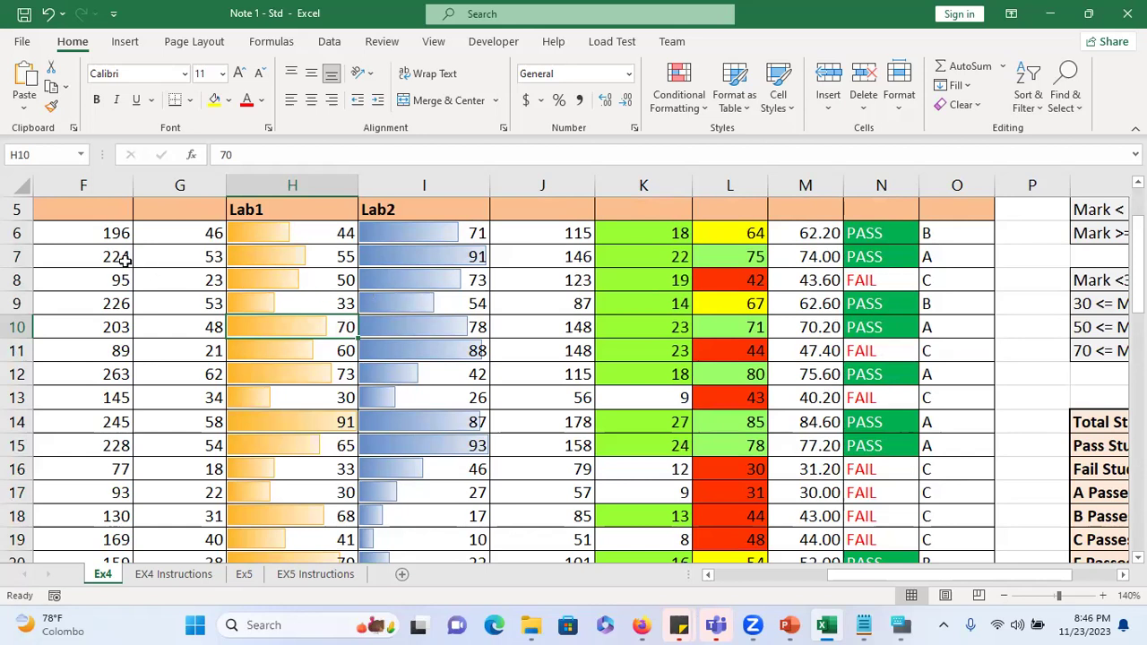
- Apply the preset color scale running from green for low to red for high values to the Theory Mark (70%) cells G6:G55
scroll(147, 255, "up", 2)
scroll(188, 256, "down", 2)
left_click(207, 235)
key("ctrl+shift+Down")
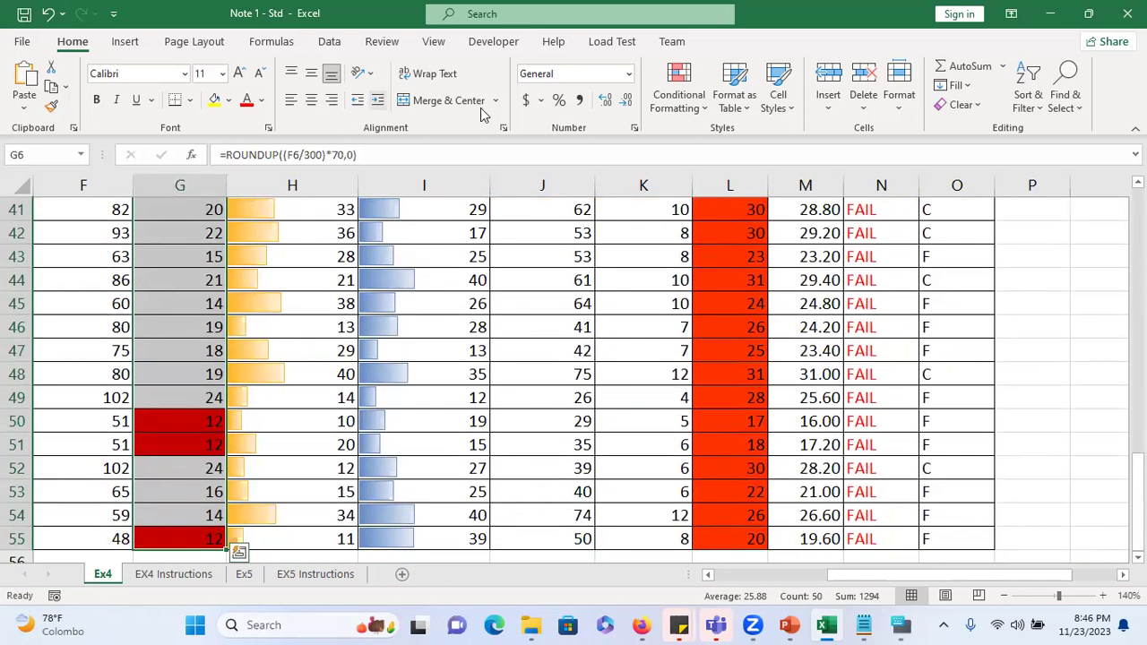
left_click(678, 95)
mouse_move(742, 265)
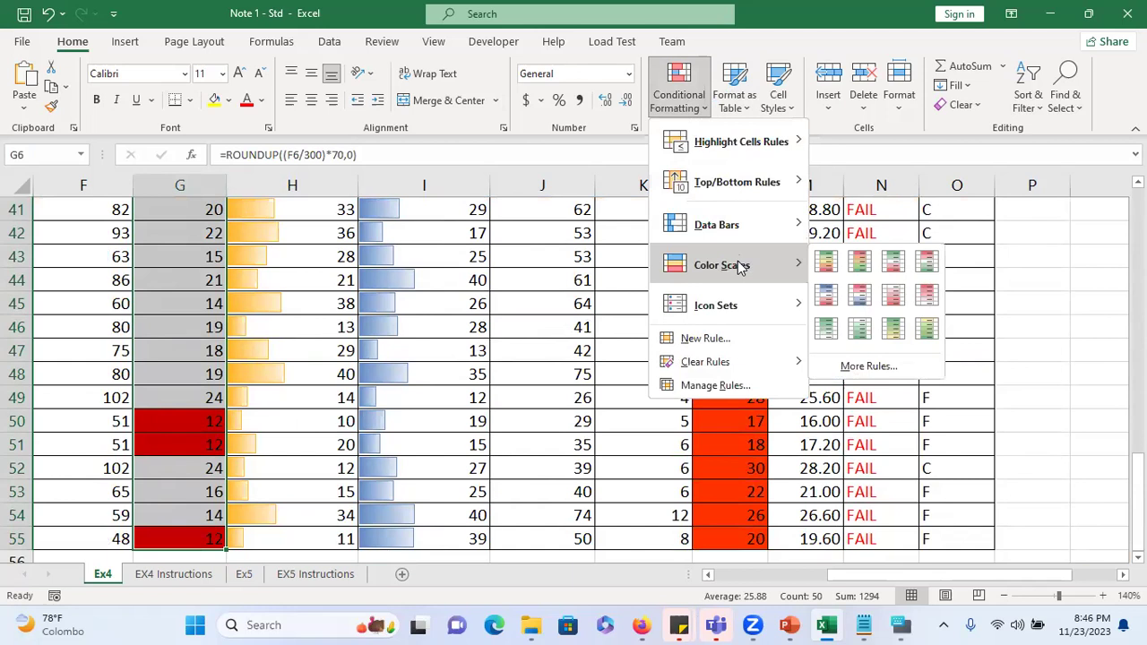
left_click(867, 267)
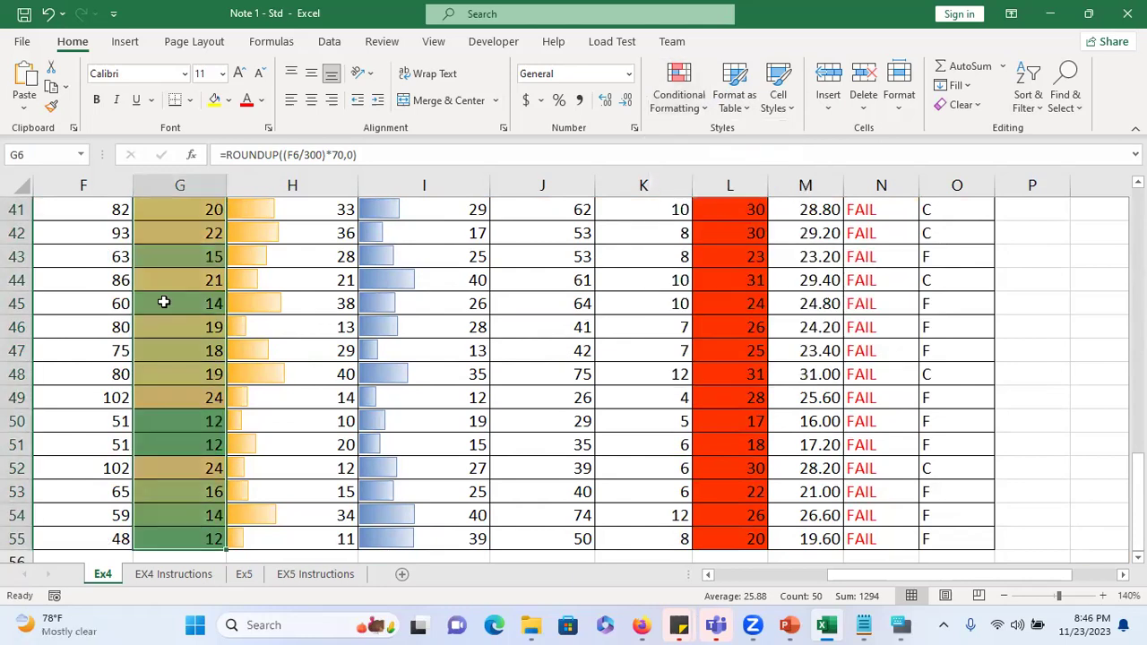
scroll(161, 296, "up", 11)
scroll(162, 287, "up", 2)
scroll(160, 282, "down", 15)
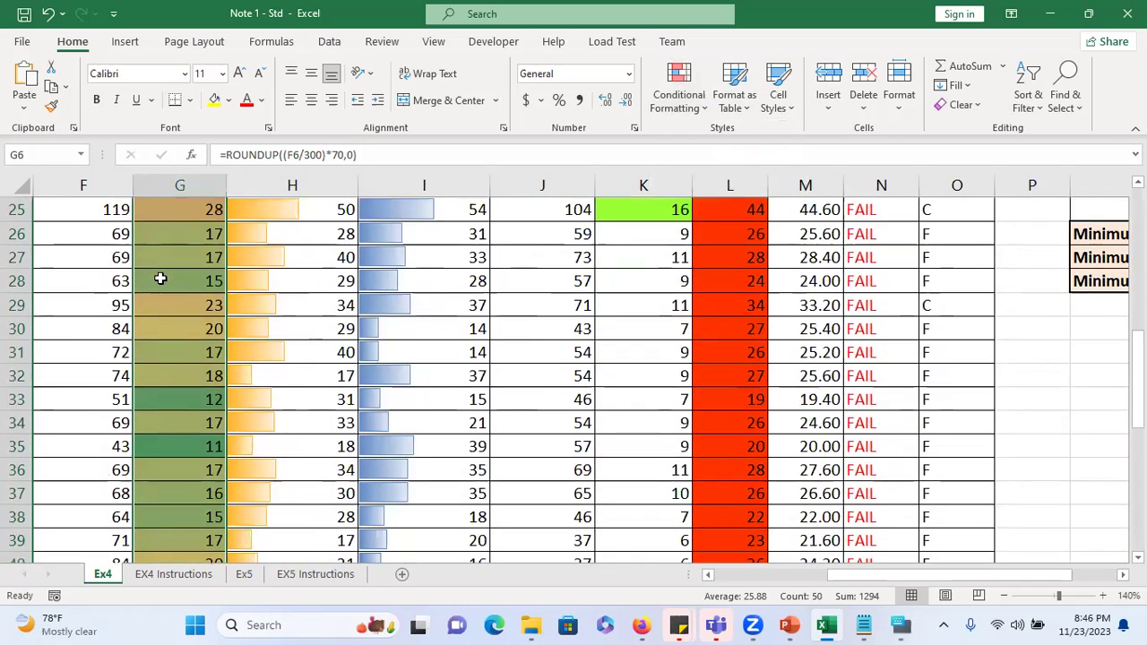
scroll(159, 273, "up", 16)
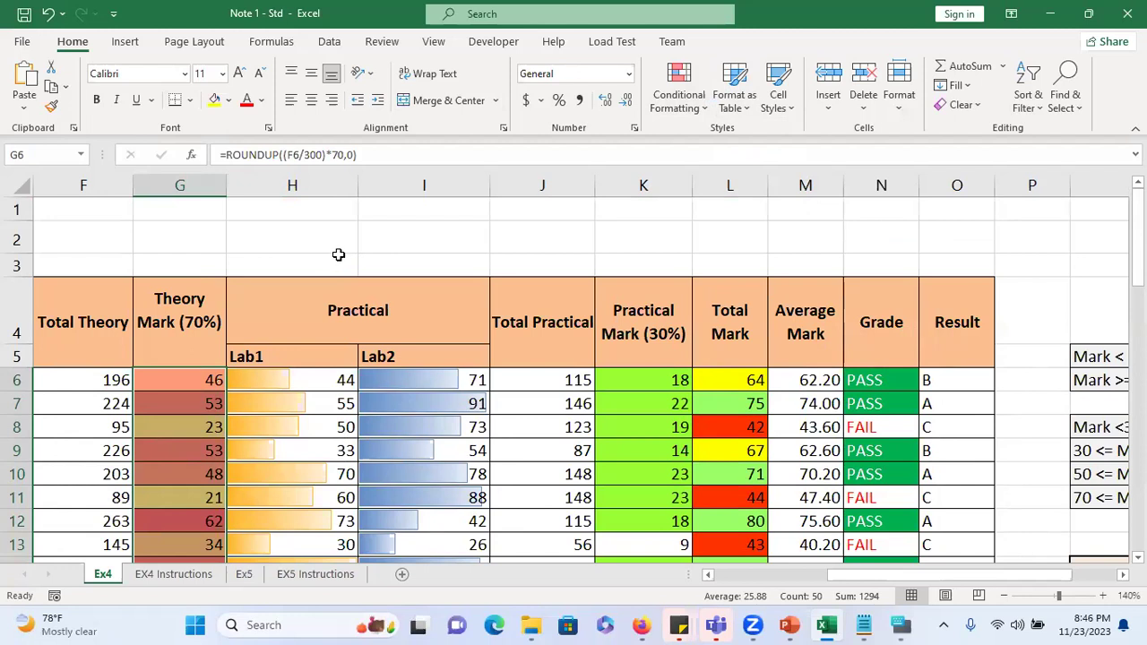
left_click(339, 257)
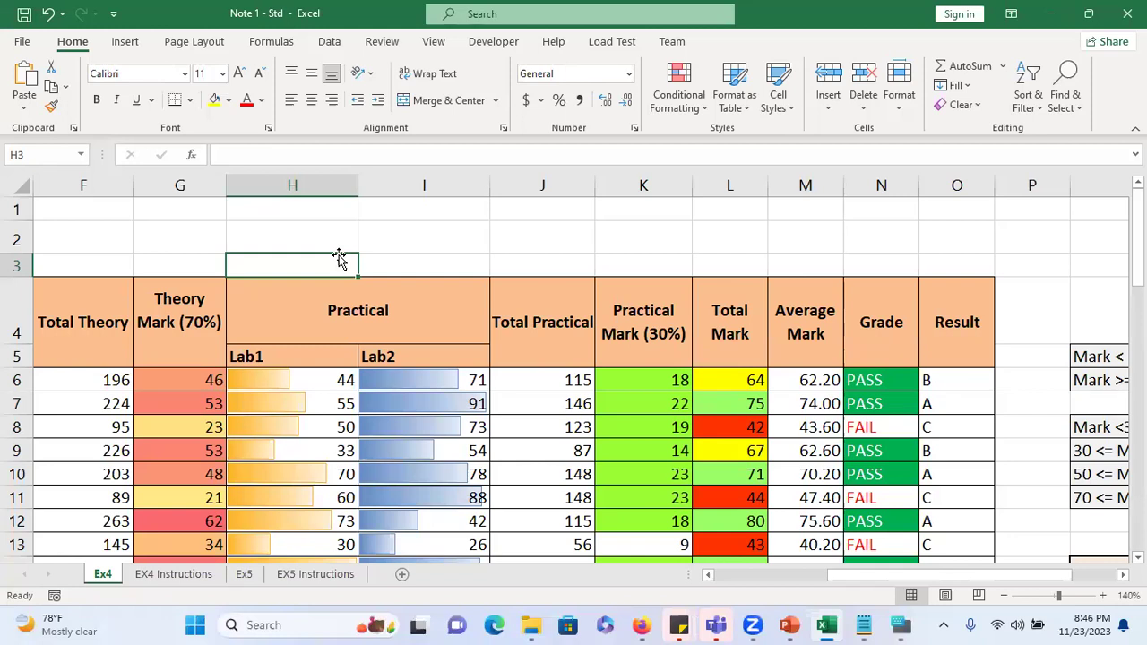
- Add a new 3-Color Scale rule to the Theory Mark (70%) cells G6:G55, using red for lowest, yellow for the 50th percentile and green for highest
left_click(699, 109)
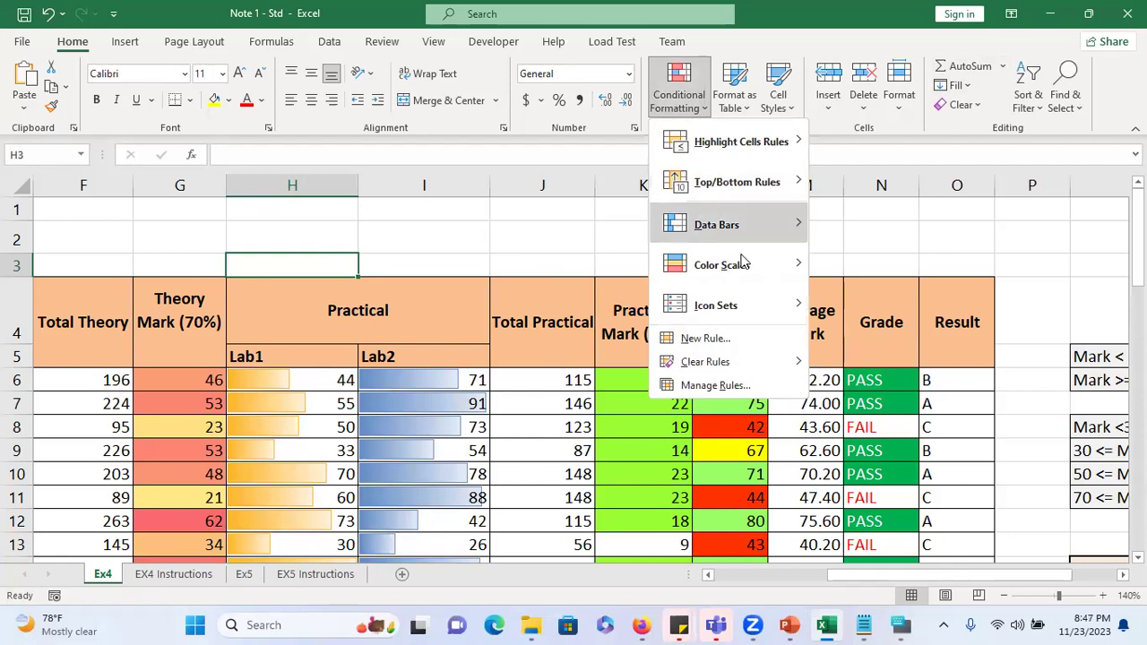
left_click(197, 377)
left_click(197, 377)
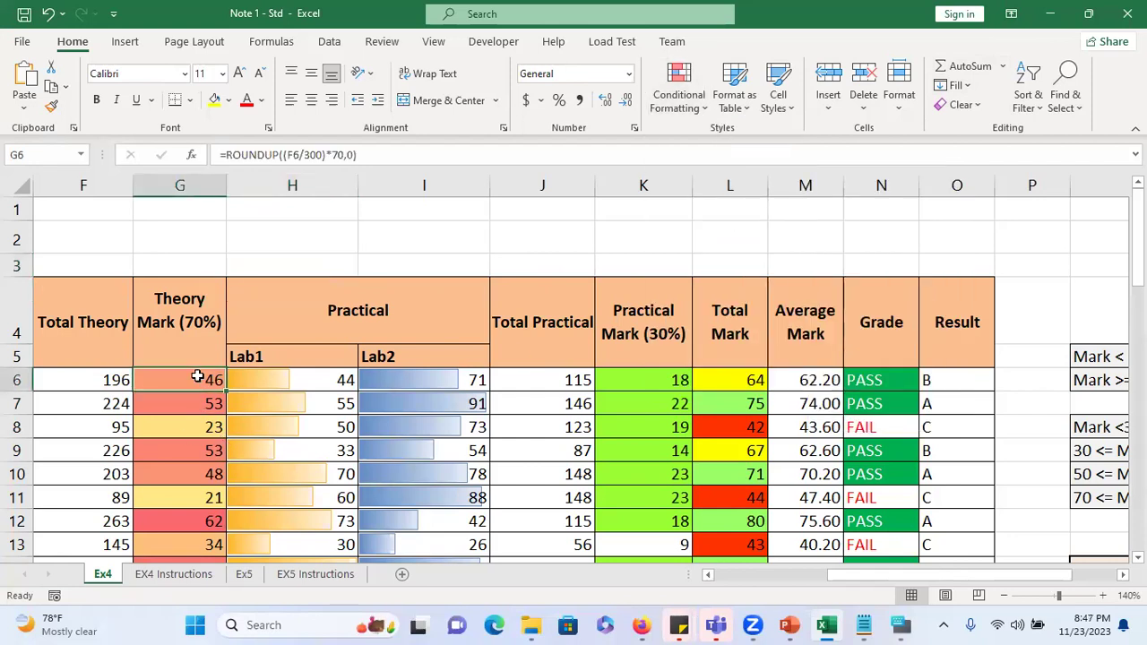
key("ctrl+shift+Down")
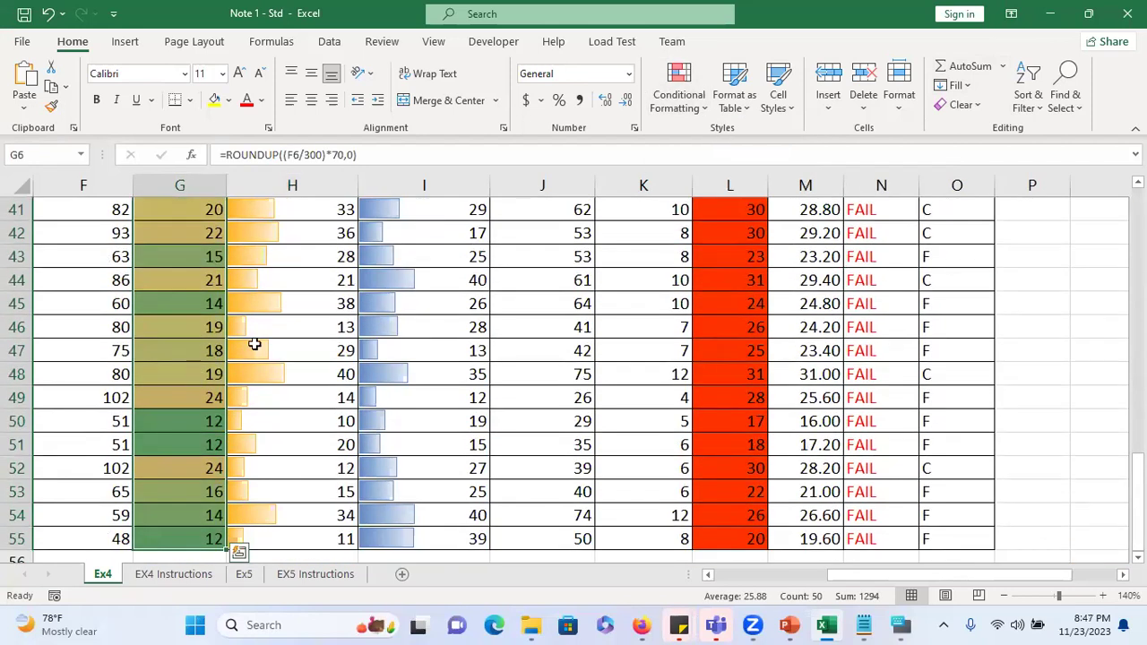
left_click(685, 106)
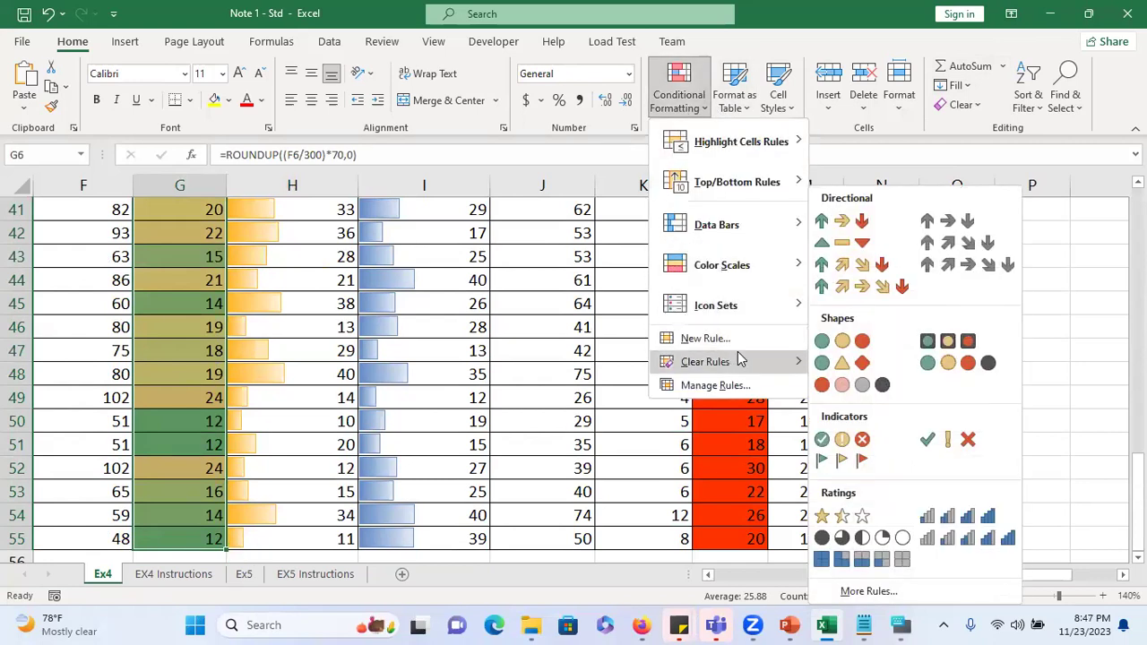
left_click(790, 340)
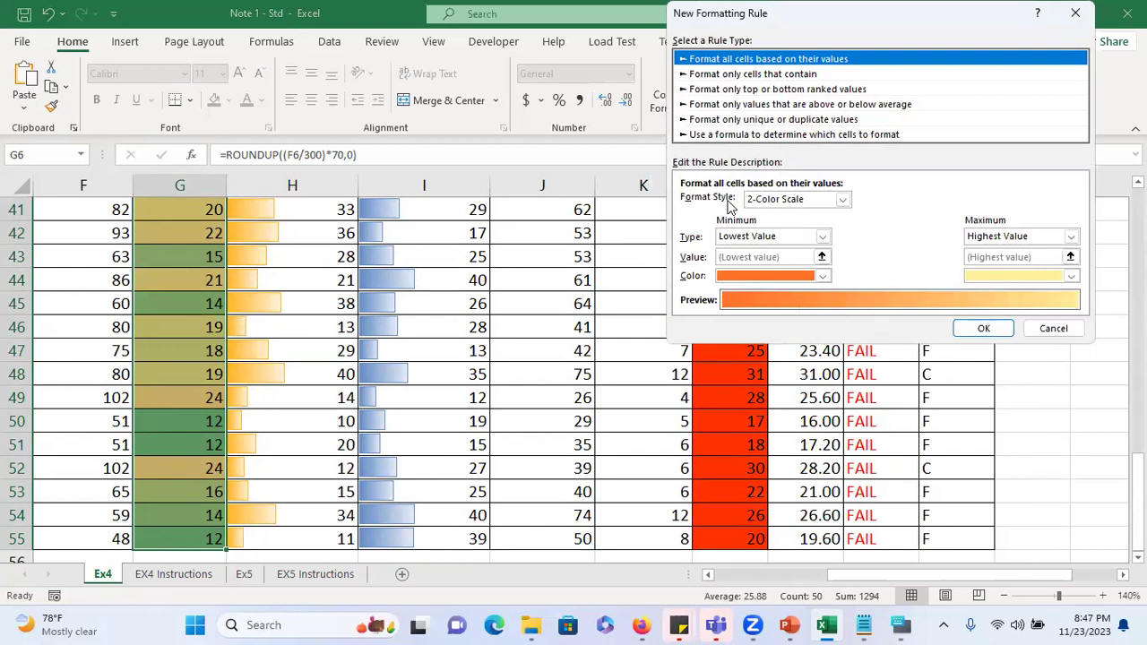
left_click(842, 198)
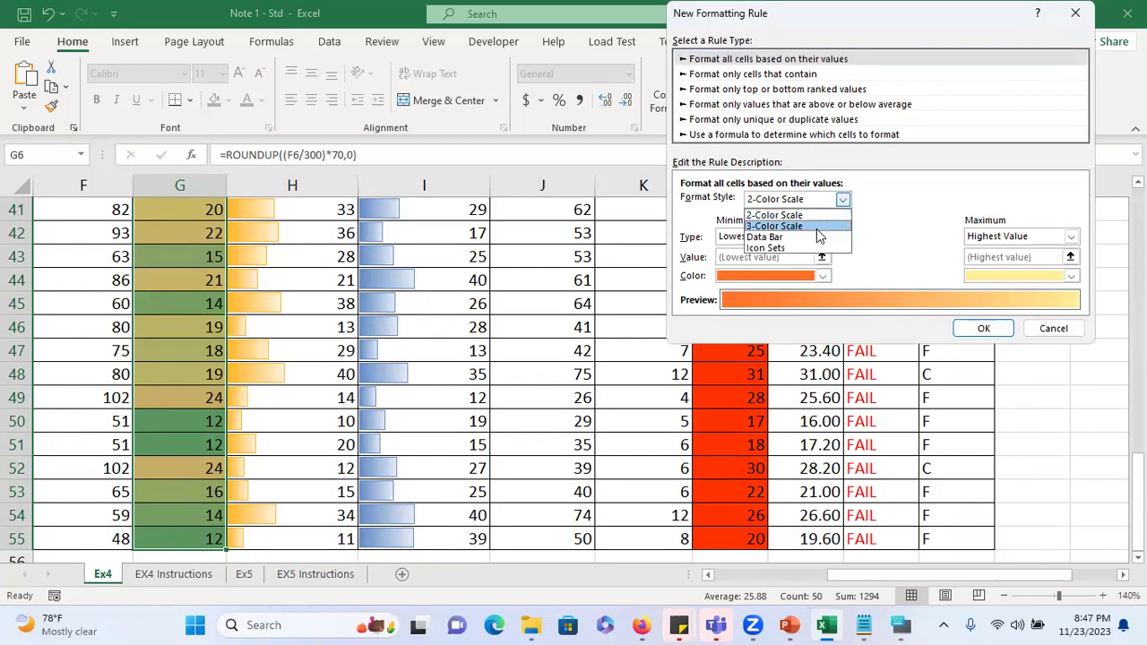
left_click(816, 227)
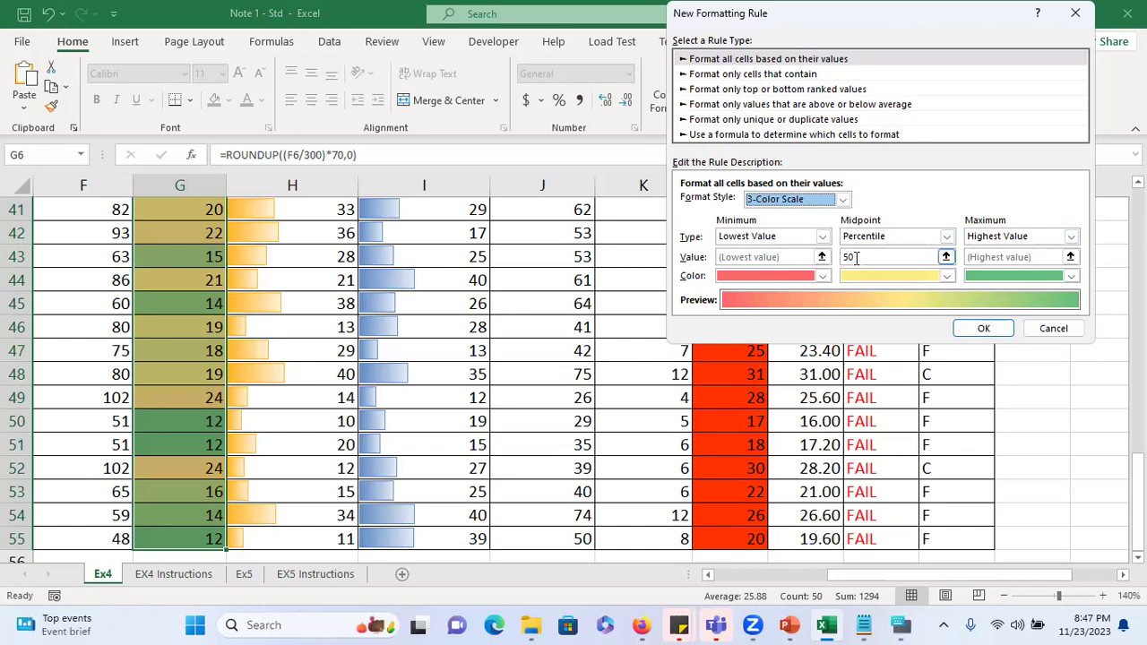
left_click(981, 329)
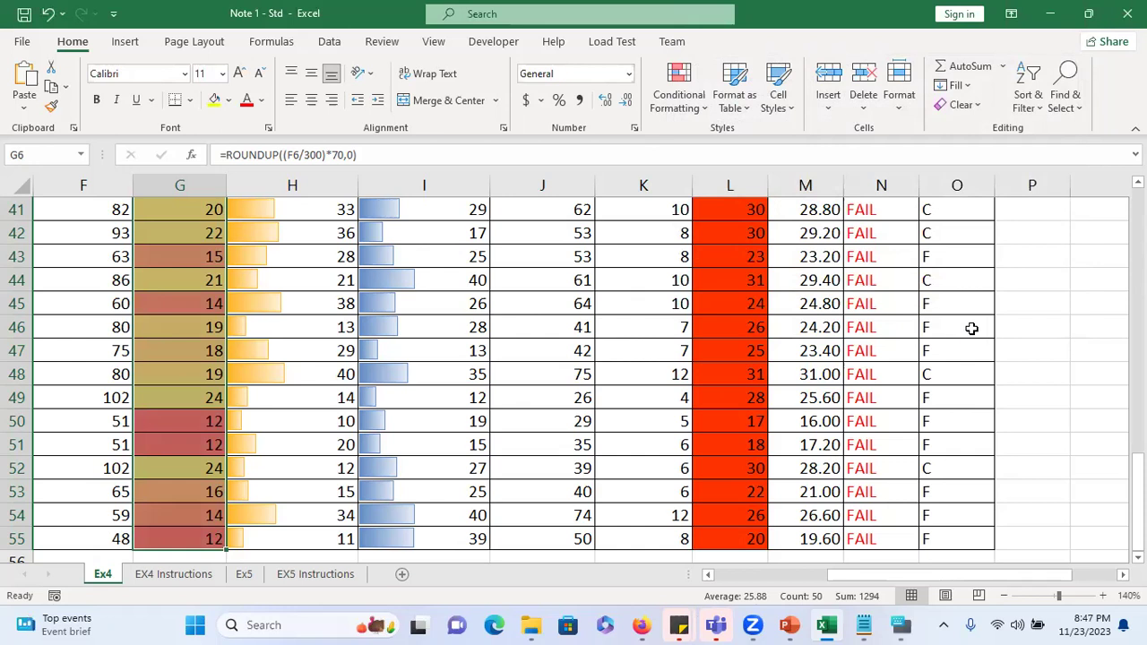
- Select all the Average Mark values in M6:M55
scroll(900, 237, "up", 5)
scroll(900, 237, "up", 8)
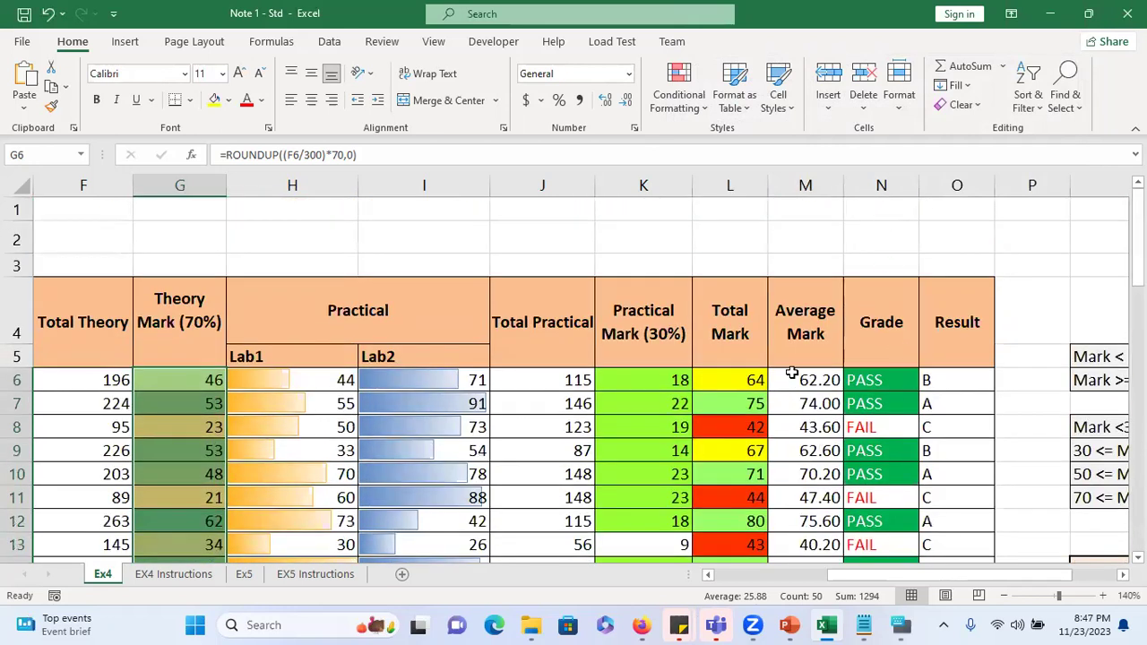
left_click(792, 375)
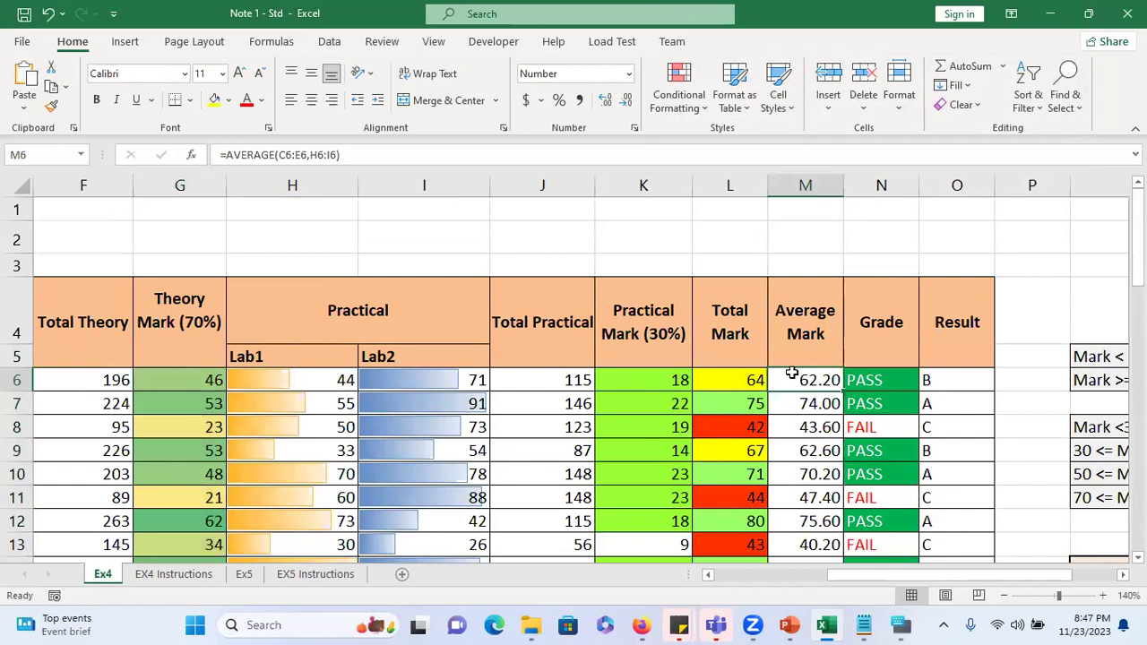
key("ctrl+shift+Down")
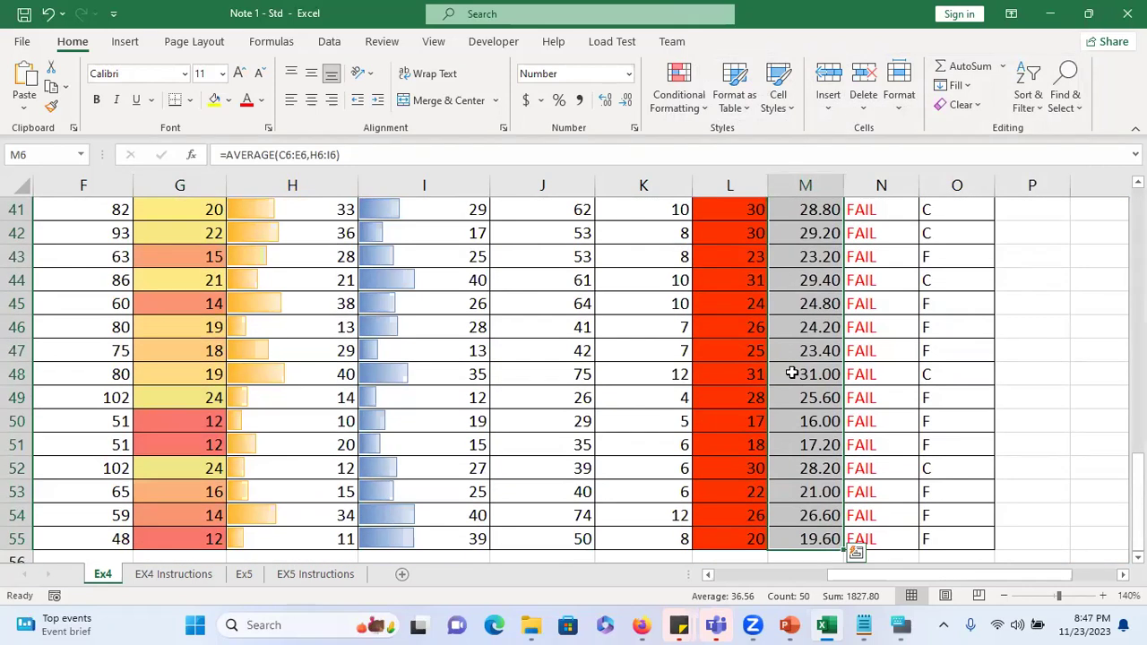
left_click(688, 114)
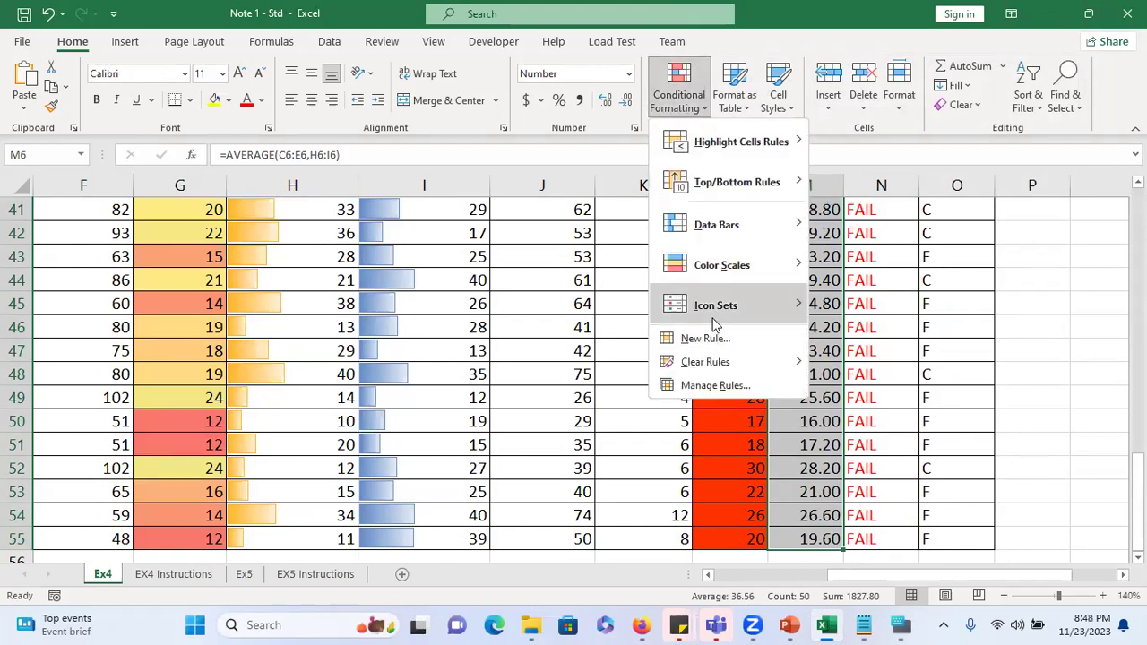
mouse_move(714, 320)
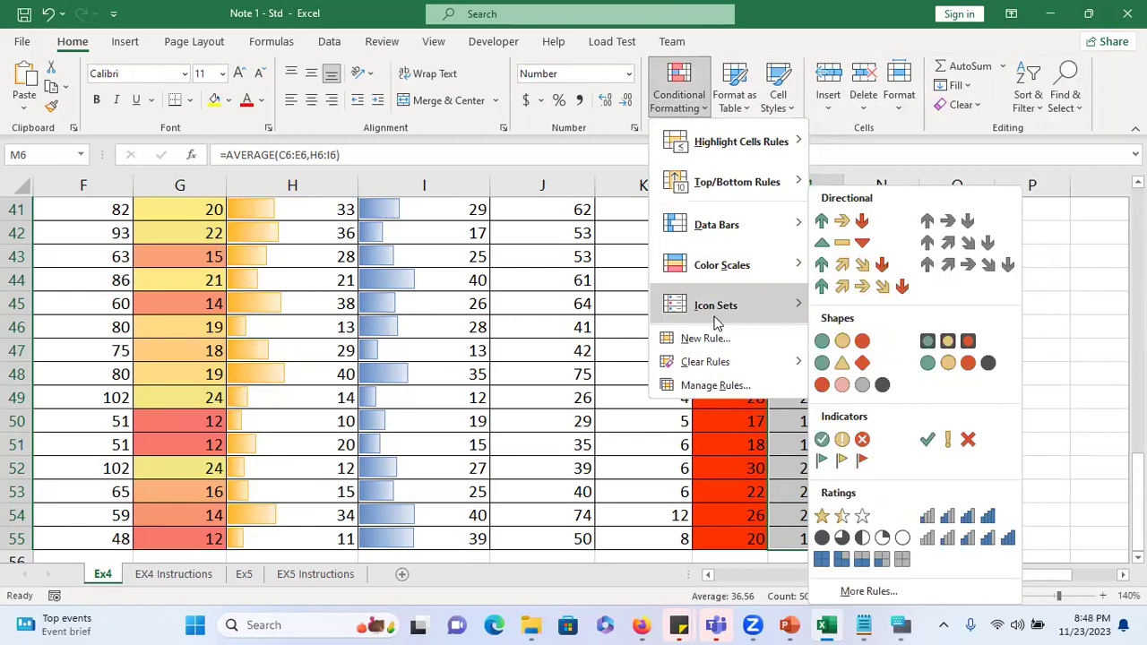
left_click(890, 592)
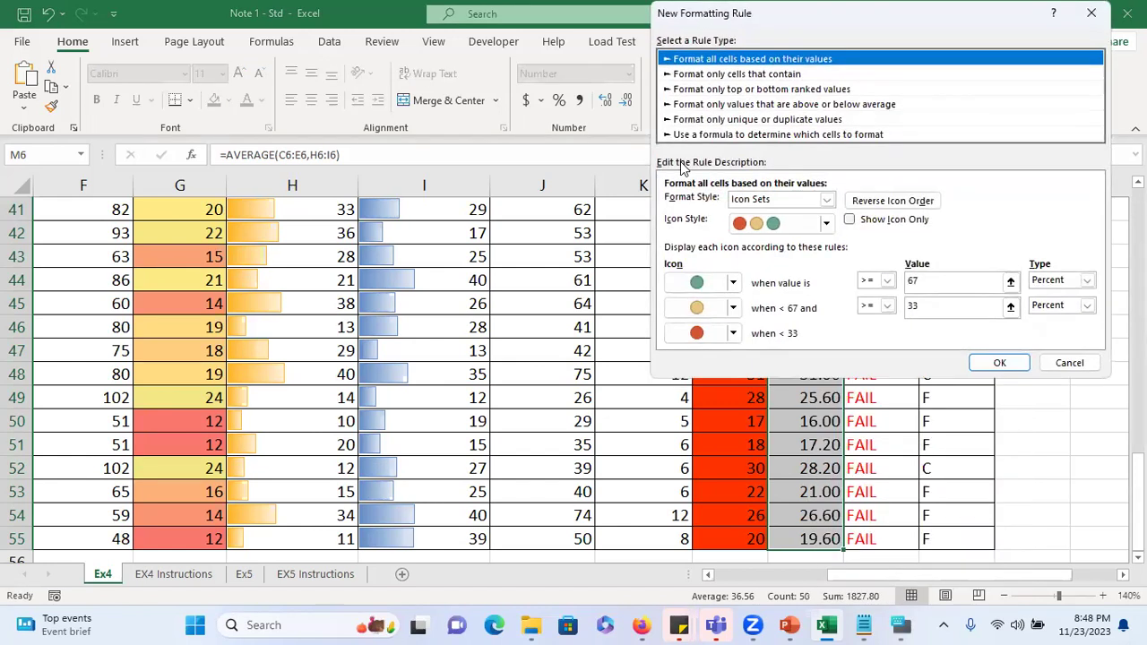
left_click(826, 223)
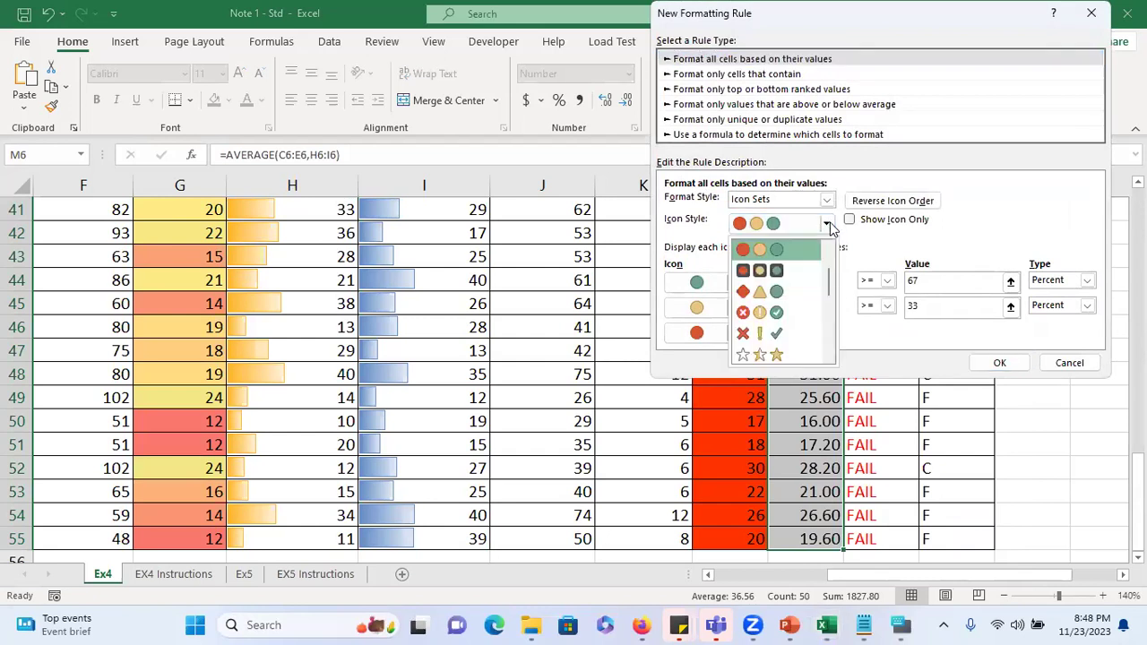
left_click_drag(825, 285, 831, 329)
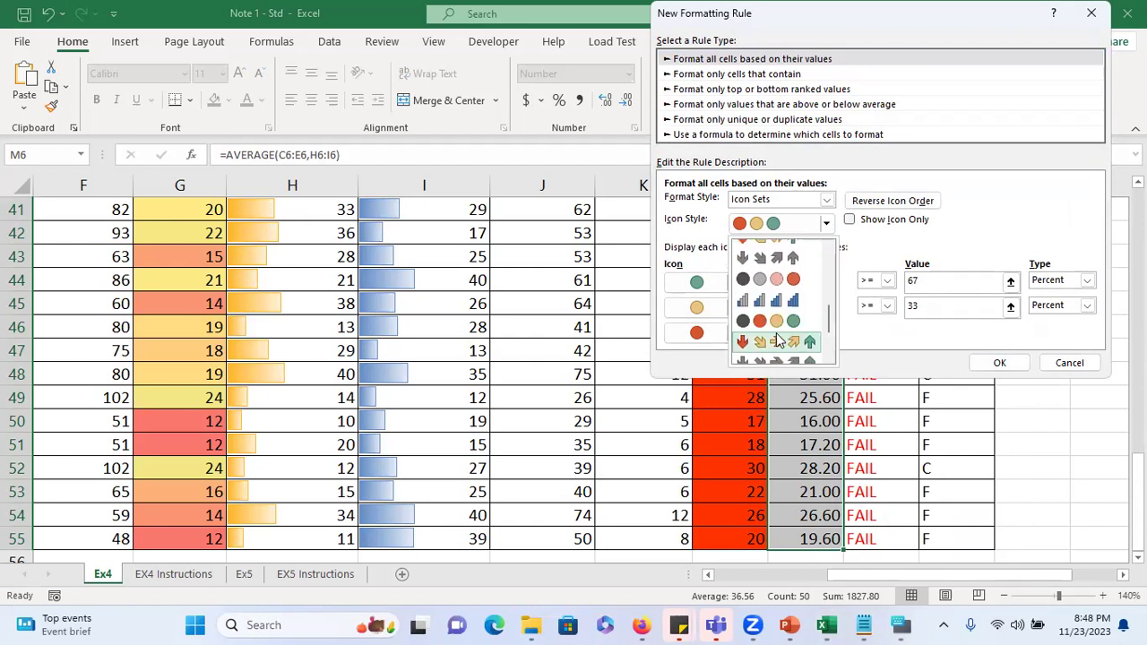
left_click(776, 339)
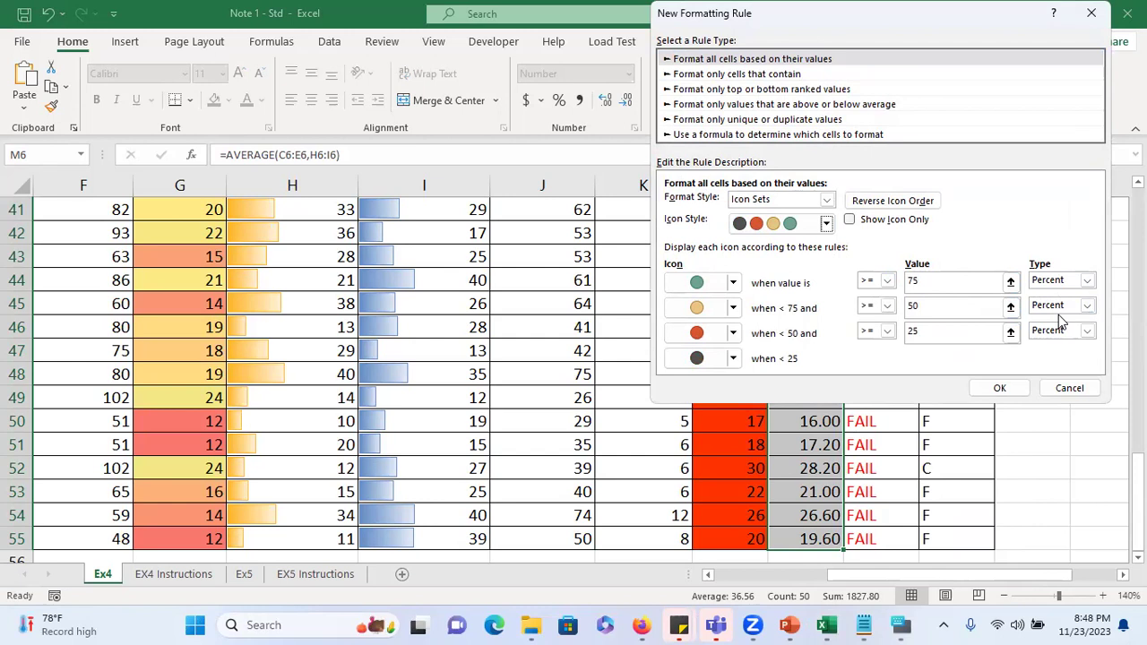
left_click(1069, 388)
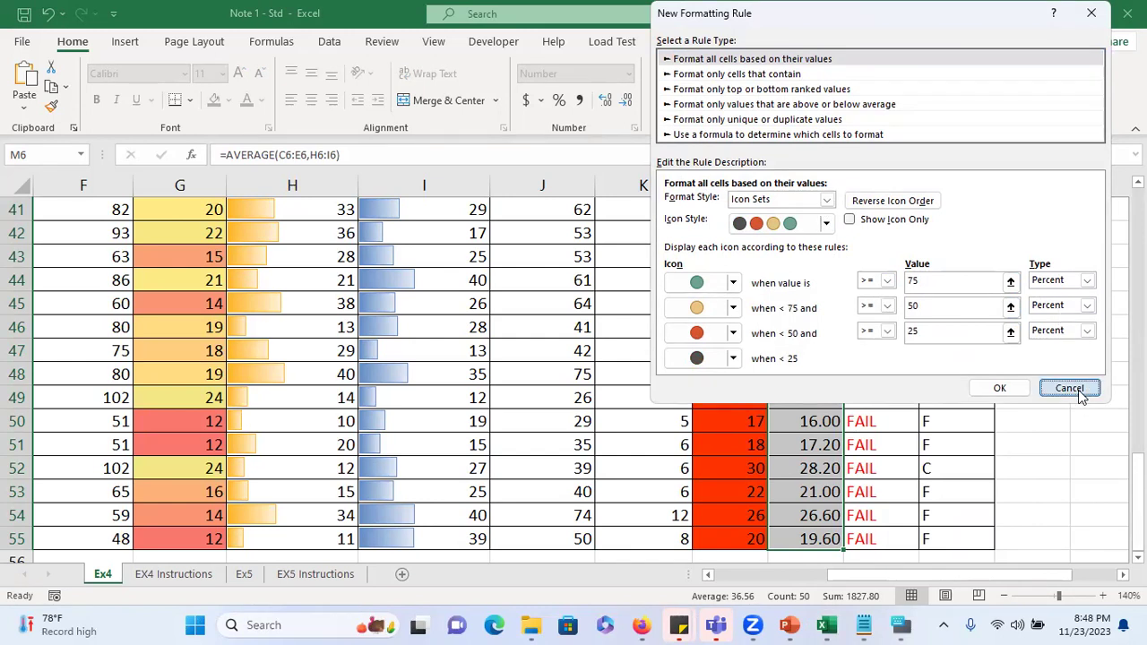
- Start a custom icon set rule for the Average Mark cells M6:M55 using the four-circle style in black, red, yellow and green
scroll(779, 340, "up", 9)
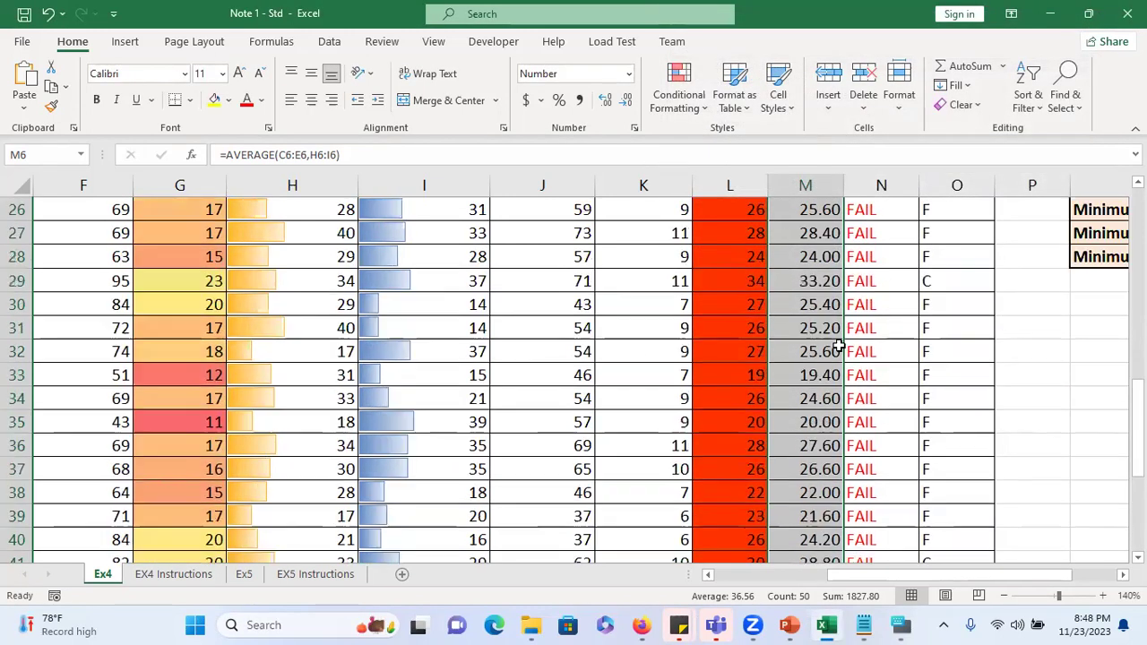
scroll(838, 350, "up", 5)
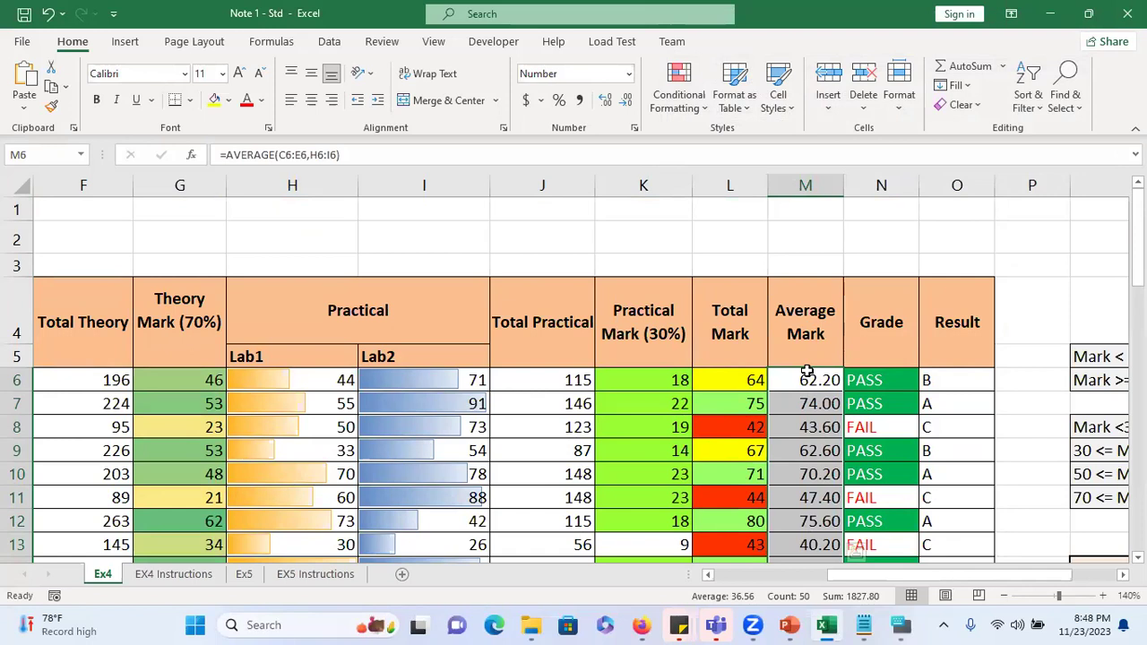
left_click(678, 104)
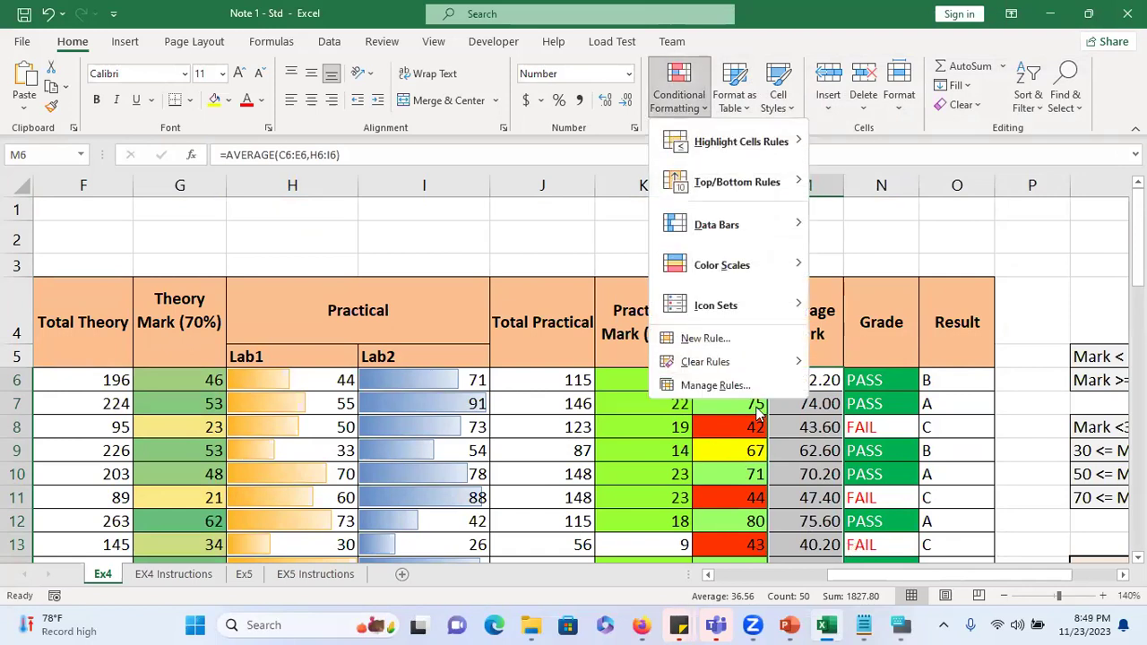
mouse_move(794, 308)
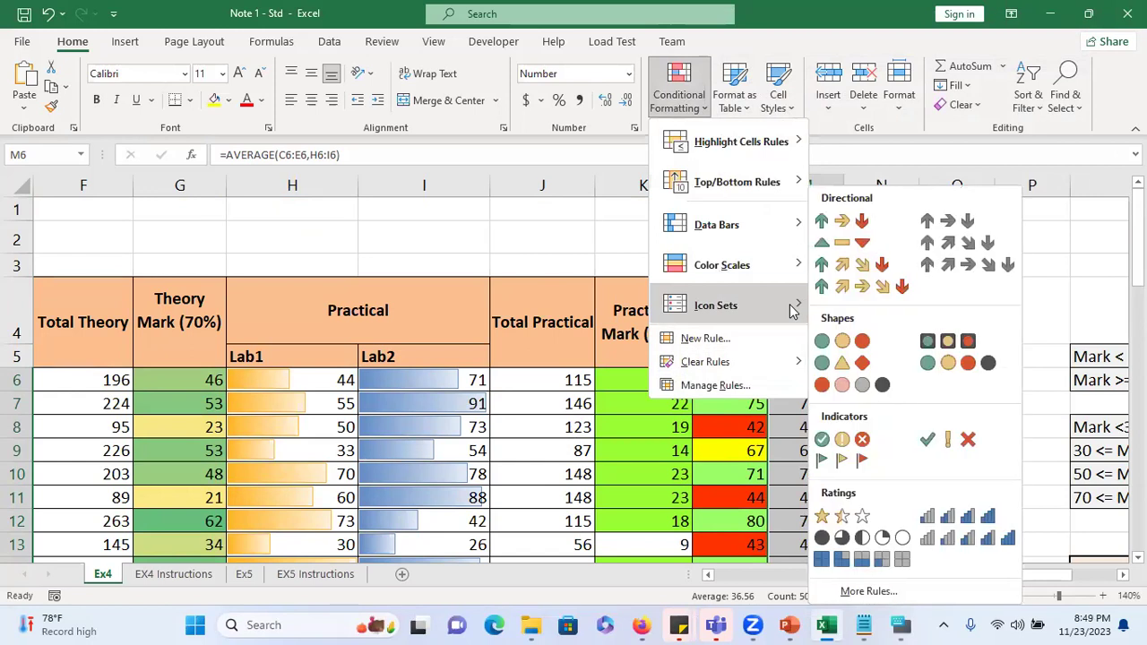
left_click(883, 592)
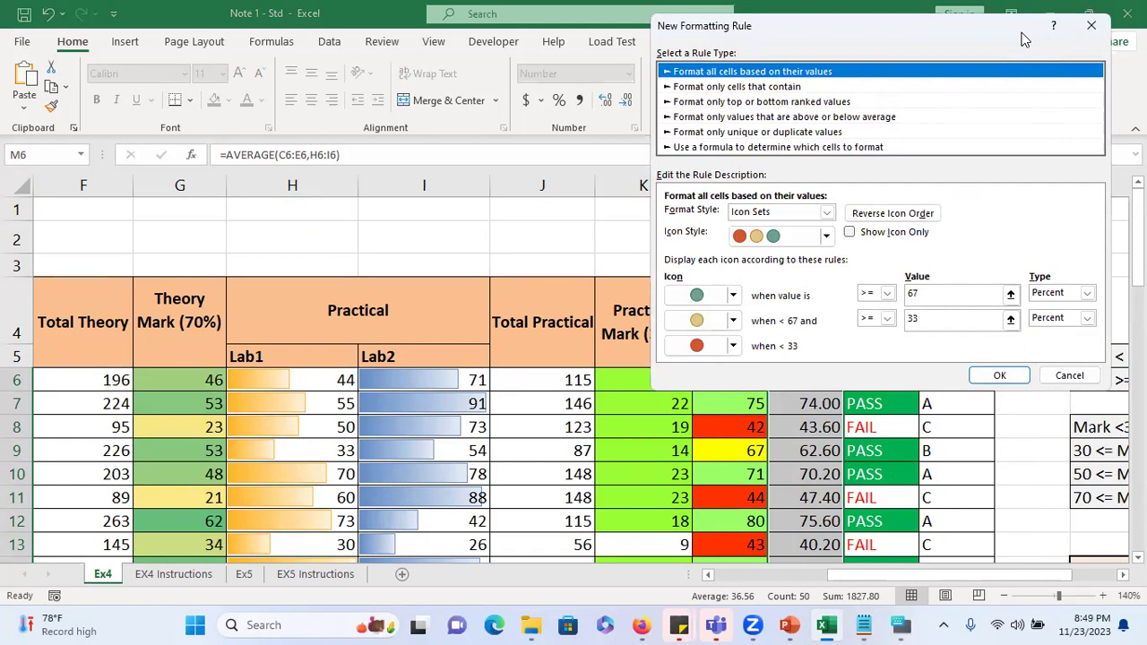
left_click_drag(1024, 39, 774, 129)
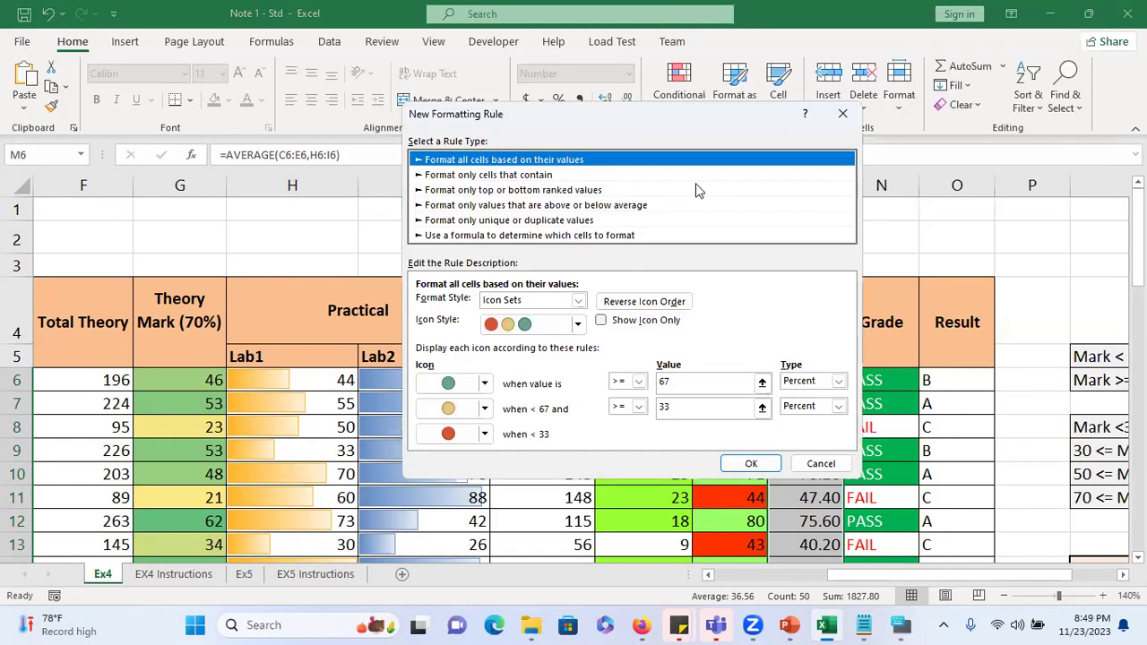
left_click(580, 324)
left_click(580, 325)
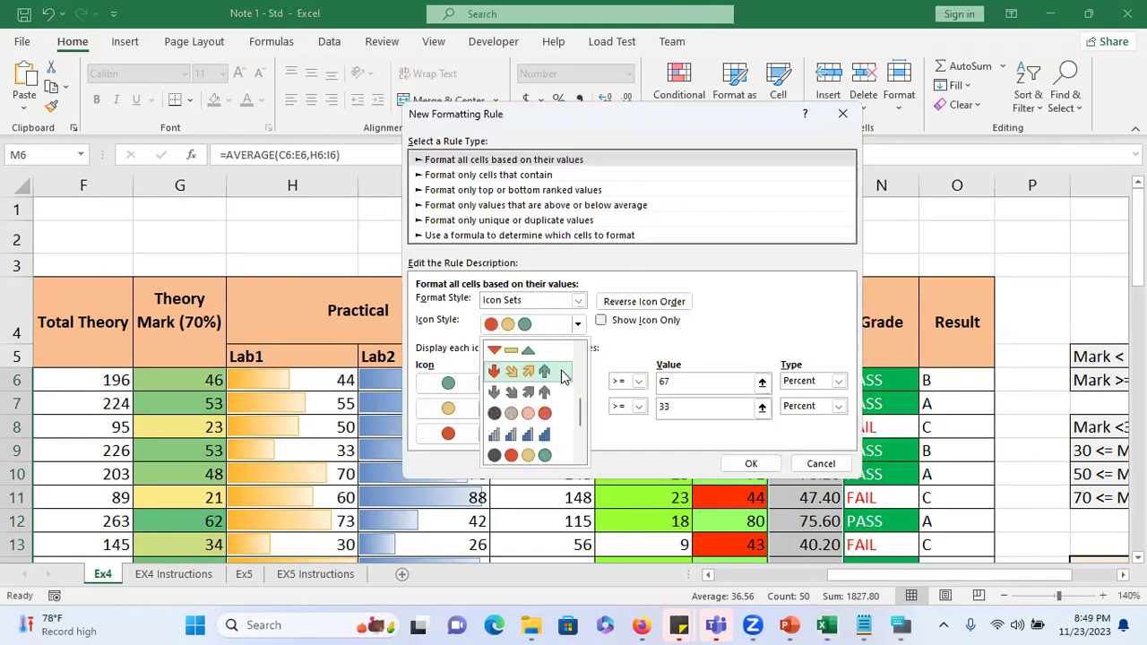
scroll(562, 376, "down", 2)
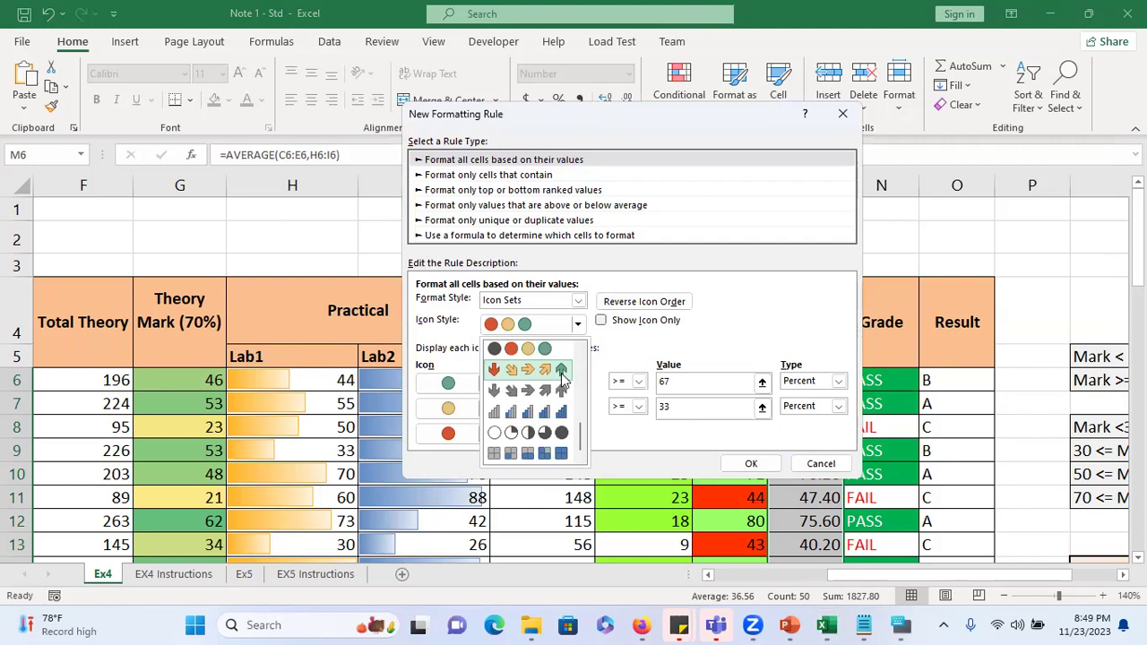
left_click(553, 348)
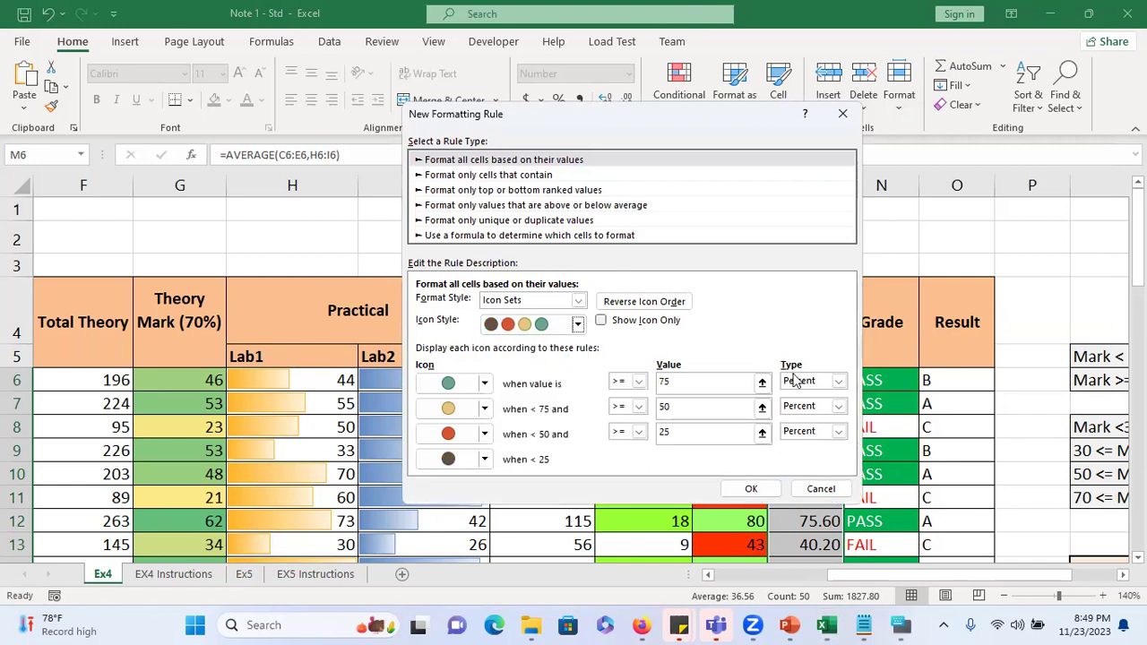
- Set the type of all three icon thresholds in the Average Mark rule to Number
left_click(840, 382)
left_click(835, 397)
left_click(838, 406)
left_click(835, 429)
left_click(838, 406)
left_click(835, 432)
left_click(838, 406)
left_click(835, 423)
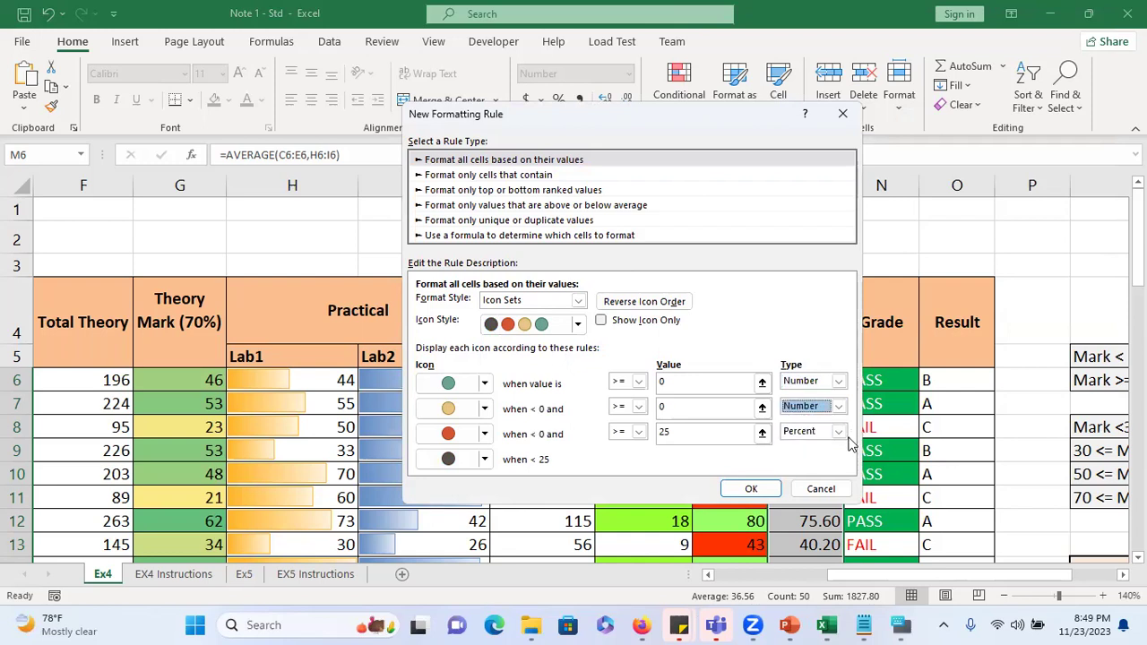
left_click(838, 432)
left_click(831, 448)
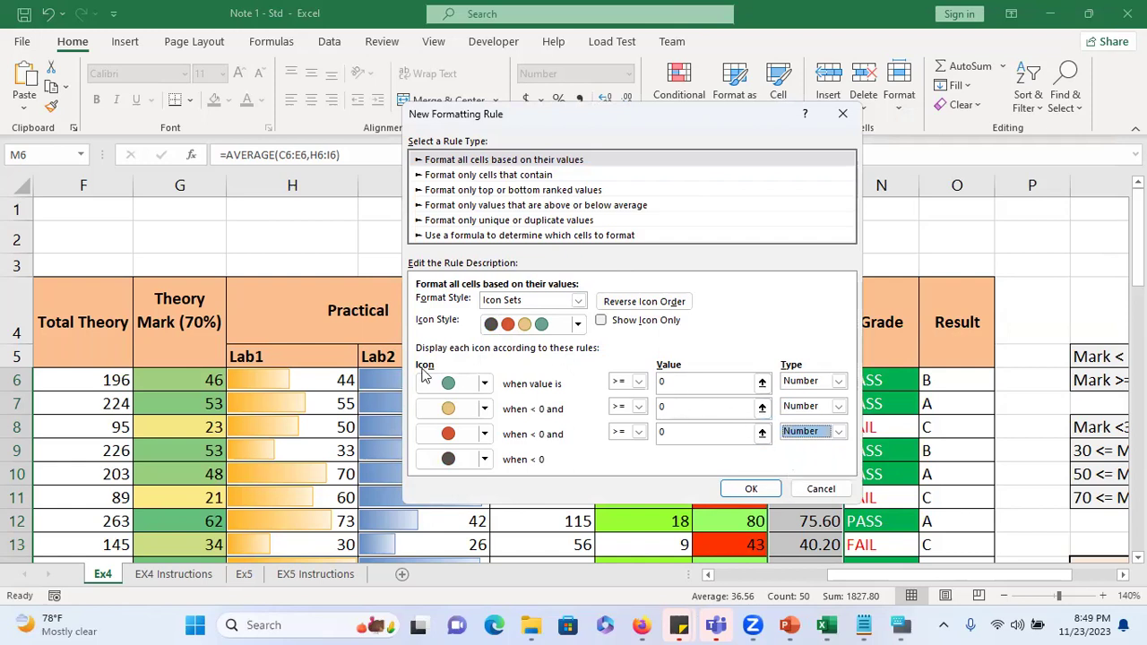
- Set the thresholds to >= 70 for green, >= 50 for yellow and >= 30 for red, and apply the rule to the Average Mark cells
left_click(639, 383)
left_click(641, 392)
left_click(639, 382)
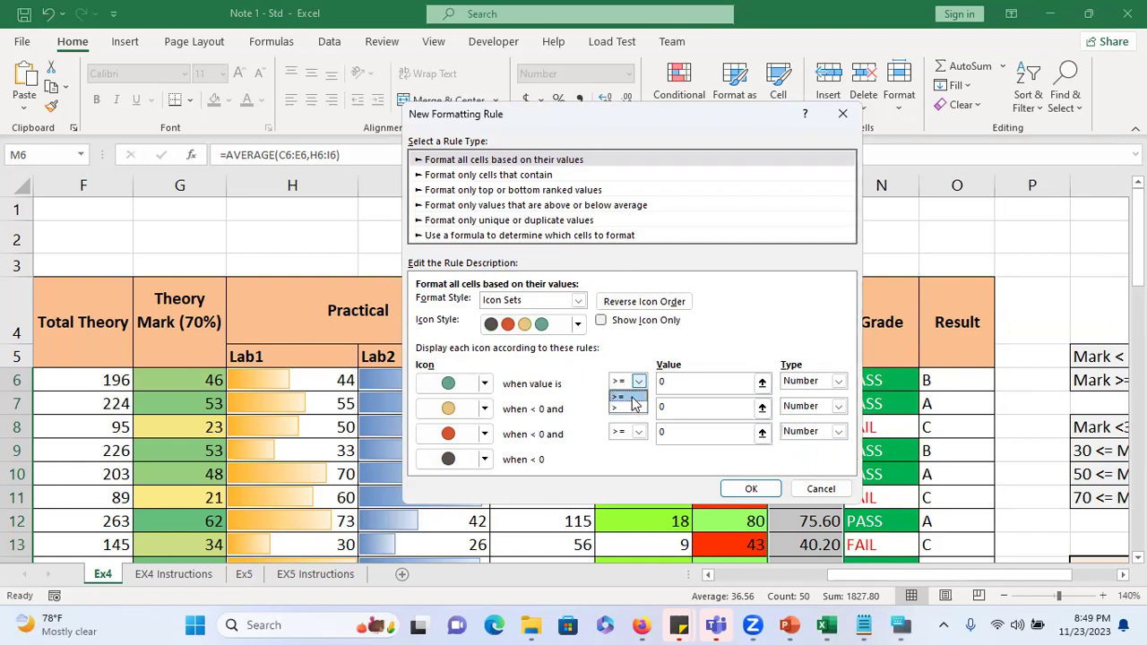
left_click(632, 369)
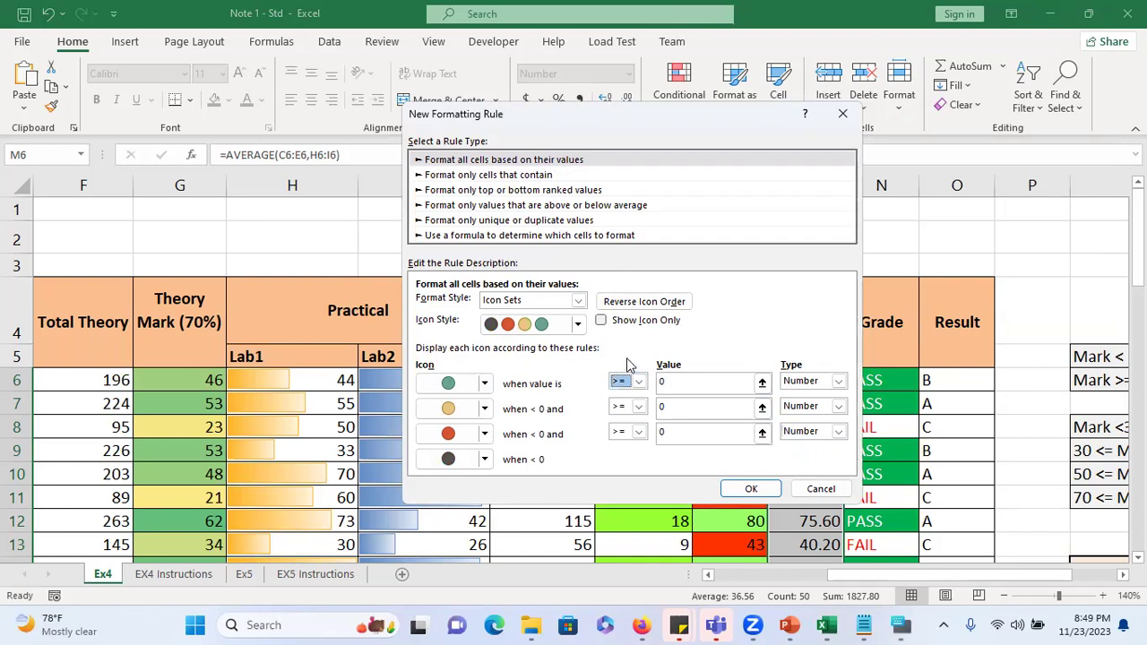
left_click(667, 380)
type("70")
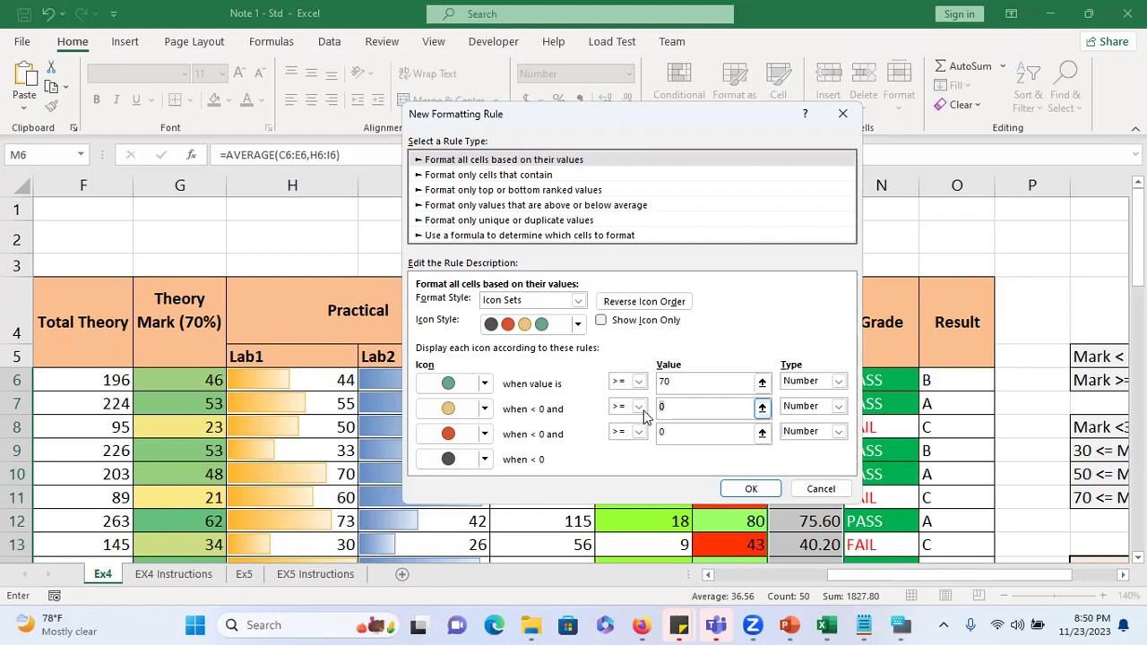
type("50")
key("Tab")
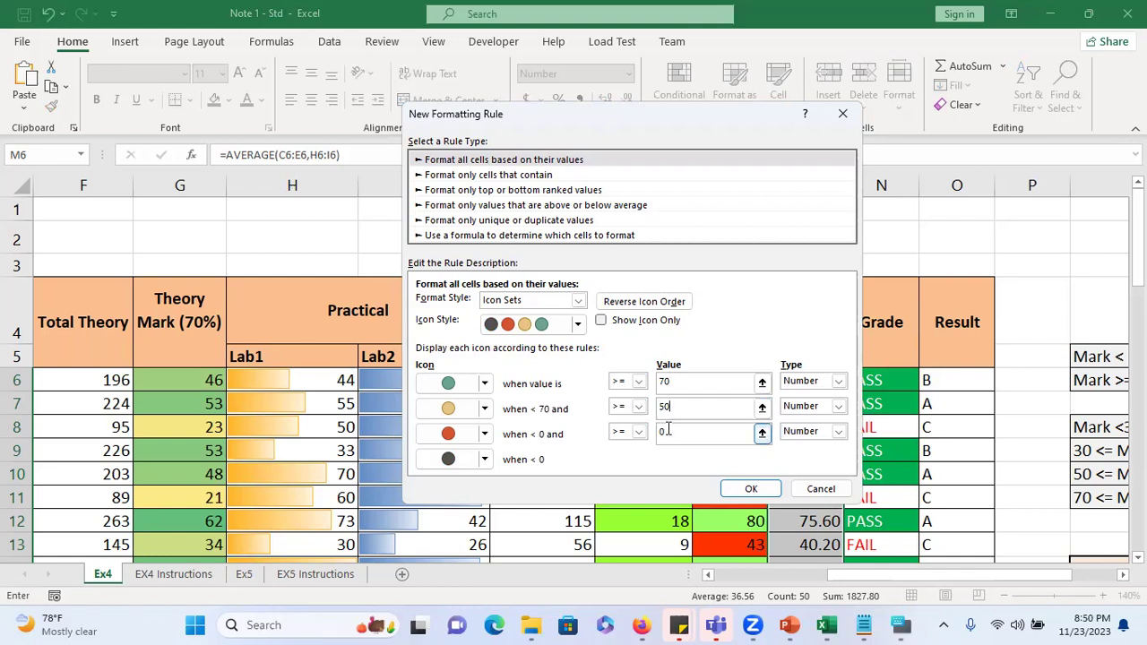
left_click_drag(671, 434, 653, 441)
type("30")
left_click(750, 489)
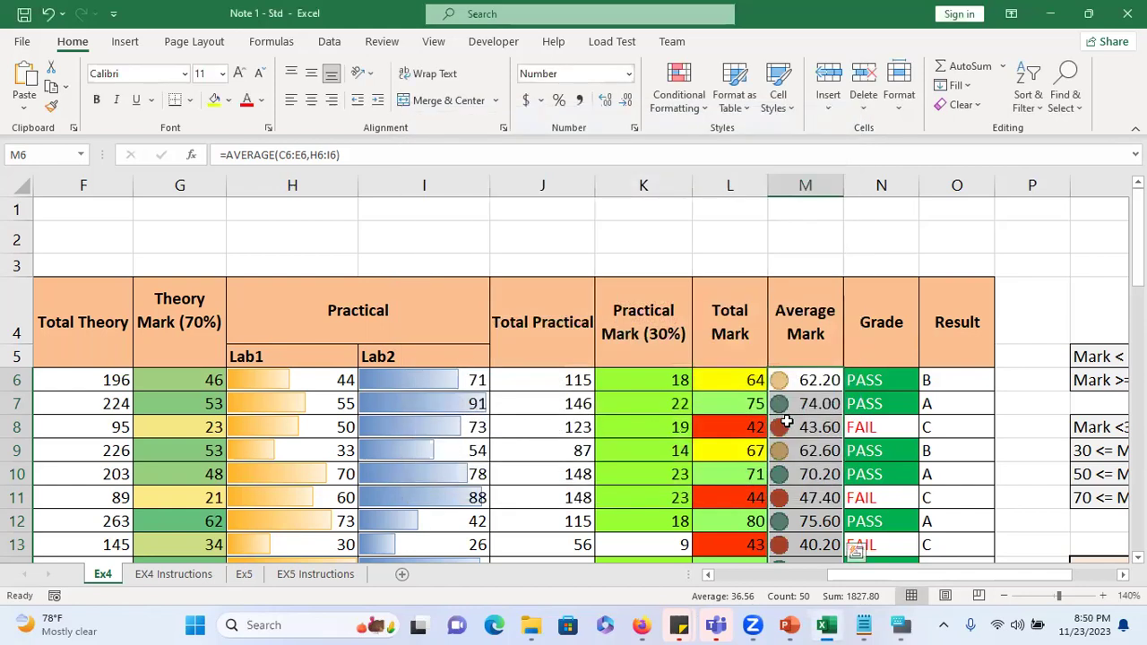
- Widen the Average Mark column M so the icons and marks have more room
scroll(795, 421, "down", 5)
left_click_drag(767, 185, 705, 184)
left_click_drag(779, 185, 834, 185)
left_click_drag(707, 184, 754, 185)
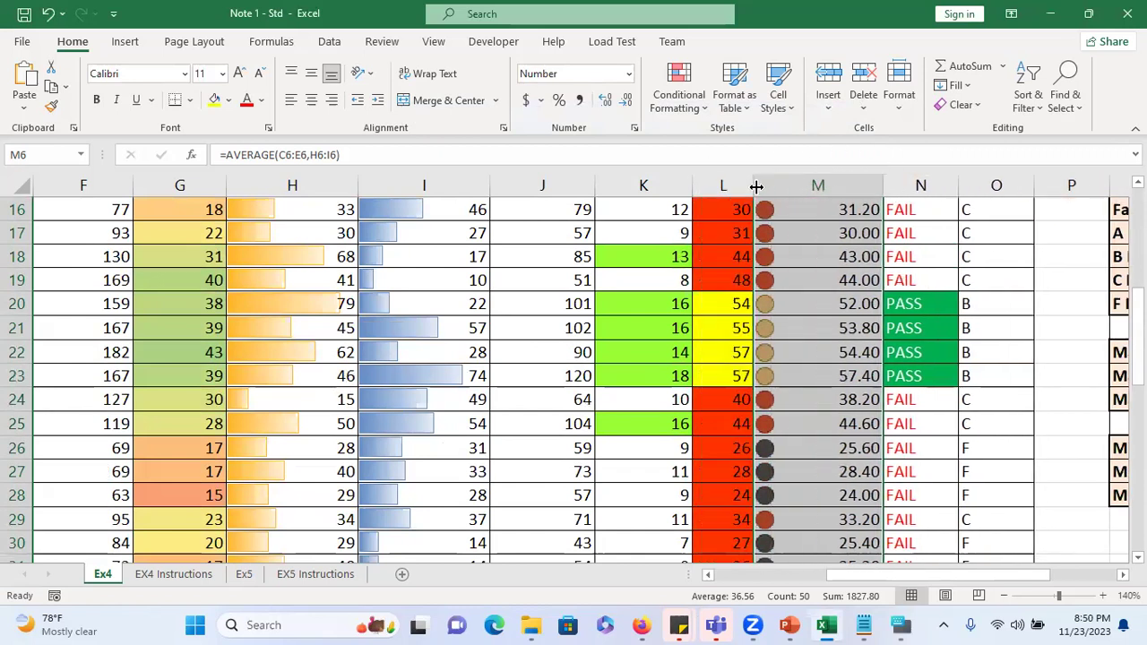
- Start another icon set rule for Average Mark cell M21 with the black, red, yellow and green four-circle style
left_click(805, 324)
scroll(847, 423, "up", 5)
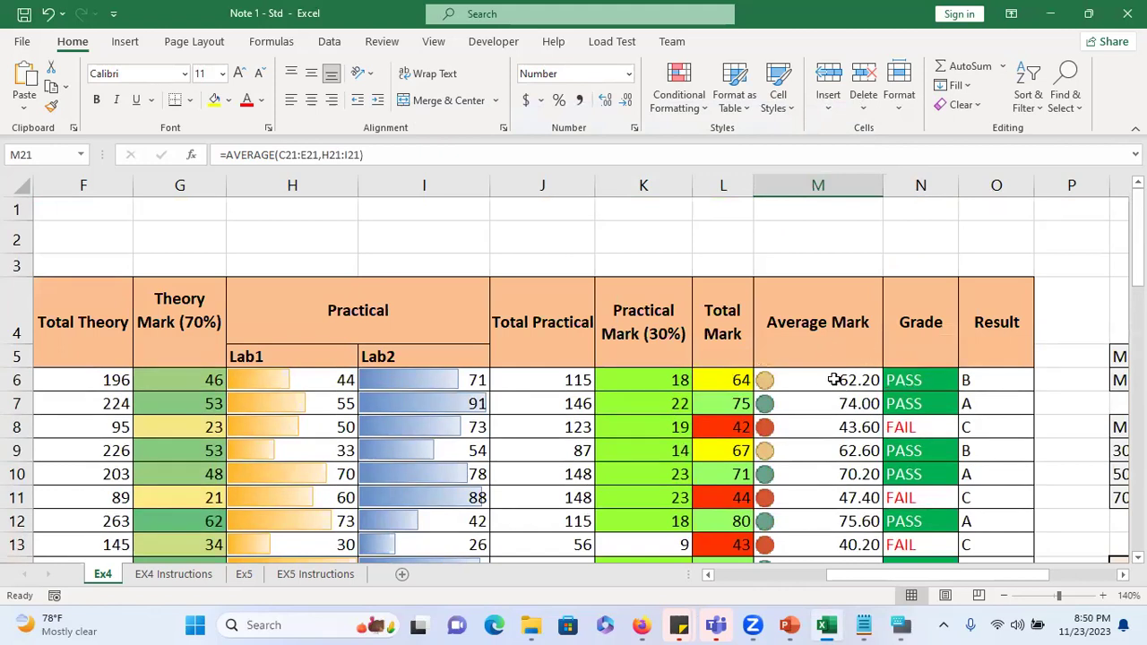
left_click(702, 105)
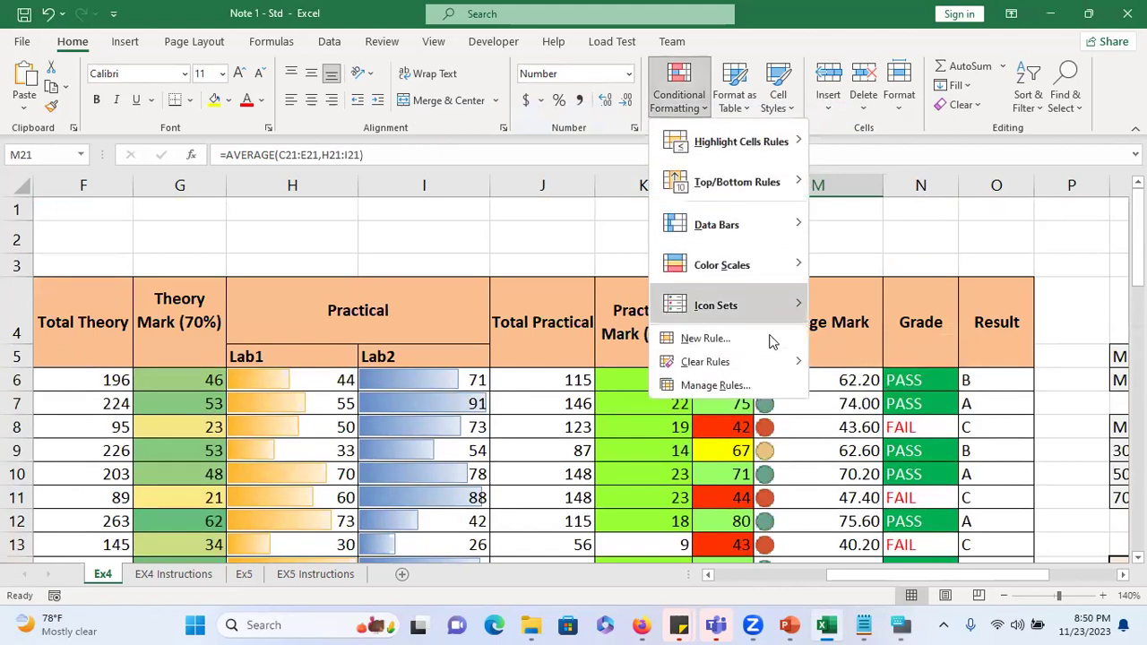
mouse_move(766, 300)
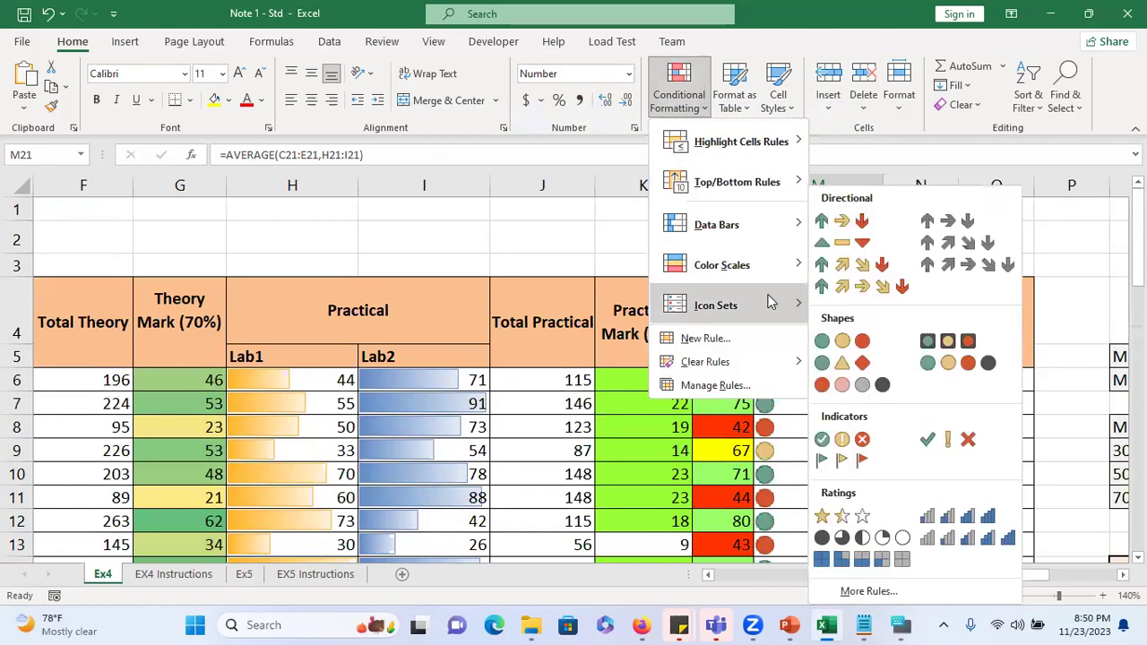
left_click(873, 589)
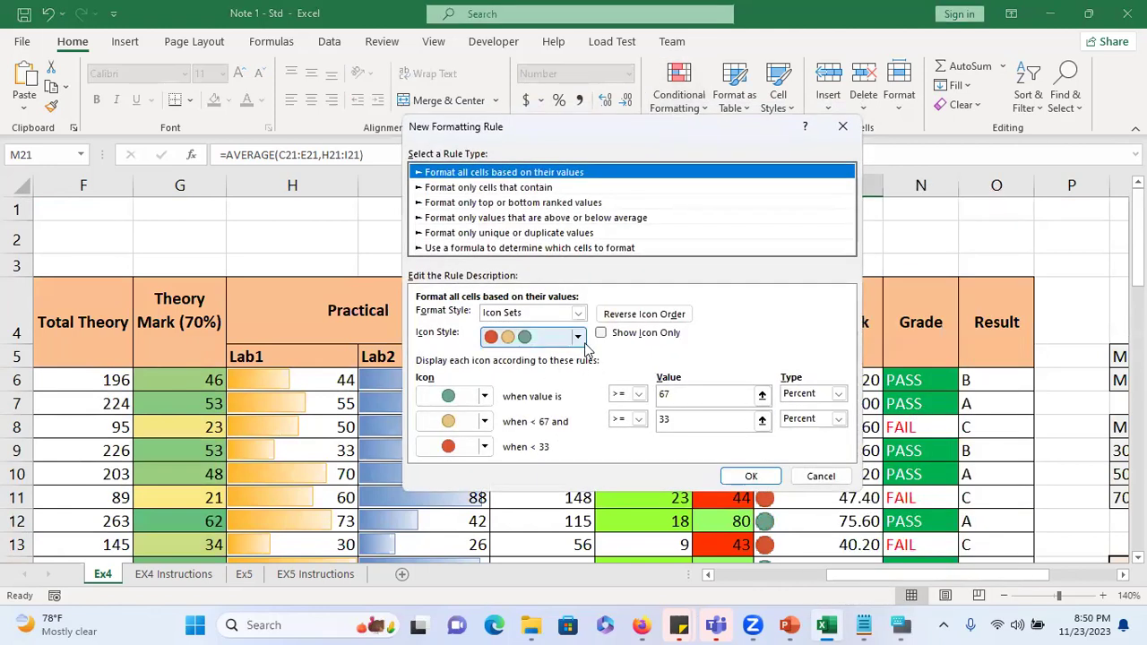
left_click(566, 338)
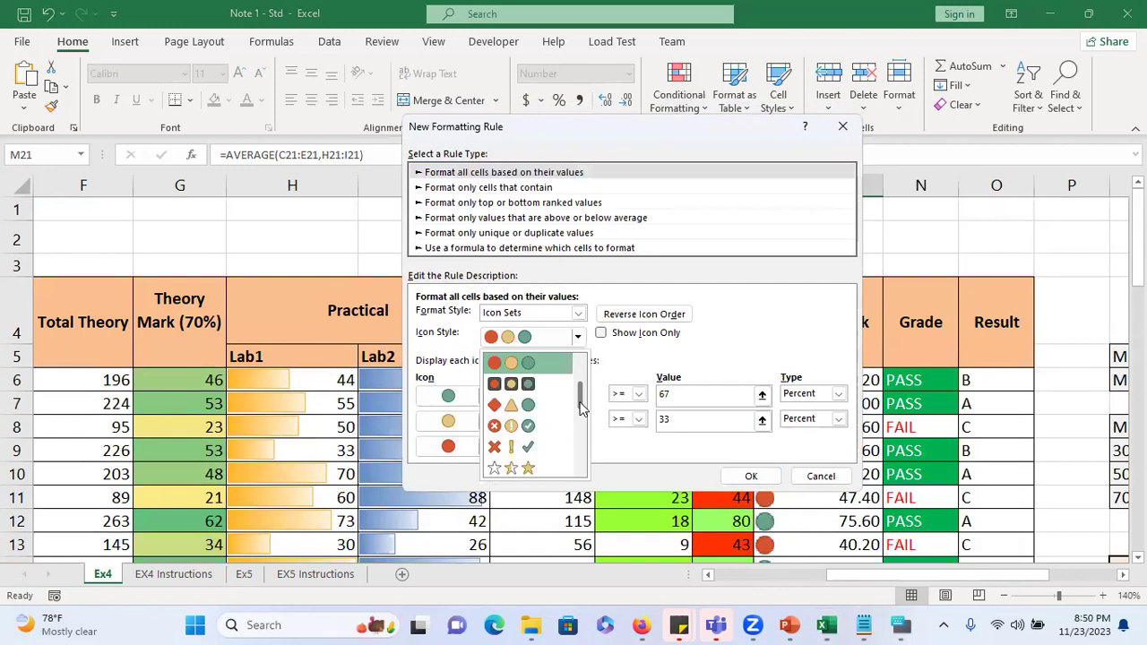
scroll(589, 435, "down", 3)
scroll(589, 434, "down", 4)
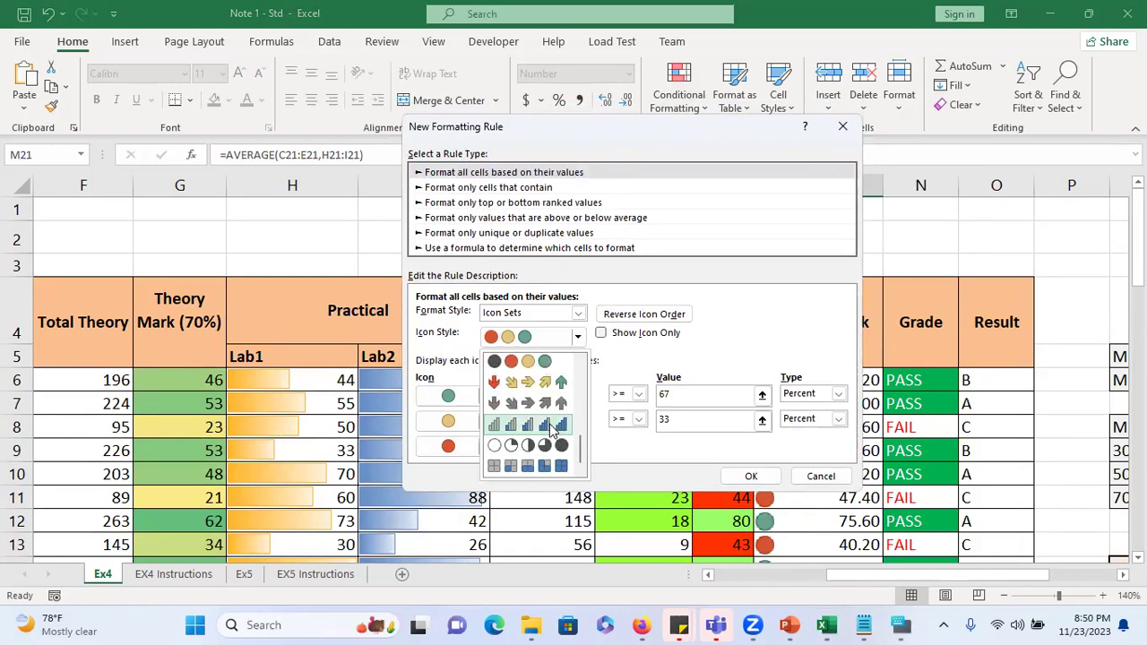
left_click(542, 362)
- Change the three threshold types in the M21 icon rule to Number
left_click(839, 394)
left_click(802, 410)
left_click(809, 421)
left_click(802, 434)
left_click(810, 445)
left_click(802, 458)
- Enter 70, 50 and 30 as the green, yellow and red thresholds of the M21 icon rule
left_click(703, 397)
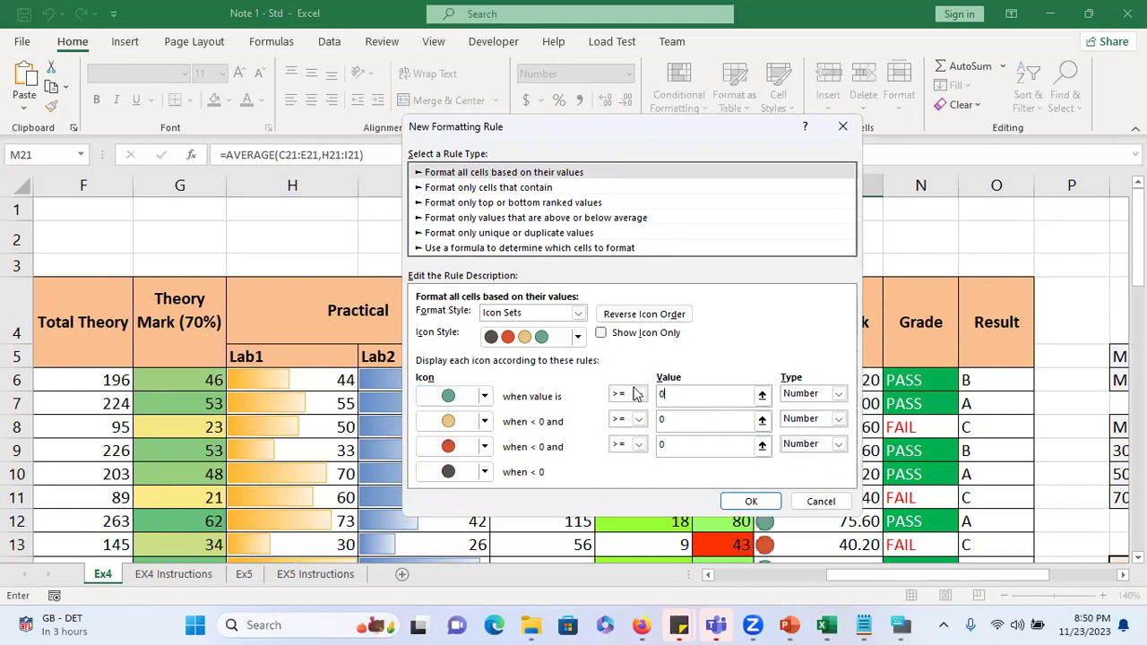
key("BackSpace")
type("7")
left_click(683, 419)
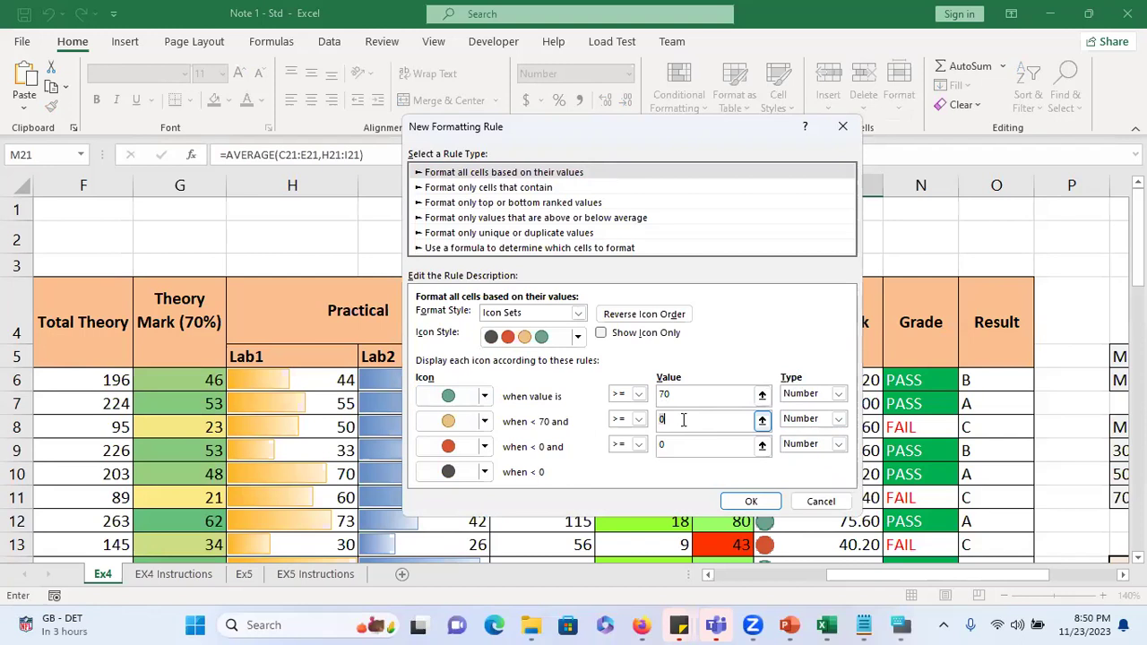
type("50")
left_click(664, 444)
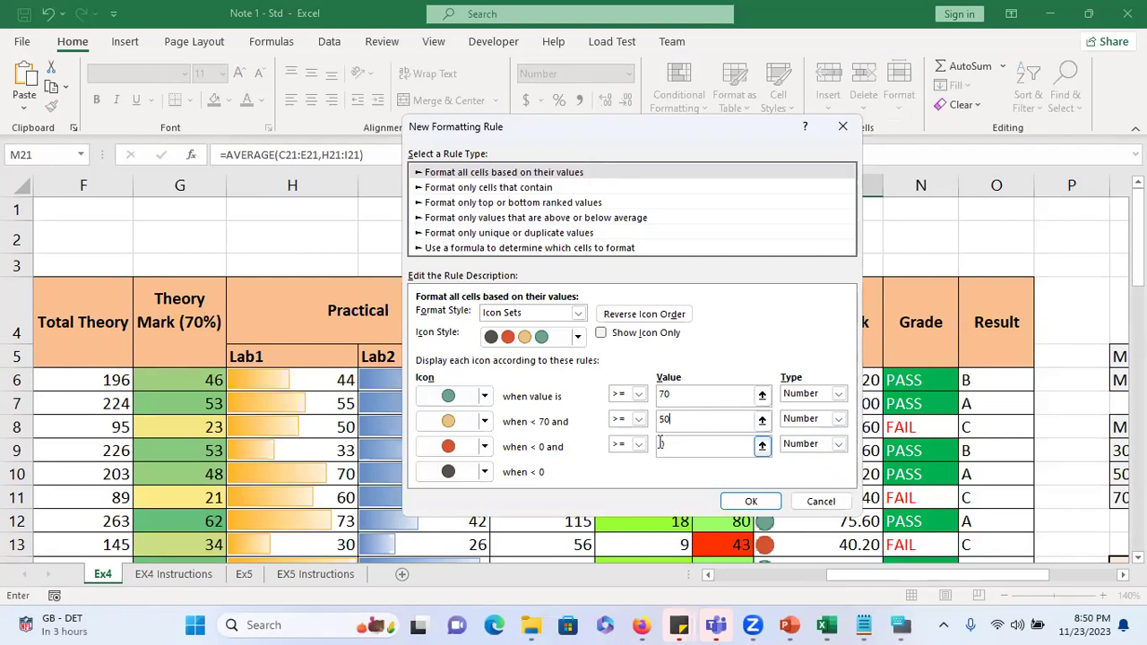
type("30")
left_click(889, 15)
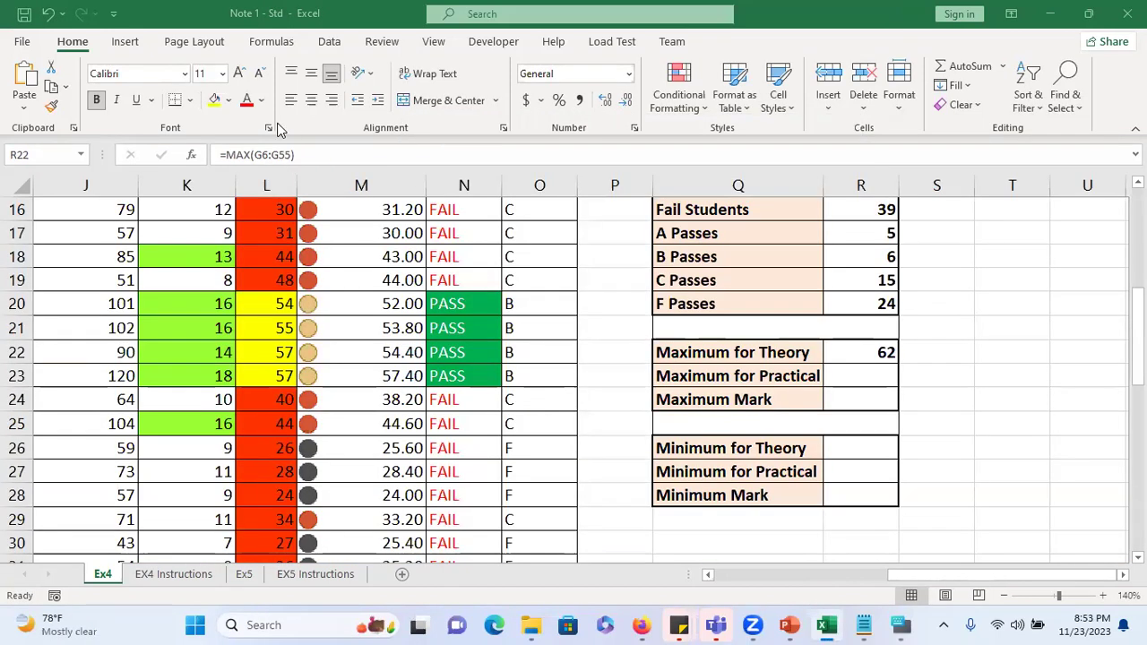
- Switch to the Ex5 sheet and fill the Employee Number series down the column from EMP001 and EMP002 in B12:B13
left_click(245, 575)
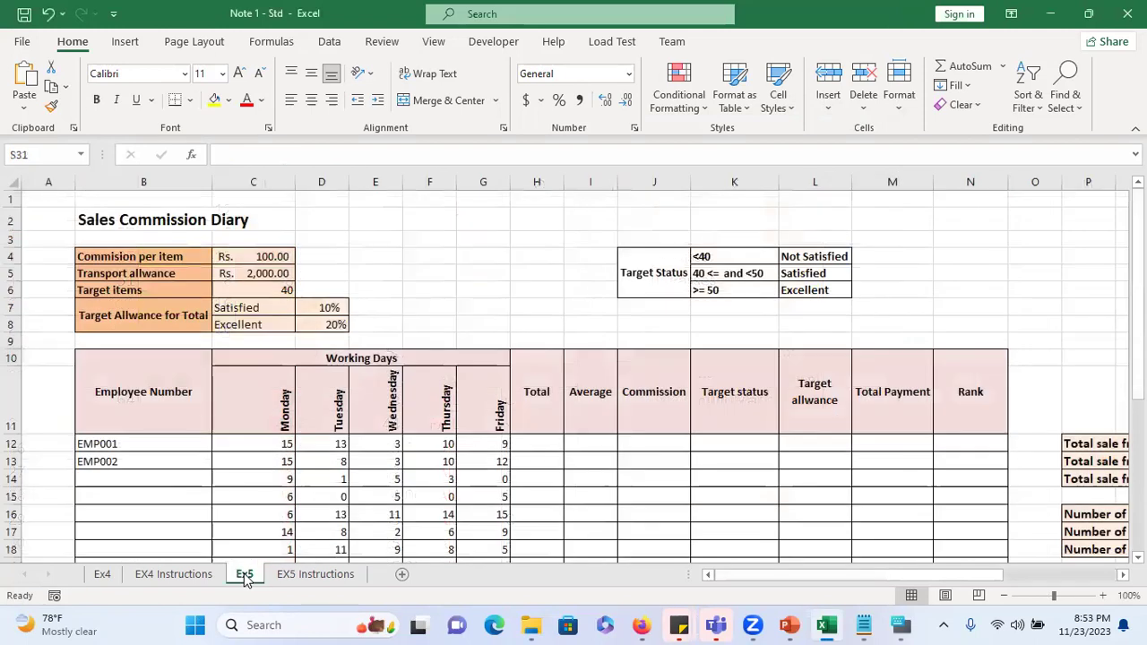
left_click_drag(175, 444, 204, 469)
double_click(205, 469)
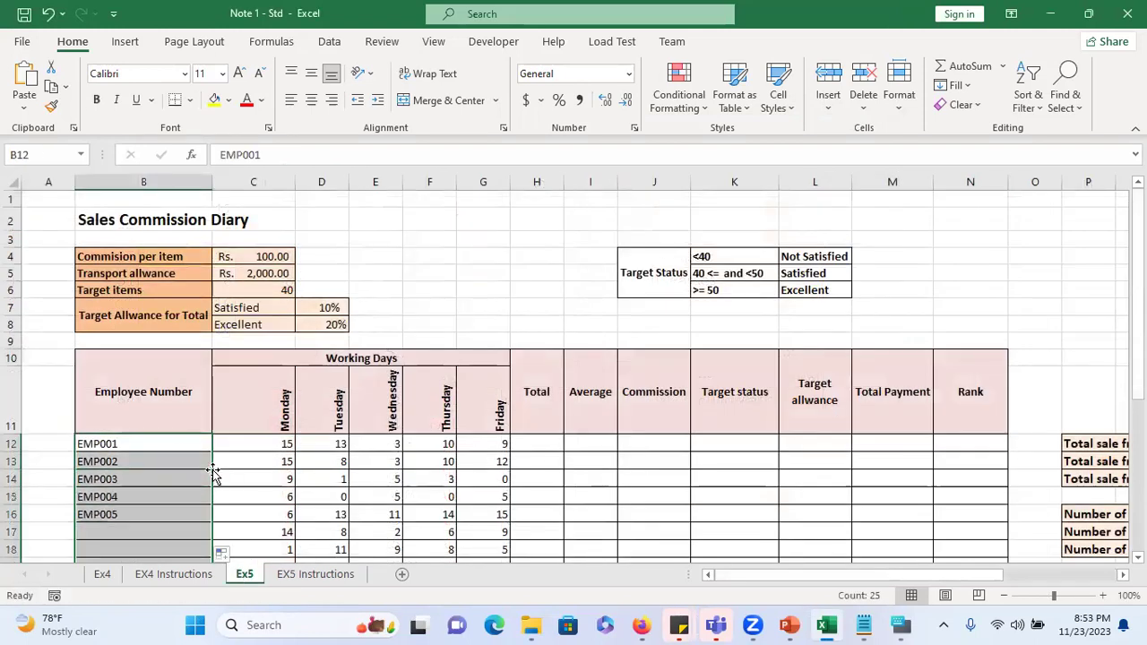
scroll(256, 452, "down", 1)
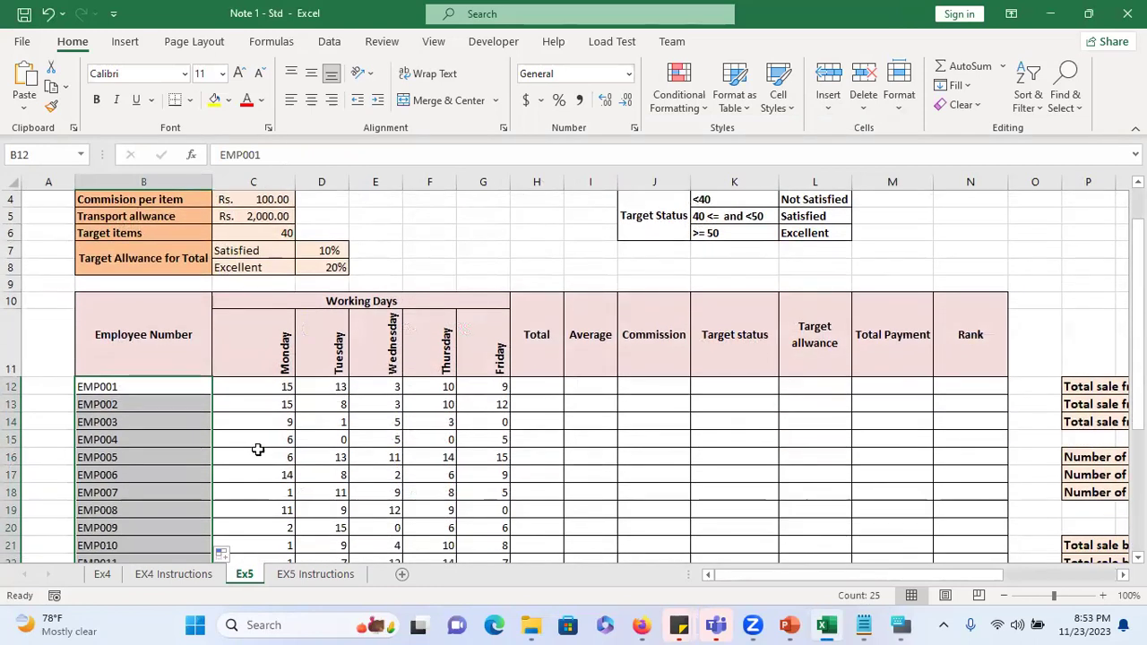
scroll(257, 451, "up", 1)
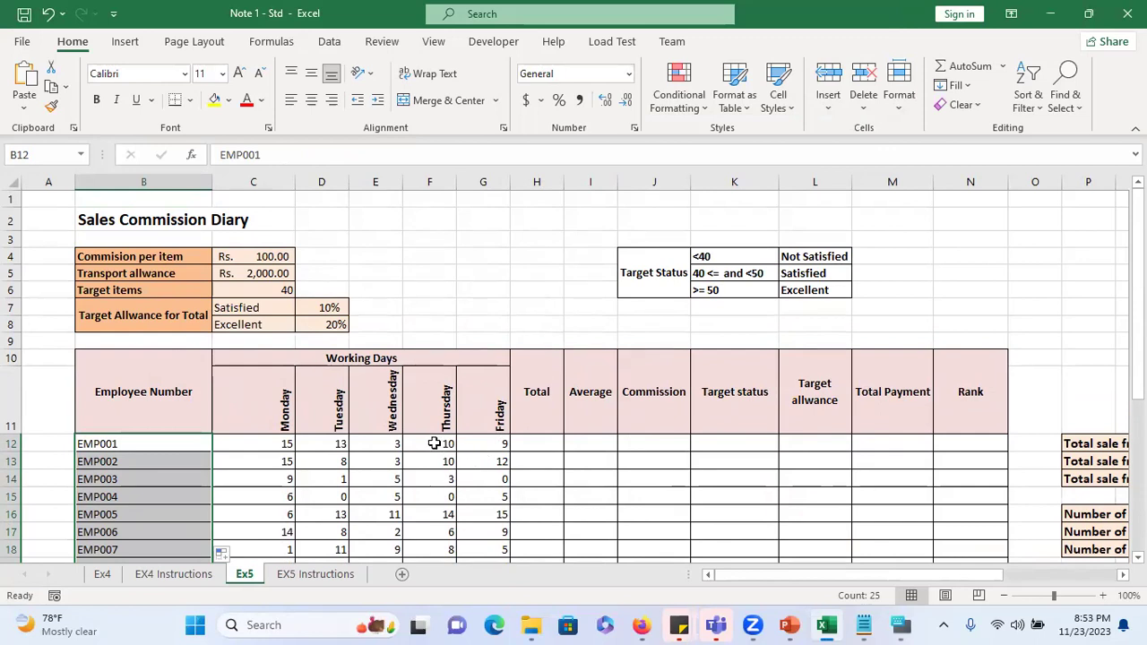
- Review EMP001's daily sales, the empty calculation columns in row 12, and the Satisfied and Excellent allowance categories
left_click(115, 443)
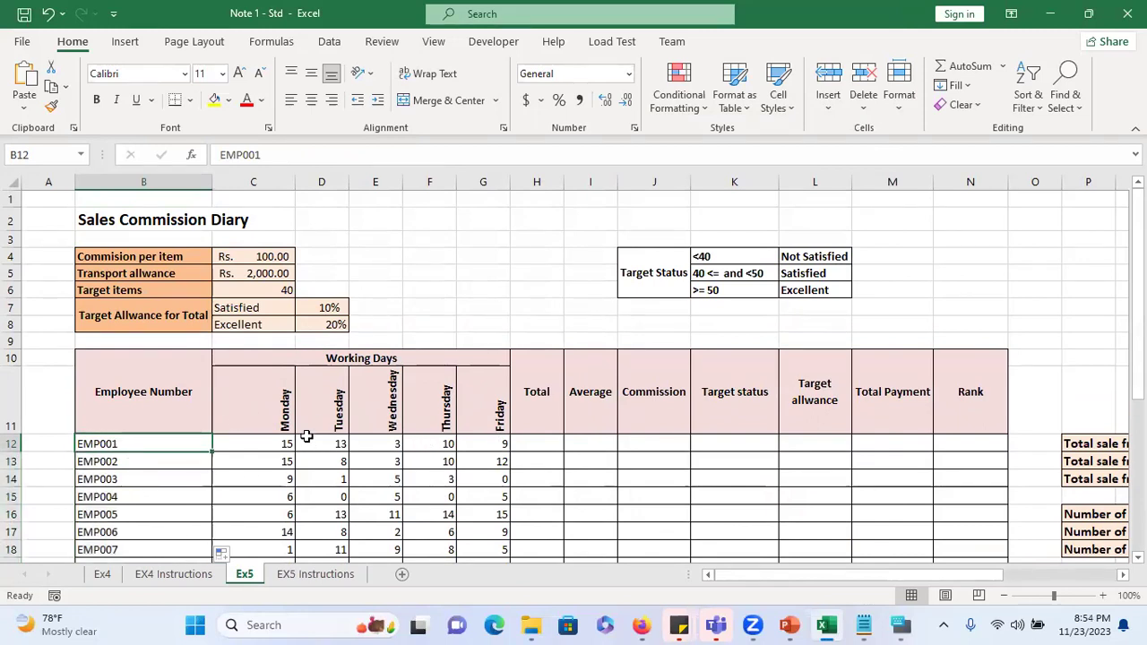
left_click_drag(271, 438, 462, 451)
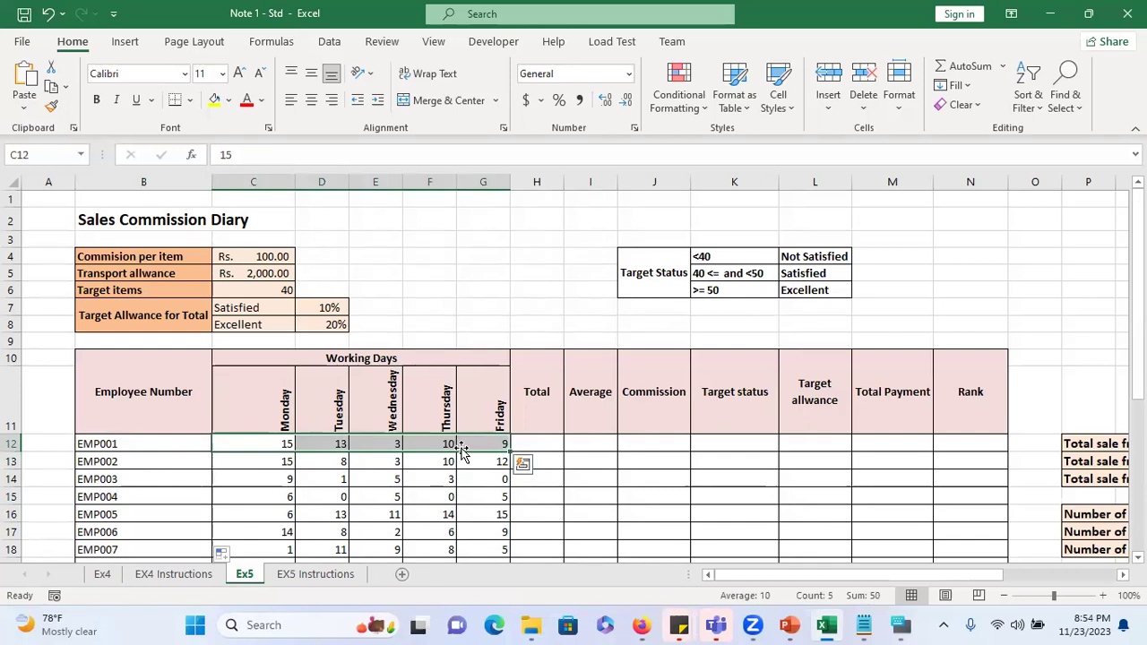
left_click(530, 439)
left_click(580, 439)
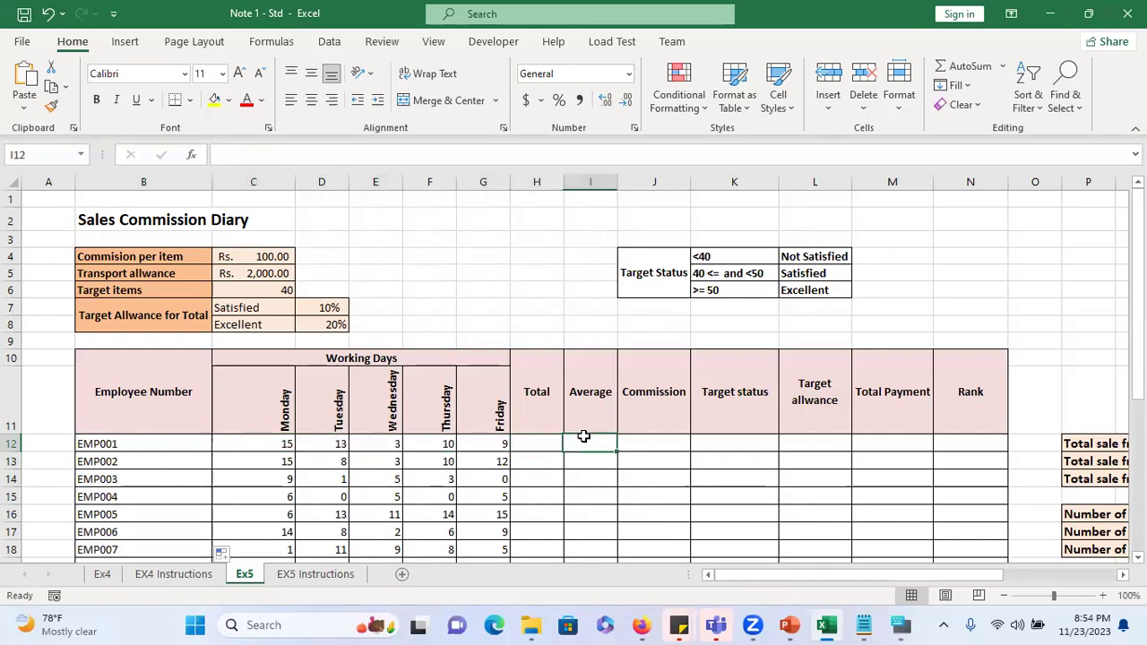
left_click(634, 432)
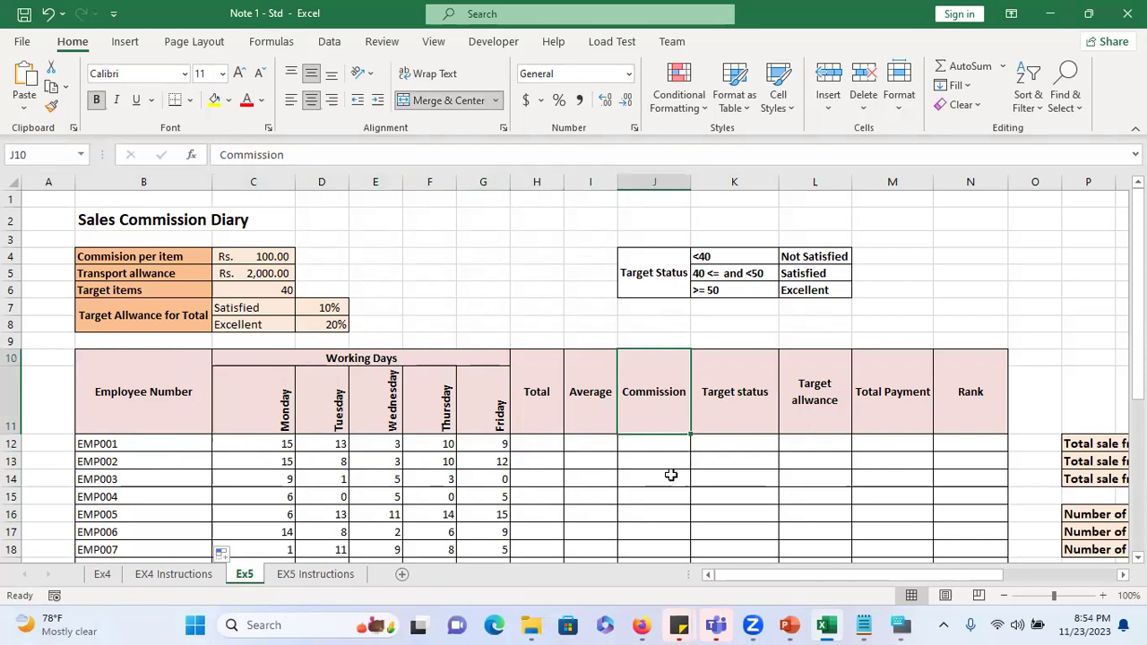
left_click(726, 437)
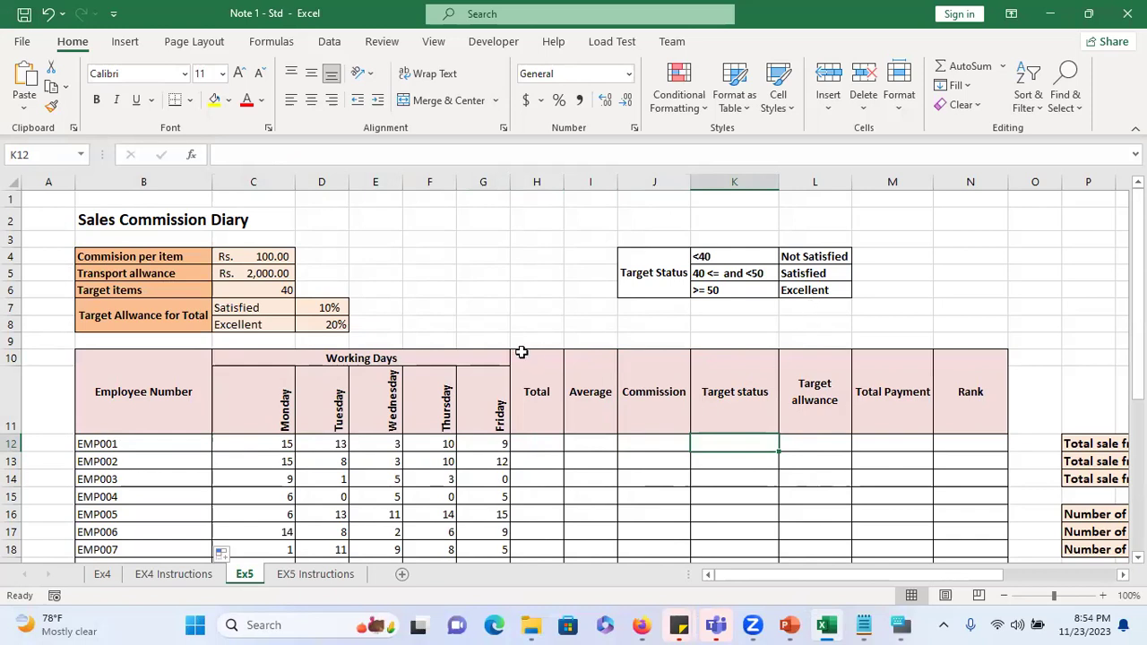
left_click(229, 308)
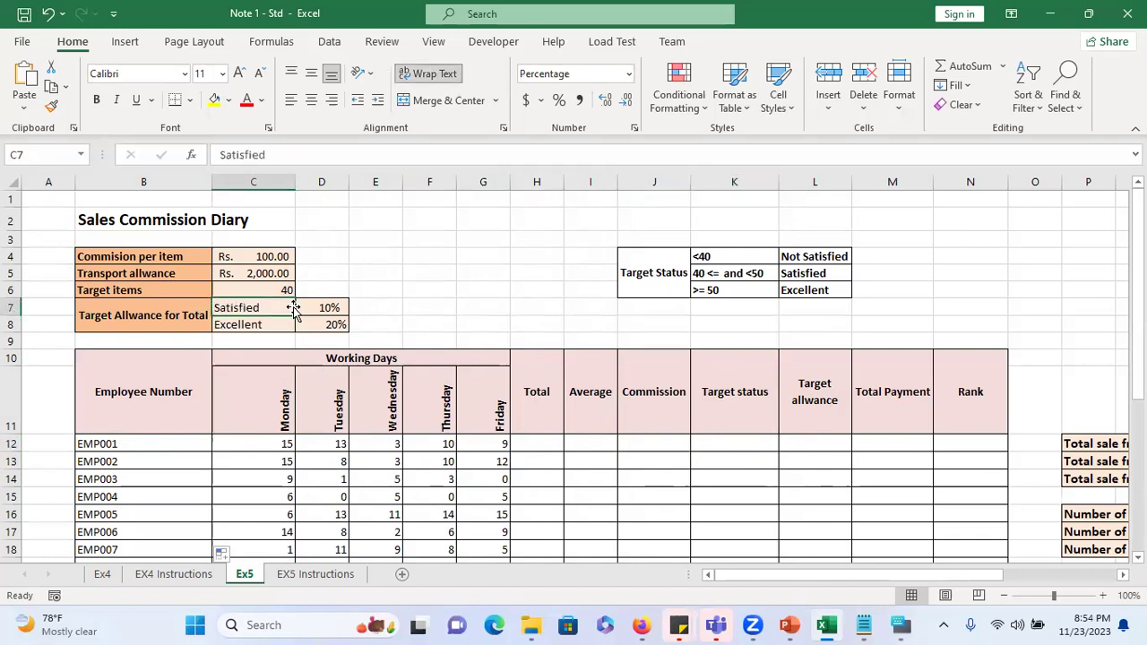
left_click(257, 325)
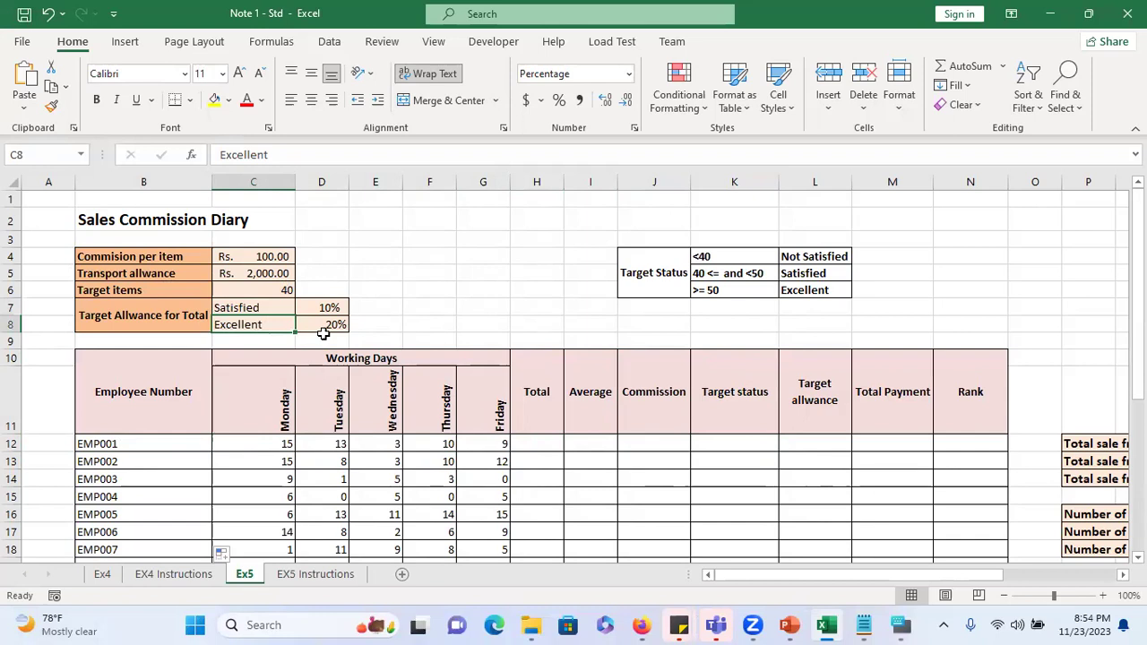
left_click(910, 446)
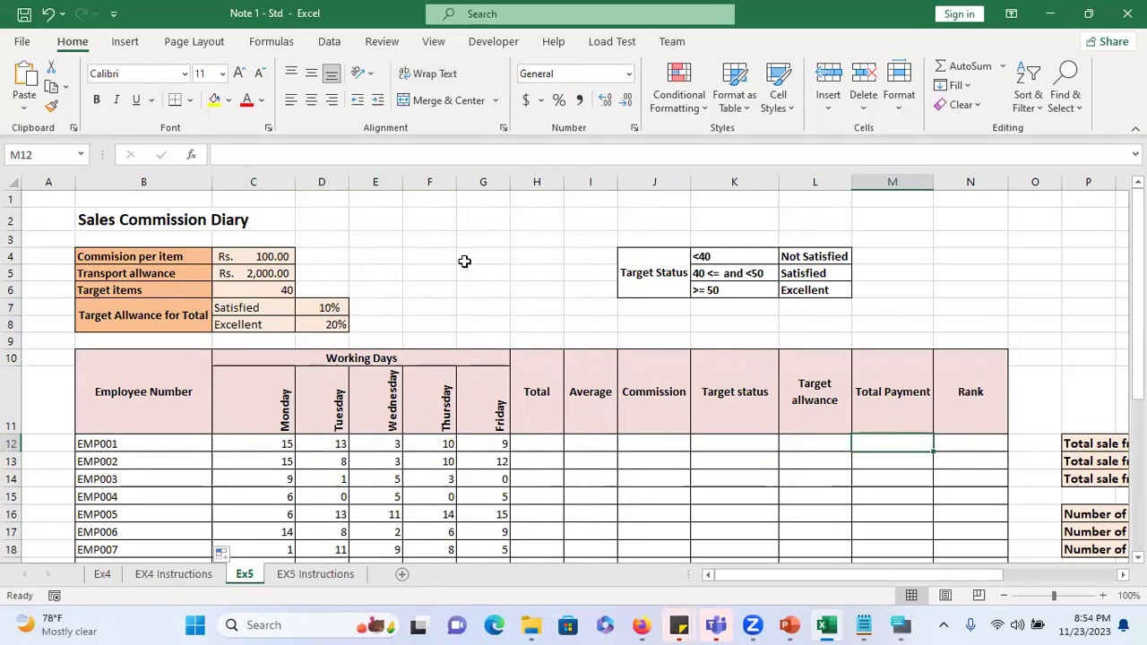
- Examine the reference values for commission per item, transport allowance, target items and target allowance rates in C4:D8
left_click(241, 258)
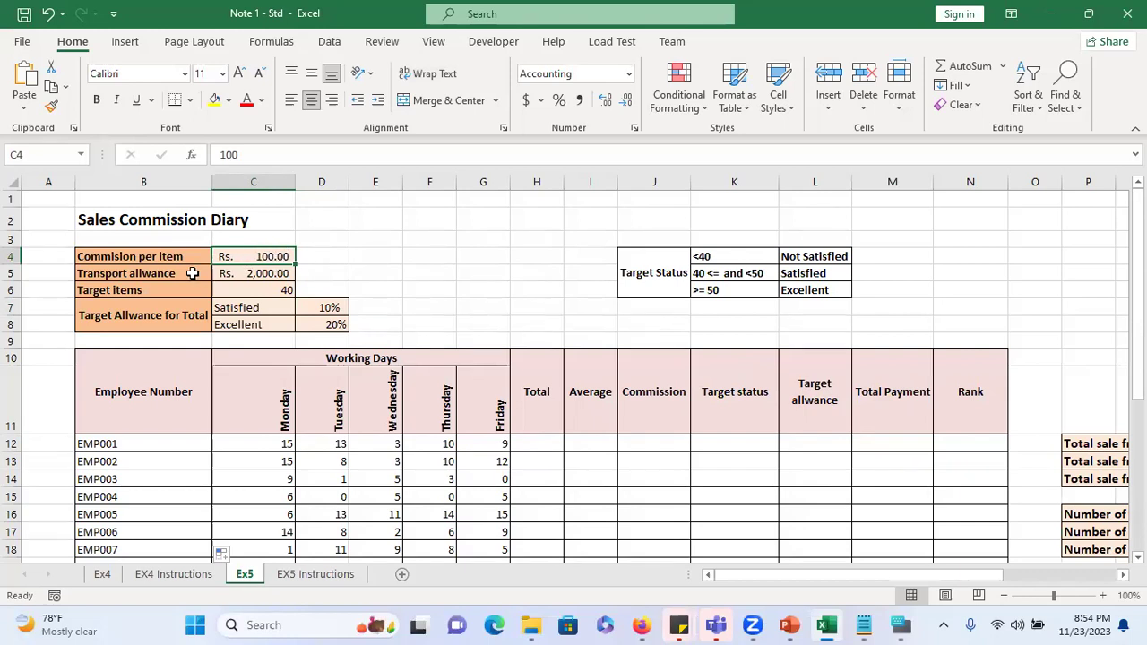
left_click(244, 274)
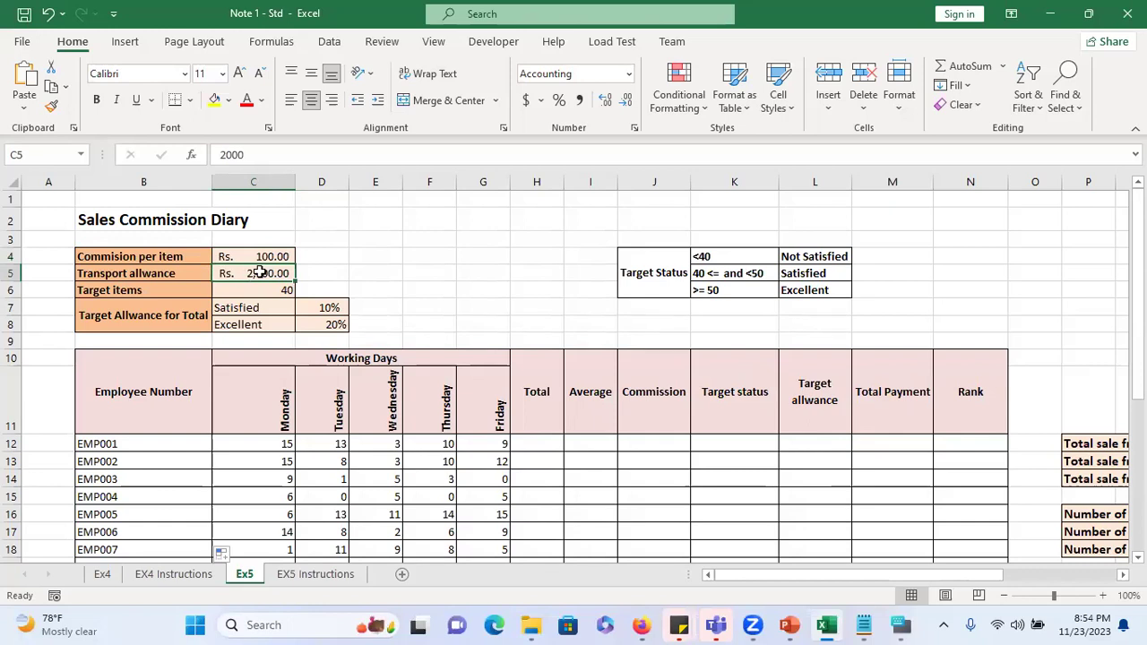
left_click(255, 290)
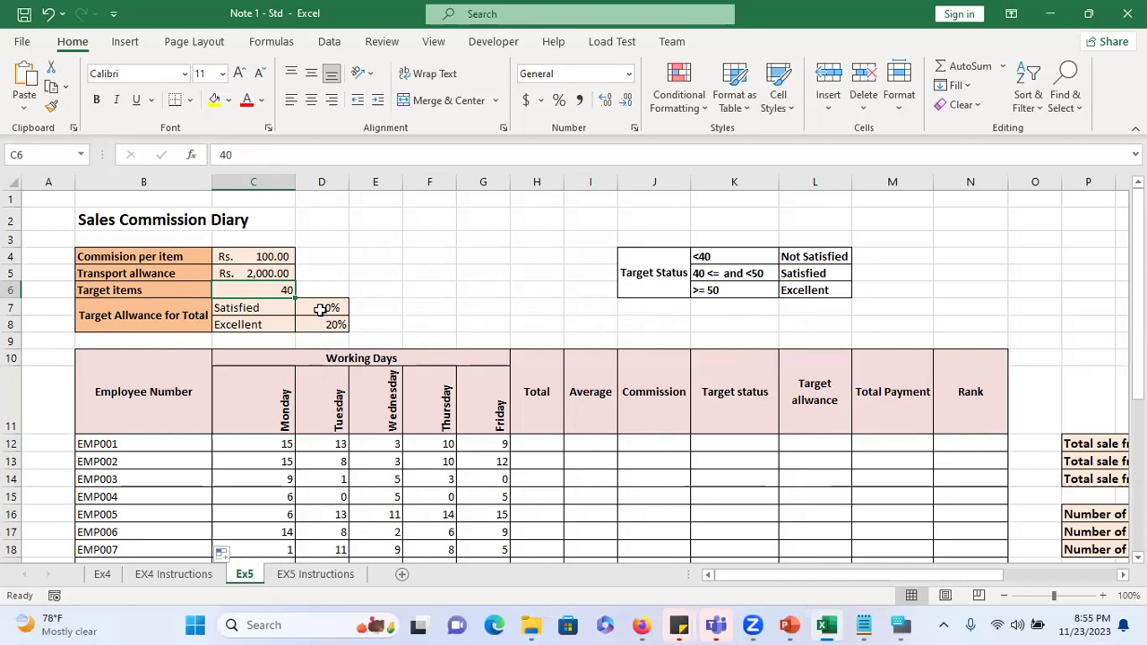
left_click_drag(320, 309, 315, 320)
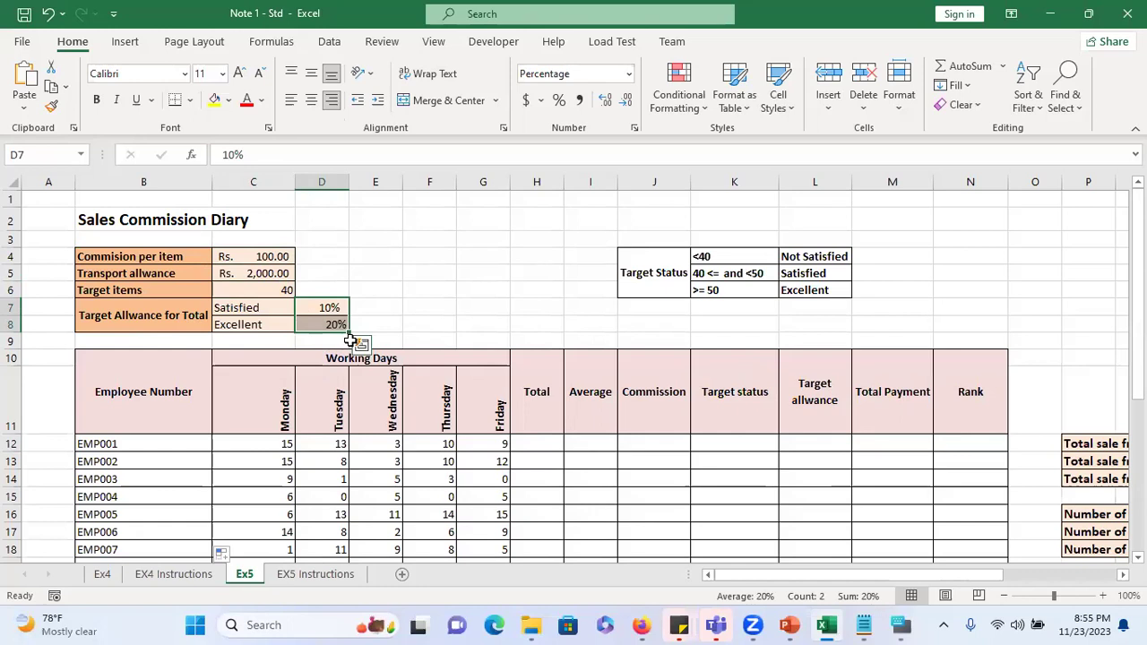
left_click(198, 259)
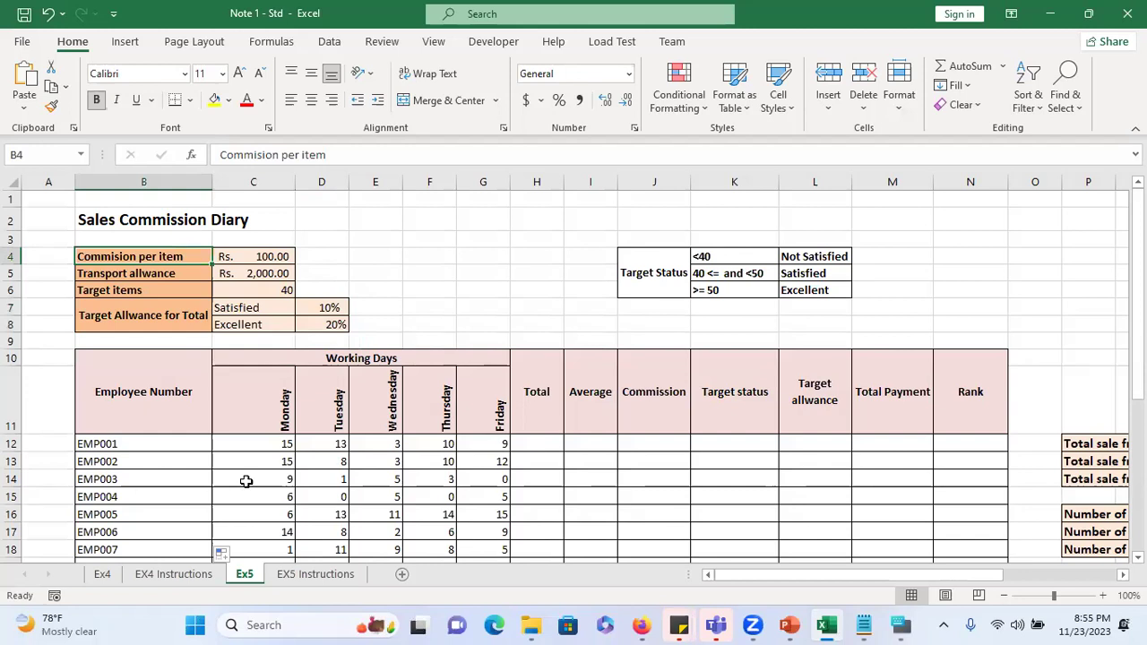
- Trace how EMP001's total, average, commission, target status, allowance and payment relate to the daily sales and reference tables
left_click(186, 448)
left_click_drag(235, 444, 470, 445)
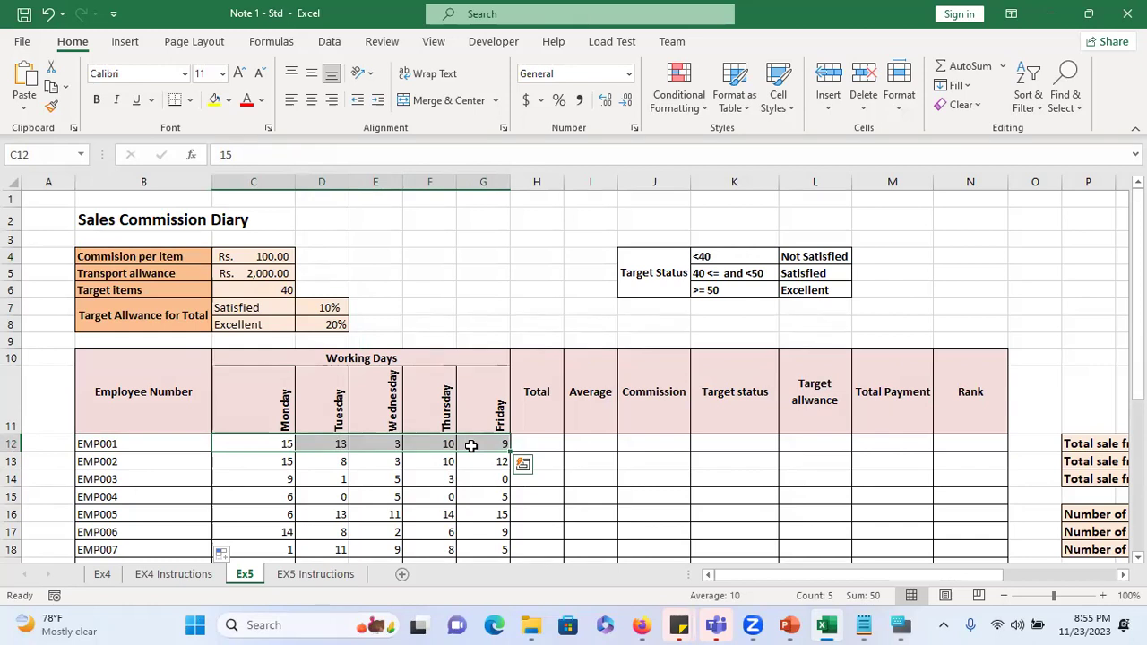
left_click(555, 444)
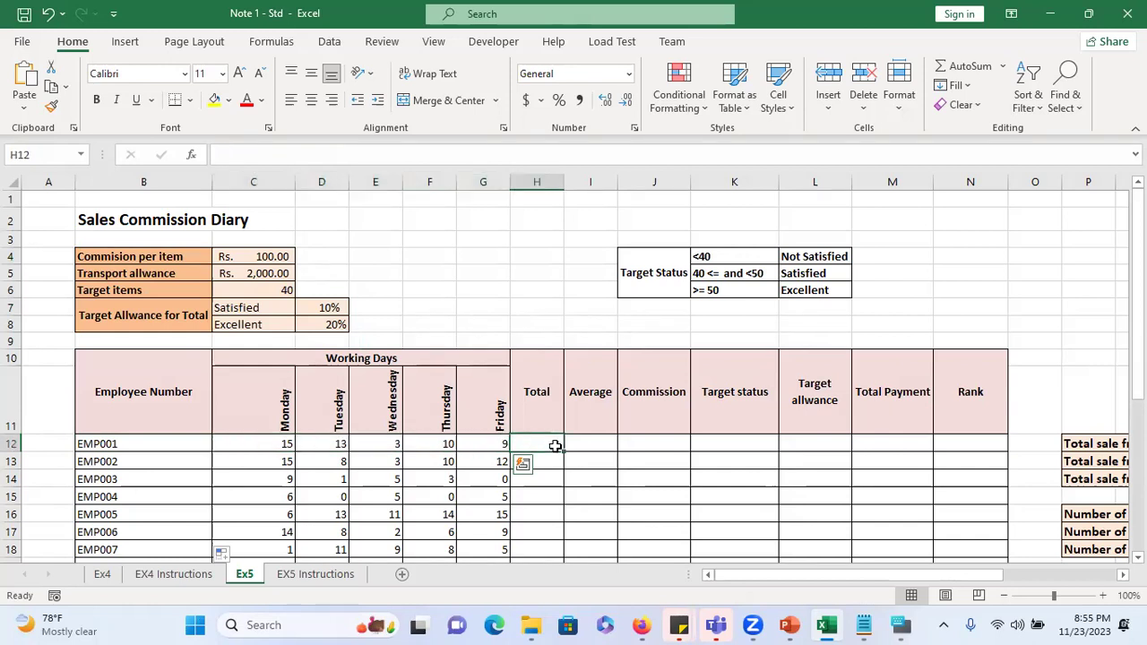
left_click(587, 445)
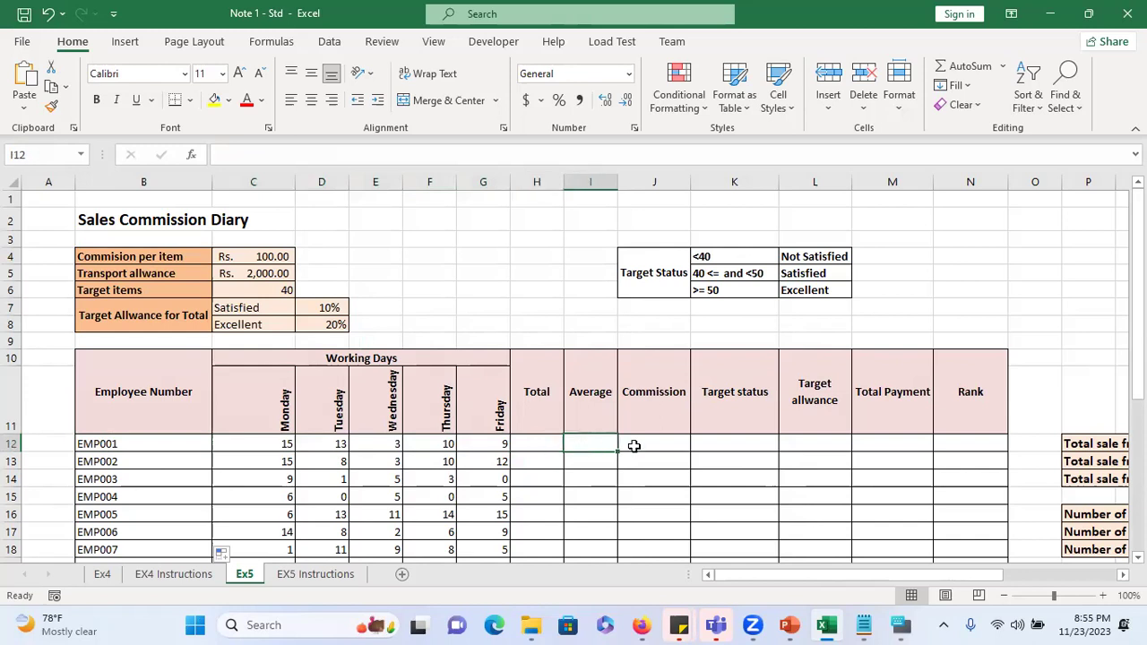
left_click(678, 443)
left_click(282, 256)
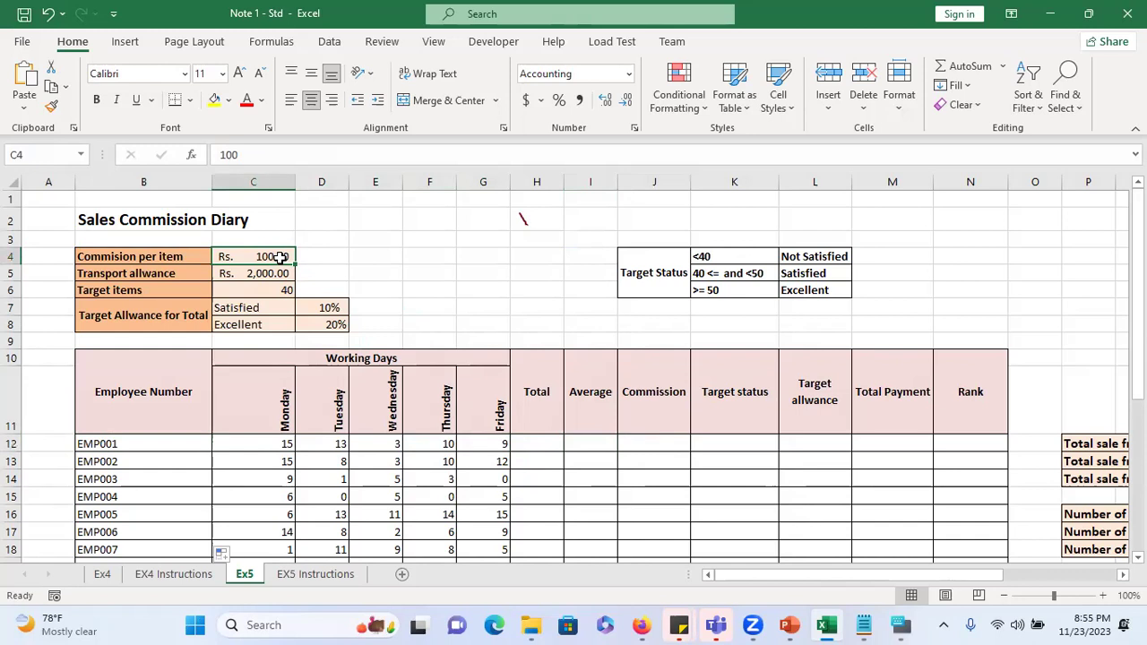
left_click(267, 273)
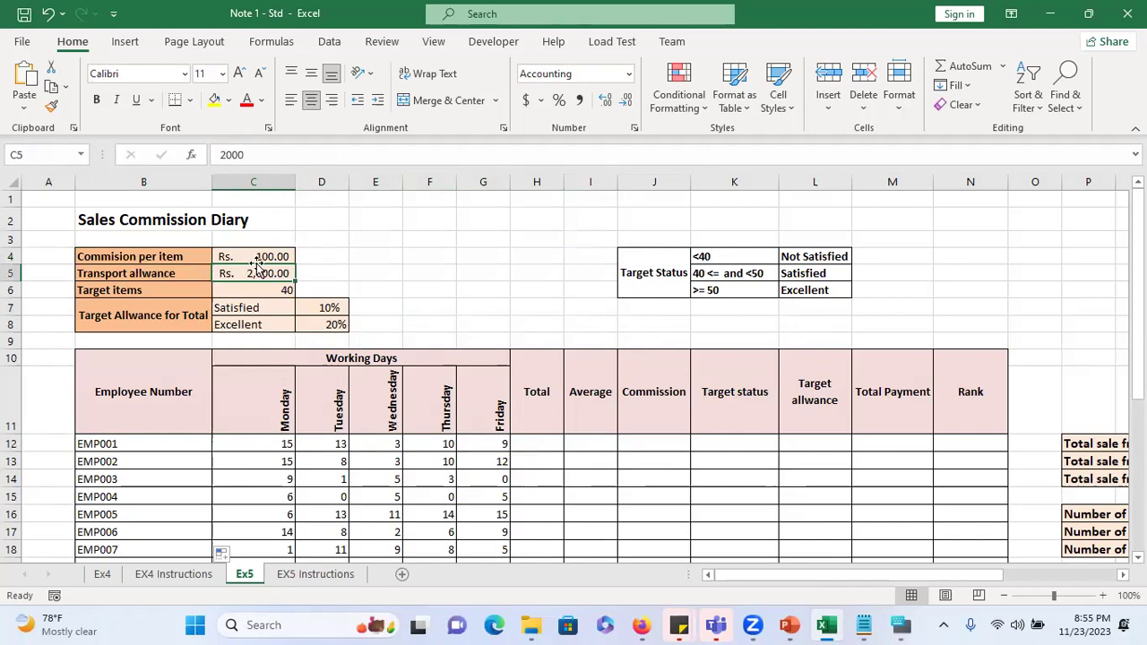
left_click(657, 439)
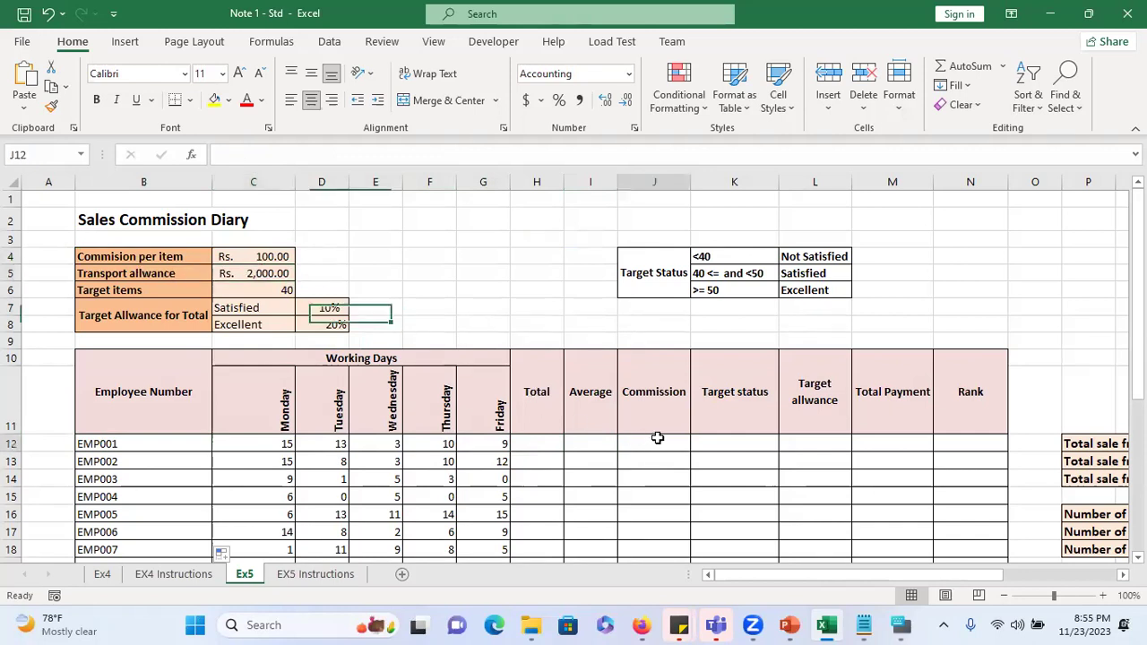
left_click(742, 446)
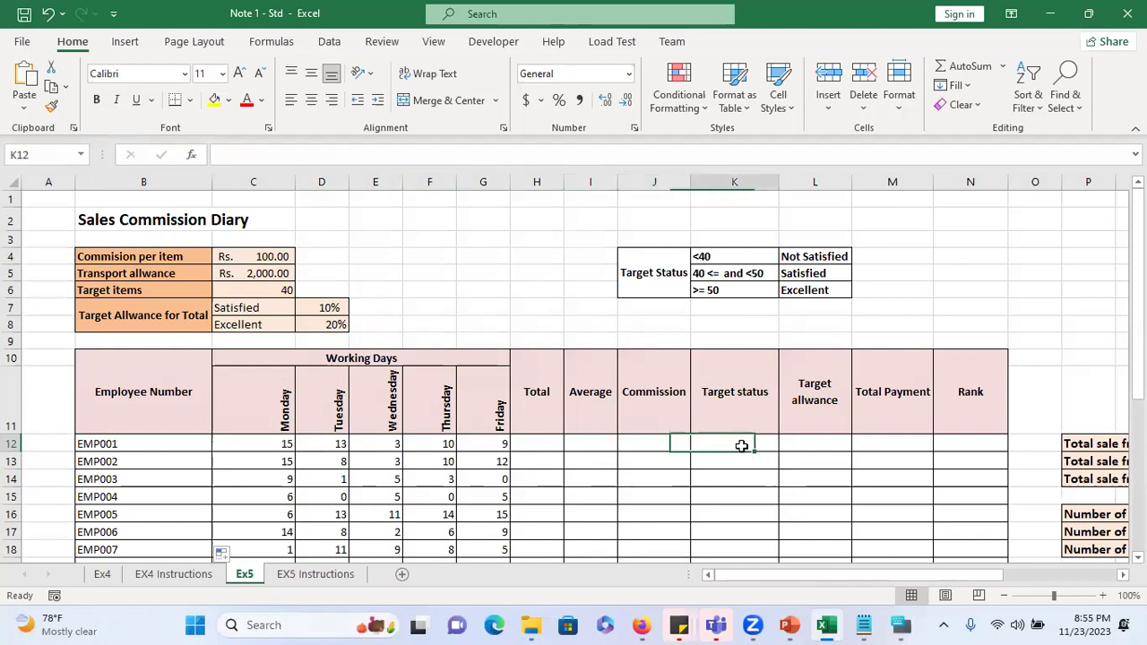
left_click(815, 254)
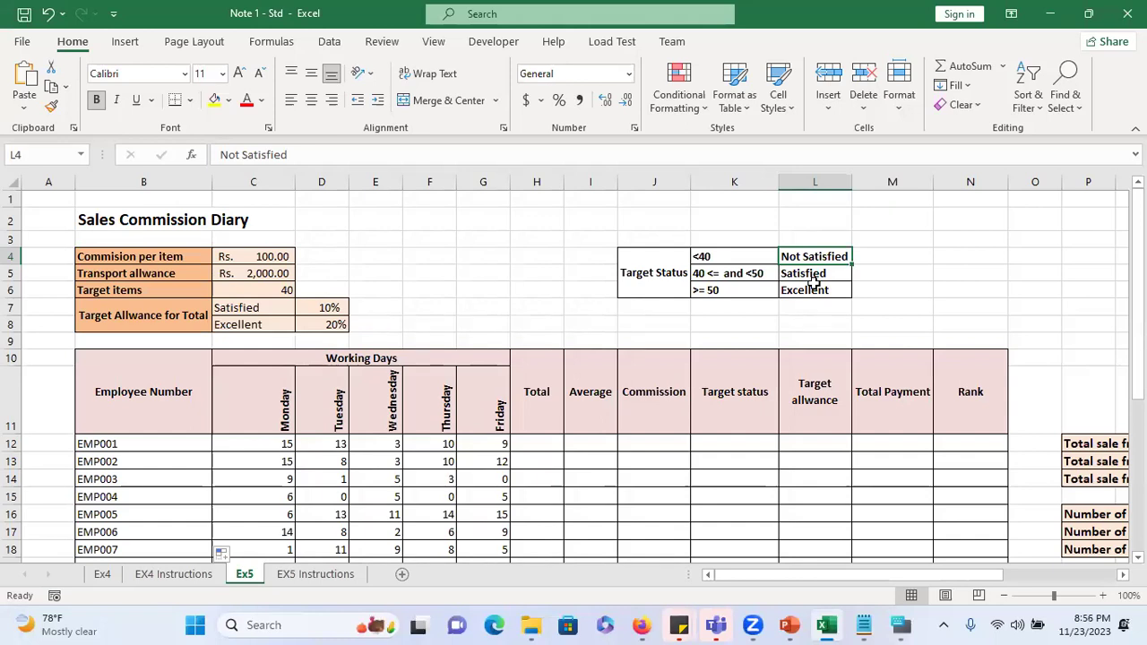
left_click(321, 307)
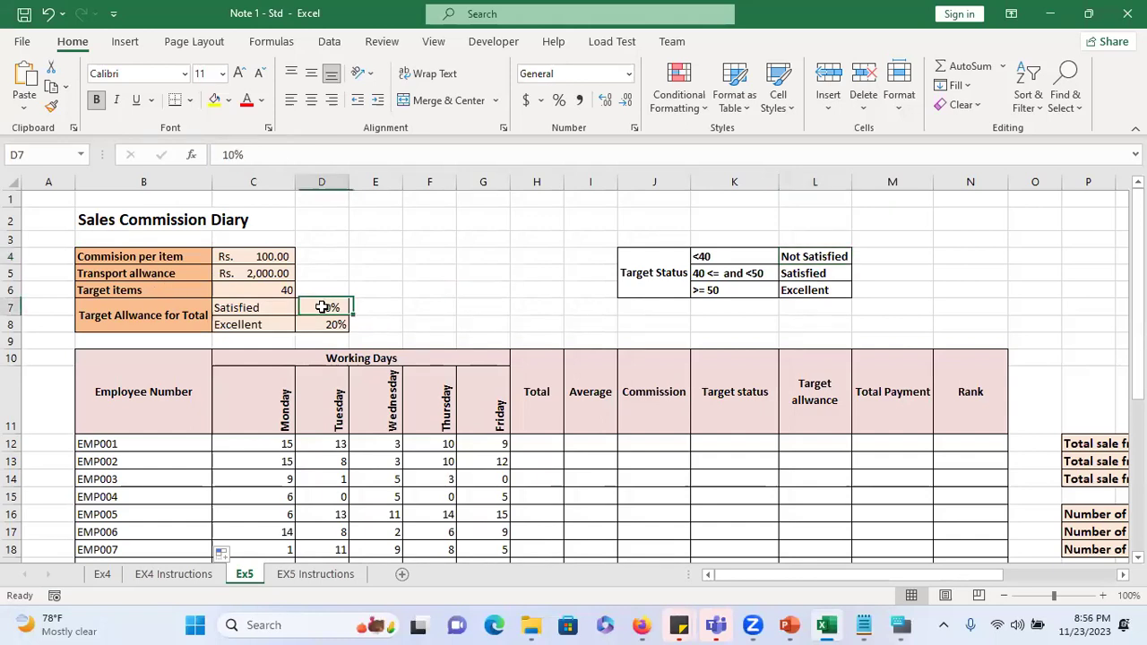
left_click(326, 323)
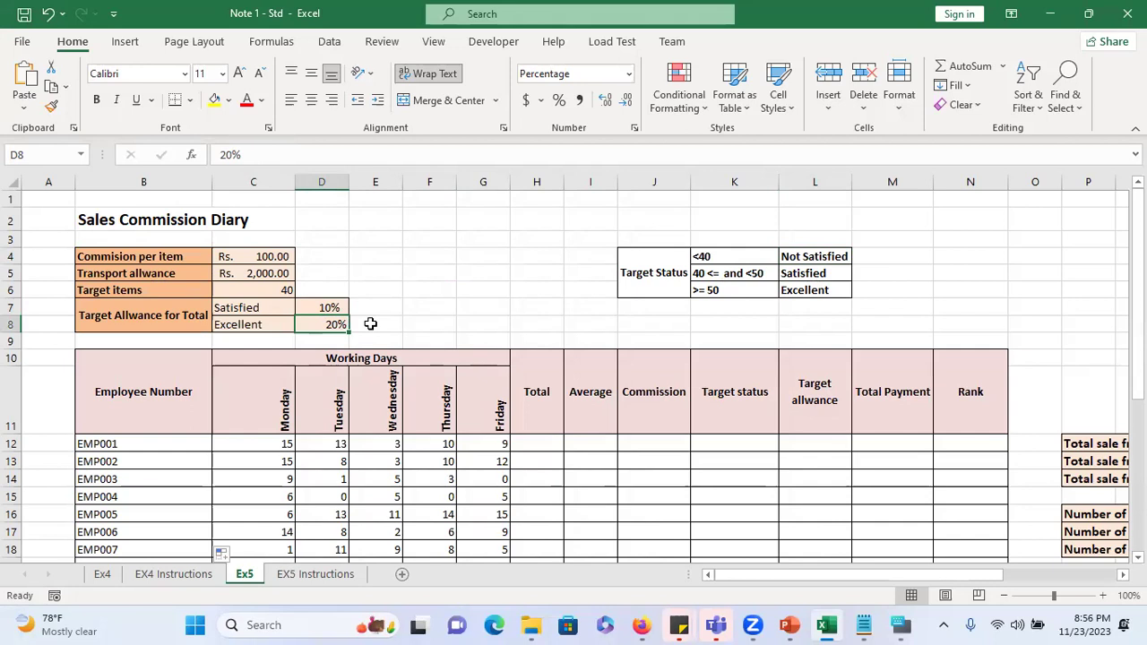
left_click(882, 444)
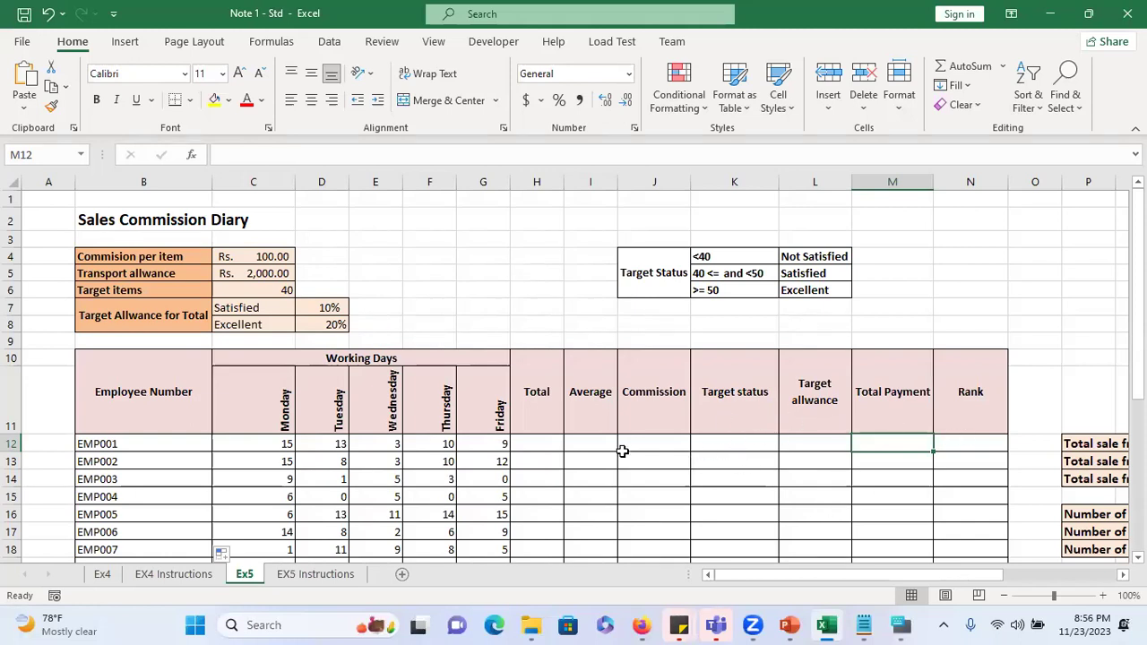
- Try an AutoSum of C12:G12 for EMP001's Total in H12
left_click(549, 443)
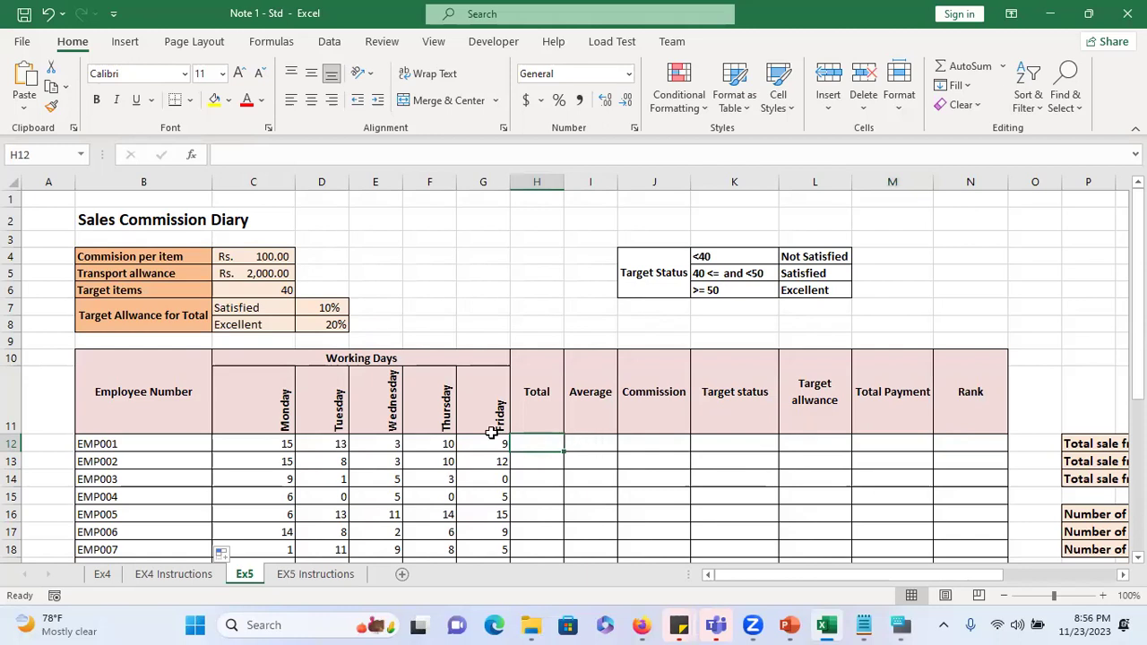
left_click(958, 72)
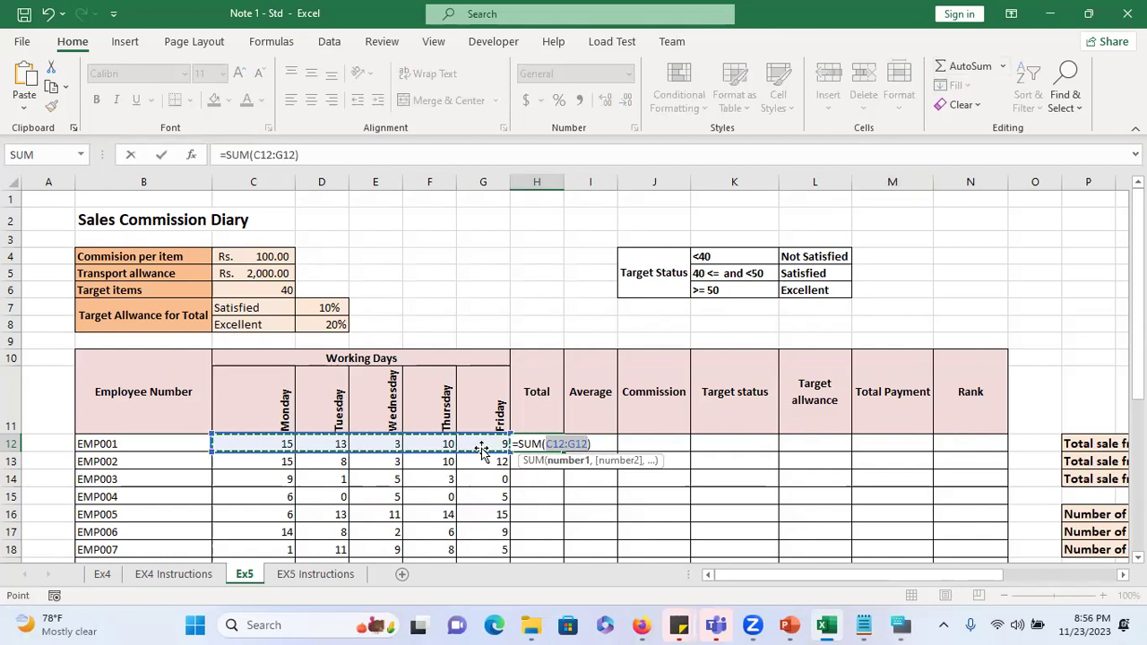
key("Return")
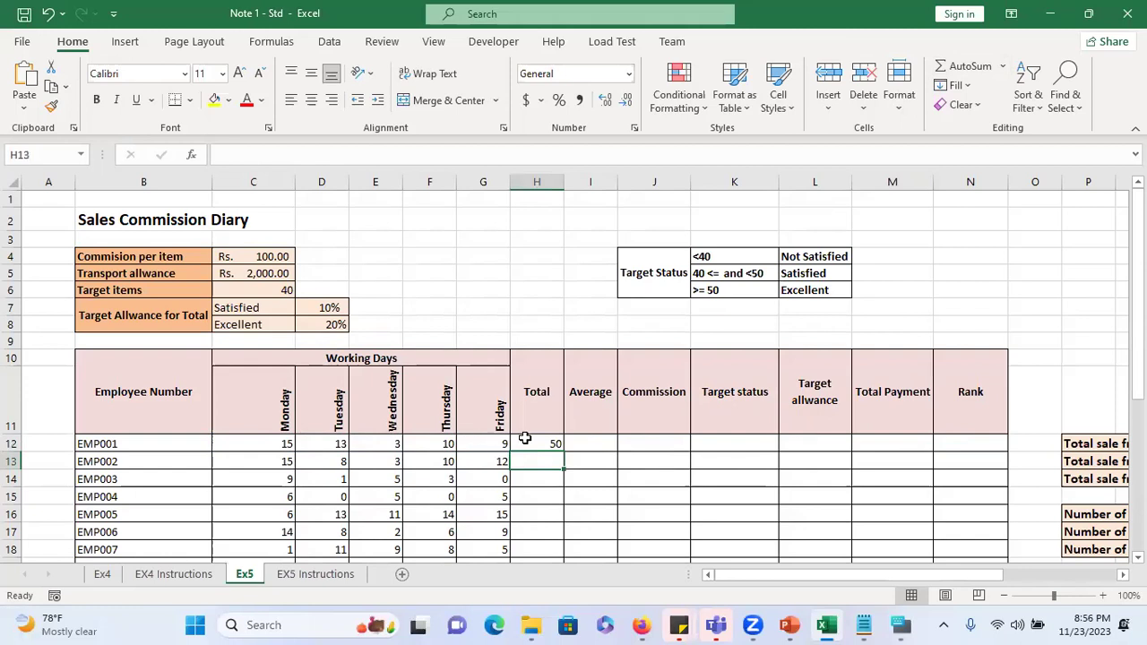
left_click(524, 439)
key("Up")
key("Down")
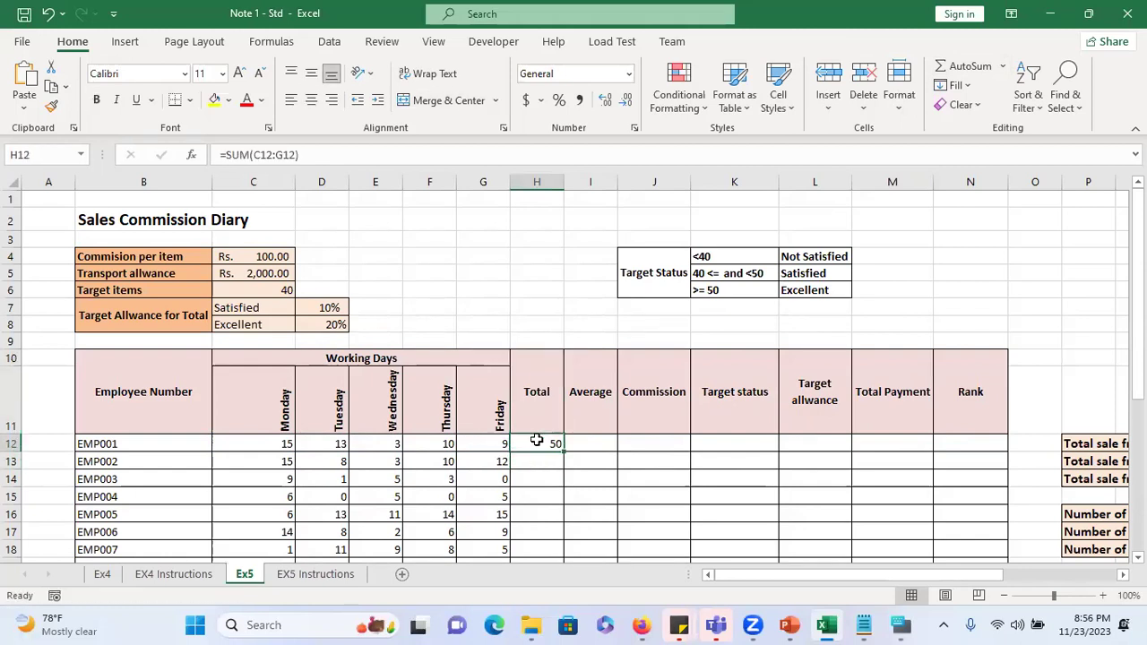
- Calculate EMP001's Total in H12 as =SUM(C12:G12) and fill the formula down the Total column for all employees
left_click_drag(286, 441, 499, 444)
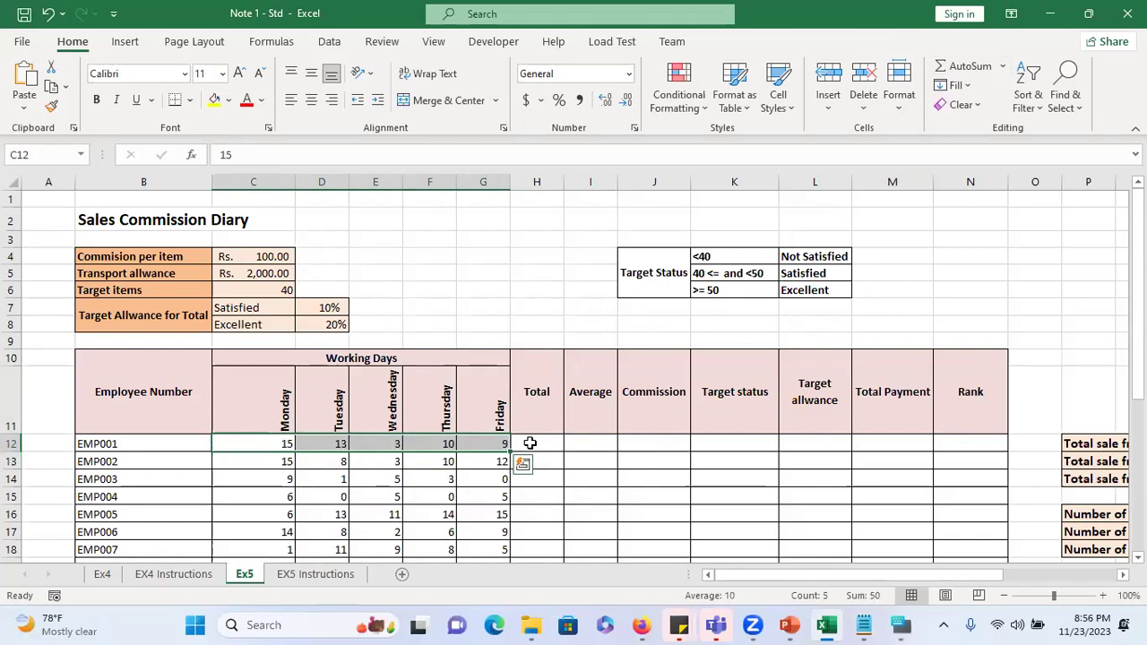
left_click(529, 443)
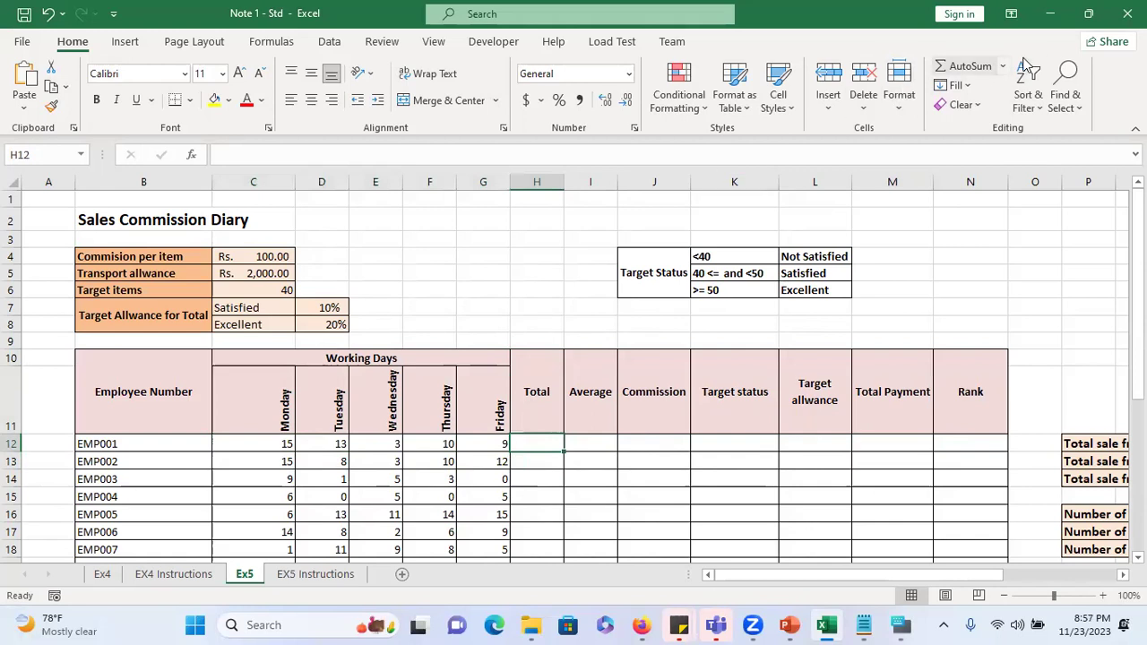
left_click(964, 66)
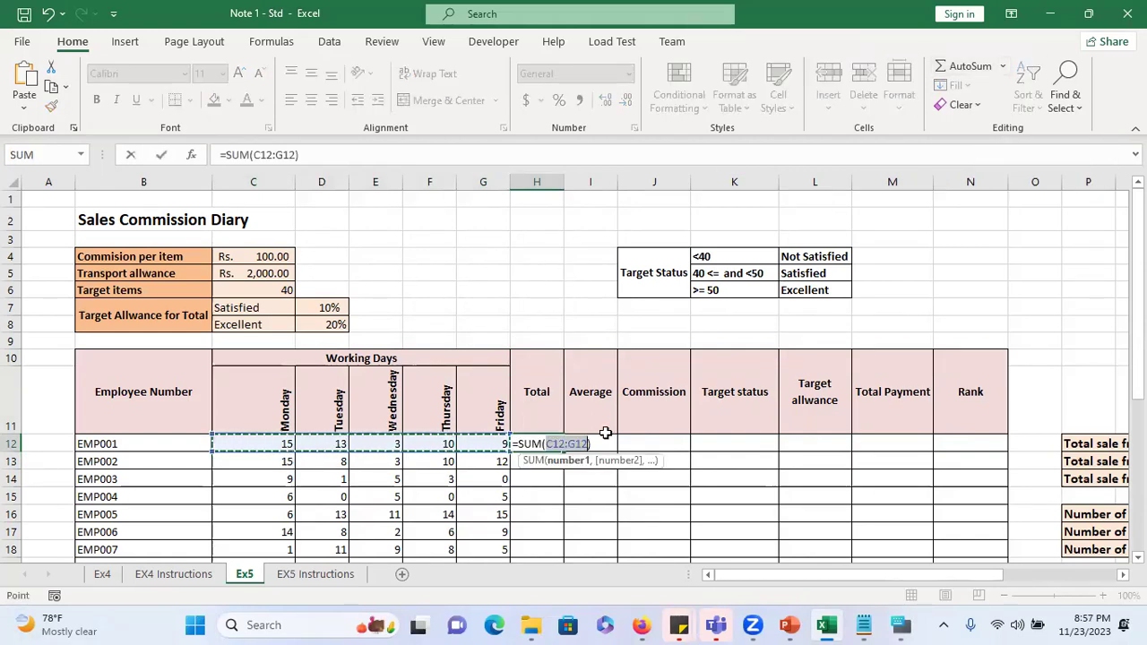
key("Return")
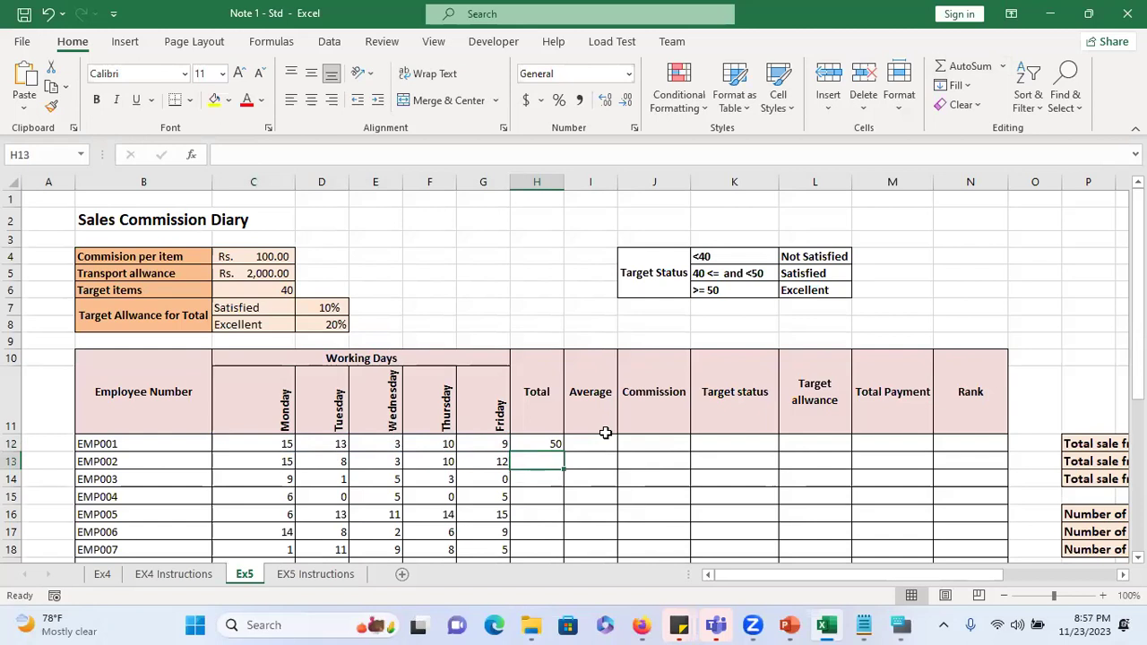
left_click(556, 443)
double_click(563, 453)
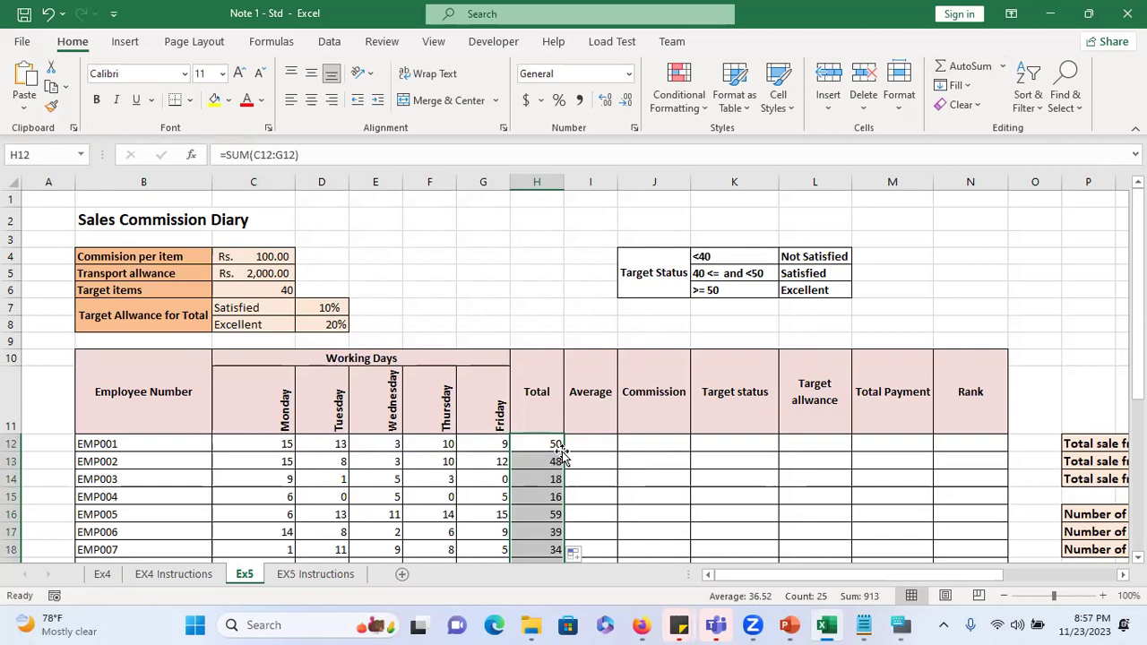
- Calculate EMP001's Average in I12 as =AVERAGE(C12:G12) and fill the formula down the Average column for all employees
left_click(585, 440)
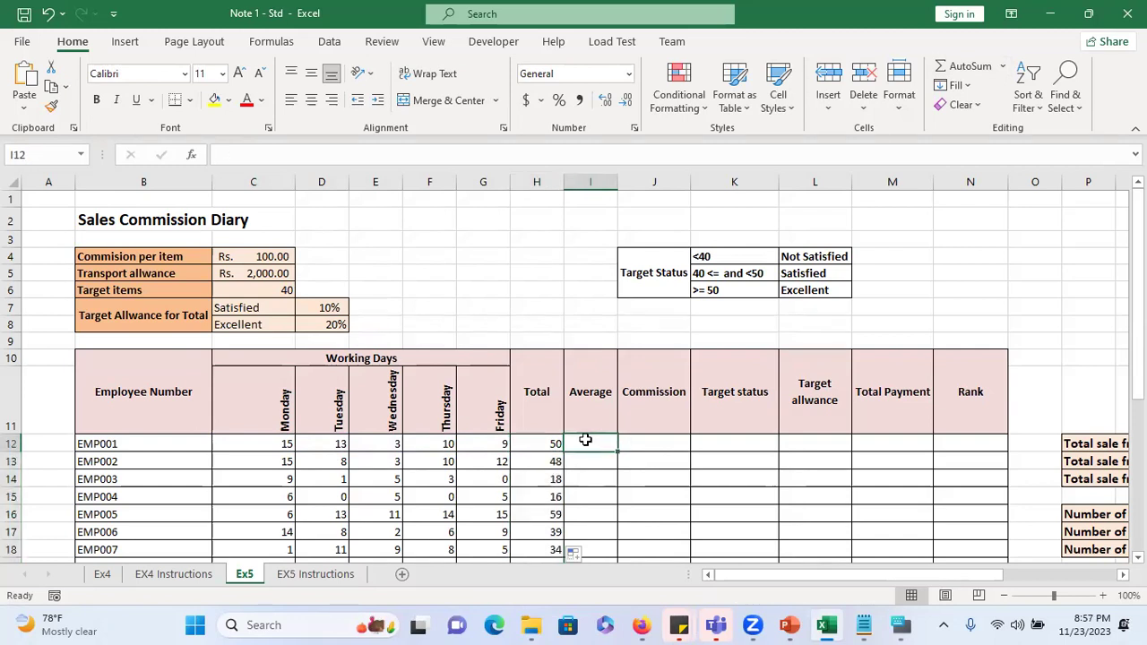
left_click(1003, 66)
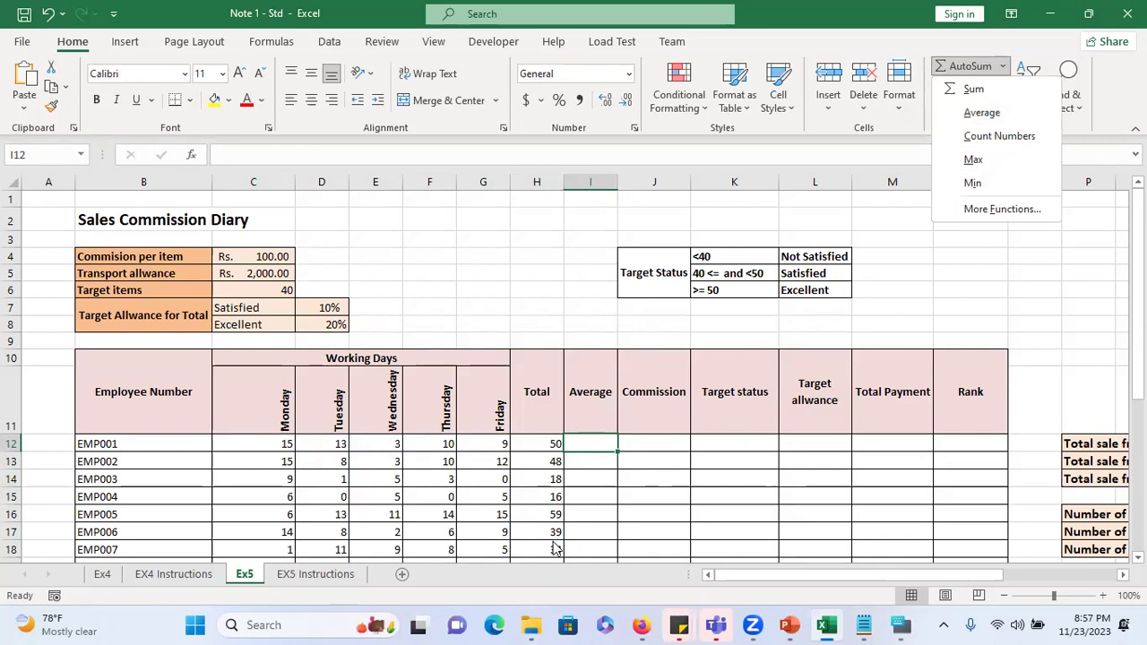
left_click(601, 444)
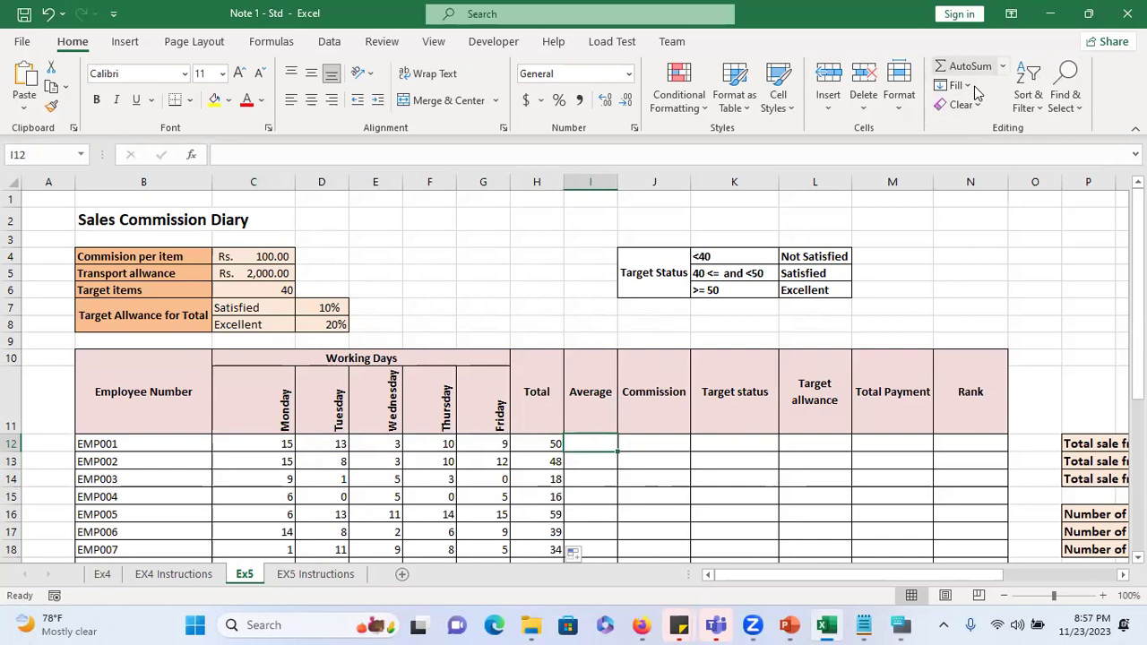
left_click(1003, 66)
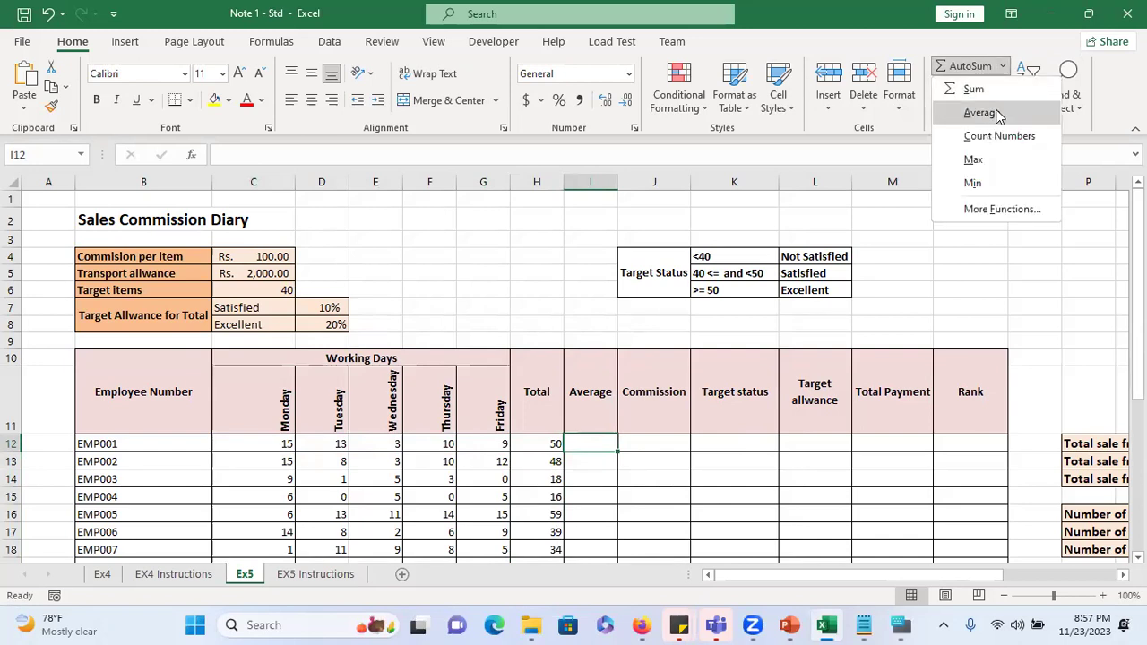
left_click(997, 114)
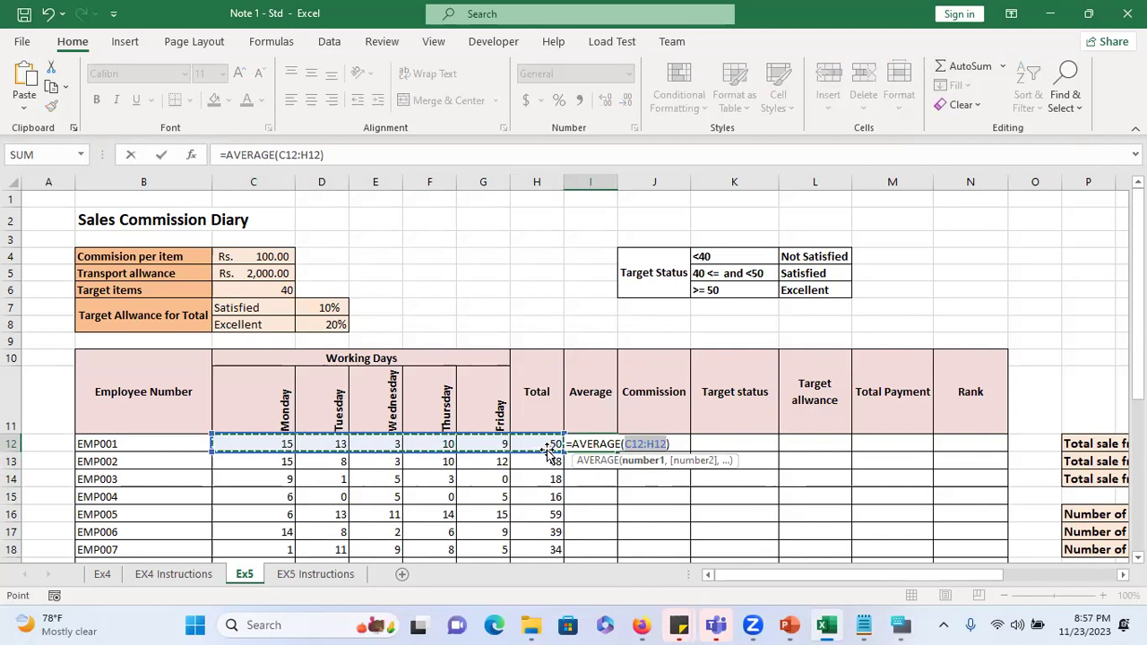
left_click_drag(269, 441, 475, 440)
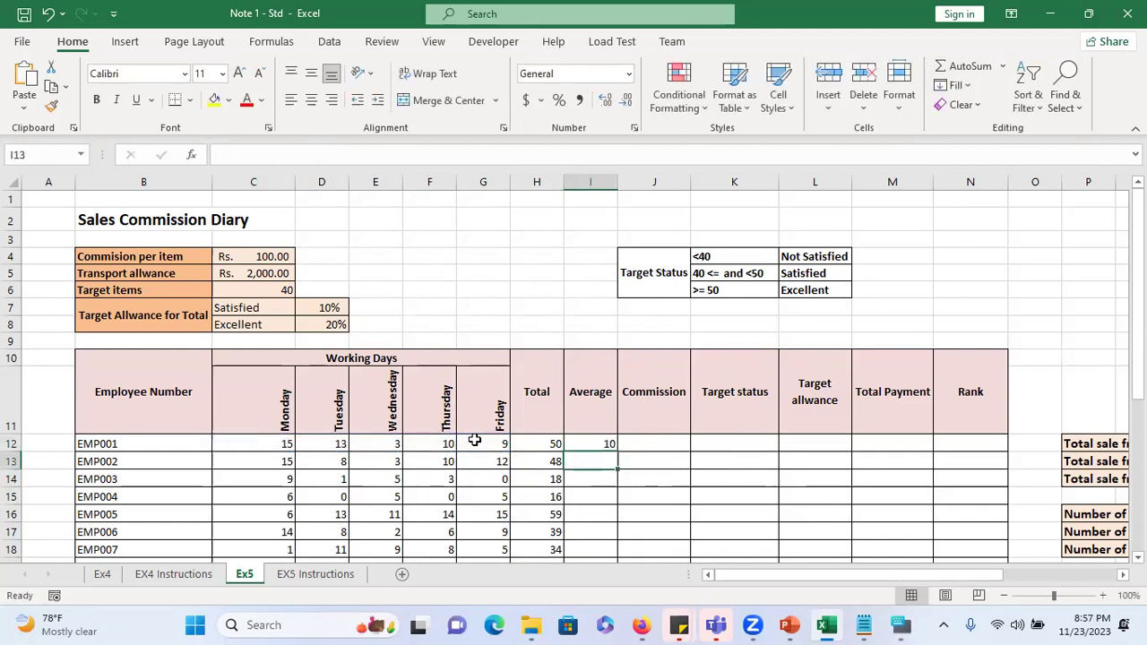
left_click(600, 444)
double_click(618, 451)
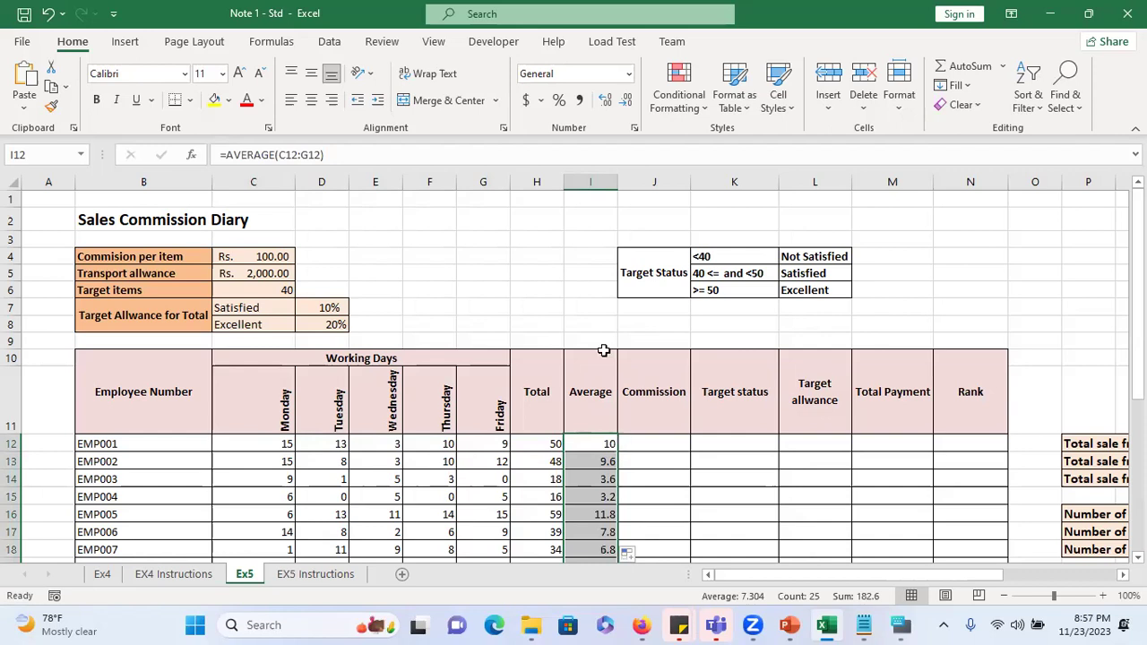
- Format the Average column values to one decimal place
left_click(605, 100)
left_click(624, 99)
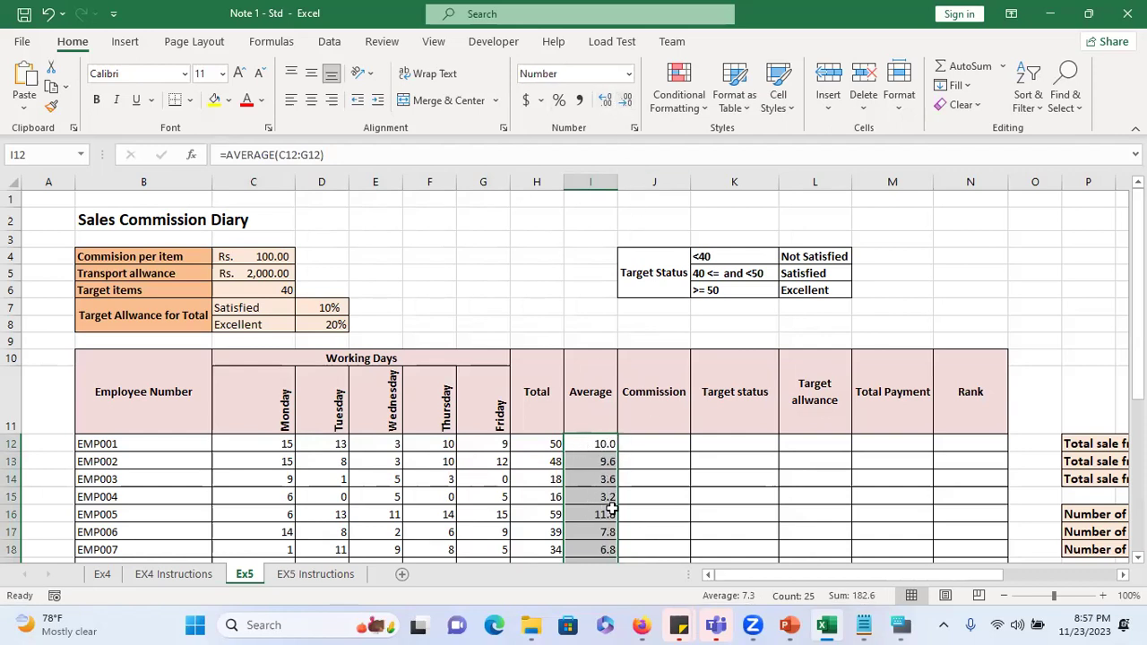
left_click(583, 445)
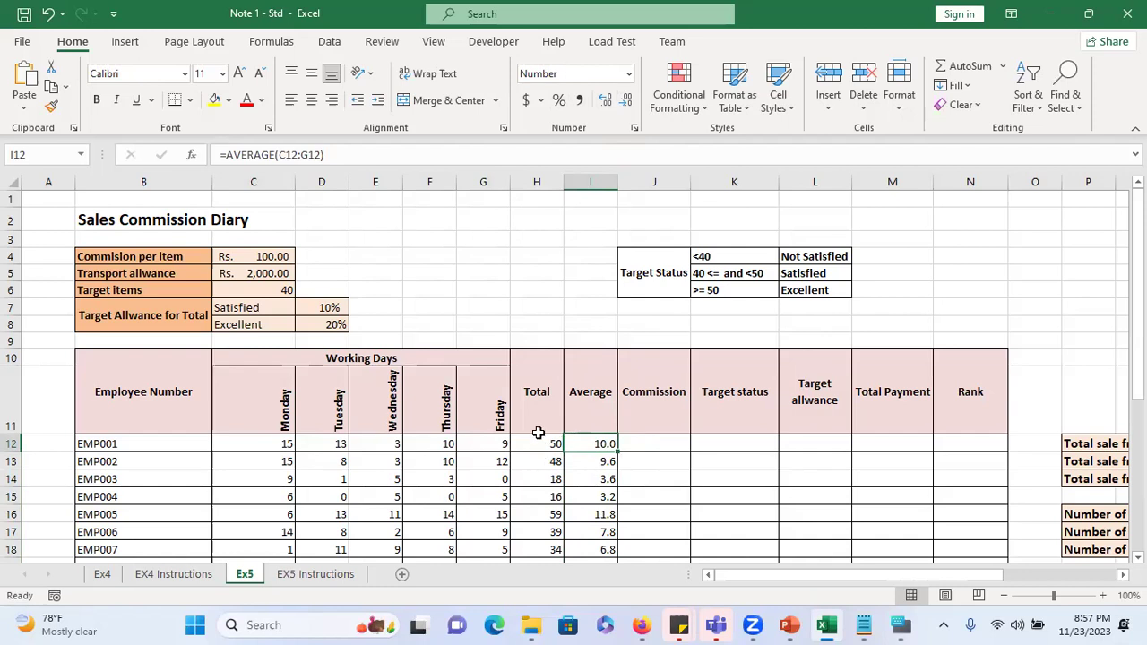
- Examine the formulas behind EMP001's Total in H12 and Average in I12
left_click(536, 445)
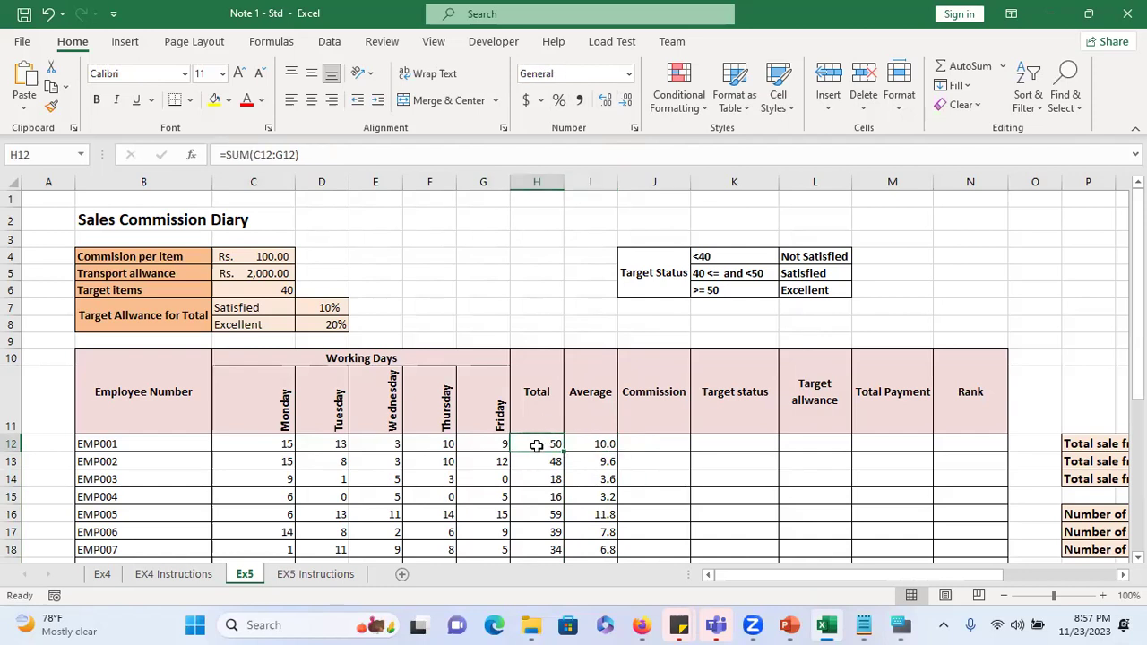
double_click(536, 445)
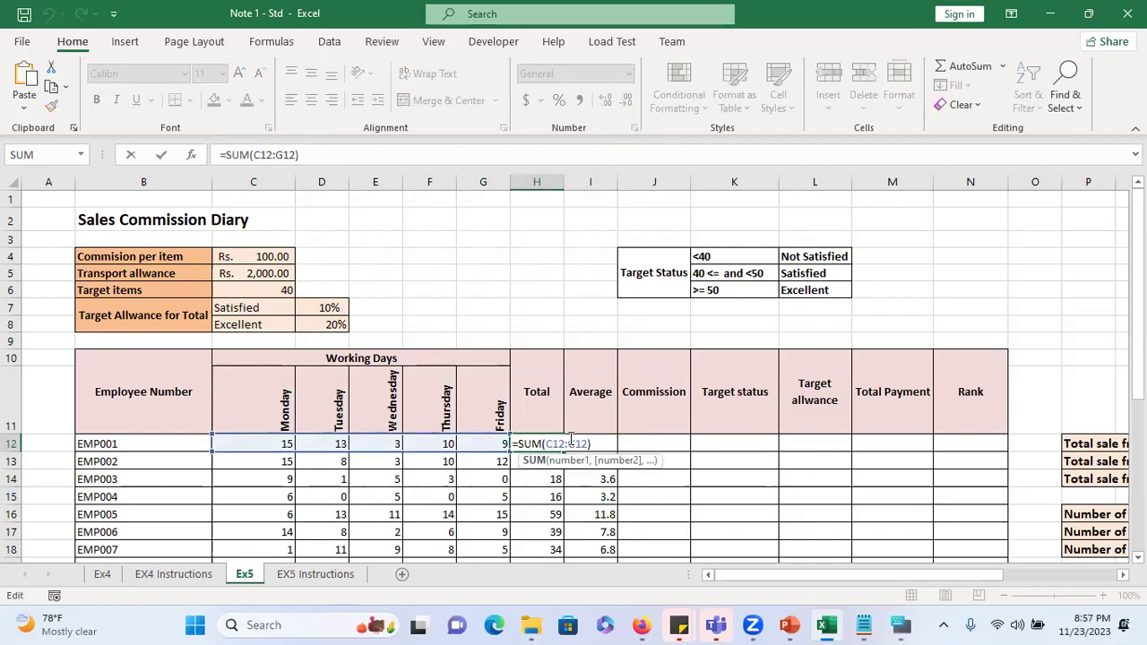
key("Escape")
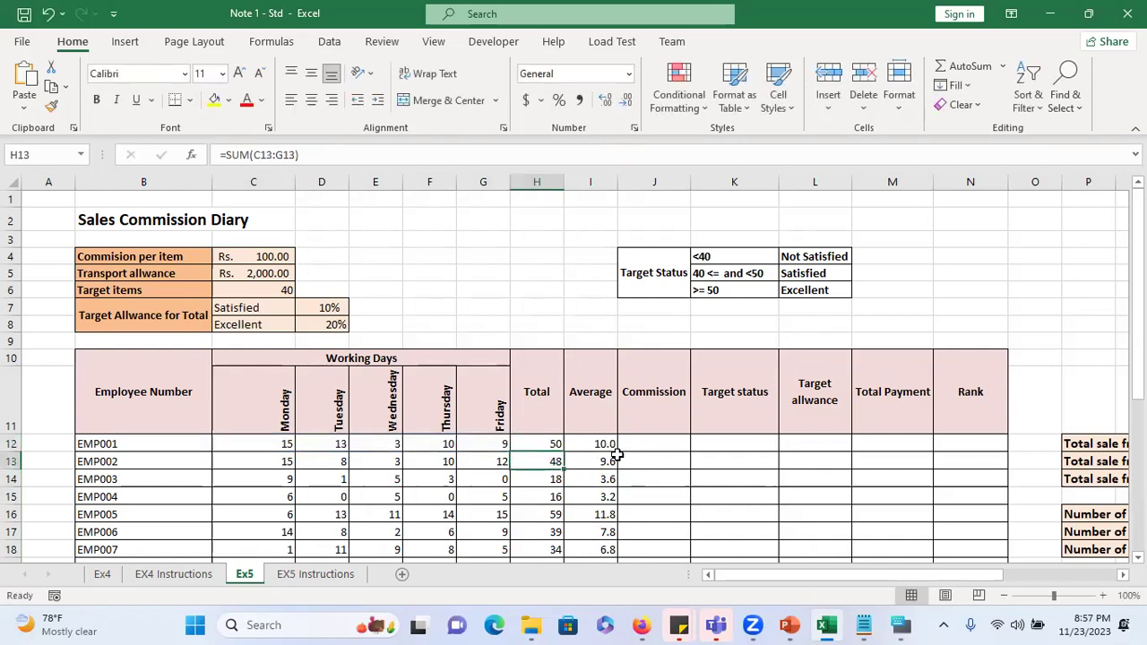
left_click(599, 444)
double_click(599, 445)
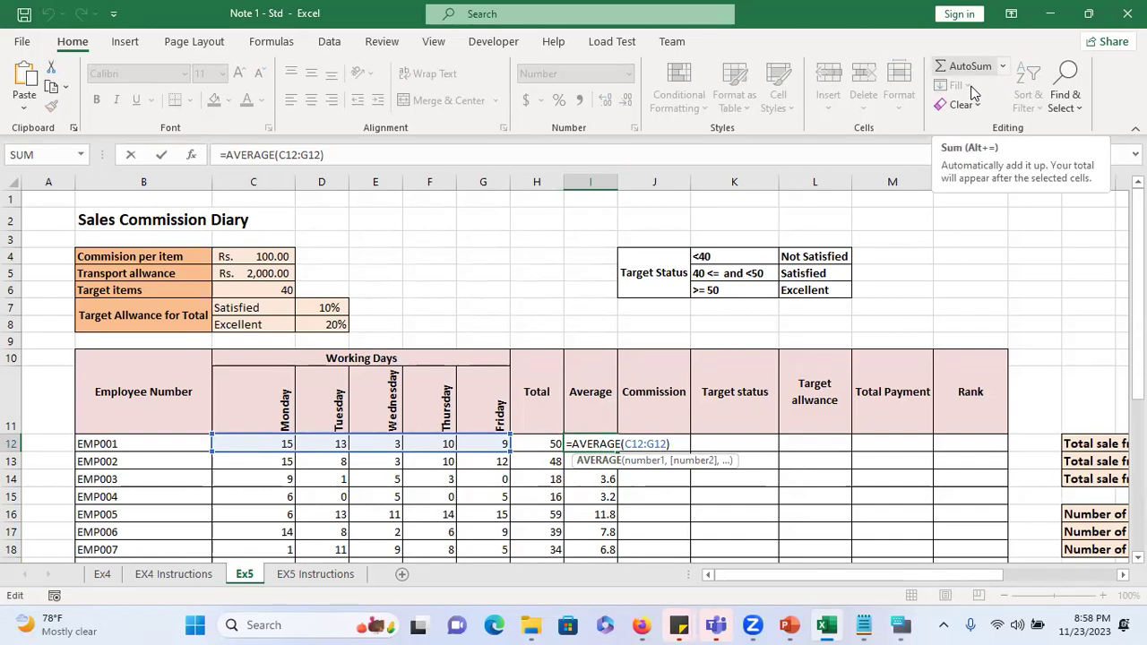
key("Return")
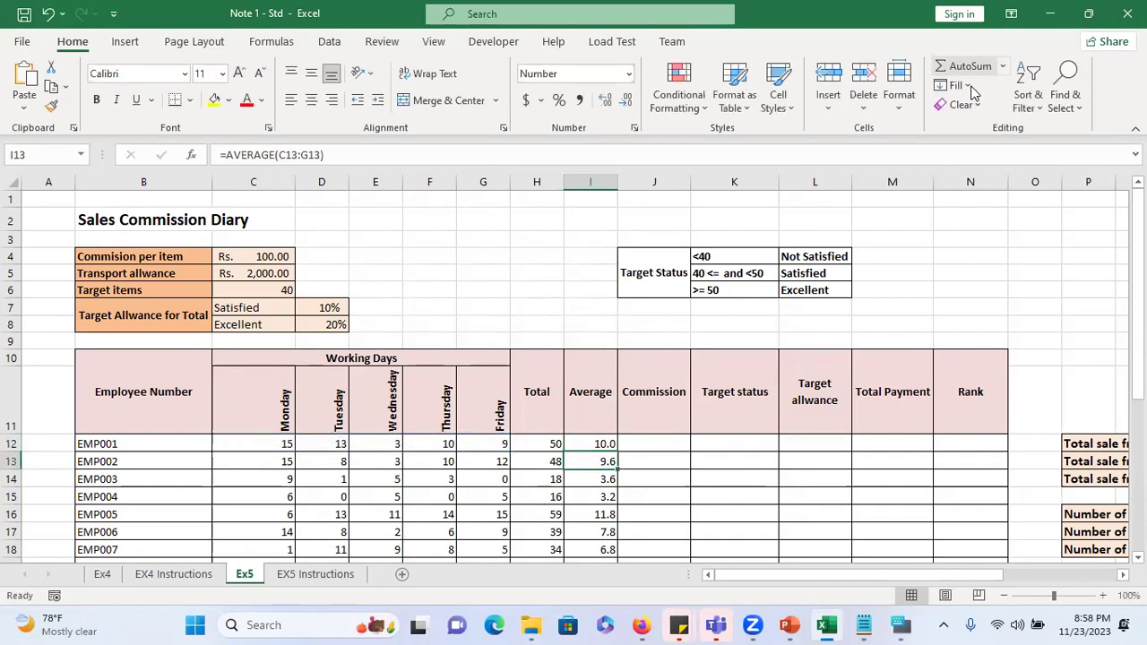
double_click(546, 444)
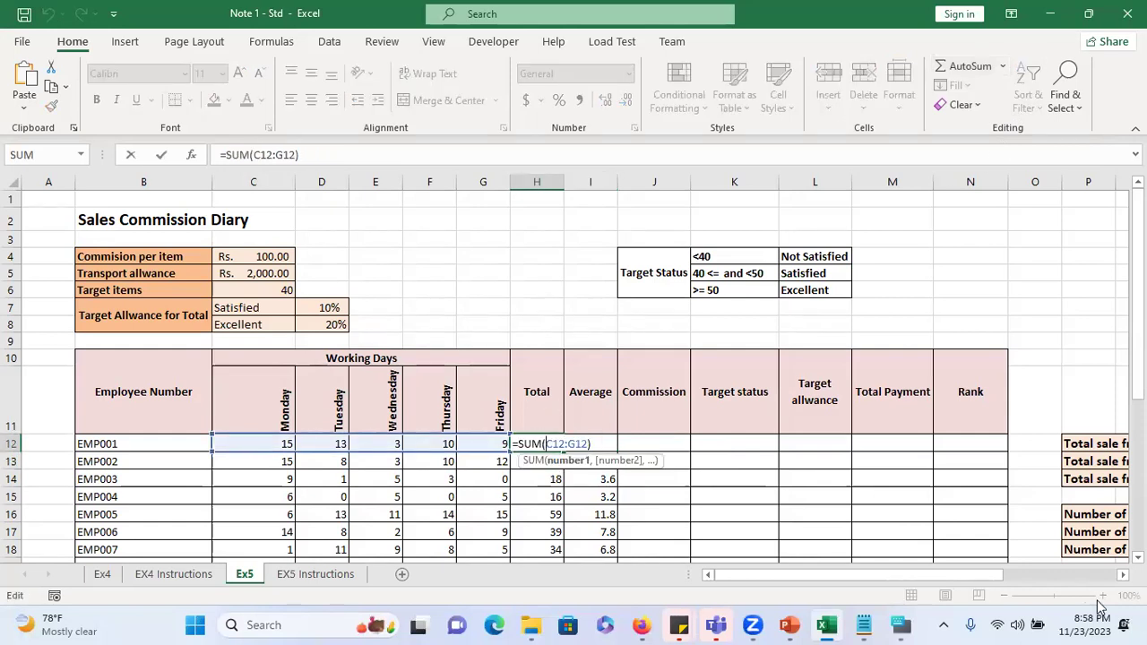
key("Return")
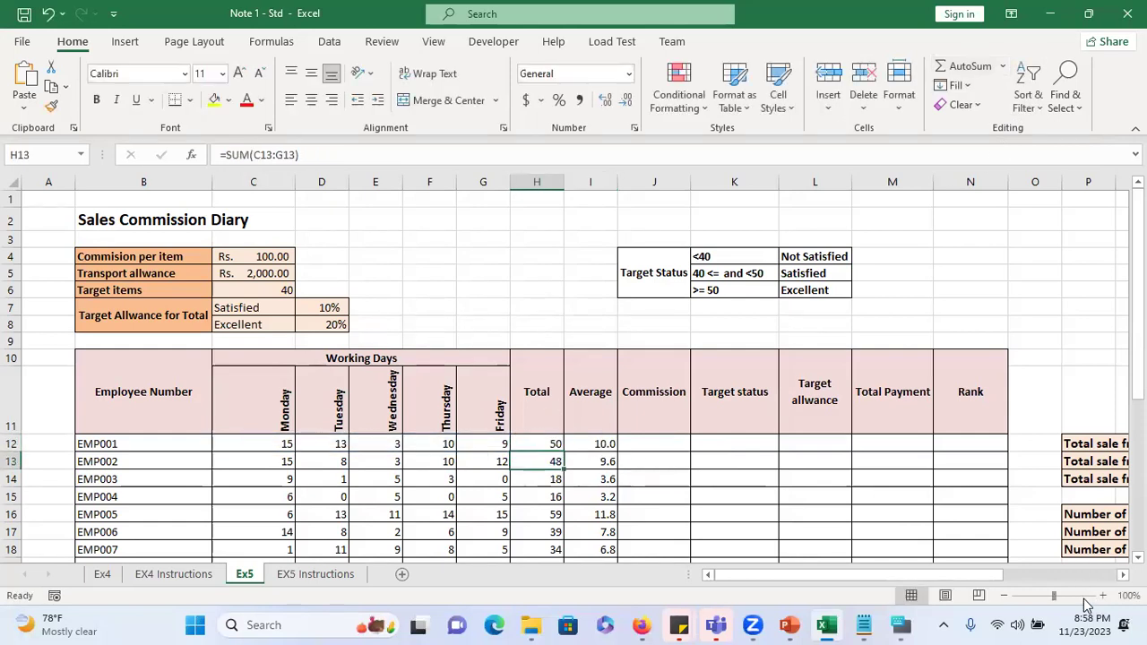
- Recheck which daily sales cells EMP001's SUM and AVERAGE formulas in H12 and I12 reference
left_click(1103, 596)
left_click(1103, 595)
left_click(1103, 596)
left_click(1104, 596)
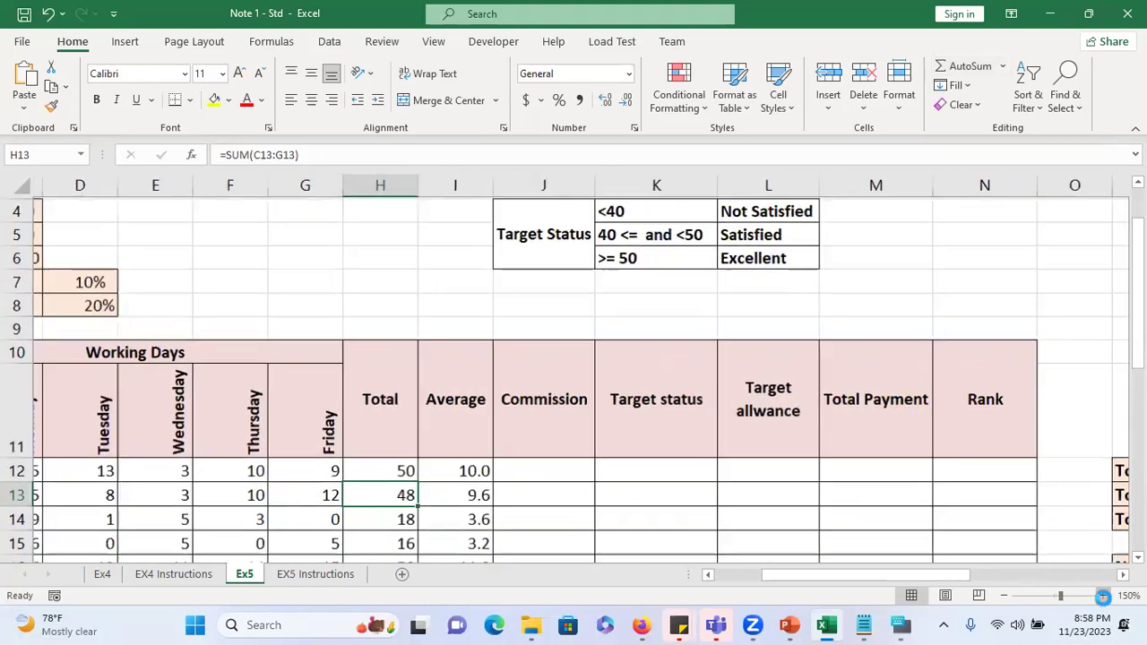
left_click(1103, 595)
left_click(1103, 596)
left_click(1103, 596)
left_click(1103, 596)
scroll(651, 458, "down", 2)
scroll(424, 286, "up", 1)
double_click(376, 398)
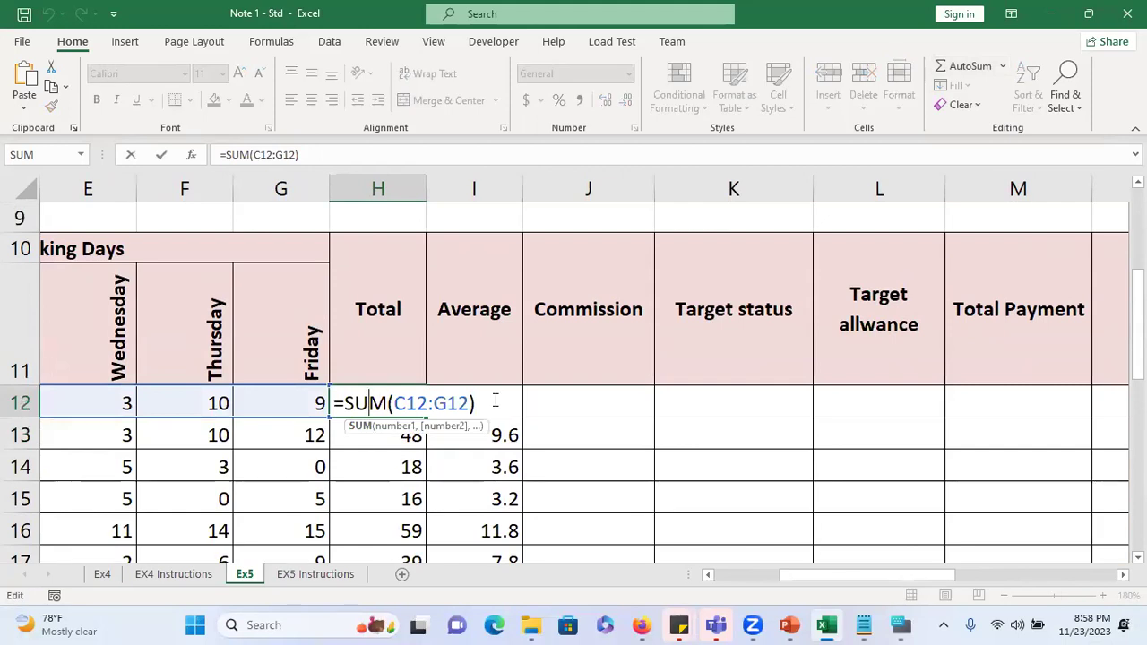
left_click(490, 402)
double_click(479, 403)
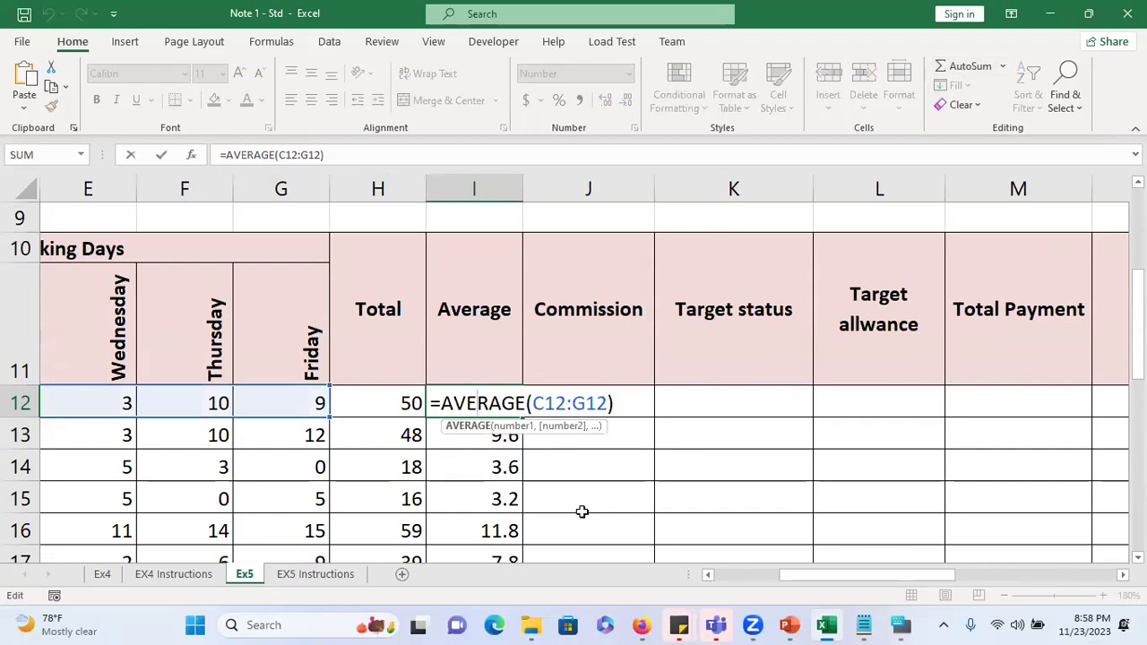
key("Return")
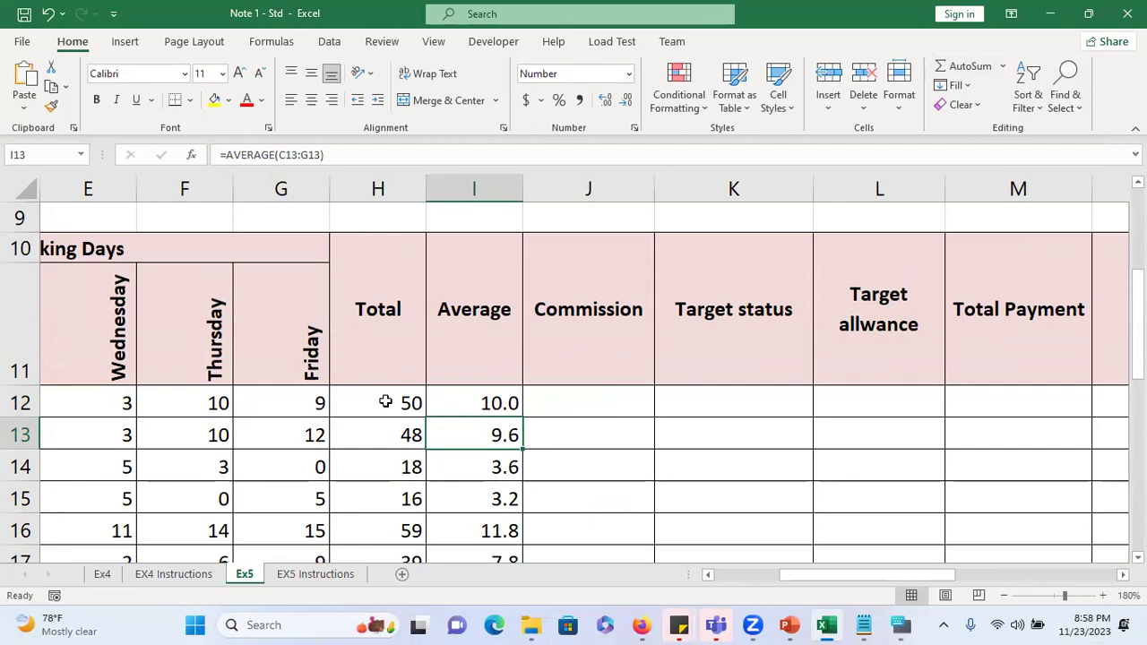
left_click(894, 90)
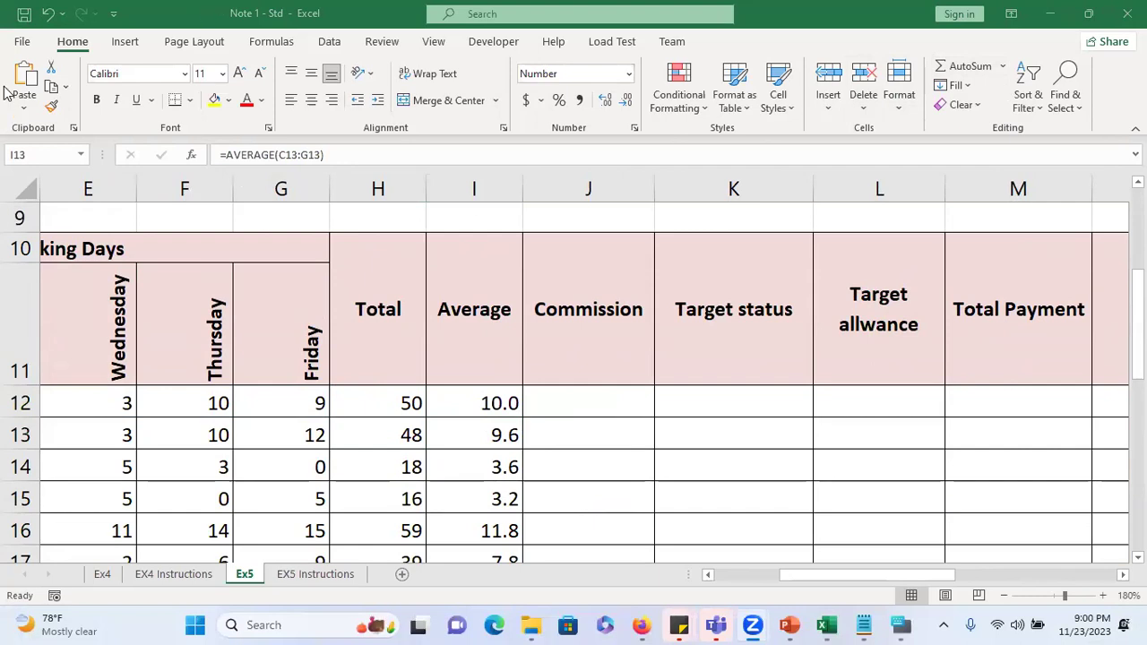
- Locate EMP001's Commission cell J12 and the commission per item rate in C4 that it depends on
left_click(596, 396)
scroll(602, 412, "up", 2)
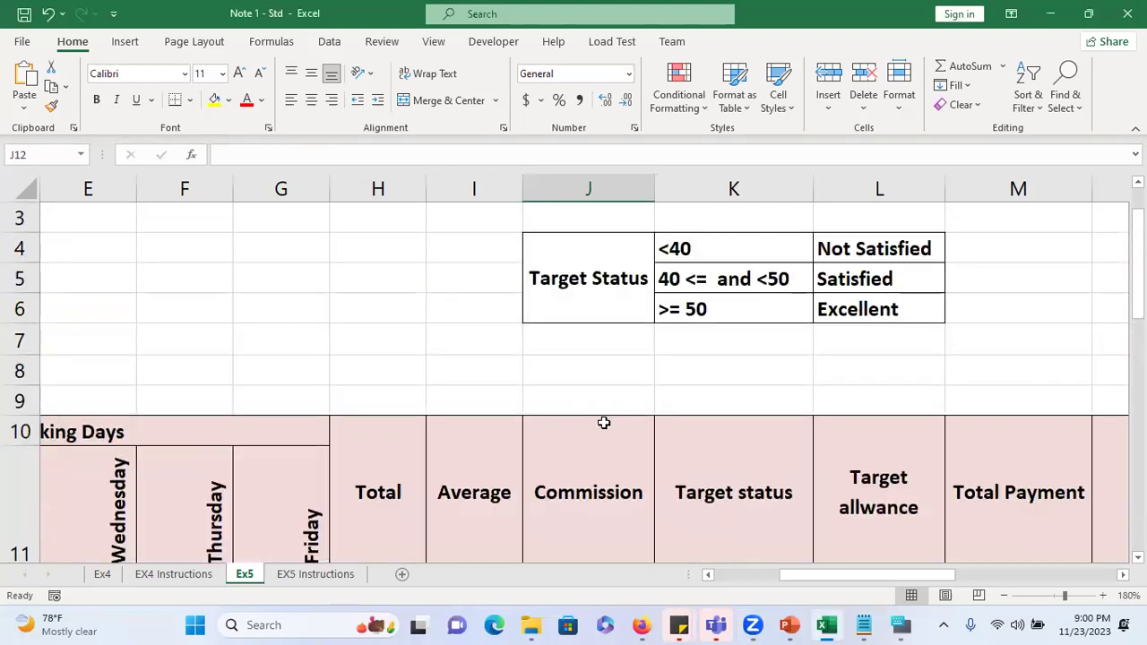
scroll(602, 408, "down", 1)
left_click(1003, 595)
left_click(1003, 595)
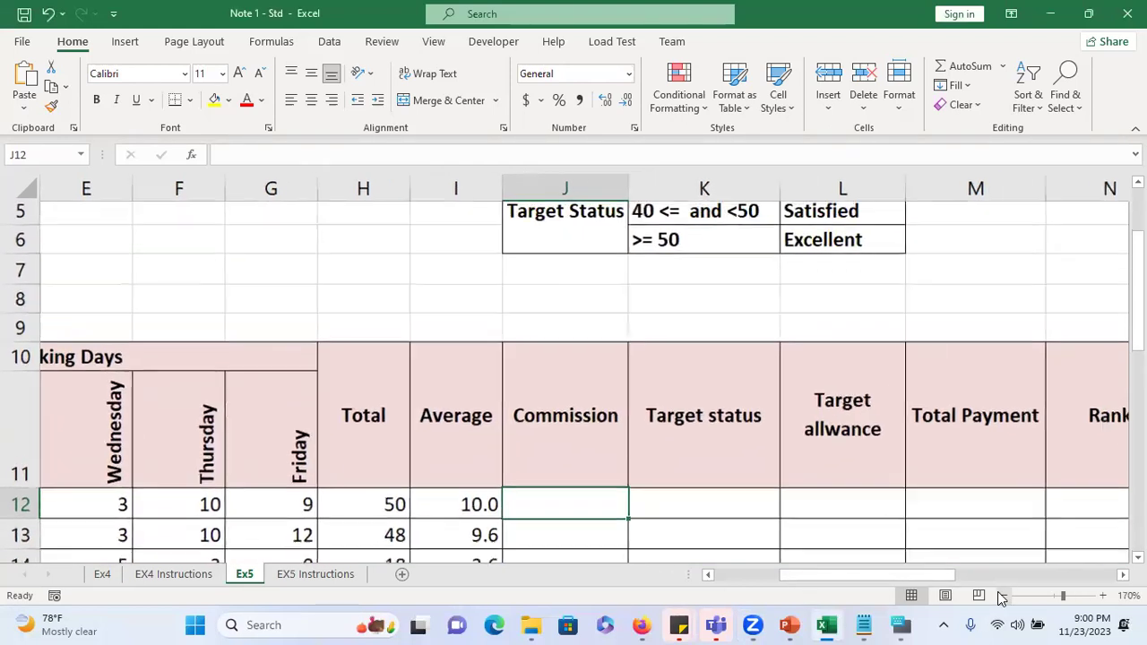
left_click(1004, 595)
left_click(1004, 595)
left_click(1003, 595)
left_click(1003, 595)
left_click(1004, 595)
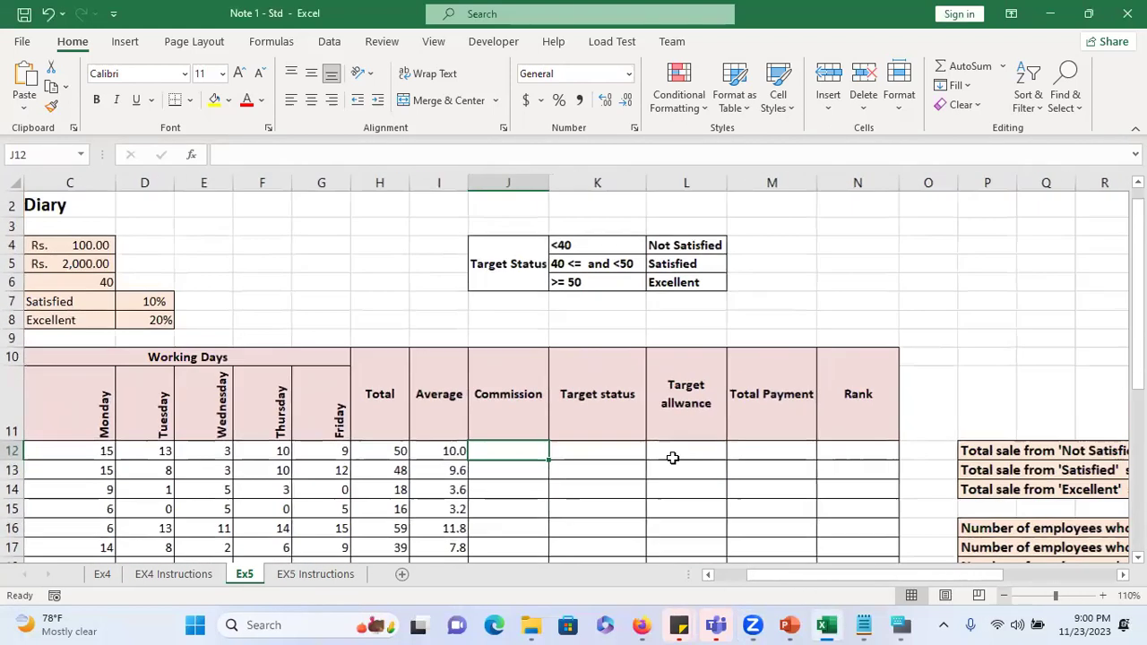
left_click(82, 244)
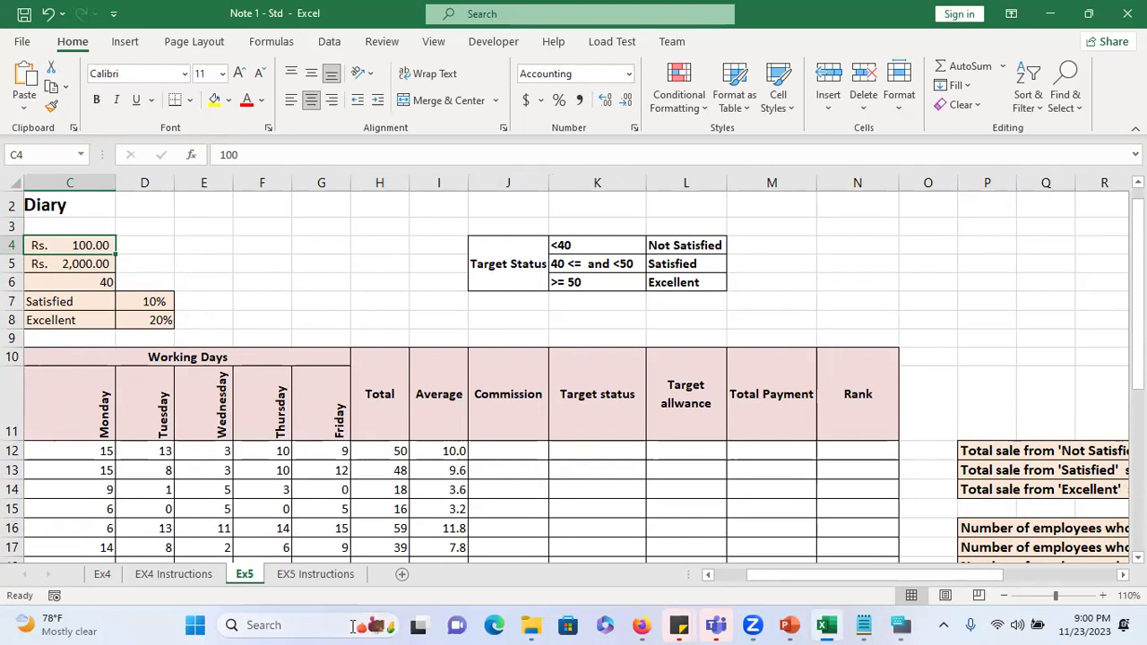
- Add a new blank worksheet directly after the Ex5 sheet
left_click(403, 574)
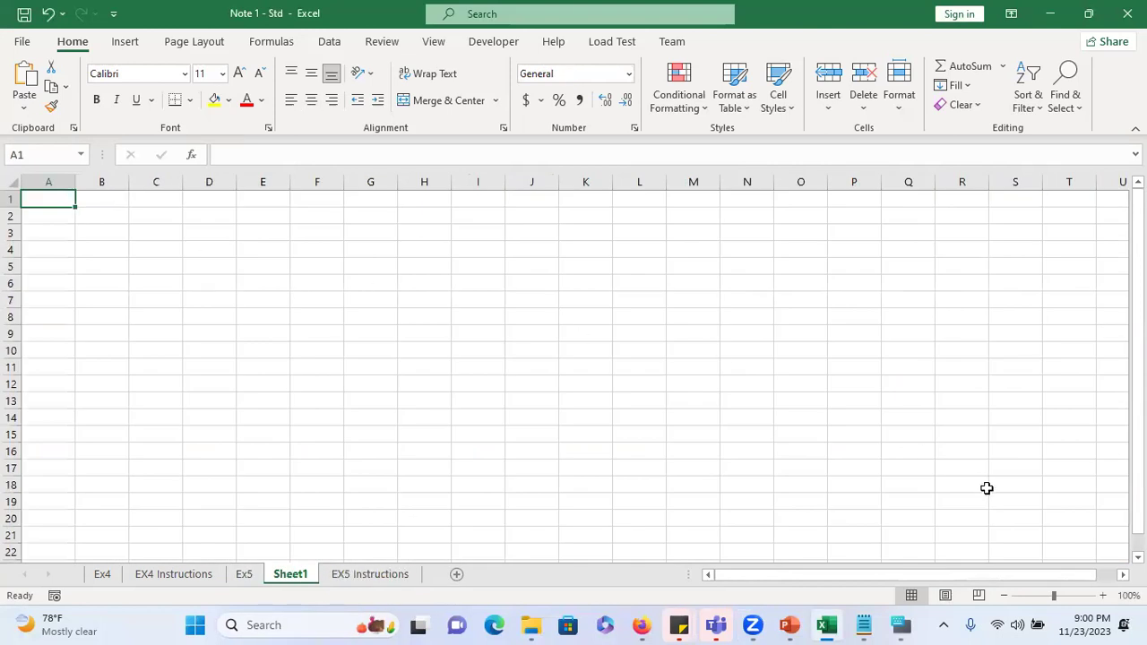
left_click(1103, 595)
left_click(1104, 595)
left_click(1103, 595)
left_click(1103, 595)
left_click(1103, 595)
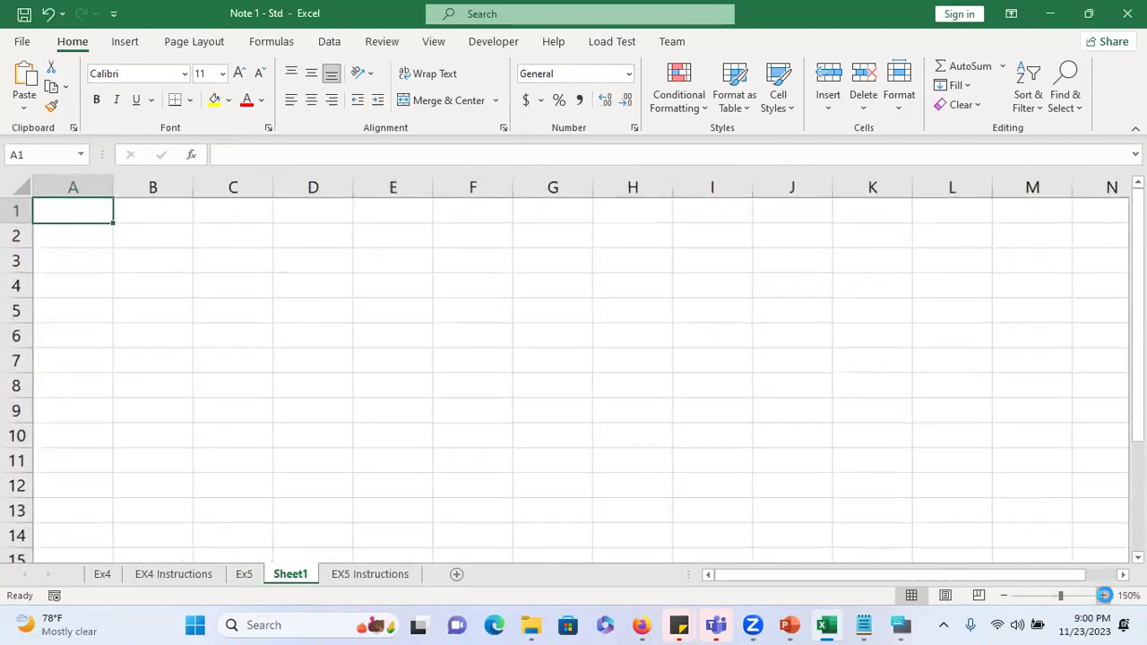
left_click(1103, 595)
left_click(1103, 596)
left_click(1104, 595)
left_click(1103, 595)
- Enter the sample numbers 50, 62, 54, 45, 21 and 25 in D3:D8 of the new worksheet
left_click(387, 293)
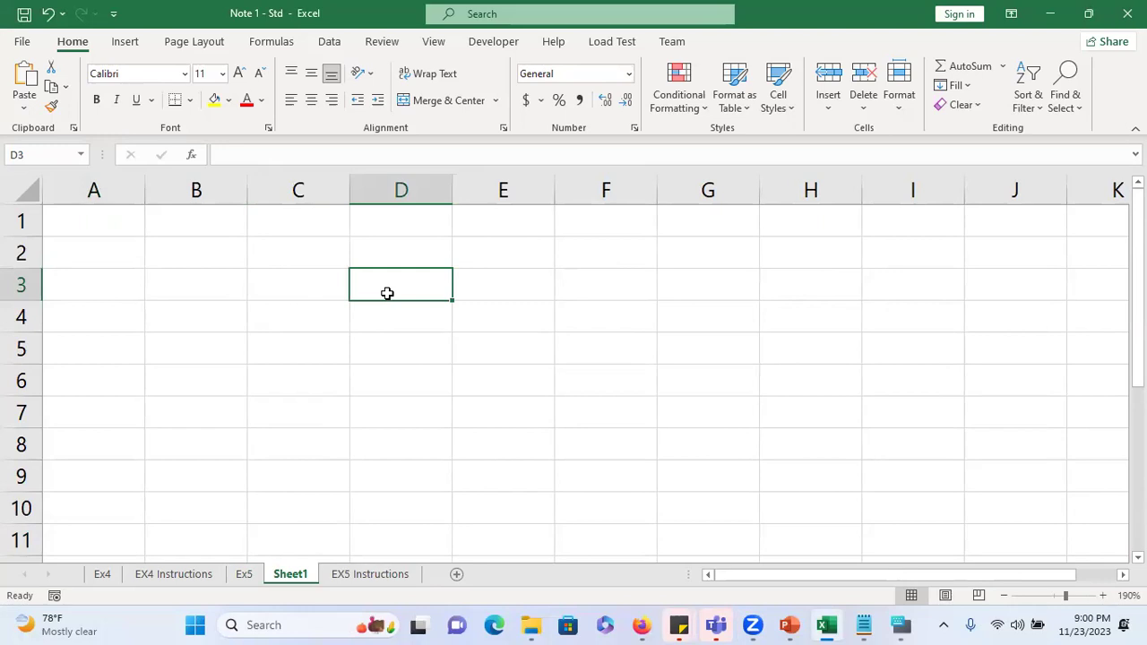
type("50")
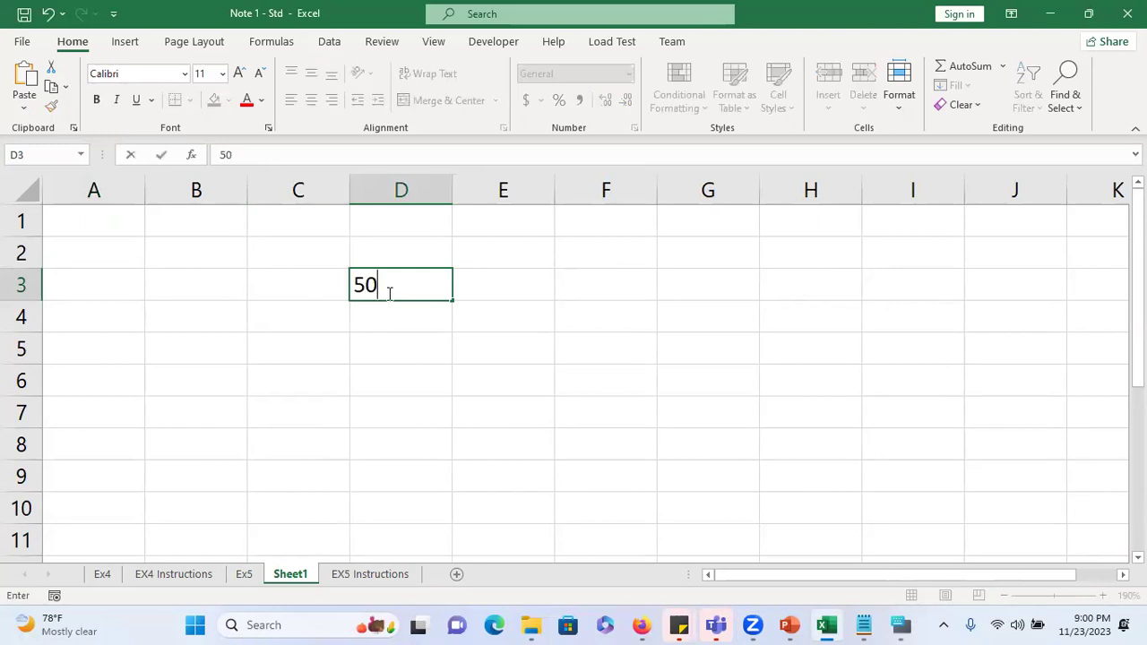
key("Return")
type("62")
key("Return")
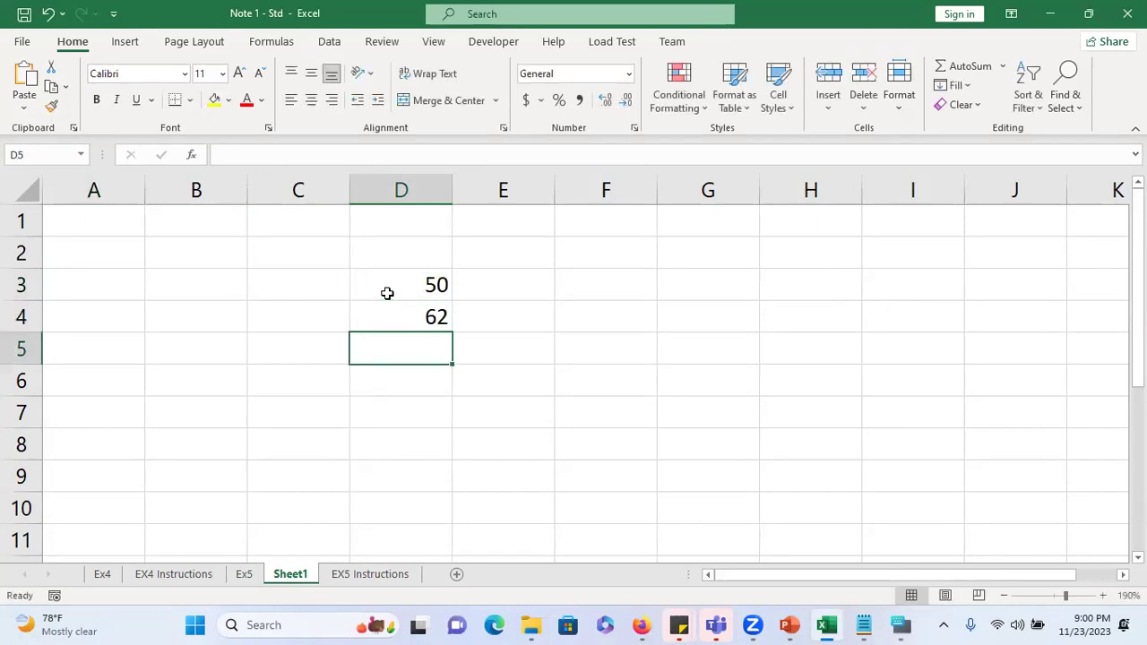
type("54")
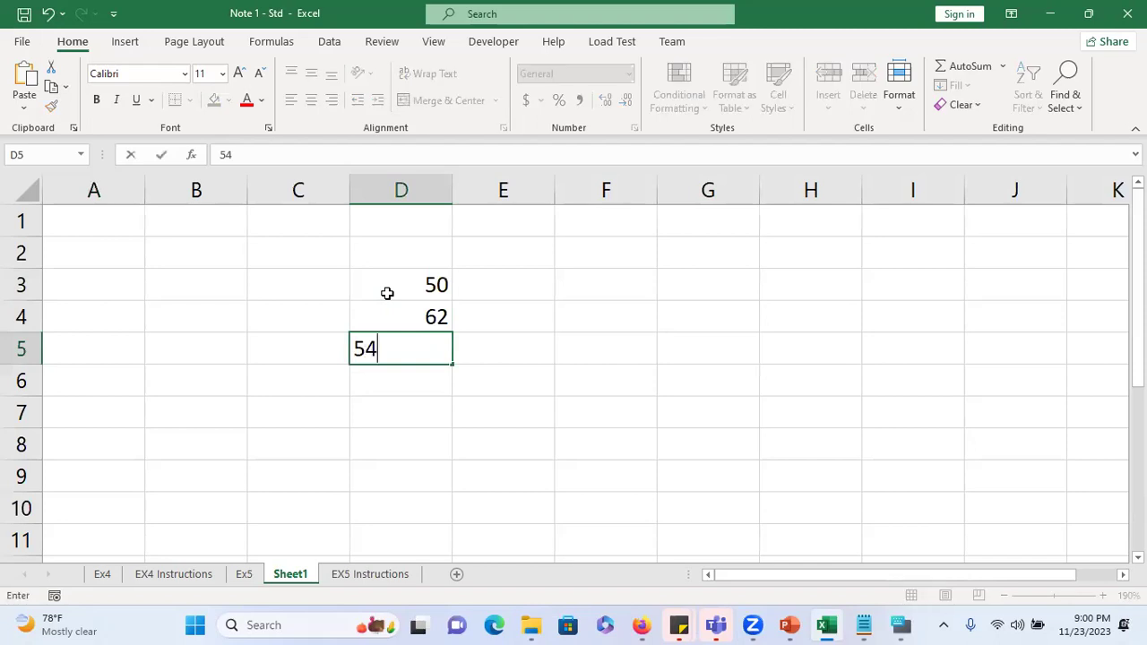
key("Return")
type("45")
key("Return")
type("21")
key("Return")
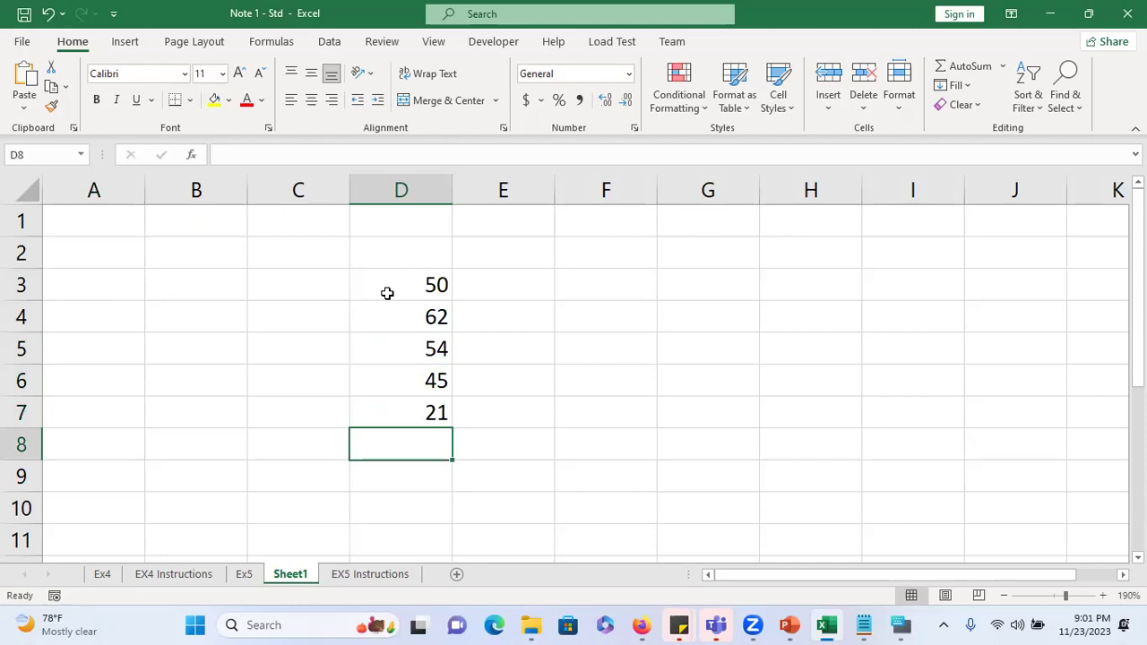
type("25")
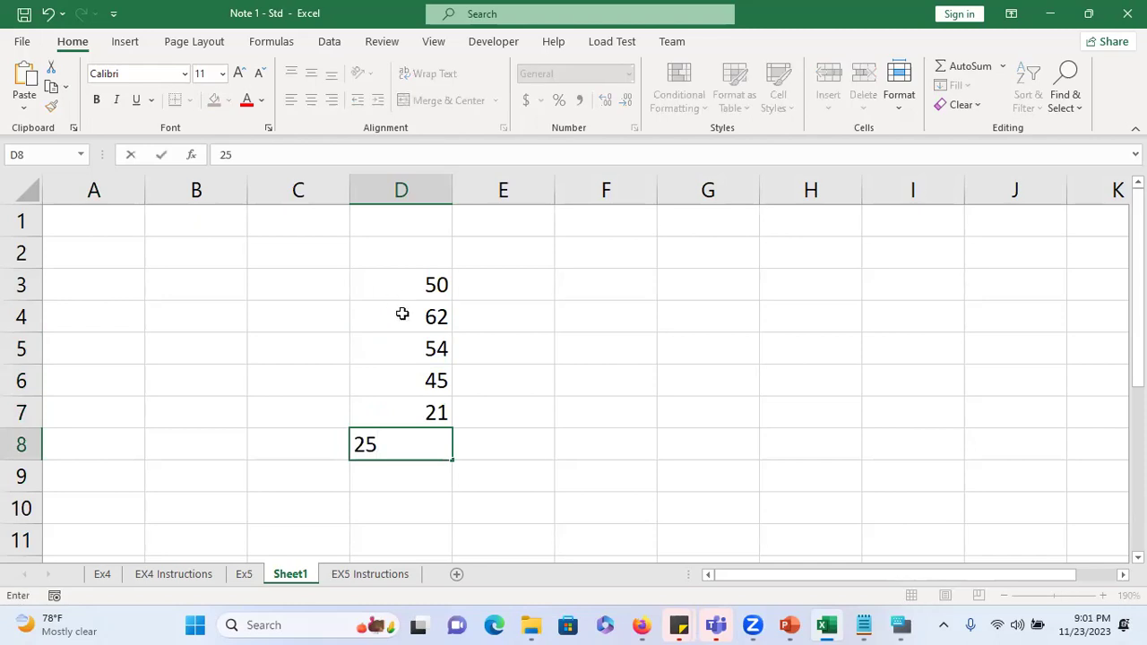
left_click(507, 440)
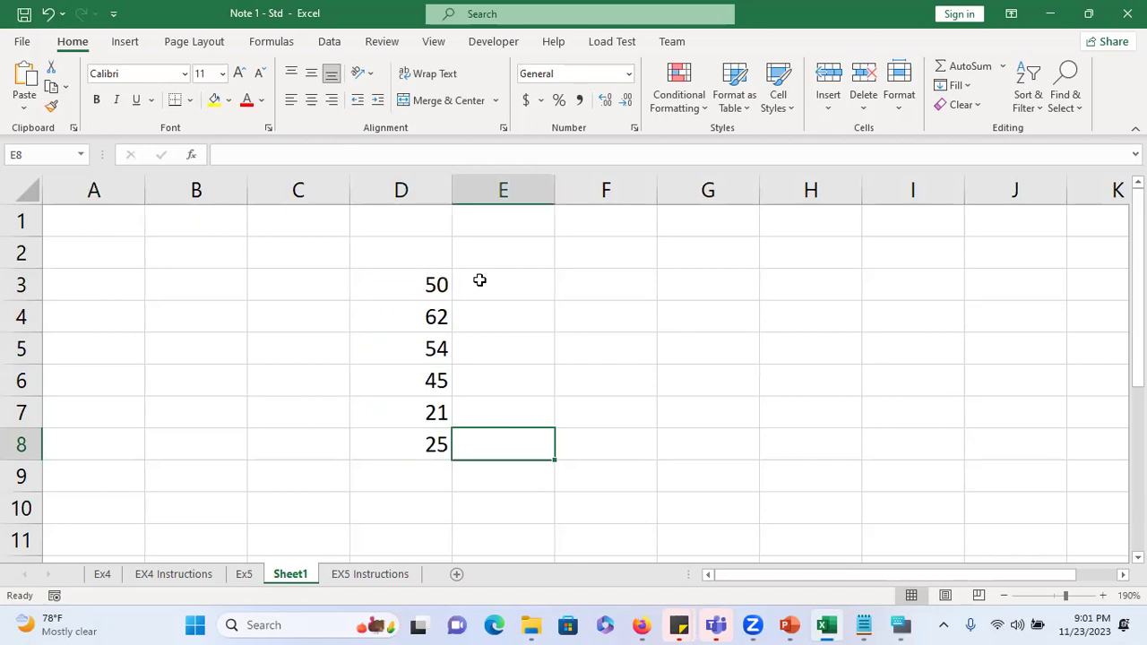
left_click(190, 250)
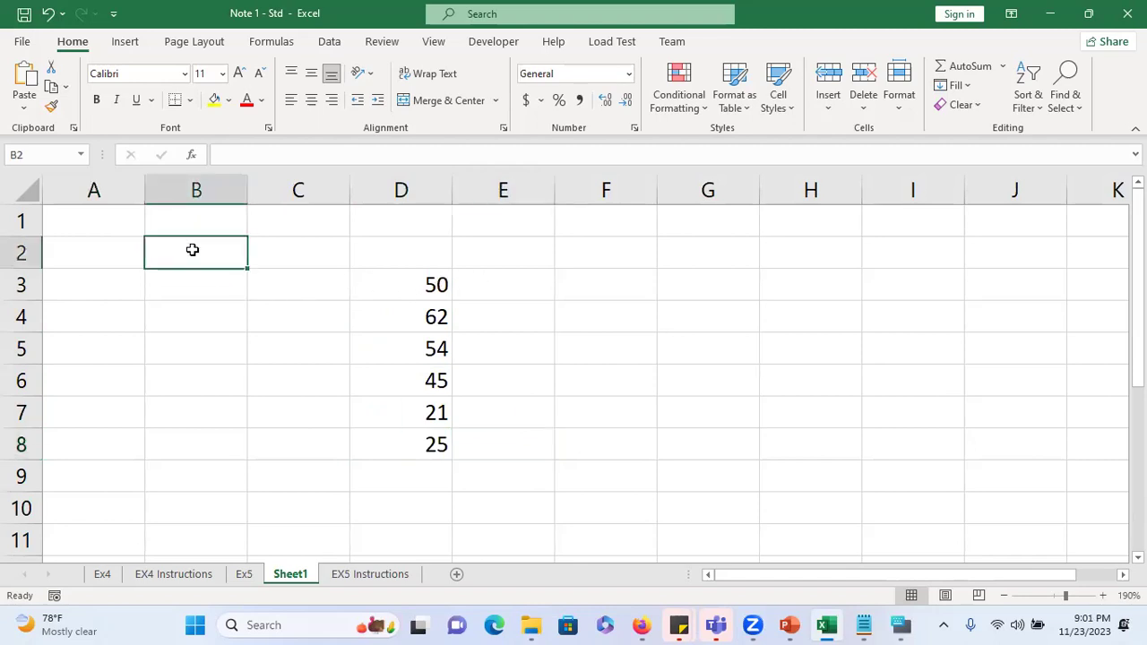
- Enter the sample numbers 10, 20, 30, 15, 20 and 10 in B2:B7
type("10")
key("Return")
key("Right")
type("20")
double_click(258, 287)
key("BackSpace")
left_click(213, 294)
type("20")
key("Return")
type("3")
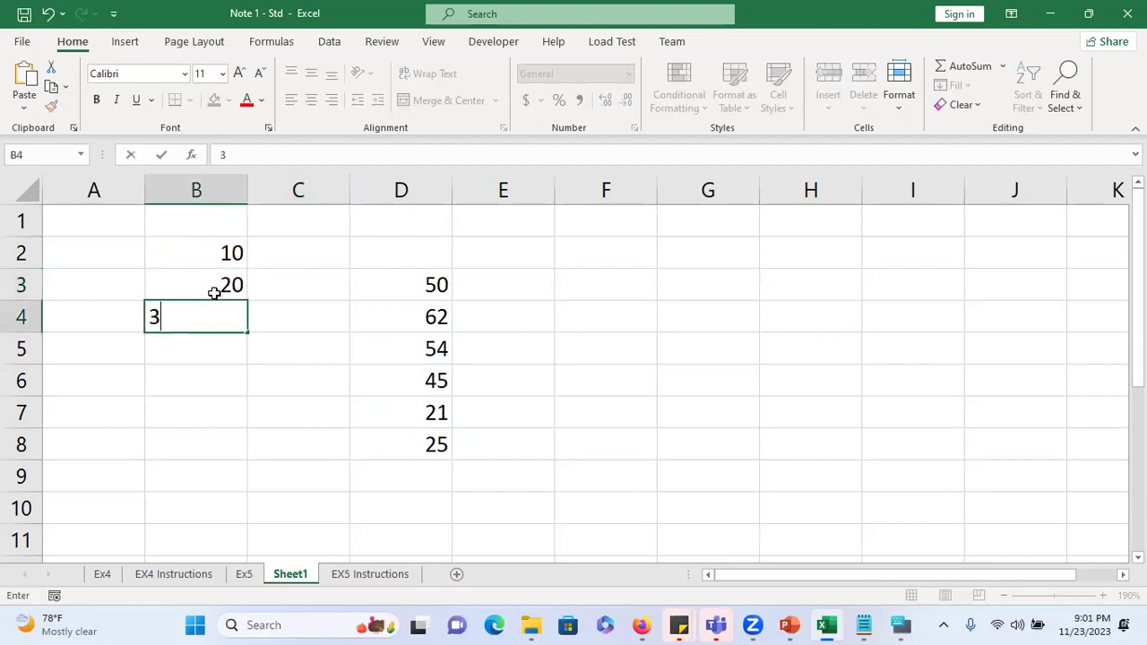
type("0")
key("Return")
type("15")
key("Return")
type("2")
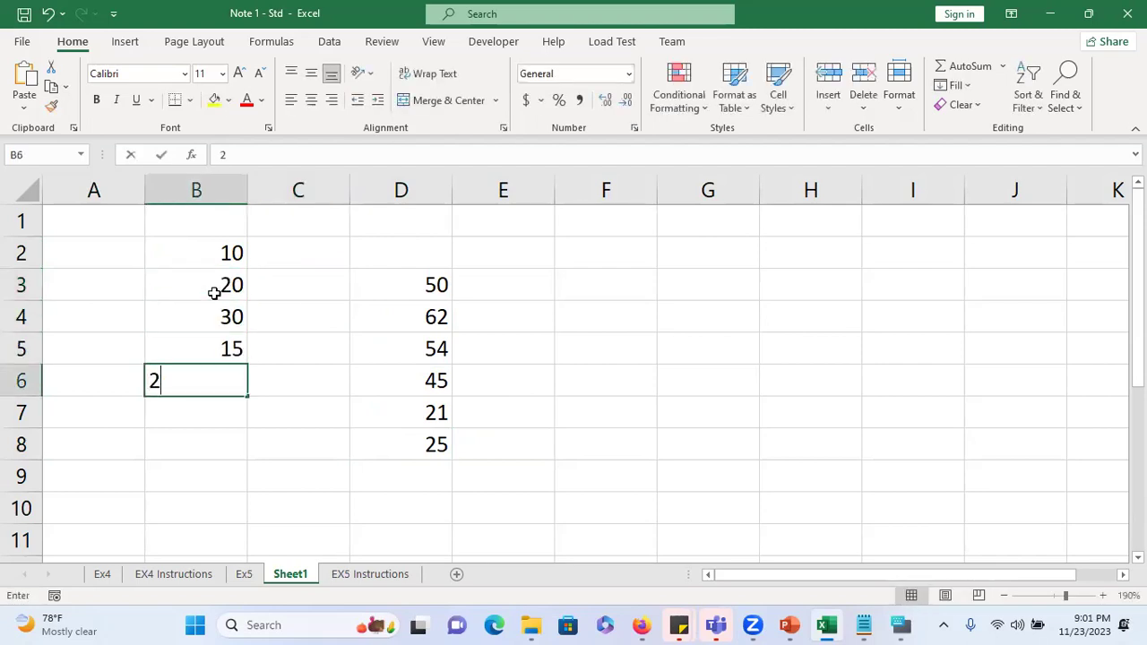
type("0")
key("Return")
type("10")
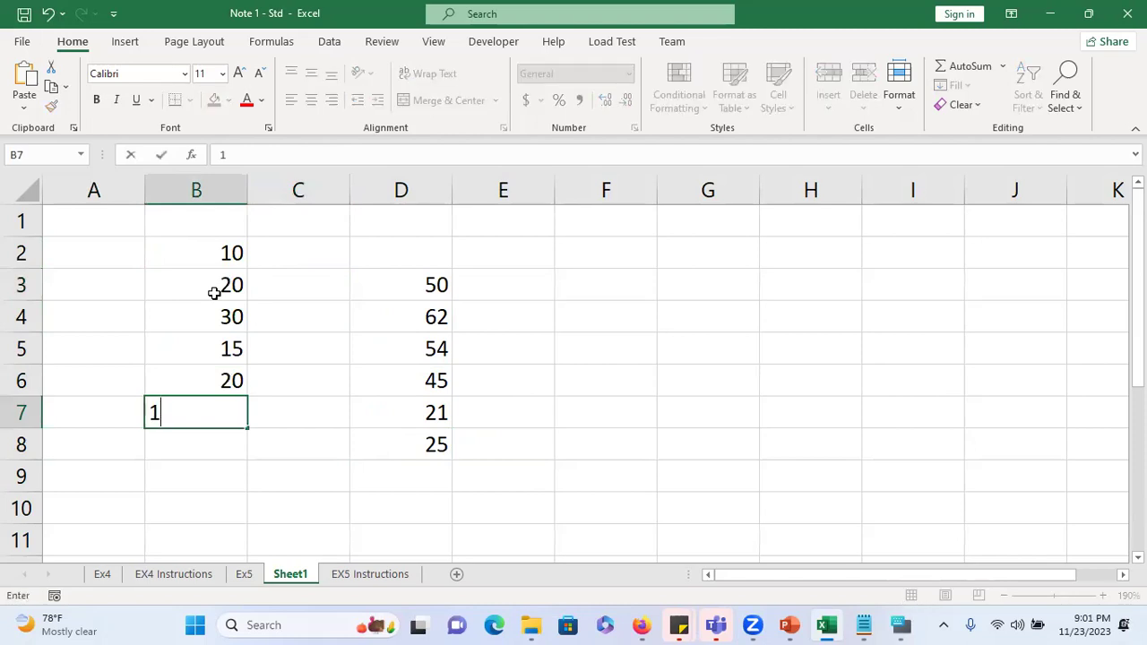
left_click(604, 399)
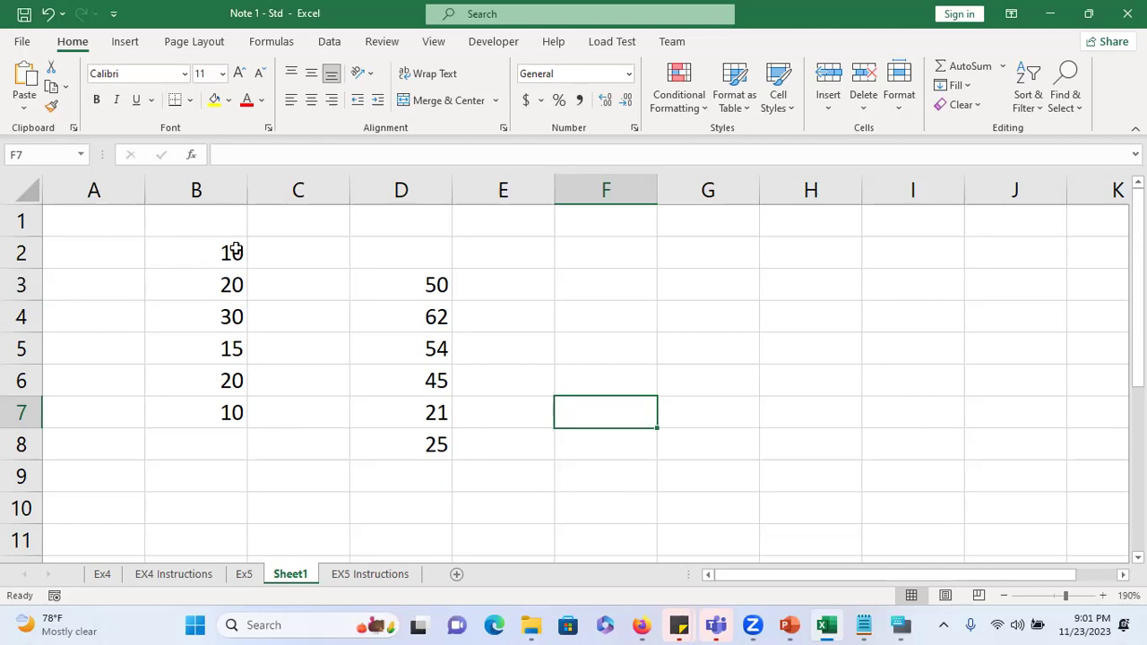
- Build the formula =B2+D3 in F3 to add the first numbers of columns B and D
left_click(231, 252)
left_click(394, 283)
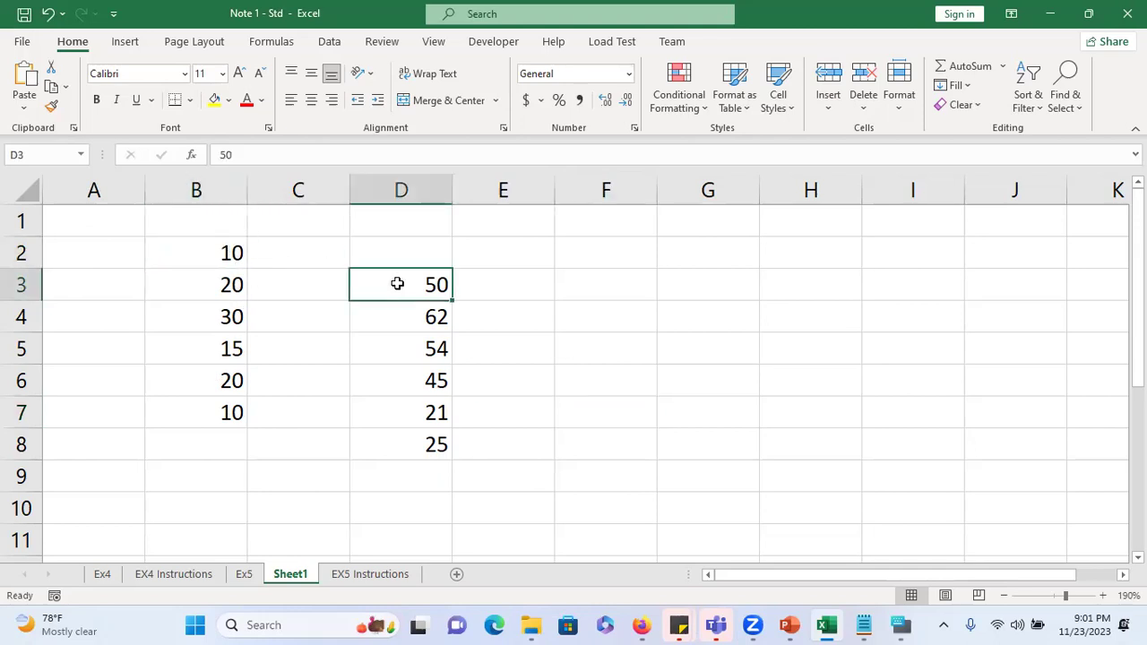
left_click(520, 282)
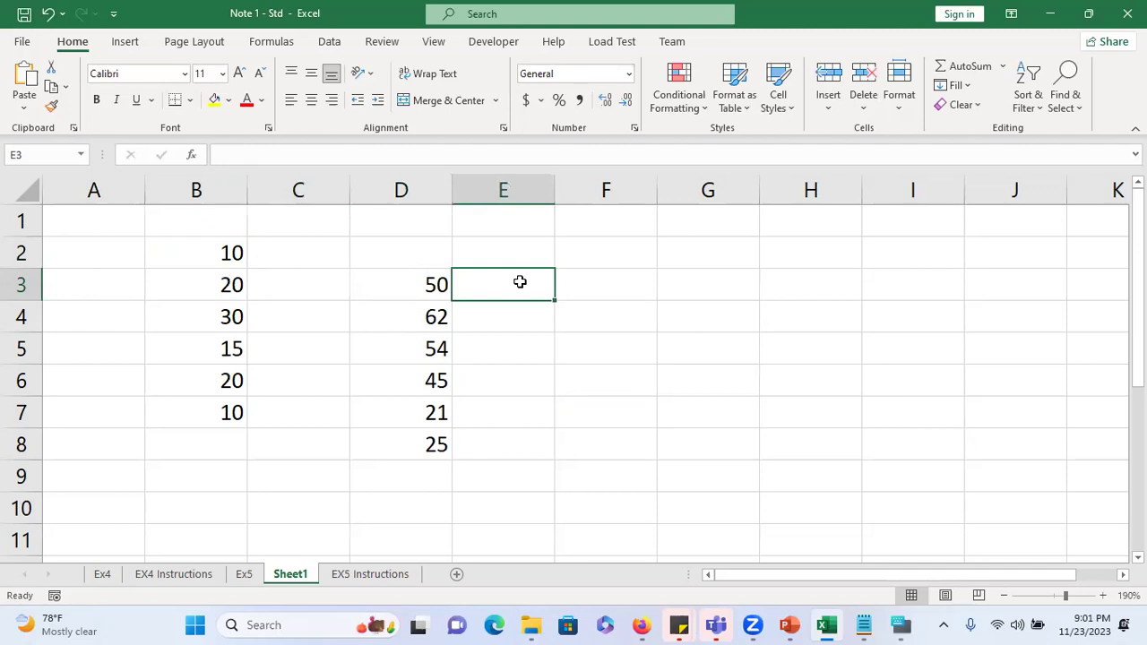
left_click(601, 282)
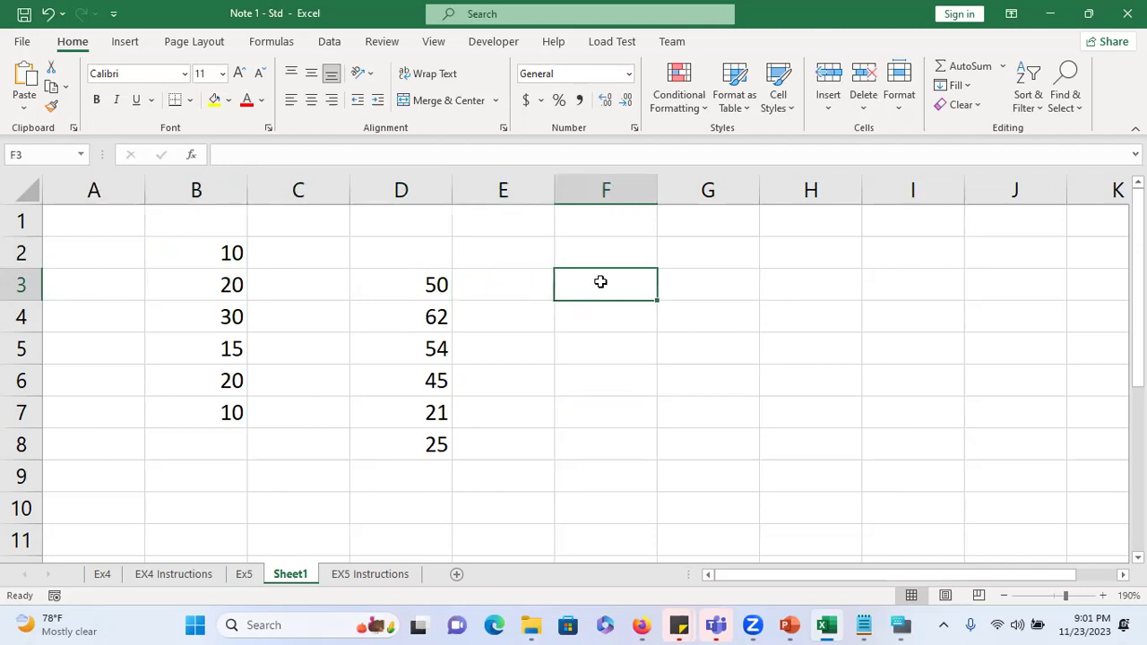
type("=")
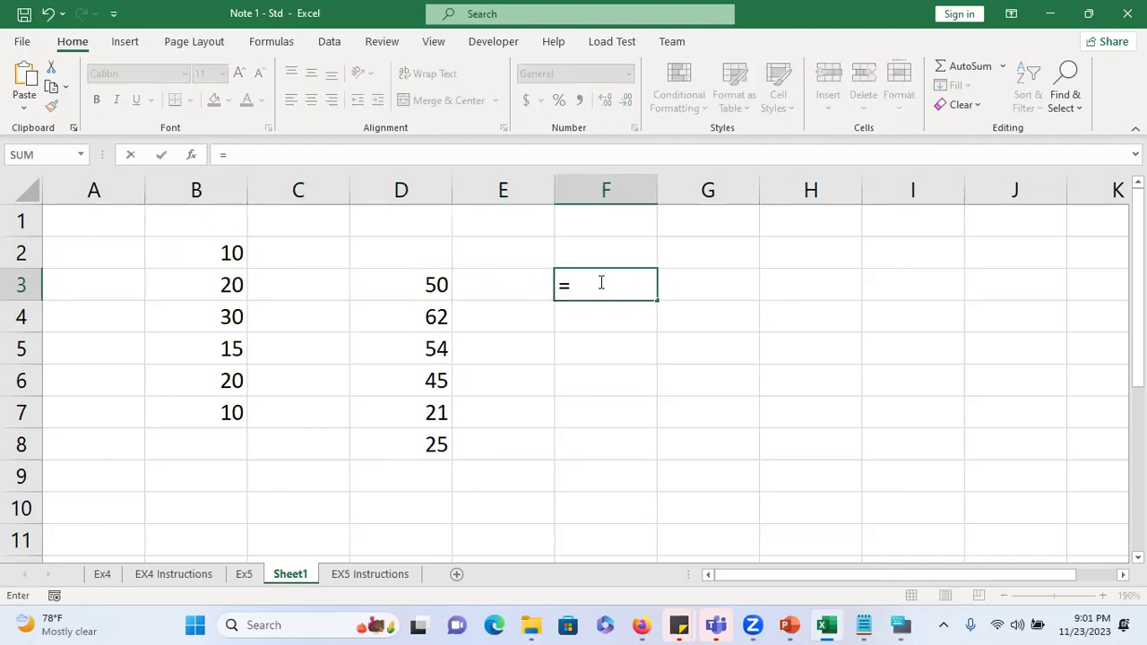
left_click(222, 252)
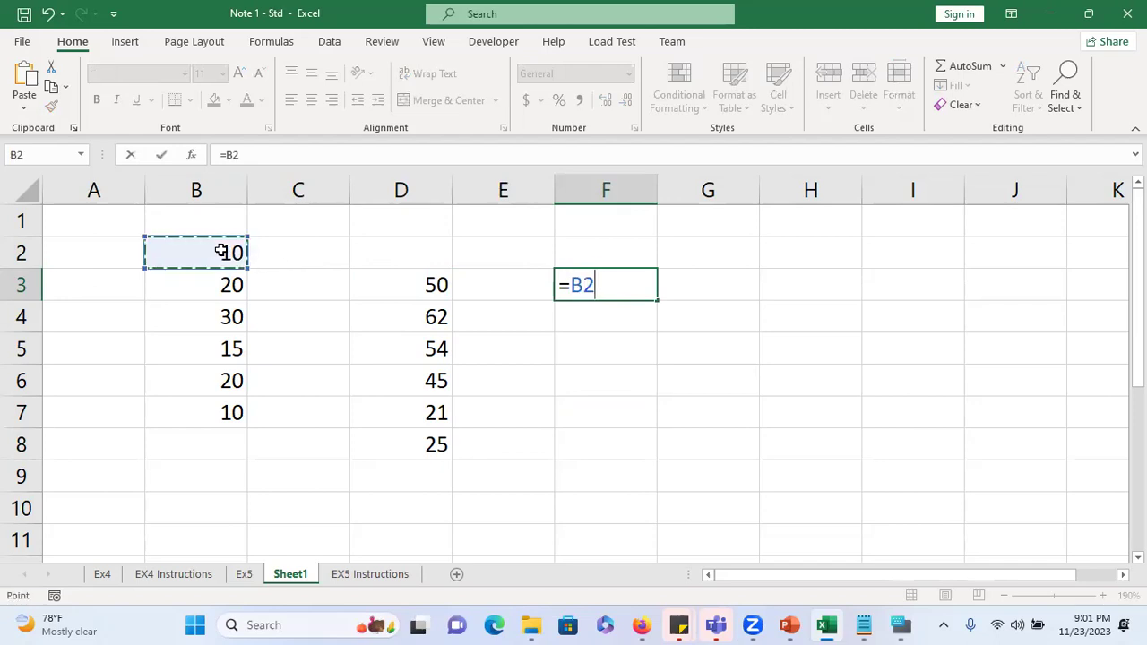
key("Return")
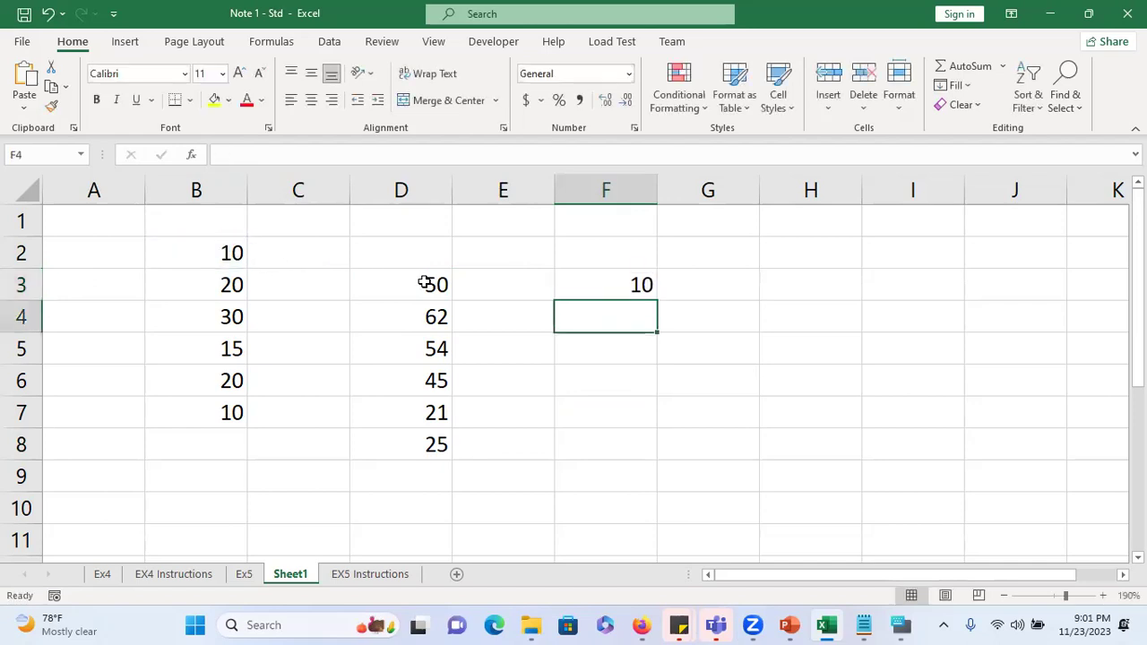
left_click(586, 284)
double_click(651, 286)
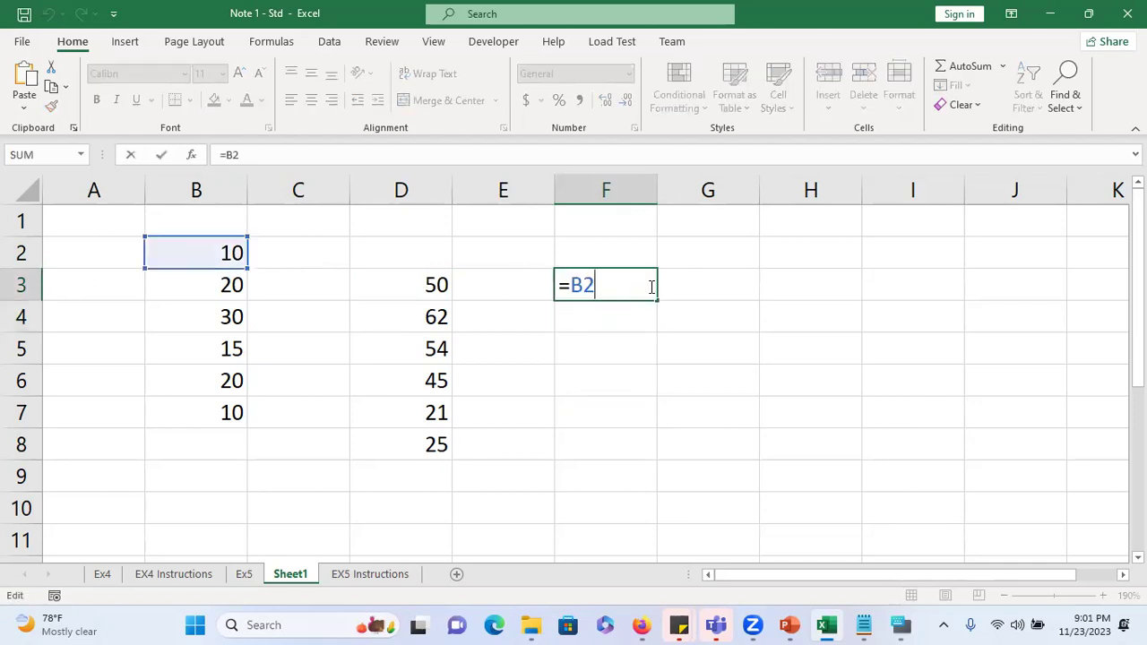
type("+")
left_click(383, 282)
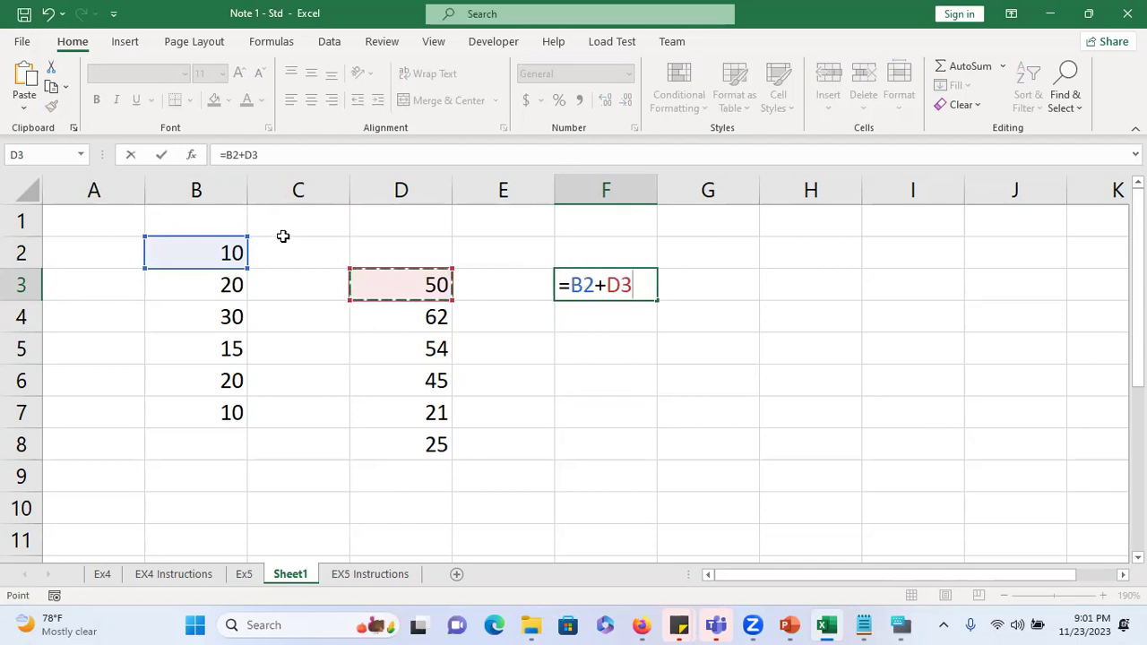
key("Return")
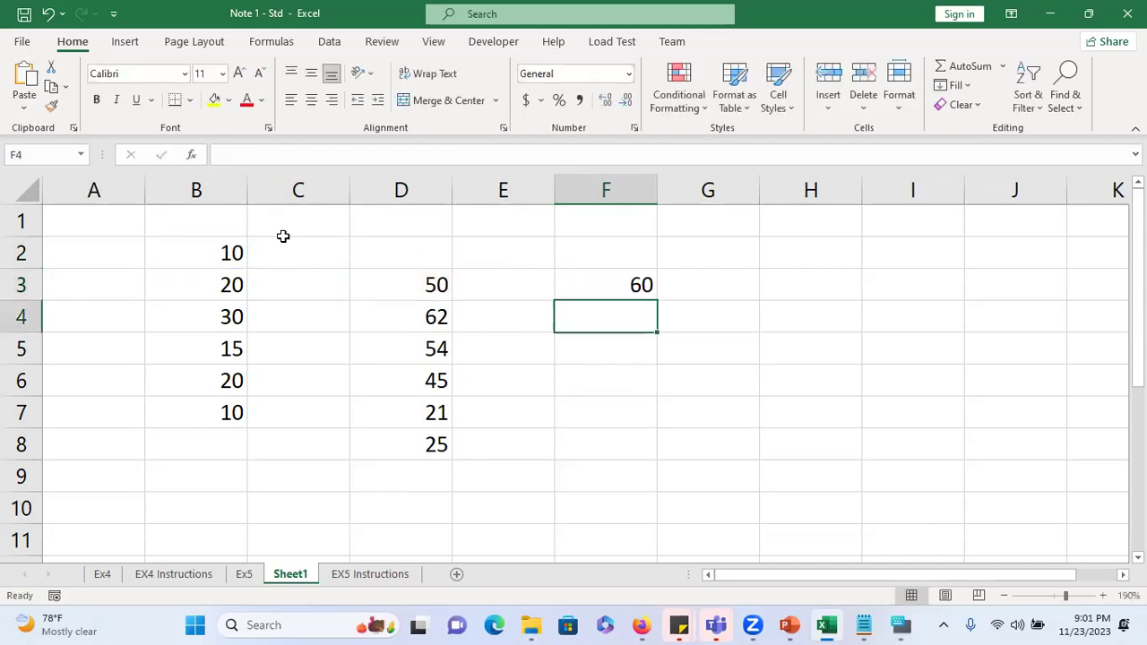
- Review the cell references of the formula in F3 and fill it down to F4
left_click(586, 287)
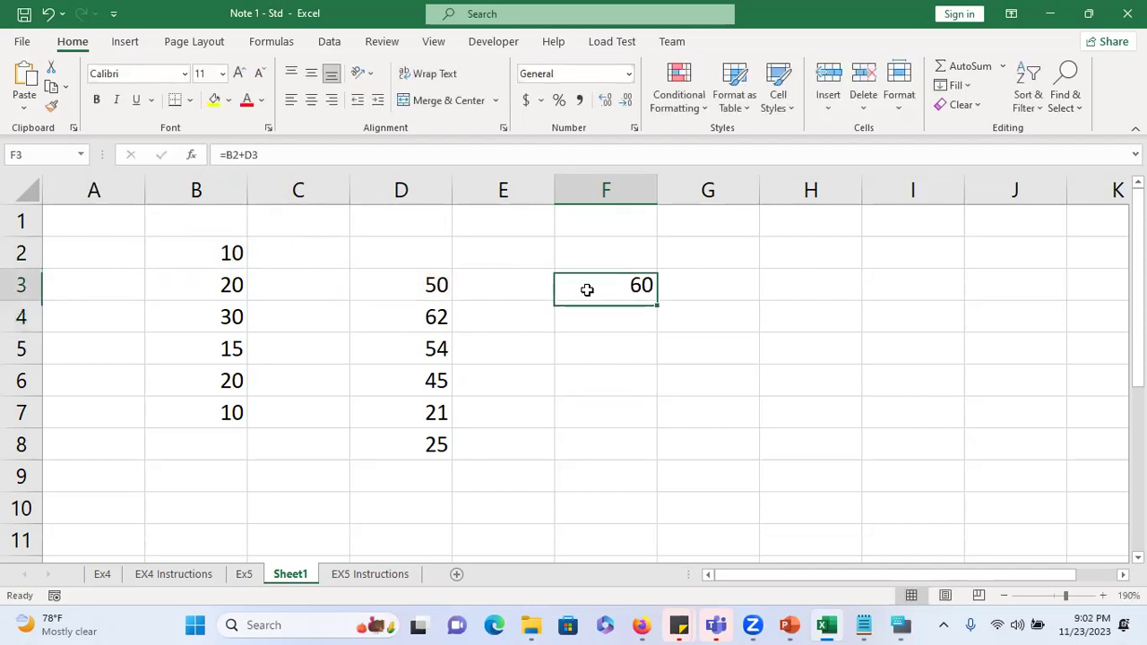
double_click(638, 285)
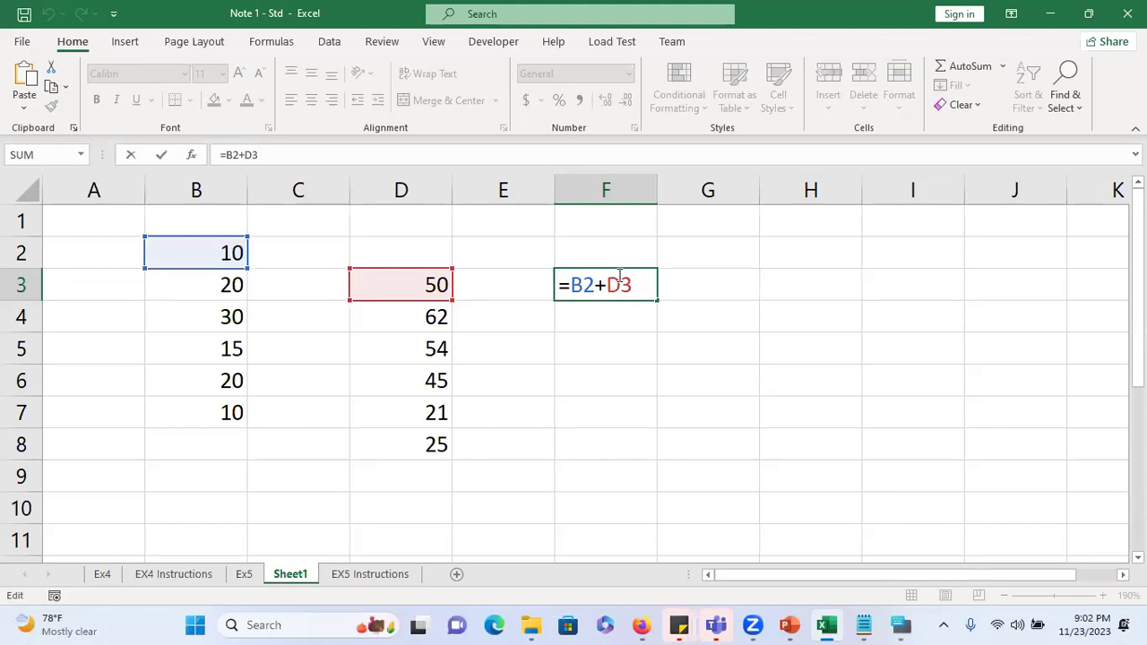
key("Return")
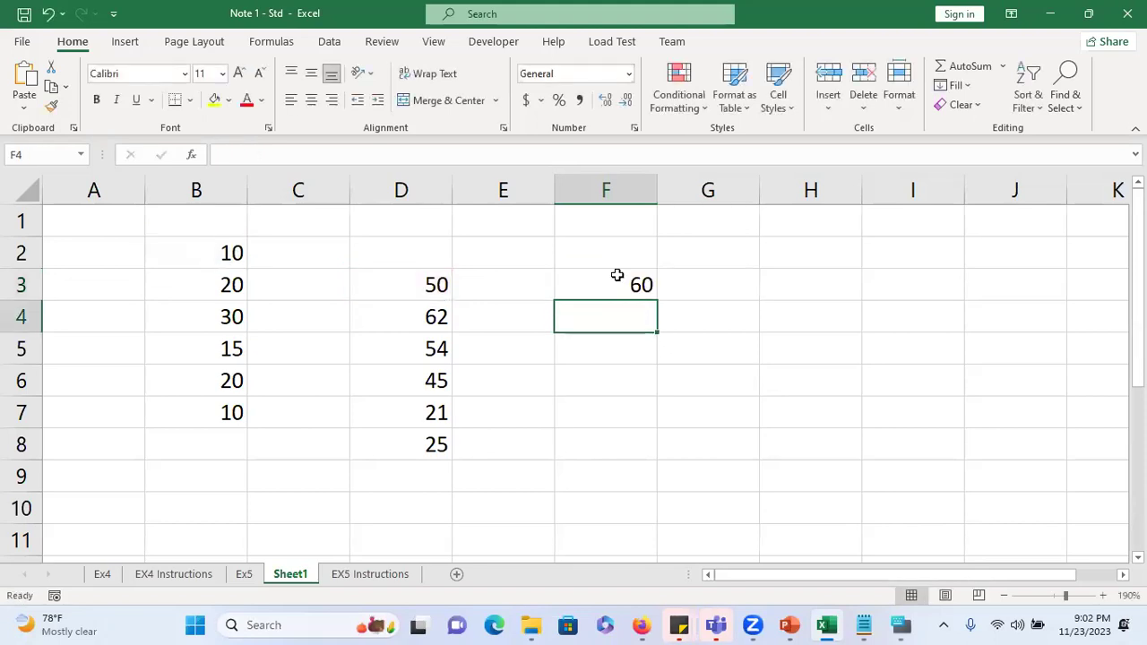
left_click(617, 276)
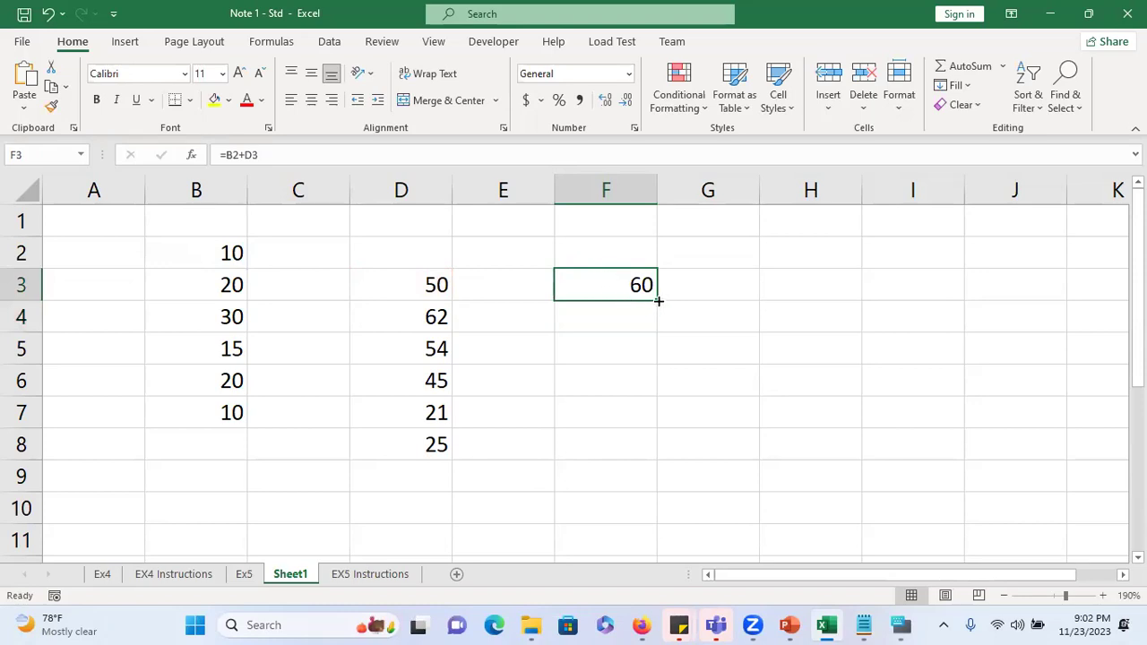
left_click_drag(658, 302, 659, 302)
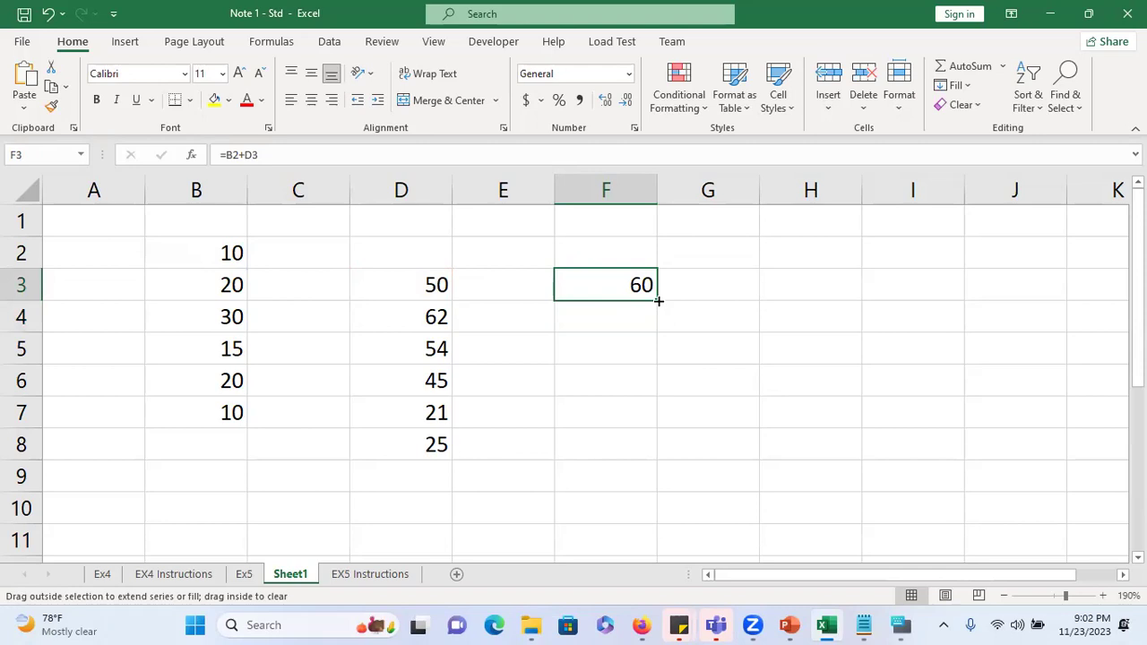
left_click_drag(657, 306, 657, 330)
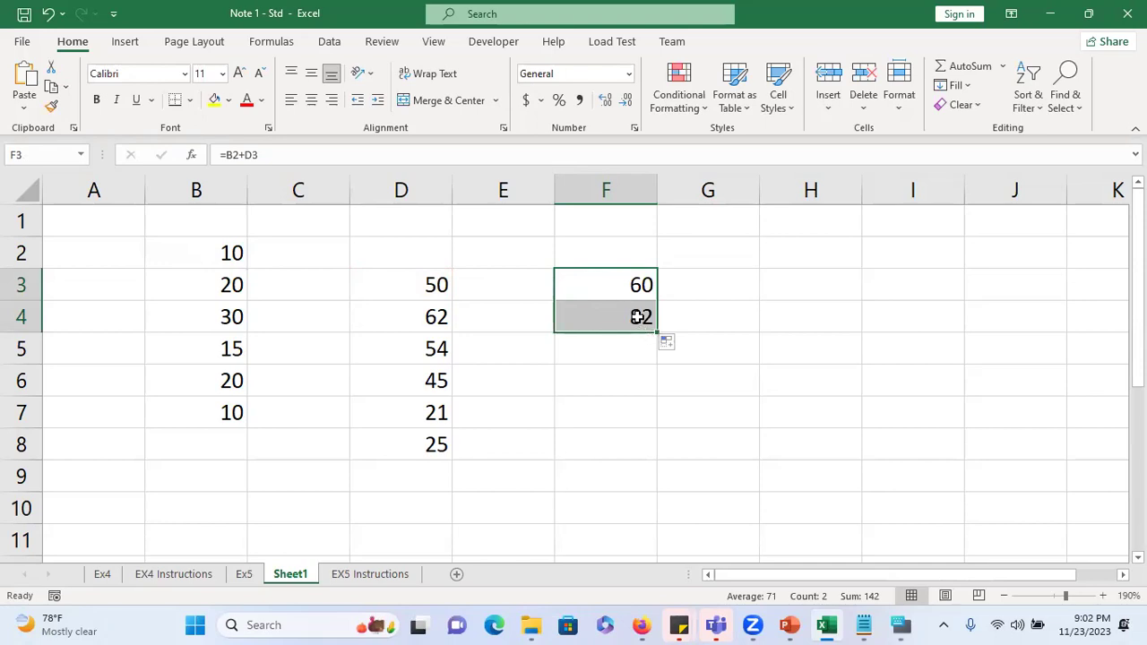
- Check which column B and column D cells the copied formula in F4 refers to
left_click(203, 280)
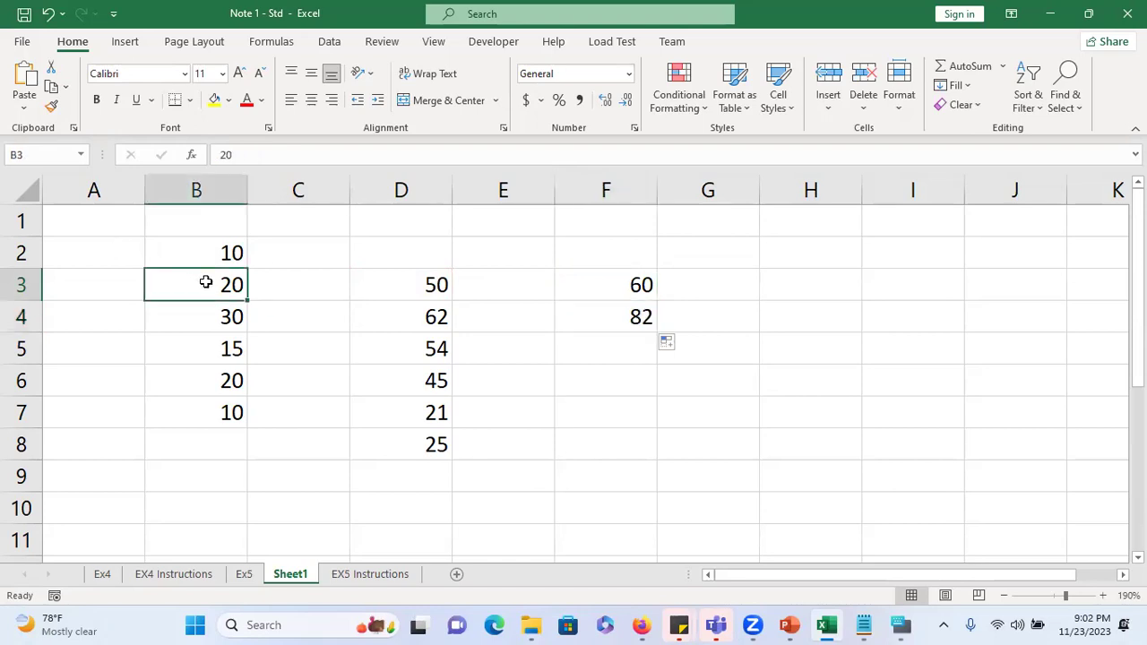
left_click(412, 316)
left_click(605, 313)
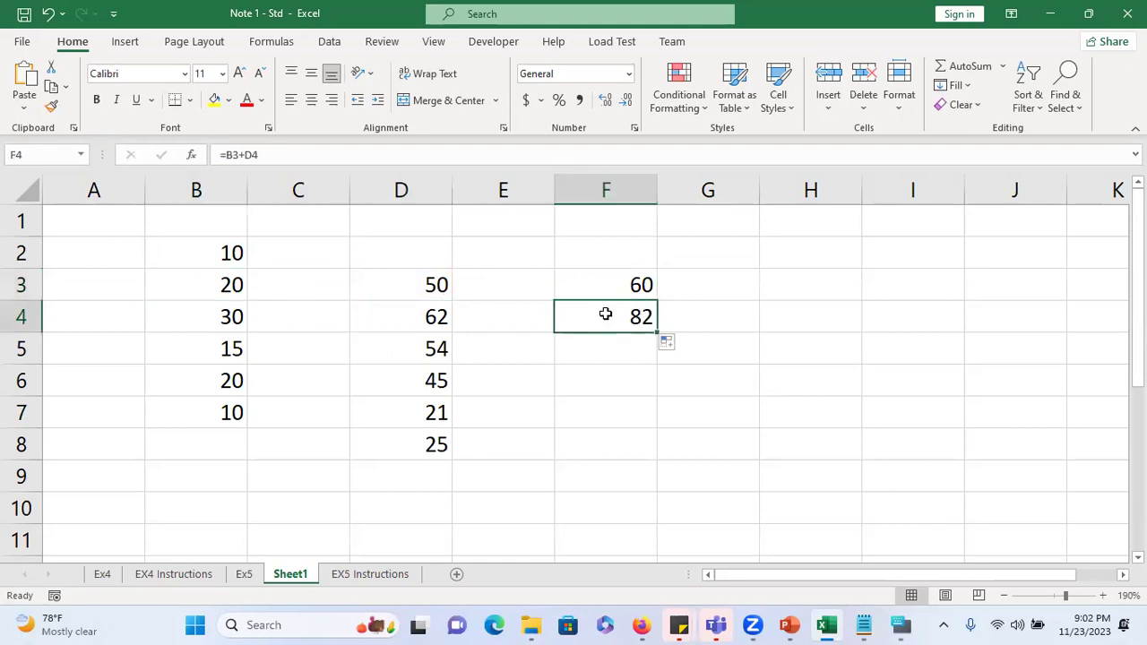
double_click(605, 314)
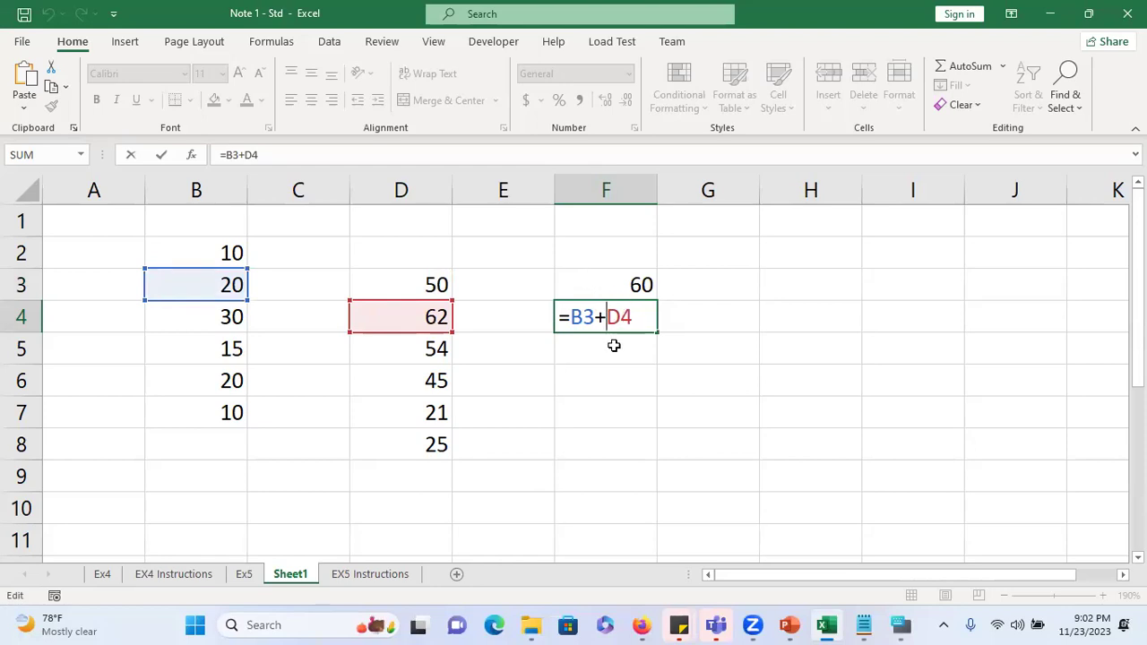
key("Escape")
- Fill F3's formula into F4 again and compare the cell references of the two formulas
left_click(629, 284)
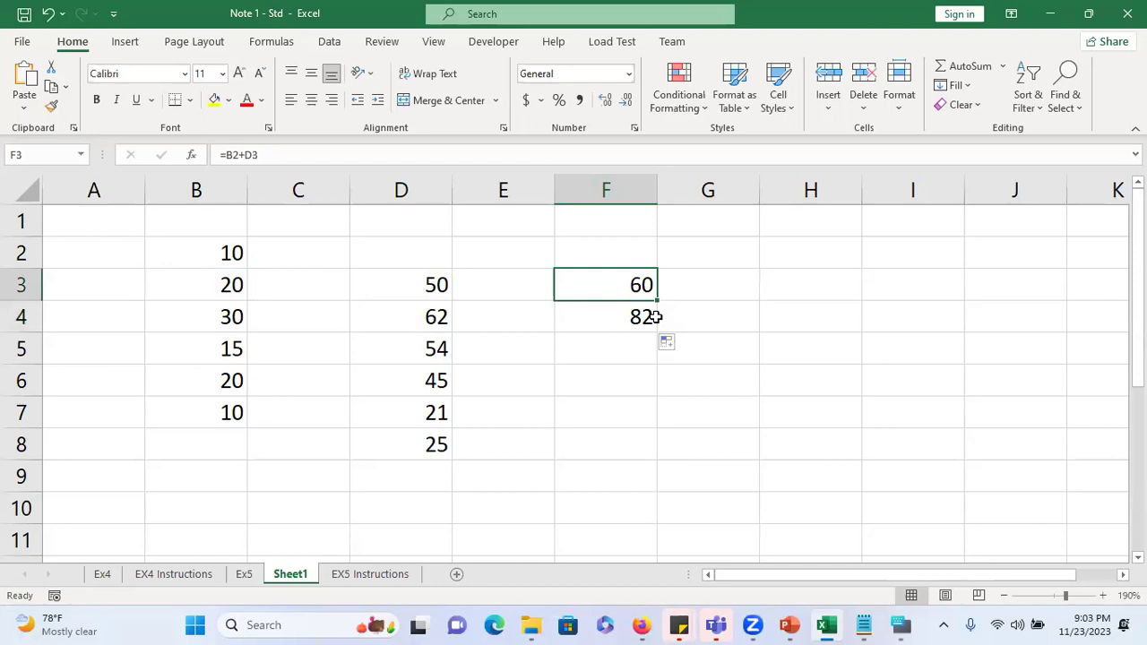
left_click_drag(655, 302, 655, 327)
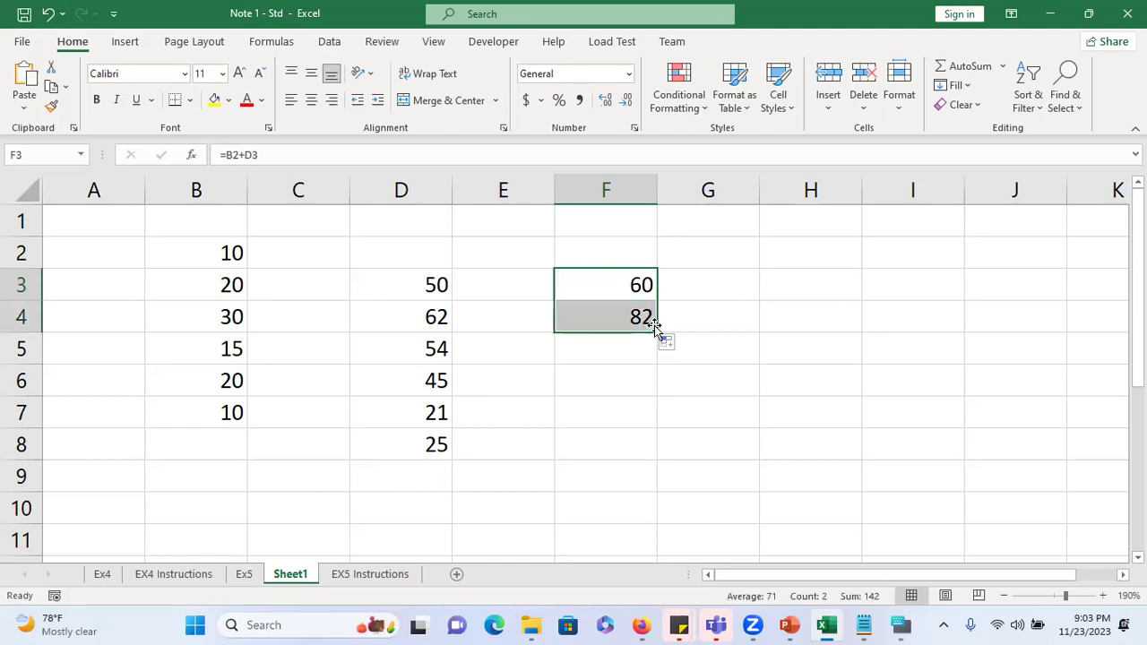
double_click(632, 280)
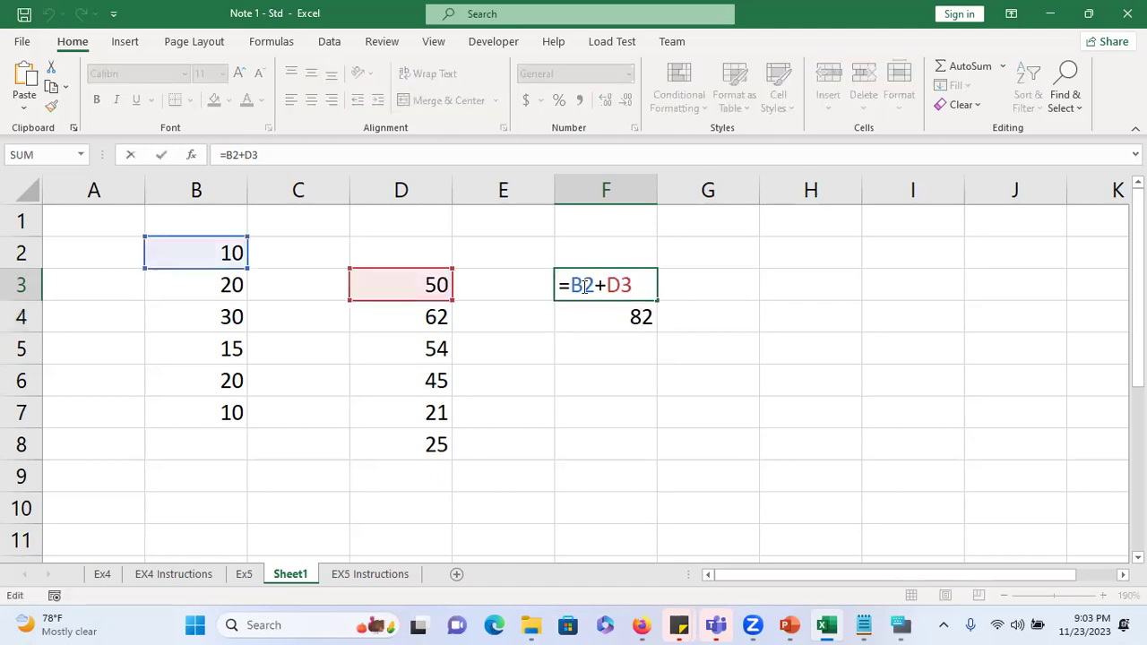
double_click(640, 317)
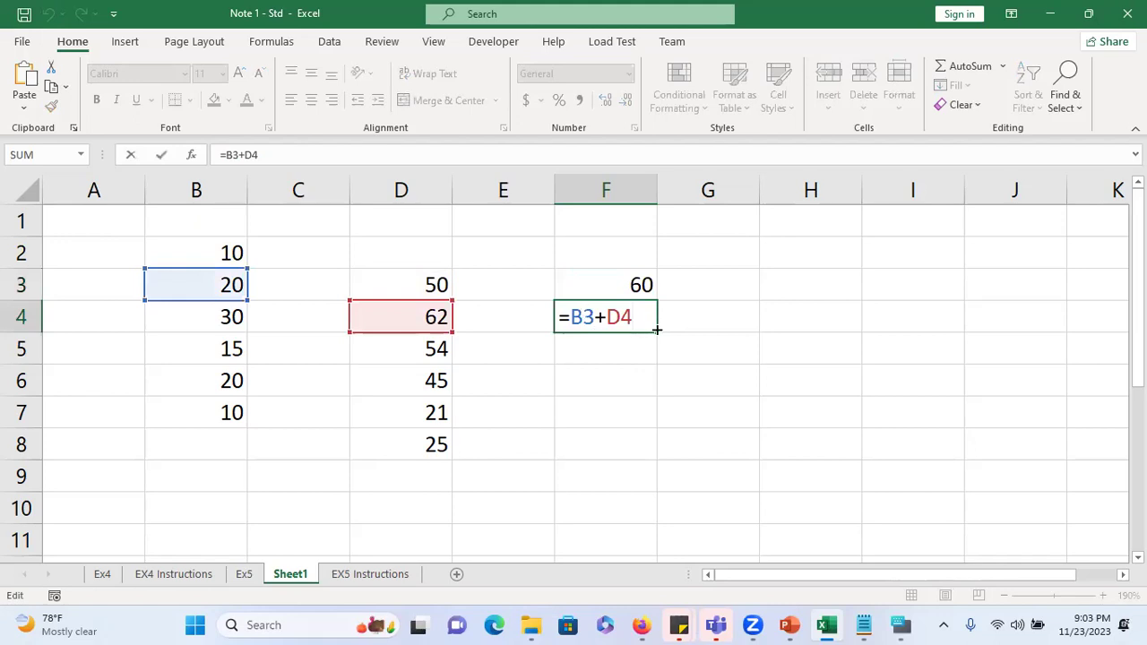
key("ctrl+Return")
- Extend the addition formula one row at a time from F4 to F5 and F6, inspecting F5's references
left_click_drag(658, 331, 652, 350)
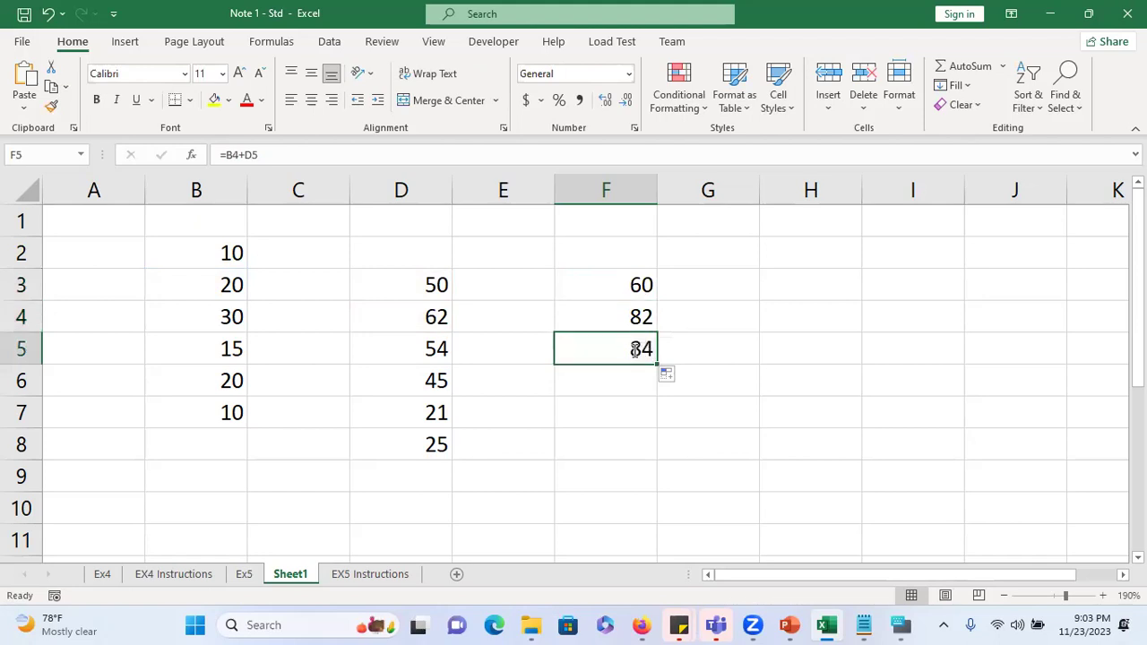
double_click(651, 351)
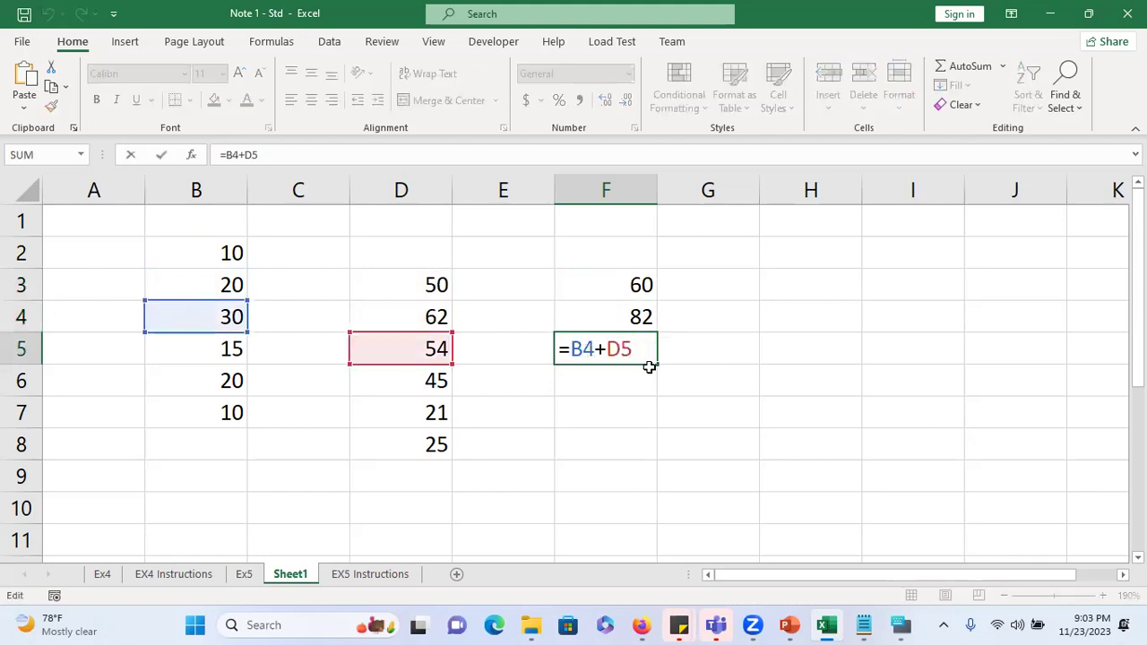
key("ctrl+Return")
left_click_drag(656, 365, 663, 384)
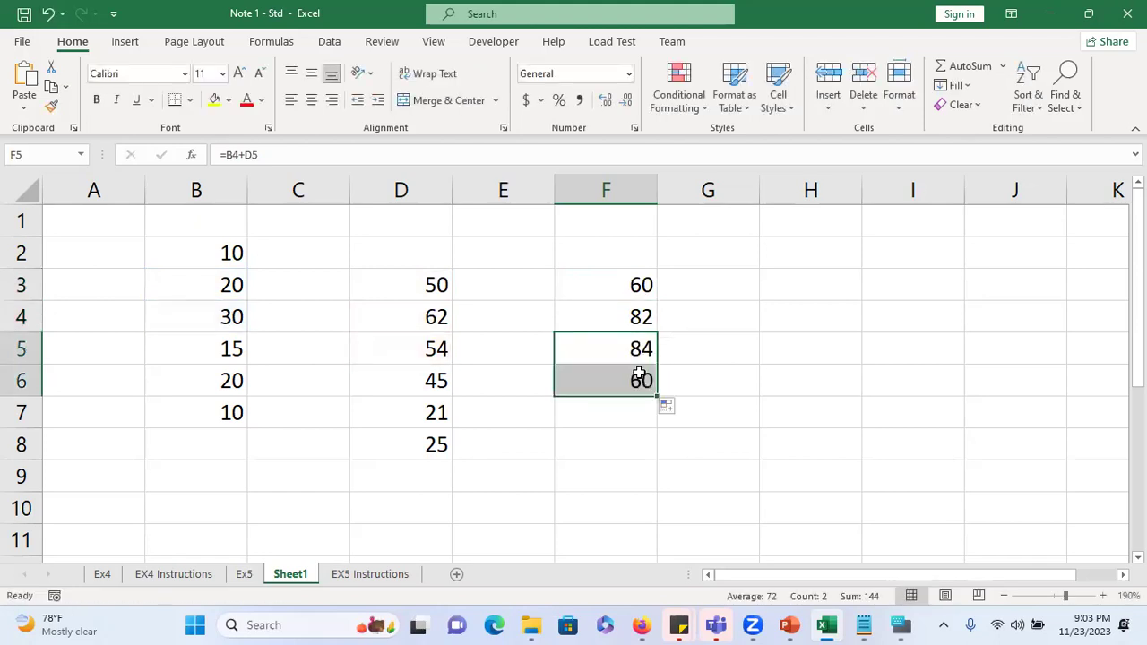
- Compare the cell references in the formulas of F3:F6 row by row, leaving each formula unedited
double_click(637, 377)
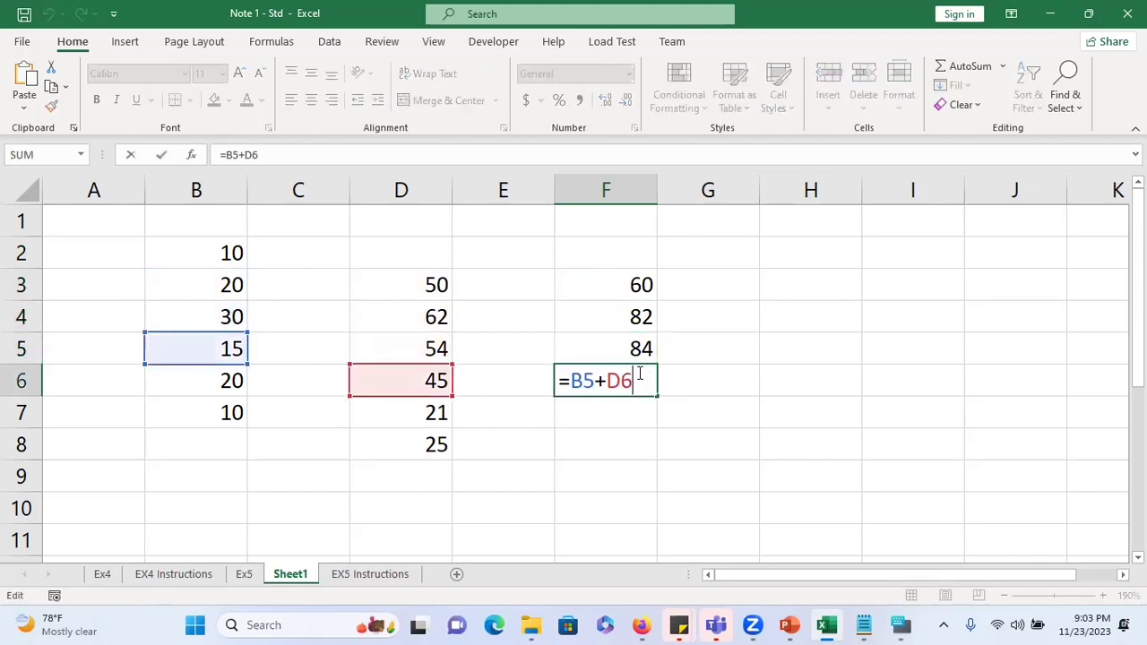
double_click(604, 286)
left_click(620, 318)
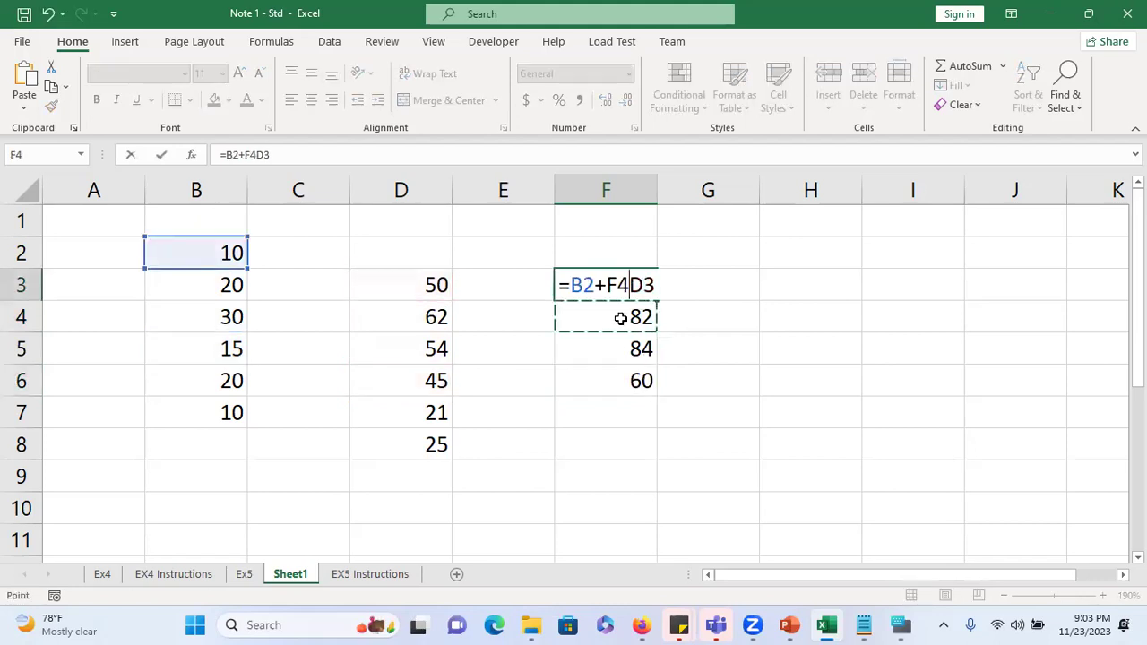
key("Escape")
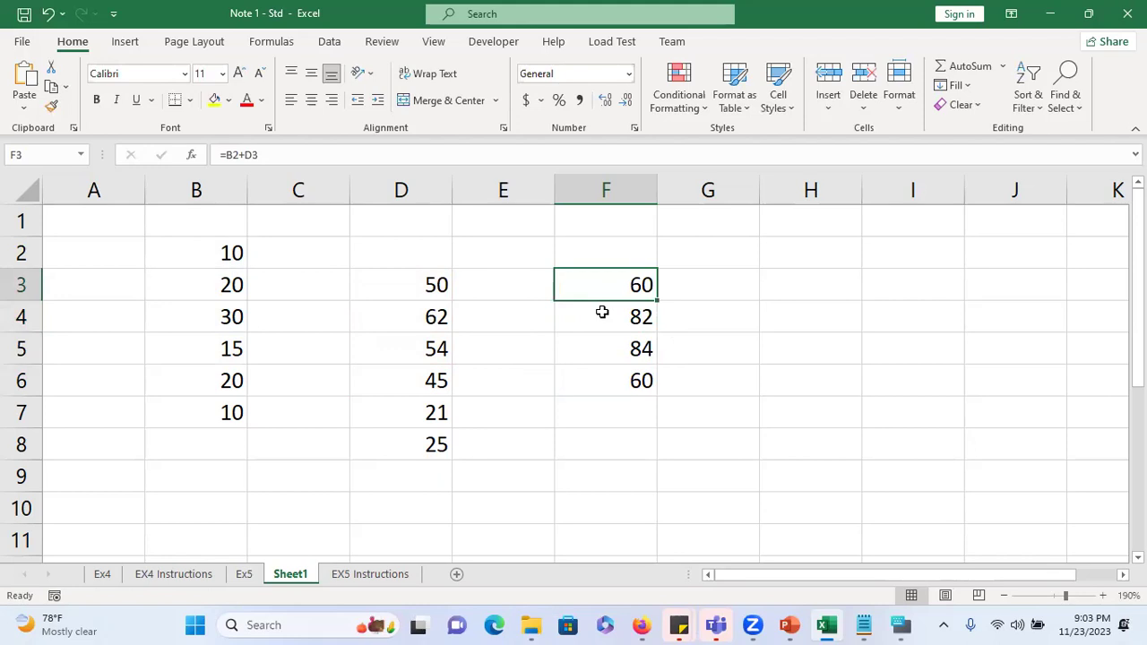
double_click(602, 311)
key("Escape")
double_click(605, 348)
key("Escape")
double_click(604, 380)
key("Escape")
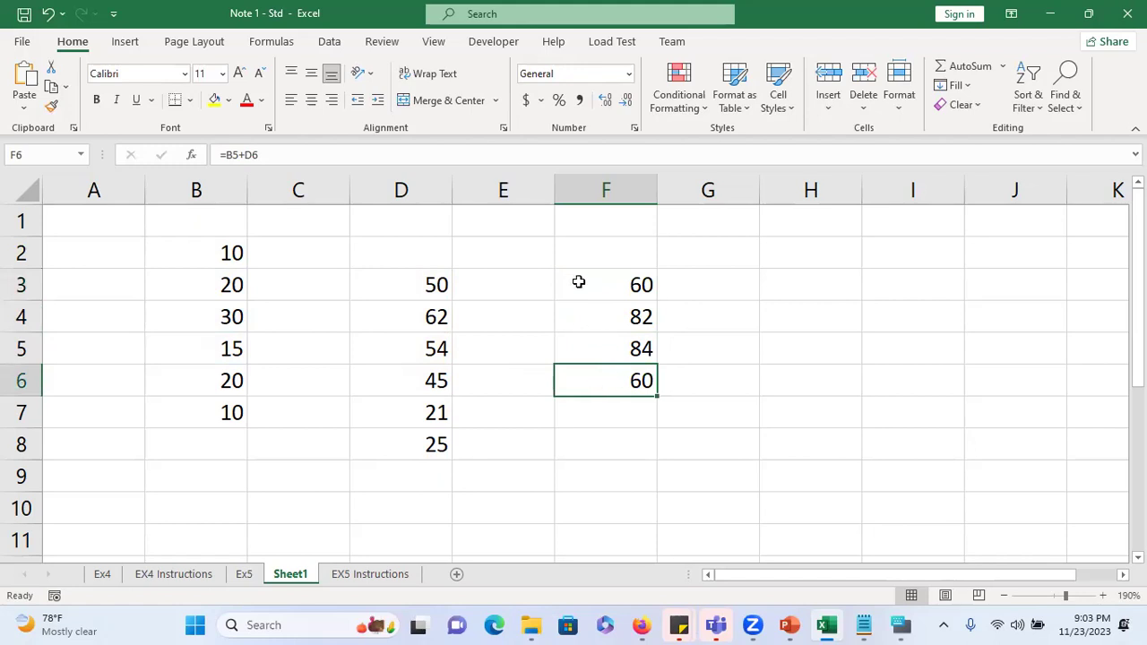
- Fill the formula from F6 down to F8 and open F8 to inspect its cell references
left_click_drag(656, 395, 653, 457)
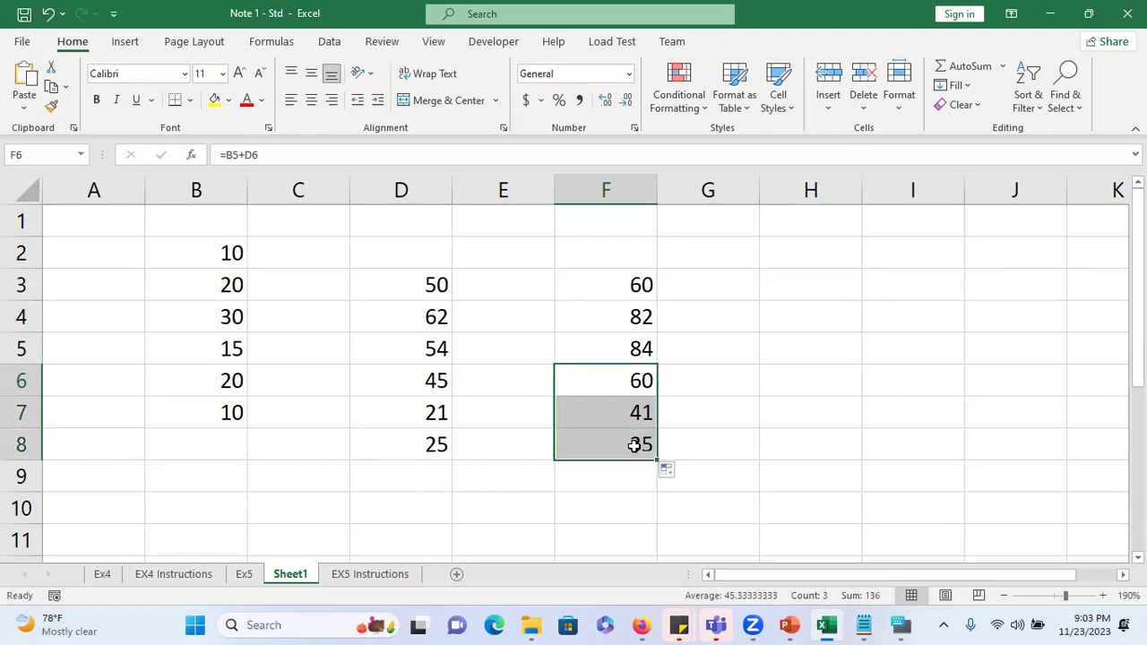
double_click(618, 444)
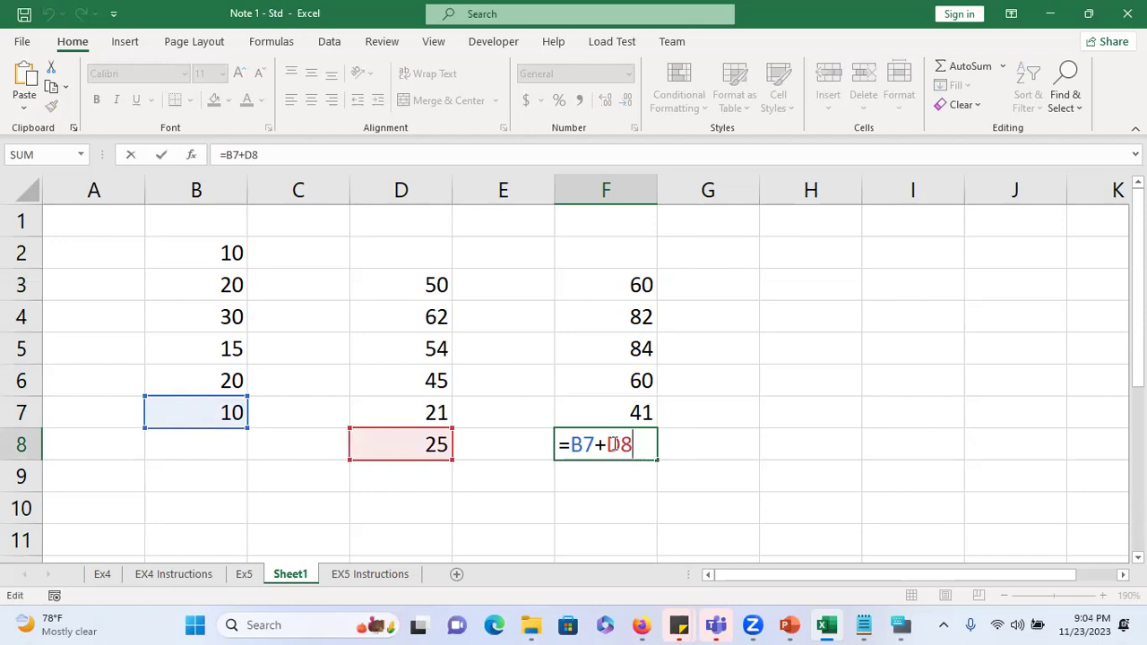
- Close F8 unedited and inspect the cell references in F3's formula for comparison
key("Escape")
left_click(614, 285)
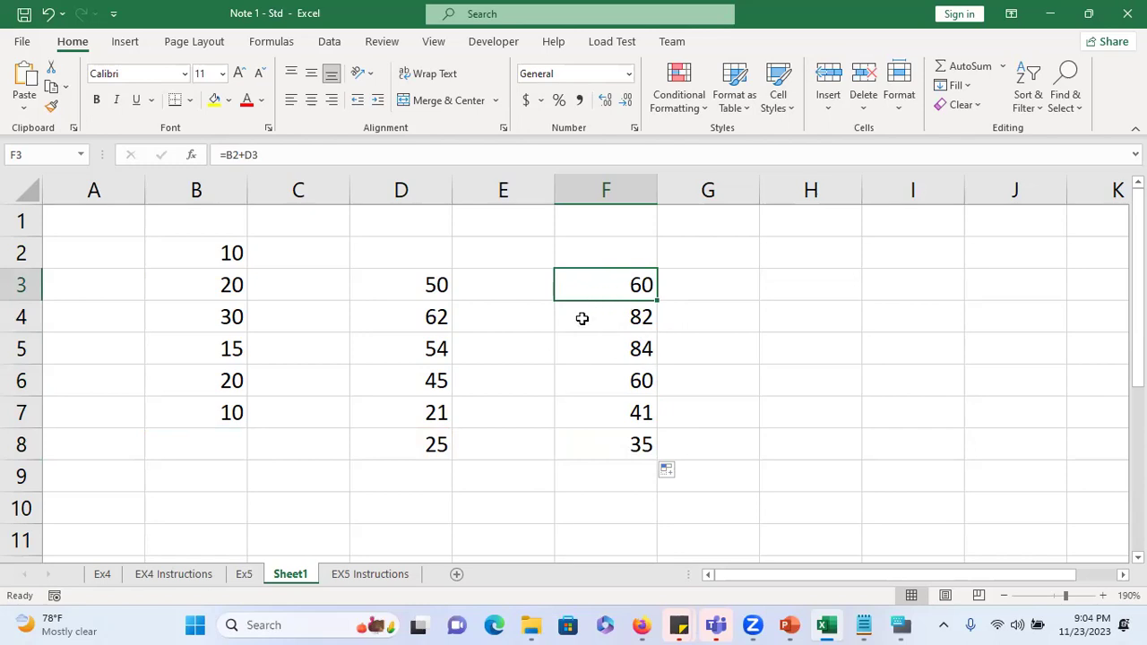
double_click(618, 284)
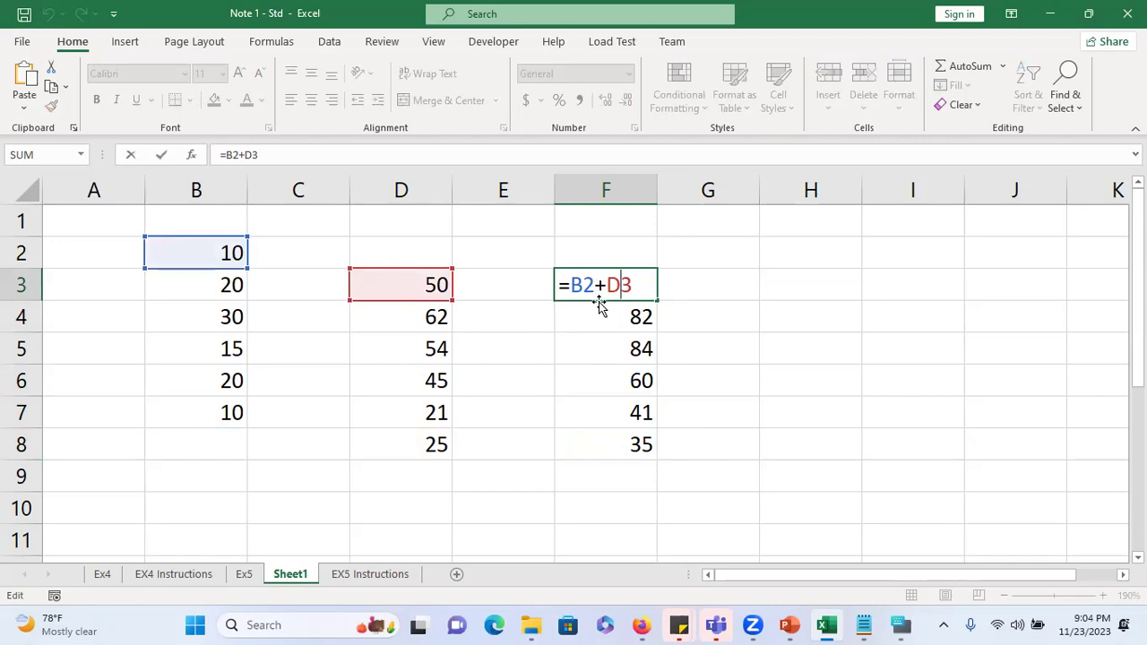
key("Escape")
- Clear all the sample numbers and formulas in B2:F10
left_click_drag(217, 257, 606, 489)
key("Delete")
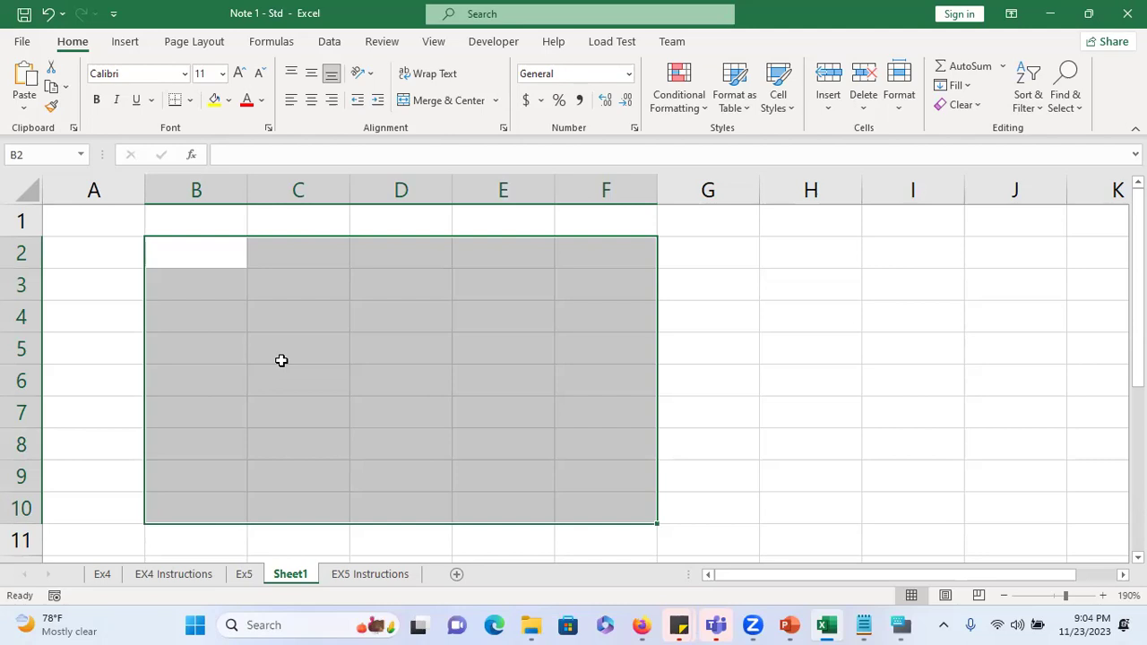
left_click(387, 353)
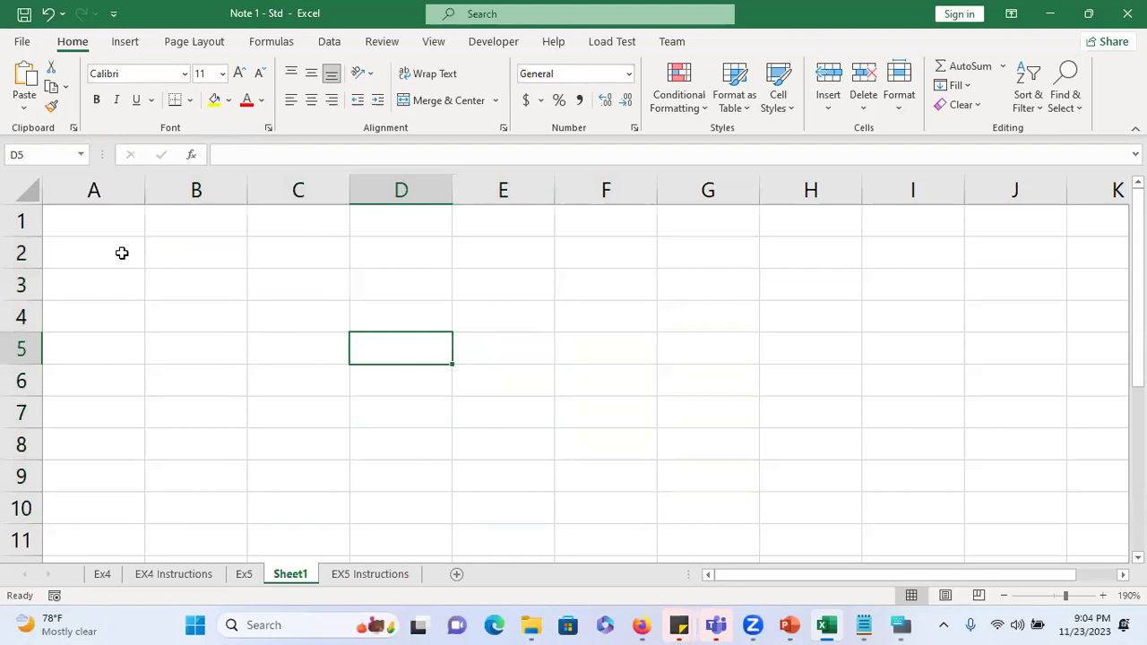
- Enter the values 5, 2, 8 and 4 down cells B3:B6
left_click(174, 252)
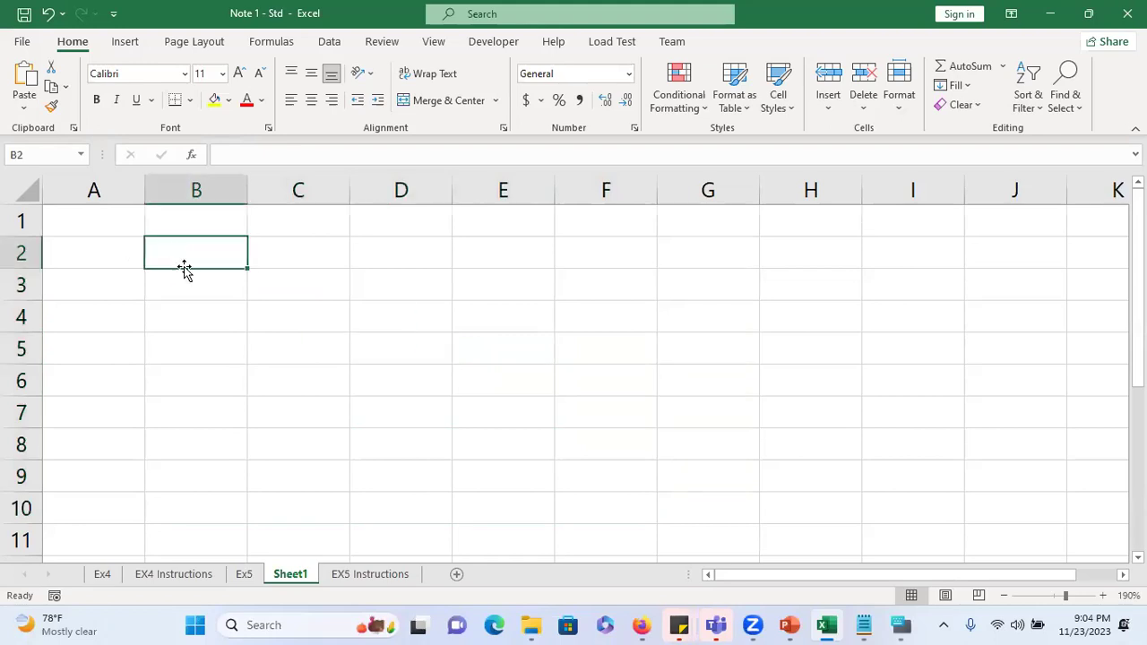
left_click(187, 278)
type("5")
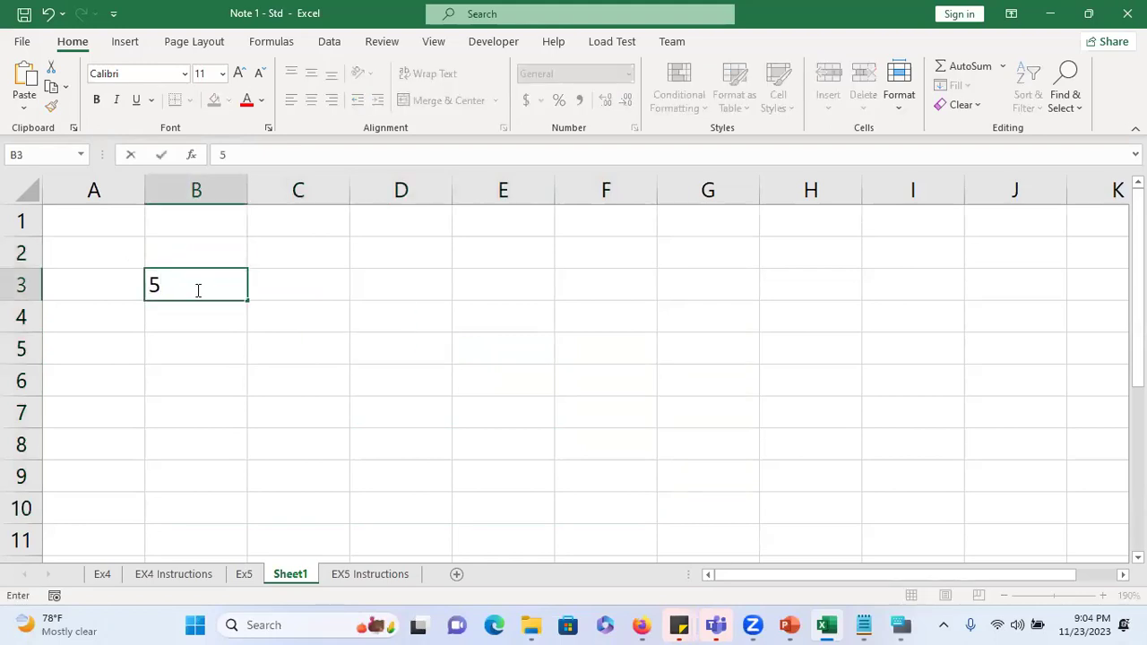
key("Return")
type("2")
key("Return")
type("8")
key("Return")
type("4")
key("Return")
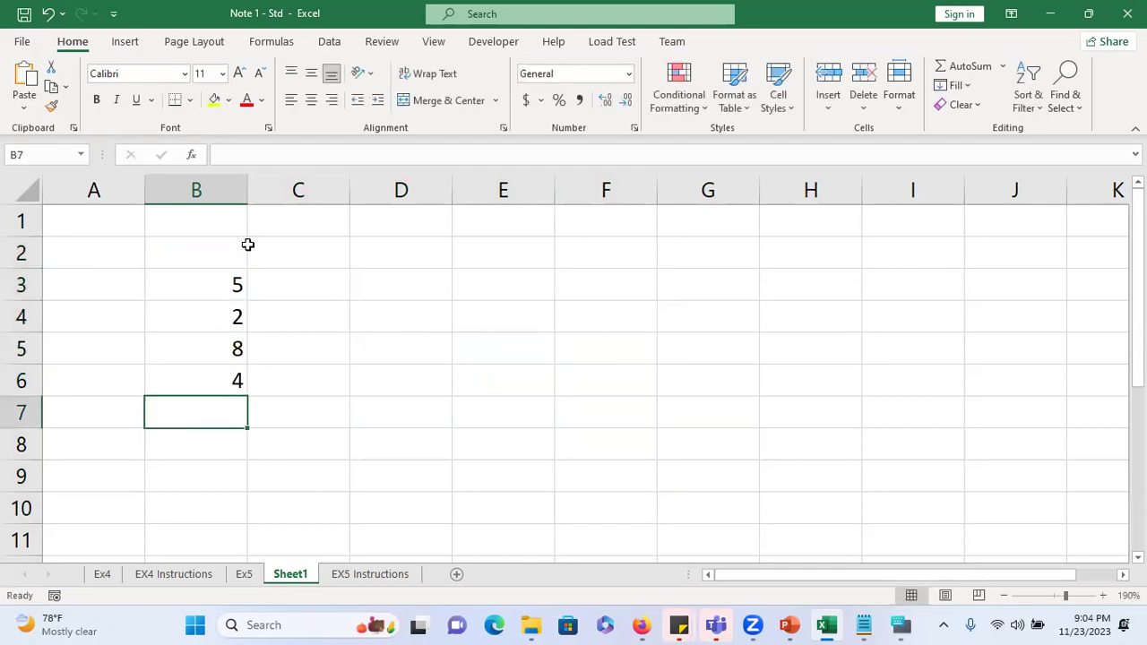
- Enter the values 10, 20, 30 and 10 down cells C3:C6
left_click(293, 282)
type("10")
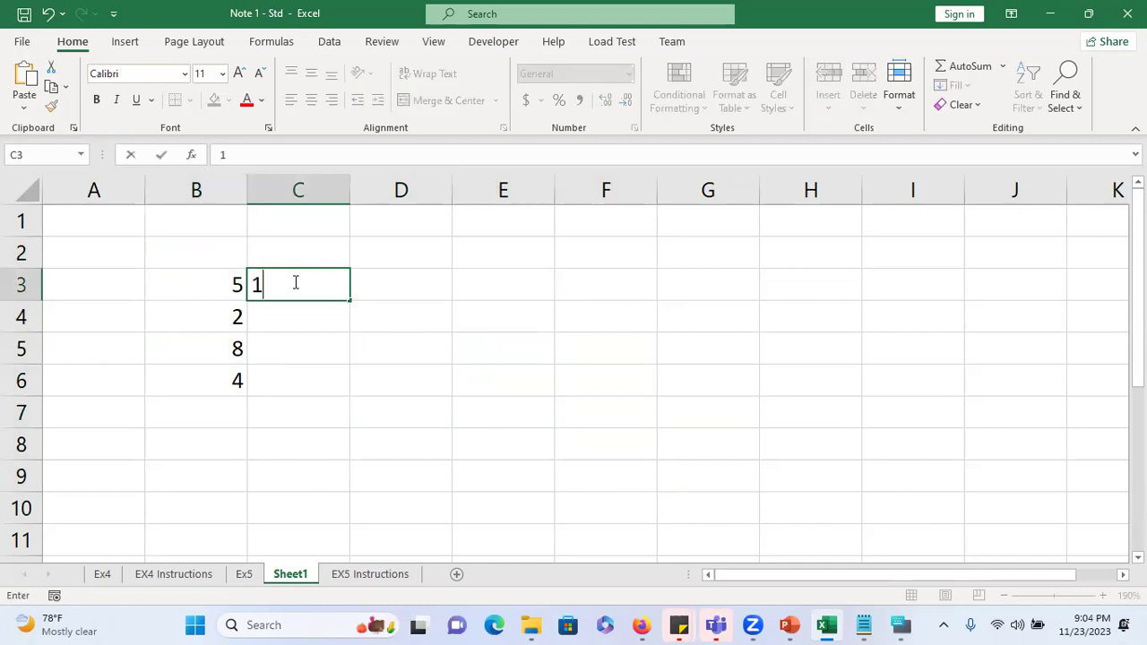
key("Return")
type("20")
key("Return")
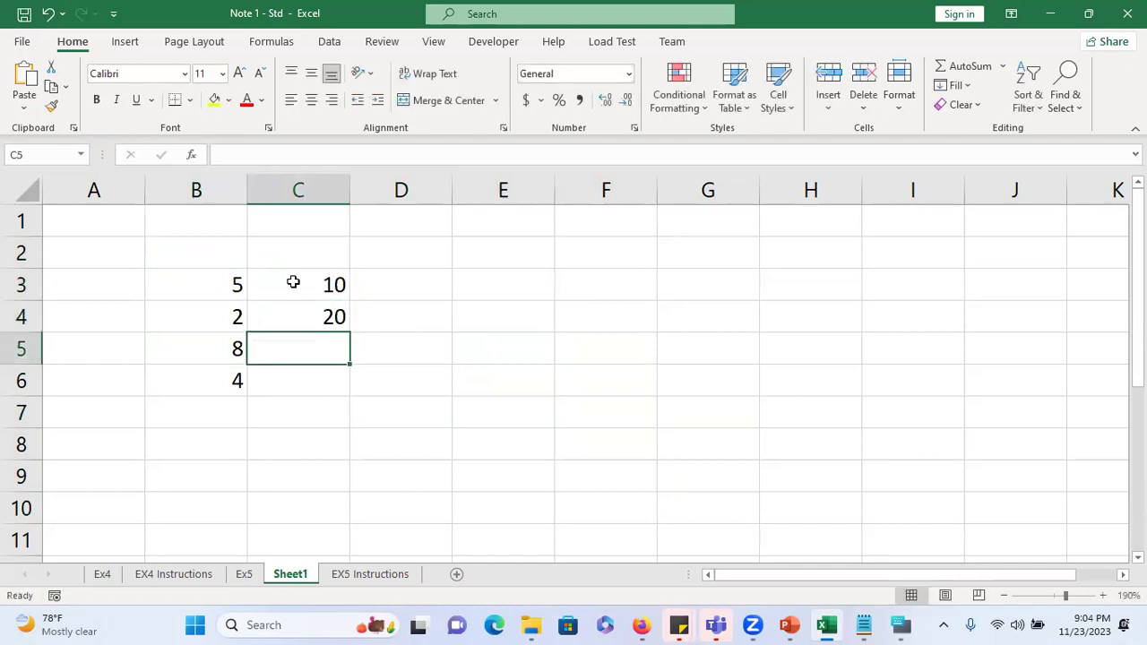
type("30")
key("Return")
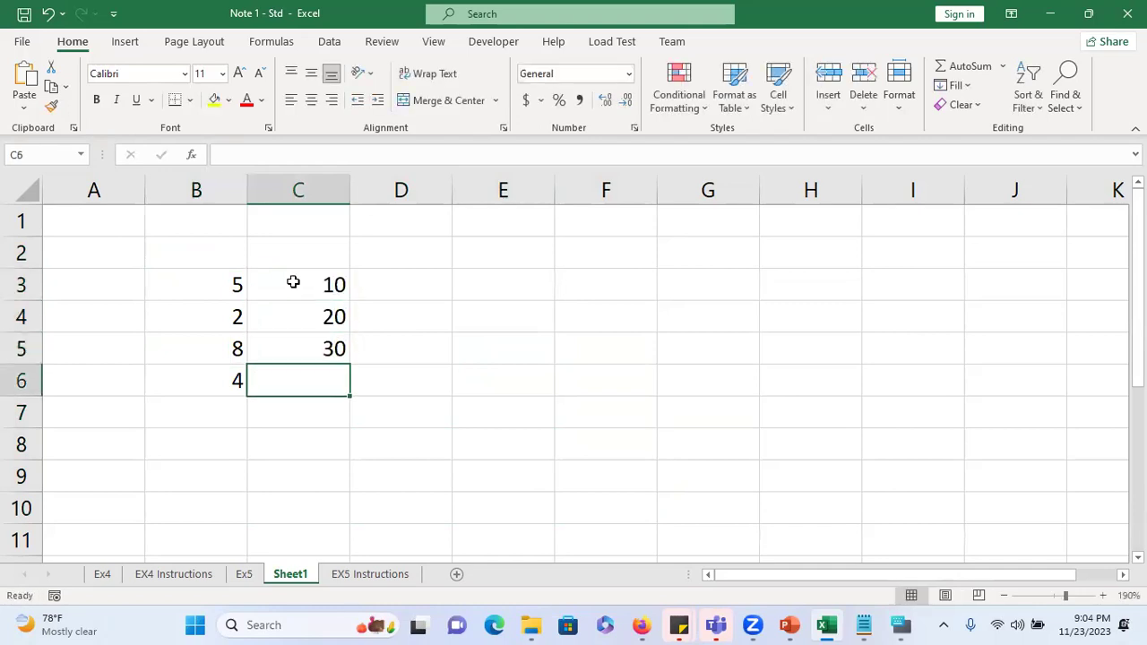
type("10")
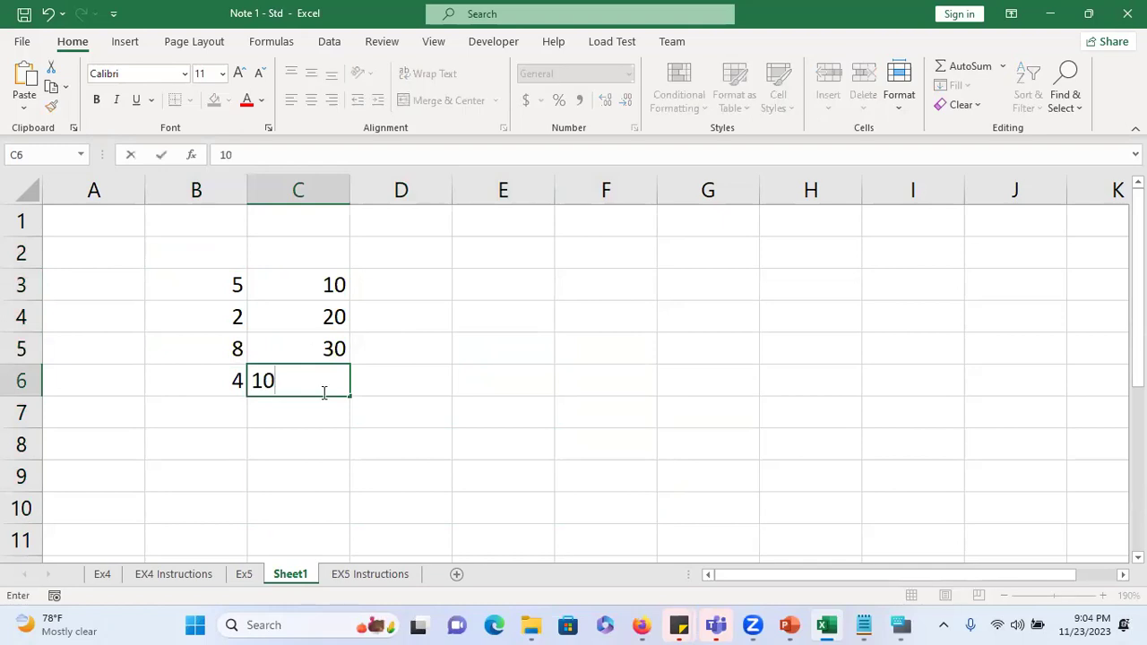
left_click(318, 421)
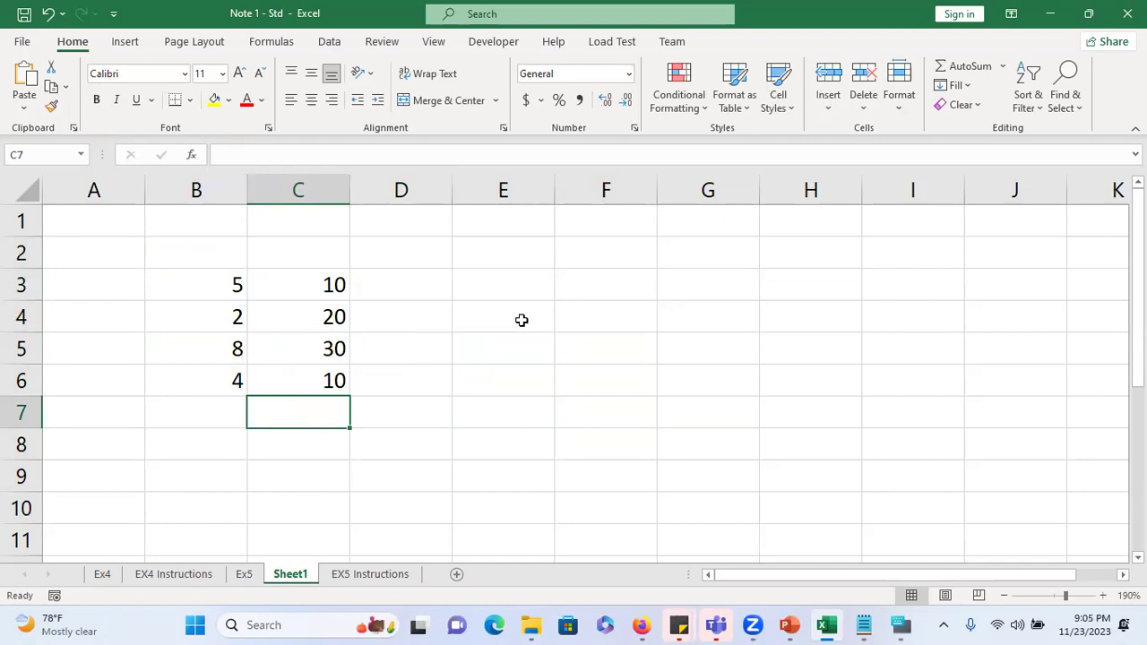
- Enter the values 100, 200, 100 and 300 down cells D3:D6
left_click(422, 274)
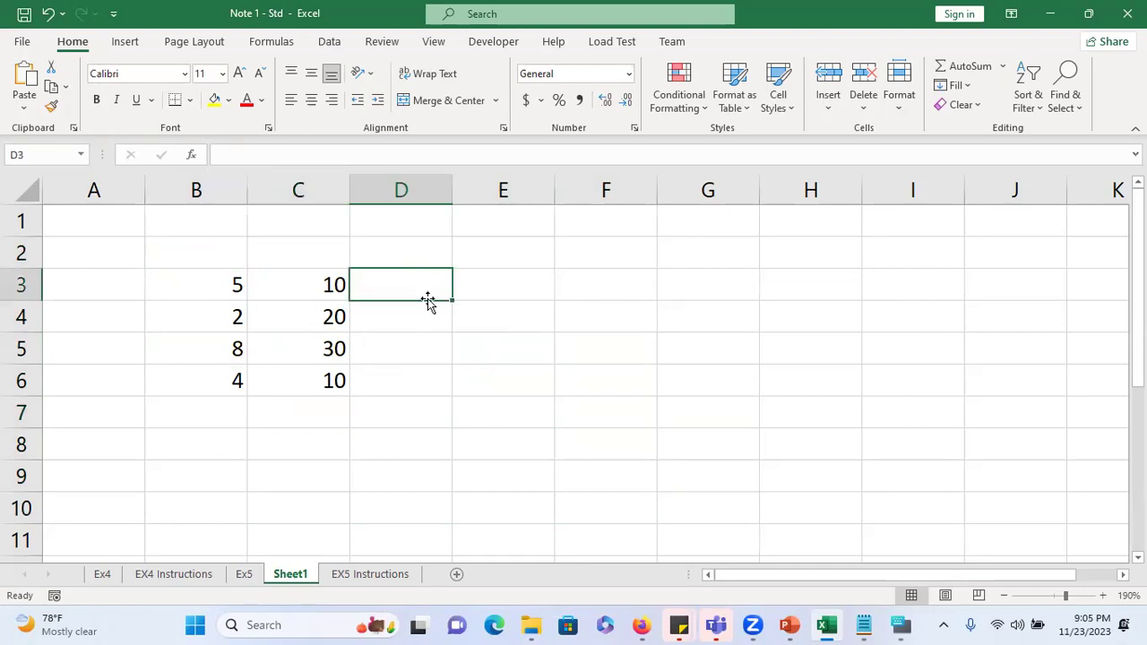
type("100")
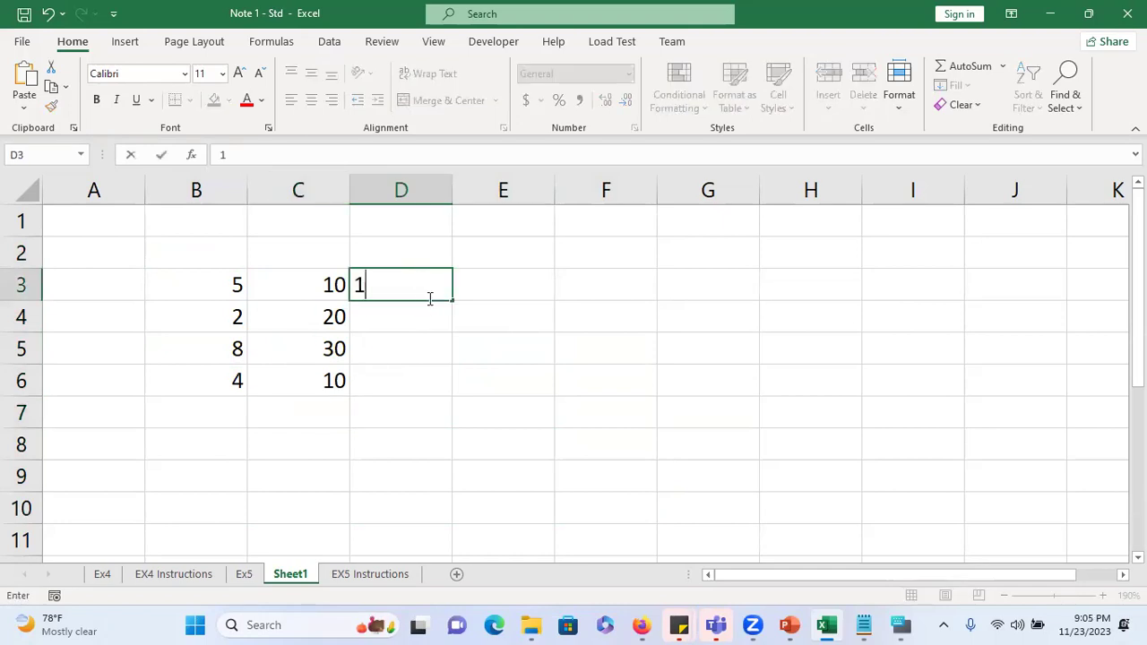
key("Return")
type("200")
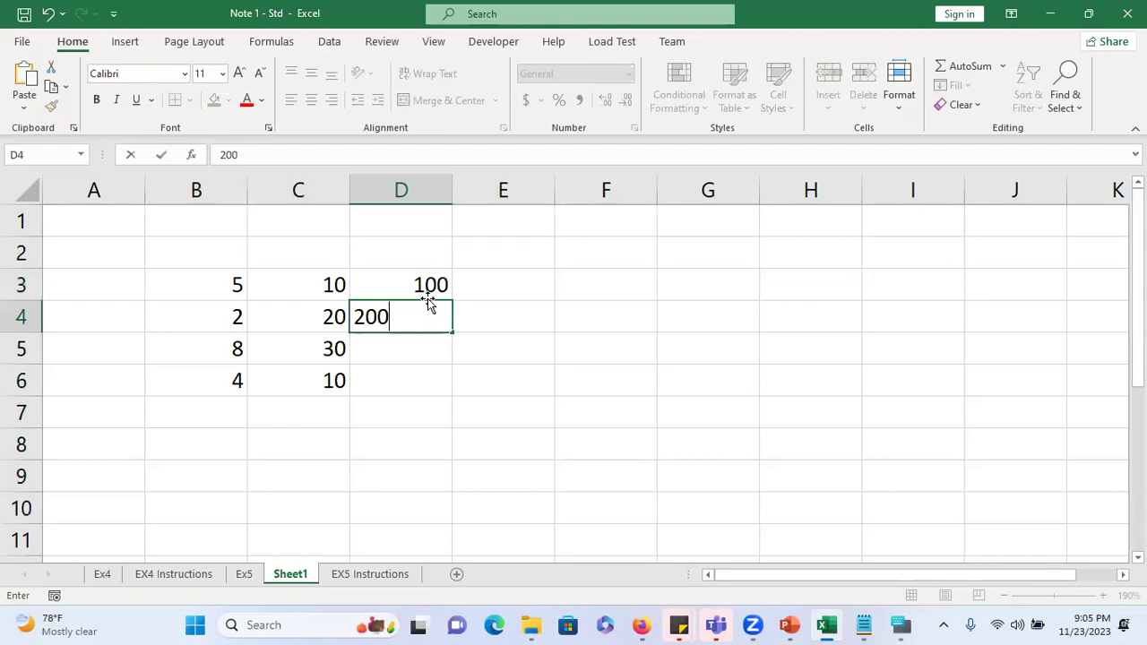
key("Return")
type("100")
key("Return")
type("300")
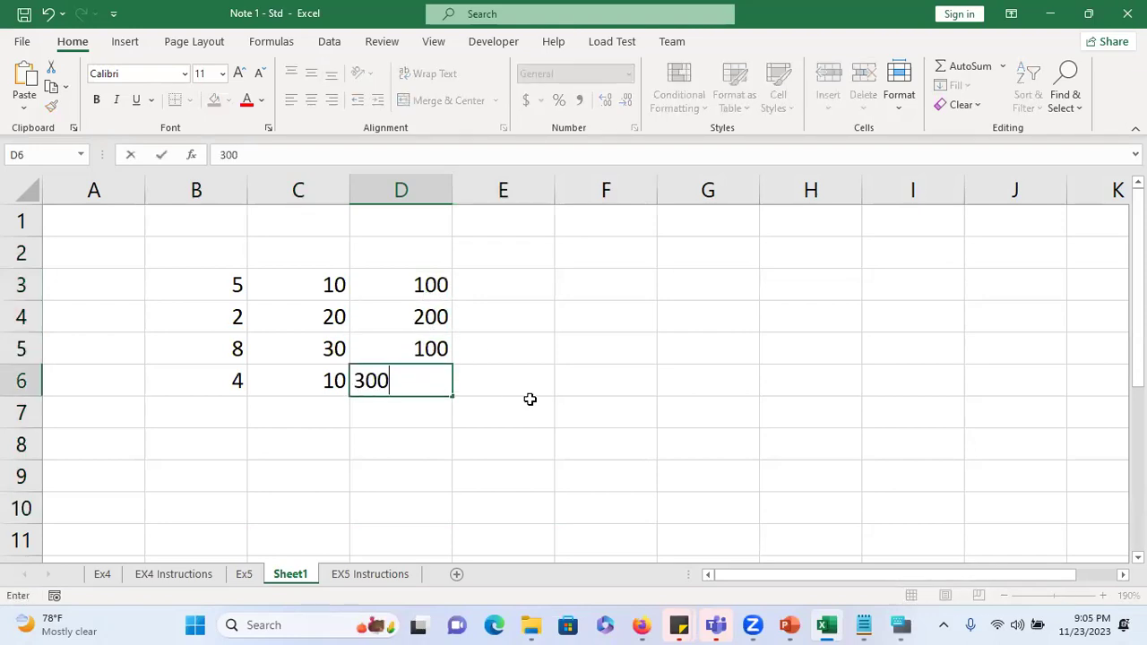
left_click(559, 410)
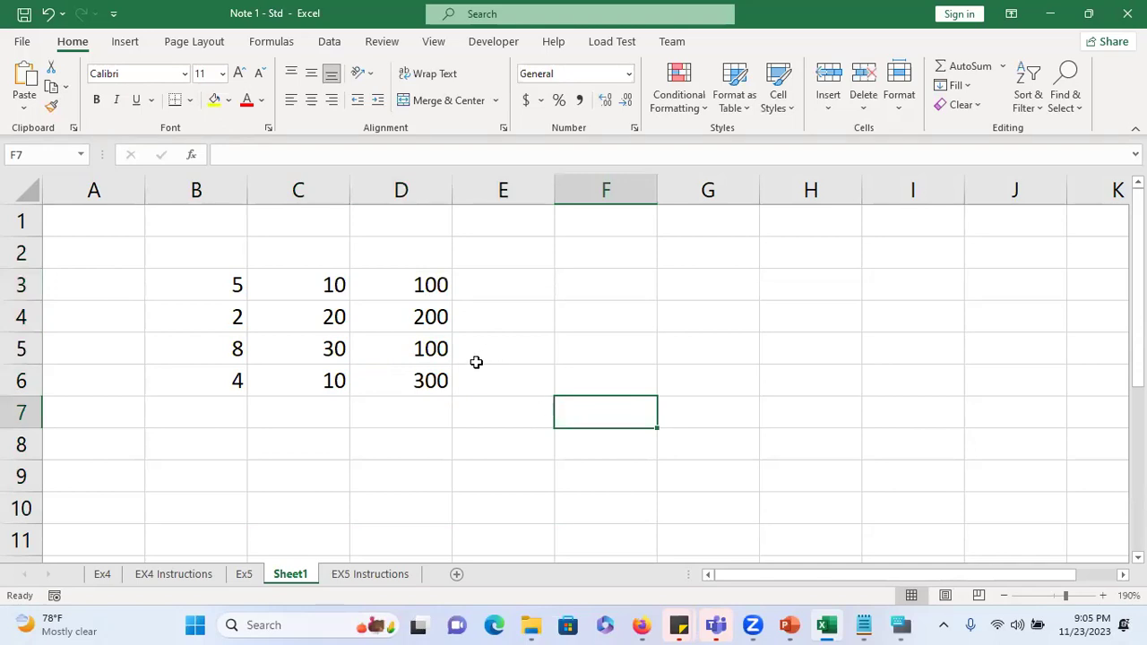
- Start a formula in G6 with a reference to cell C4
left_click(713, 391)
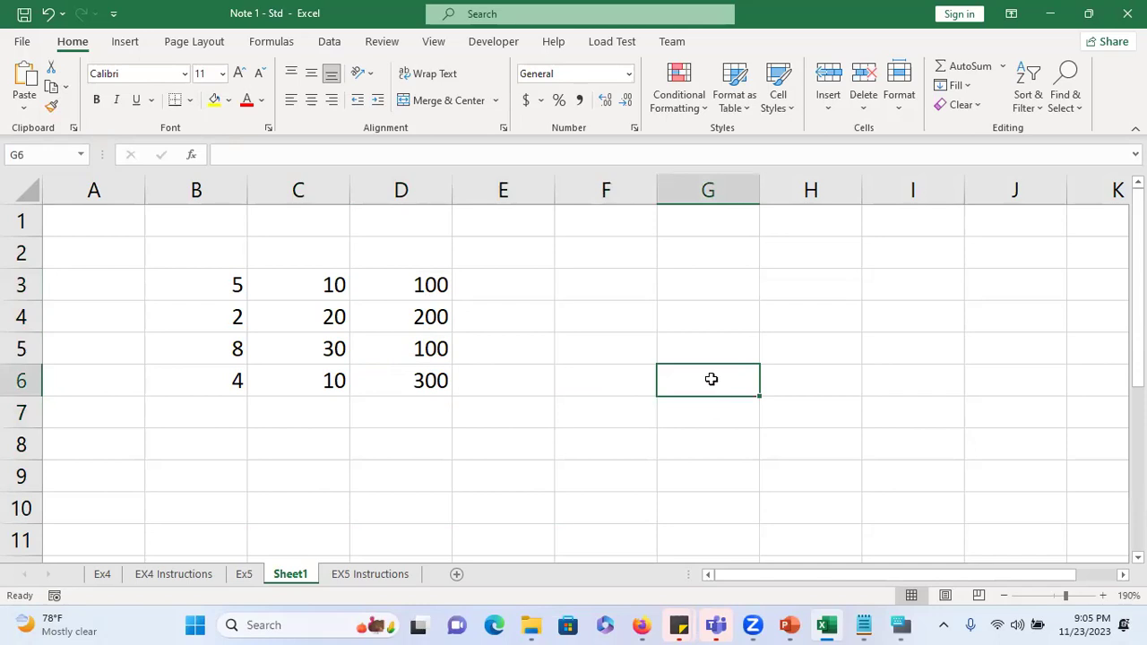
type("=")
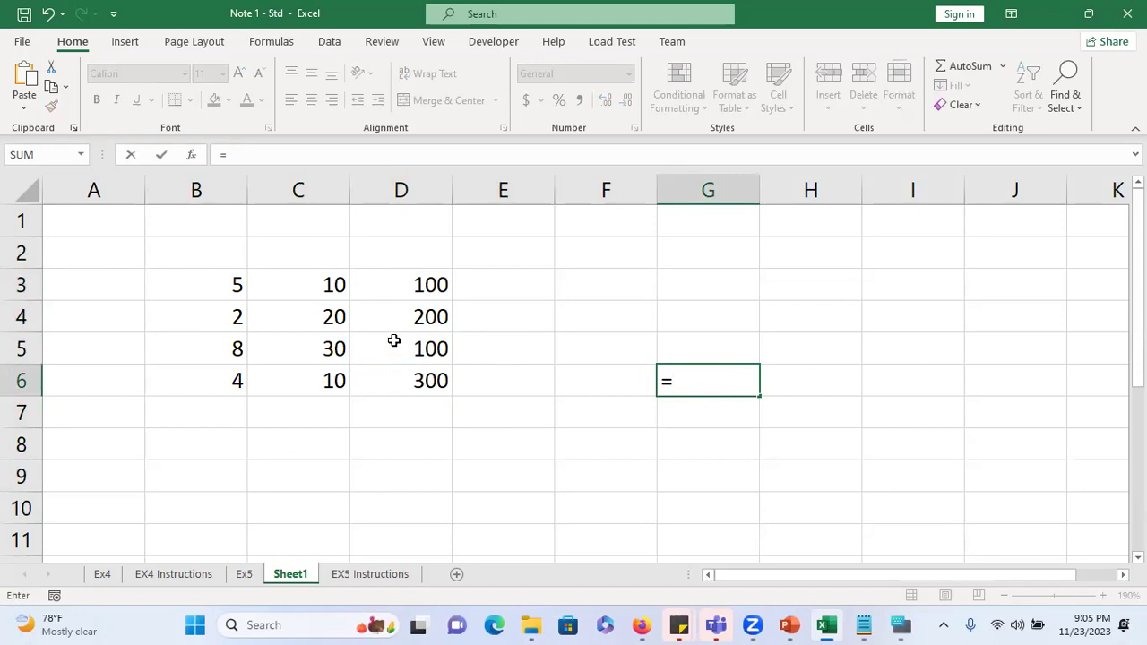
left_click(333, 317)
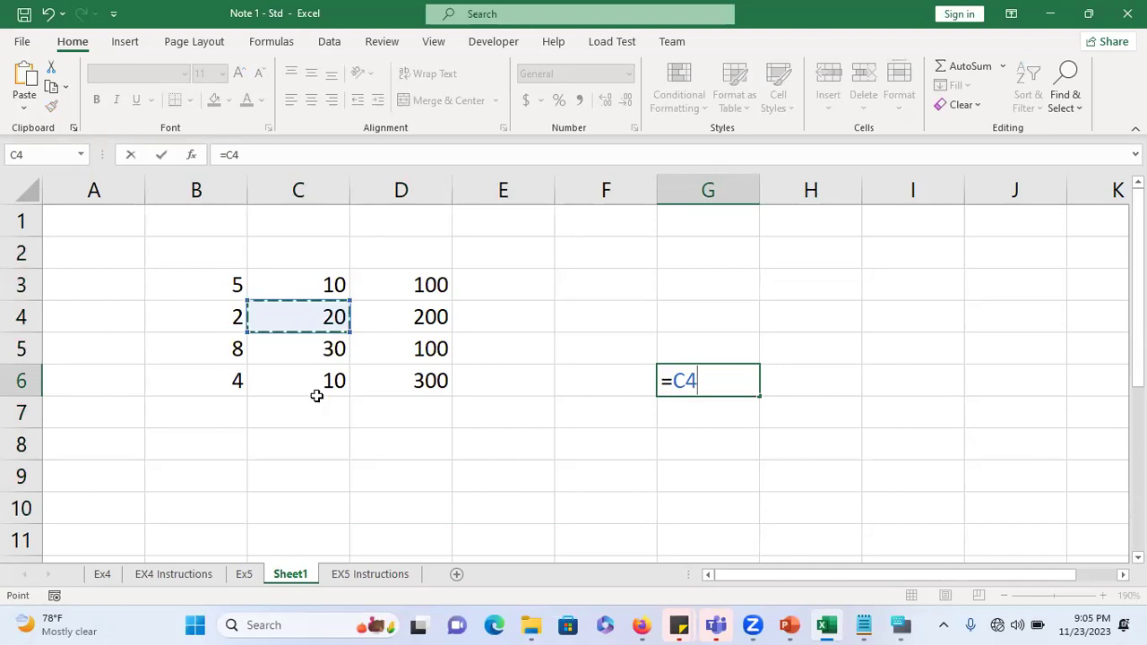
left_click(1017, 625)
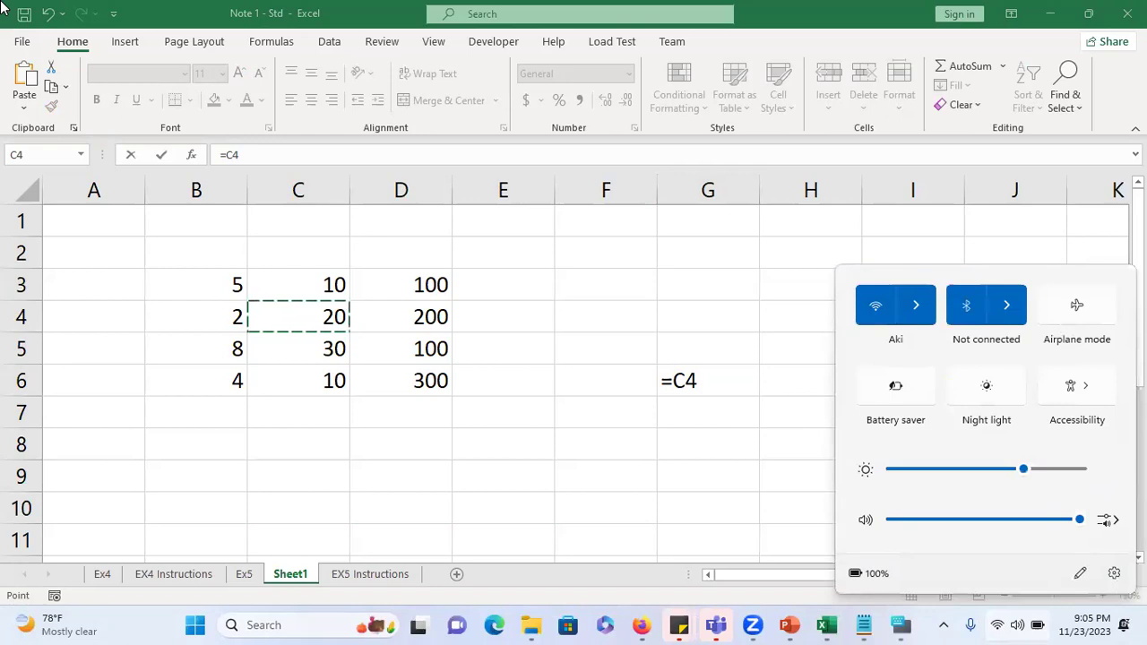
left_click(955, 565)
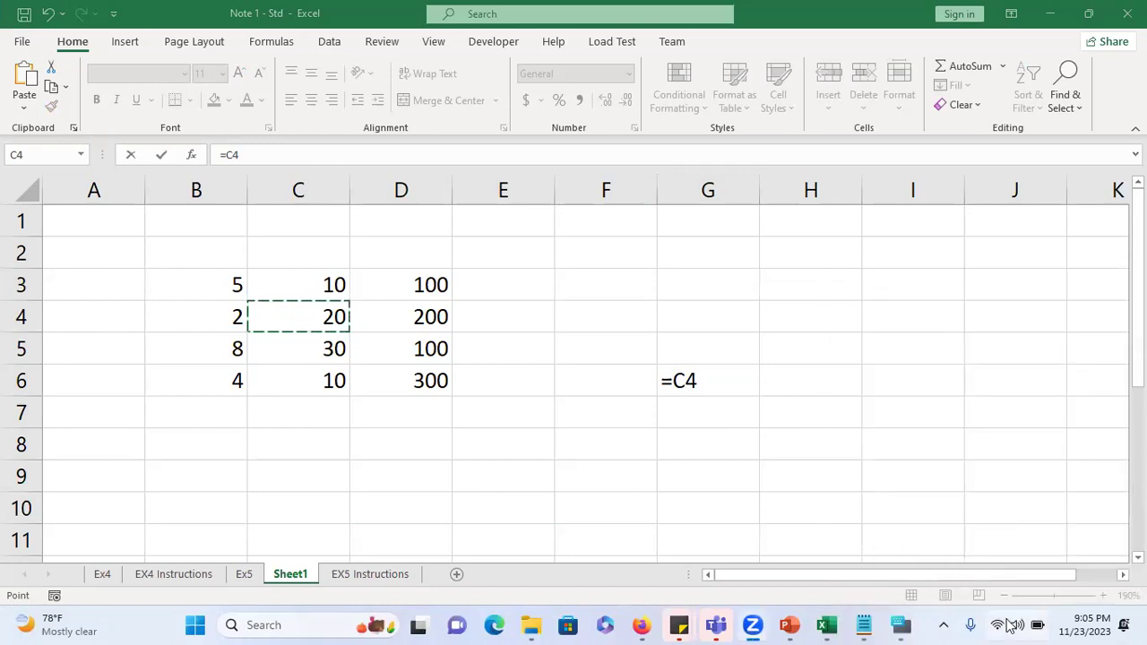
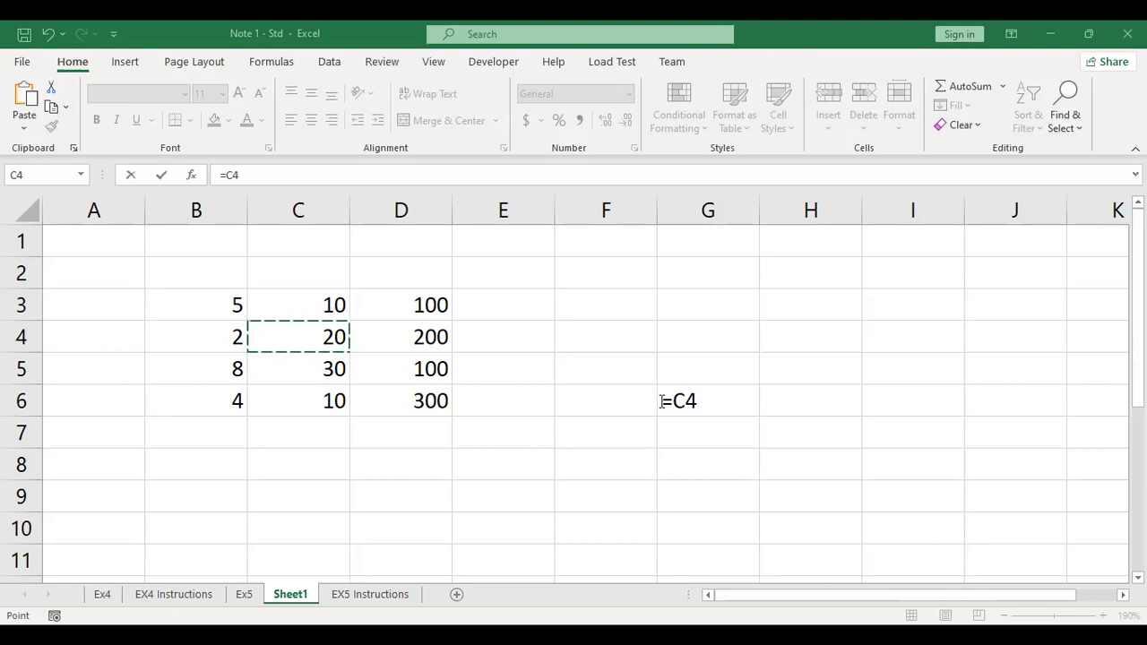
- Complete G6's formula so that it adds C4 and C5 as =C4+C5
left_click(708, 401)
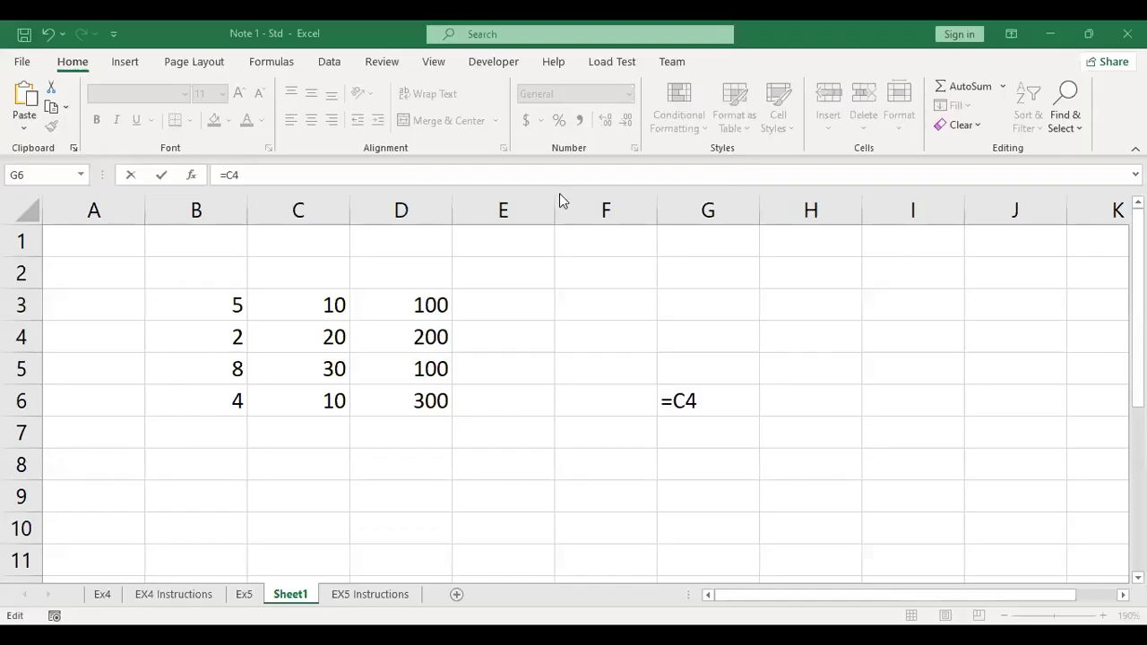
left_click(715, 398)
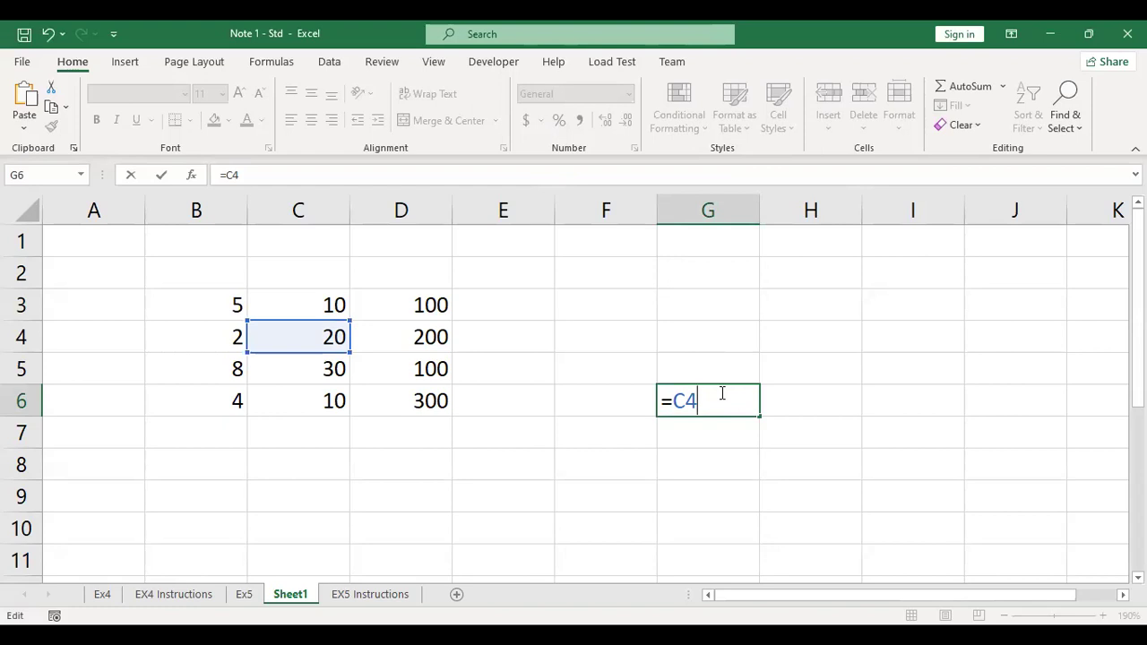
key("Return")
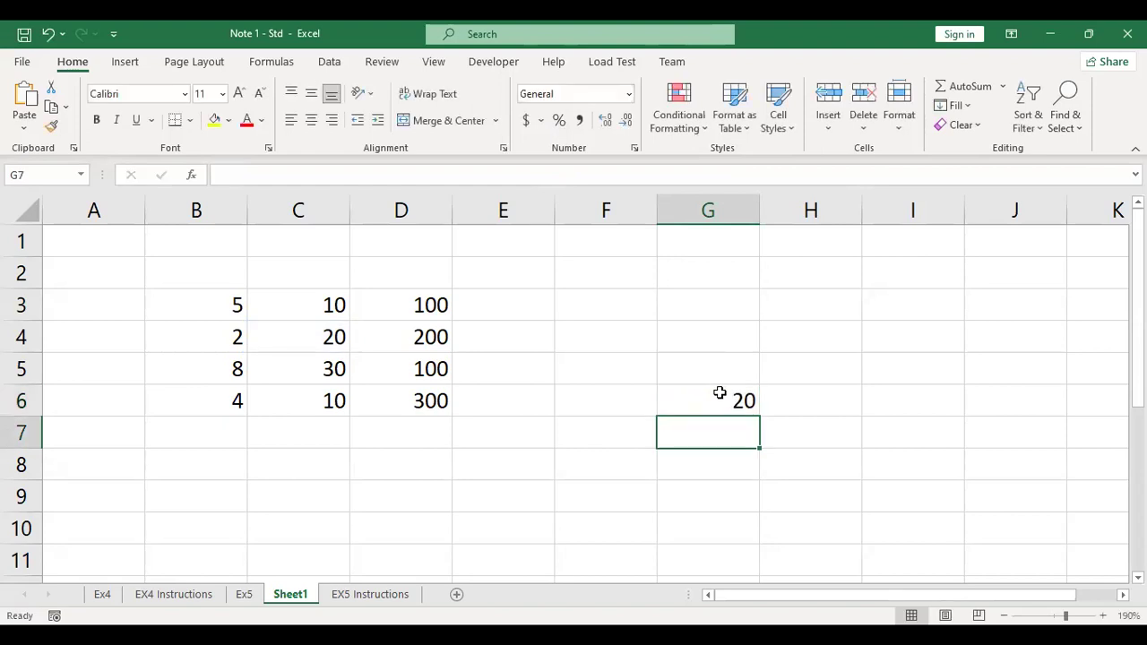
double_click(719, 392)
type("9")
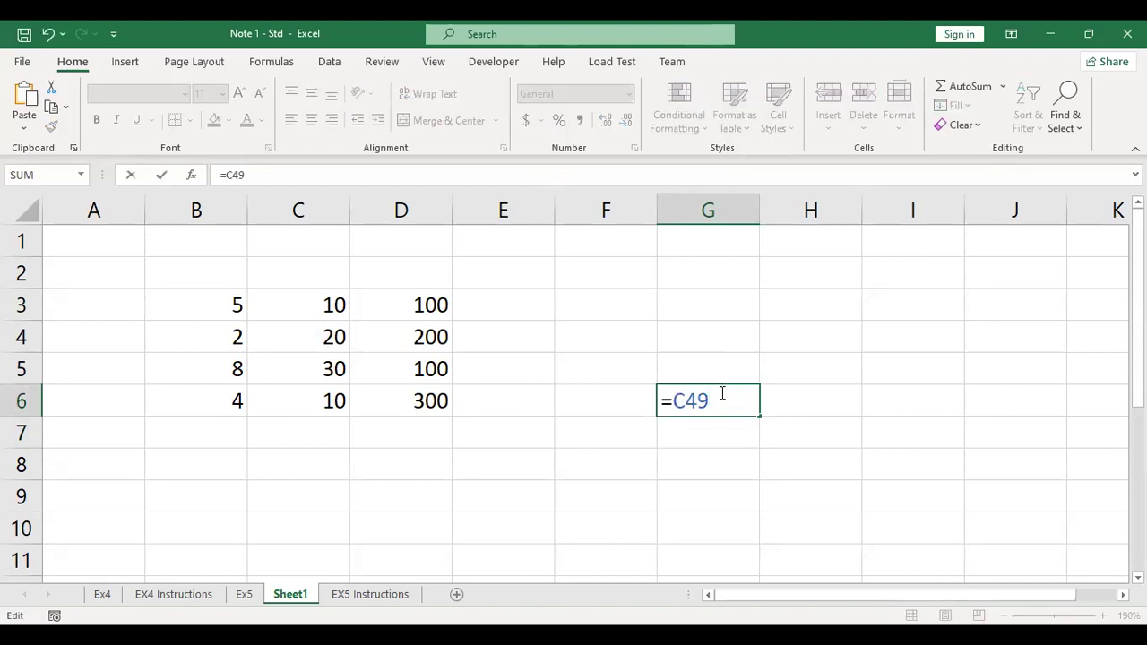
key("BackSpace")
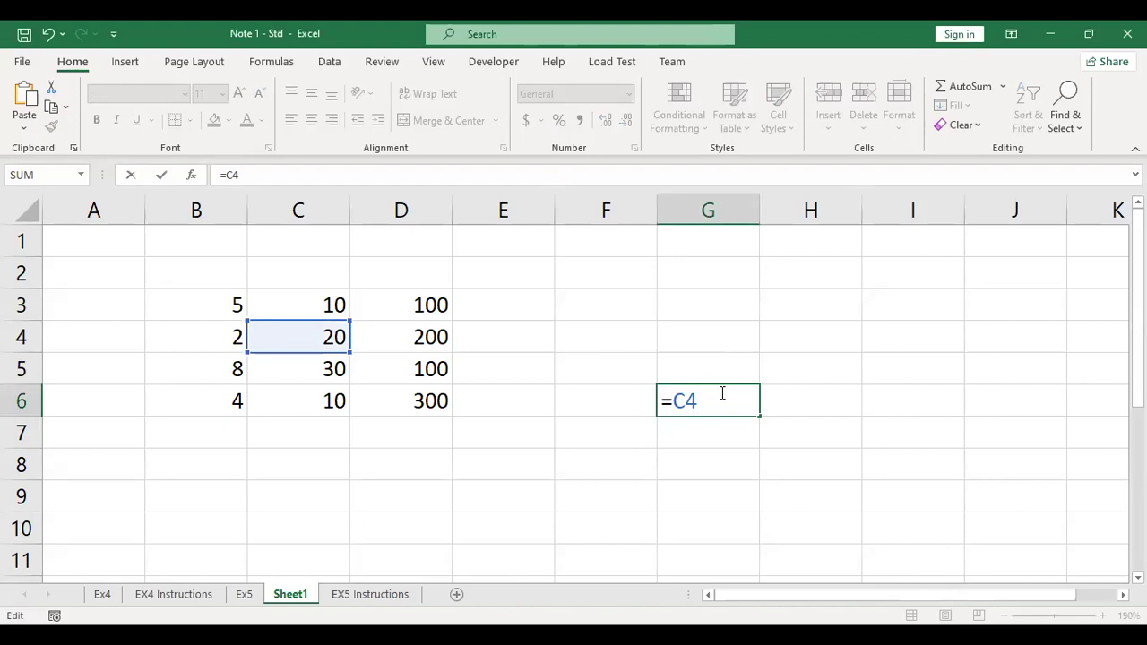
type("+")
left_click(333, 368)
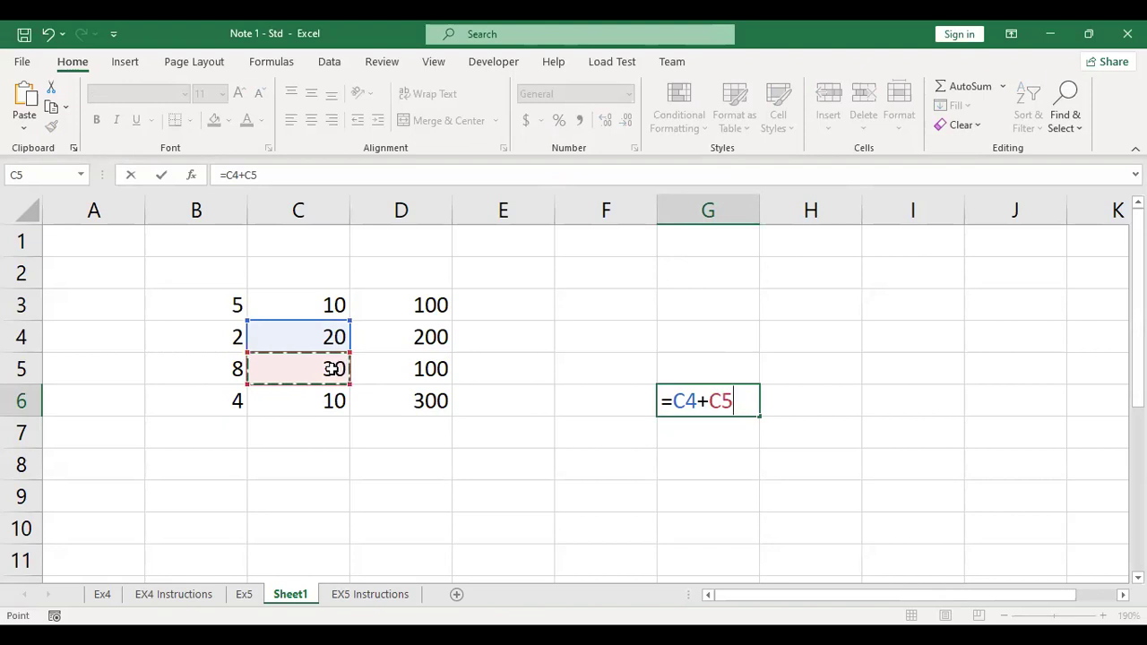
key("Return")
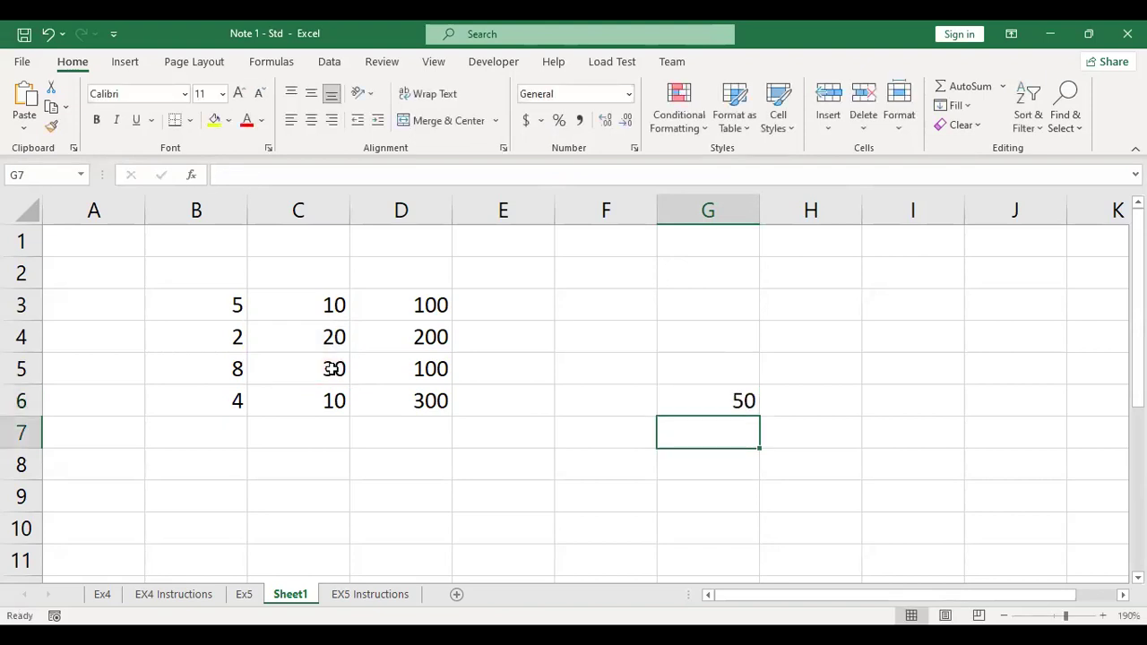
- Inspect the cell references in G6's addition formula, leaving it unchanged
left_click(714, 396)
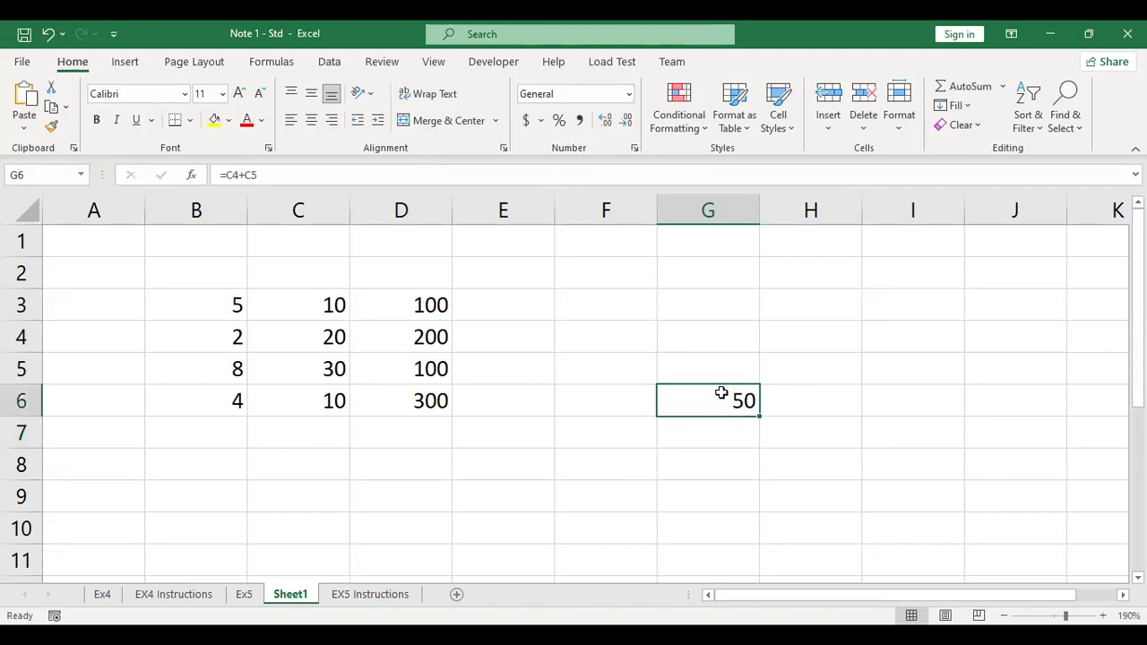
double_click(722, 392)
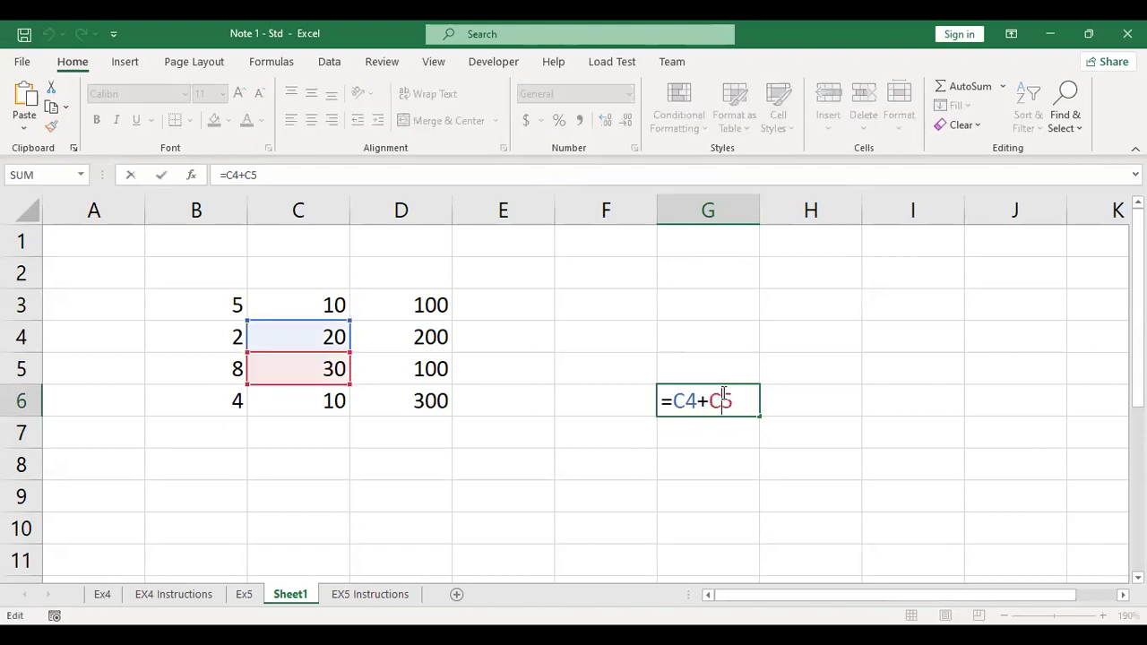
key("Return")
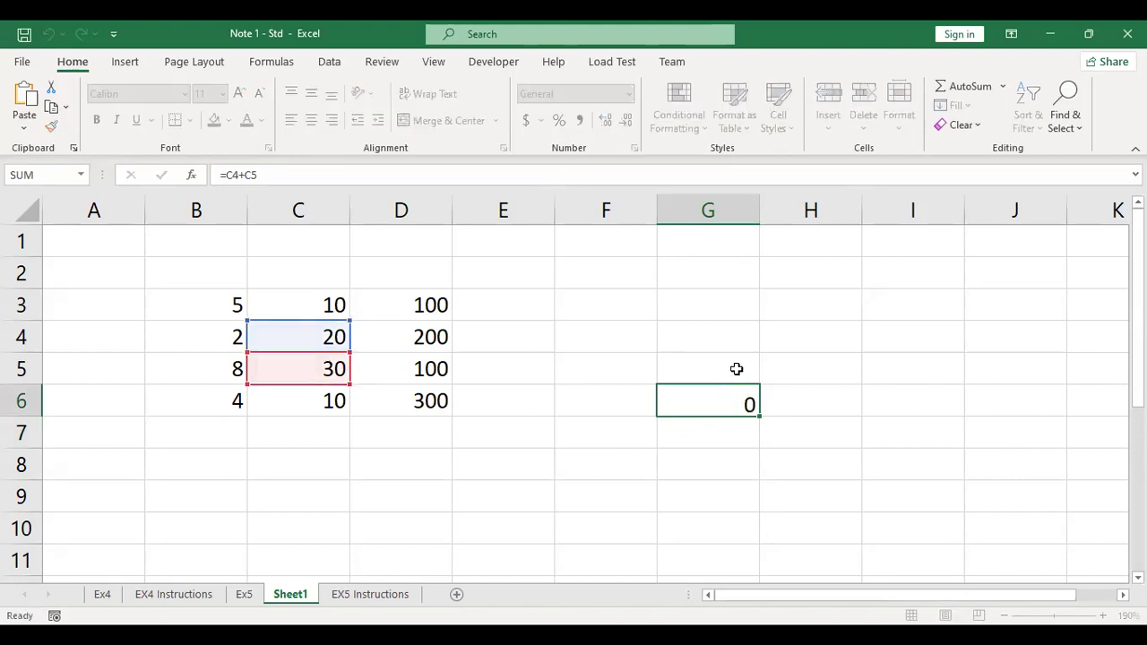
left_click(718, 396)
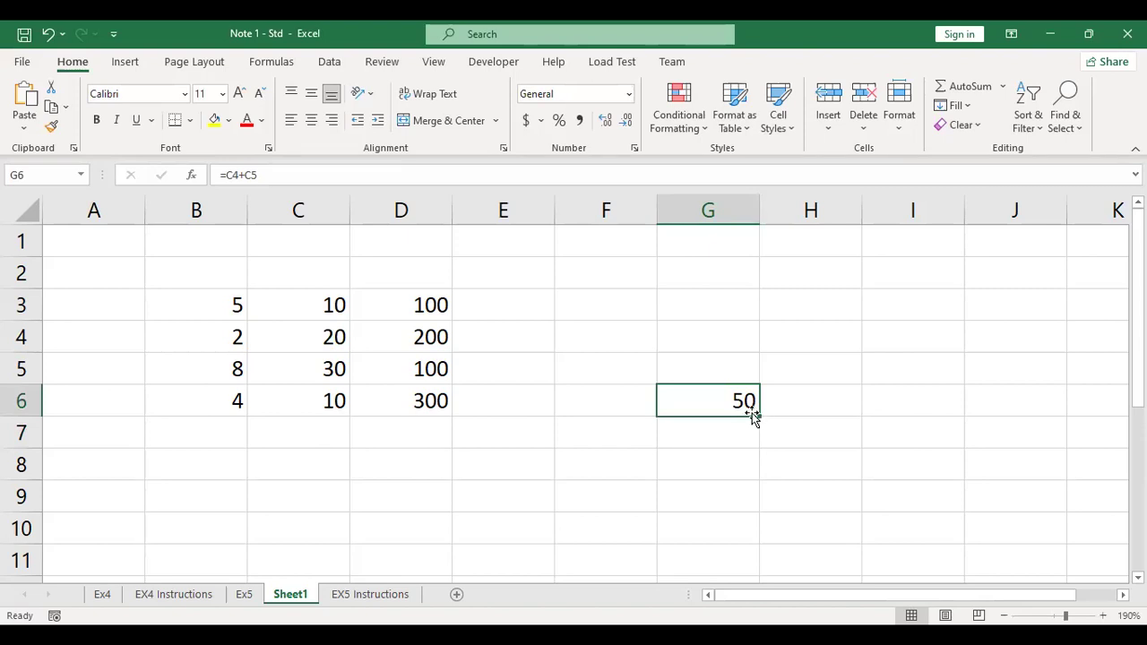
double_click(695, 400)
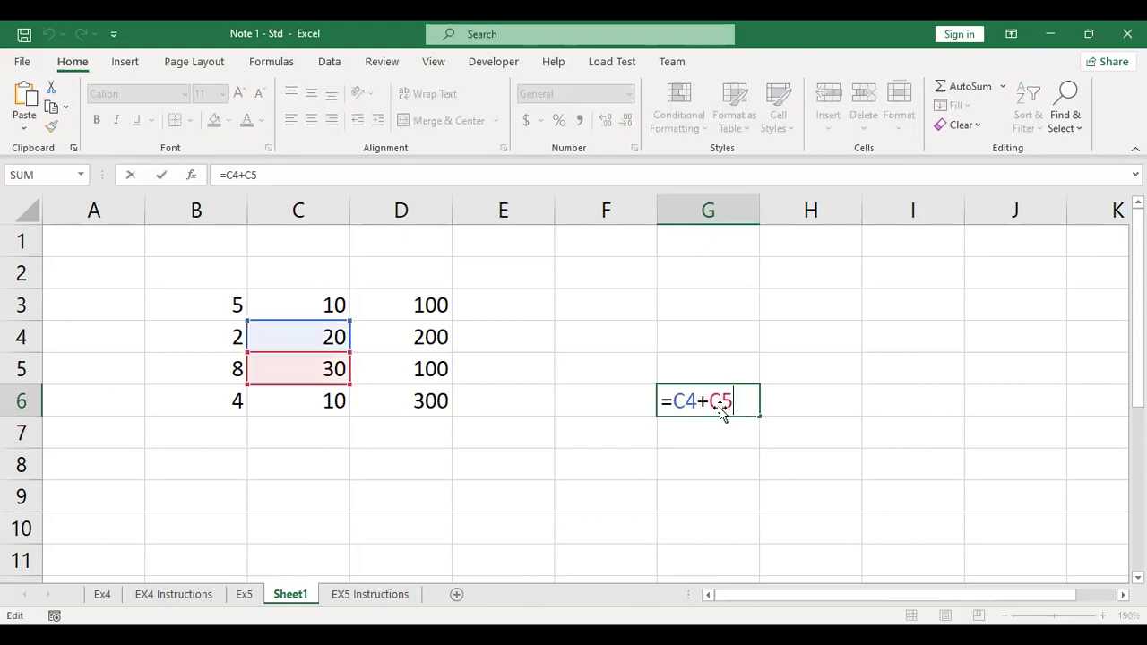
- Copy G6's addition formula down to G7 and across to H6, and inspect the cell references in H6
key("ctrl+Return")
left_click_drag(760, 414, 751, 438)
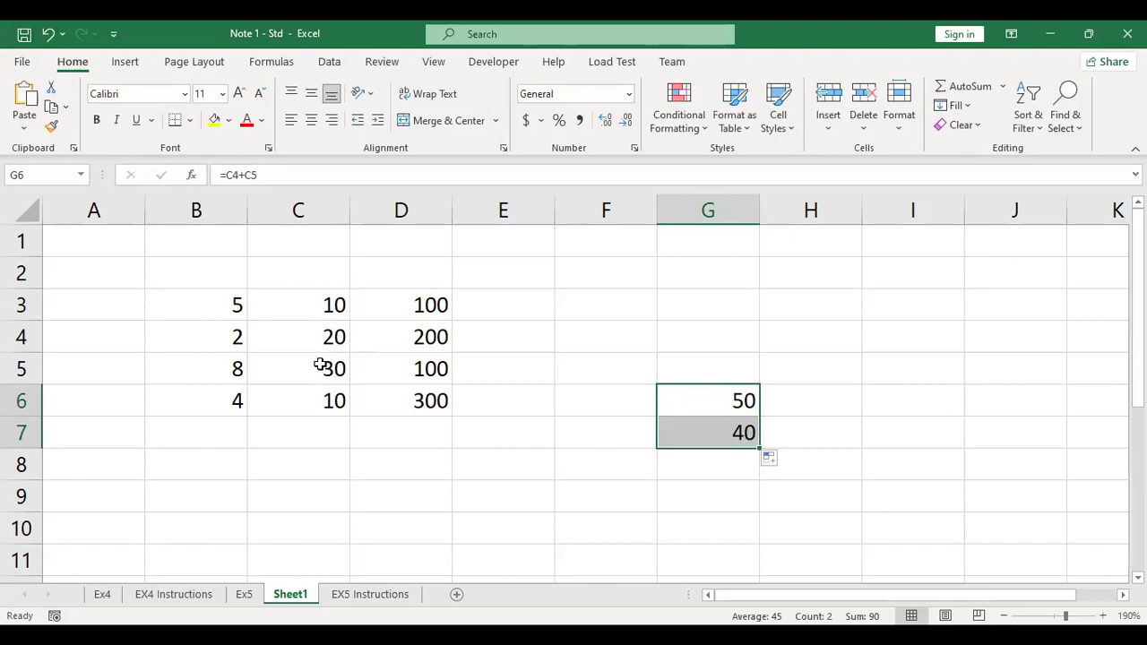
left_click(716, 403)
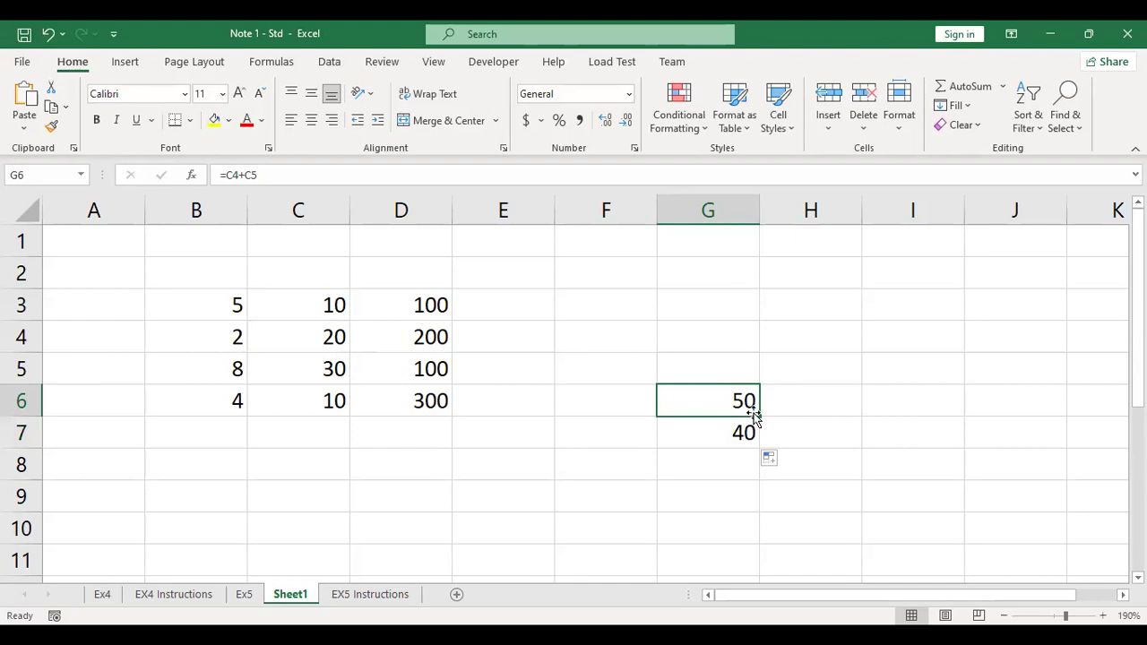
left_click_drag(757, 414, 827, 408)
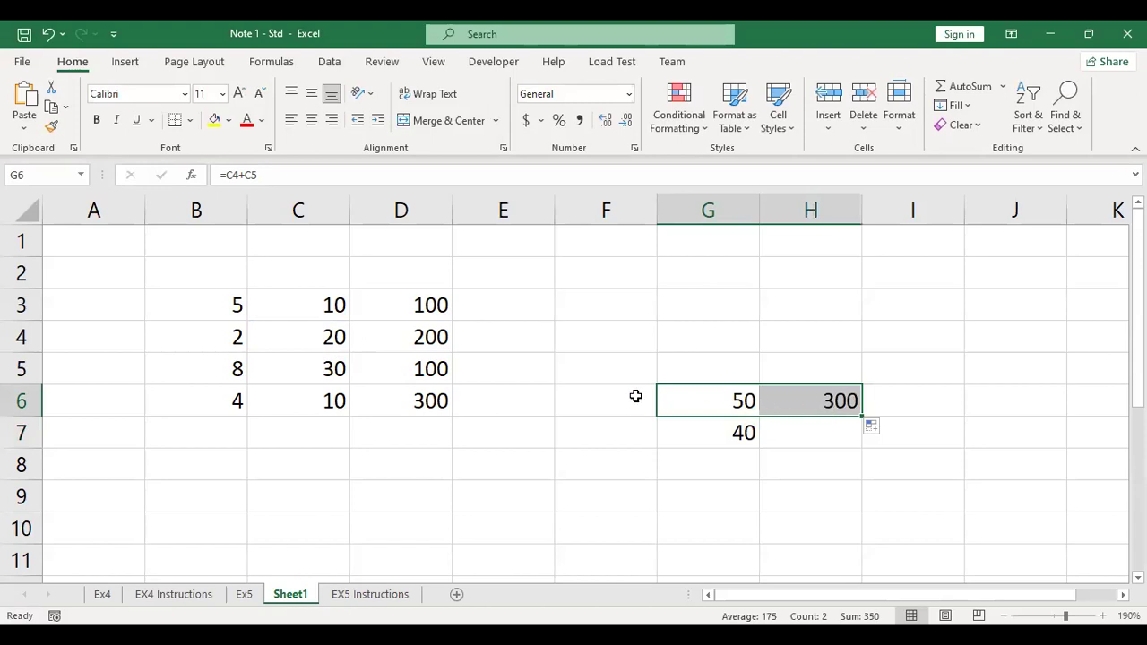
double_click(829, 411)
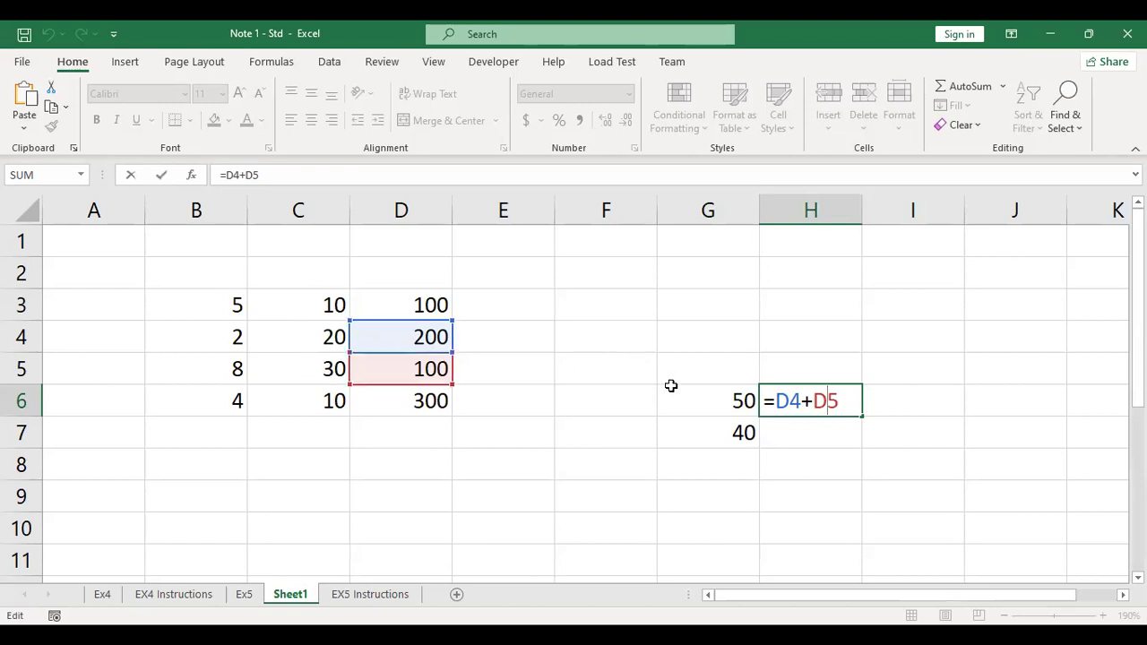
key("ctrl+Return")
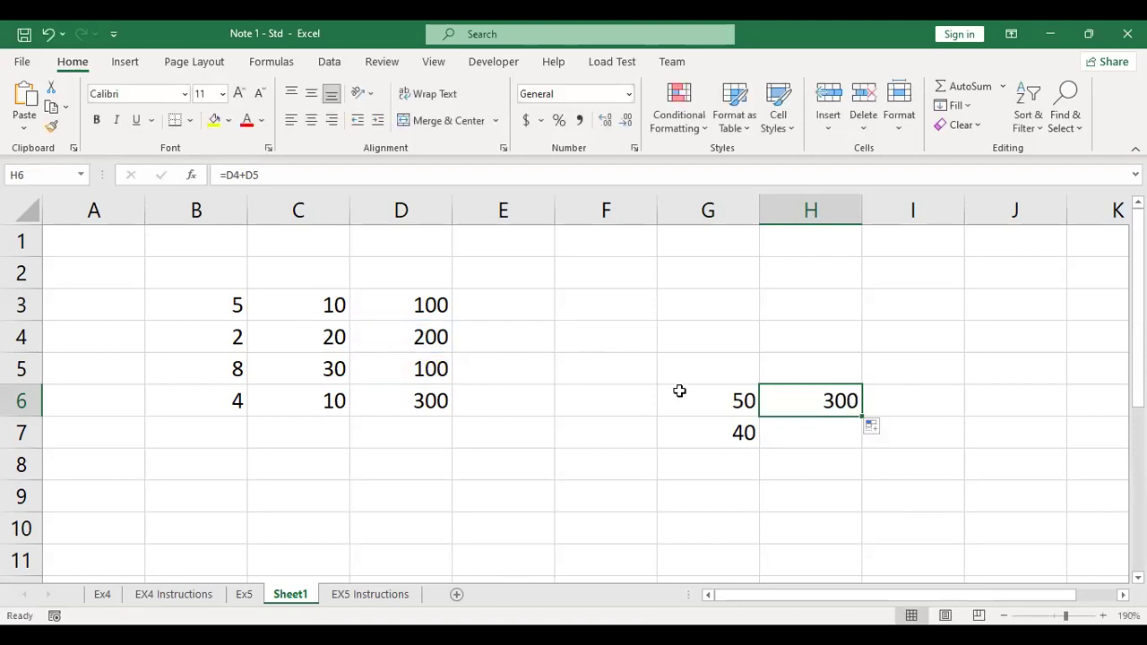
- Copy G6's formula up into G5 and inspect the copy's cell references
left_click(701, 396)
left_click_drag(760, 416, 747, 357)
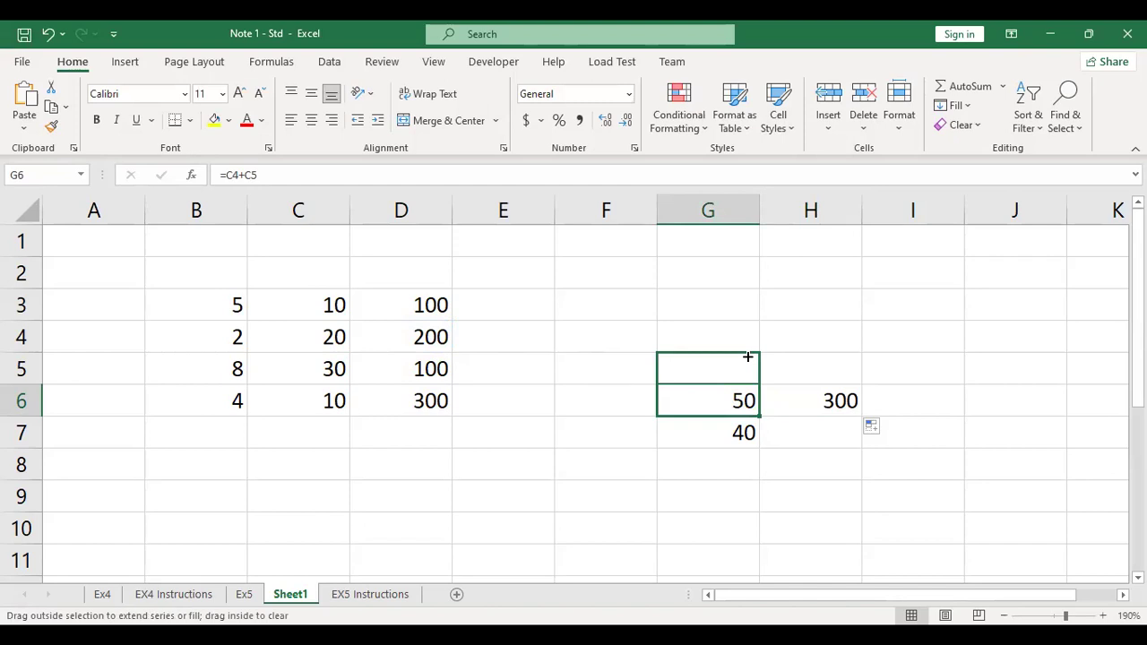
left_click_drag(748, 357, 745, 357)
double_click(741, 359)
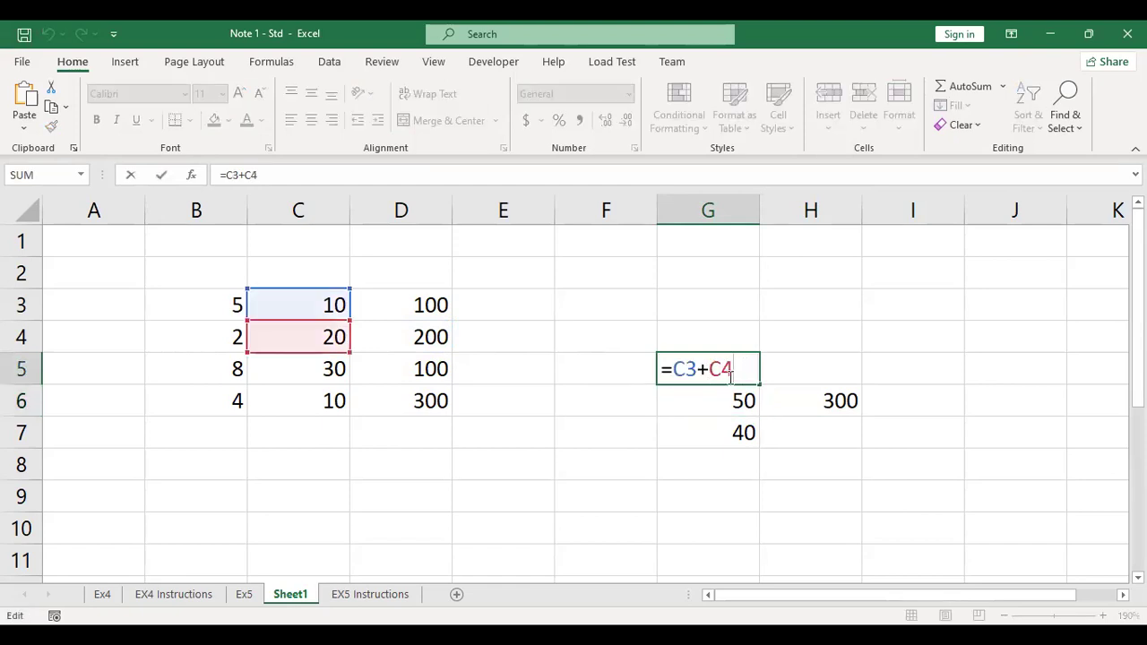
key("Escape")
- Mark the source cells C4:C5 with a yellow fill and borders on all sides
left_click_drag(332, 335, 330, 354)
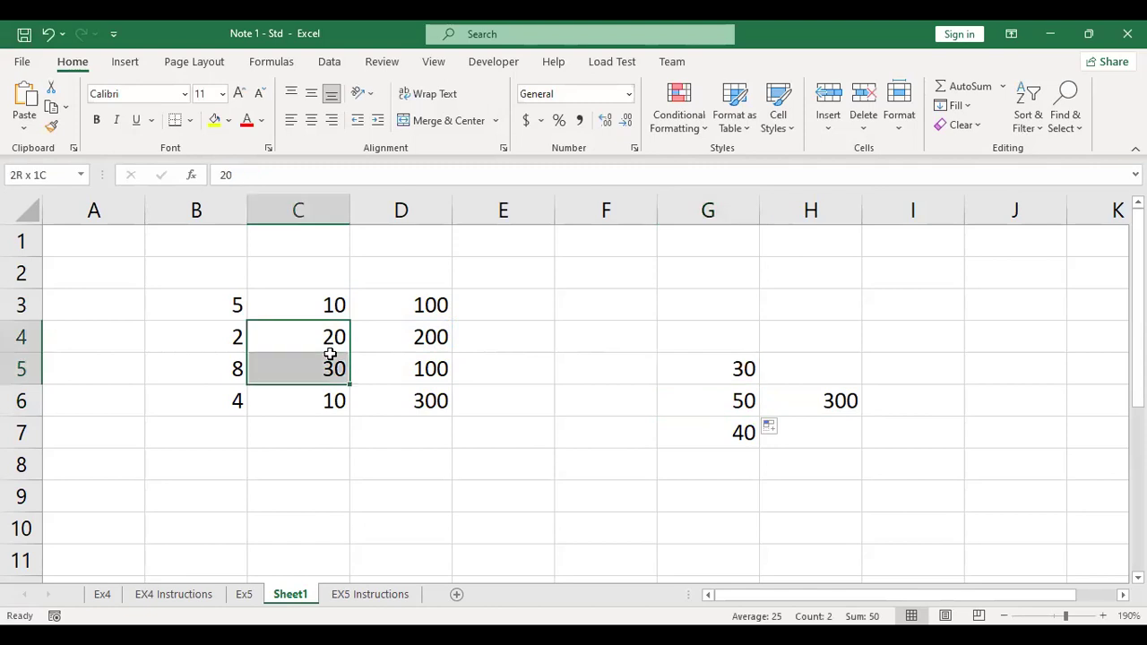
left_click(215, 122)
left_click(459, 473)
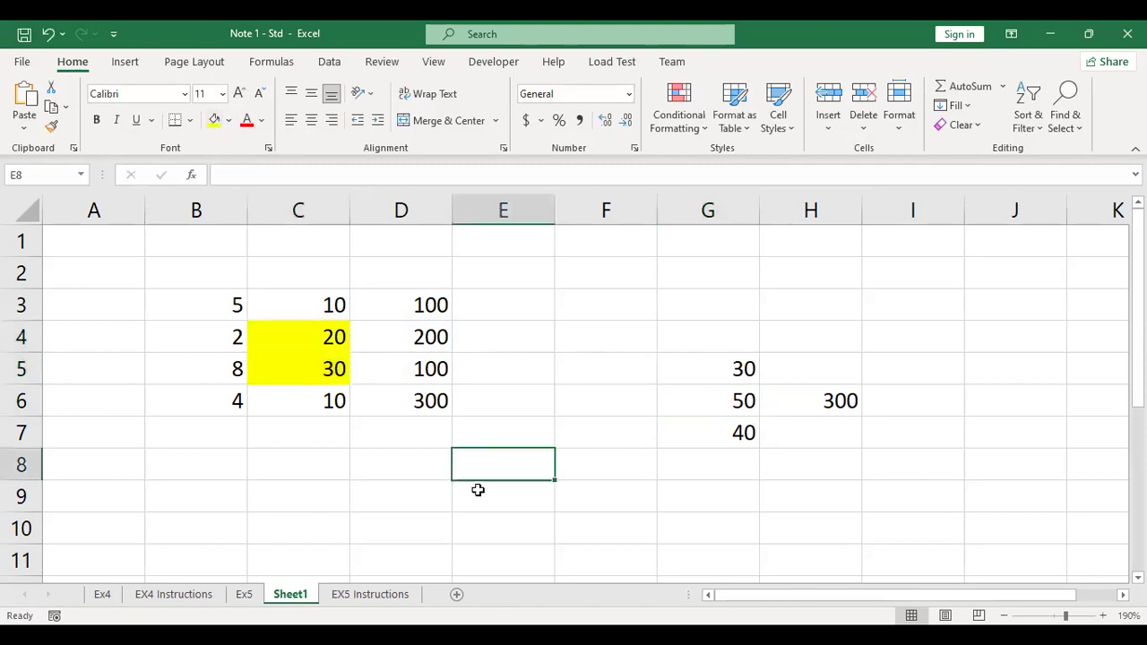
left_click_drag(320, 327, 321, 373)
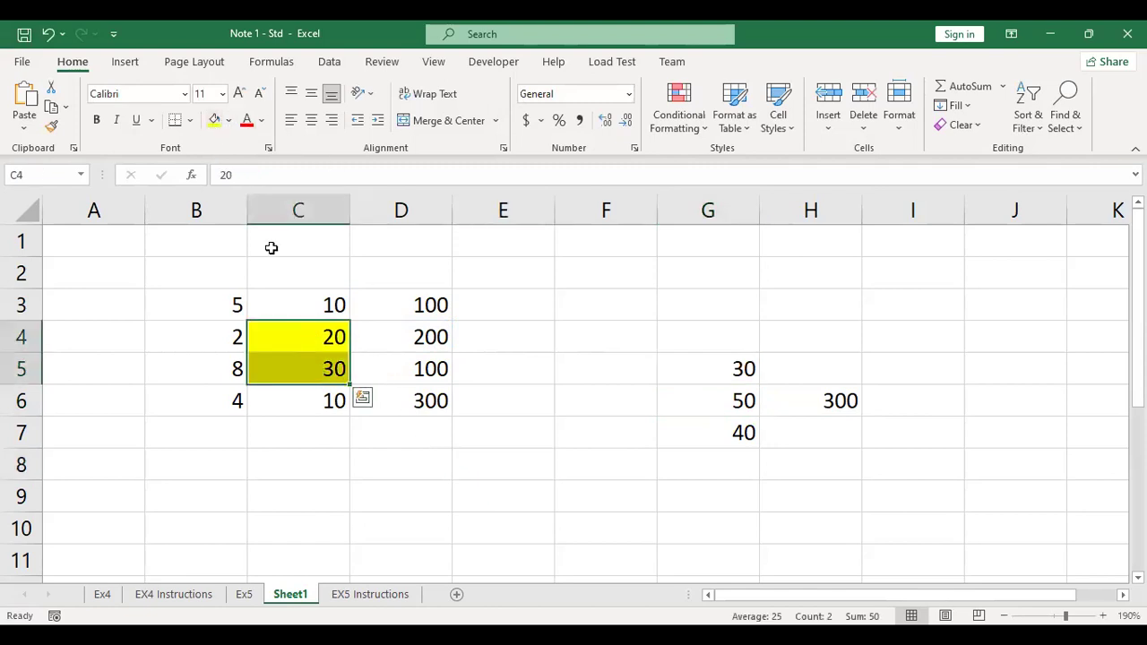
key("alt+h")
key("b")
left_click(224, 287)
left_click(515, 463)
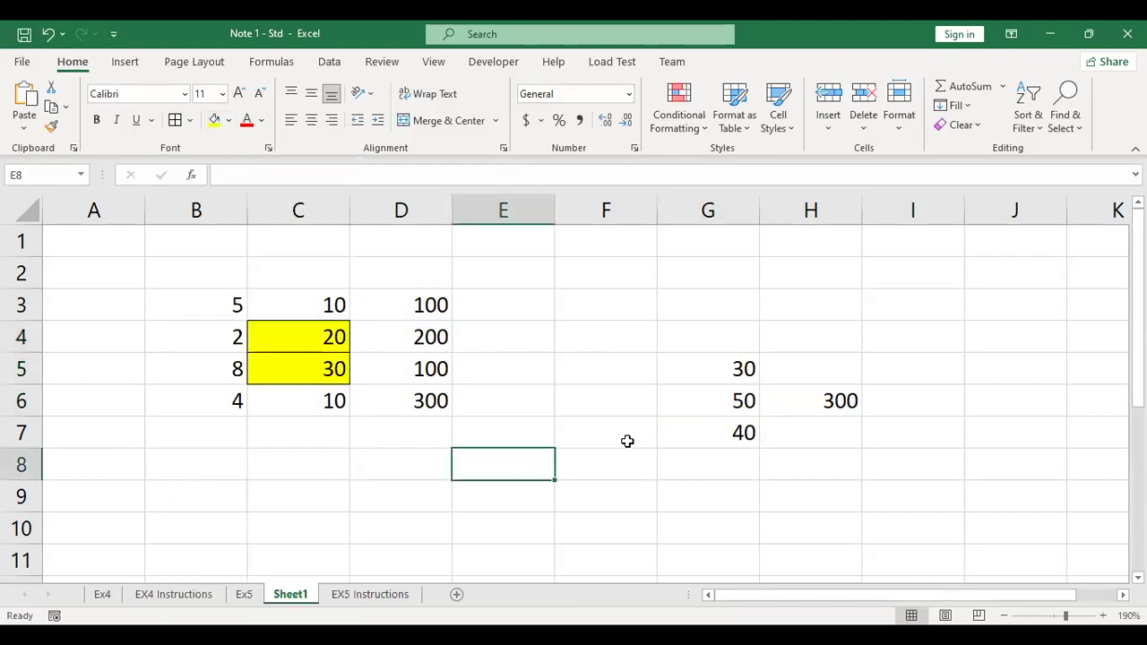
- Copy G6's formula across into F6 and inspect which cells the copy refers to
left_click(730, 402)
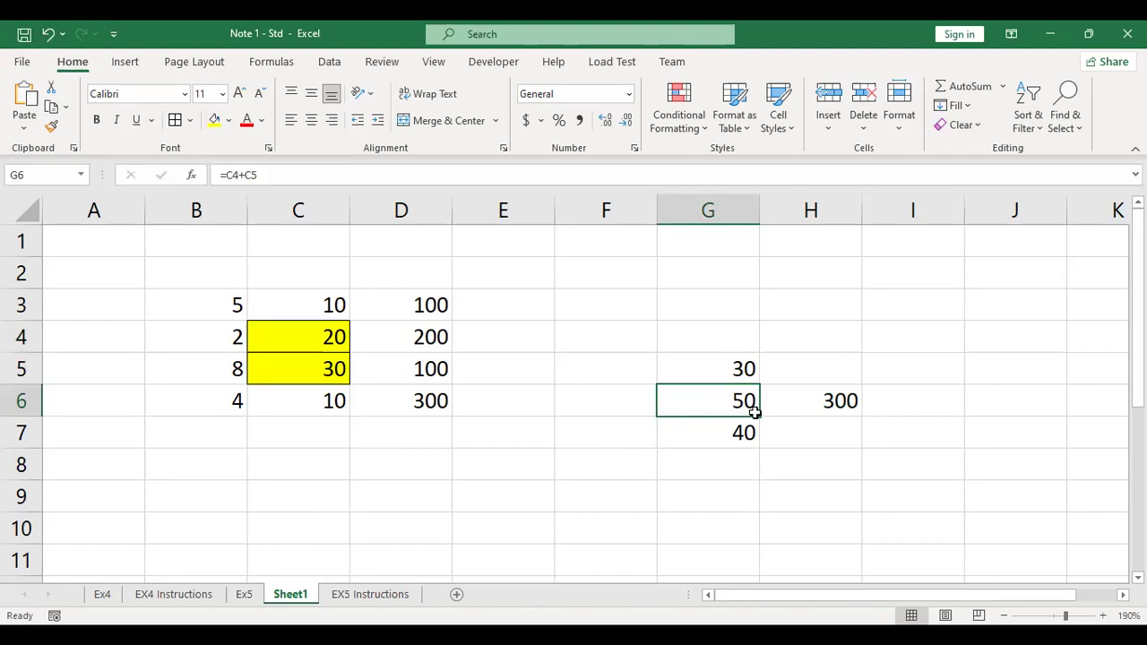
left_click_drag(758, 415, 751, 415)
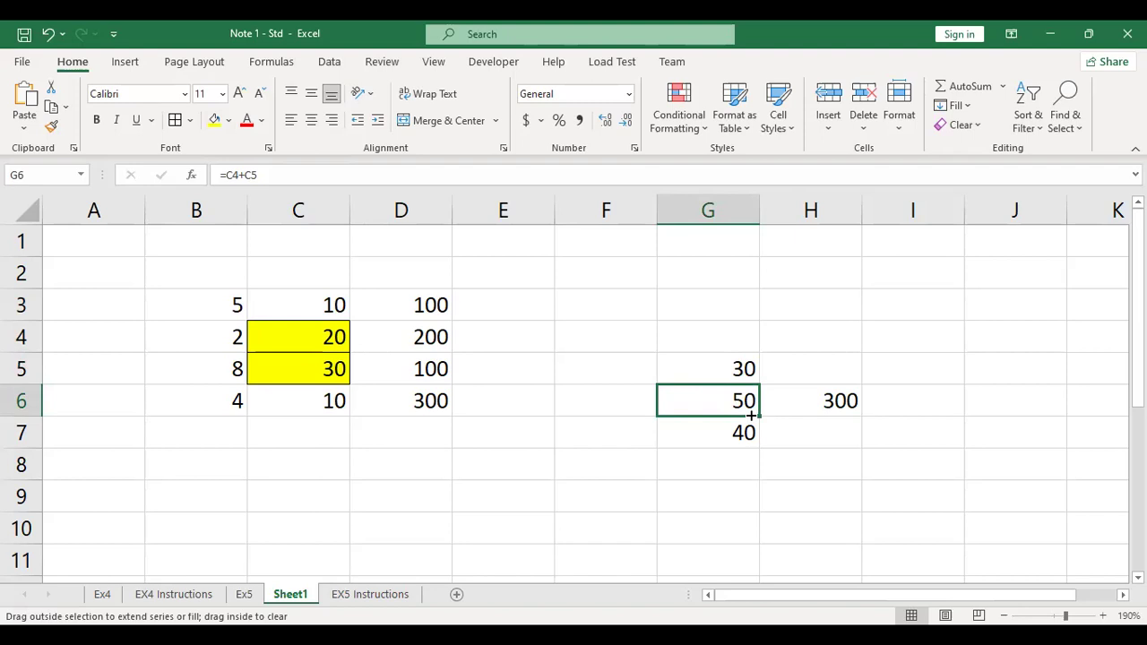
left_click_drag(751, 415, 594, 399)
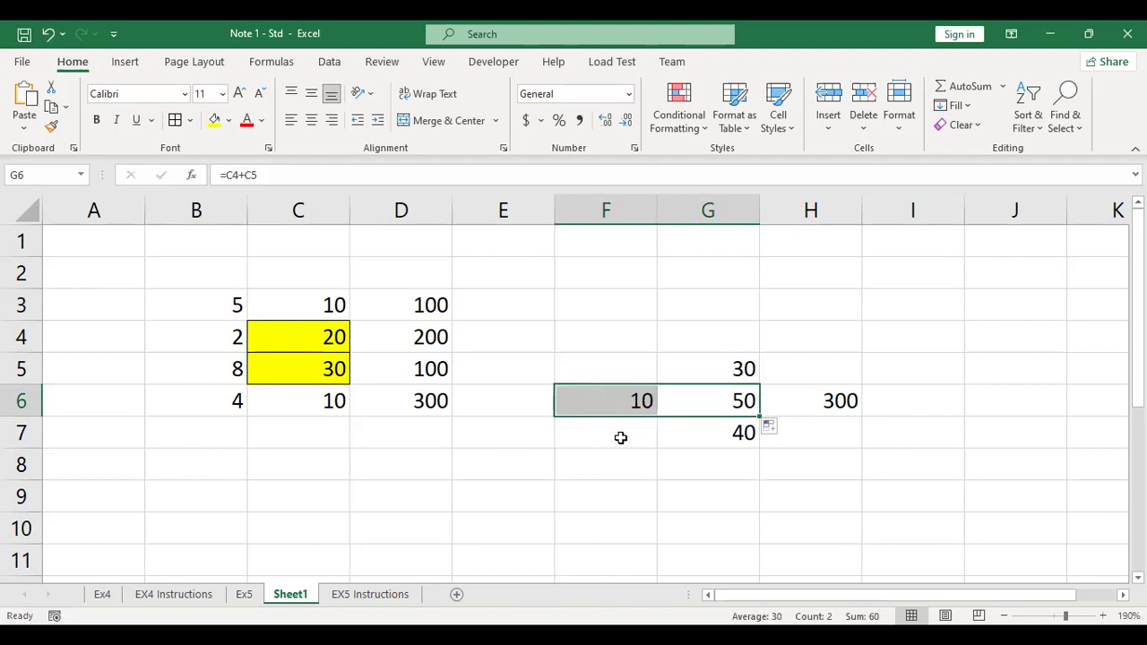
double_click(619, 400)
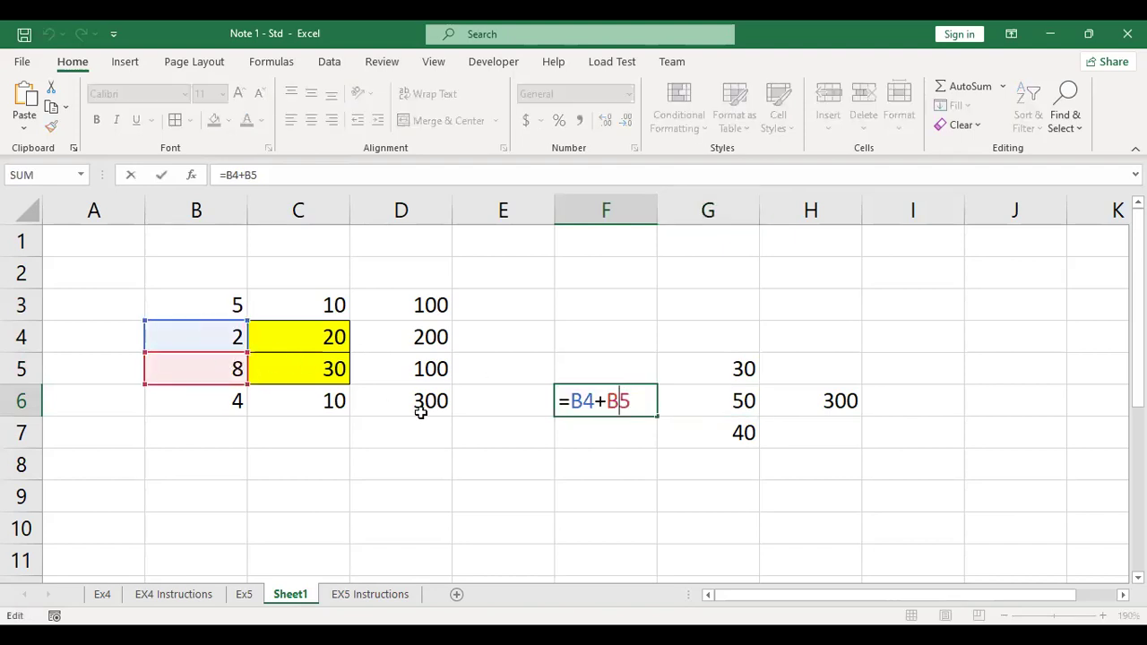
- Compare the cell references in the formulas of G5 and G6 without changing them
left_click(714, 374)
double_click(715, 374)
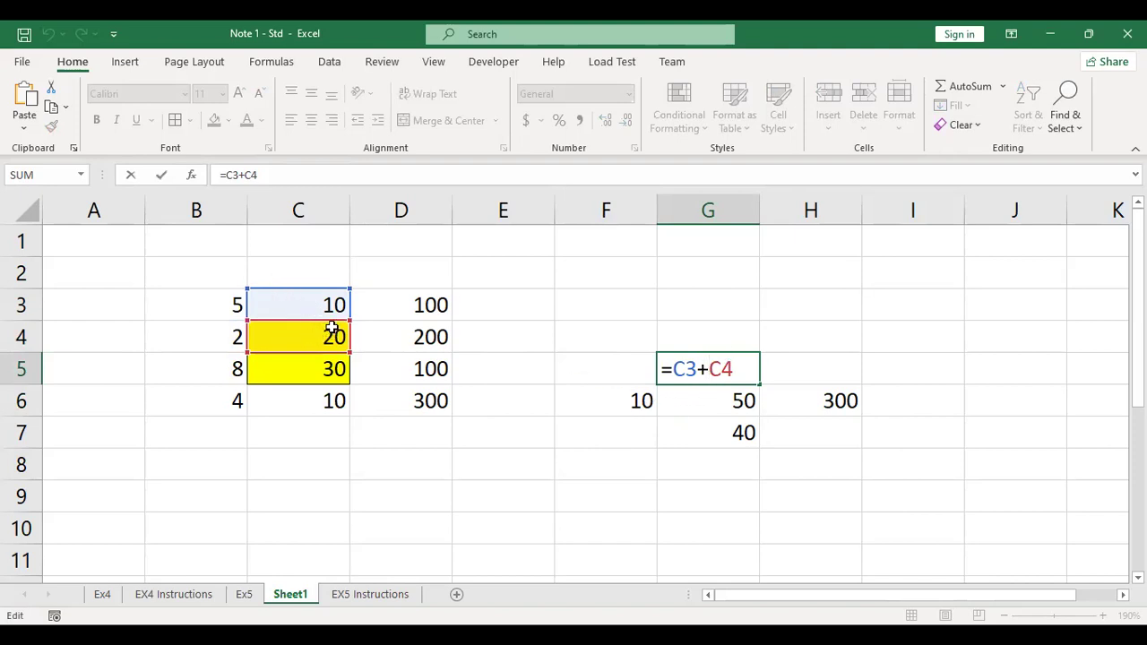
key("ctrl+Return")
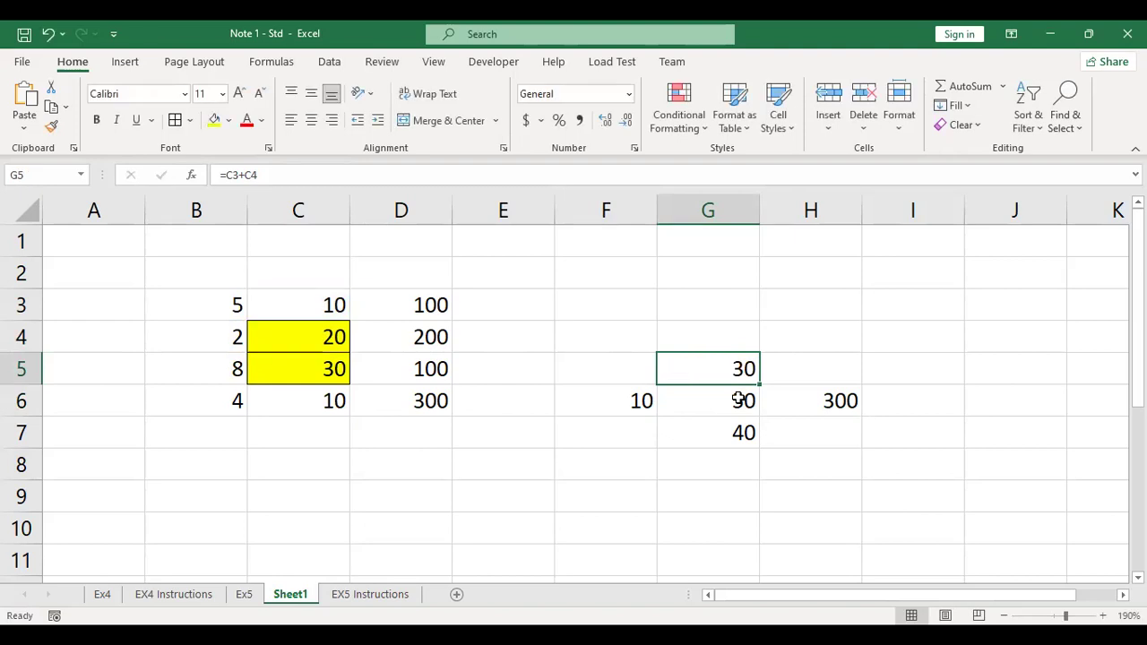
double_click(740, 400)
key("ctrl+Return")
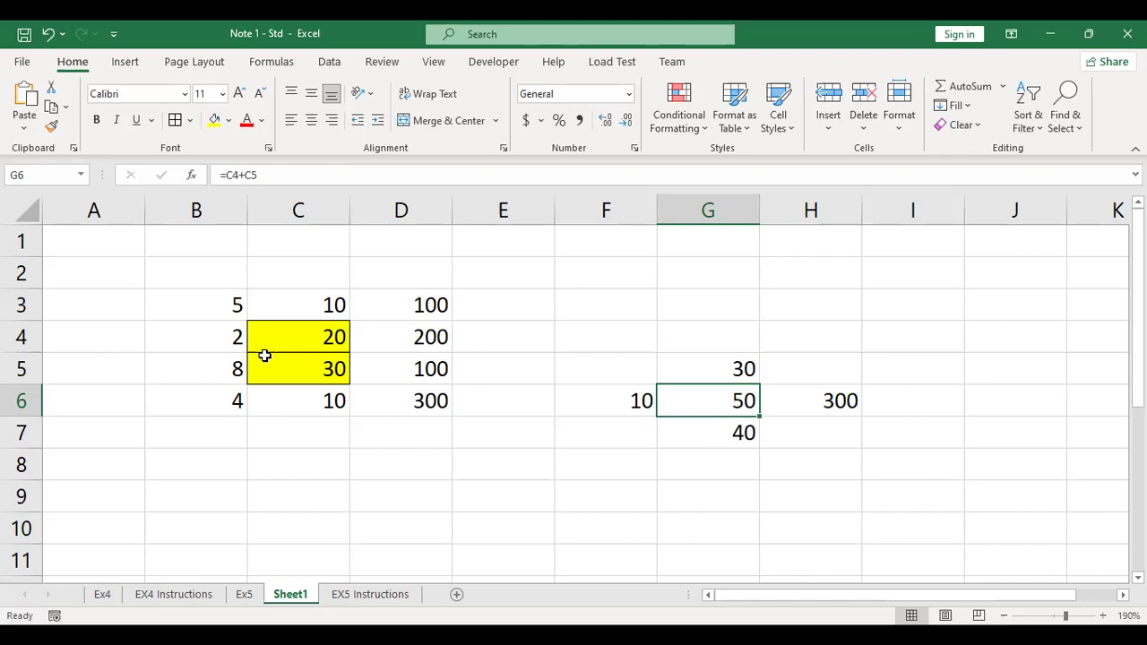
double_click(729, 399)
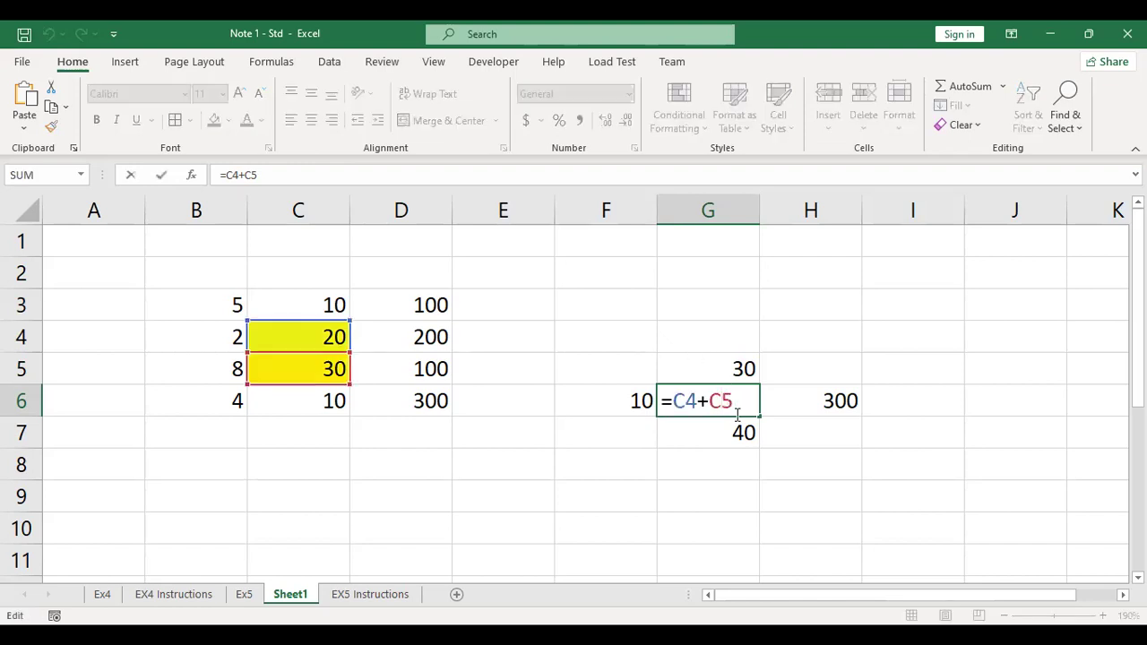
key("Escape")
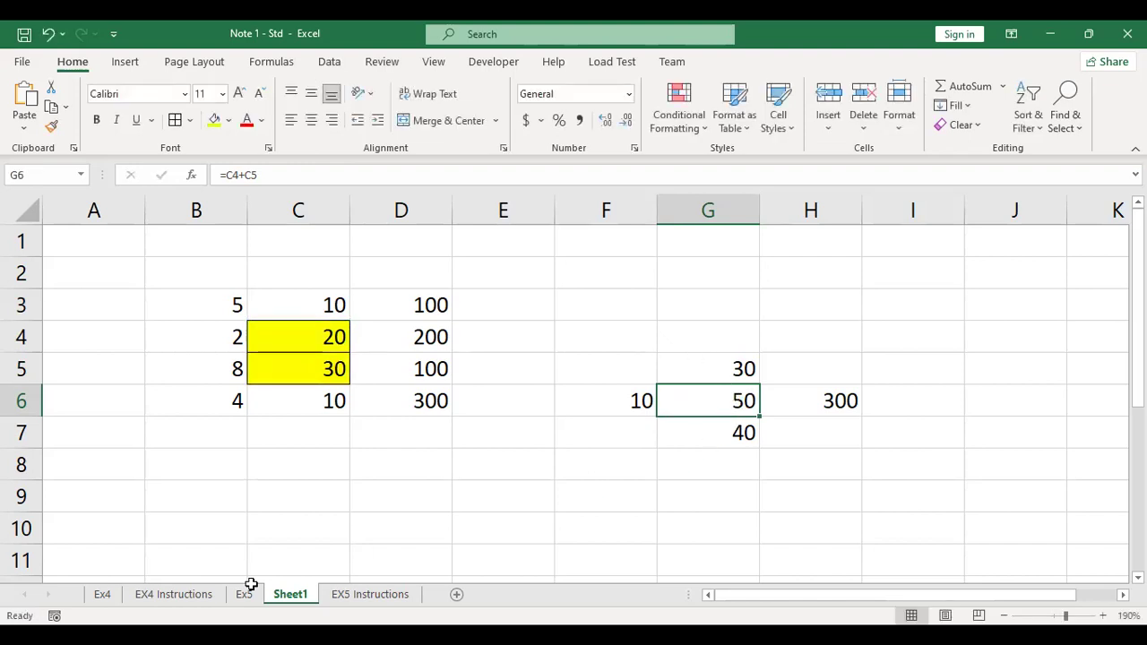
- Review the average formula in M6 of the Ex4 sheet and the EX5 Instructions sheet, and return to Sheet1
left_click(103, 594)
scroll(499, 341, "up", 4)
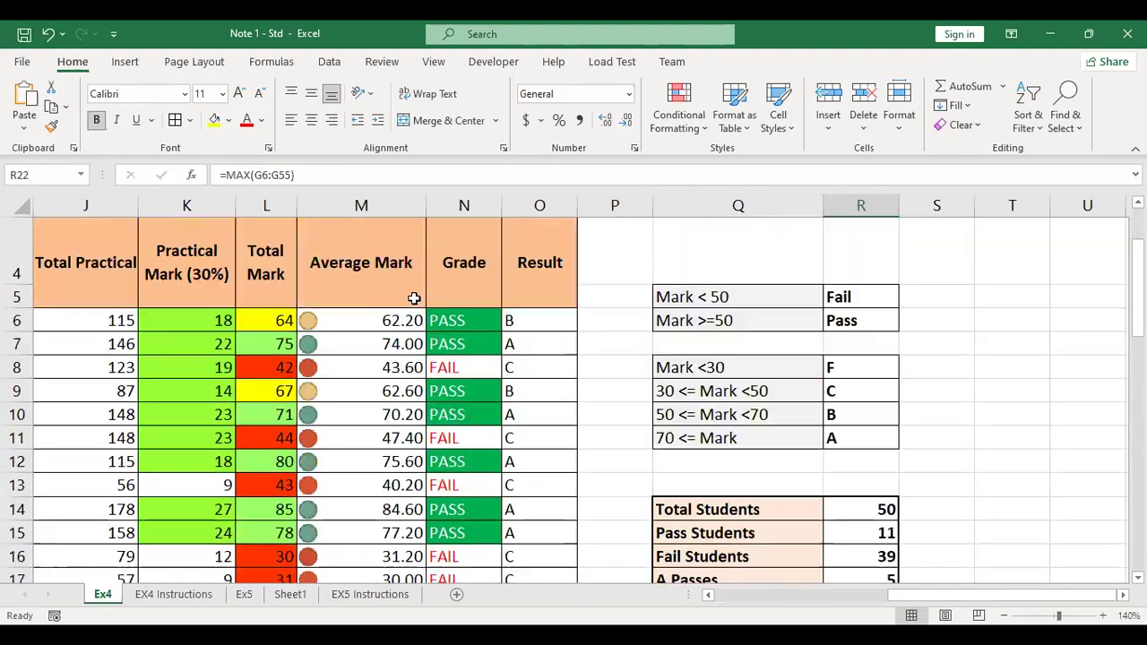
left_click(402, 322)
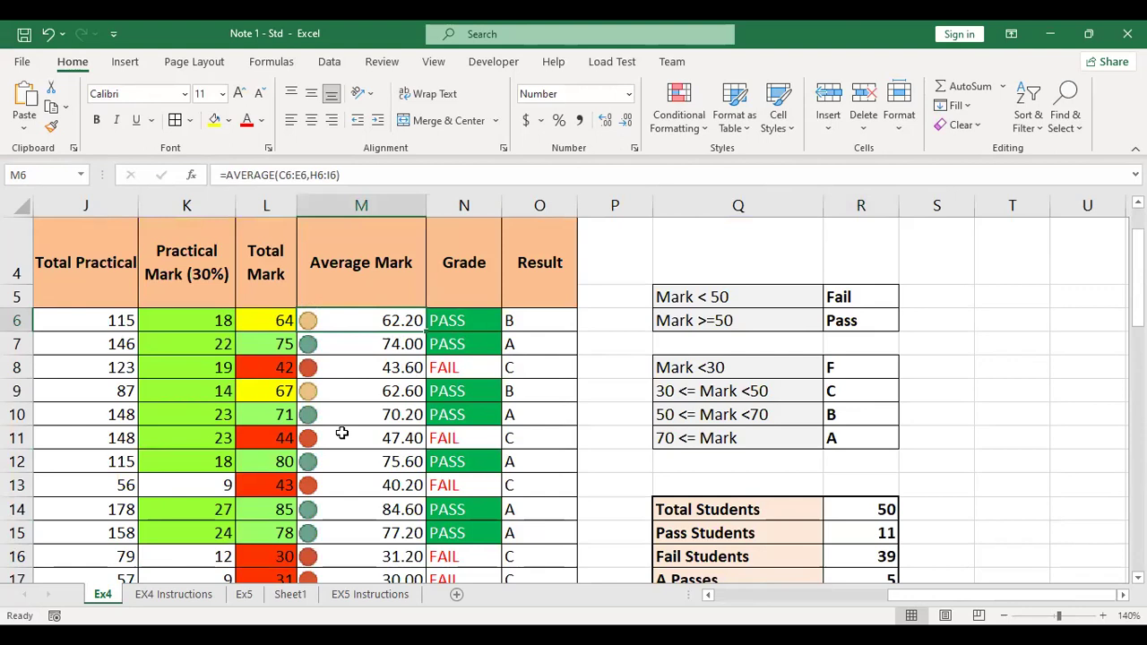
left_click(264, 593)
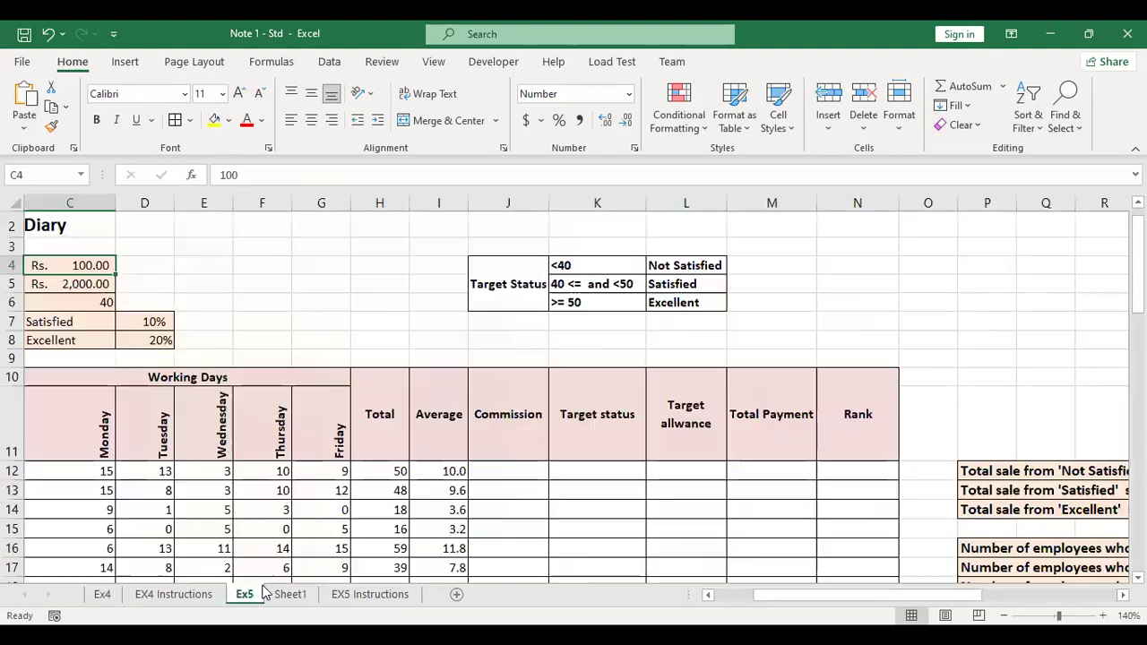
left_click(368, 596)
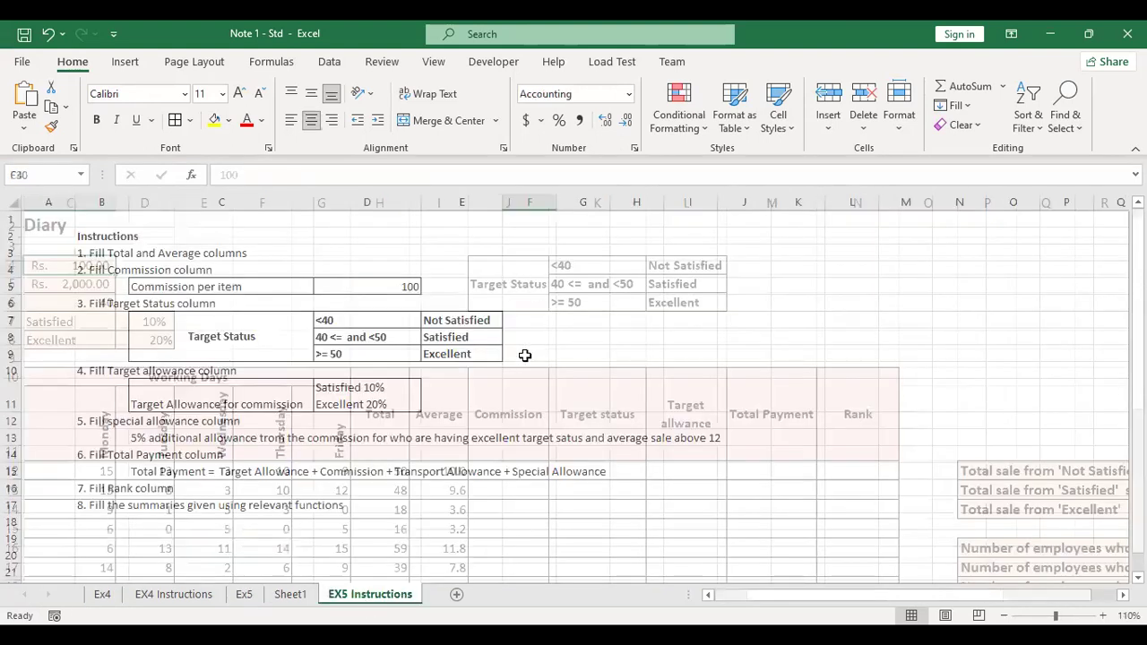
left_click(292, 595)
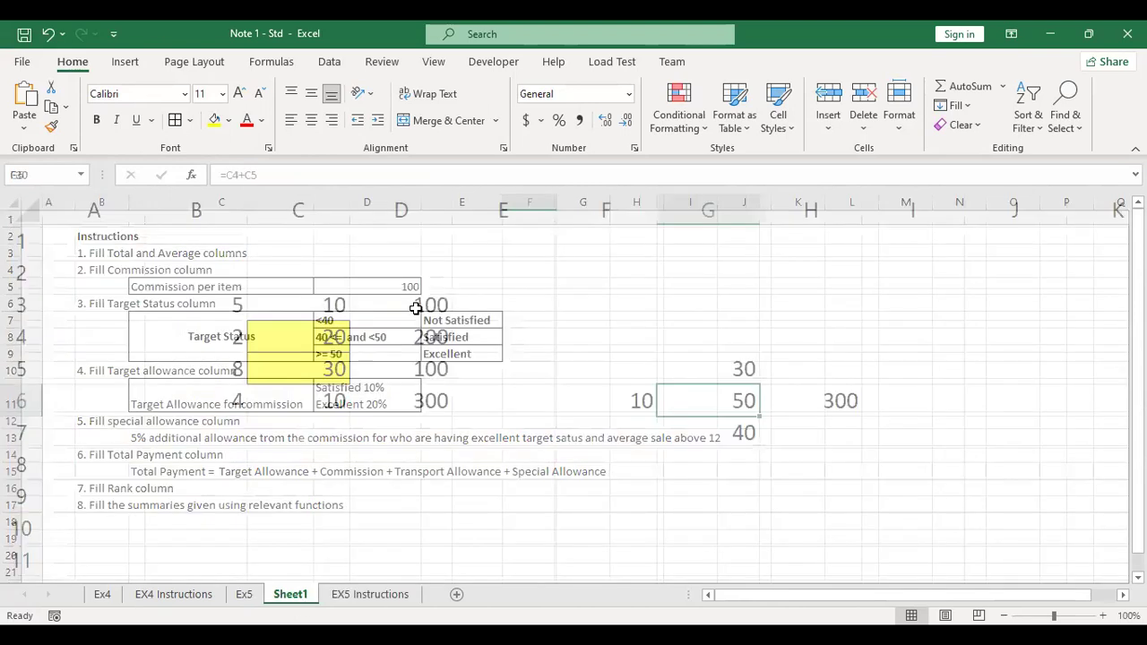
- Examine the C4 and C5 references within G6's formula one at a time, leaving the formula as it is
double_click(743, 400)
left_click_drag(686, 401, 666, 401)
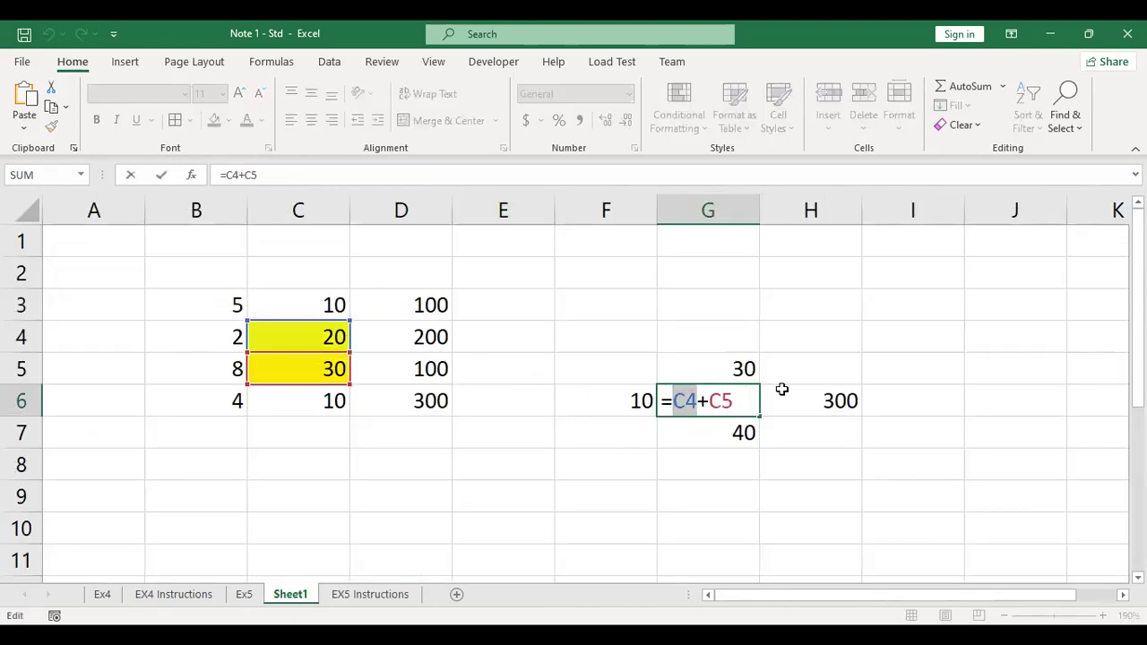
left_click_drag(733, 401, 711, 405)
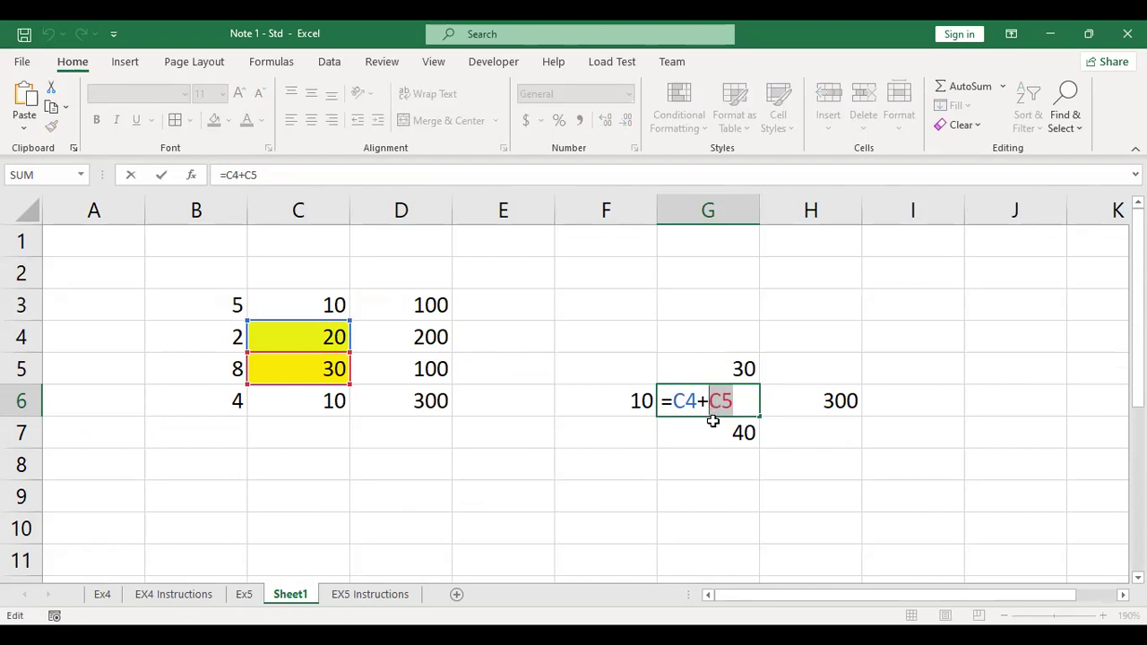
left_click(709, 432)
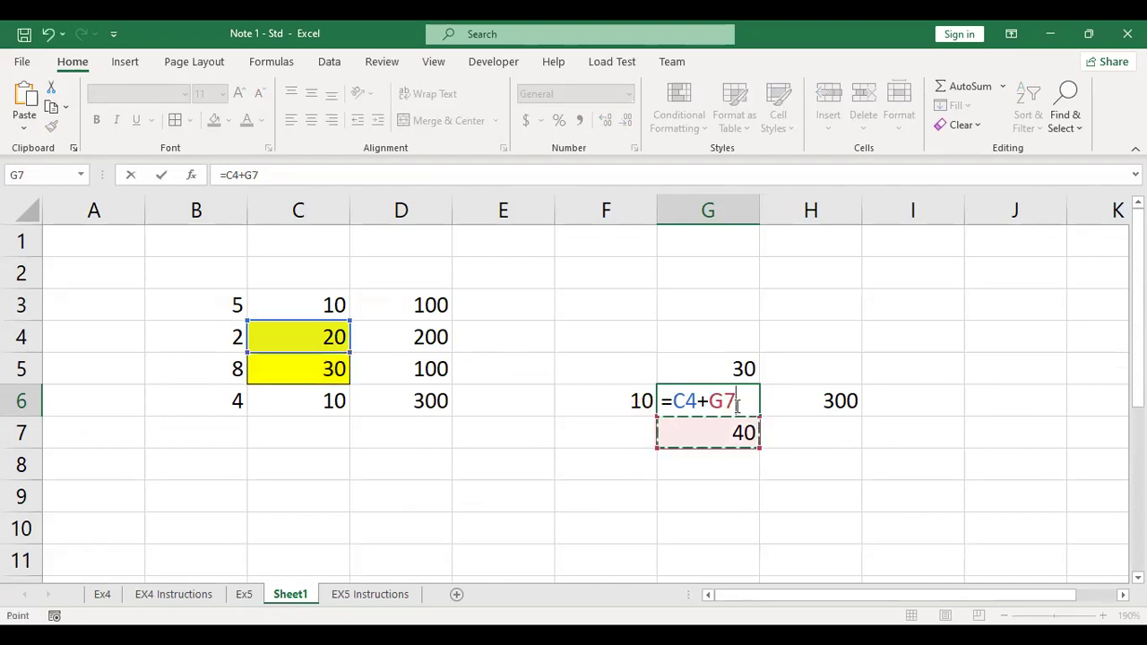
key("Escape")
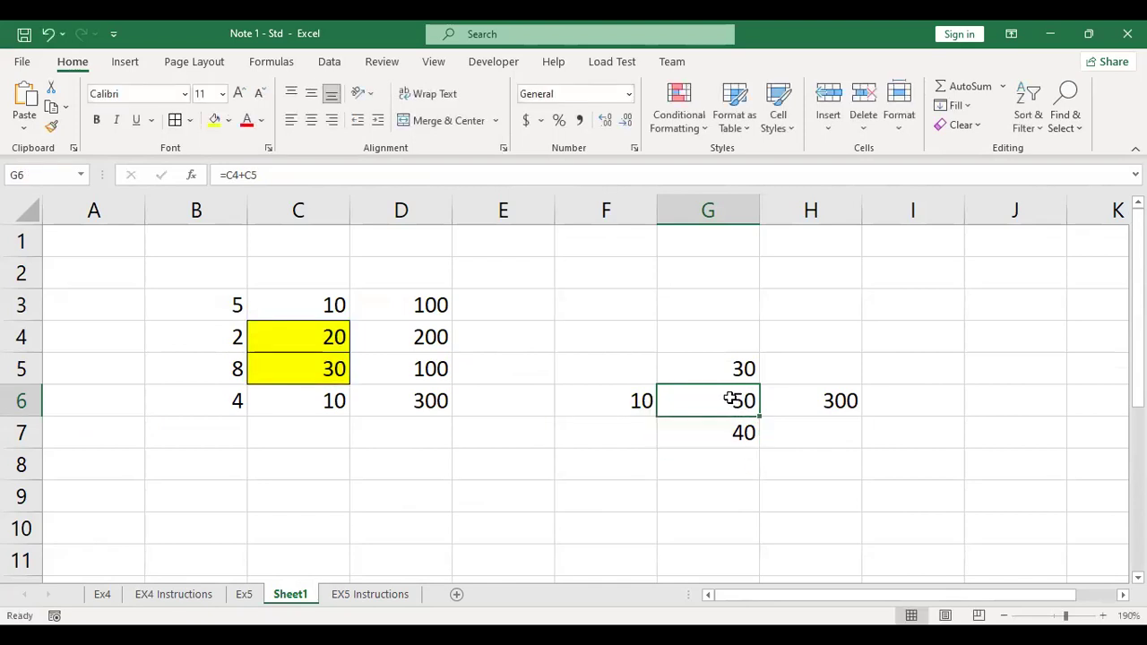
scroll(722, 379, "down", 1)
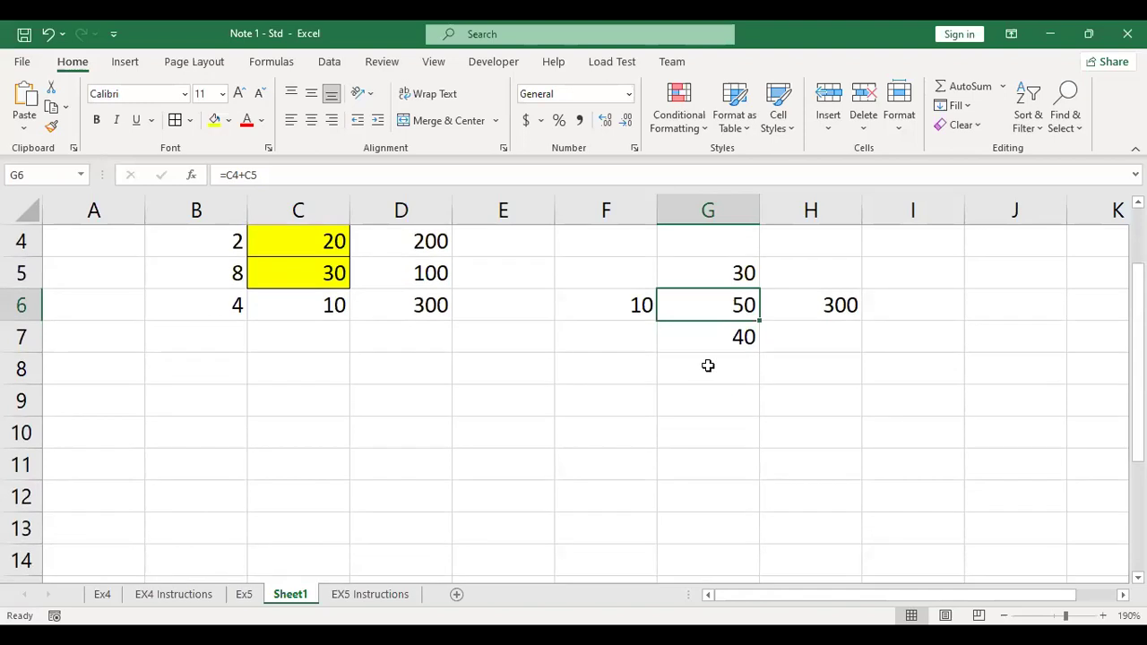
scroll(705, 366, "up", 1)
left_click_drag(639, 373, 796, 418)
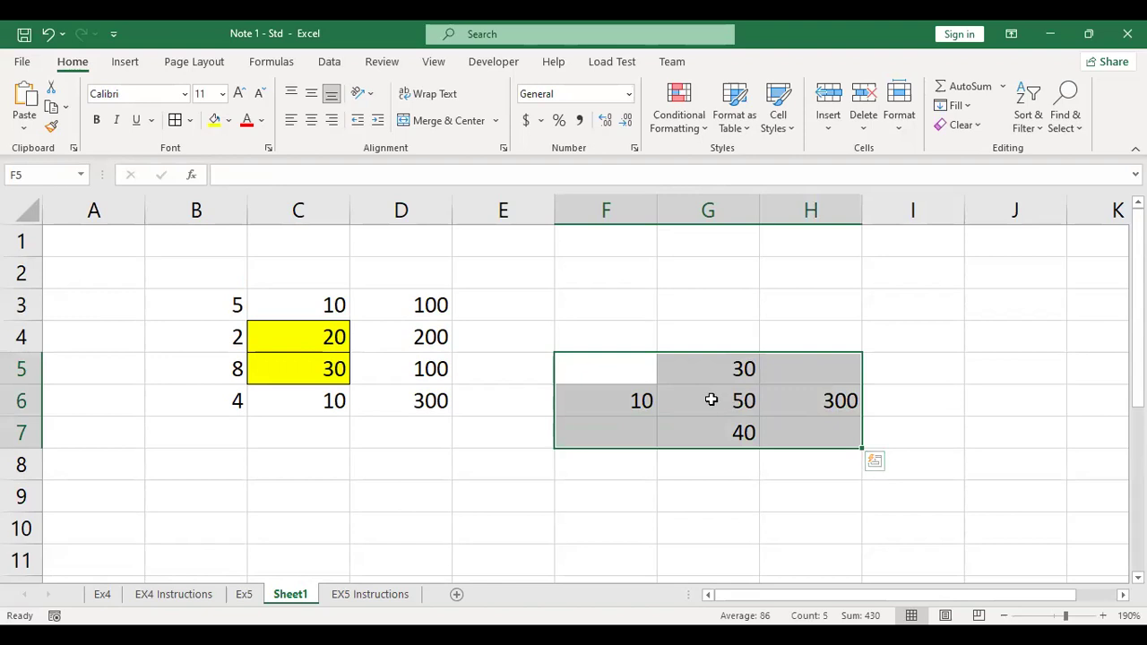
left_click(710, 399)
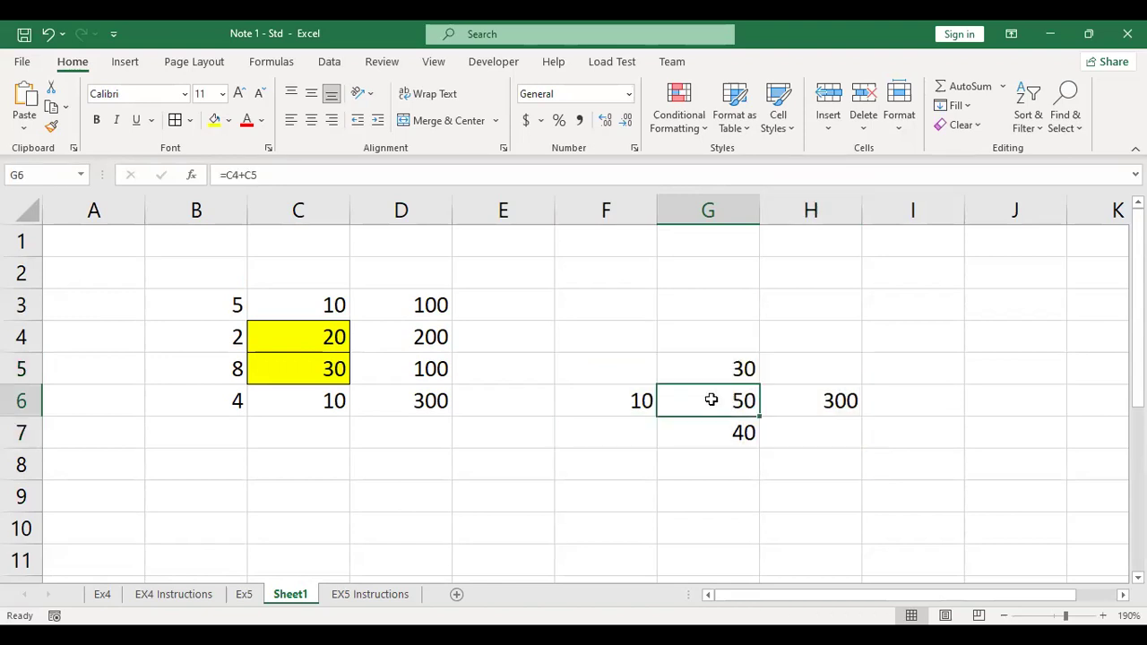
left_click(636, 370)
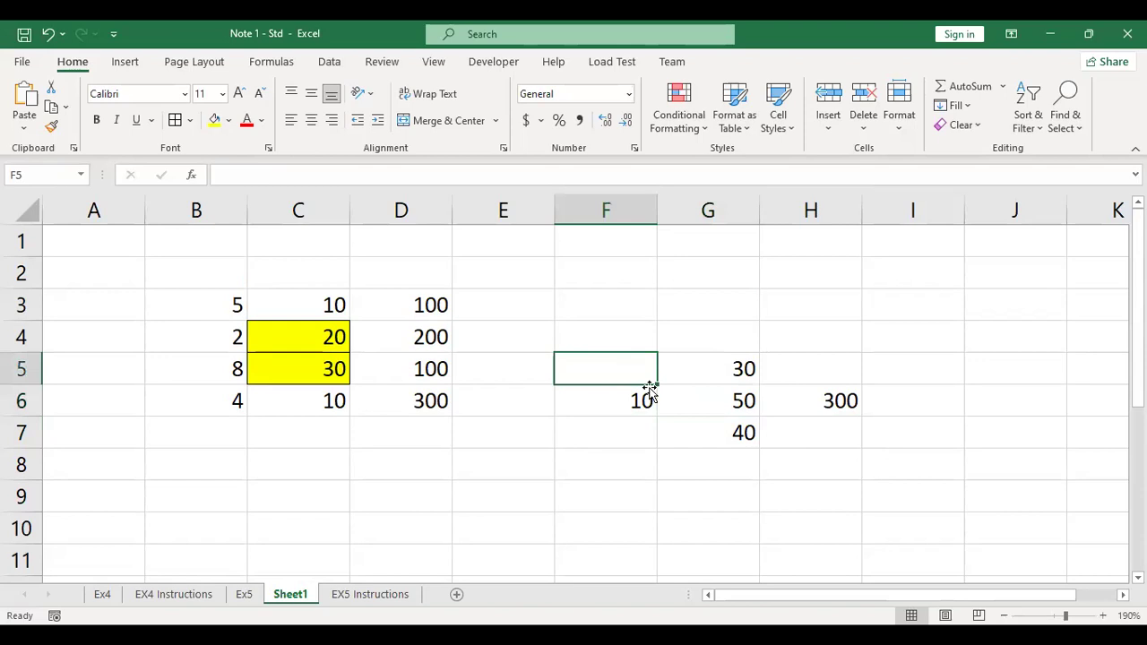
scroll(641, 382, "down", 1)
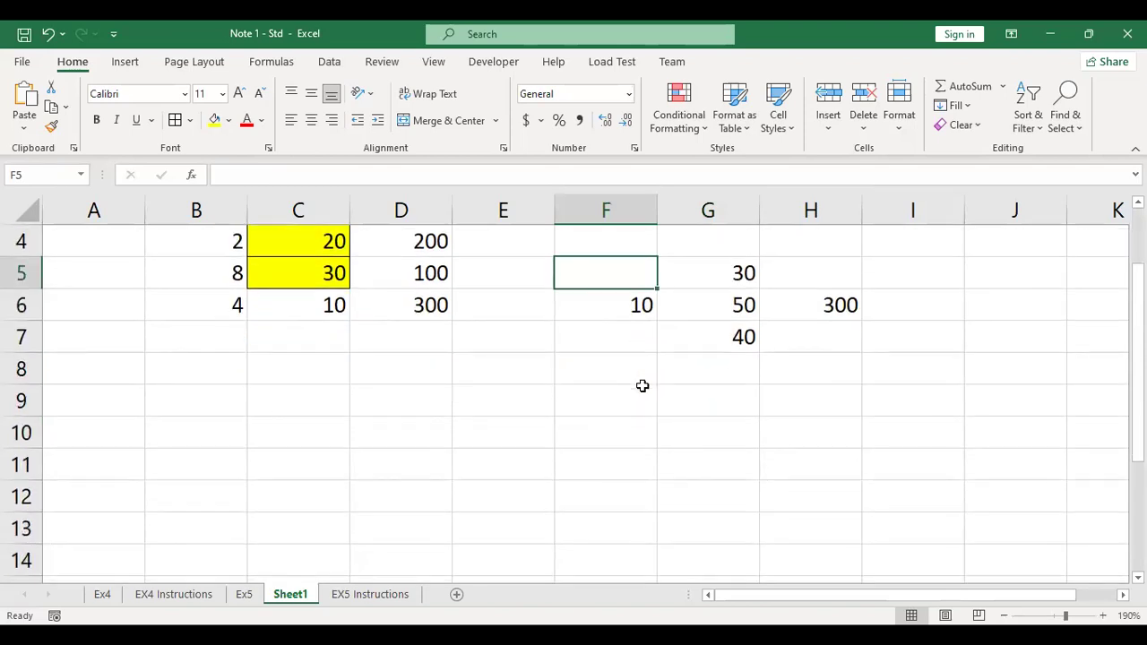
left_click(1005, 615)
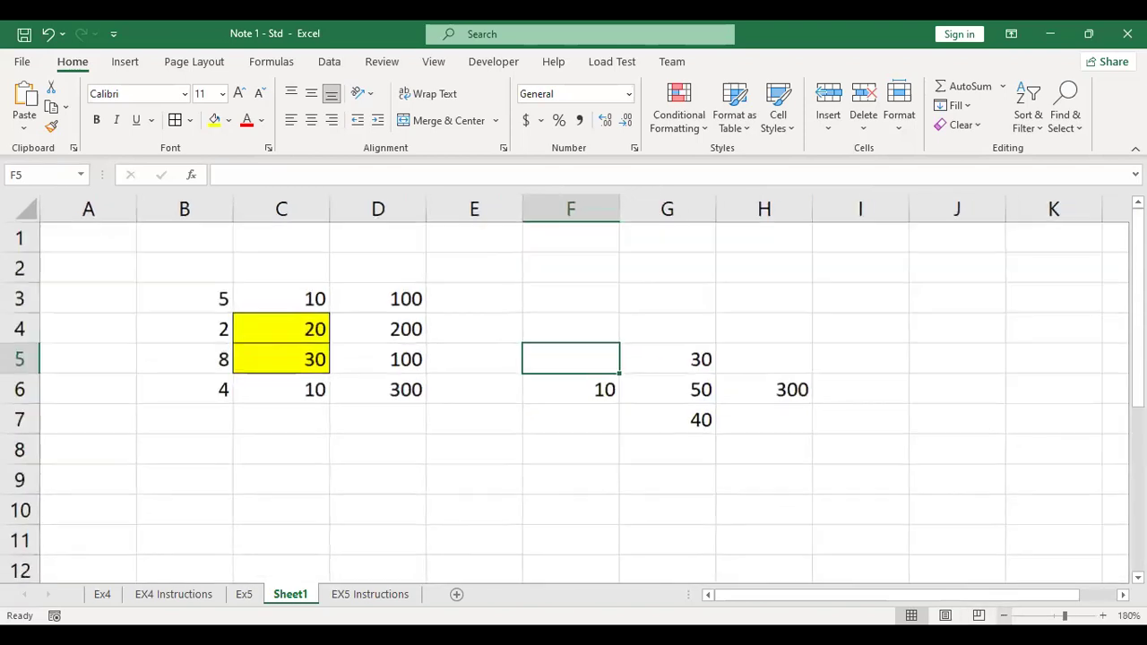
- Build a formula in G10 that adds the two yellow cells, =C4+C5
scroll(642, 499, "down", 1)
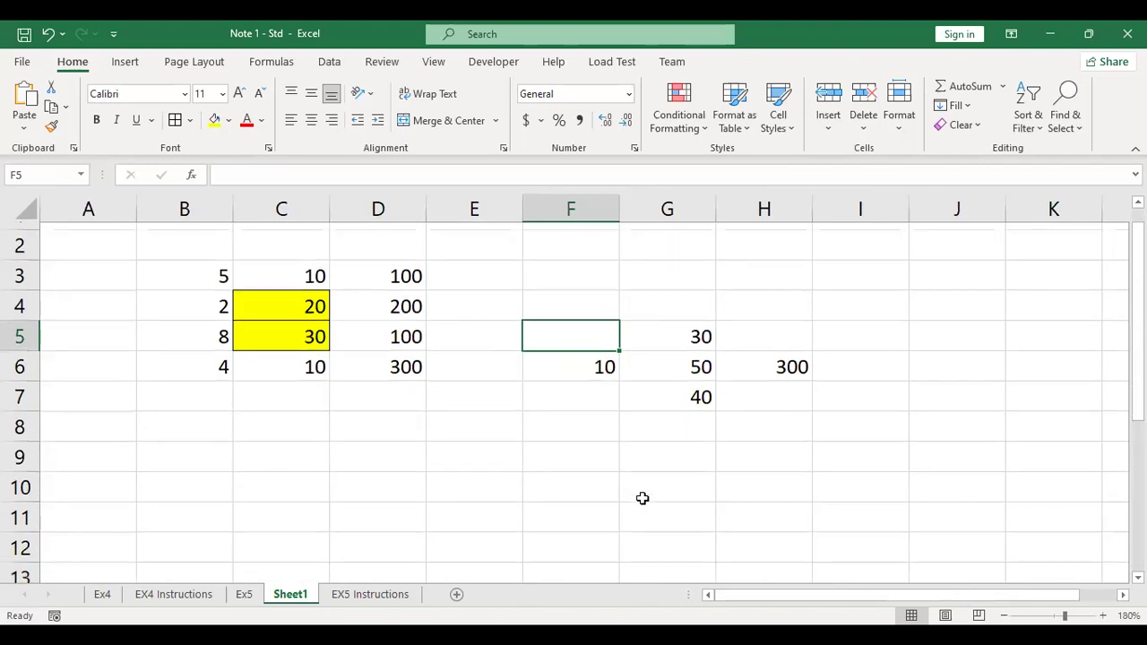
scroll(640, 500, "up", 1)
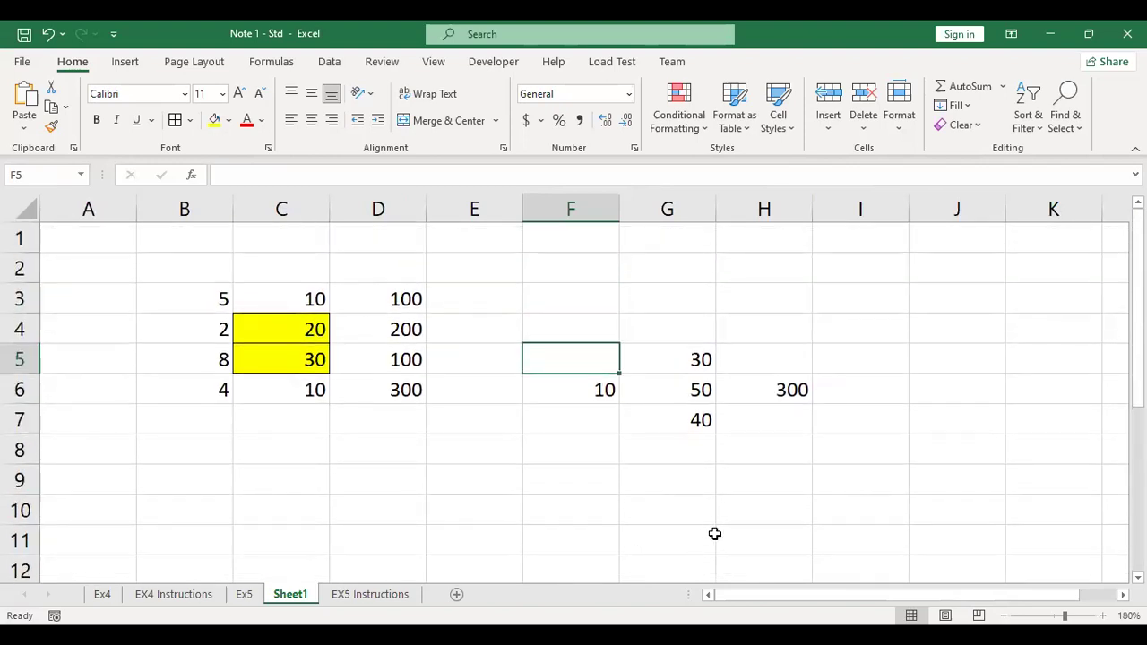
left_click(699, 510)
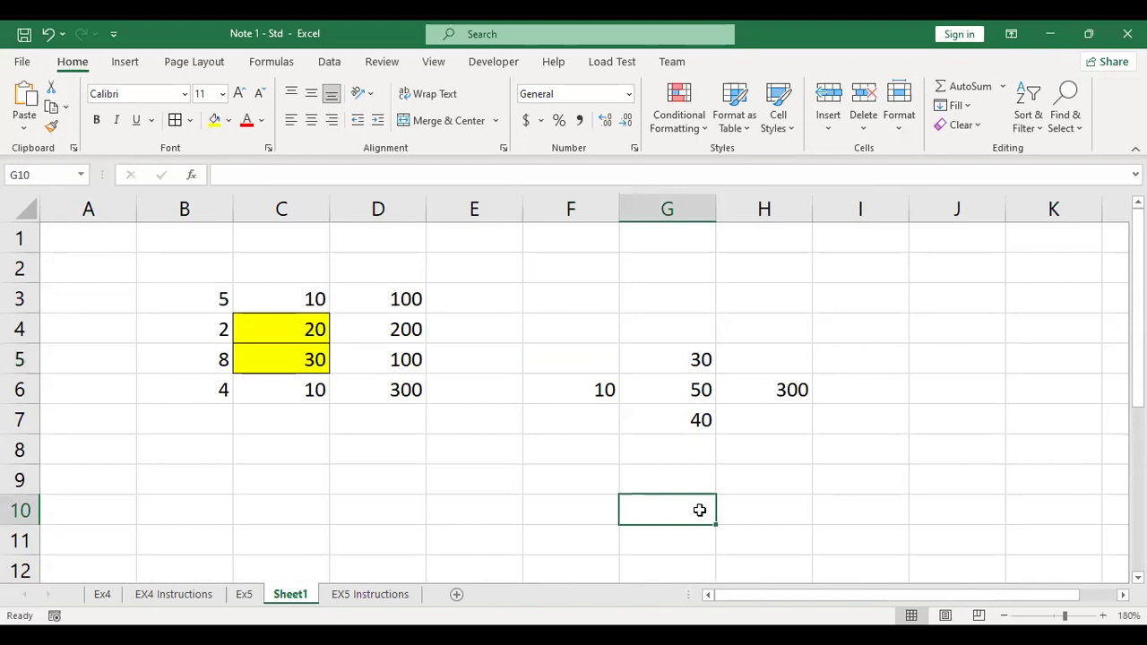
type("=")
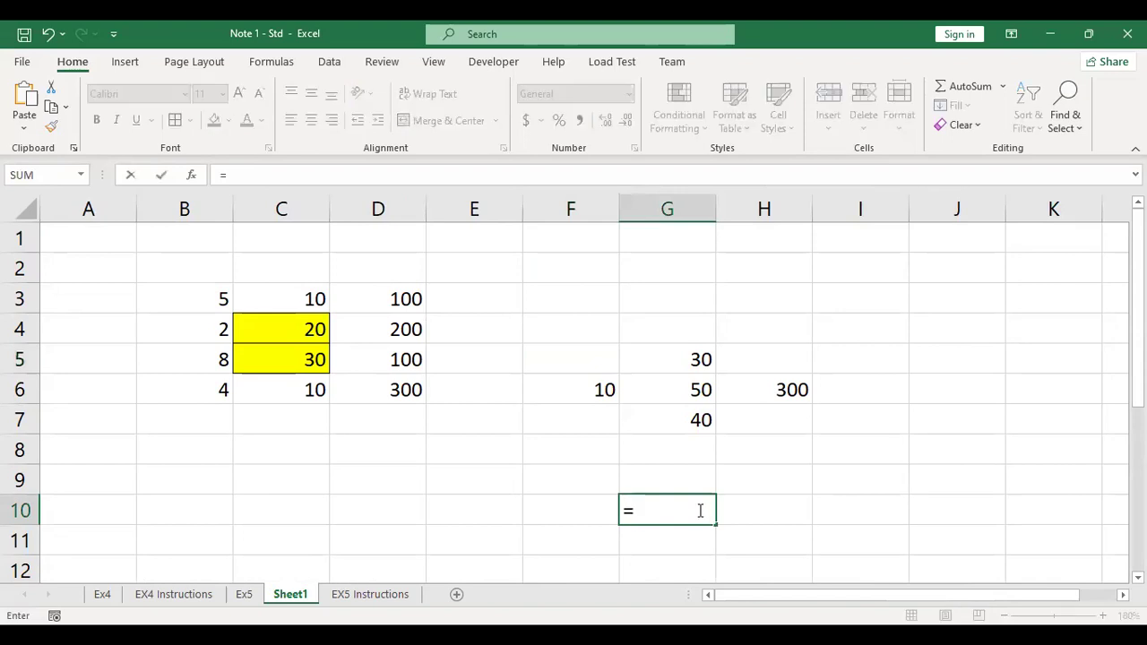
left_click(319, 327)
left_click(318, 327)
type("+")
left_click(314, 354)
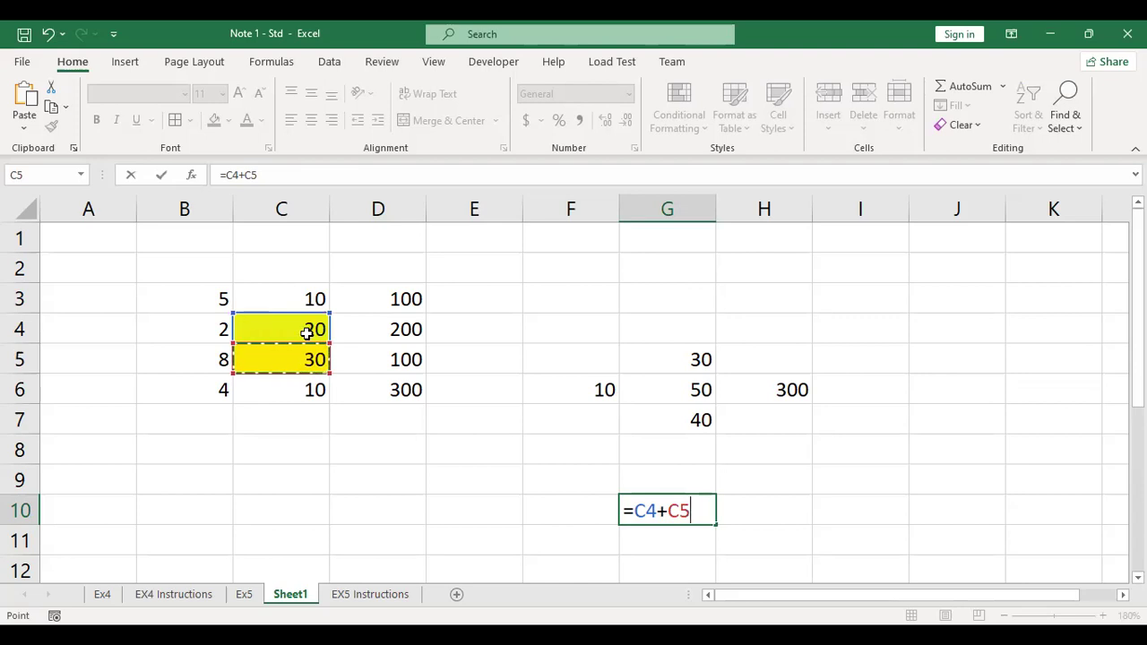
- Change G10's formula to =$C$4+C5, with the C4 reference absolute and the C5 reference relative
left_click(646, 511)
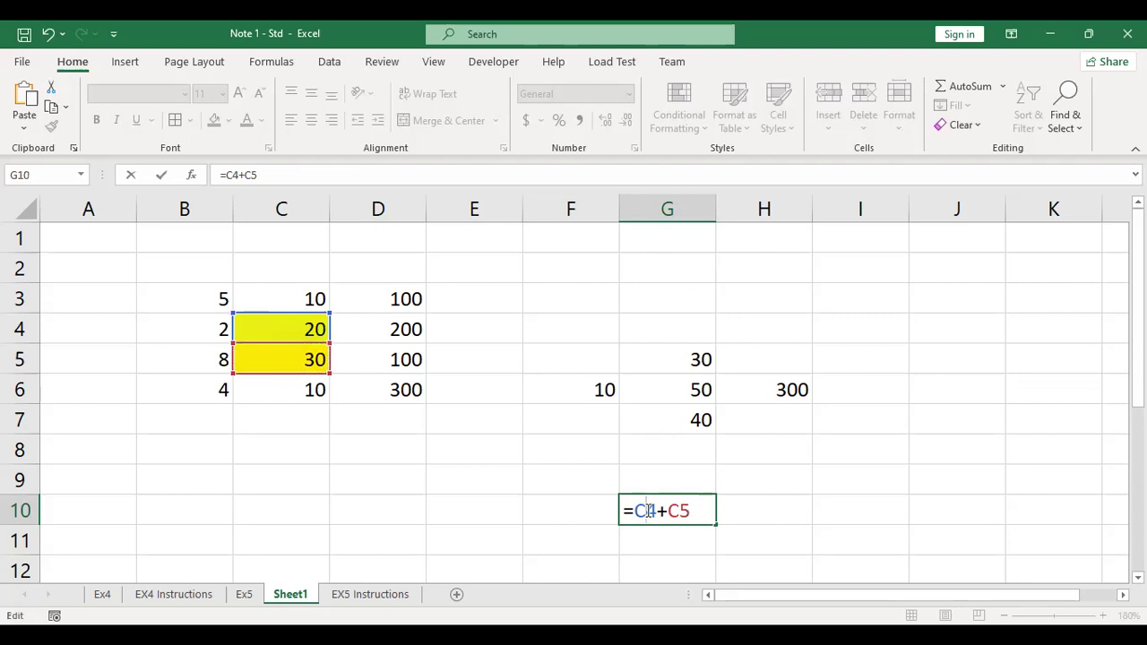
key("F4")
left_click(696, 510)
key("F4")
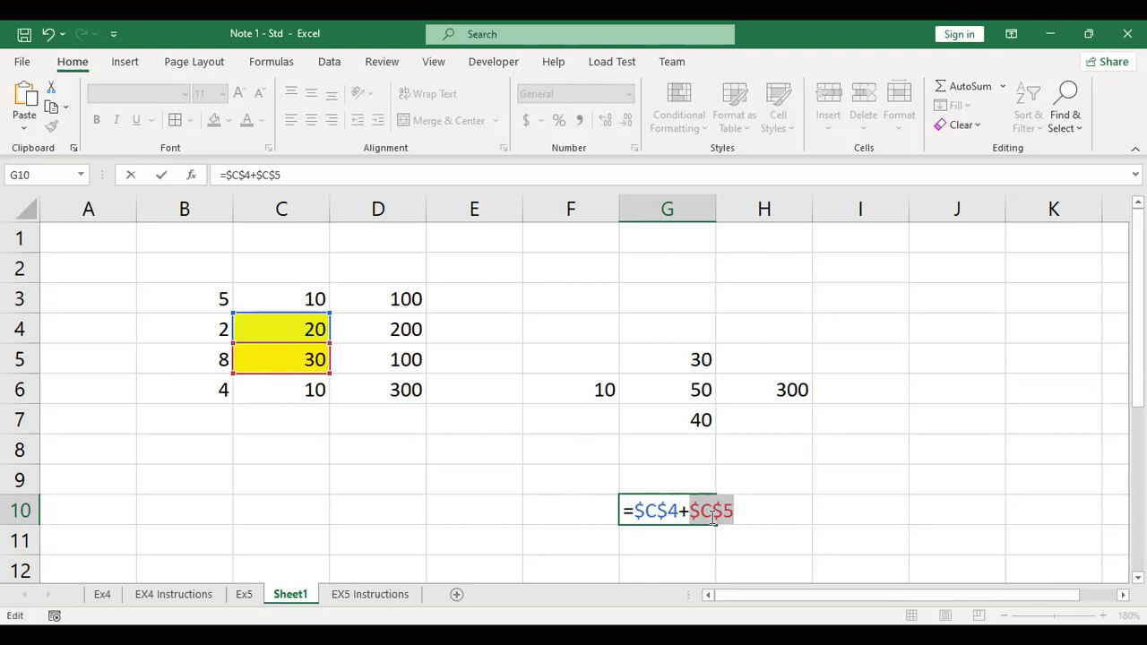
key("F4")
key("F4")
key("F4")
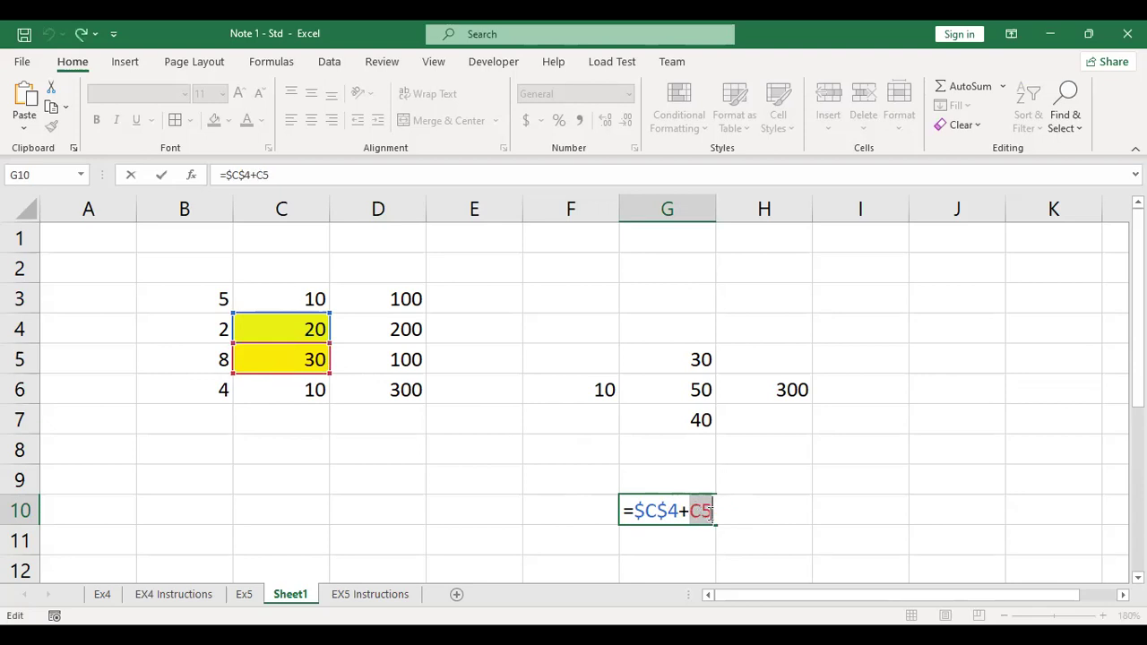
left_click(649, 507)
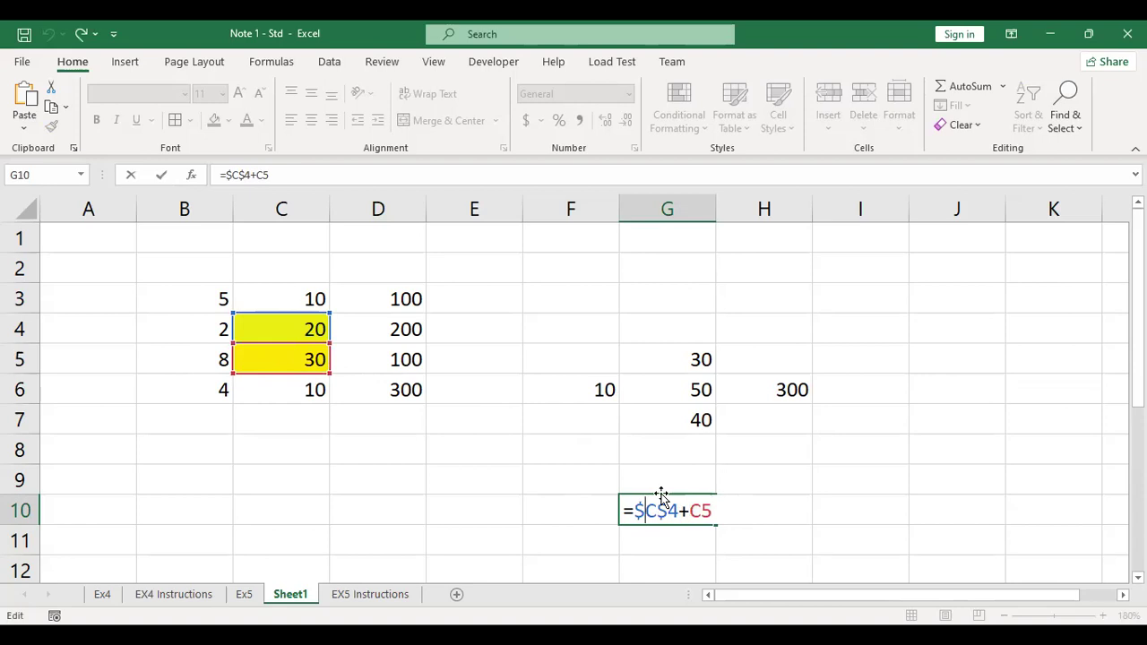
key("Return")
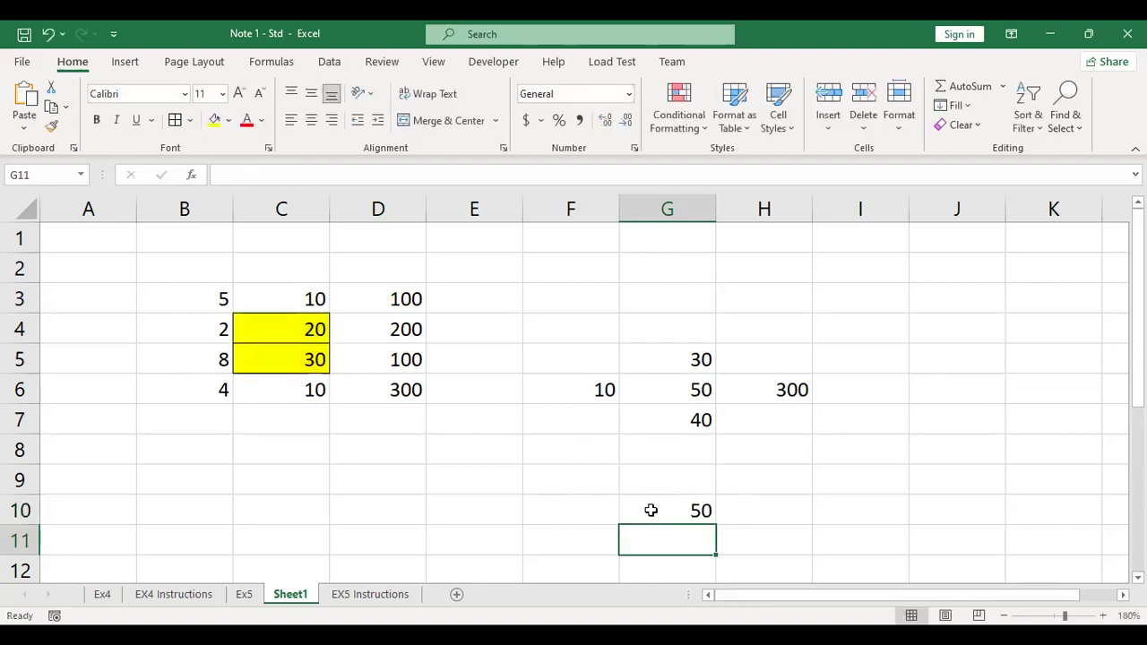
double_click(650, 507)
key("Return")
- Copy G10's formula up into G9 and compare its references with the relative formula in G5
left_click(686, 516)
left_click_drag(716, 524, 716, 470)
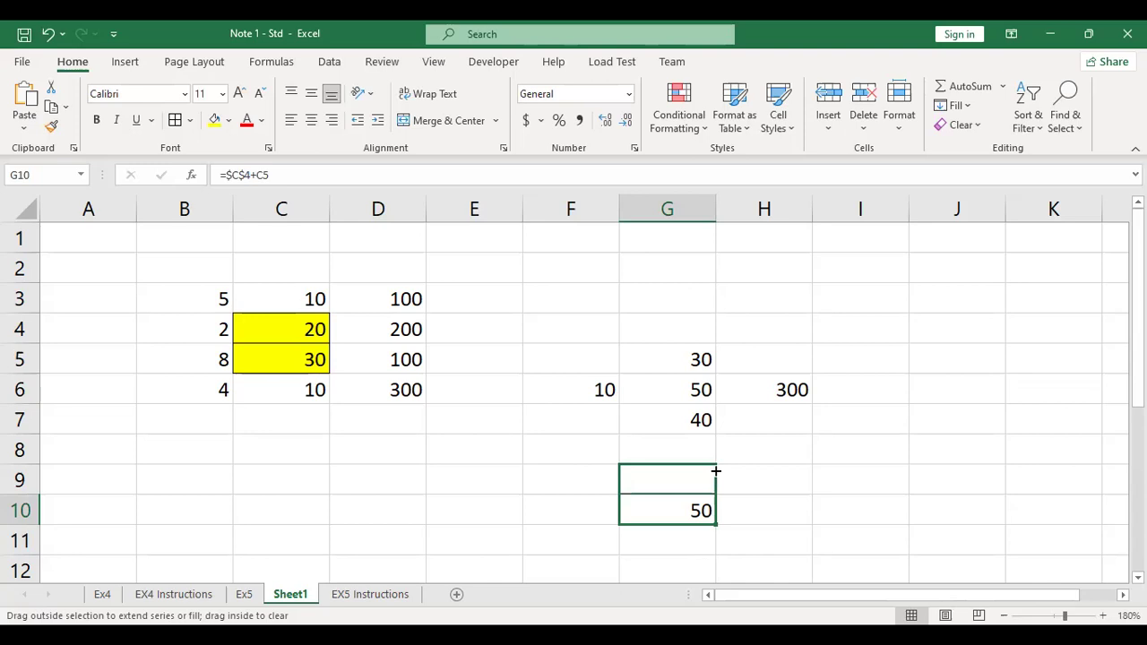
left_click_drag(716, 470, 716, 471)
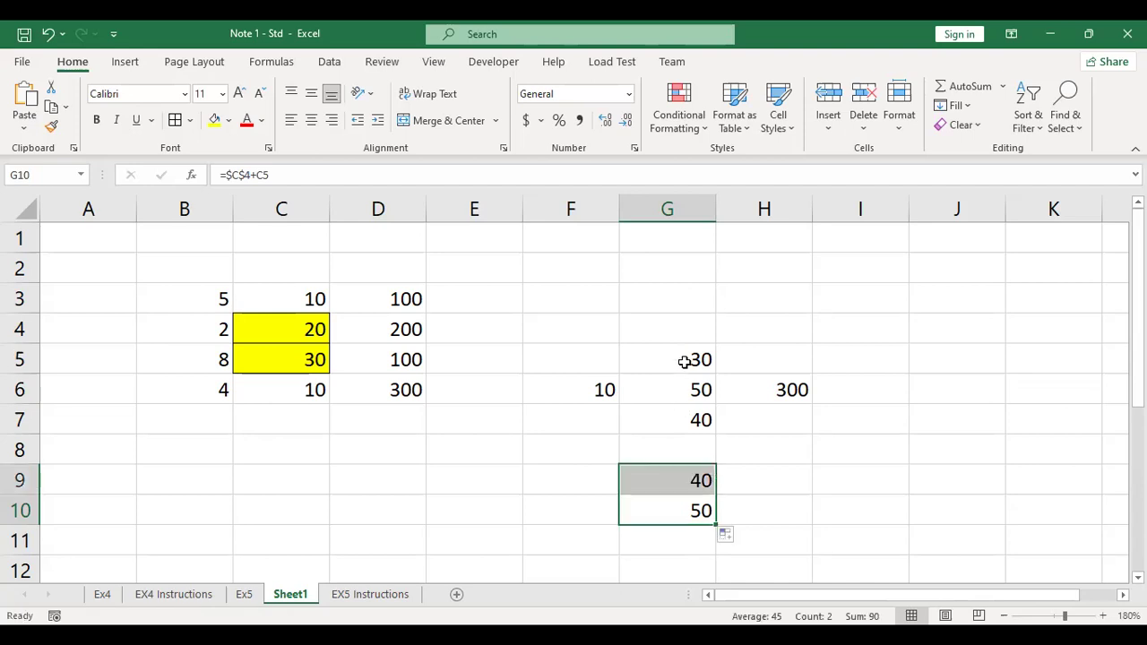
left_click(684, 481)
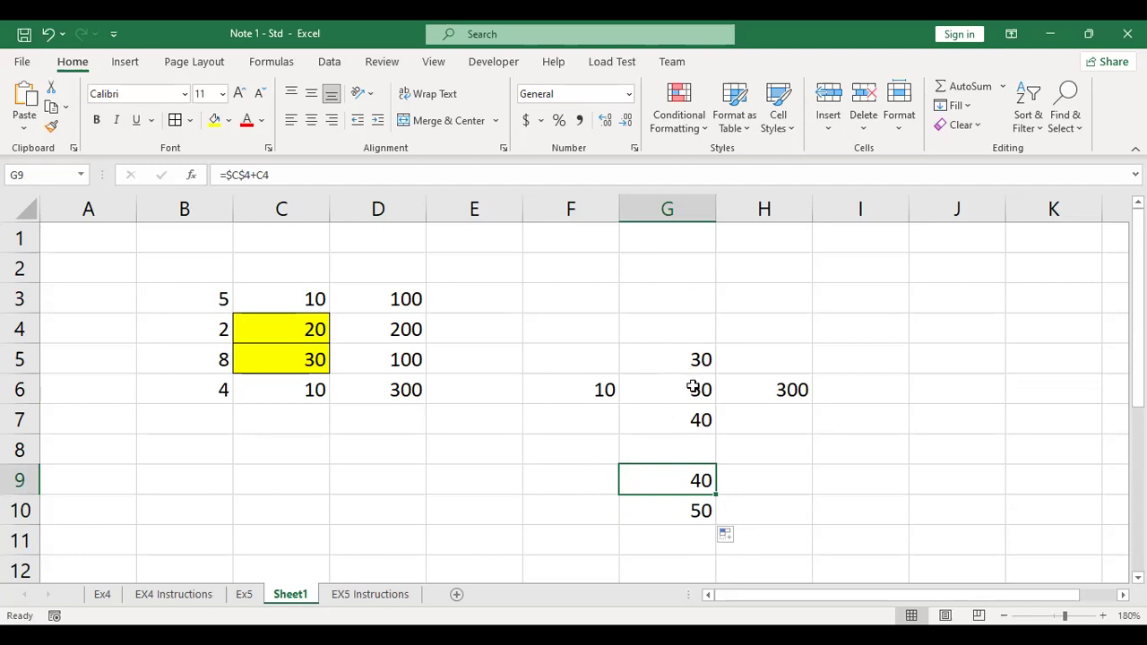
left_click(686, 358)
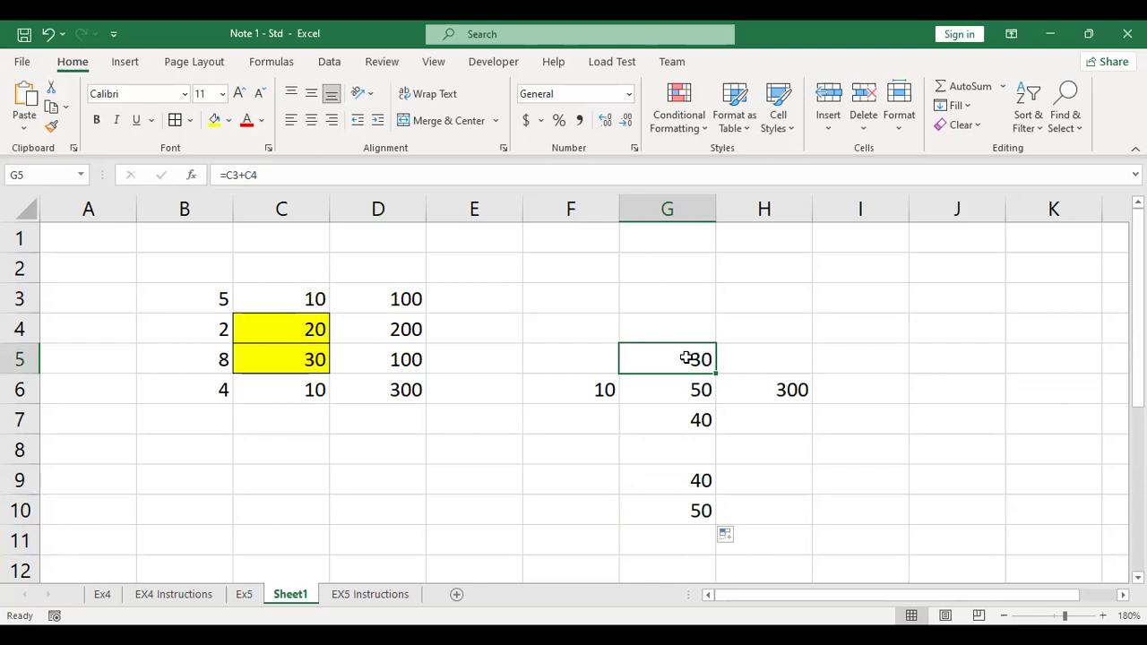
double_click(676, 484)
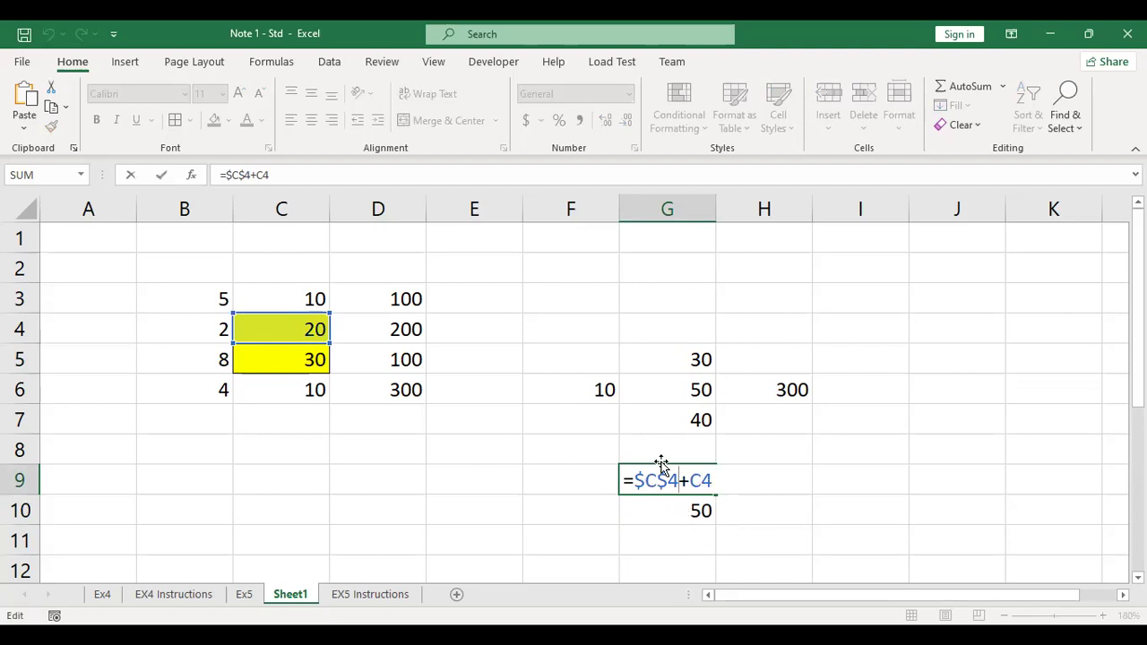
key("Return")
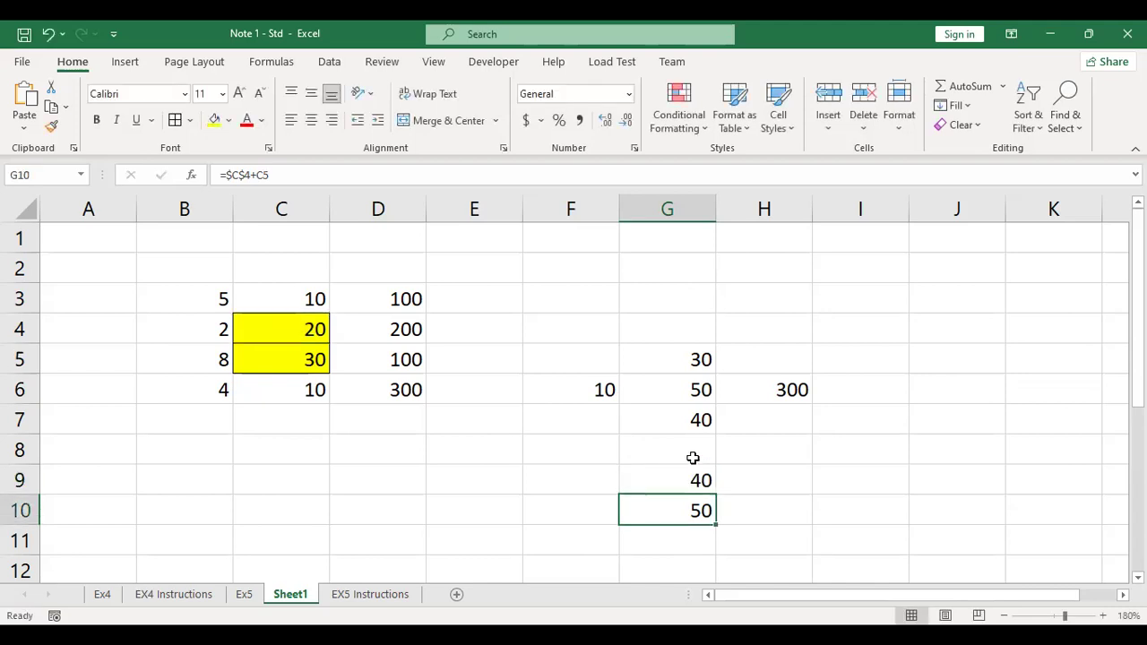
- Copy G10's formula down into G11 and inspect which cells the copy refers to
left_click_drag(716, 523, 716, 523)
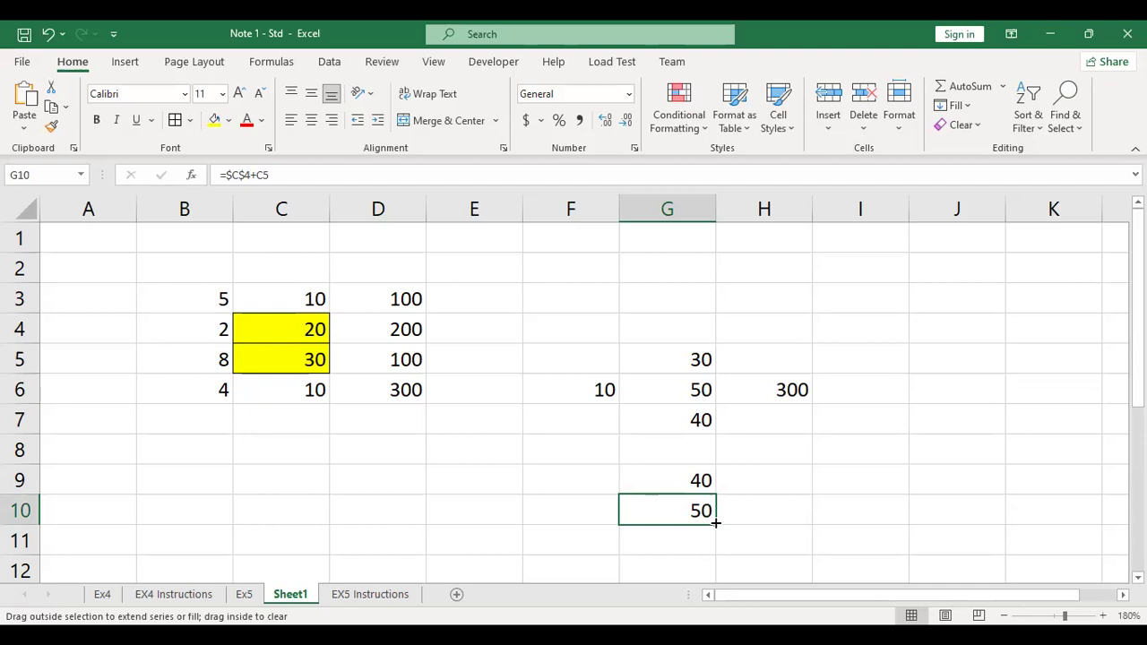
left_click_drag(716, 522, 721, 546)
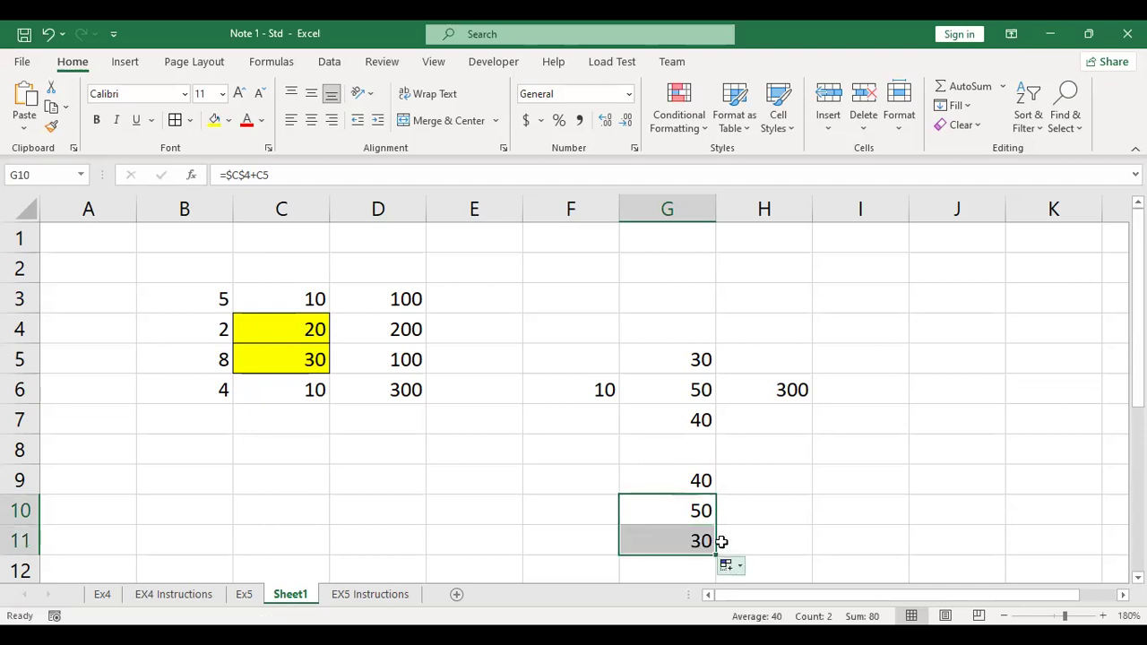
double_click(654, 539)
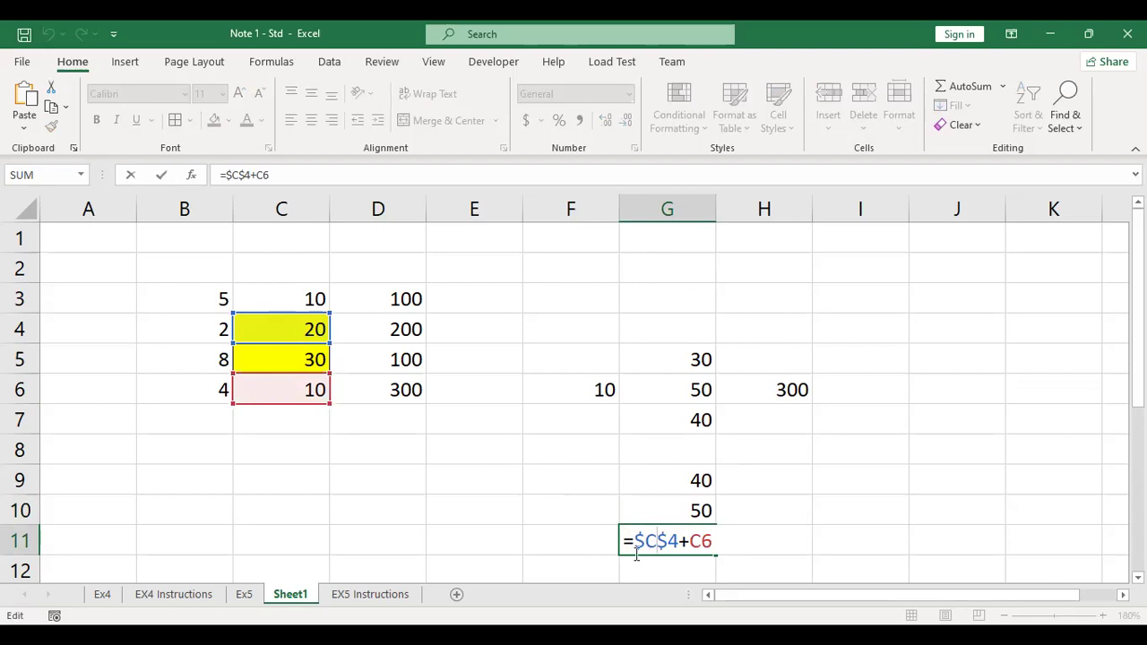
key("Return")
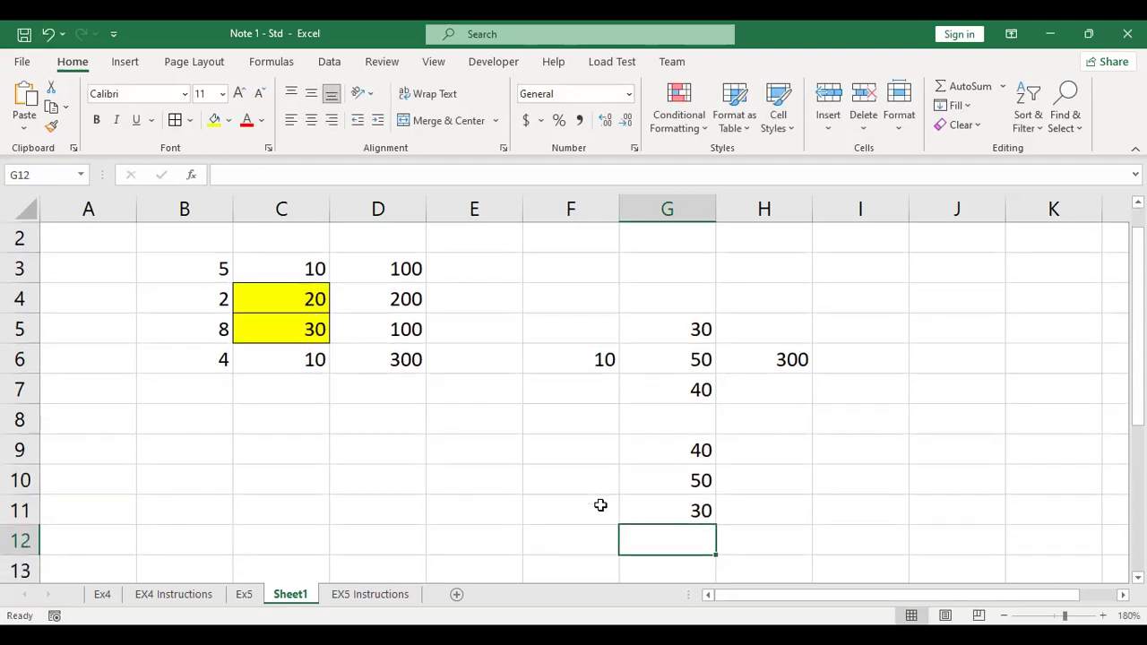
- Copy G10's formula across into F10 and inspect which cells the copy refers to
left_click(704, 479)
left_click_drag(718, 492, 565, 482)
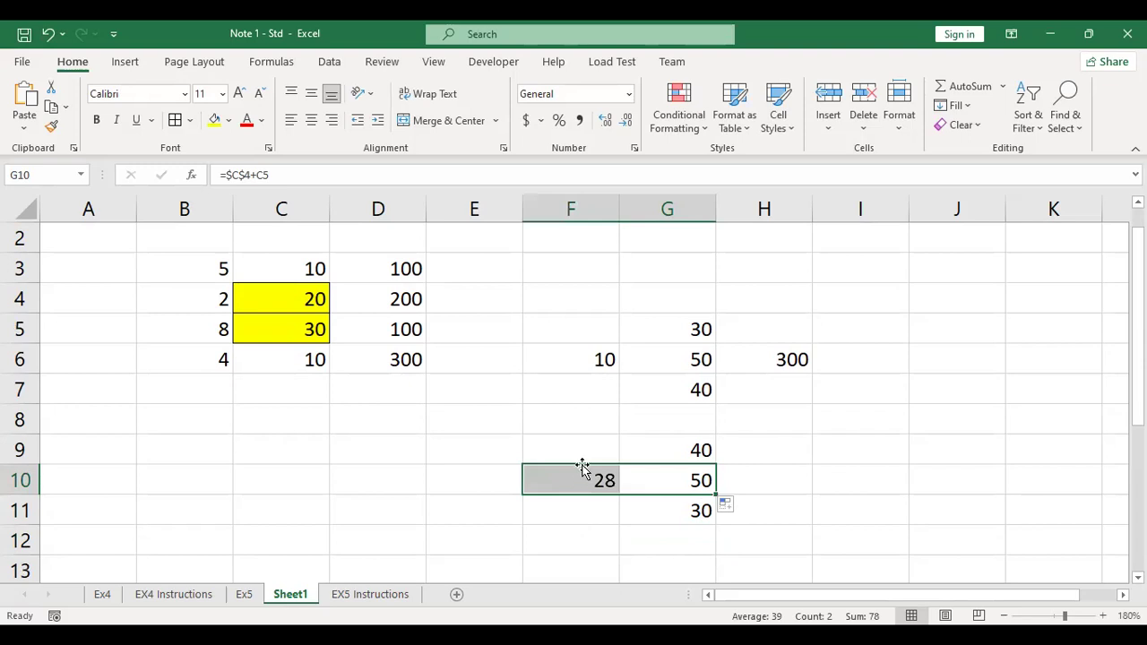
double_click(583, 484)
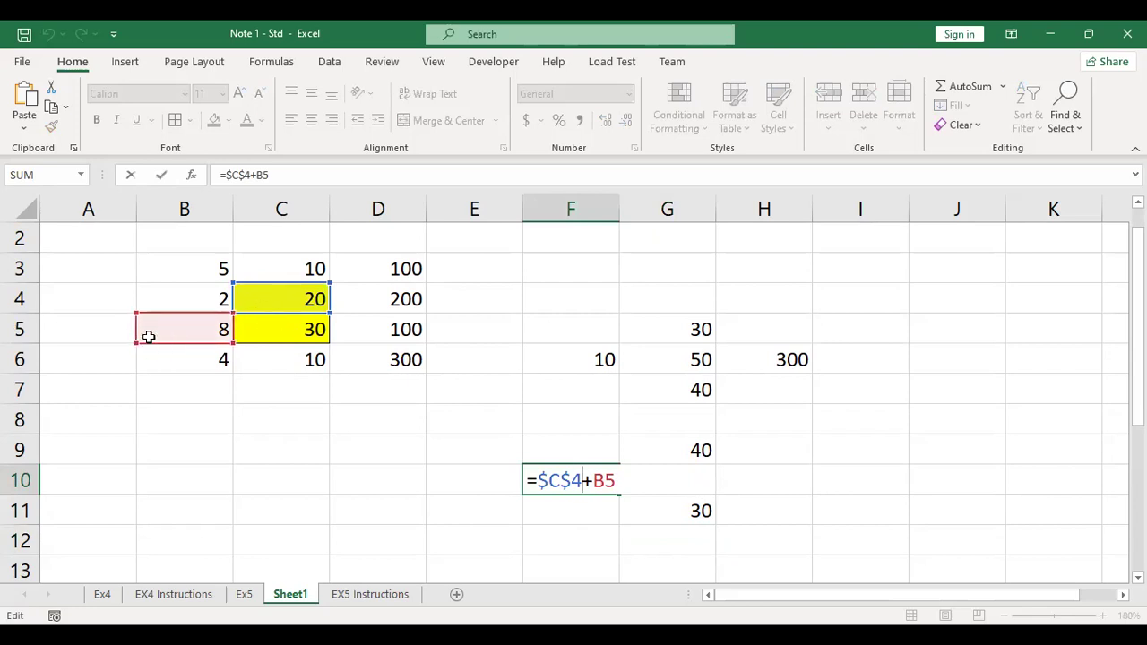
key("Return")
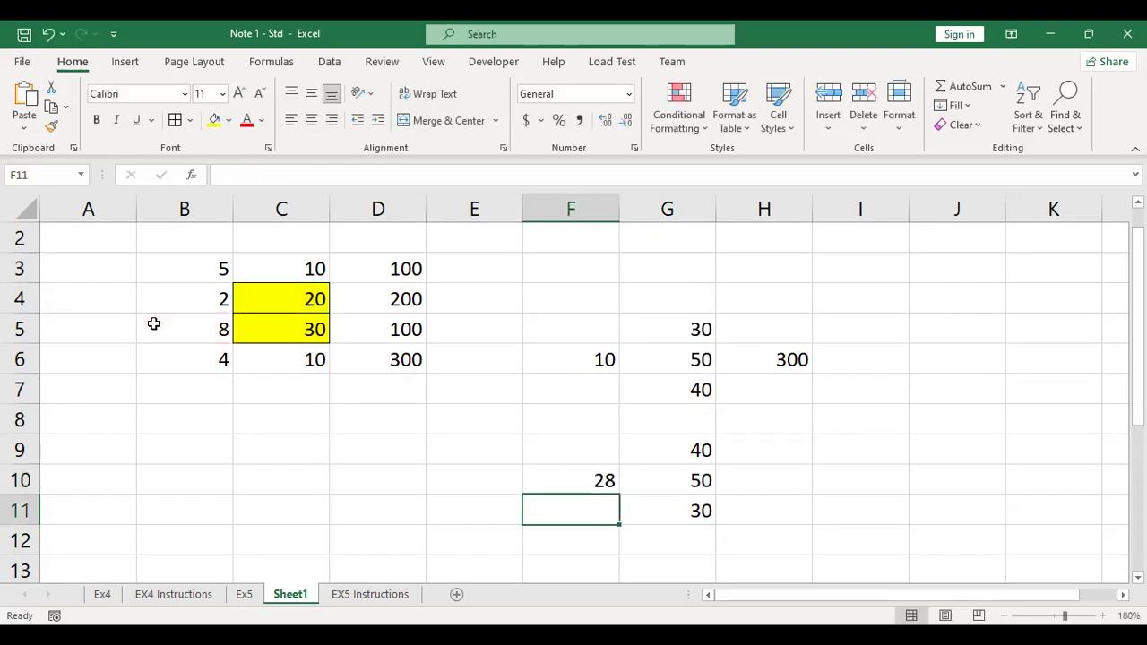
- Copy G10's formula across into H10 and examine its relative and absolute references one at a time
left_click_drag(718, 493, 841, 495)
double_click(773, 481)
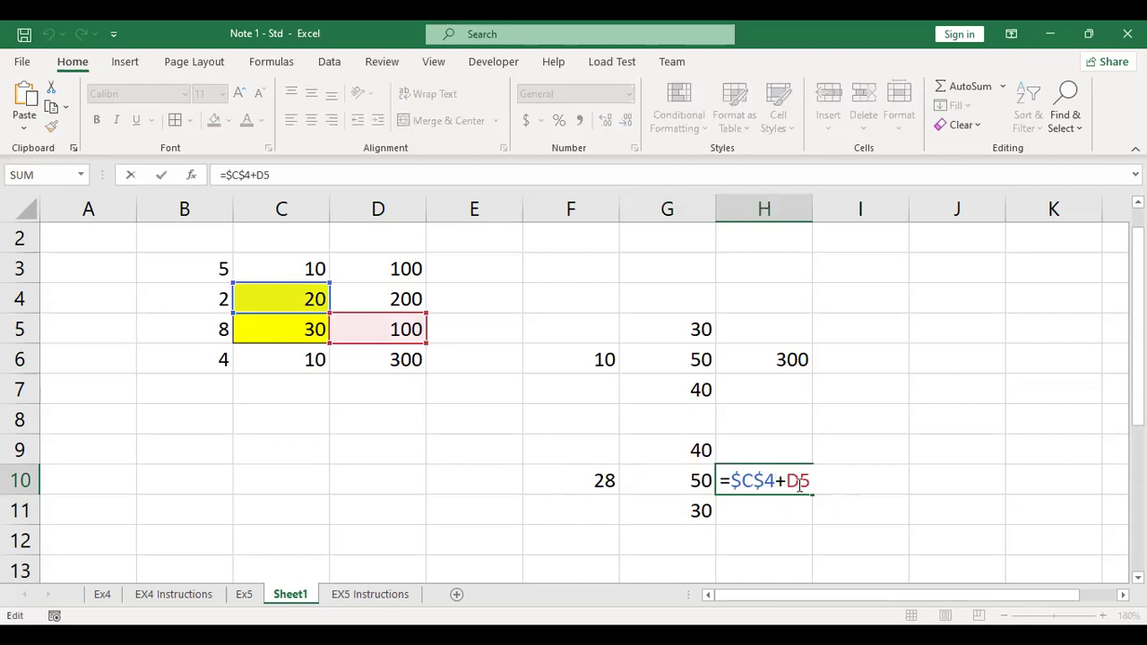
left_click_drag(786, 480, 813, 480)
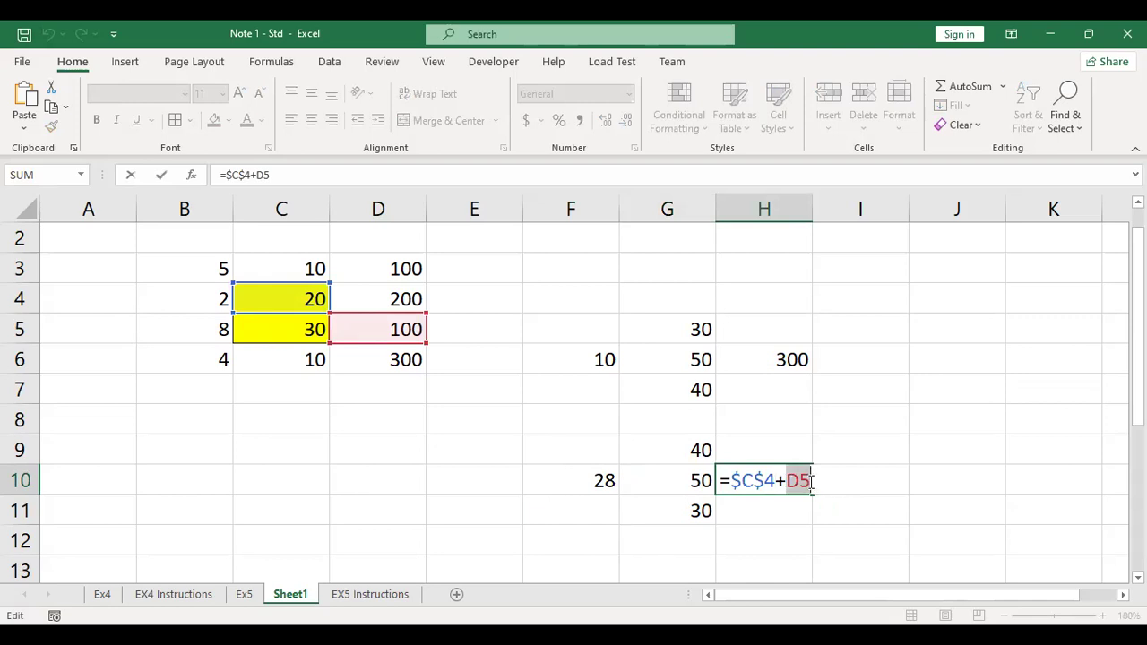
left_click_drag(777, 481, 729, 484)
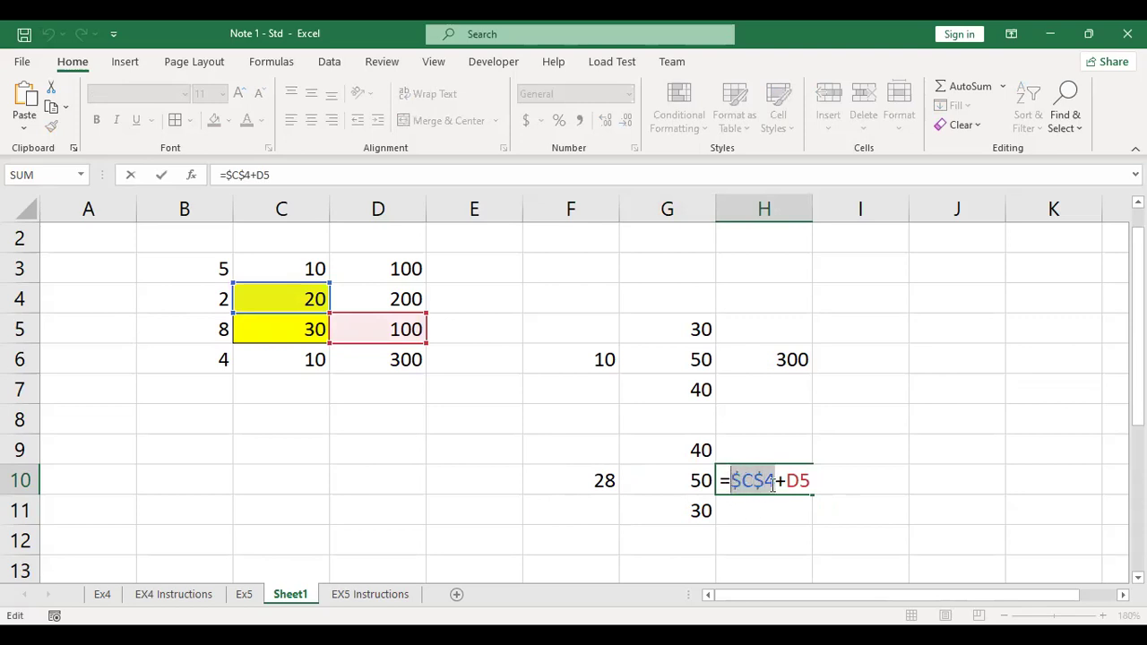
key("F2")
key("ctrl+a")
key("ctrl+Return")
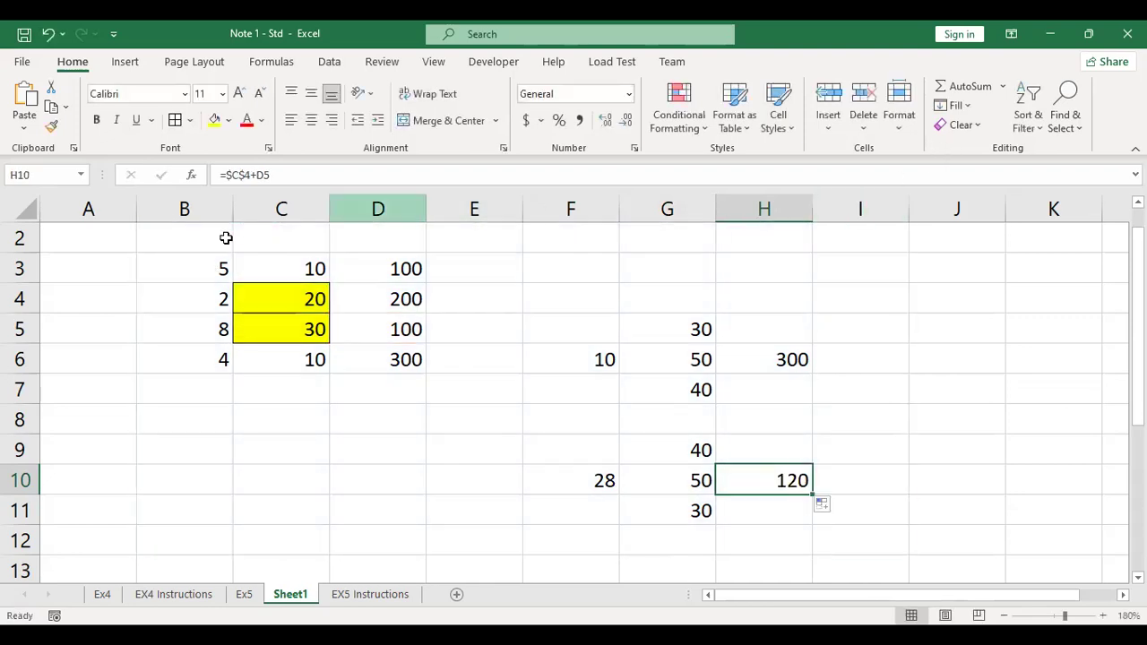
- Clear all contents and formatting from the range B2:J12 on Sheet1
left_click_drag(225, 239, 986, 542)
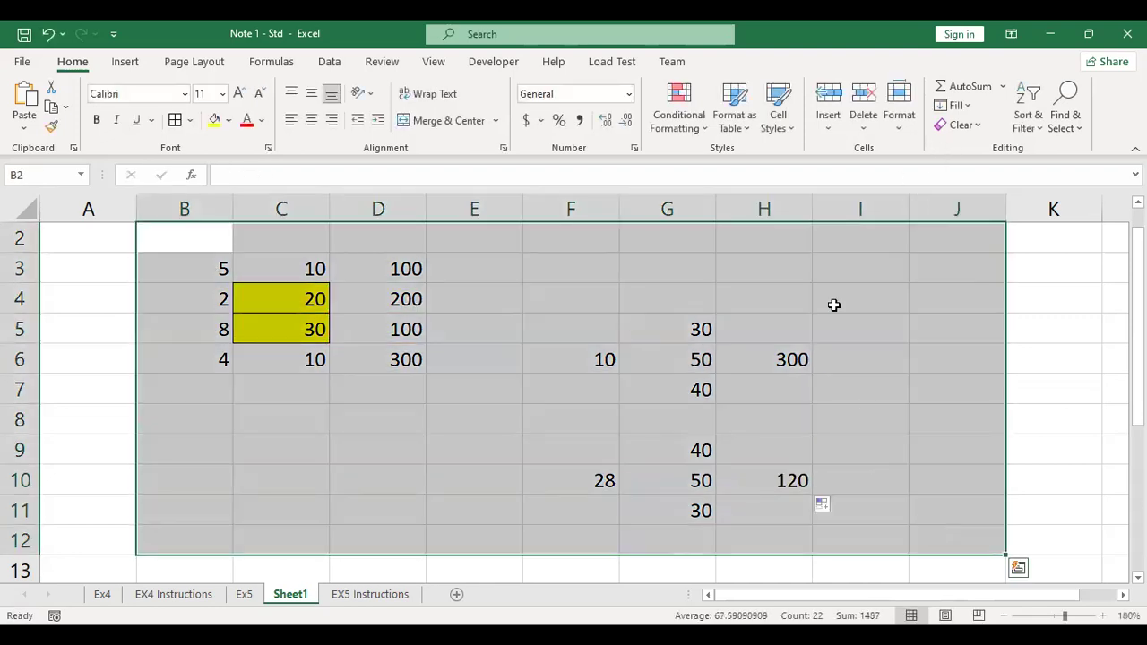
left_click(961, 125)
left_click(979, 146)
left_click(376, 350)
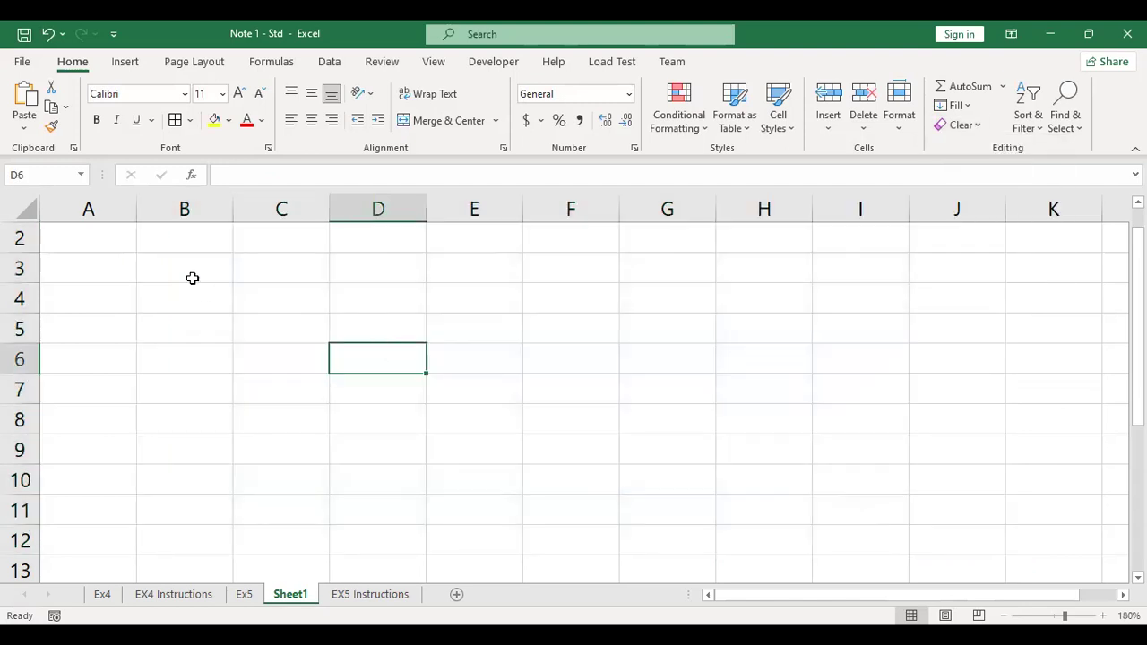
- Enter 10 in cell C3 and the numbers 1 to 5 down cells E4 through E8
left_click(259, 266)
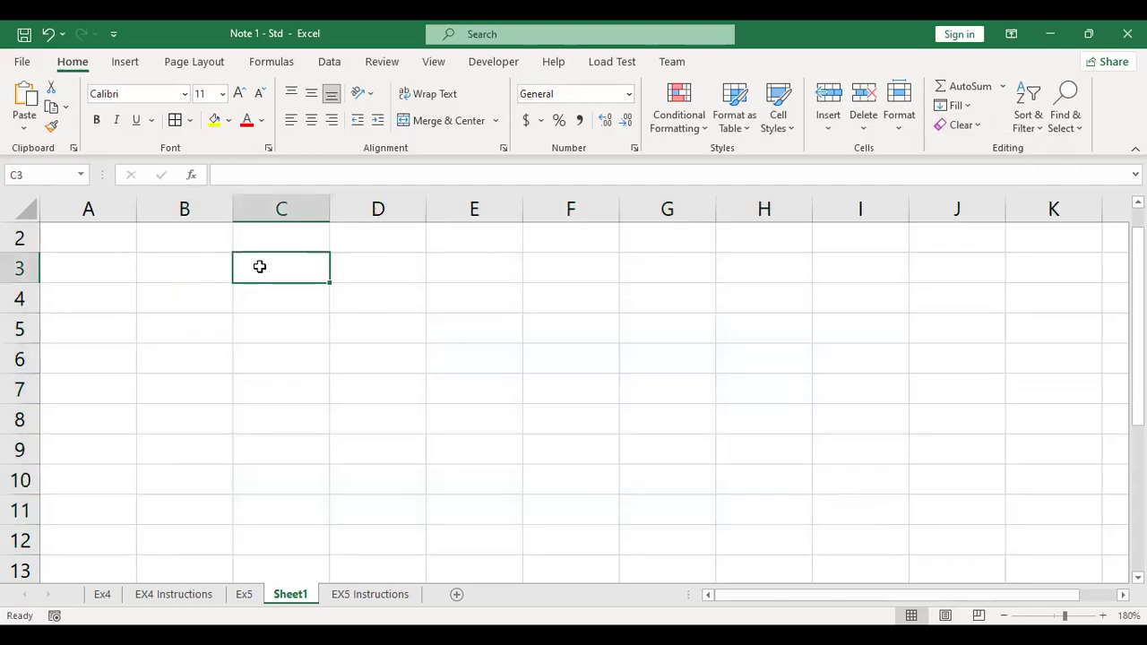
type("10")
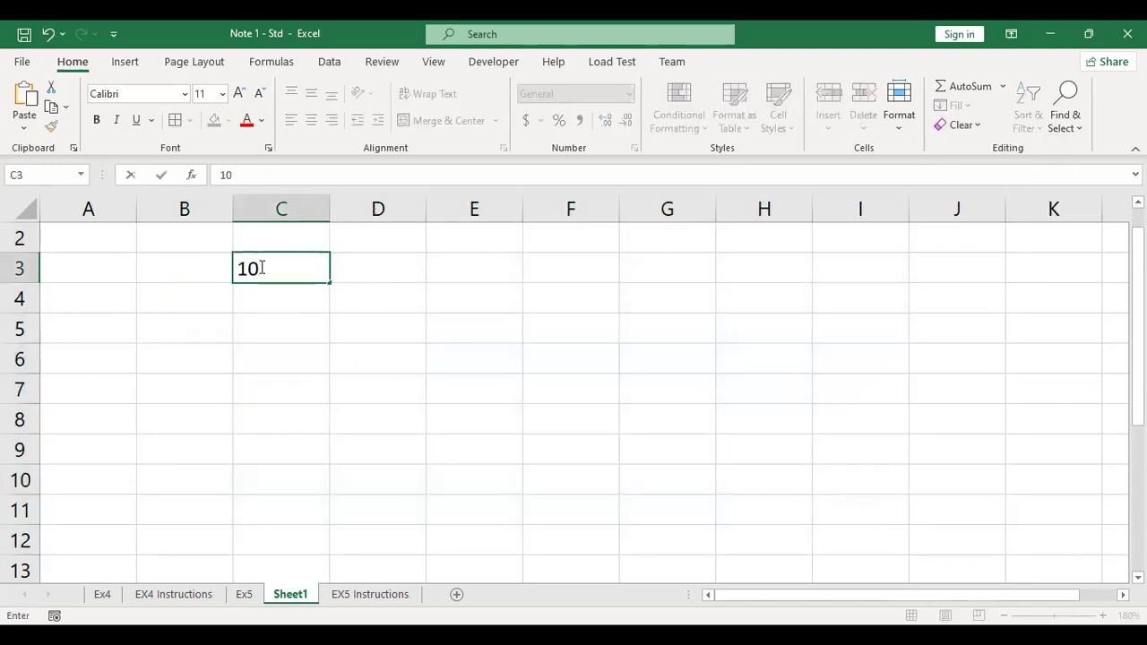
left_click(461, 295)
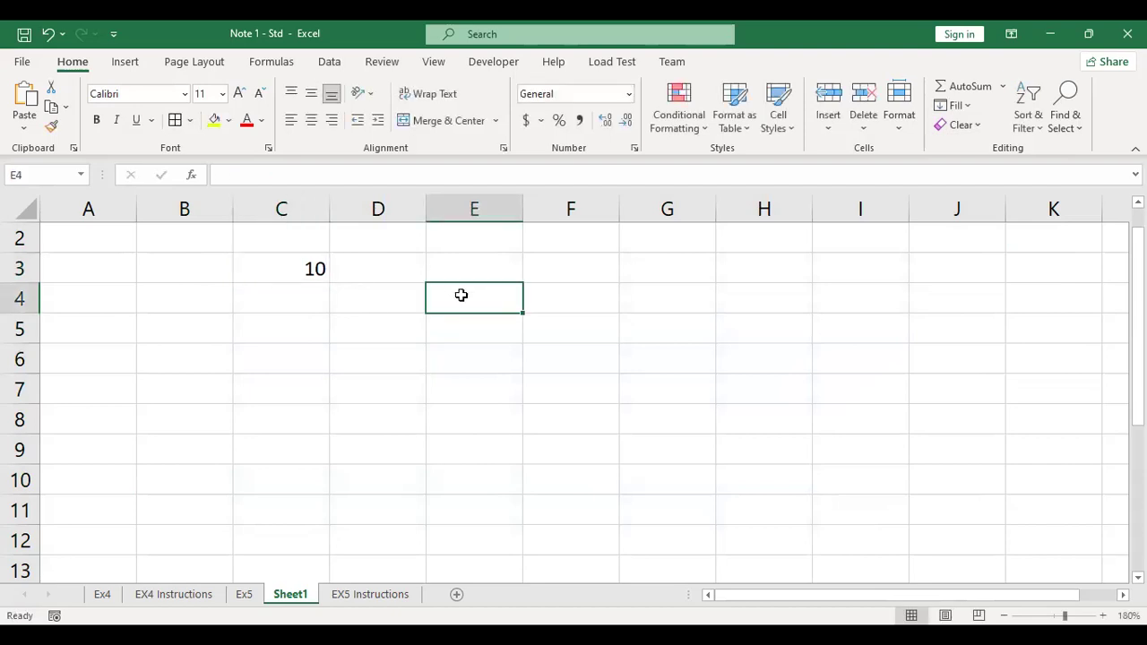
type("1")
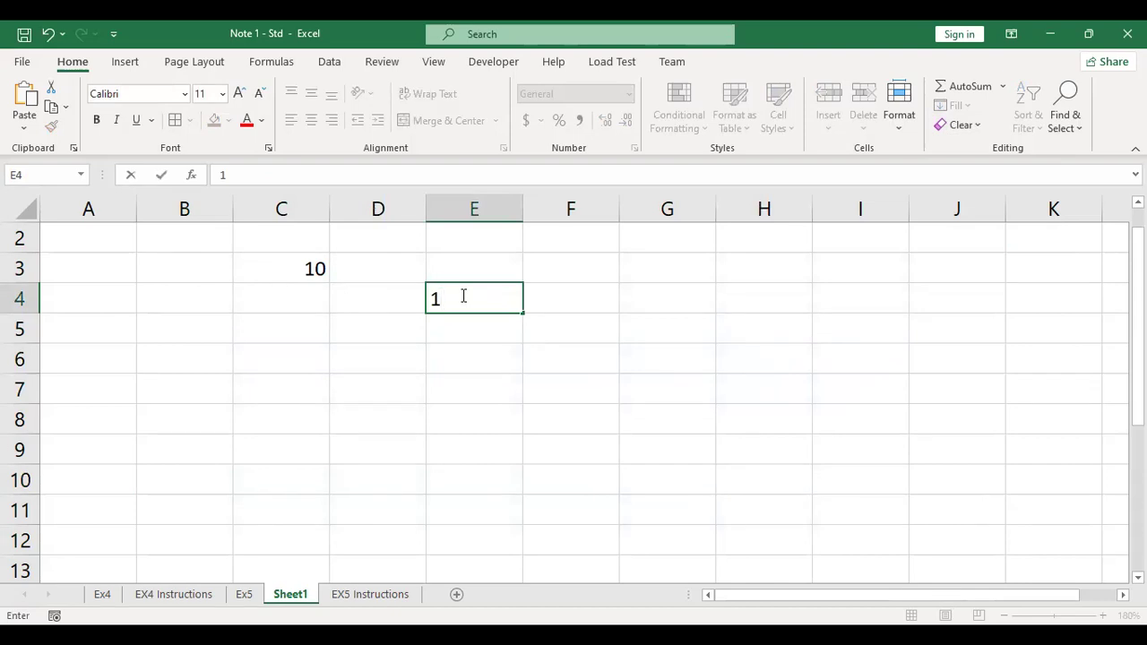
key("Return")
type("2")
key("Return")
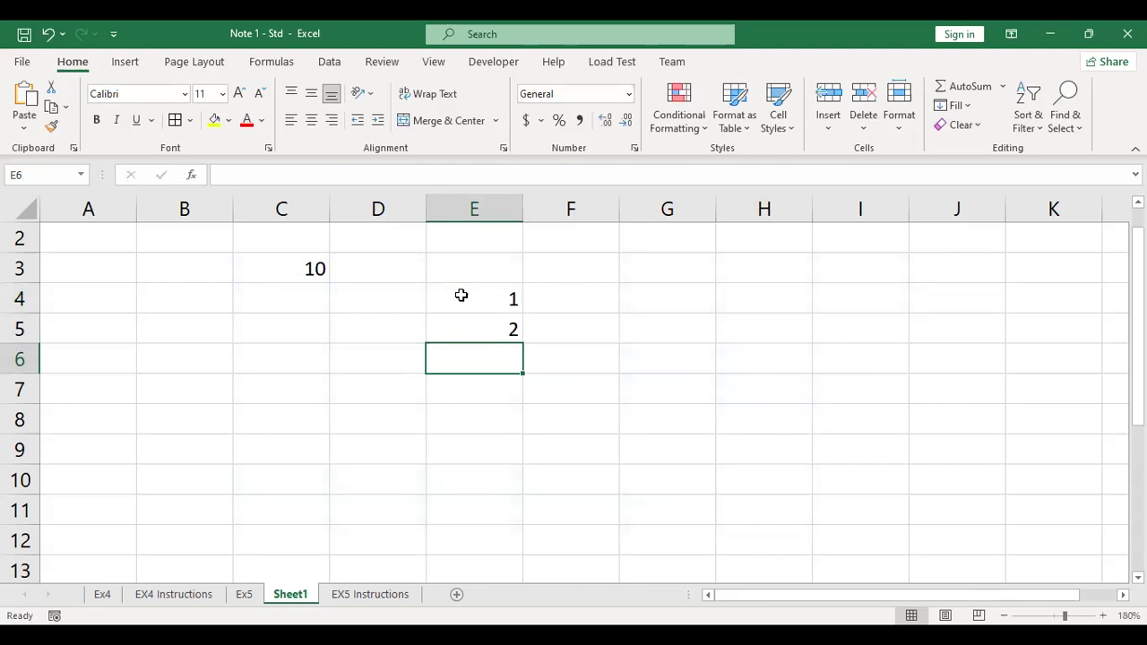
type("3")
key("Return")
type("4")
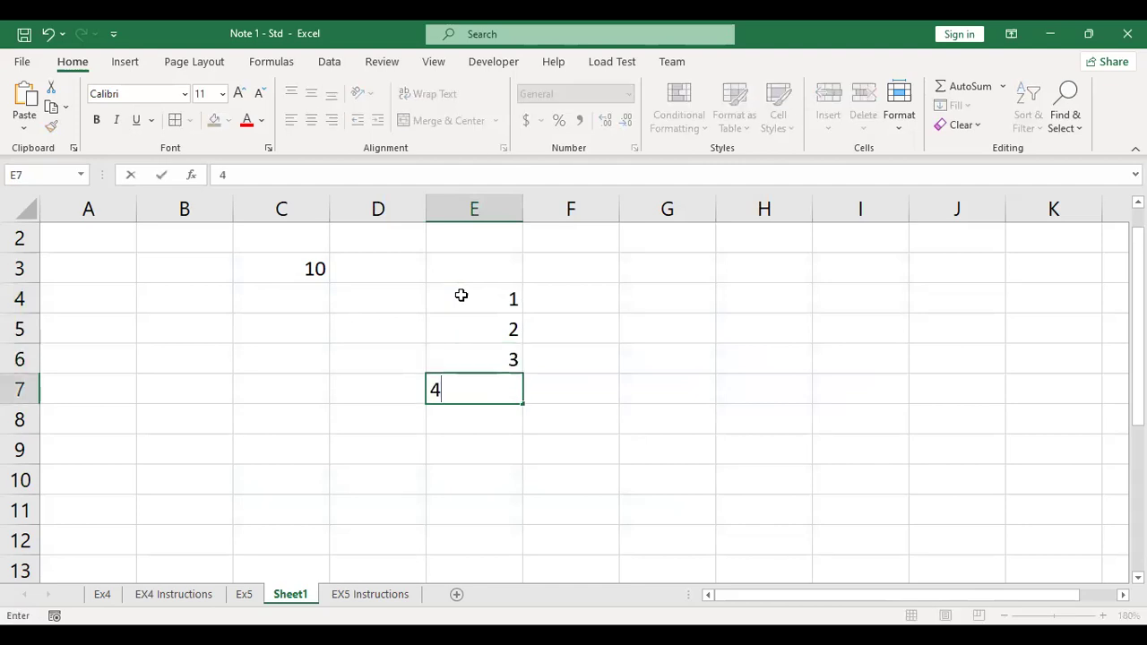
key("Return")
type("5")
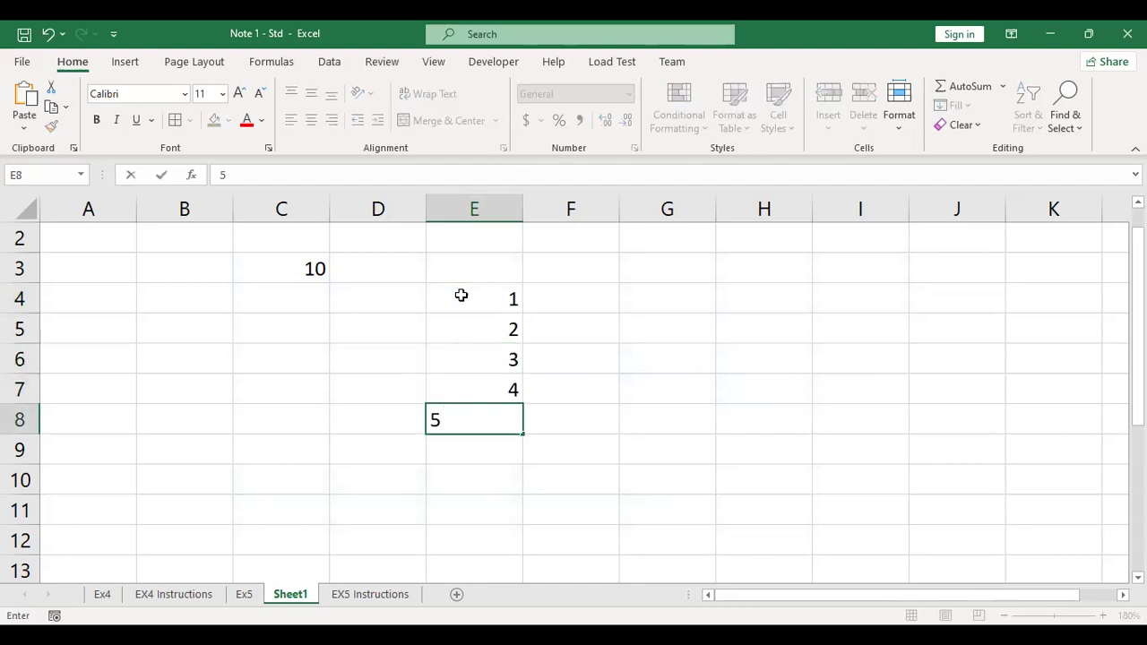
key("Return")
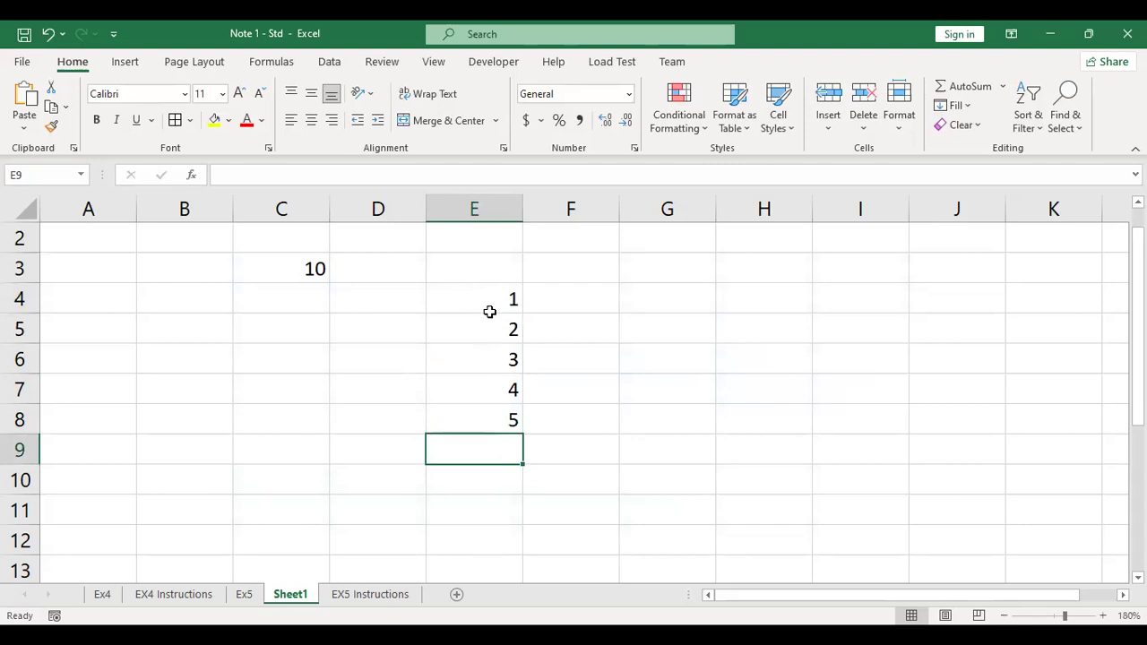
- Enter the formula =E4*C3 in F4 and fill it down through F8
left_click(489, 311)
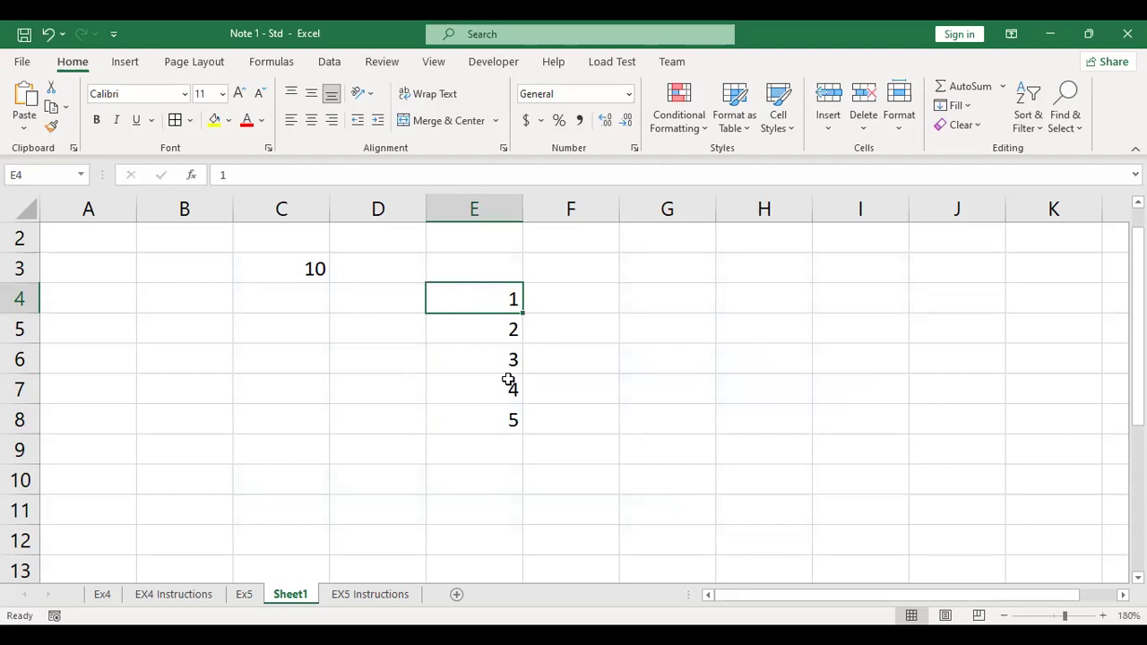
left_click(577, 294)
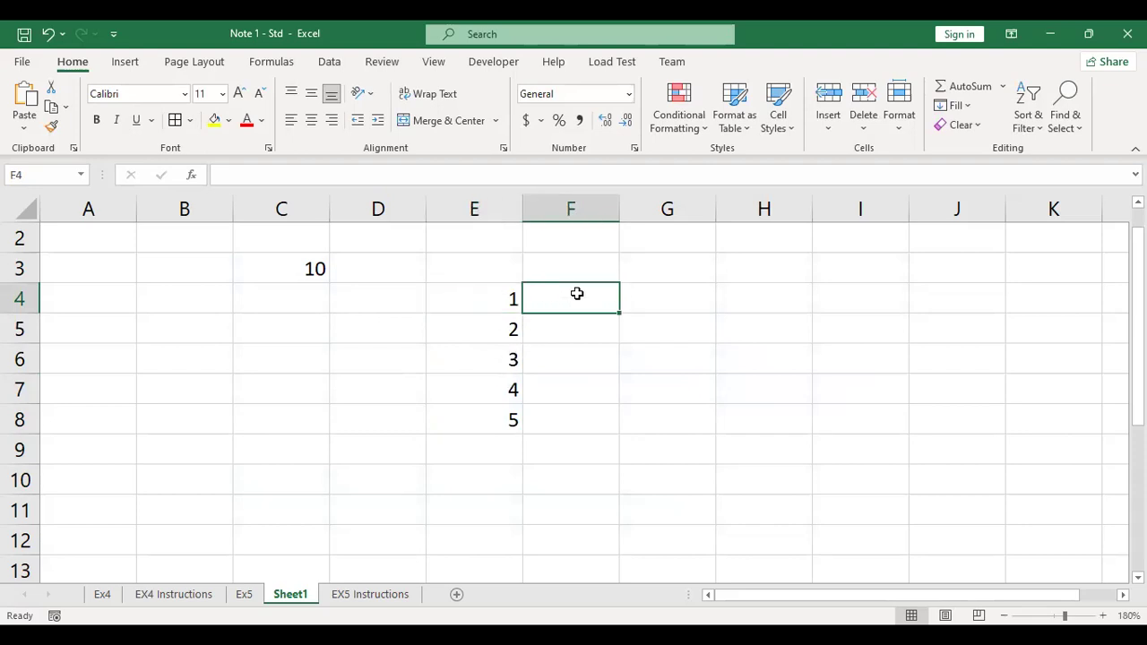
key("Home")
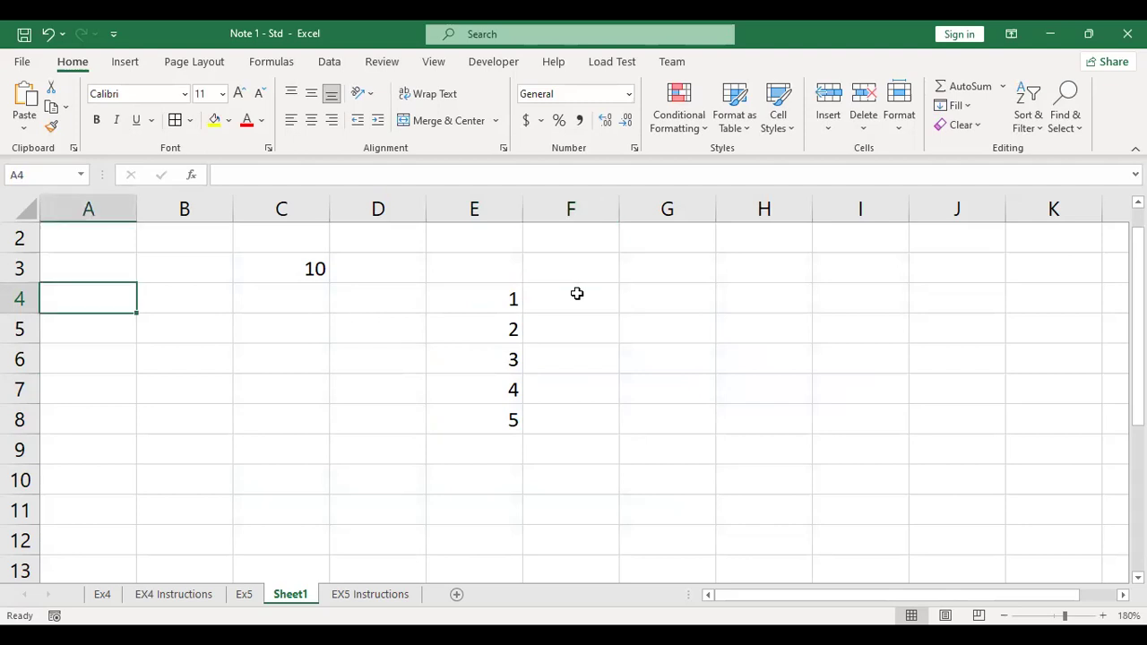
left_click(577, 294)
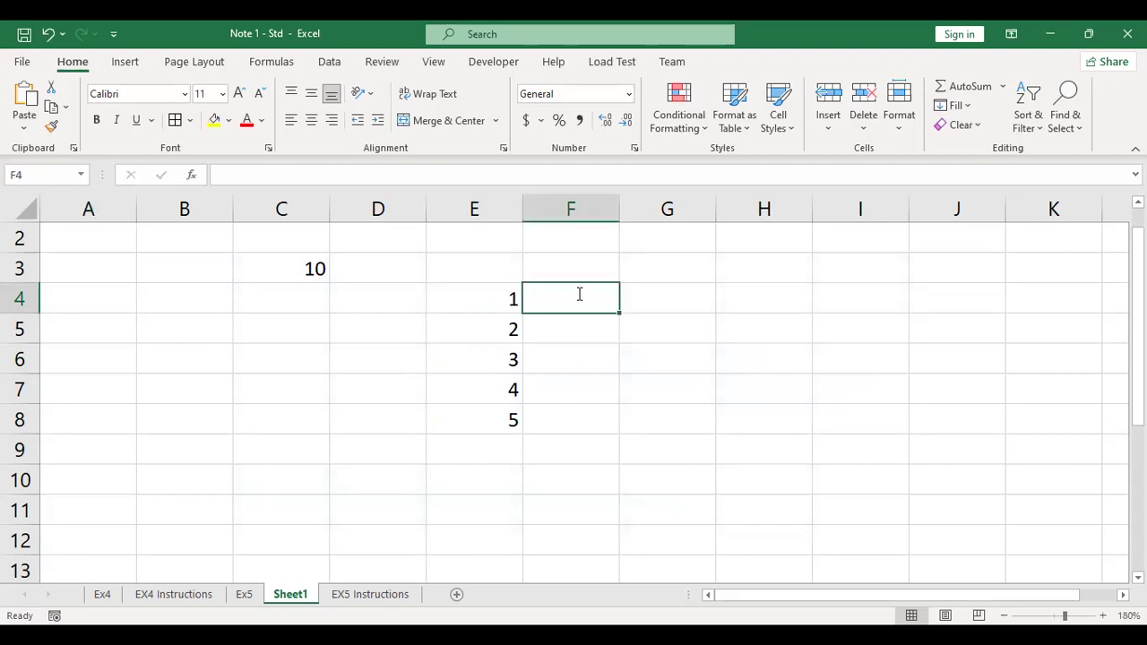
type("=")
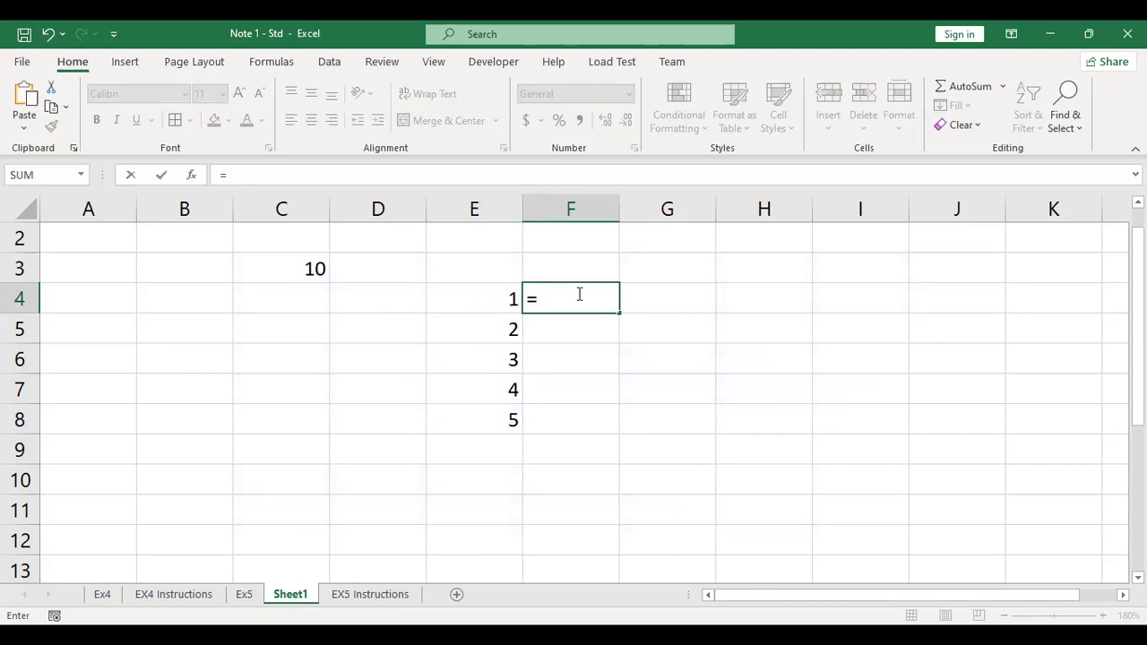
left_click(507, 299)
type("*")
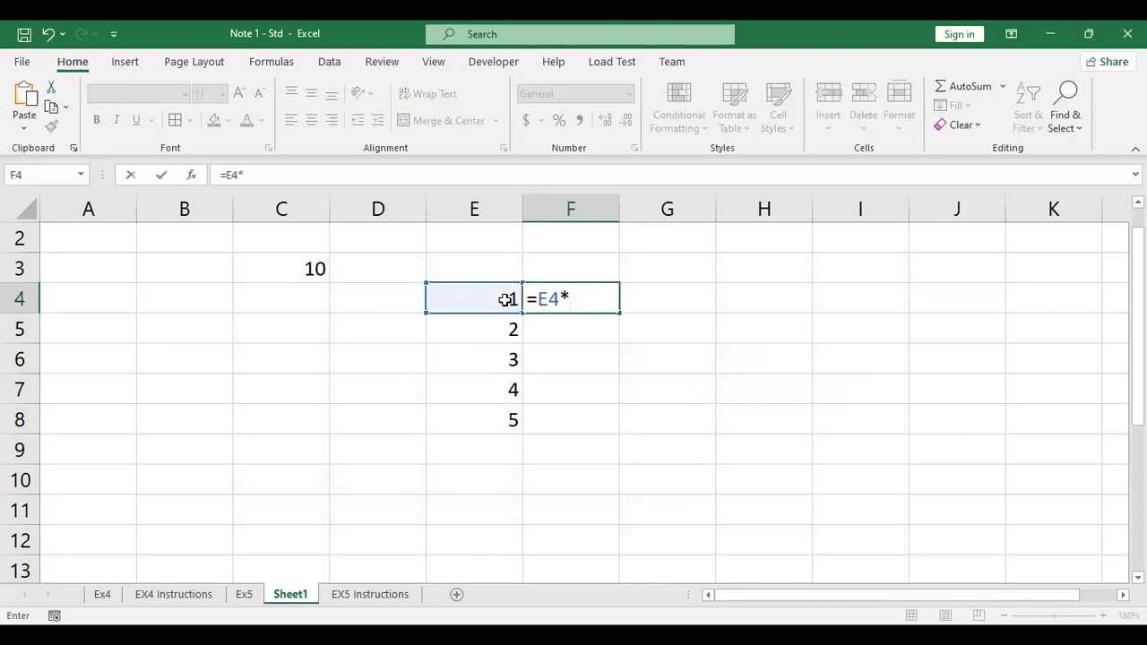
left_click(313, 269)
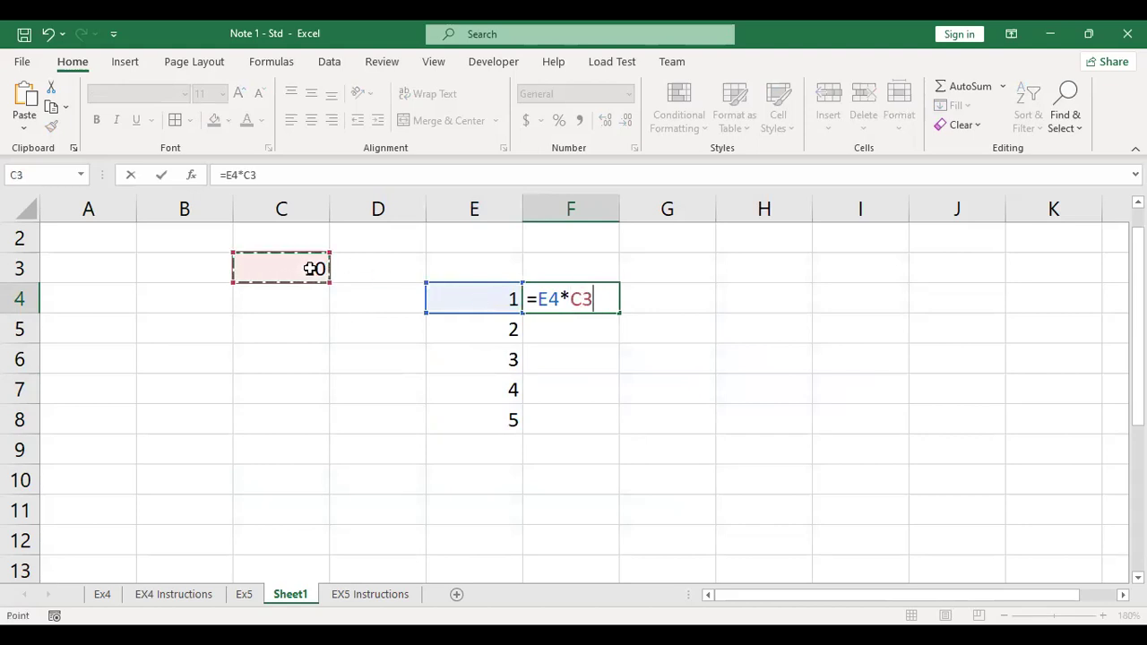
key("Return")
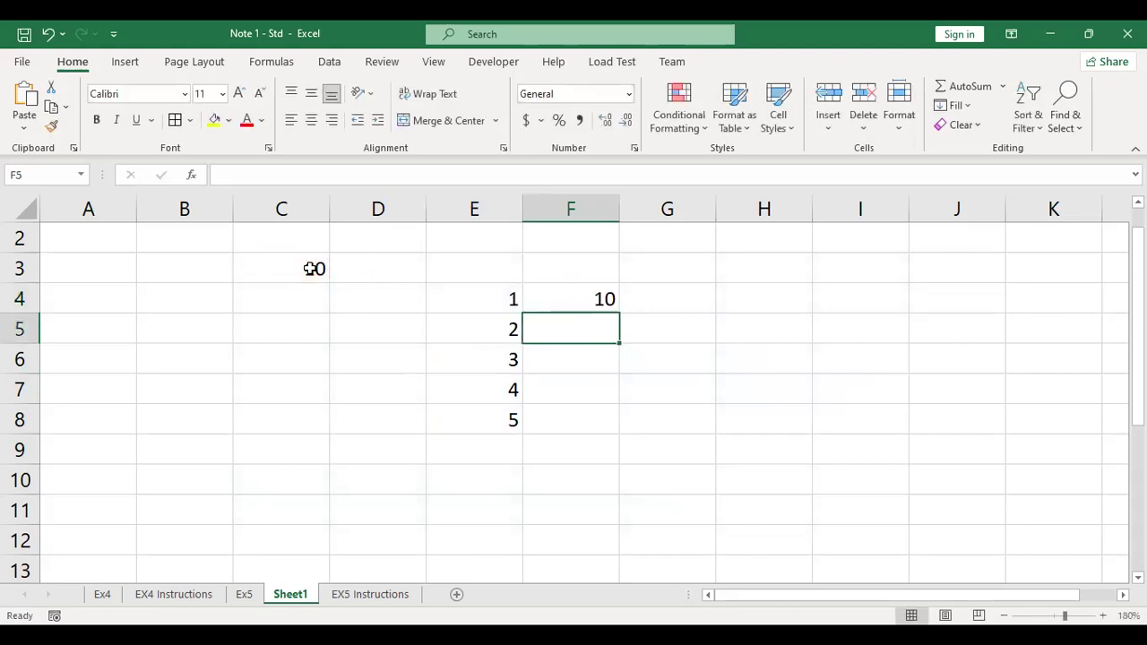
left_click(570, 305)
left_click_drag(619, 314, 613, 430)
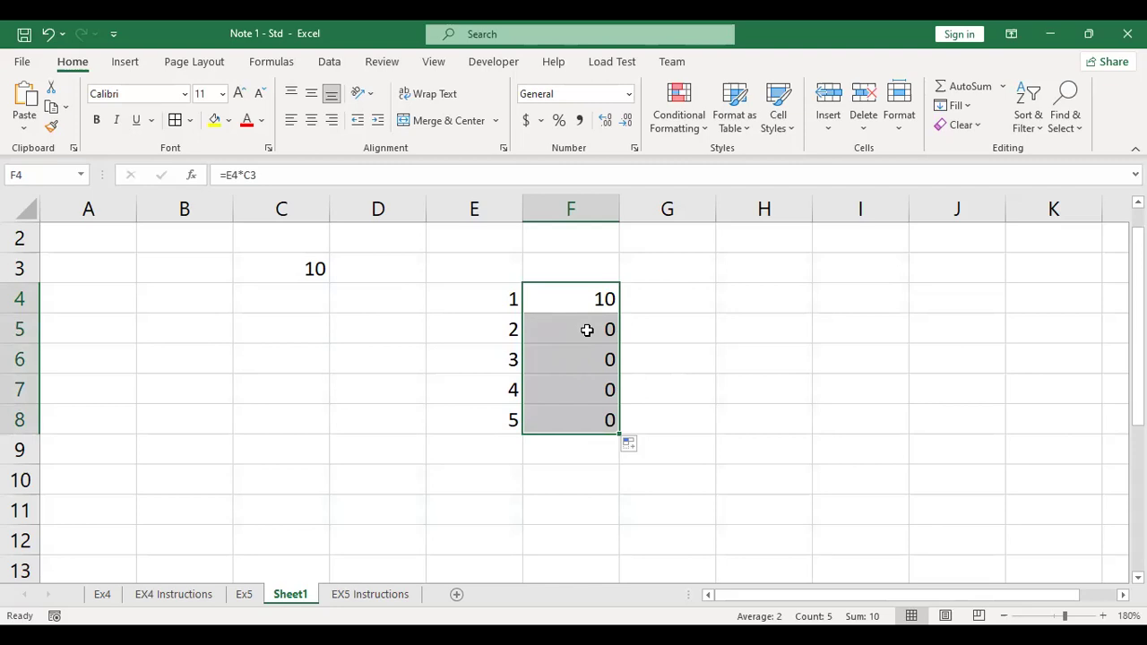
- Inspect the copied formulas in F5 through F8 one at a time, comparing their references with cell C3
double_click(587, 330)
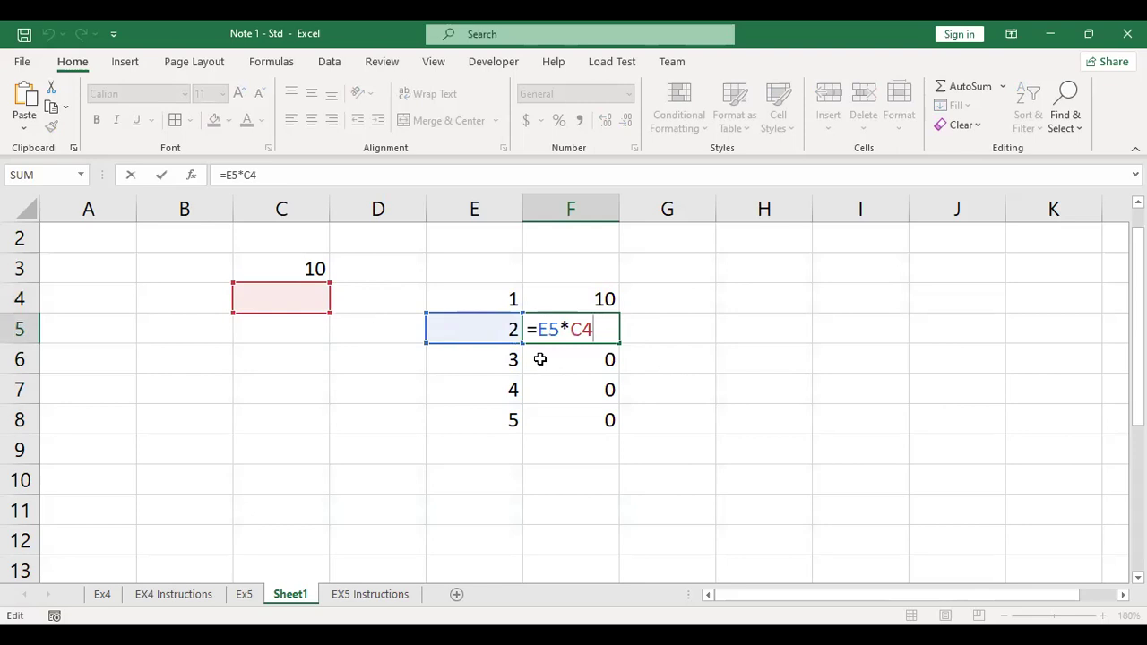
key("Return")
double_click(586, 361)
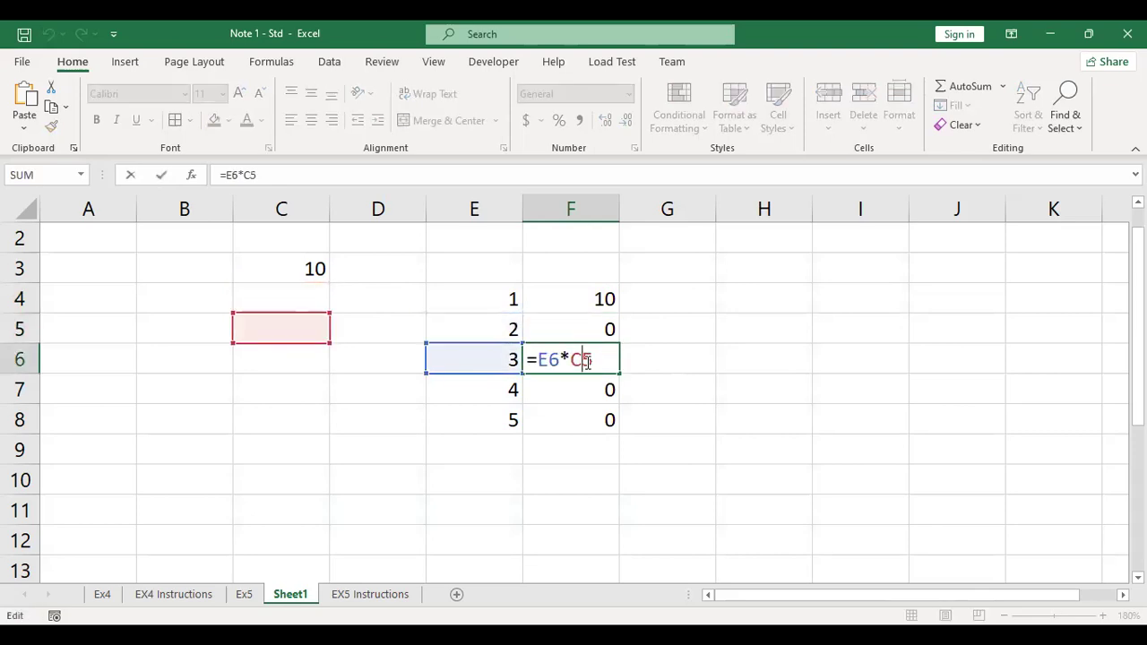
key("Return")
double_click(589, 387)
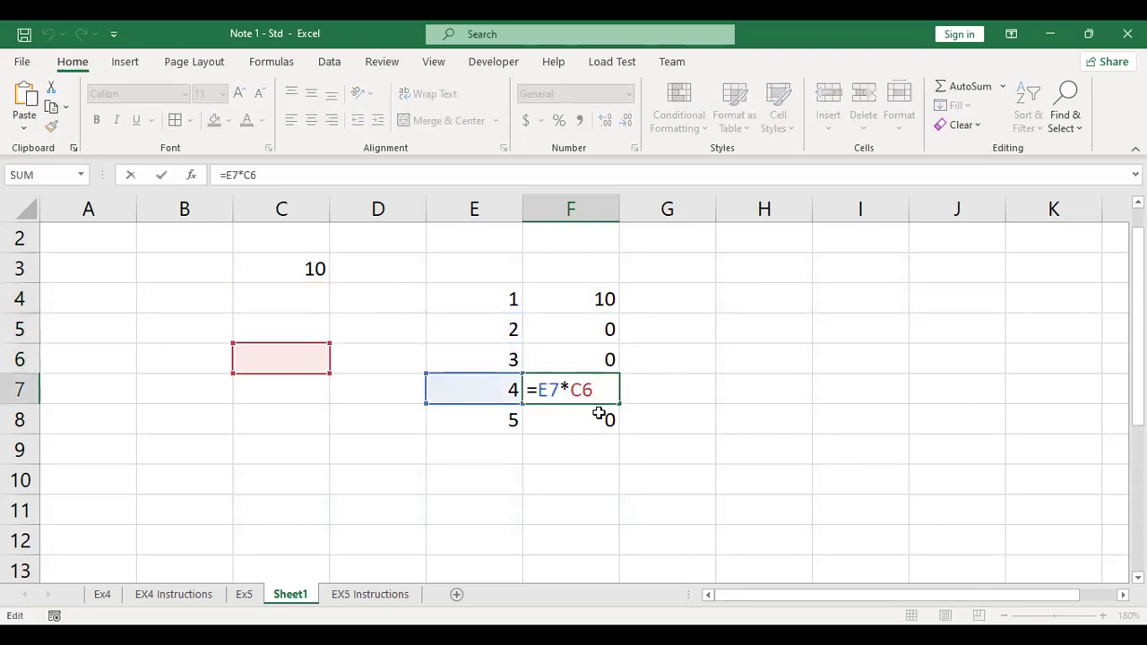
key("Return")
key("Return")
double_click(598, 414)
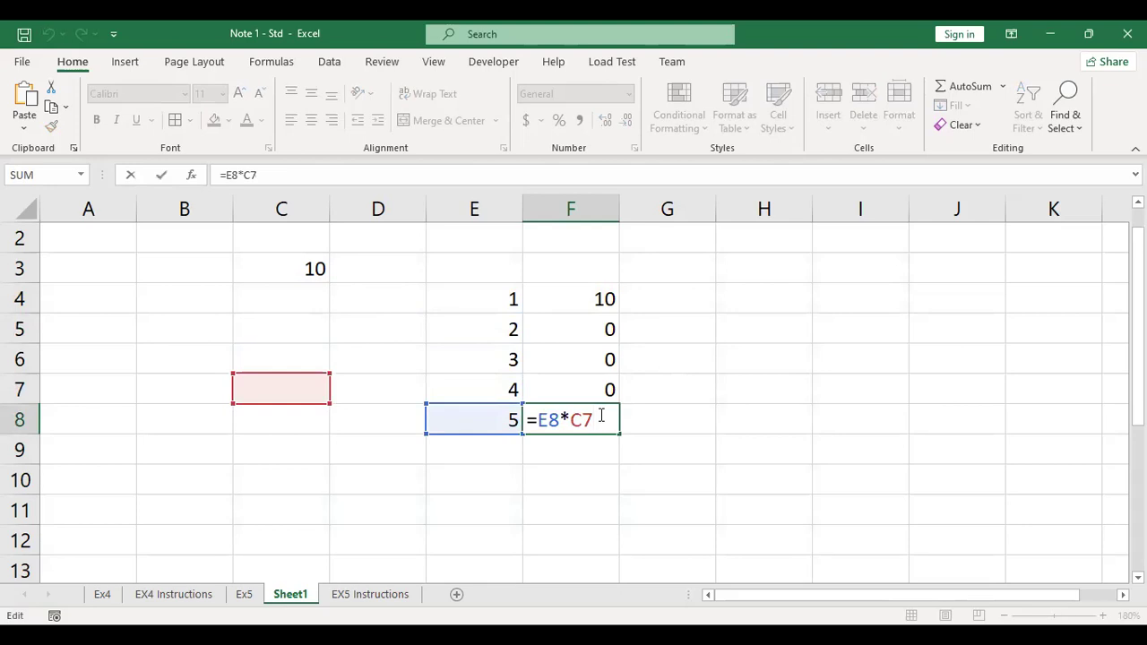
key("Return")
left_click(303, 266)
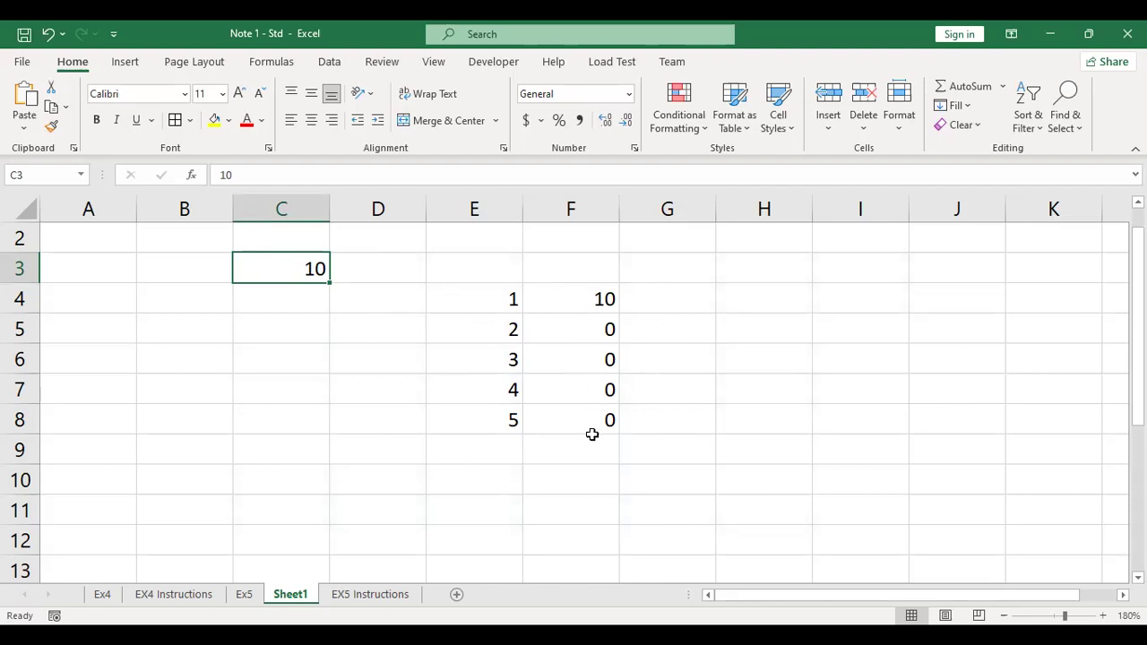
double_click(592, 298)
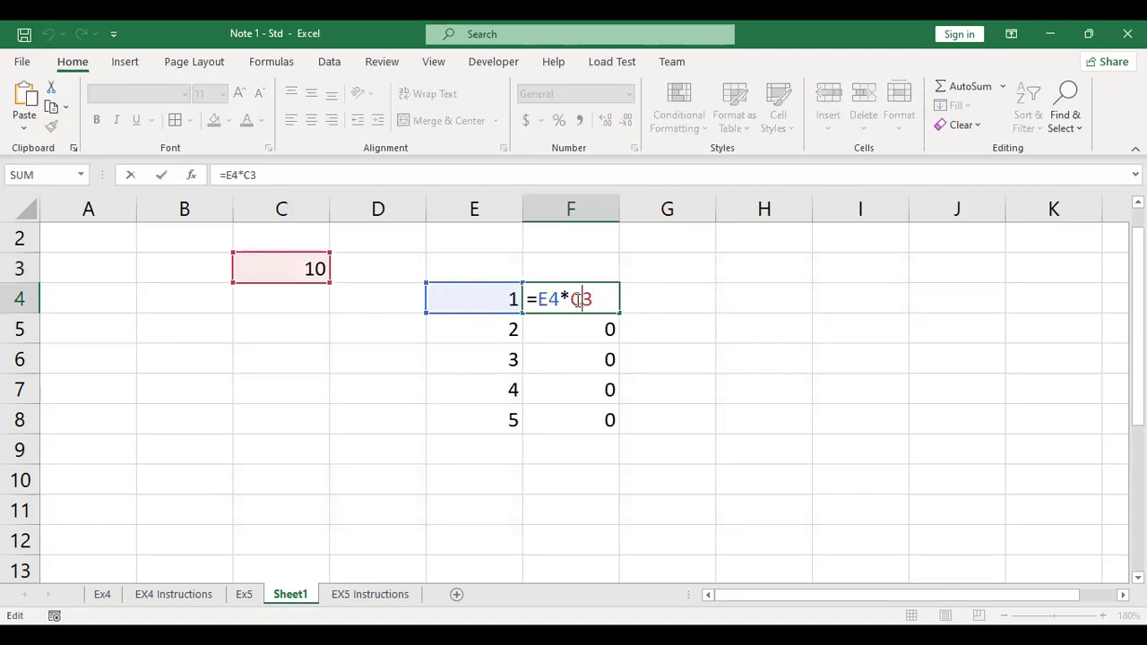
key("F4")
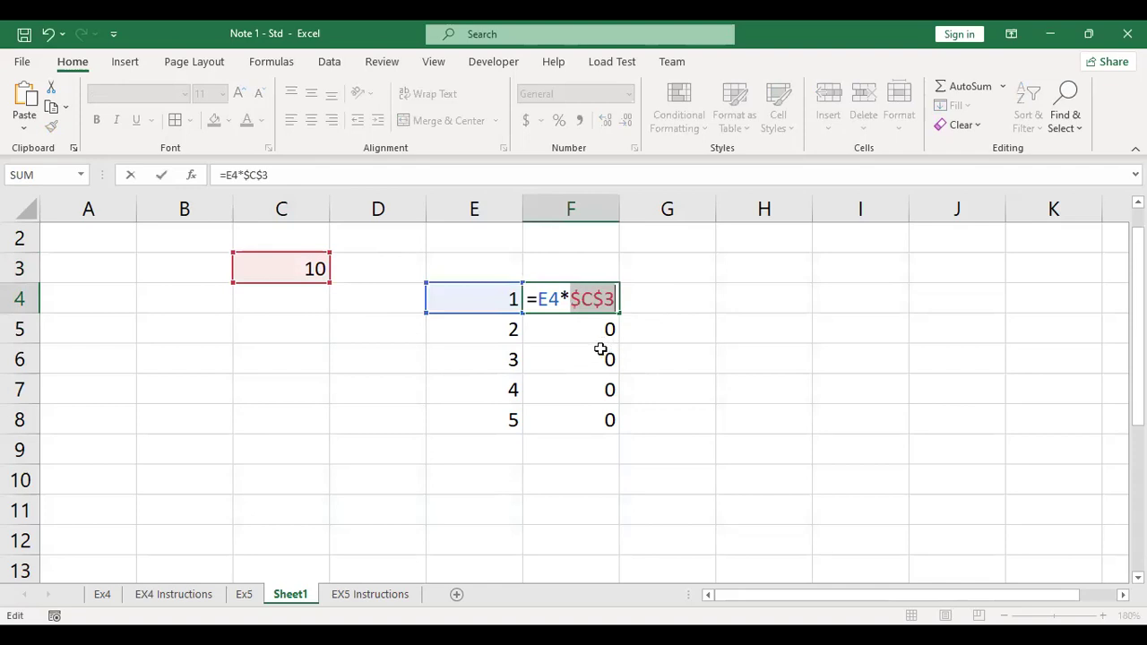
left_click(577, 303)
left_click_drag(577, 303, 574, 303)
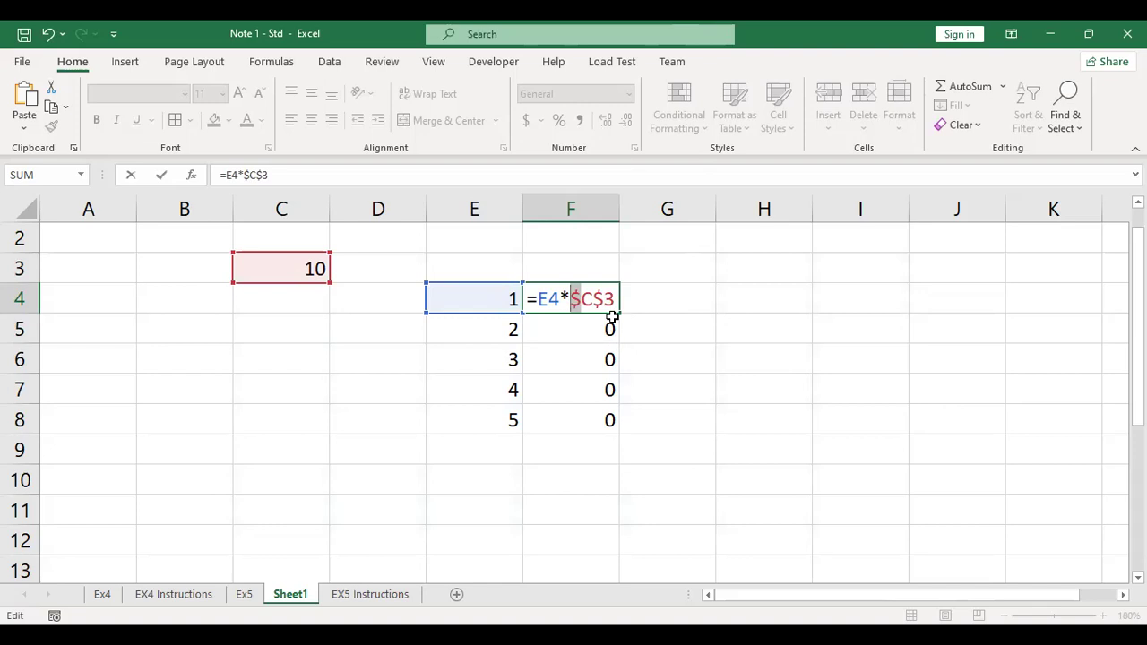
left_click(614, 323)
key("Escape")
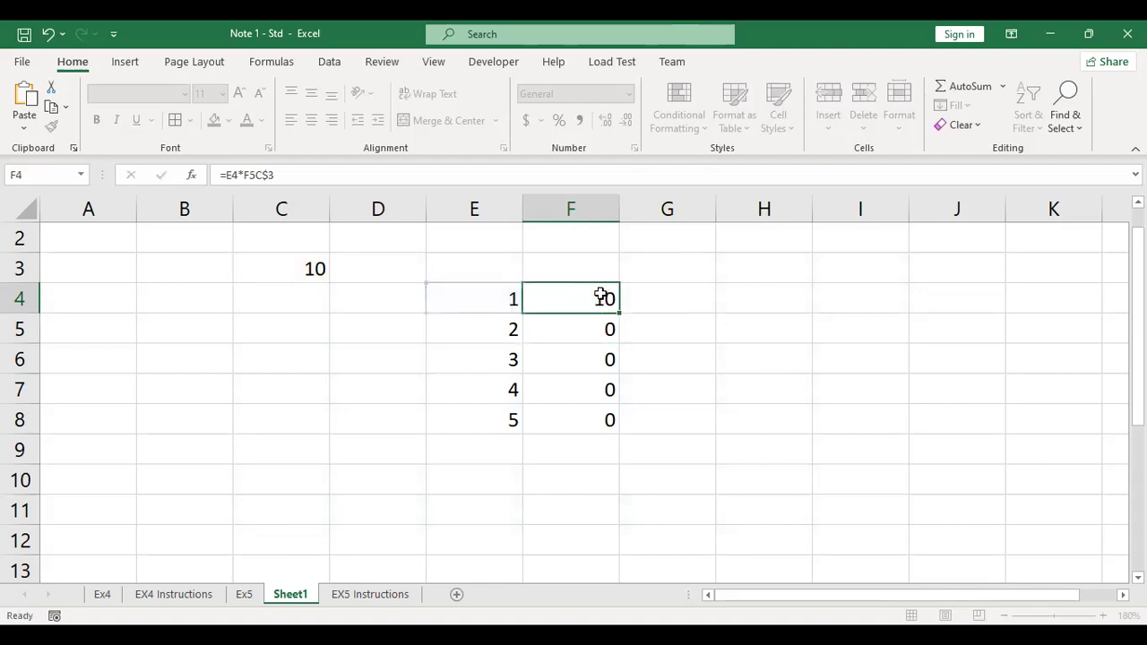
left_click_drag(620, 313, 617, 336)
left_click(600, 305)
- Make the C3 reference in F4's formula absolute as =E4*$C$3 and fill it down through F8
double_click(607, 305)
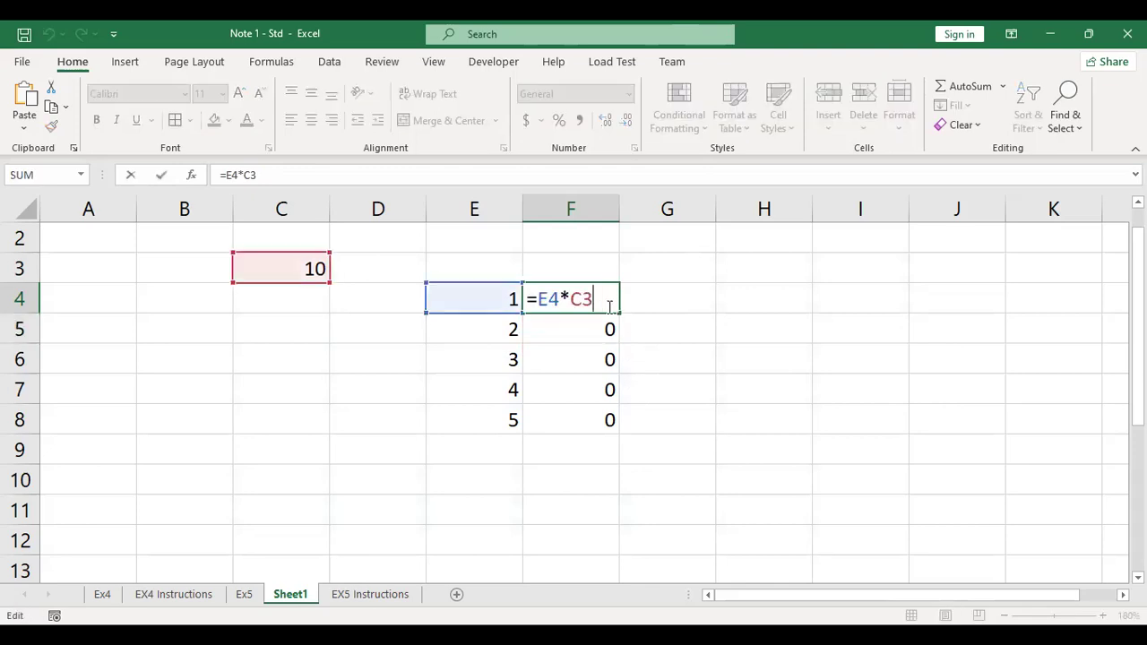
left_click(583, 299)
key("F4")
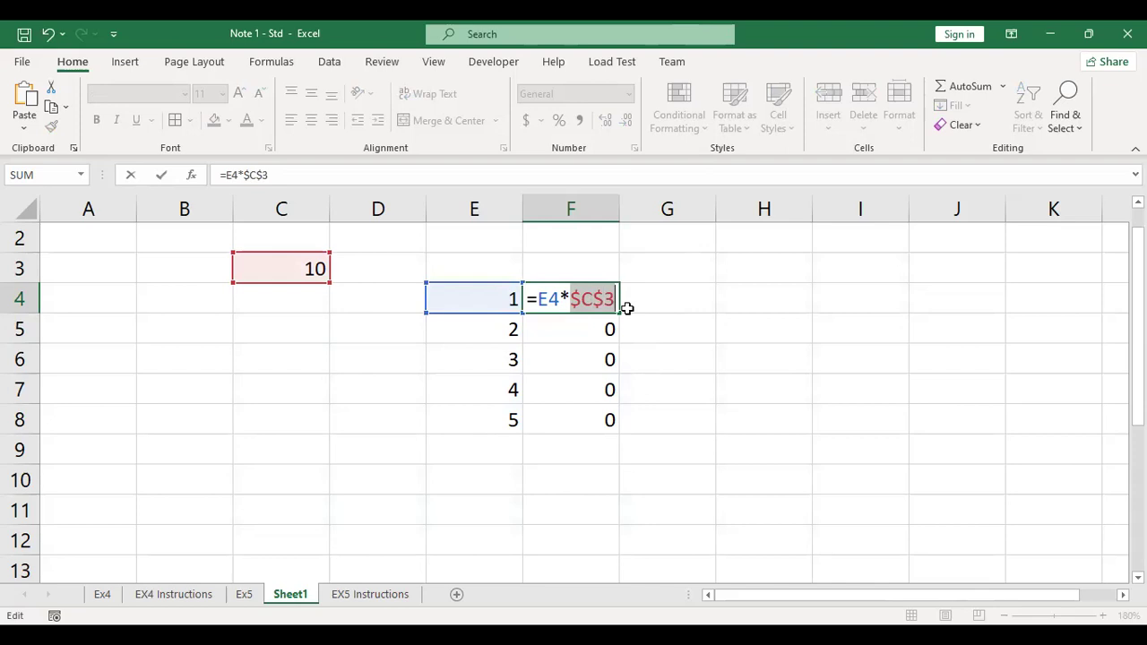
key("Return")
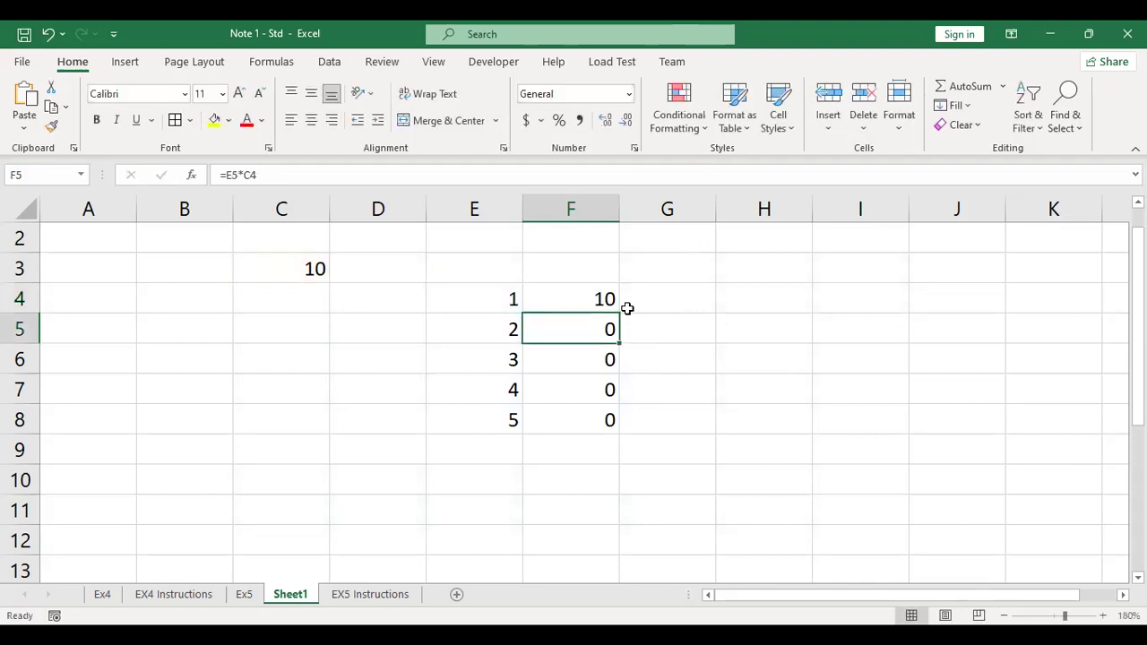
left_click(607, 303)
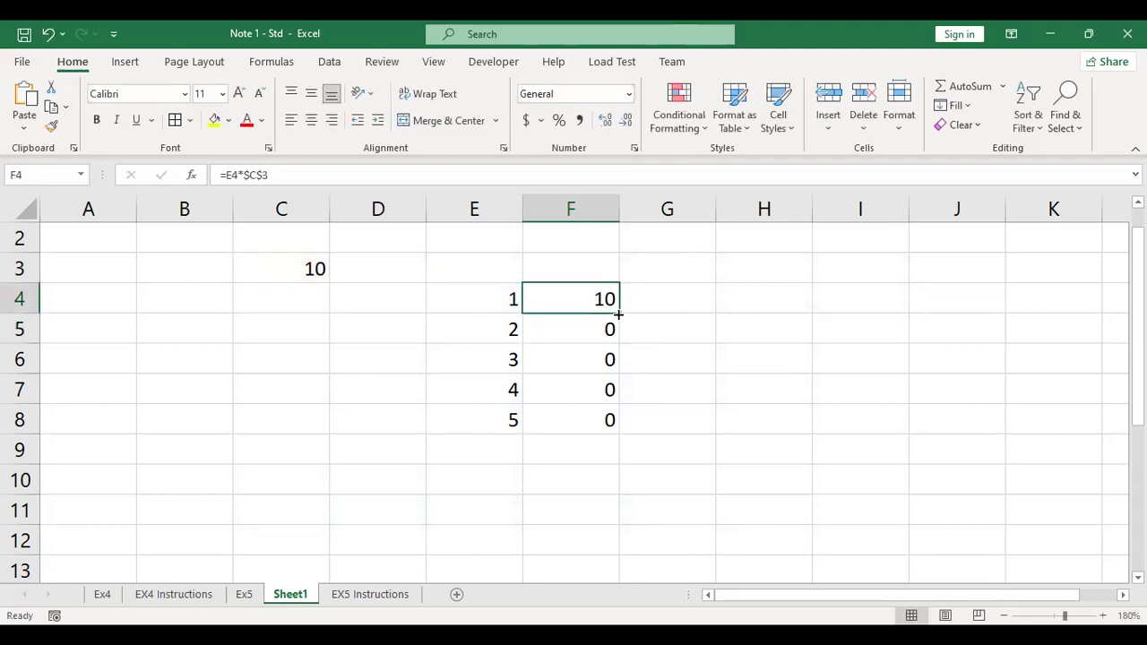
left_click_drag(618, 315, 619, 430)
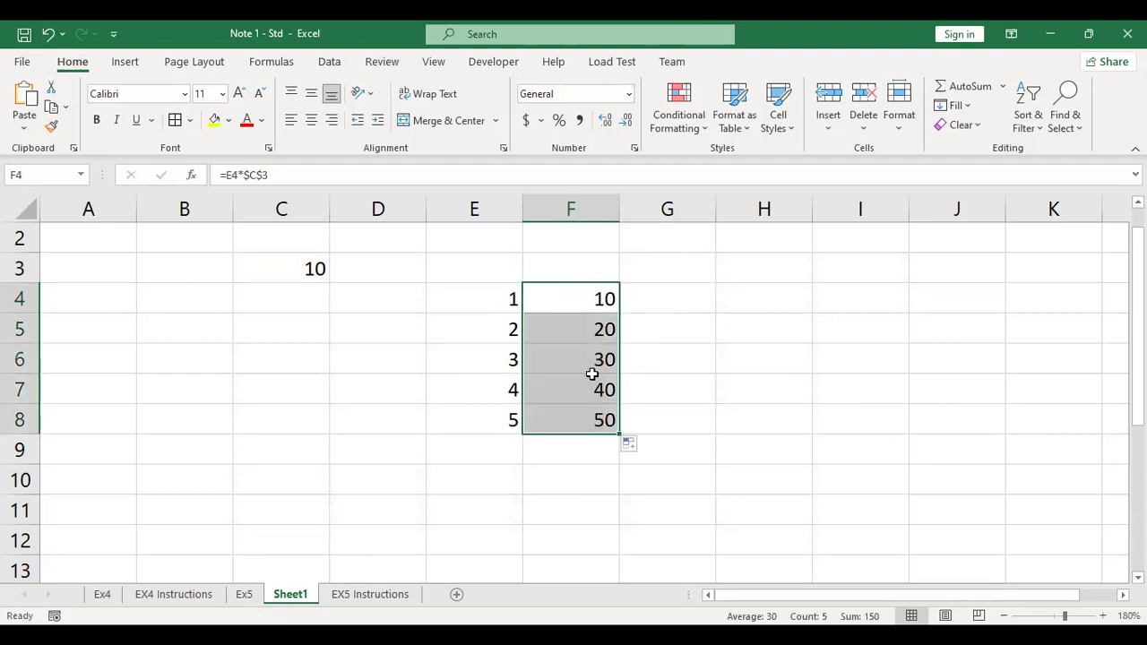
- Examine the refilled formulas from F4 to F8, checking the relative column E reference and the absolute $C$3 reference
left_click(556, 310)
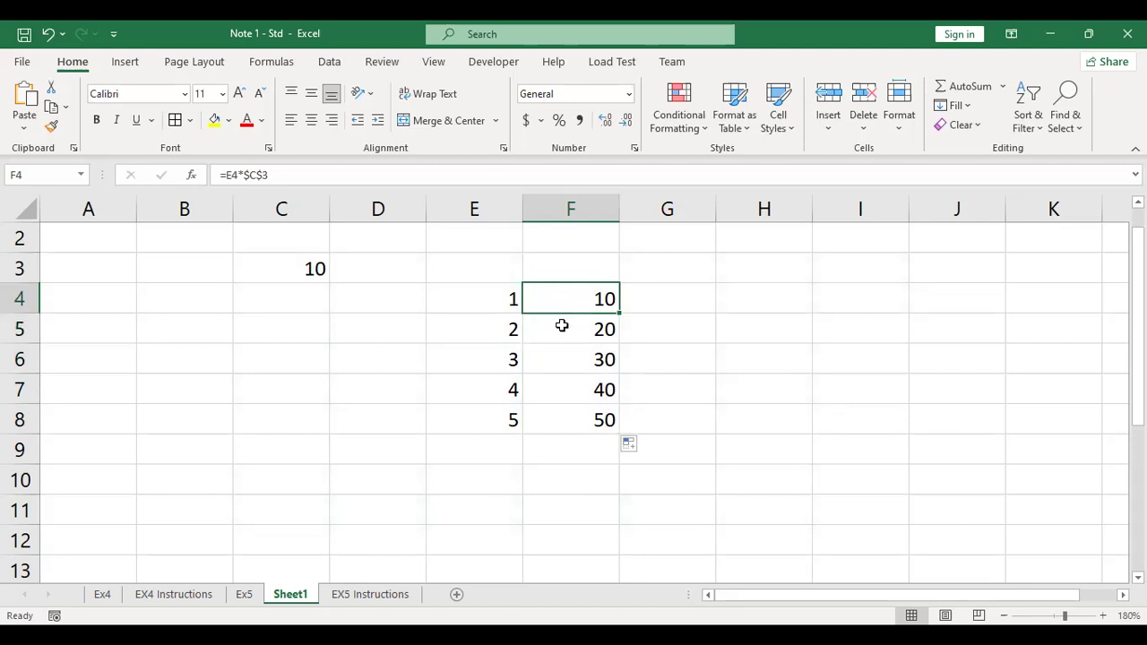
left_click(564, 326)
double_click(565, 326)
left_click(593, 360)
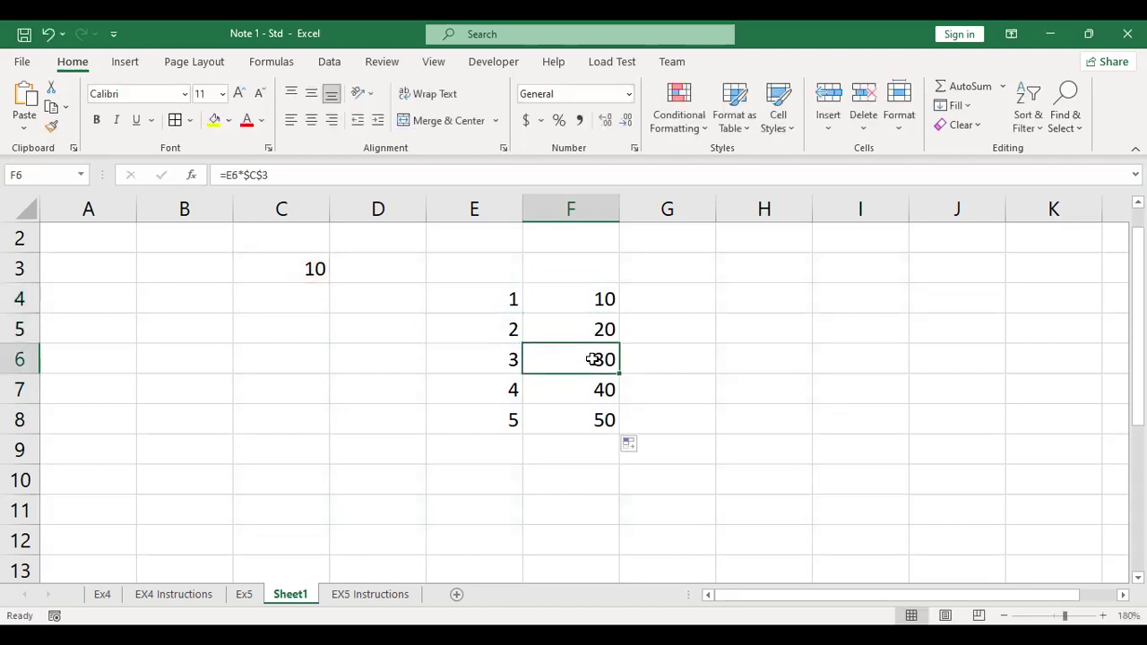
double_click(592, 361)
left_click(589, 391)
double_click(589, 390)
key("Escape")
left_click(590, 411)
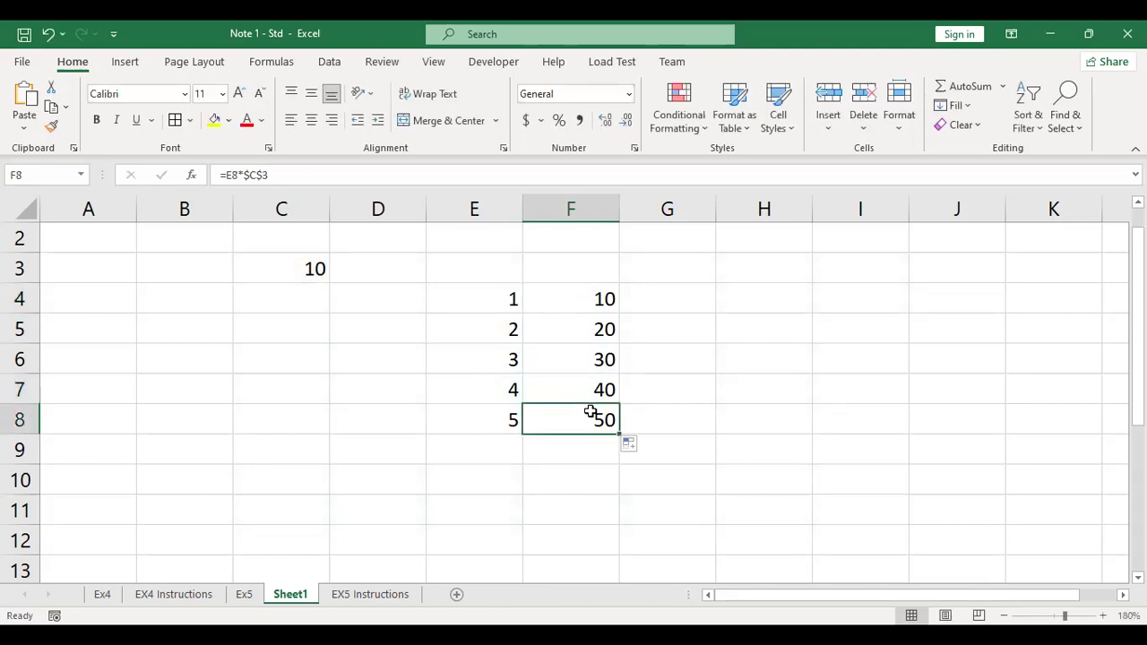
double_click(590, 412)
left_click_drag(571, 420, 608, 423)
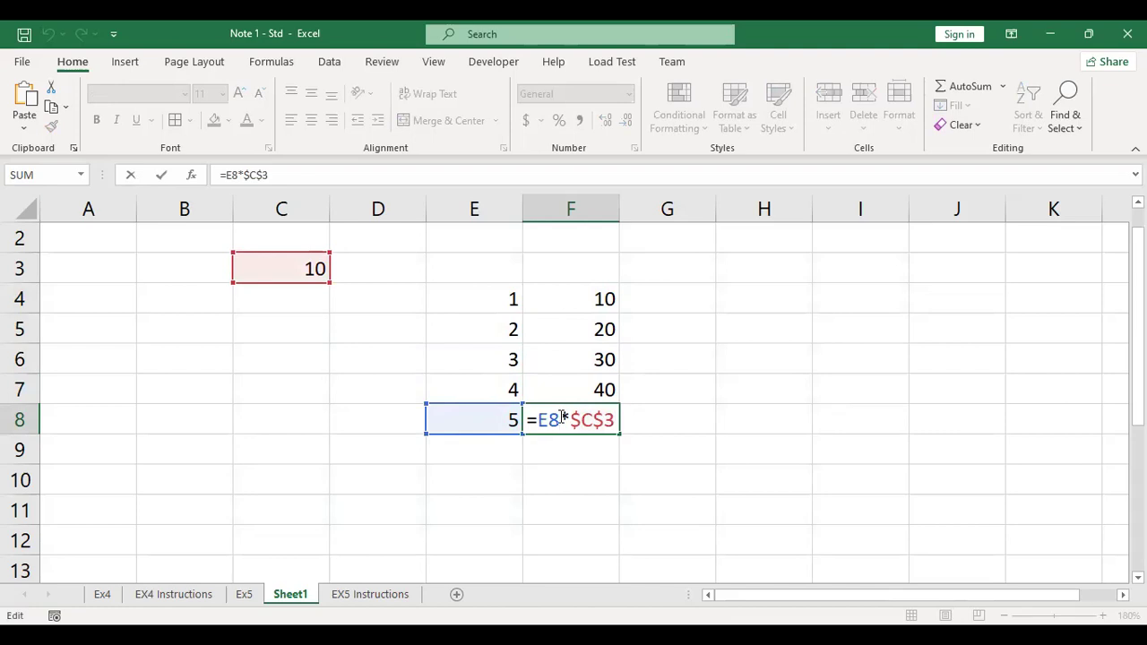
- Compare the relative E8 reference with the absolute $C$3 reference in F8's formula
left_click_drag(561, 417, 538, 420)
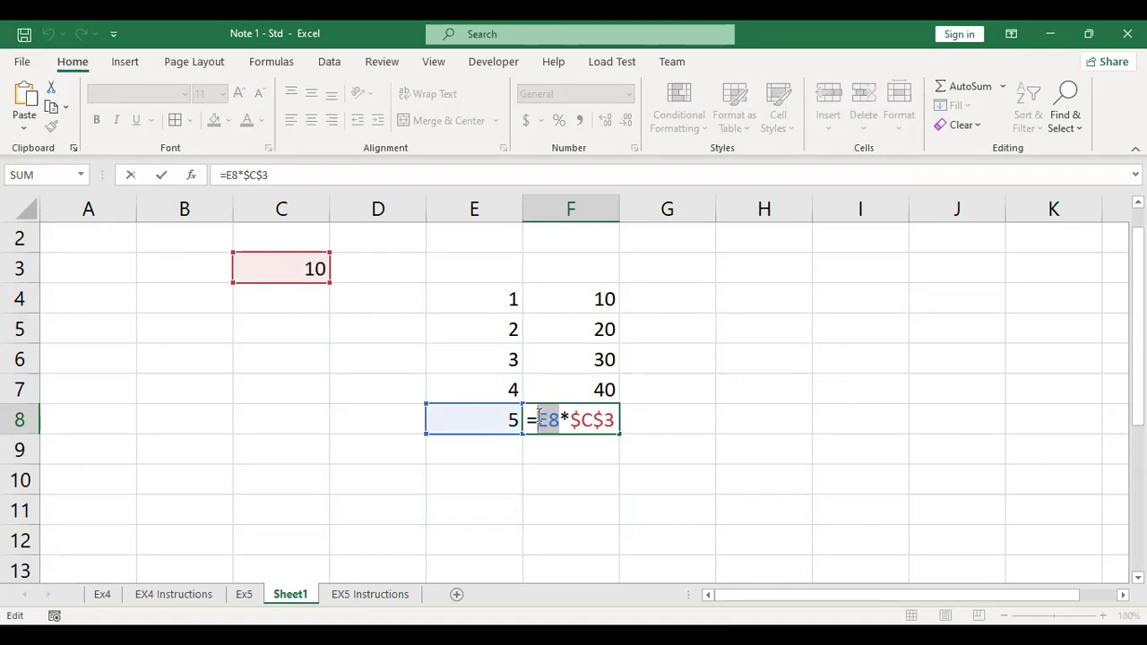
left_click_drag(568, 420, 630, 425)
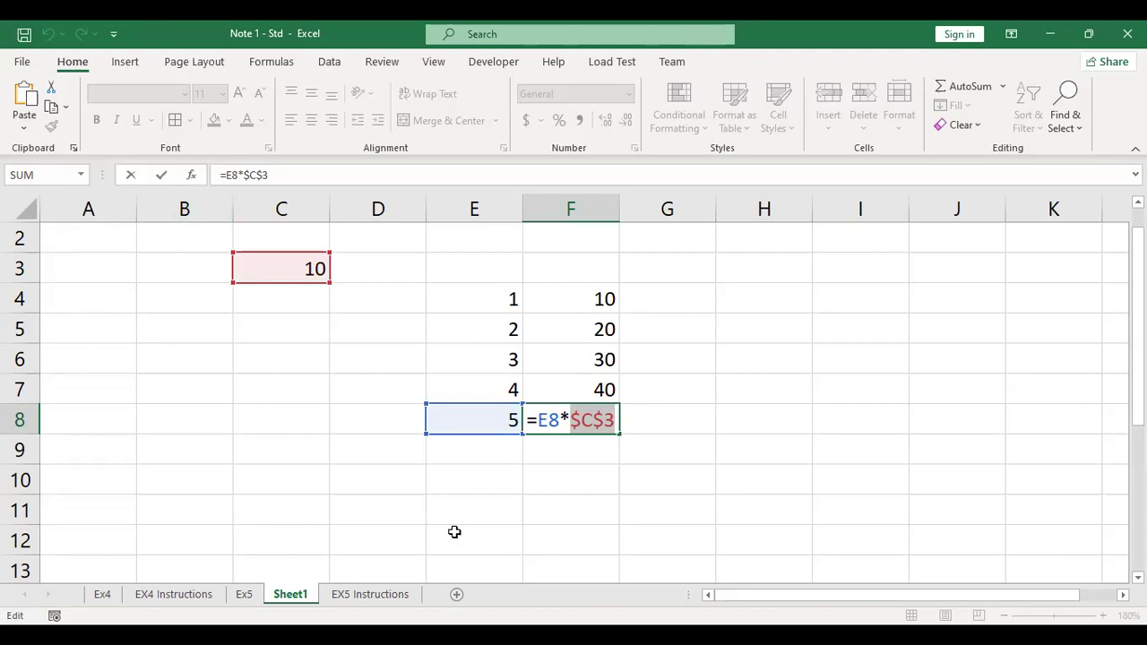
key("ctrl+Return")
- On the Ex5 sheet, check the first Commission cell J12 and its two inputs, the total in H12 and the rate in C4
left_click(244, 595)
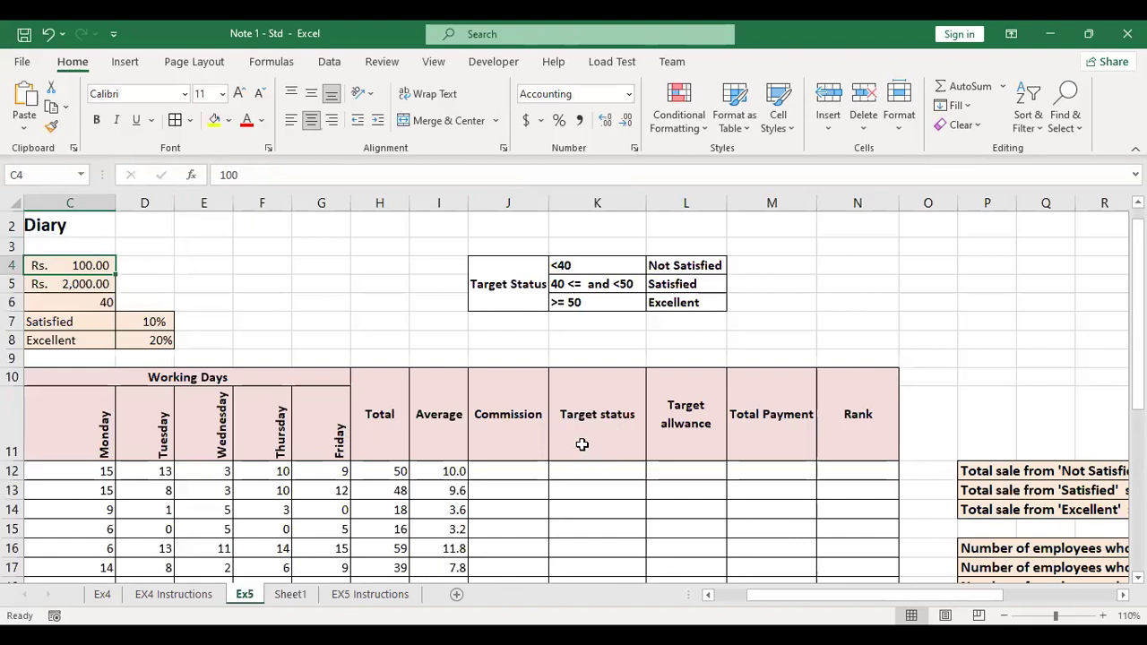
left_click(513, 465)
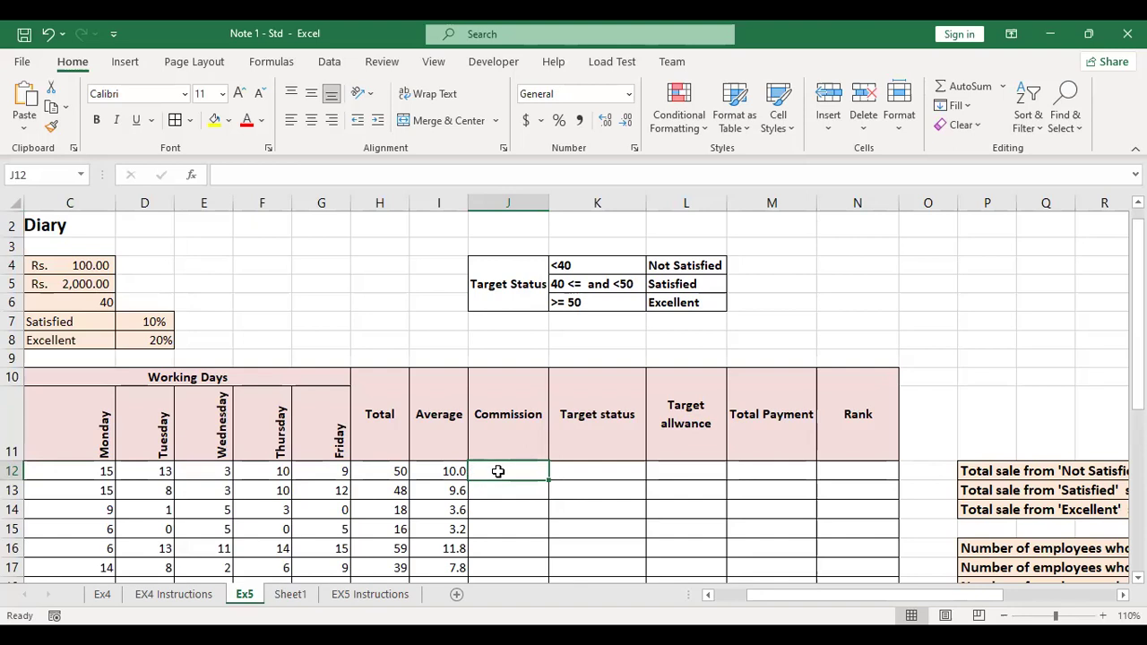
left_click(392, 470)
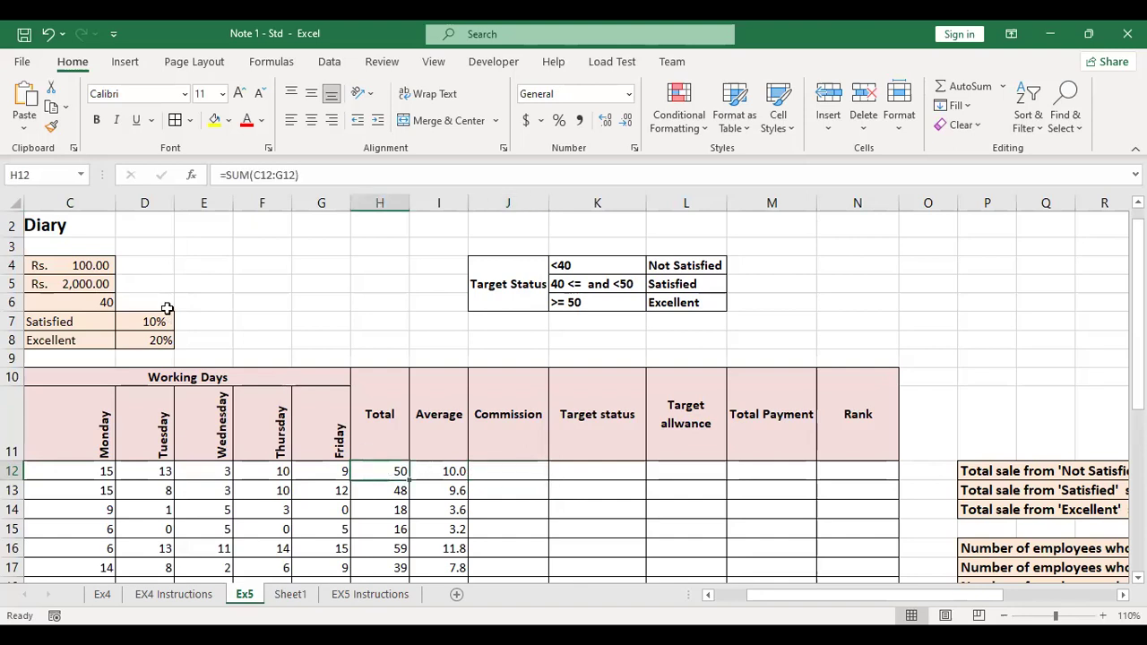
left_click(84, 267)
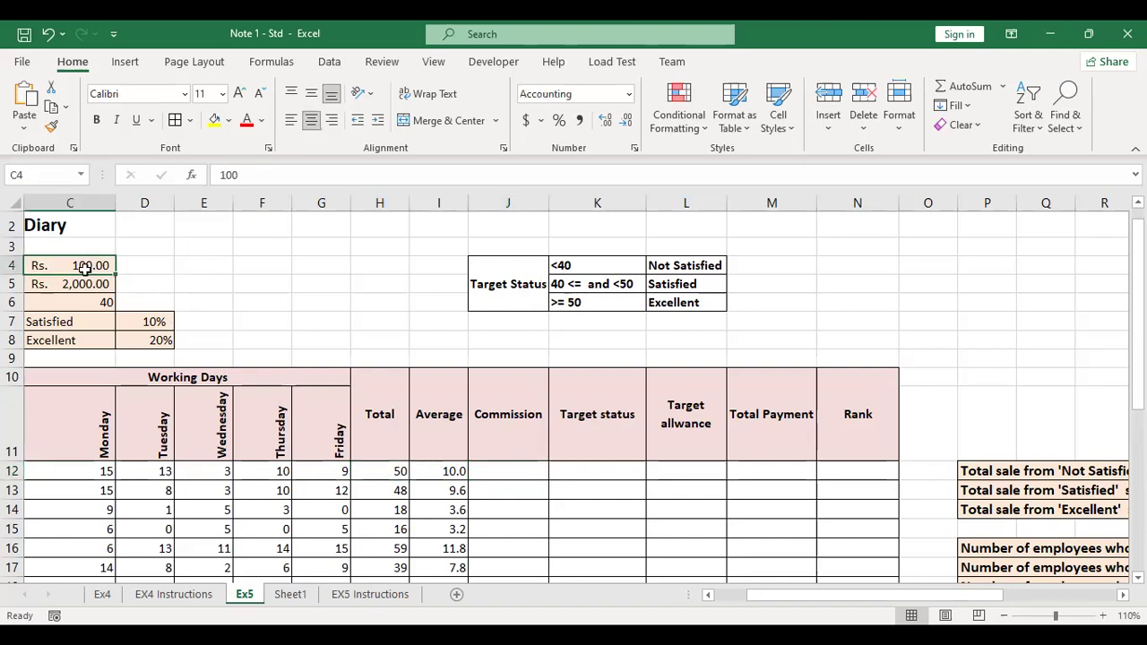
- Enter the commission formula =H12*$C$4 in J12, with the C4 reference made absolute
left_click(518, 474)
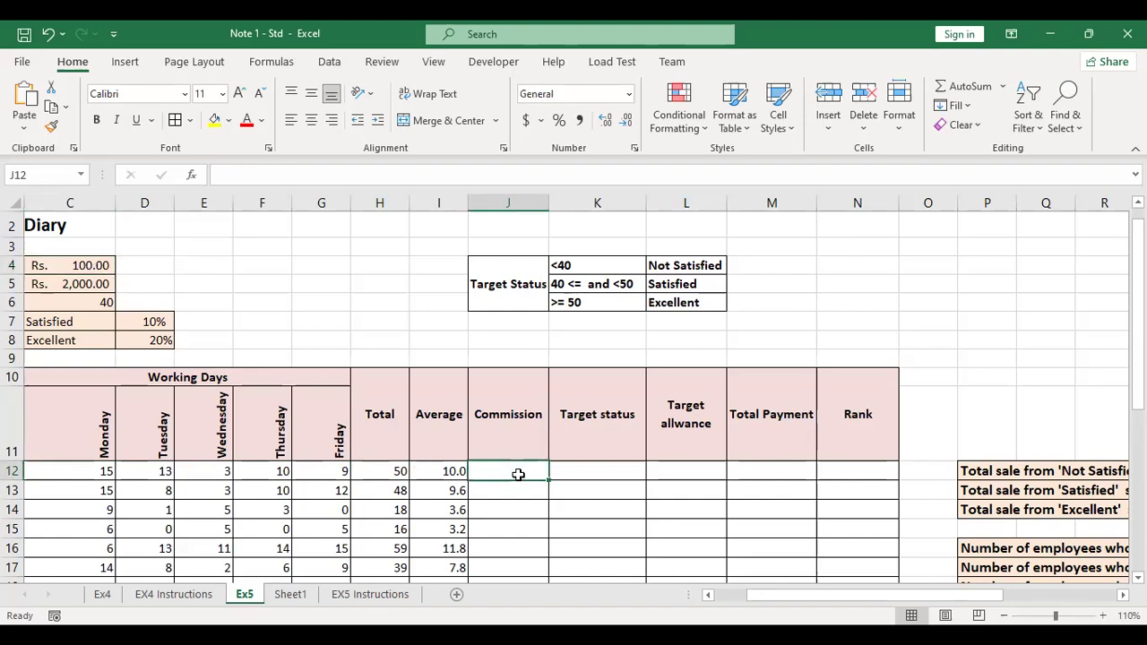
type("=")
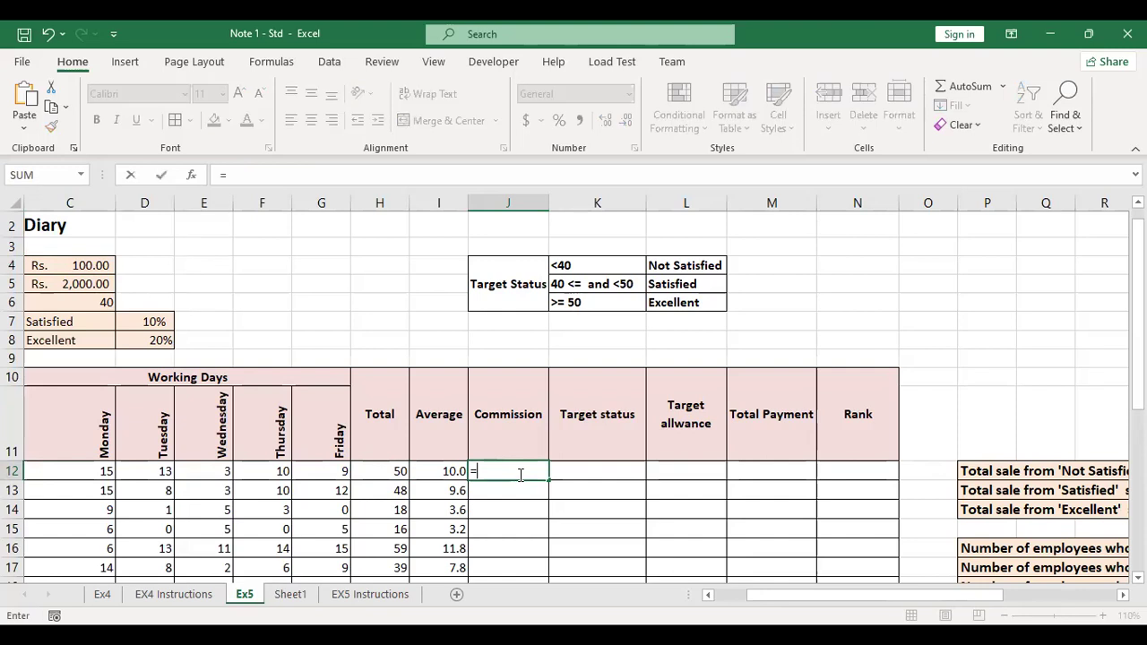
left_click(380, 469)
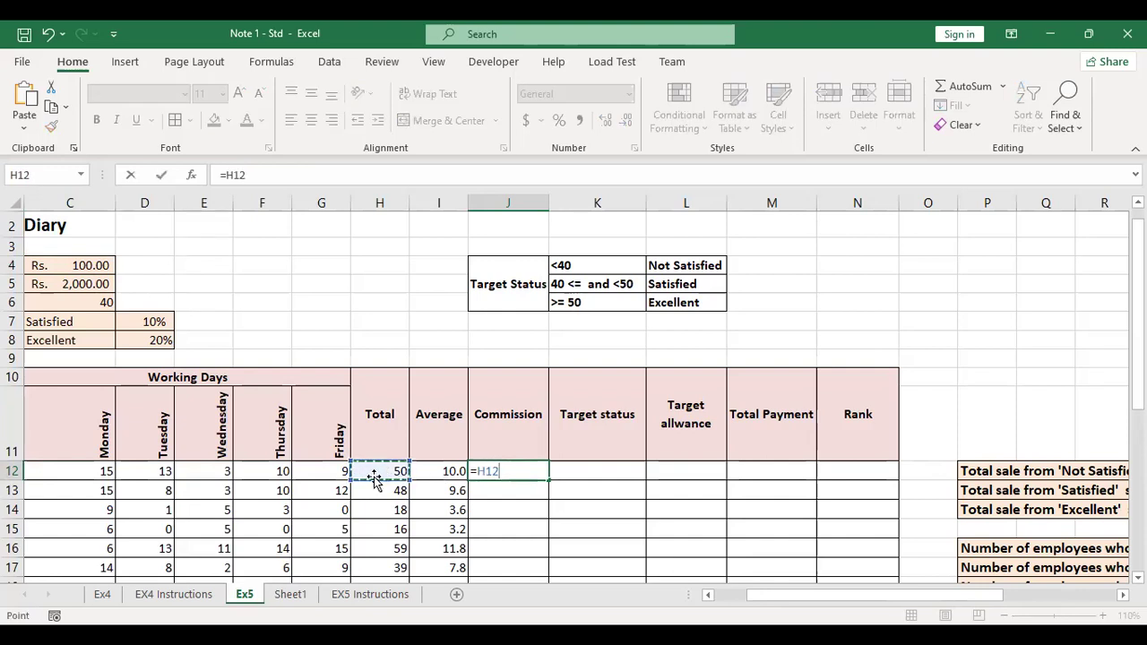
type("*")
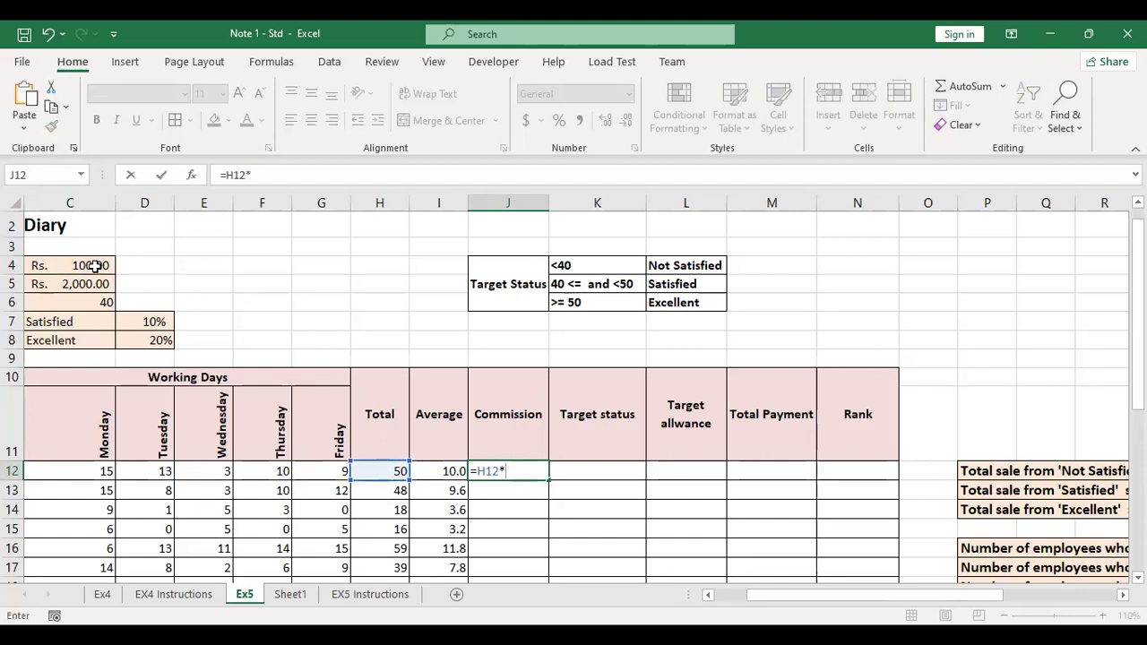
left_click(93, 265)
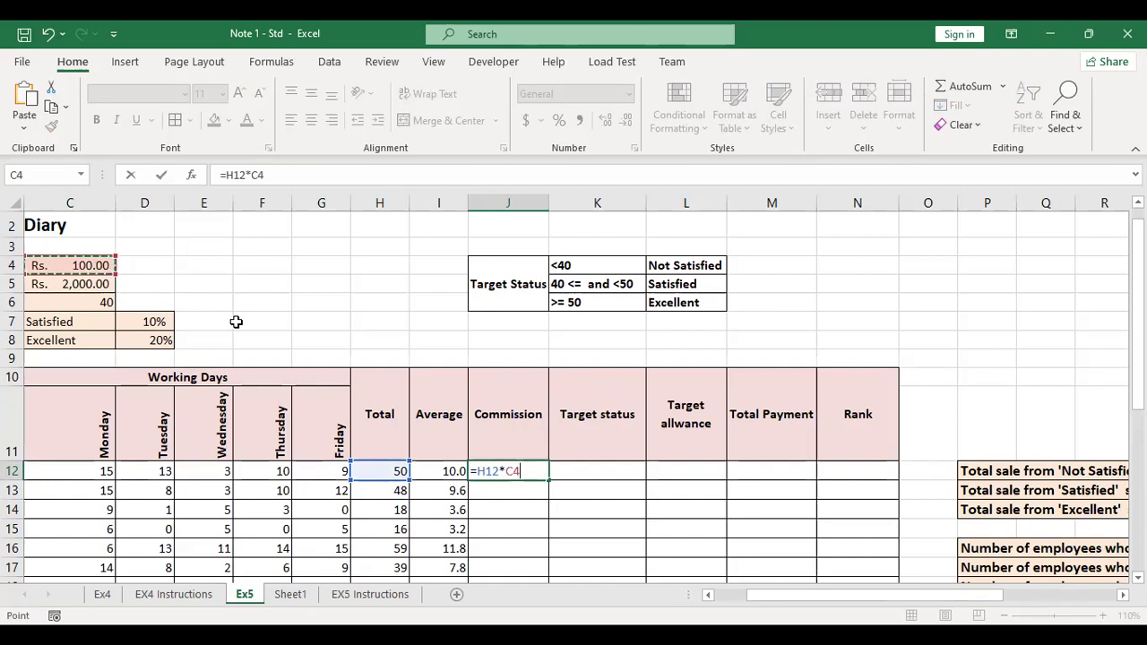
left_click(507, 473)
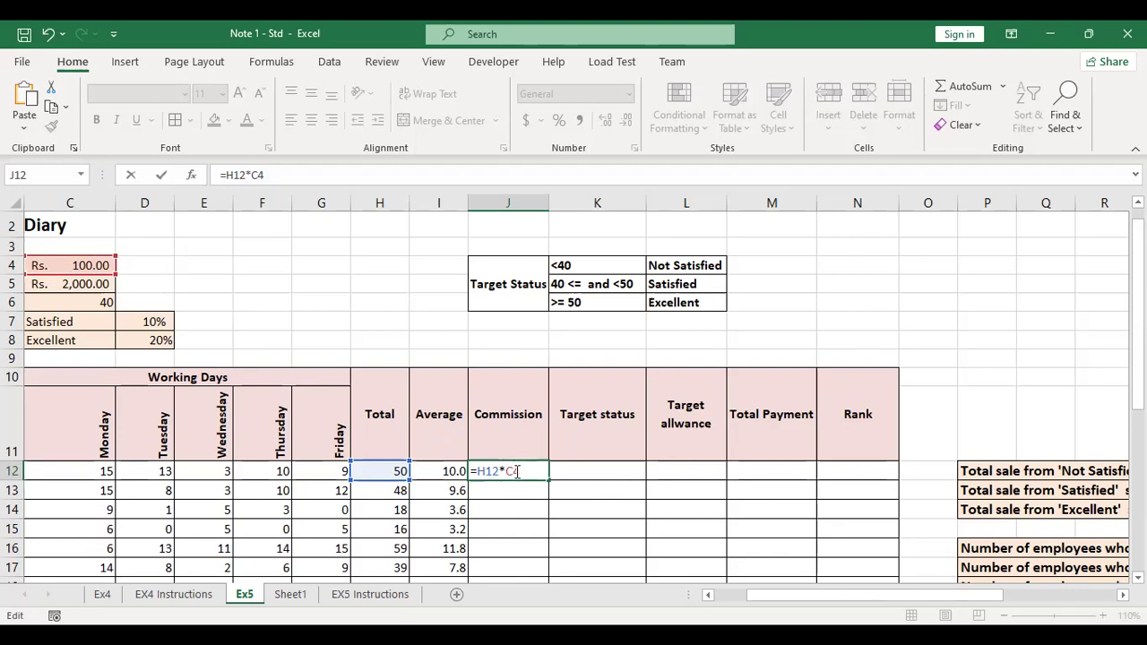
key("F4")
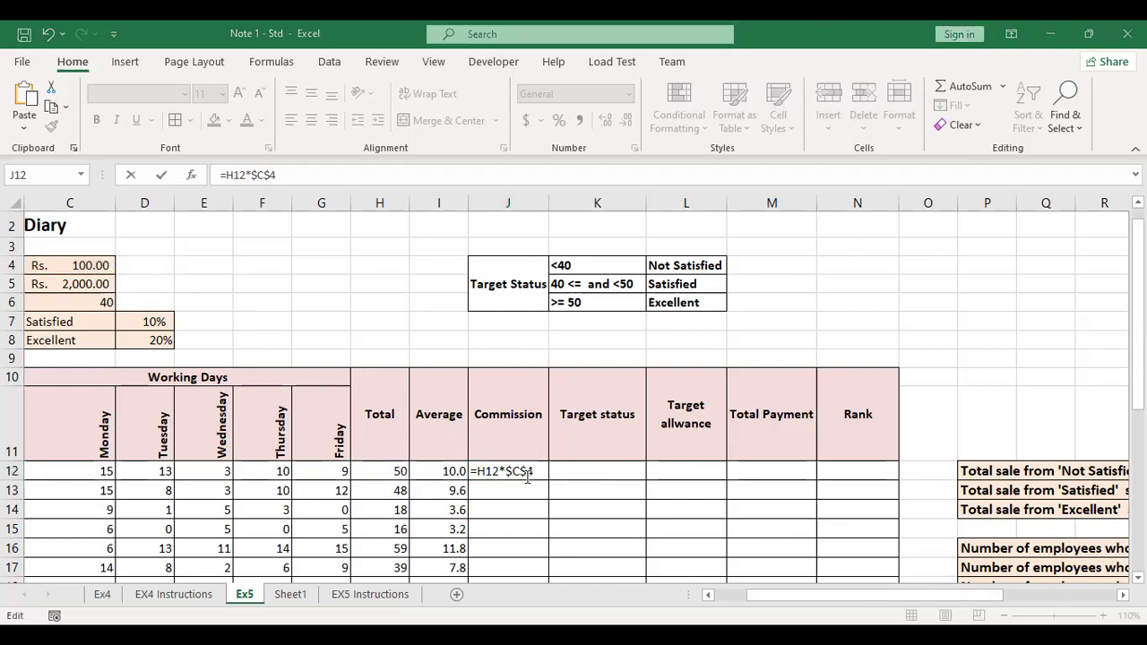
left_click_drag(527, 477, 506, 474)
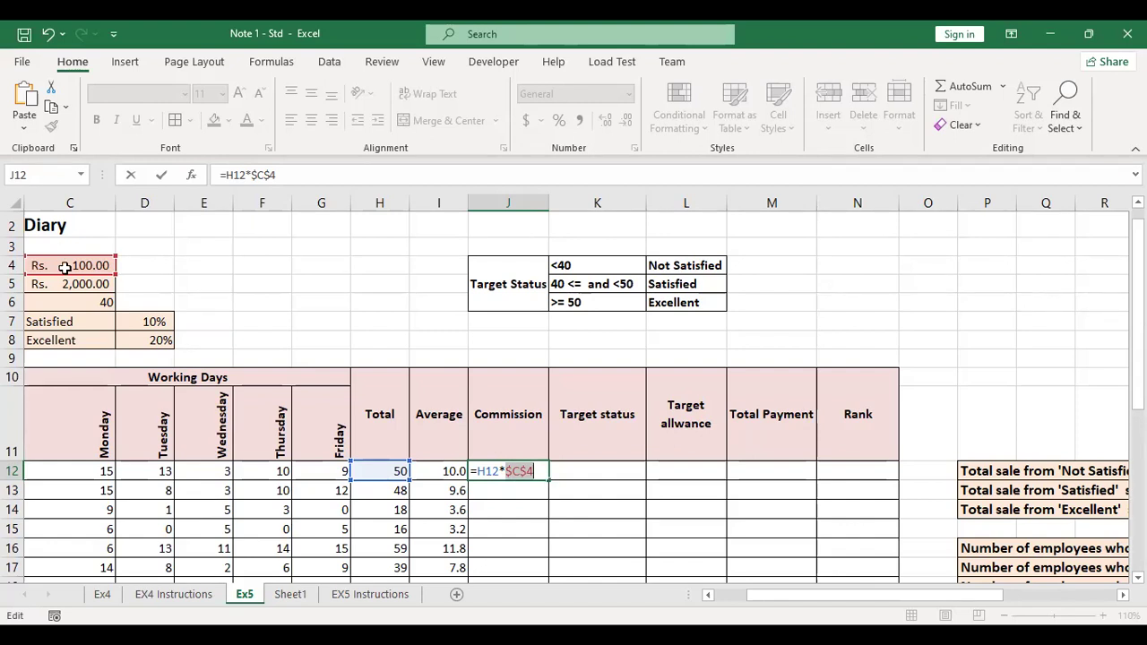
left_click(518, 472)
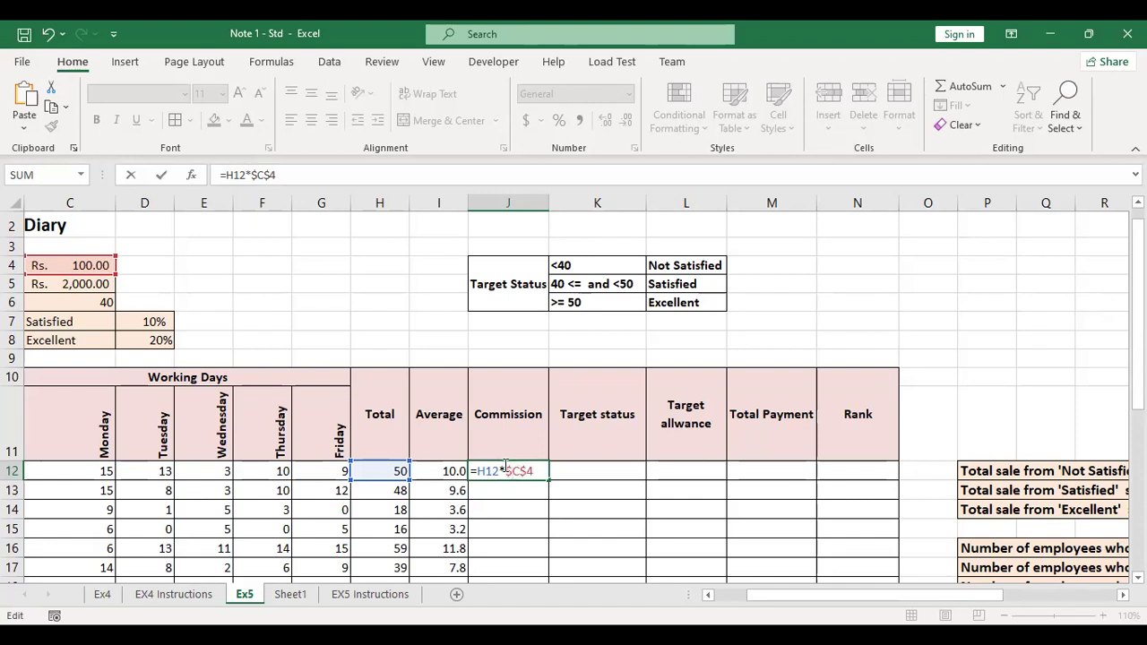
left_click(535, 471)
double_click(535, 470)
key("Return")
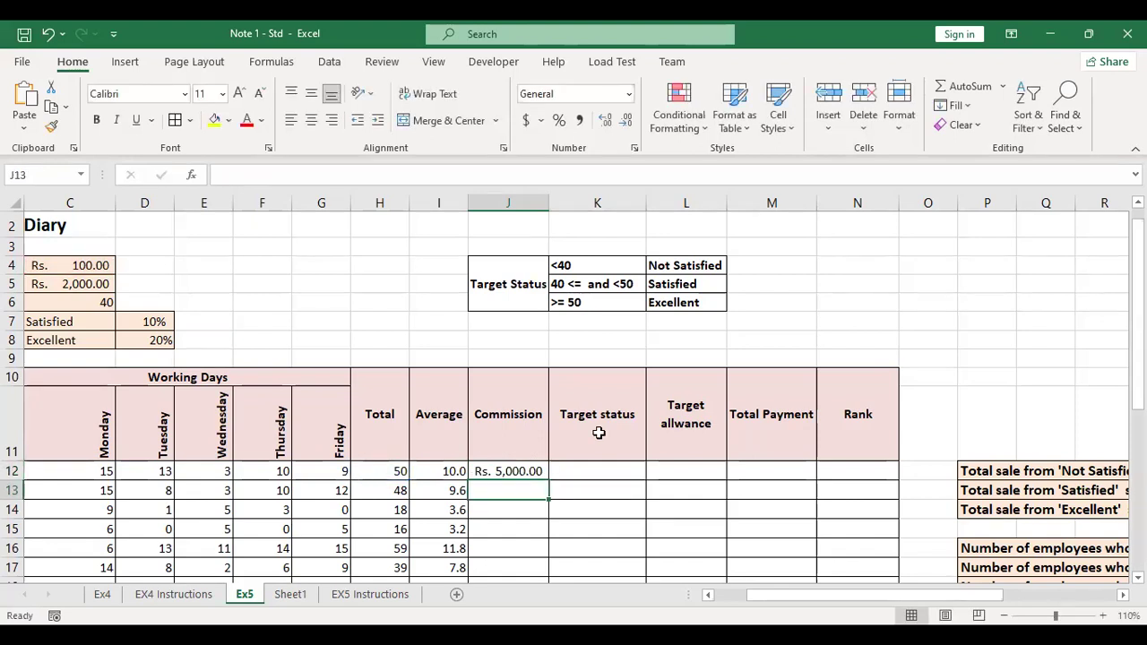
- Fill the commission formula from J12 down through J36
left_click(542, 475)
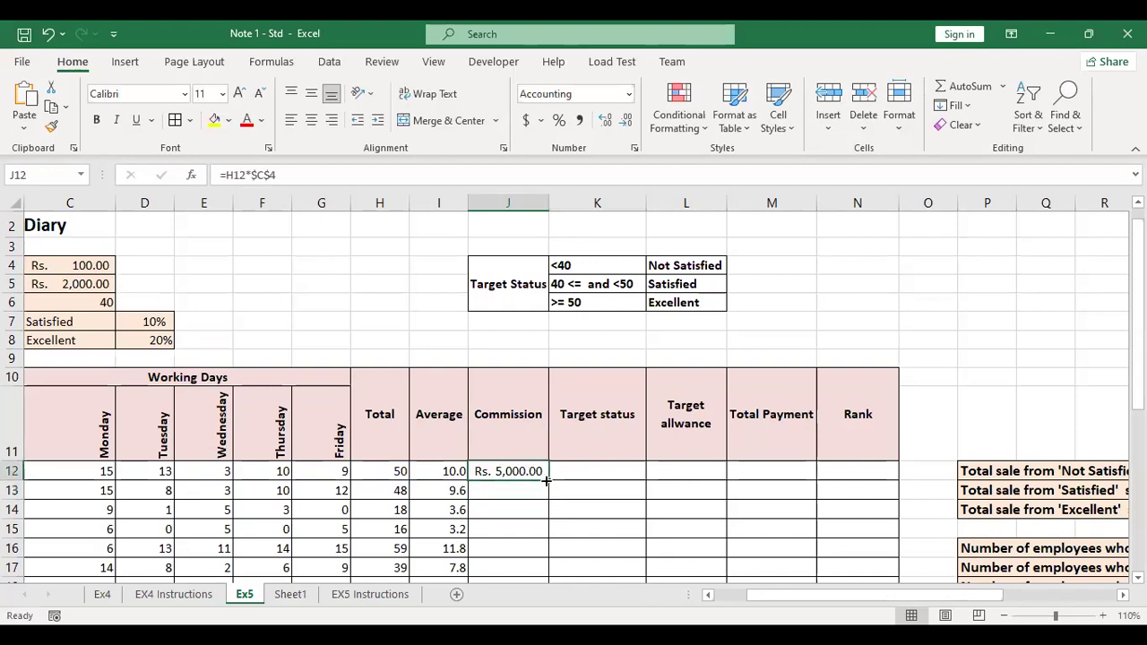
double_click(547, 480)
scroll(542, 481, "down", 5)
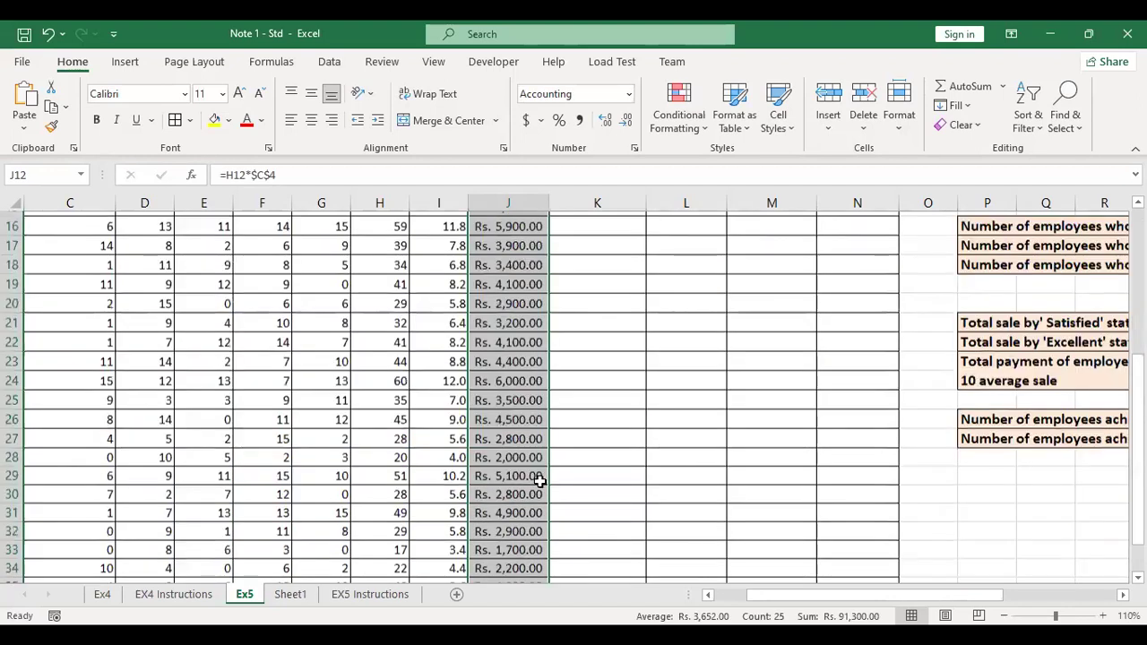
- Inspect the copied commission formulas in J15, J21 and J32, comparing the row-relative total reference with the fixed $C$4
scroll(541, 481, "up", 2)
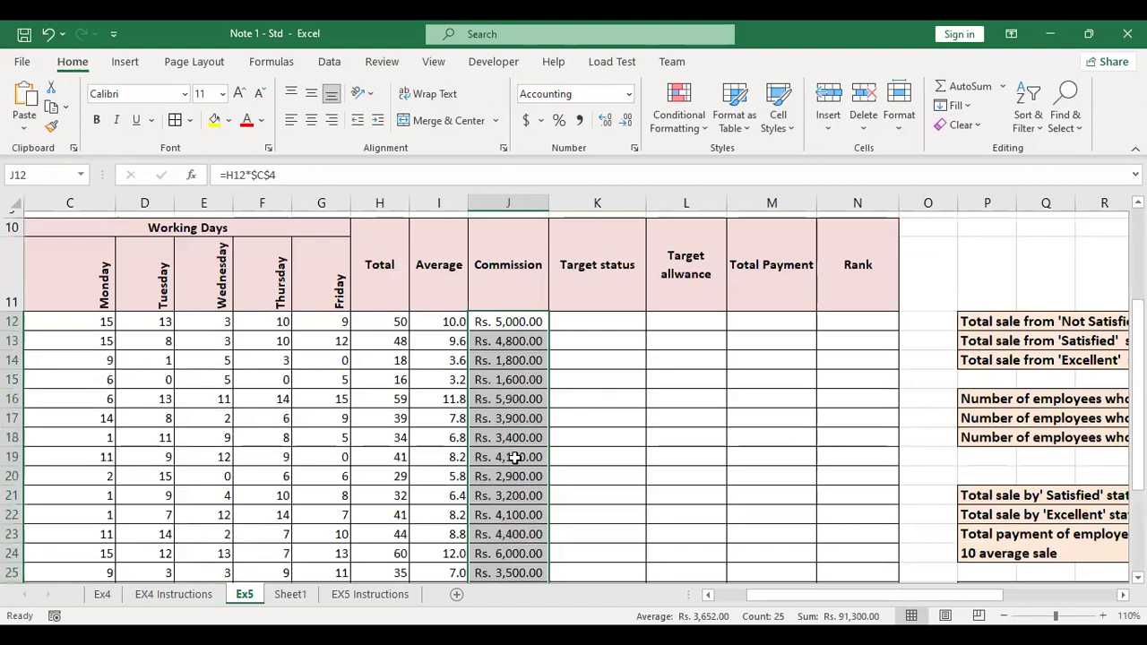
scroll(510, 474, "up", 2)
double_click(511, 484)
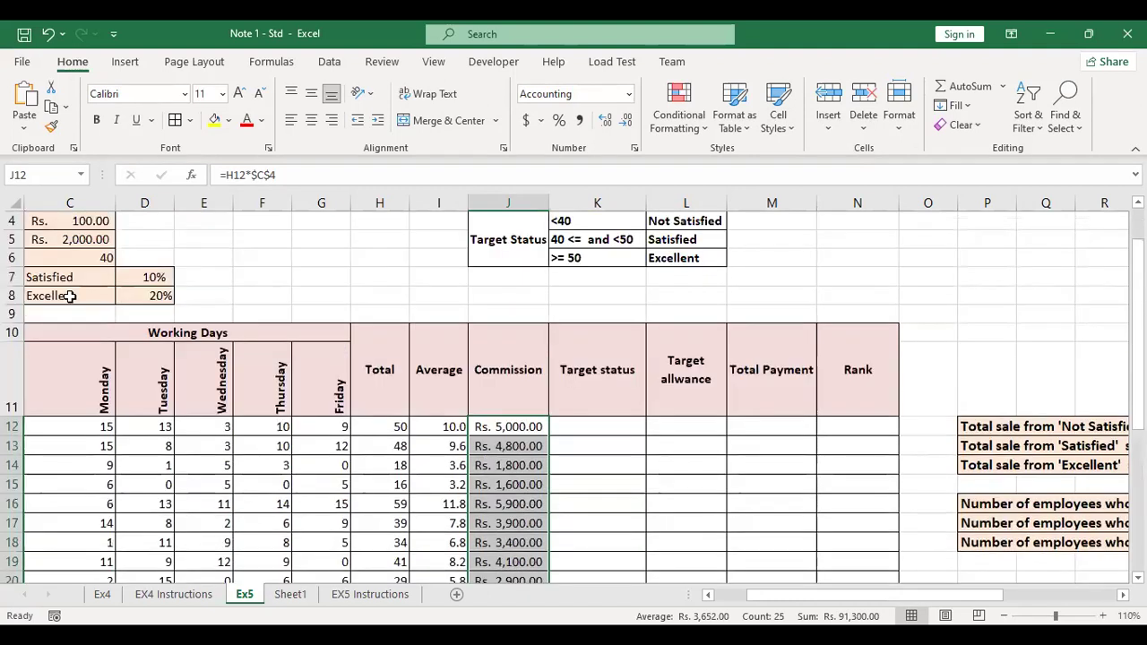
scroll(196, 371, "up", 1)
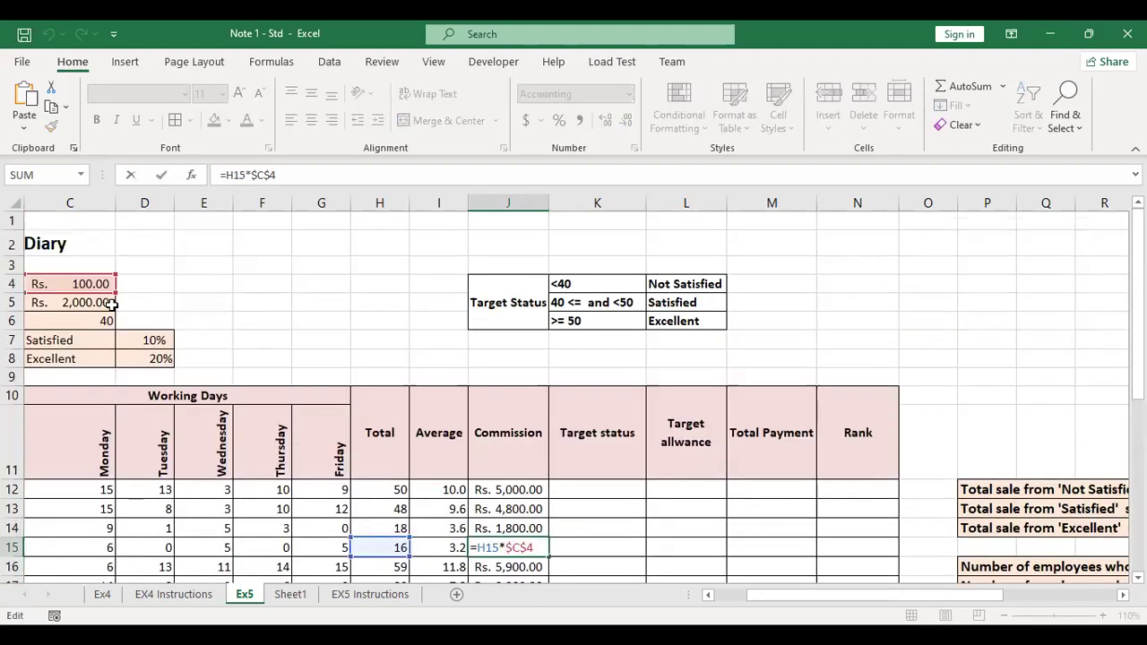
scroll(520, 494, "down", 1)
scroll(519, 495, "down", 3)
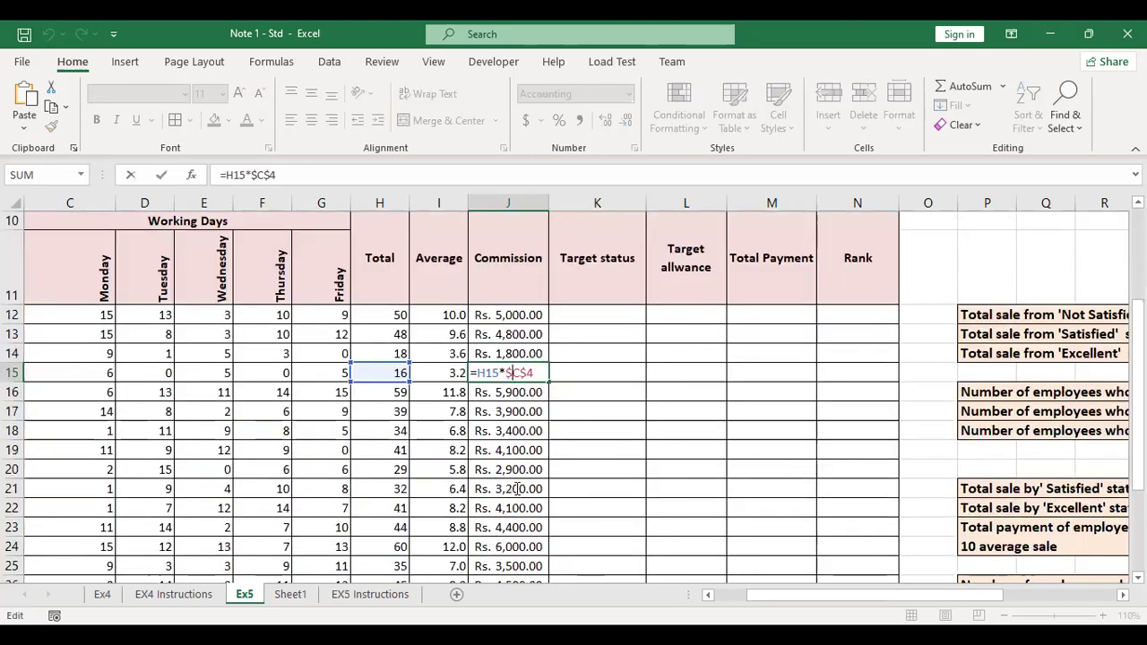
double_click(519, 488)
scroll(533, 530, "down", 2)
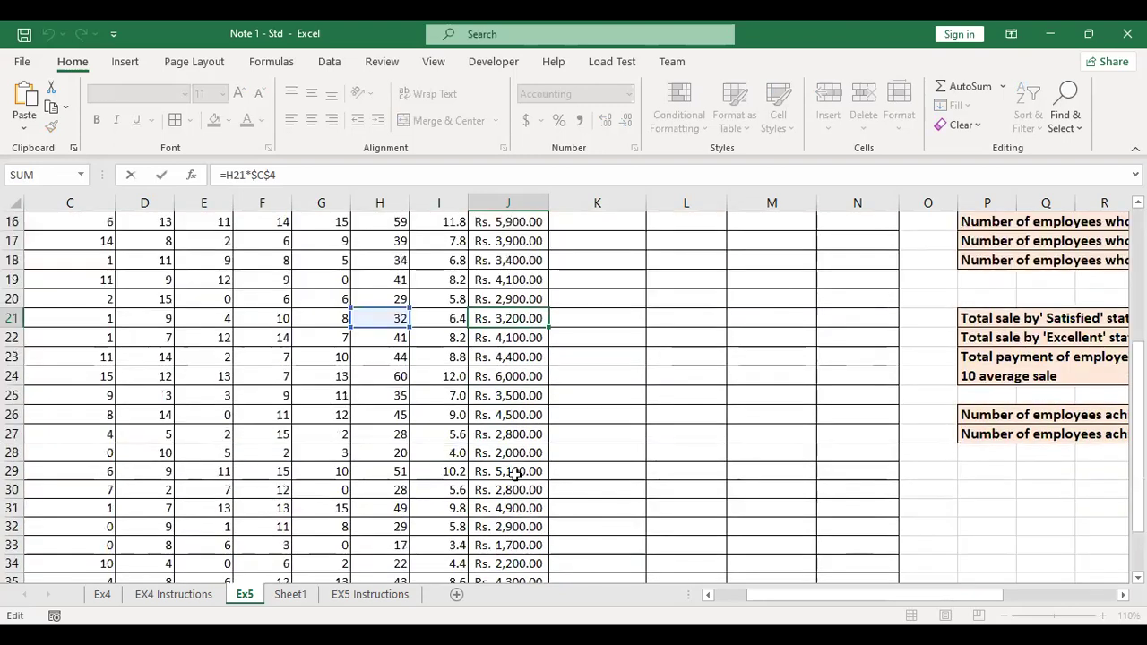
scroll(524, 469, "down", 1)
double_click(522, 468)
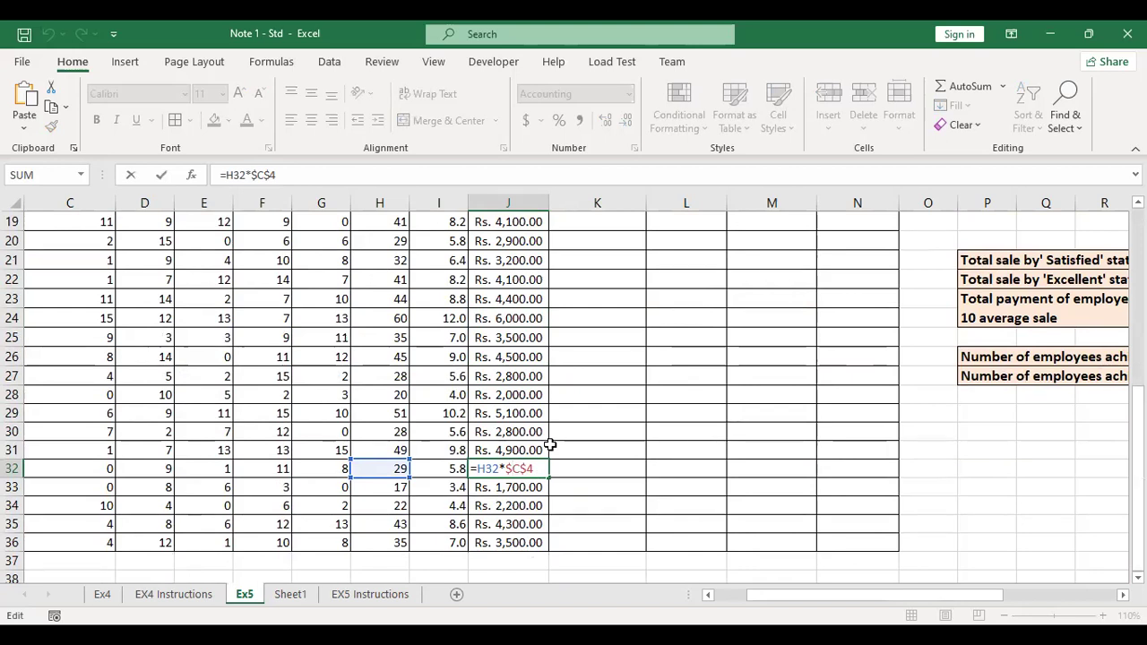
key("Return")
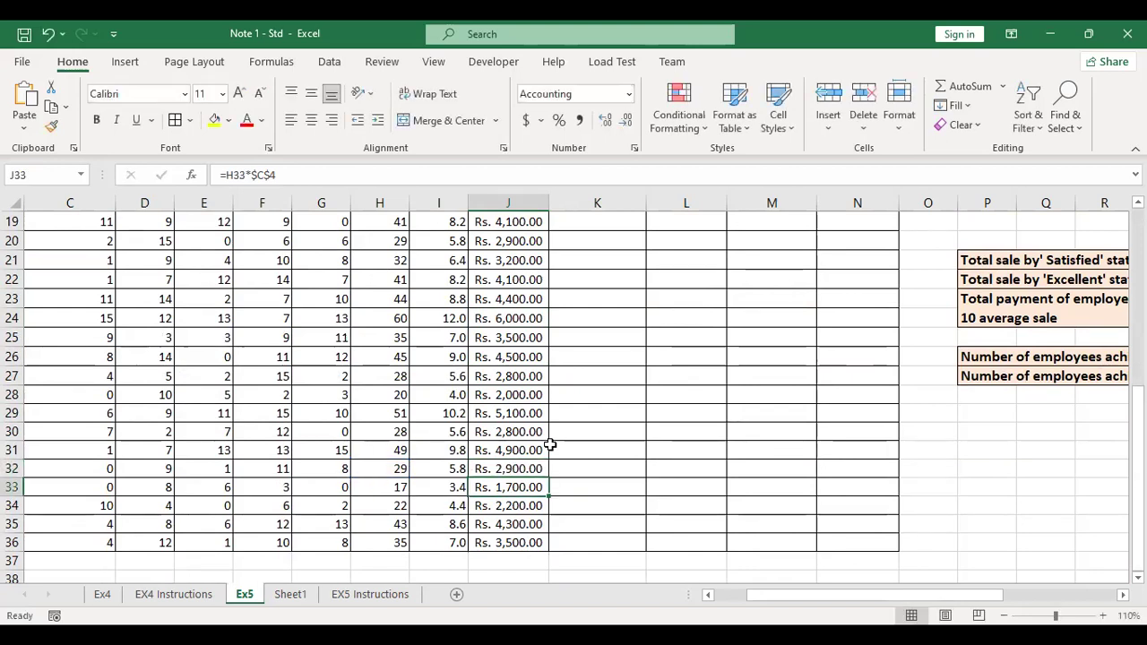
- Begin a formula in K12, the first cell of the Target status column
scroll(533, 311, "up", 3)
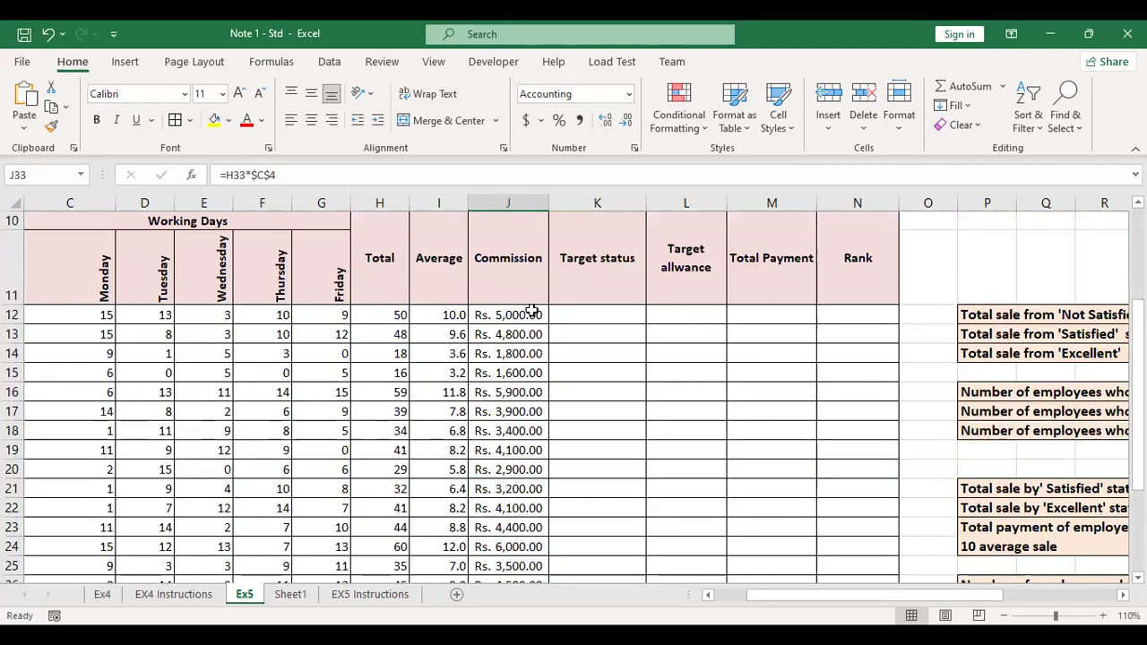
scroll(529, 311, "up", 3)
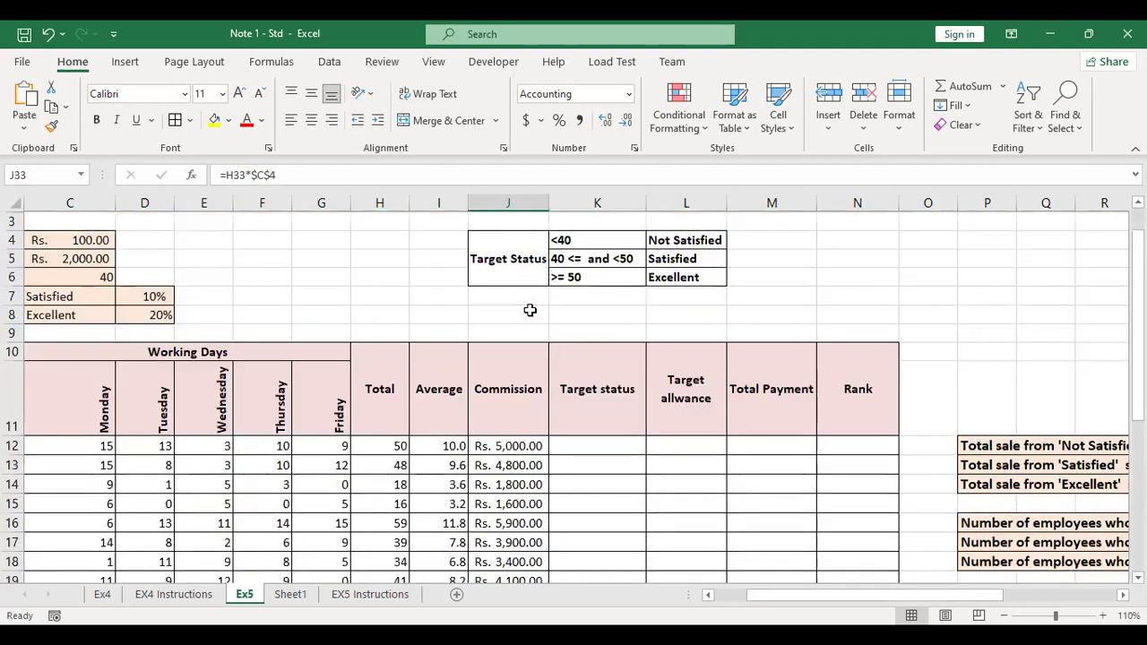
scroll(529, 311, "up", 1)
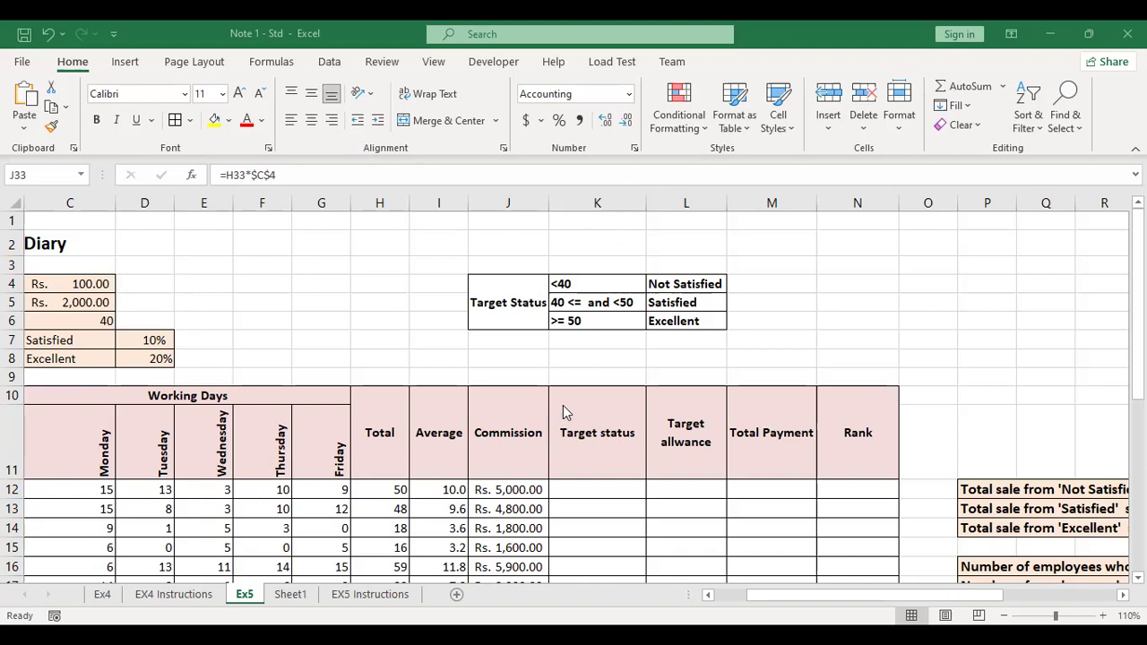
left_click(570, 487)
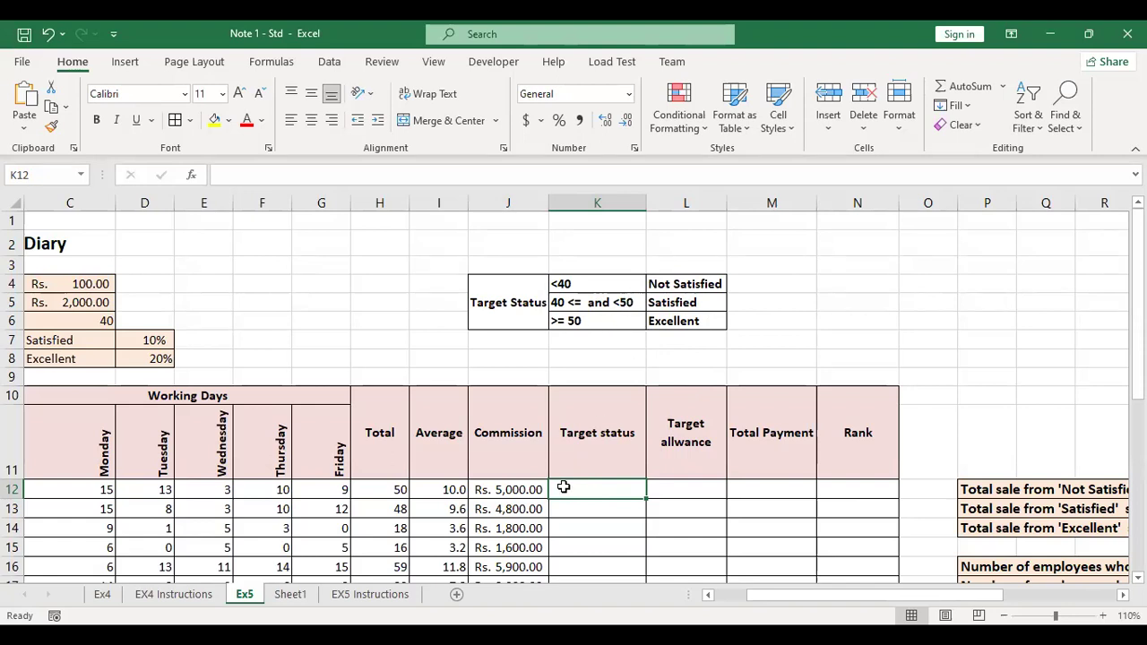
type("=")
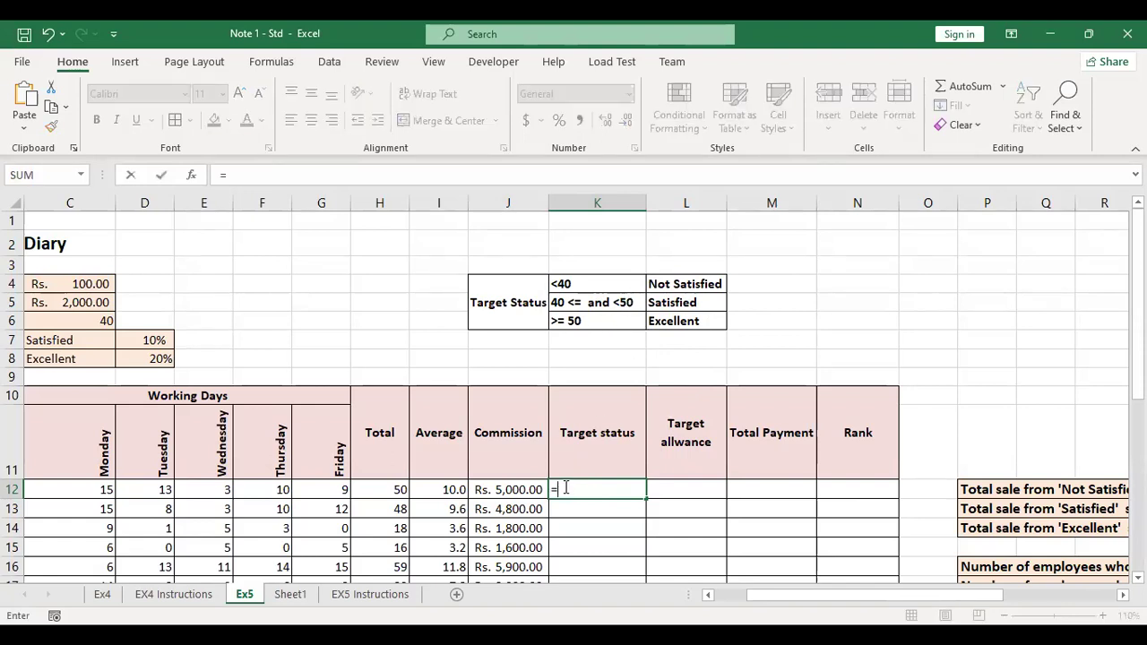
left_click(392, 488)
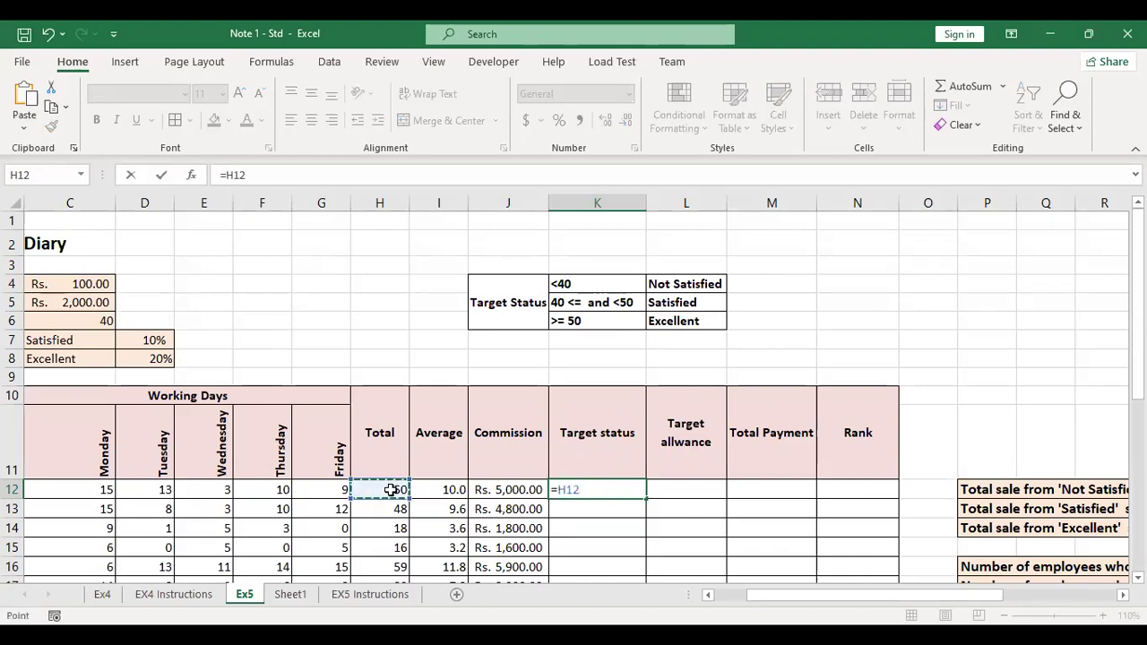
left_click(569, 490)
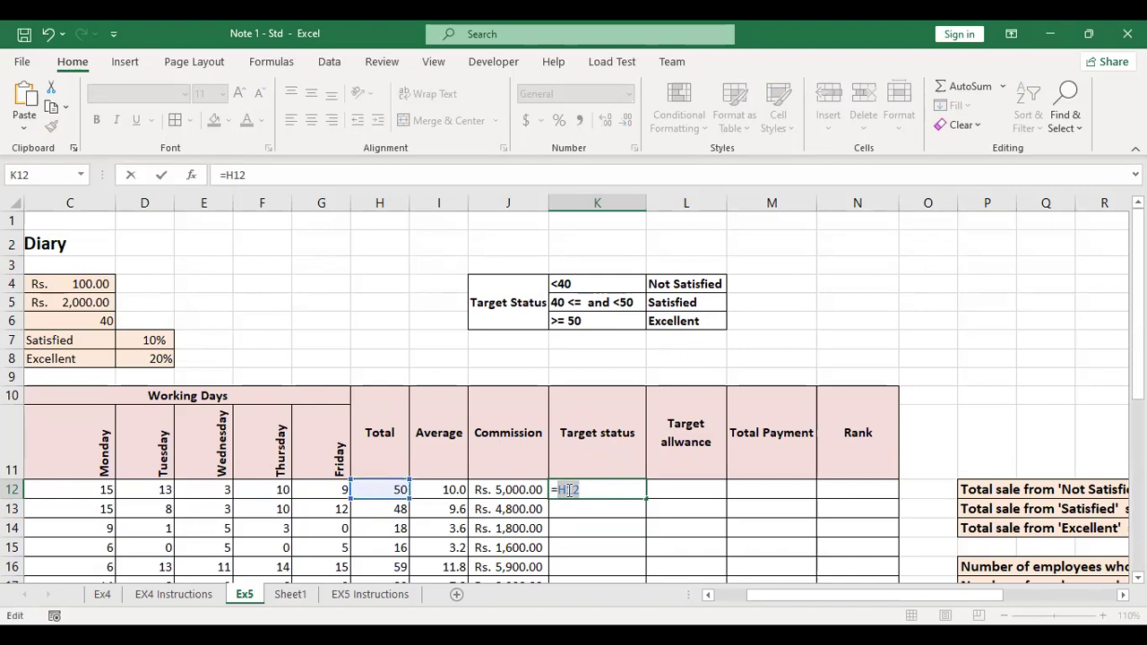
key("BackSpace")
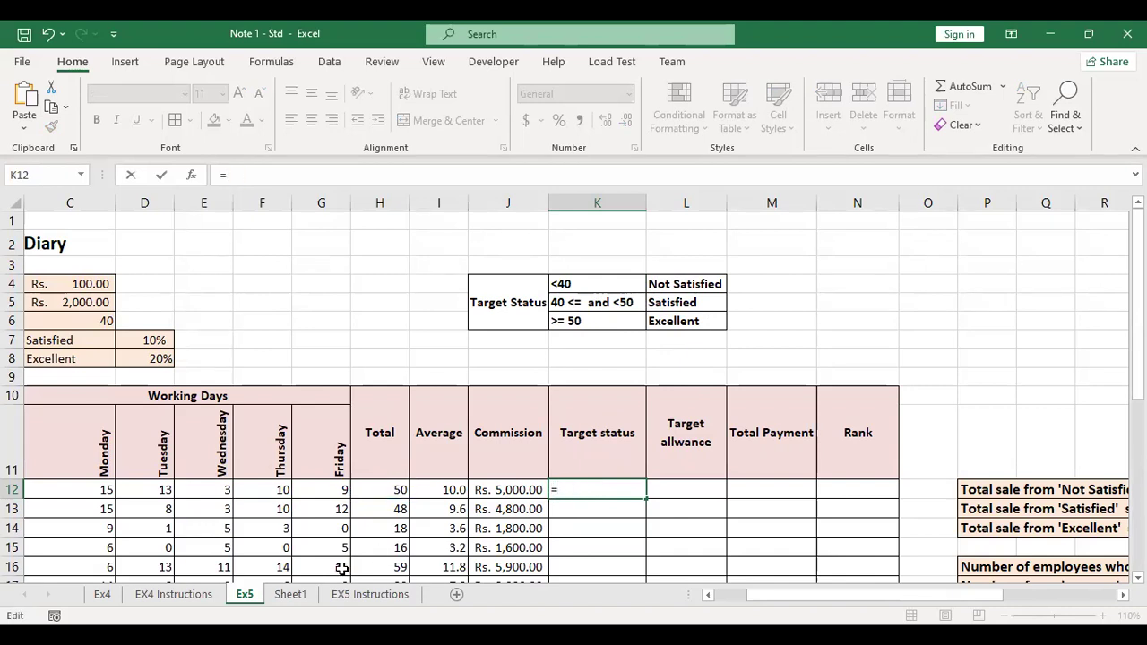
type("f")
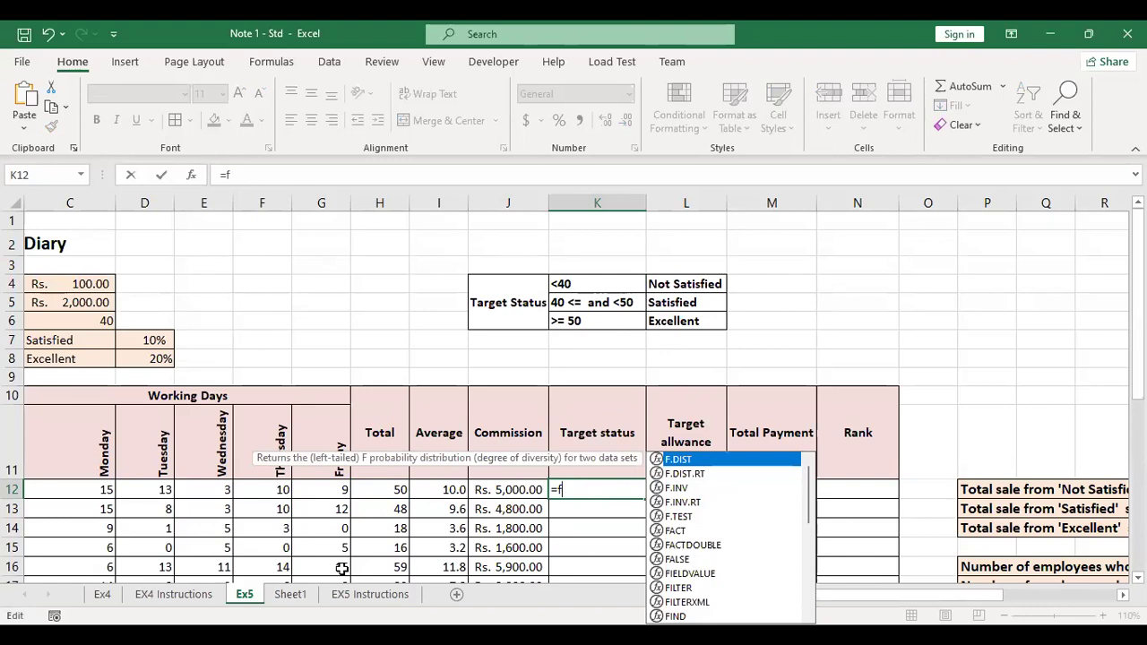
key("BackSpace")
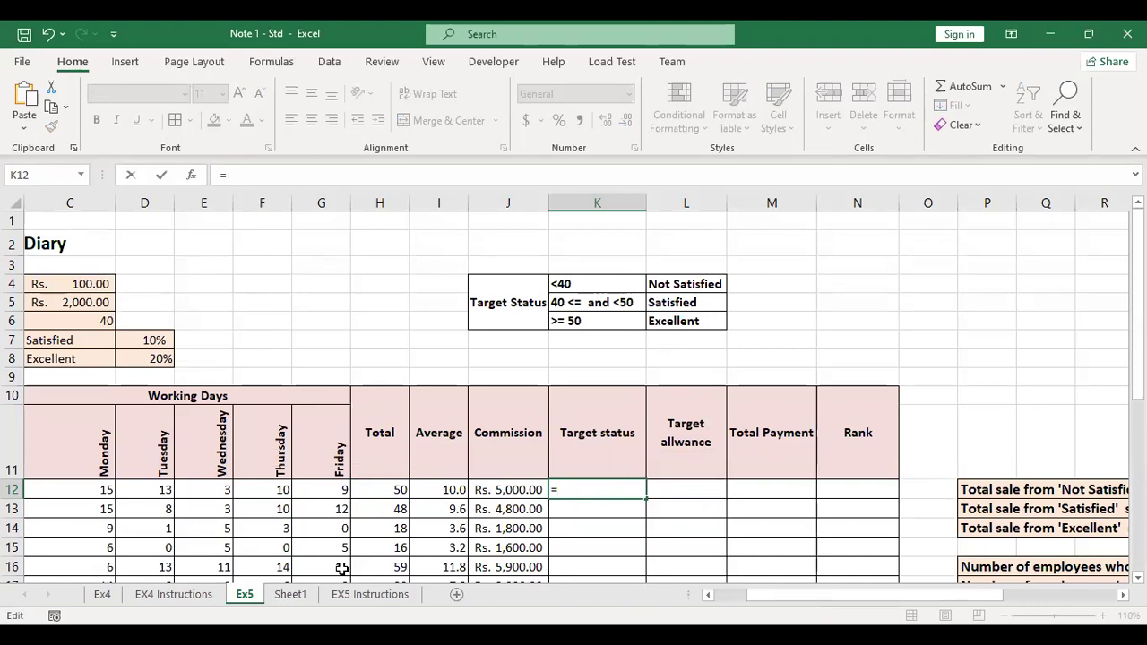
- Start the target status IF formula in K12, testing H12<40 and returning the Not Satisfied label from L4 when true
type("f")
key("BackSpace")
type("I")
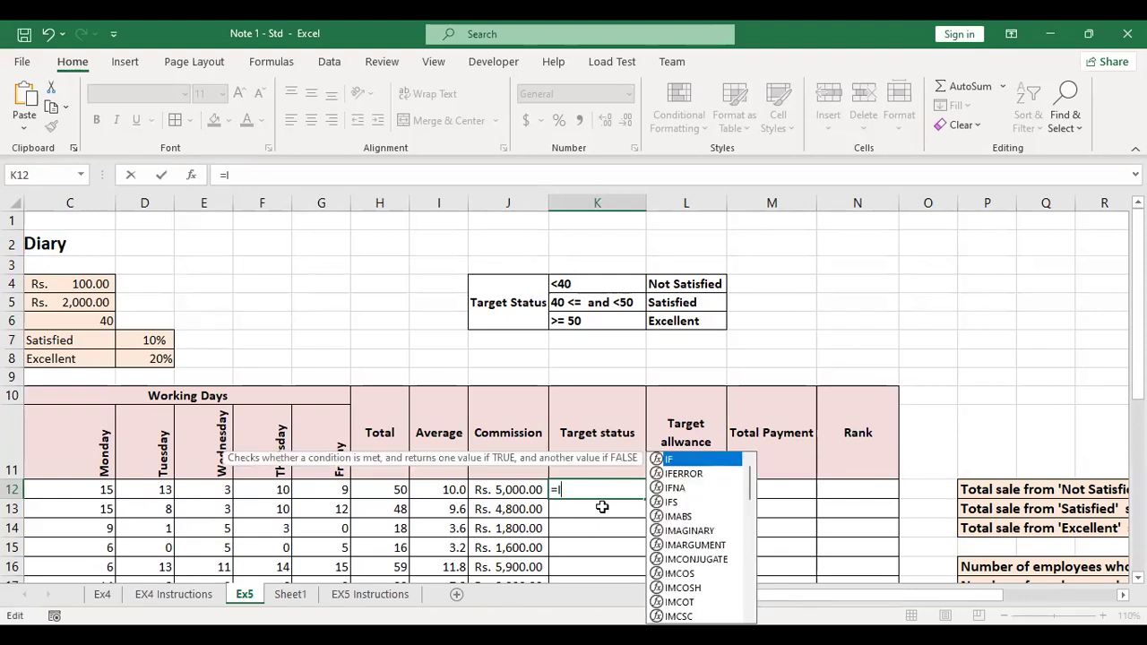
key("Tab")
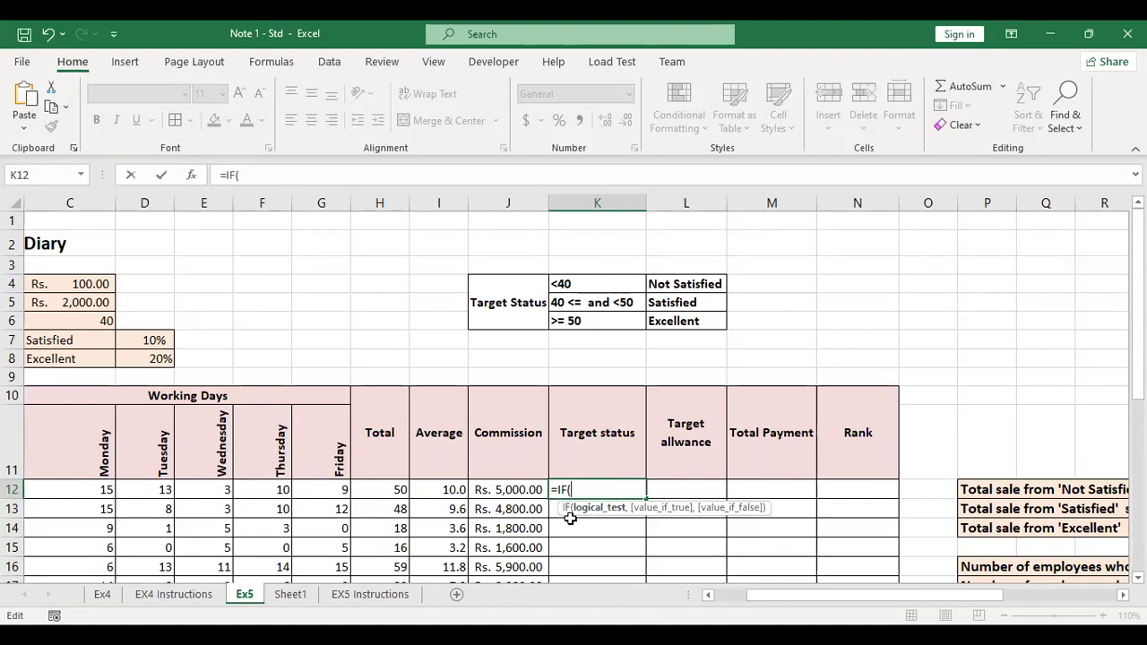
left_click(375, 492)
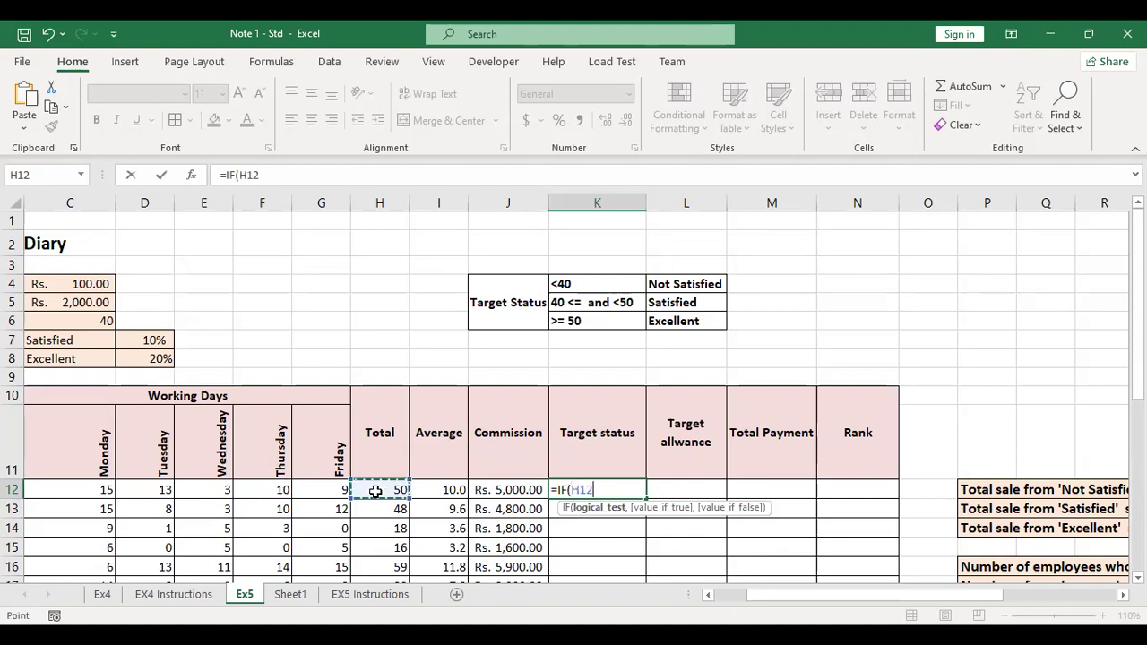
type("<")
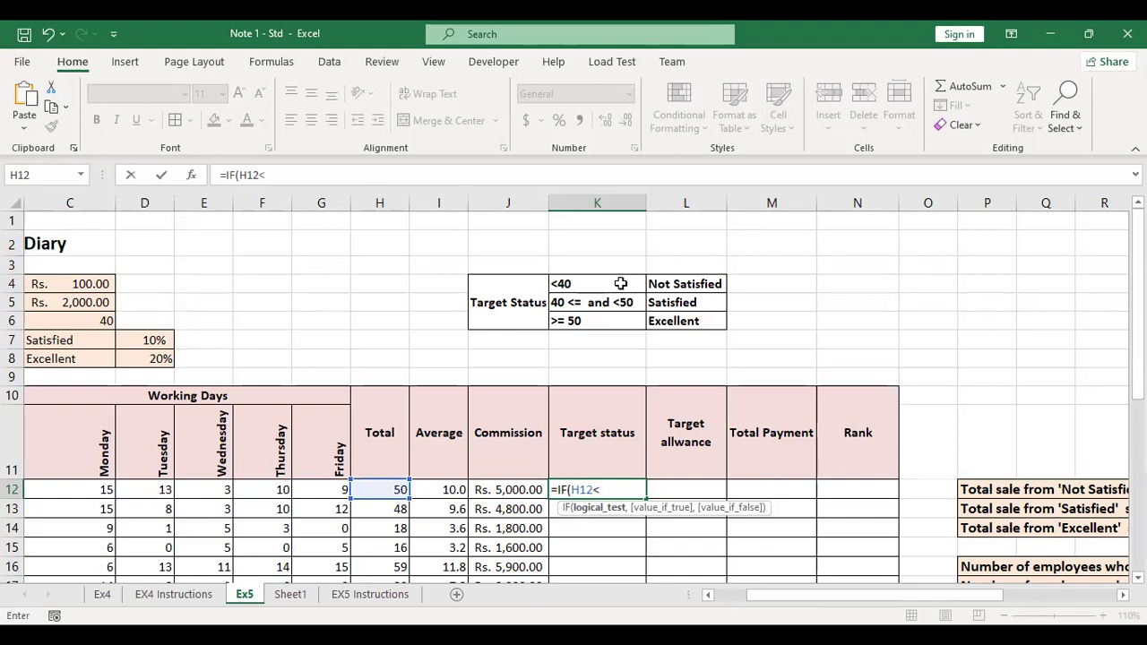
type("40,")
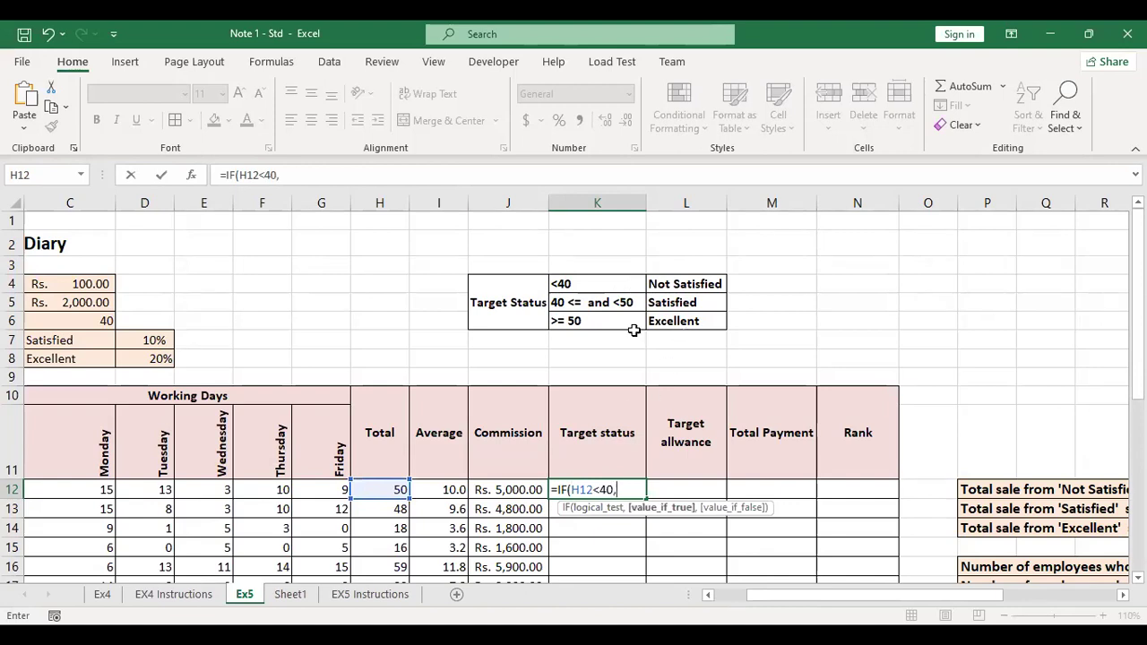
left_click(684, 285)
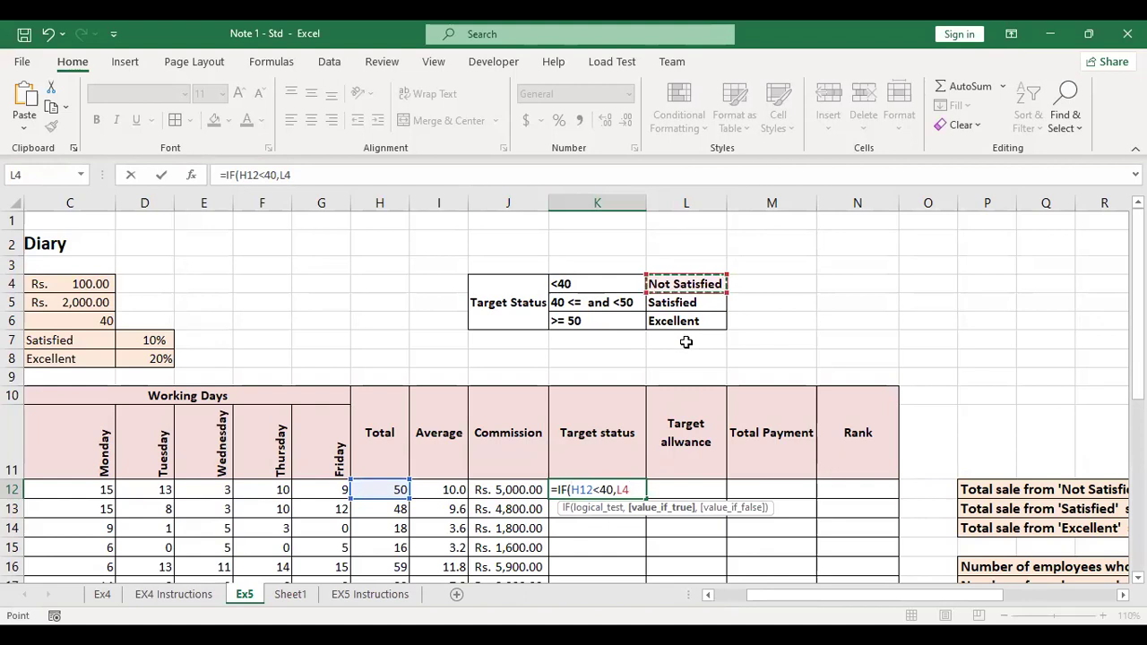
type(",")
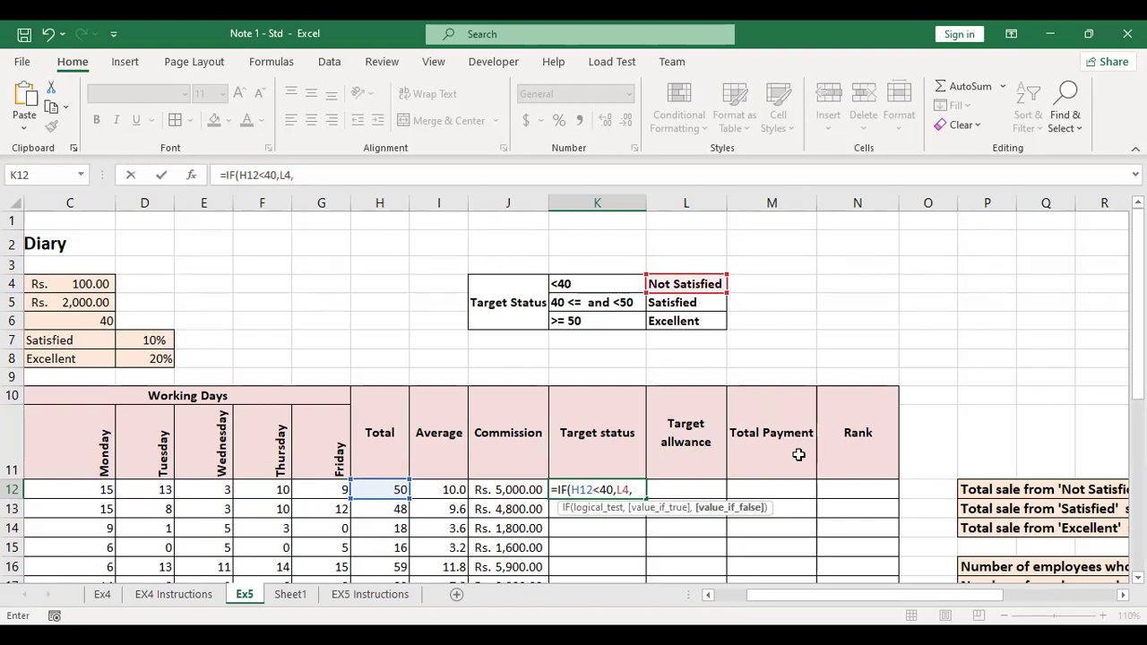
- Nest a second IF as the false value, testing H12<50 and returning L5 when true or L6 otherwise
type("I")
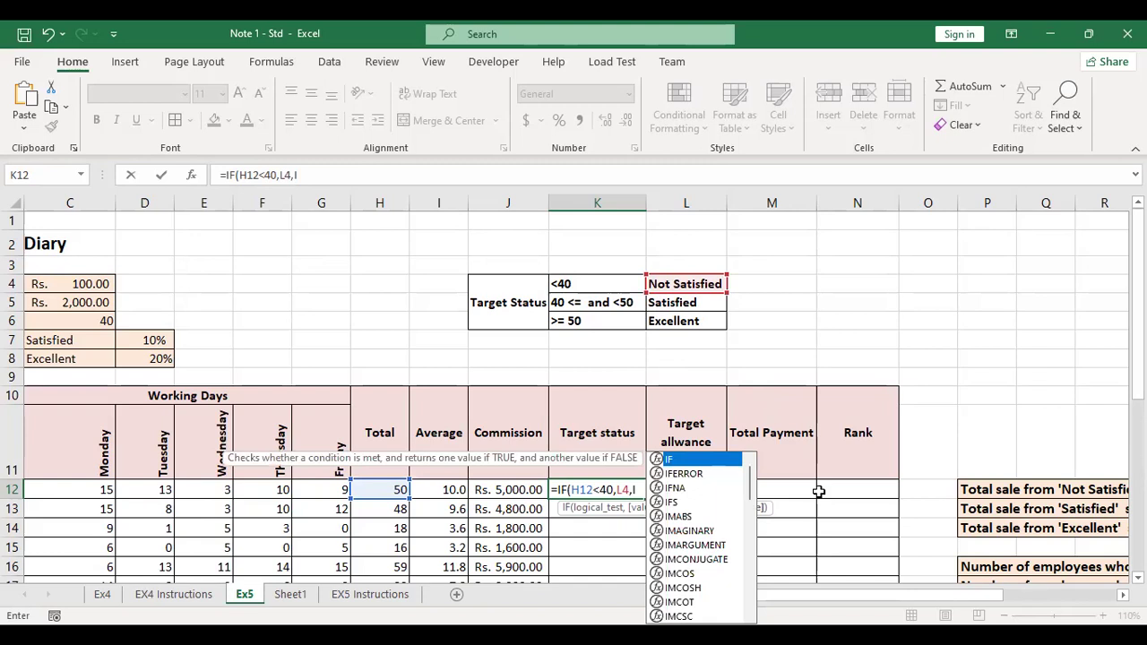
type("F(")
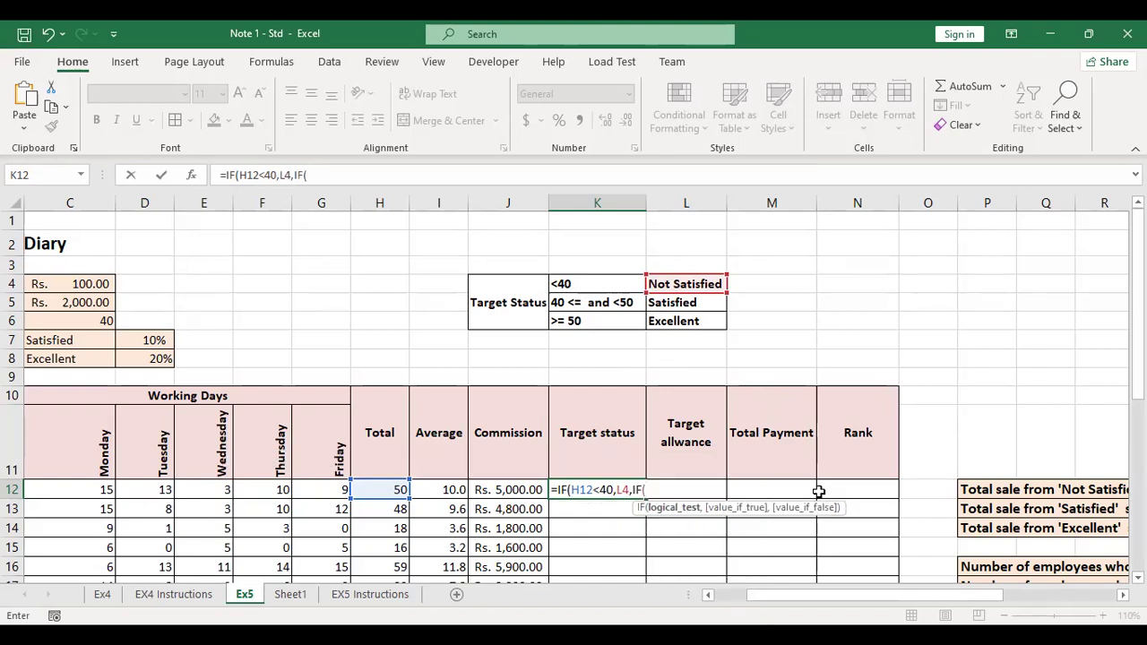
left_click(385, 489)
type("<")
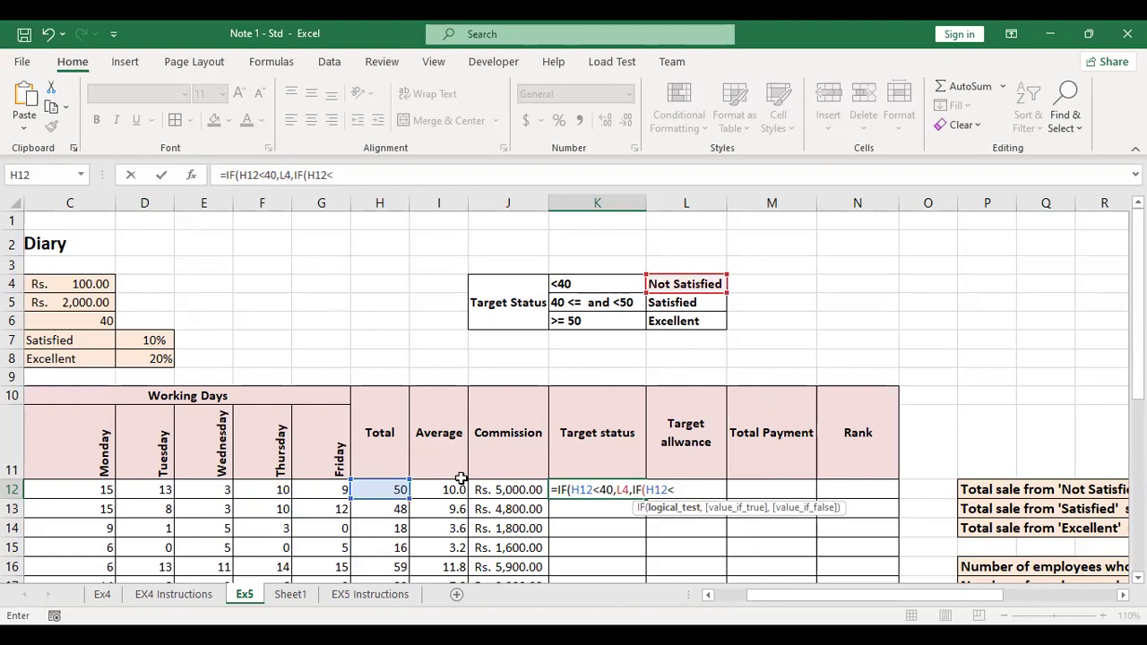
type("50")
type(",")
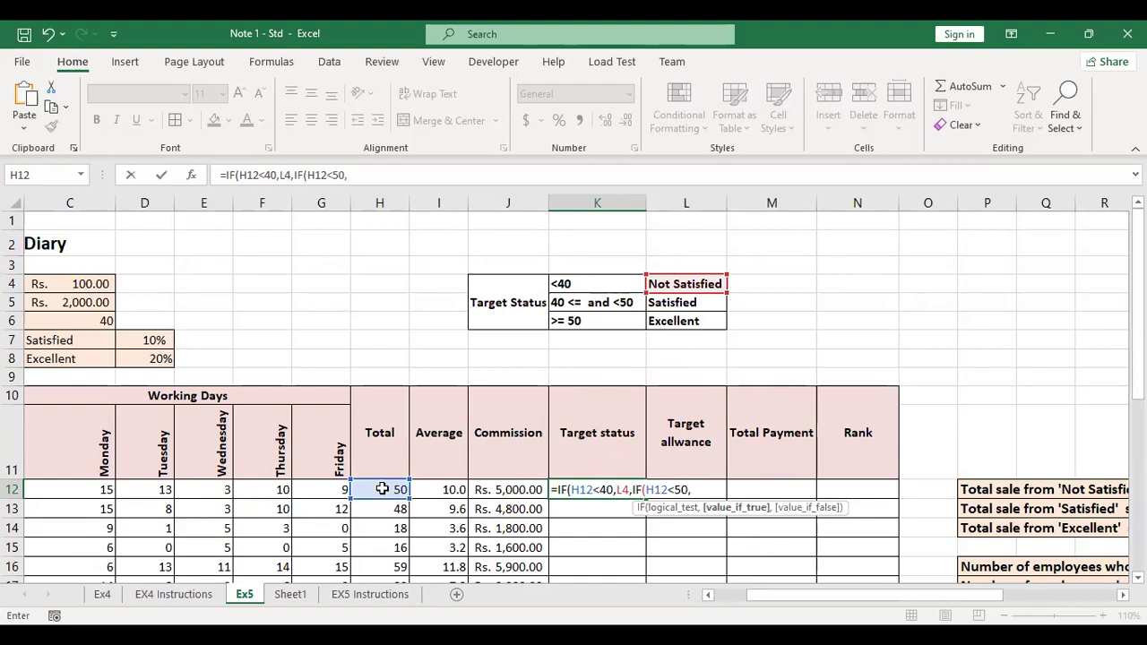
left_click(670, 303)
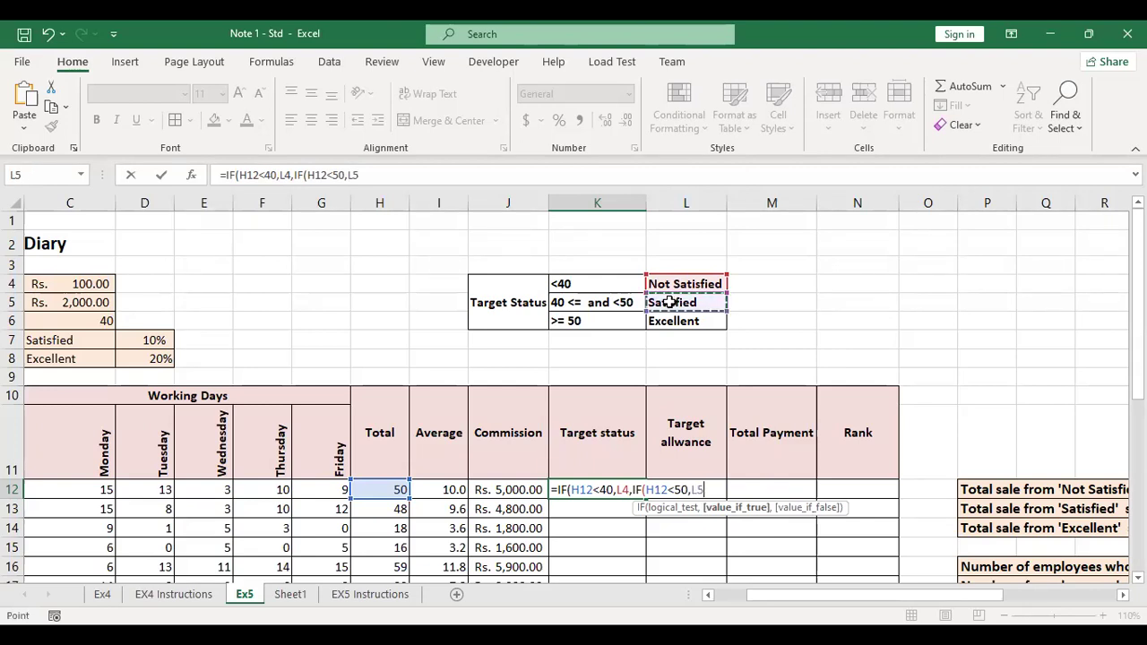
type(",")
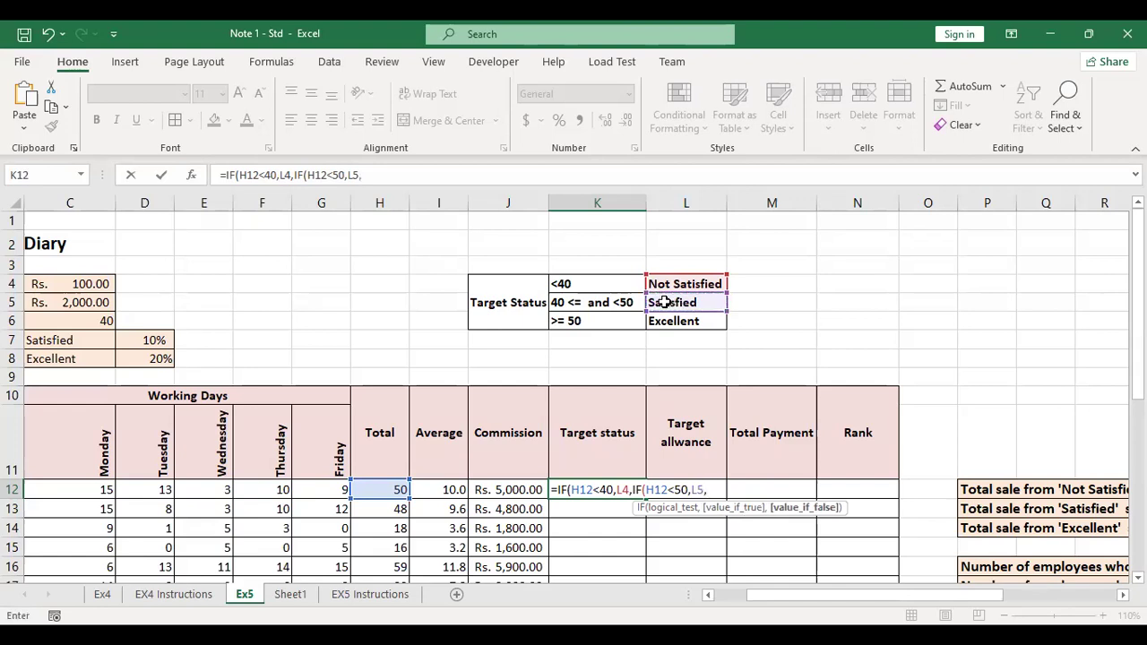
left_click(665, 323)
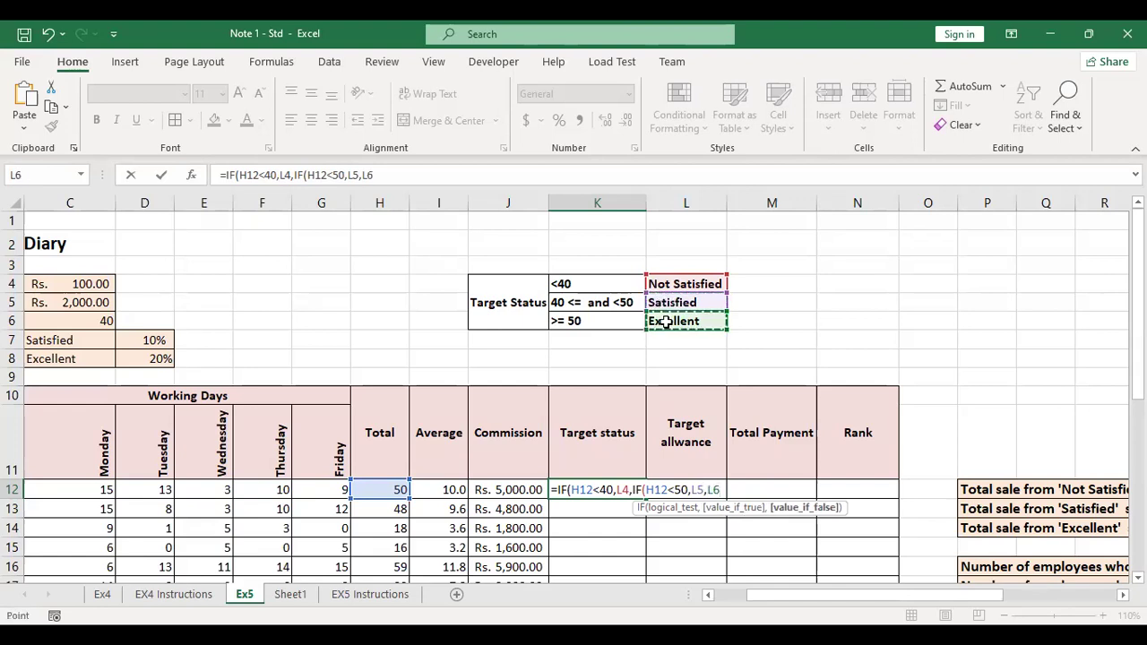
type(")")
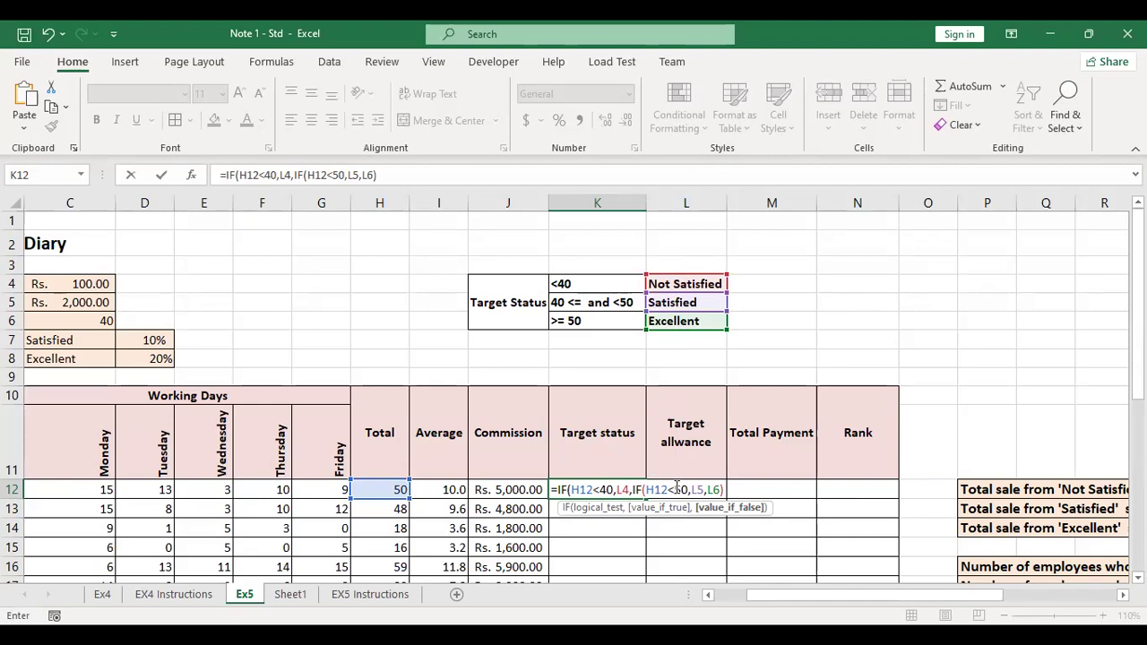
- Make the L4, L5 and L6 references in the K12 formula absolute and enter it with its closing parenthesis corrected
left_click(623, 484)
key("F4")
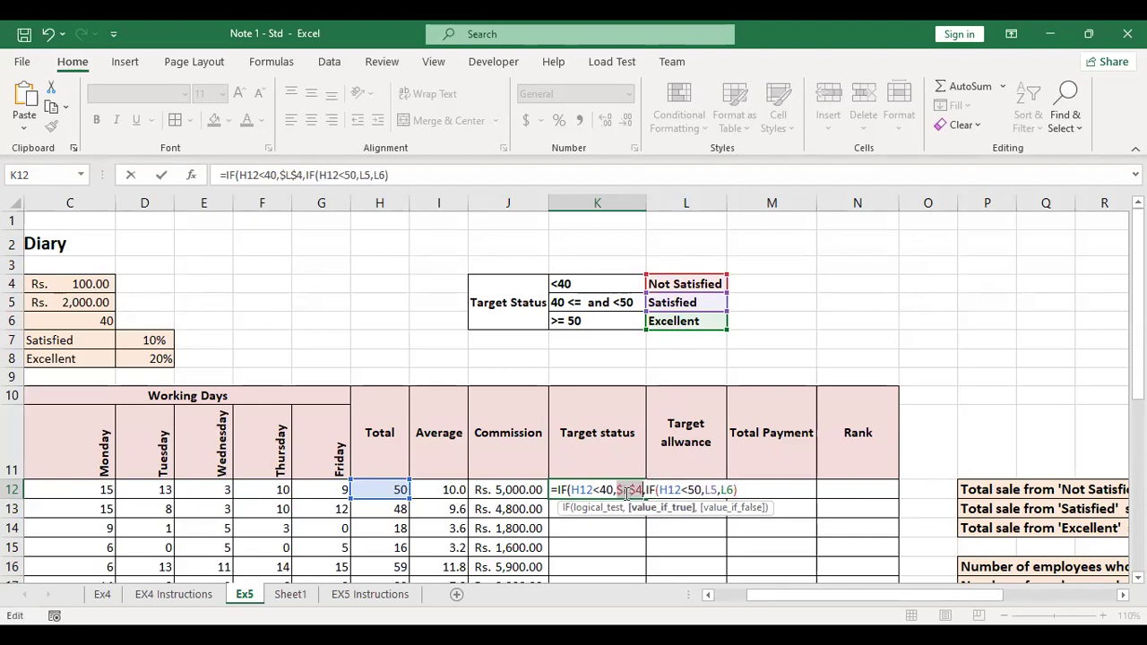
left_click(711, 489)
key("F4")
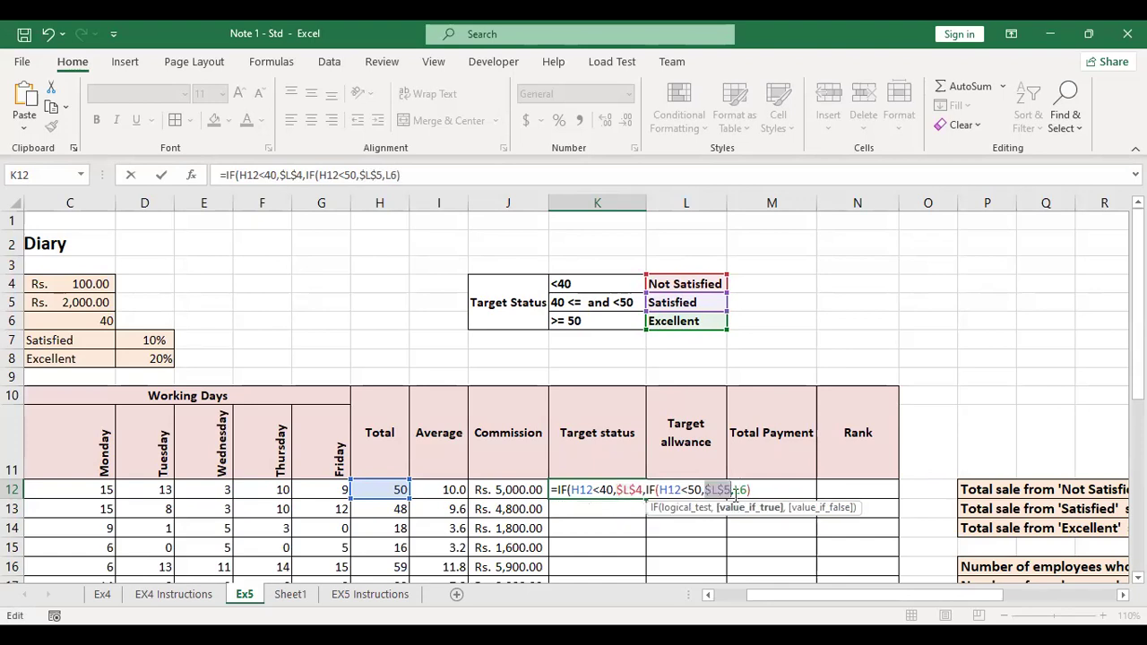
left_click(740, 490)
key("F4")
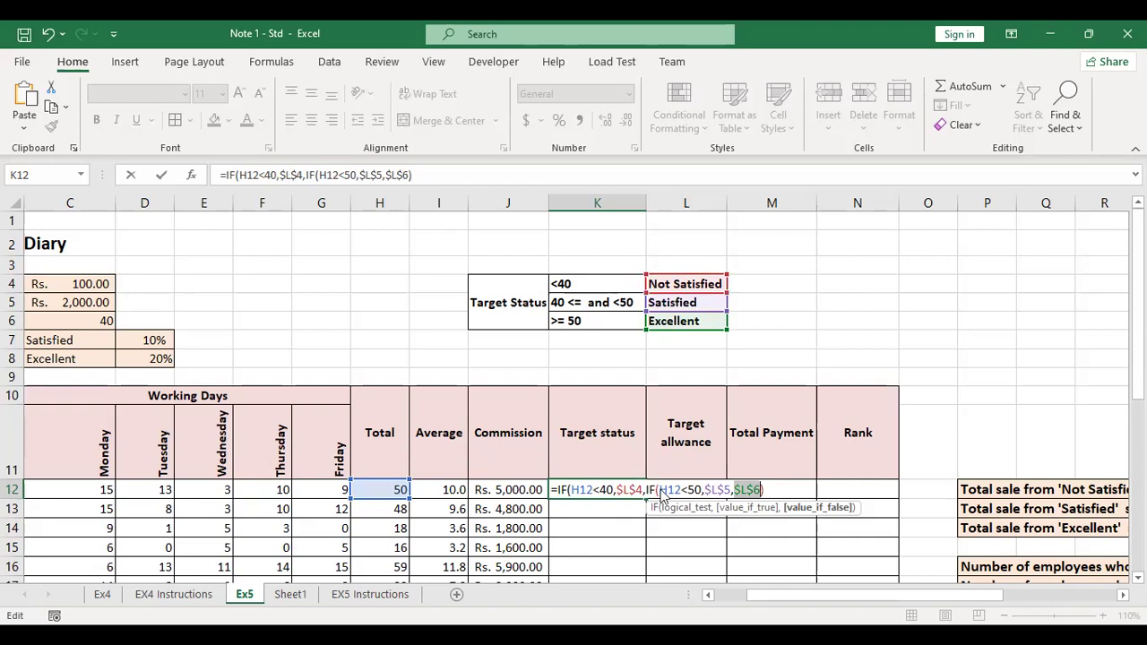
key("Return")
left_click(543, 395)
- Fill the target status formula from K12 down through K36
left_click(593, 484)
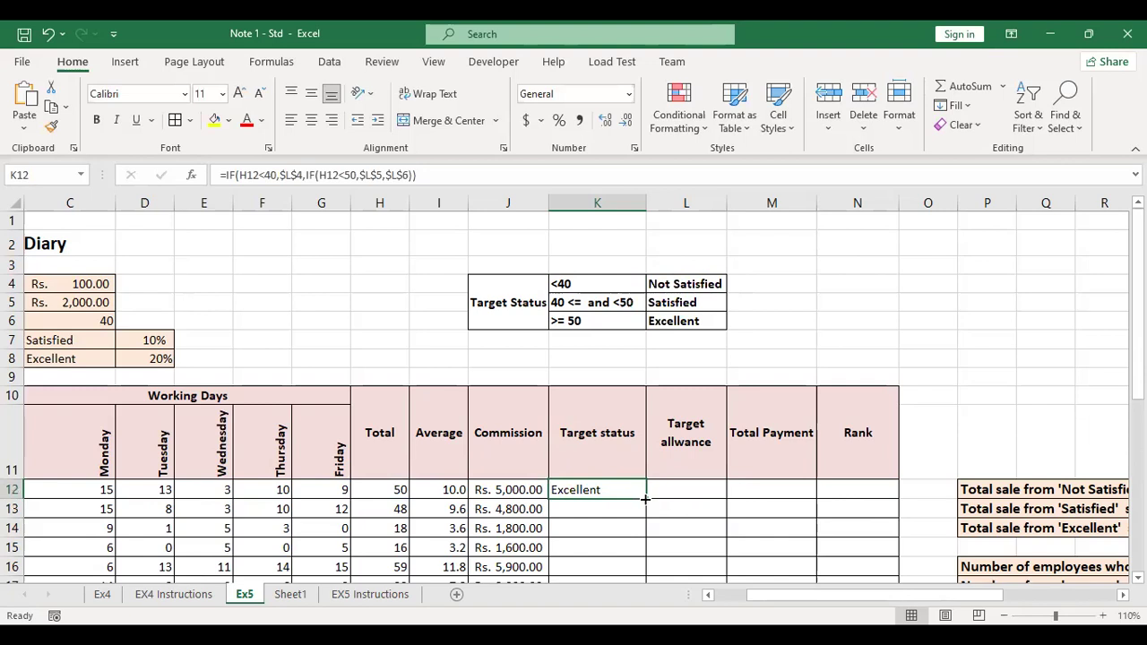
double_click(645, 498)
scroll(648, 494, "down", 6)
scroll(648, 494, "up", 4)
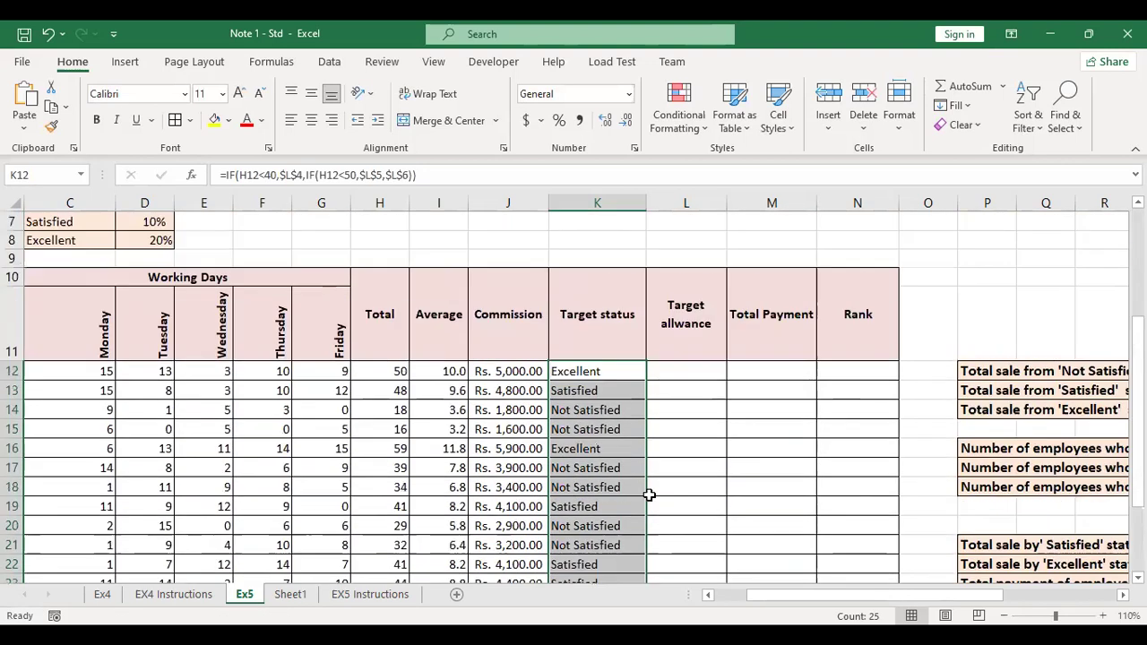
scroll(648, 494, "up", 1)
- Inspect the target status formulas in K17 and K12, comparing the row-relative total reference with the fixed label references
left_click(616, 427)
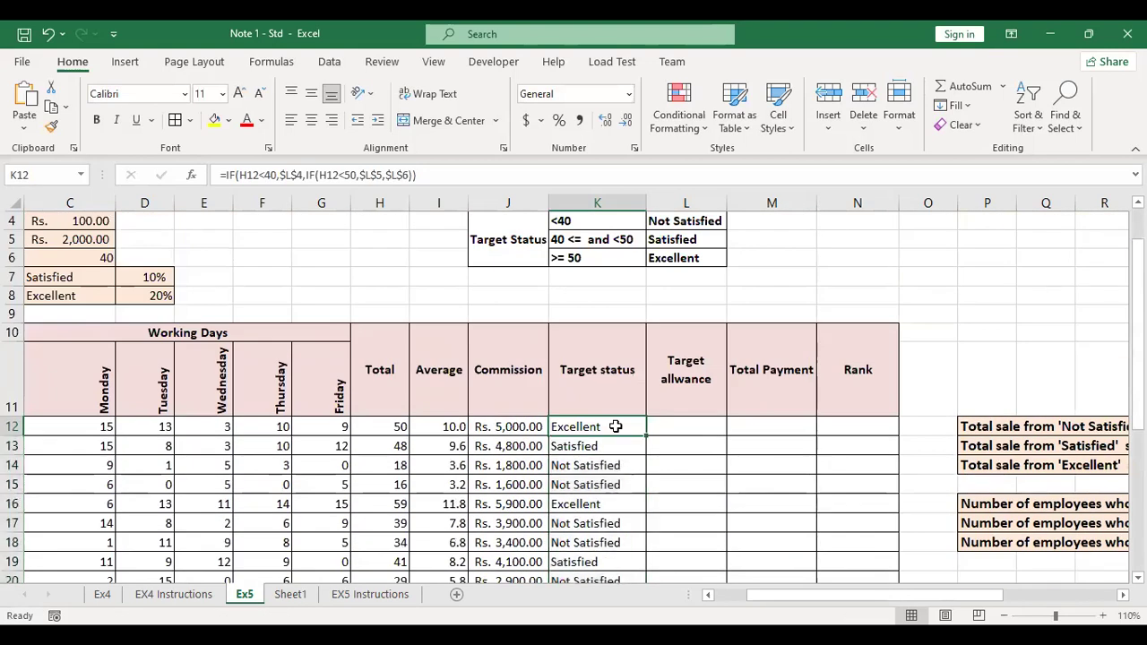
double_click(623, 523)
scroll(693, 375, "up", 1)
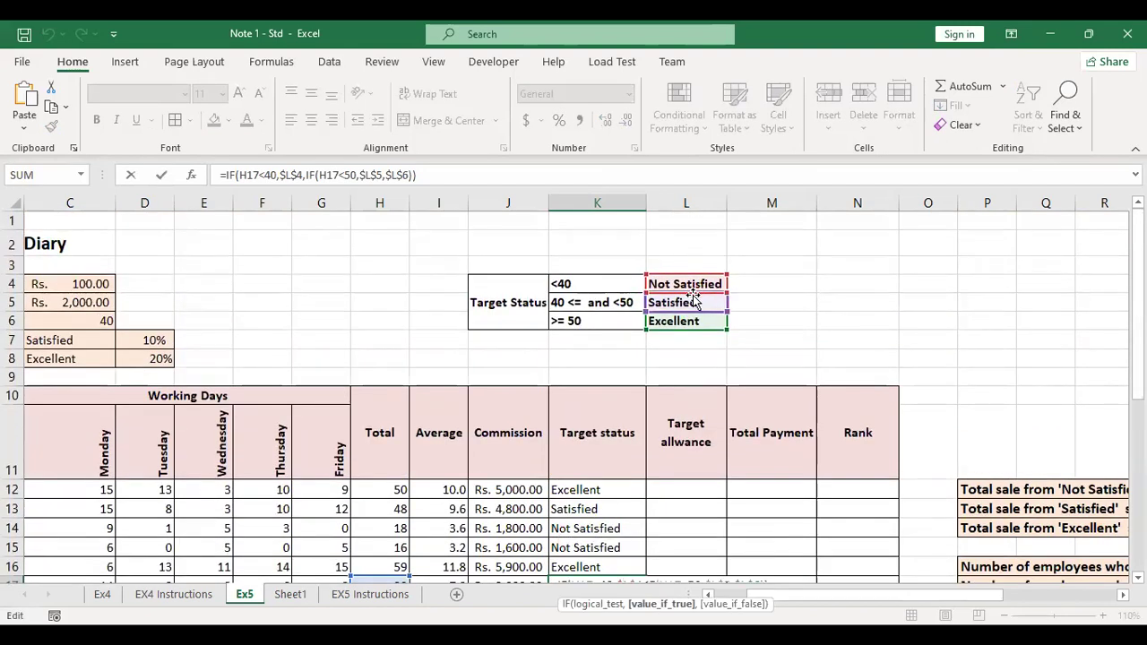
key("Escape")
double_click(606, 471)
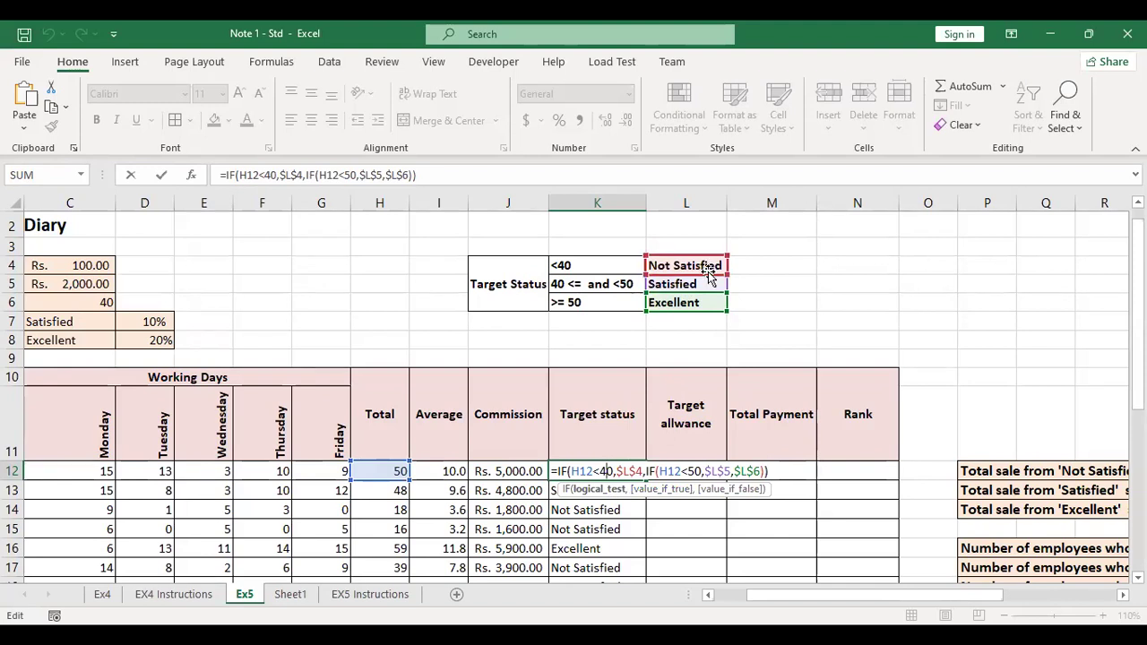
key("Return")
- Enlarge the sheet view to 160% and review the nested IF formula in K12
left_click(1102, 615)
left_click(1102, 616)
scroll(914, 545, "up", 2, "ctrl")
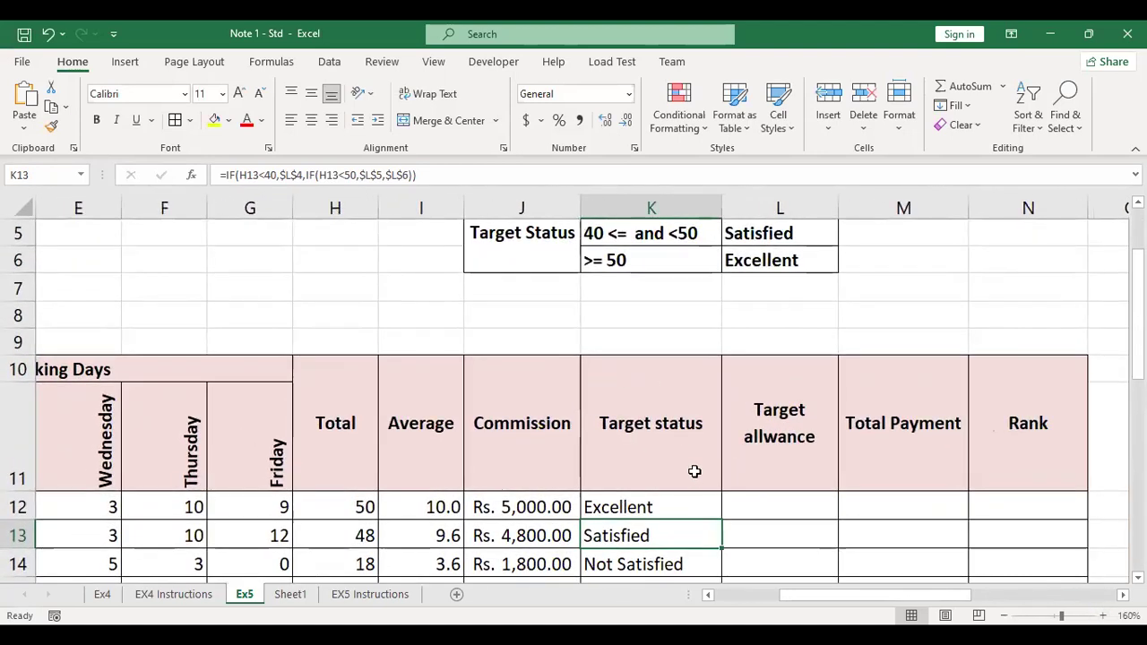
scroll(687, 484, "down", 2)
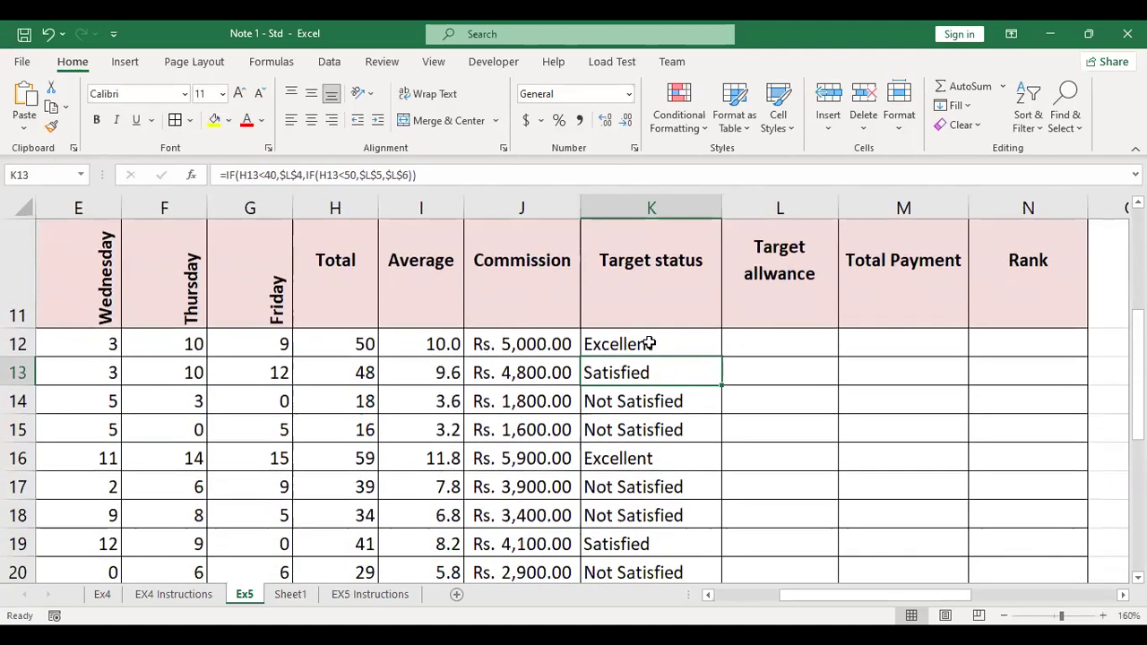
double_click(648, 343)
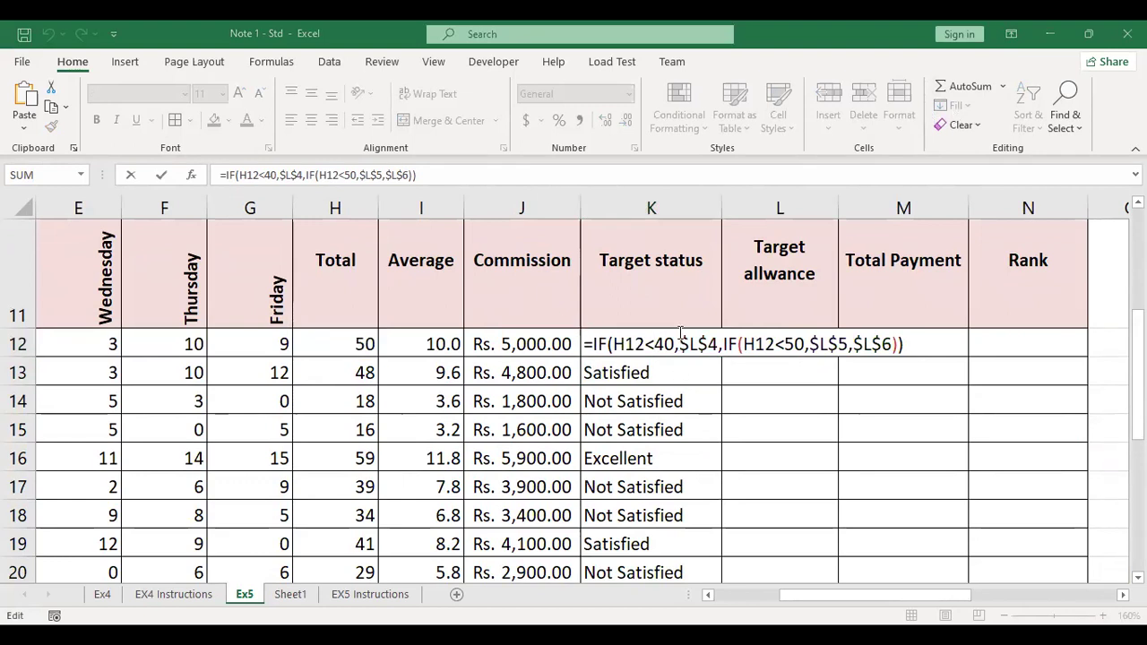
key("Return")
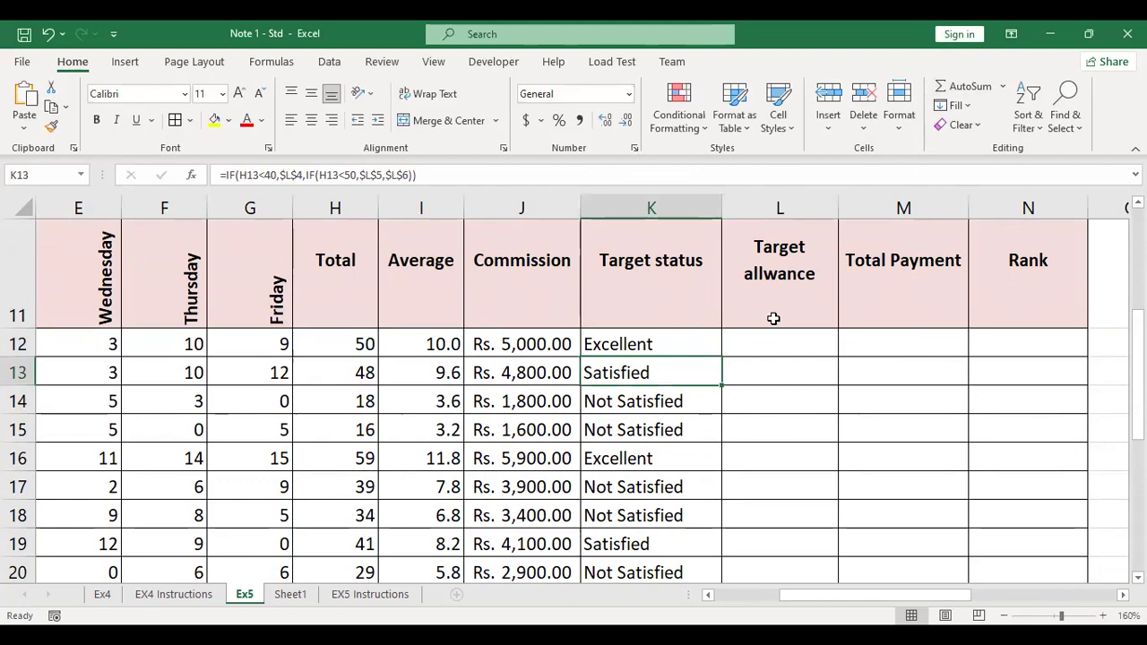
- Examine the Target Allwance for Total rates for the Satisfied and Excellent statuses in rows 7 and 8
scroll(776, 338, "up", 2)
scroll(776, 337, "up", 1)
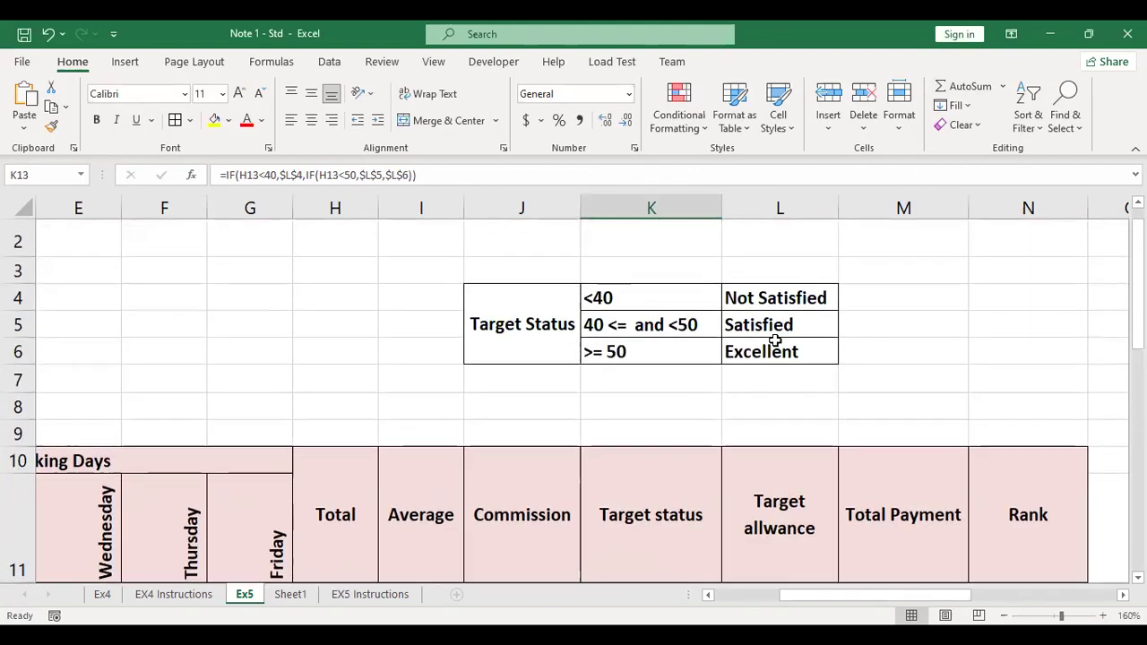
left_click_drag(929, 602, 812, 599)
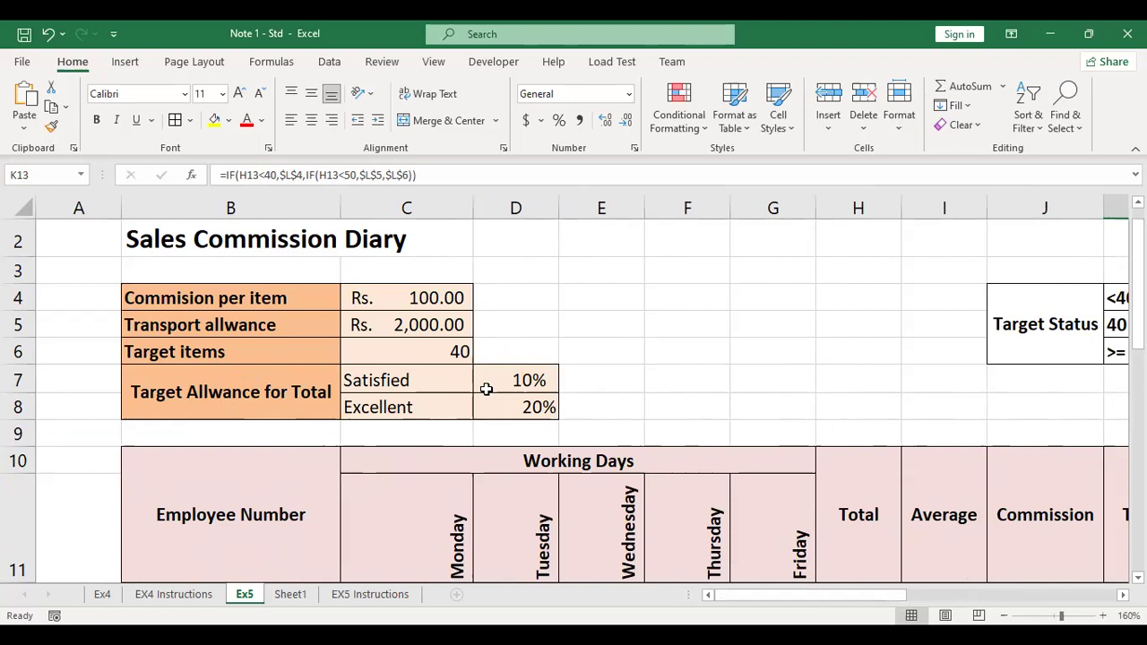
left_click(379, 382)
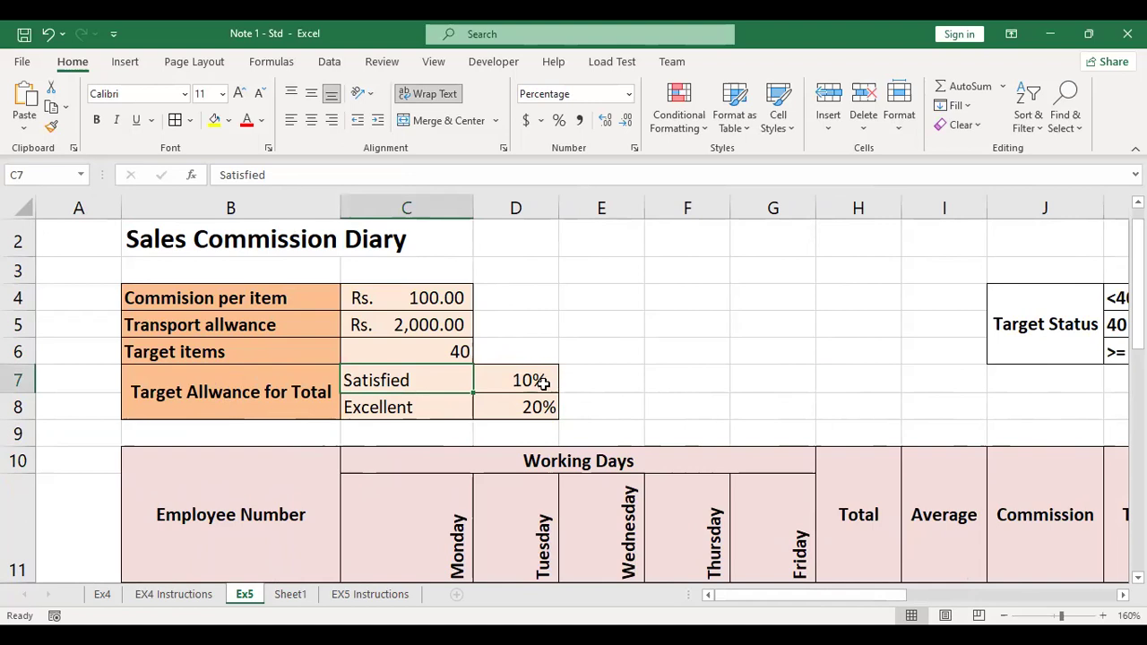
left_click(411, 408)
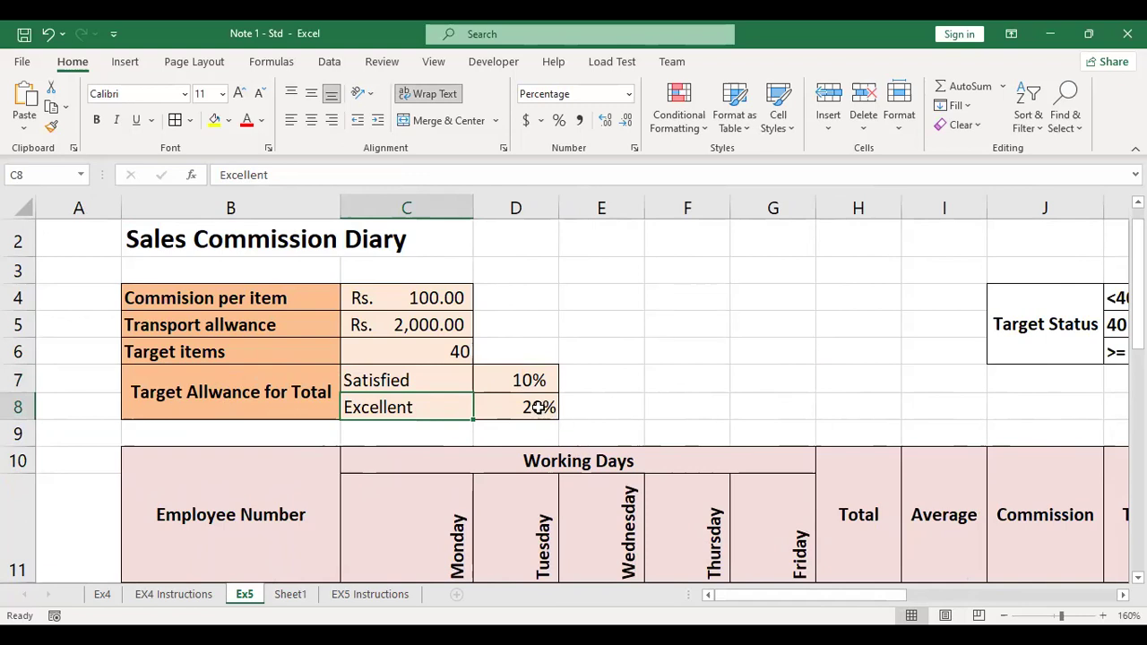
double_click(523, 380)
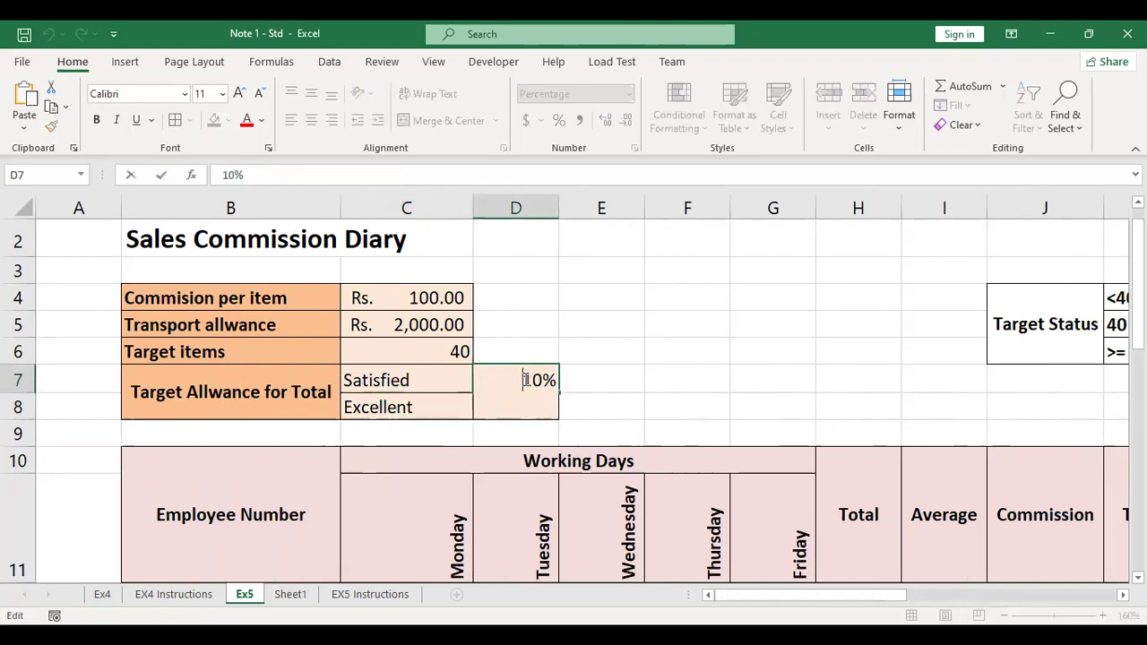
key("Return")
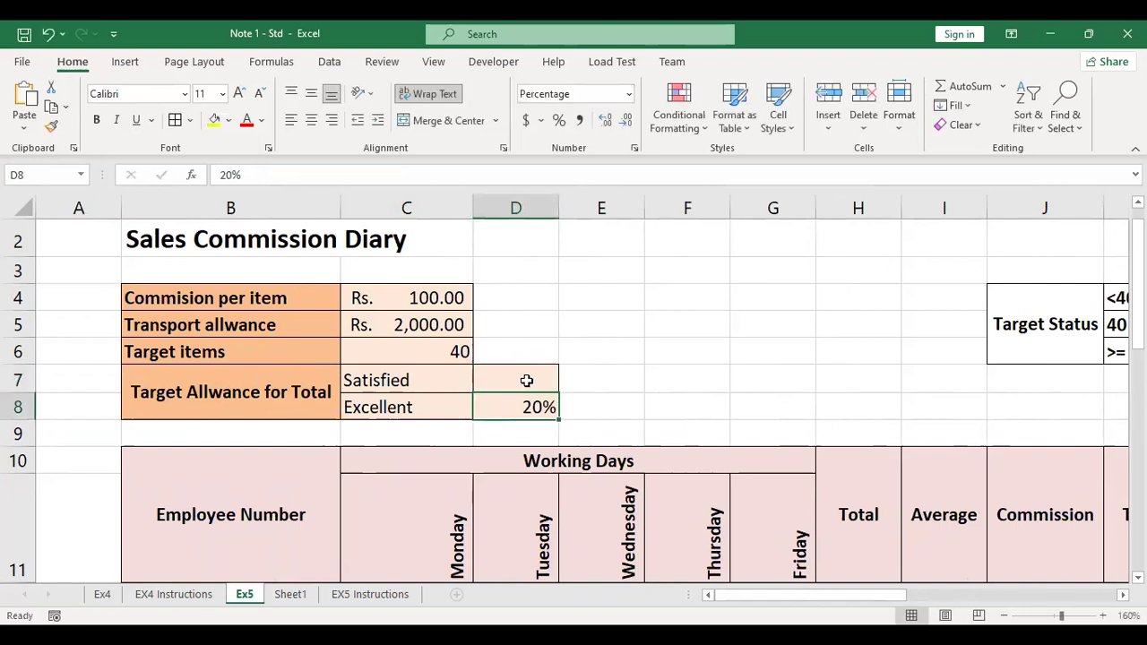
key("ctrl+z")
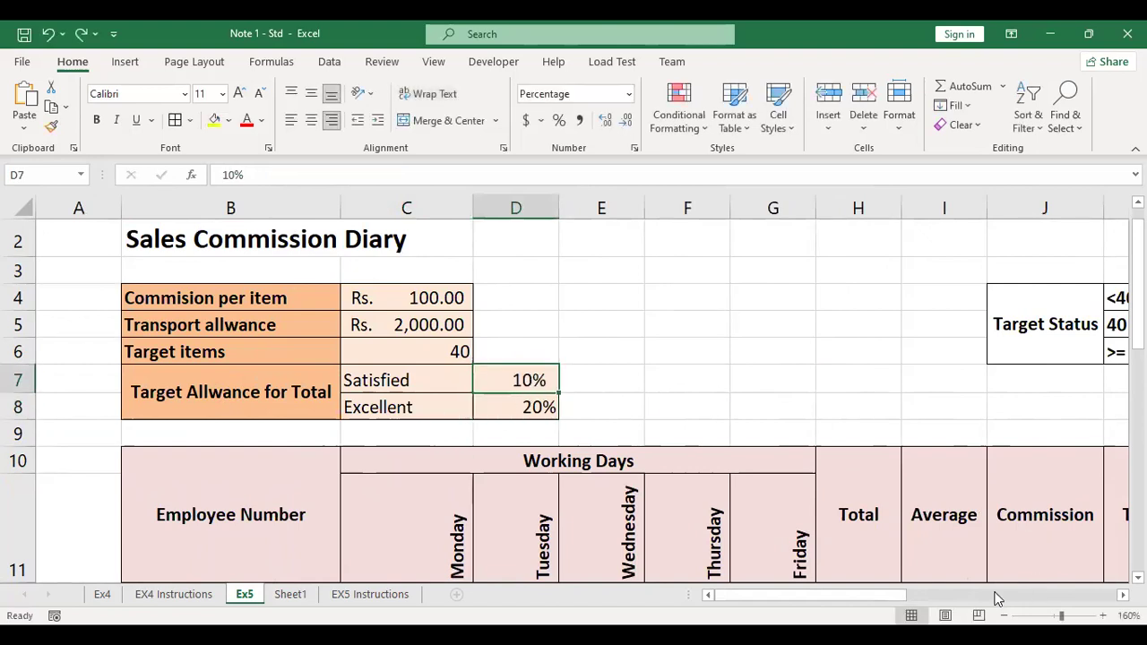
- Compare the Target status column with the 10% and 20% allowance rates and the Target Status criteria table
left_click_drag(904, 601, 952, 603)
scroll(937, 535, "down", 2)
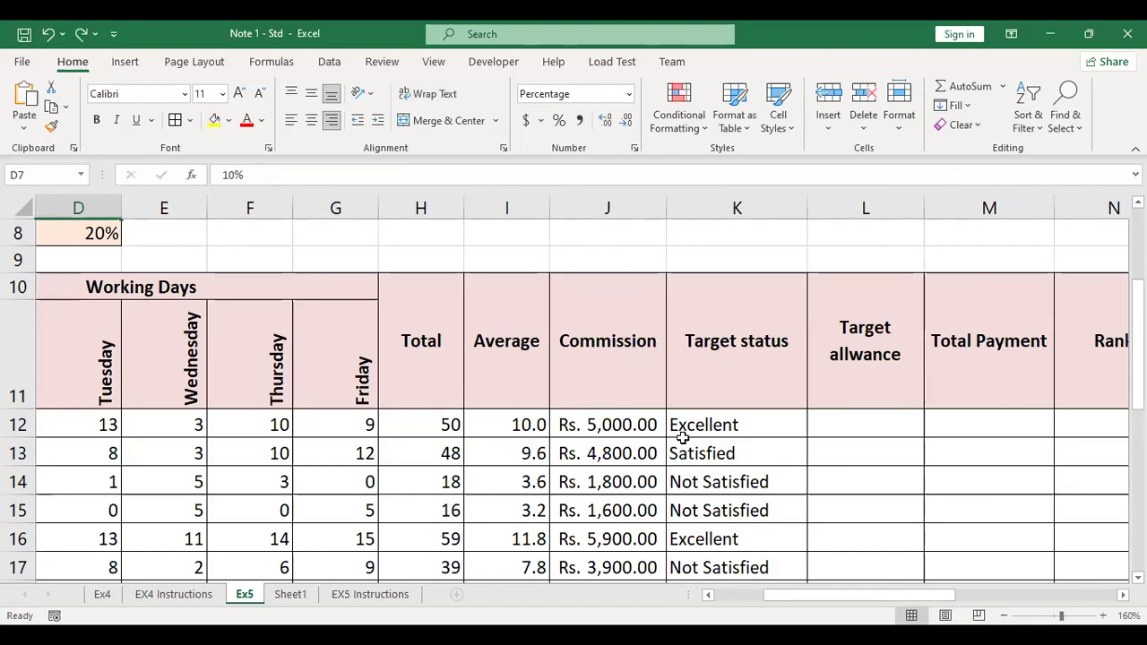
scroll(80, 264, "up", 1)
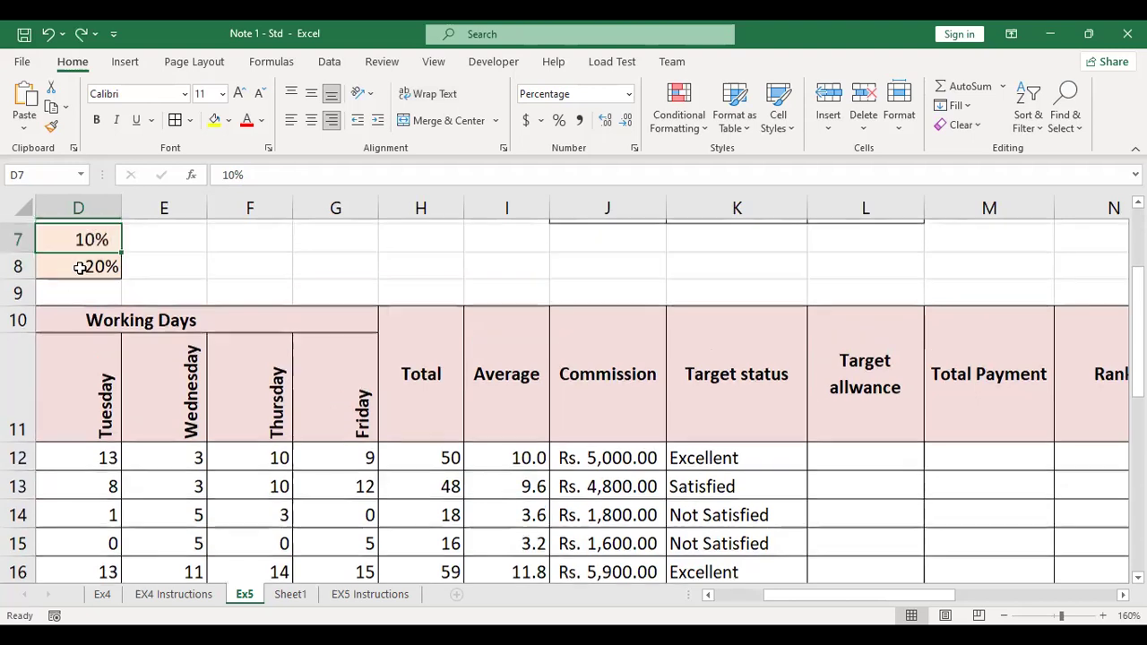
scroll(407, 331, "down", 2)
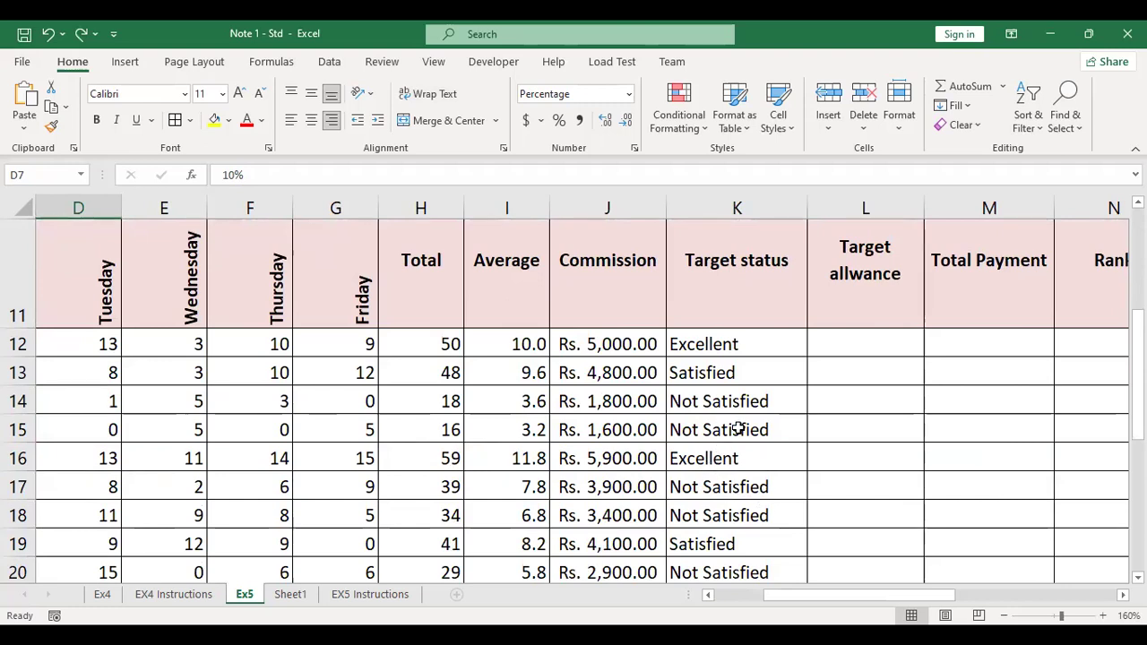
scroll(758, 397, "up", 2)
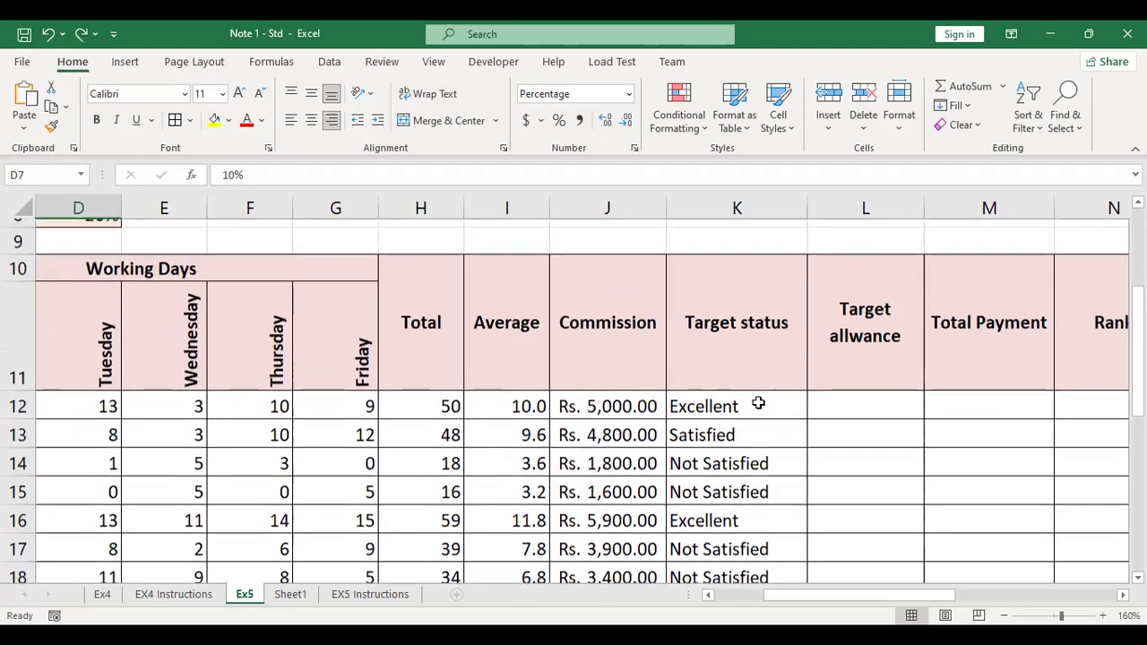
scroll(758, 398, "up", 1)
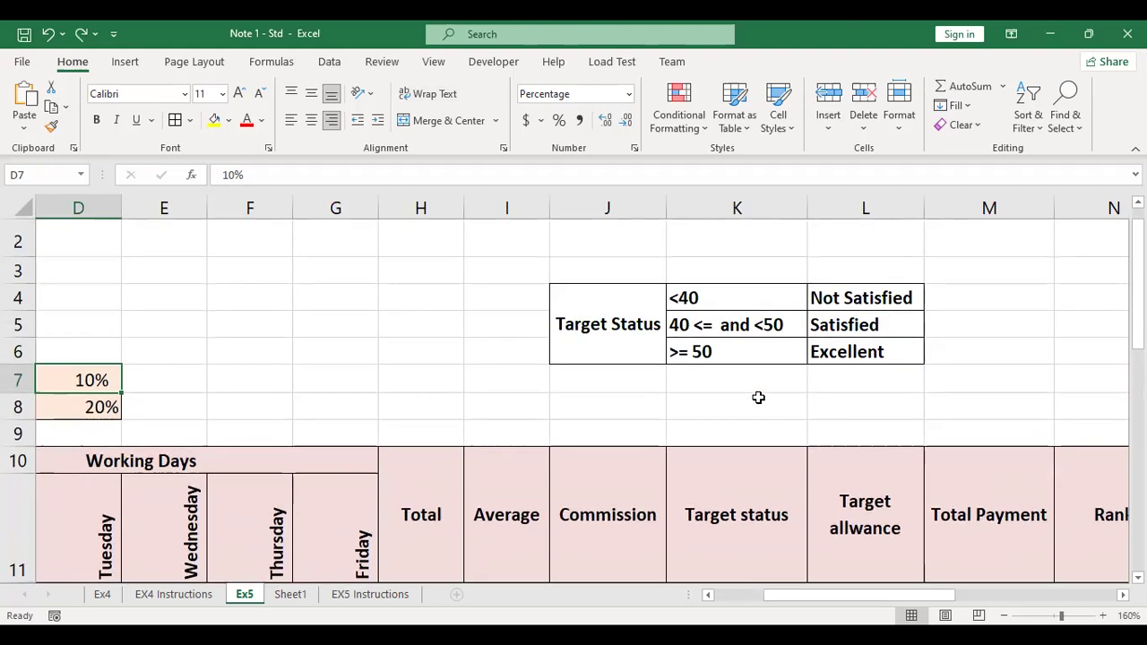
scroll(754, 400, "down", 1)
mouse_move(891, 596)
left_mouse_down()
mouse_move(858, 612)
mouse_move(874, 612)
left_mouse_up()
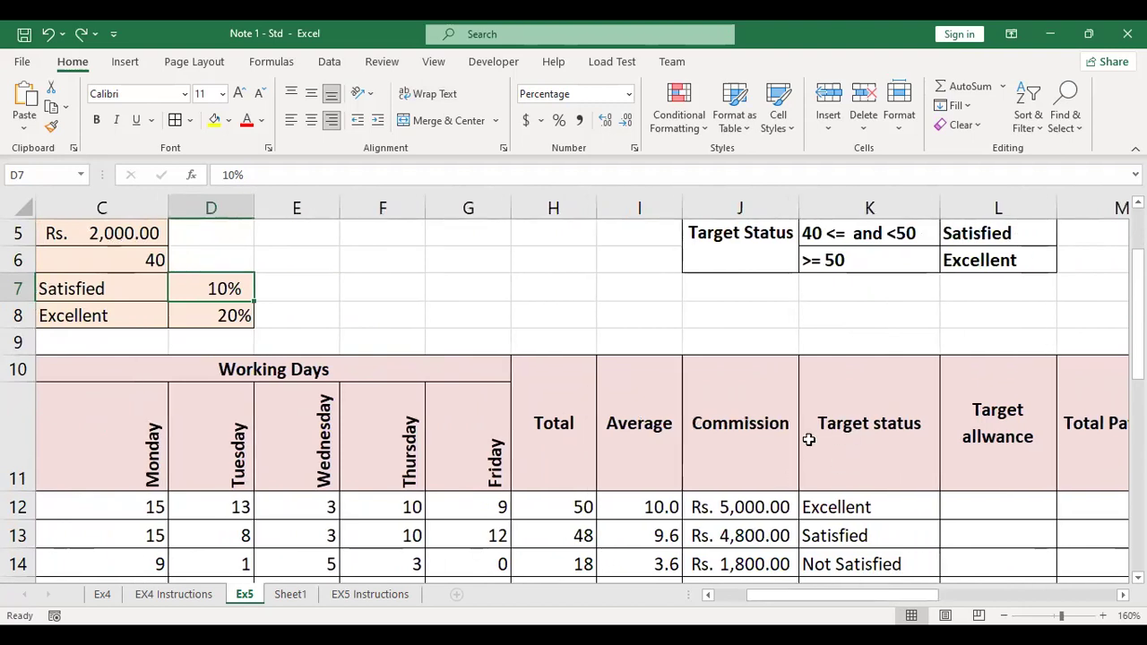
- Begin a formula in L12, the first cell of the Target allwance column
left_click(955, 506)
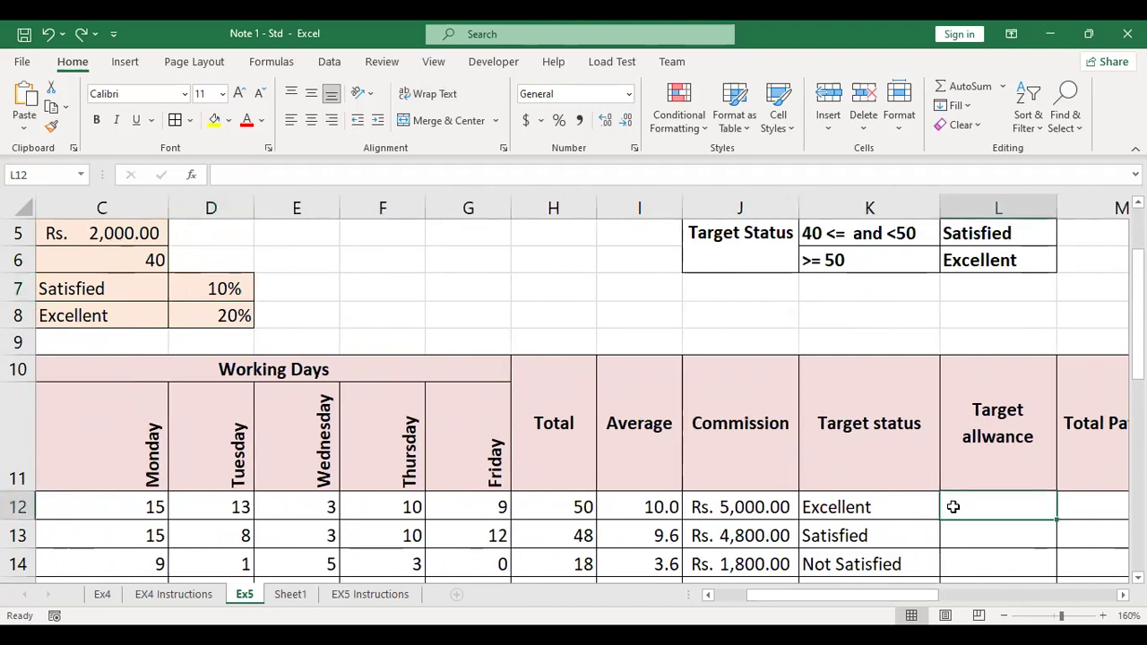
type("=")
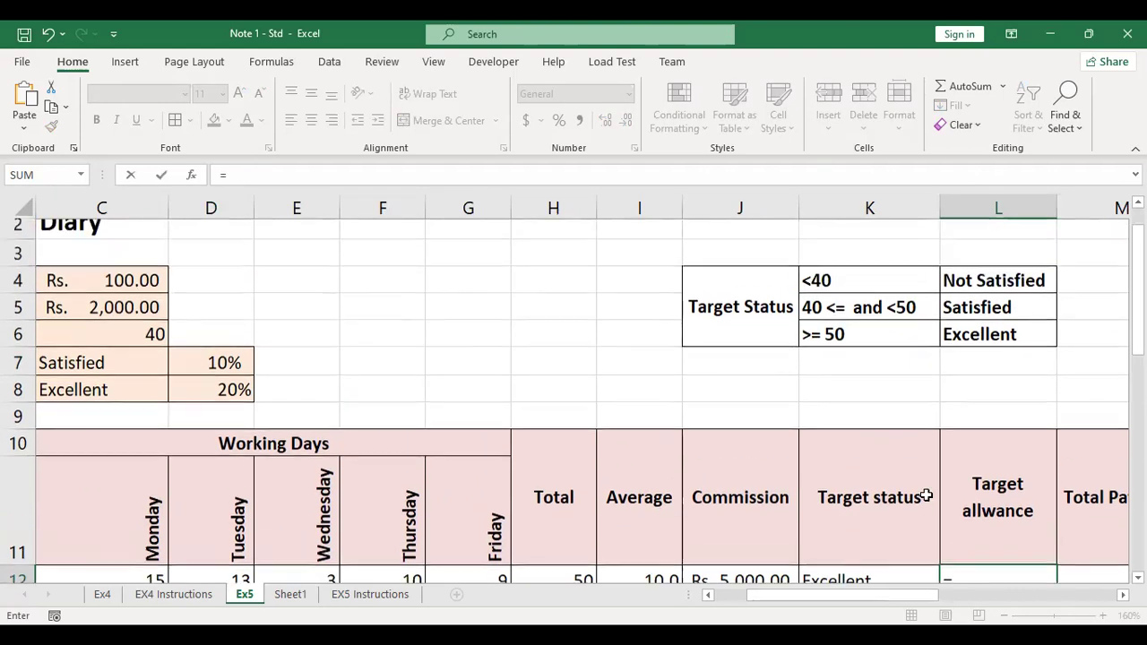
scroll(874, 489, "up", 1)
left_click(971, 328)
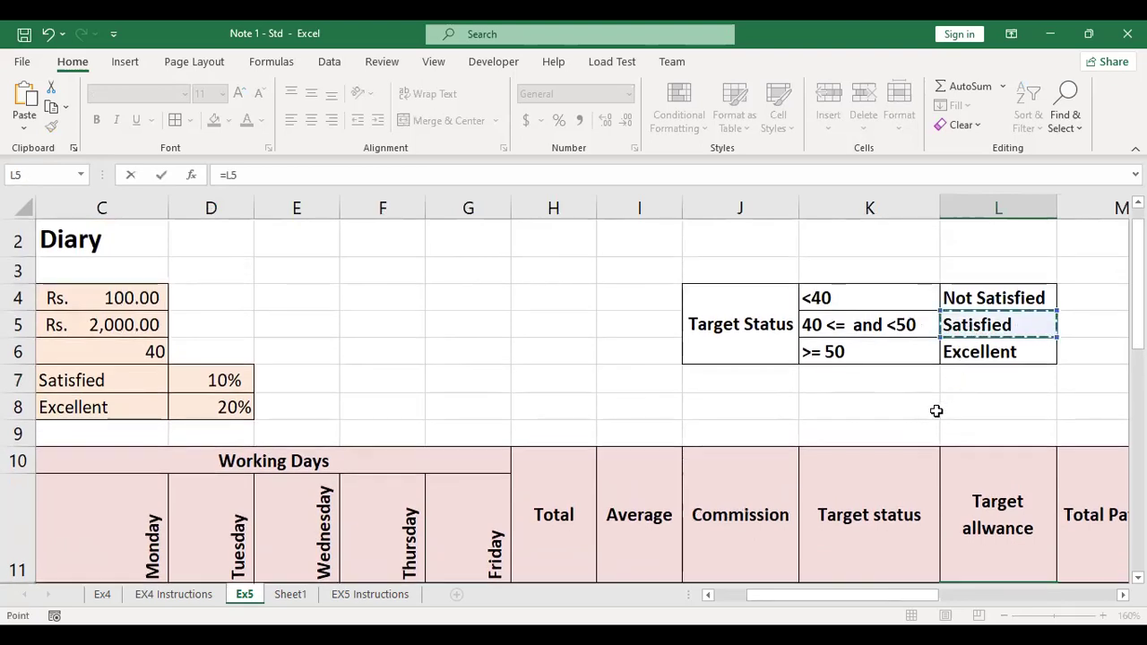
scroll(917, 448, "down", 2)
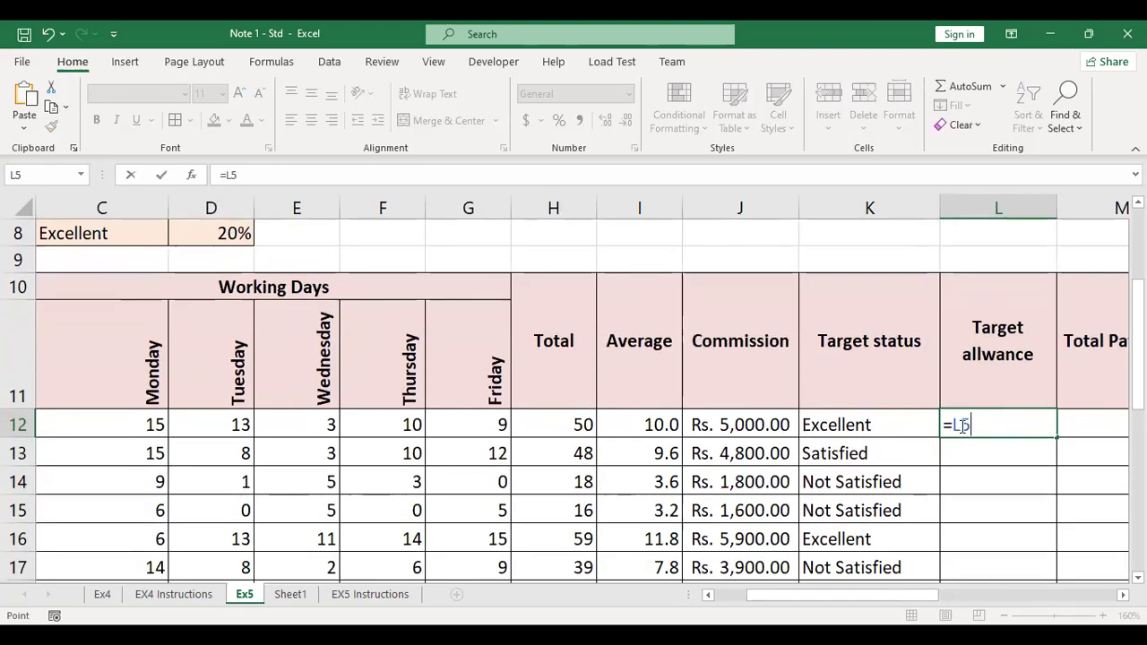
key("BackSpace")
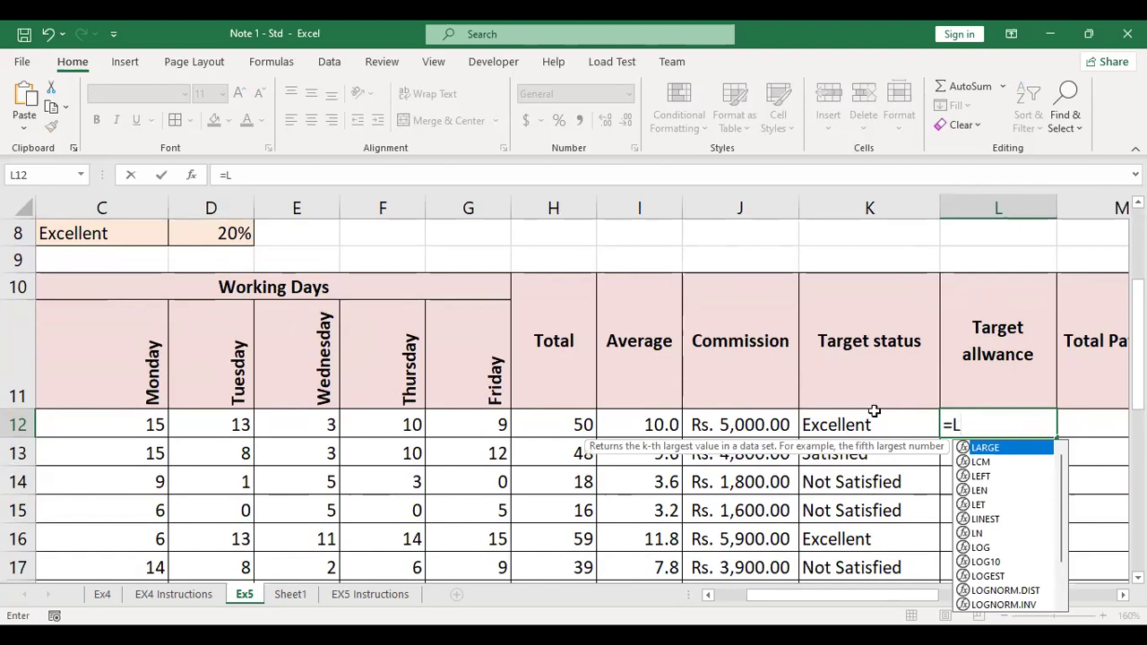
key("BackSpace")
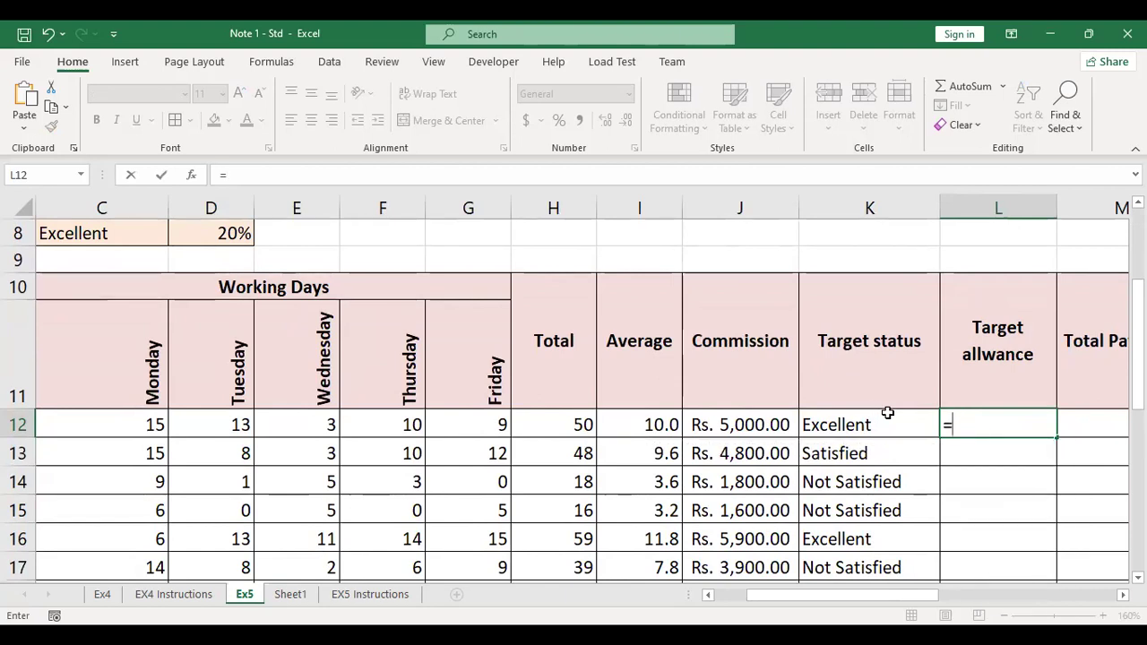
type("F.DIST(")
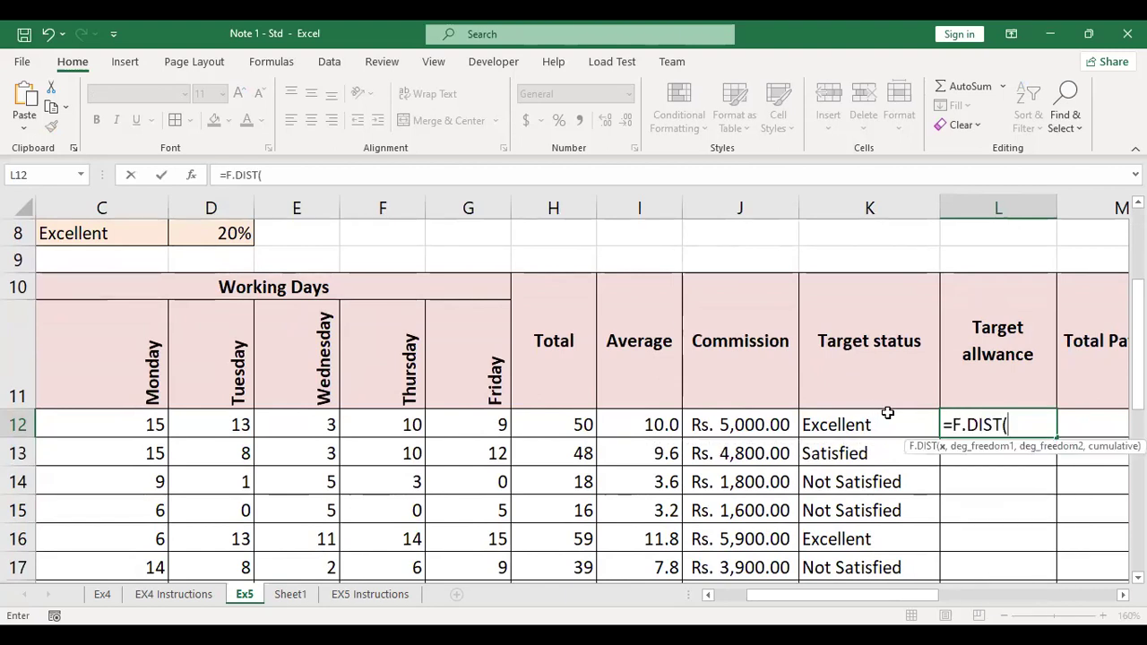
key("BackSpace")
key("BackSpace")
key("BackSpace")
key("BackSpace")
key("BackSpace")
key("BackSpace")
key("BackSpace")
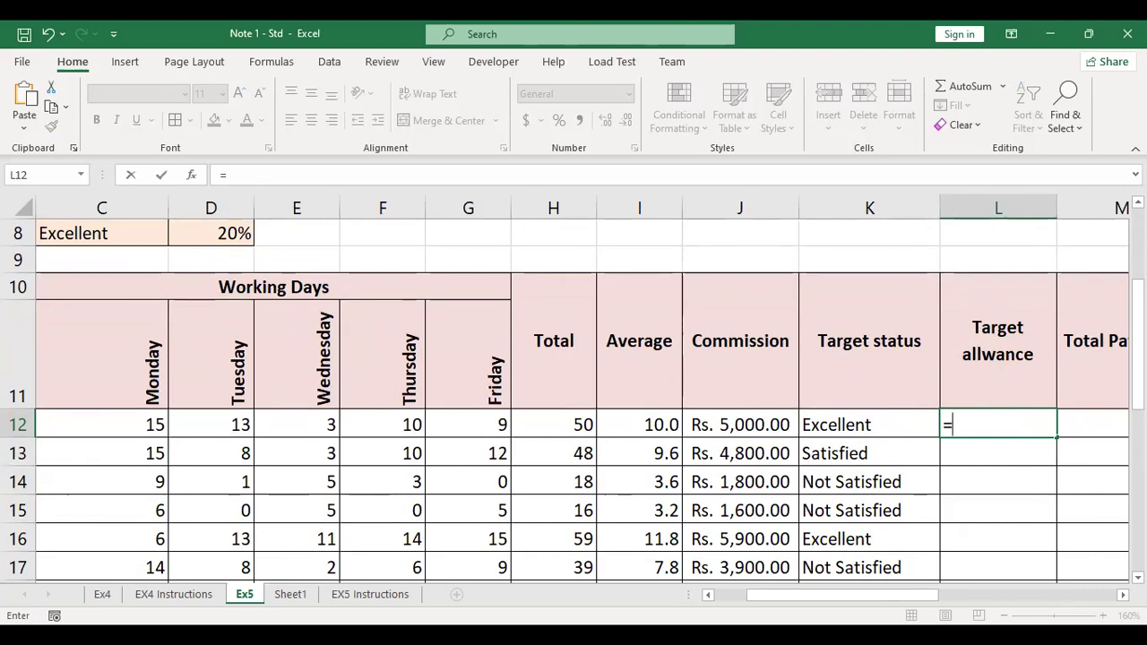
- Add an IF function to the L12 formula, testing whether target status K12 equals the Satisfied label in L5
type("IF(")
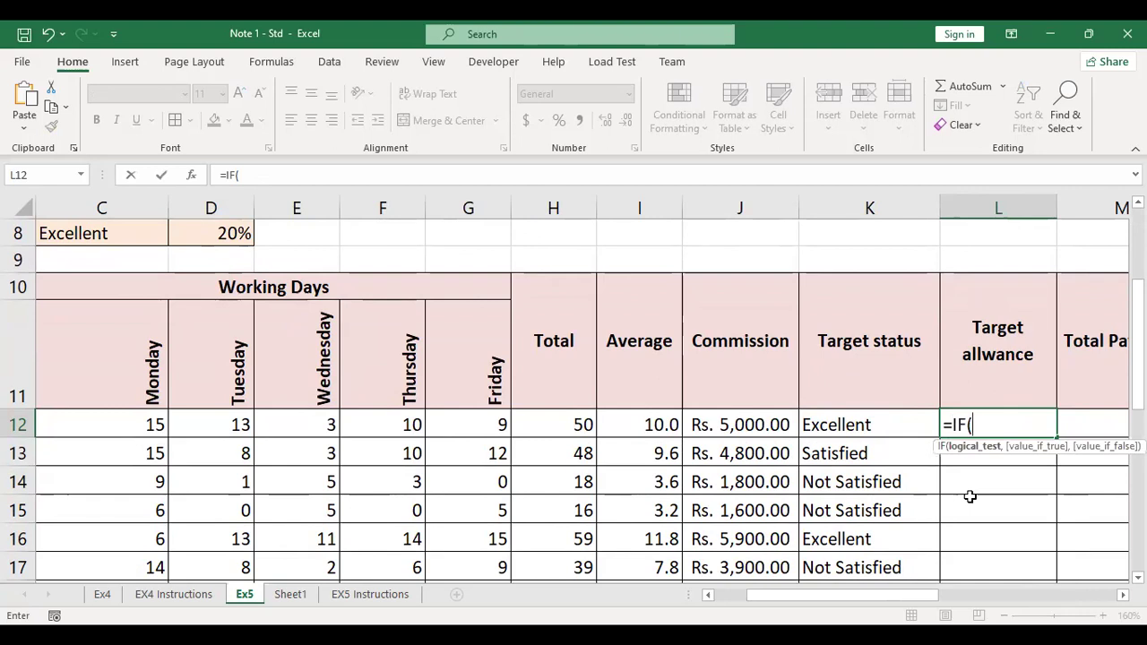
left_click(842, 419)
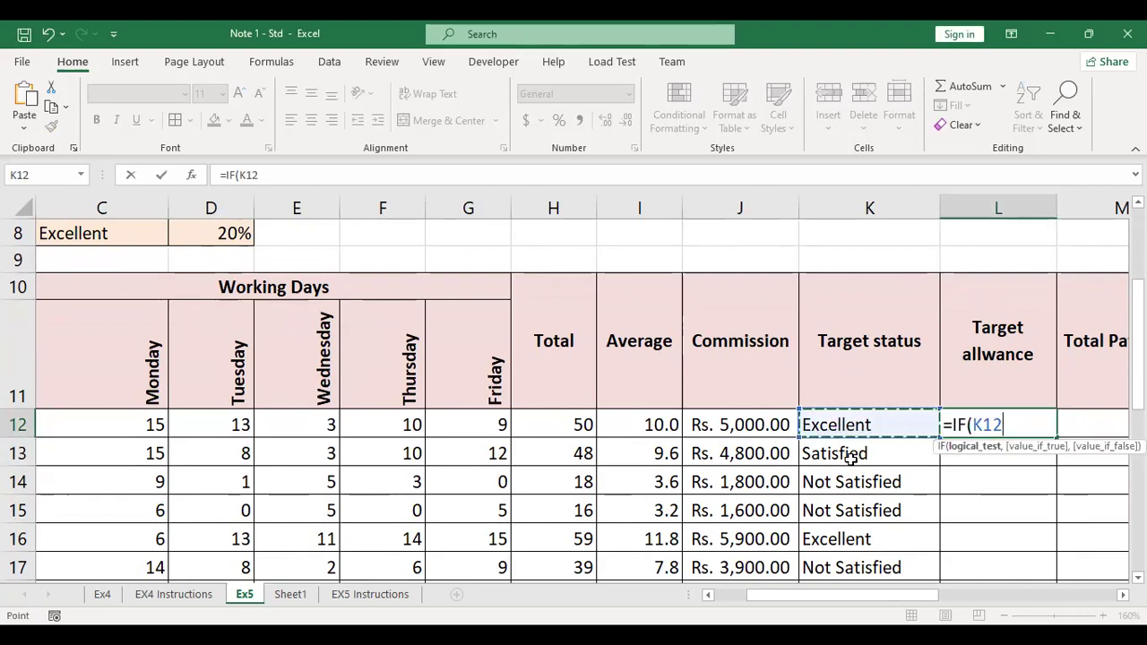
type("=")
scroll(927, 363, "up", 3)
left_click(974, 352)
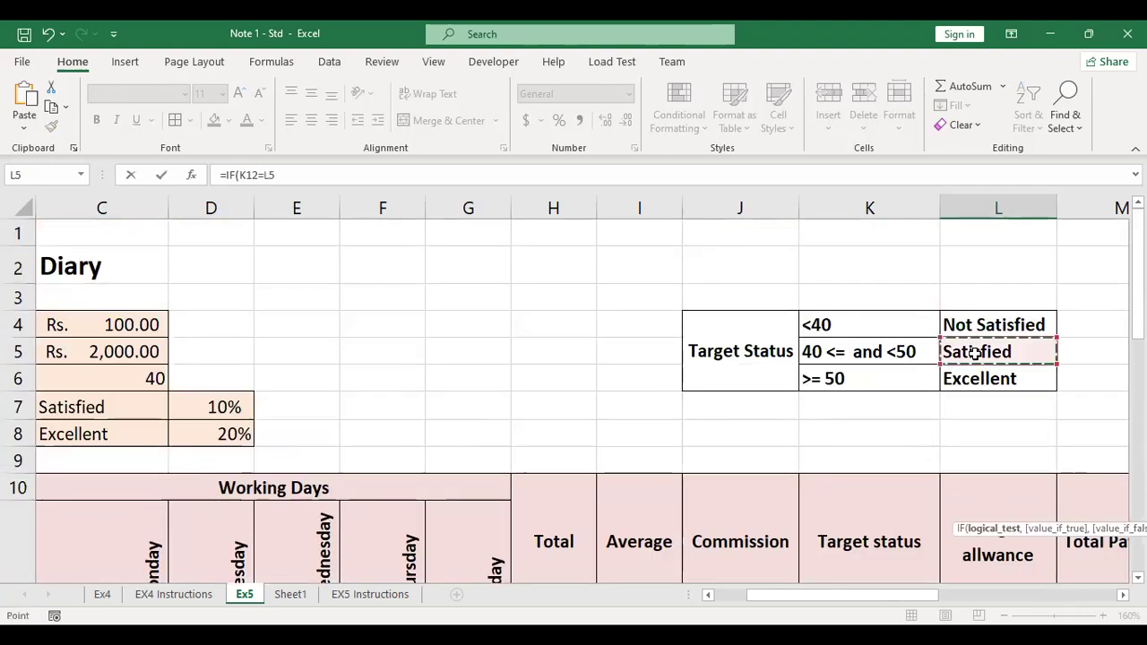
scroll(976, 359, "down", 3)
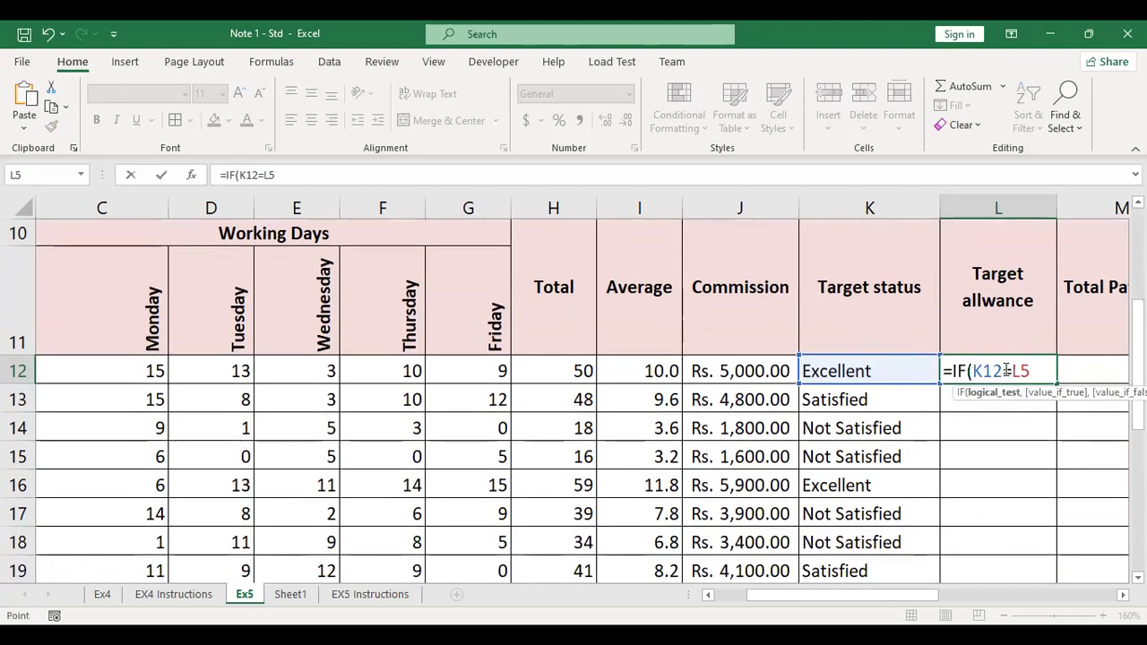
- Continue the IF formula in L12 with J12*0.1 as the value if K12 equals L5
type(",")
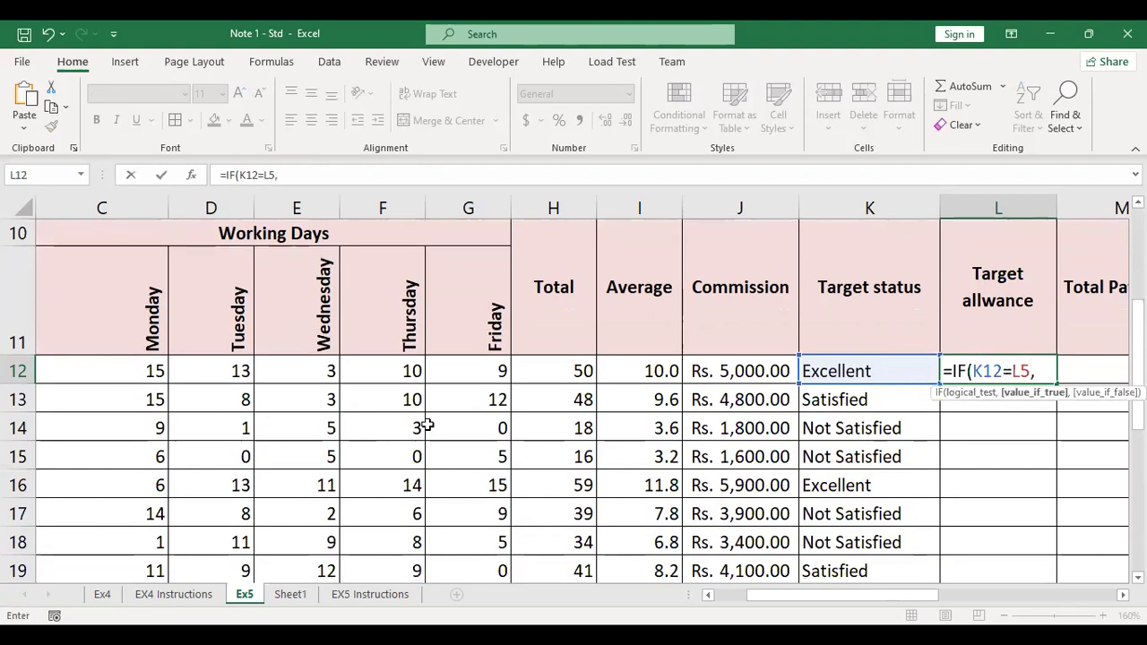
left_click(725, 375)
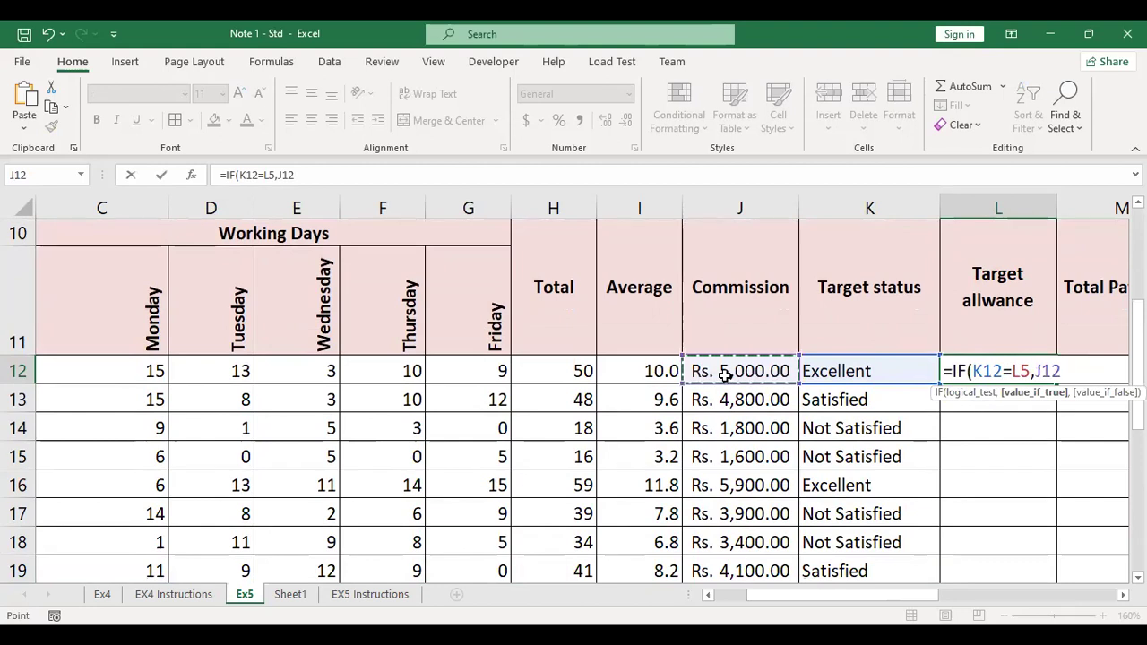
type("*")
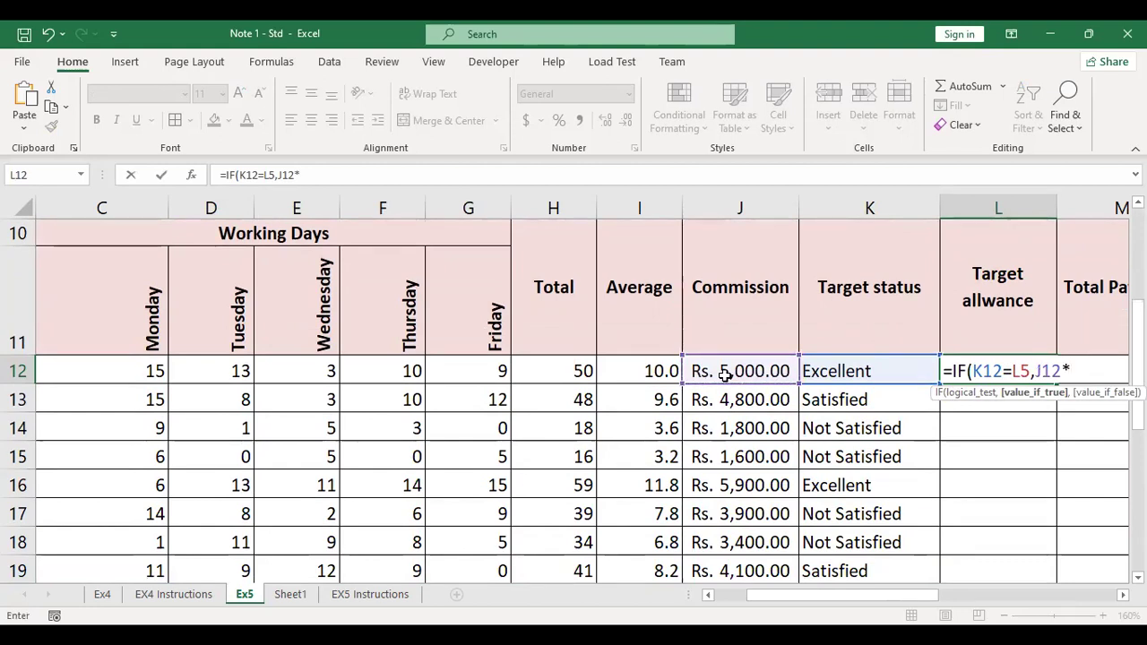
type("0.1,")
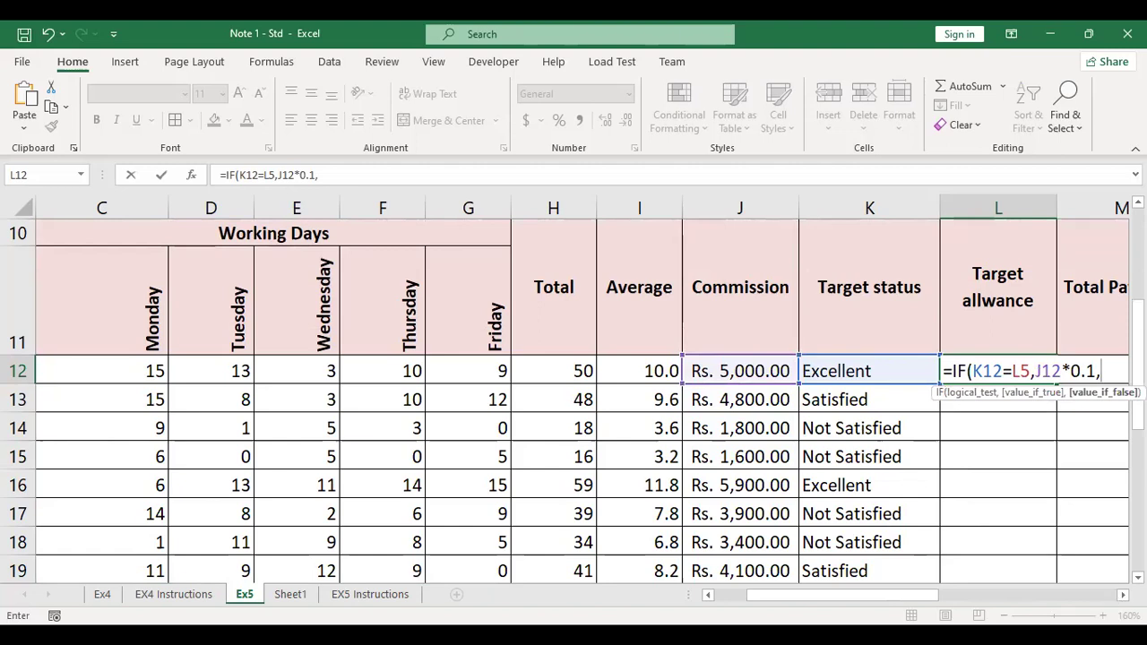
- Add the second test K12=L6 to the L12 formula, with J12*0.2 if true and 0 otherwise, and close both brackets
scroll(1104, 562, "right", 3)
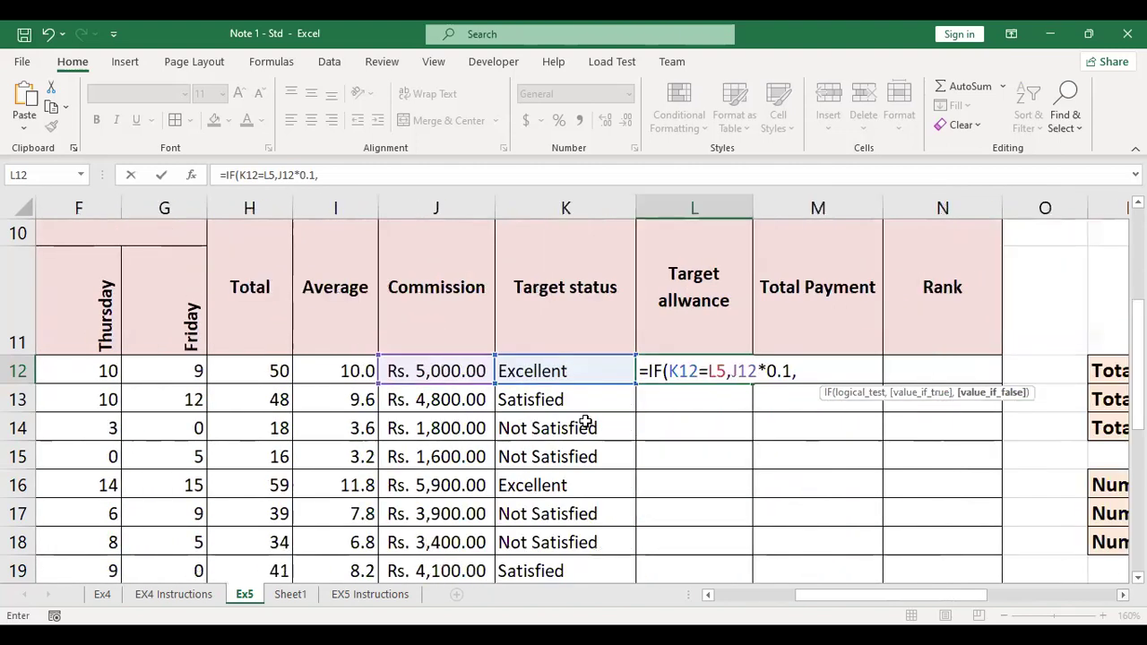
scroll(489, 371, "right", 1)
left_click(490, 371)
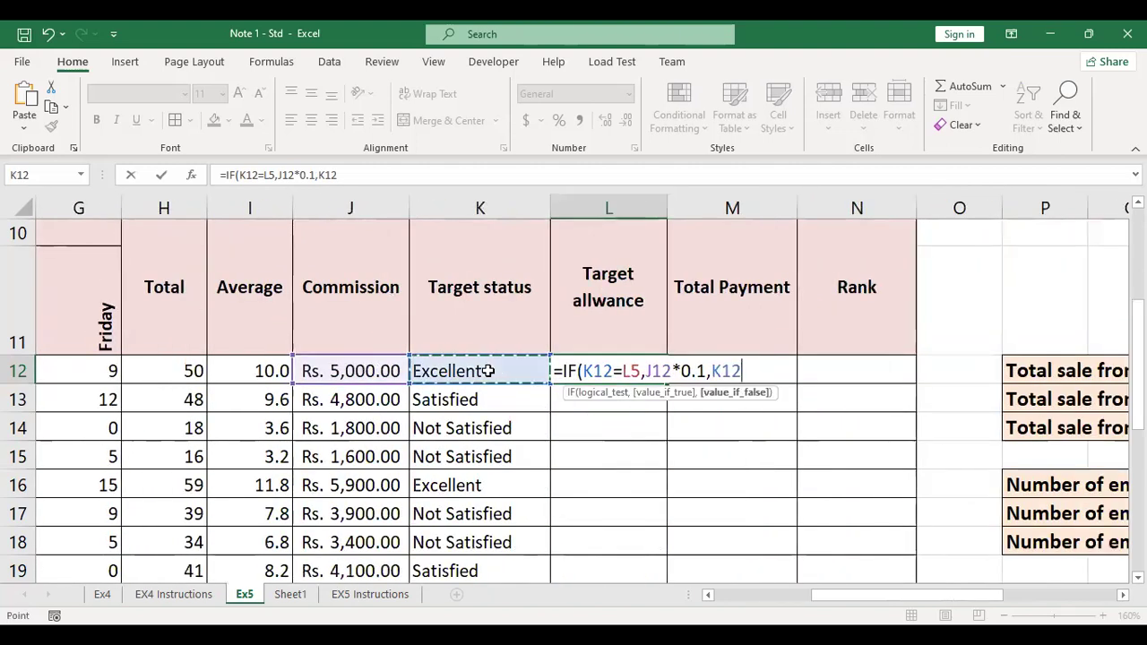
type("=")
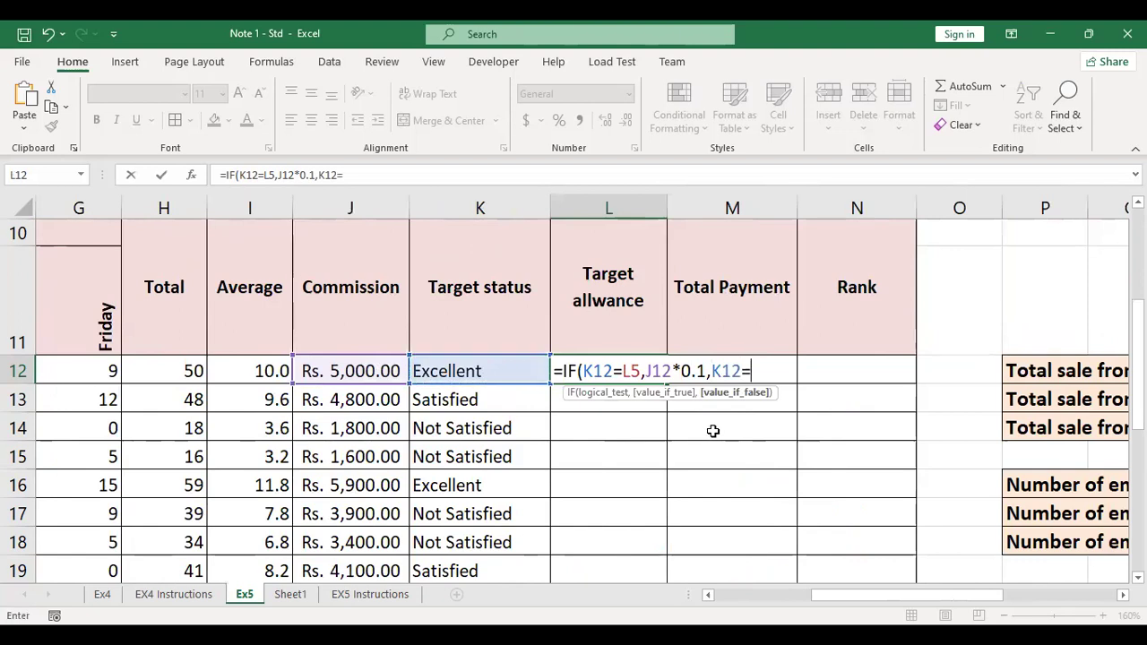
scroll(694, 423, "up", 3)
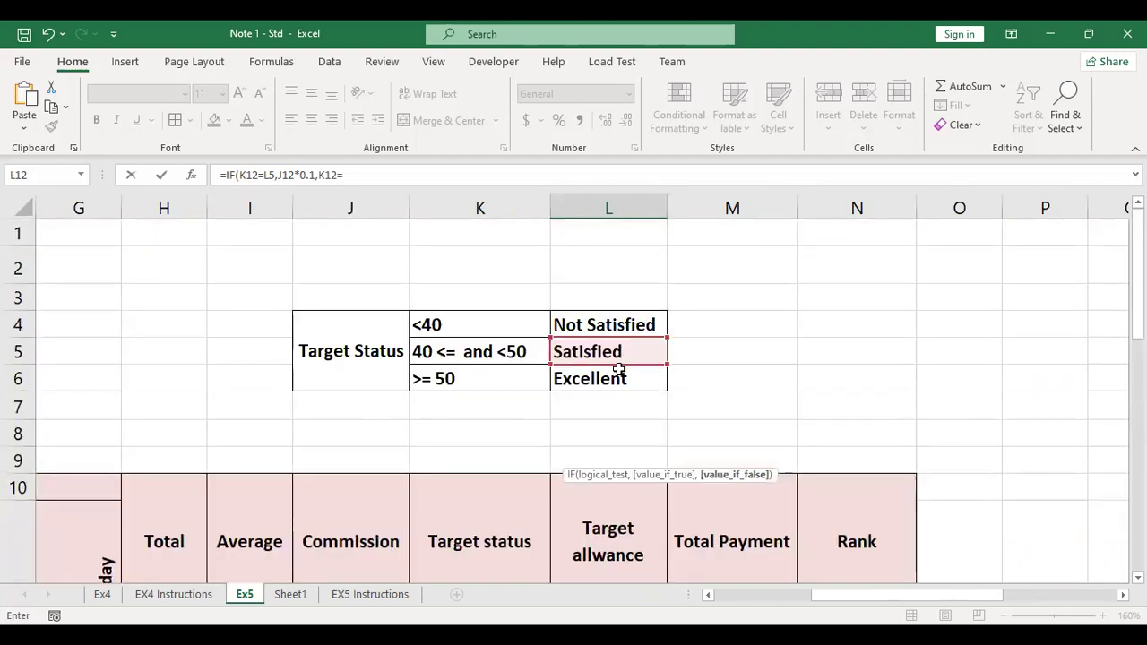
left_click(617, 371)
scroll(617, 385, "down", 3)
scroll(617, 385, "down", 1)
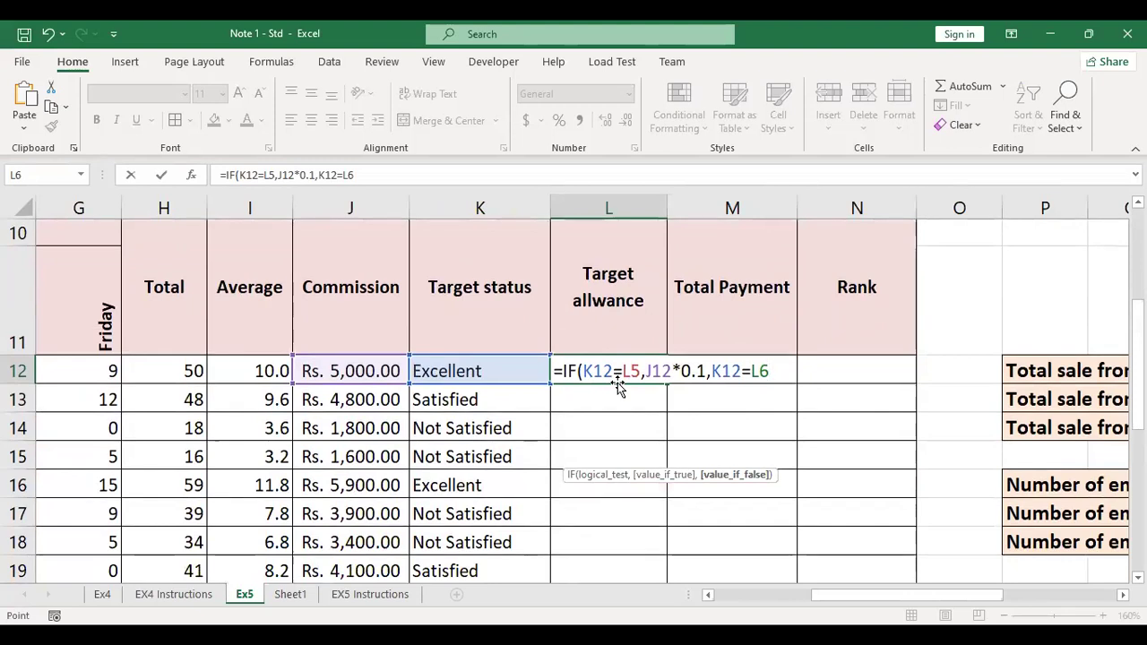
type(",")
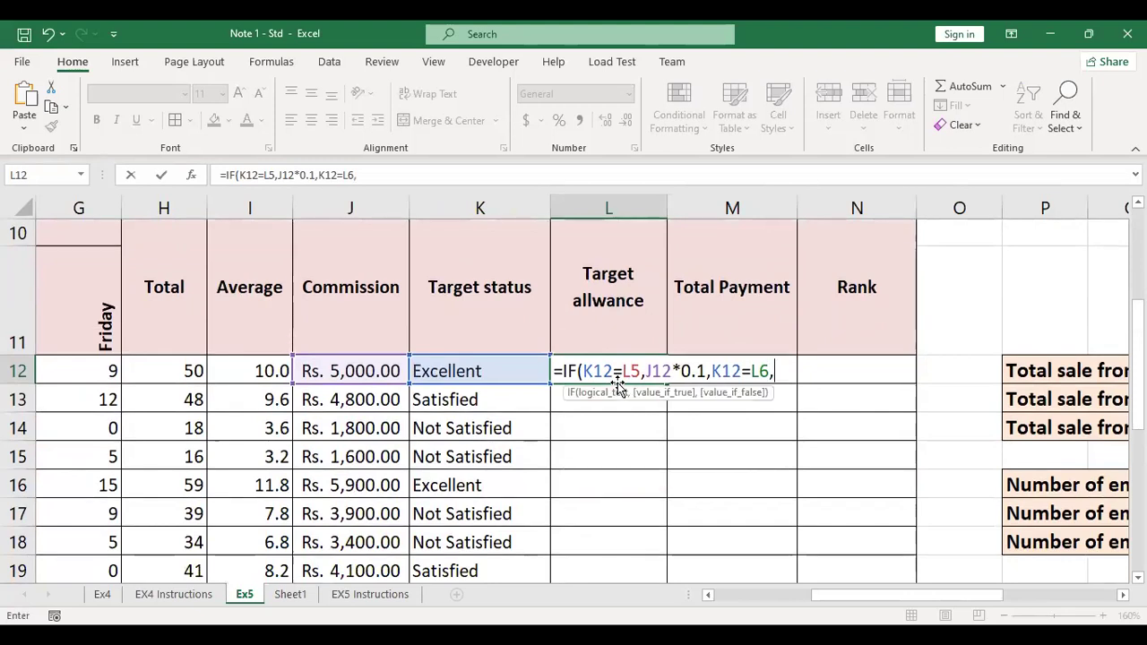
left_click(368, 367)
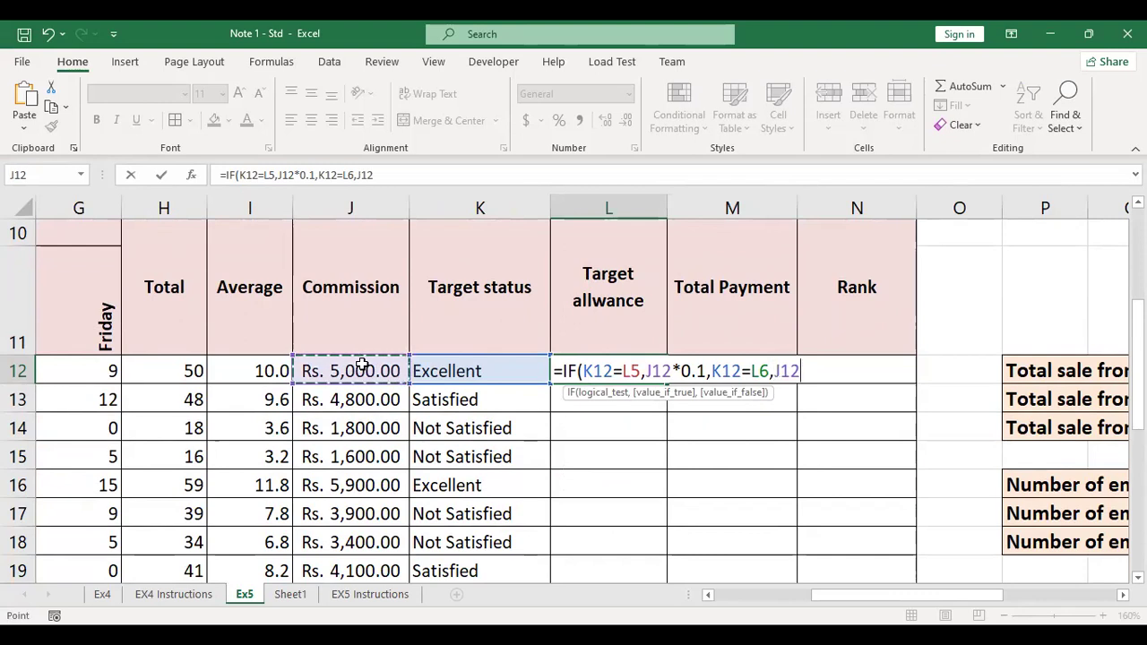
type("*")
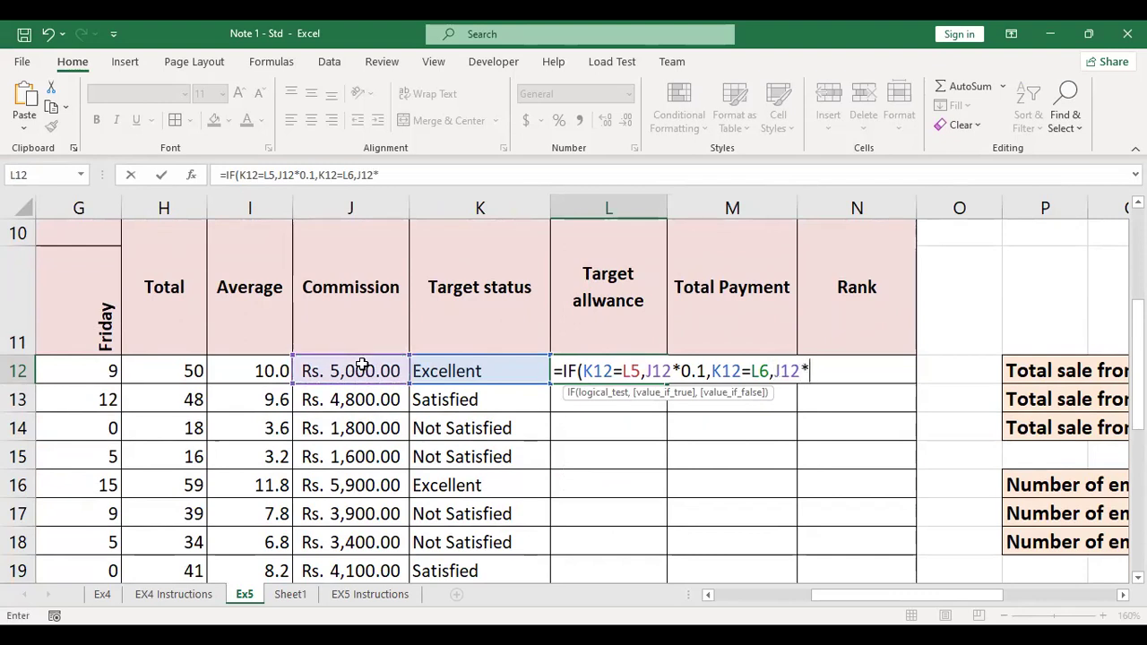
type("0.2,0))")
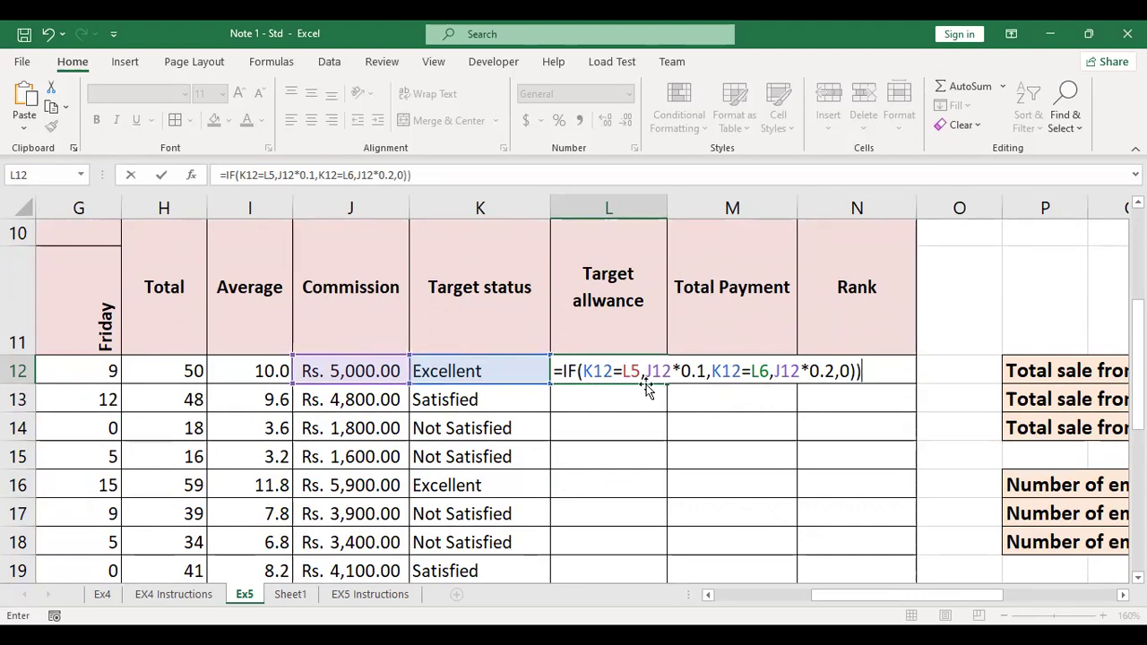
- Wrap the K12=L6 test in a nested IF function within the L12 formula and fill the formula down the Target allwance column
left_click(714, 370)
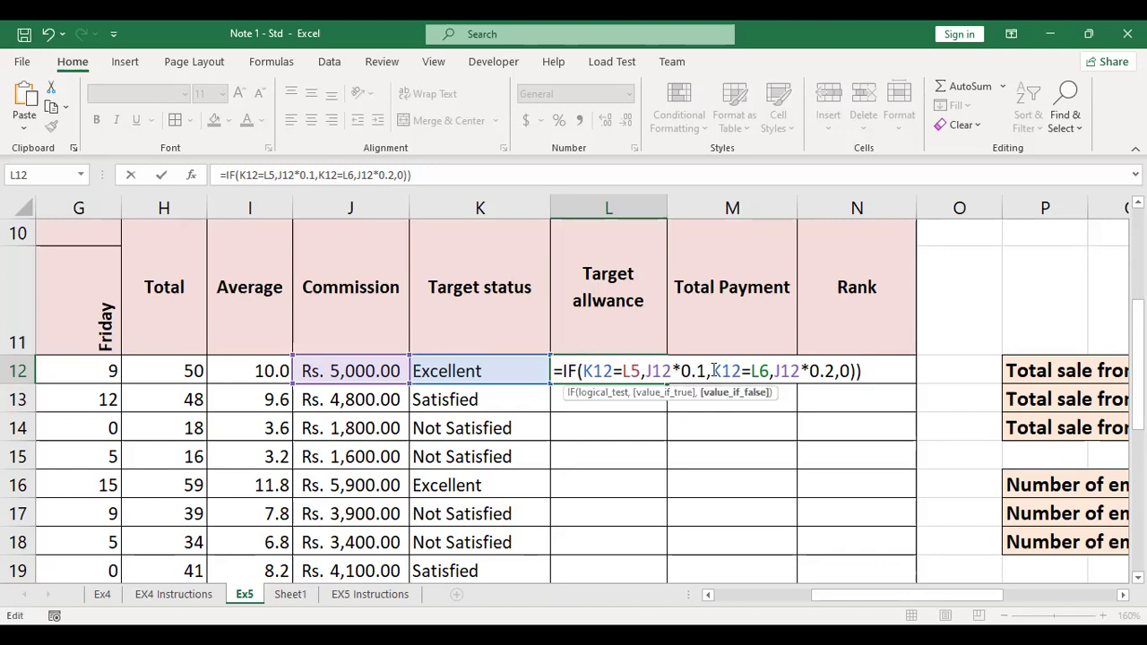
type("F(")
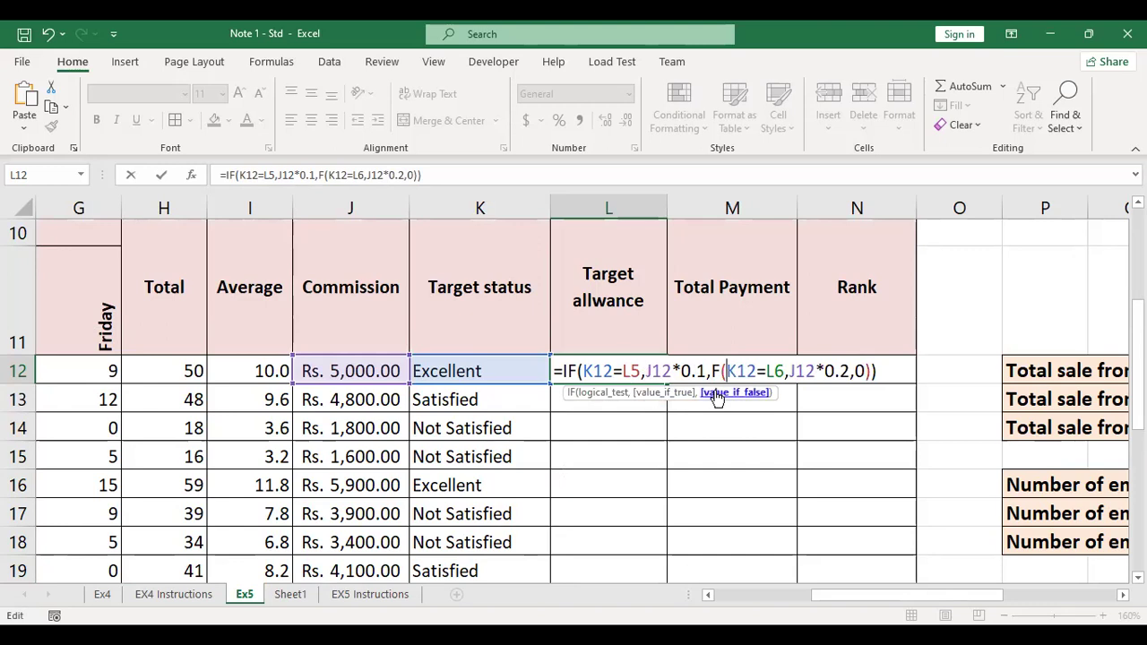
key("Return")
double_click(652, 374)
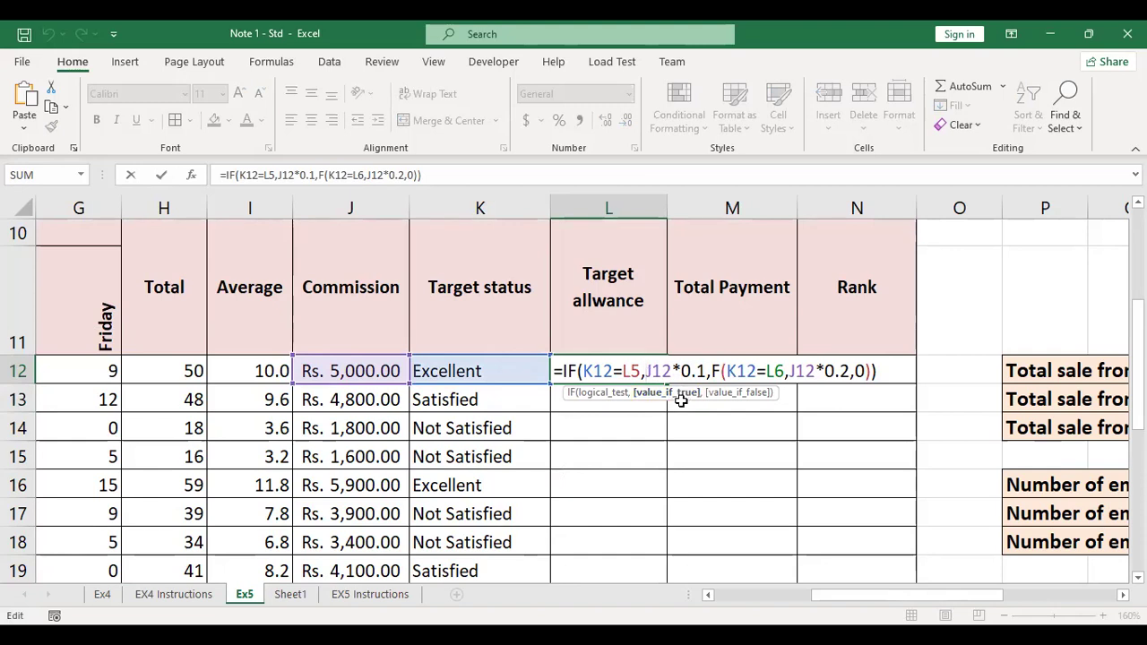
key("Return")
double_click(610, 371)
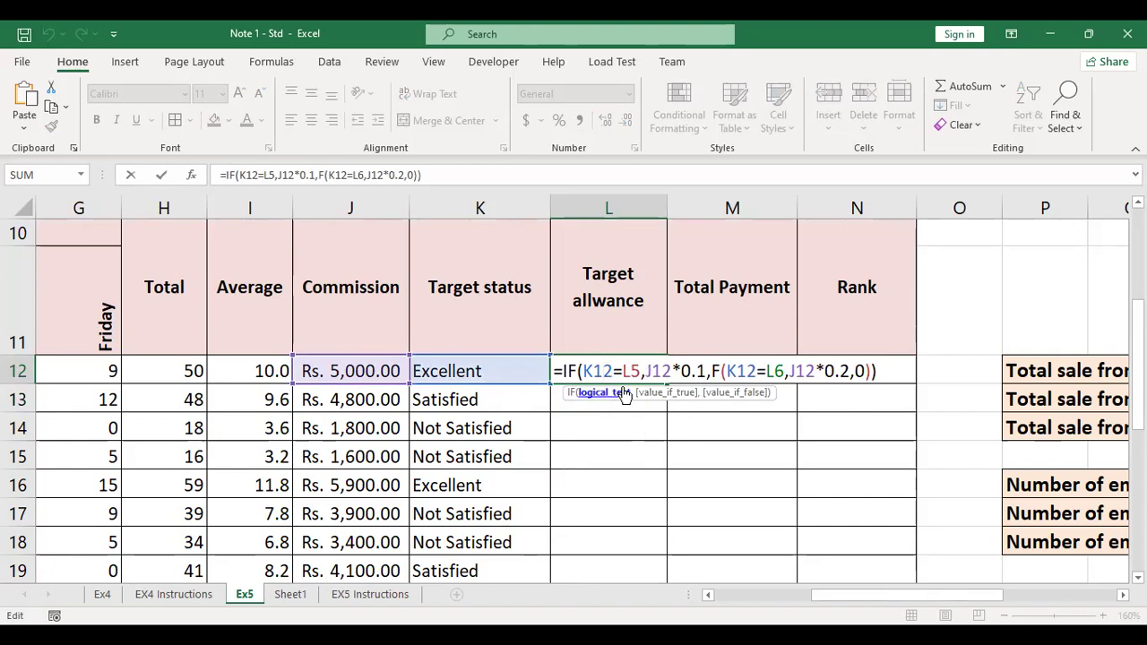
left_click(710, 370)
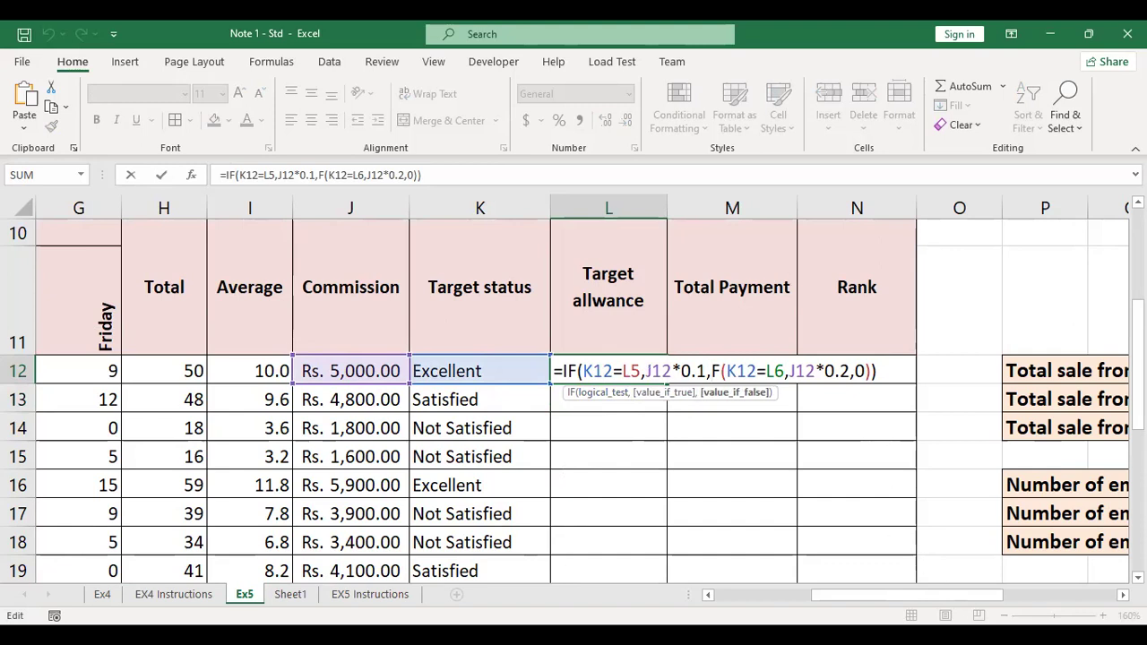
type("I")
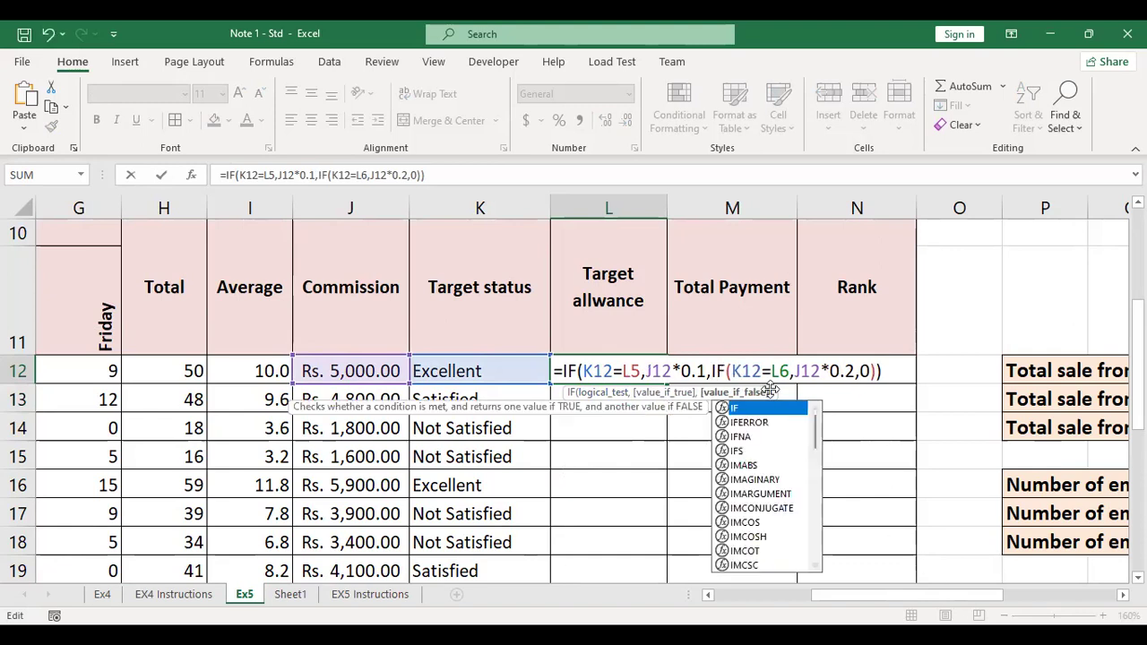
key("Escape")
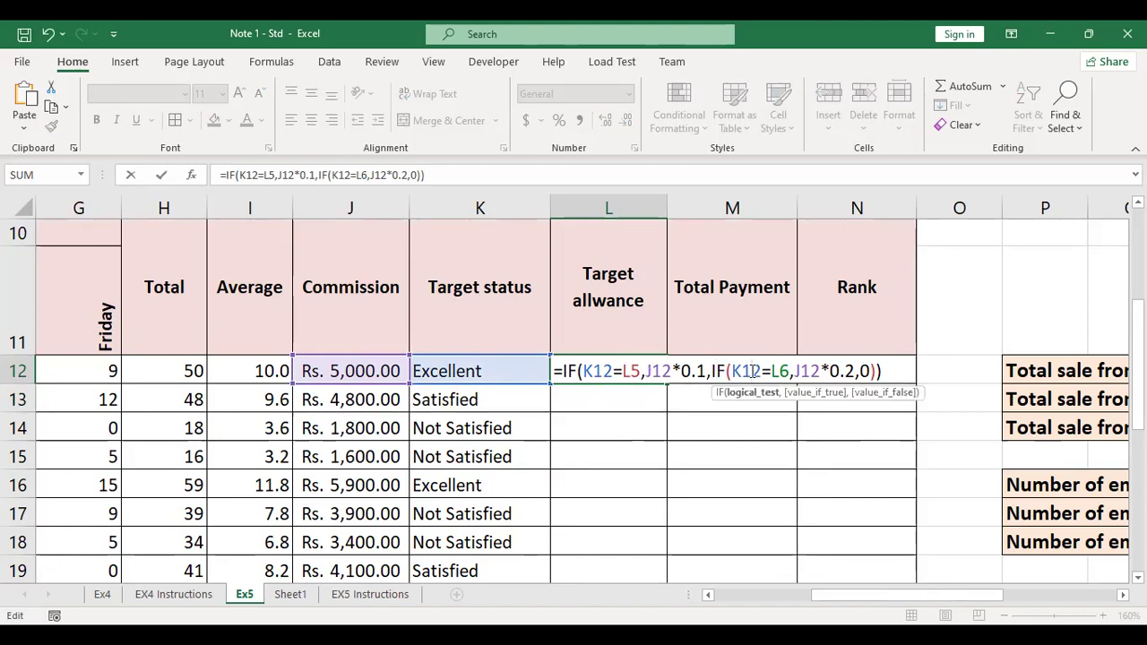
key("ctrl+Return")
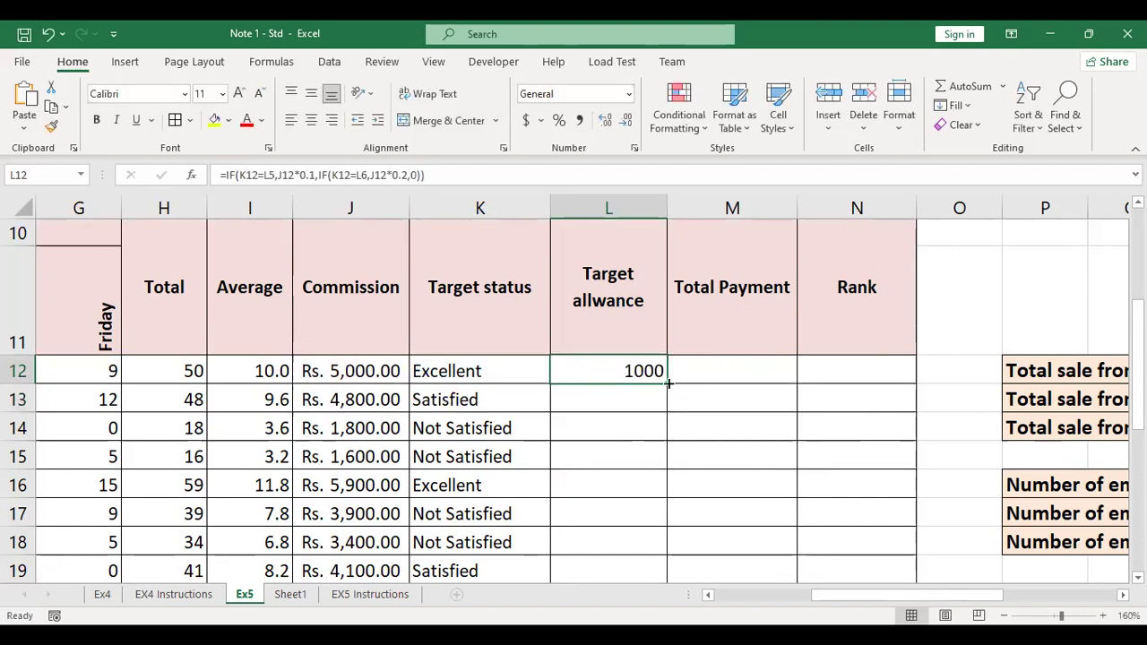
double_click(668, 383)
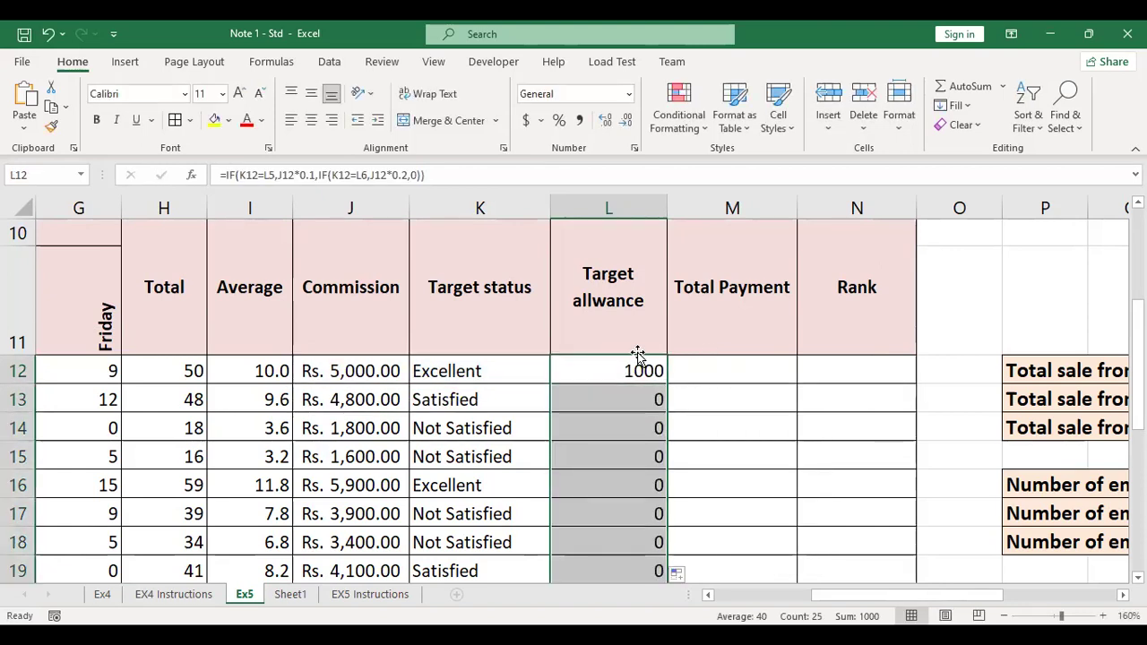
- Make the L5 and L6 references in the L12 formula absolute as $L$5 and $L$6
left_click(645, 367)
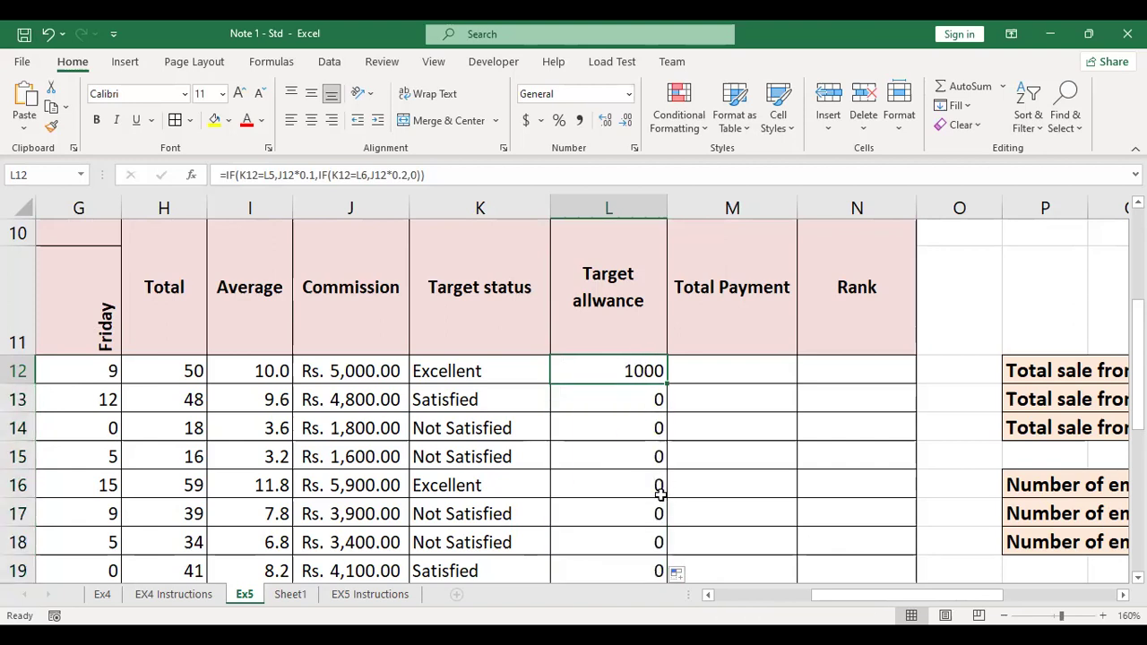
double_click(639, 375)
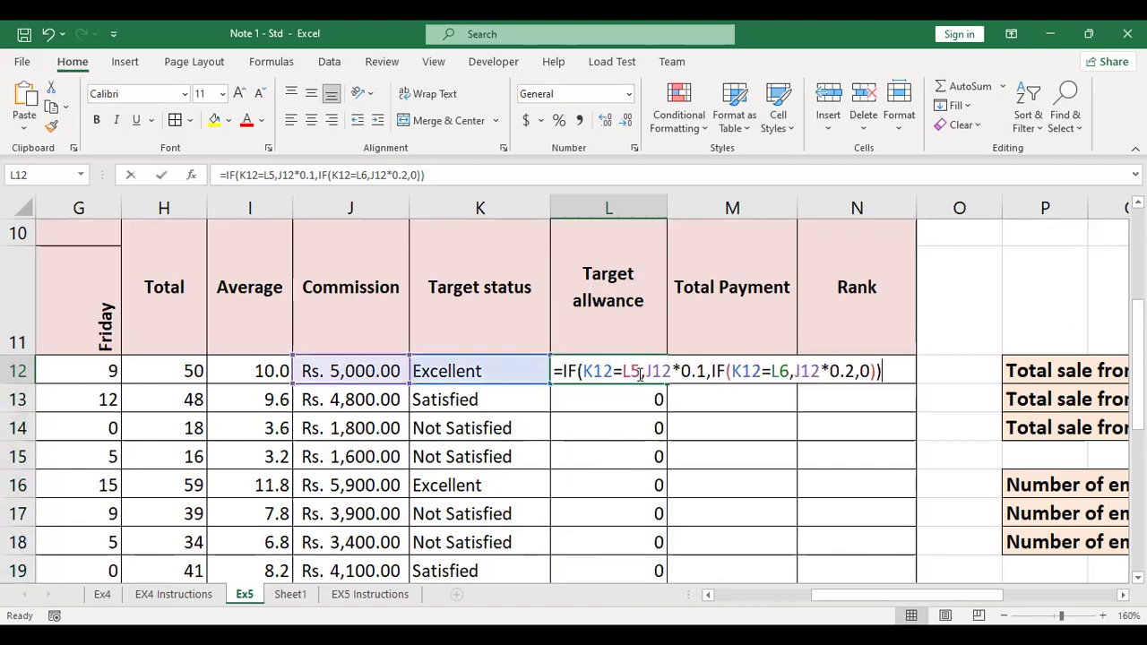
left_click(639, 374)
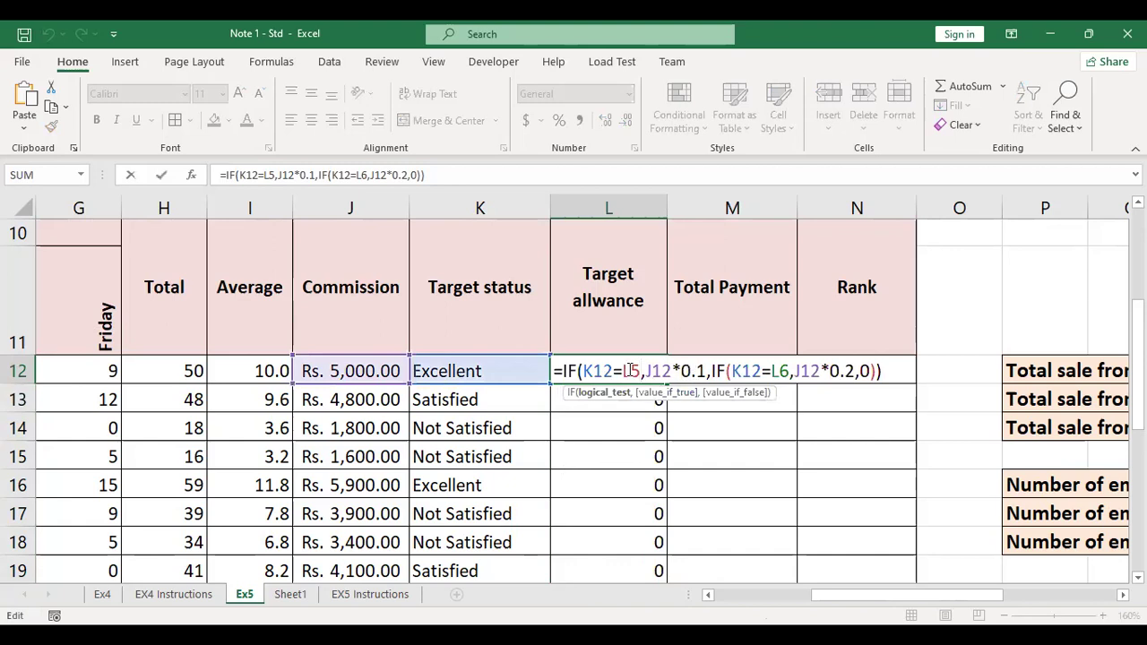
key("F4")
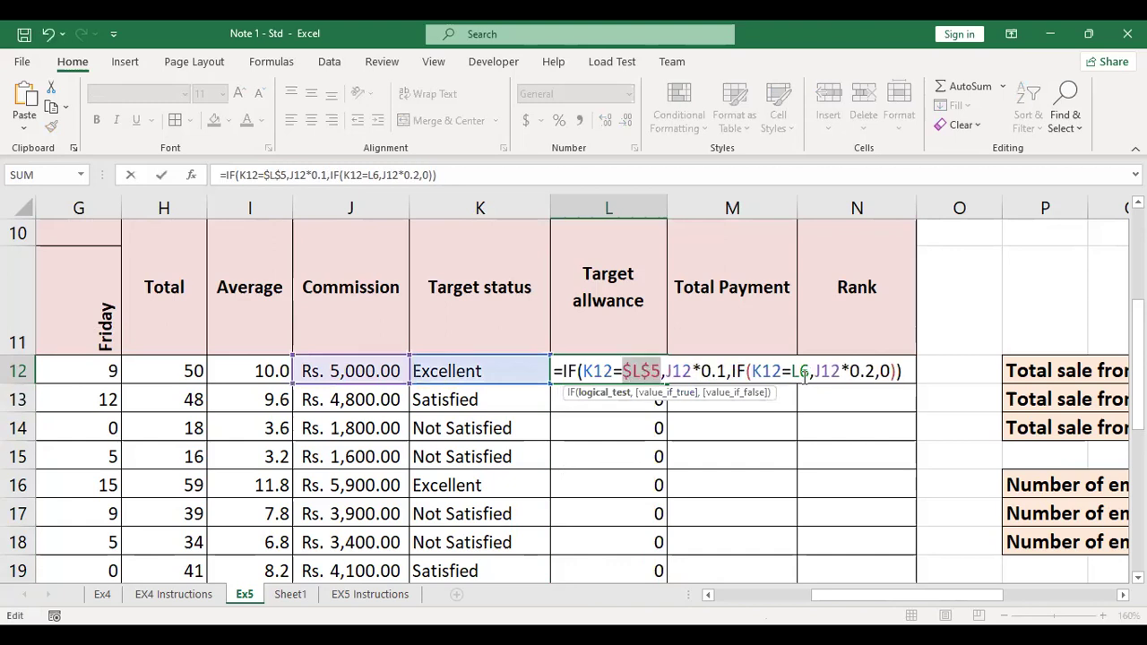
left_click(807, 375)
key("F4")
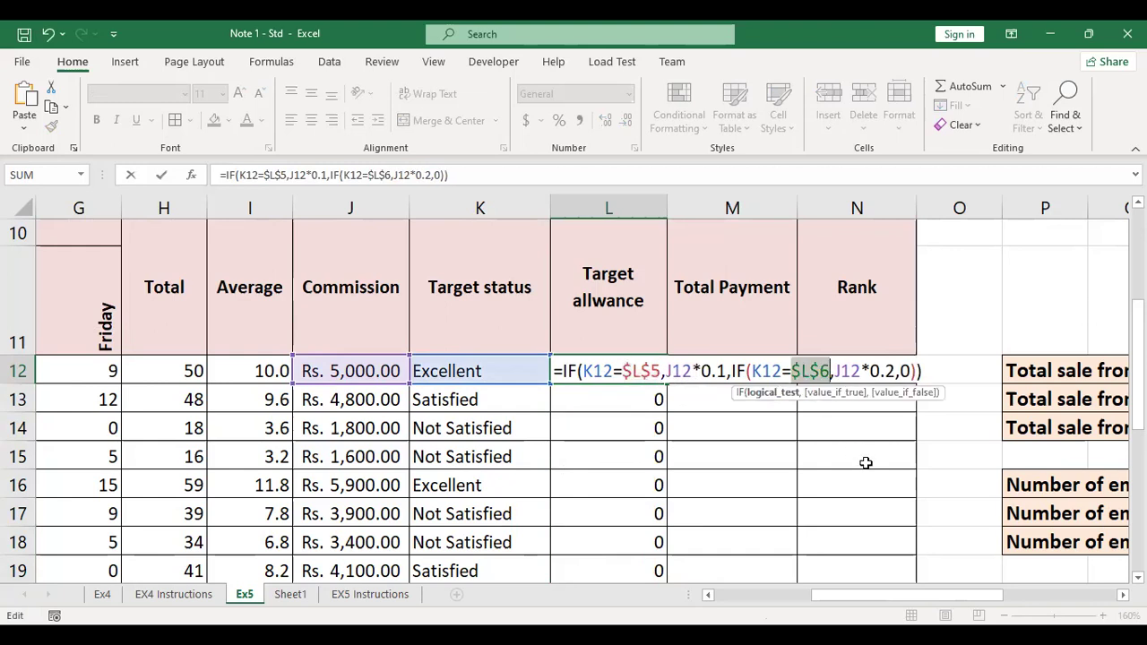
key("Return")
- Refill the Target allwance column down to row 36 from L12 and check the filled rows
left_click(627, 374)
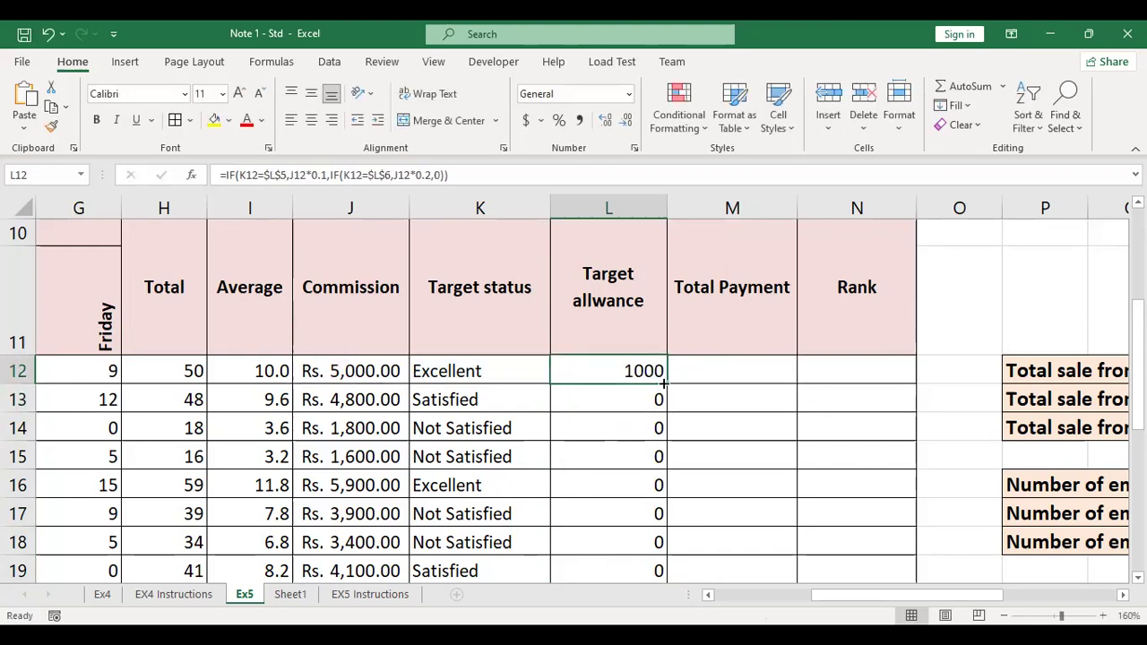
double_click(666, 384)
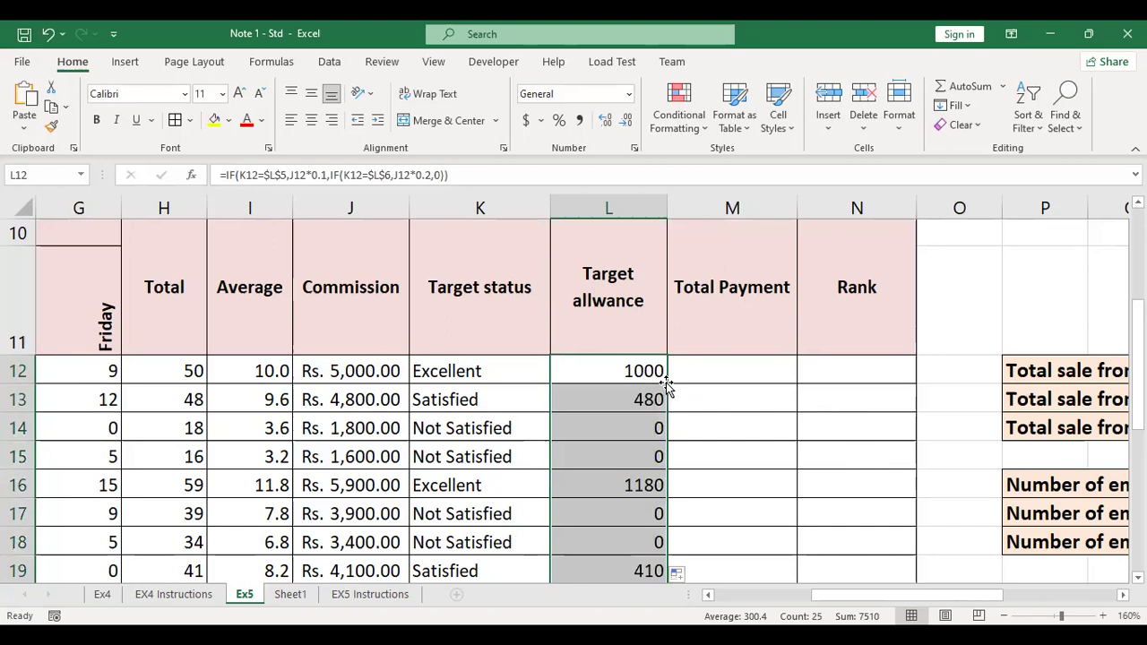
scroll(661, 399, "down", 6)
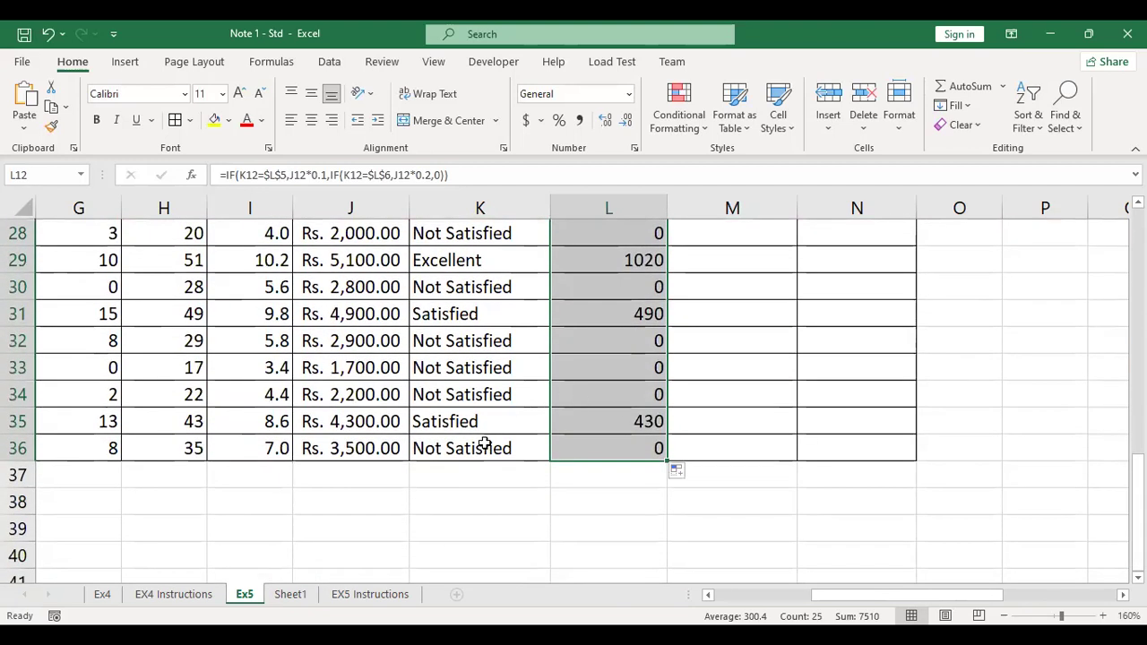
scroll(620, 452, "up", 7)
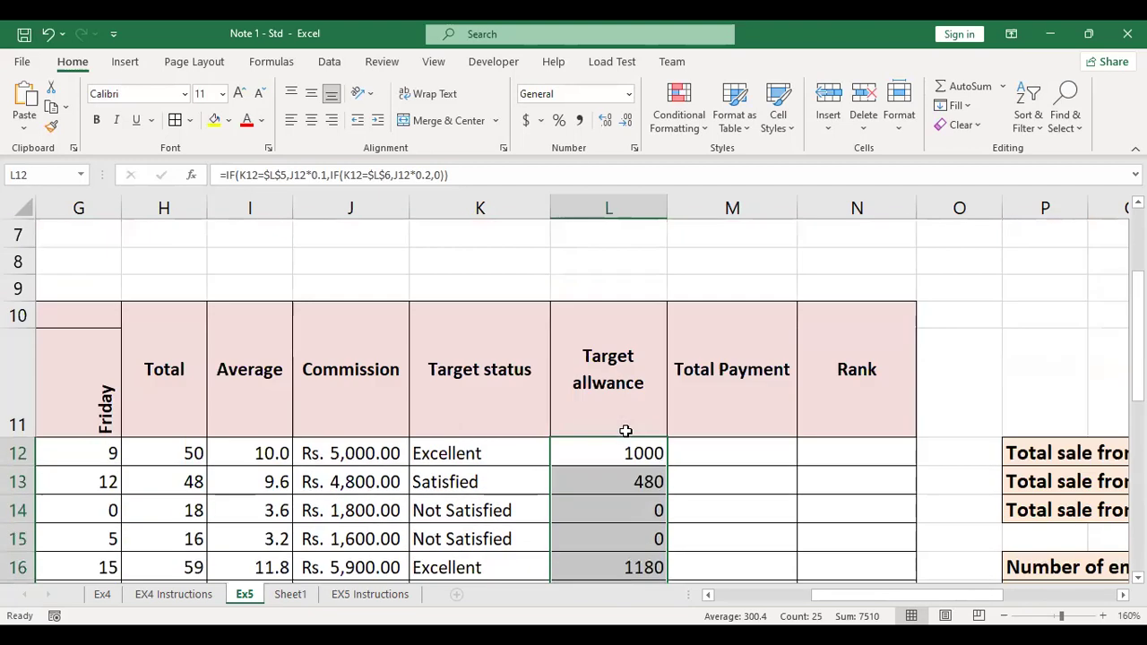
scroll(625, 430, "down", 1)
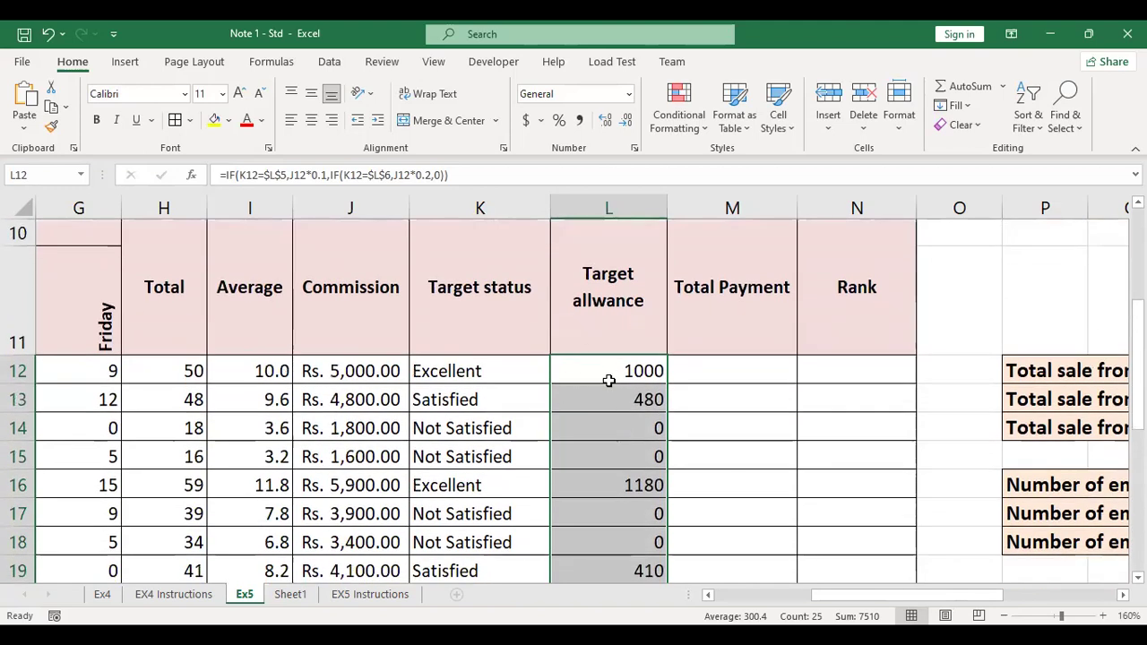
- Copy the currency format of Commission cell J12 to L12 and fill it down the Target allwance column
left_click(346, 377)
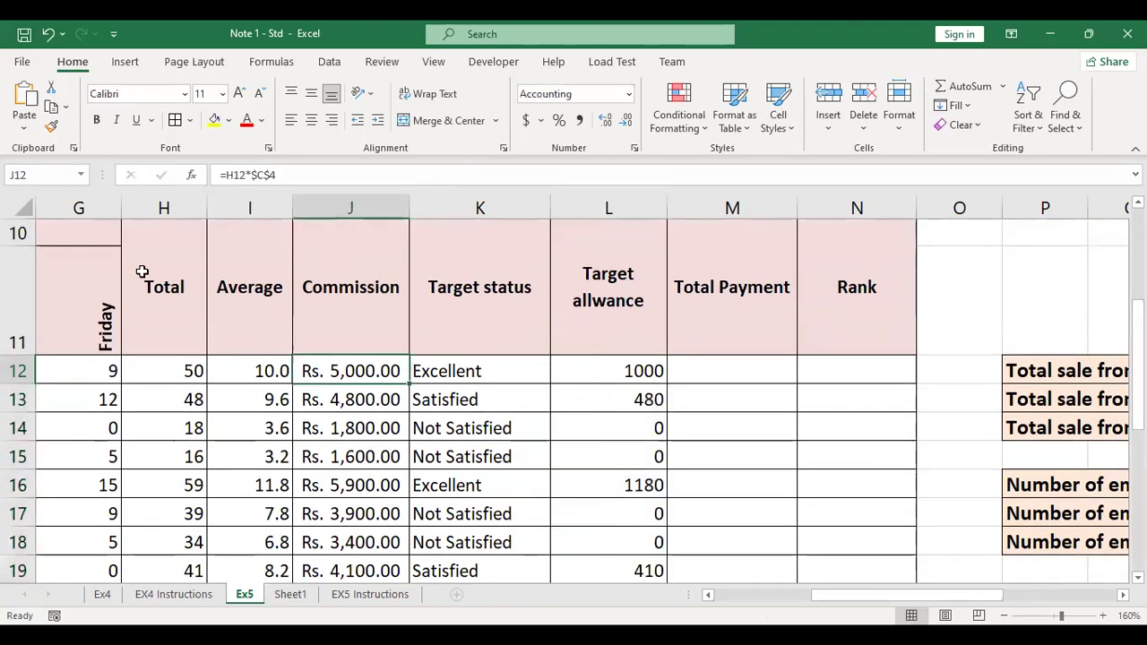
left_click(51, 127)
left_click(633, 368)
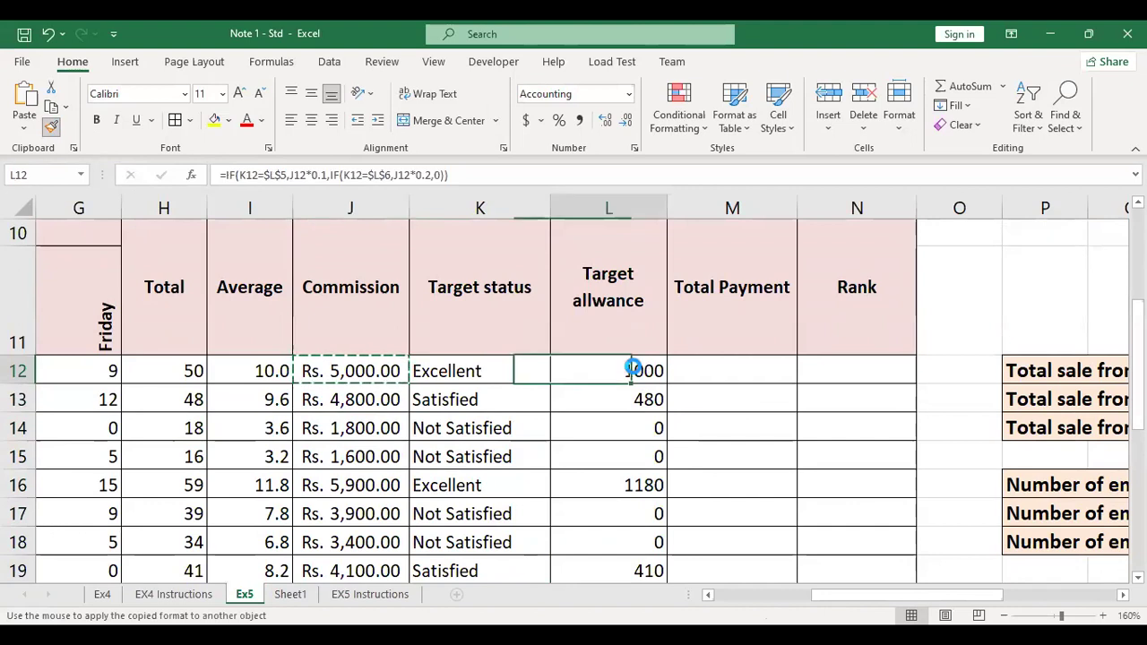
double_click(666, 385)
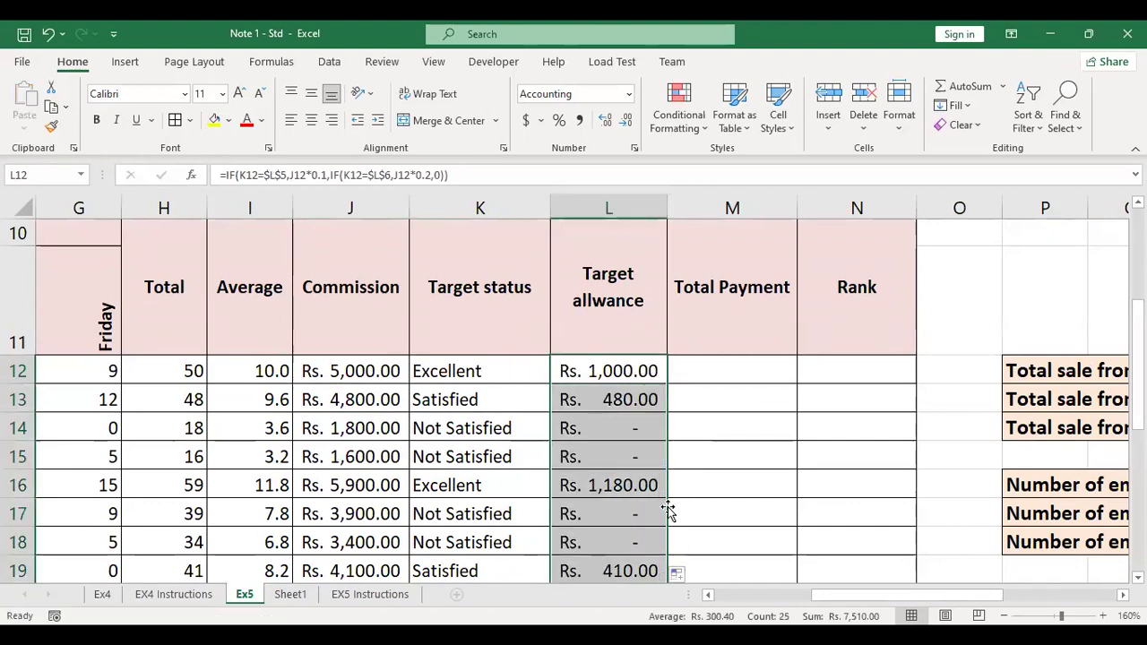
- Look over the Target allwance column and open the L12 formula to trace its $L$5 reference to the Satisfied status cell
scroll(658, 466, "down", 5)
scroll(658, 472, "up", 4)
scroll(658, 469, "up", 2)
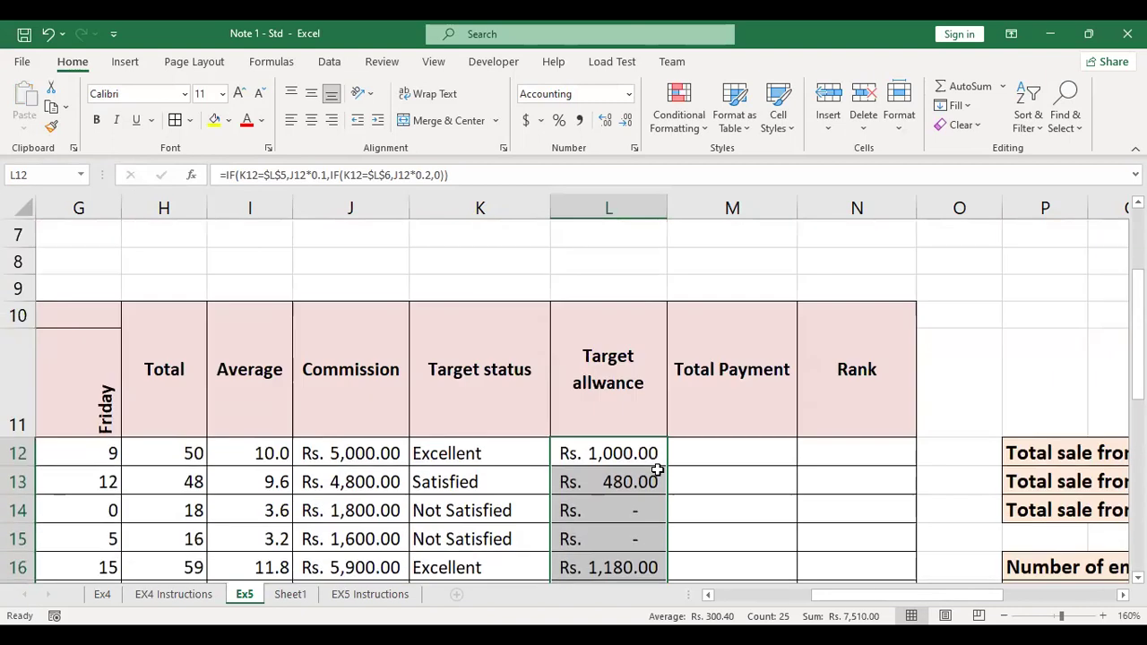
double_click(653, 454)
scroll(698, 454, "down", 1)
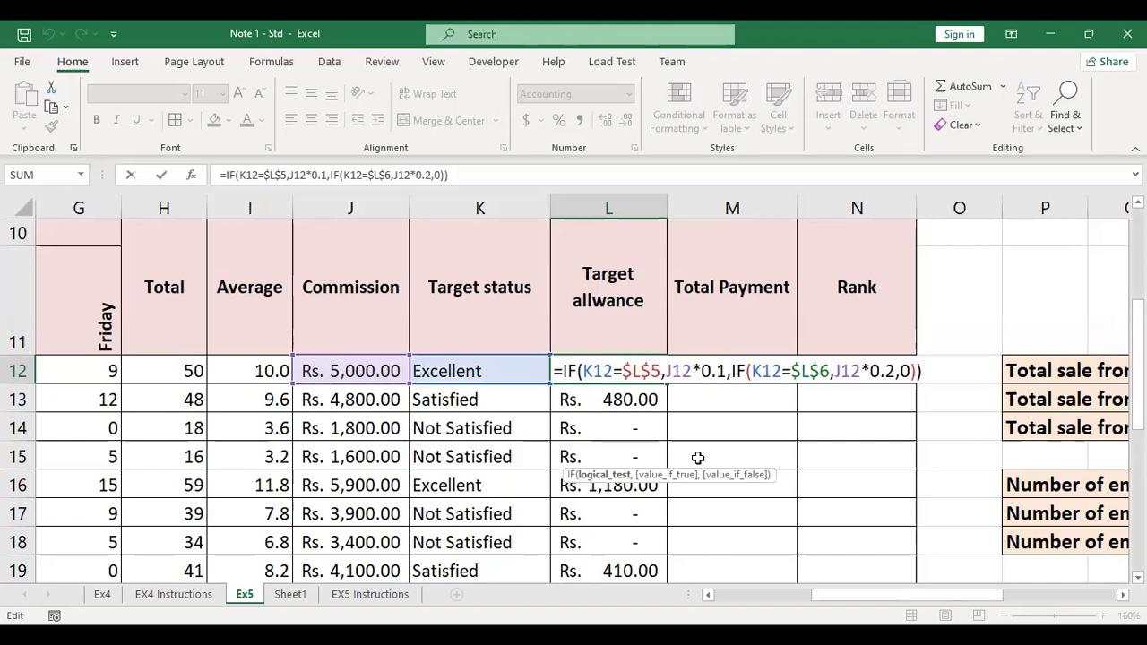
scroll(698, 458, "up", 1)
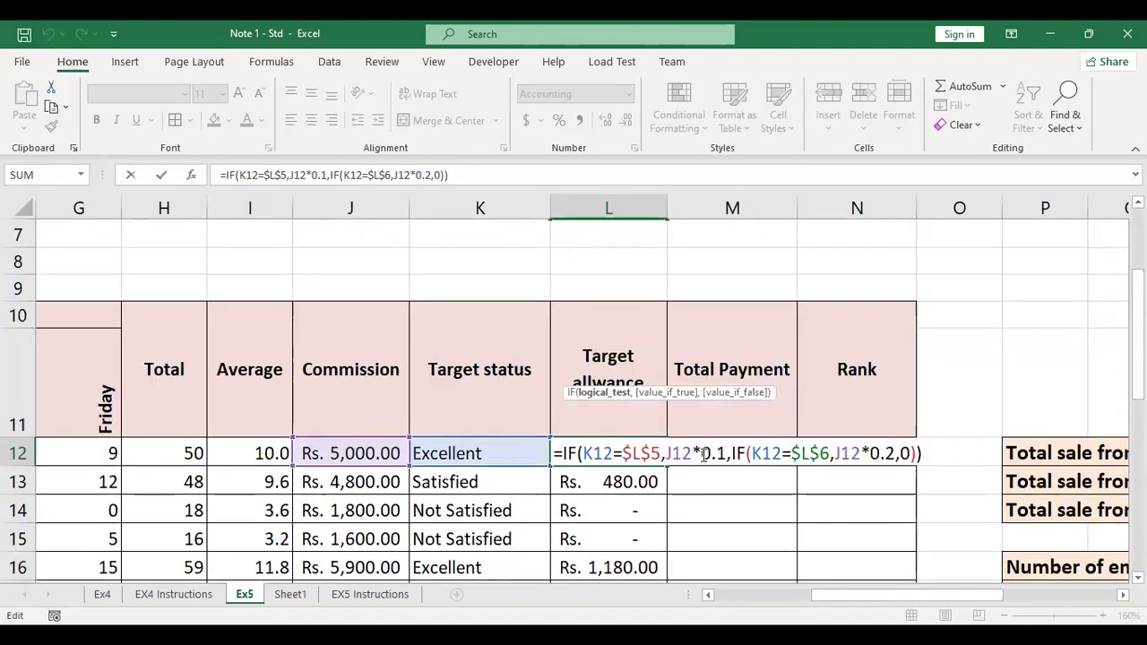
scroll(700, 453, "up", 1)
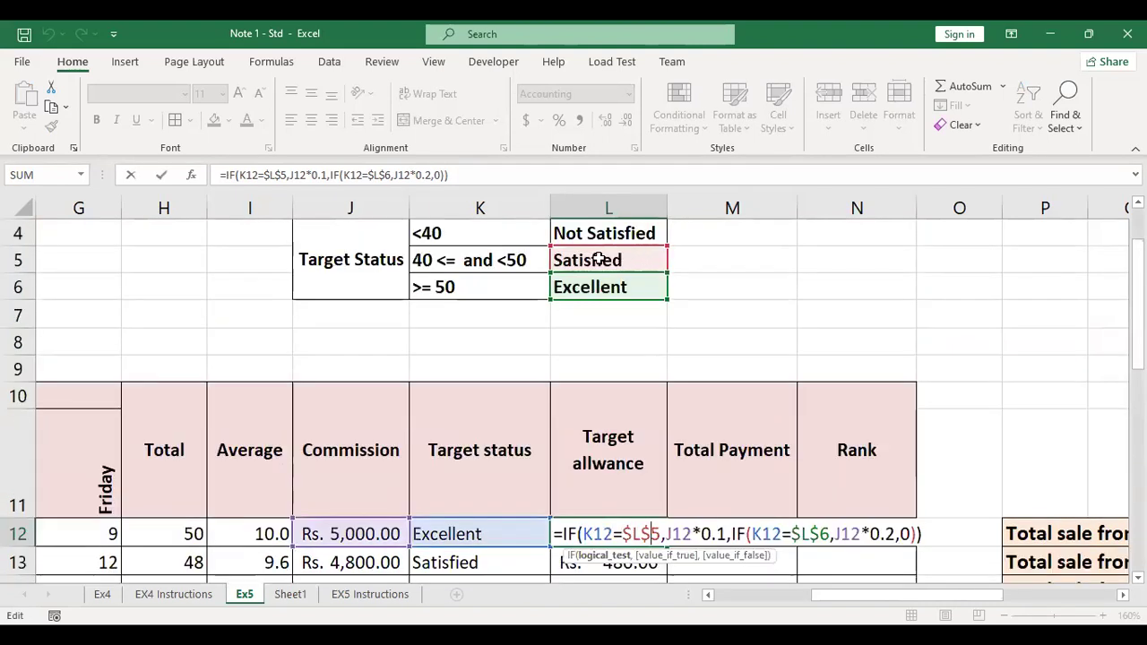
scroll(608, 332, "down", 2)
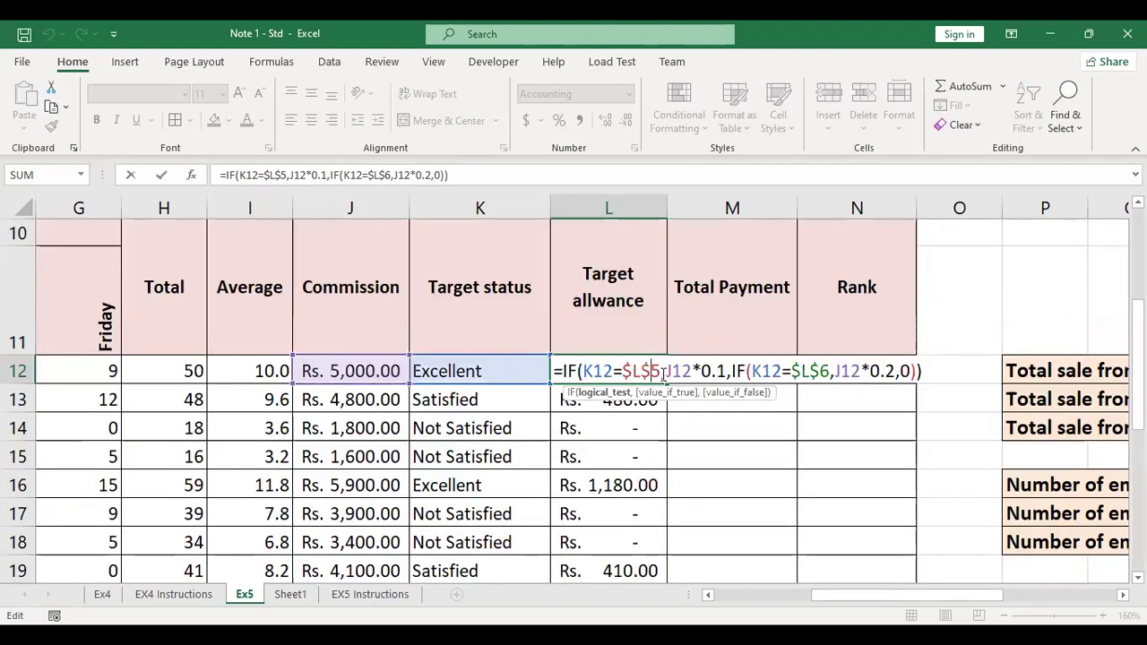
- Examine the J12*0.1 result and the nested IF in L12, tracing $L$6 to the status table and checking J12*0.2 and 0
left_click_drag(666, 371, 726, 373)
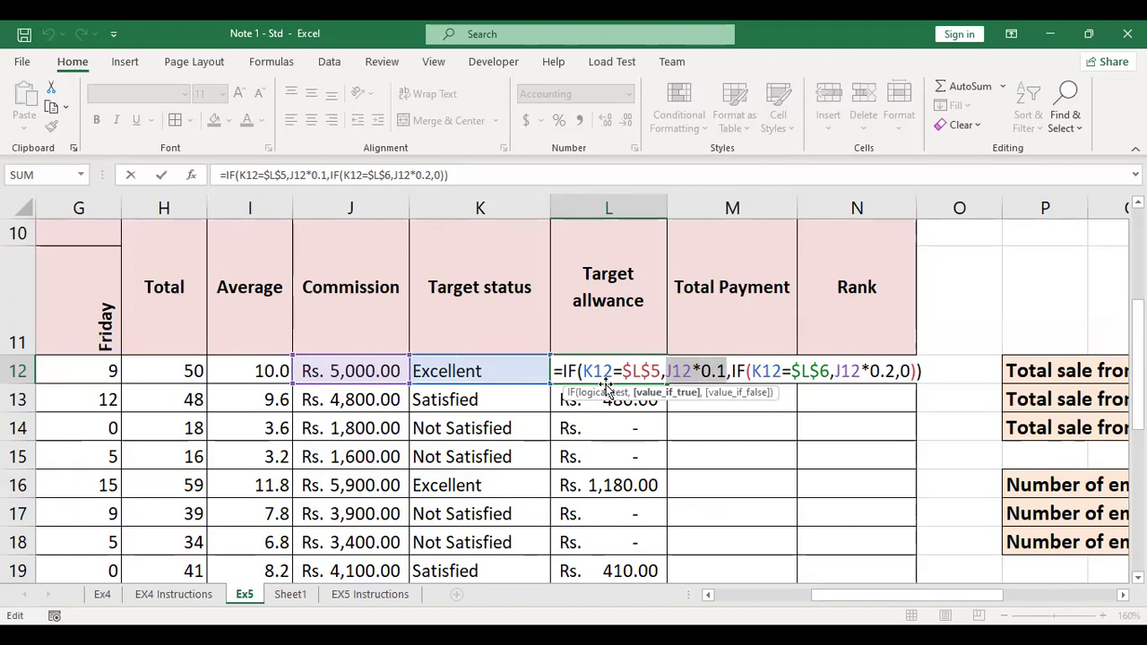
left_click(733, 371)
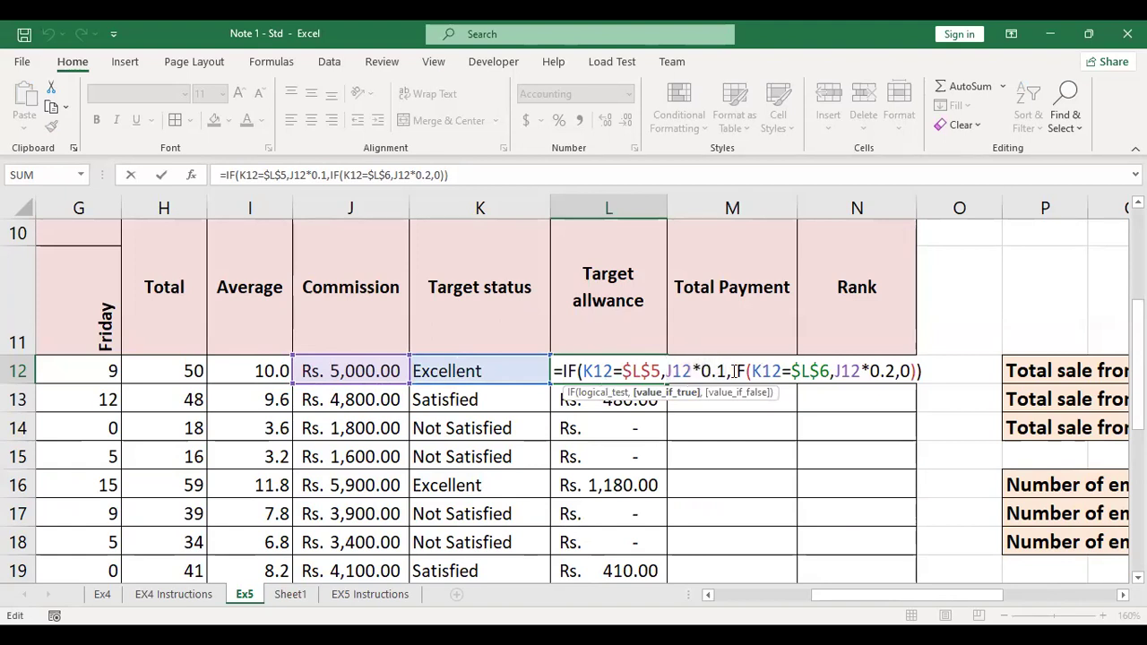
left_click_drag(733, 371, 782, 374)
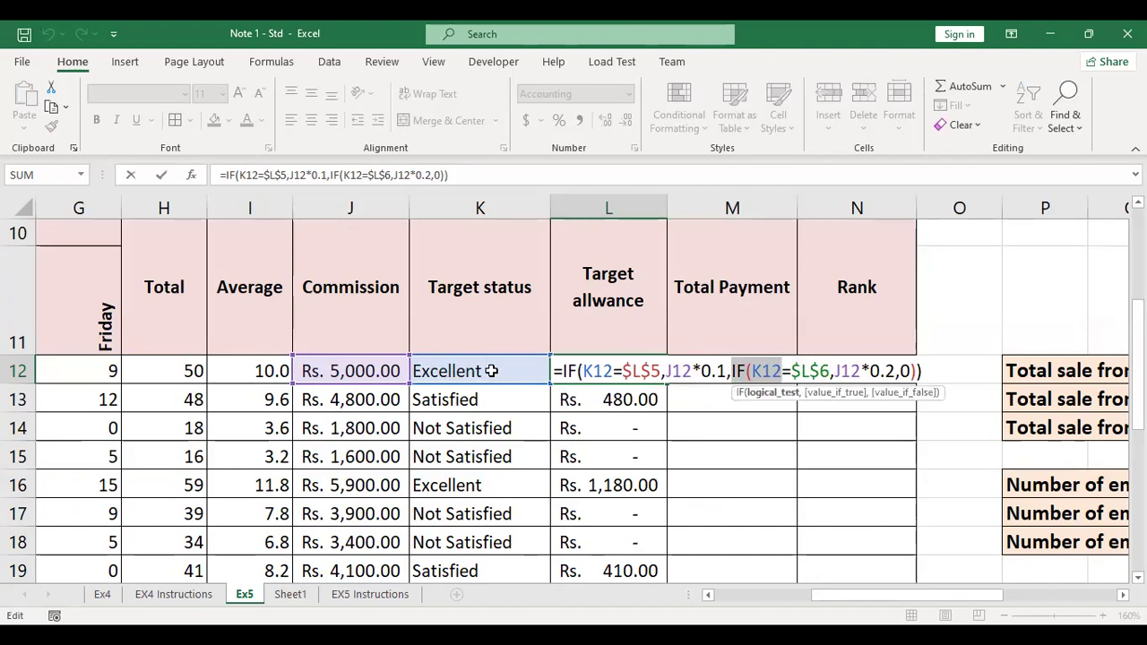
left_click_drag(790, 371, 832, 371)
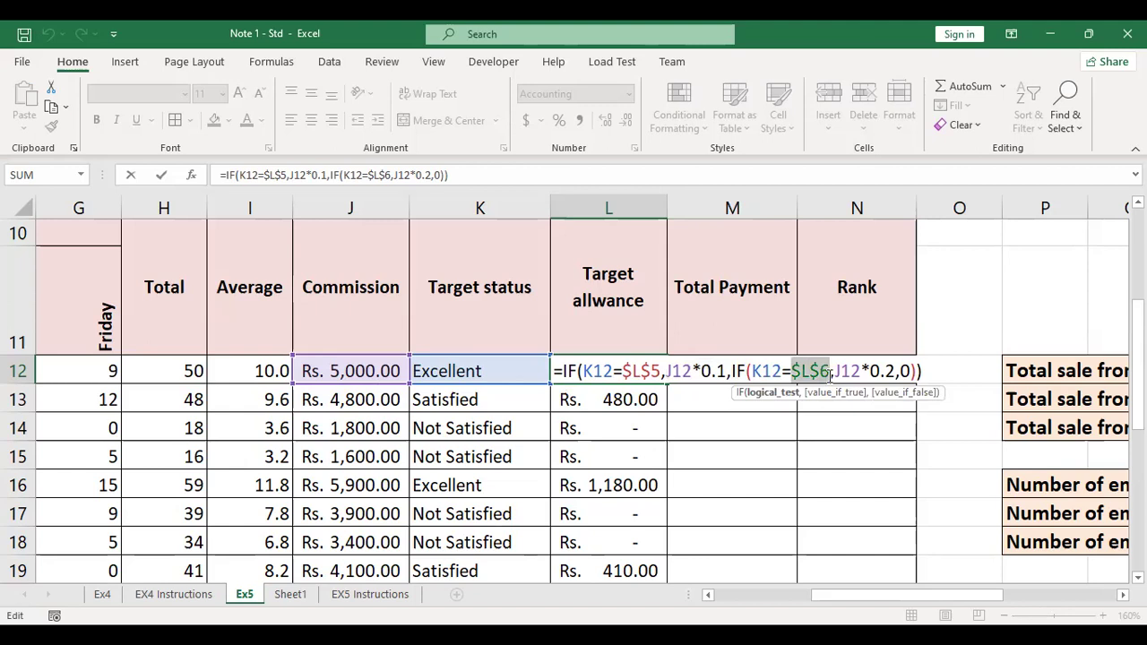
scroll(657, 318, "up", 2)
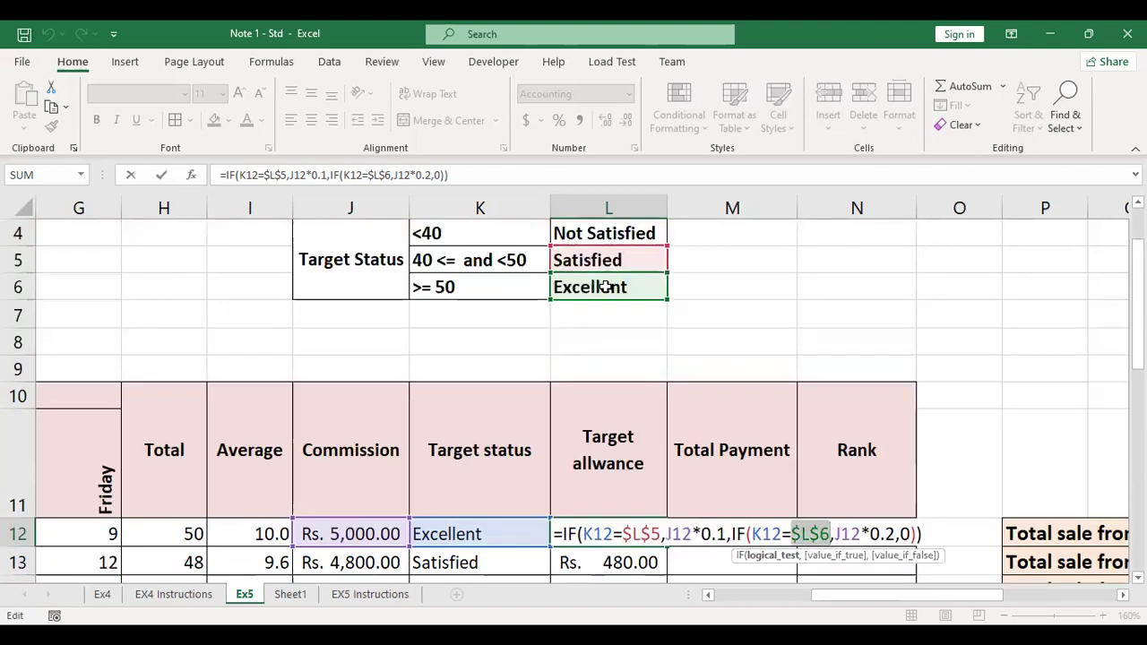
scroll(625, 298, "down", 2)
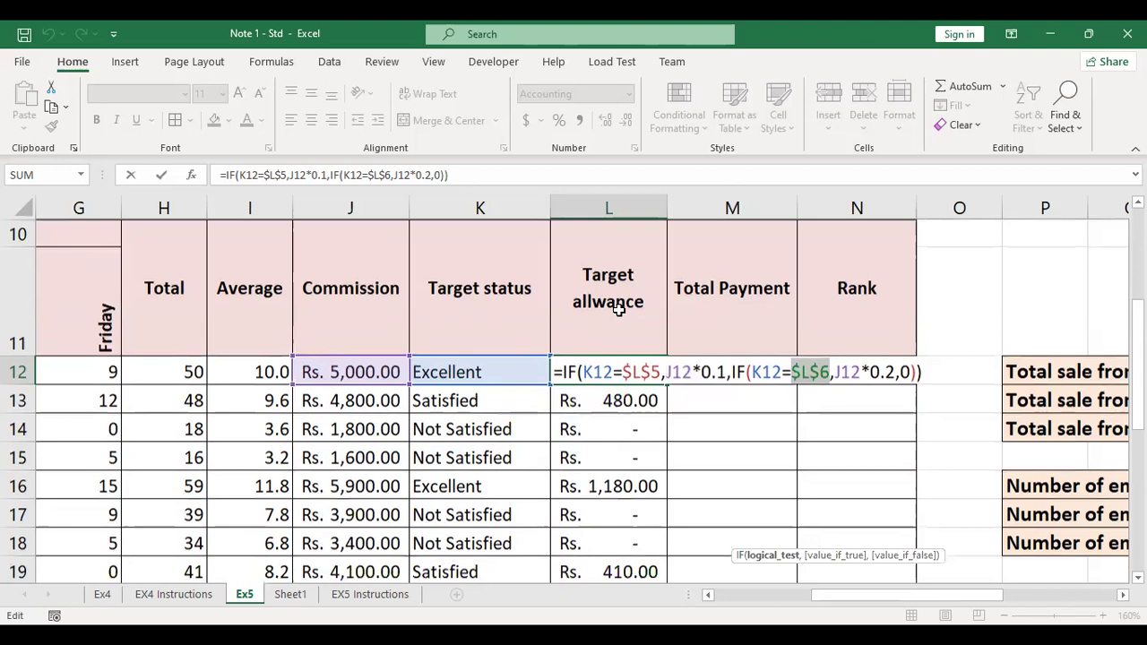
left_click_drag(752, 371, 896, 370)
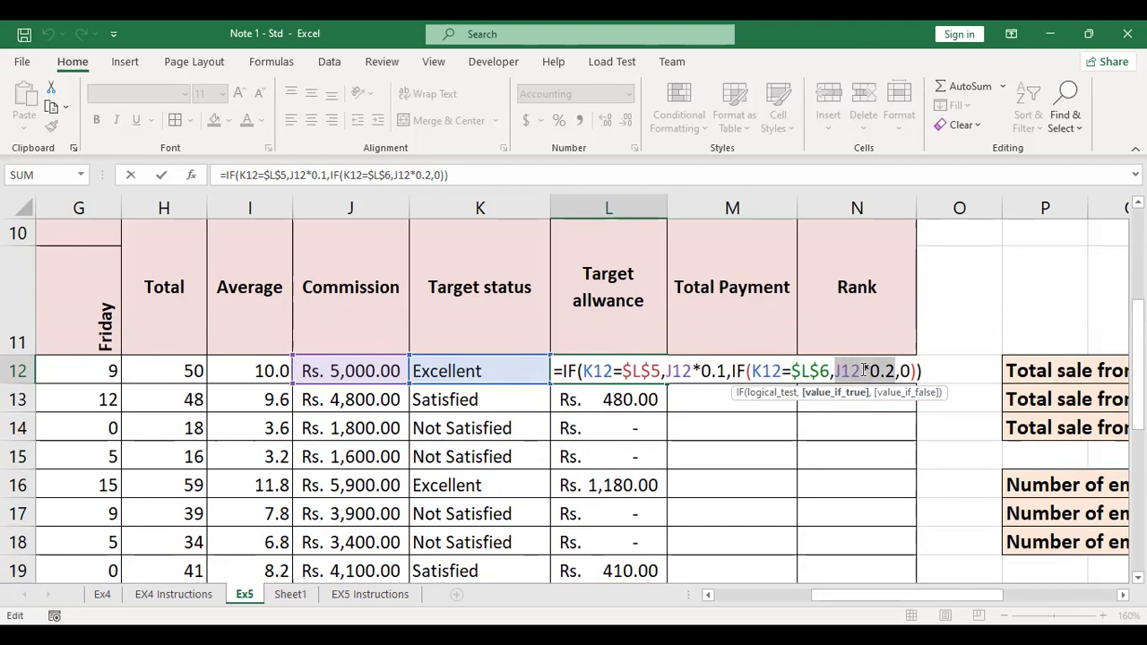
left_click_drag(899, 373, 907, 372)
double_click(905, 373)
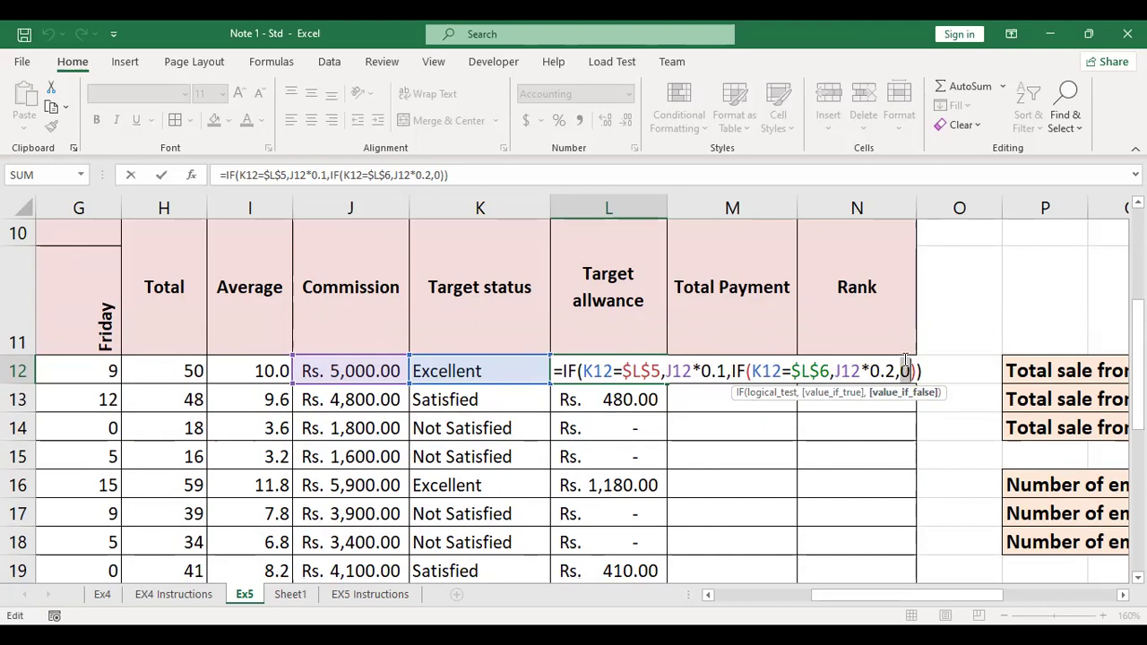
- Review how the nested IF serves as the outer IF's false value in L12, including its own test, true value and false value
left_click_drag(583, 371, 730, 373)
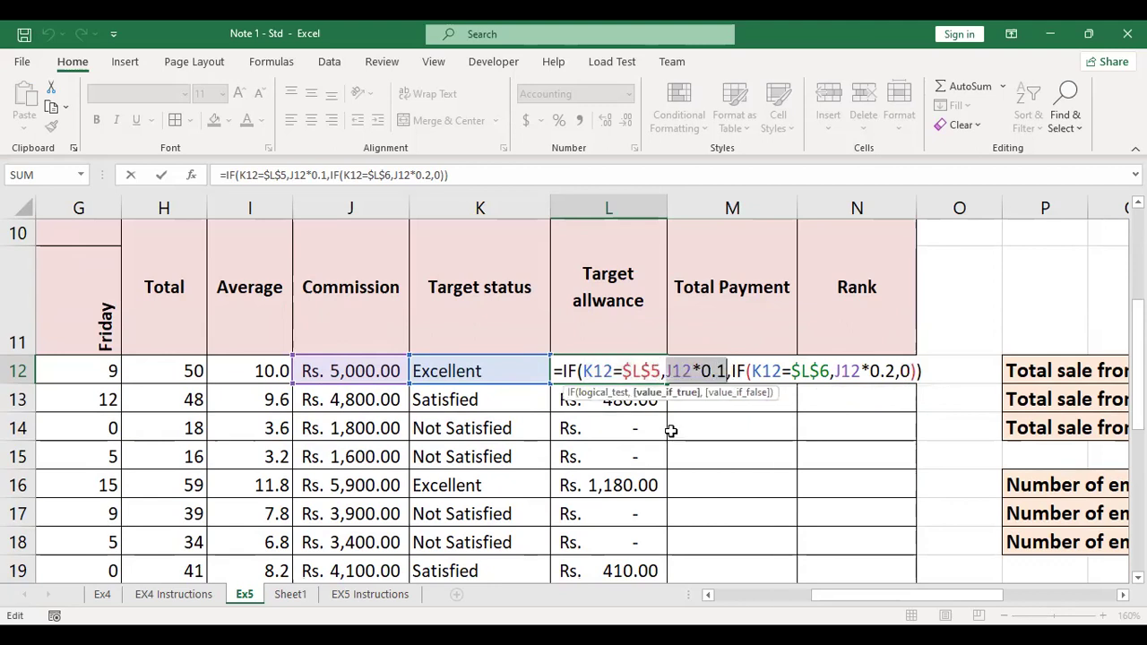
left_click_drag(730, 372, 917, 372)
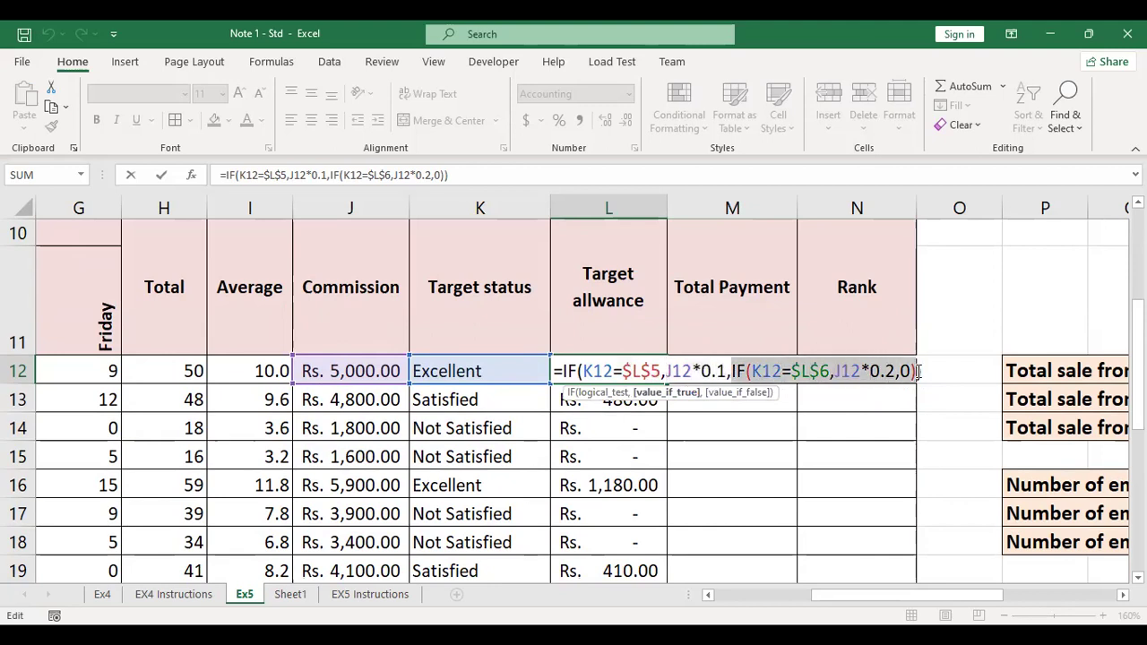
left_click_drag(751, 371, 912, 371)
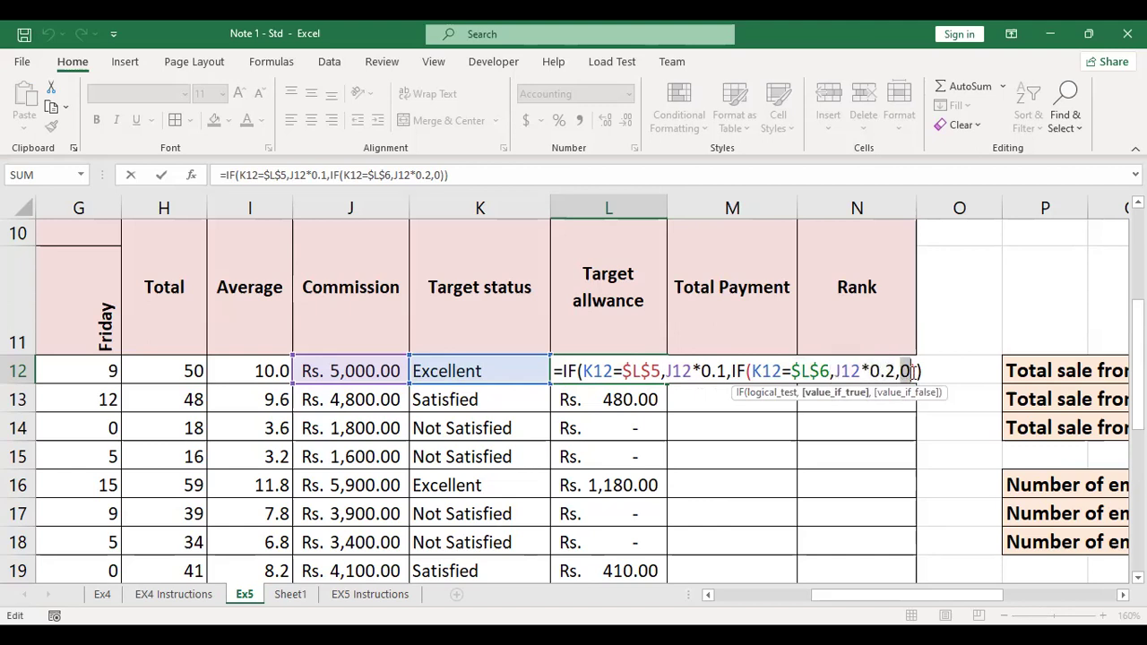
left_click(584, 371)
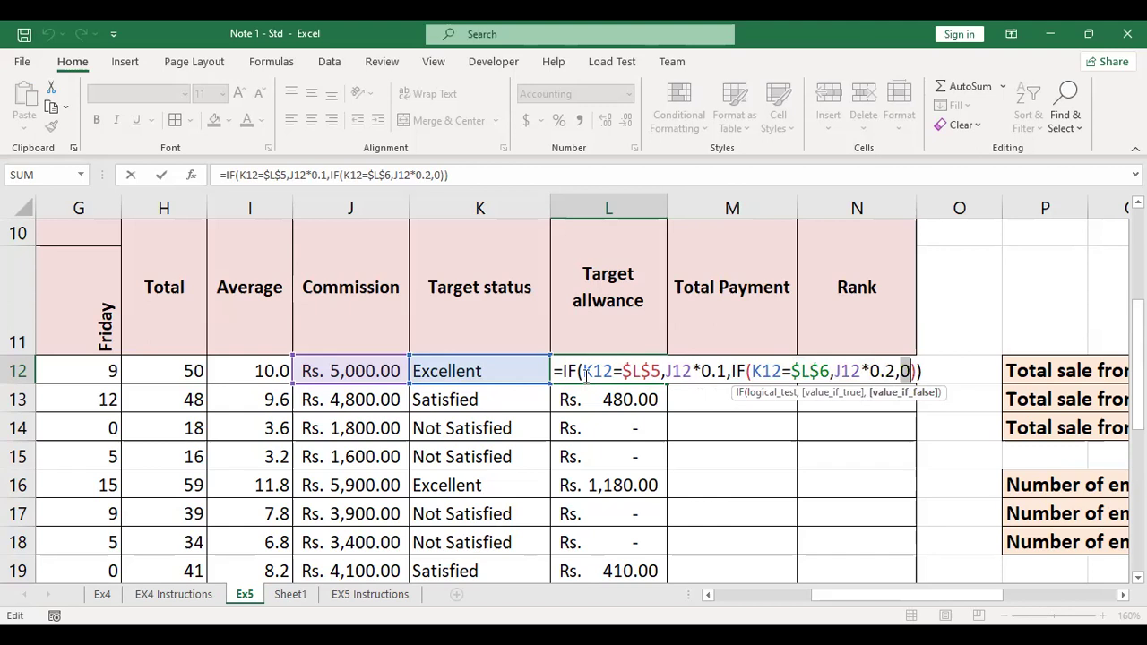
left_click_drag(625, 374, 914, 369)
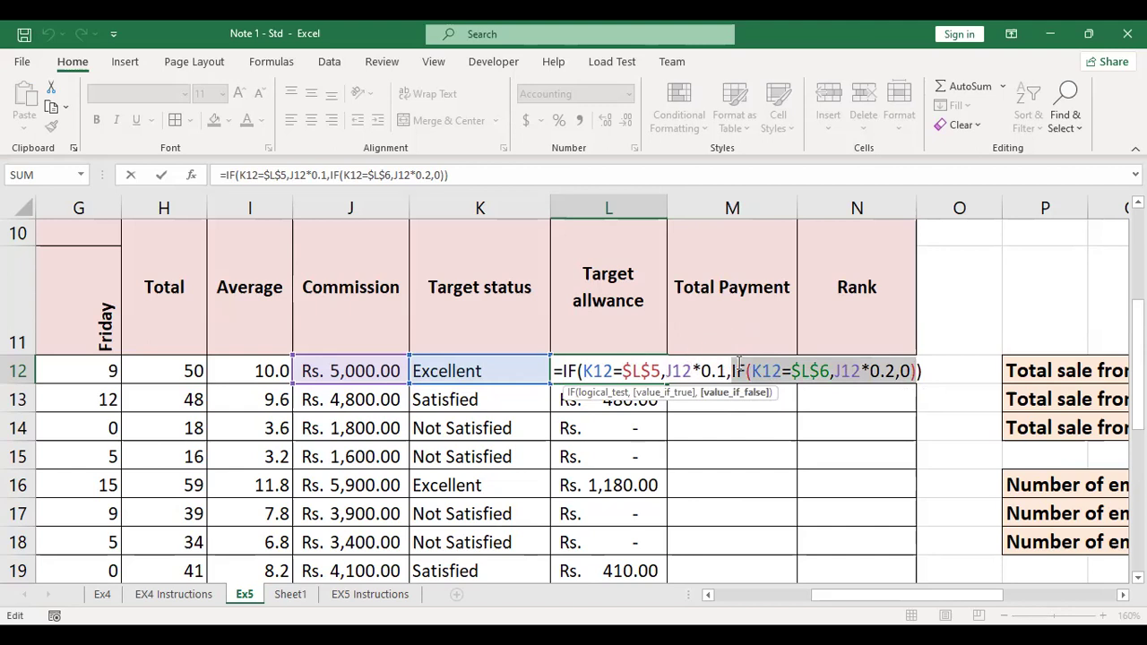
left_click_drag(750, 370, 830, 370)
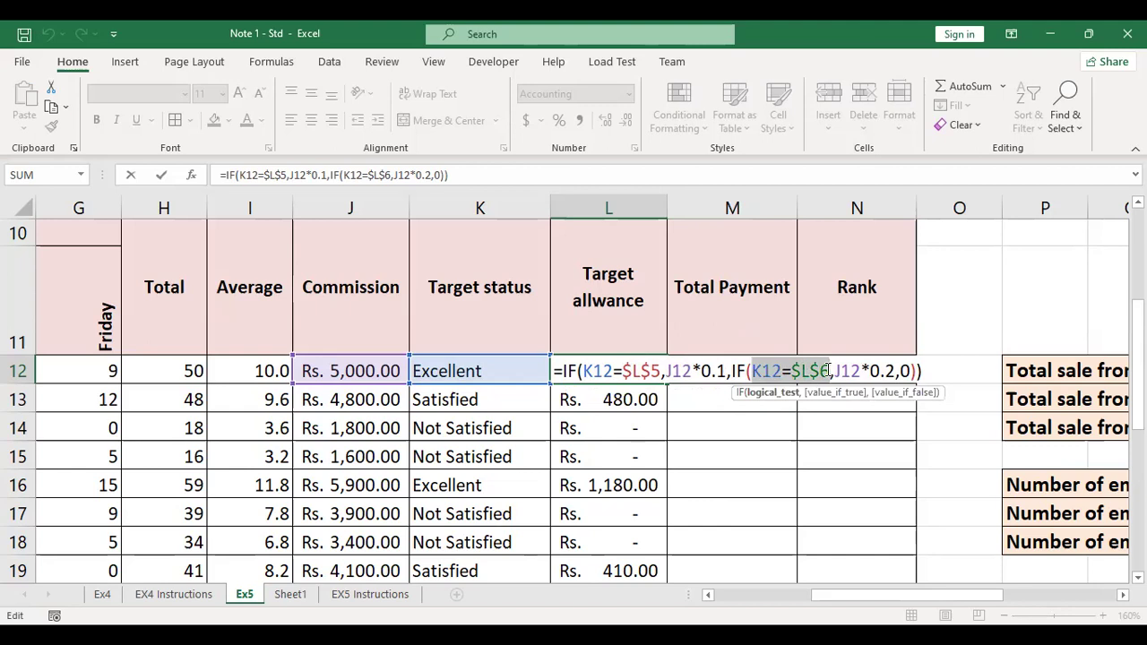
double_click(847, 370)
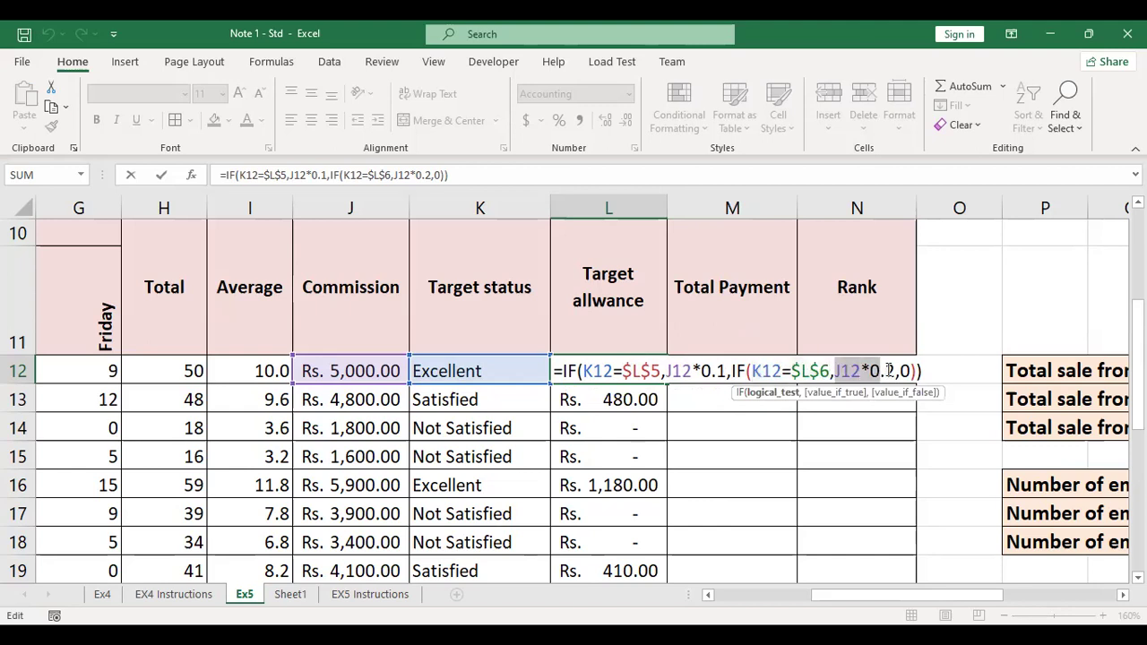
left_click_drag(907, 370, 914, 370)
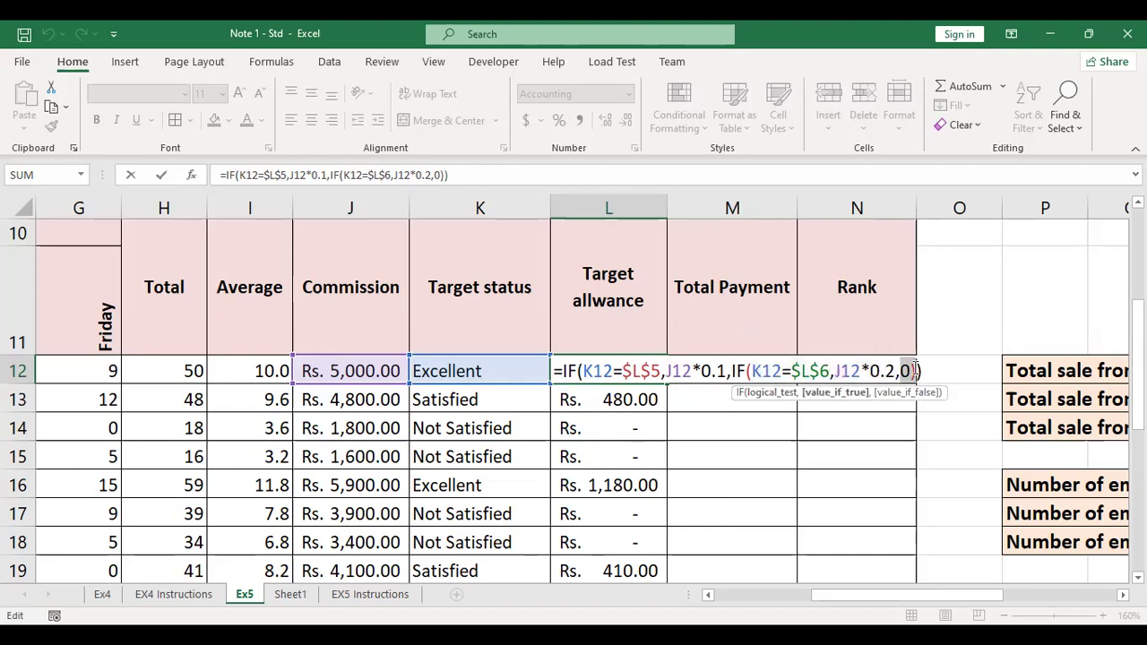
left_click(906, 370)
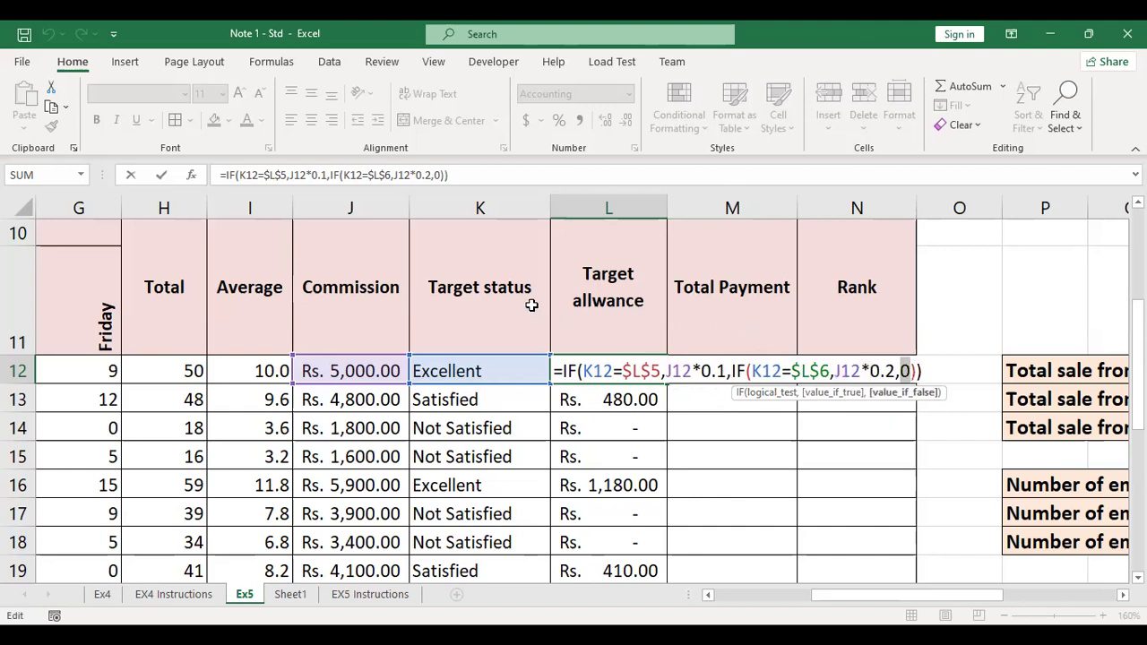
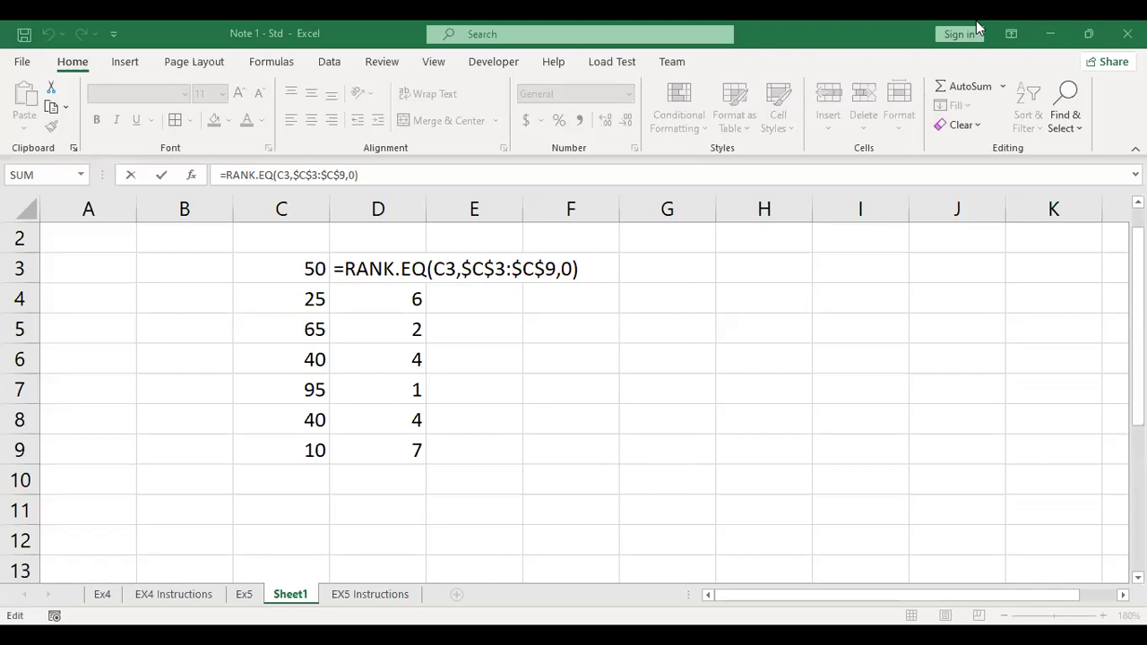
- Close the example formula on Sheet1 and start a RANK.EQ formula in Rank cell N12 of Ex5 with M12 as the number
key("ctrl+Return")
left_click(244, 596)
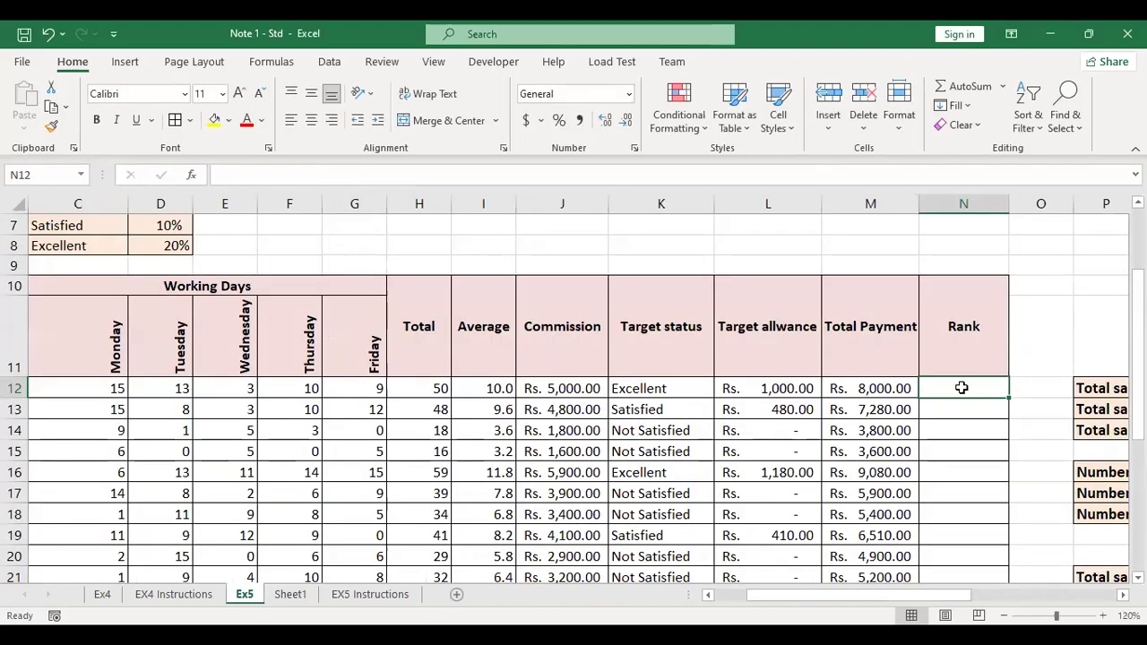
type("=")
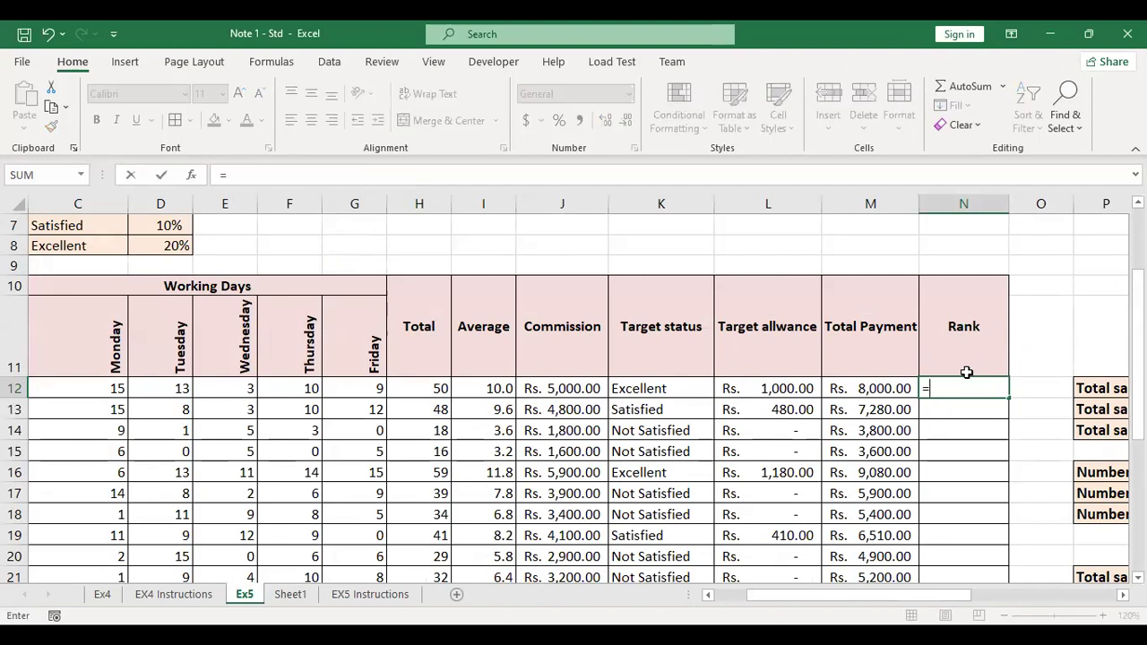
type("r")
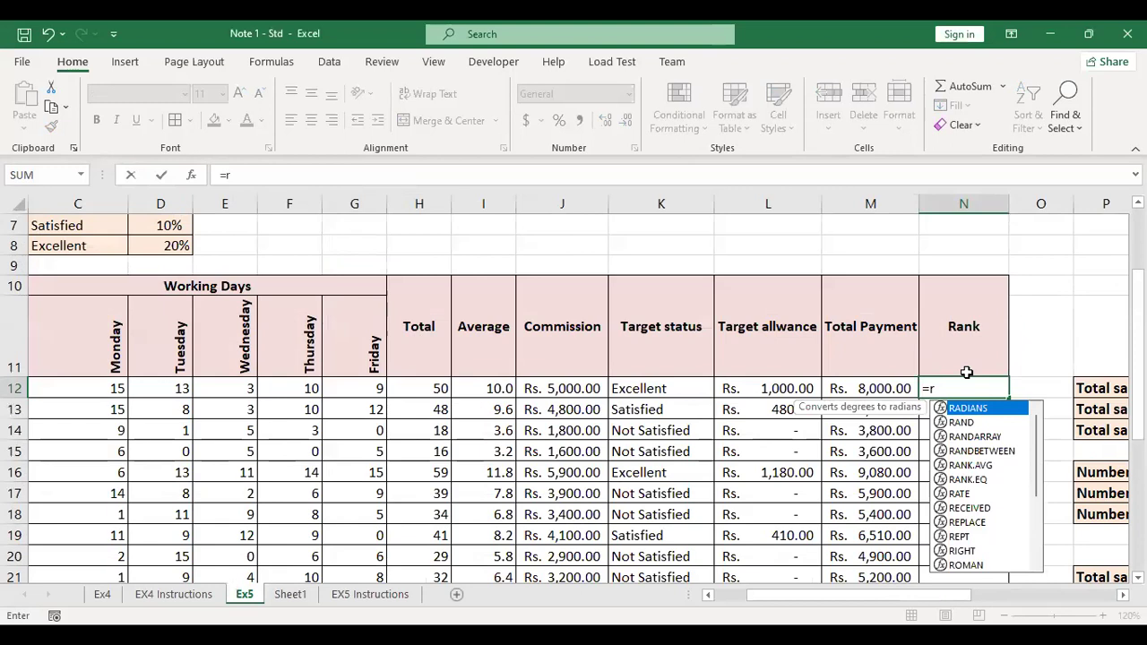
type("ank")
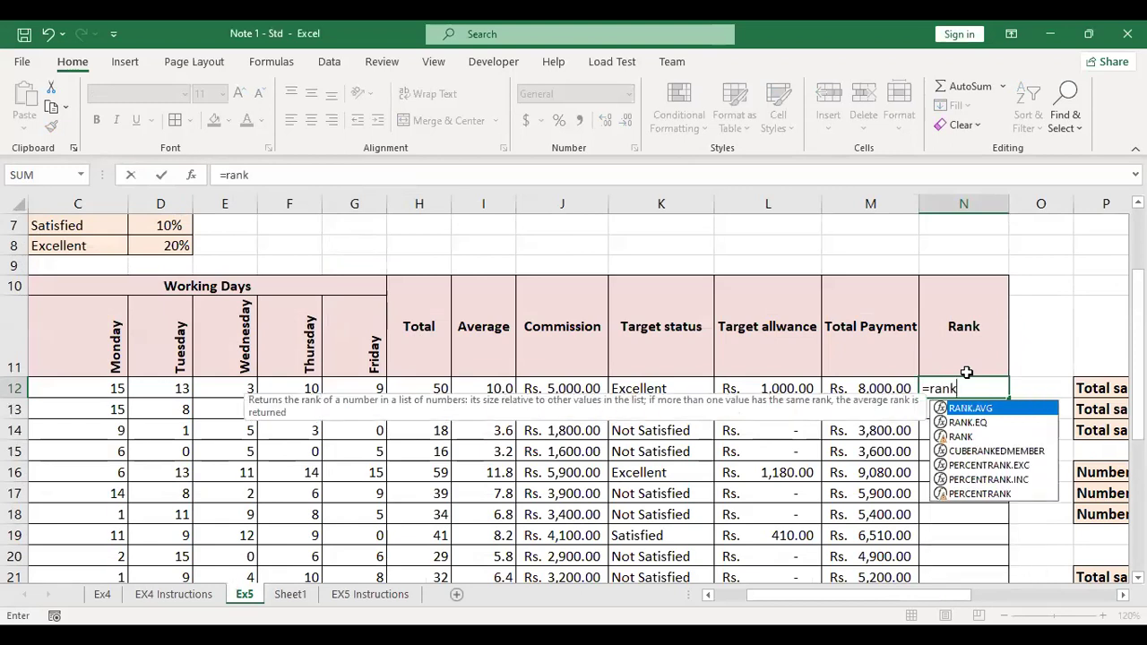
key("Down")
key("Tab")
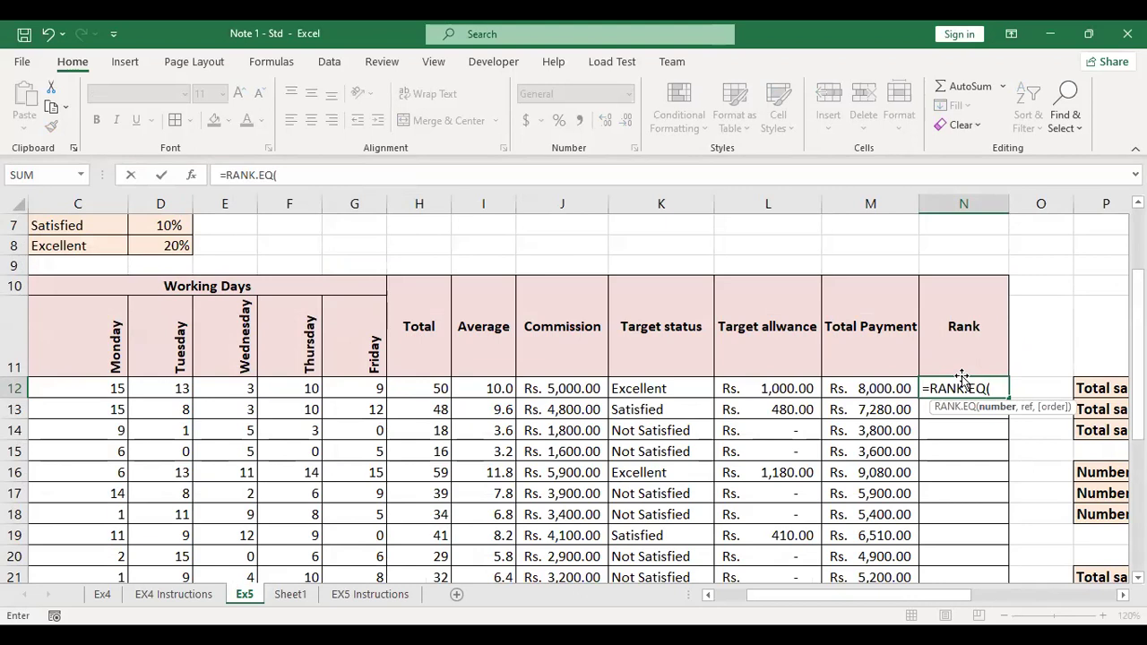
left_click(885, 389)
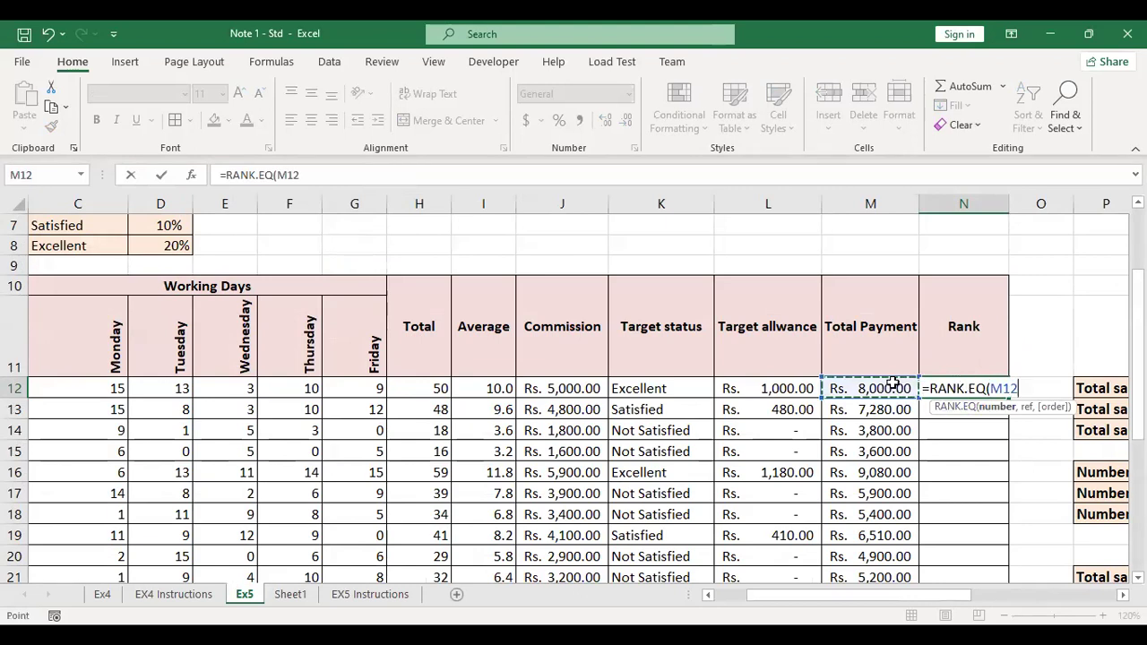
type(",")
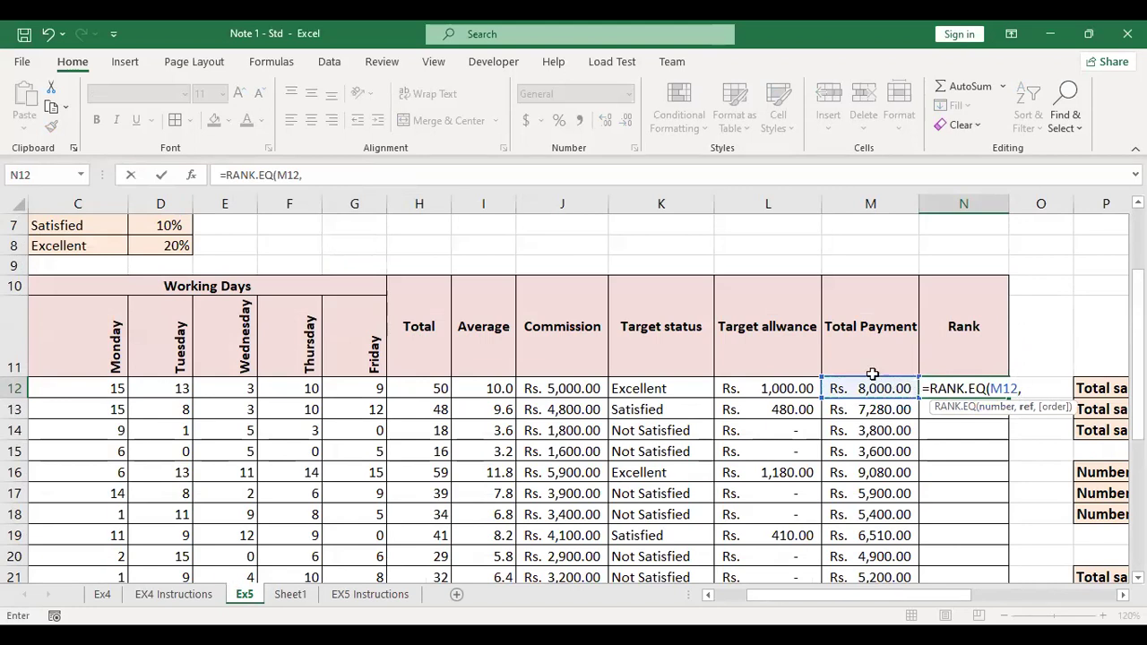
- Give the N12 RANK.EQ formula the range M12:M36 as its reference and 0 for descending order, and close the bracket
left_click(859, 387)
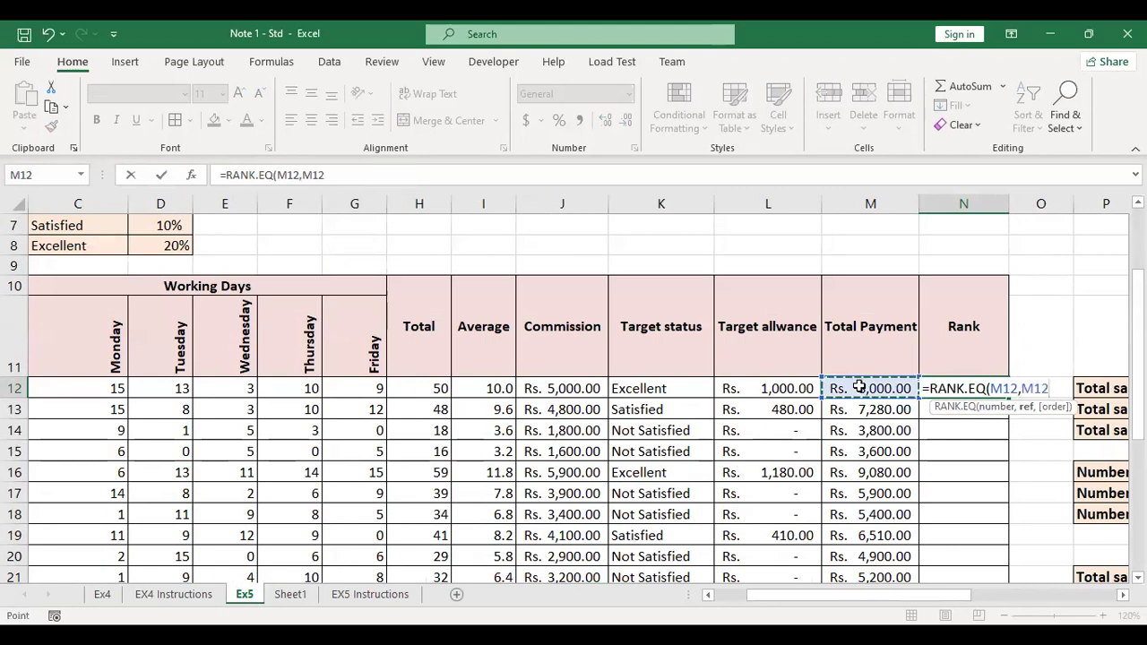
key("ctrl+shift+Down")
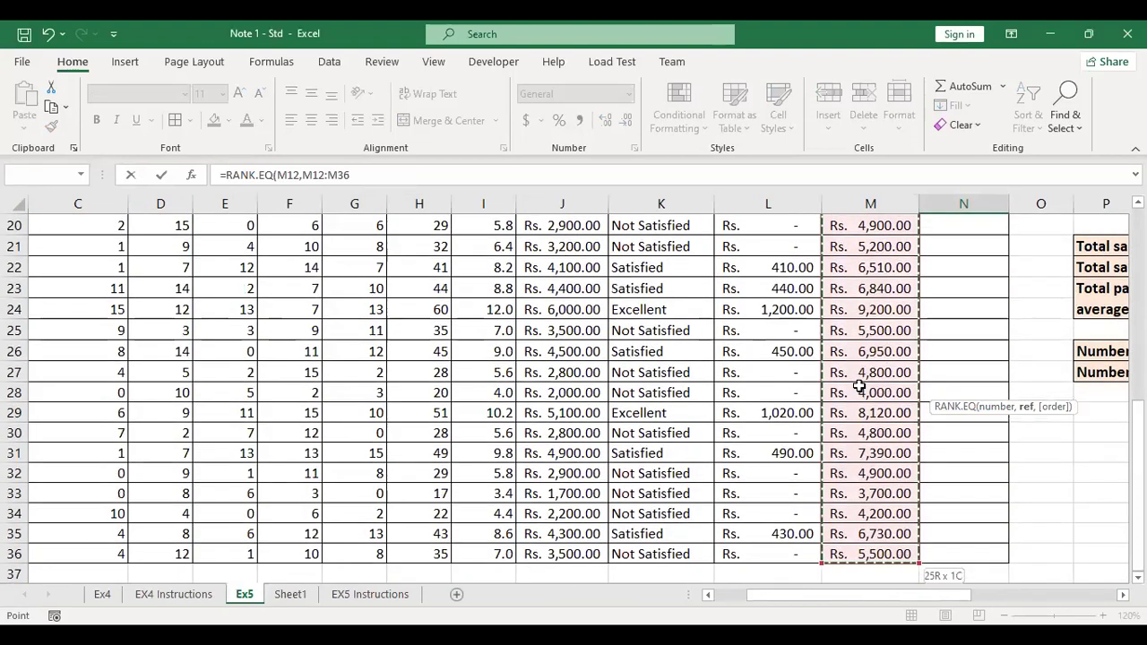
scroll(863, 387, "up", 3)
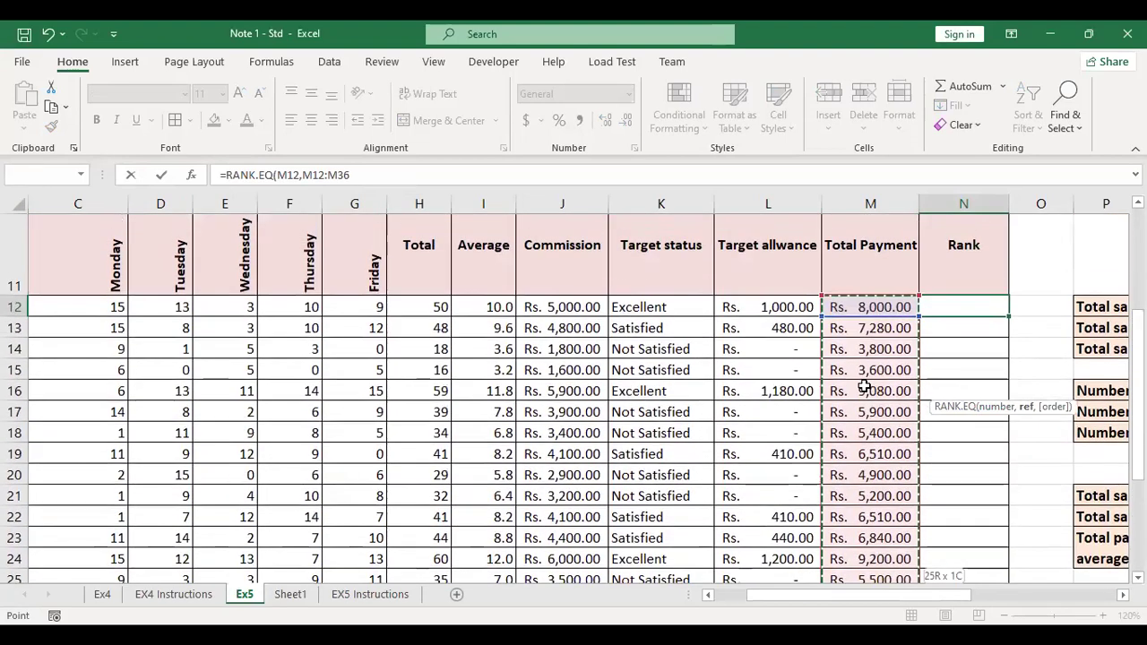
scroll(863, 387, "up", 1)
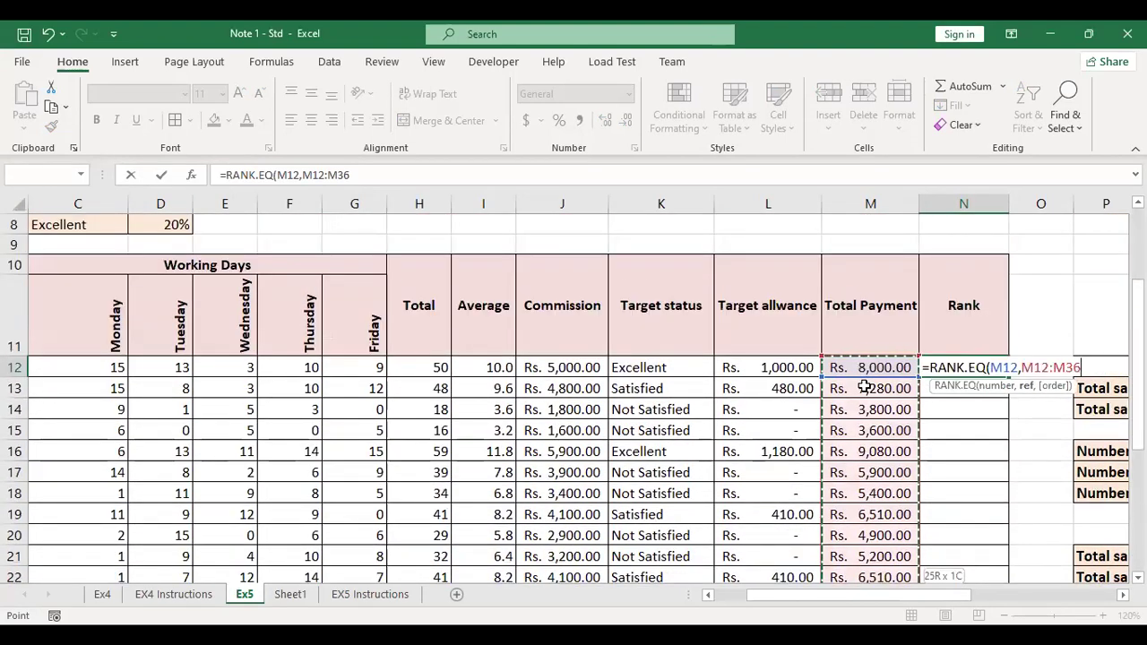
type(",0")
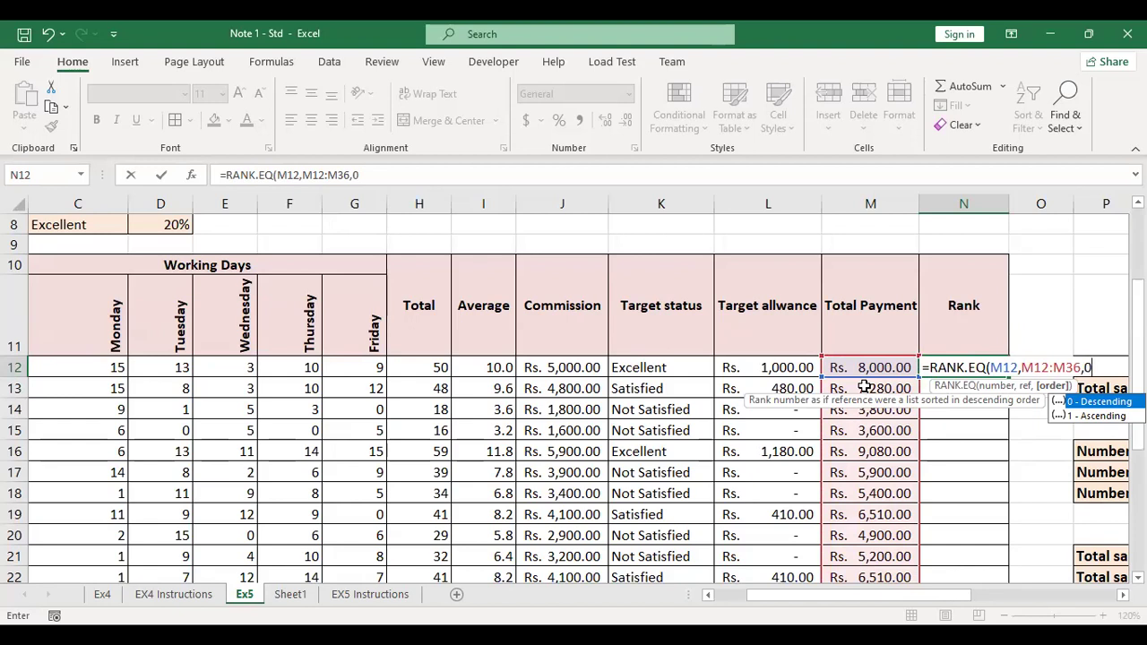
type(")")
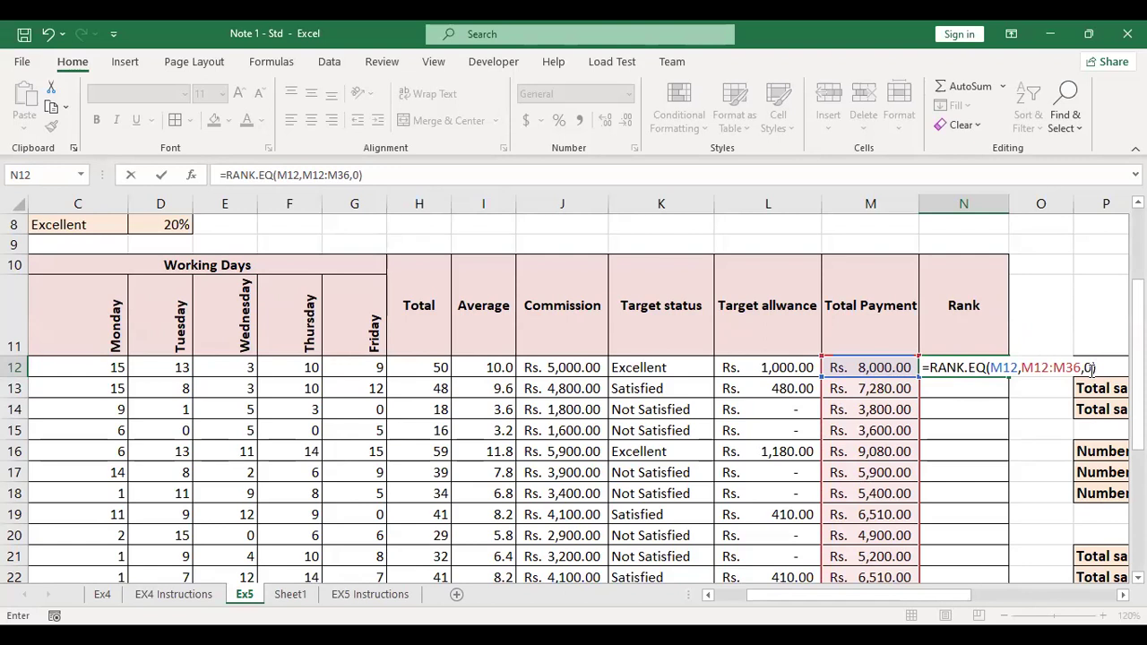
- Make the reference range absolute as $M$12:$M$36 in the N12 rank formula and enter the formula
left_click(1034, 369)
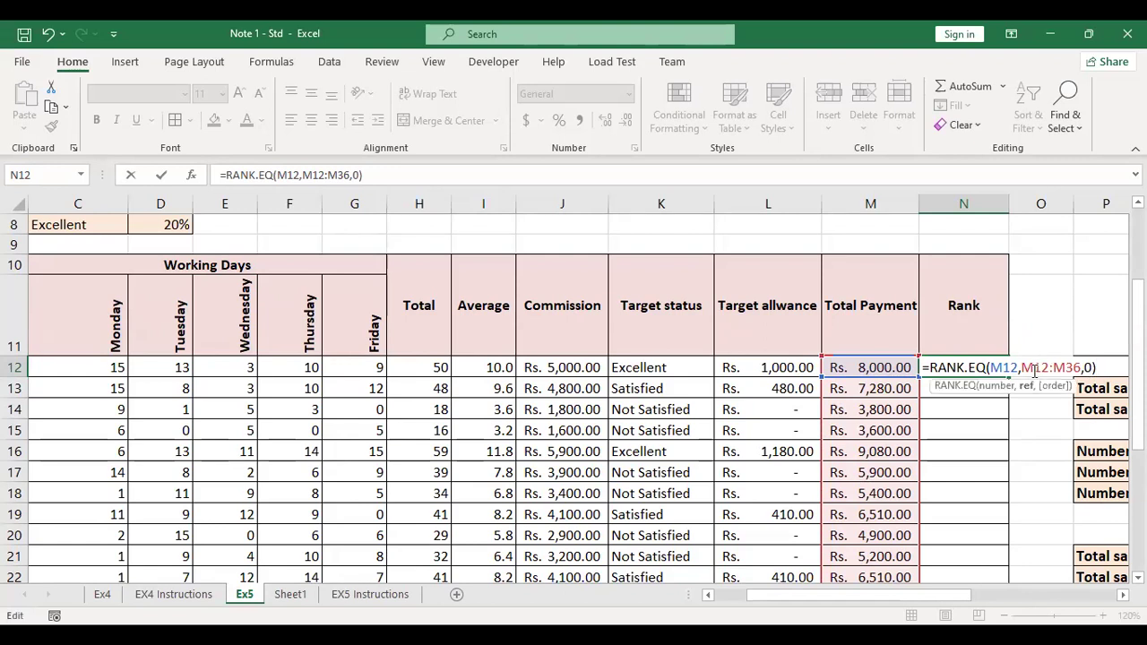
key("F4")
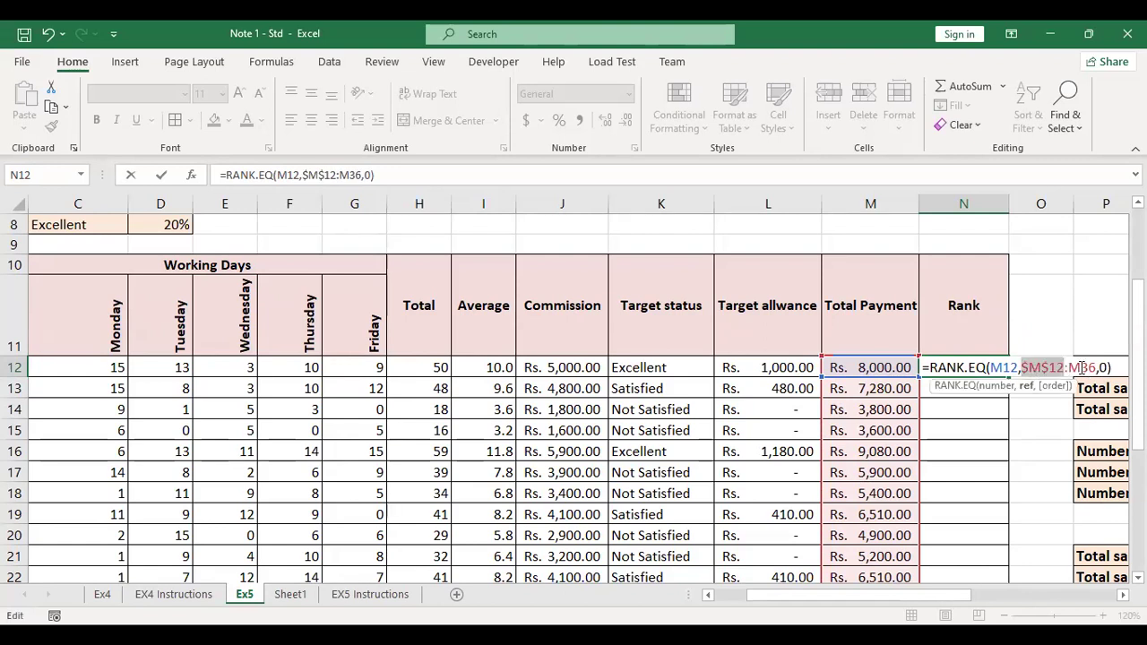
left_click(1075, 368)
key("F4")
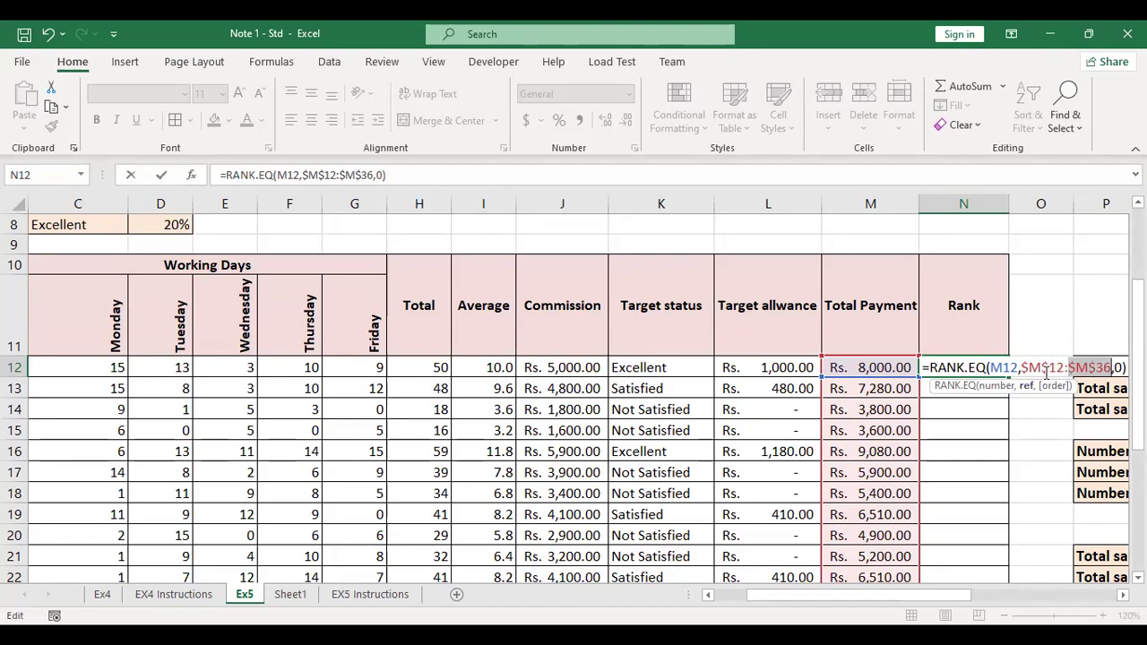
scroll(578, 398, "right", 1)
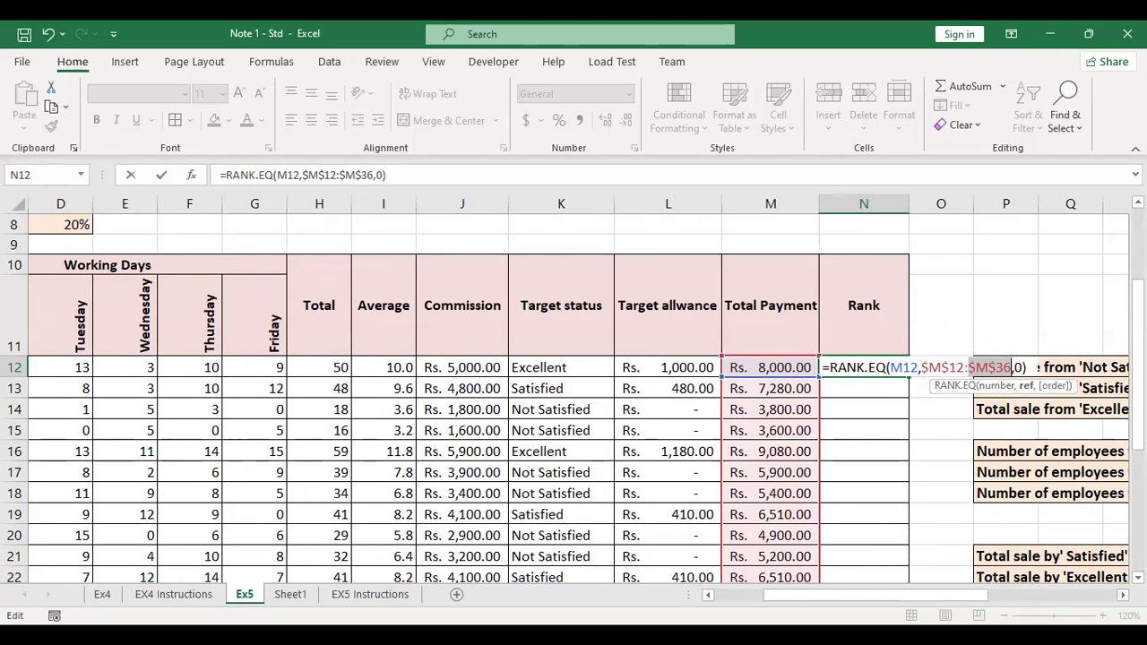
scroll(999, 467, "right", 2)
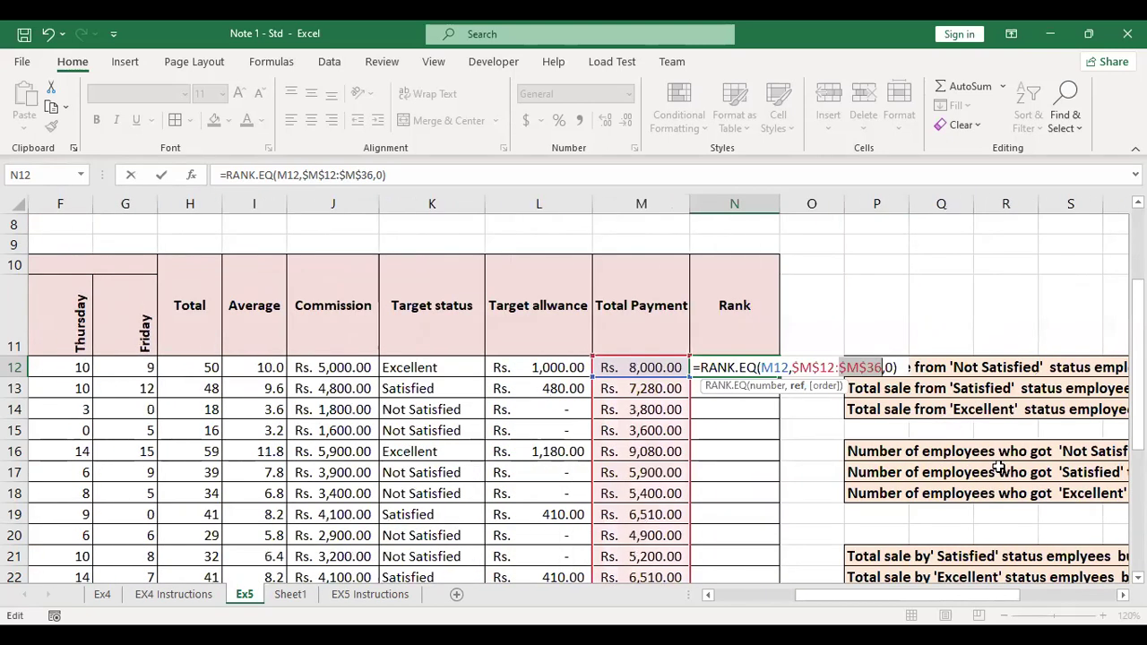
key("ctrl+Return")
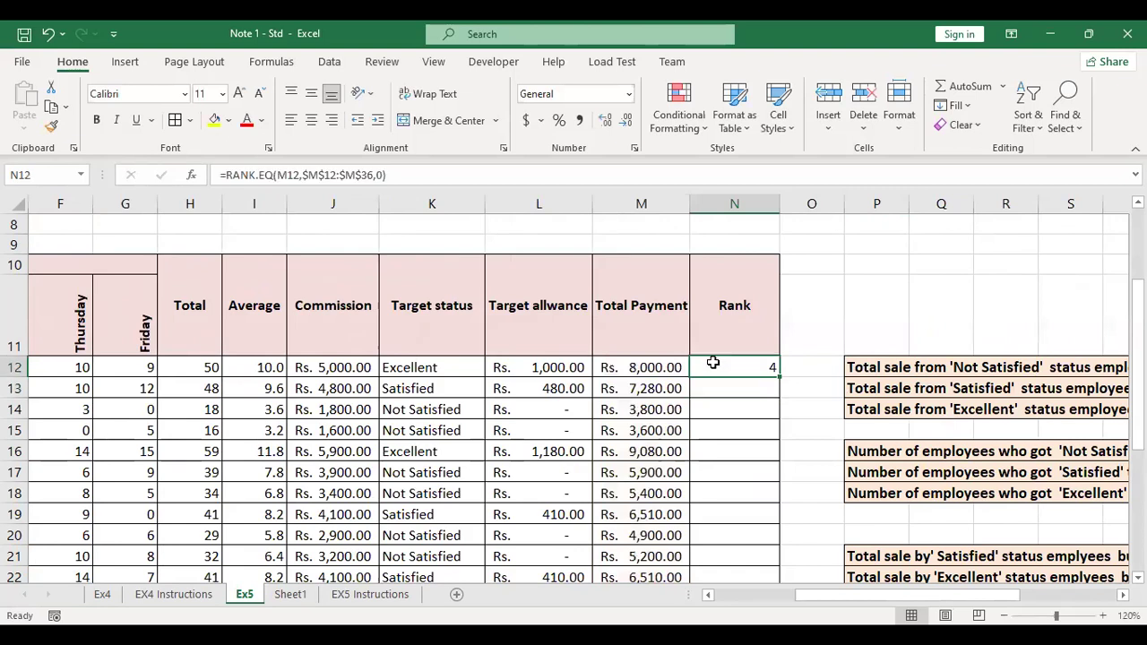
- Fill the rank formula from N12 down to N36, look over the ranks and recheck the arguments in N12
double_click(779, 376)
scroll(761, 358, "down", 6)
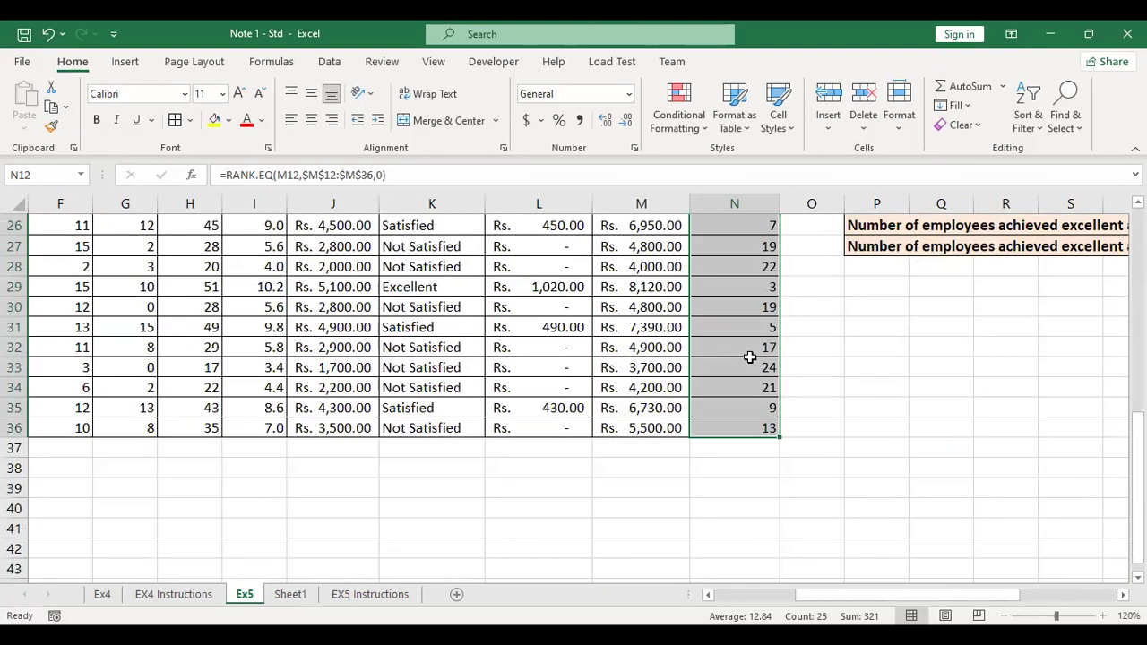
scroll(749, 350, "up", 5)
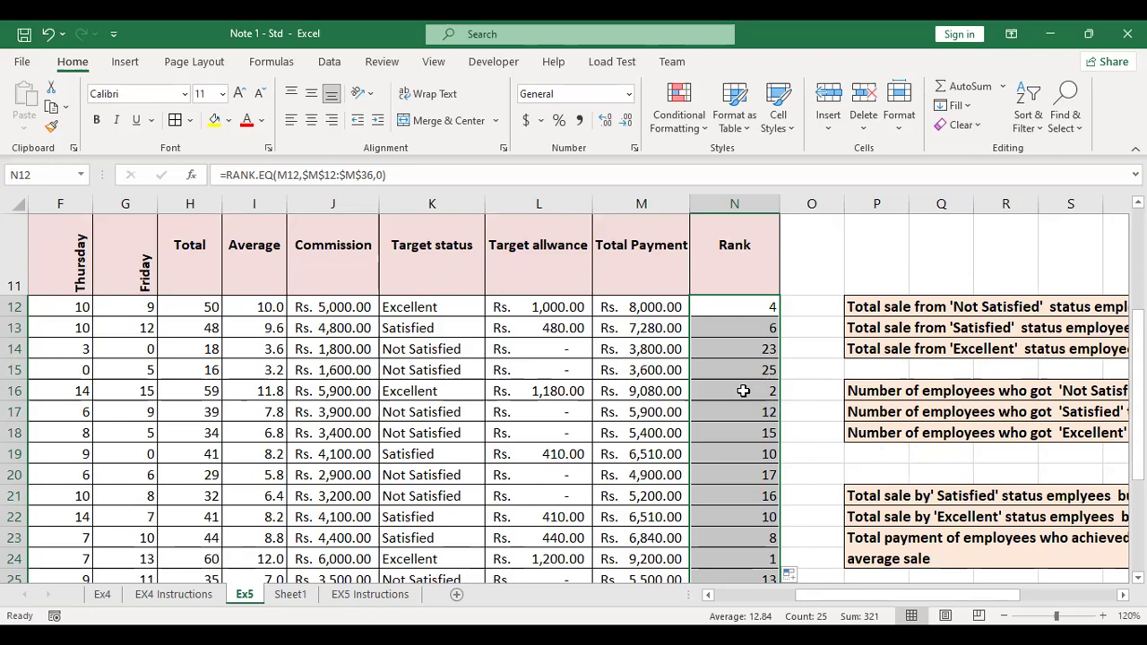
double_click(745, 307)
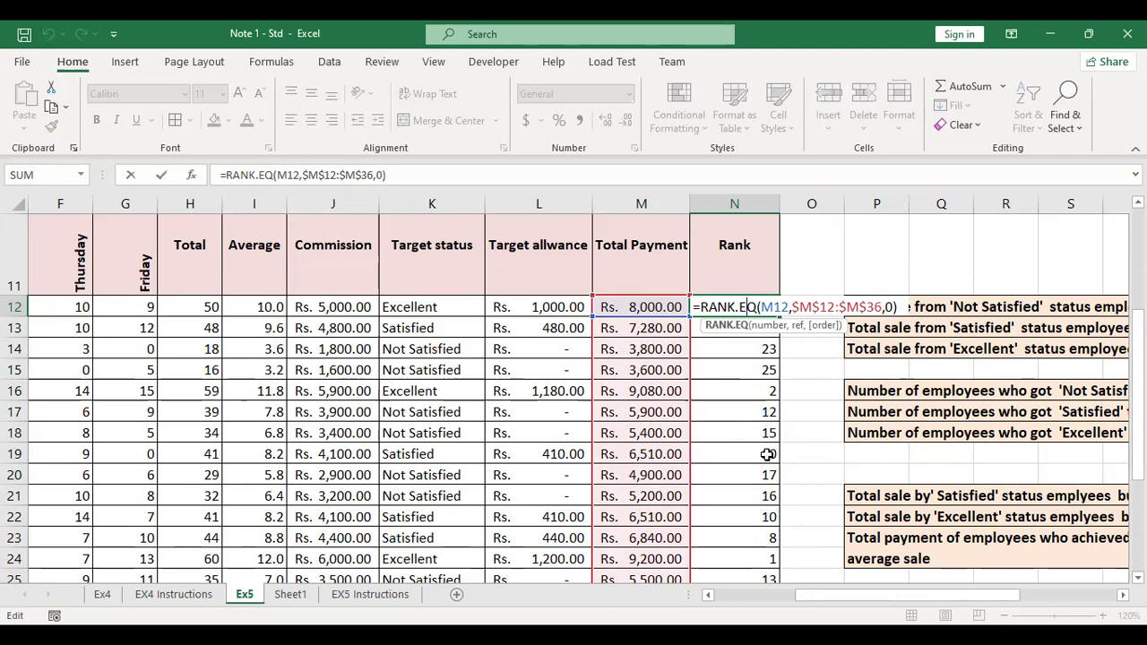
key("Return")
- Look over the summary questions in rows 12 to 27 beside the Rank column, with their yellow answer cells in column Y
left_click_drag(911, 594, 1008, 604)
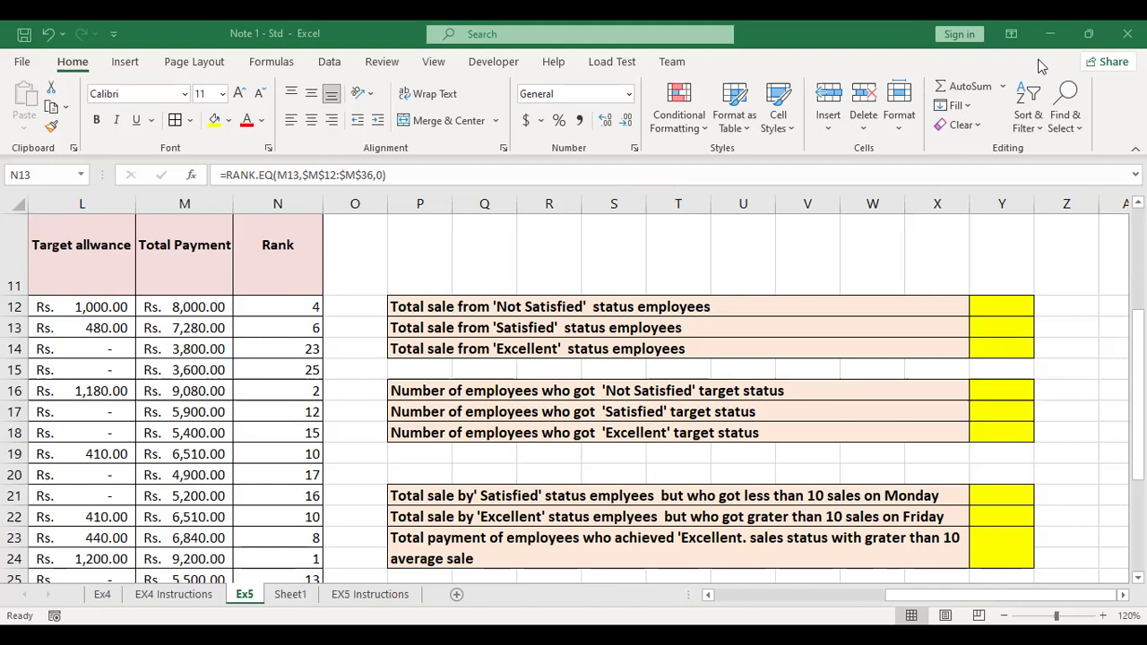
scroll(134, 454, "down", 2)
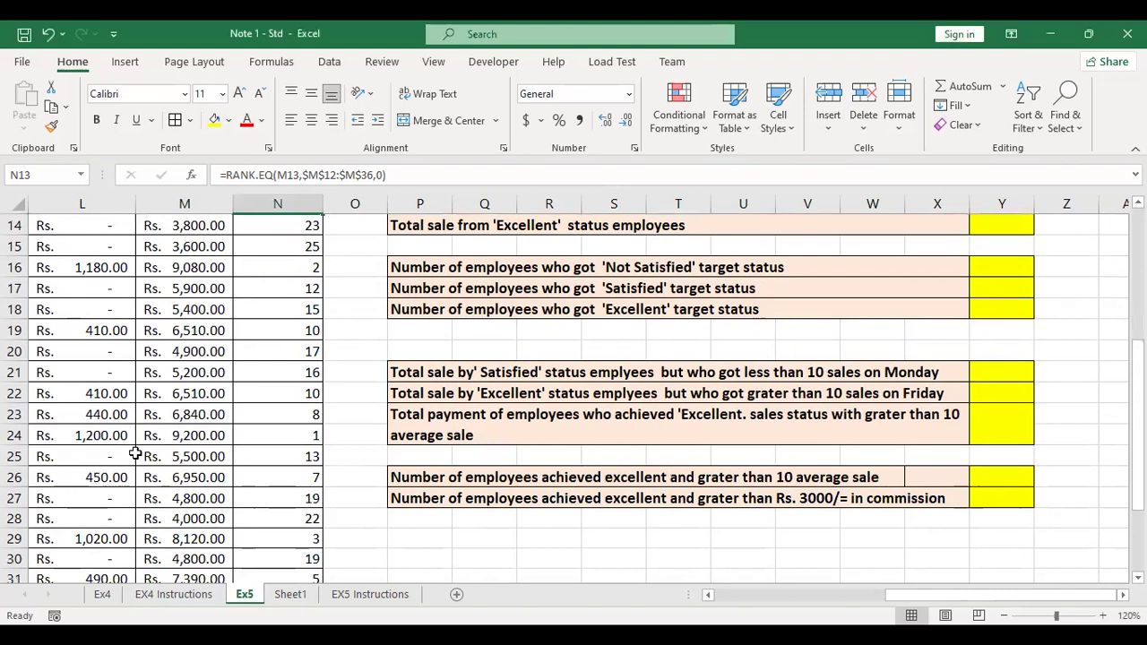
scroll(135, 454, "down", 2)
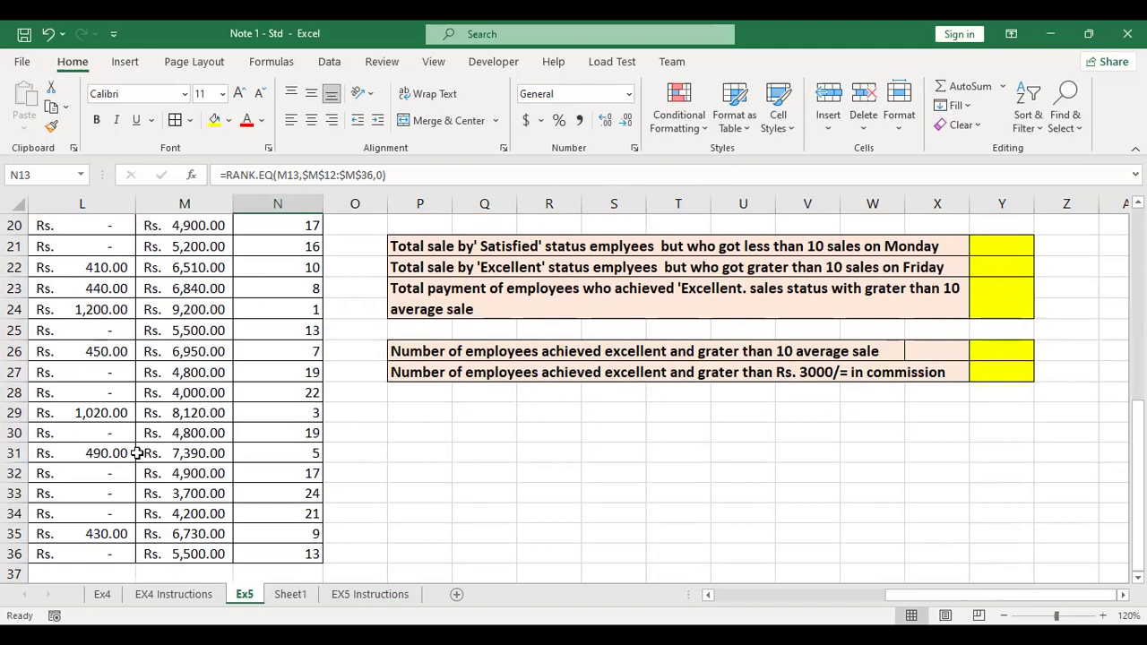
scroll(137, 453, "up", 3)
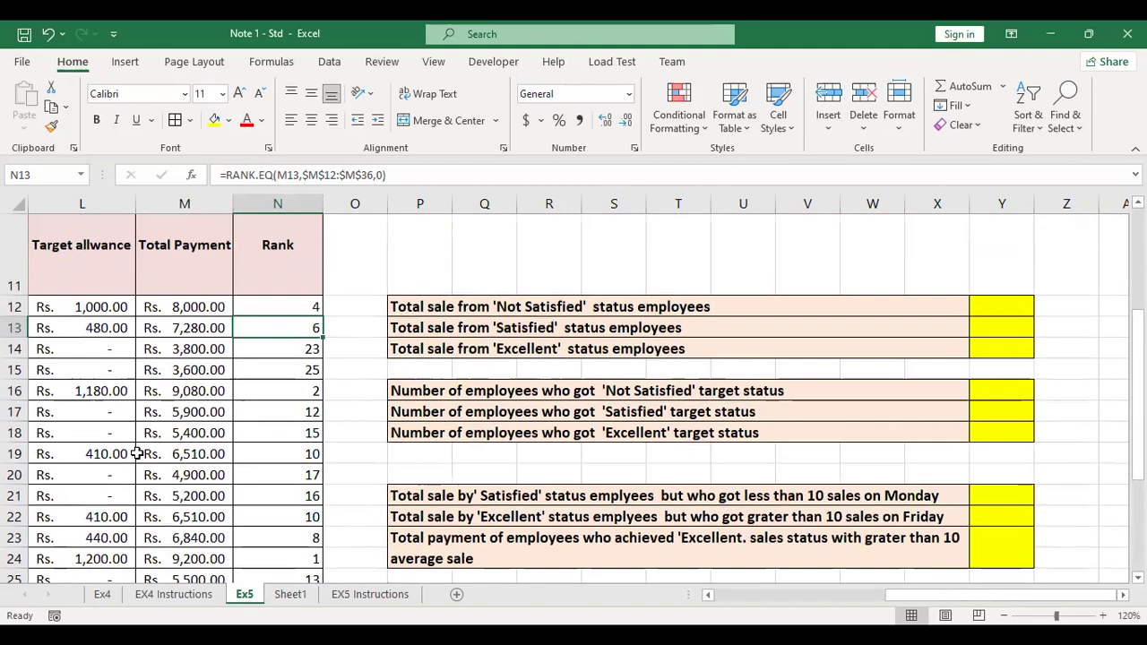
scroll(136, 452, "down", 2)
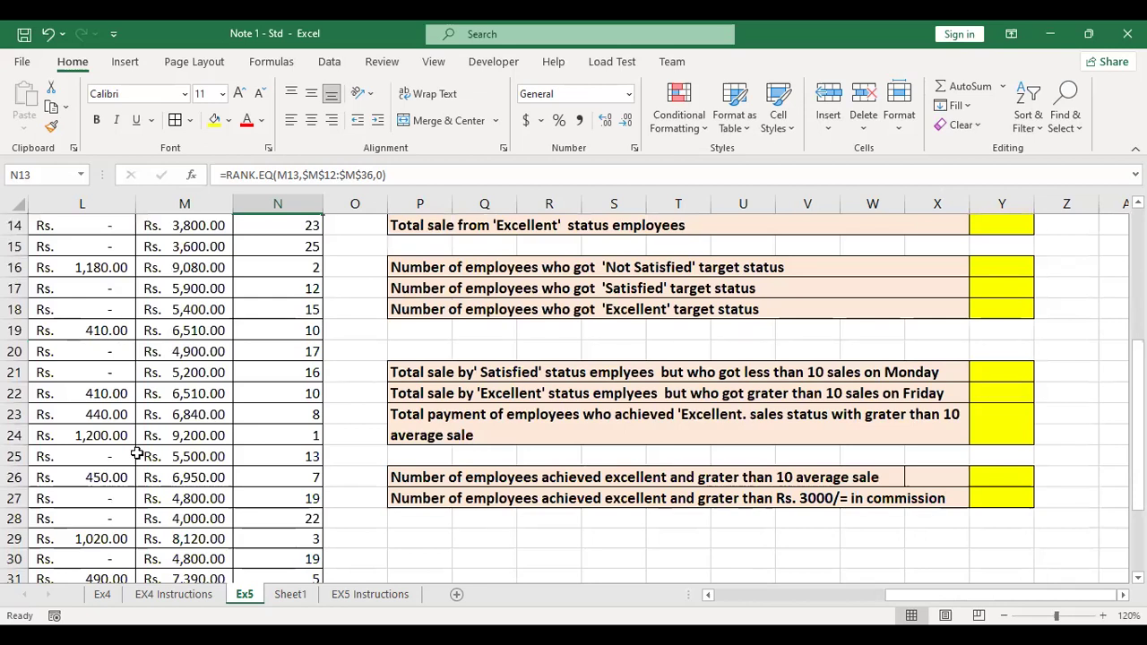
scroll(136, 453, "down", 2)
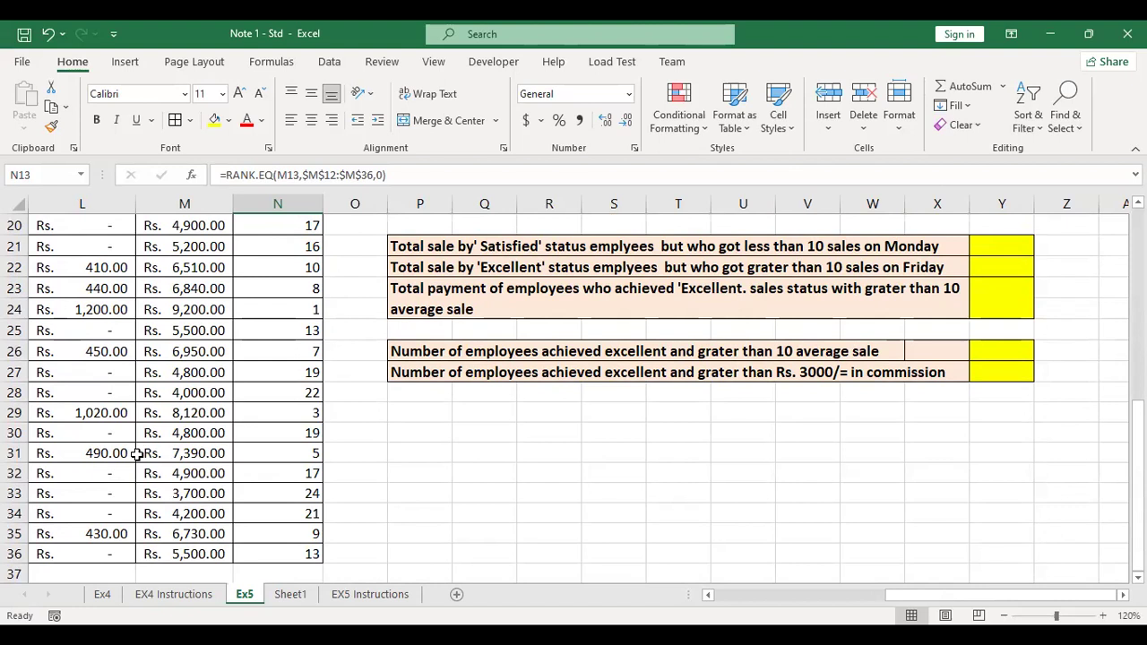
scroll(136, 454, "up", 3)
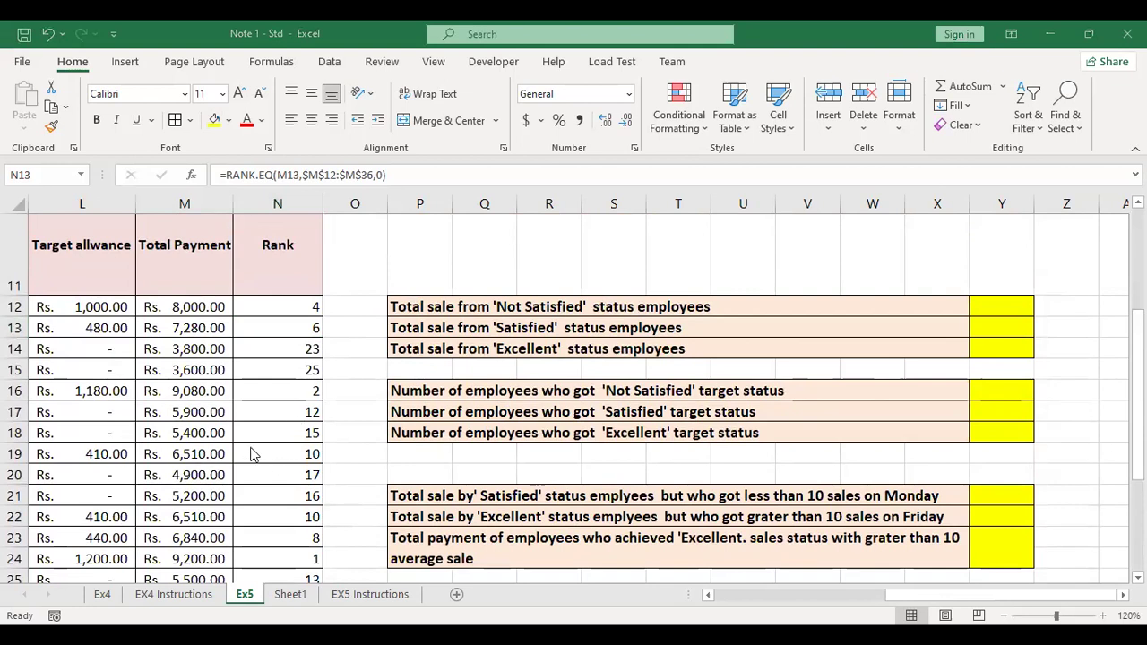
- Compare the total payments in M19 and M22 with their ranks in N19 and N22
left_click(194, 455)
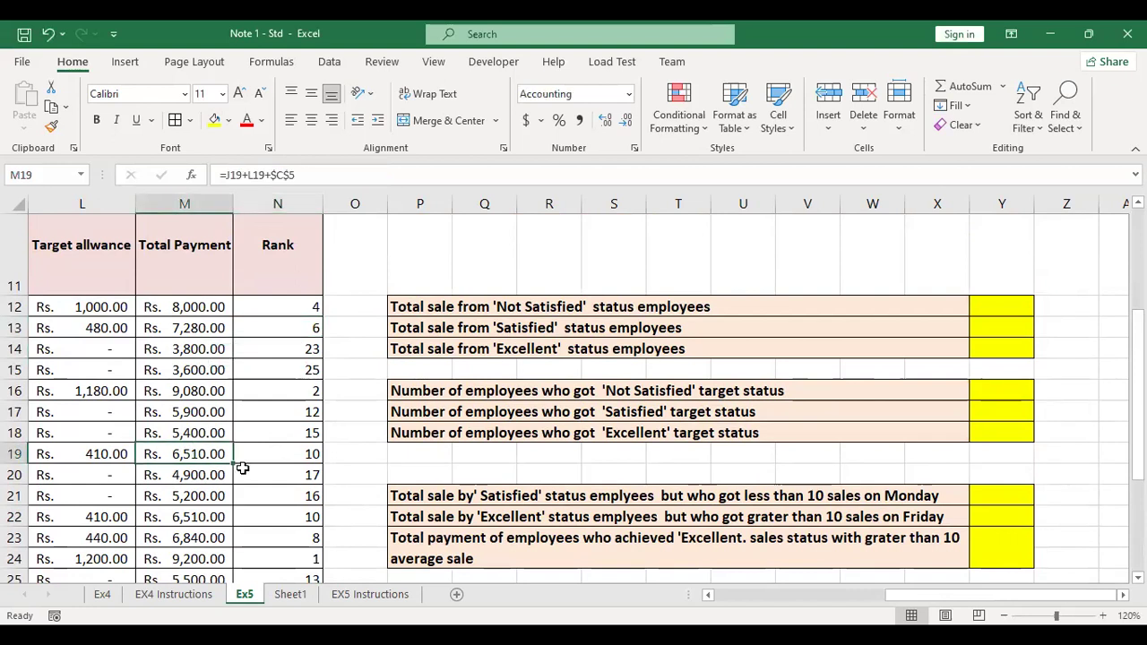
left_click(198, 517)
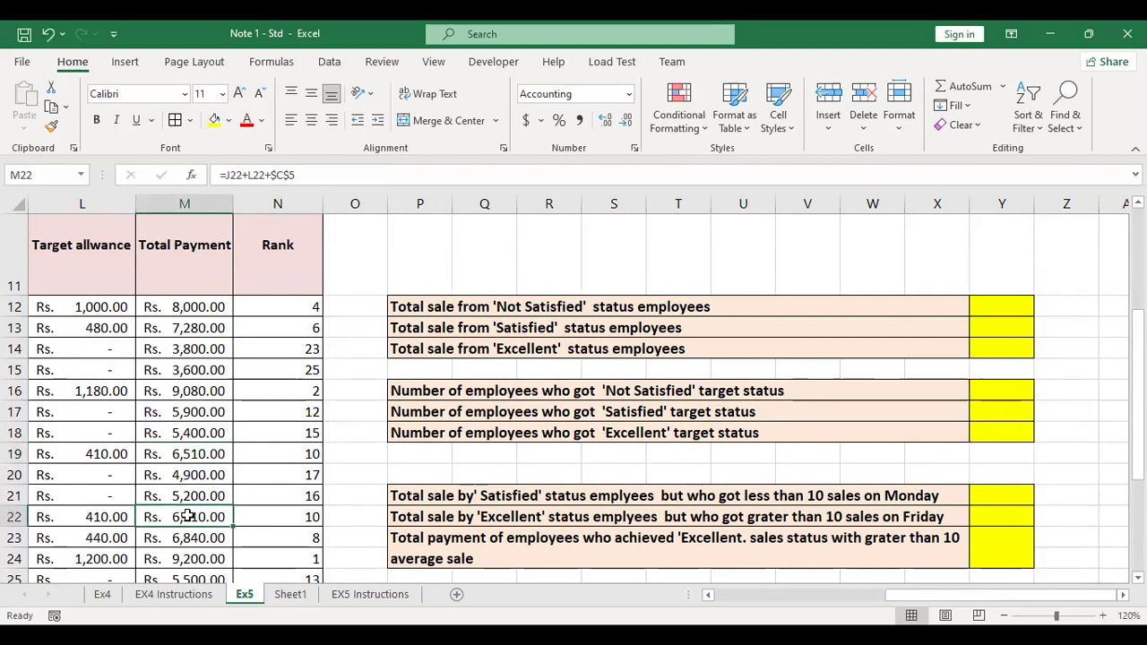
left_click(247, 516)
left_click(286, 453)
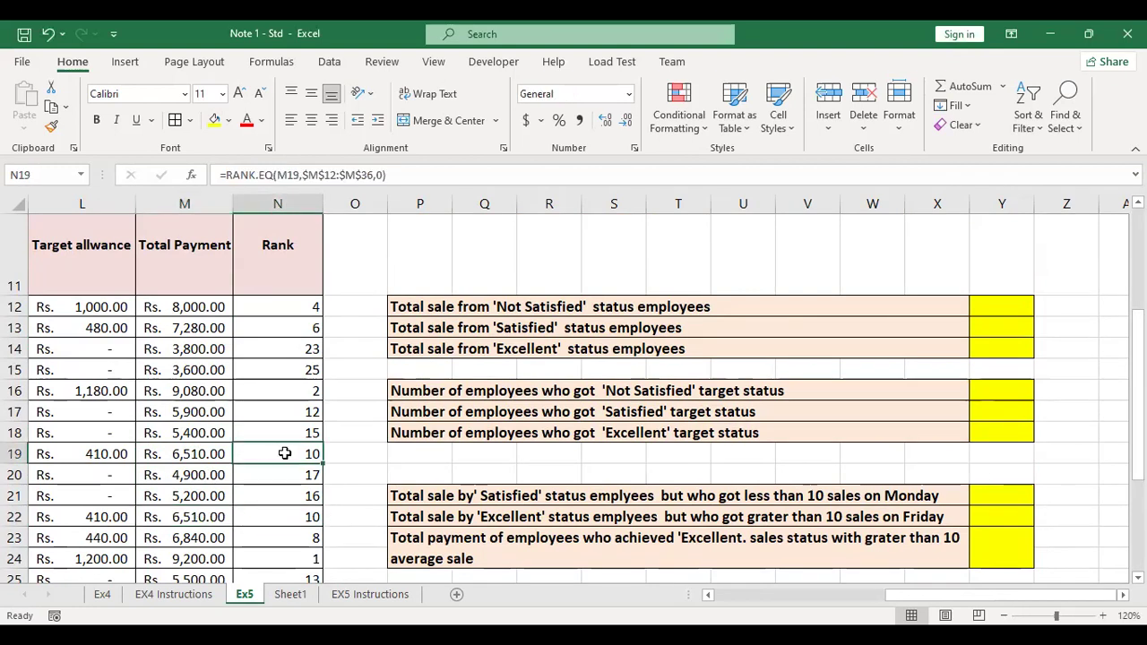
left_click(298, 518)
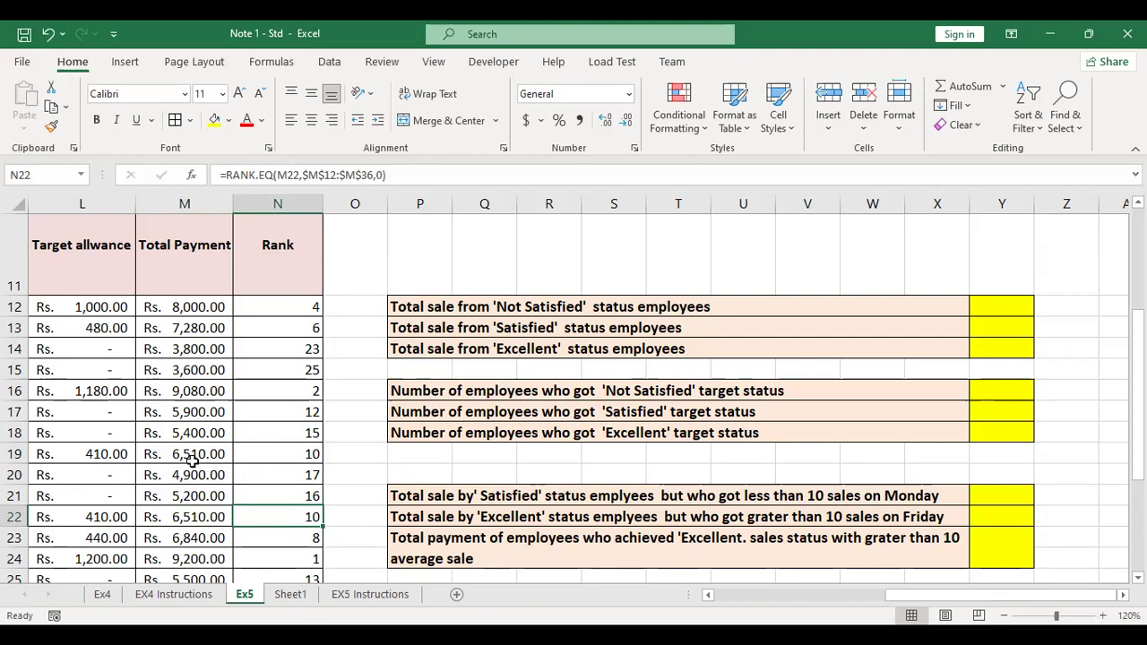
left_click(293, 452)
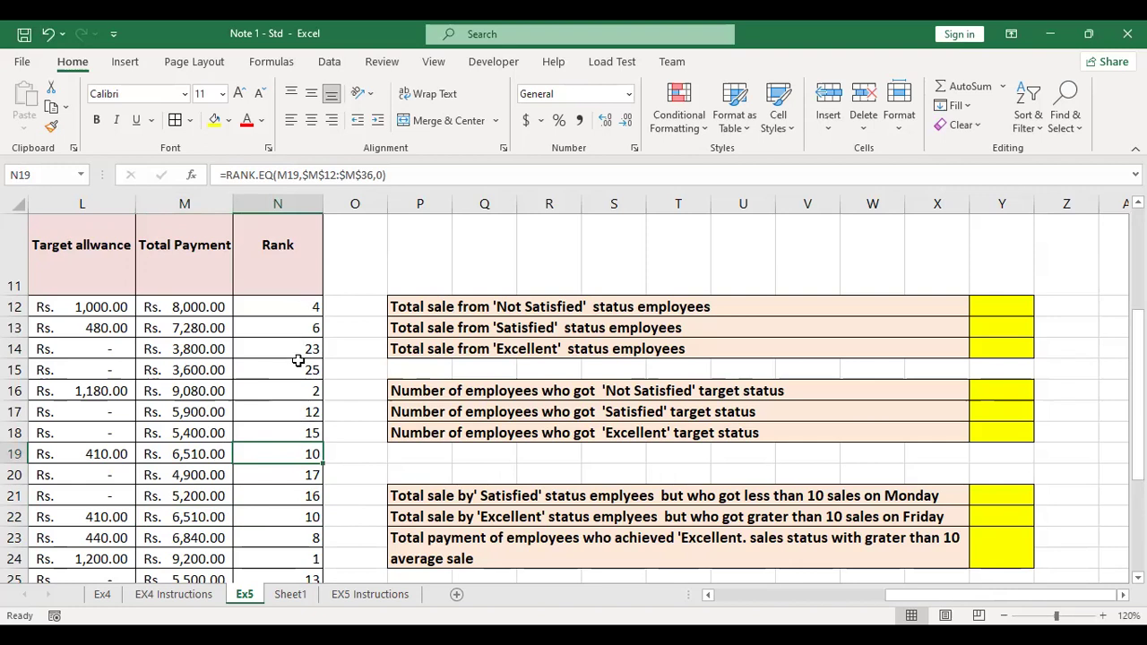
- Compare the total payments in M25 and M36 with their ranks in N25 and N36, and check the rank in N18
scroll(251, 415, "down", 2)
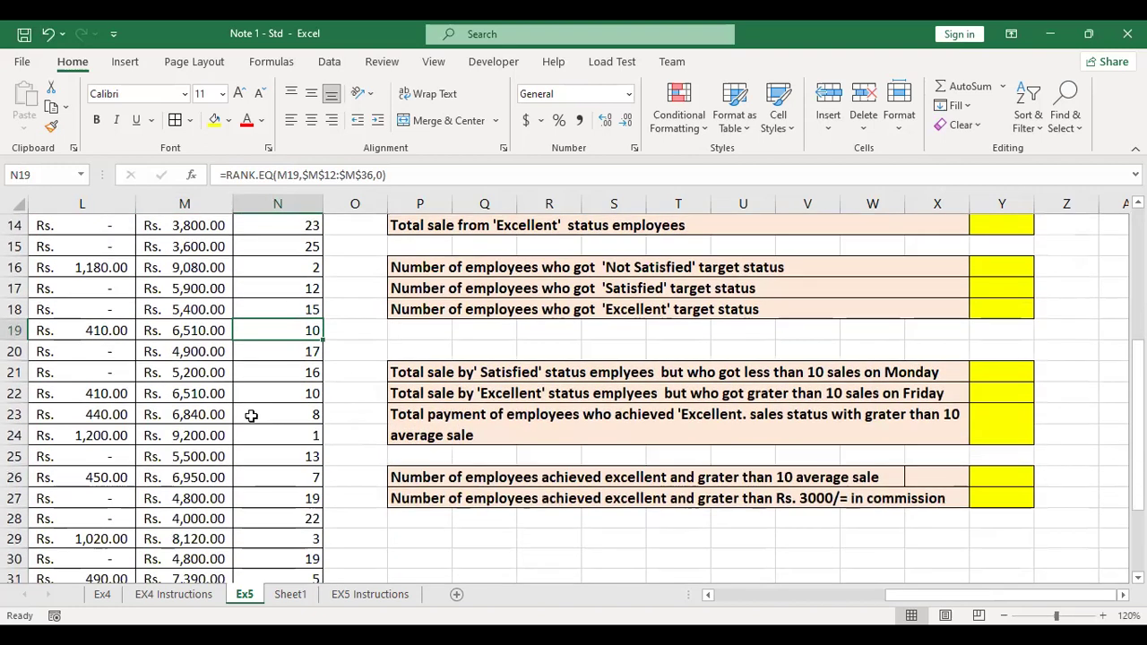
left_click(220, 457)
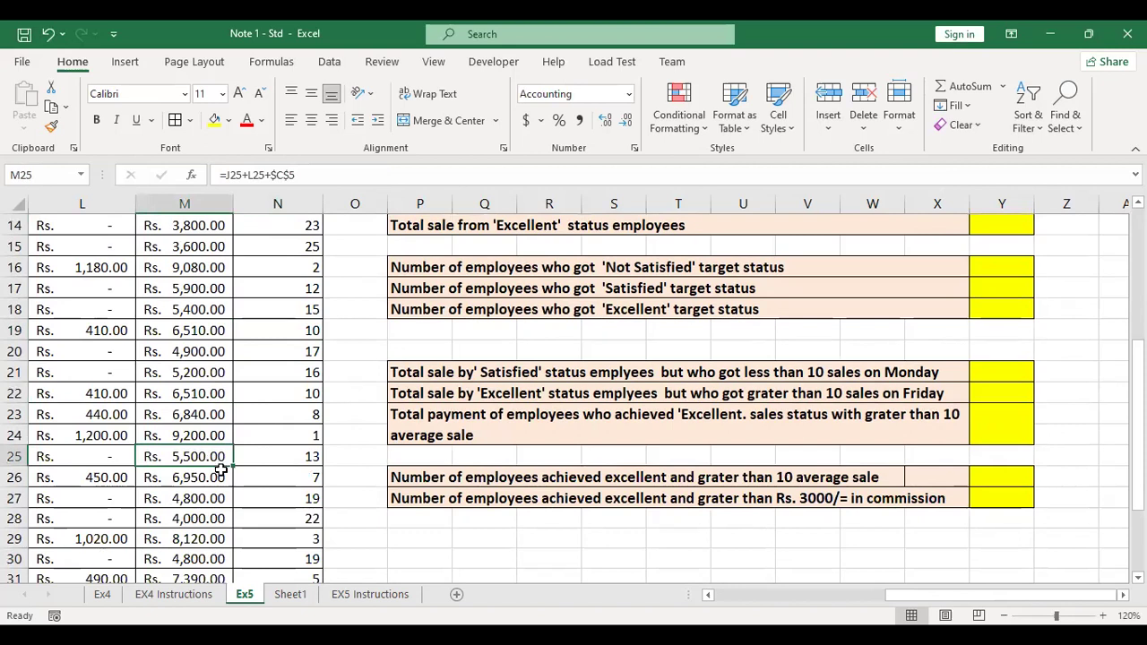
scroll(215, 479, "down", 2)
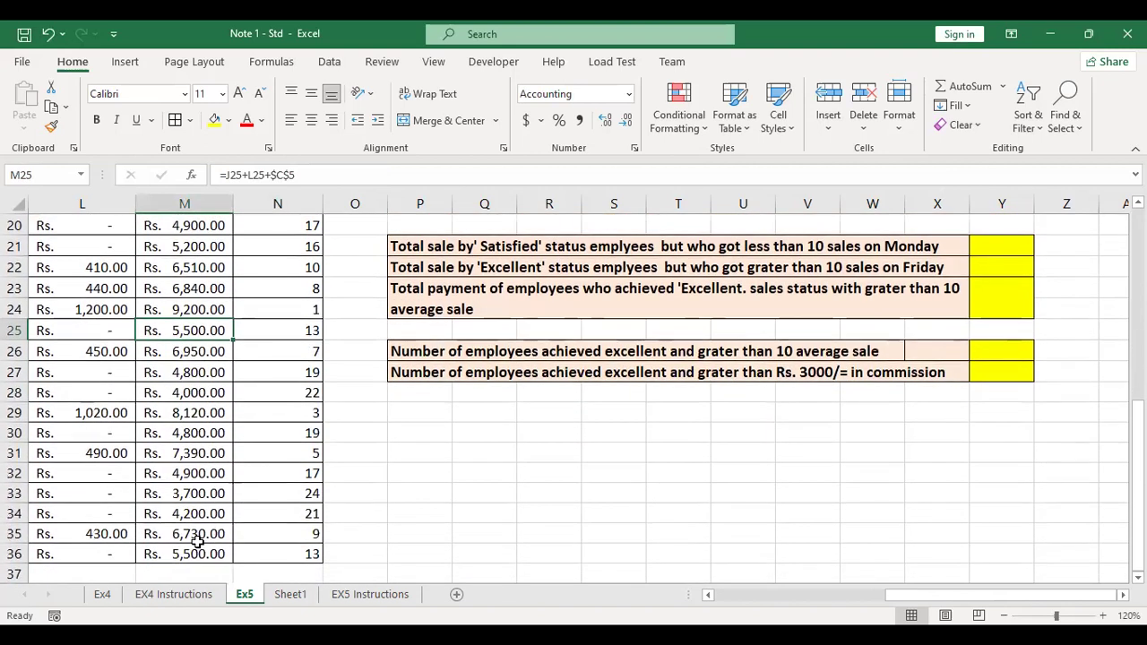
left_click(222, 556)
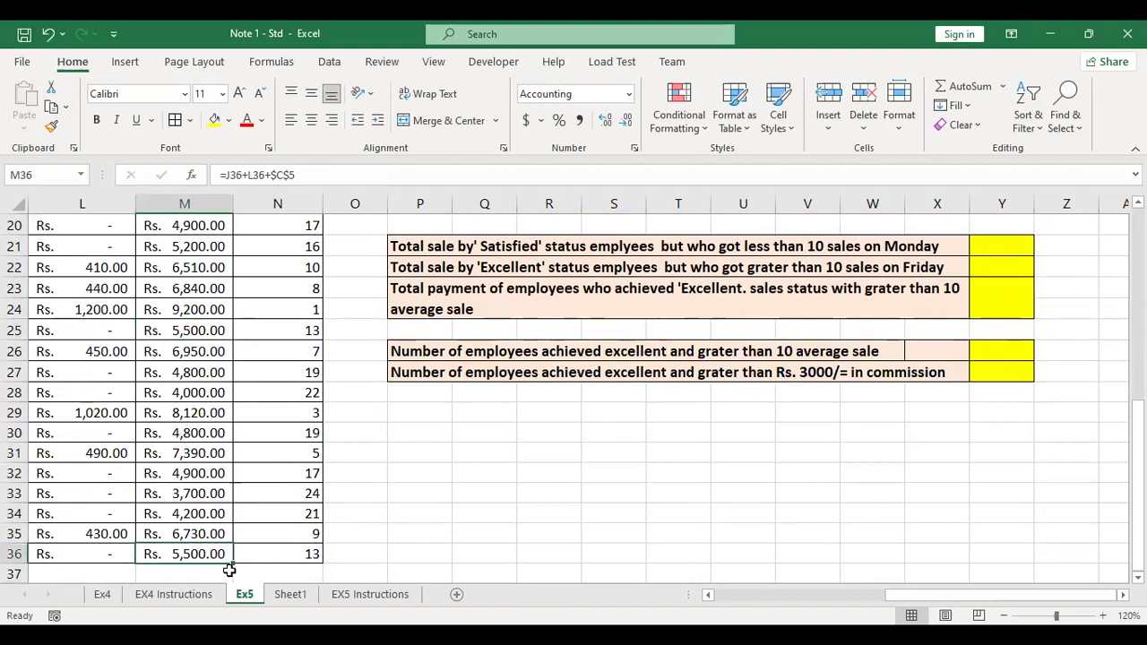
left_click(202, 330)
left_click(201, 554)
left_click(217, 331)
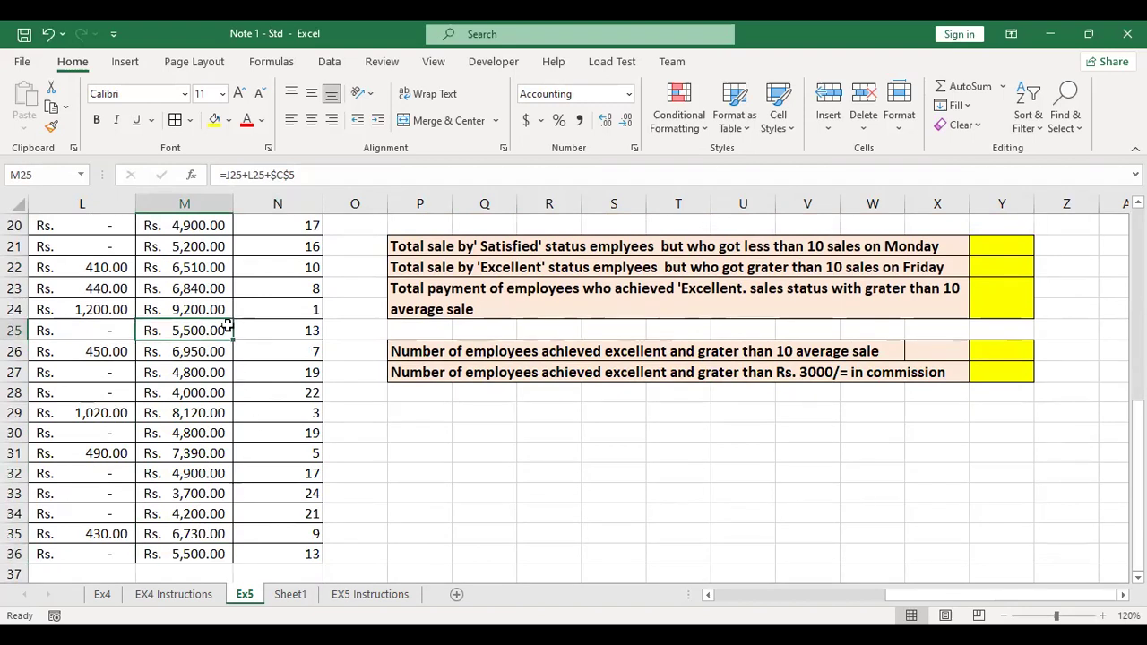
left_click(284, 328)
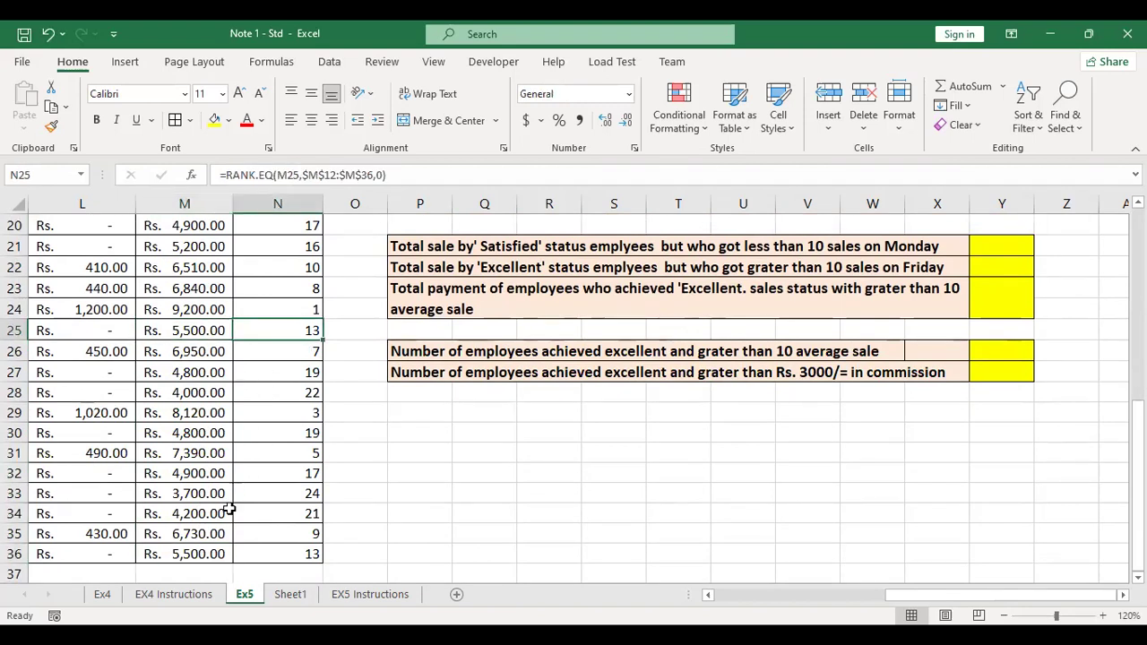
left_click(209, 552)
left_click(278, 553)
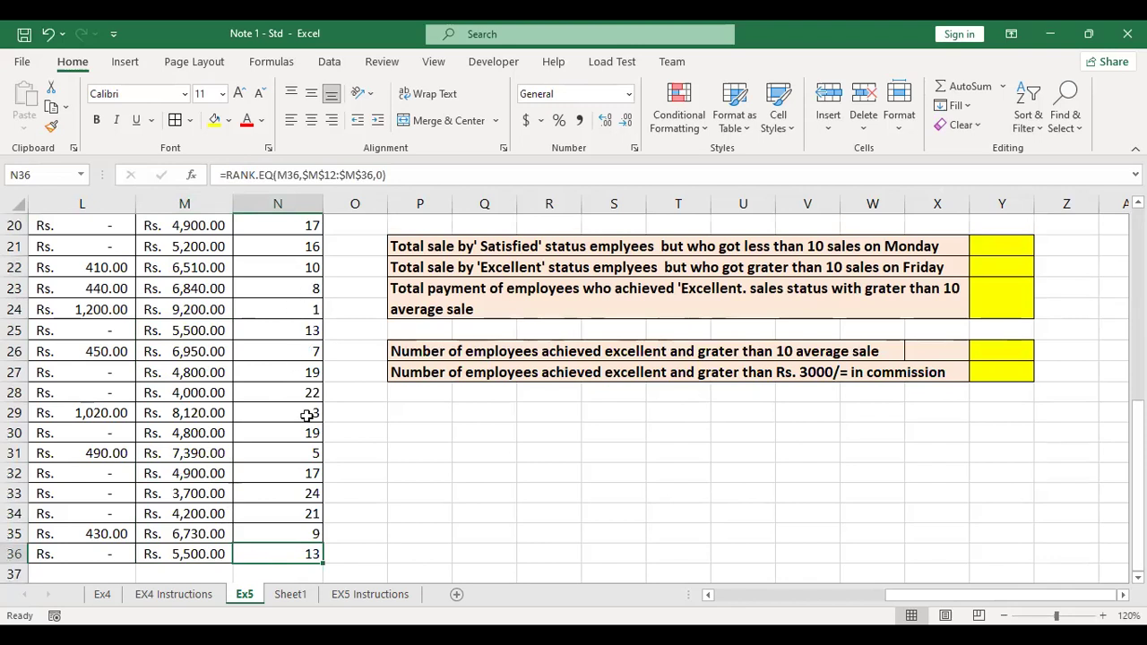
scroll(302, 330, "up", 1)
left_click(296, 256)
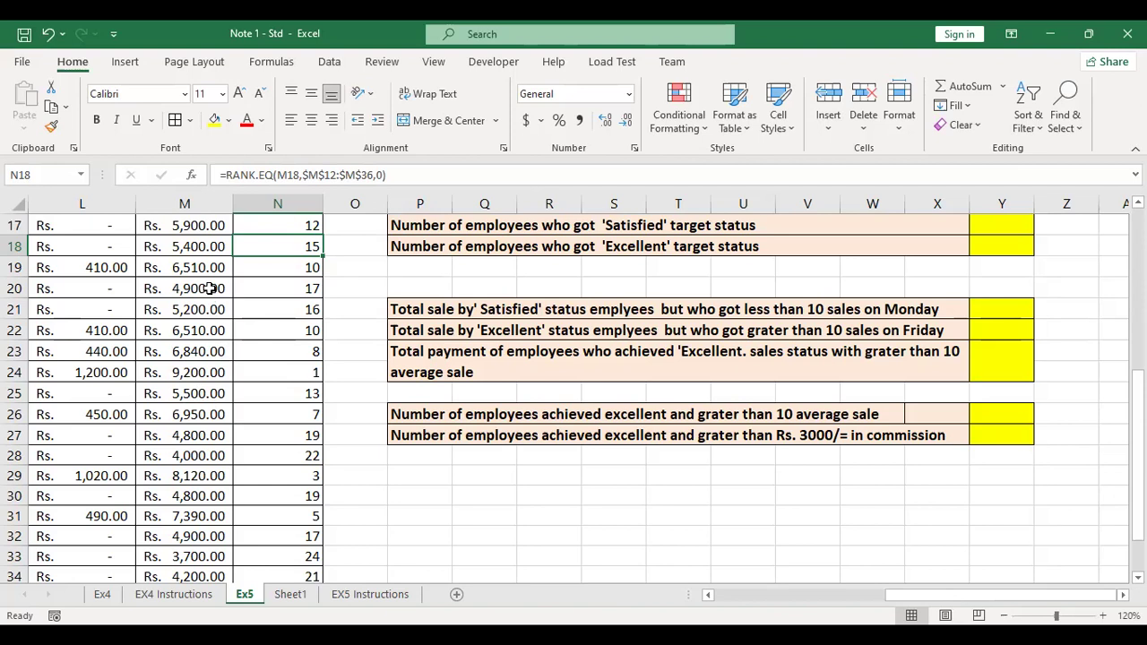
- Check the total payment formula in M18, and overwrite it with the fixed value 5500
left_click(198, 247)
double_click(196, 246)
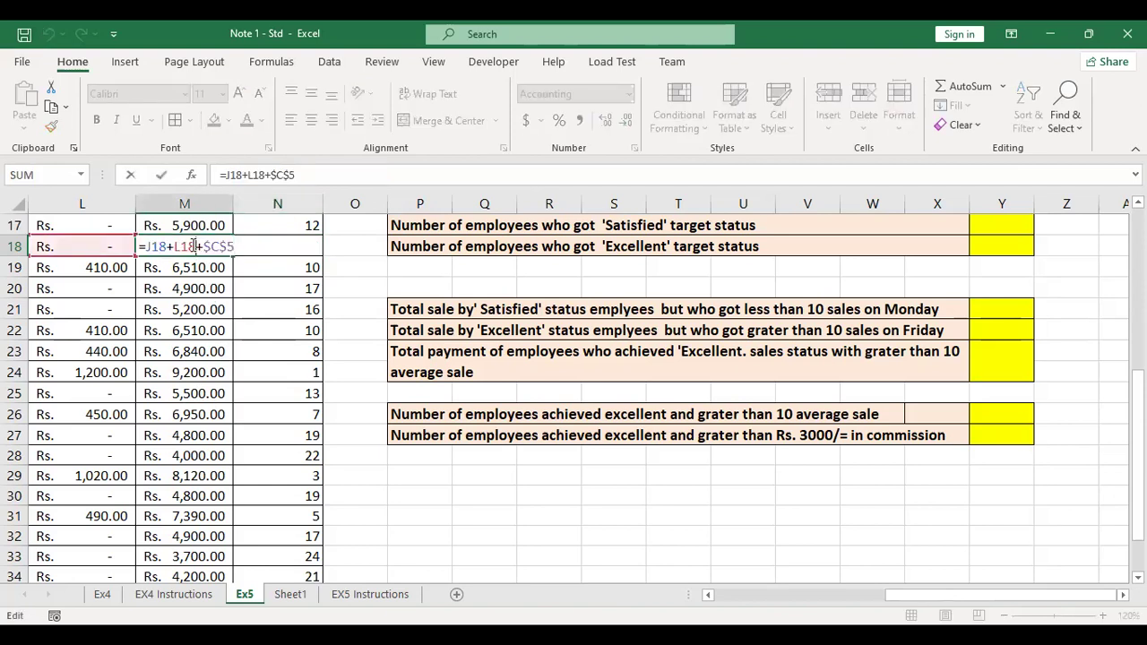
key("Return")
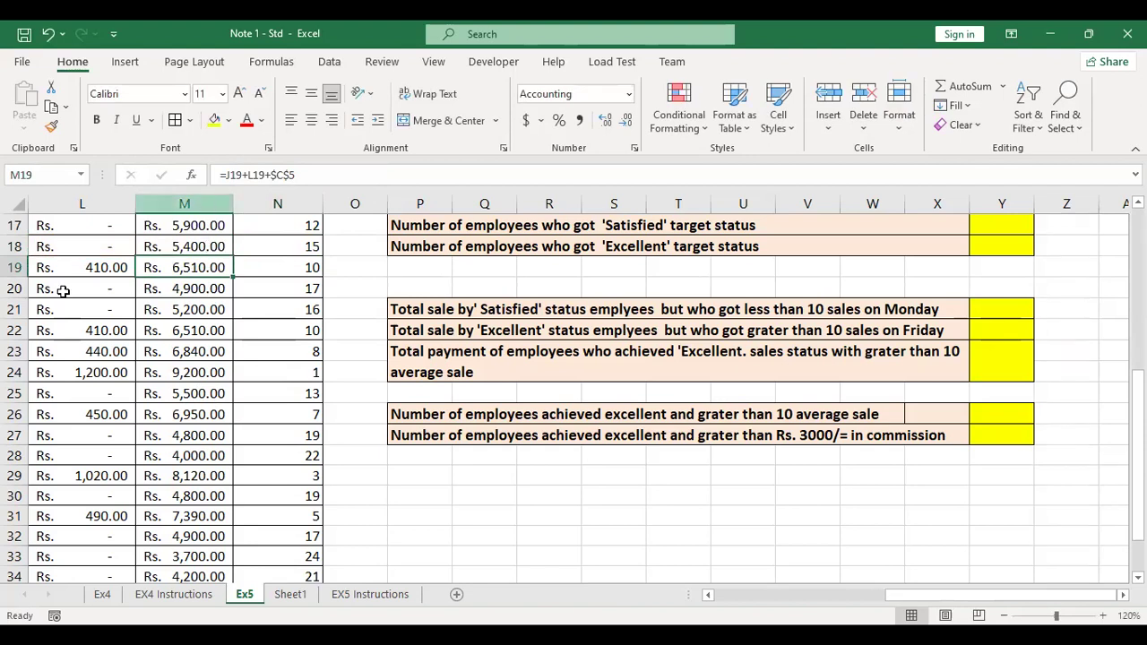
left_click(149, 247)
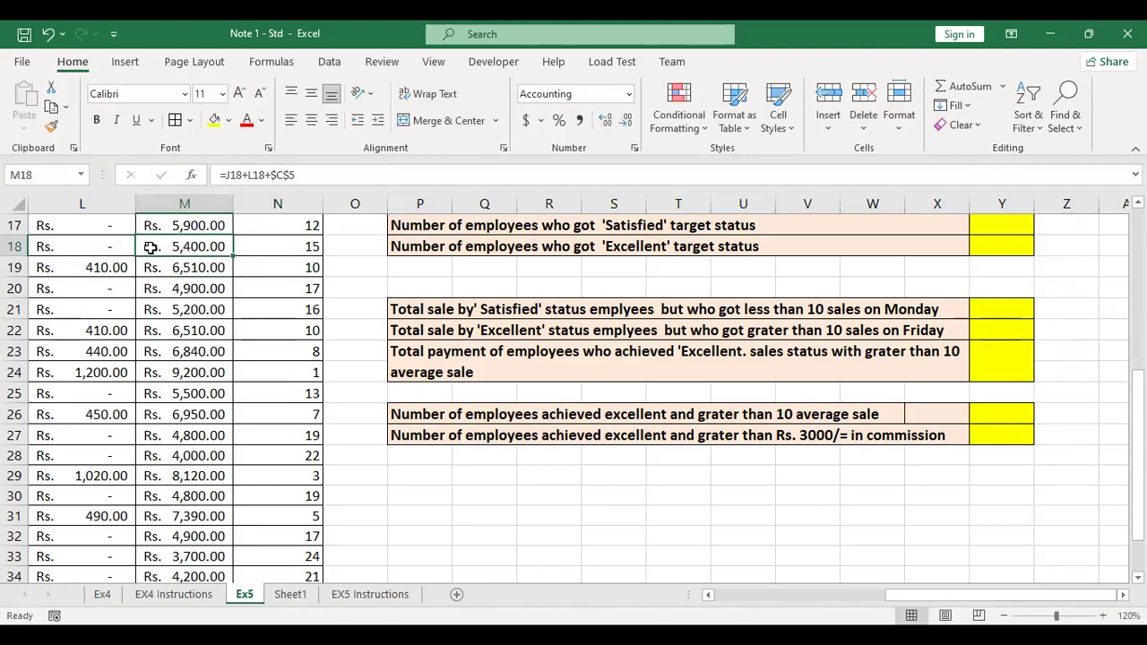
type("5500")
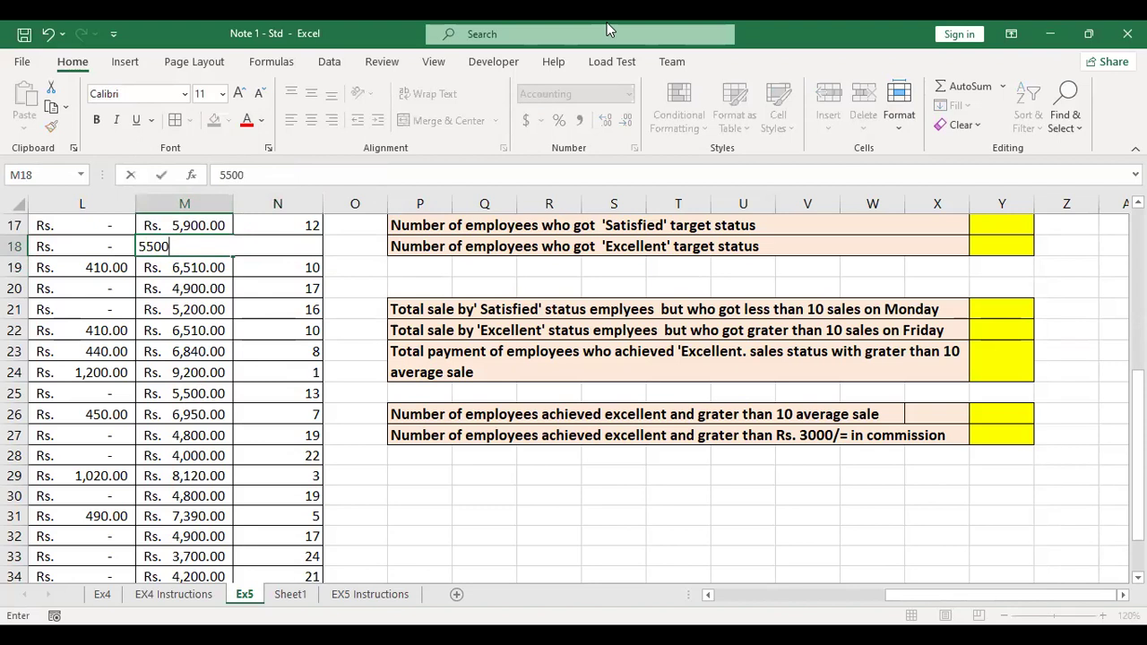
left_click(185, 363)
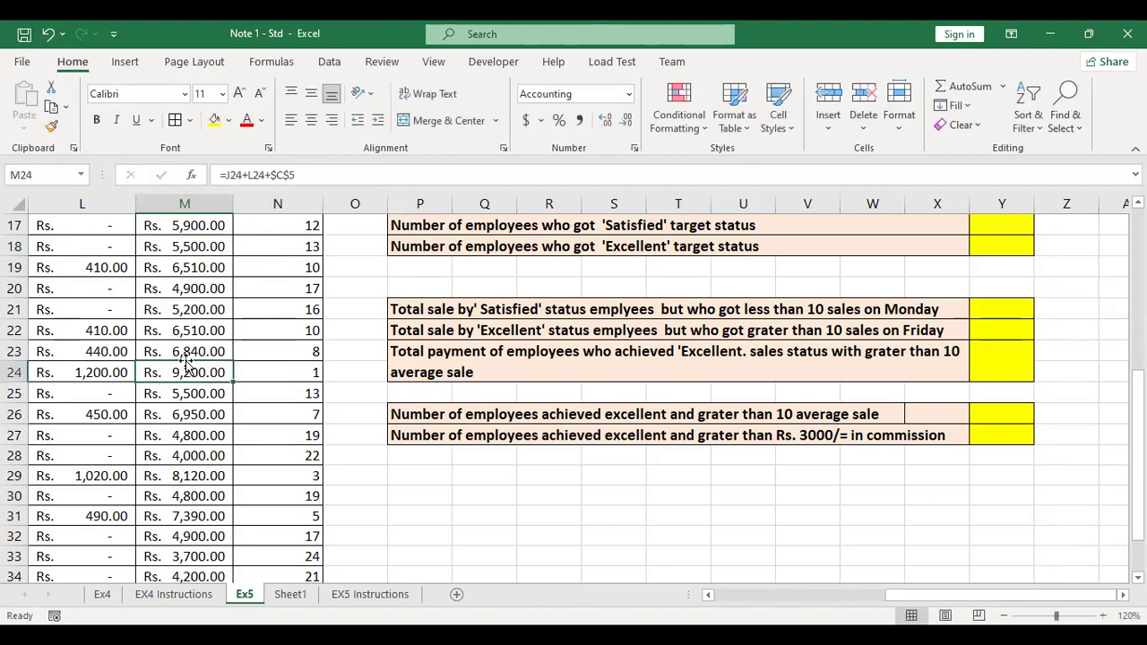
- Compare the ranks in N18, N25 and N36 for the equal total payments, and look over the neighbouring ranks
left_click(301, 245)
left_click(293, 394)
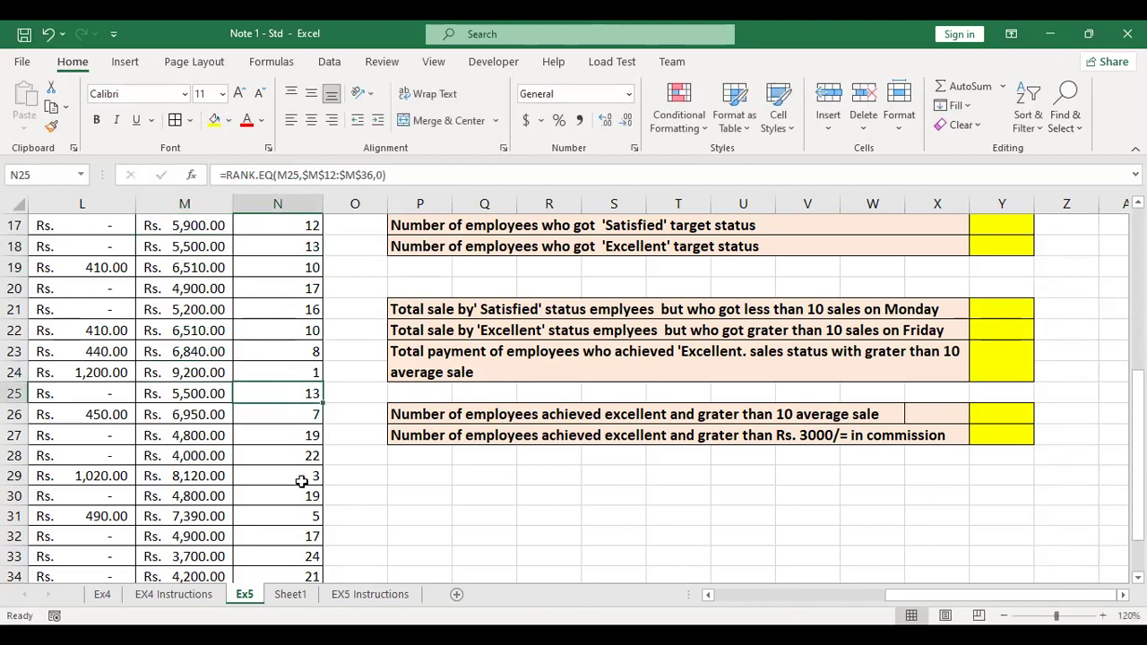
scroll(271, 475, "down", 2)
left_click(284, 491)
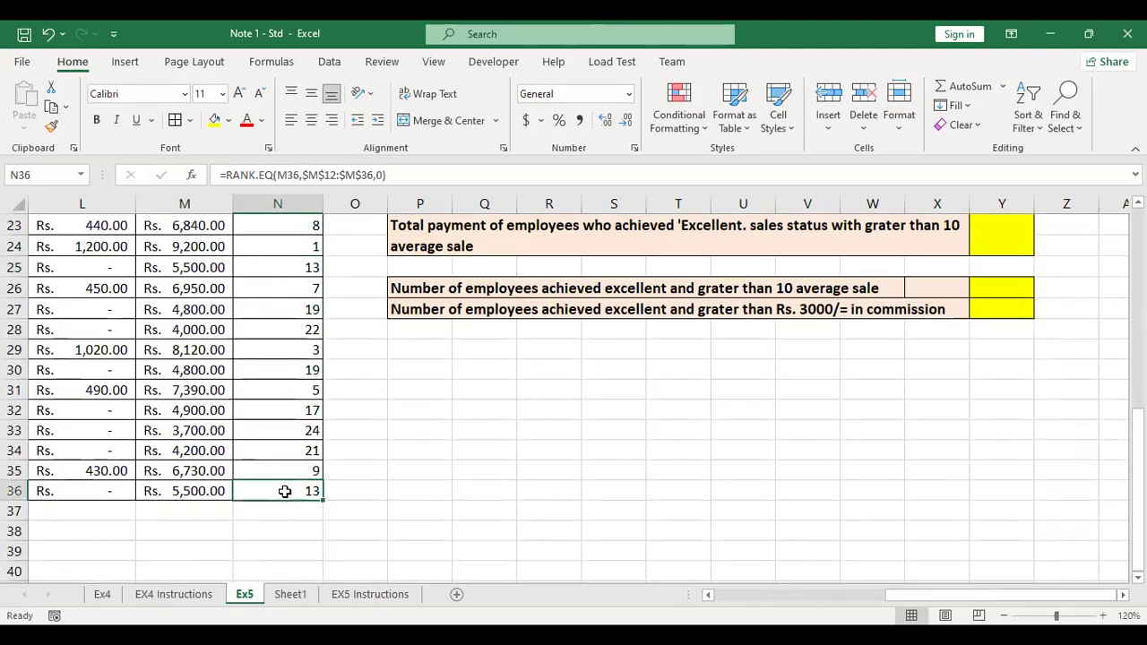
scroll(304, 444, "up", 3)
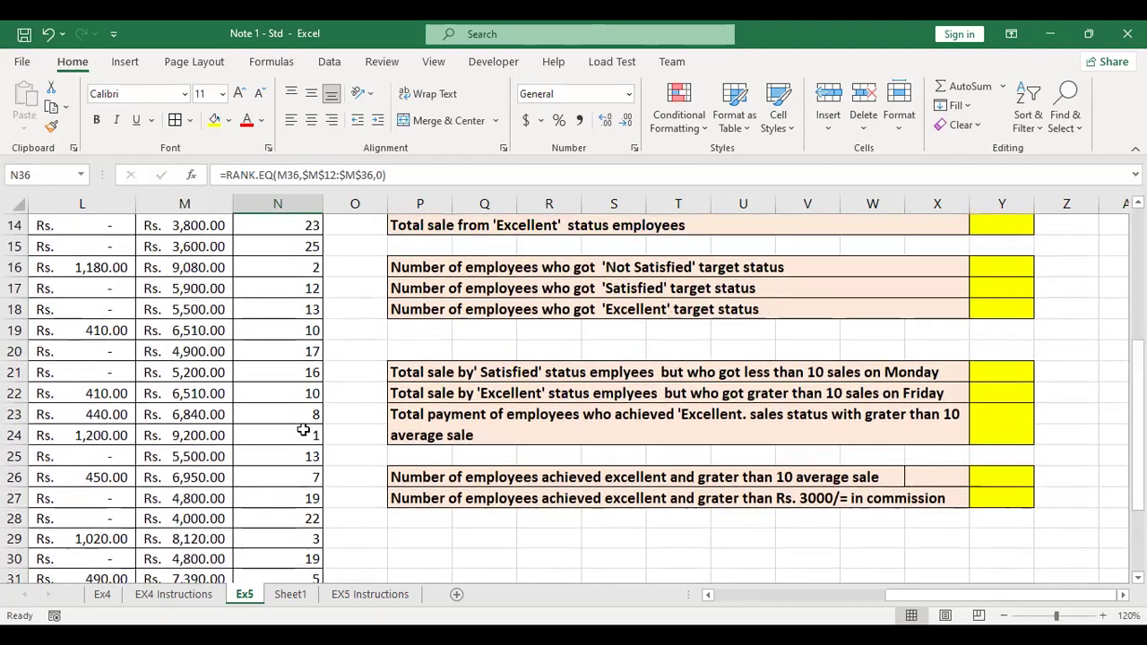
scroll(304, 431, "up", 1)
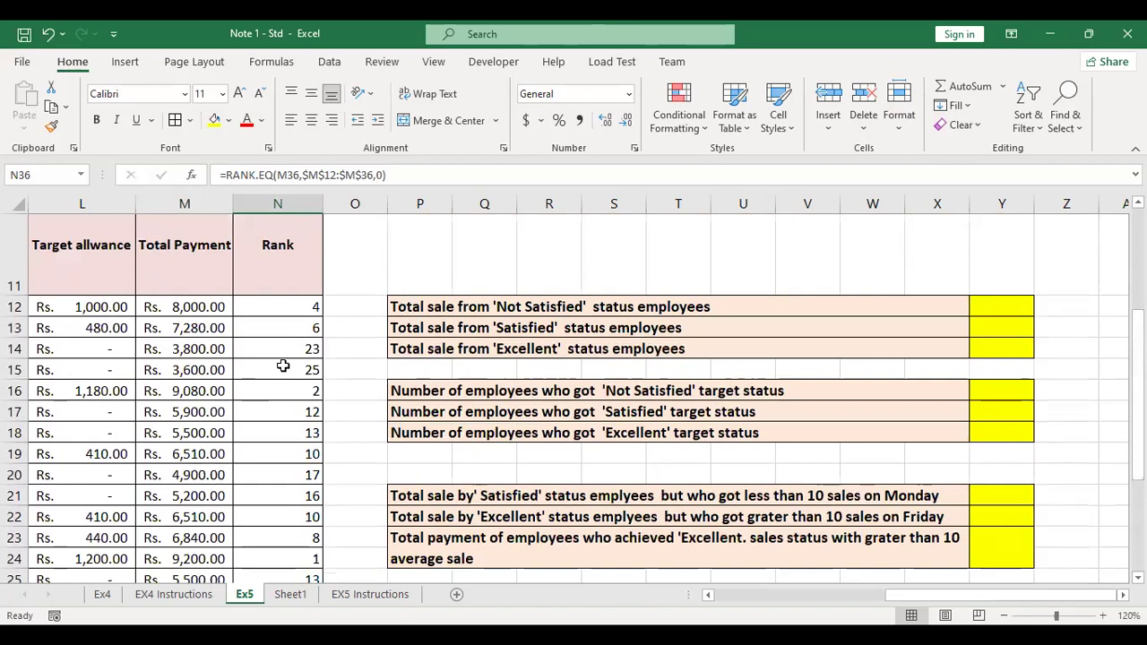
scroll(280, 359, "down", 2)
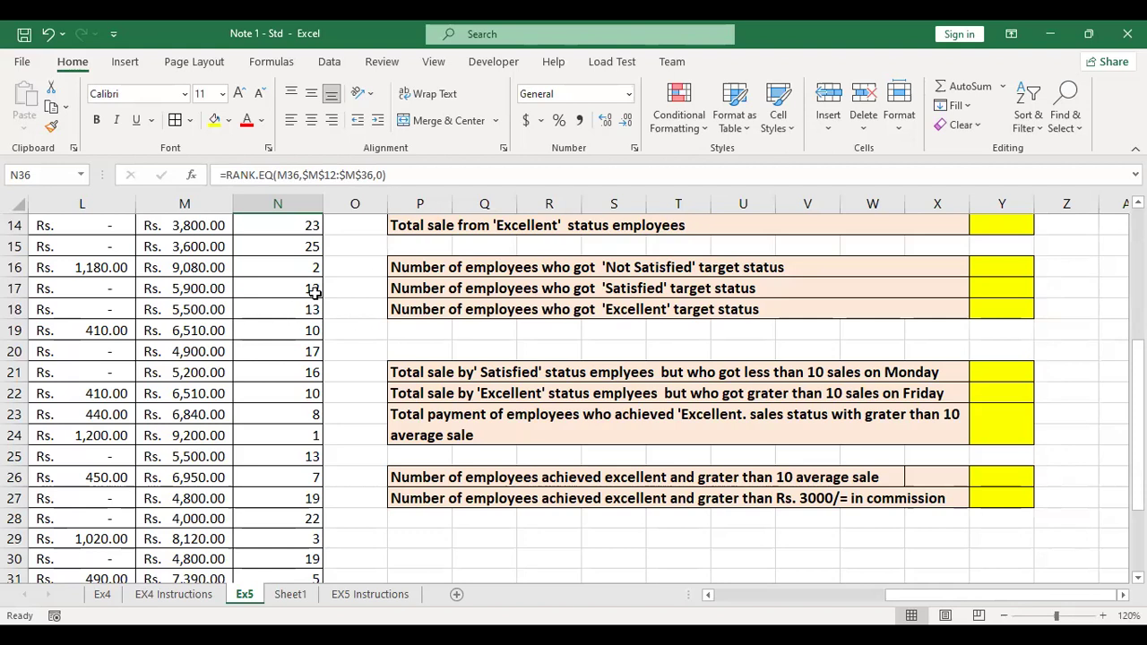
scroll(549, 407, "up", 2)
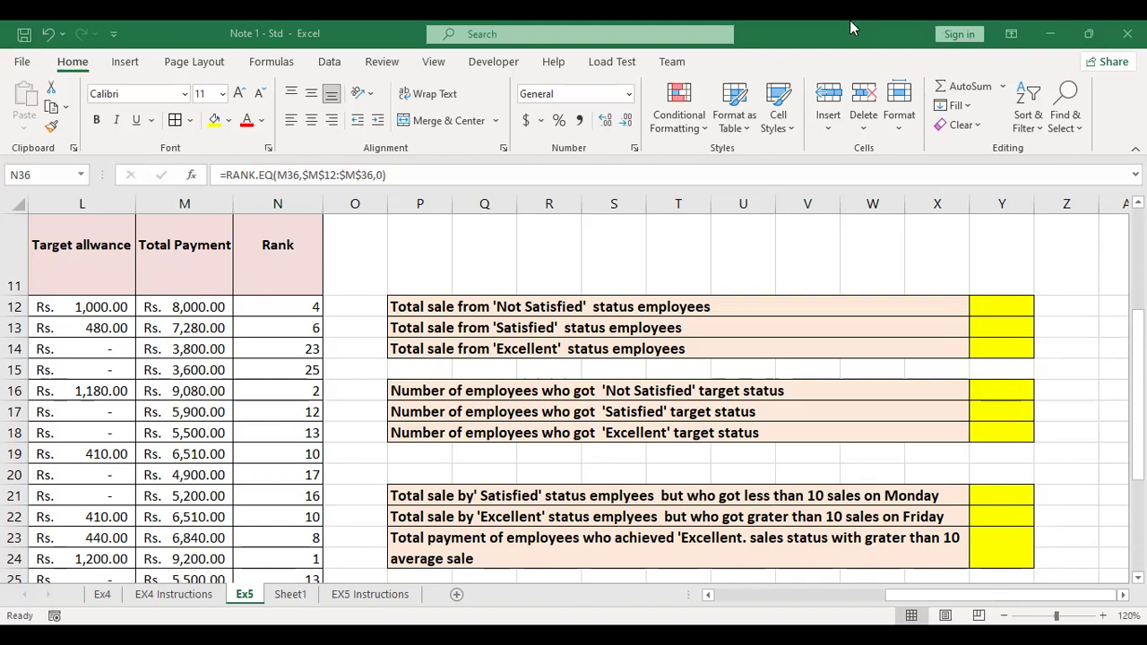
- Read the 'Not Satisfied' total sale question in P12 and examine the Total column against the Target status column for rows 12 to 15
left_click(415, 305)
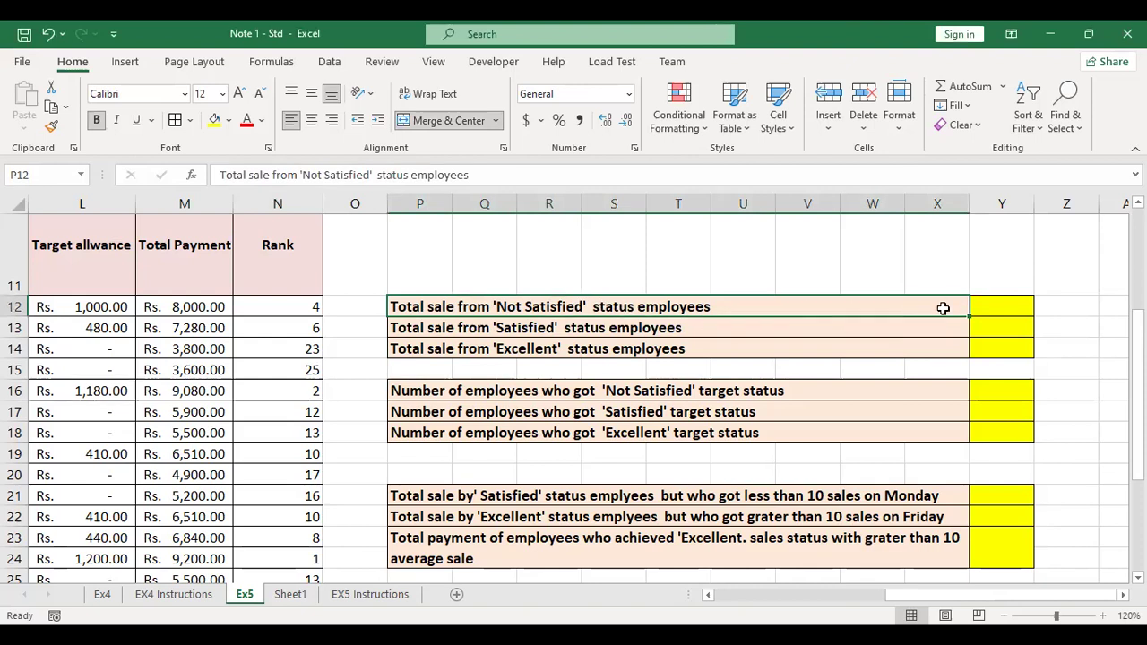
left_click_drag(901, 602, 885, 609)
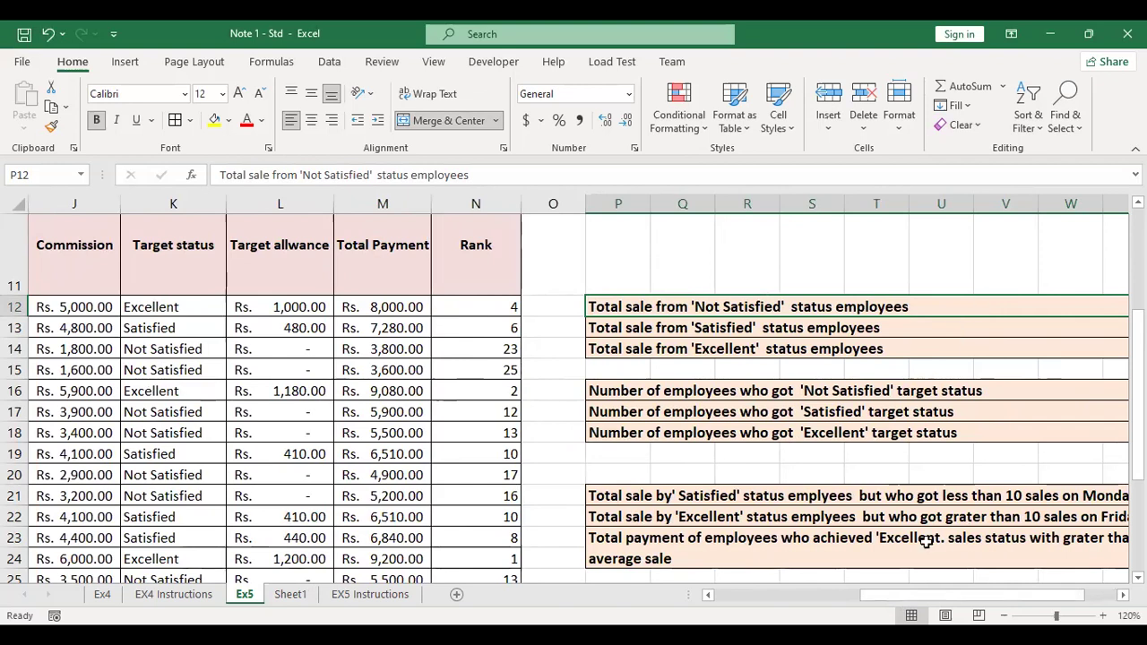
left_click_drag(940, 597, 975, 605)
left_click_drag(889, 606, 800, 612)
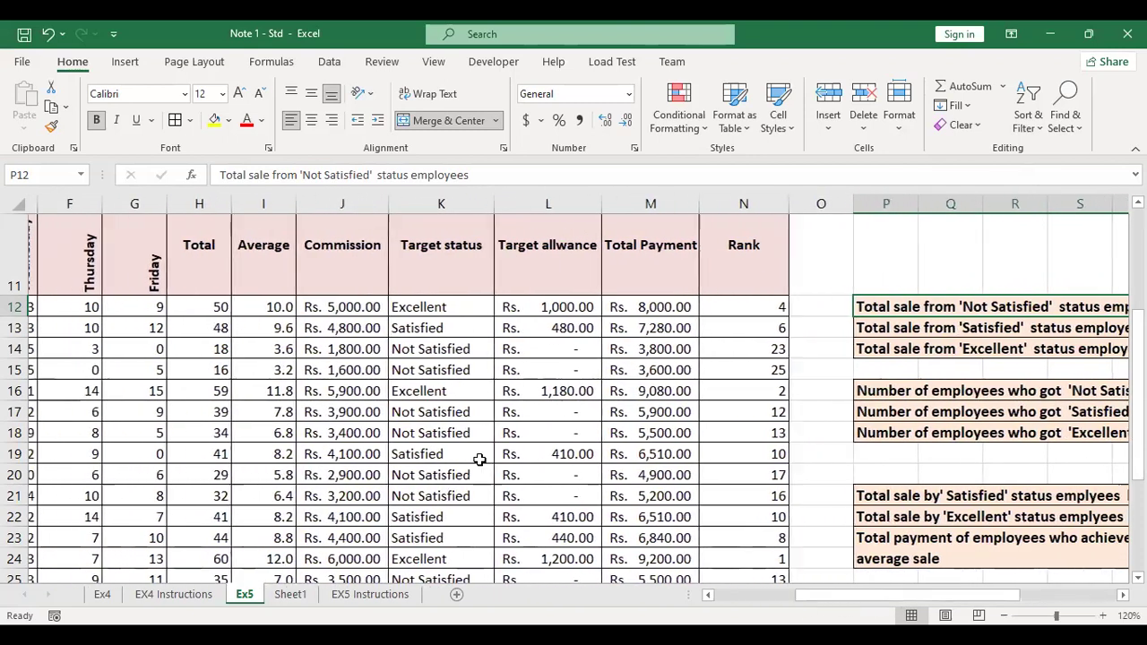
left_click(185, 306)
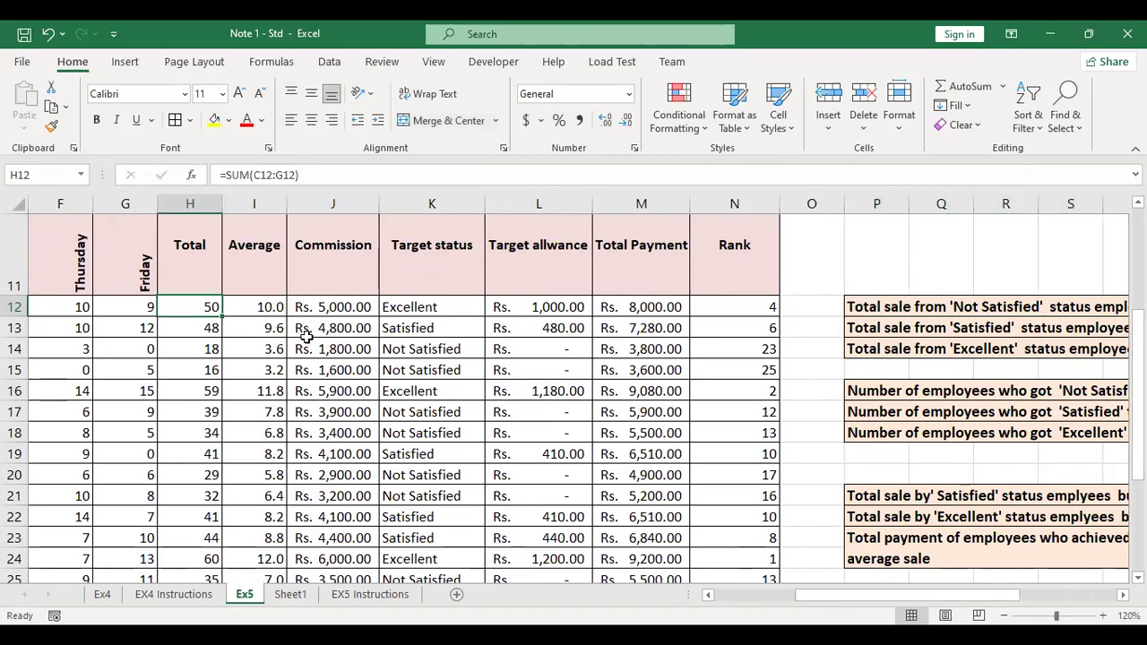
left_click(202, 348)
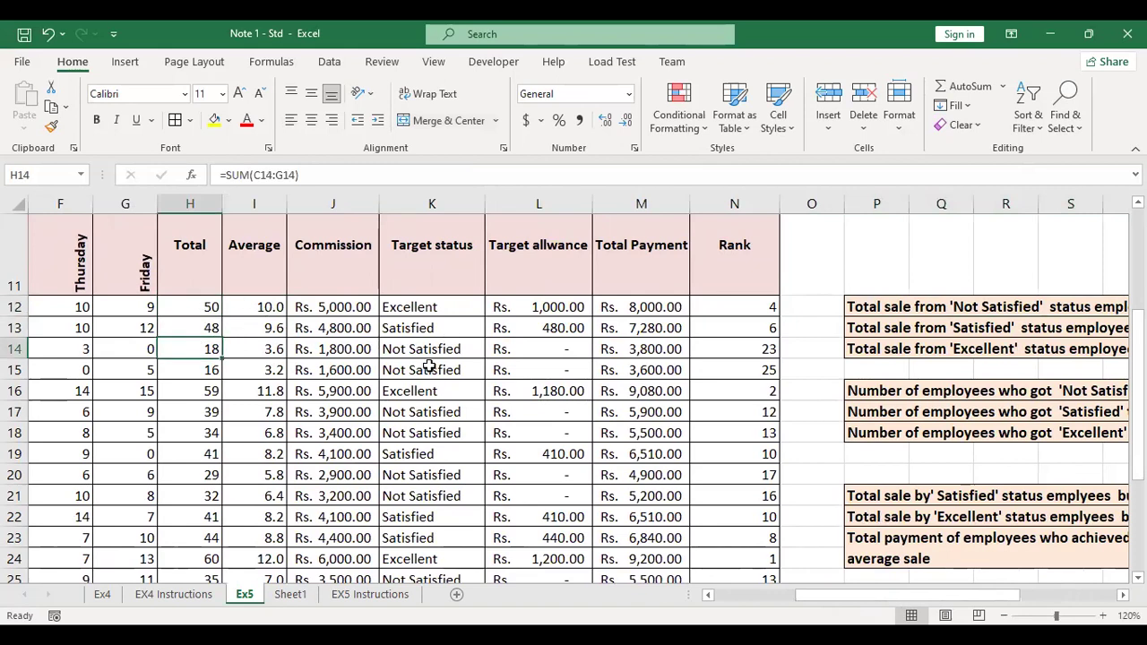
left_click(197, 368)
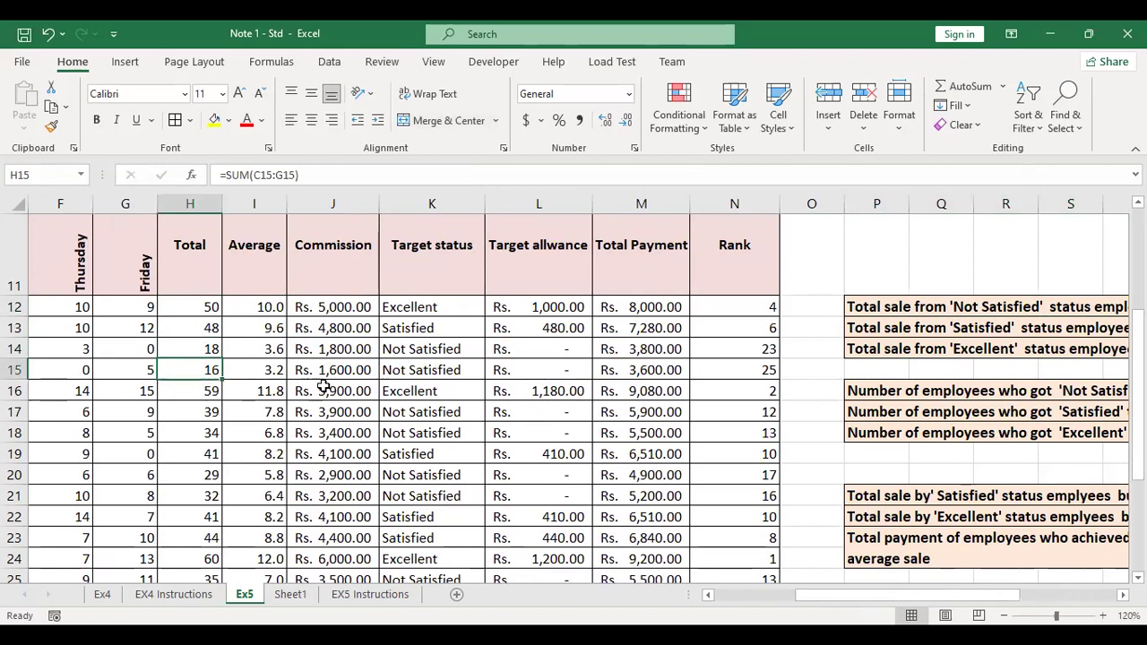
left_click(416, 351)
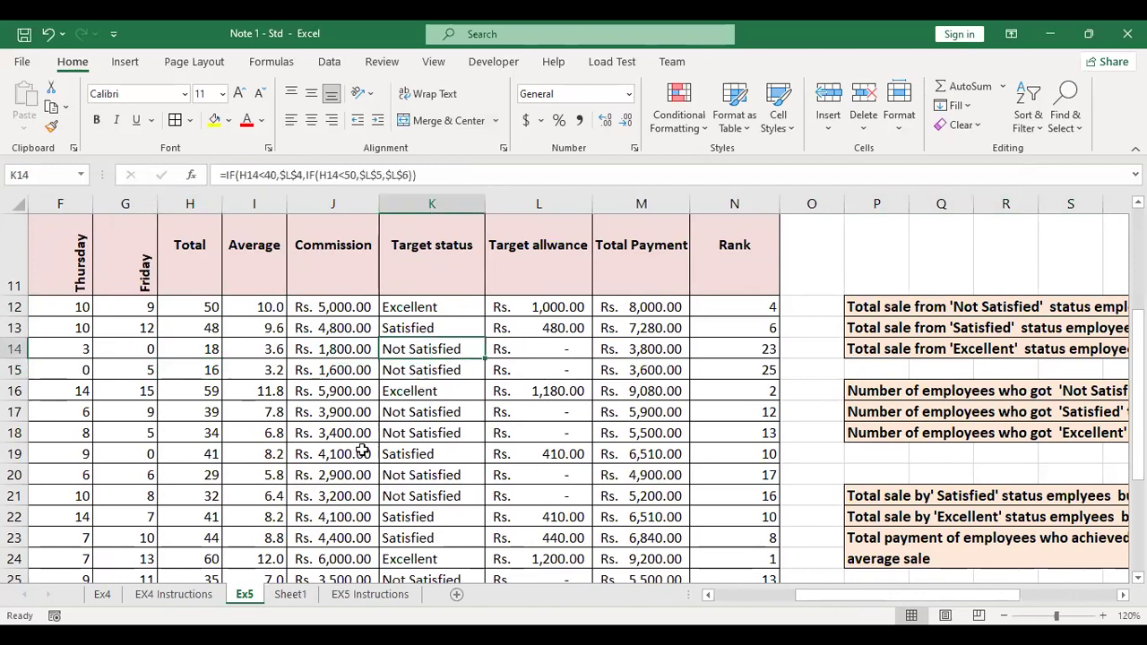
left_click(202, 344)
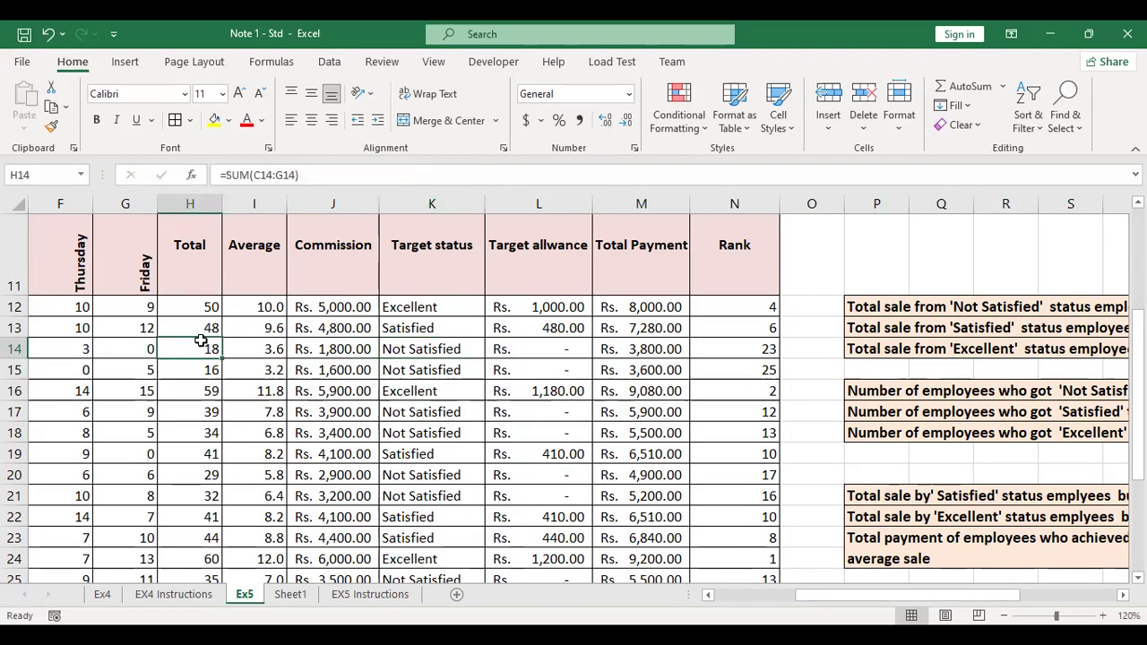
left_click(413, 347)
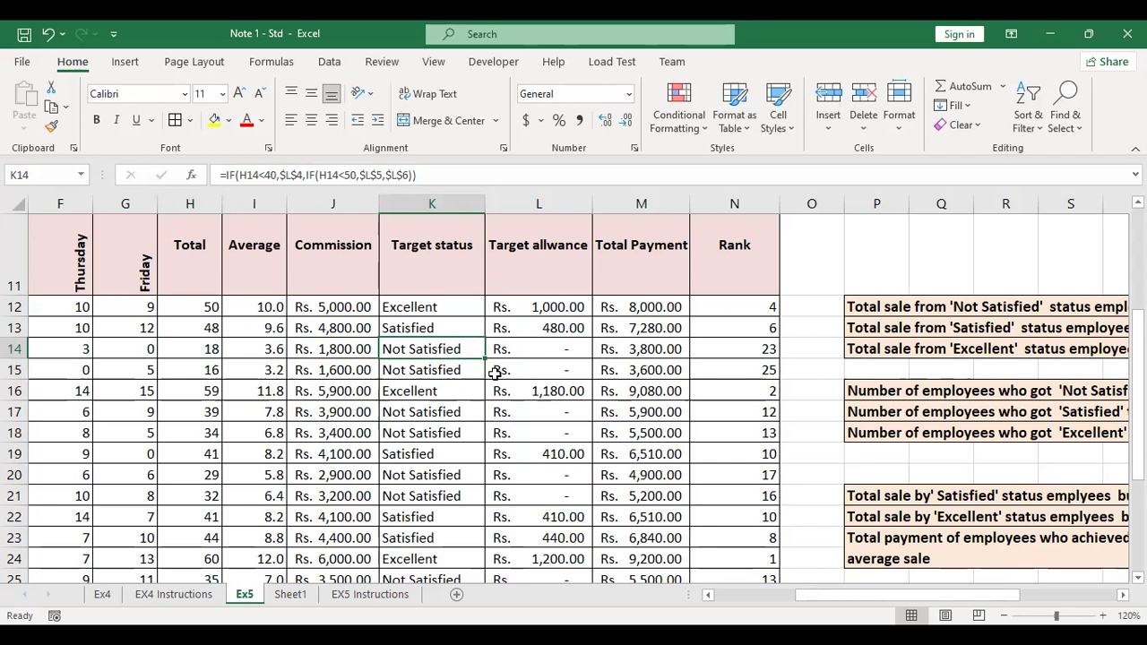
- Start a SUMIF formula in Y12 for the total sale from 'Not Satisfied' status employees
left_click_drag(882, 593, 973, 593)
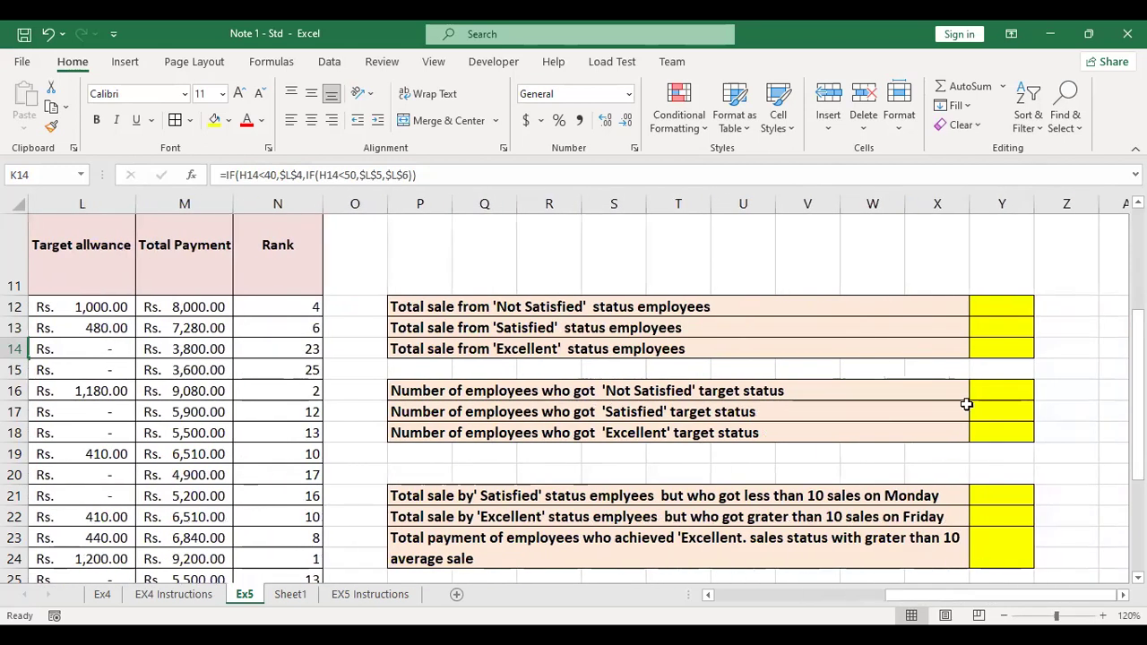
left_click(986, 303)
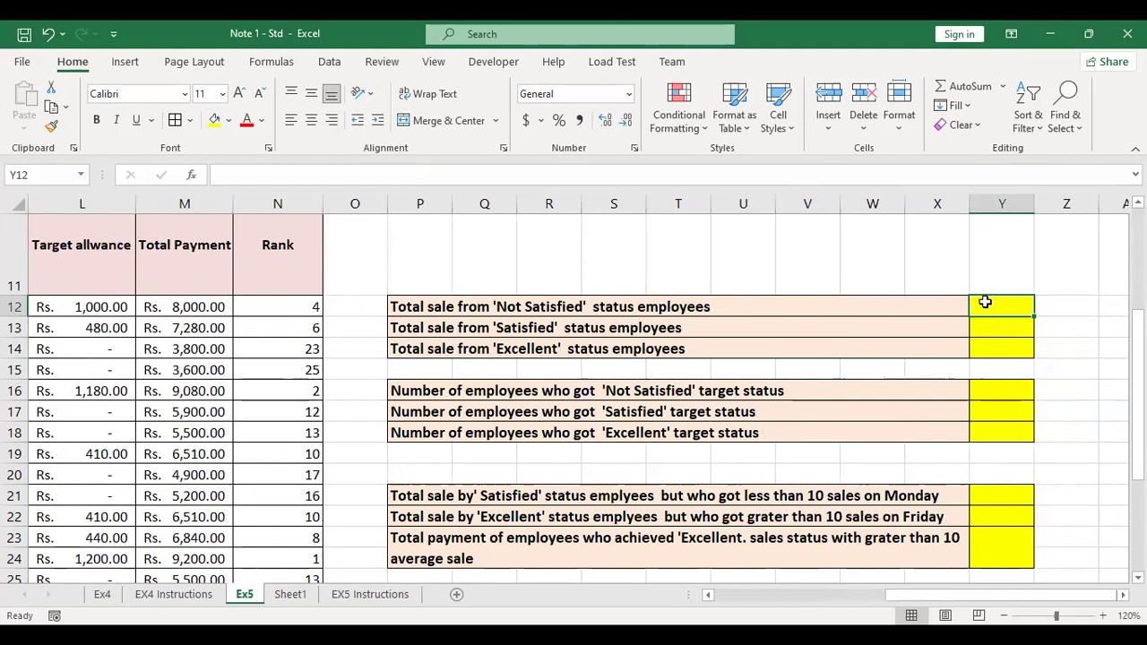
type("=")
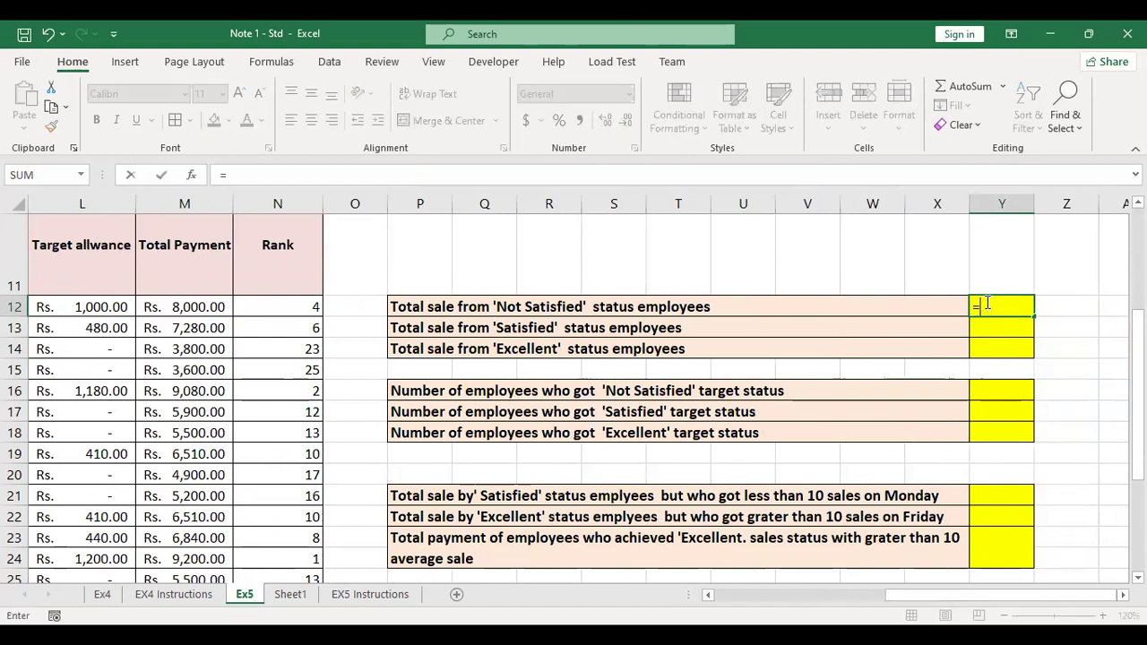
type("s")
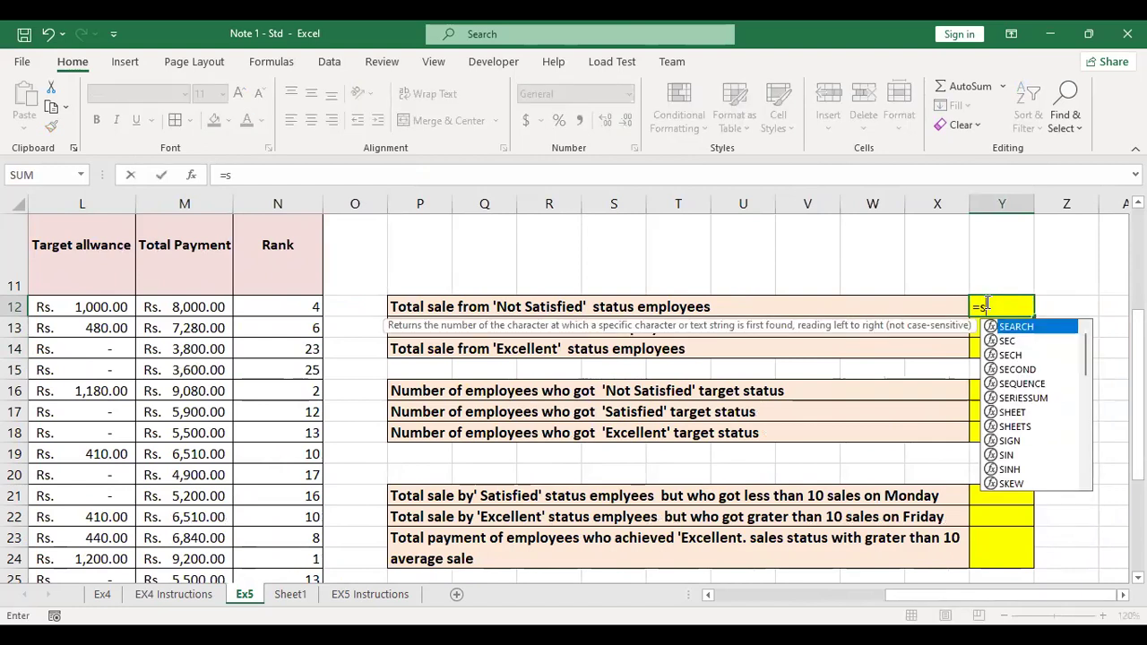
type("m")
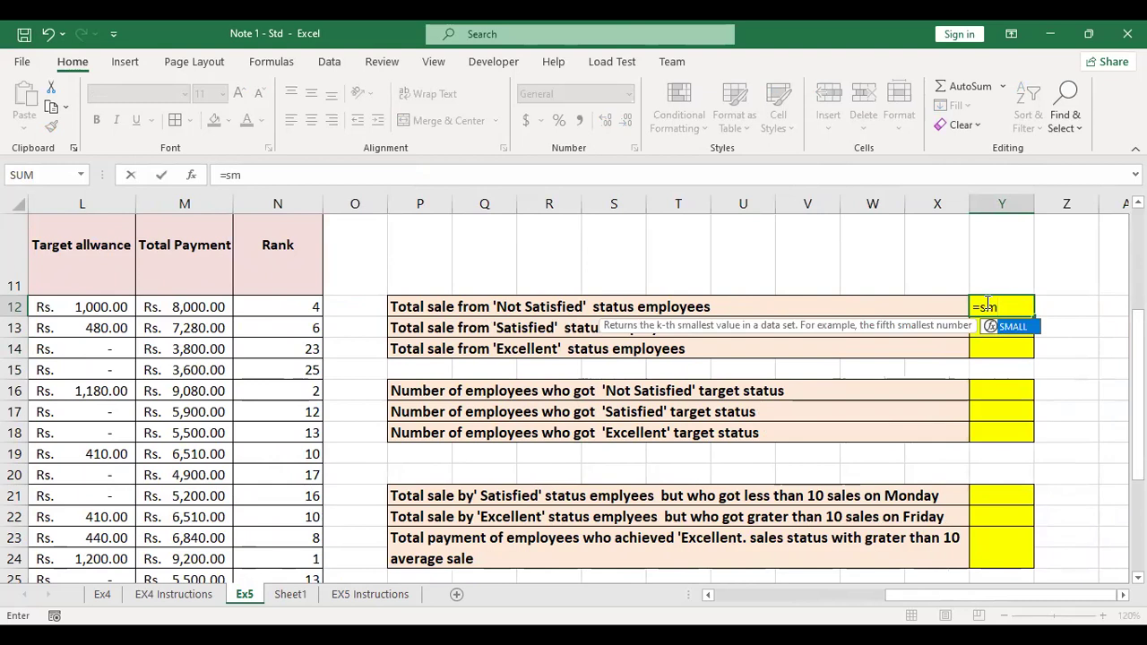
key("BackSpace")
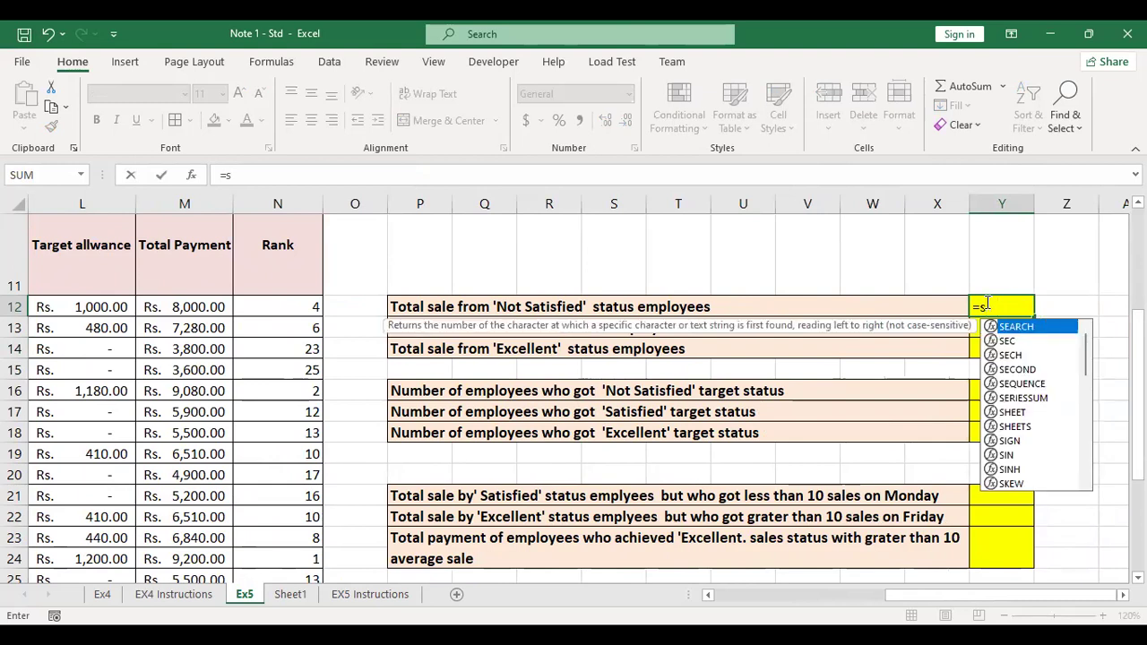
type("um")
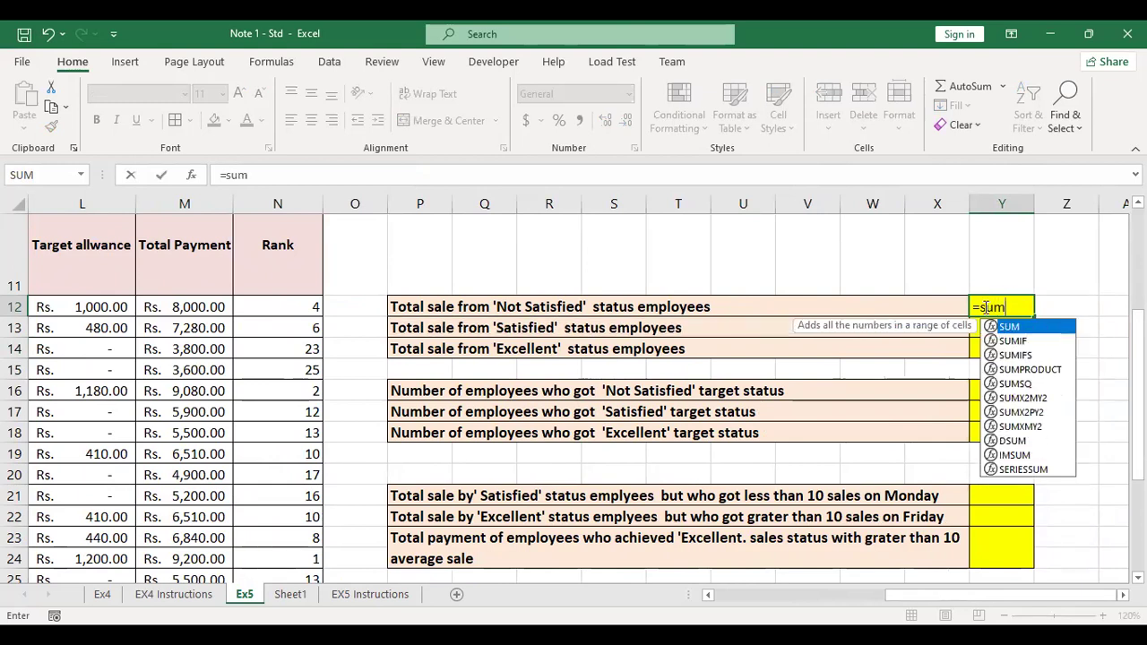
double_click(1017, 344)
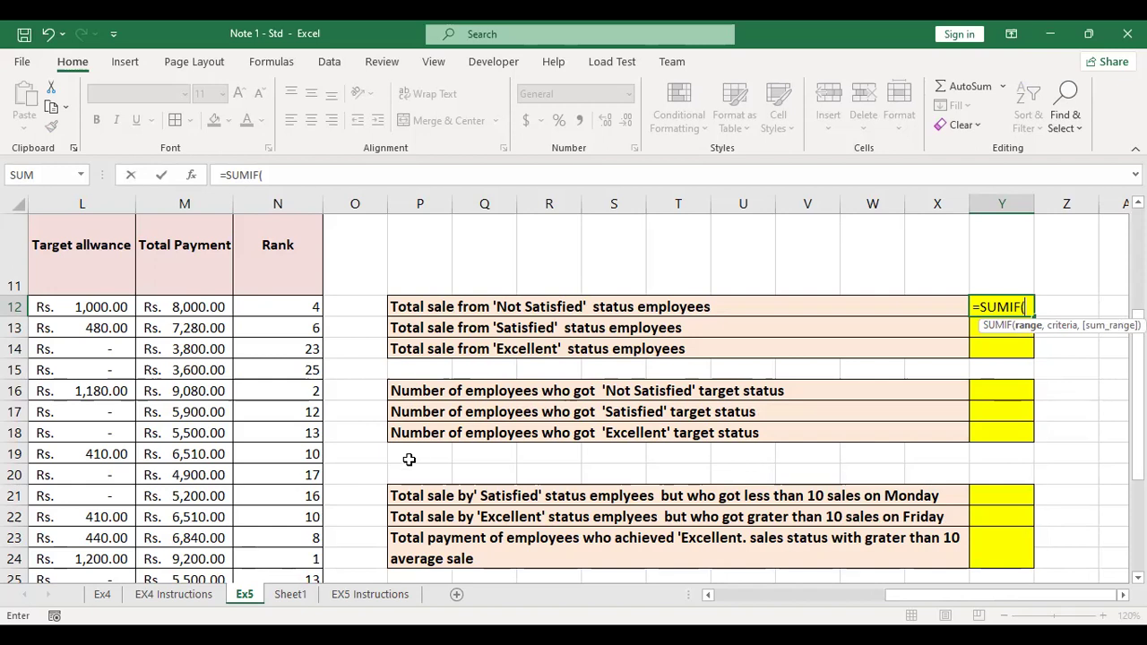
- Set the SUMIF criteria range to the Target status cells K12:K36
left_click_drag(887, 600, 856, 600)
left_click(278, 305)
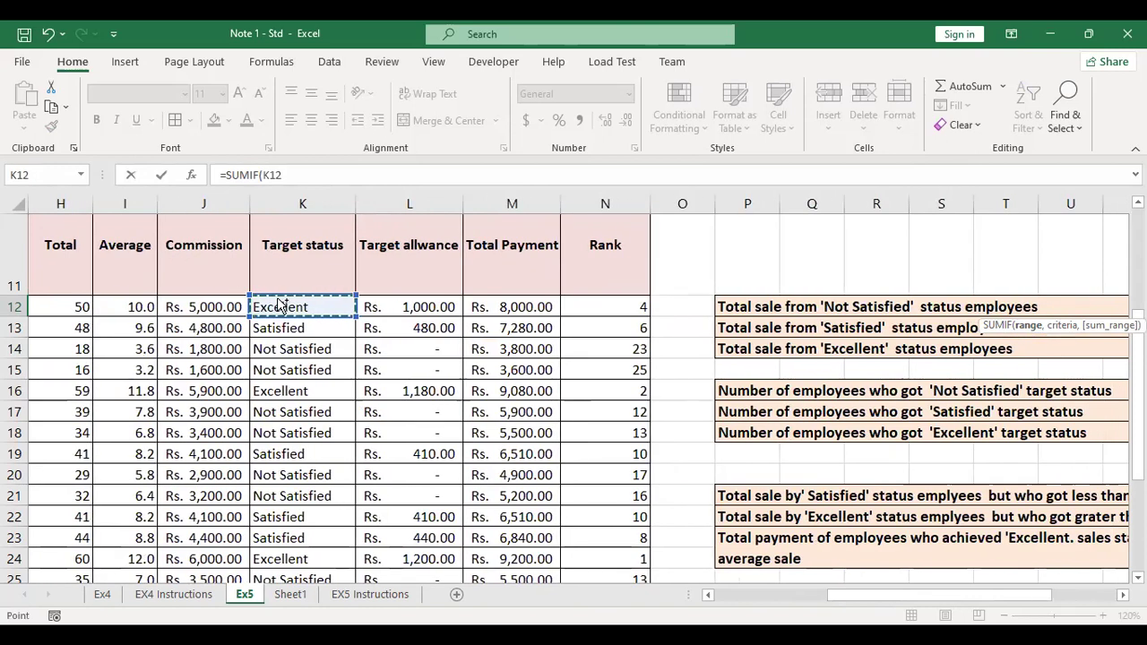
key("ctrl+shift+Down")
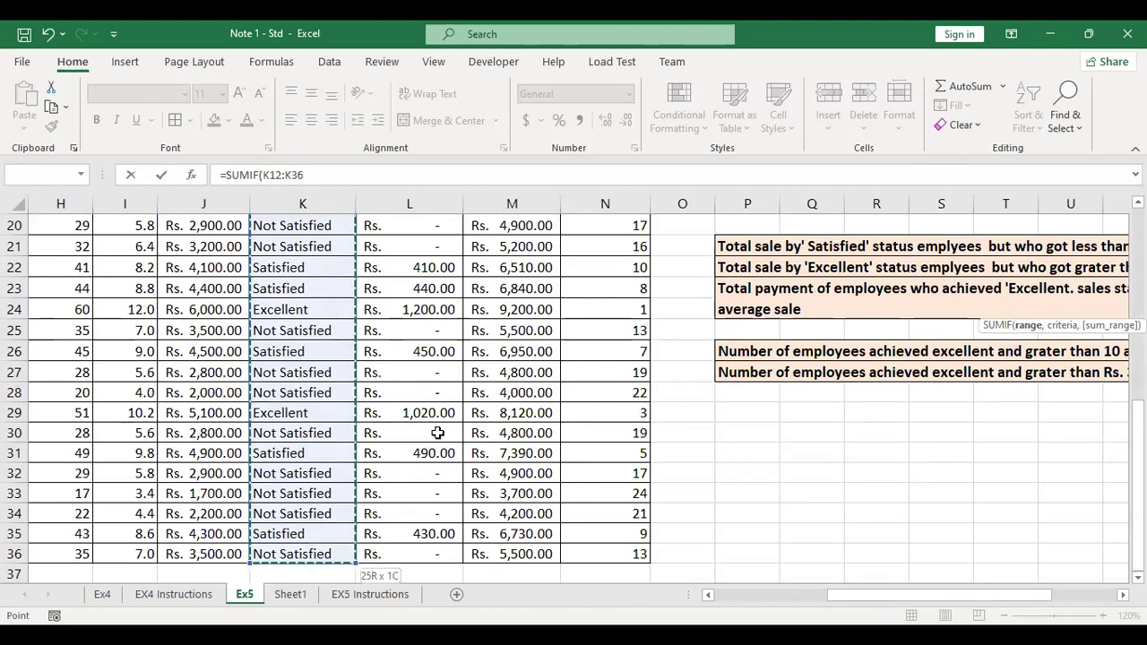
scroll(563, 482, "up", 4)
scroll(564, 482, "up", 1)
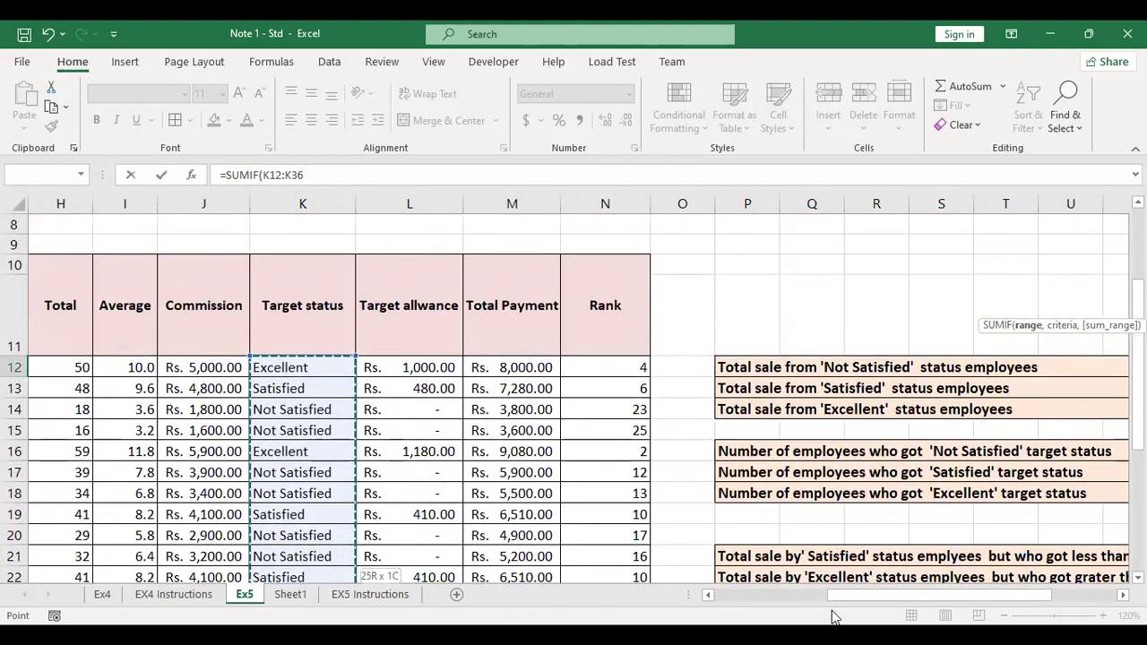
left_click_drag(848, 595, 910, 580)
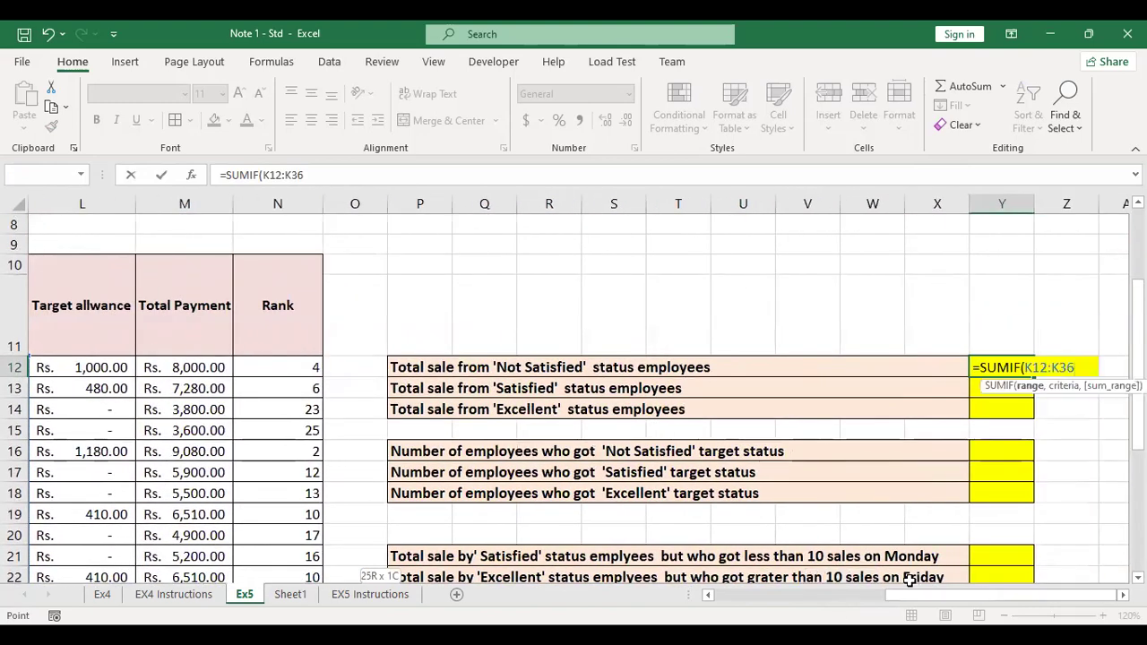
type(",")
- Use the 'Not Satisfied' cell L4 in the Target Status lookup table as the SUMIF criteria
left_click_drag(941, 599, 813, 602)
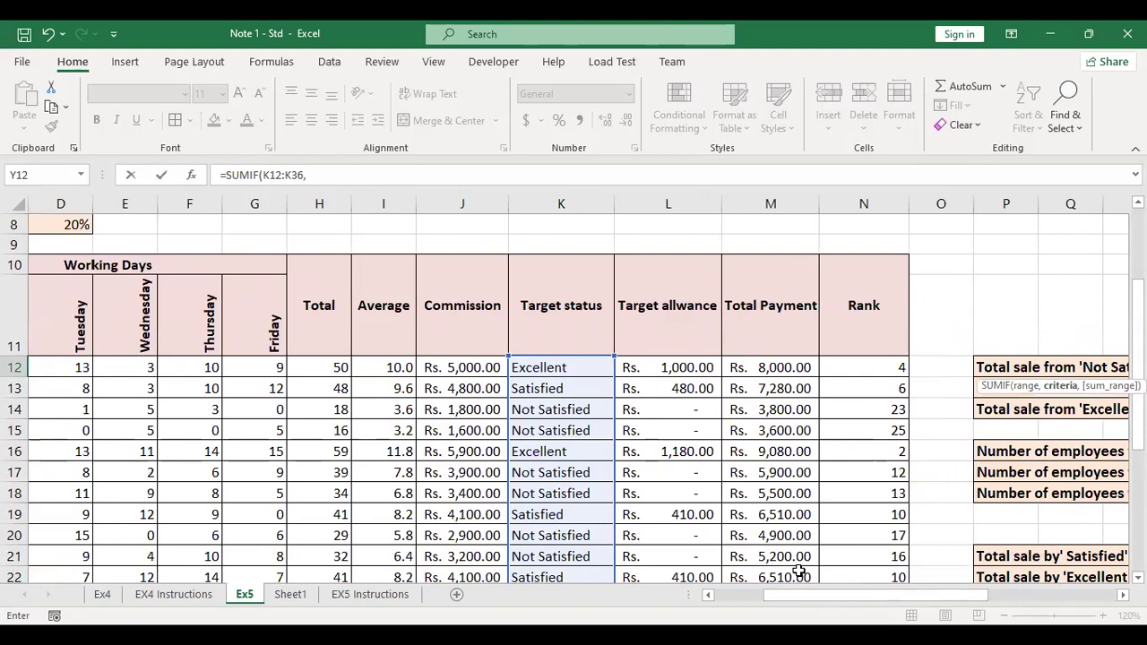
scroll(762, 448, "up", 3)
left_click(664, 272)
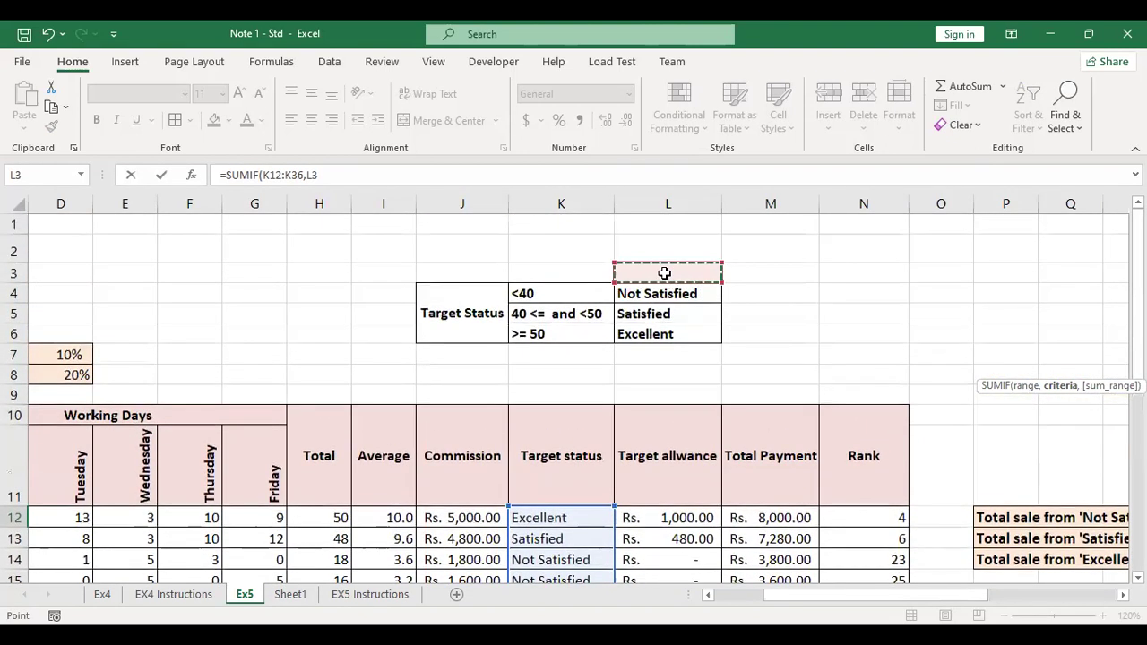
left_click(657, 293)
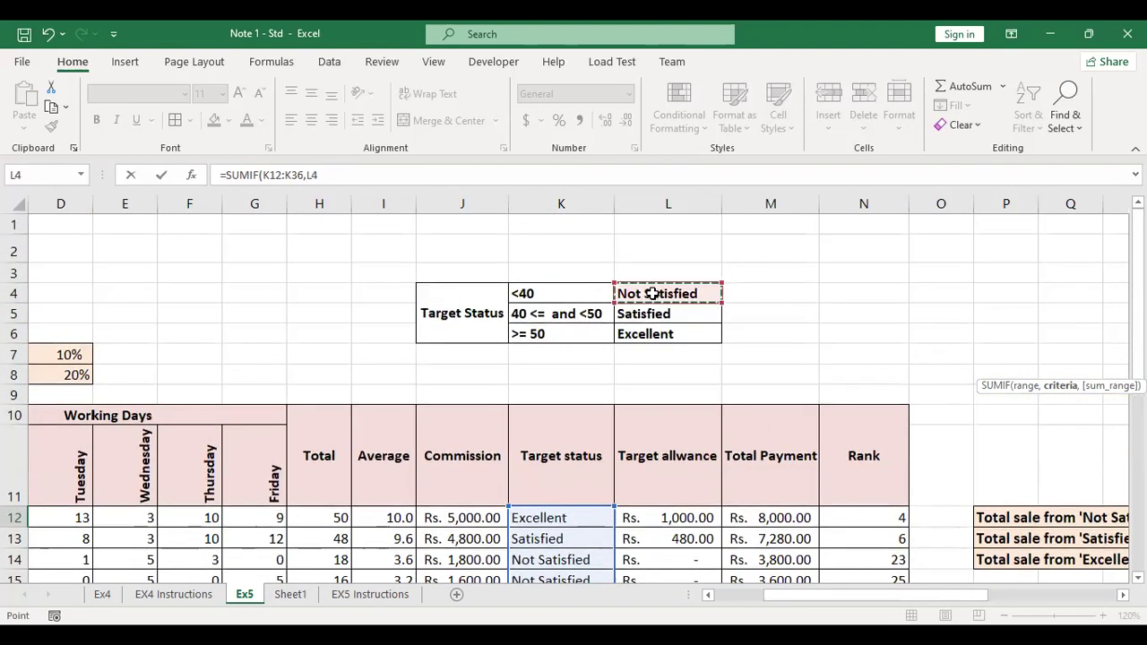
type(",")
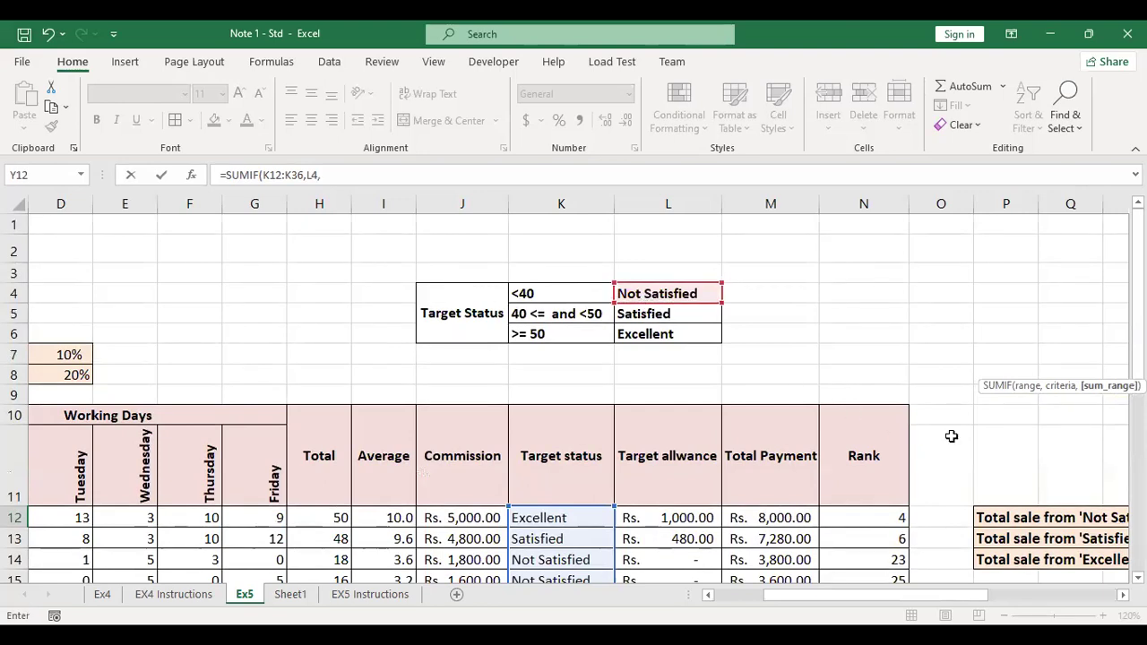
- Set the sum range to the Total column cells H12:H36 and complete the 'Not Satisfied' SUMIF formula in Y12
scroll(276, 433, "down", 1)
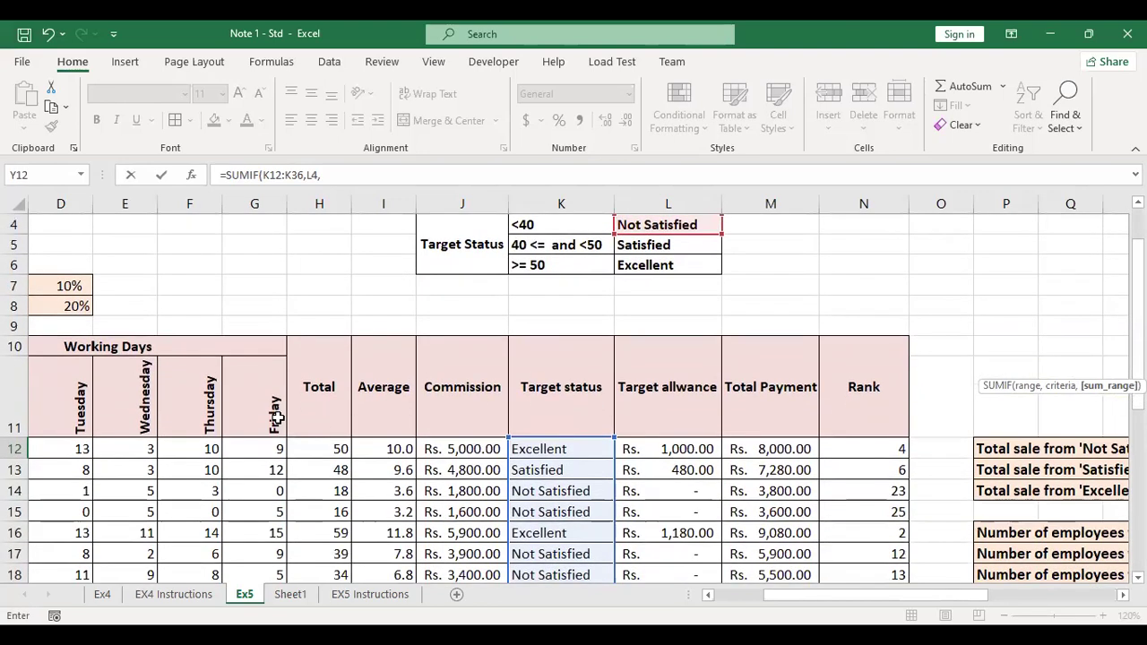
left_click(318, 444)
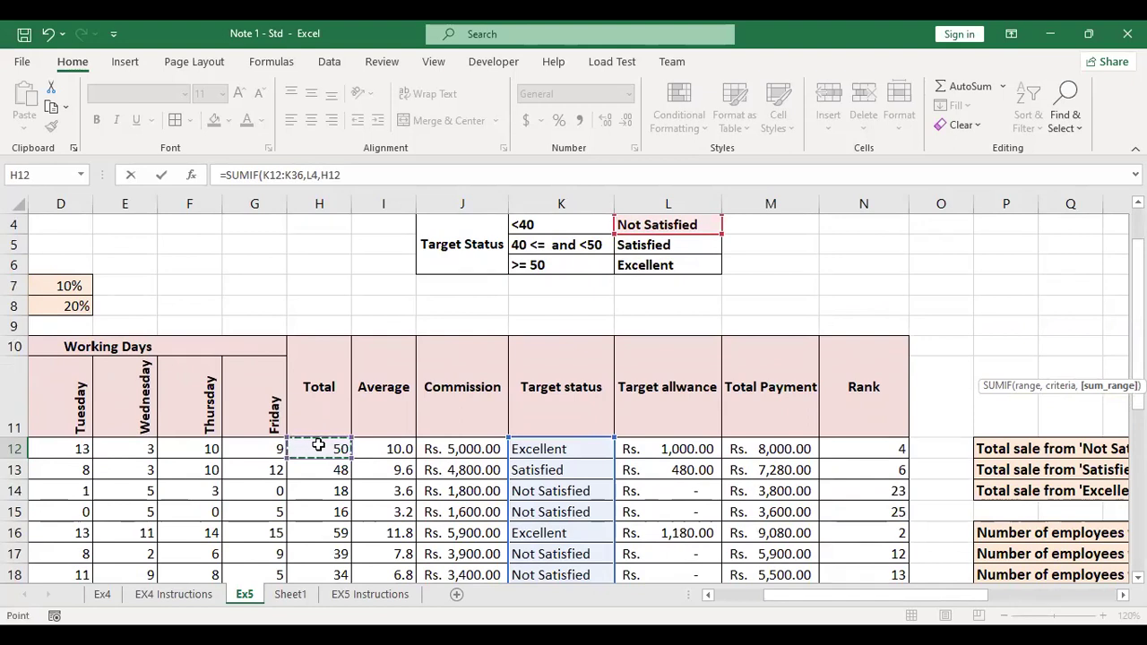
key("ctrl+shift+Down")
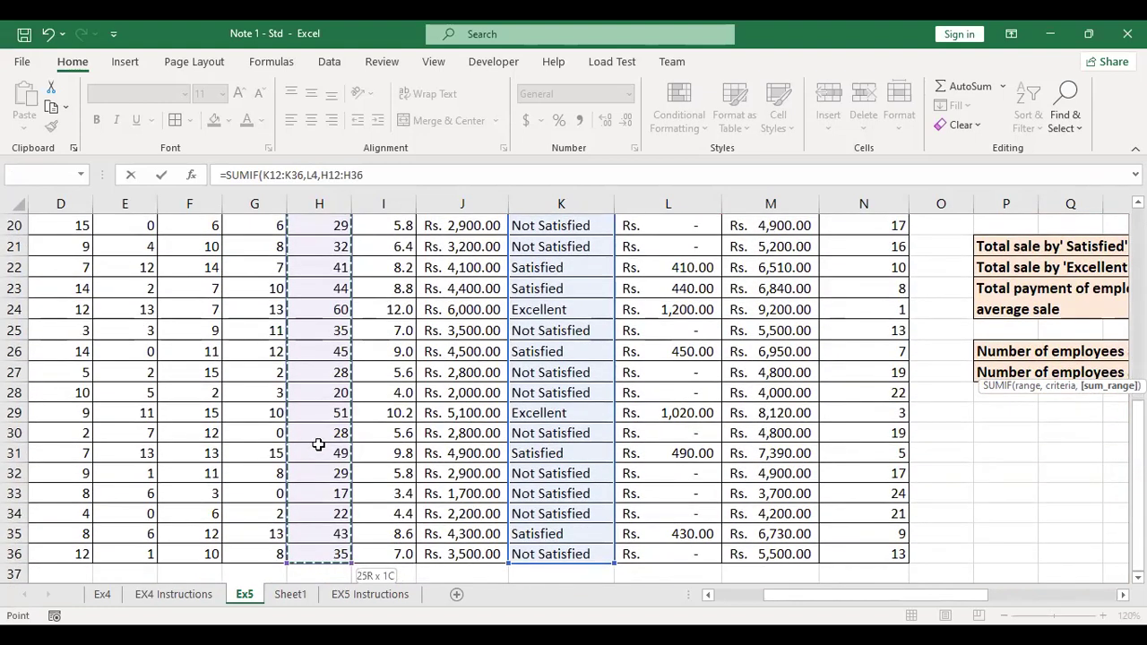
key("Return")
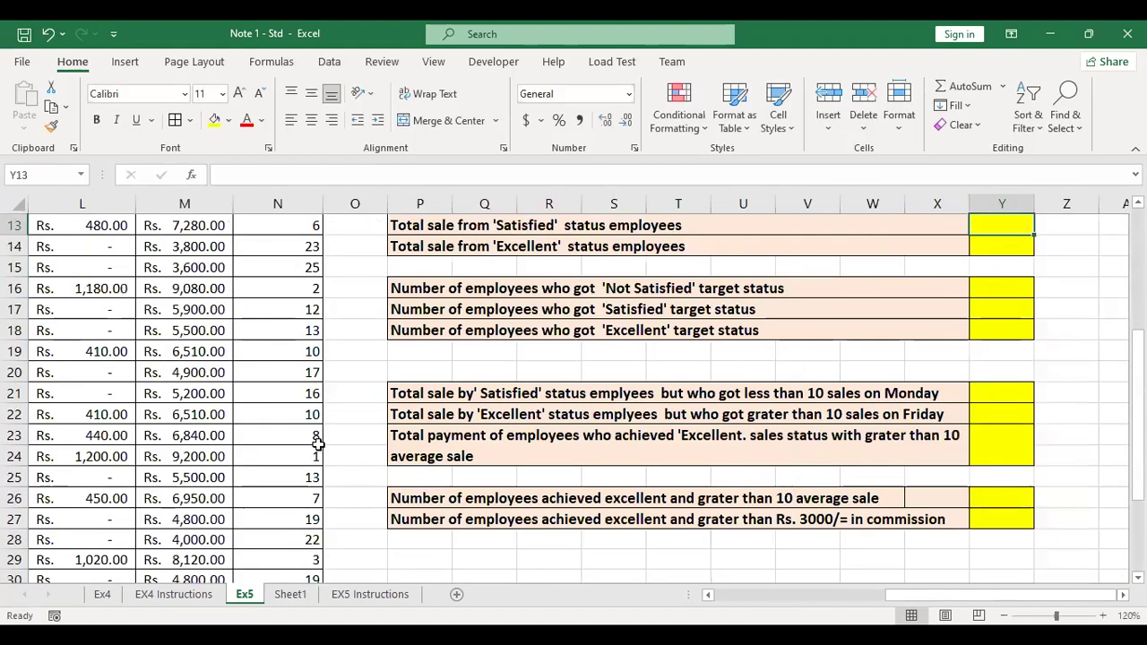
- Examine the completed SUMIF formula in Y12 and compare it with the Target status column
scroll(846, 365, "up", 3)
left_click(998, 446)
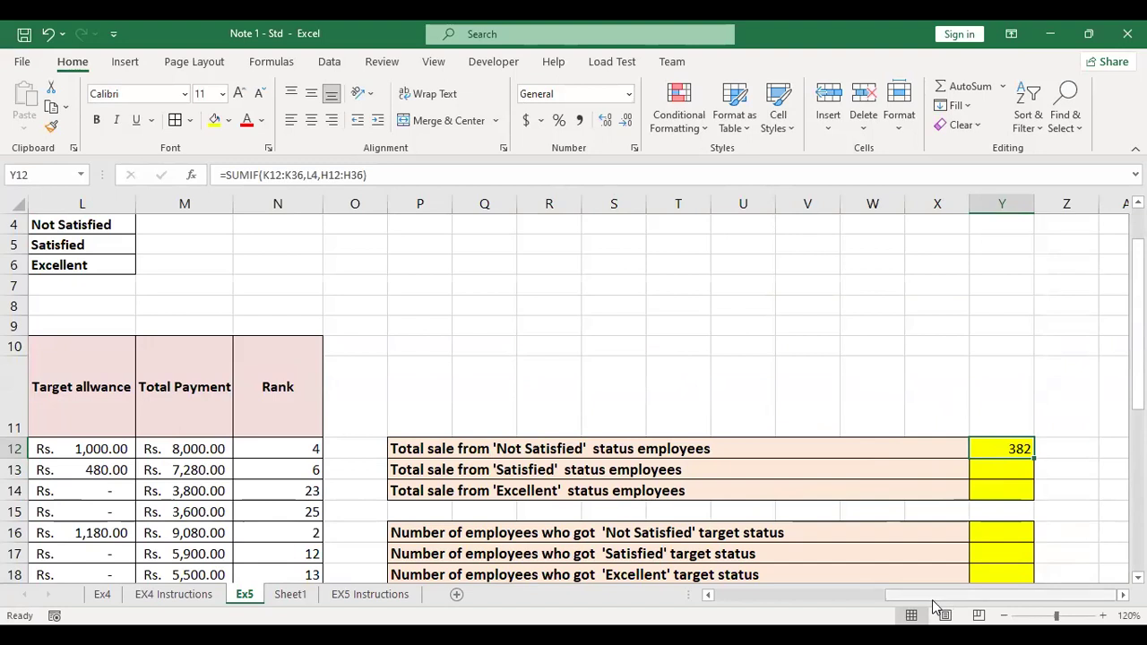
left_click_drag(927, 607, 917, 605)
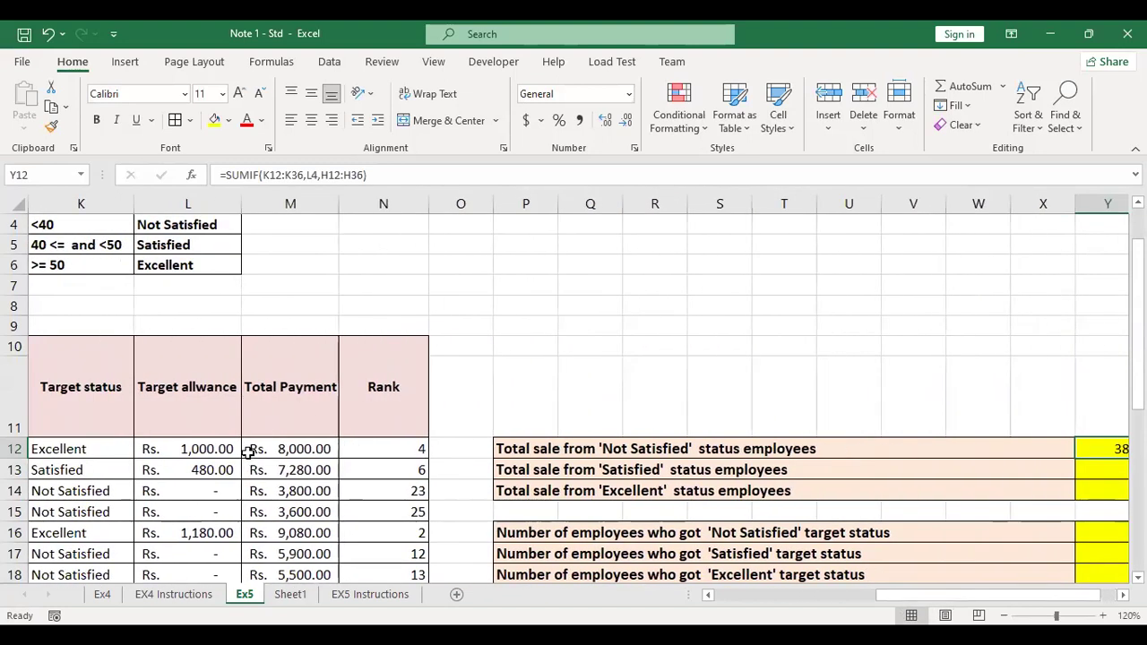
left_click_drag(893, 605, 952, 598)
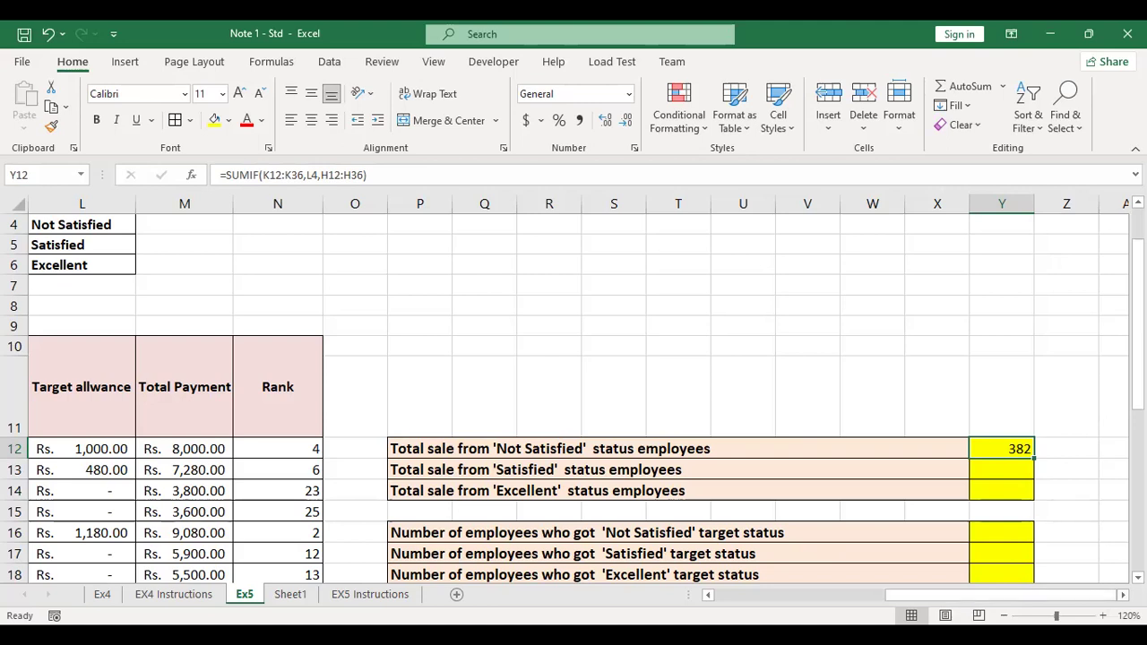
scroll(578, 394, "right", 2)
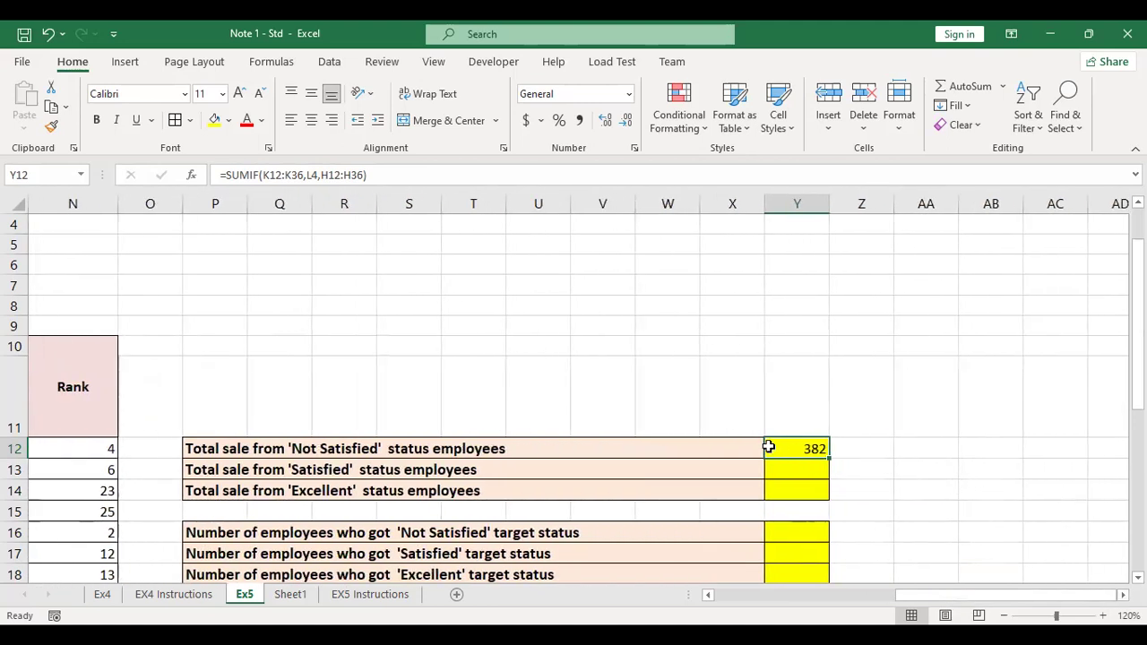
double_click(778, 446)
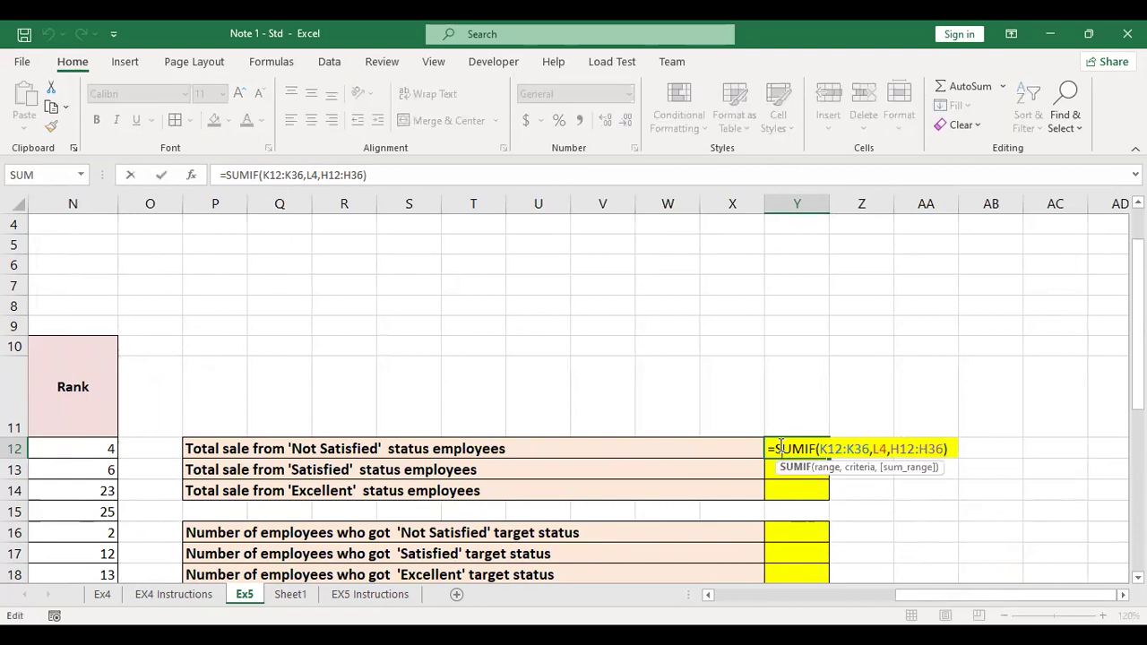
key("ctrl+Return")
- Magnify the sheet to 180% and go through the range, criteria and sum range arguments of the Y12 formula
left_click_drag(1053, 616, 1091, 615)
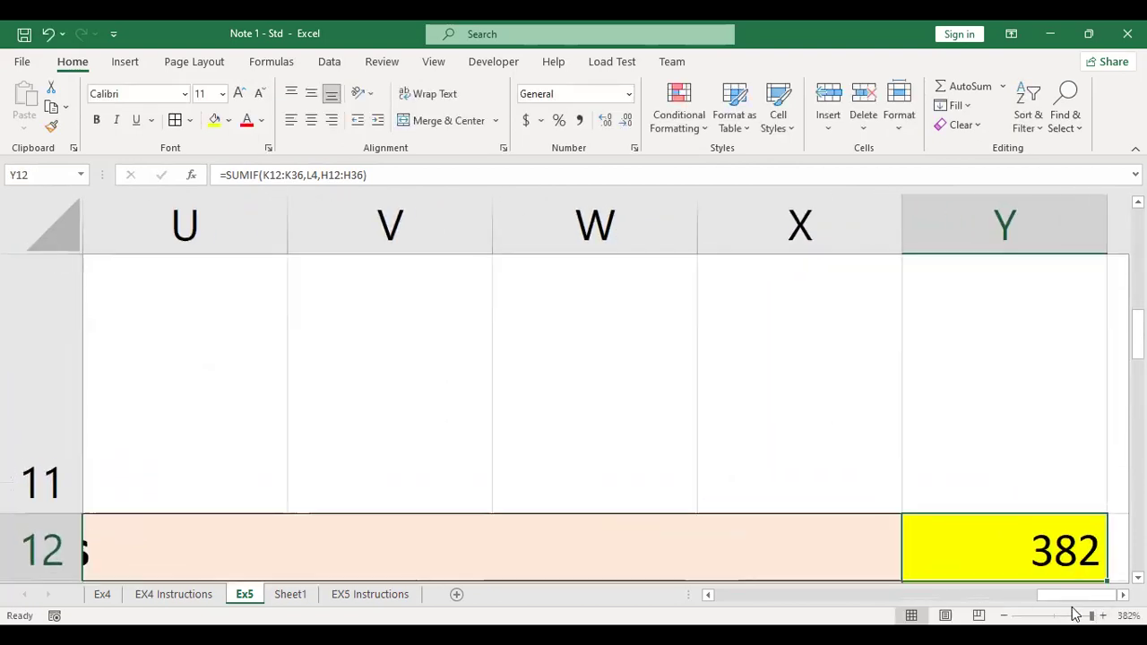
left_click(1062, 615)
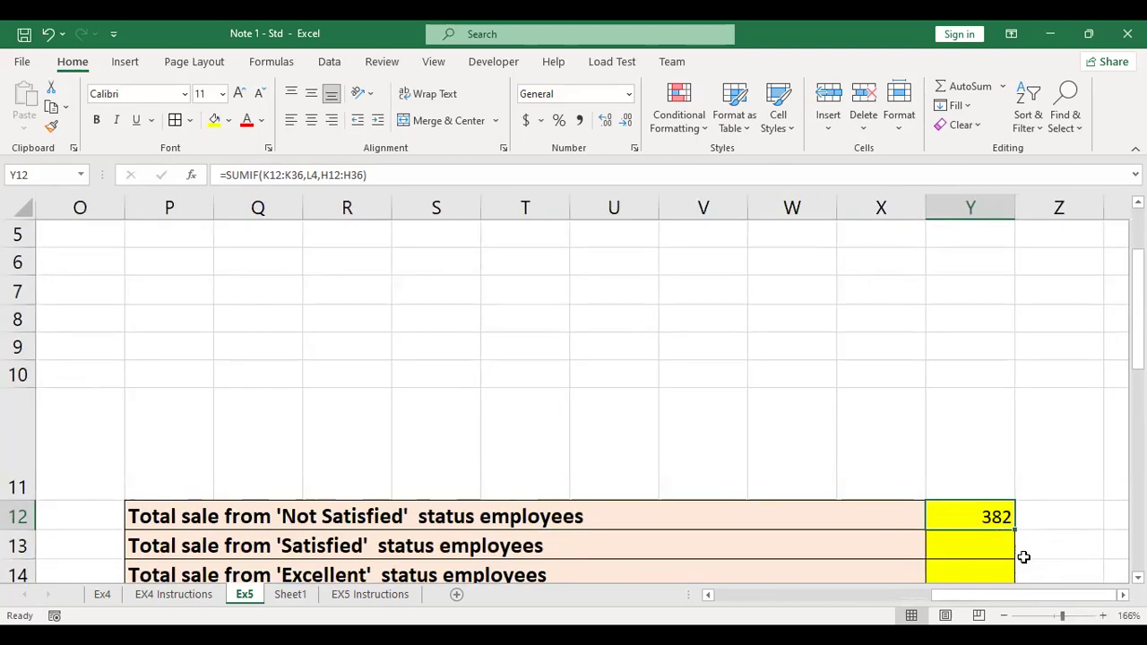
left_click(1103, 615)
left_click(1104, 615)
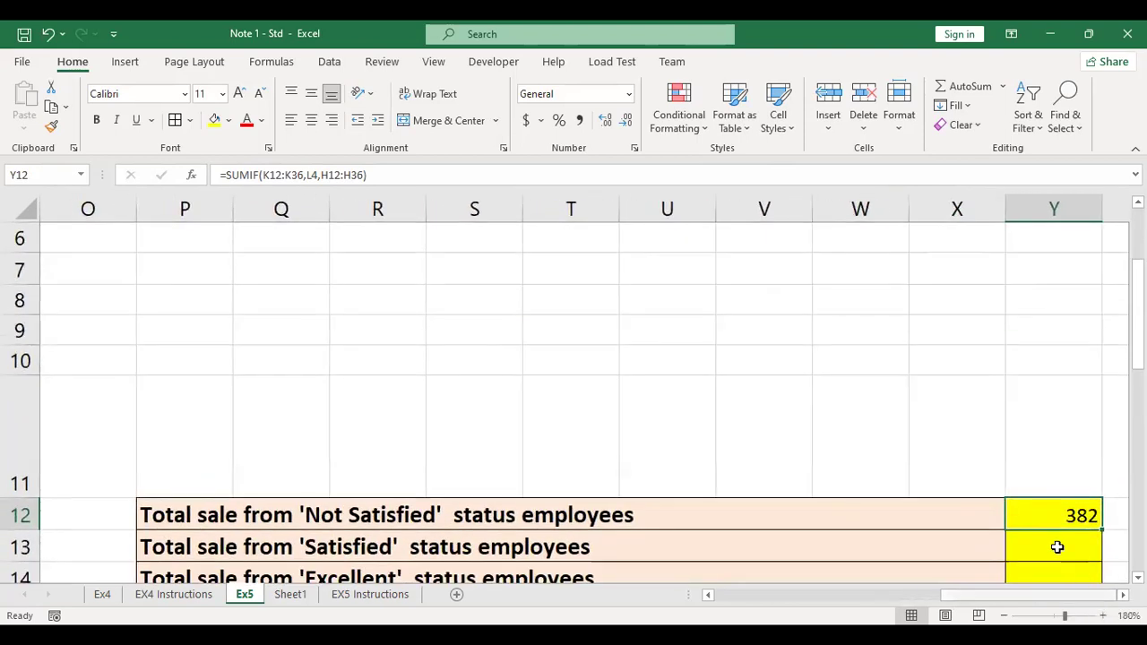
scroll(1057, 546, "down", 2)
scroll(1027, 515, "right", 3)
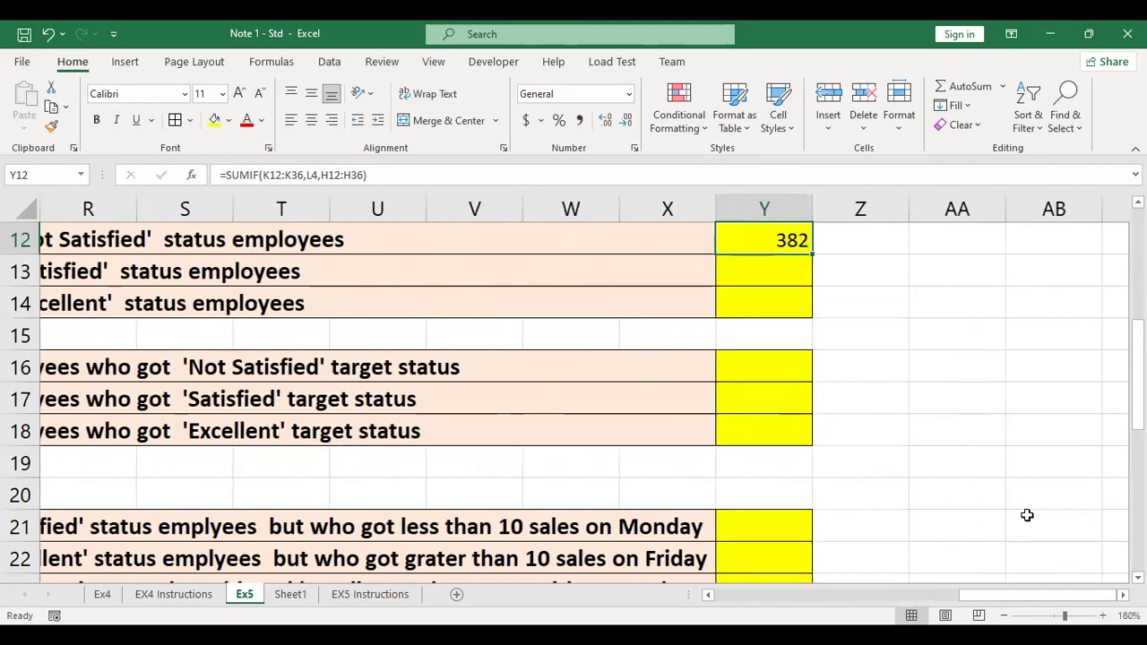
scroll(1026, 516, "up", 1)
double_click(793, 423)
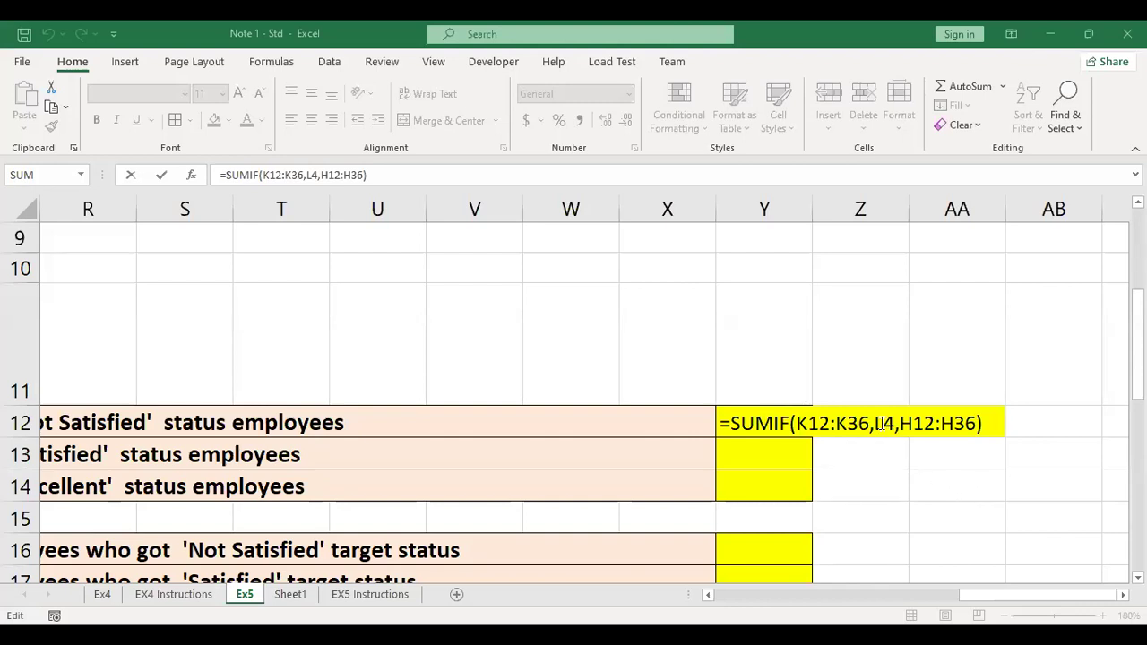
key("Return")
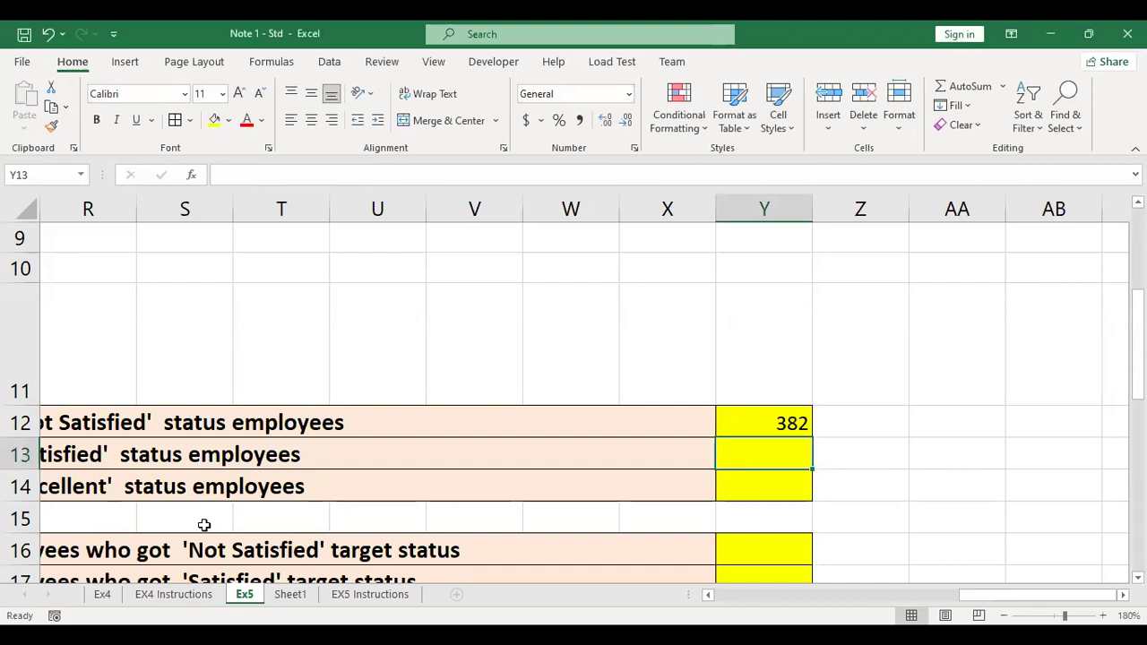
- Start a SUMIF formula in Y13 for the total sale from 'Satisfied' status employees
left_click_drag(949, 598, 936, 598)
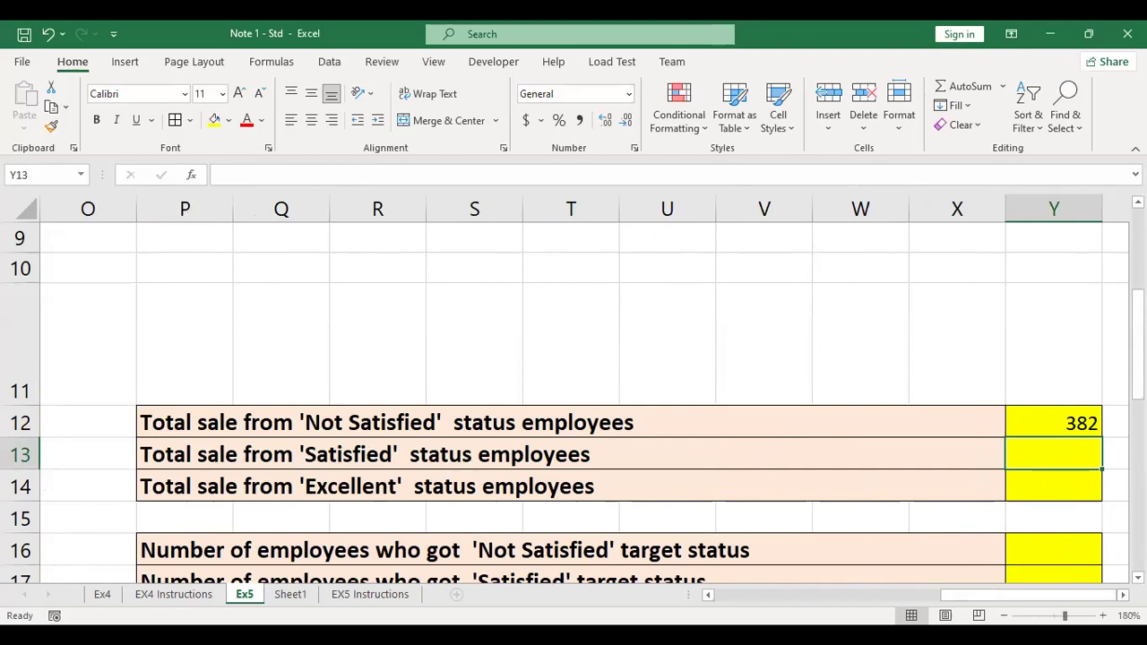
left_click(1122, 595)
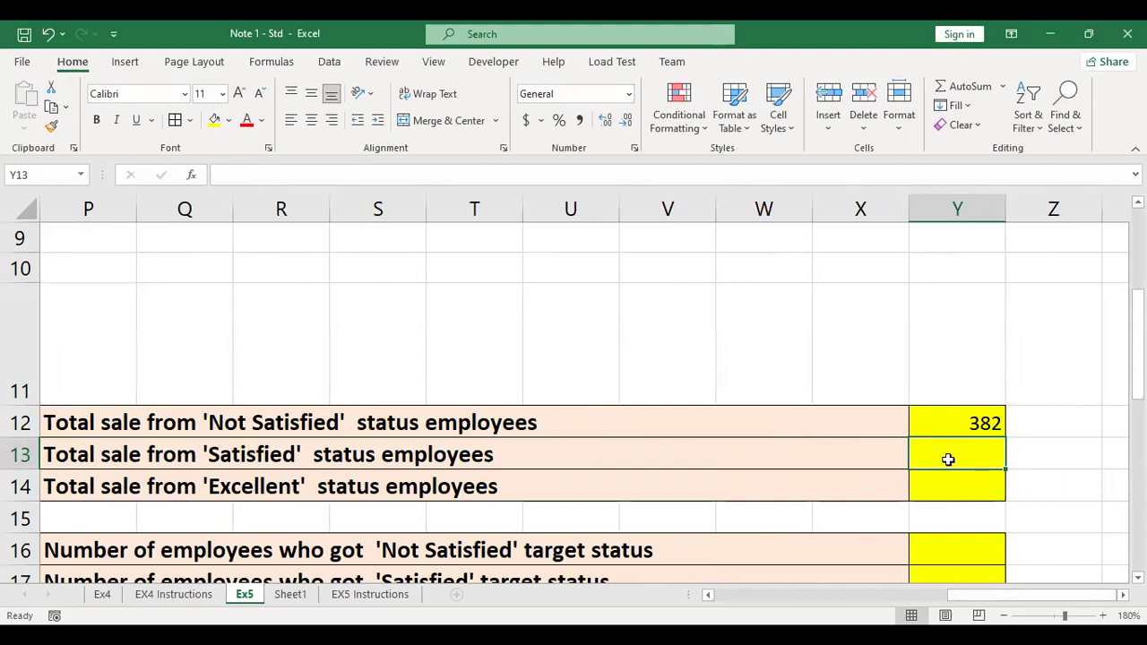
type("=")
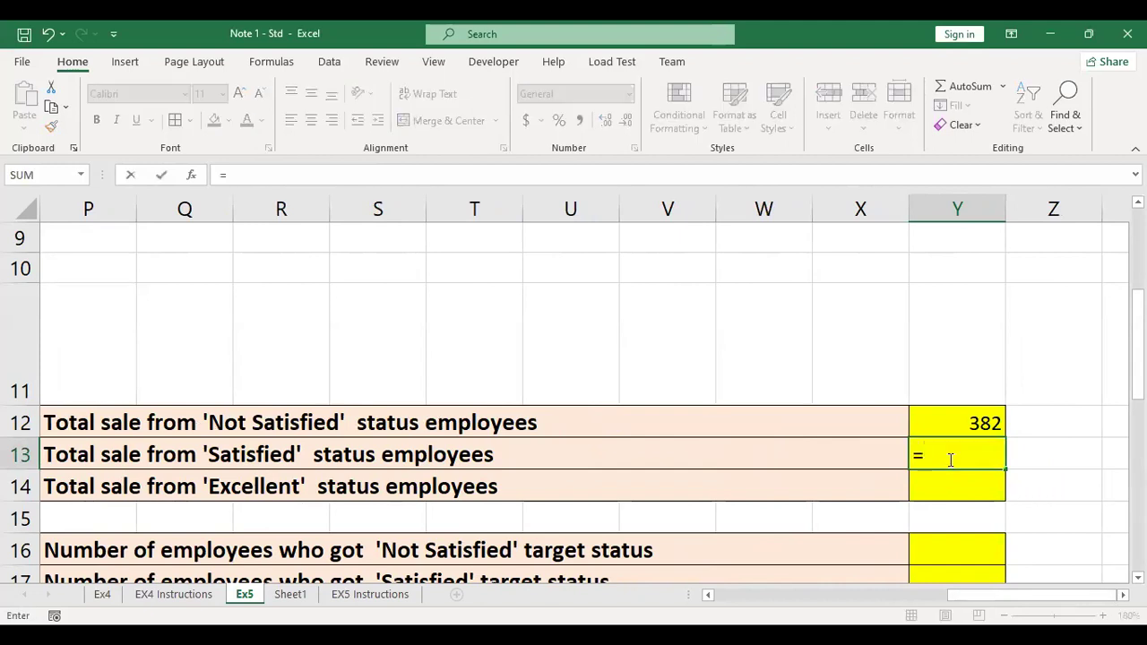
type("sm")
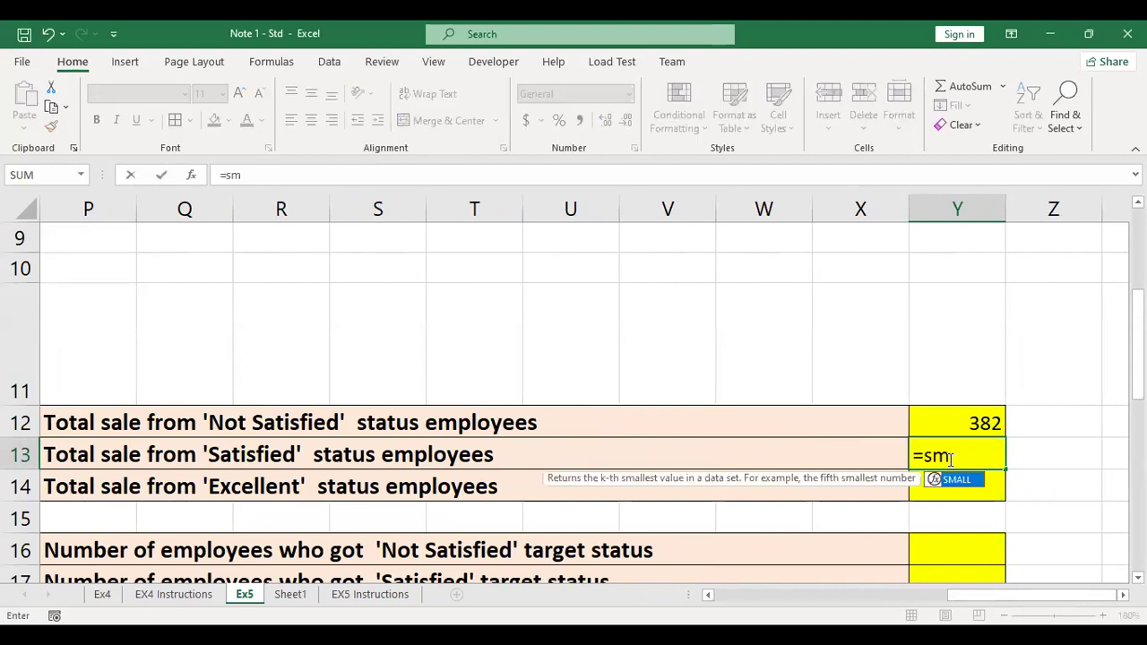
key("BackSpace")
key("BackSpace")
type("u")
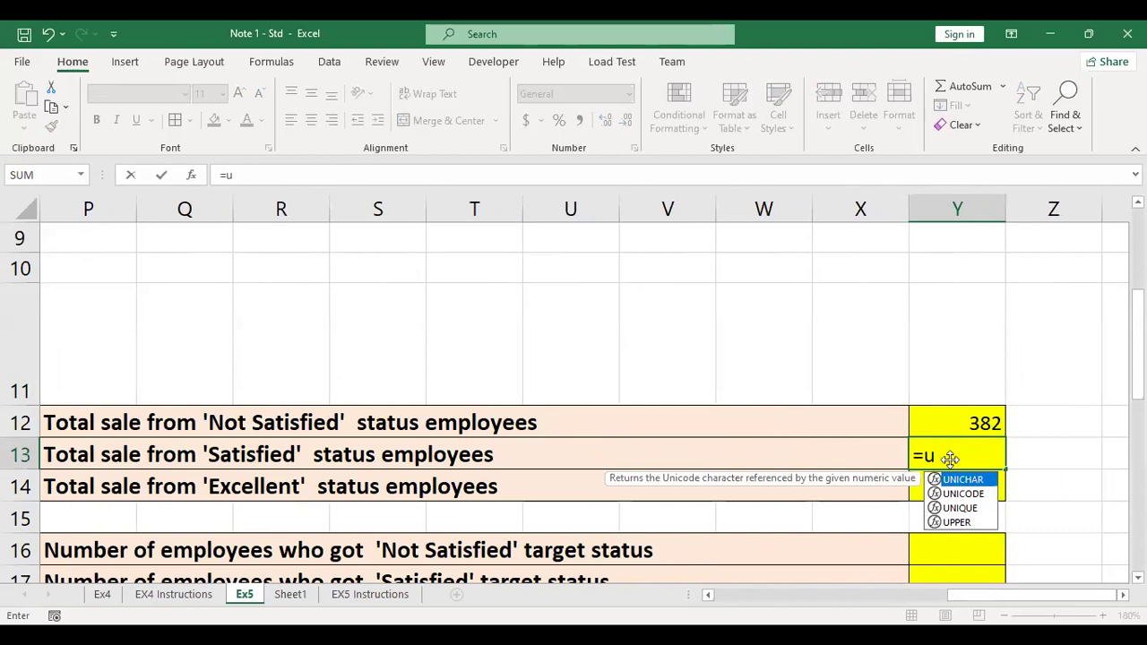
key("BackSpace")
type("s")
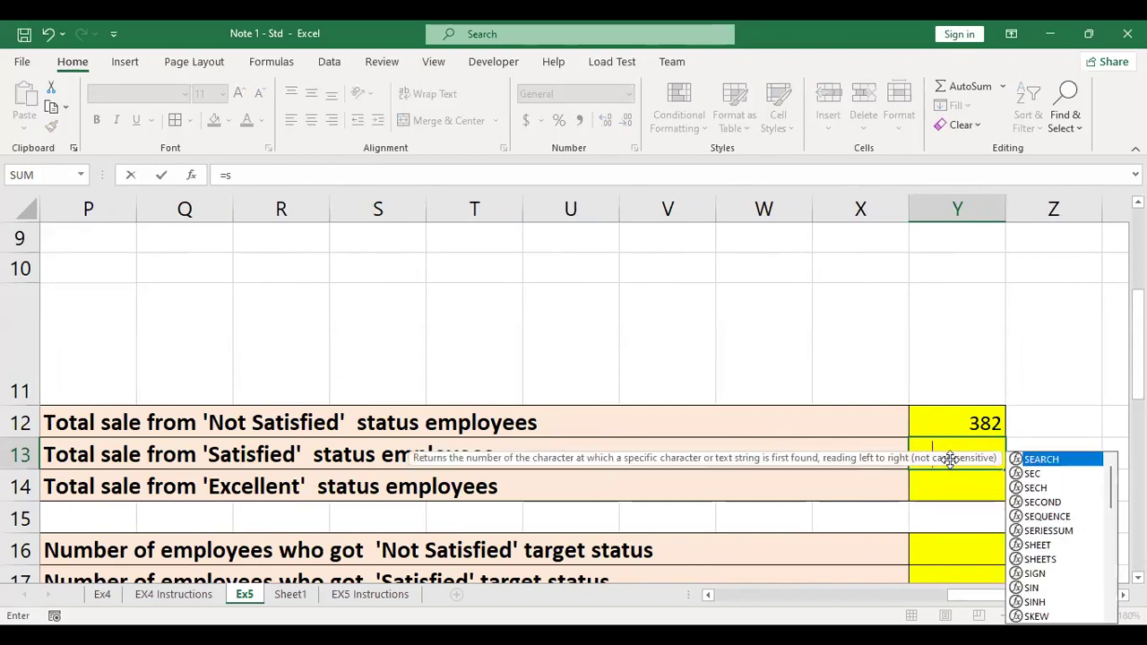
type("u")
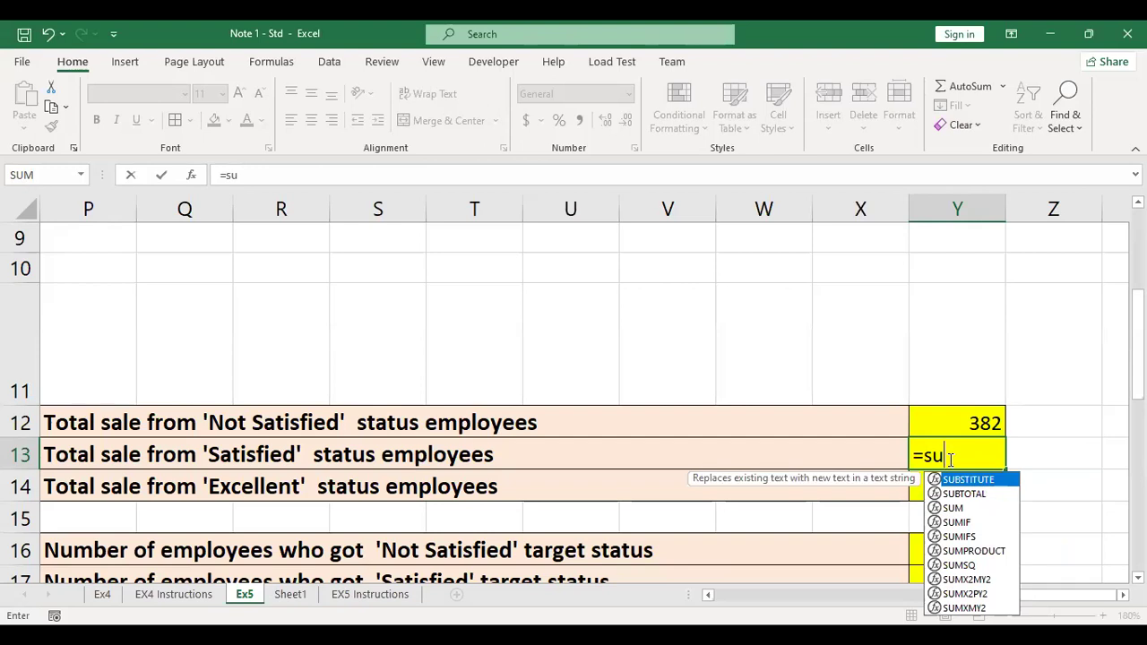
double_click(956, 522)
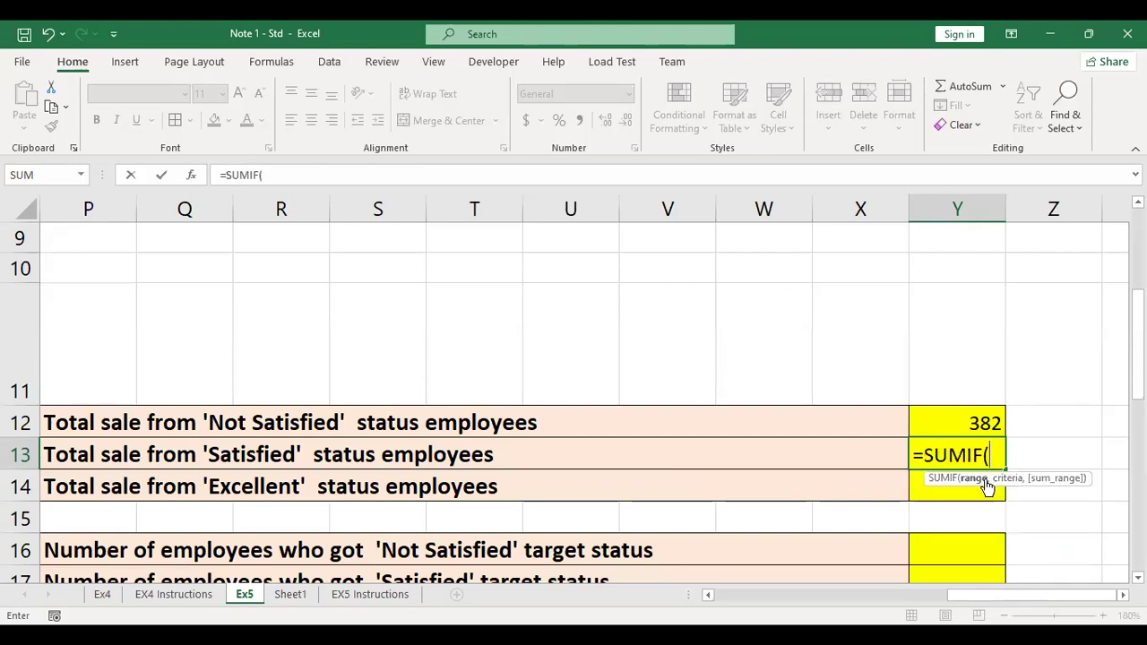
- Set the criteria range of the Y13 SUMIF formula to the Target status cells K12:K36
left_click_drag(1023, 596, 916, 610)
left_click(388, 430)
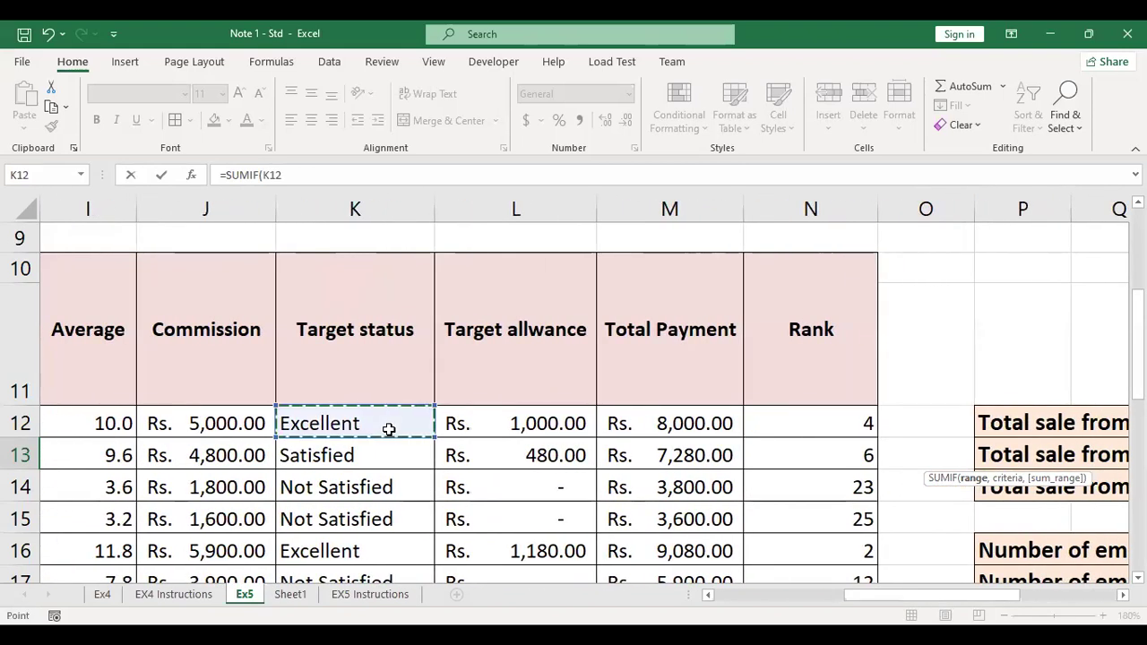
key("ctrl+shift+Down")
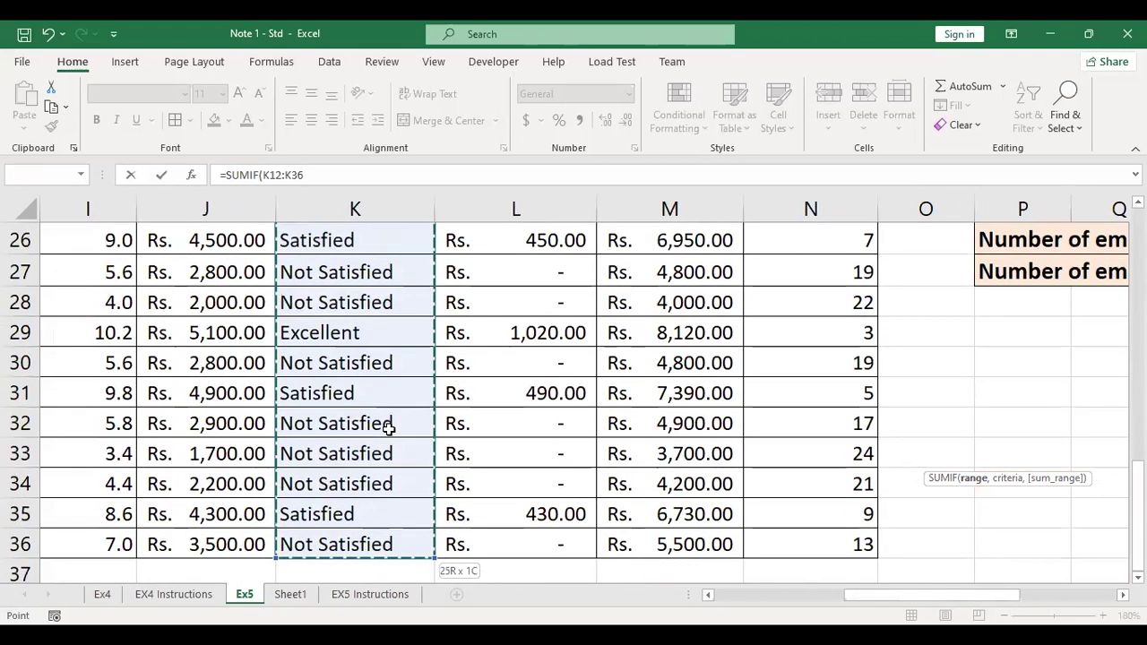
type(",")
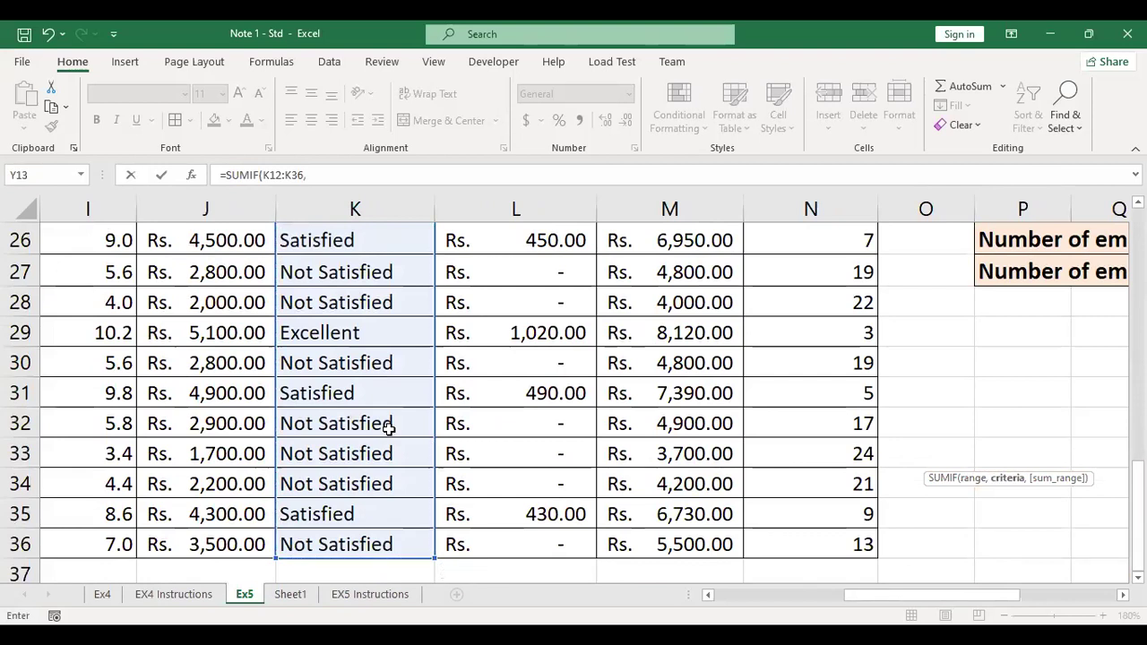
- Set the criterion of the Y13 SUMIF formula to the 'Satisfied' cell L5 in the Target Status table
scroll(524, 342, "up", 8)
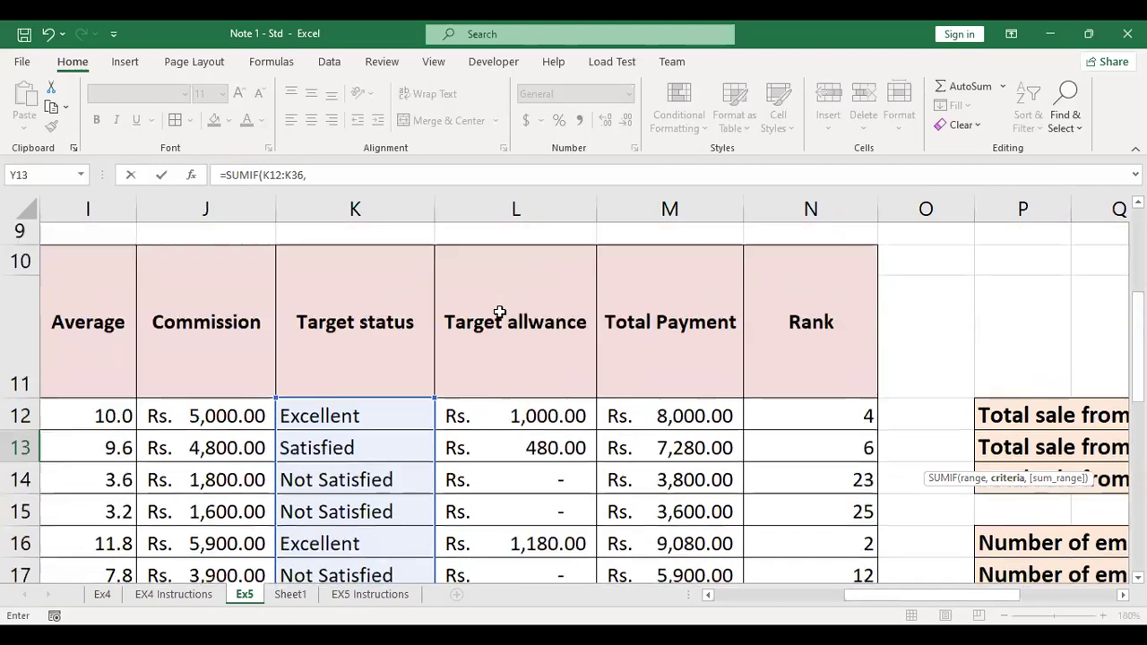
left_click(500, 335)
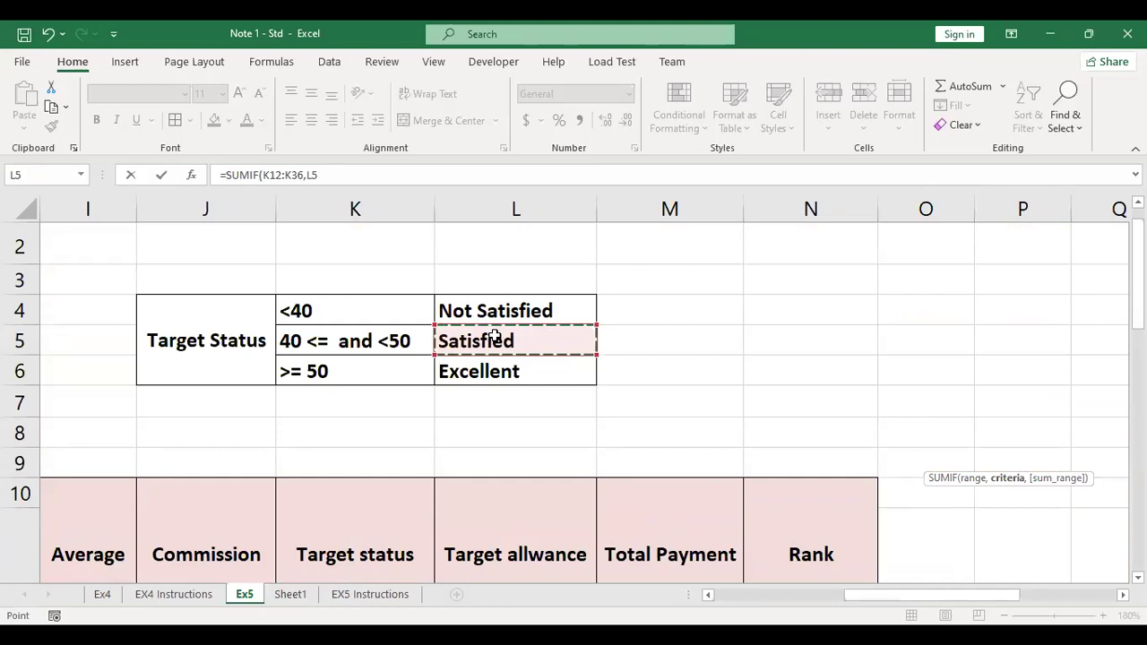
scroll(357, 363, "down", 2)
scroll(357, 364, "down", 2)
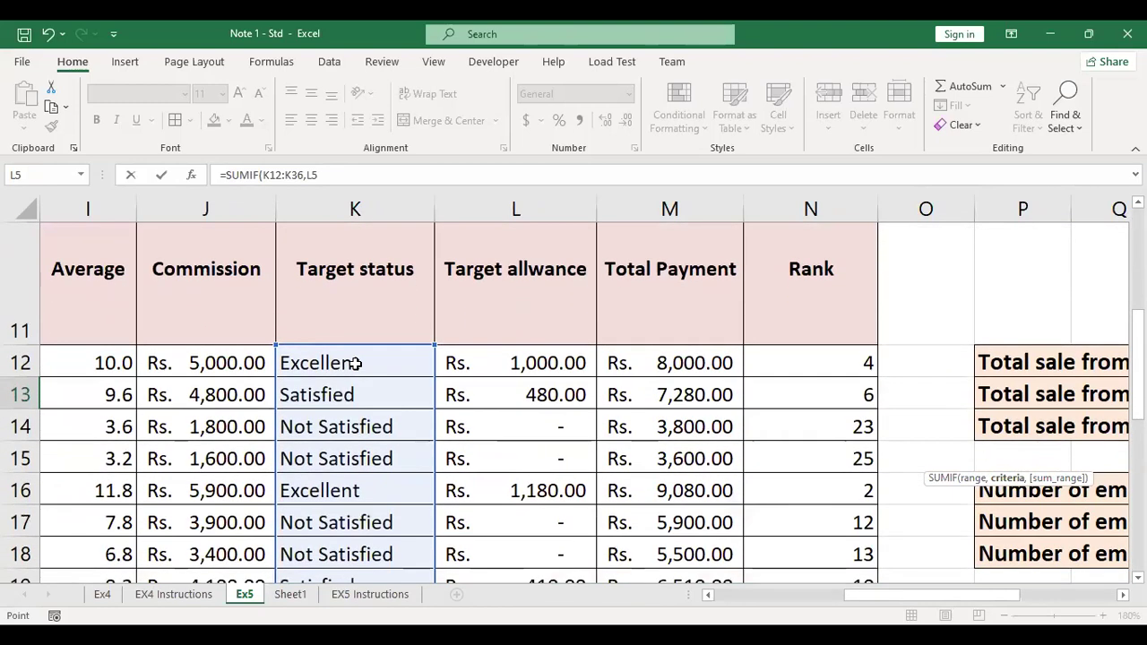
type(",")
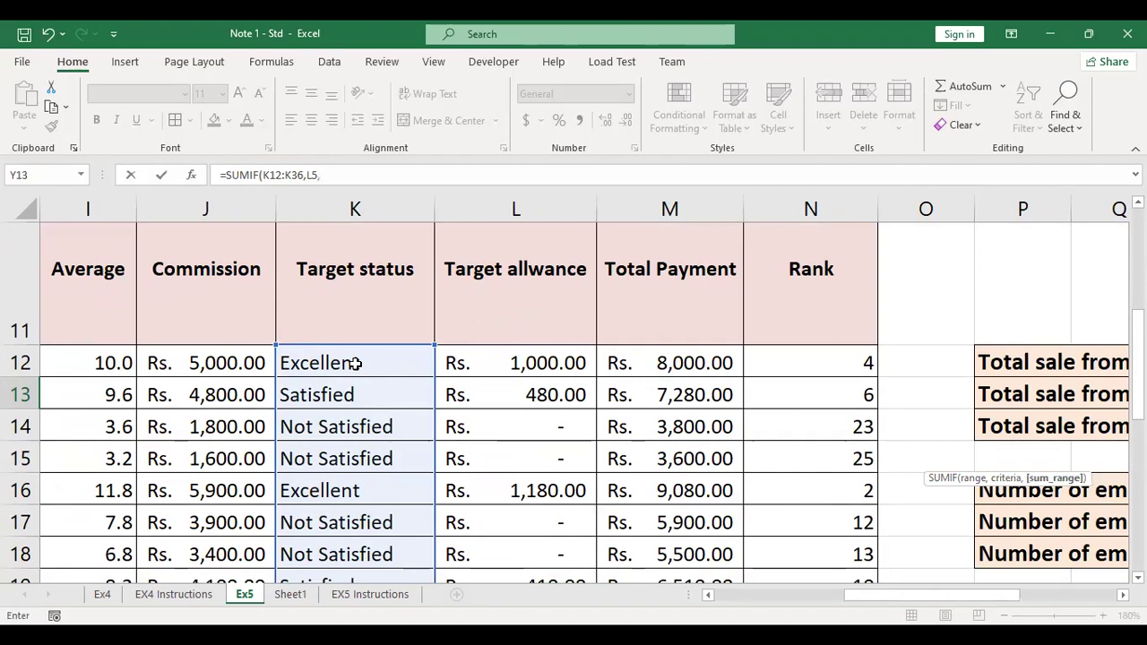
- Set the sum range of the Y13 SUMIF formula to the Total column cells H12:H36 and complete the formula
left_click_drag(866, 599, 818, 599)
left_click(302, 348)
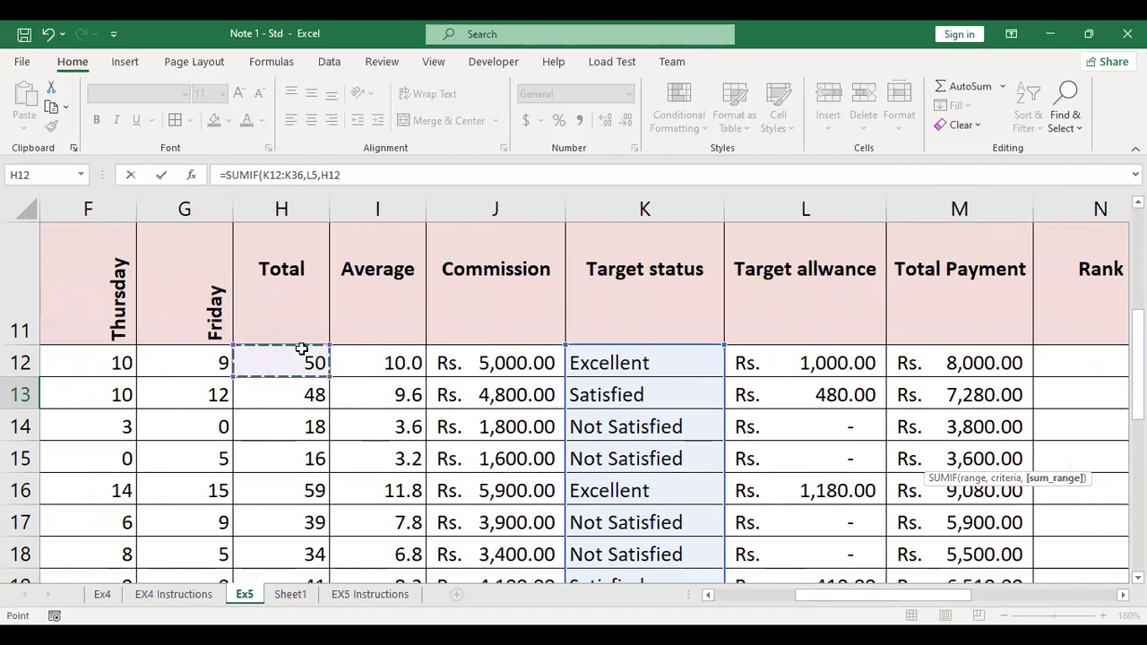
key("ctrl+shift+Down")
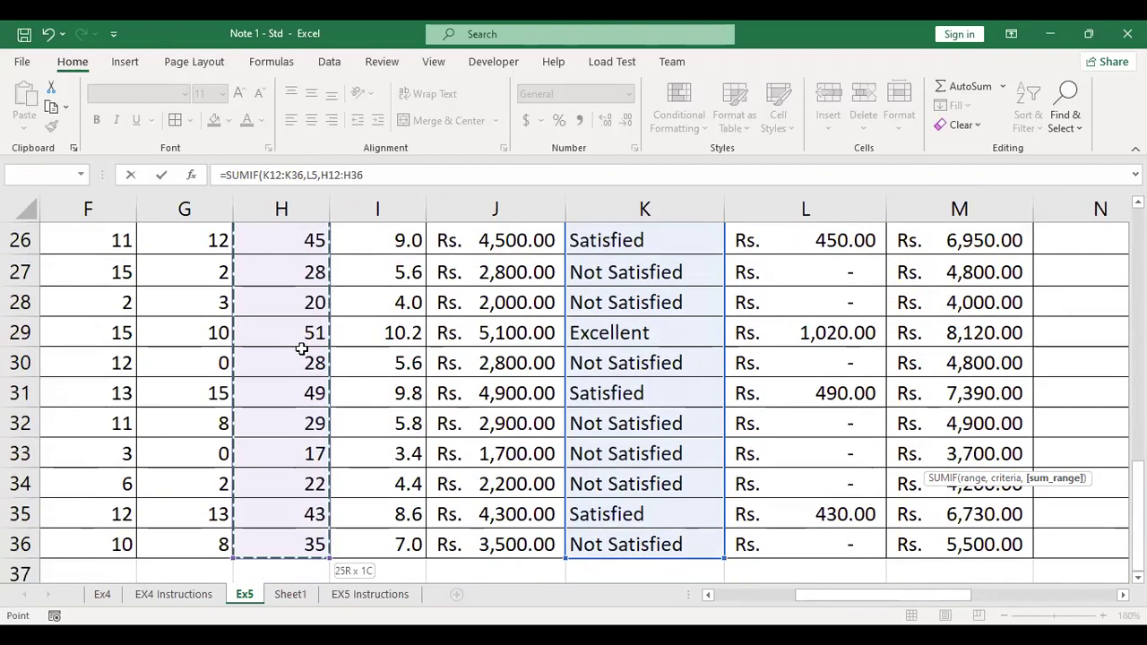
key("Return")
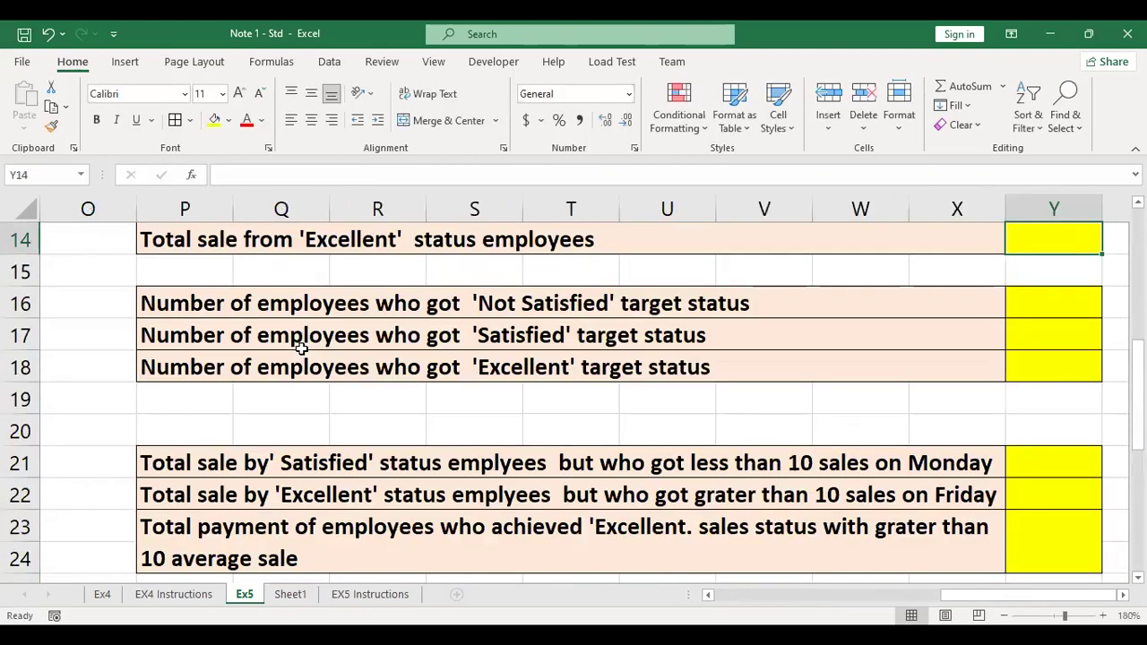
- Go through the range, criteria and sum range arguments of the Y13 SUMIF formula
scroll(1068, 324, "up", 3)
scroll(1048, 404, "down", 1)
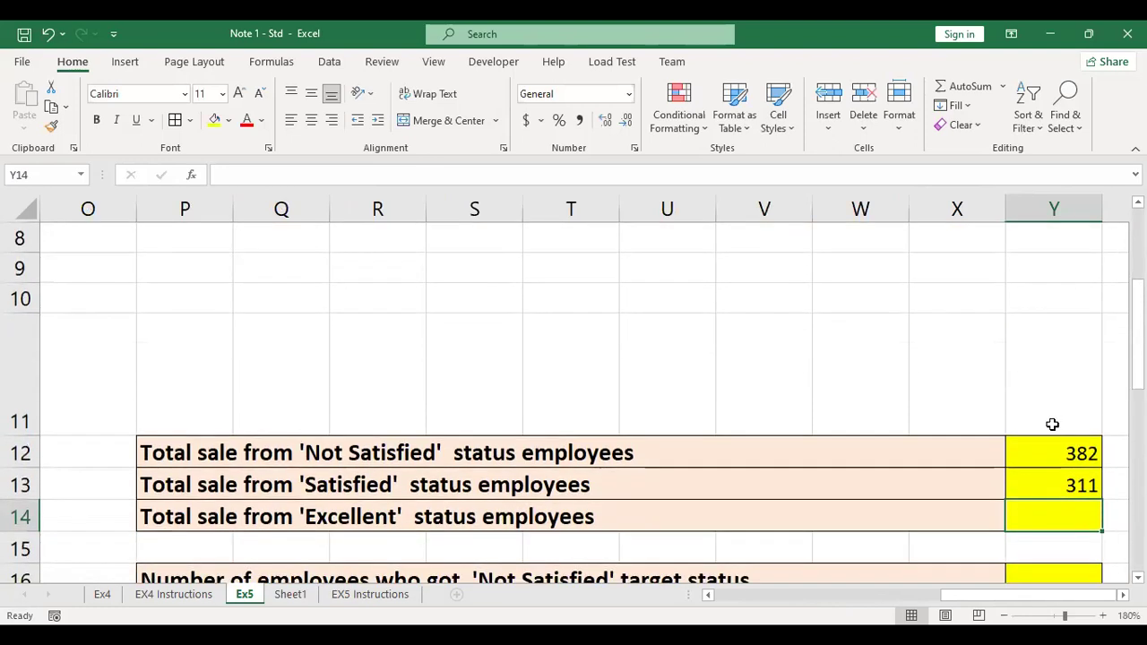
double_click(1060, 476)
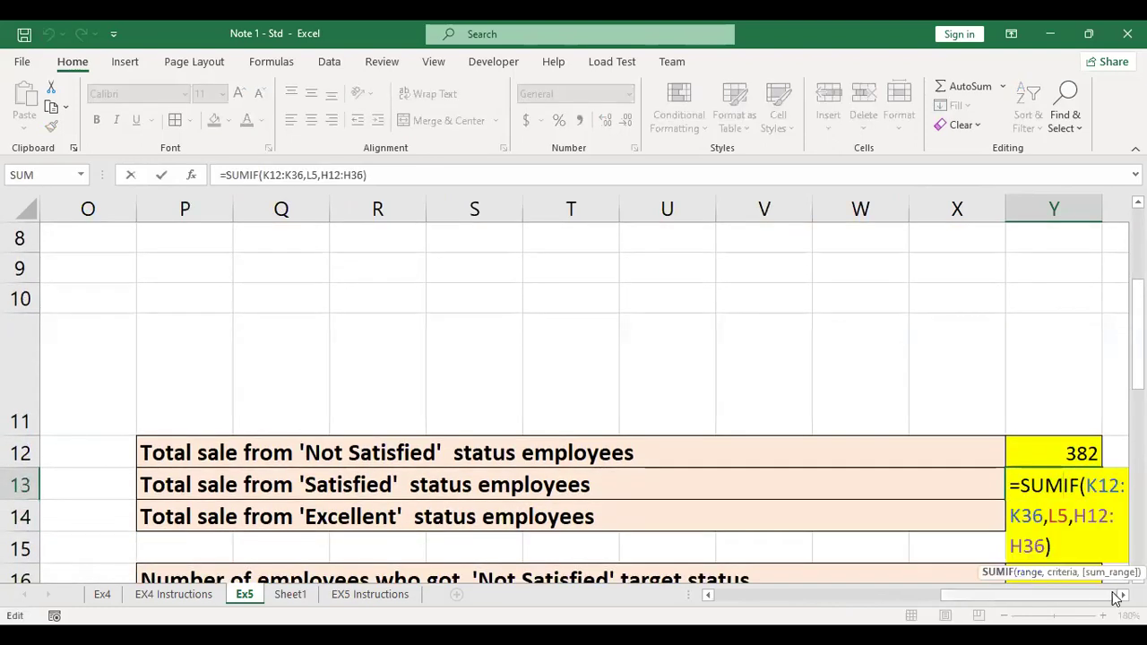
scroll(1120, 579, "right", 3)
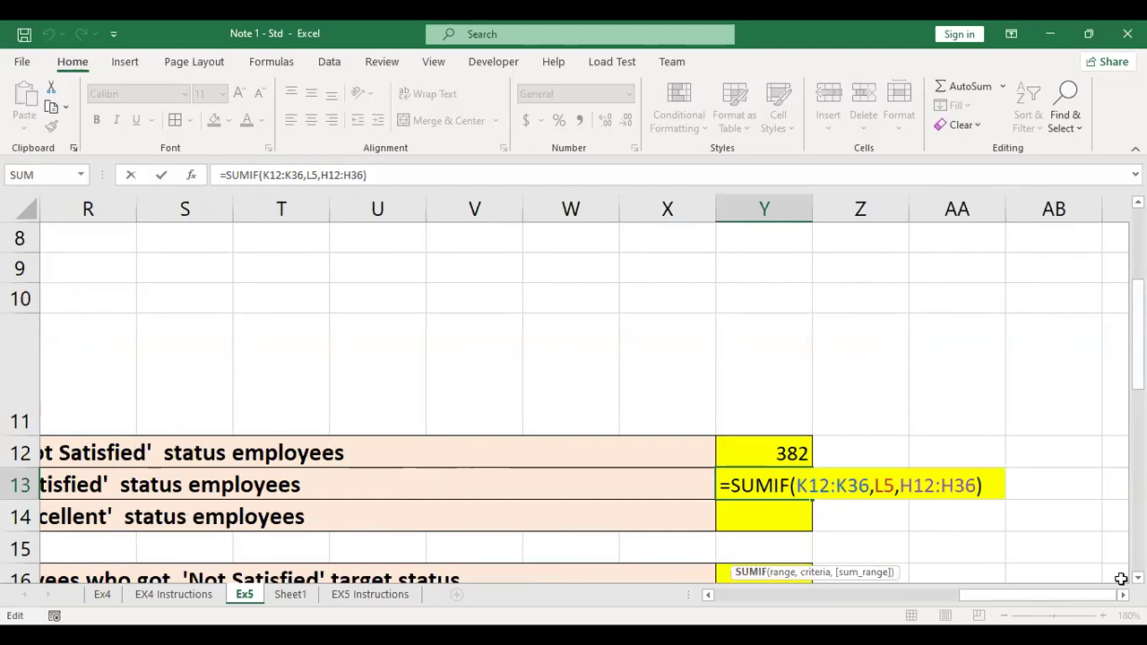
left_click(773, 485)
left_click_drag(796, 485, 870, 486)
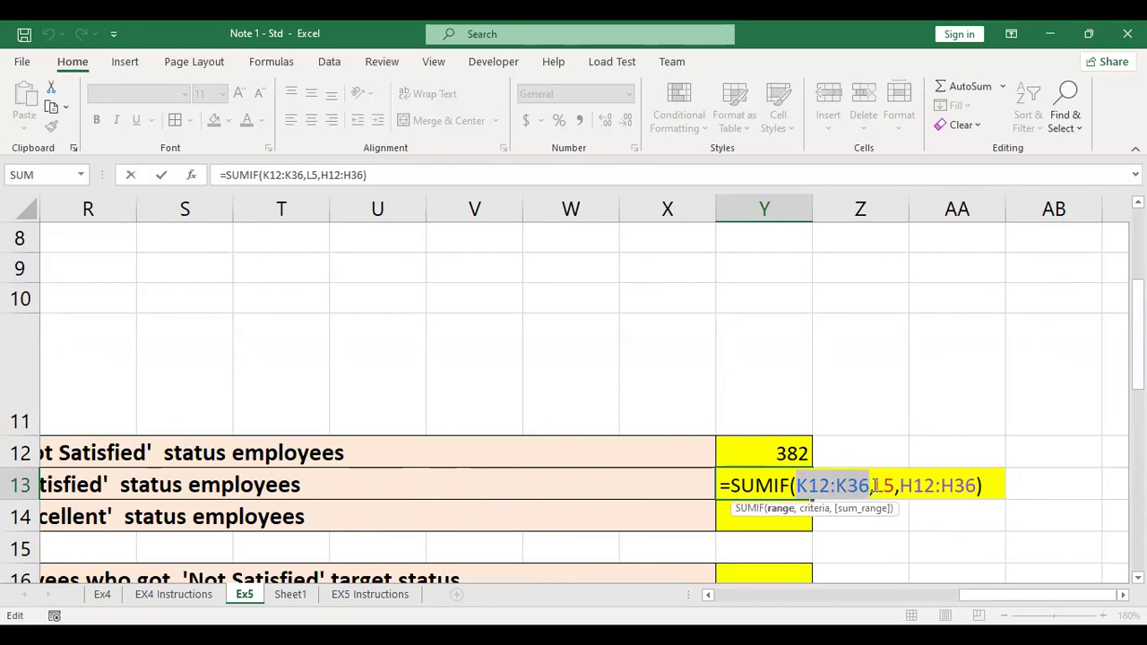
left_click_drag(884, 485, 892, 485)
left_click(890, 485)
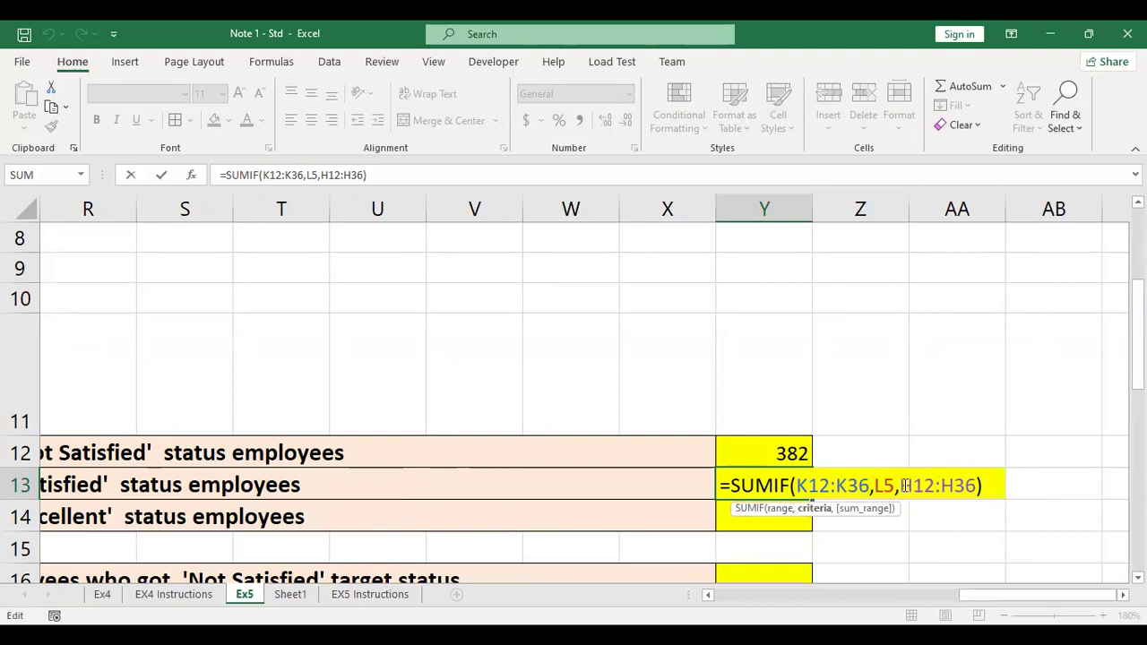
left_click_drag(899, 485, 970, 484)
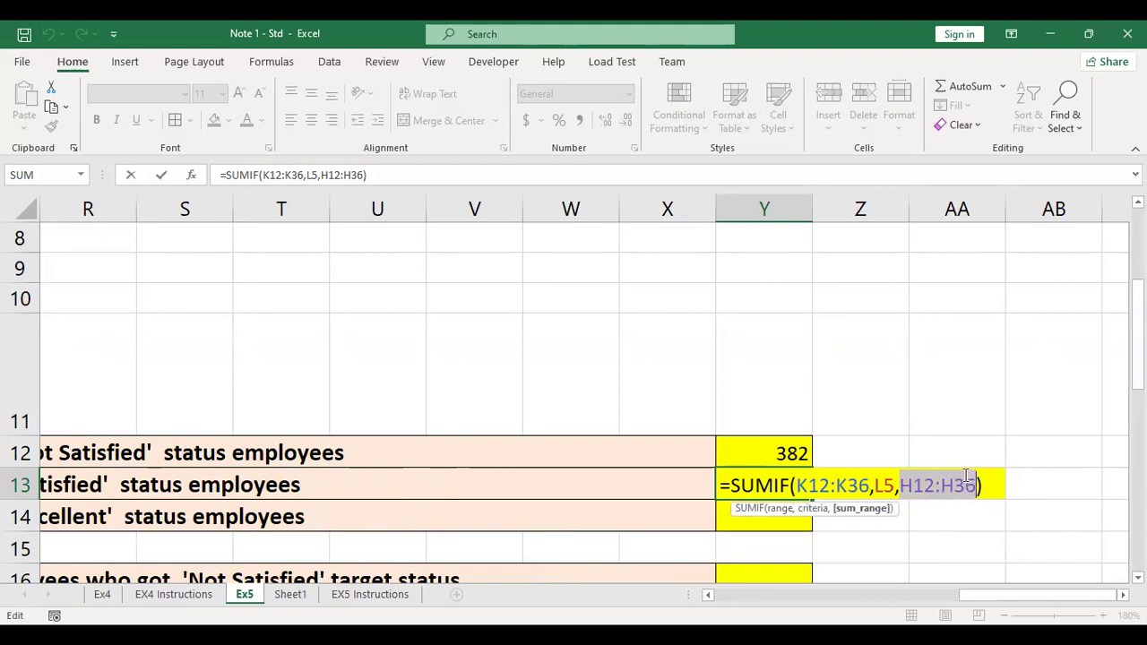
key("Return")
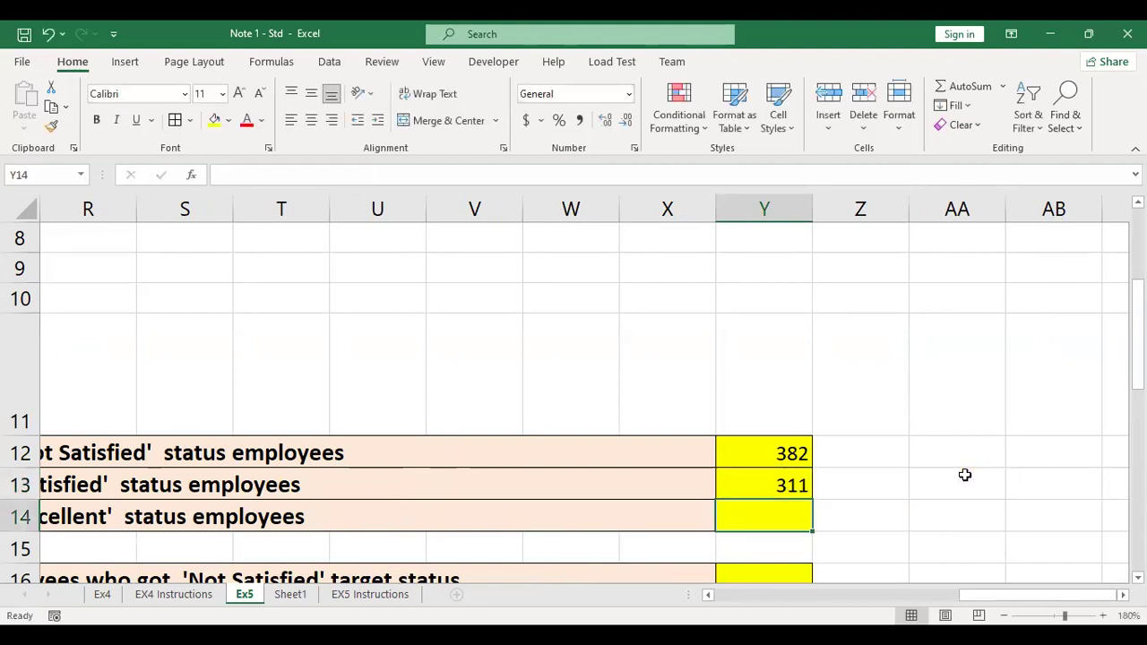
- Copy the full SUMIF formula text from Y13, leaving the cell unedited
left_click(780, 486)
double_click(780, 485)
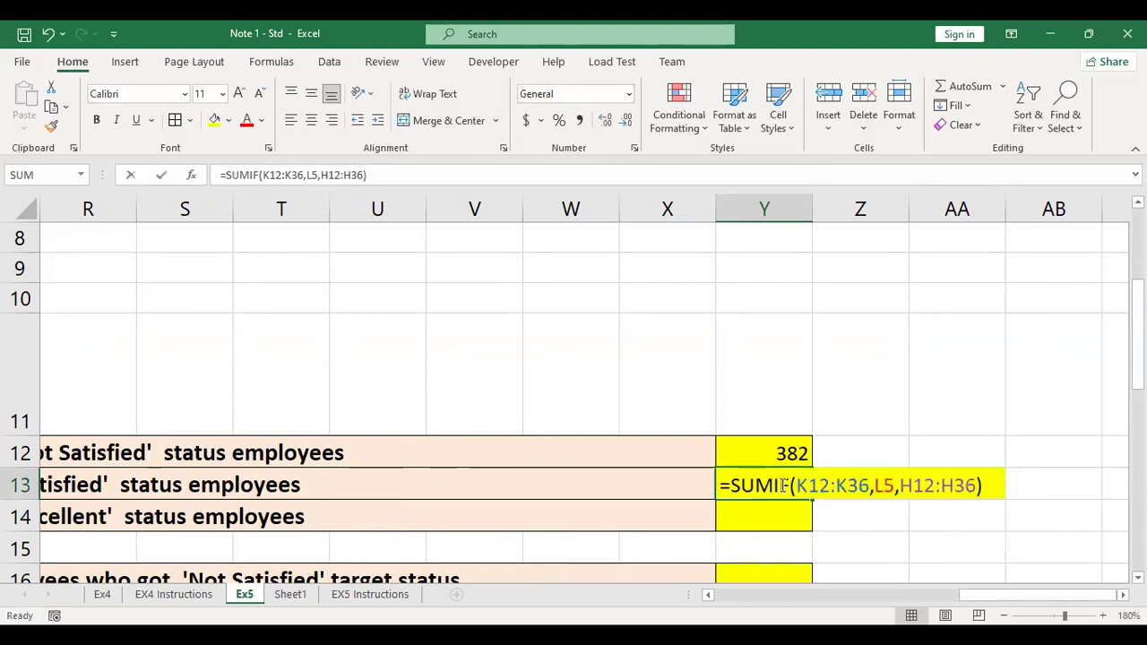
left_click_drag(396, 175, 201, 196)
key("ctrl+c")
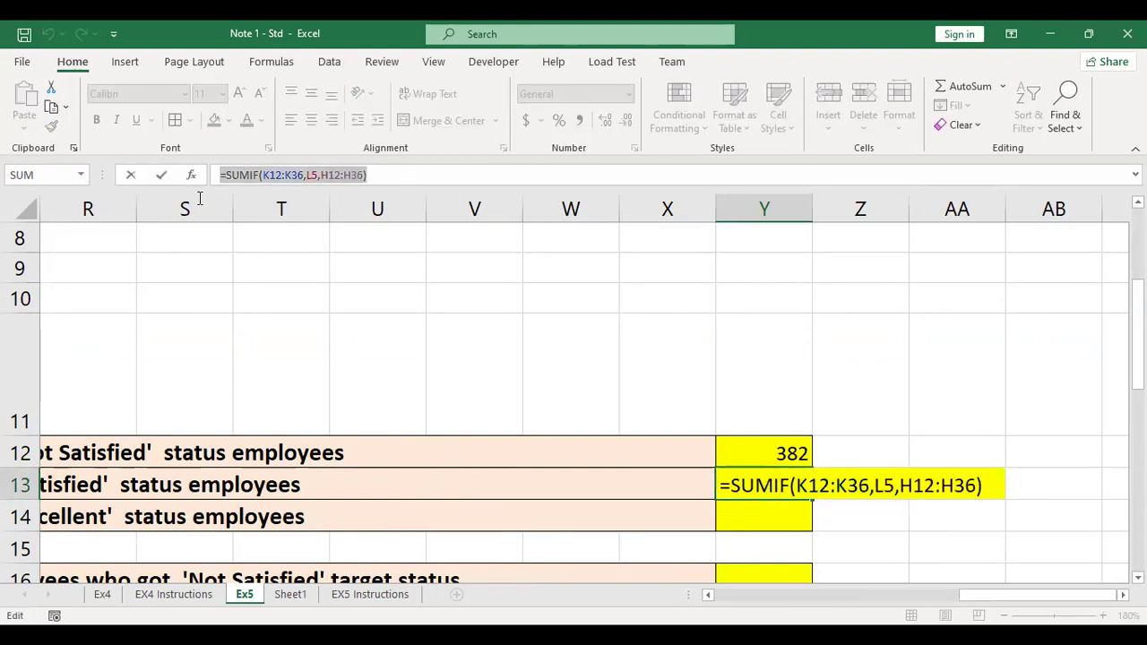
key("Escape")
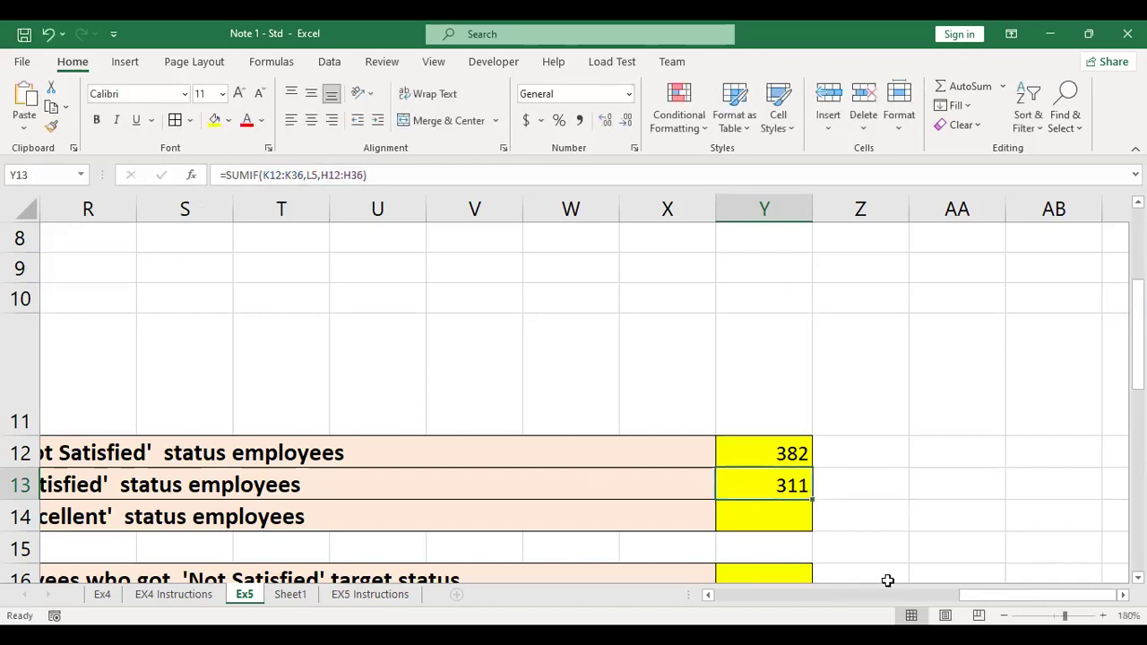
- Paste the copied formula into Y14 and change its criterion to L6, giving =SUMIF(K12:K36,L6,H12:H36) for 'Excellent' status employees
double_click(796, 511)
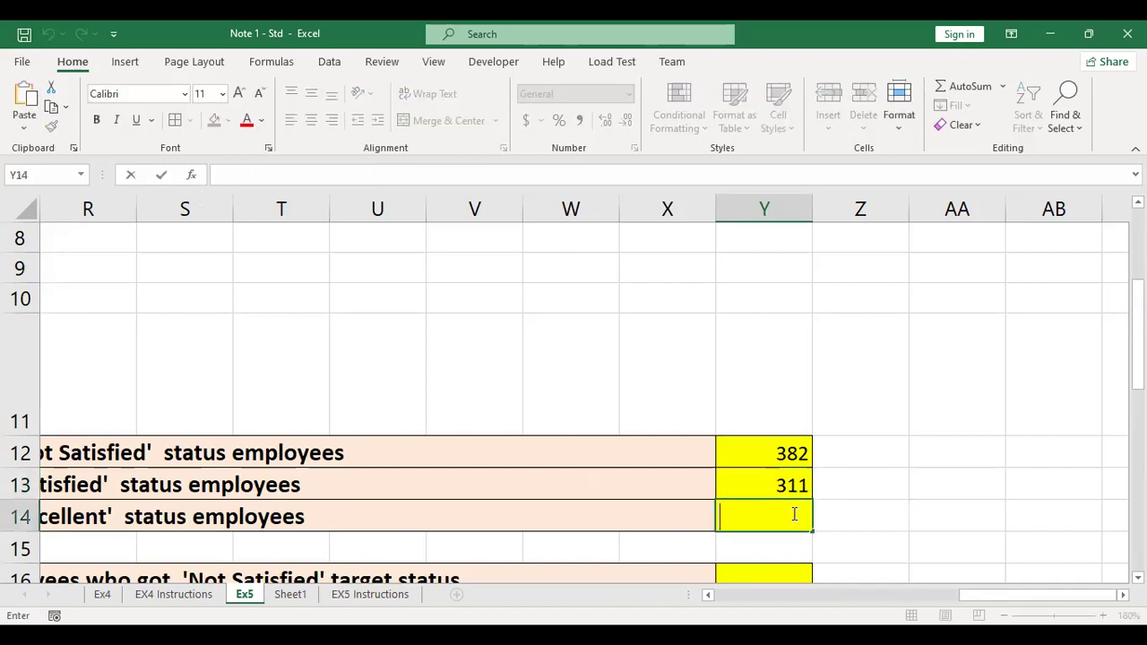
key("ctrl+v")
double_click(890, 520)
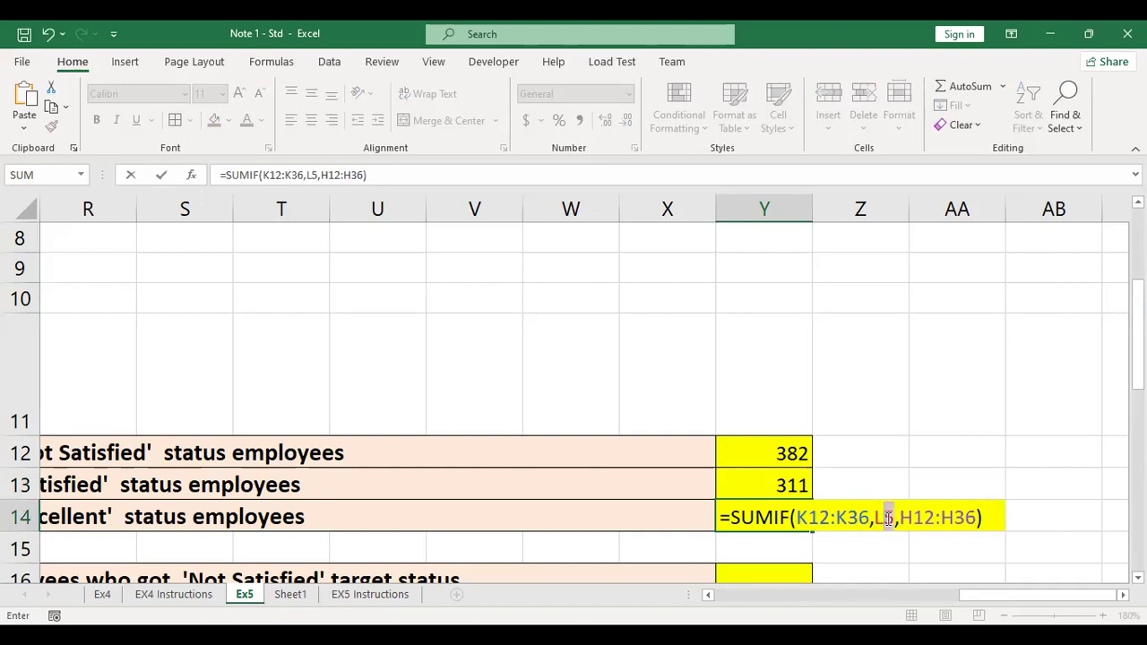
left_click(886, 518)
type("6")
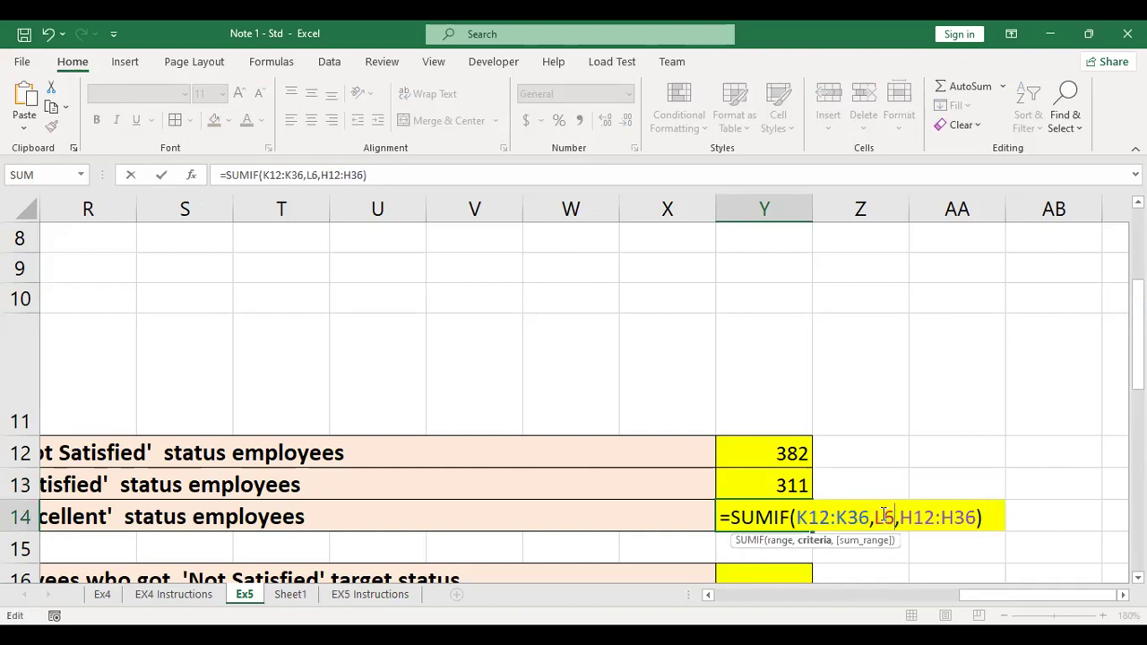
key("Return")
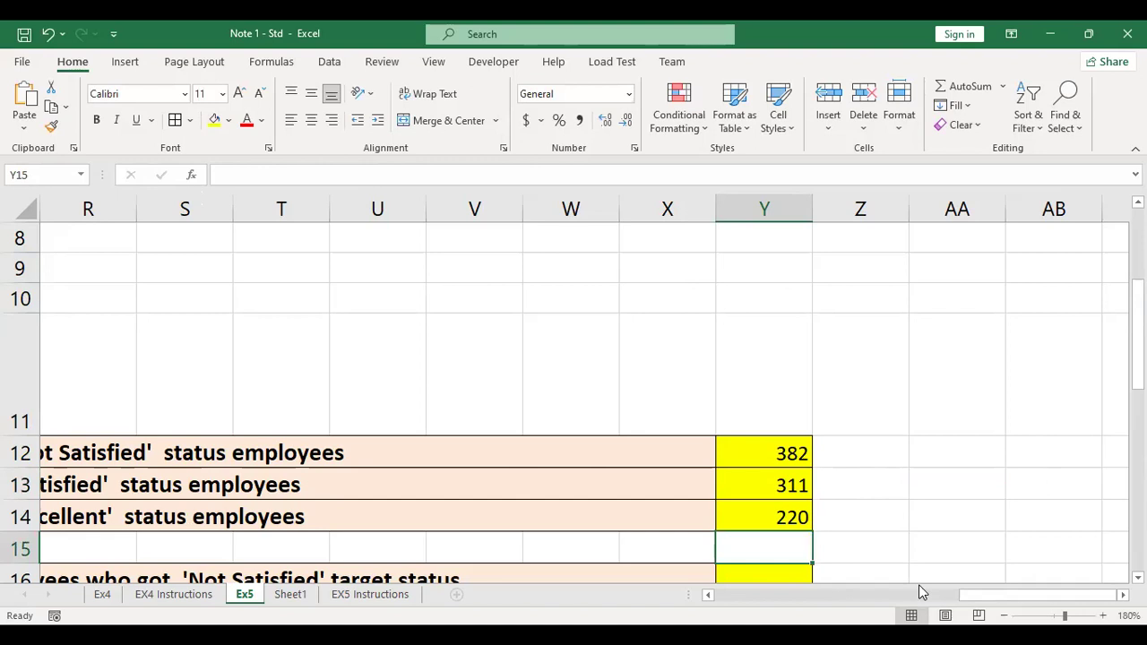
- Check the arguments of the SUMIF formula in Y14
left_click(726, 512)
double_click(802, 516)
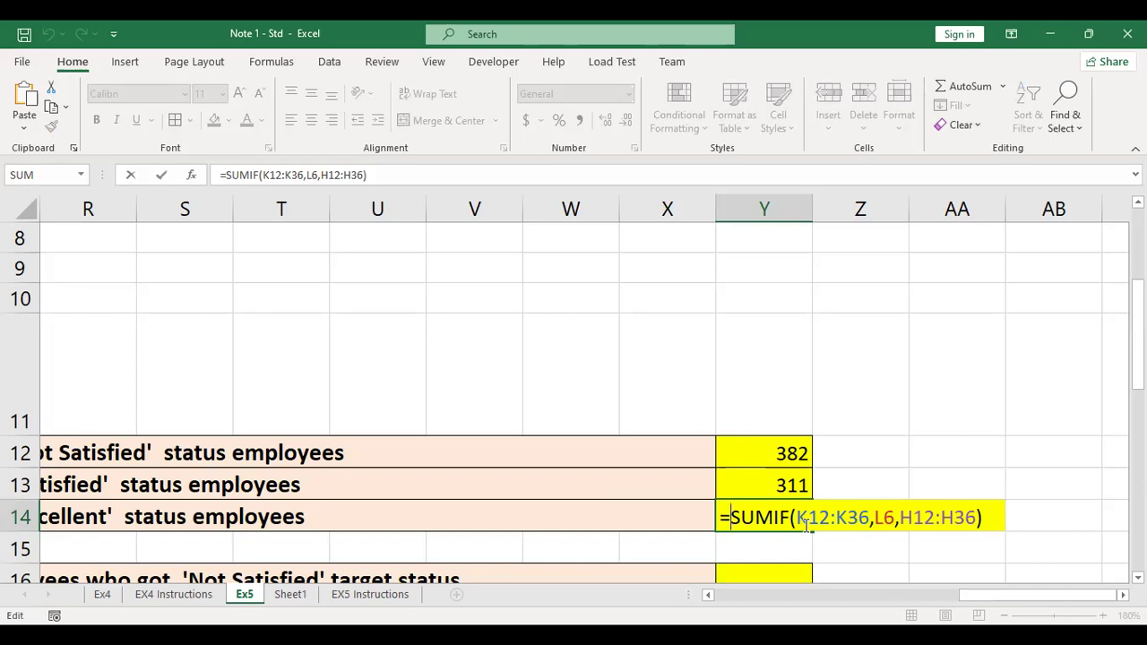
key("Return")
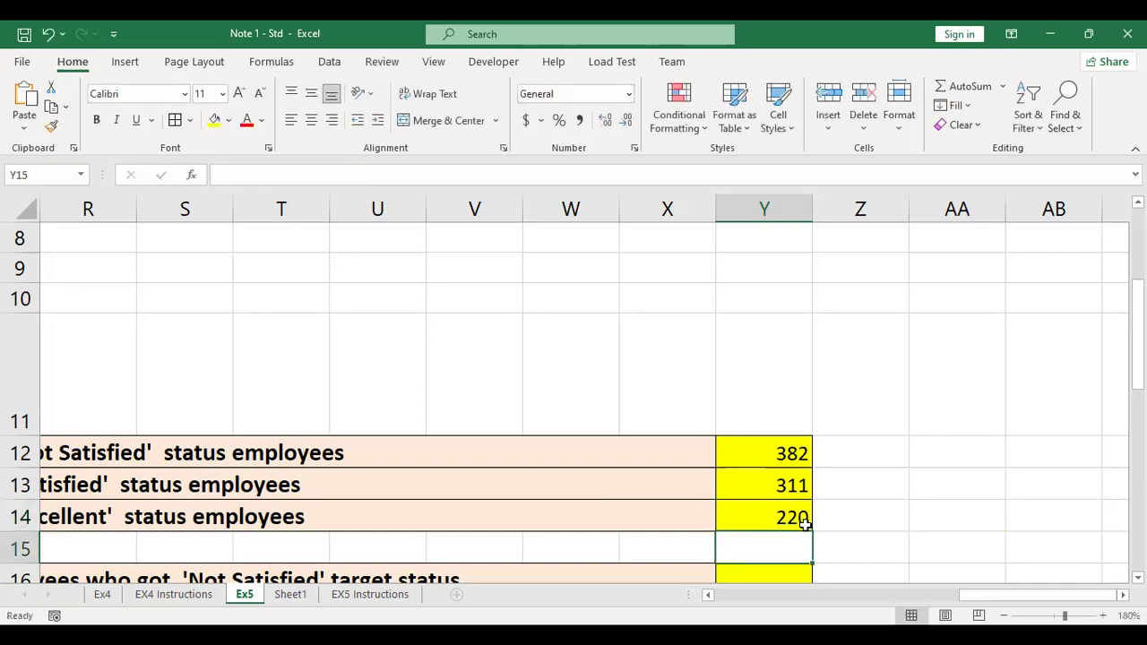
- Read through the remaining summary questions below row 15, including the employee counts per target status
scroll(755, 430, "down", 2)
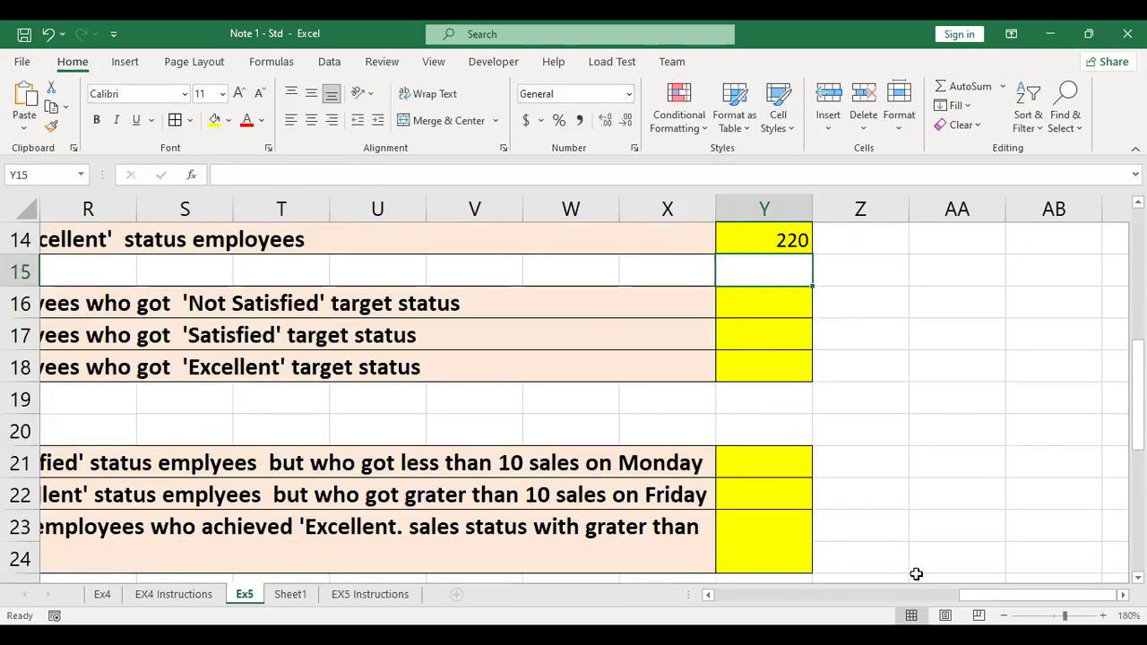
left_click_drag(973, 595, 965, 595)
scroll(920, 556, "down", 1)
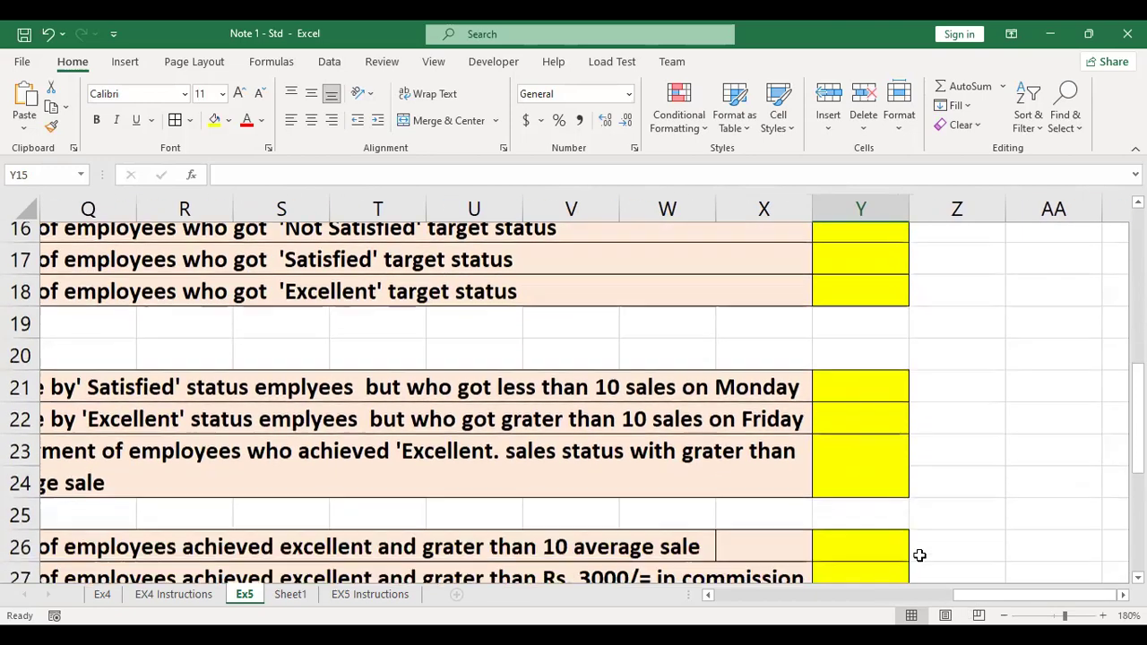
scroll(919, 555, "down", 2)
scroll(918, 554, "up", 4)
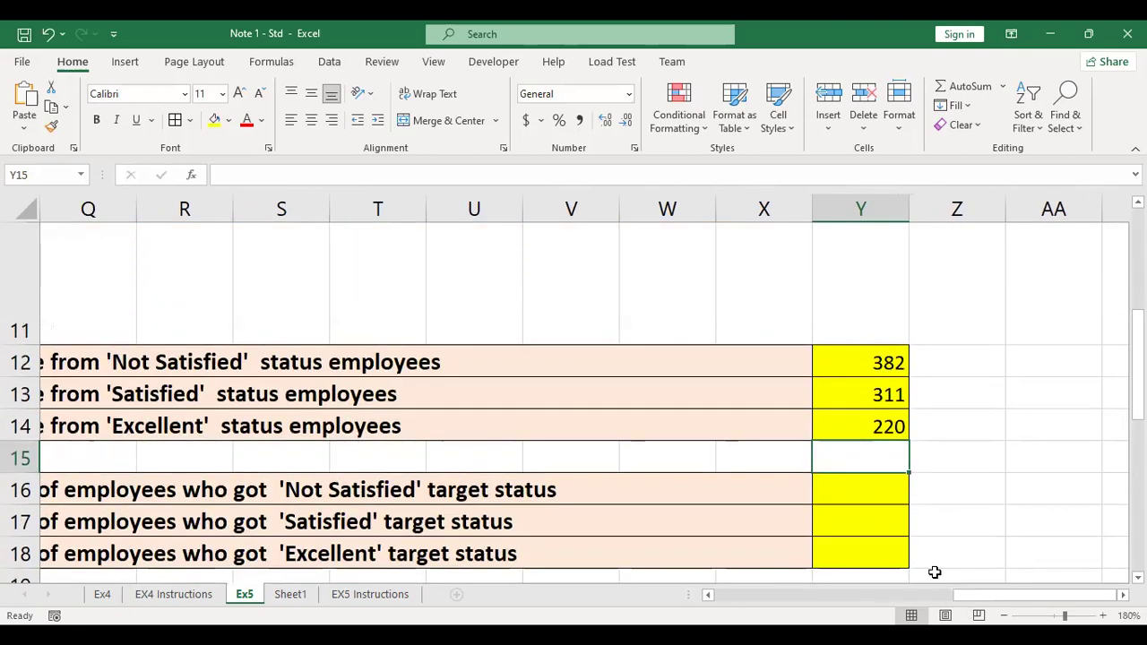
scroll(935, 571, "down", 1)
scroll(870, 547, "left", 2)
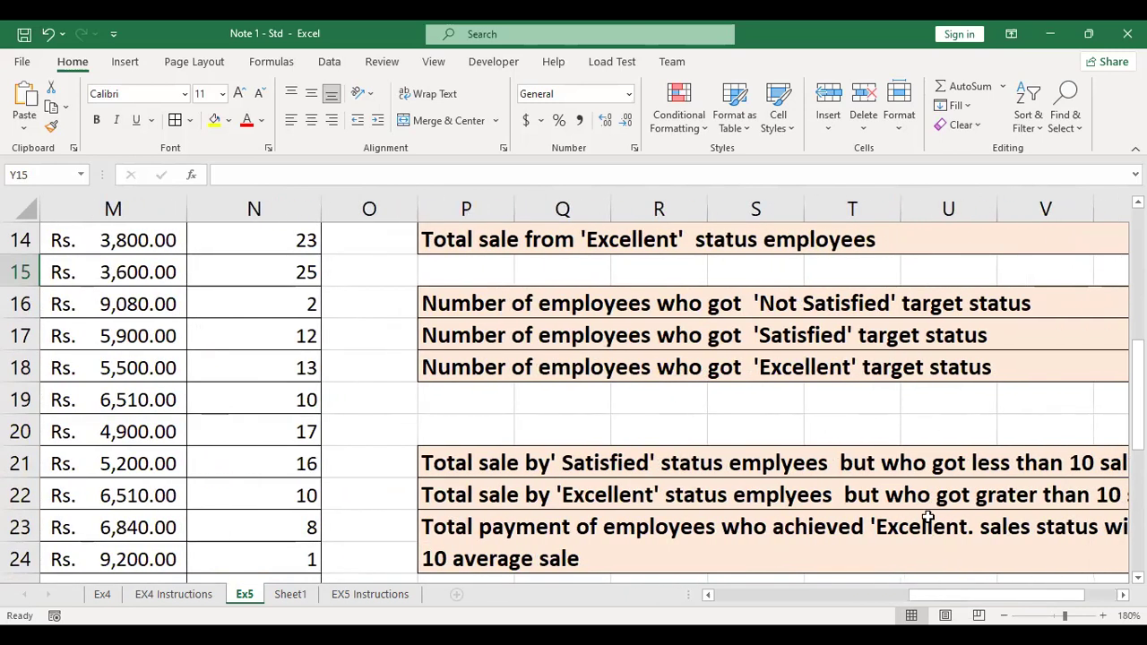
left_click_drag(950, 595, 979, 595)
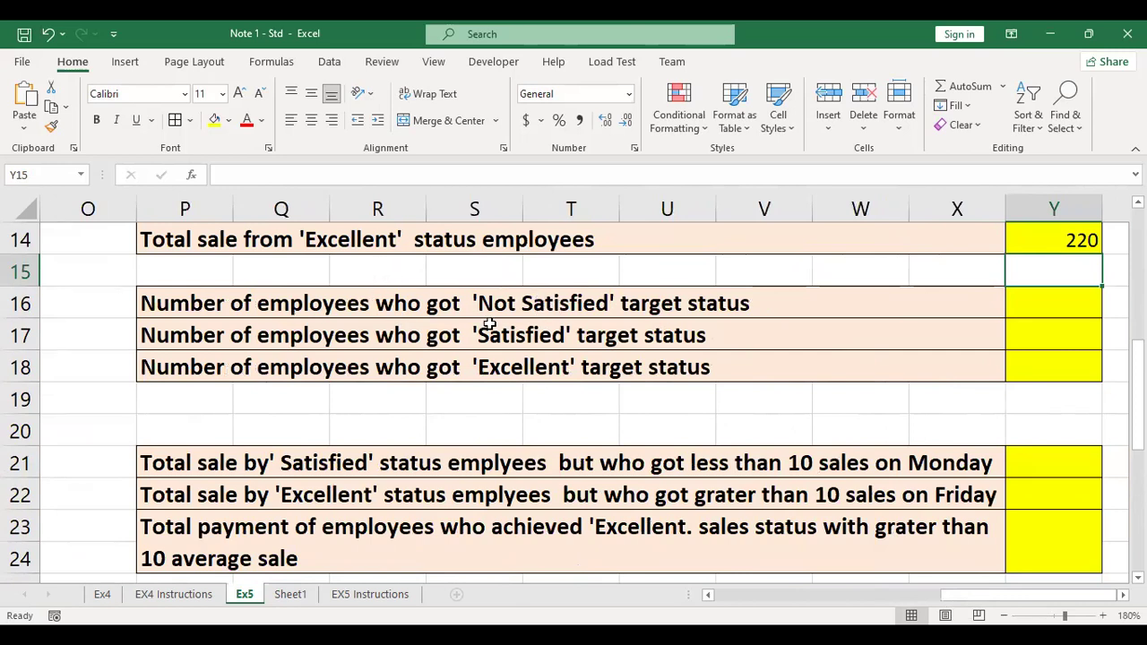
scroll(490, 325, "up", 2)
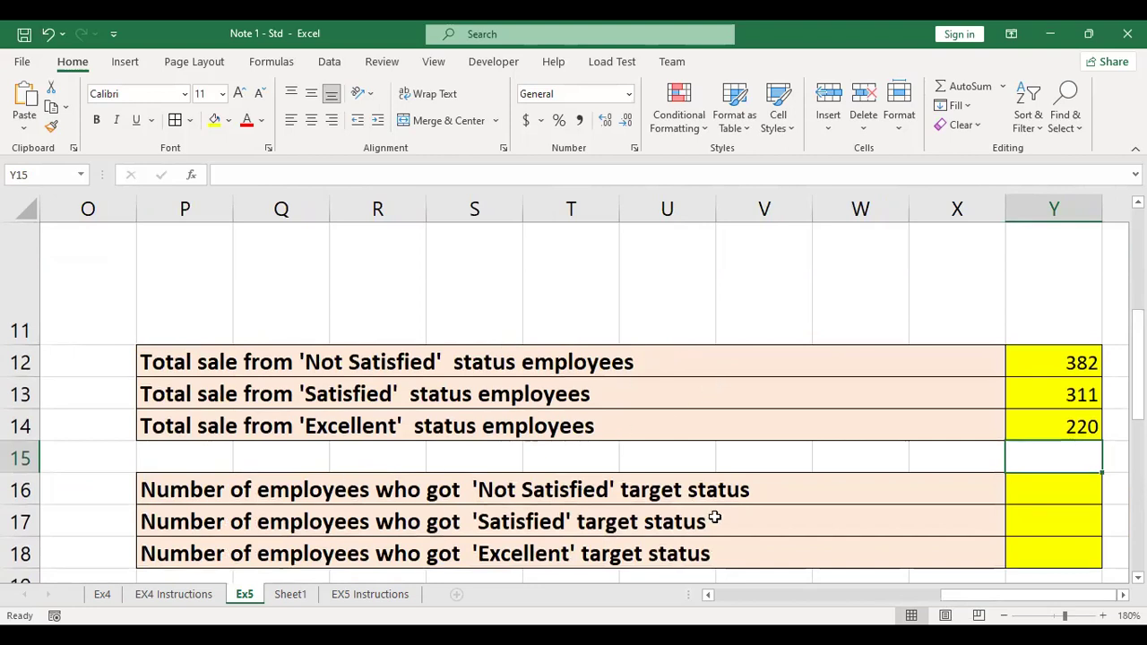
left_click_drag(986, 599, 1008, 598)
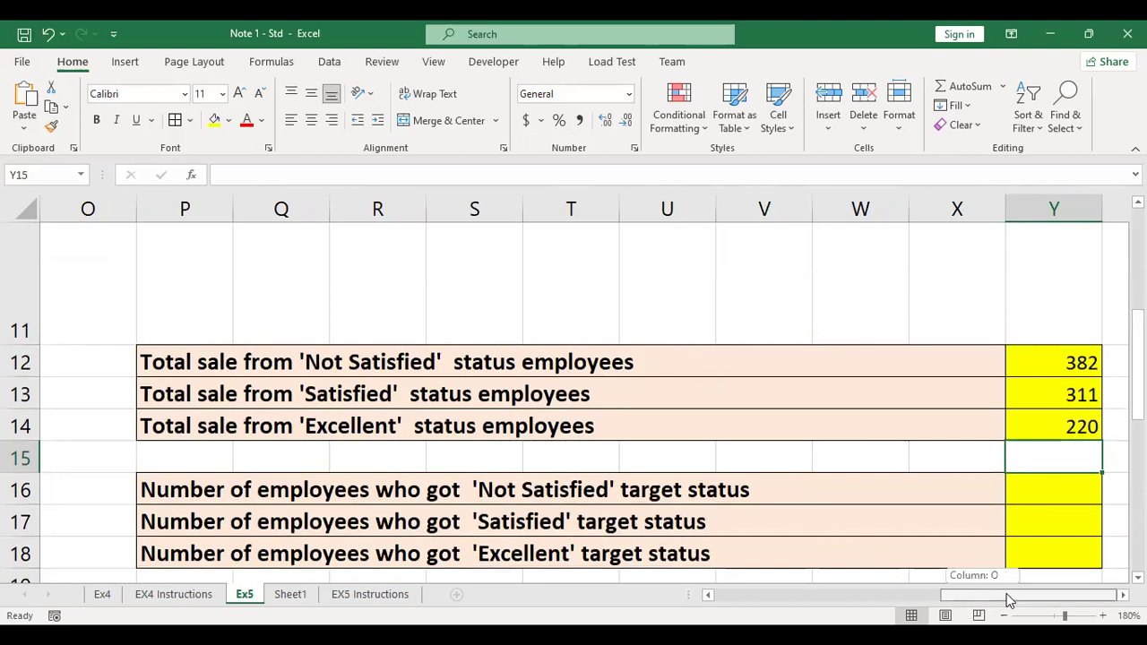
- Start a COUNTIF formula in Y16 for the number of employees who got 'Not Satisfied' target status
left_click(1013, 502)
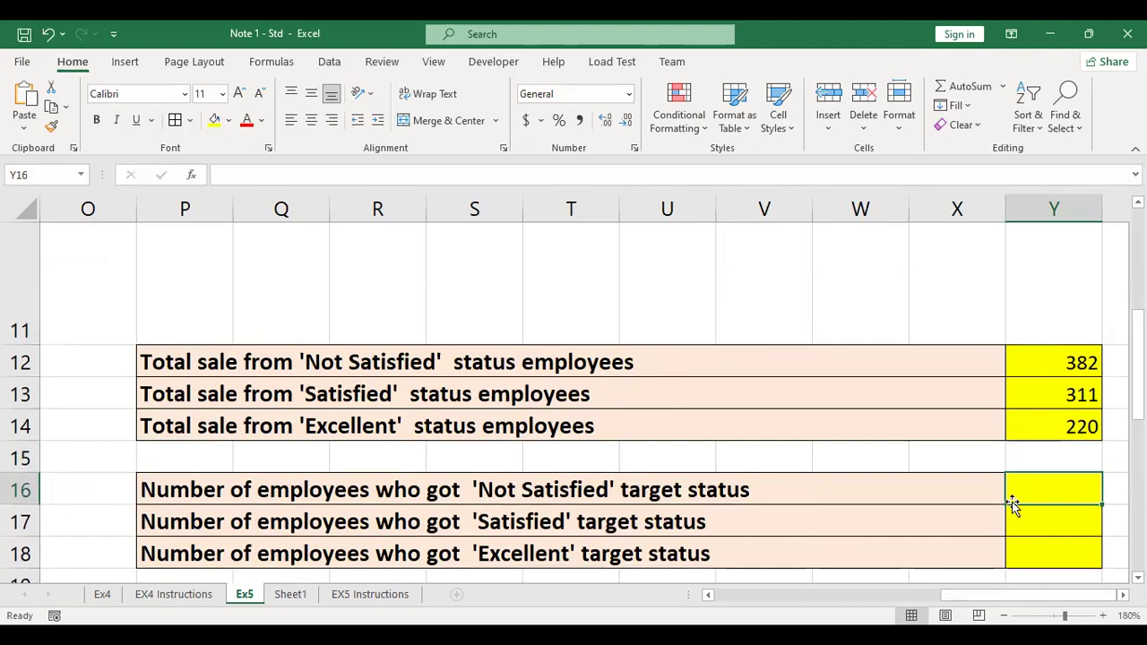
type("=")
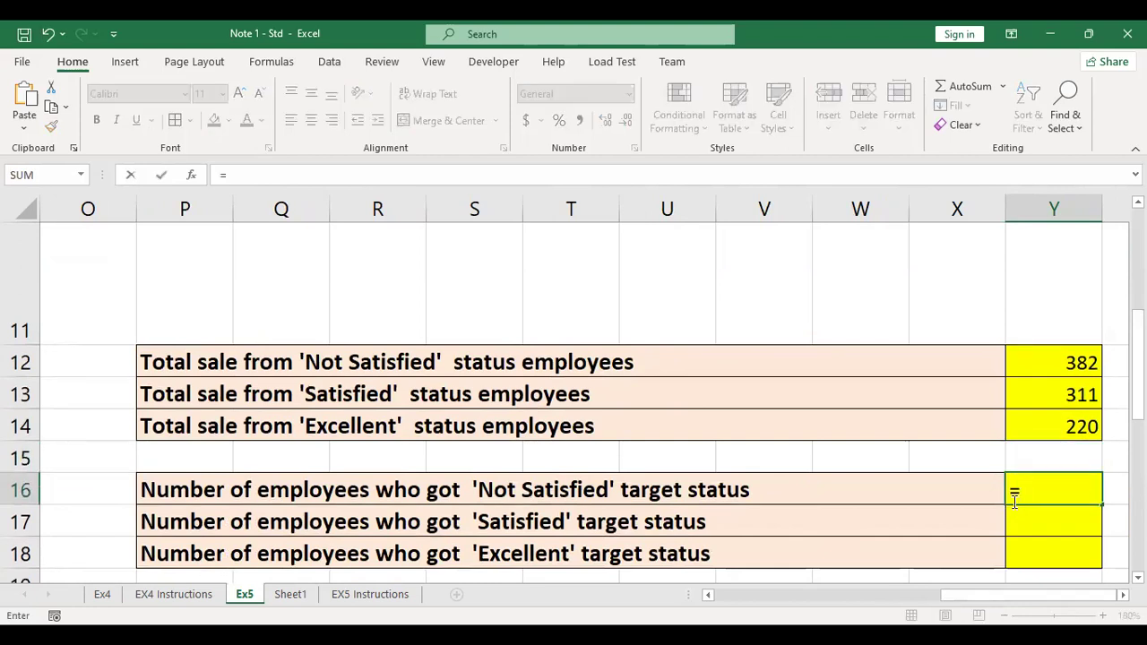
type("cnt")
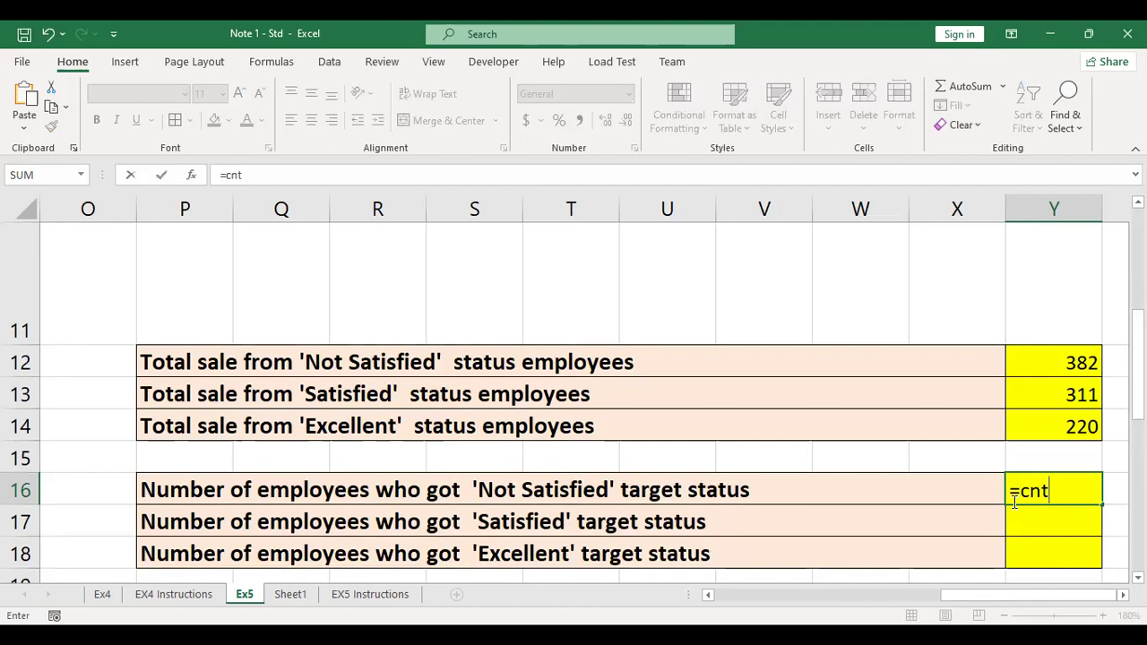
key("BackSpace")
key("BackSpace")
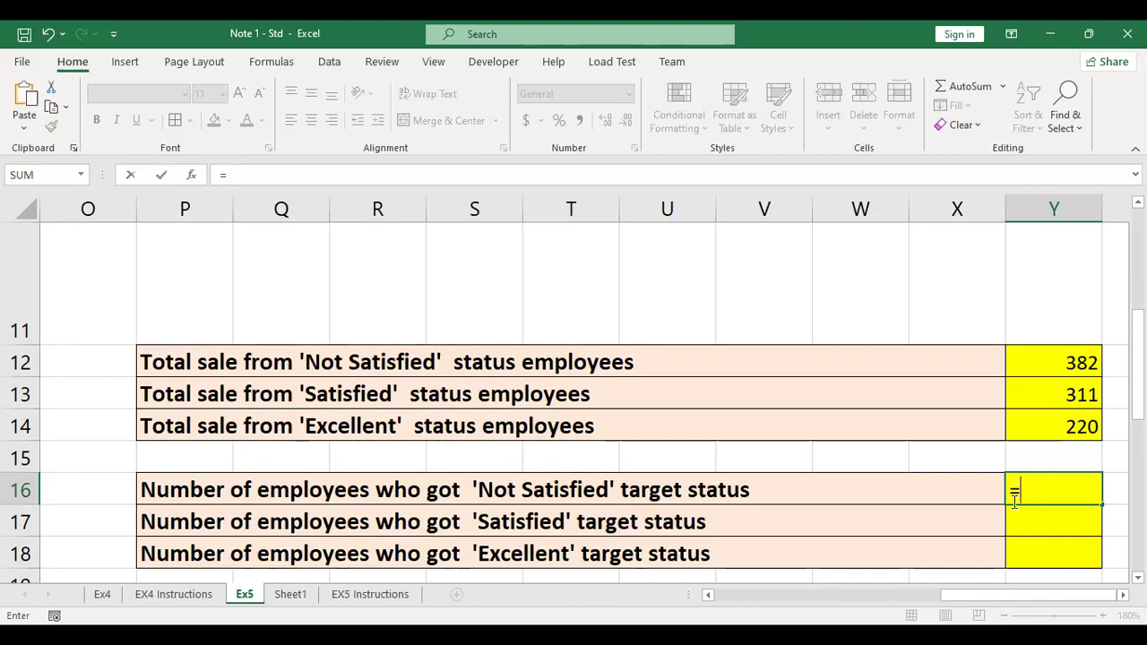
type("c")
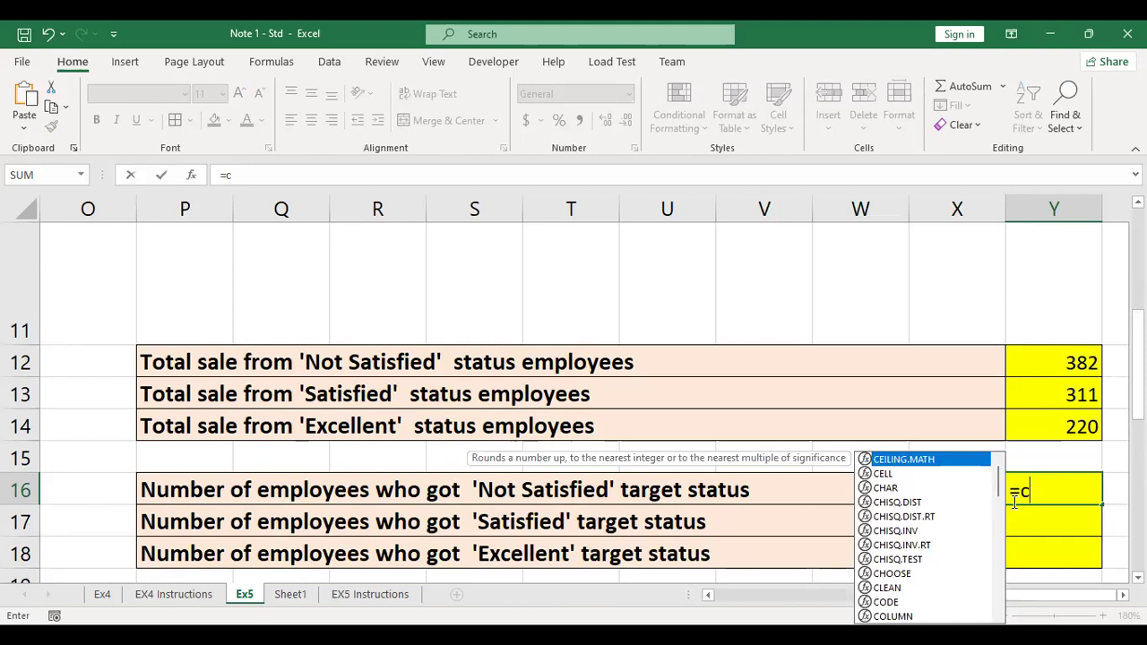
type("ou")
key("Tab")
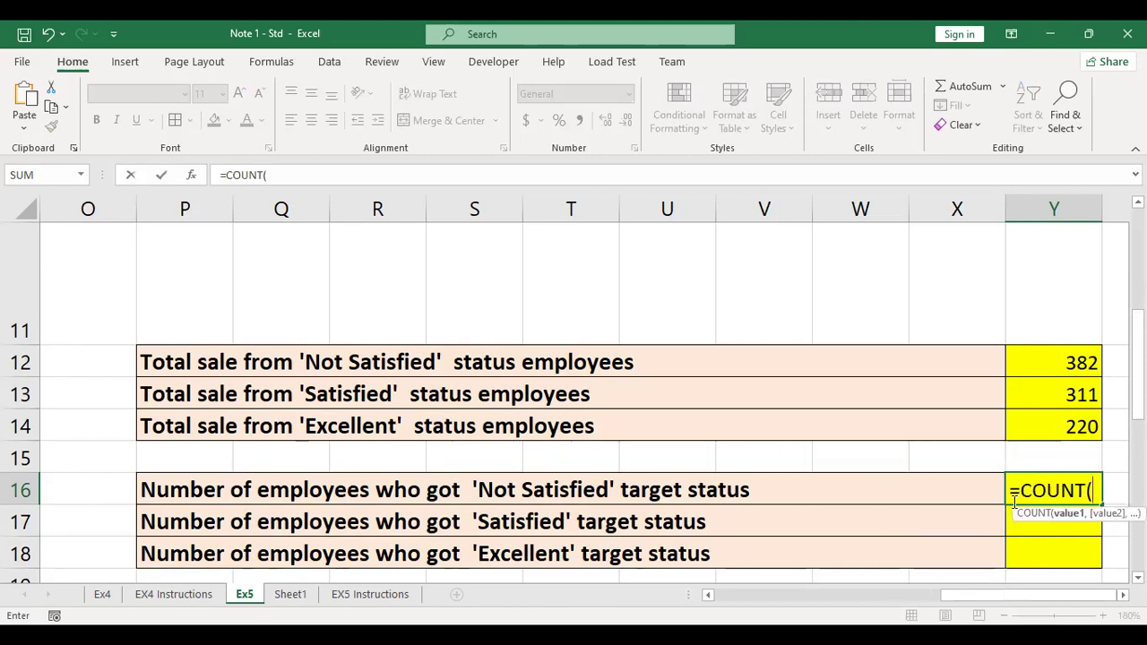
key("BackSpace")
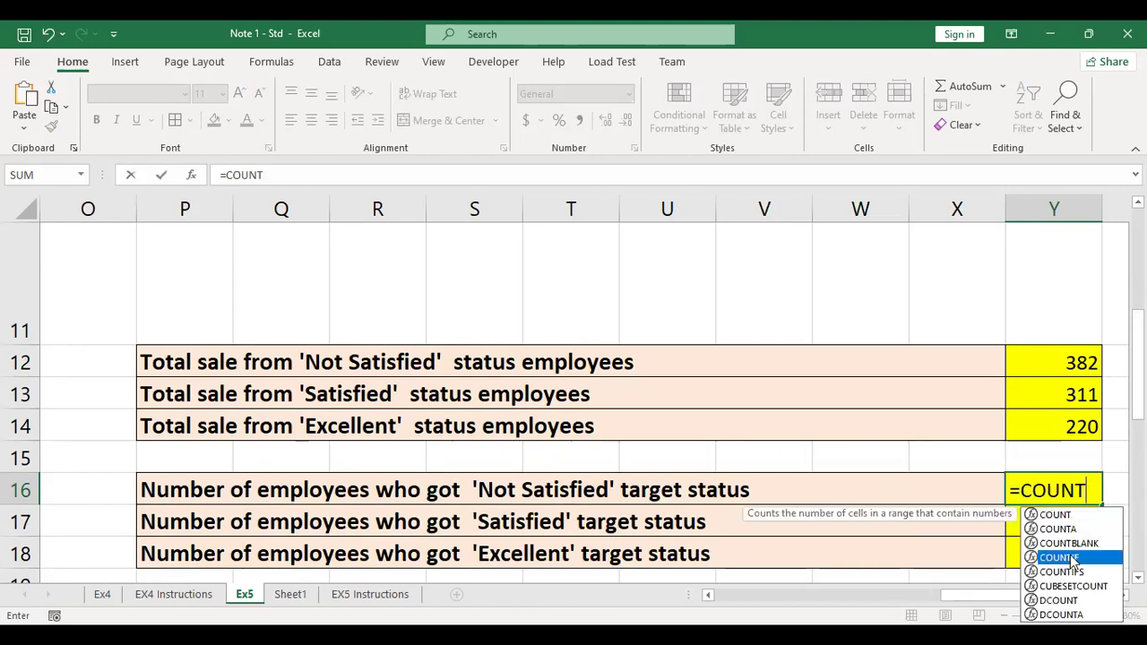
double_click(1069, 557)
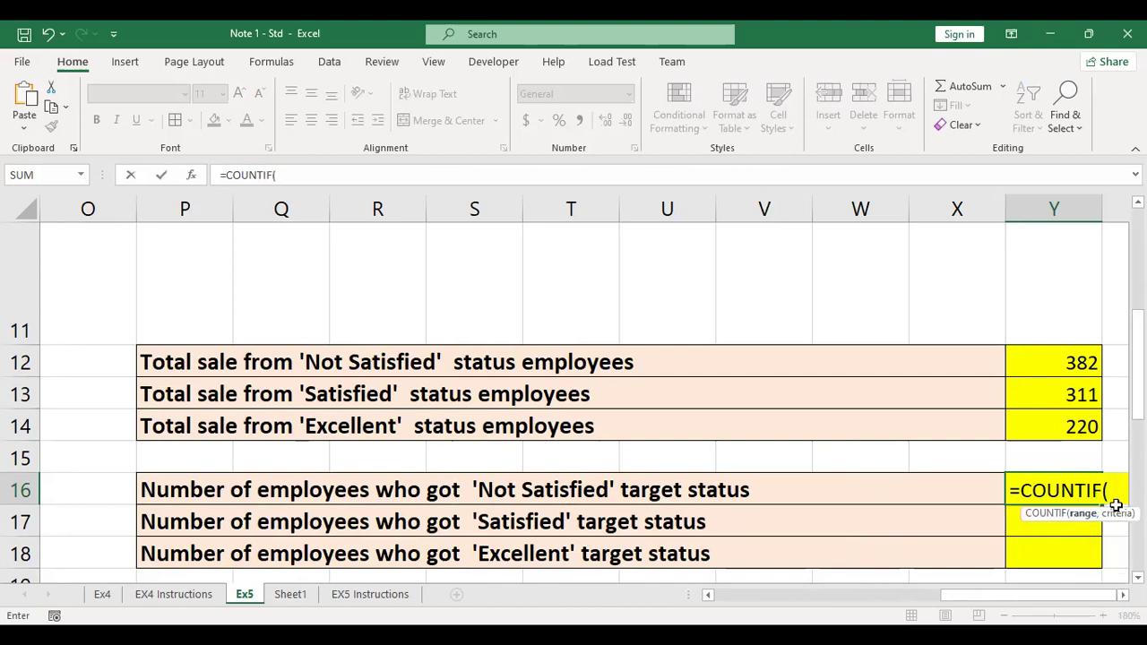
- Complete the COUNTIF formula with target status range K12:K36 and criterion L4, giving =COUNTIF(K12:K36,L4)
left_click_drag(964, 595, 819, 605)
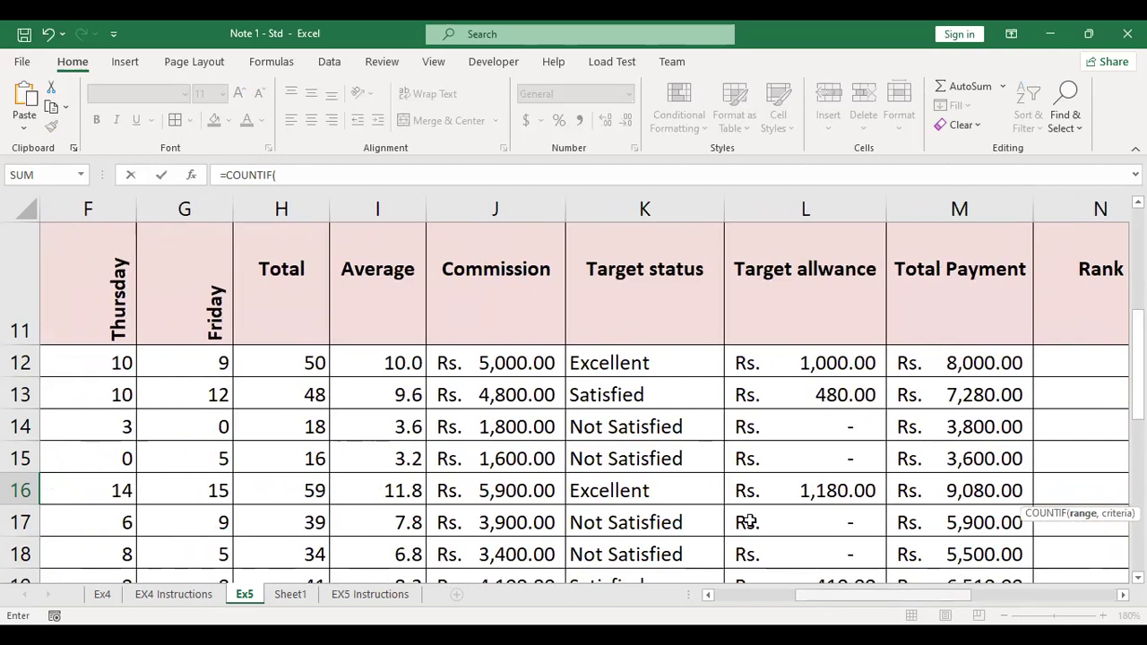
left_click(684, 363)
key("ctrl+shift+Down")
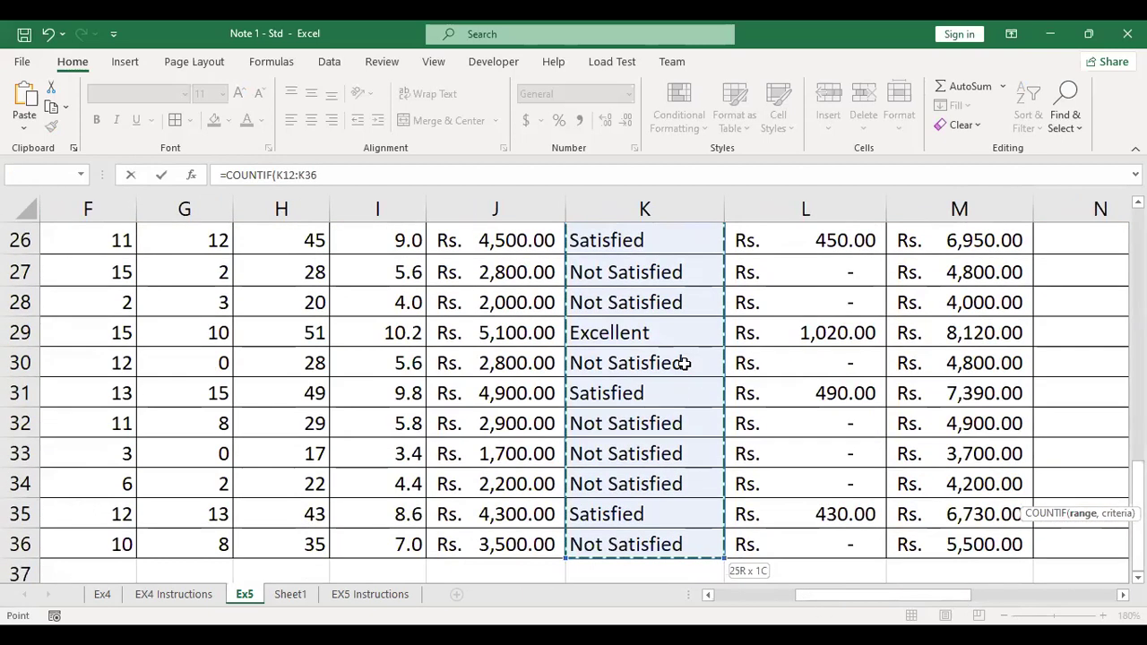
type(",")
scroll(694, 335, "up", 9)
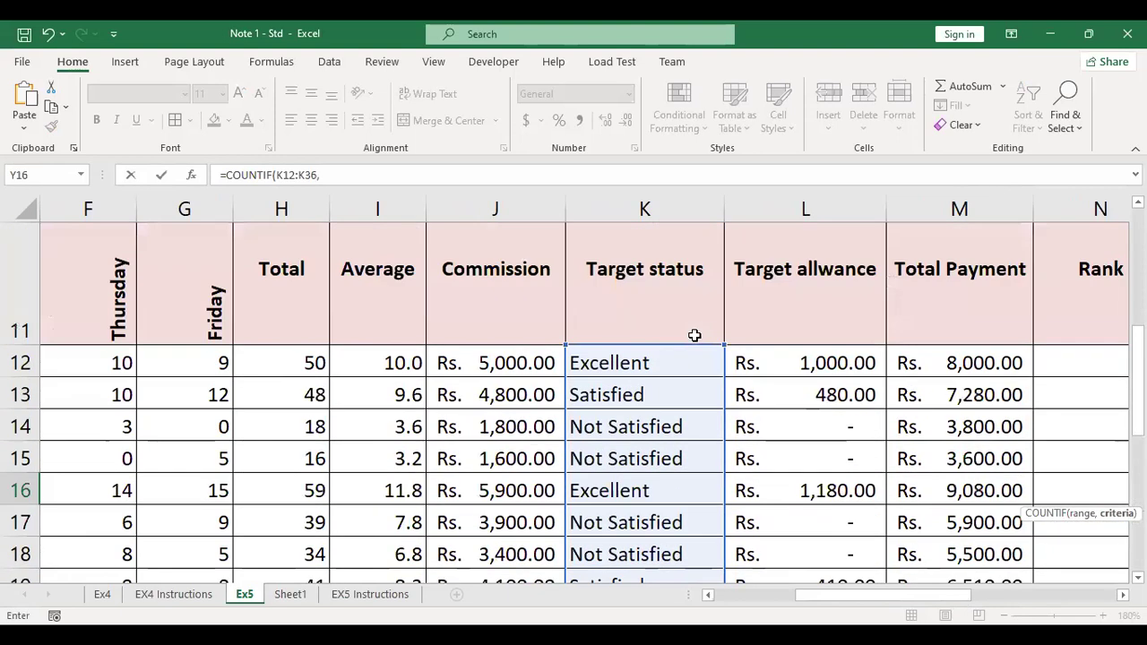
left_click(763, 345)
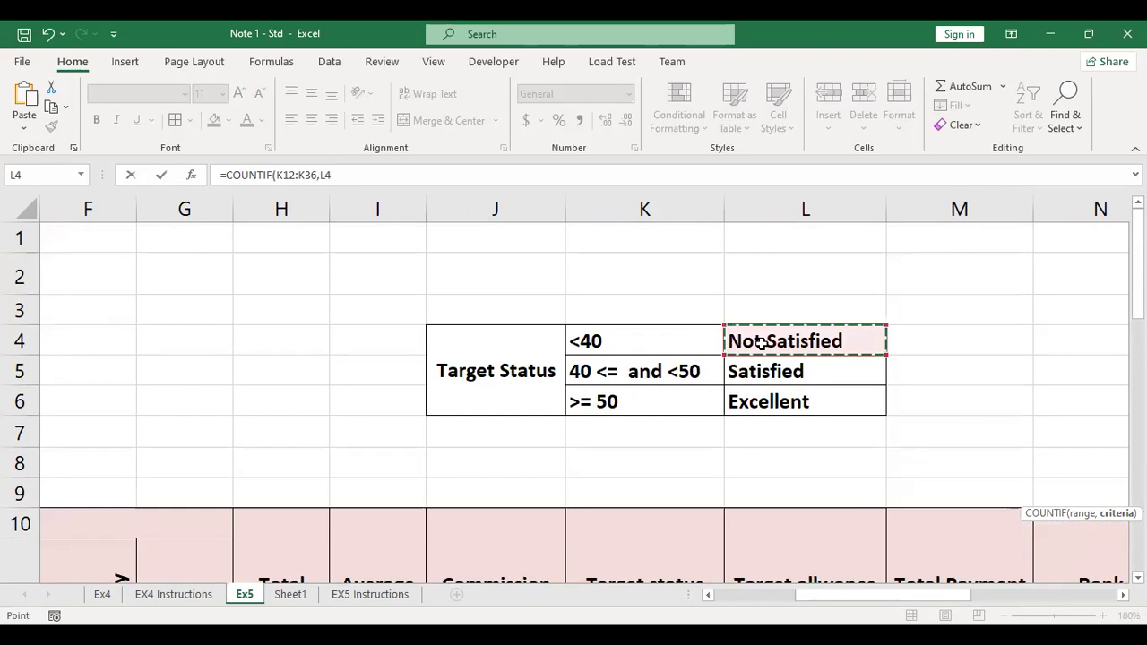
key("Return")
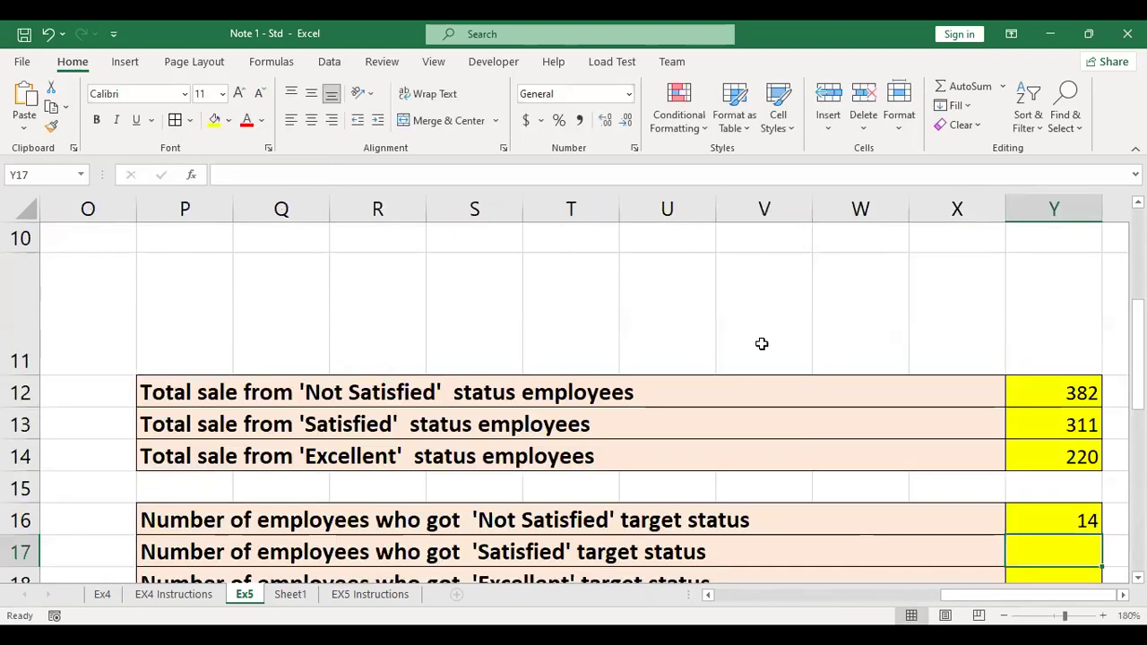
- Open the COUNTIF formula in Y16 and examine its range and criteria arguments
double_click(1054, 517)
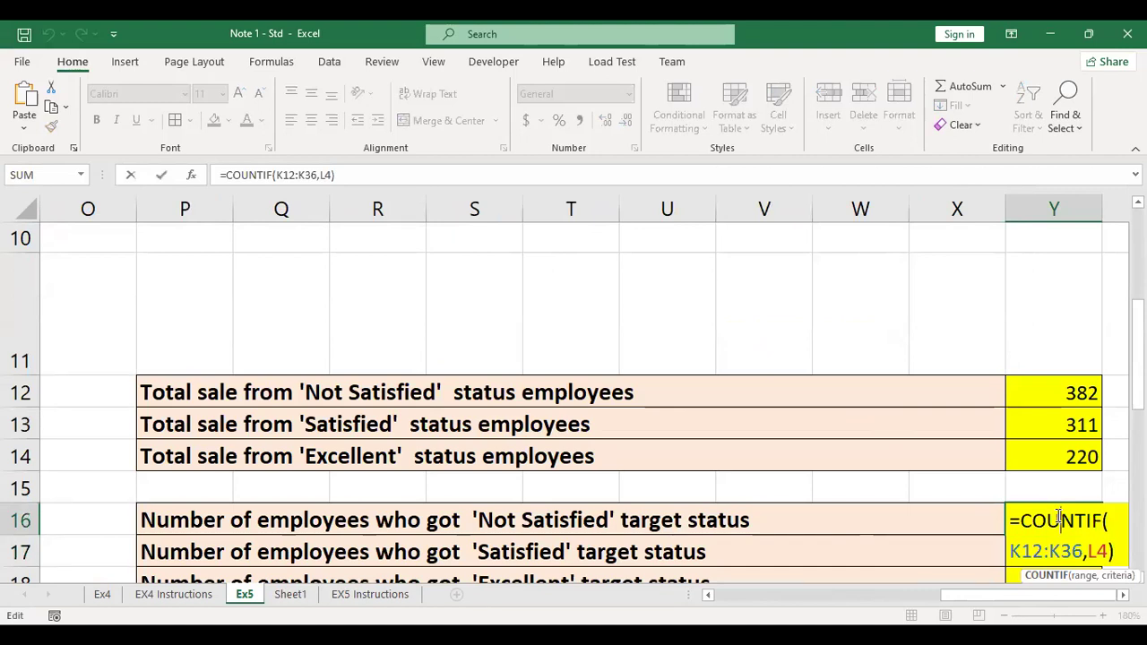
key("Return")
left_click(1049, 512)
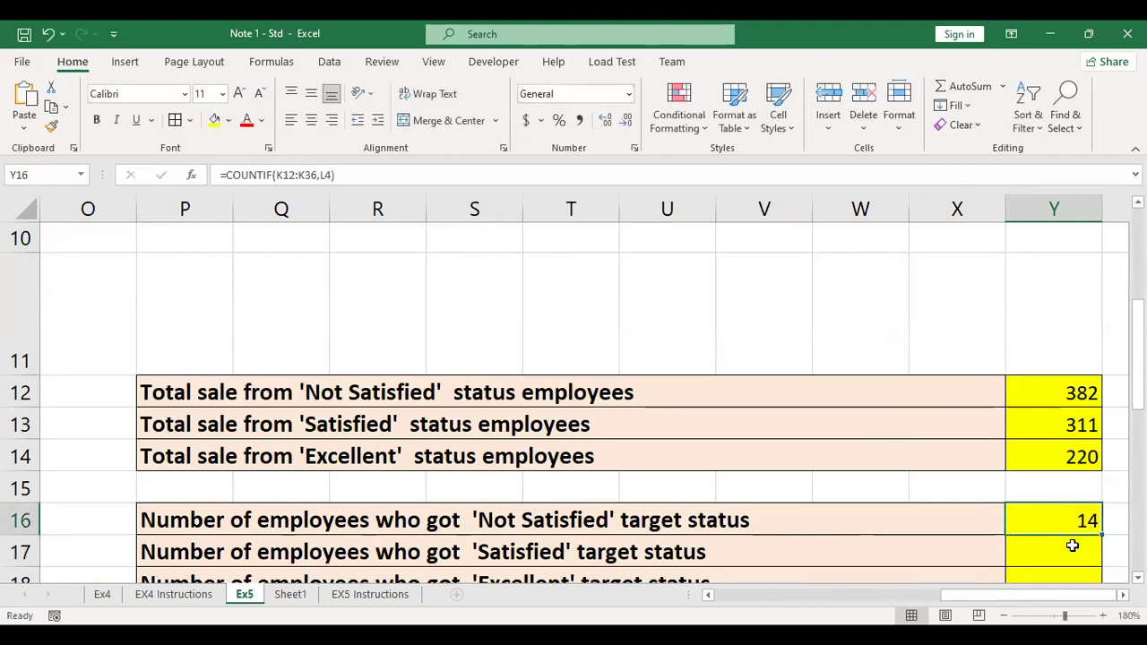
left_click(1122, 594)
left_click(1122, 594)
double_click(902, 520)
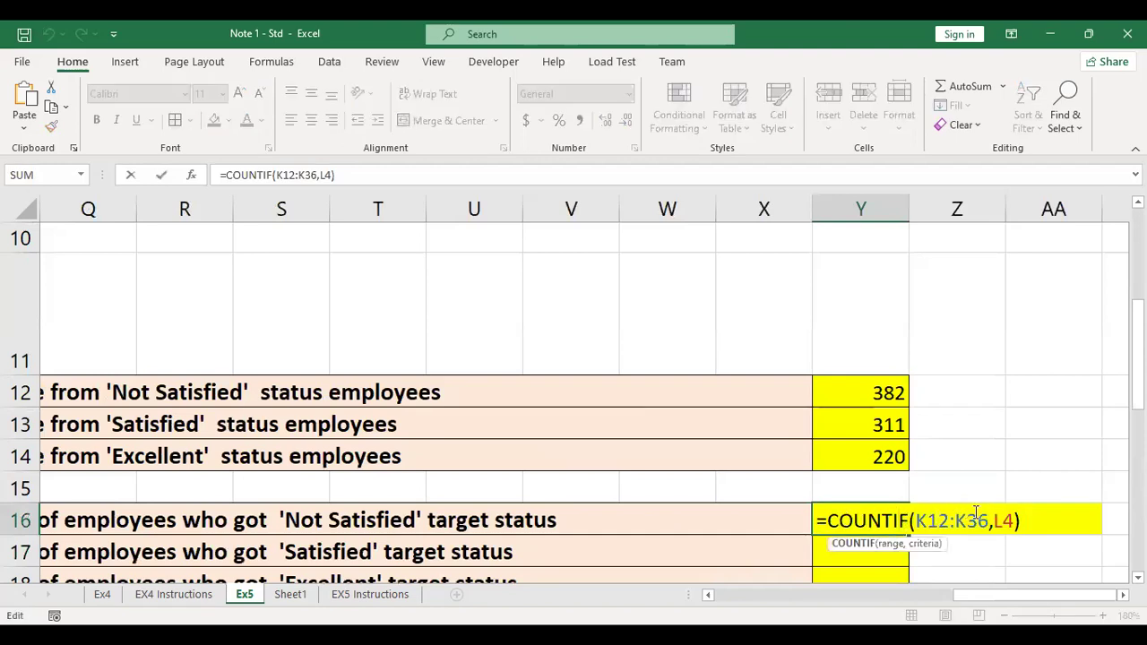
left_click_drag(914, 520, 1017, 521)
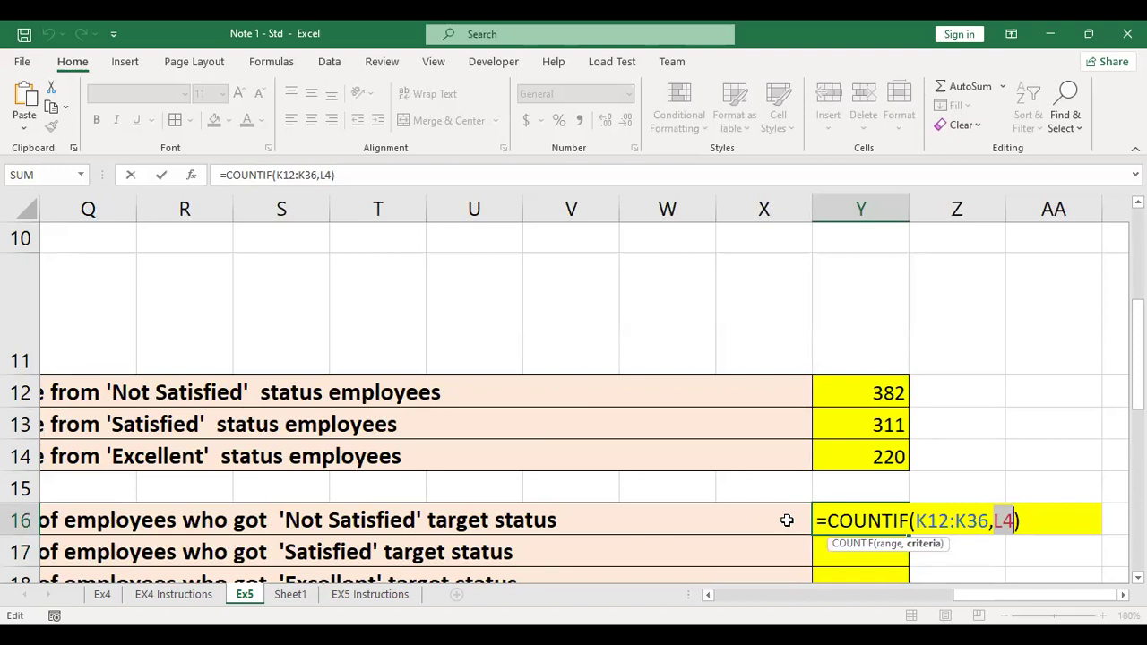
- Trace the formula's L4 criterion to the Target Status table, then return to the employee count questions in rows 16 to 18
scroll(747, 440, "up", 3)
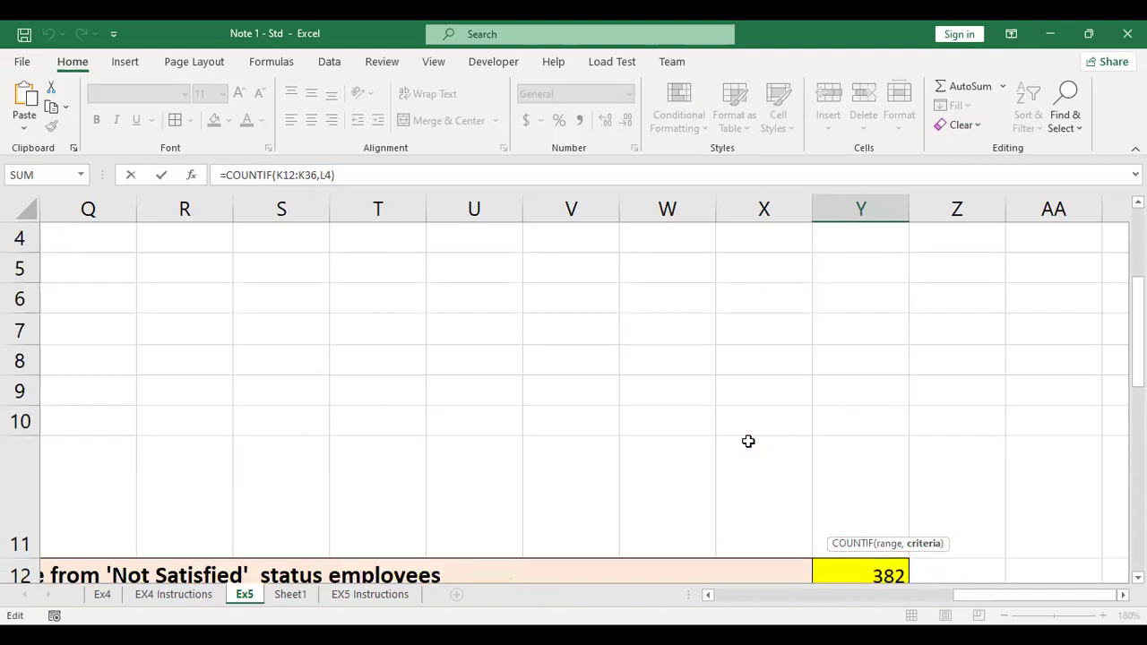
scroll(627, 448, "down", 1)
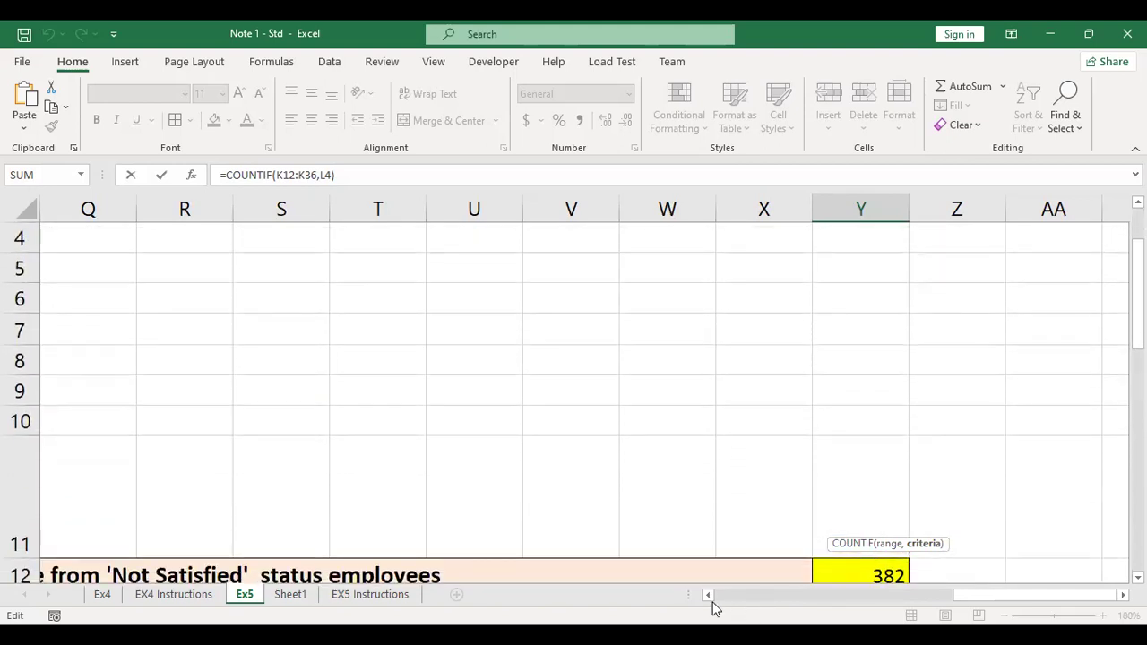
left_click(709, 596)
scroll(710, 596, "left", 5)
scroll(502, 468, "up", 1)
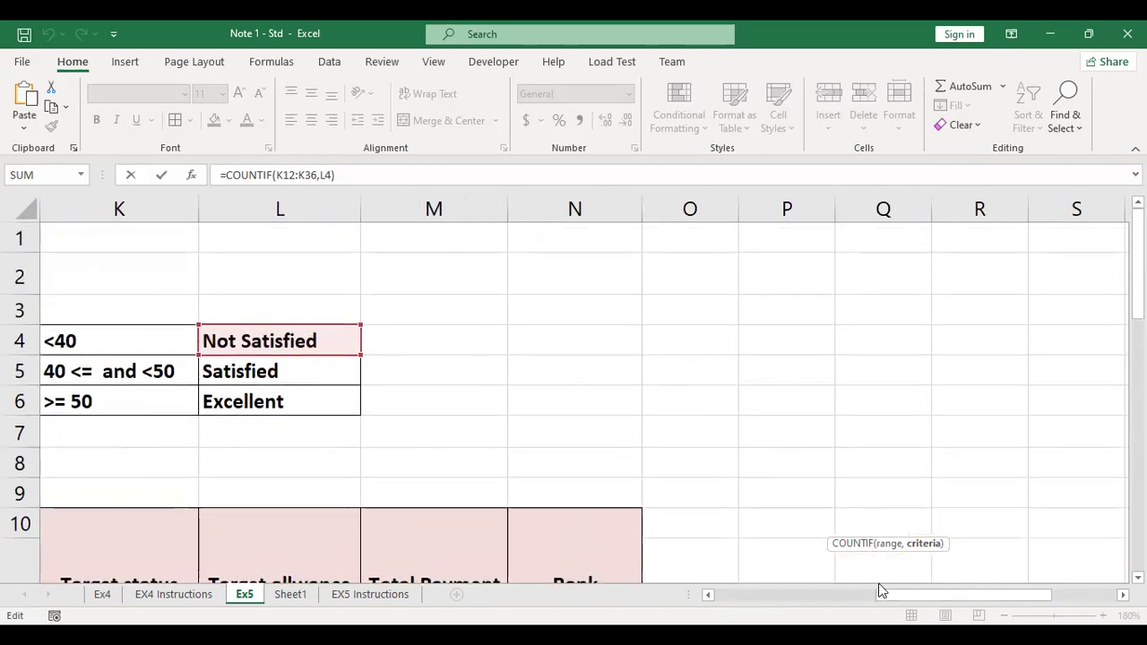
scroll(1030, 607, "right", 2)
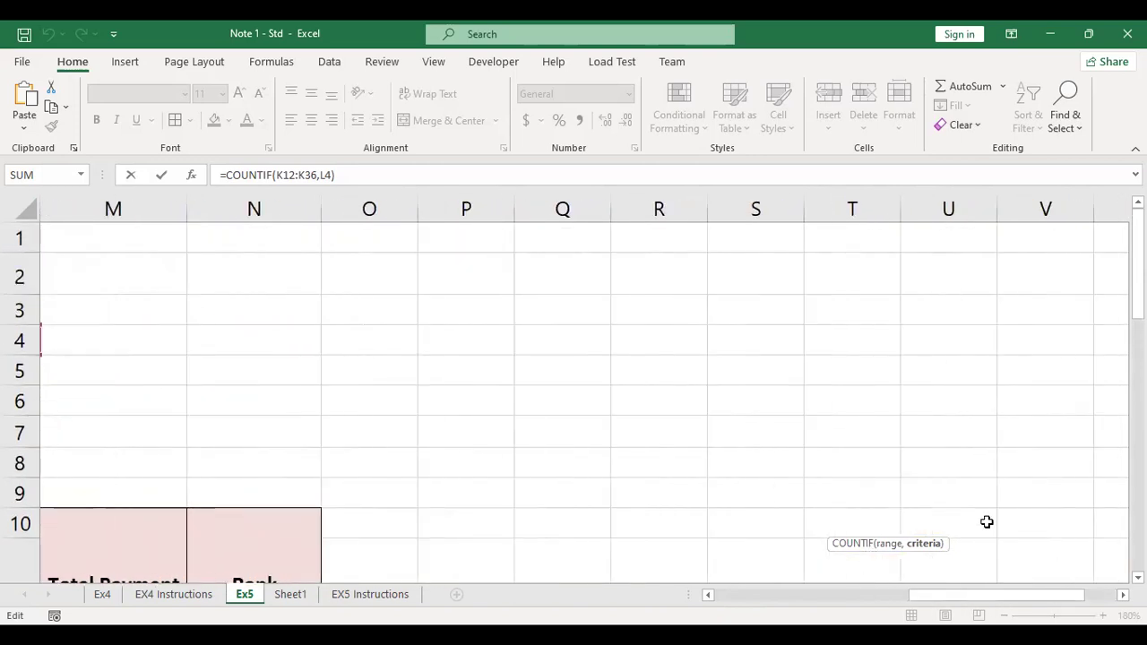
scroll(937, 497, "down", 2)
scroll(937, 496, "down", 2)
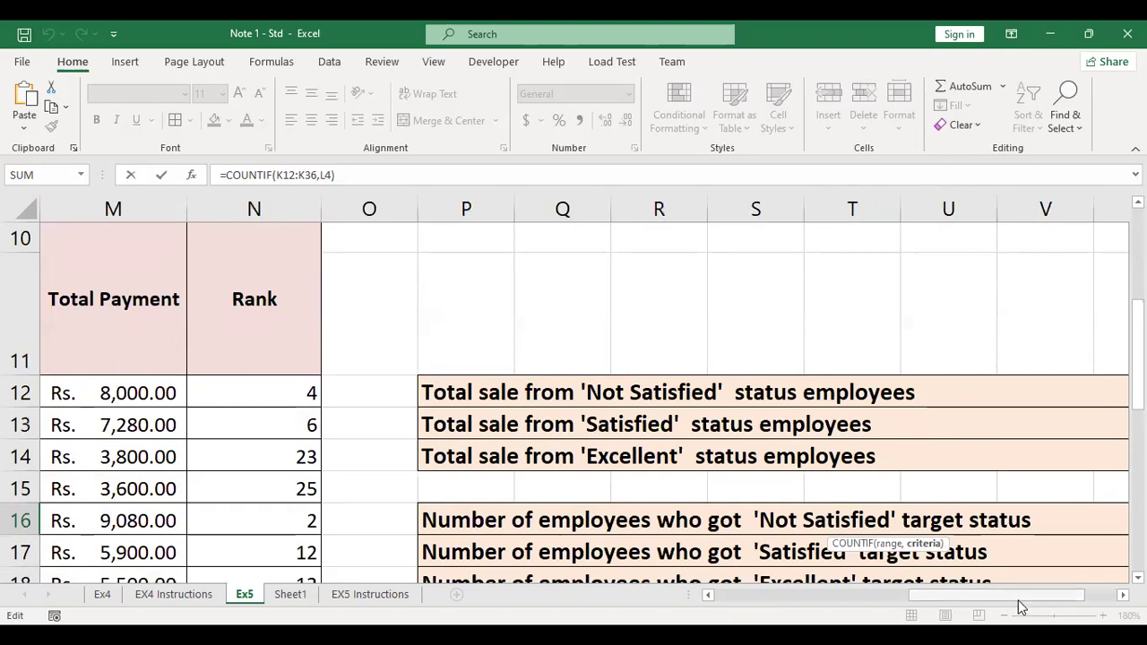
scroll(1023, 607, "right", 2)
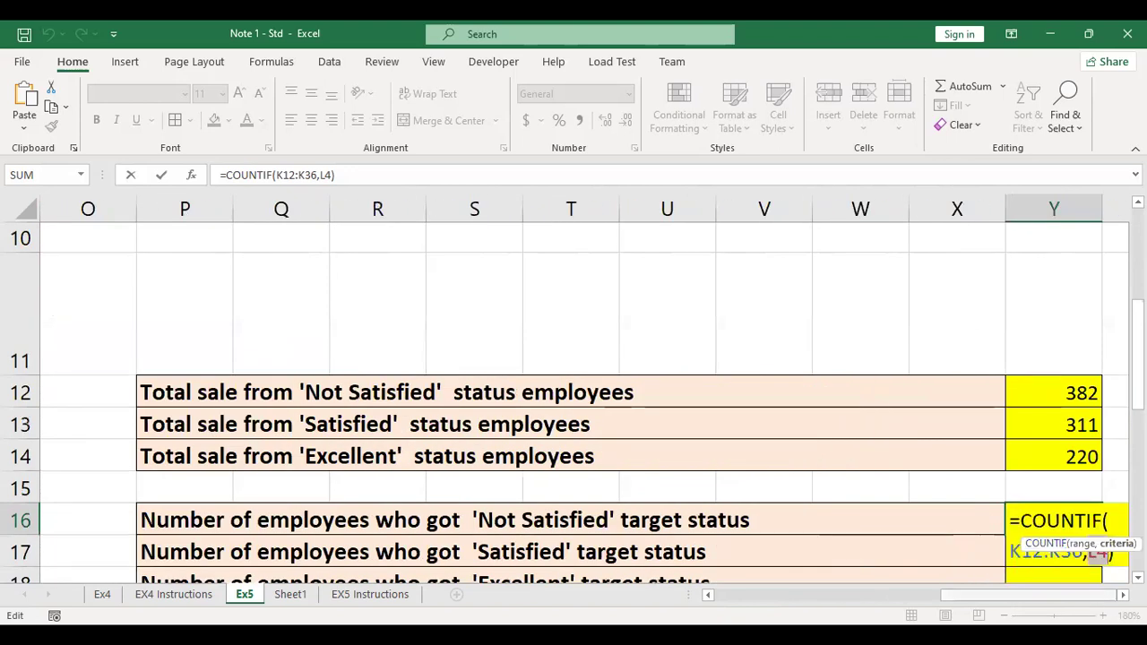
scroll(1111, 602, "right", 2)
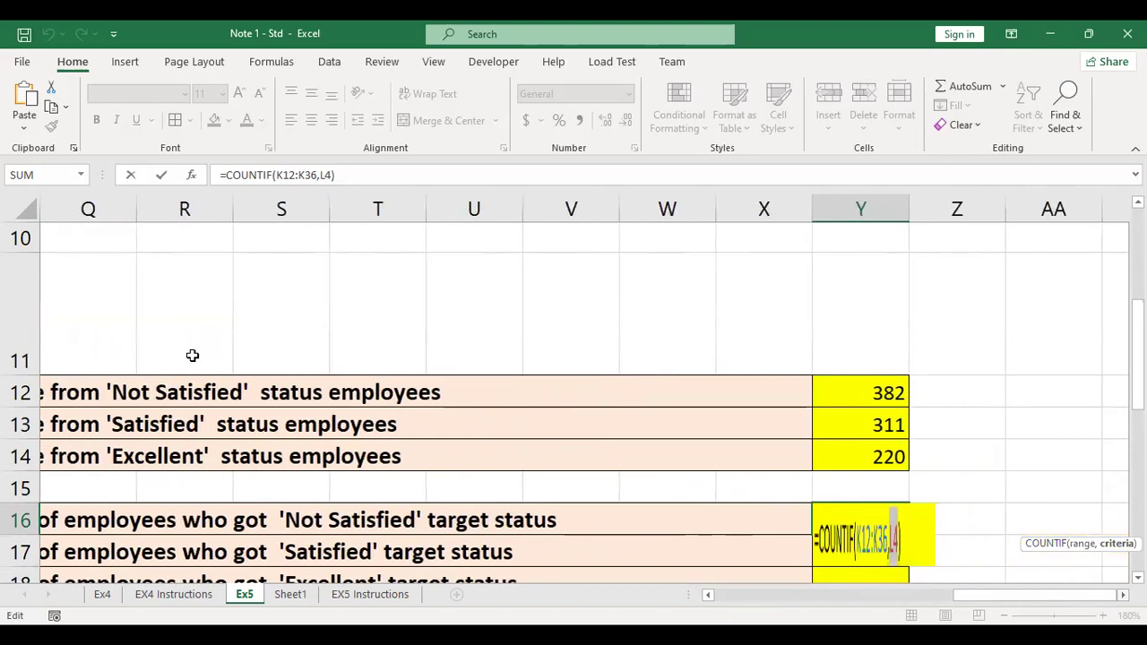
scroll(259, 372, "down", 1)
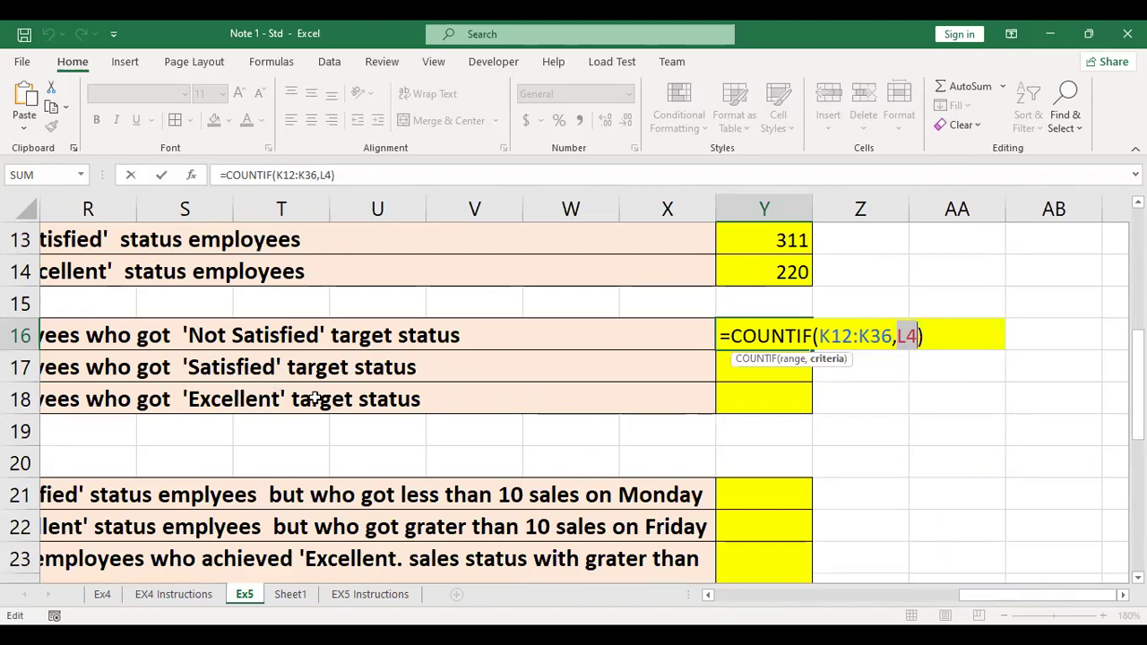
- Make the COUNTIF range in Y16 absolute, giving =COUNTIF($K$12:$K$36,L4)
left_click(822, 336)
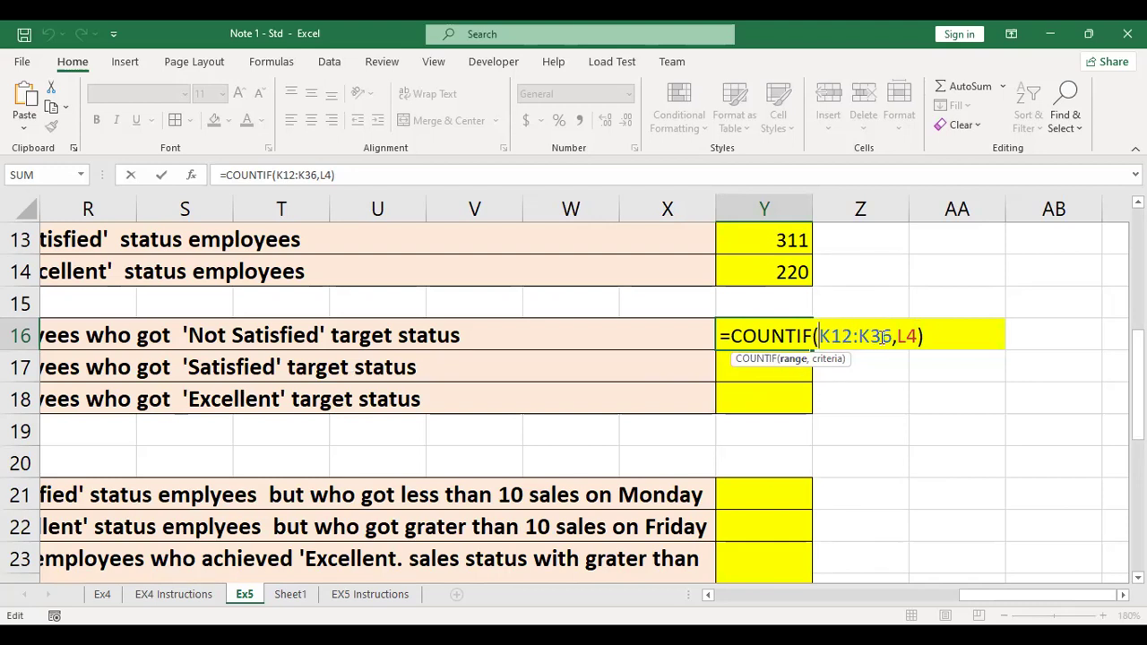
left_click(835, 336)
key("F4")
left_click(900, 336)
key("F4")
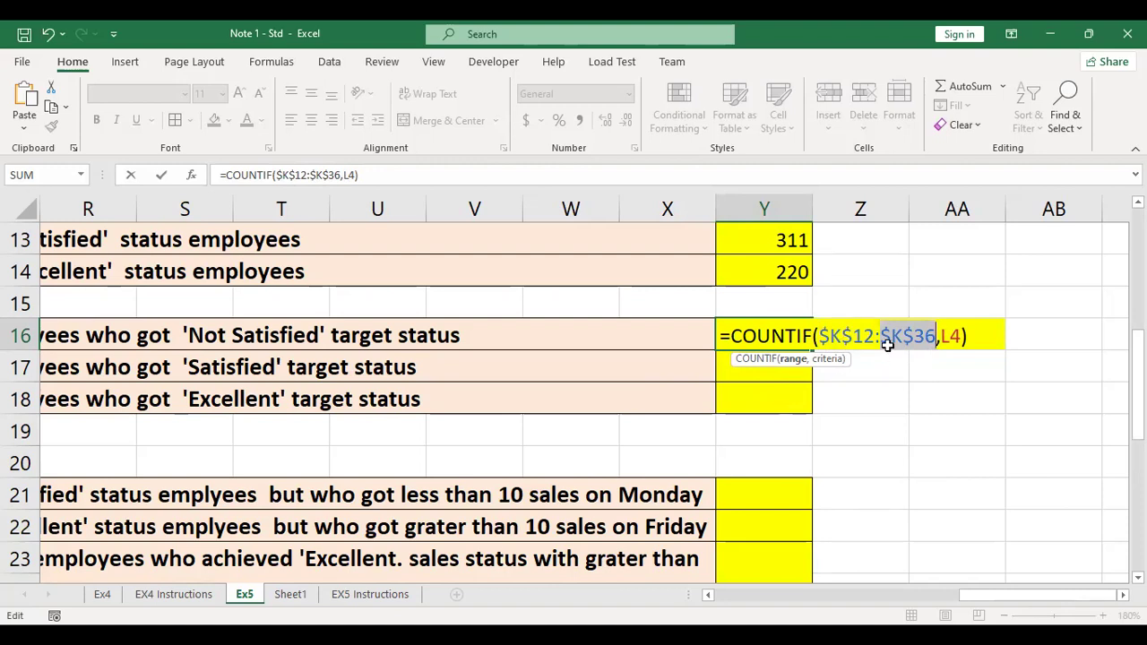
key("Return")
- Fill the COUNTIF formula from Y16 down through Y18 and check the formula in Y16
left_click(769, 334)
left_click_drag(810, 351, 805, 402)
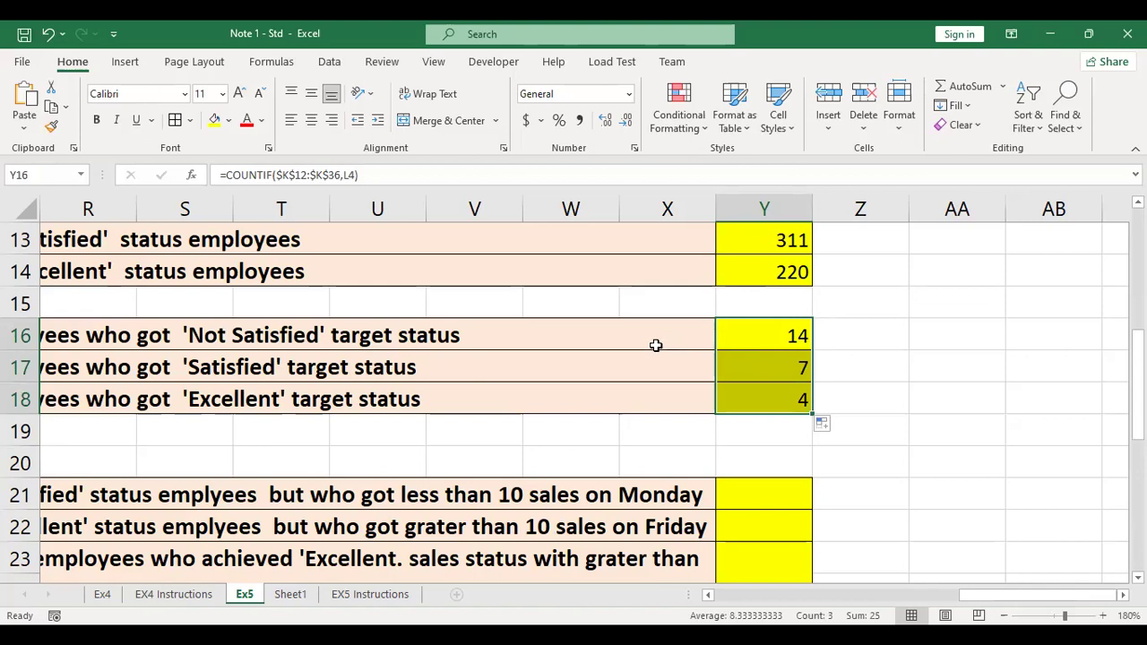
double_click(753, 331)
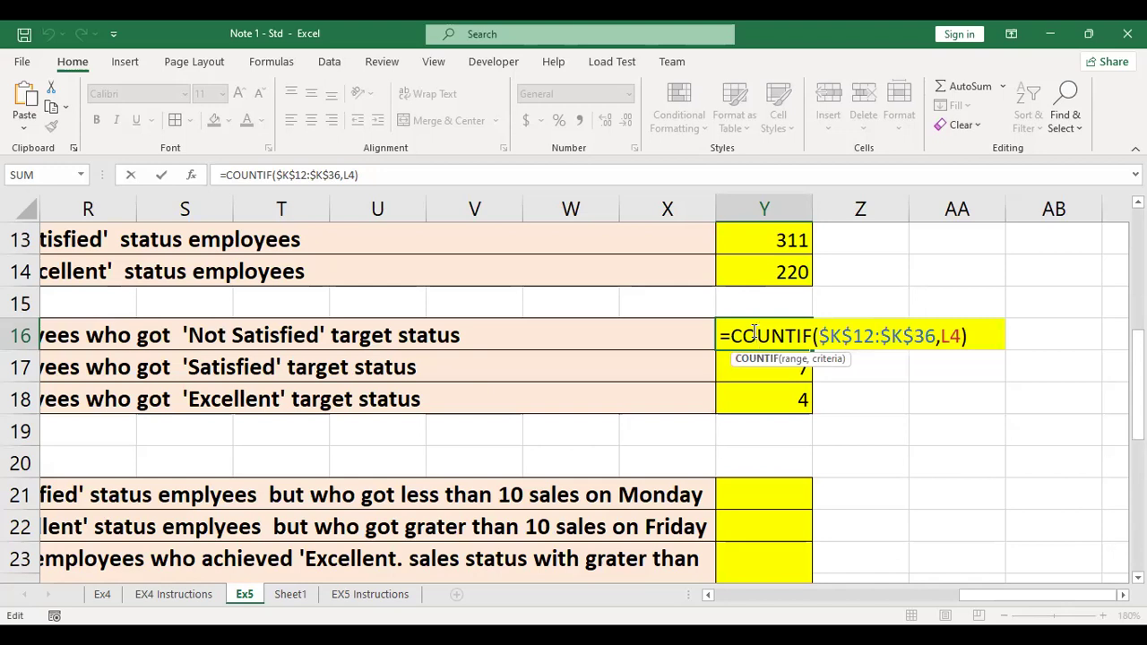
key("Return")
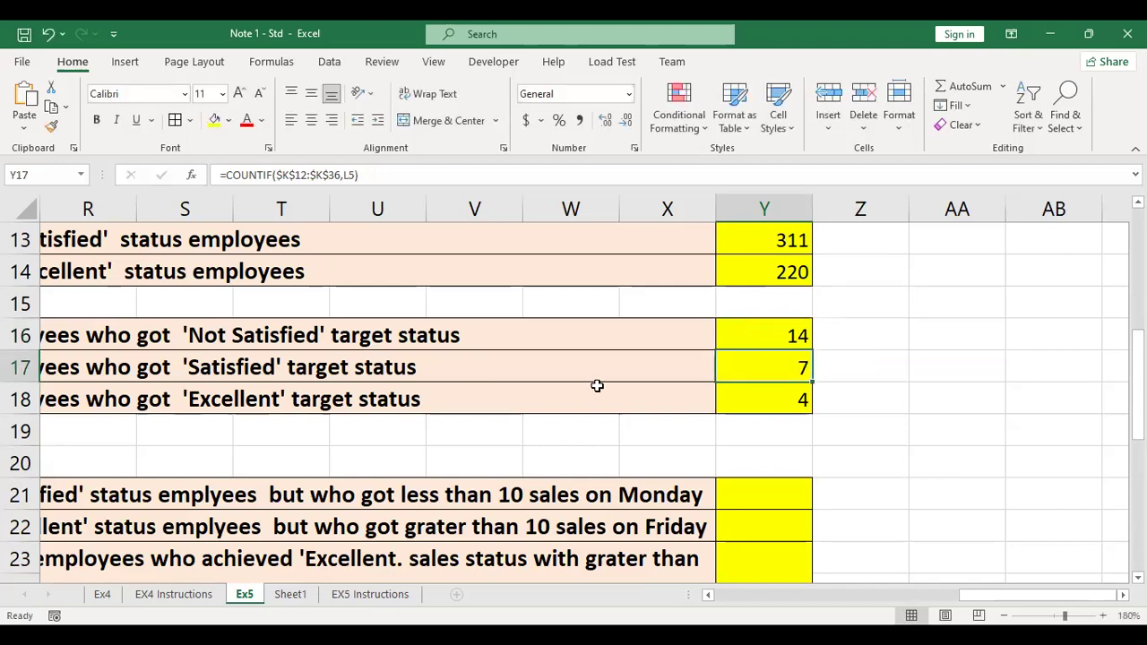
- Start a SUMIFS formula in Y21 for the total sales of 'Satisfied' employees with less than 10 sales on Monday
scroll(727, 381, "down", 2)
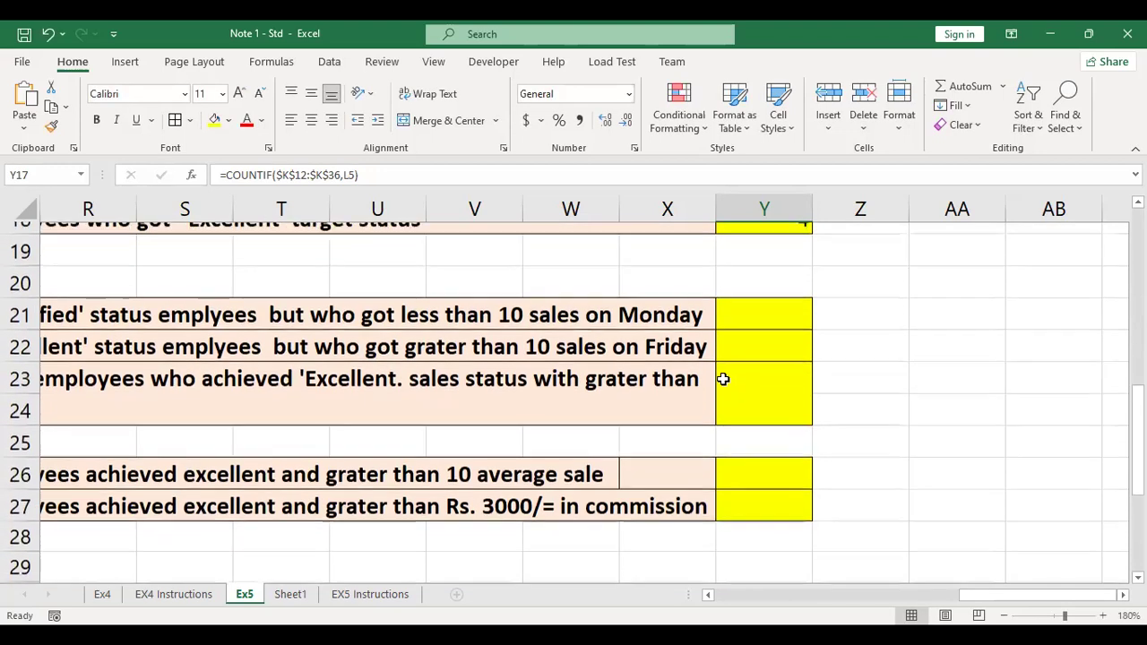
left_click_drag(995, 599, 968, 617)
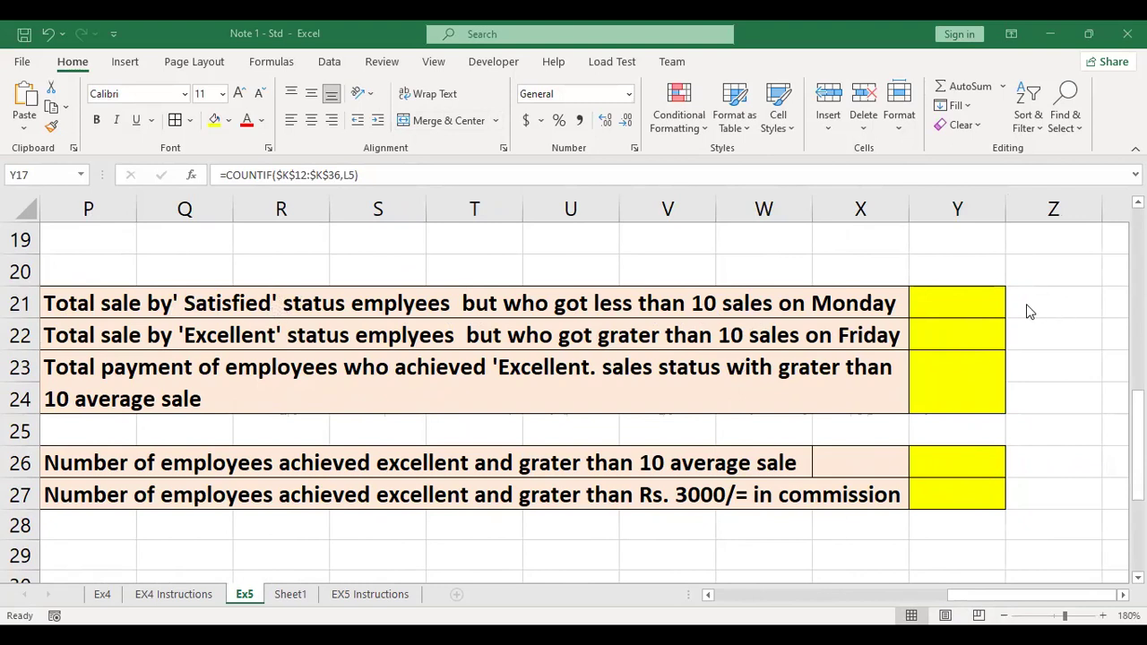
key("F2")
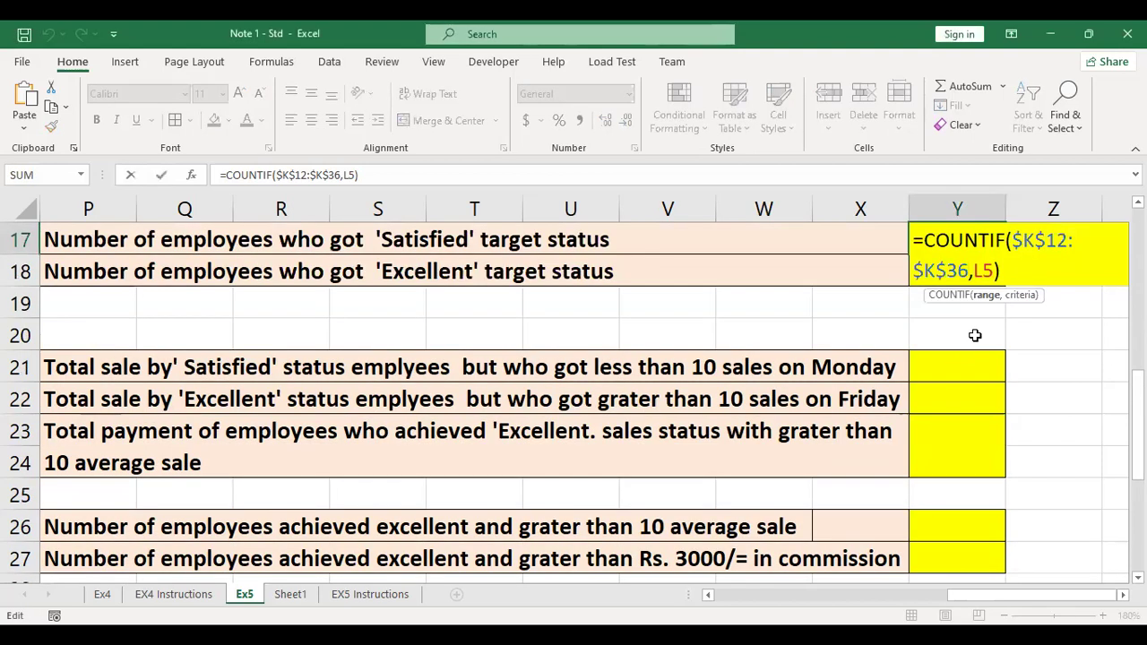
left_click(963, 370)
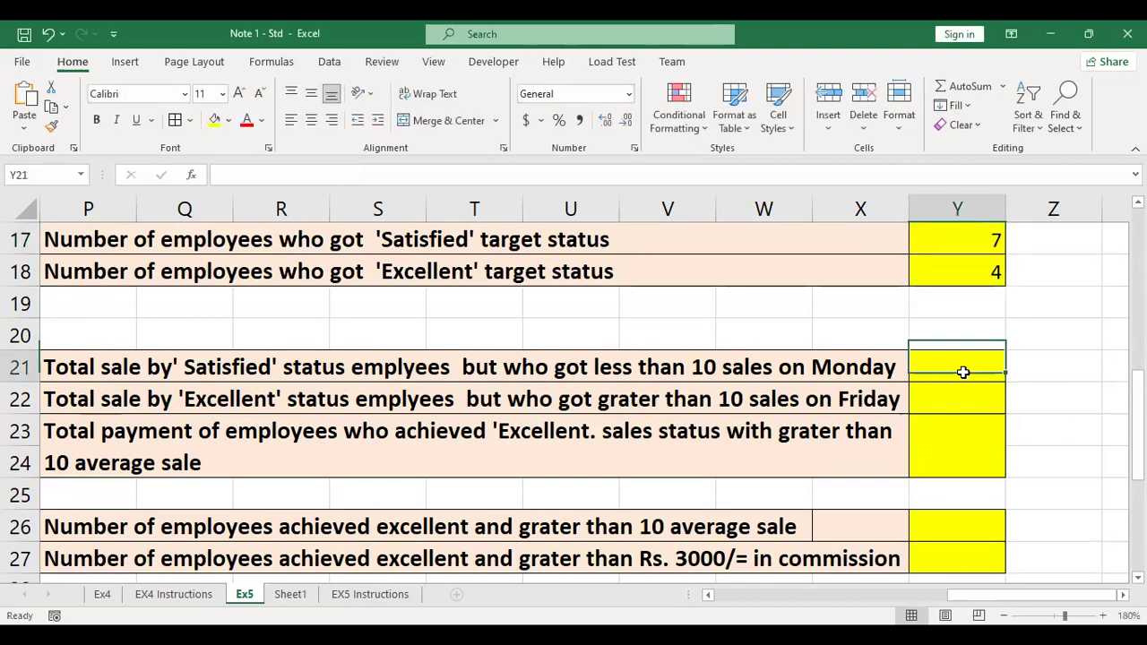
type("=")
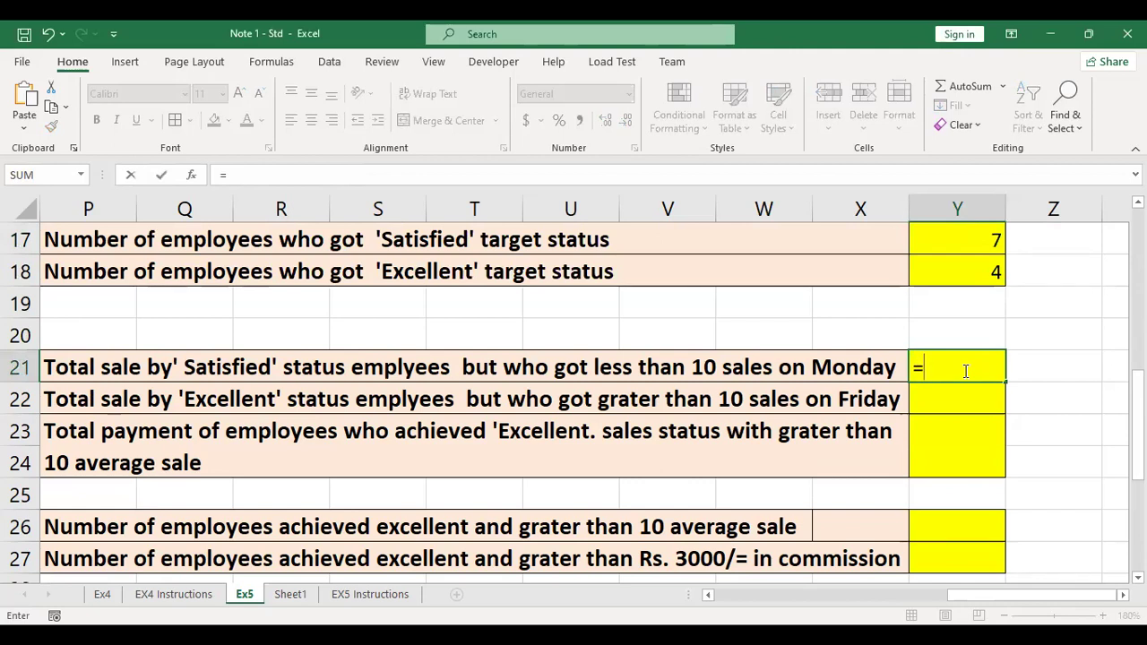
type("s")
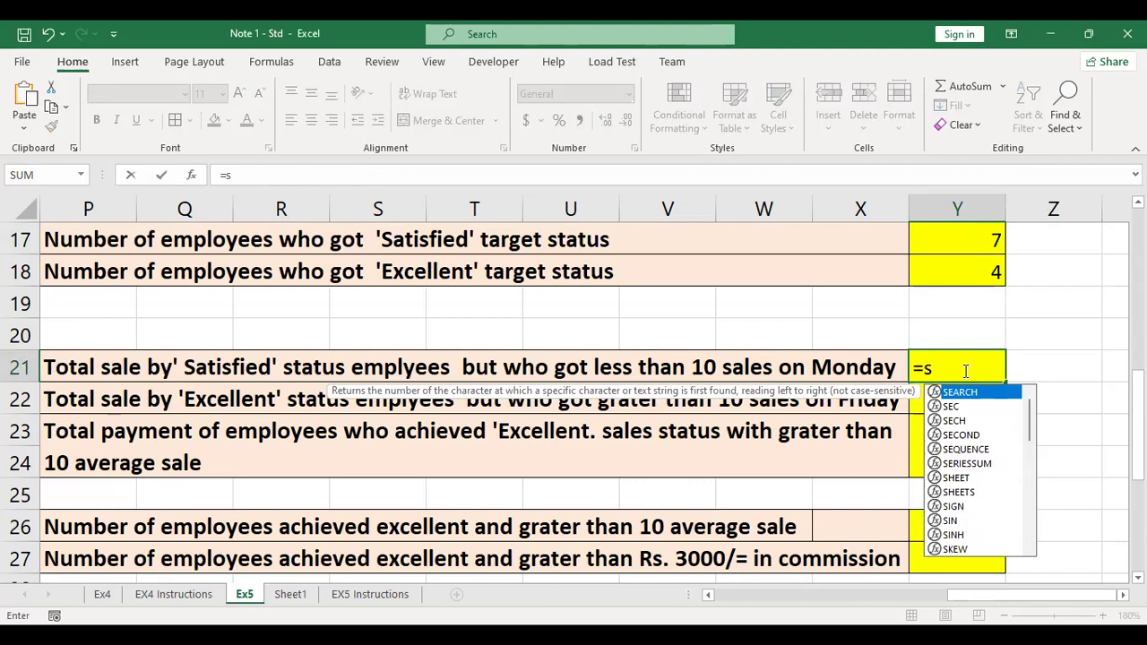
type("um")
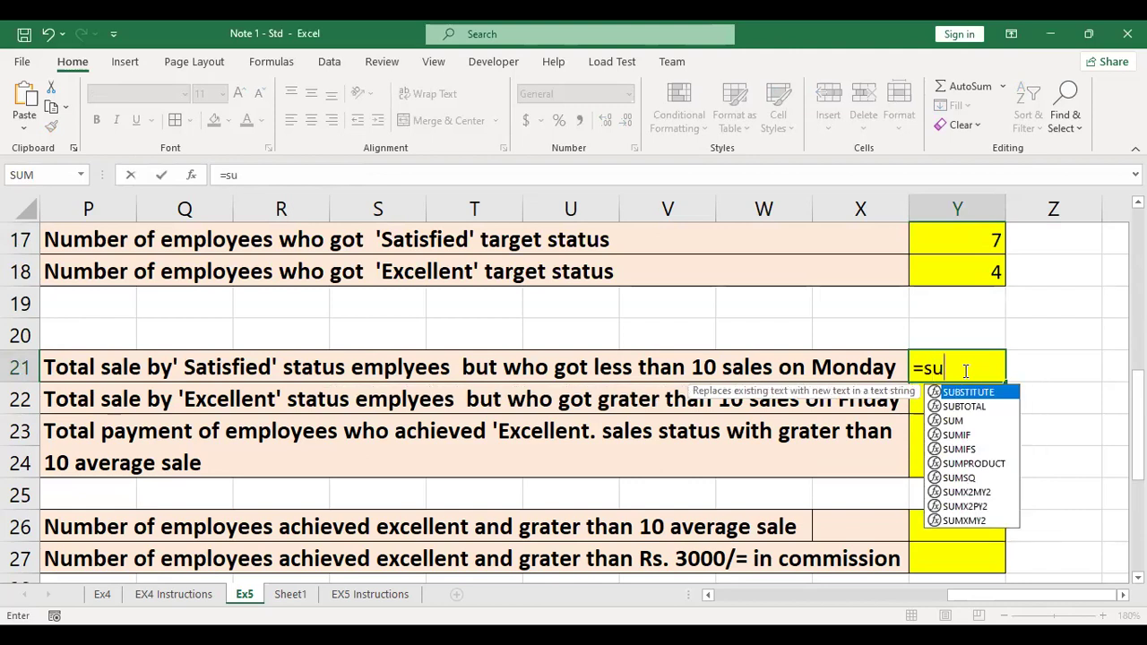
left_click(967, 419)
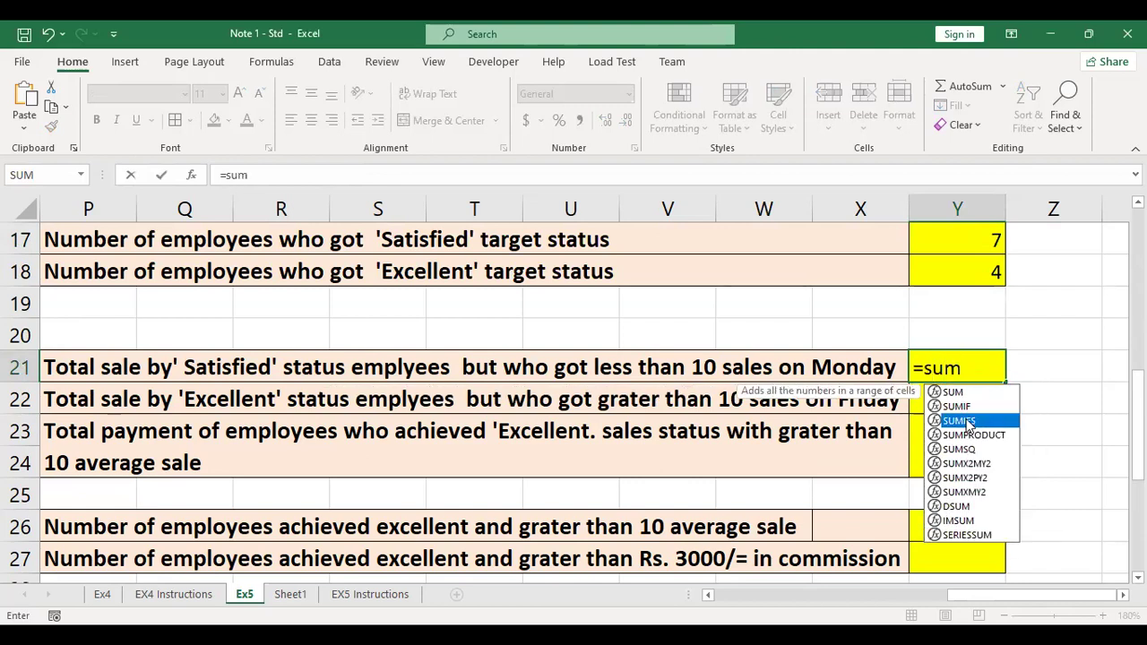
double_click(966, 419)
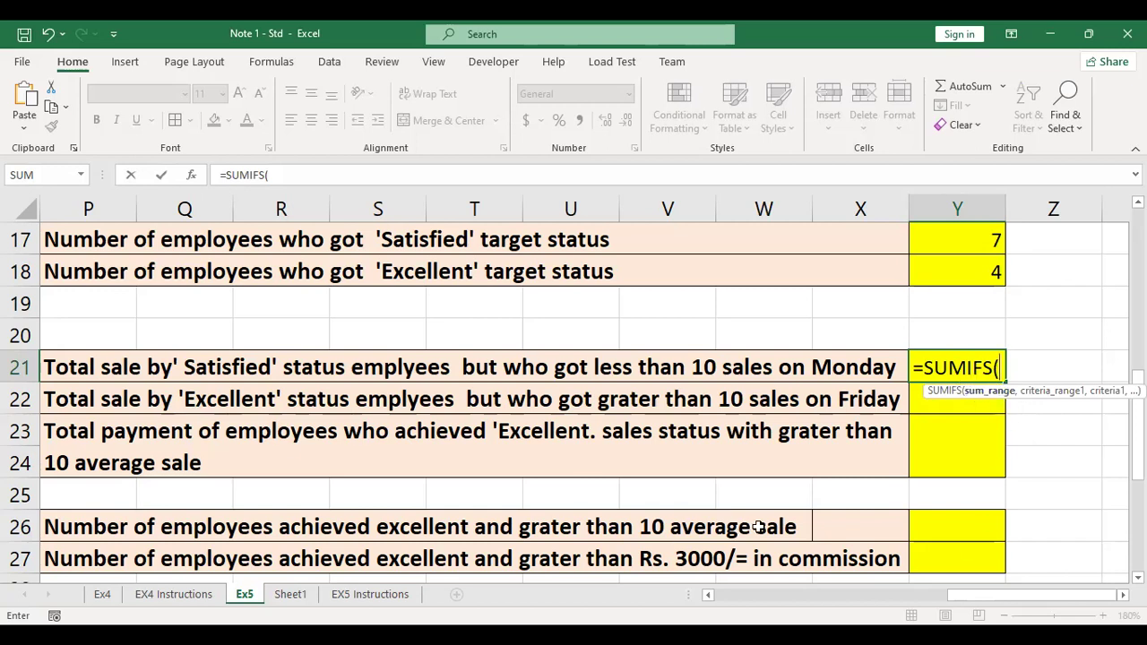
- Set the SUMIFS sum range to the Total column values, H12:H36
left_click_drag(950, 595, 778, 593)
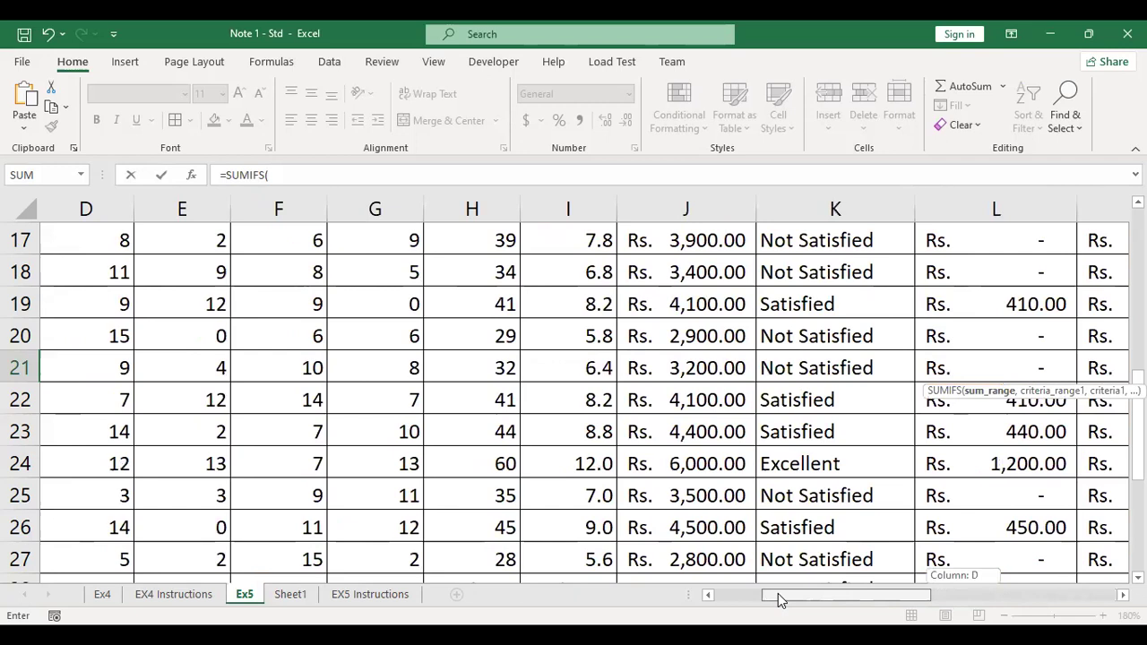
scroll(587, 441, "up", 2)
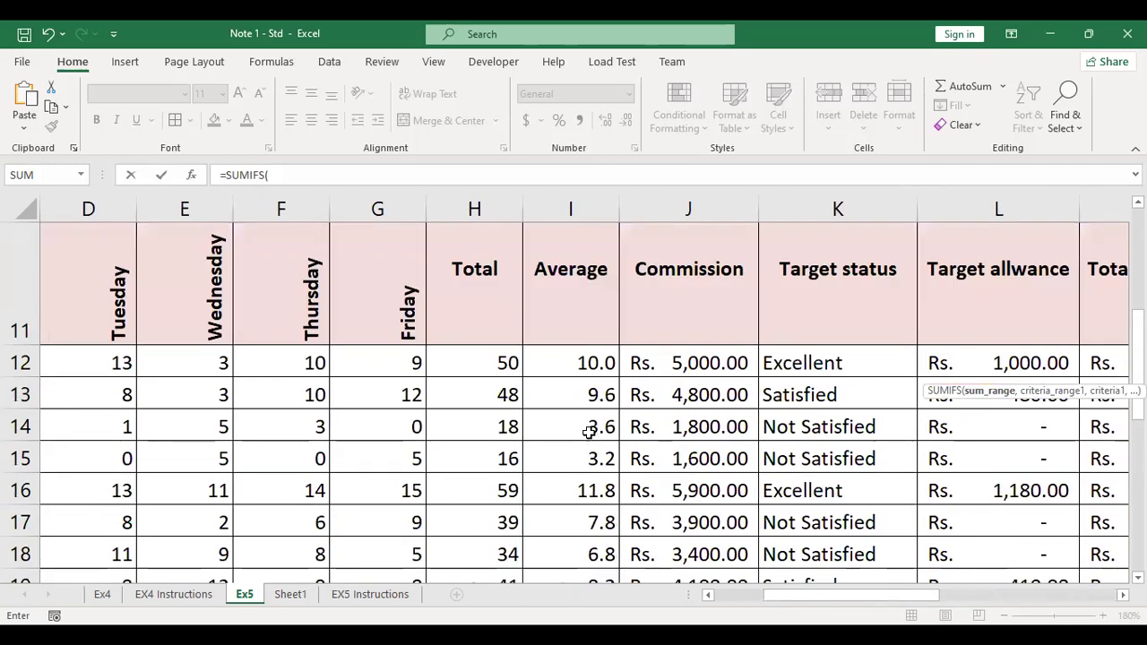
left_click(506, 362)
key("ctrl+shift+Down")
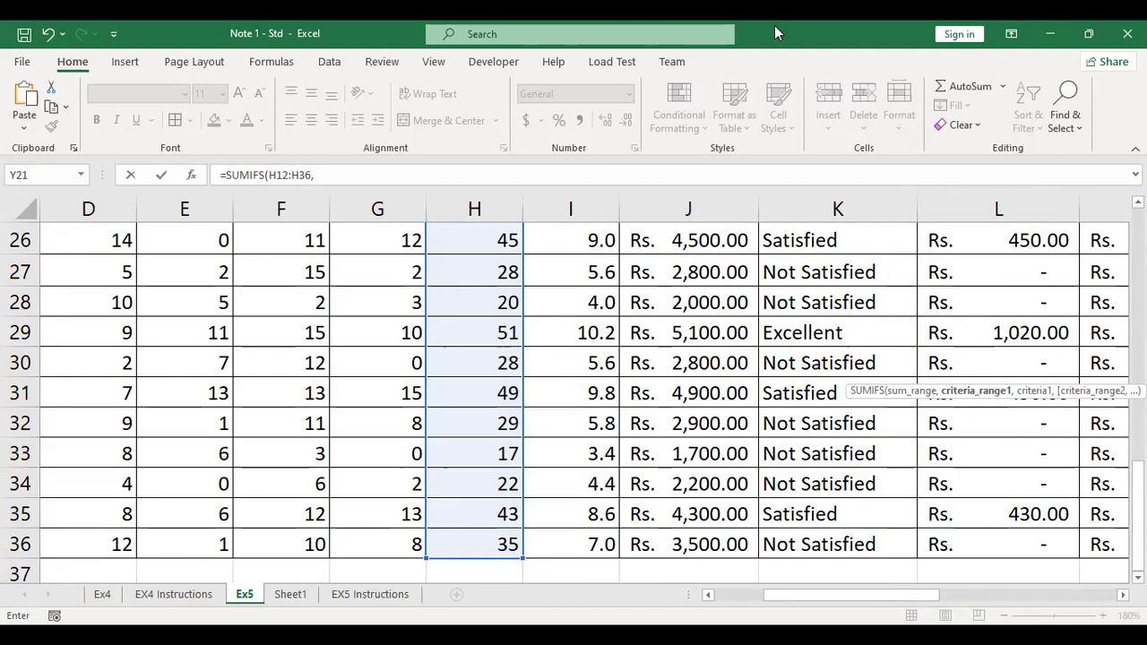
- Add the Target status column values, K12:K36, as the first criteria range of the SUMIFS formula
scroll(809, 302, "up", 6)
scroll(808, 310, "down", 1)
left_click(808, 352)
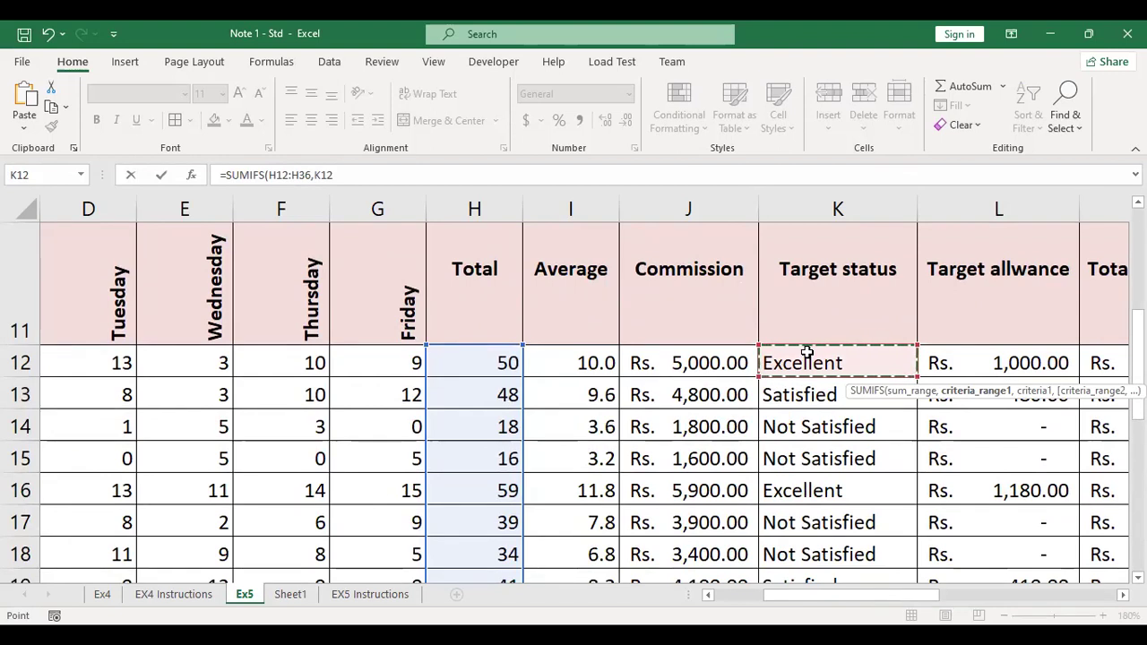
key("shift+Down")
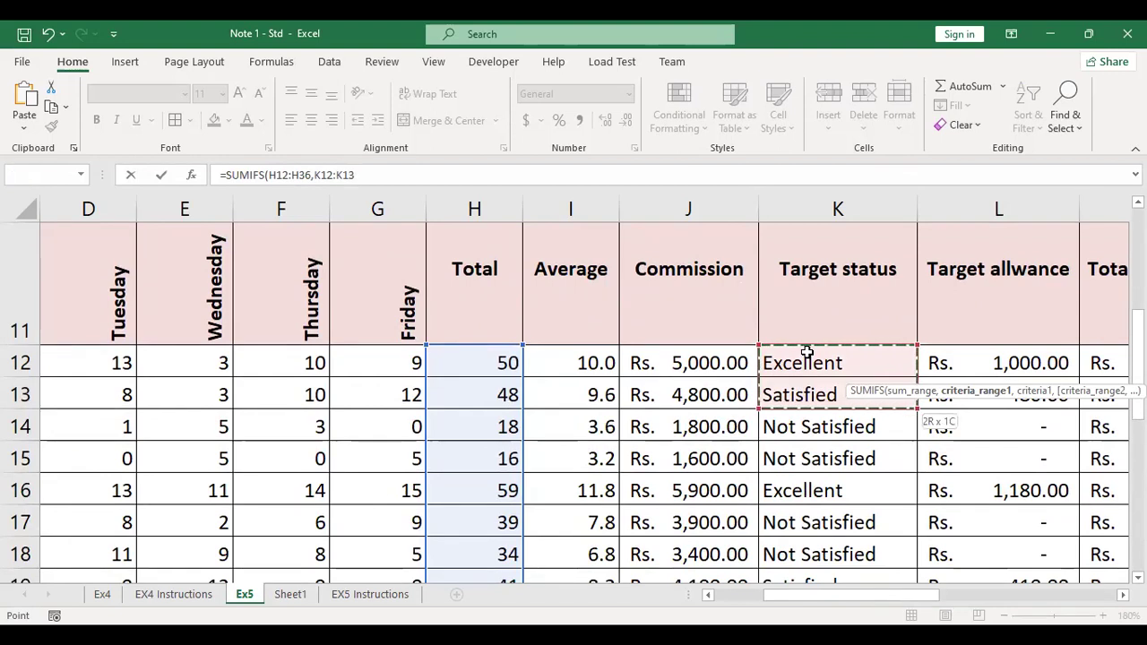
key("shift+Down")
key("shift+Down")
key("shift+Down")
key("shift+Down")
key("shift+Down")
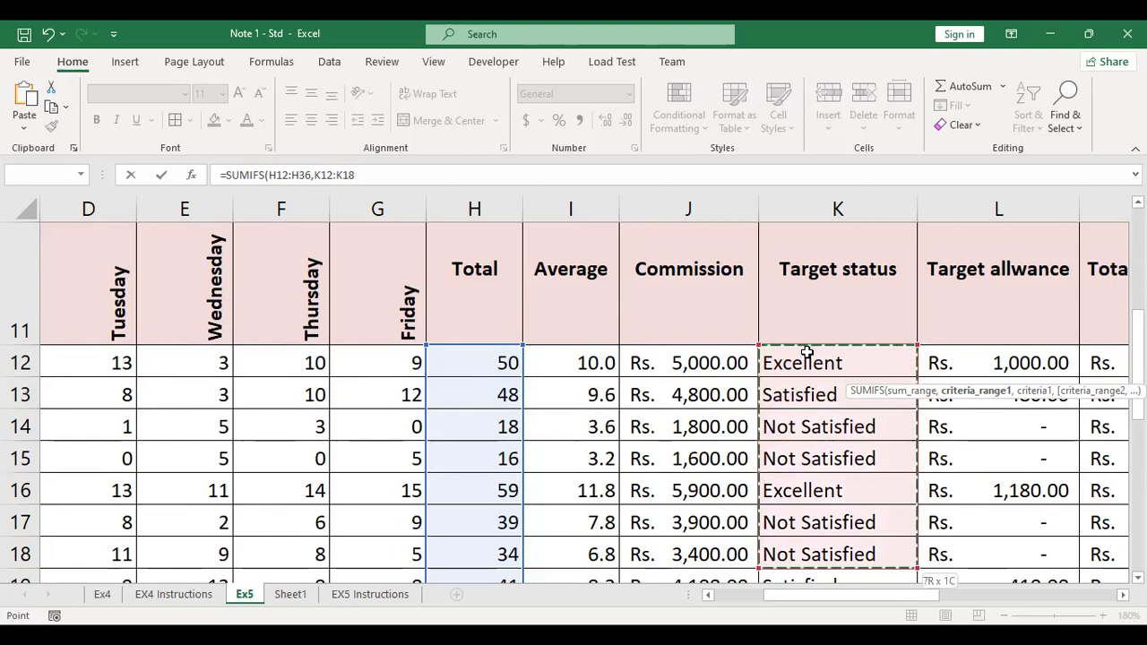
key("ctrl+shift+Down")
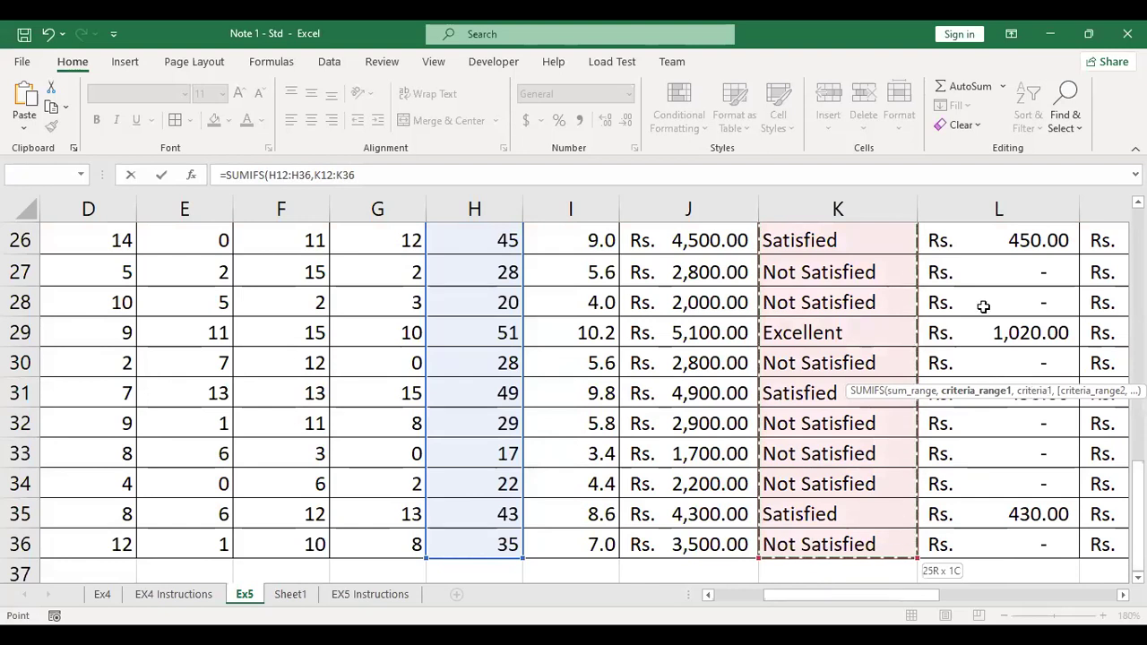
- Use cell L4 of the Target Status table as the first criterion
scroll(926, 304, "up", 3)
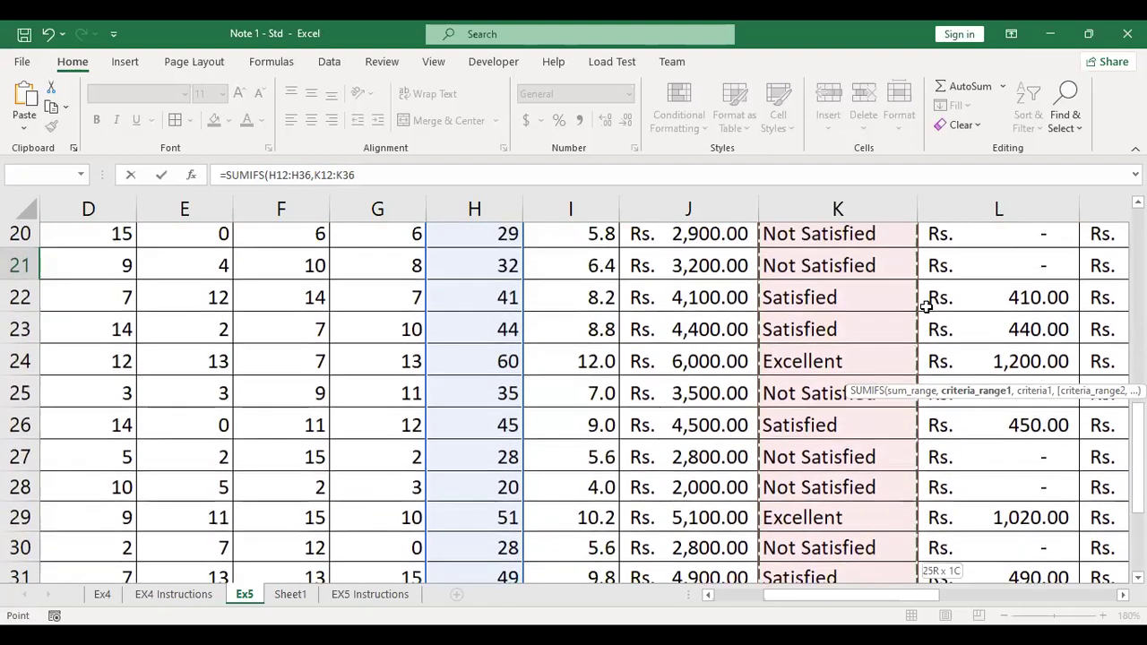
scroll(926, 305, "up", 3)
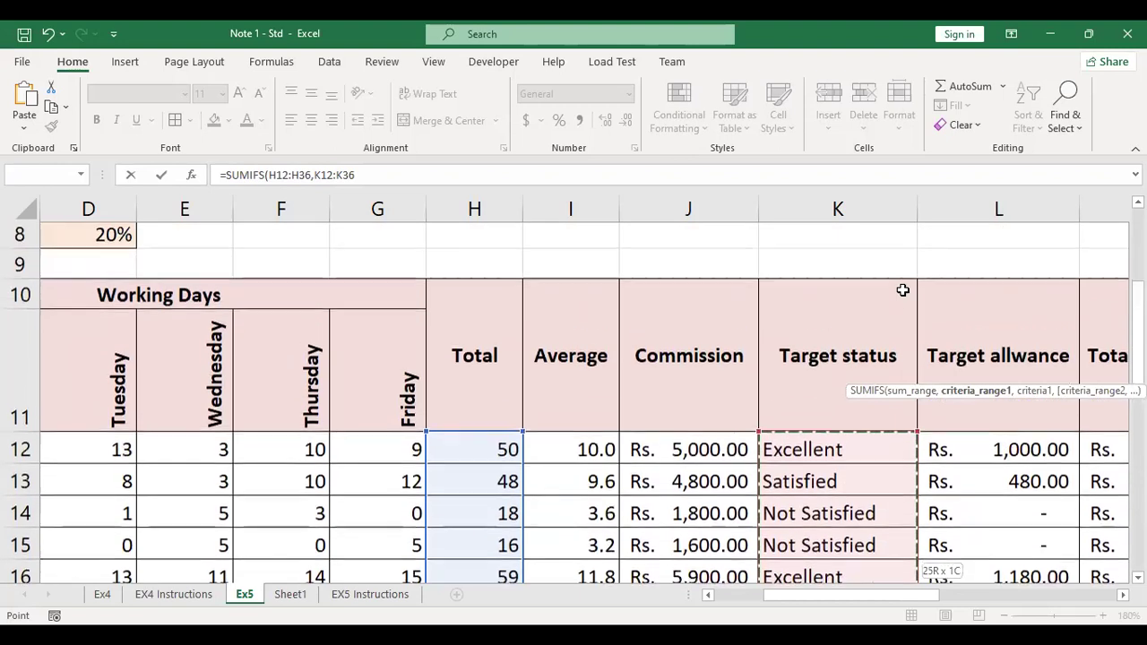
scroll(897, 285, "up", 2)
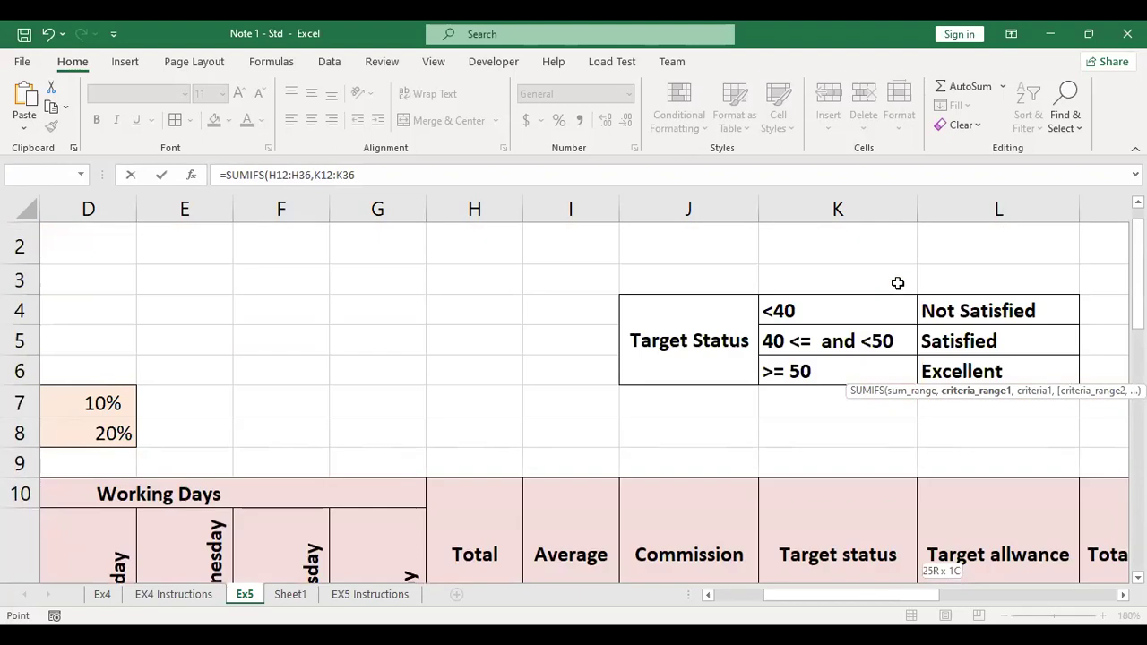
type(",")
left_click(959, 308)
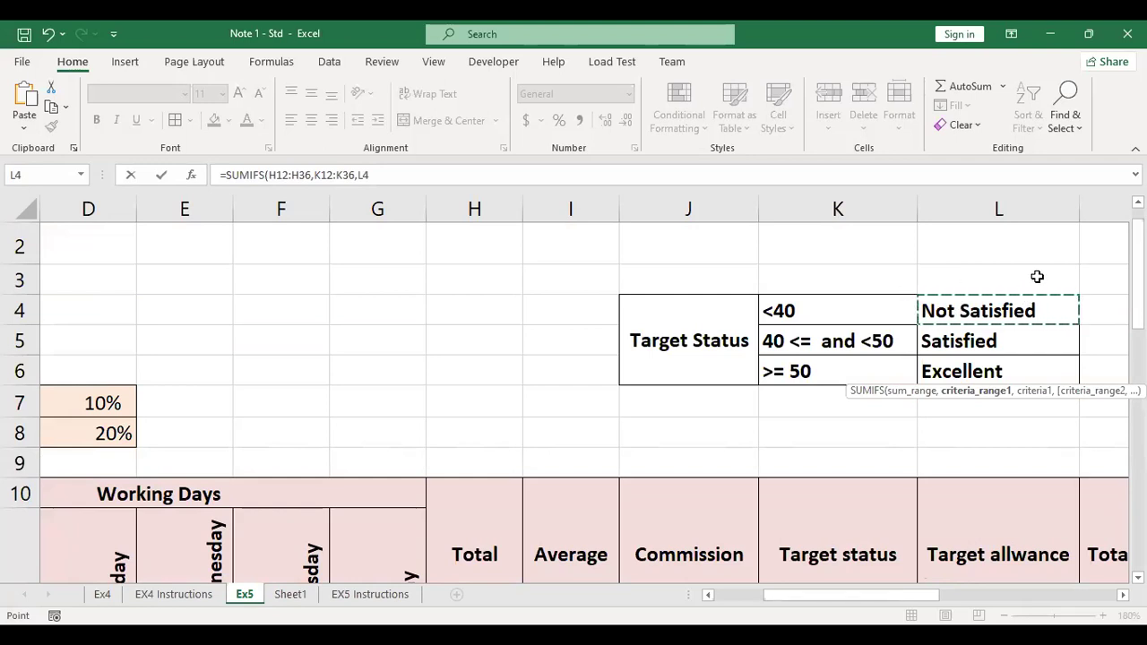
type(",")
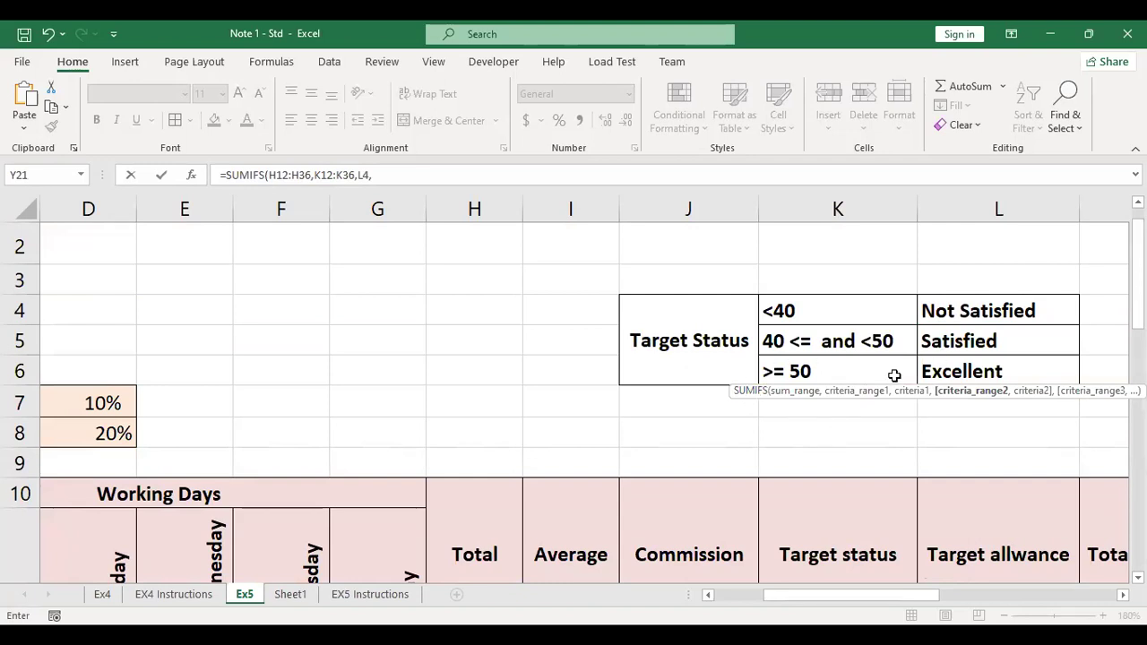
- Add the Monday column values, C12:C36, as the second criteria range
scroll(837, 354, "down", 3)
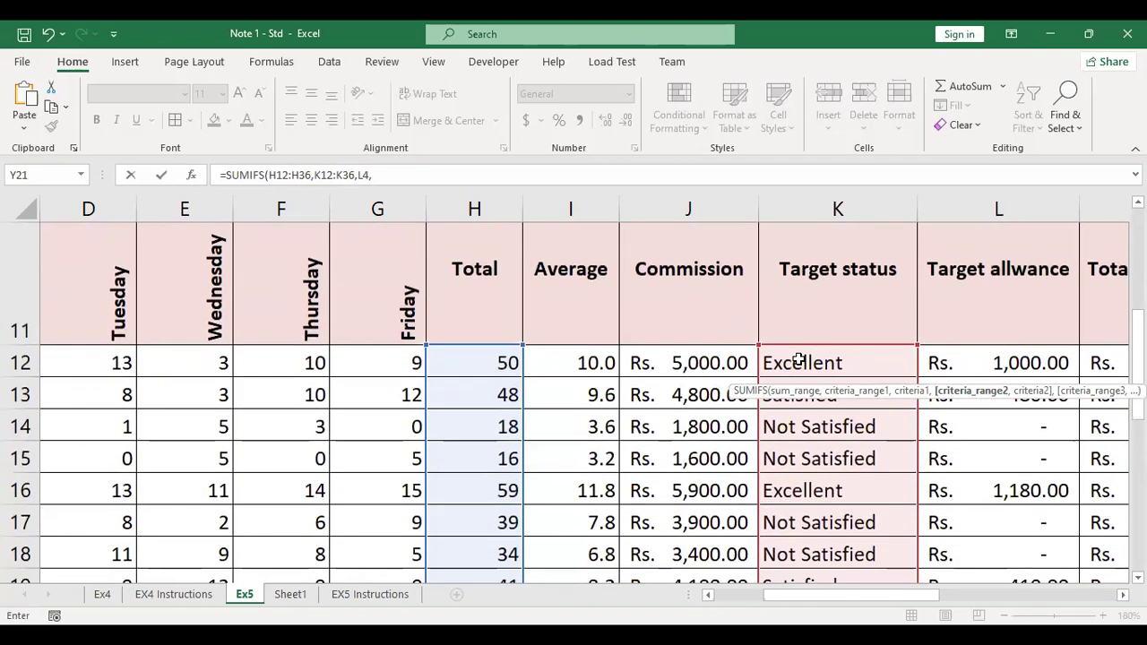
scroll(833, 367, "up", 3)
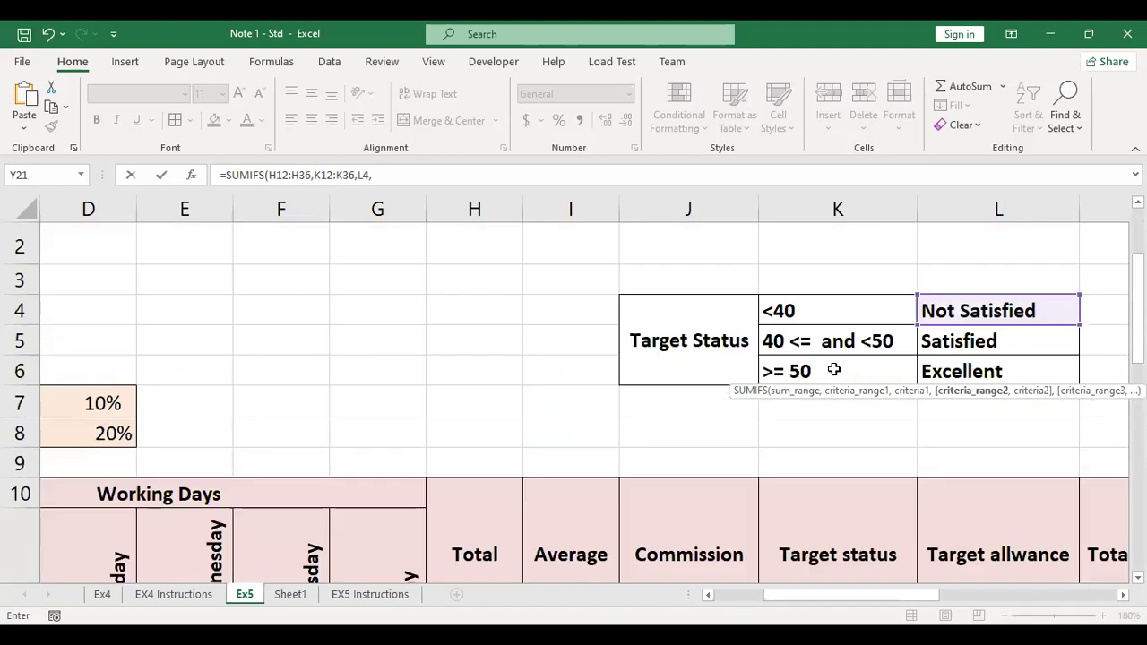
scroll(833, 372, "down", 3)
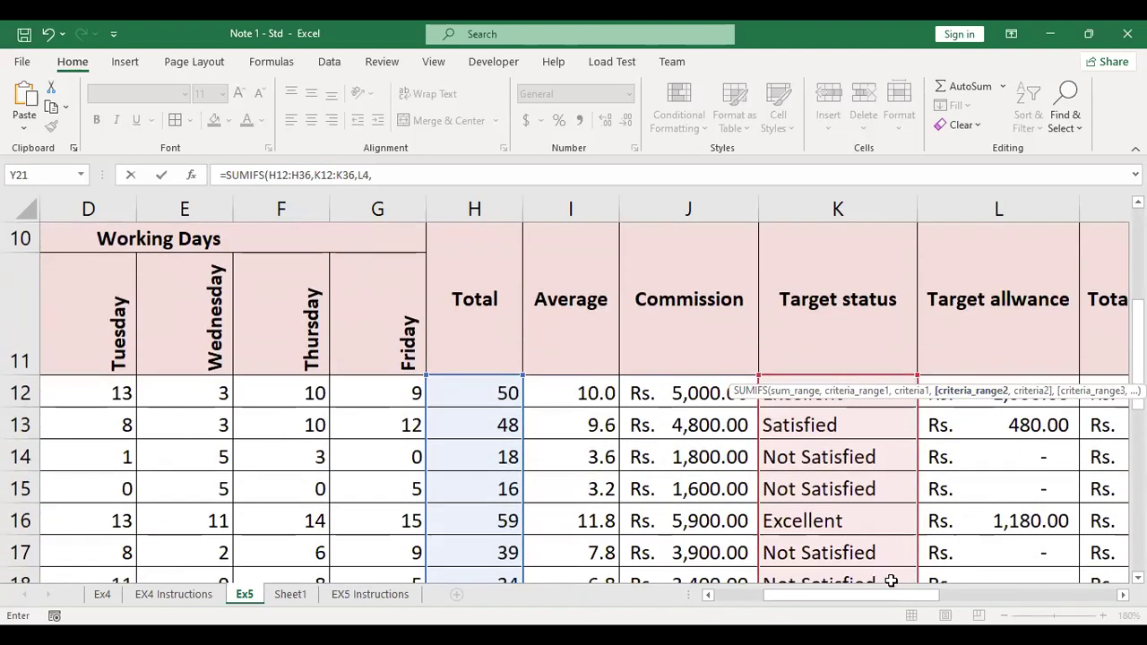
left_click_drag(883, 605, 831, 603)
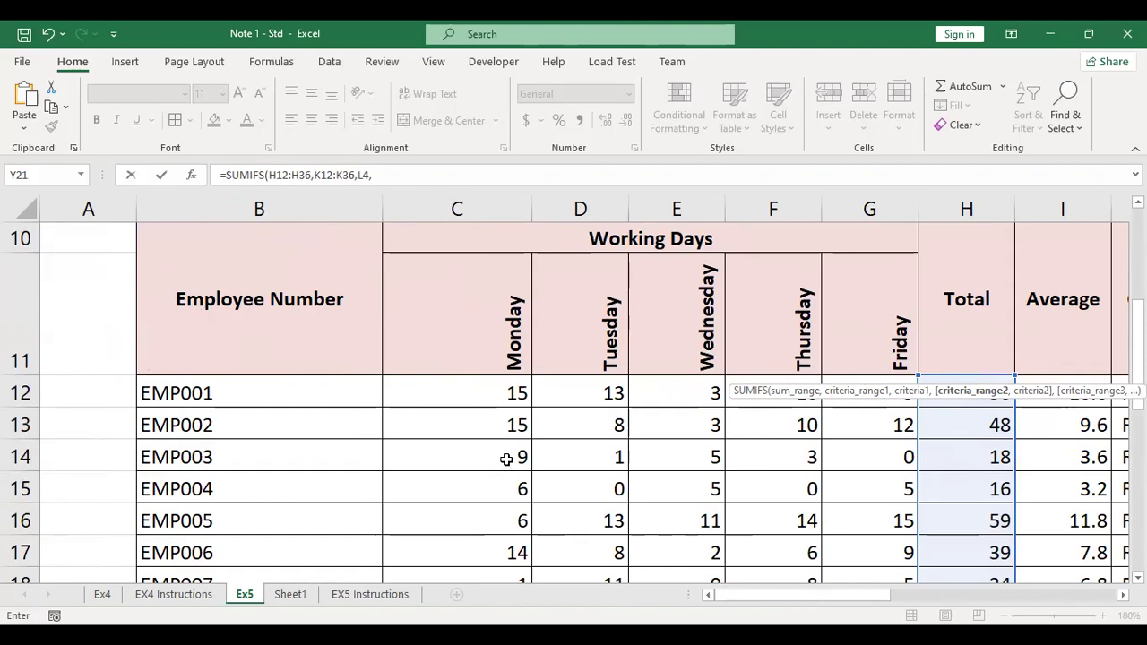
left_click(484, 393)
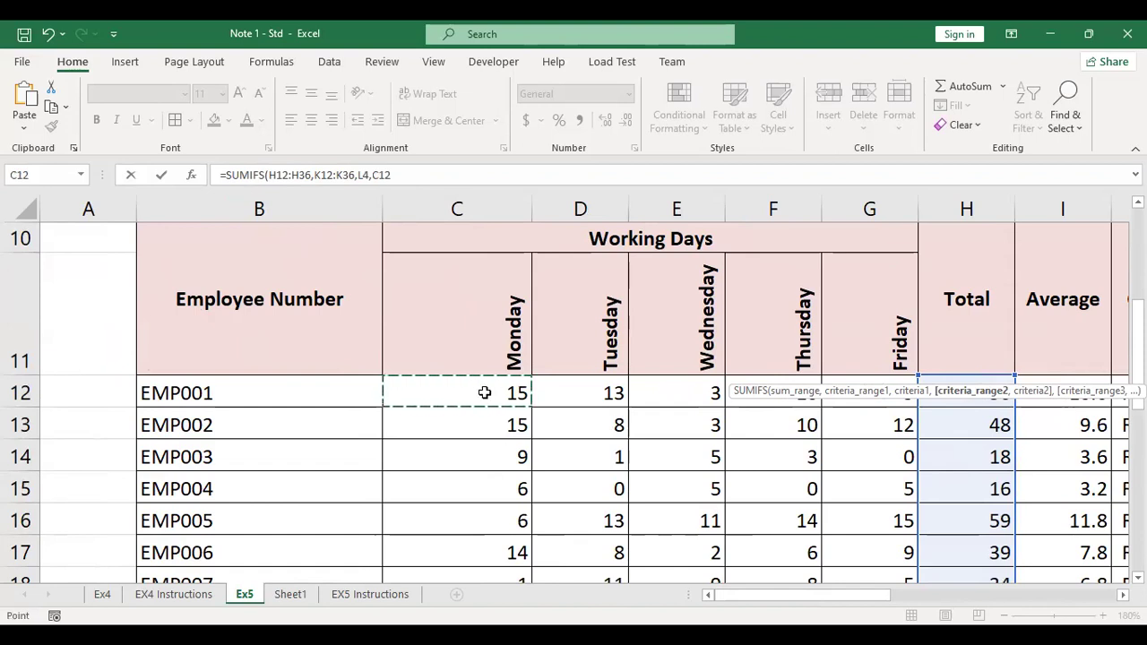
key("ctrl+shift+Down")
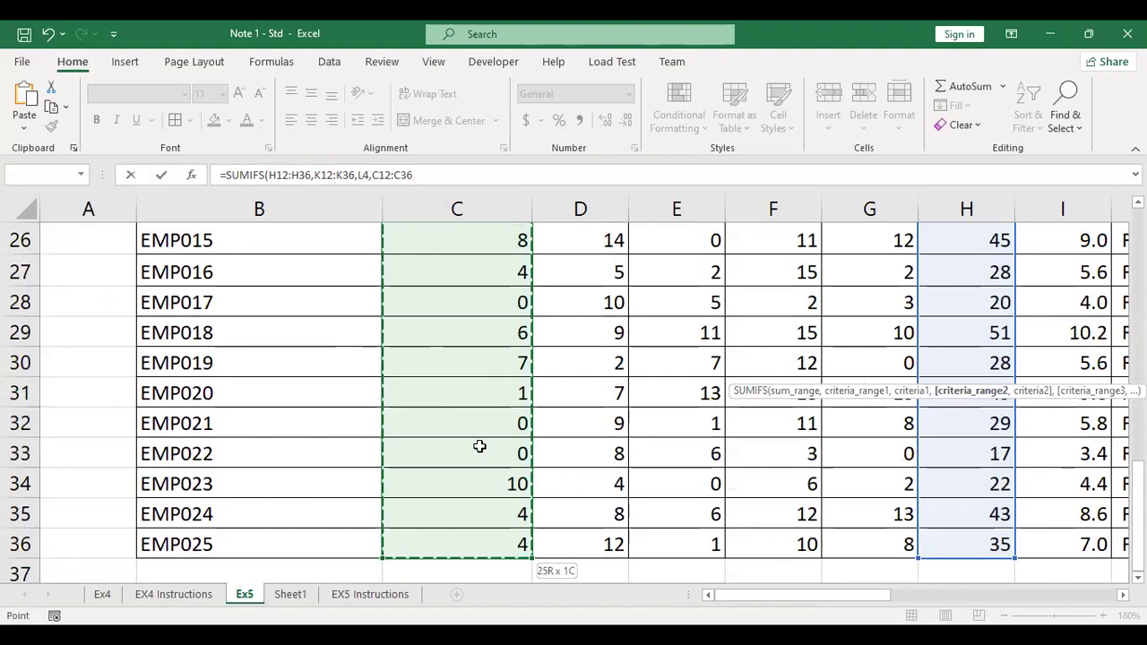
type(",")
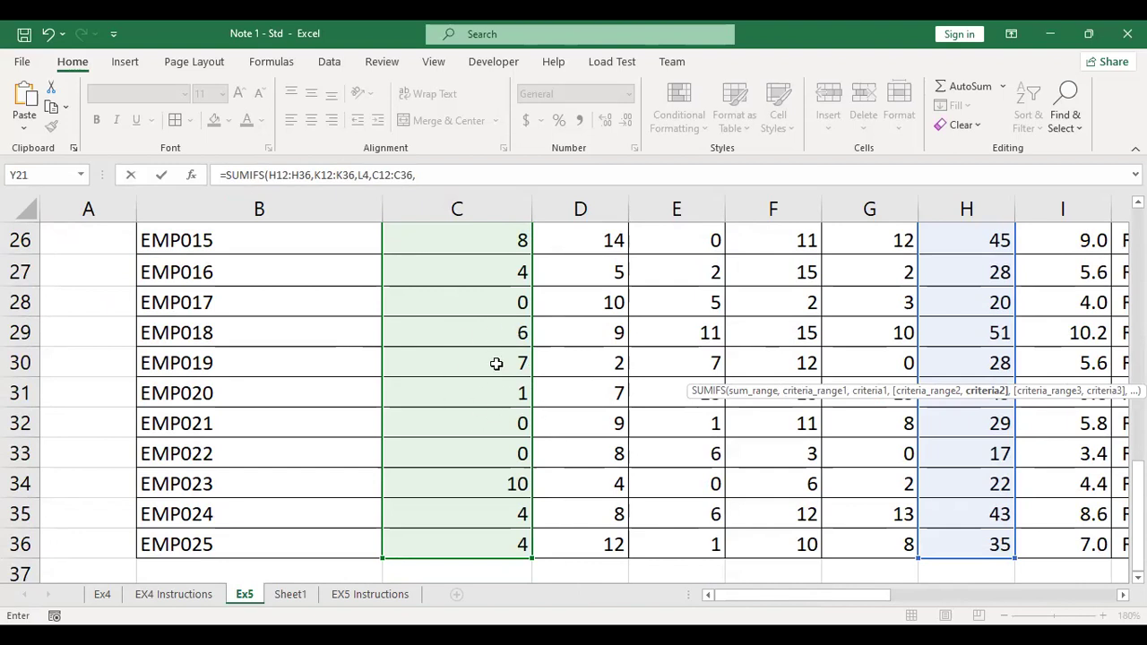
- Enter "<10" as the second criterion, complete the SUMIFS formula in Y21 and reselect the cell to review it
scroll(482, 410, "up", 5)
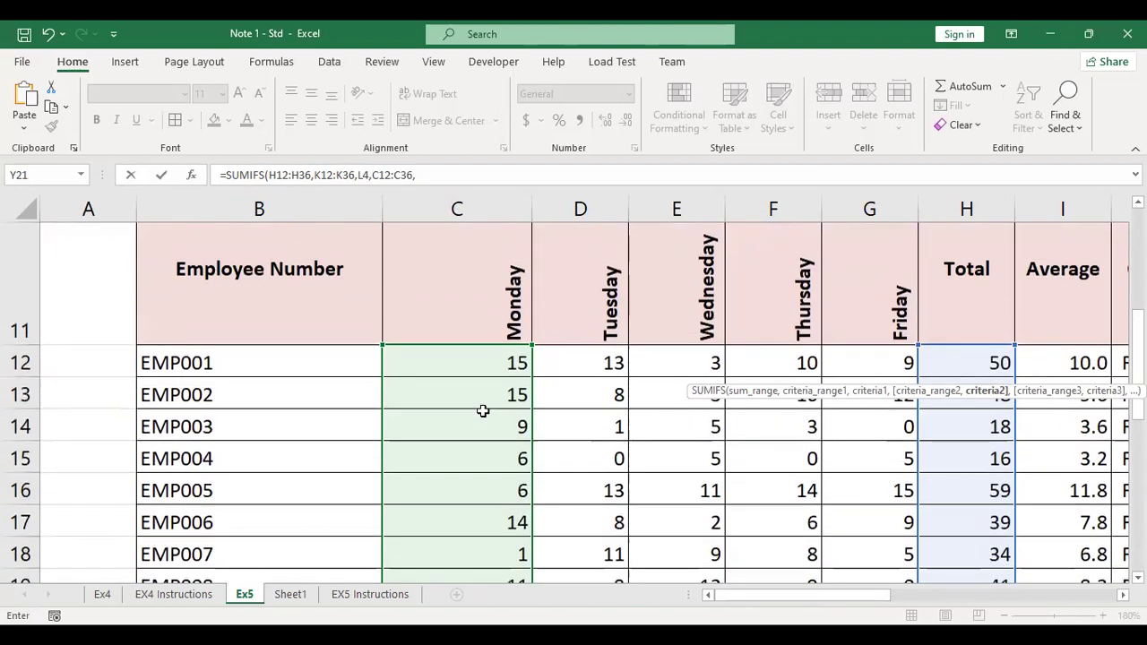
left_click_drag(845, 594, 1099, 556)
scroll(871, 397, "right", 4)
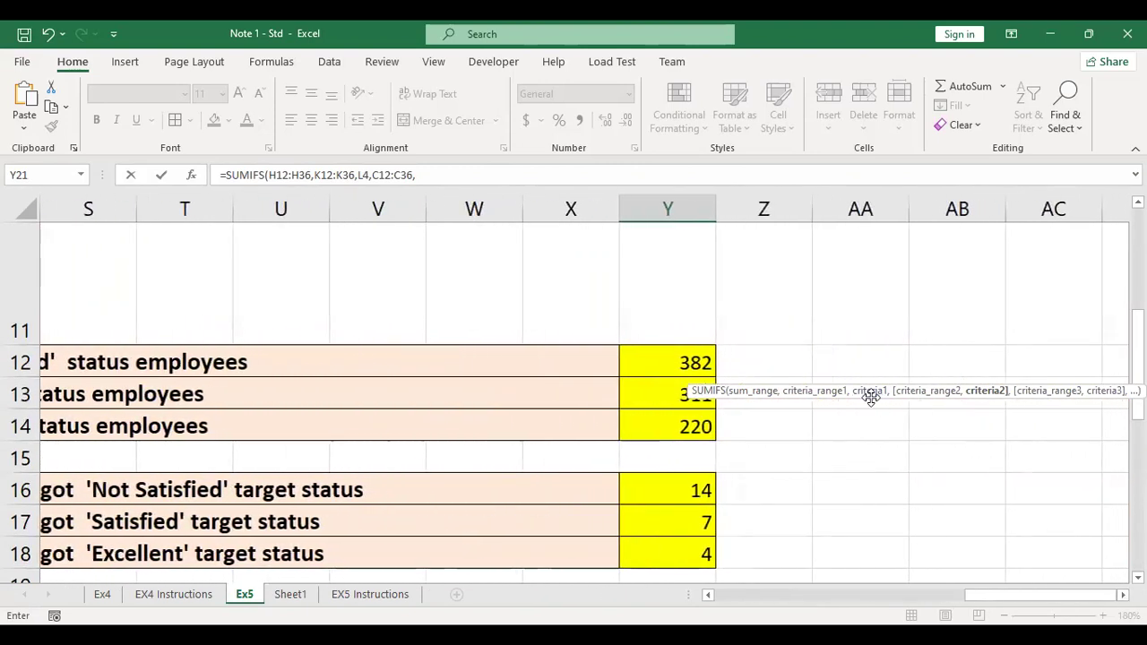
scroll(871, 397, "down", 3)
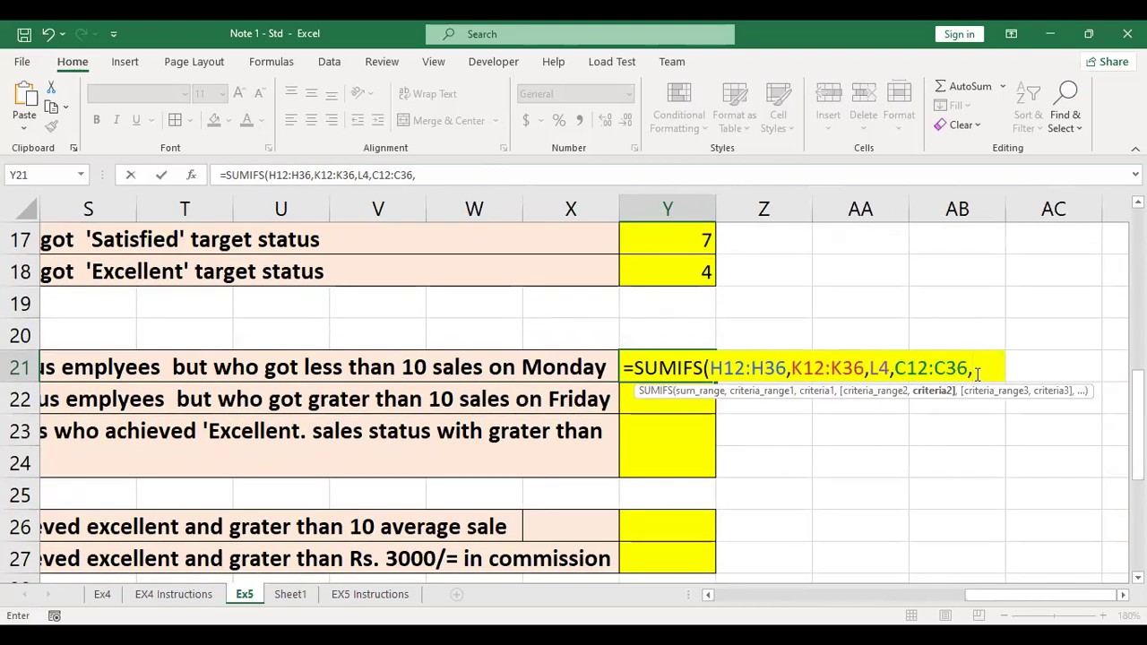
type("1")
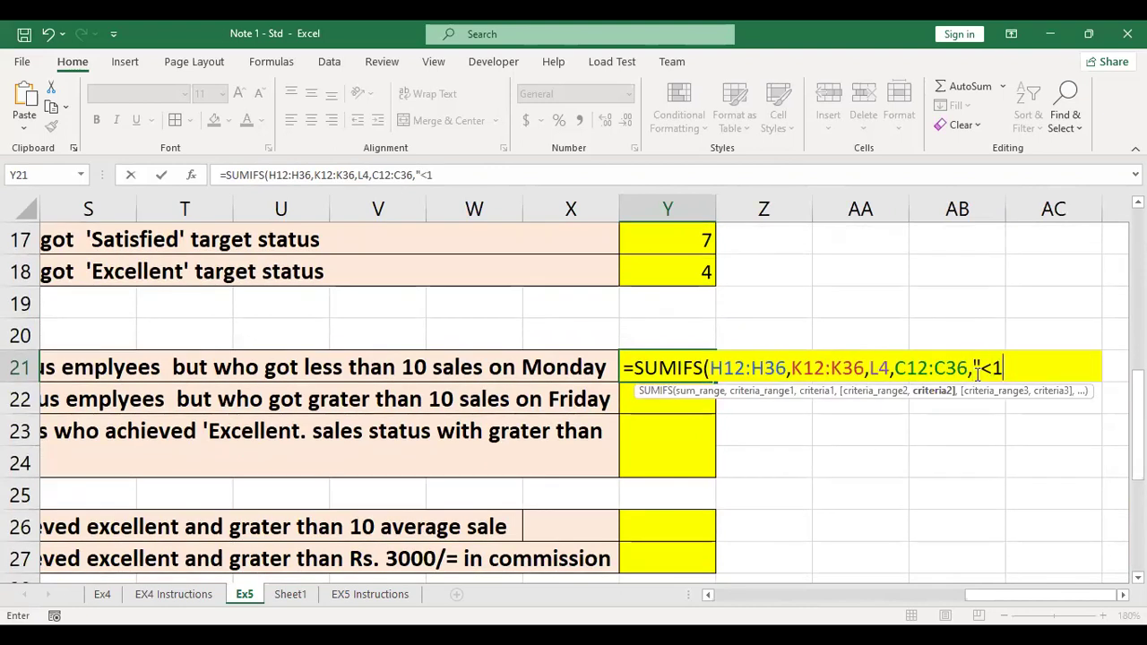
type("0")
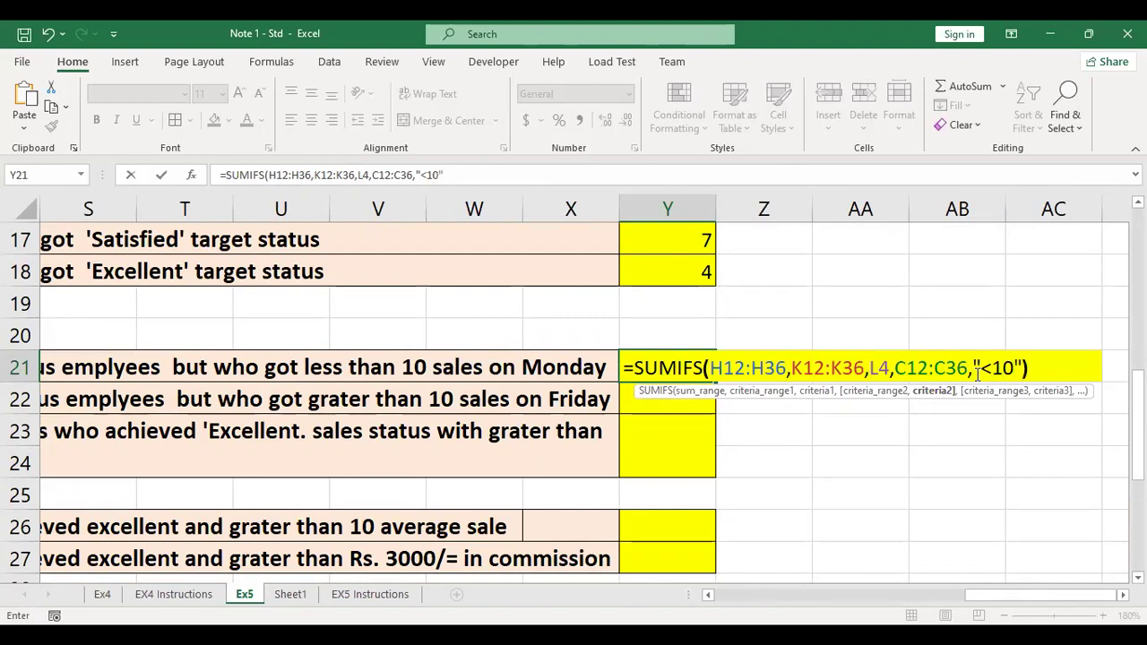
key("Return")
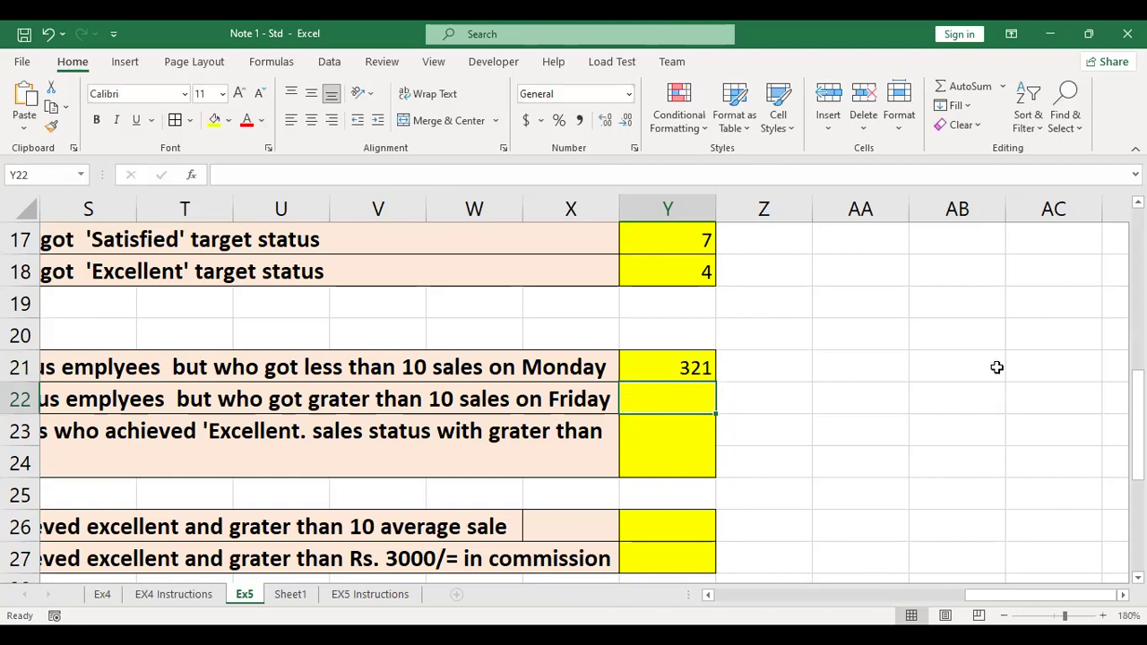
left_click(708, 367)
scroll(756, 371, "up", 4)
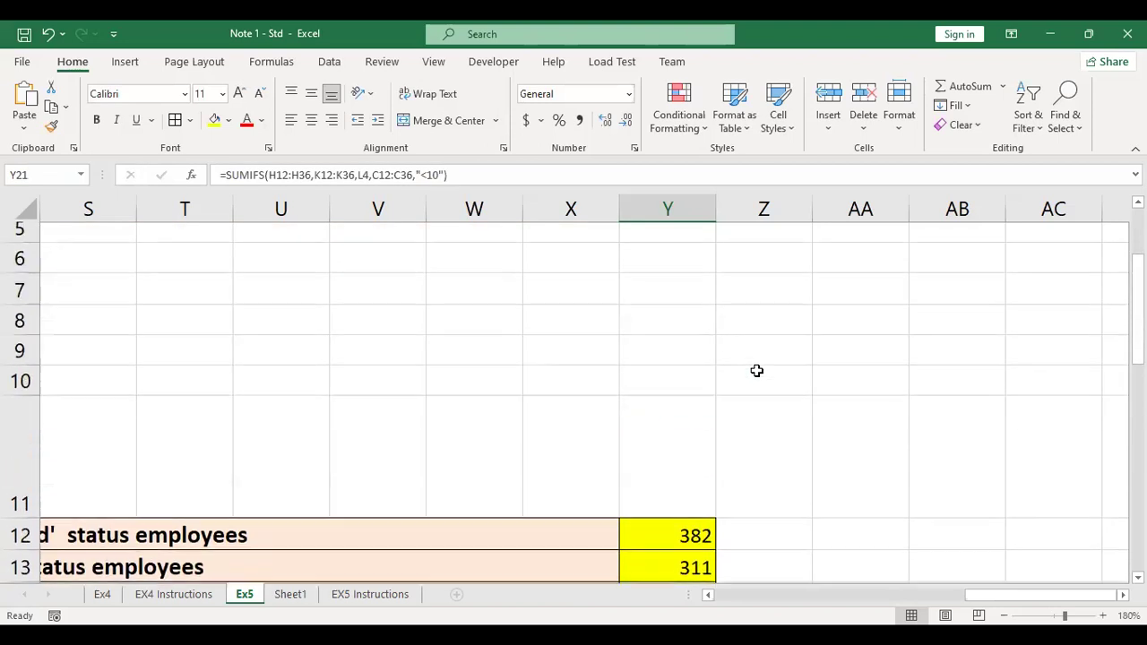
- Reopen the SUMIFS formula in Y21 and correct its first criterion to the Satisfied status cell
scroll(758, 368, "down", 3)
scroll(760, 367, "down", 2)
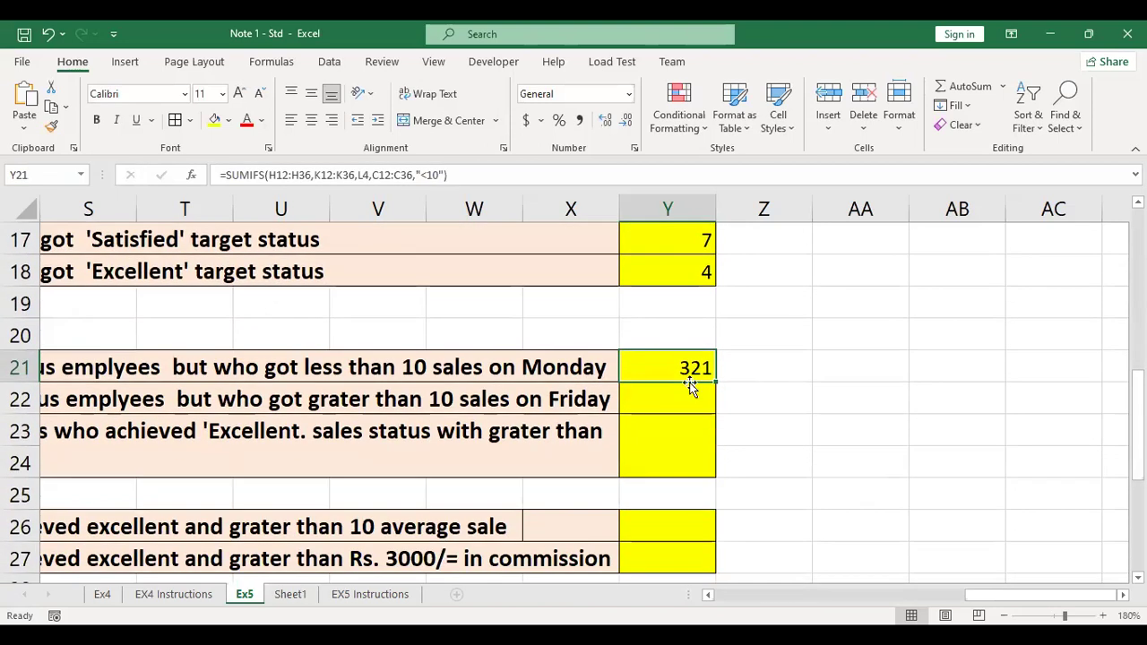
mouse_move(994, 601)
left_mouse_down()
mouse_move(948, 614)
mouse_move(977, 600)
left_mouse_up()
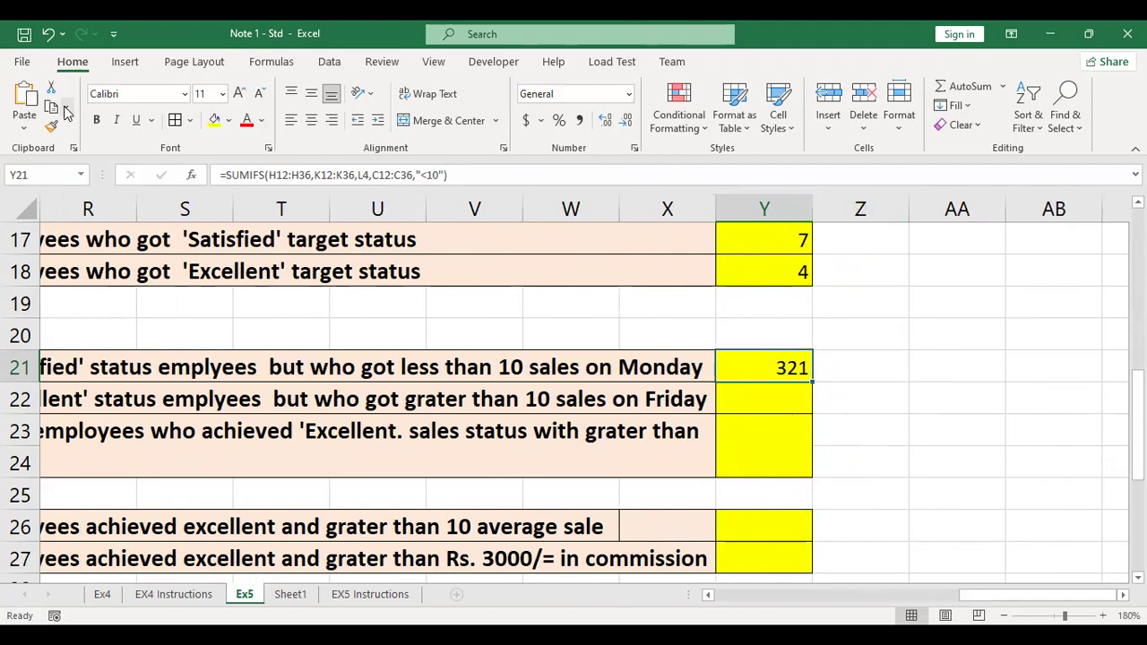
double_click(776, 368)
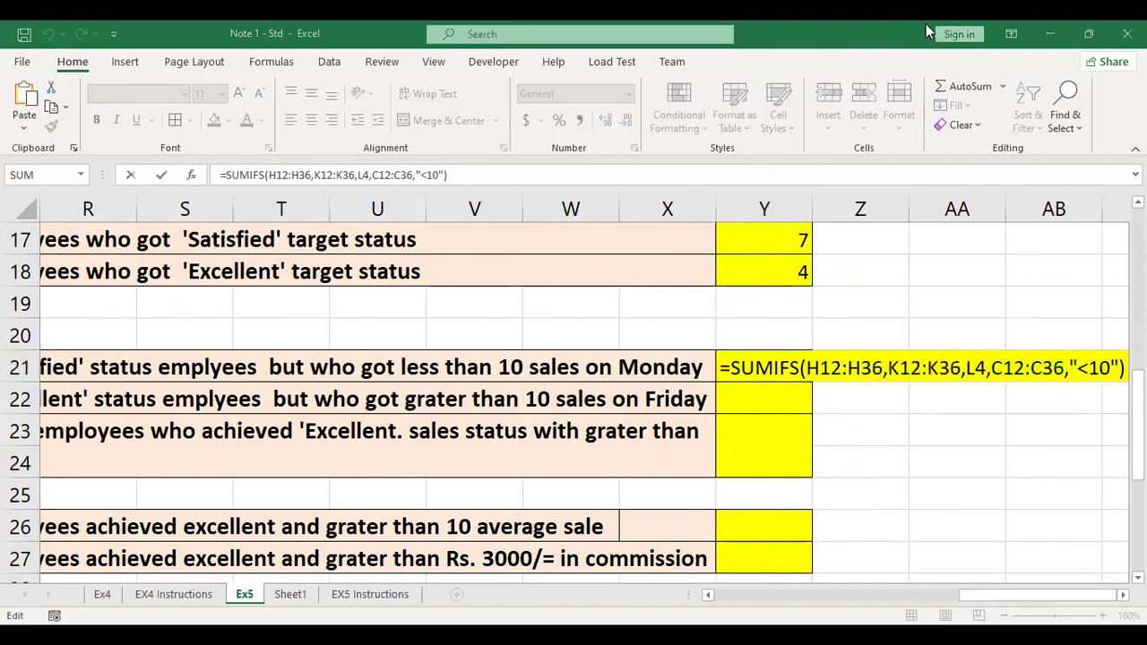
key("Return")
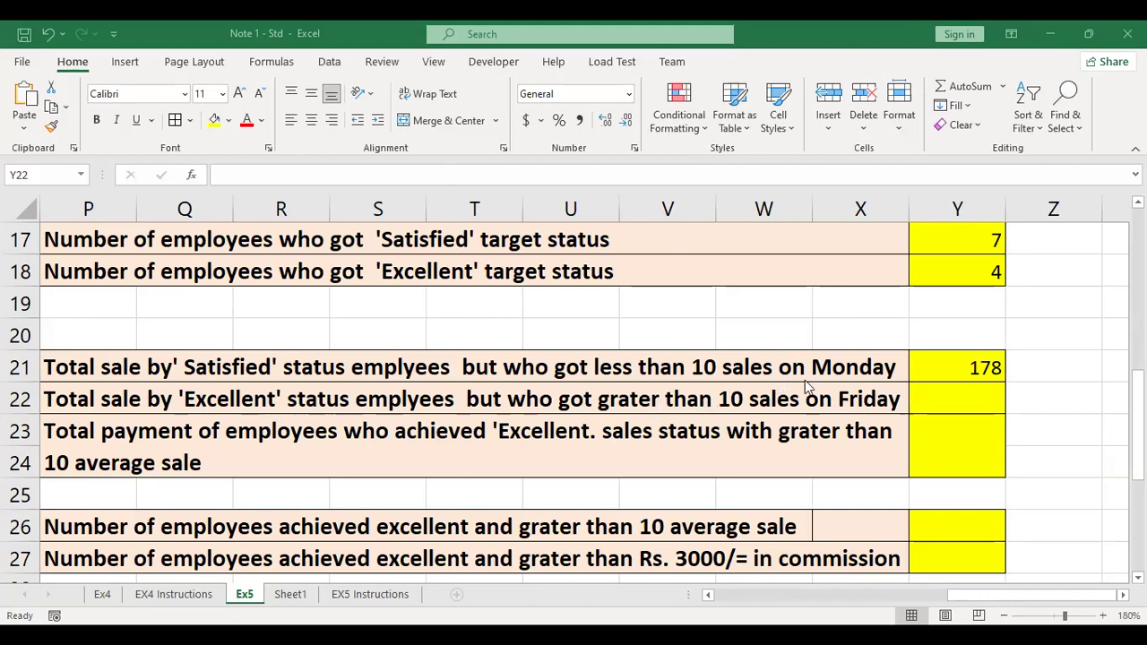
- Start a SUMIFS formula in Y22 for the total sales of Excellent employees with more than 10 Friday sales
left_click(948, 392)
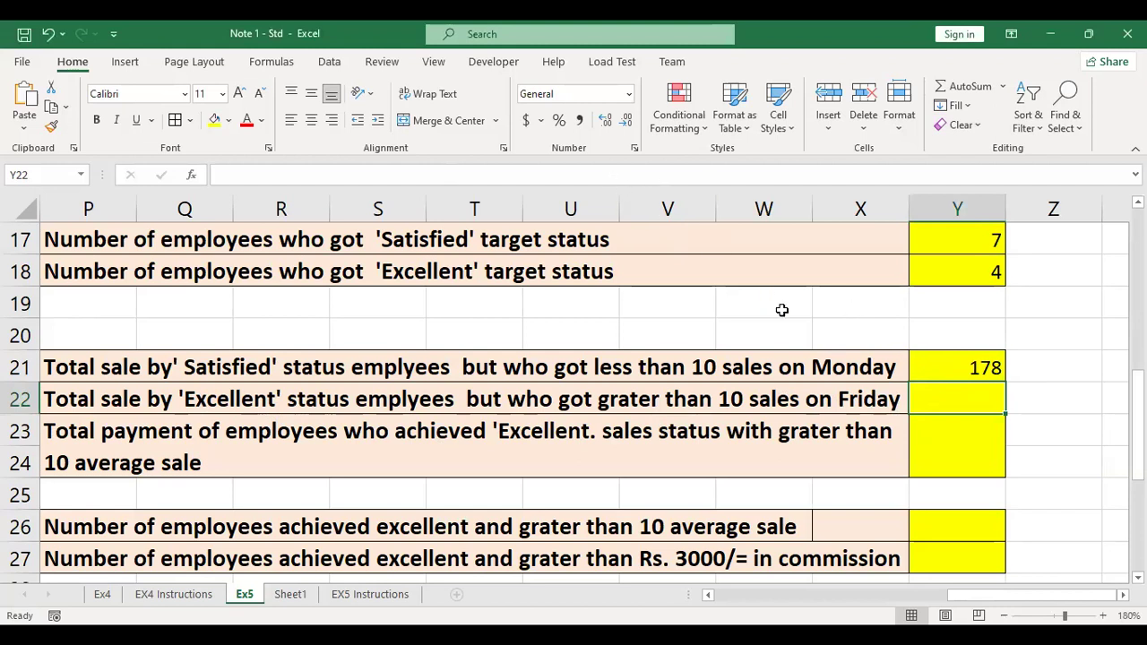
type("=")
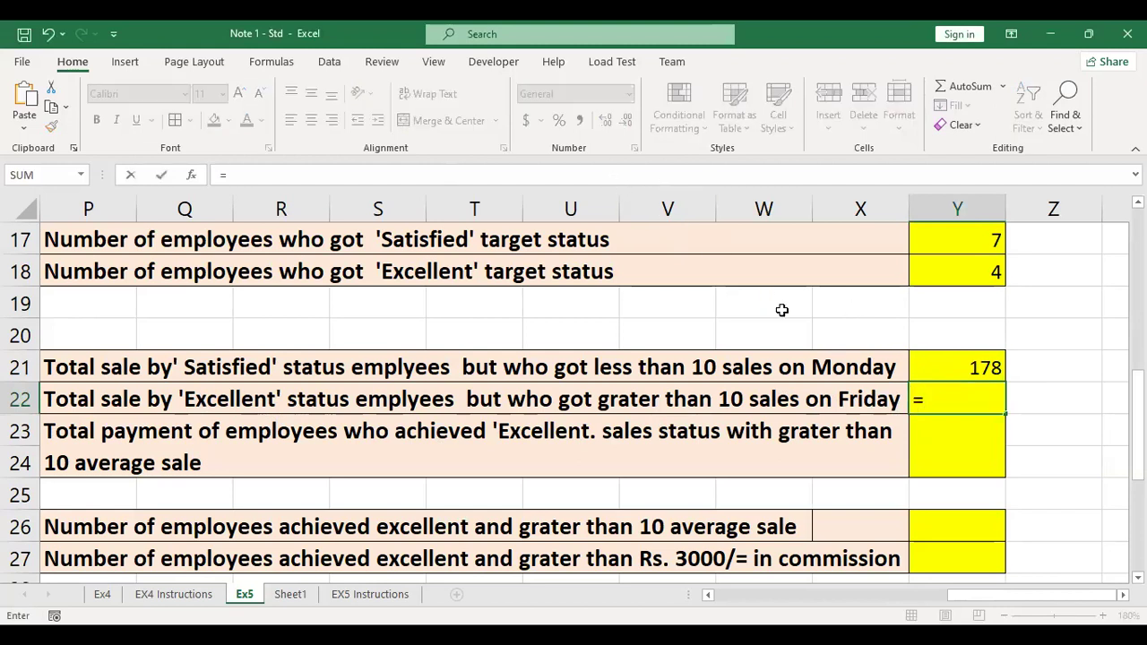
type("s")
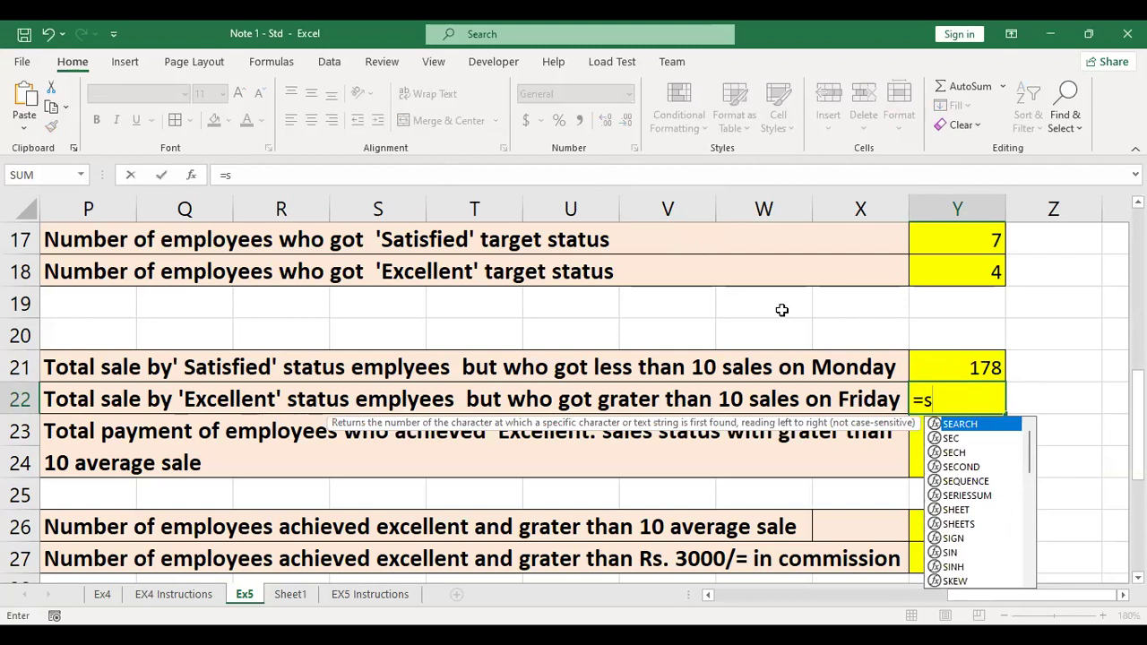
type("u")
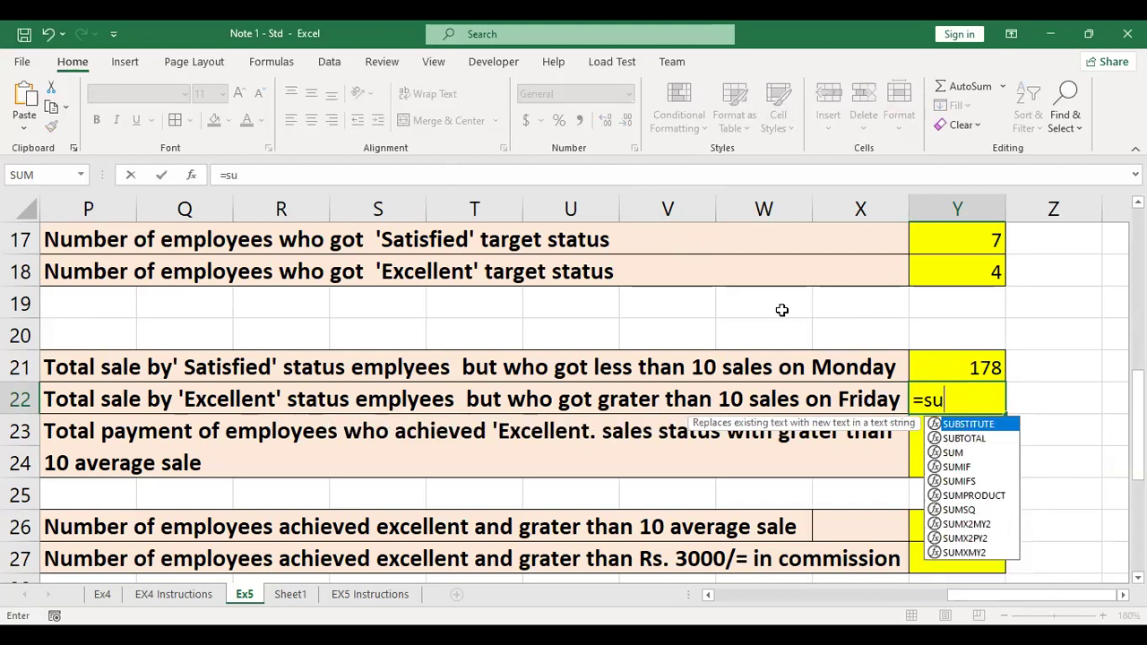
type("m")
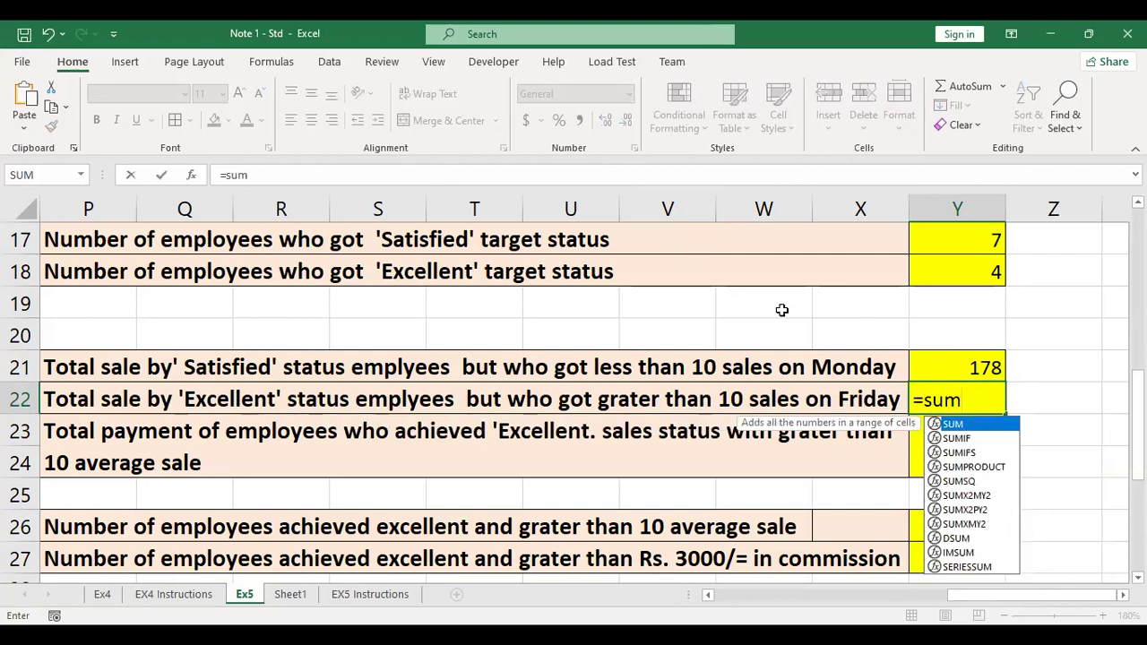
left_click(951, 452)
double_click(953, 449)
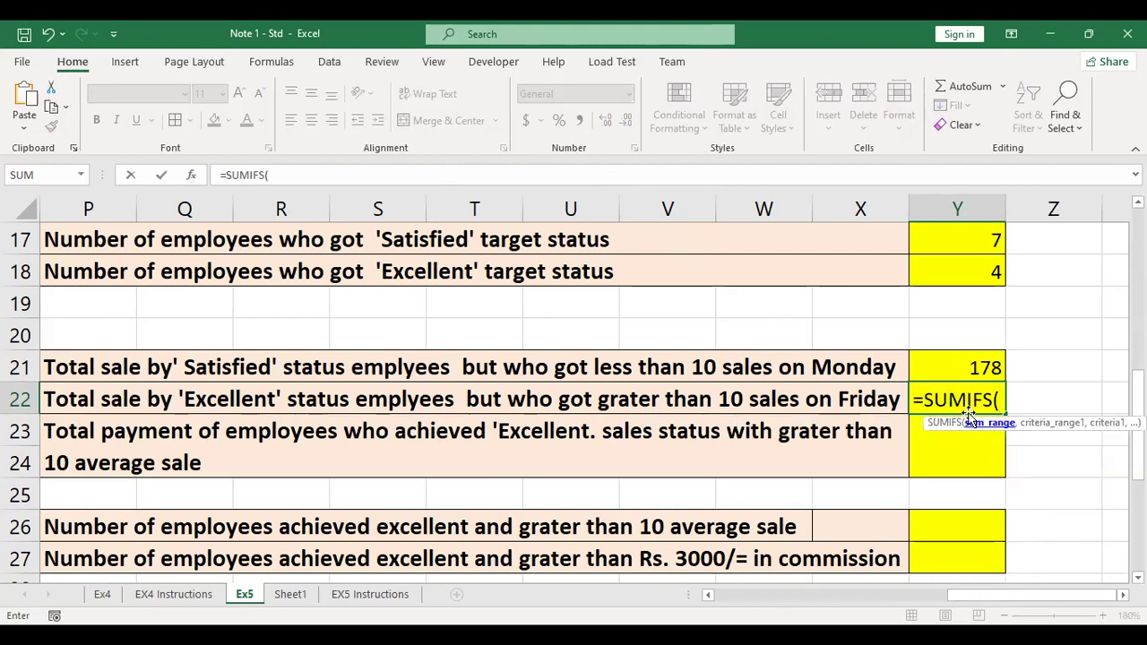
- Add the Total column values, H12:H36, as the sum range of the Y22 formula
left_click_drag(963, 596, 556, 402)
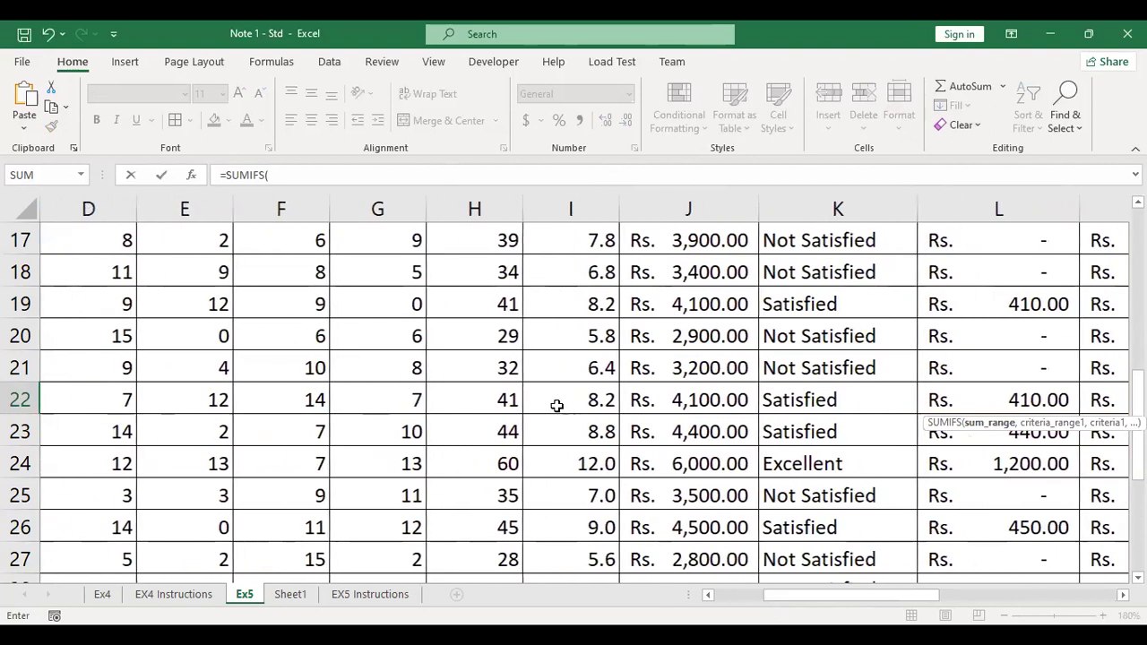
scroll(556, 402, "up", 3)
left_click(496, 453)
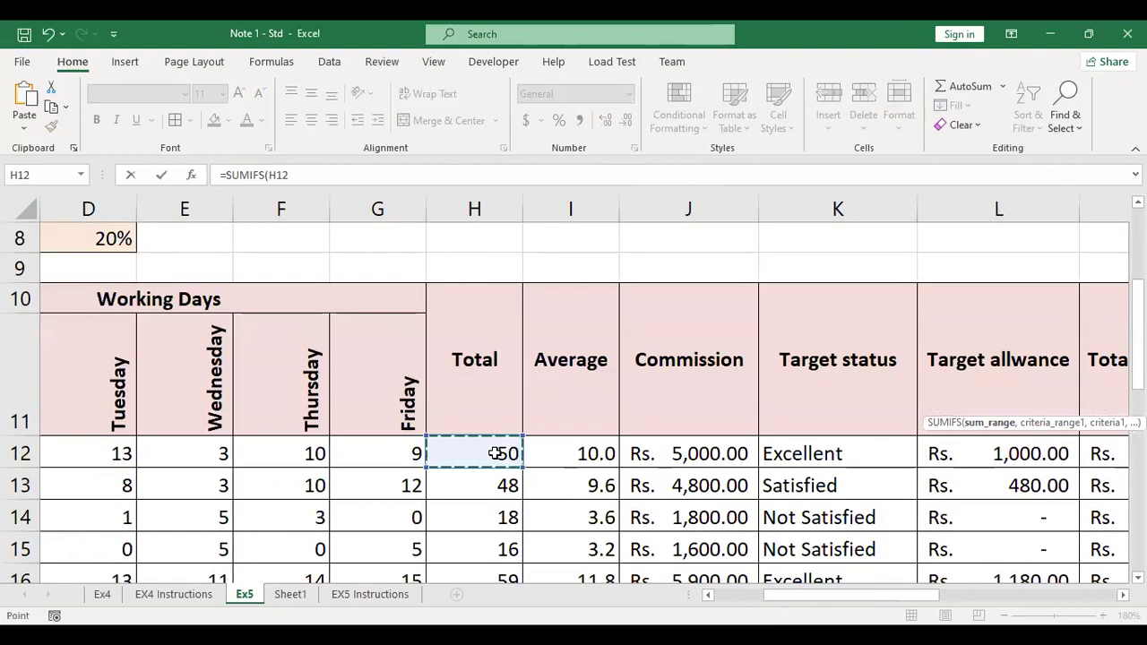
key("ctrl+shift+Down")
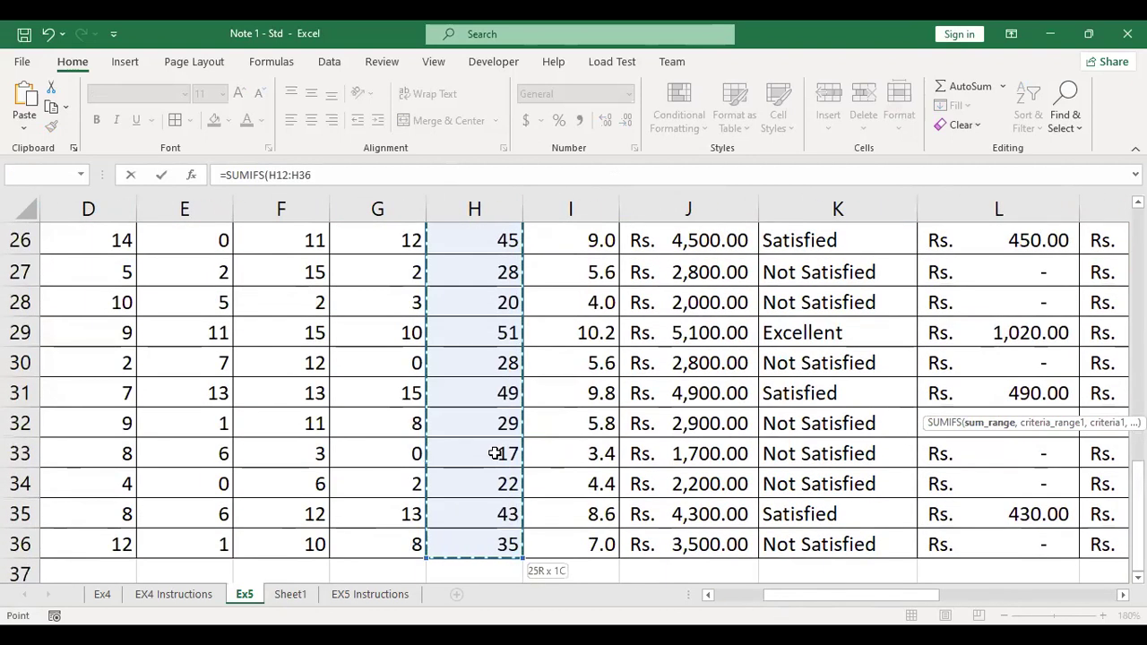
type(",")
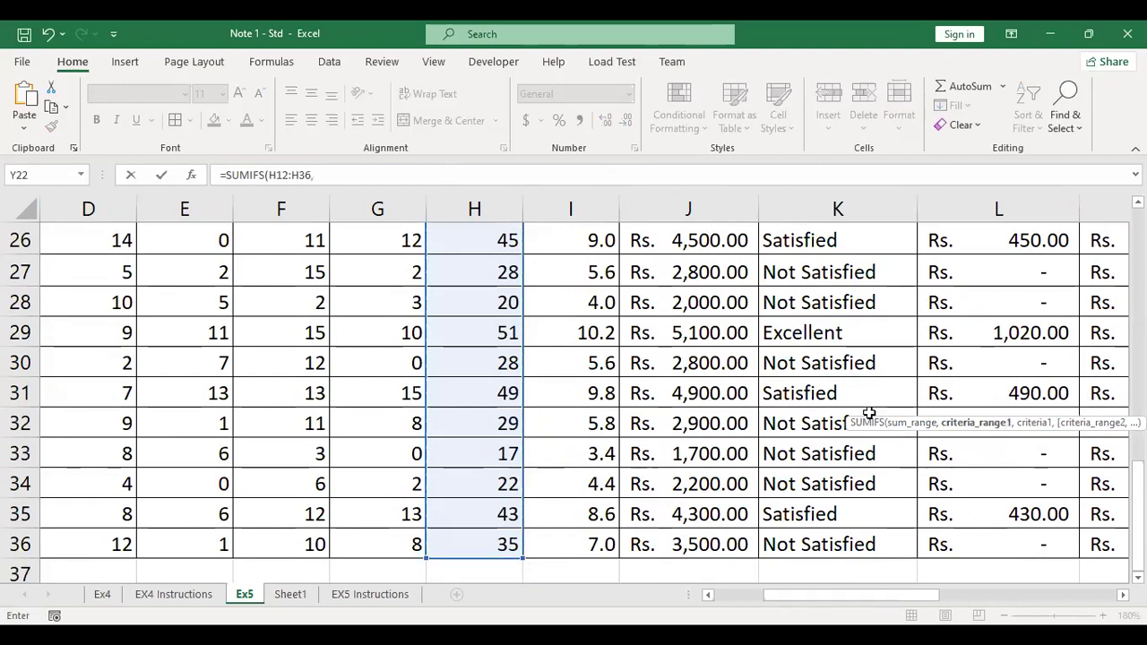
- Add the Target status column values, K12:K36, as the first criteria range of the Y22 formula
scroll(833, 350, "up", 6)
scroll(838, 366, "down", 1)
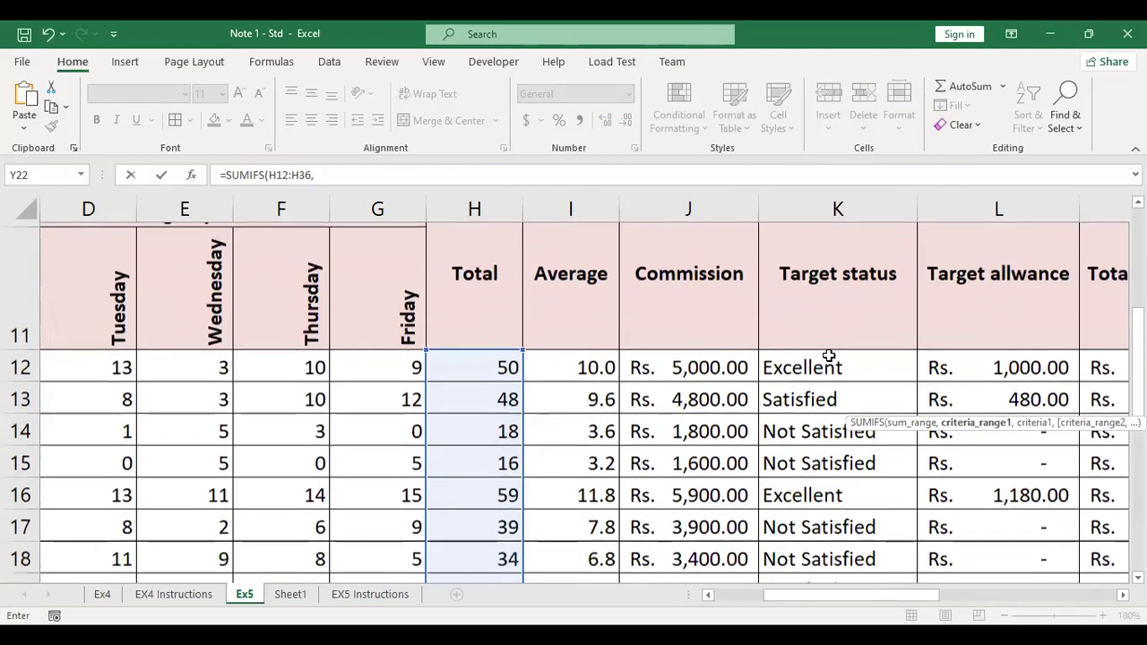
left_click(822, 363)
key("ctrl+shift+Down")
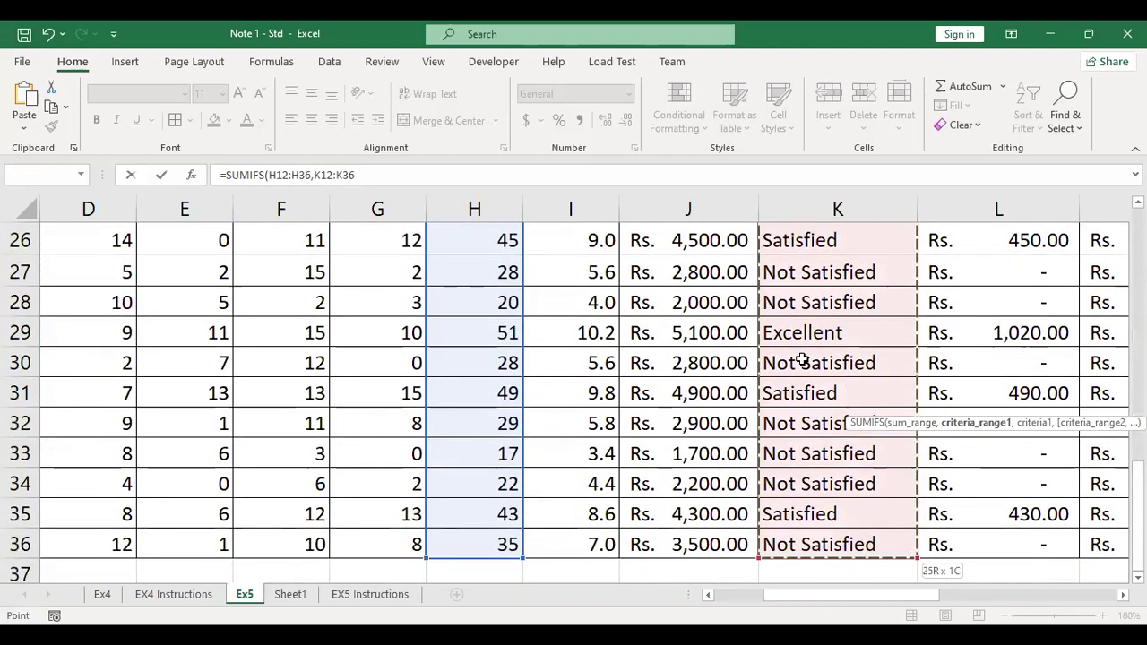
type(",")
- Use the Excellent cell, L6, of the Target Status table as the first criterion
scroll(796, 315, "up", 5)
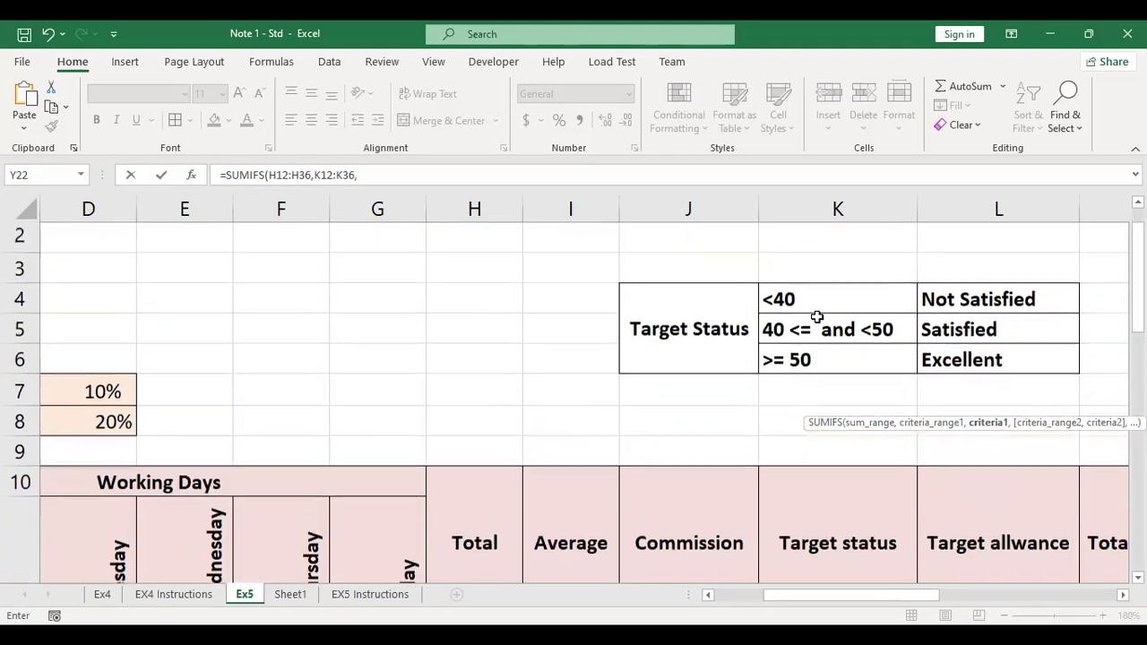
left_click(951, 376)
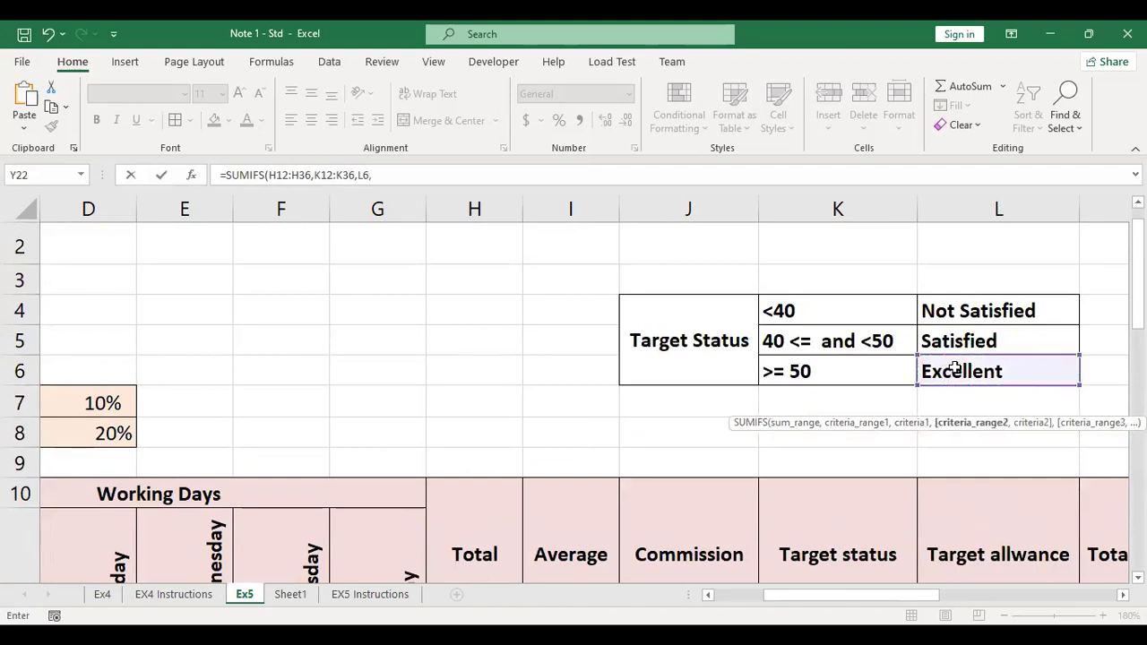
type(",")
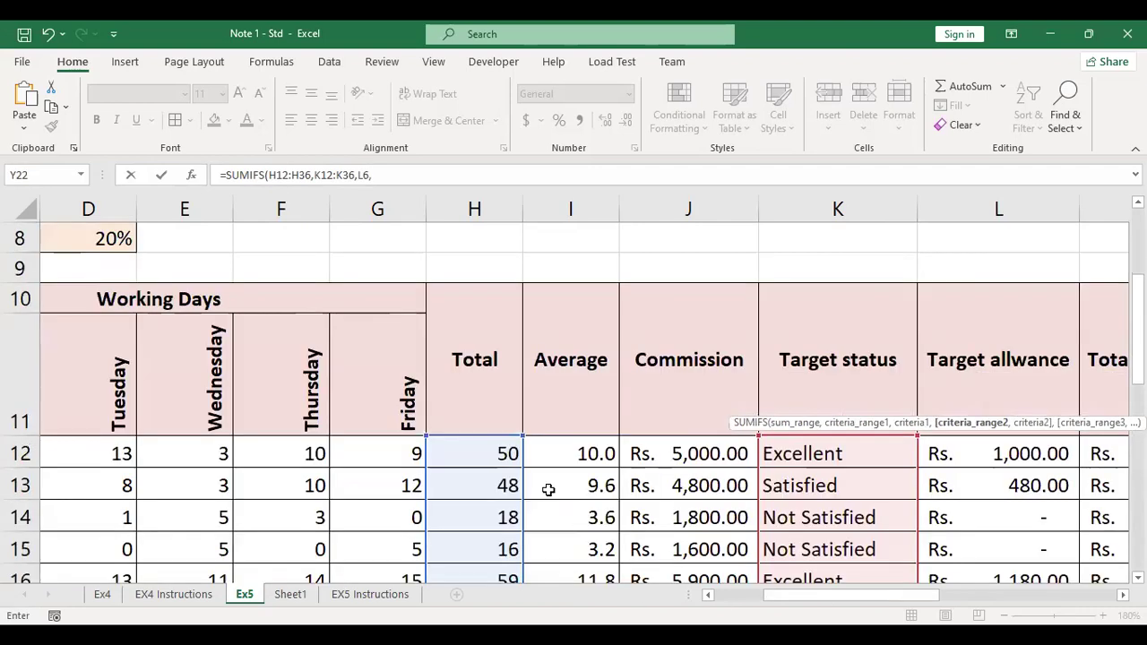
- Add the Friday column values, G12:G36, as the second criteria range
left_click(401, 452)
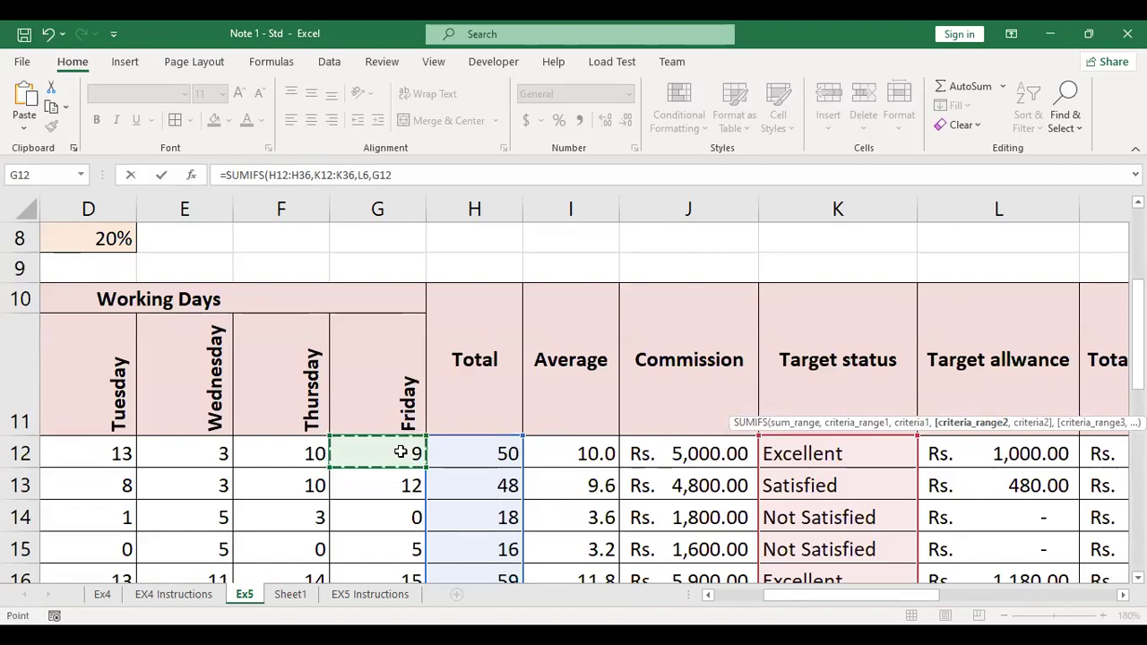
key("ctrl+shift+Down")
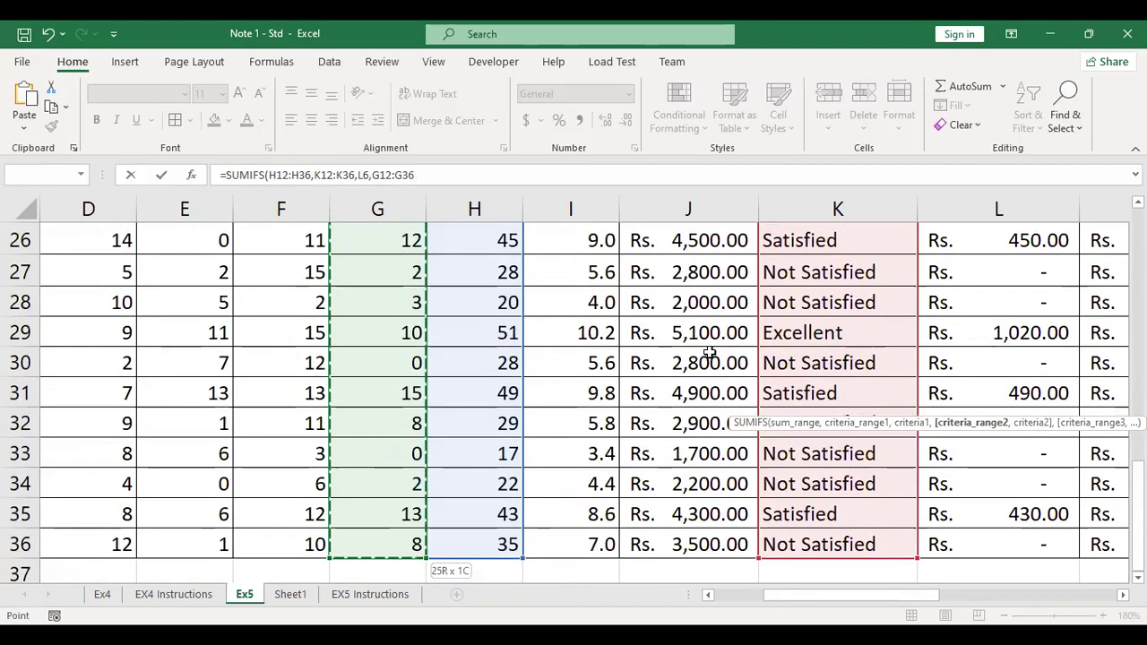
type(",")
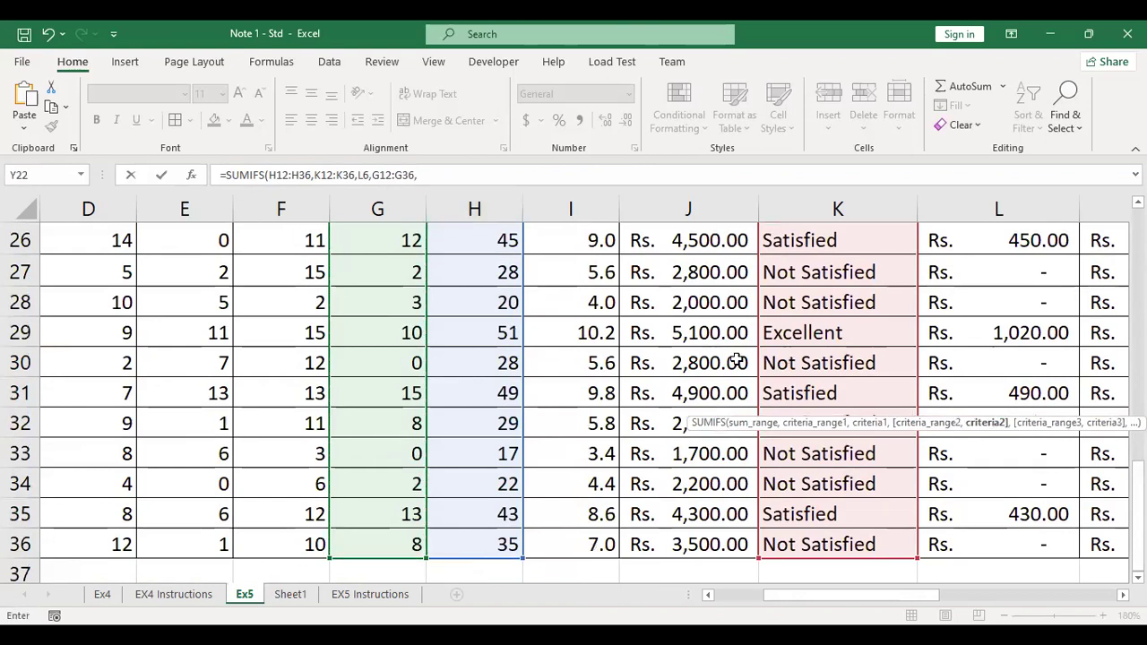
- Enter ">10" as the second criterion and complete the SUMIFS formula in Y22
left_click_drag(835, 595, 1023, 605)
scroll(1020, 511, "up", 3)
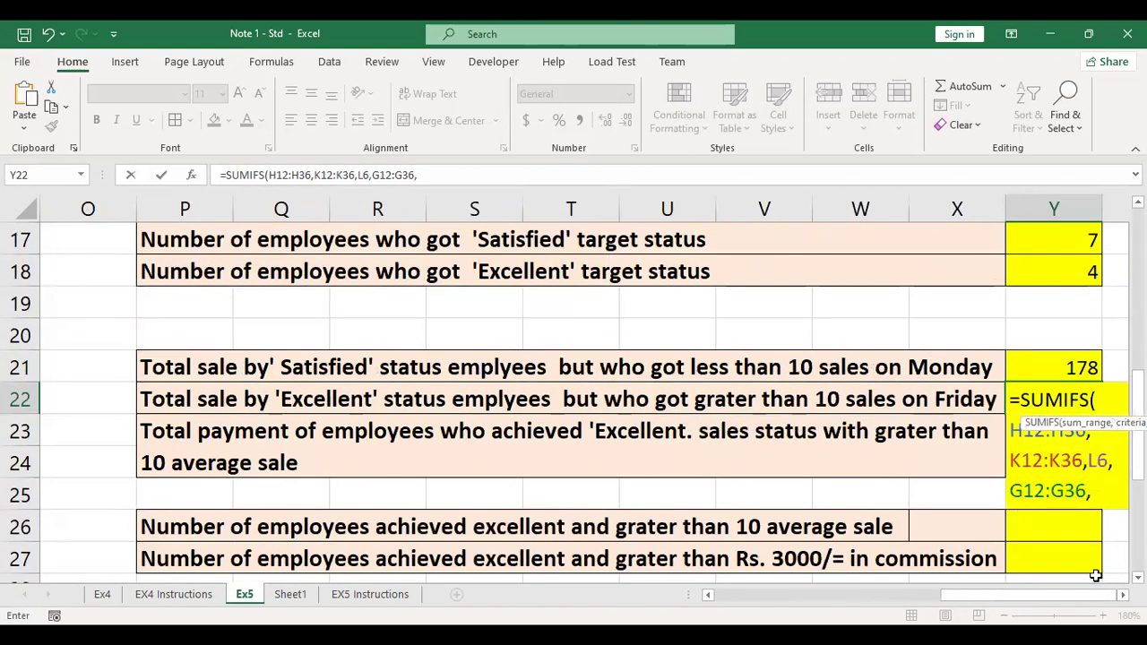
scroll(867, 475, "right", 5)
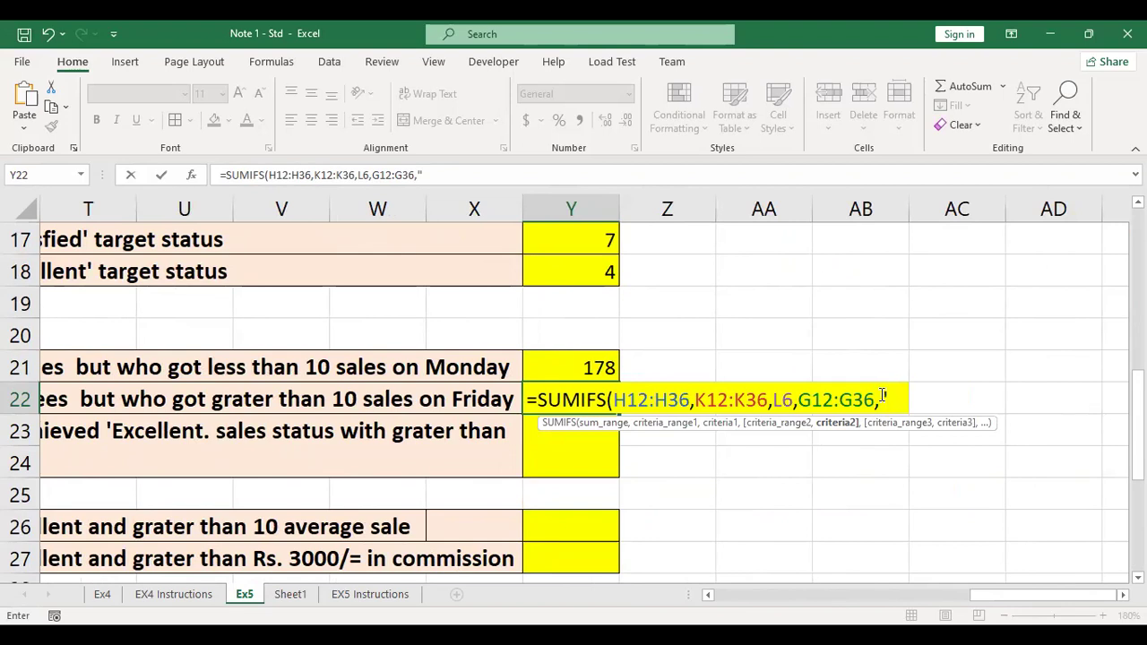
type("1")
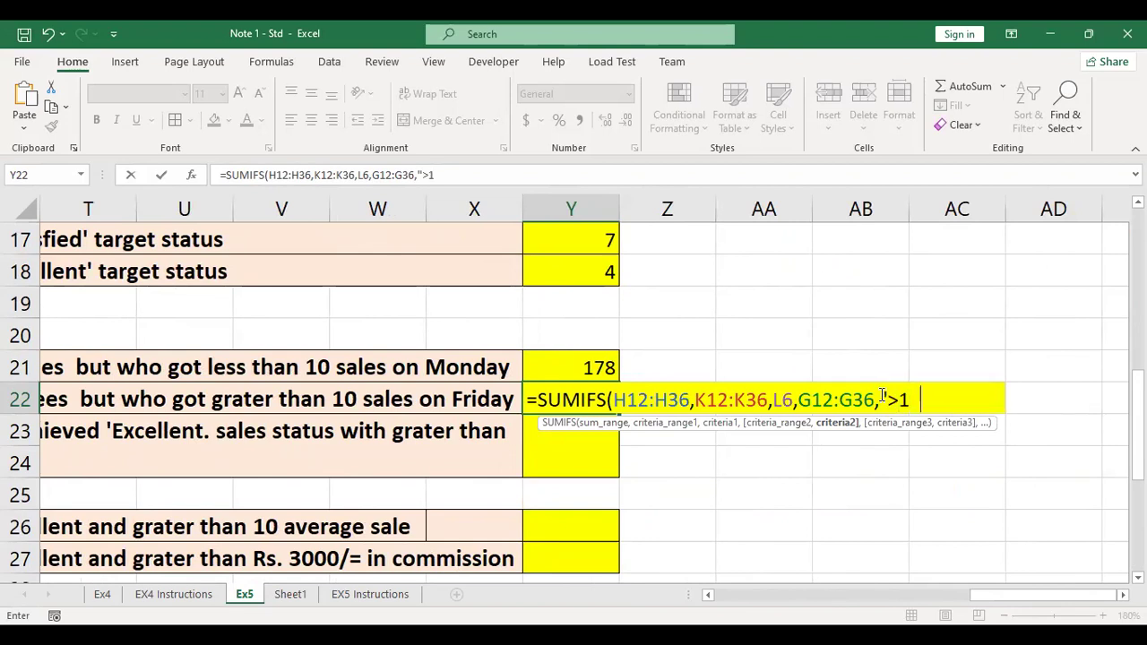
type("0\")")
key("Return")
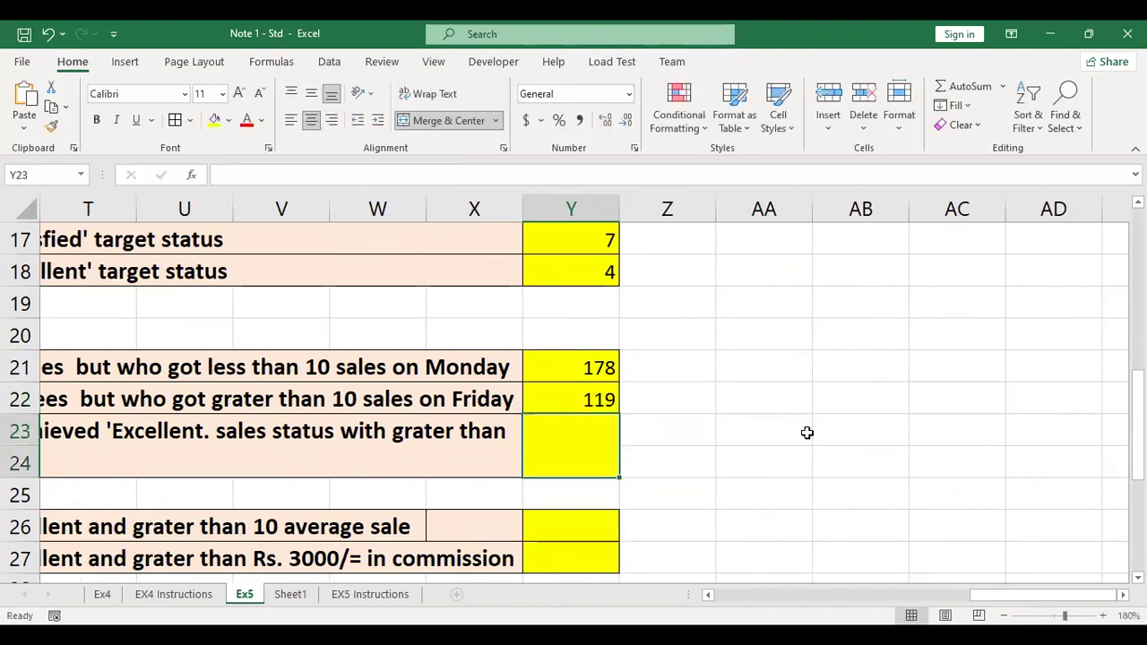
- Review the SUMIFS formula in Y22, examining its sum range and each criteria range with its criterion, and close the cell
double_click(577, 401)
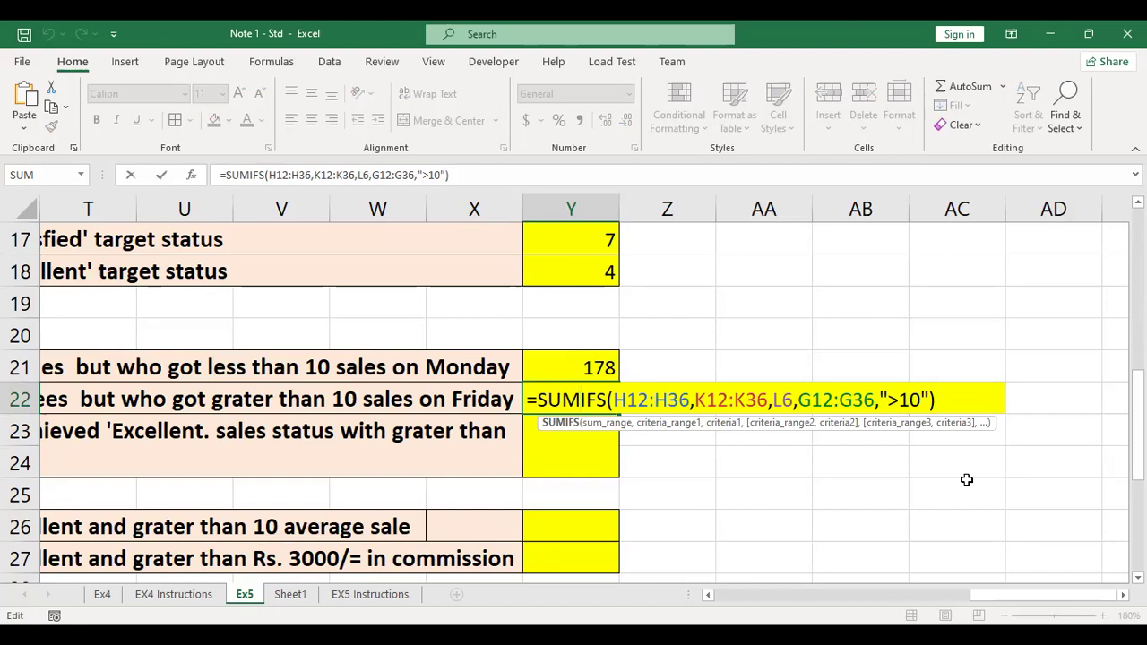
left_click_drag(613, 400, 692, 400)
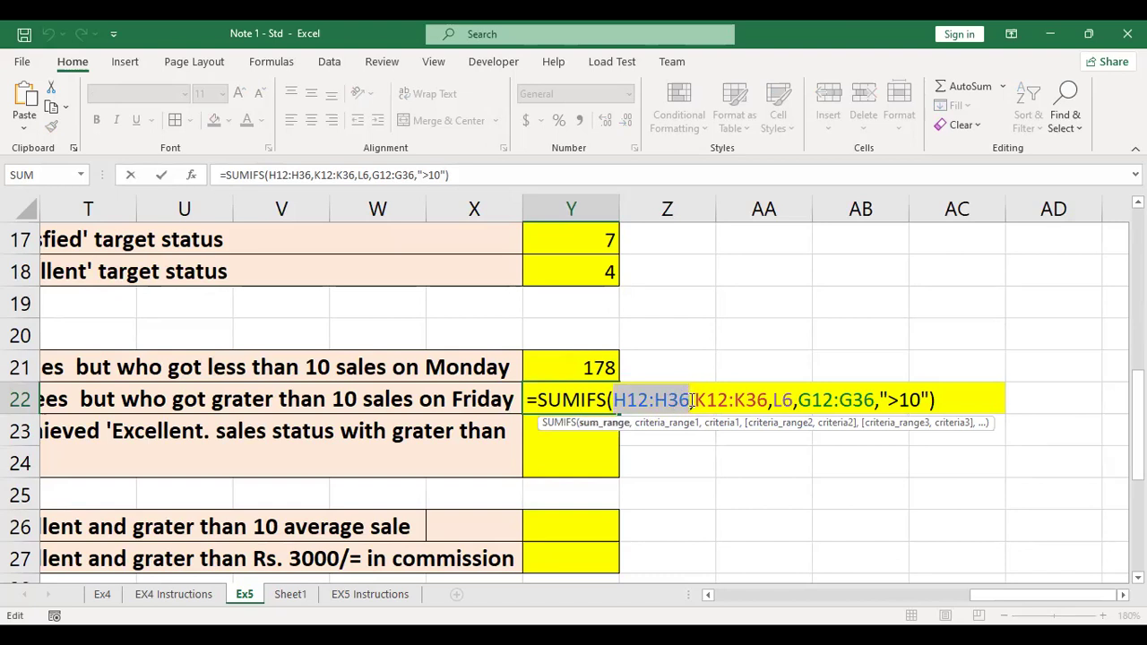
left_click_drag(696, 400, 769, 401)
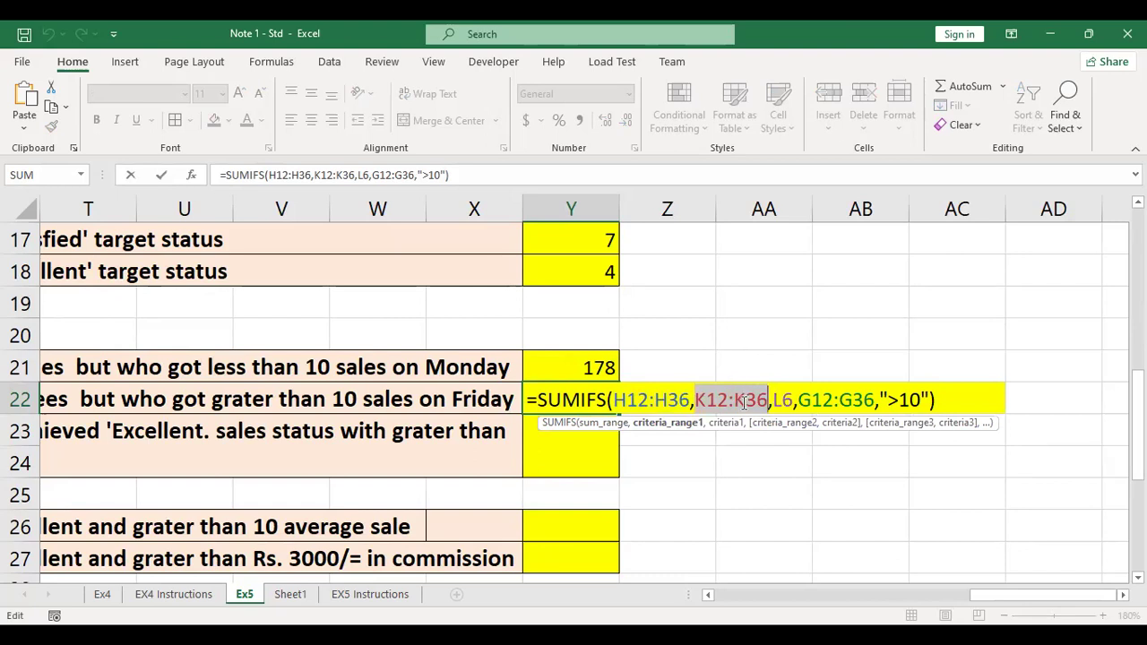
left_click_drag(775, 400, 791, 400)
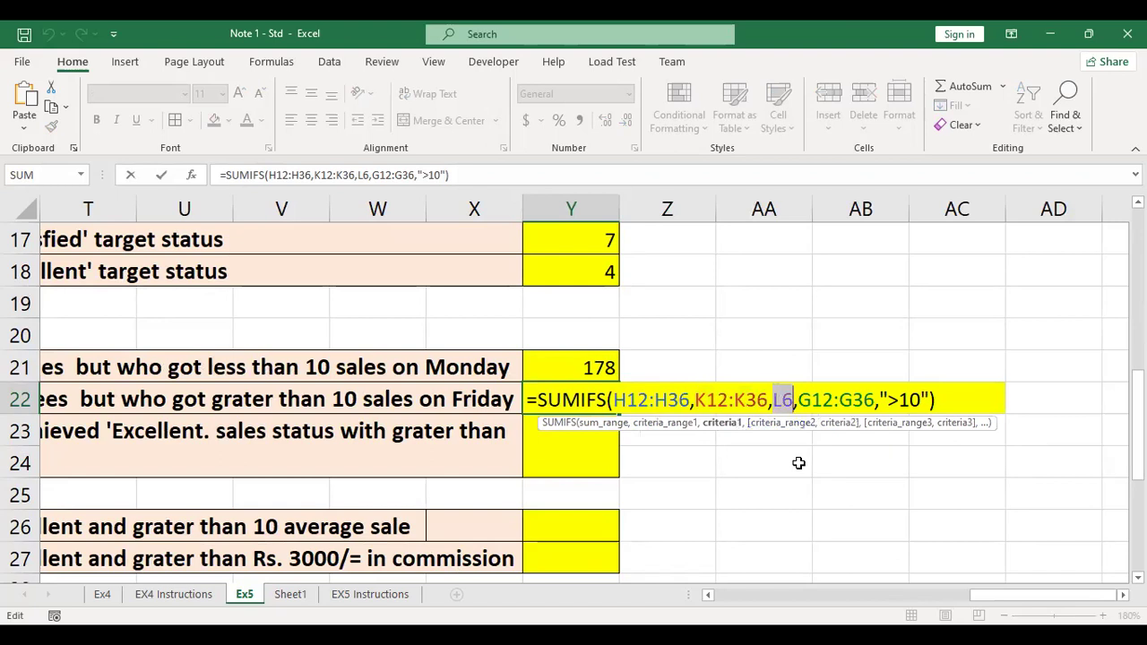
left_click_drag(796, 400, 700, 403)
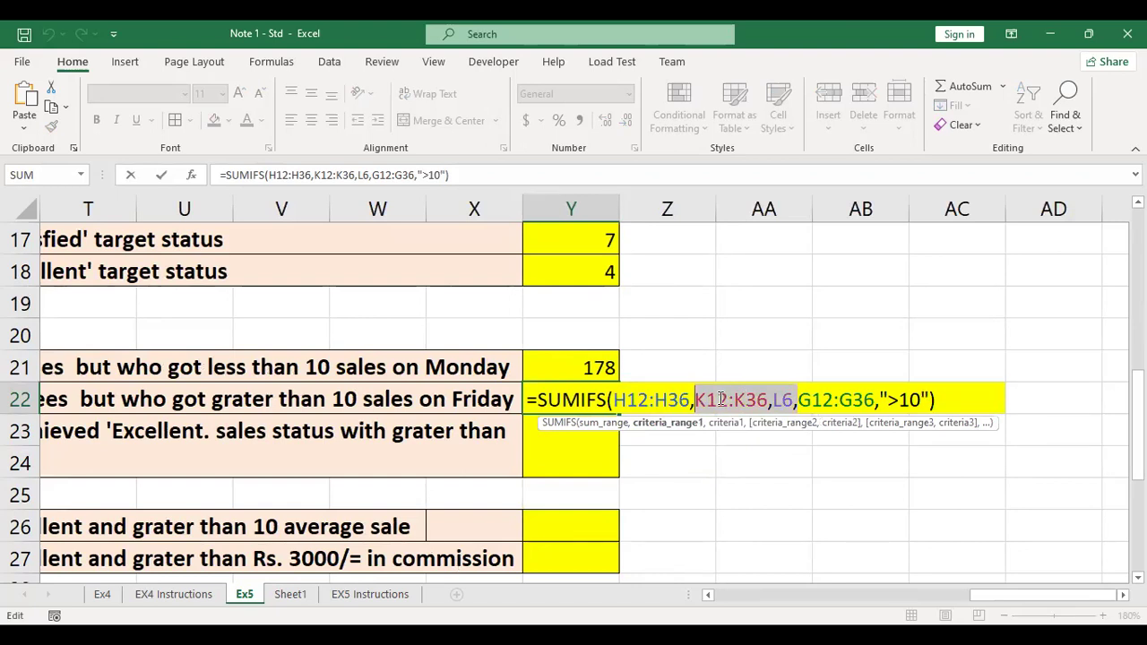
scroll(878, 403, "up", 1)
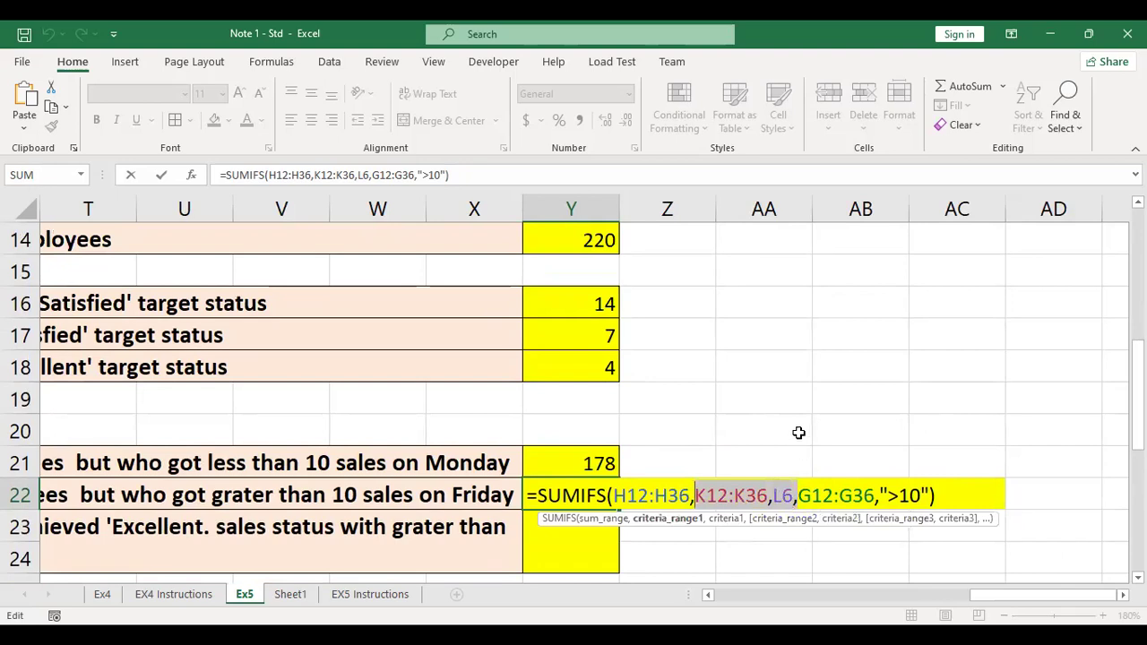
scroll(799, 432, "down", 1)
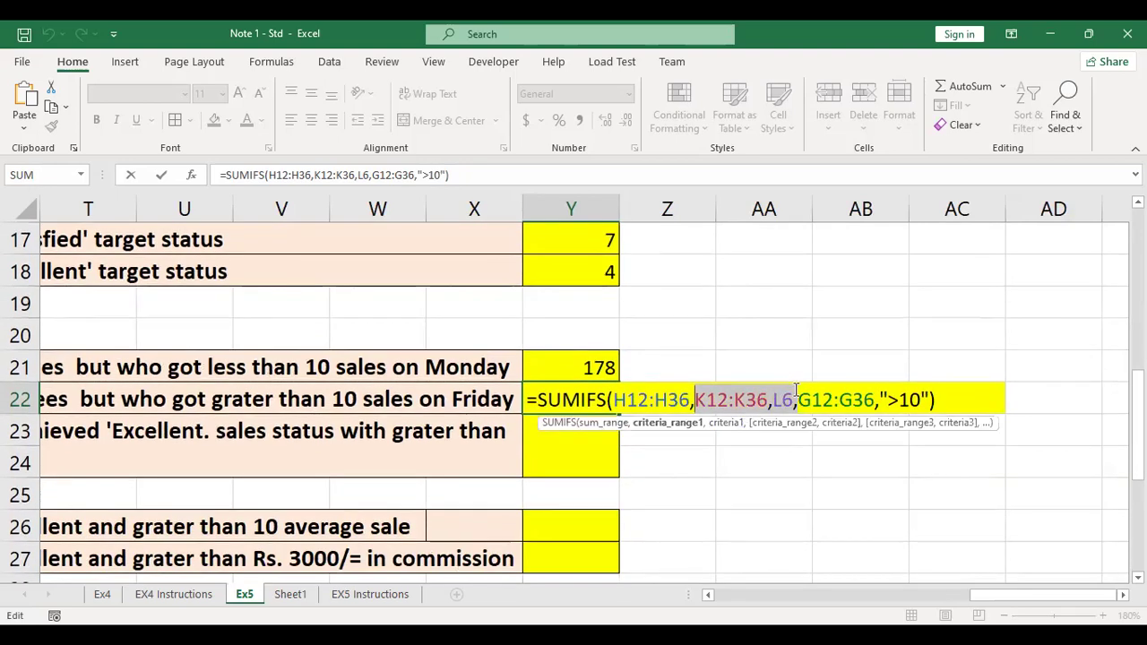
left_click(800, 397)
left_click_drag(800, 397, 932, 401)
left_click_drag(615, 401, 690, 399)
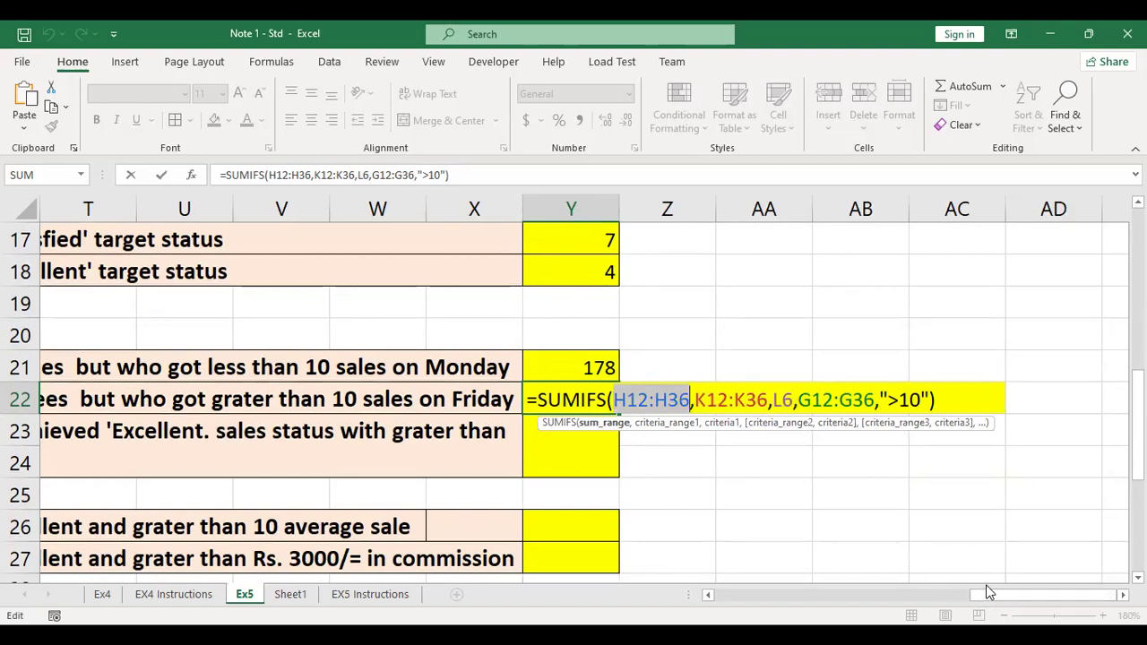
key("Return")
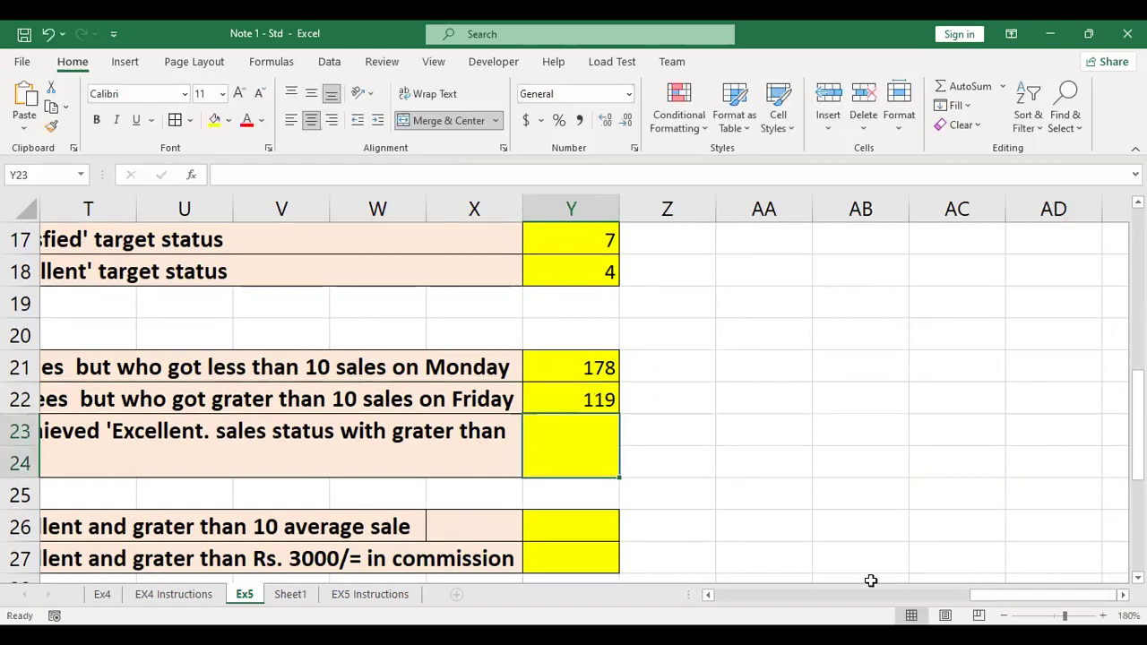
left_click_drag(976, 598, 925, 599)
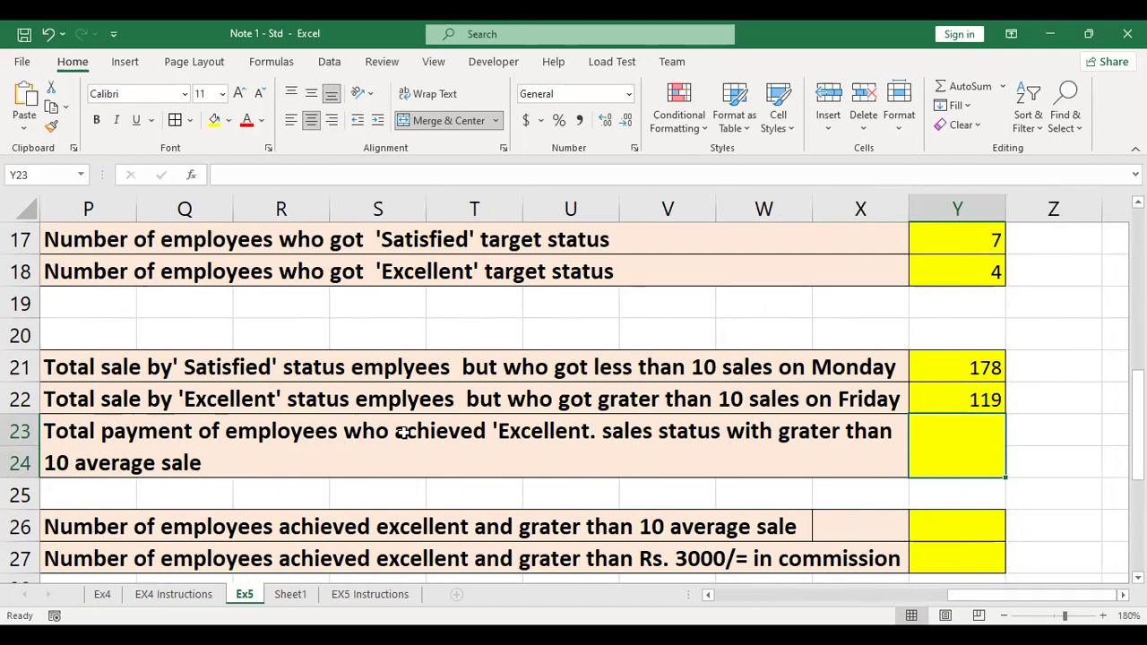
double_click(920, 400)
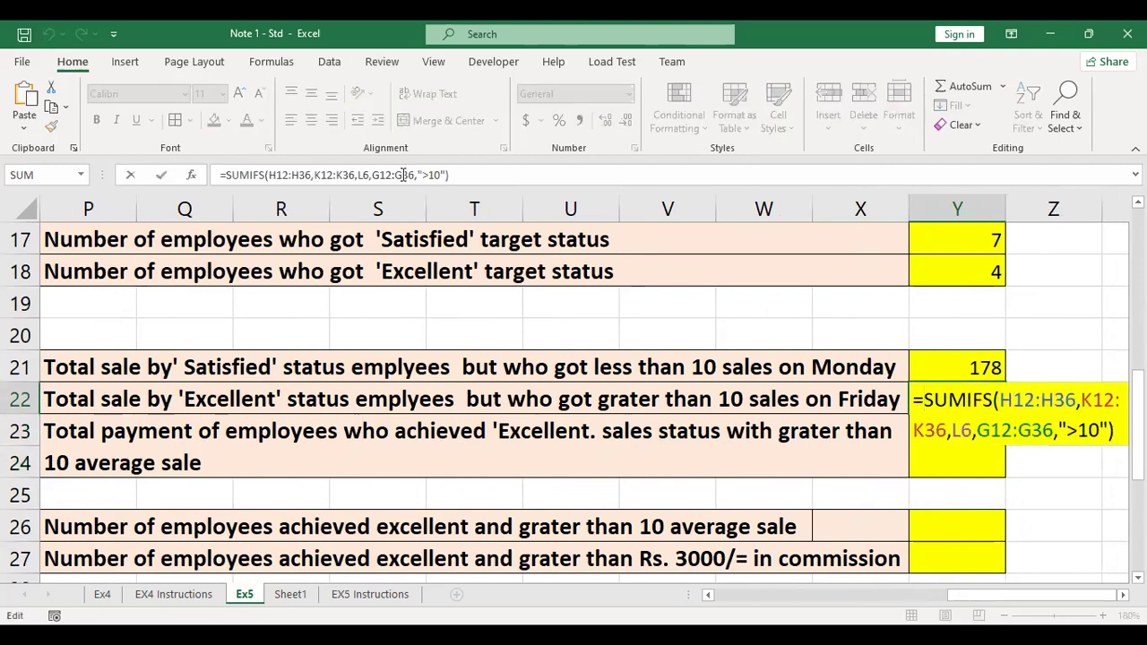
left_click_drag(452, 174, 228, 154)
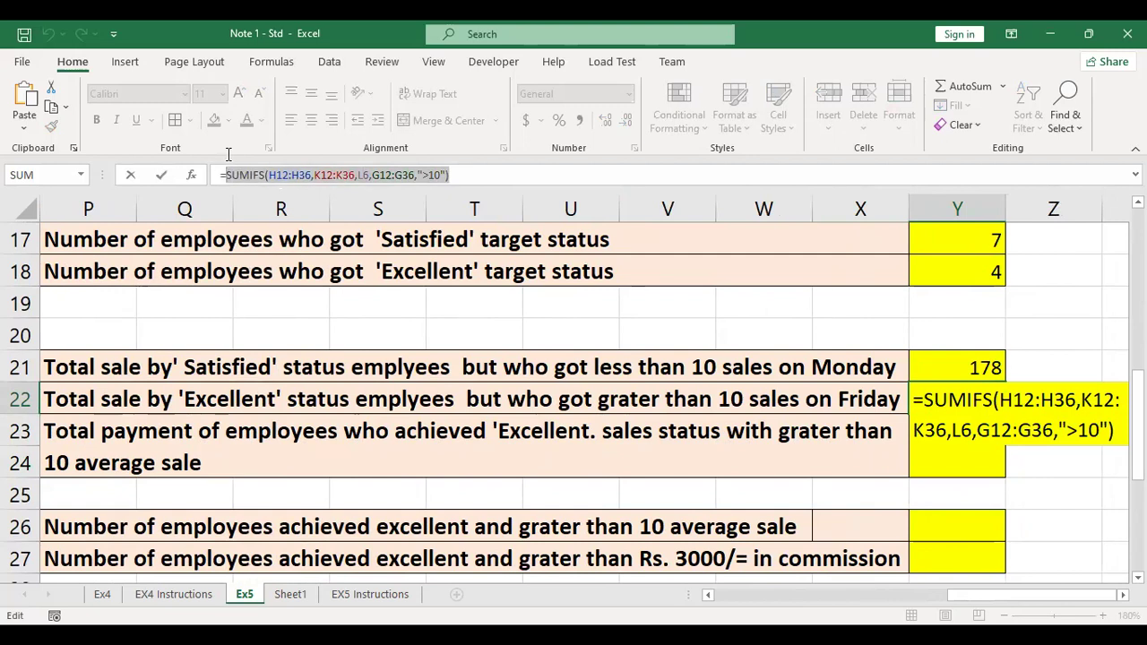
left_click_drag(349, 174, 355, 175)
left_click_drag(483, 176, 152, 199)
key("ctrl+c")
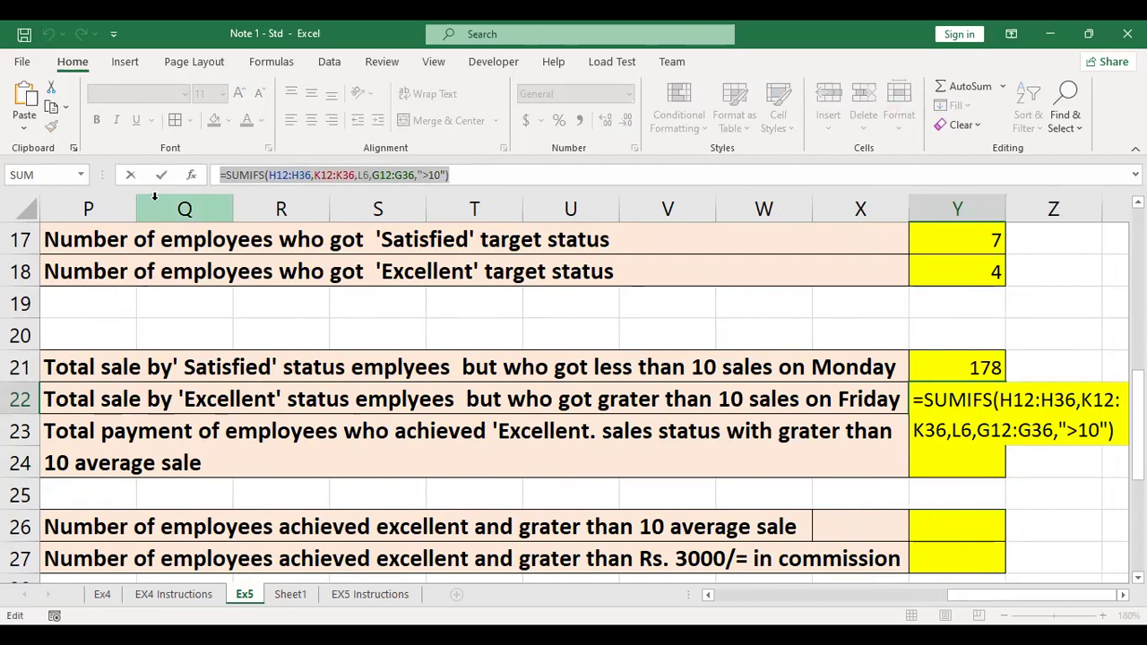
key("Return")
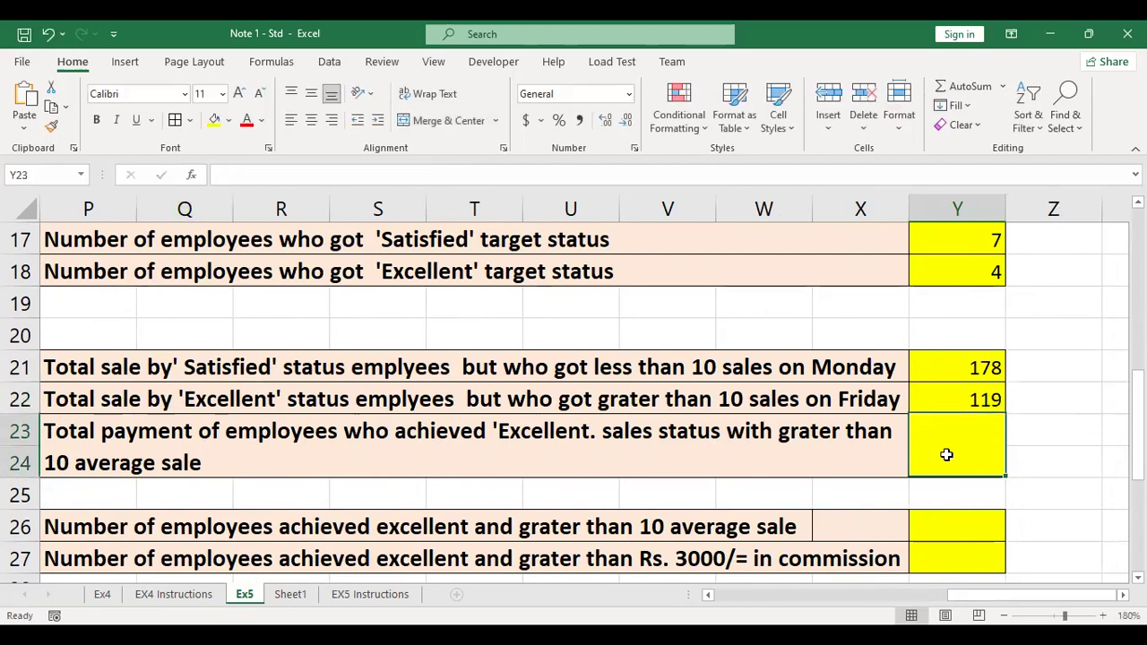
key("ctrl+v")
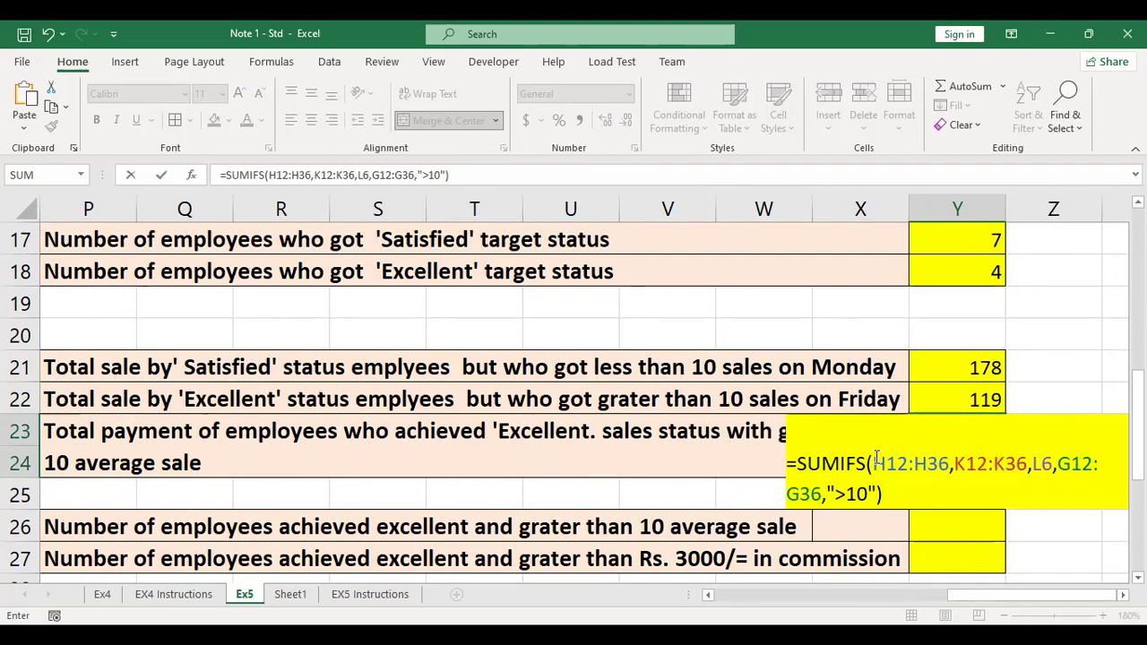
left_click_drag(877, 459, 899, 460)
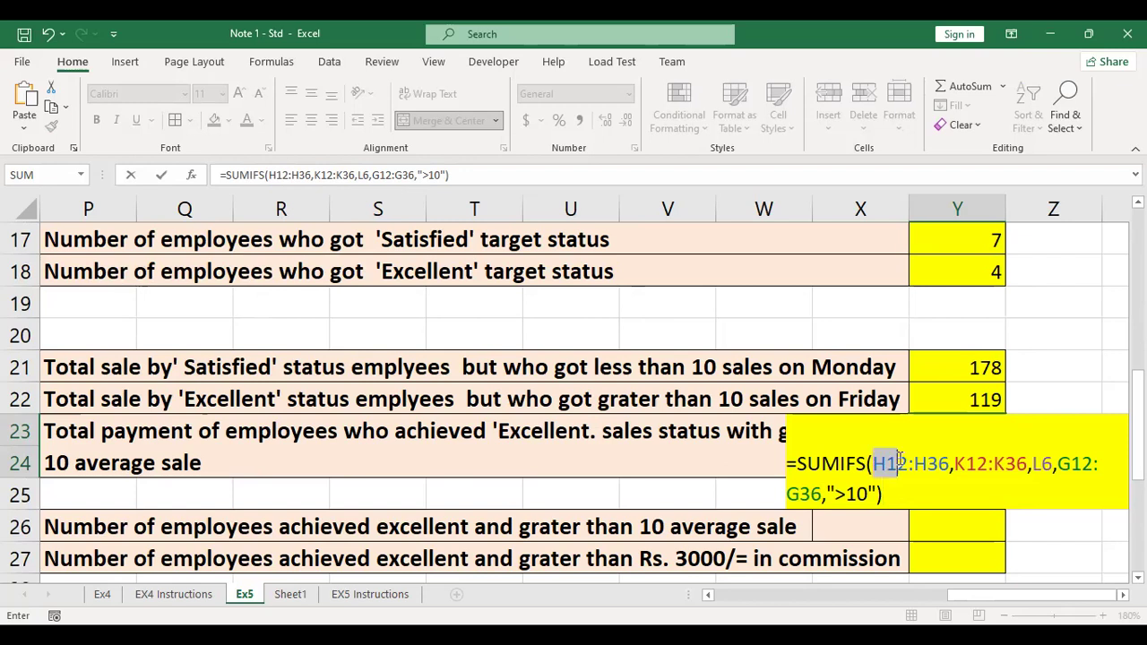
key("Escape")
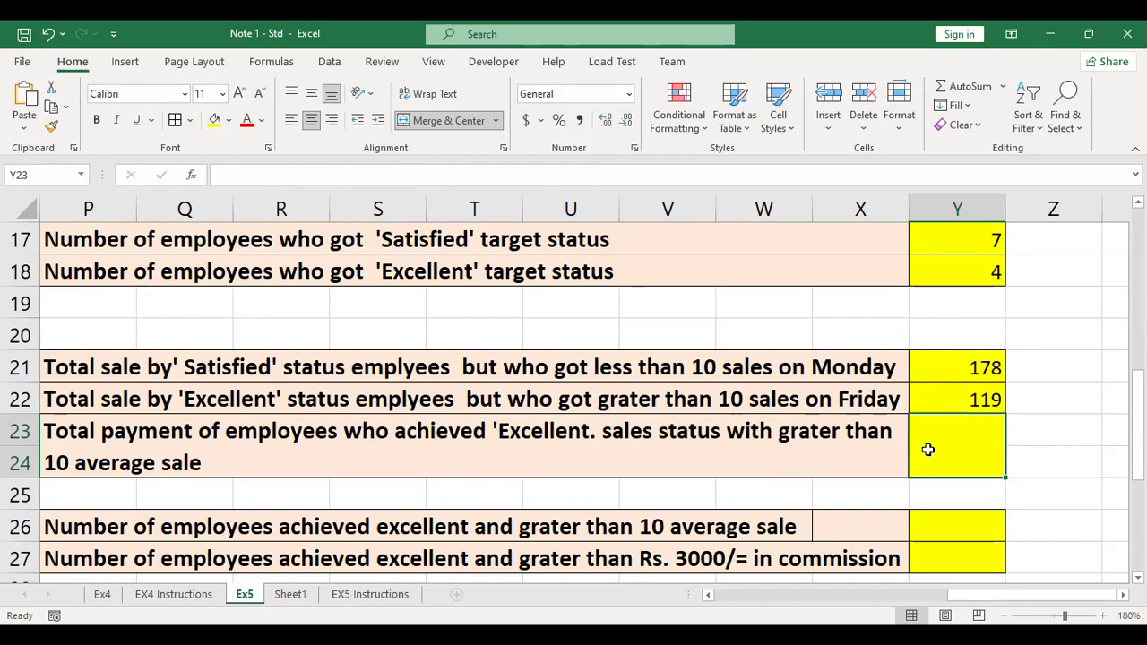
- Start a SUMIFS formula in merged cell Y23 for the total payment of Excellent employees with greater than 10 average sale
double_click(963, 441)
type("=")
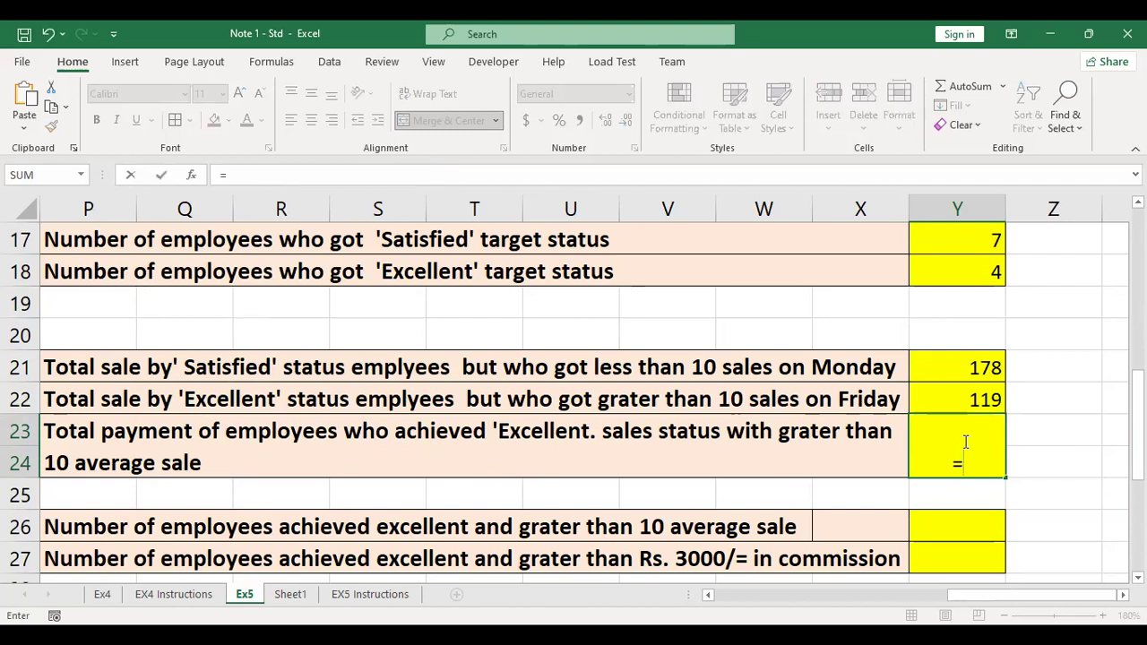
type("sm")
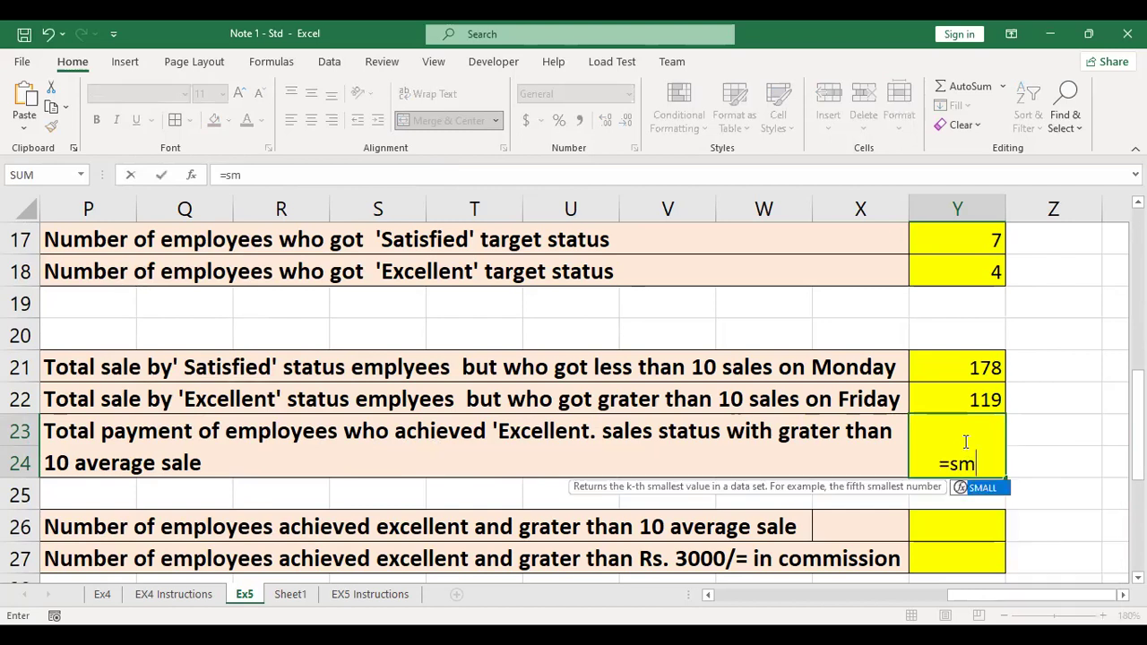
key("BackSpace")
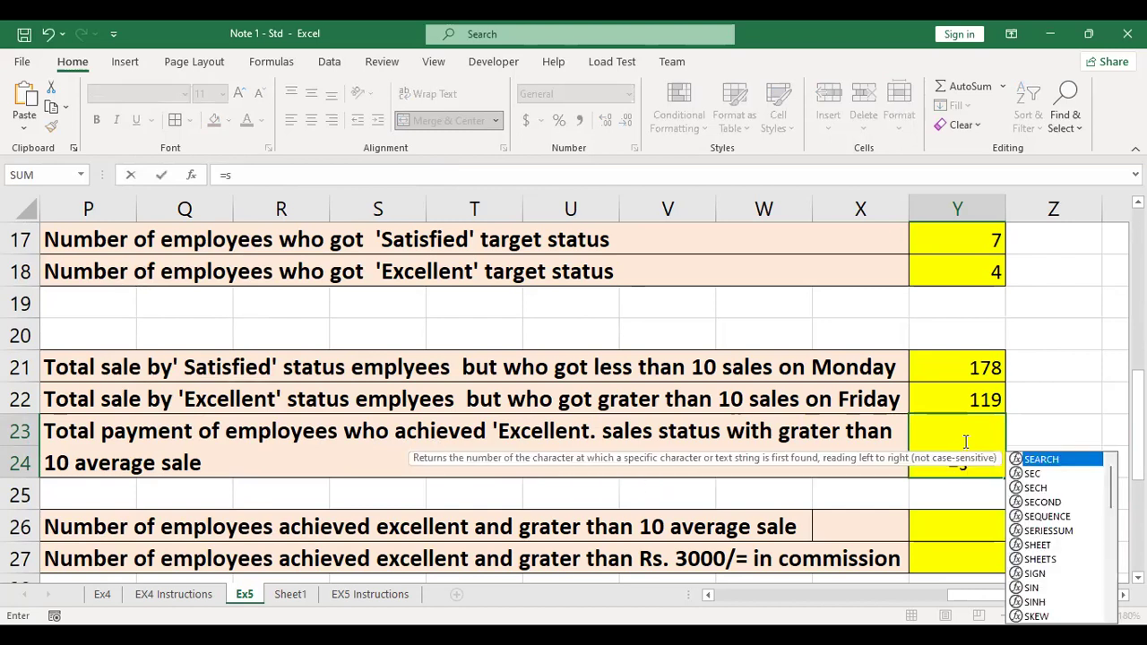
type("um")
key("Tab")
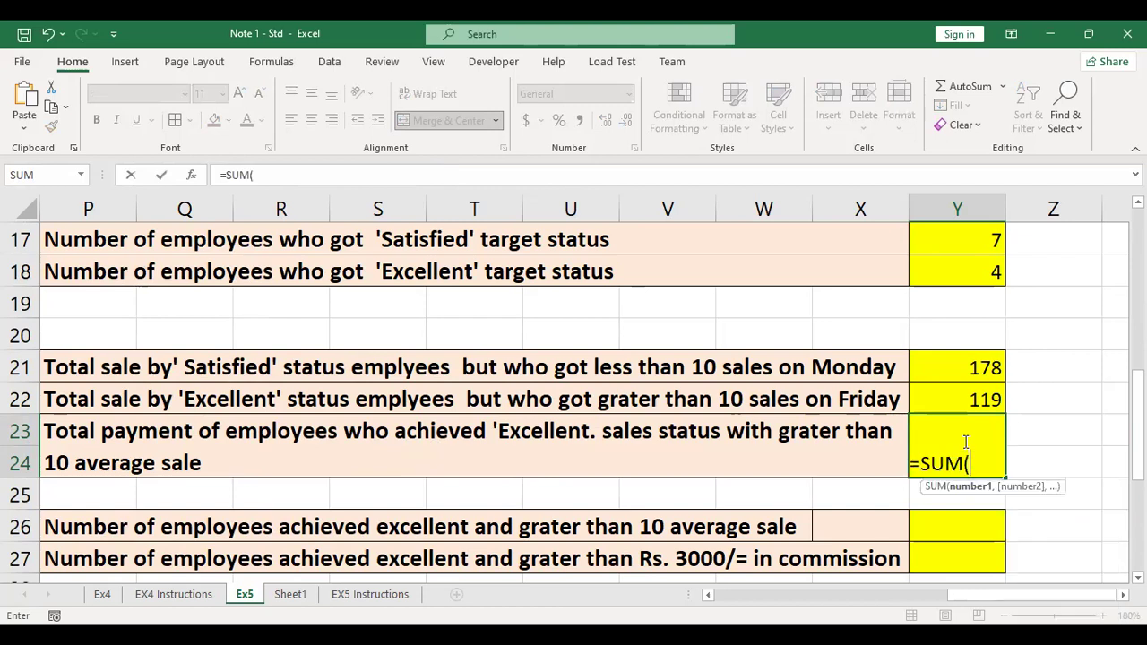
key("BackSpace")
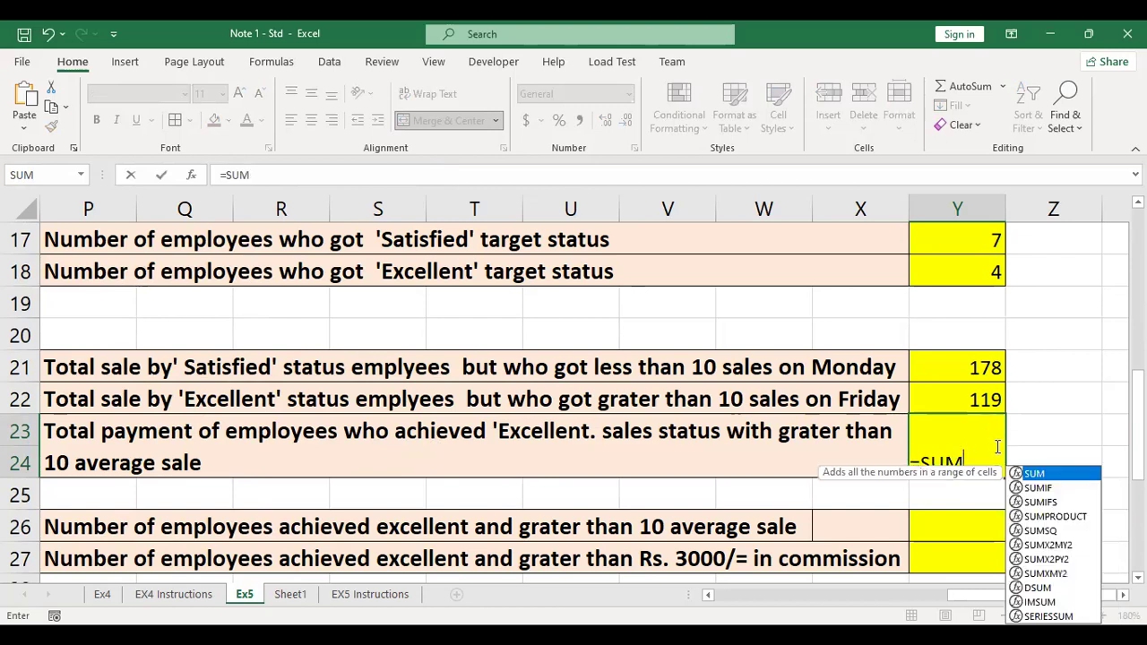
double_click(1037, 502)
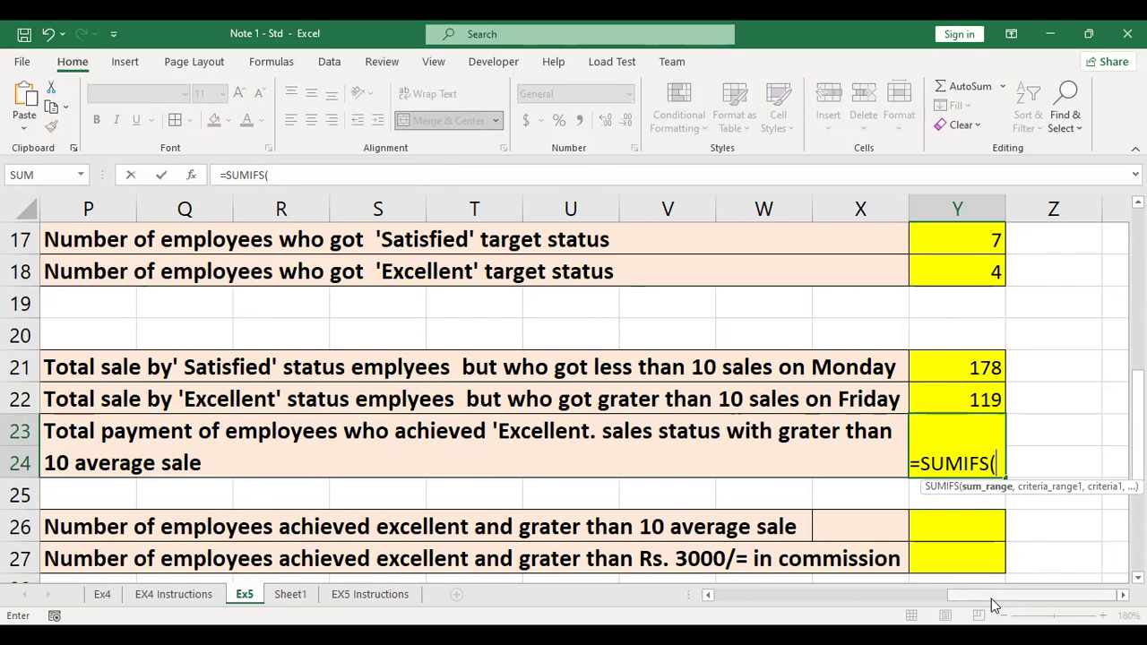
- Set the Total Payment column values, M12:M36, as the sum range of the SUMIFS formula
left_click_drag(976, 602, 840, 601)
scroll(844, 430, "up", 2)
left_click(845, 362)
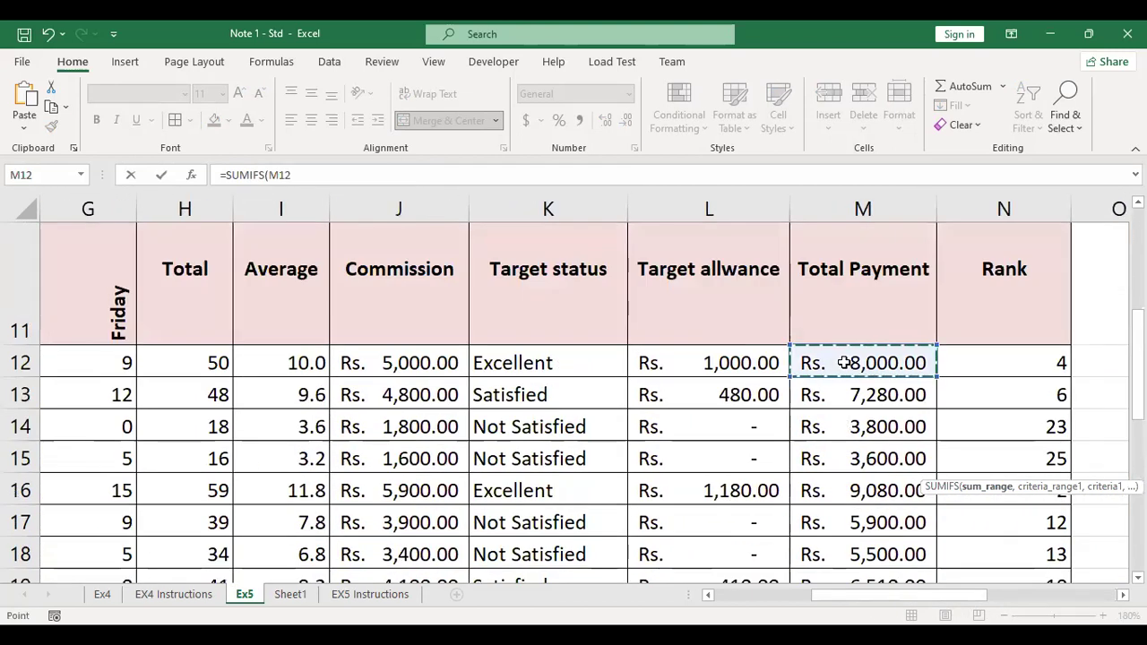
key("ctrl+shift+Down")
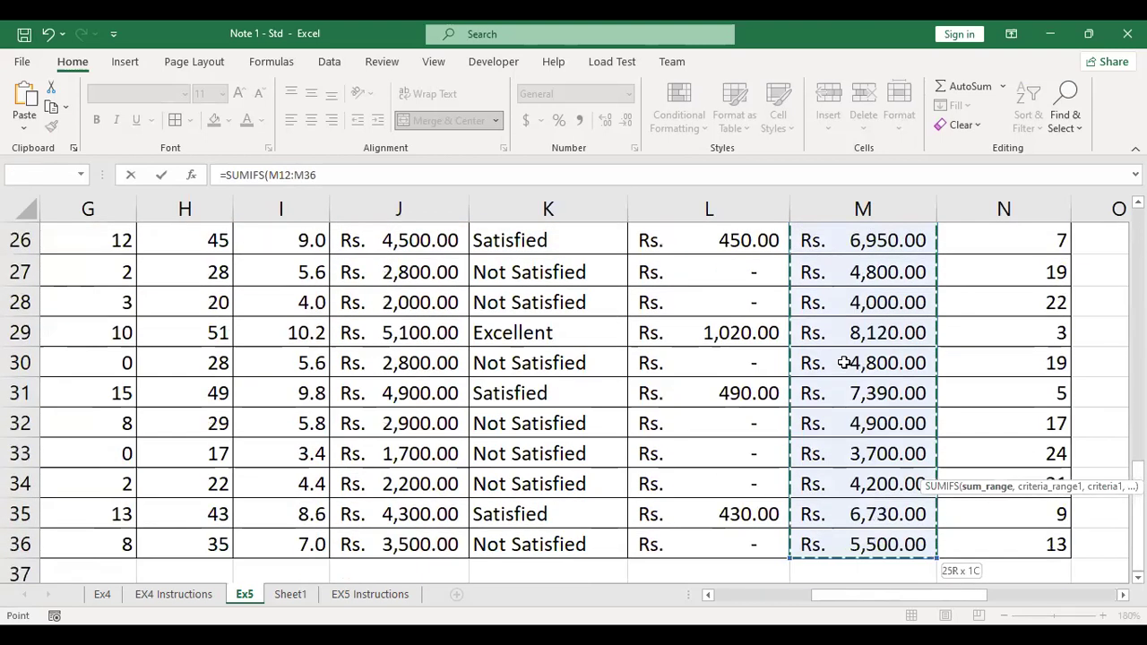
type(",")
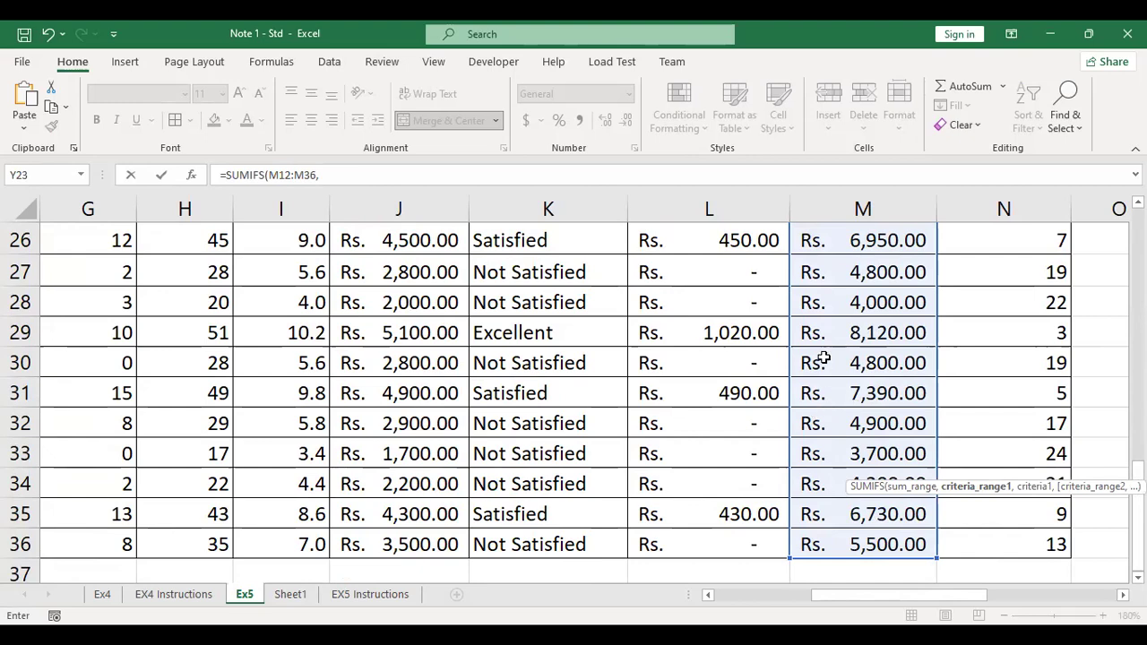
- Add the Target status column values, K12:K36, as the first criteria range of the Y23 formula
scroll(827, 352, "up", 6)
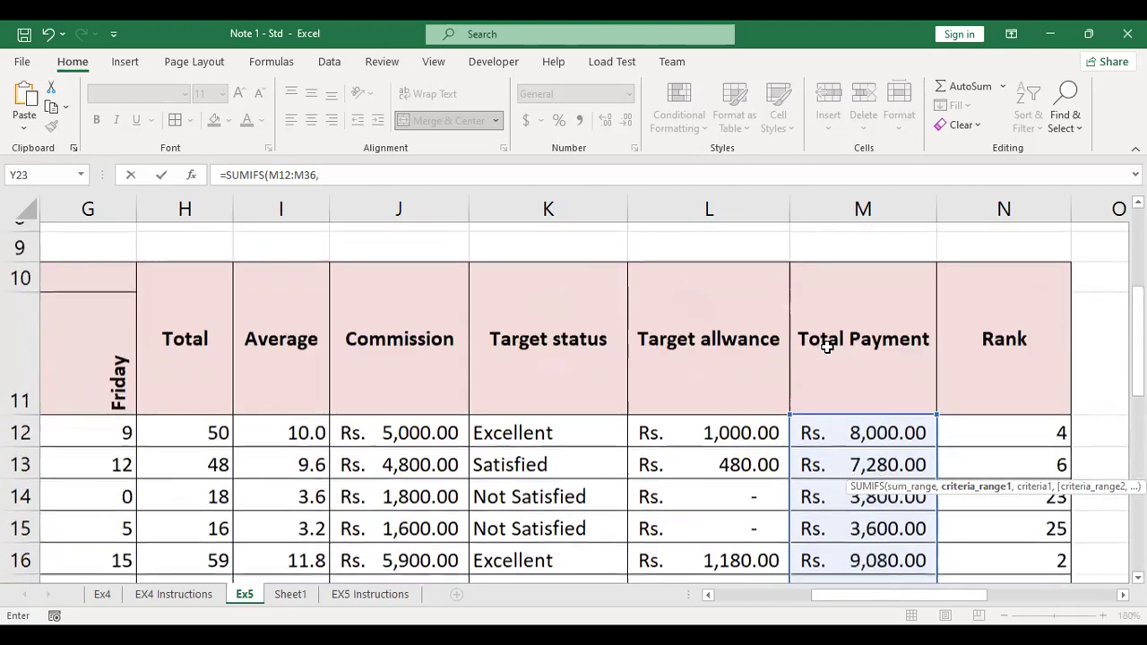
scroll(831, 342, "down", 4)
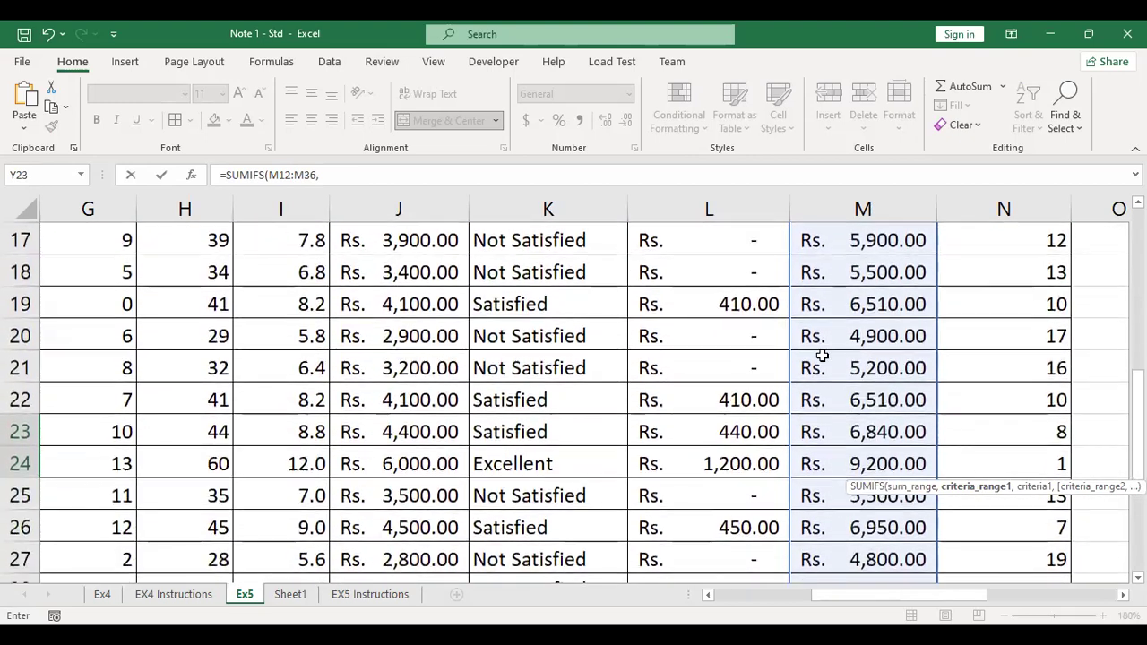
scroll(829, 388, "down", 3)
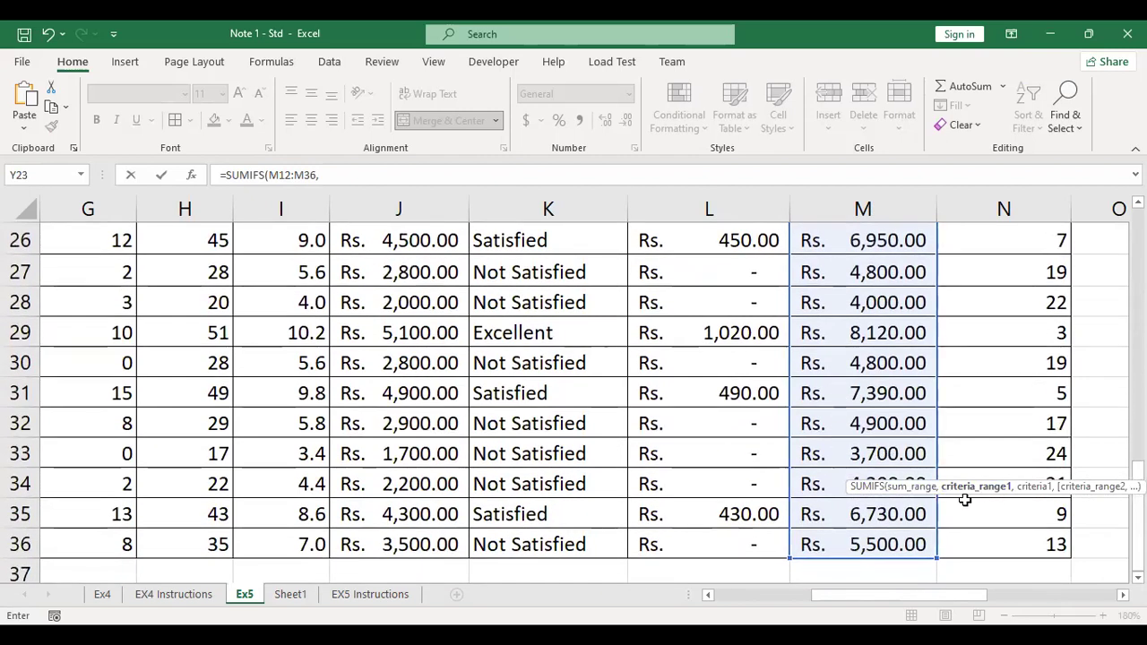
left_click_drag(915, 597, 1013, 590)
scroll(858, 431, "up", 2)
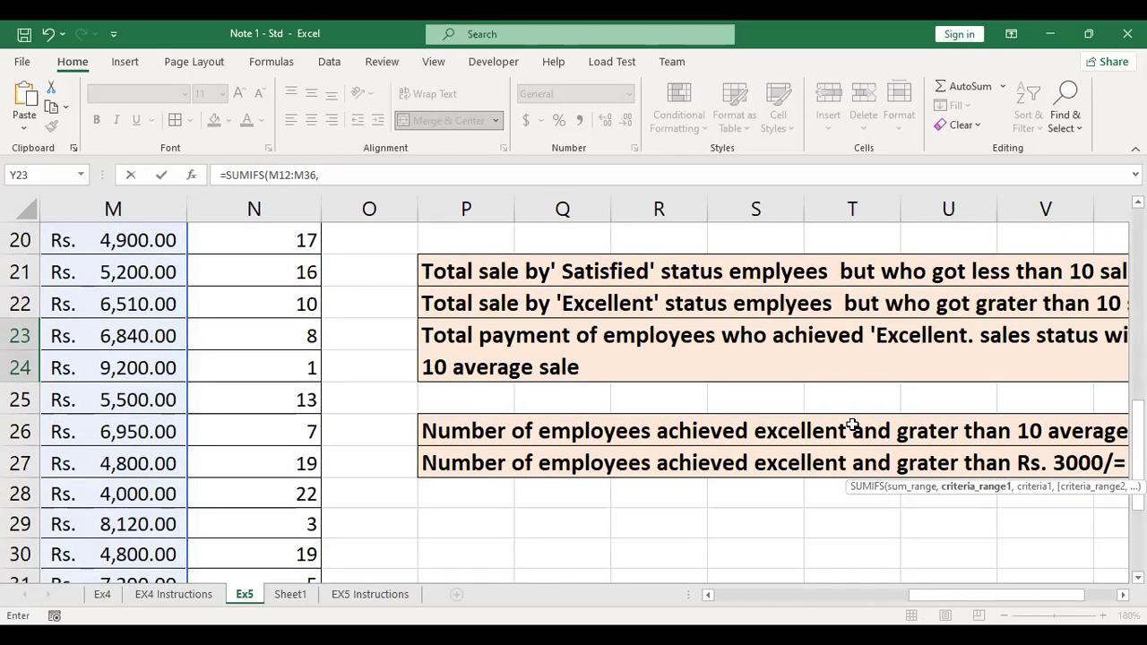
left_click_drag(977, 593, 894, 599)
scroll(399, 390, "up", 3)
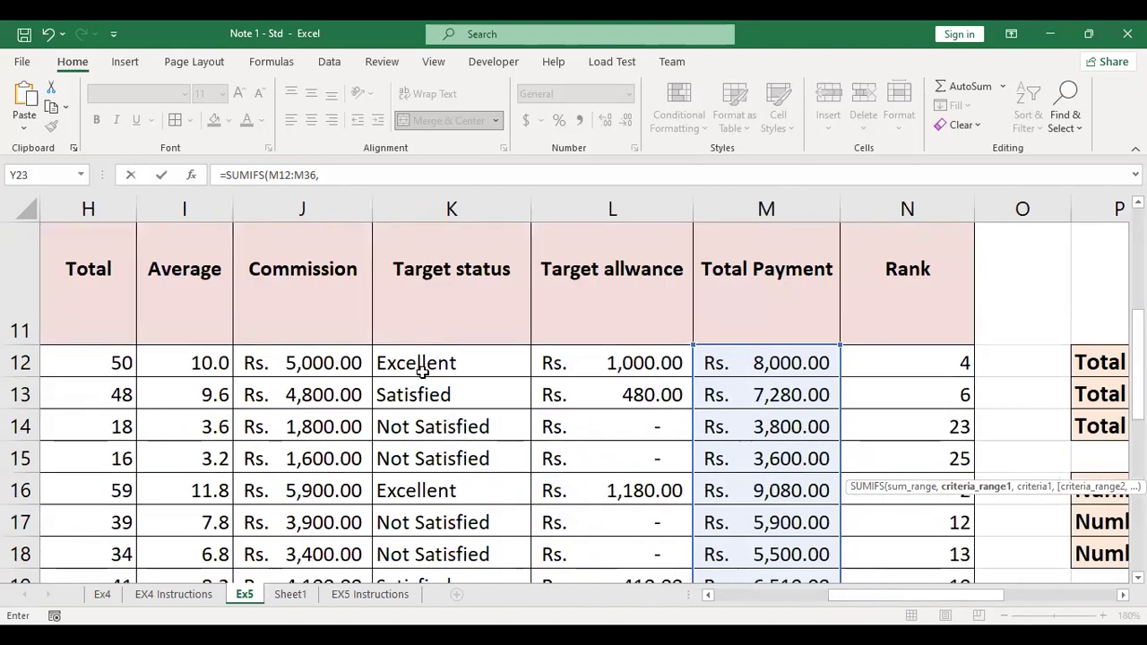
left_click(423, 364)
key("ctrl+shift+Down")
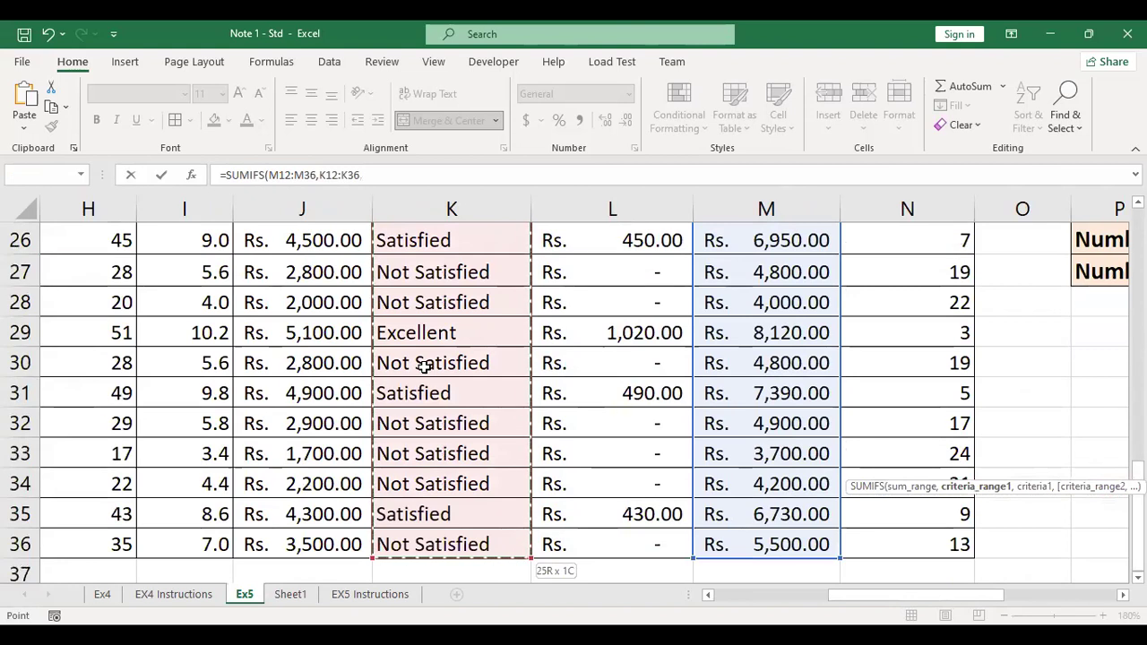
type(",")
- Use the Excellent cell, L6, of the Target Status table as the first criterion in the Y23 formula
scroll(490, 319, "up", 3)
scroll(510, 308, "up", 5)
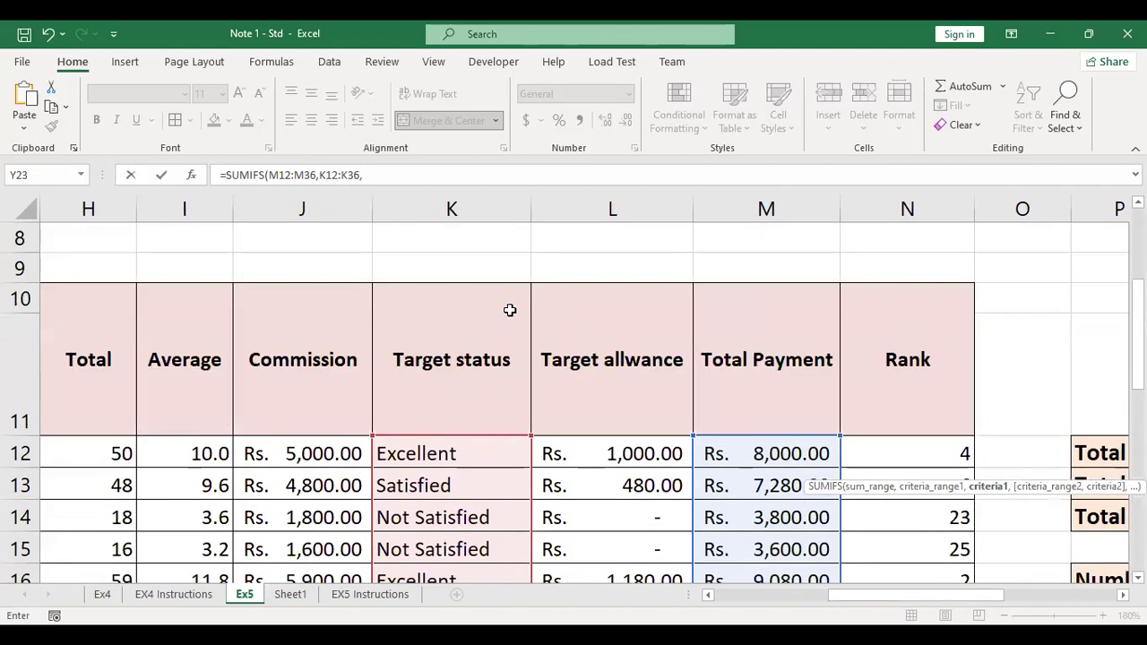
left_click(575, 368)
type(",")
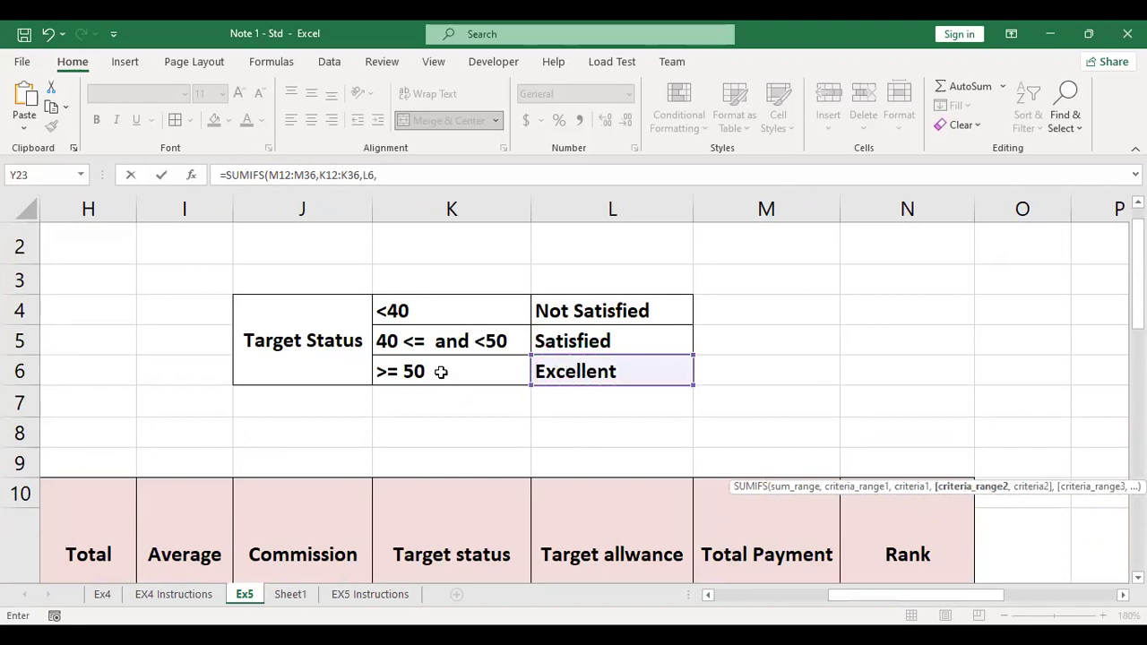
- Add the Average column values, I12:I36, as the second criteria range of the Y23 formula
scroll(426, 350, "down", 1)
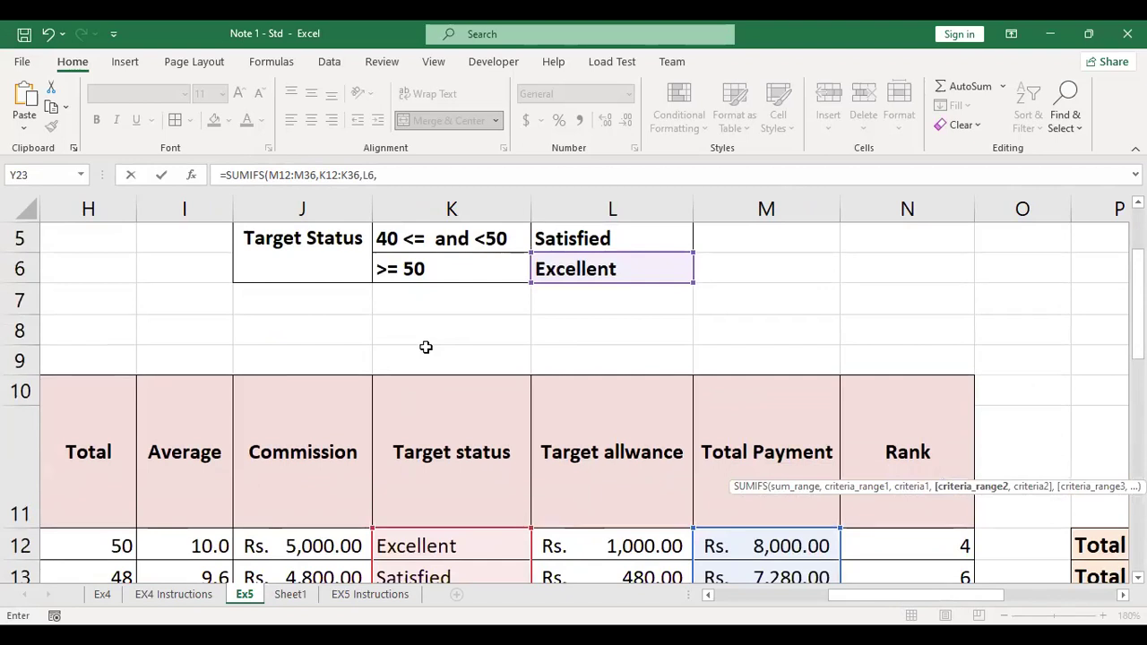
scroll(586, 330, "down", 1)
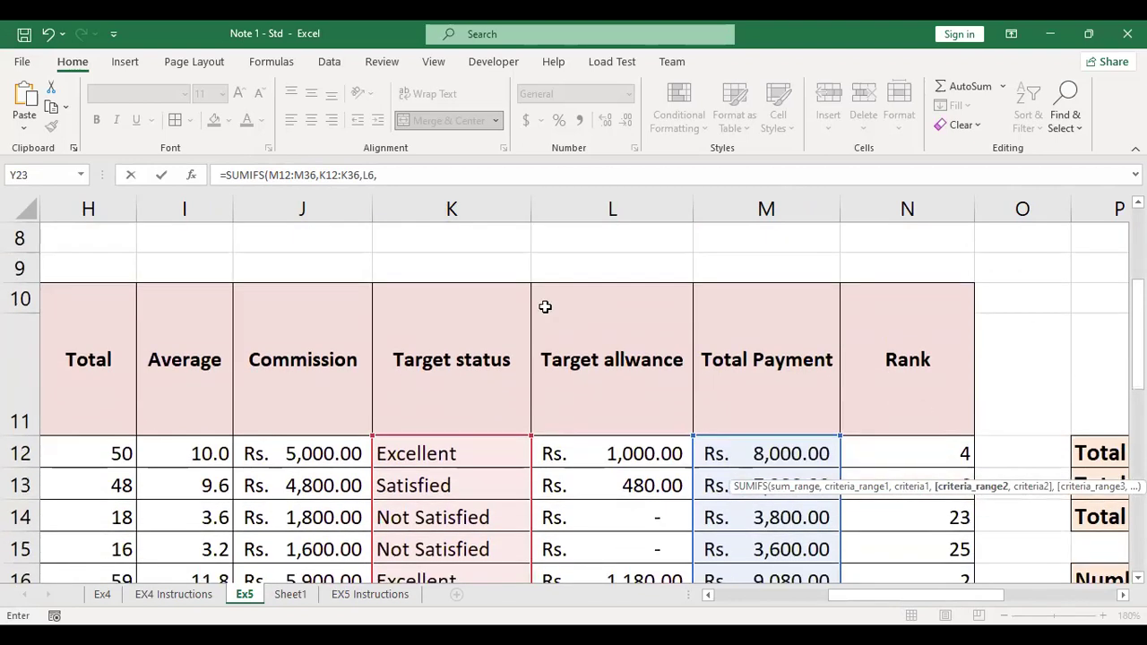
scroll(664, 365, "down", 1)
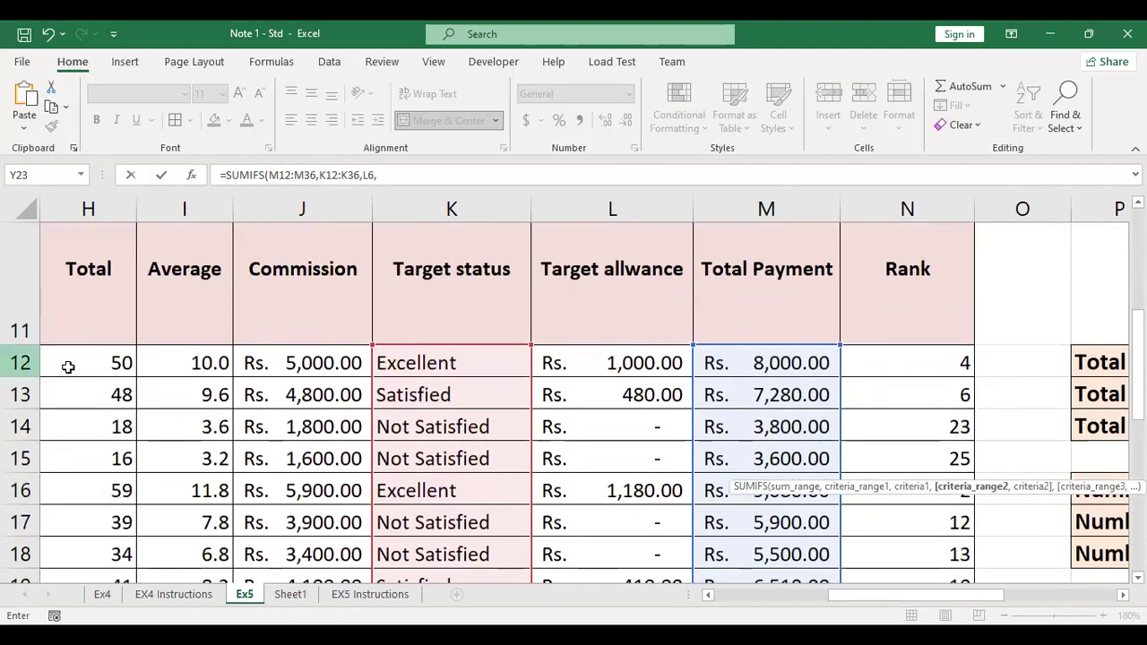
left_click(180, 357)
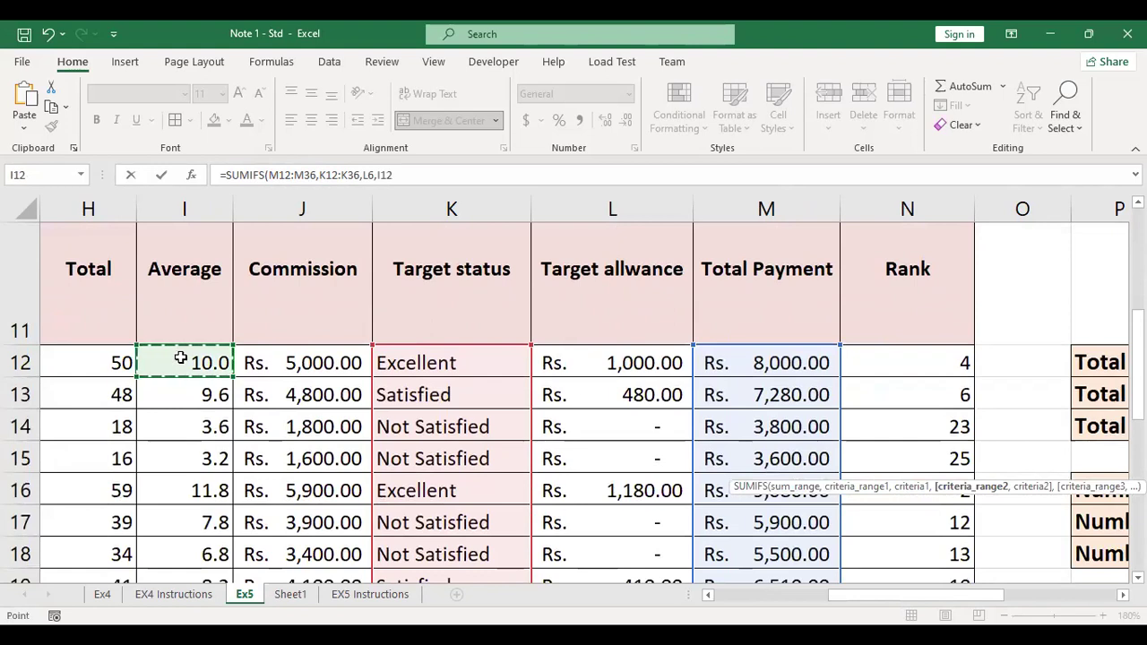
key("ctrl+shift+Down")
scroll(455, 366, "up", 3)
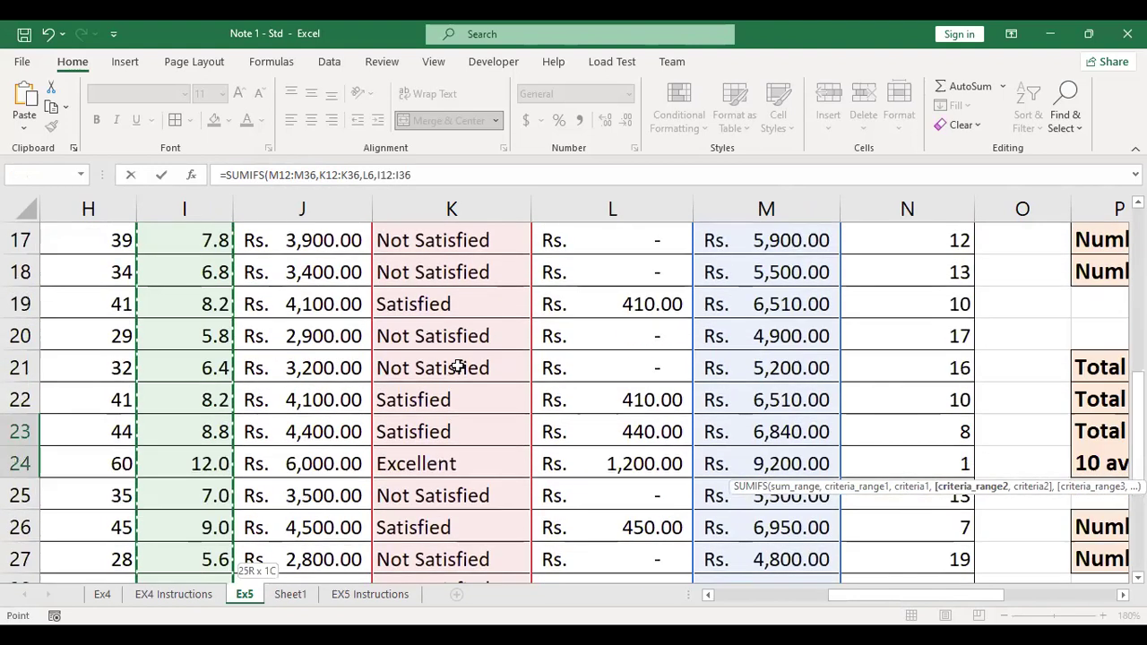
scroll(457, 366, "up", 2)
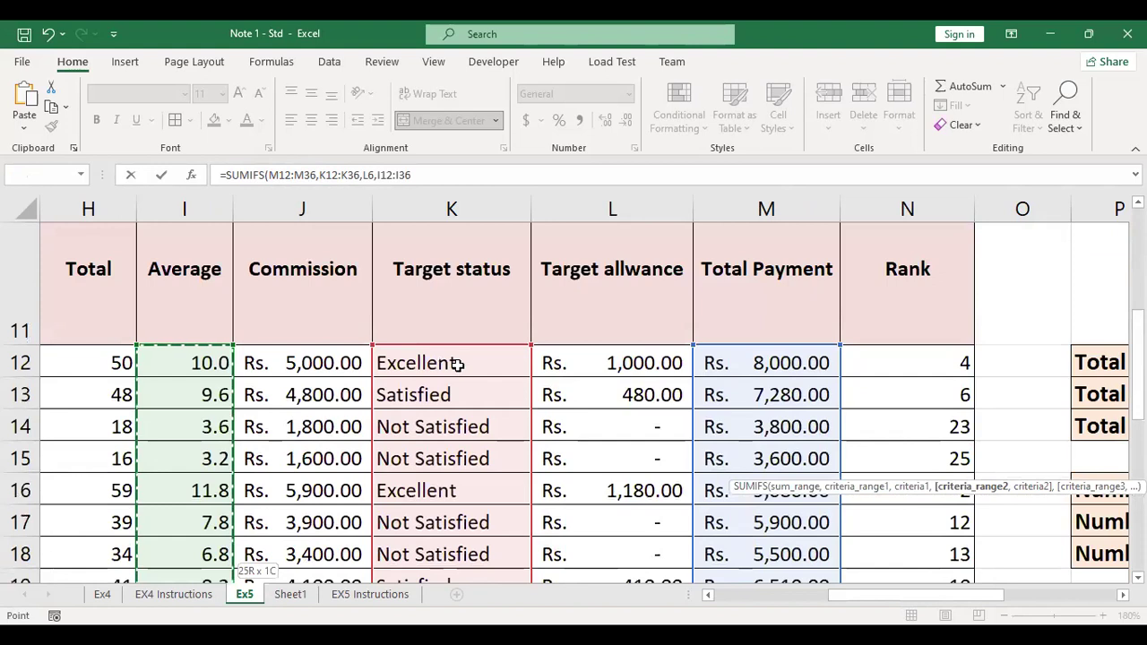
type(",")
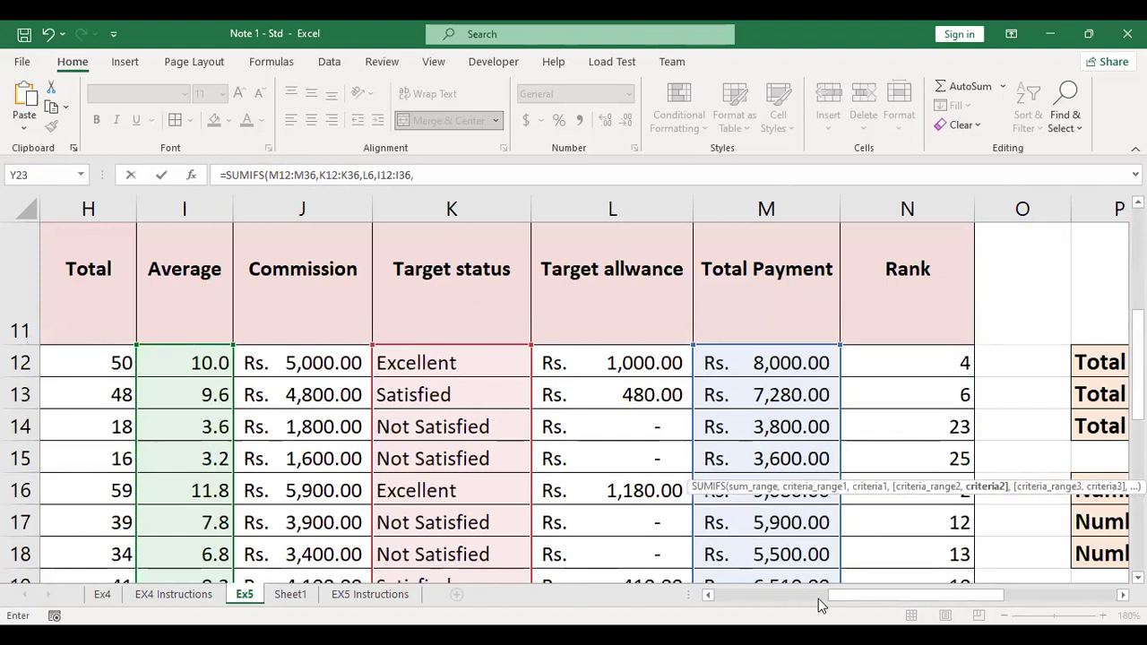
- Complete the Y23 SUMIFS formula with ">10" as the second criterion for the Average range and enter it
left_click_drag(837, 601, 1013, 593)
scroll(997, 546, "down", 2)
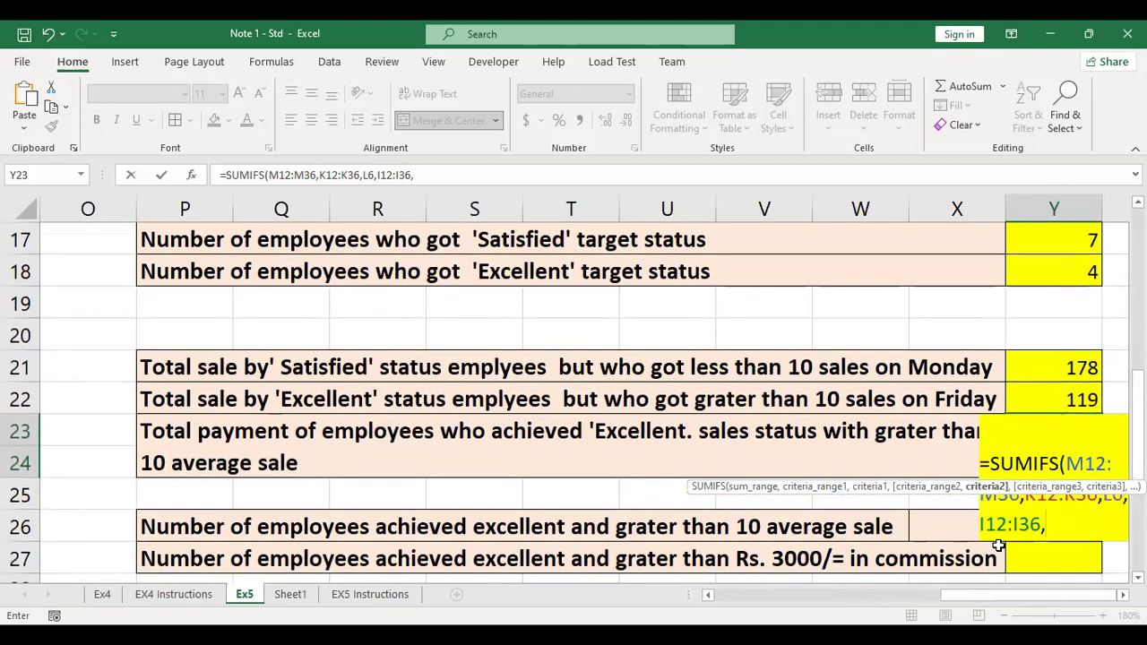
scroll(997, 546, "down", 1)
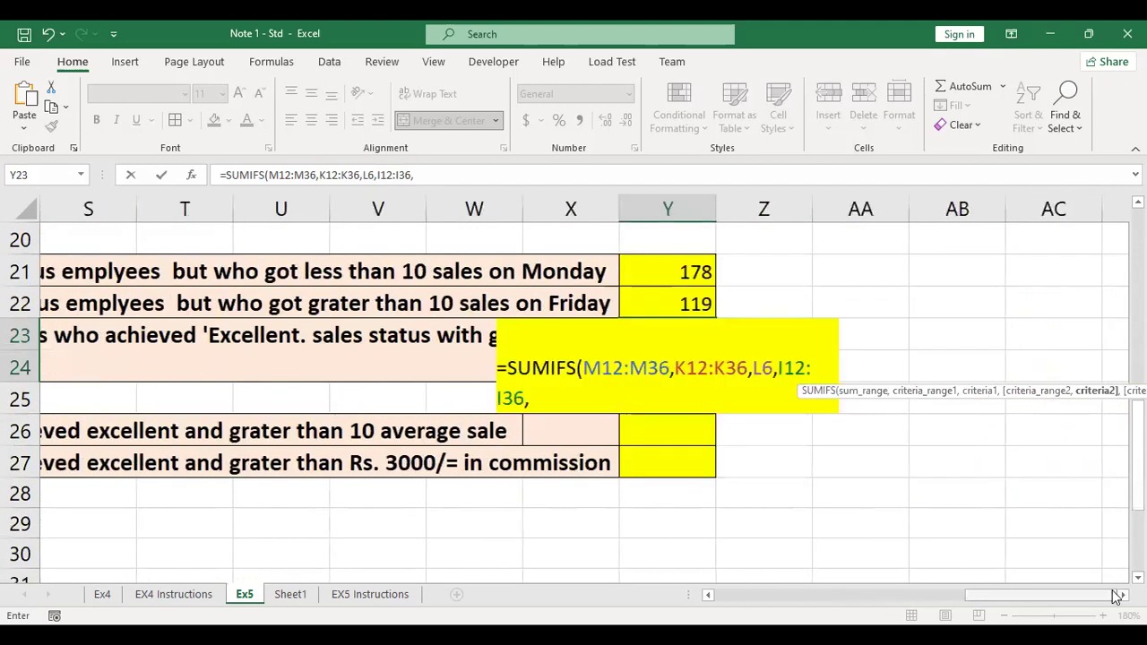
type("\">1")
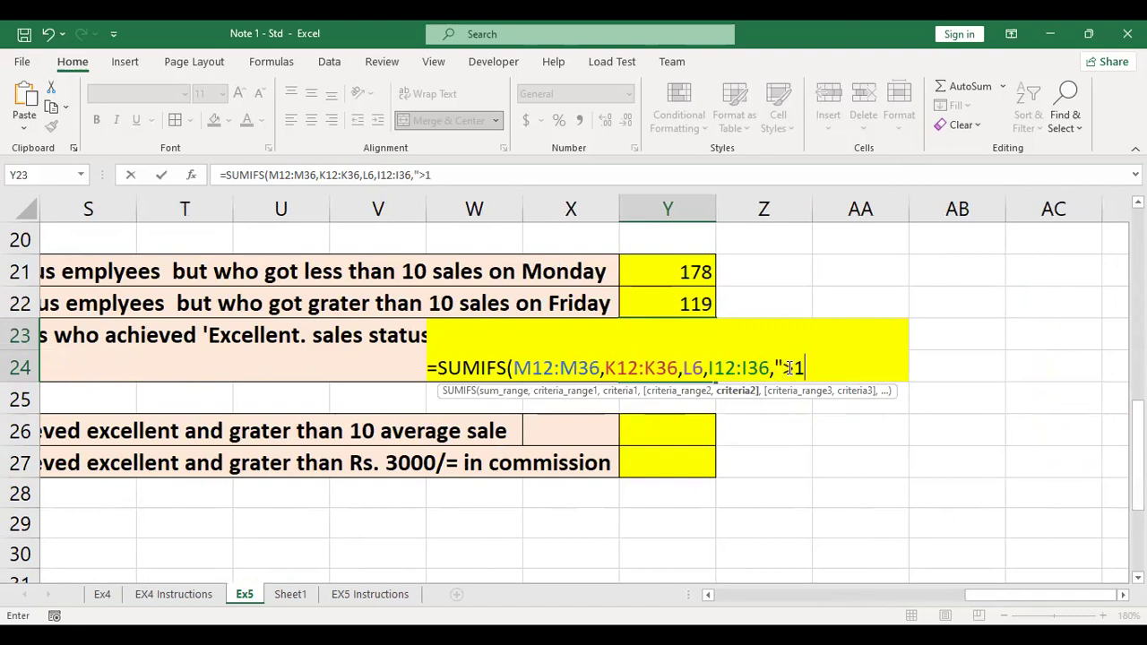
type("0\")")
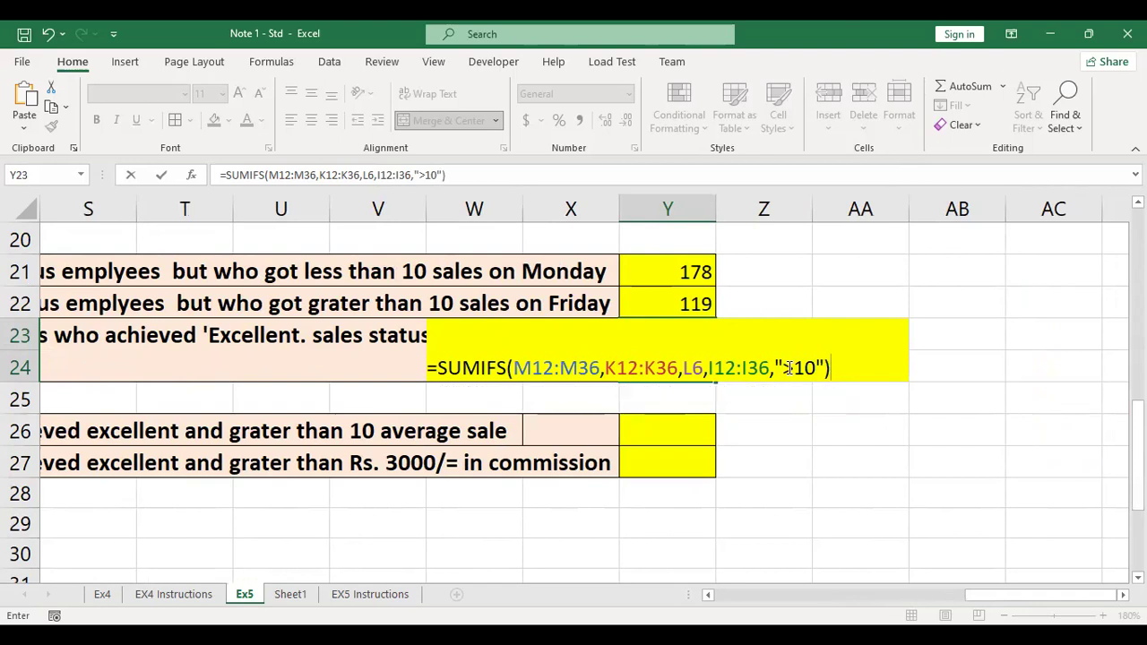
key("Return")
- Format the total payment cell Y23 as Currency with the Rs. Tamil (Sri Lanka) symbol
left_click(679, 348)
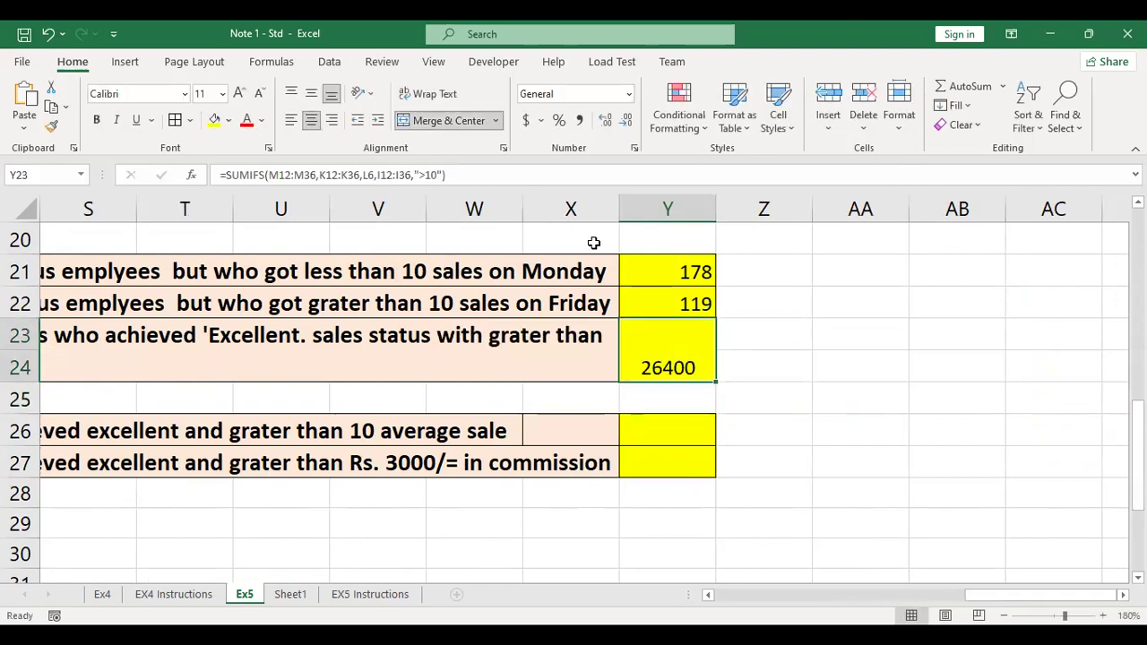
left_click(634, 148)
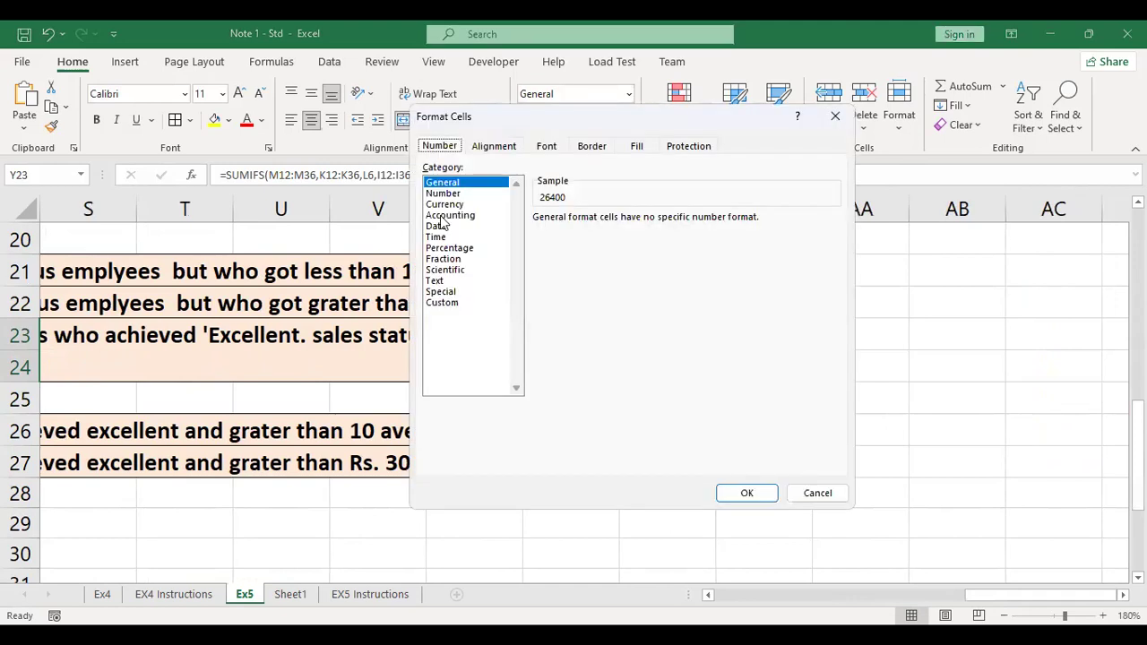
left_click(448, 204)
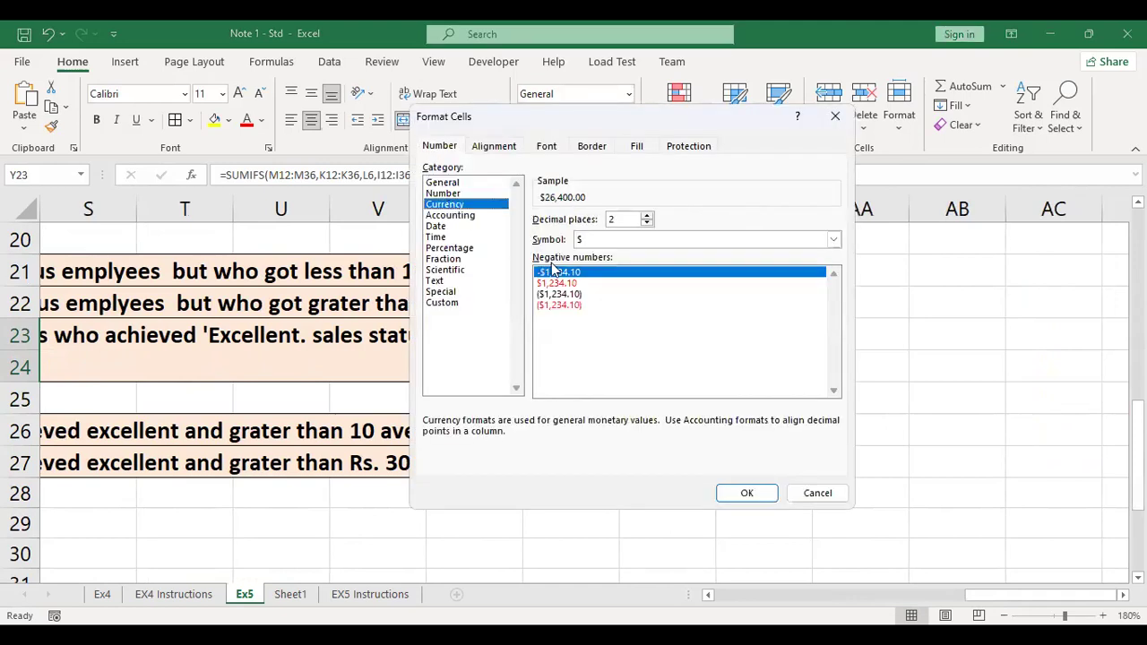
left_click(833, 239)
scroll(756, 369, "down", 1)
left_click_drag(845, 280, 845, 359)
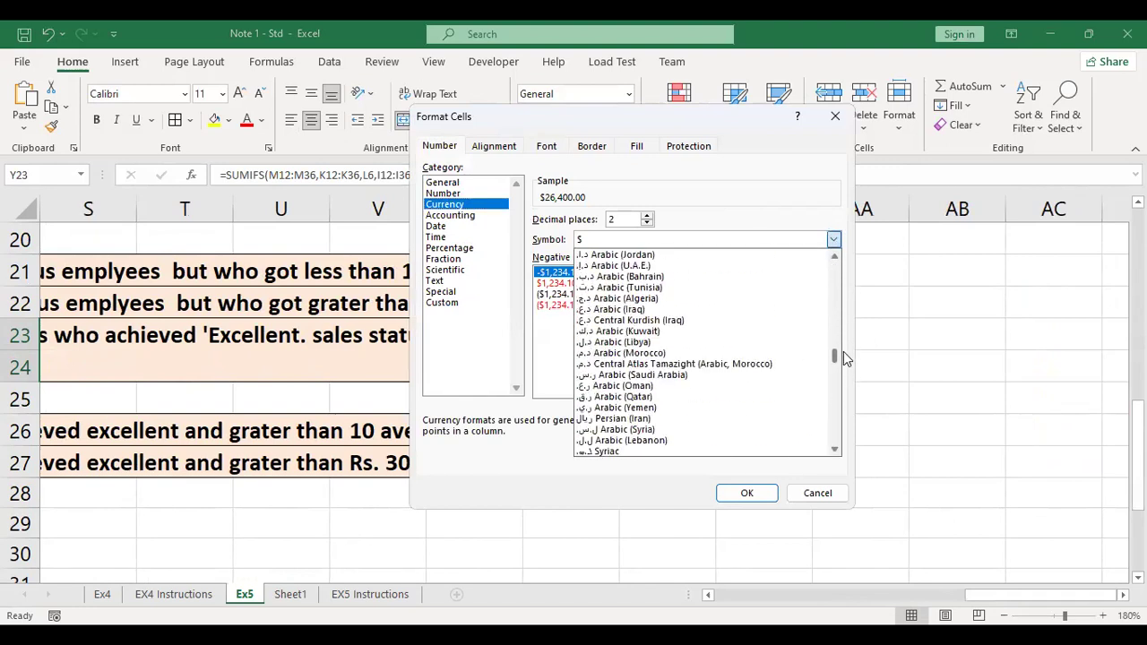
scroll(795, 323, "up", 5)
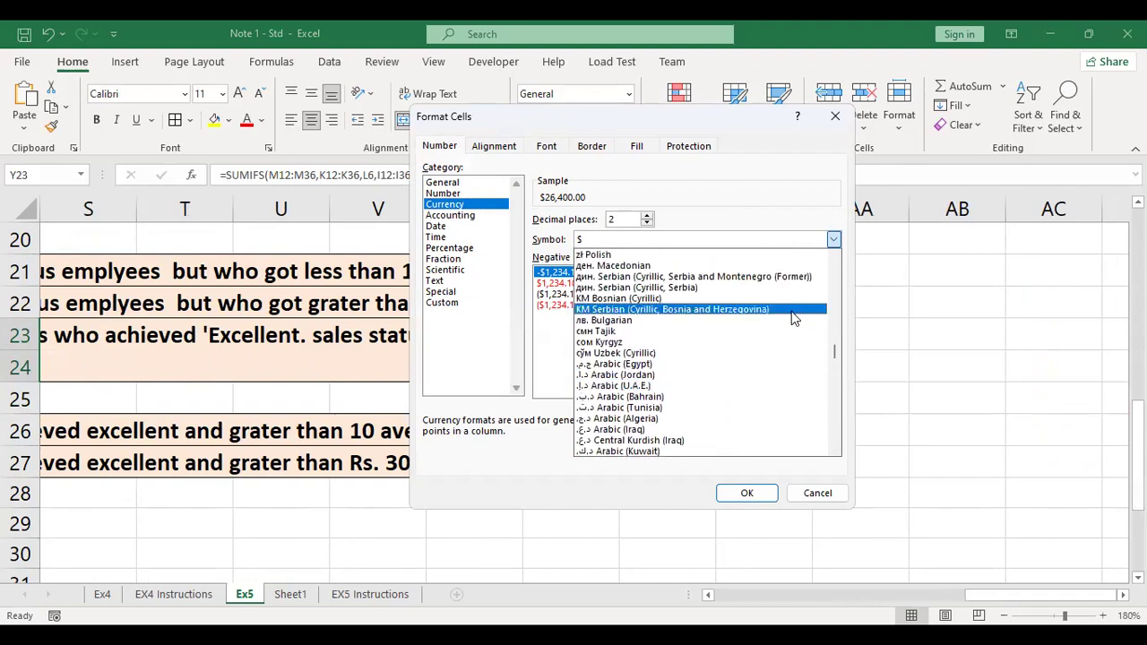
scroll(792, 315, "up", 4)
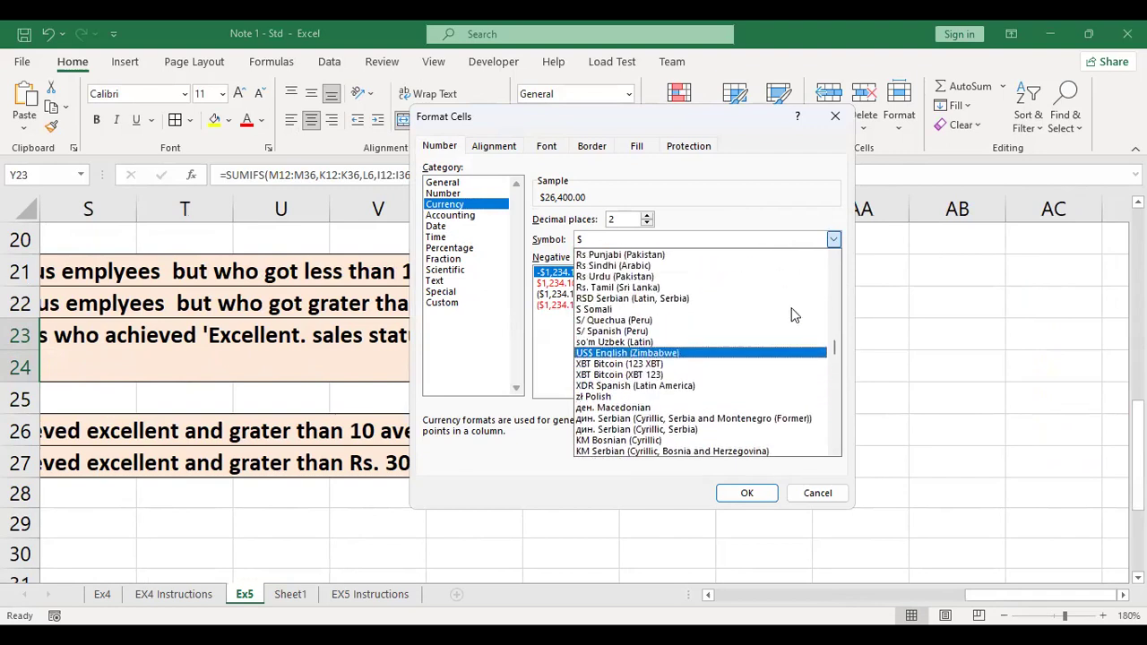
left_click(740, 293)
left_click(761, 493)
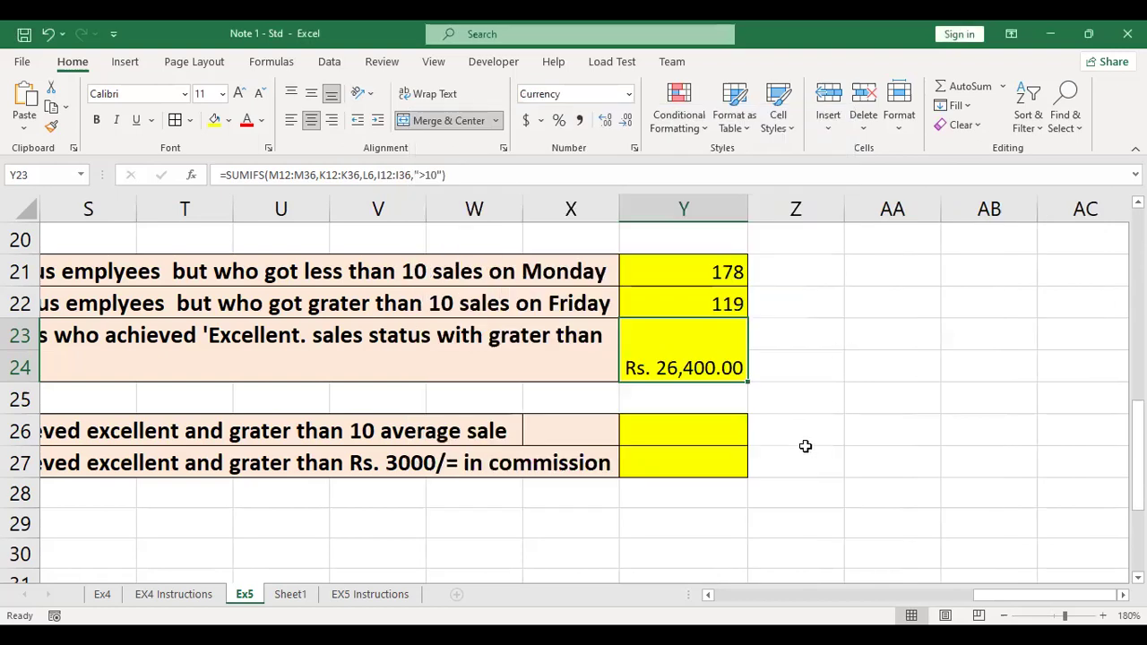
- Review the sum range and both range-criterion pairs in the Y23 SUMIFS formula without changing it
double_click(680, 363)
left_click_drag(513, 367, 599, 367)
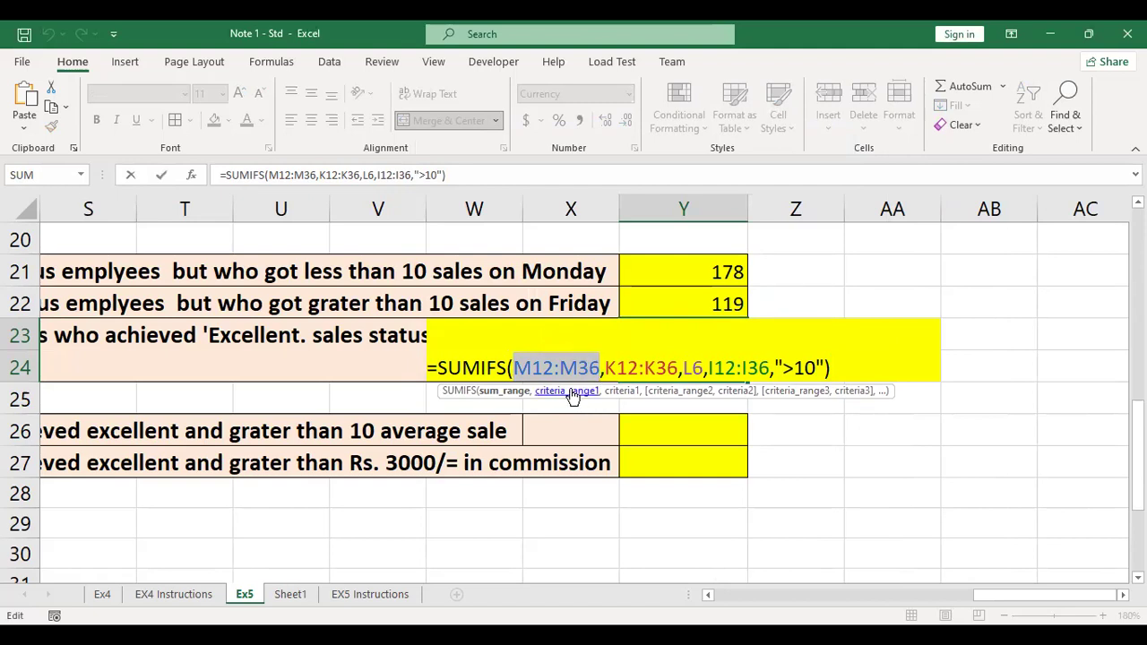
left_click_drag(605, 371, 706, 369)
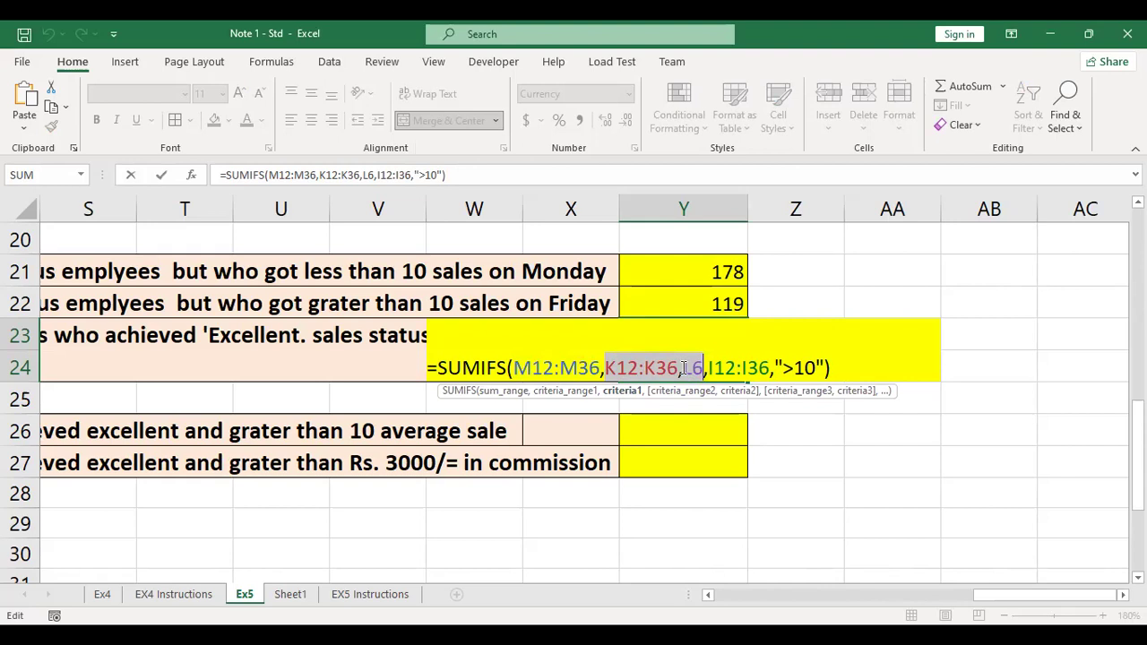
left_click(718, 367)
left_click_drag(718, 368, 827, 368)
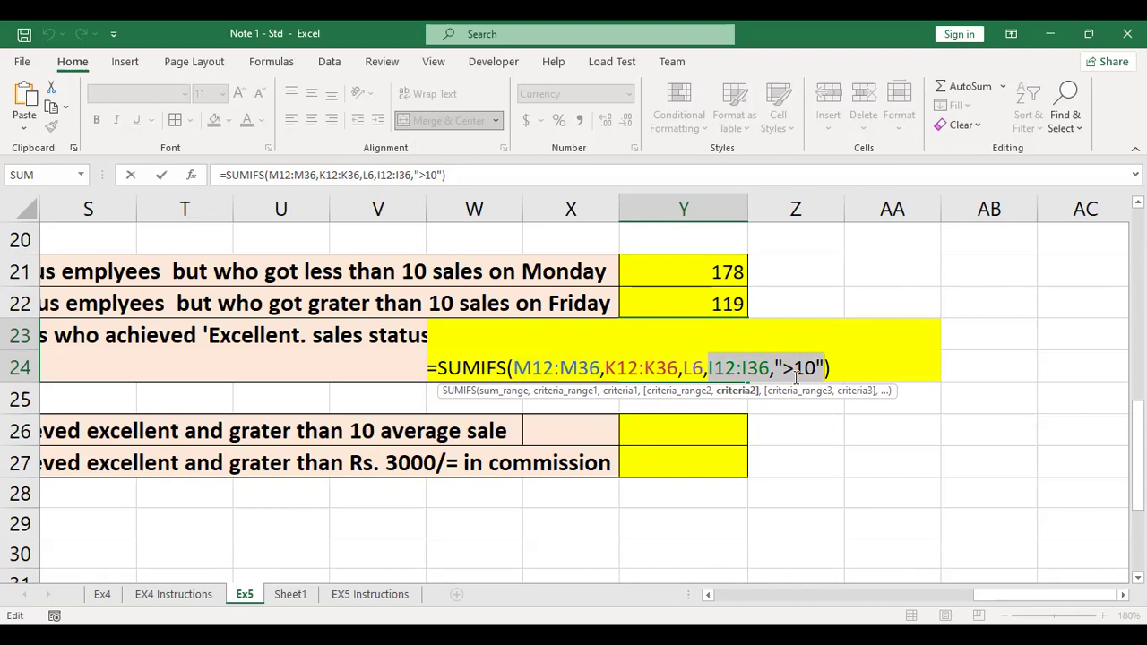
key("Return")
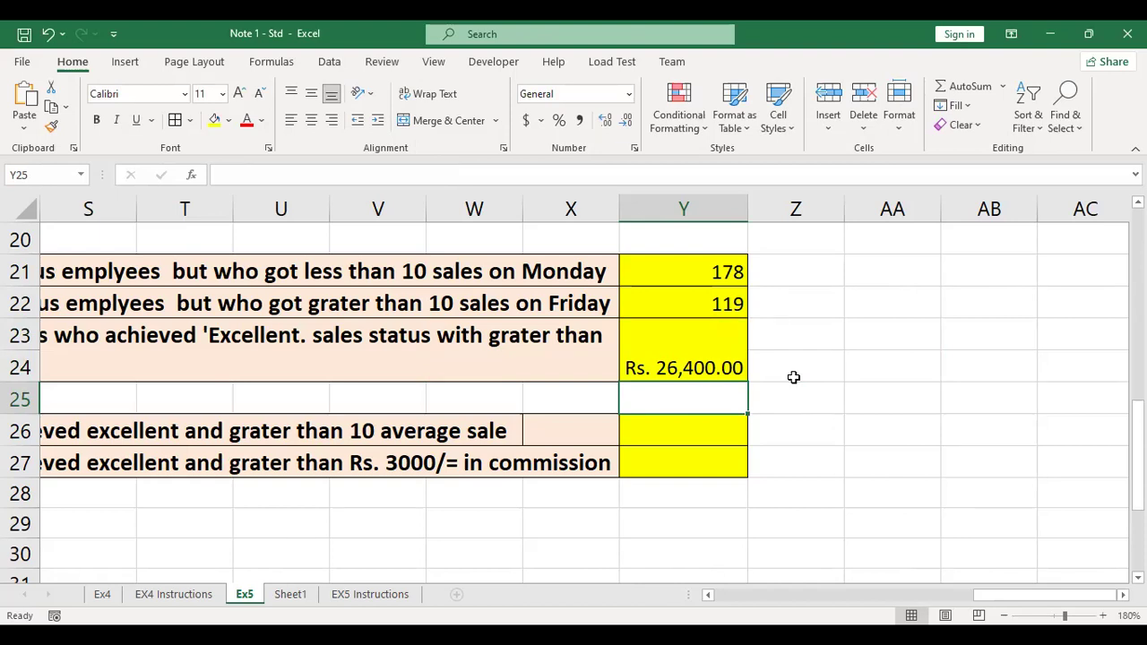
double_click(705, 350)
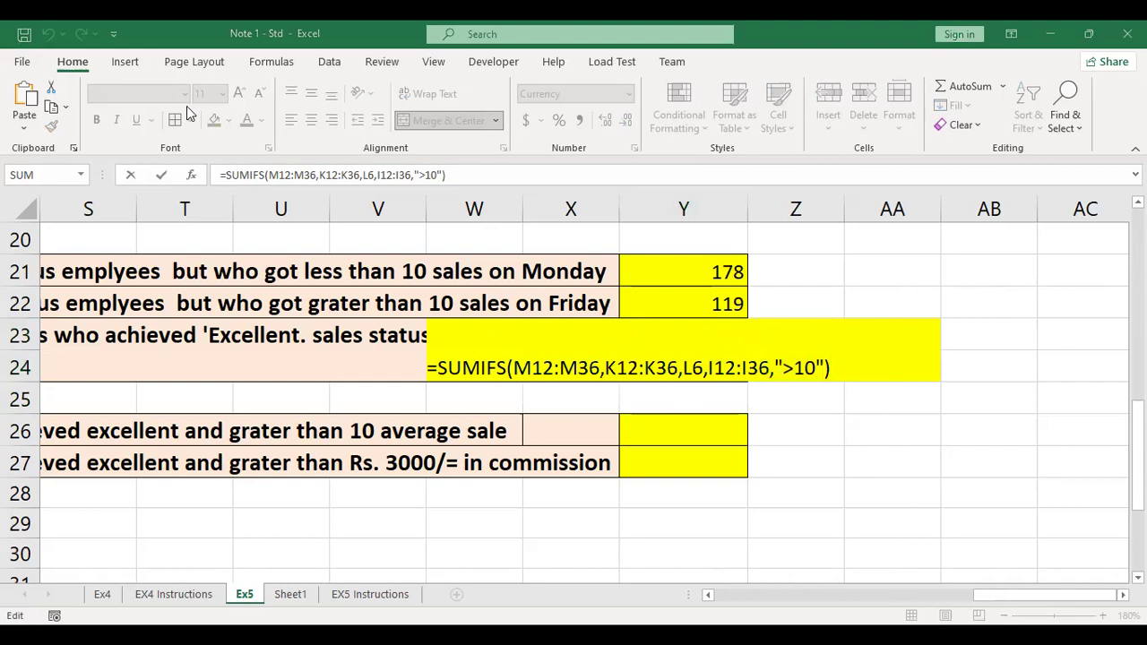
key("Return")
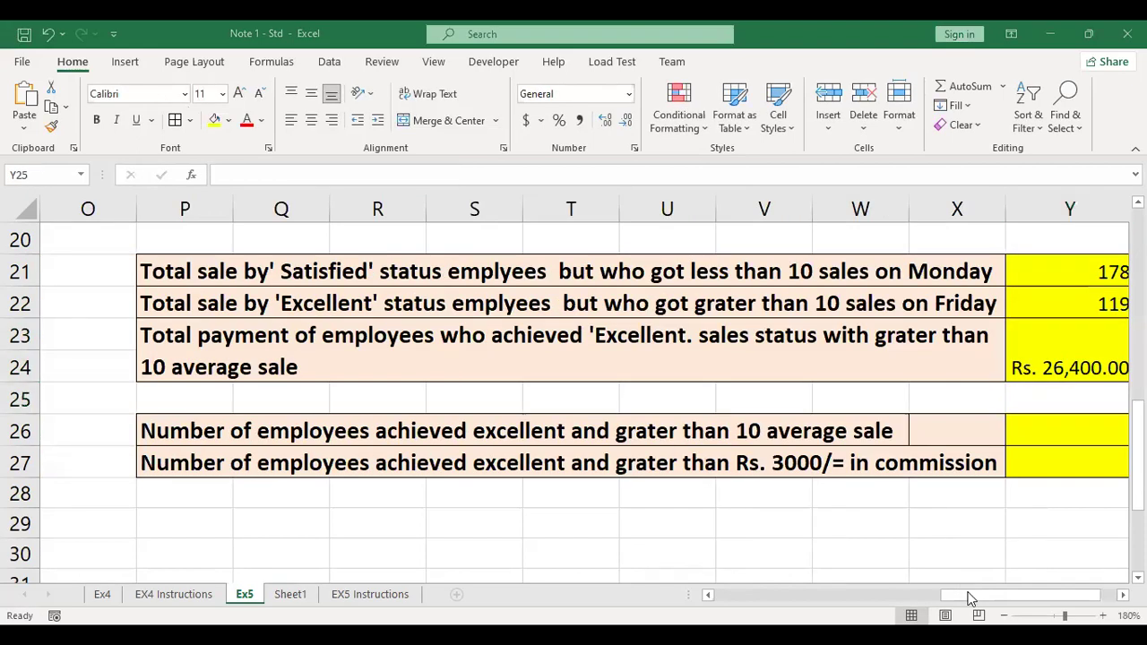
- Start a COUNTIFS formula in Y26 for the number of excellent employees with greater than 10 average sale
left_click(971, 597)
left_click_drag(966, 597, 982, 597)
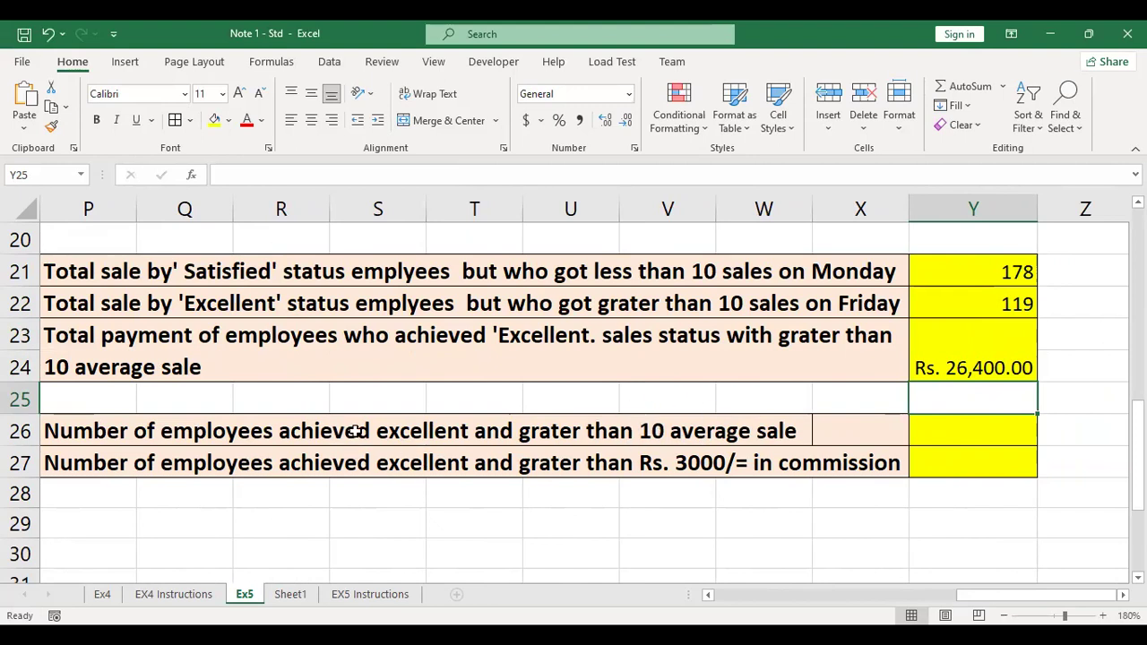
left_click(958, 438)
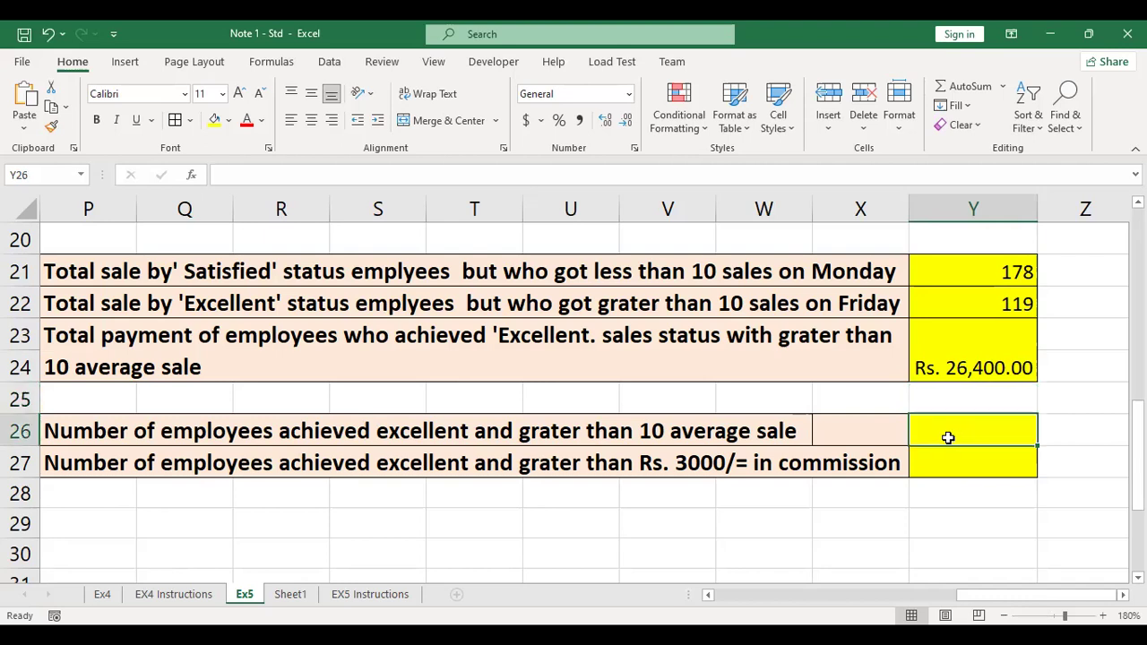
type("=")
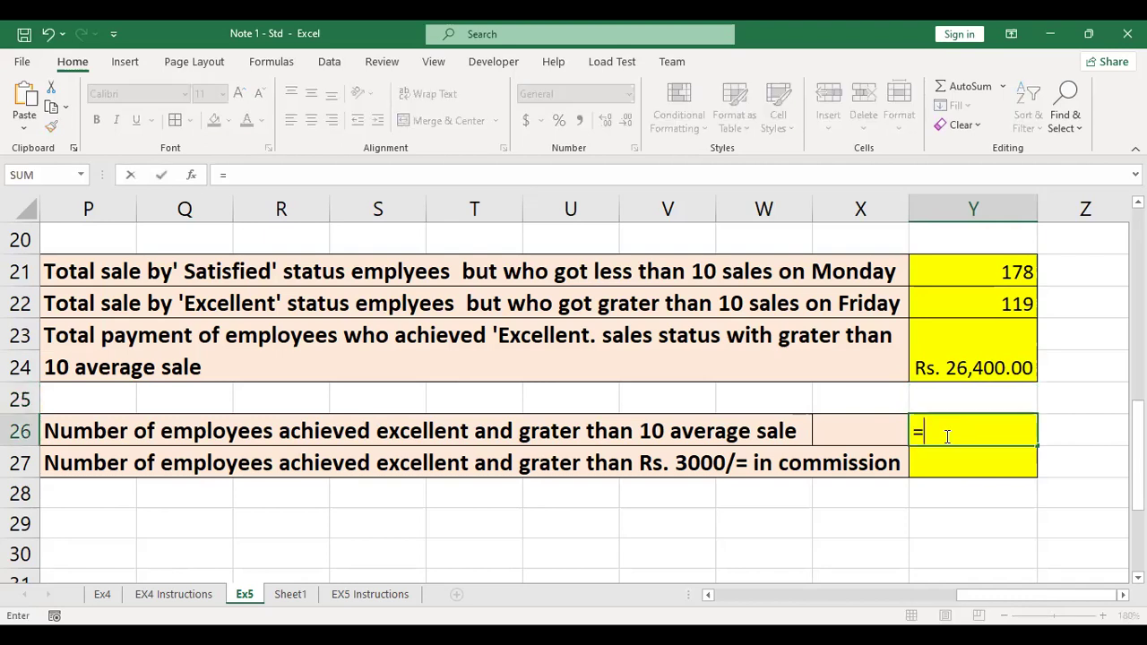
type("c")
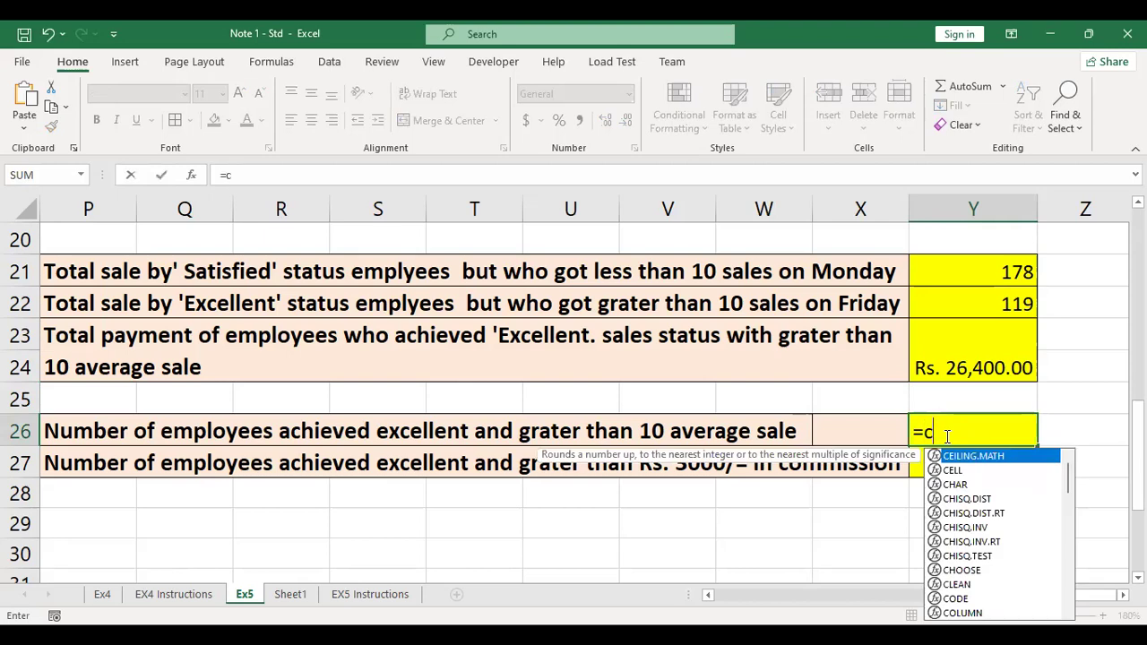
type("o")
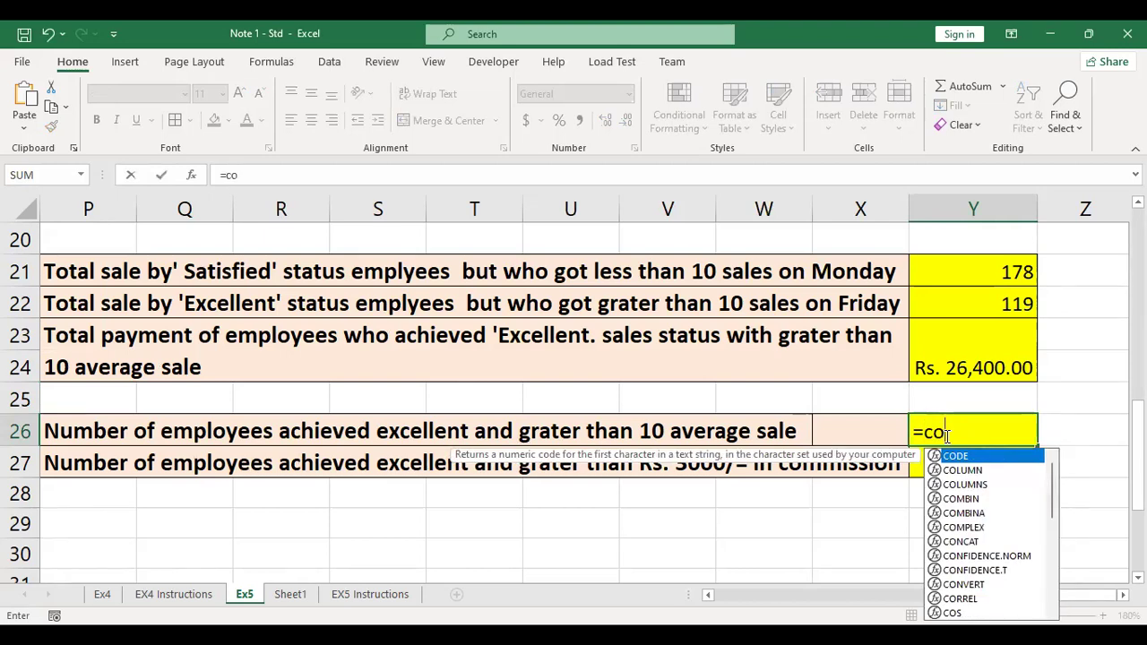
type("un")
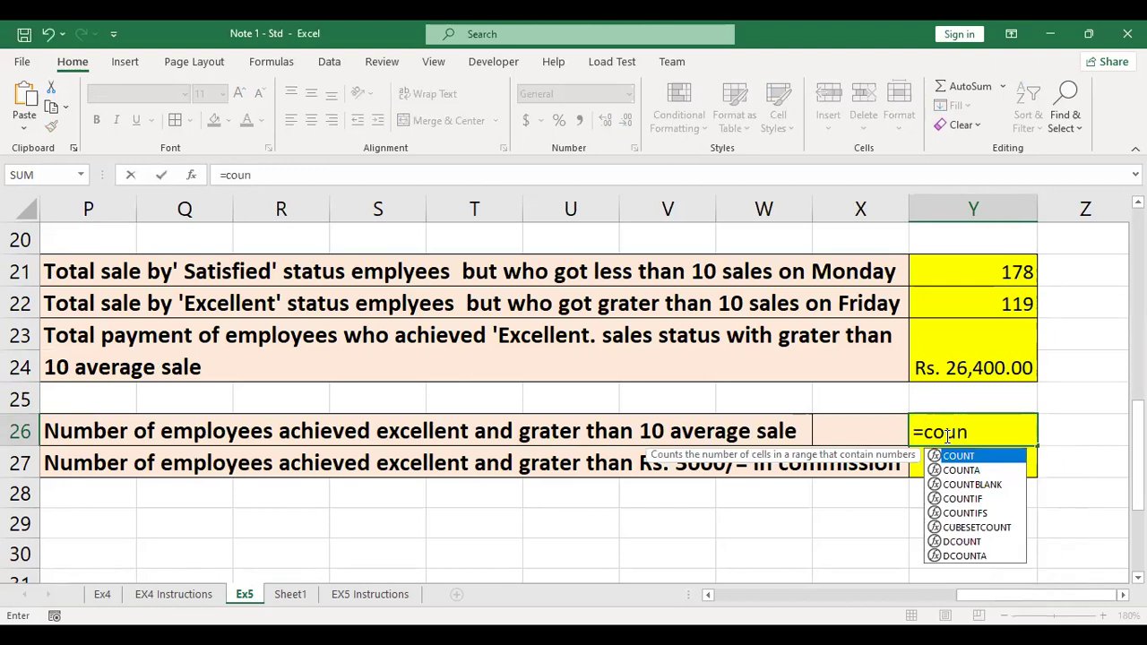
type("t")
left_click(984, 515)
double_click(985, 511)
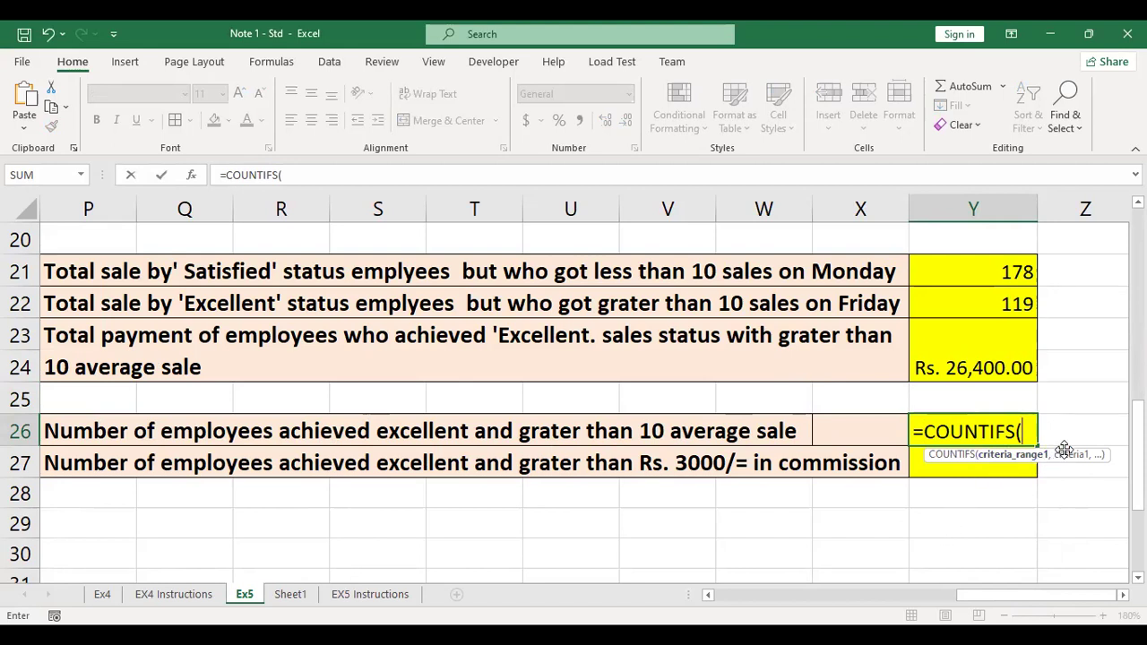
- Set Target status values K12:K36 as the first criteria range of the COUNTIFS formula, with the Excellent cell L6 as its criterion
left_click_drag(957, 595, 811, 599)
scroll(591, 340, "up", 4)
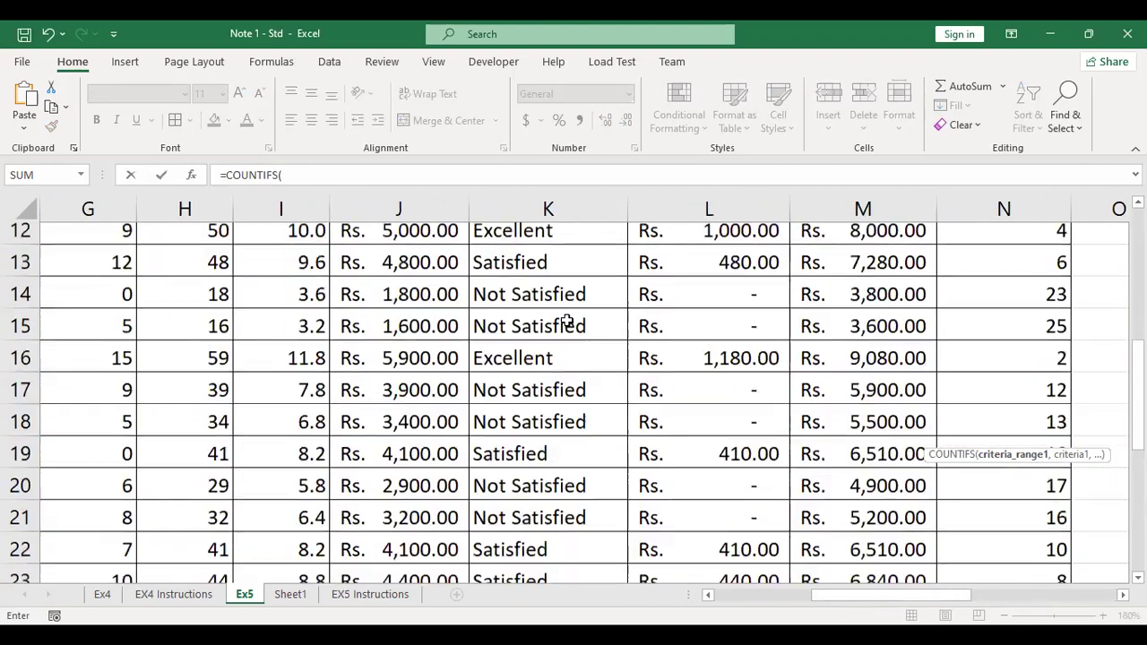
left_click(571, 455)
key("ctrl+shift+Down")
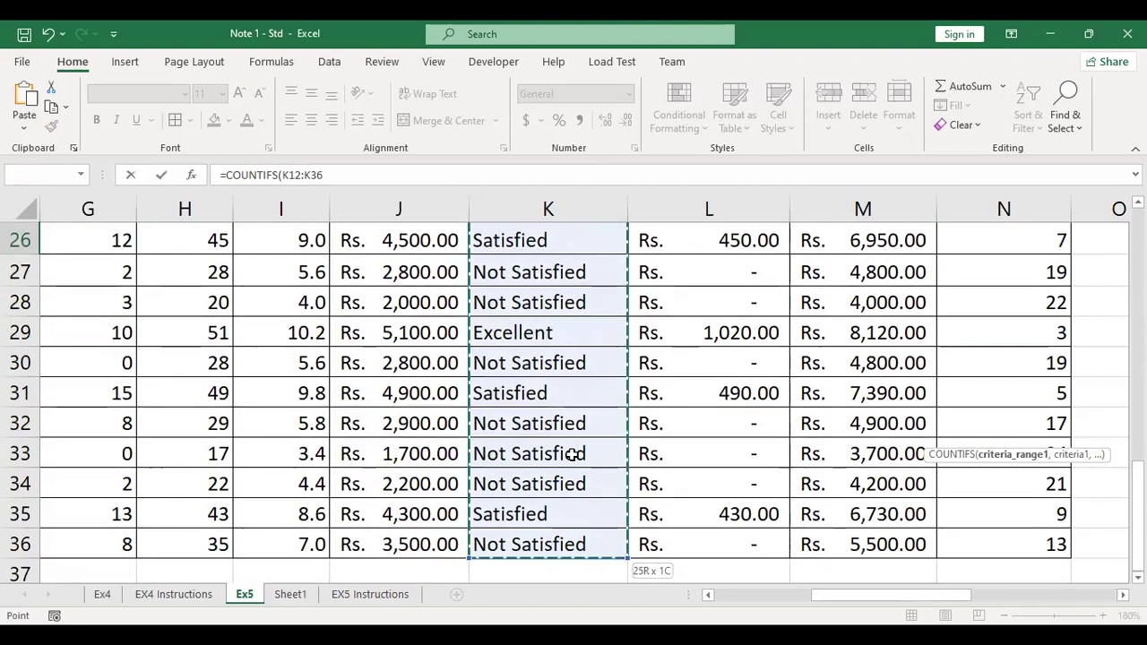
type(",")
scroll(581, 454, "up", 5)
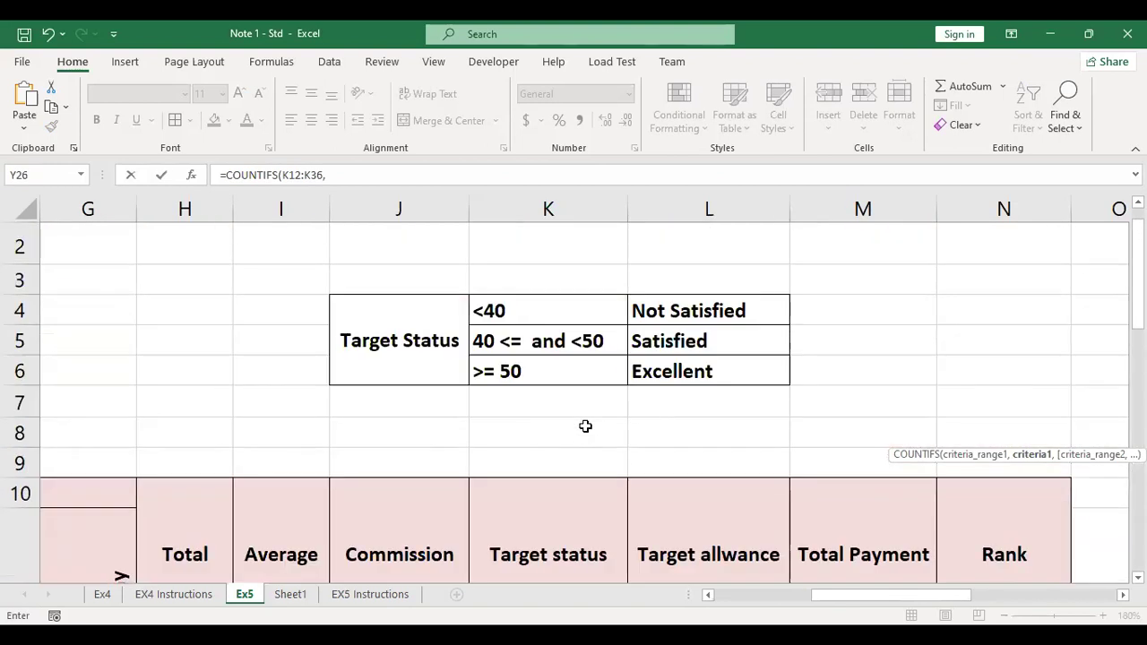
left_click(660, 376)
type(",")
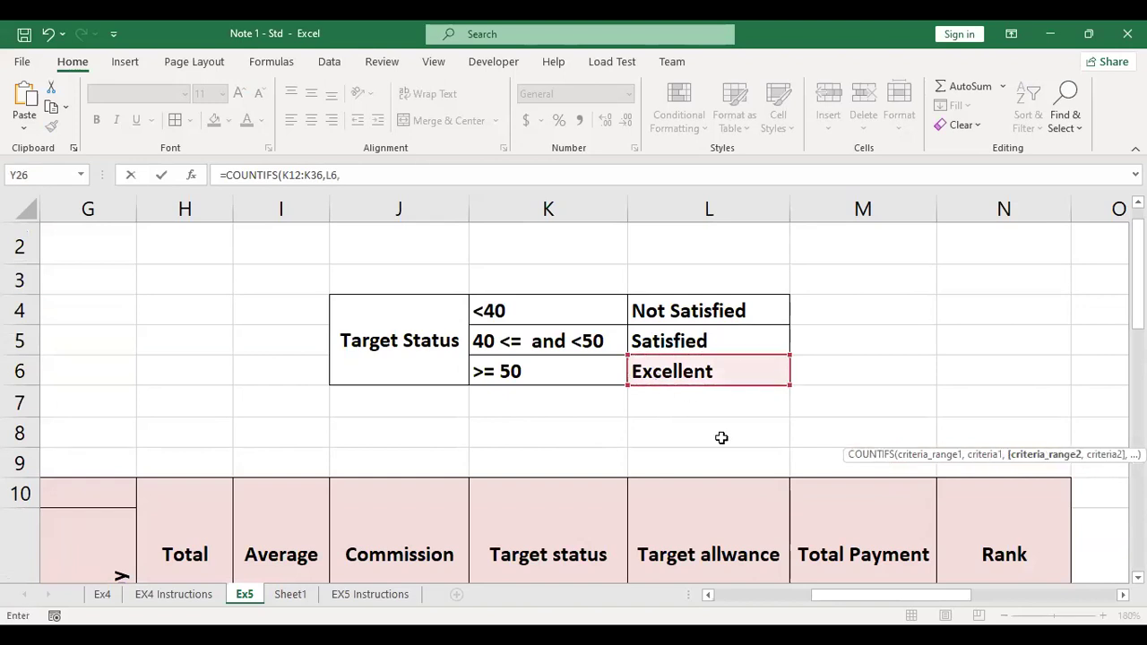
- Add the Average column values, I12:I36, as the second criteria range of the Y26 formula
scroll(762, 484, "down", 2)
left_click(318, 448)
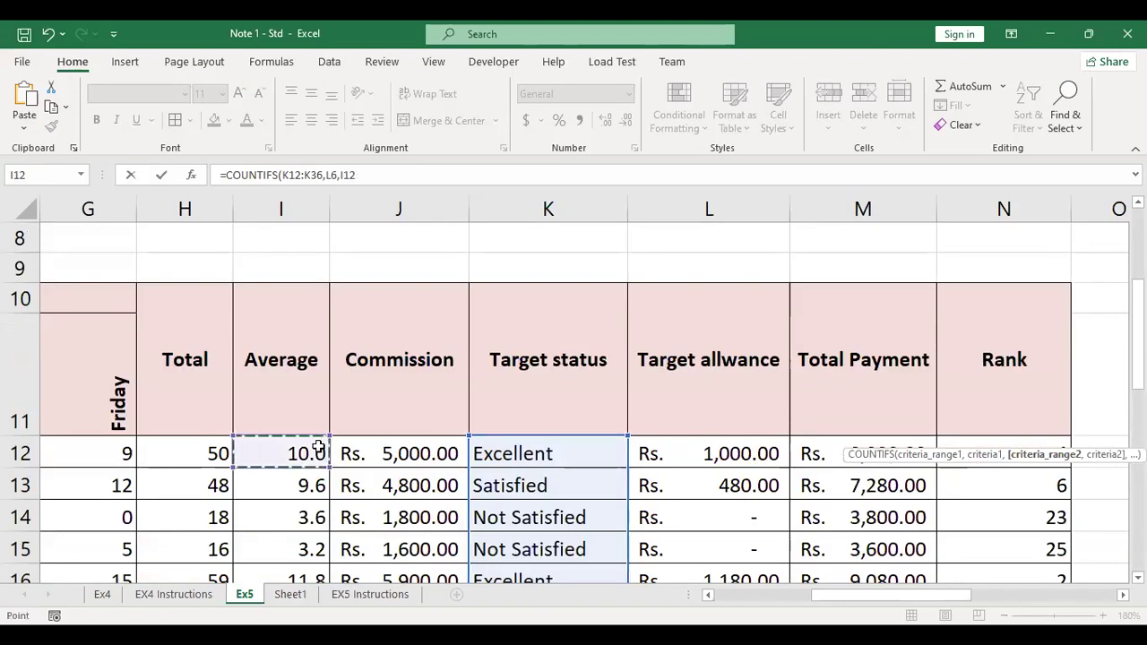
key("ctrl+shift+Down")
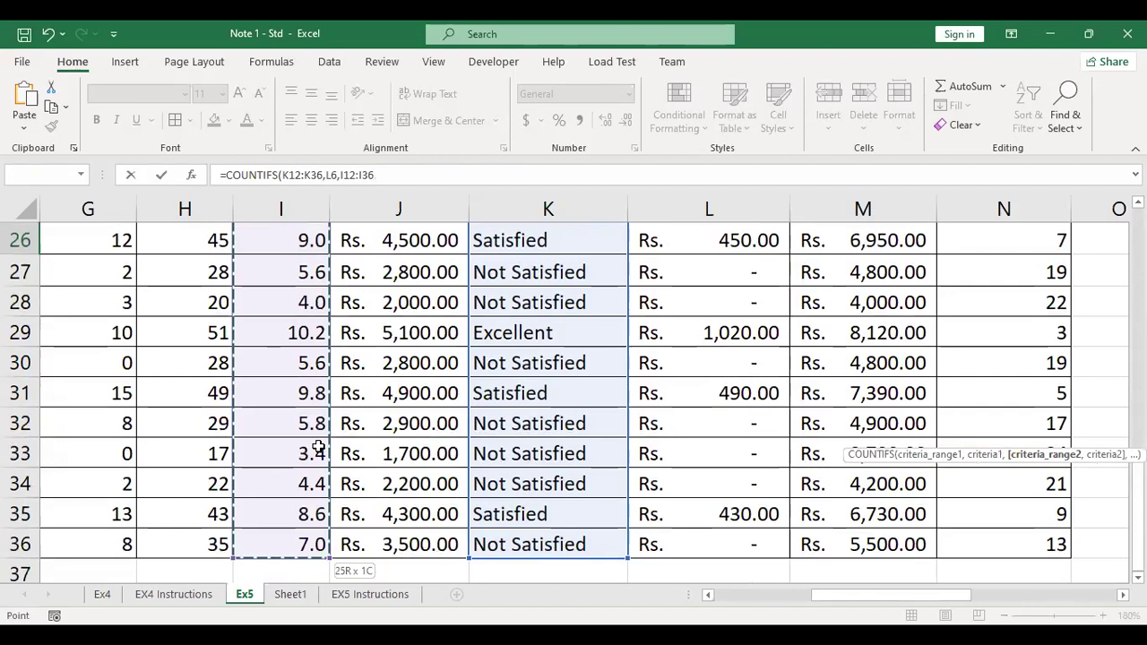
type(",")
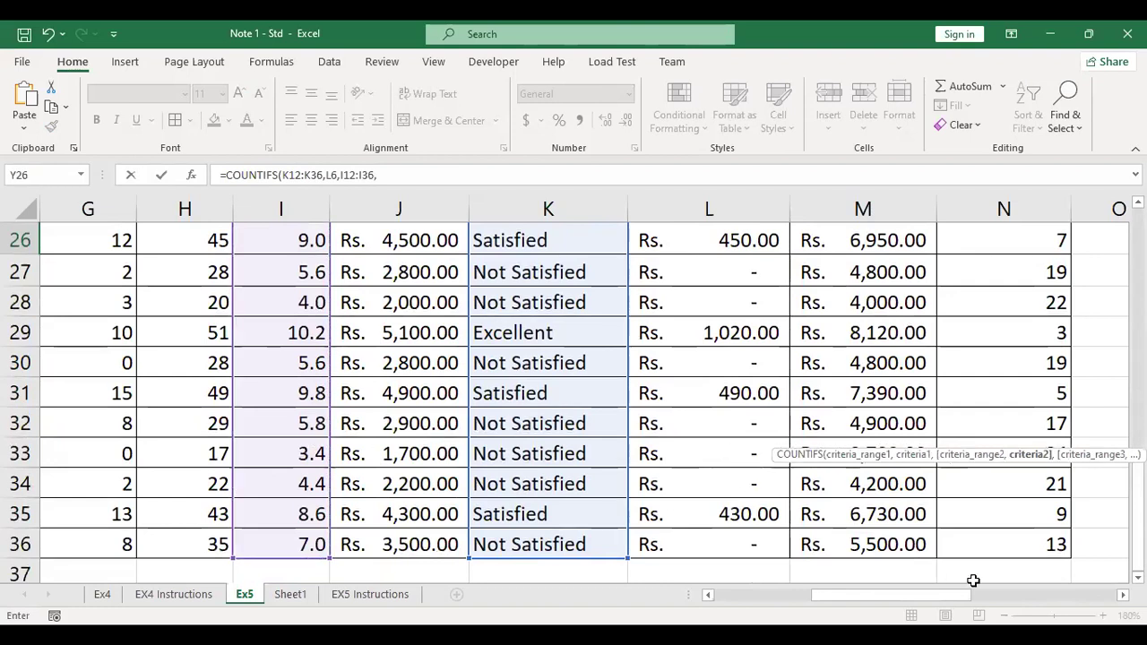
- Finish the Y26 COUNTIFS formula with ">10" as the second criterion and enter it
left_click(1123, 594)
scroll(584, 394, "right", 6)
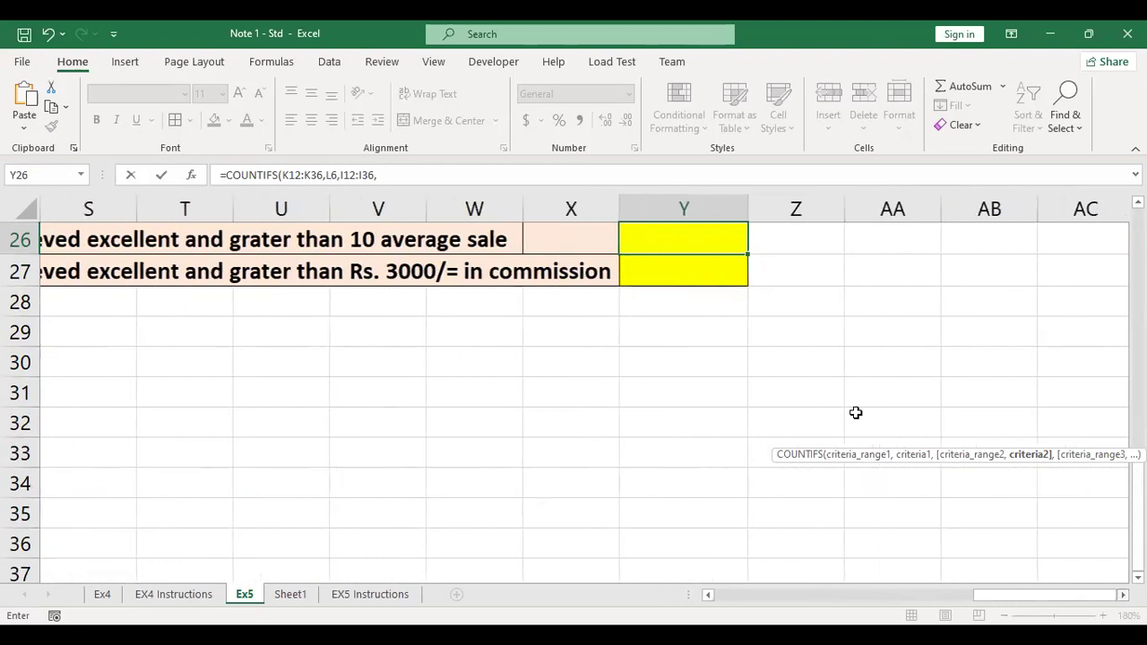
scroll(855, 409, "up", 1)
left_click(905, 333)
type("\">")
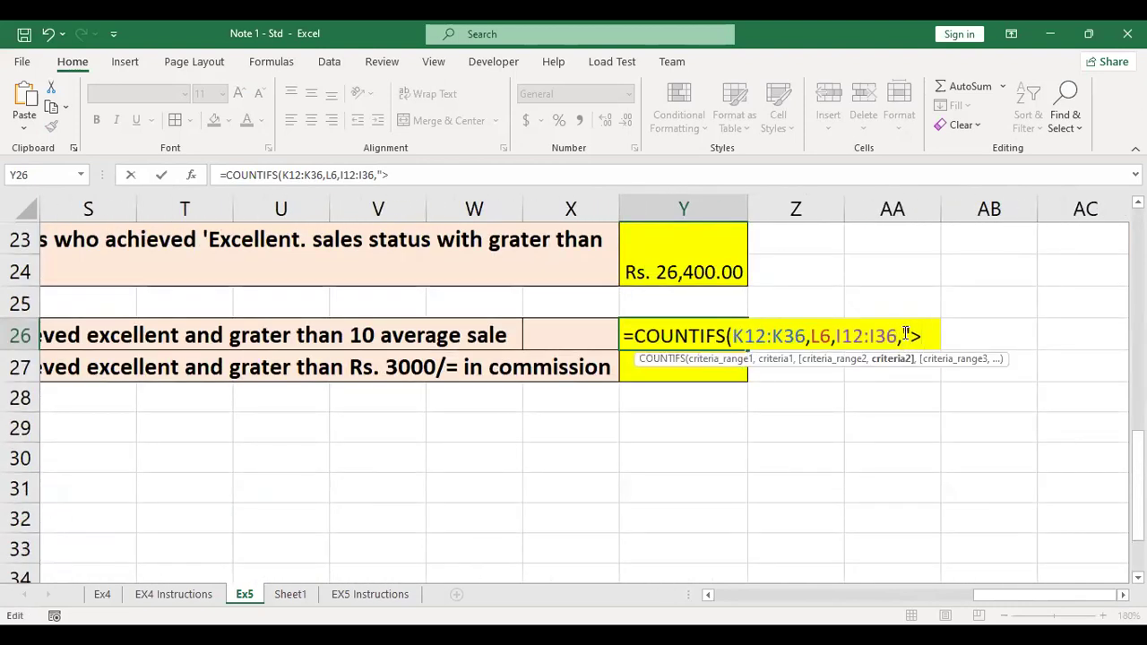
type("10\")")
key("Return")
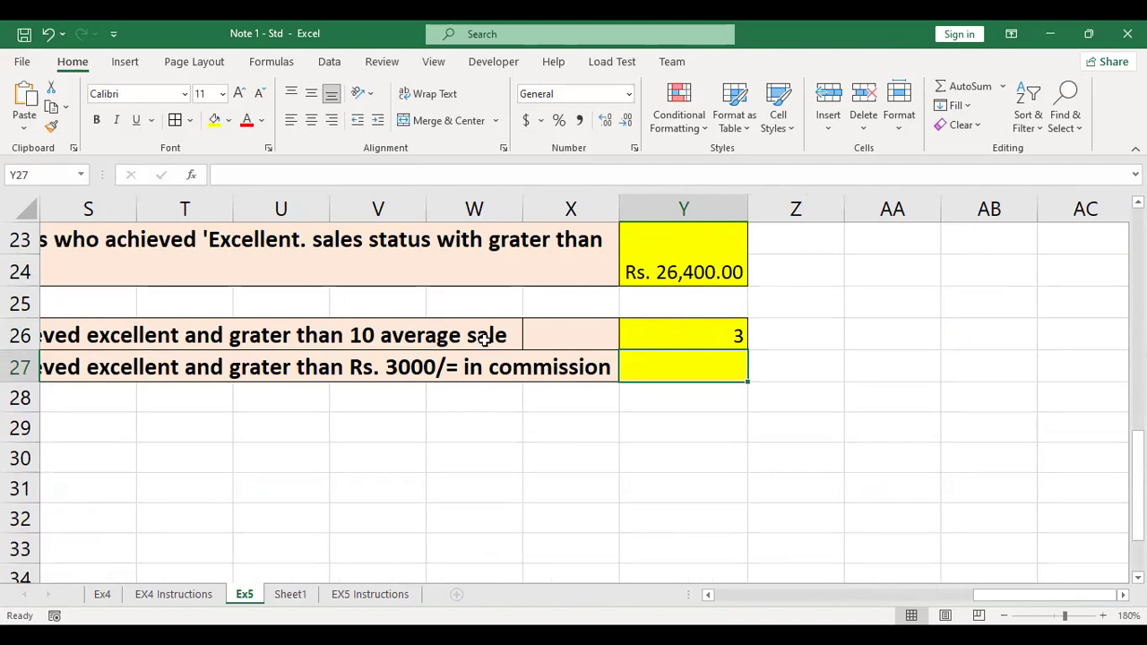
- Review the COUNTIFS formula in Y26 and the full question text for Y27
double_click(661, 332)
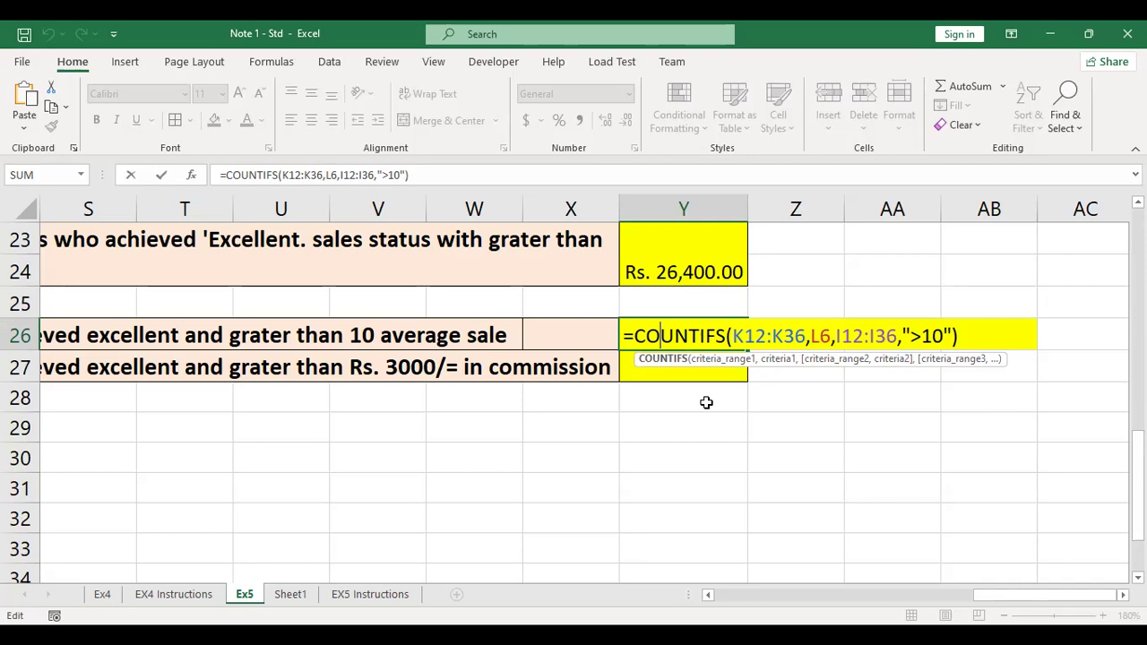
left_click(706, 402)
left_click_drag(1009, 602, 969, 607)
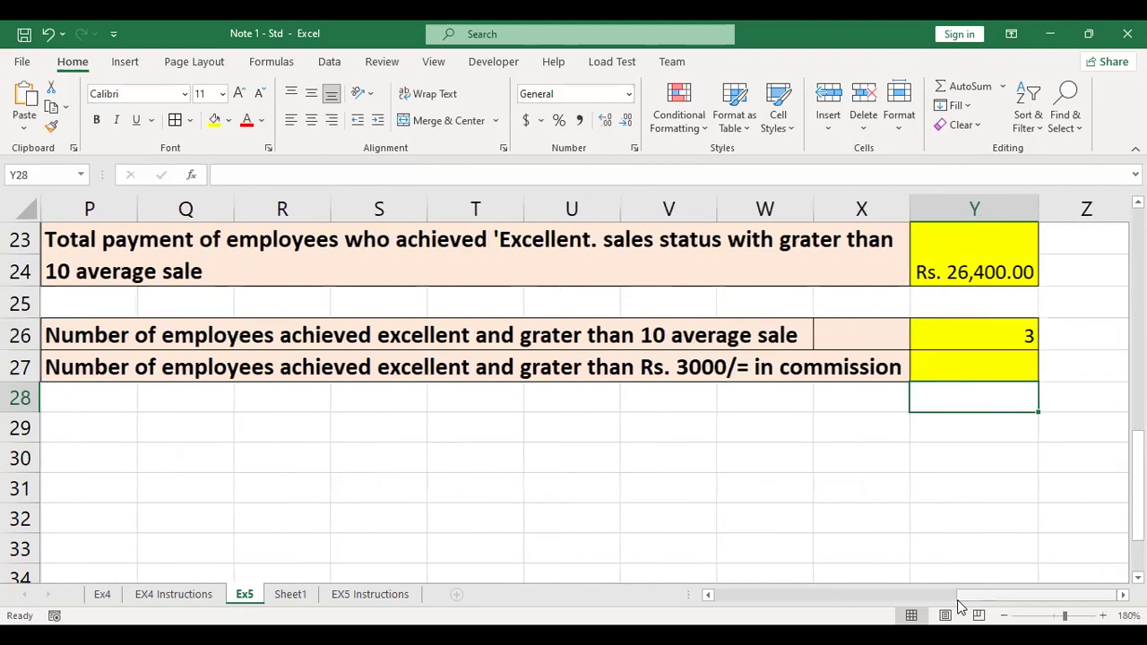
- Start a COUNTIFS formula in Y27 for the number of excellent employees with greater than Rs. 3000 in commission
left_click(989, 369)
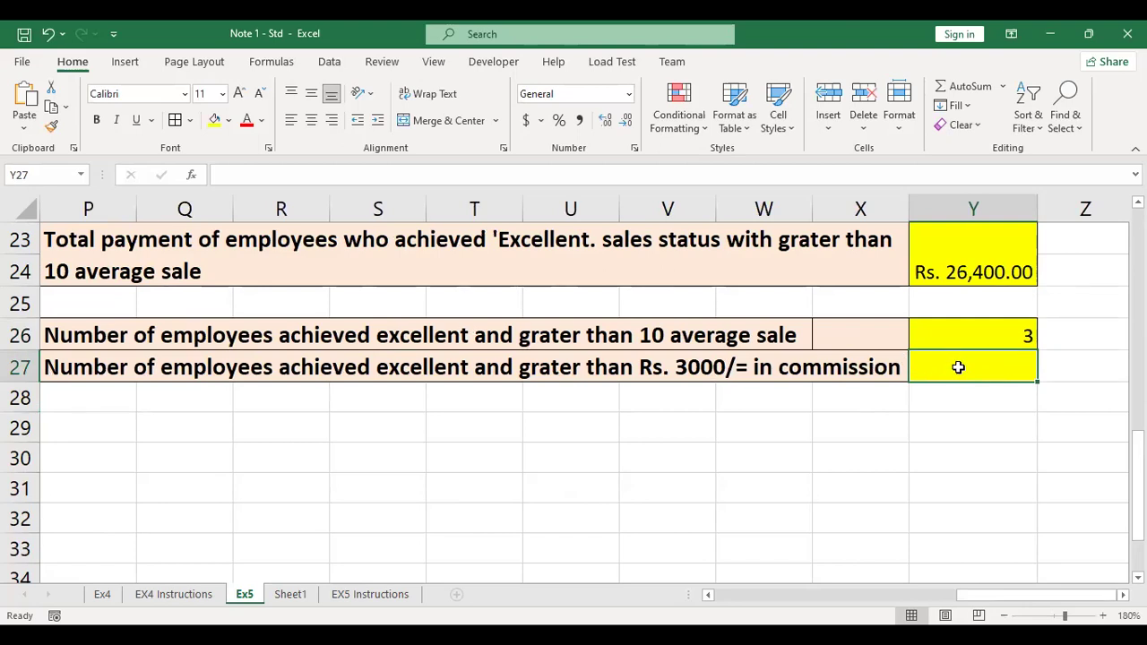
type("=")
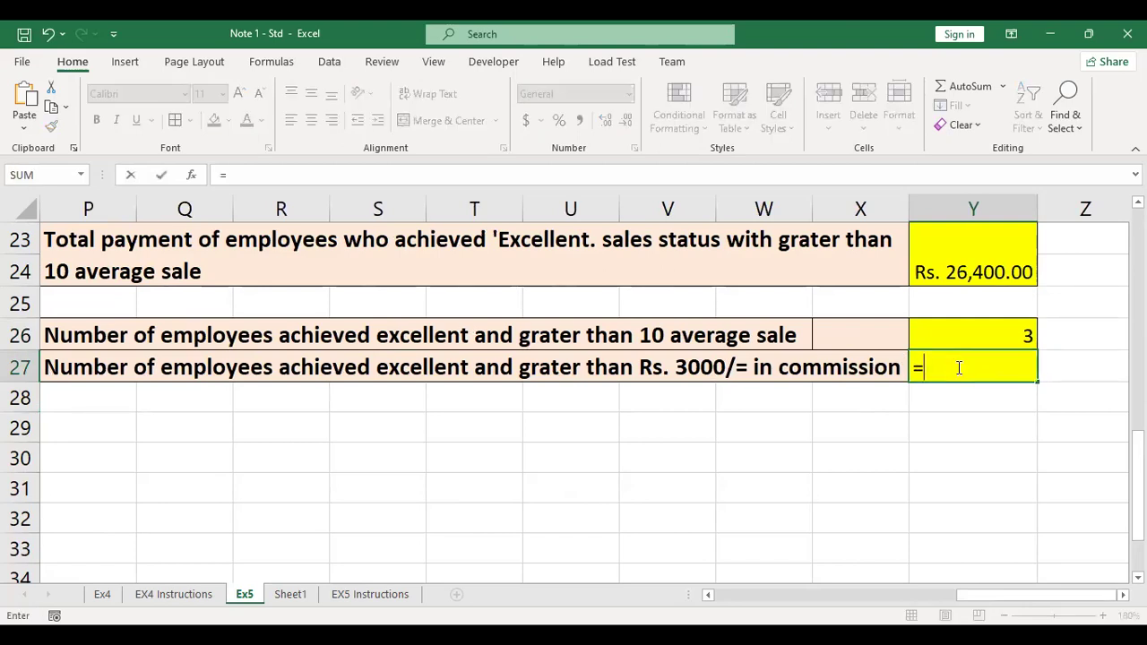
type("c")
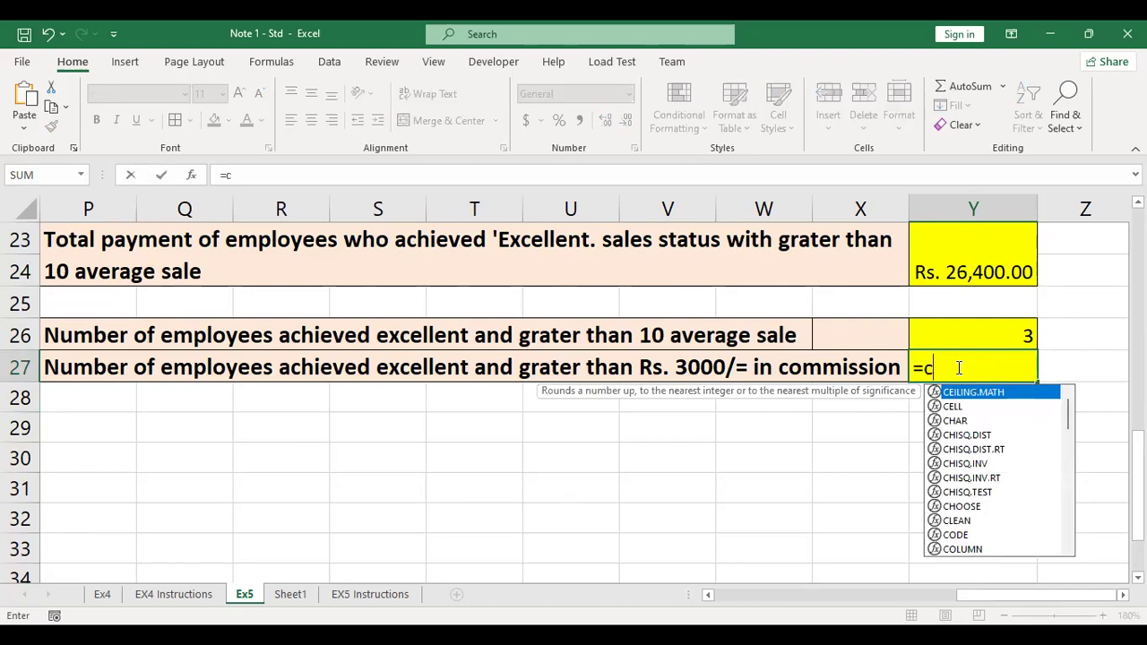
type("ount")
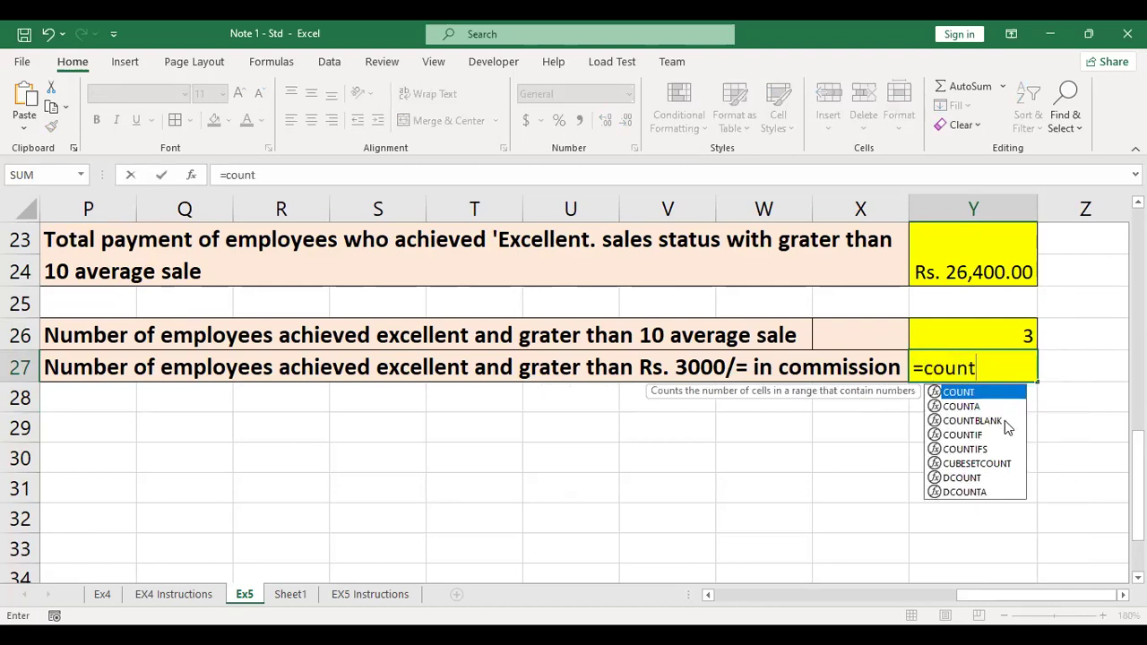
left_click(966, 449)
key("Tab")
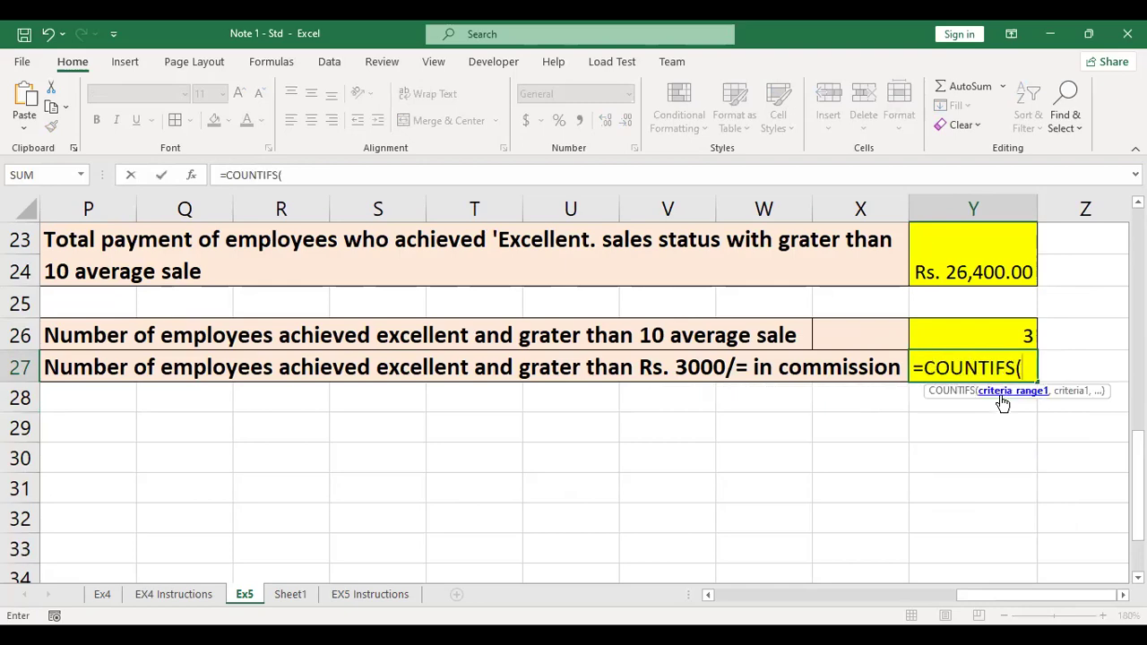
- Set the Target status values K12:K36 as the Y27 formula's first criteria range, with the Excellent cell L6 as its criterion
left_click_drag(972, 595, 821, 606)
scroll(523, 328, "up", 5)
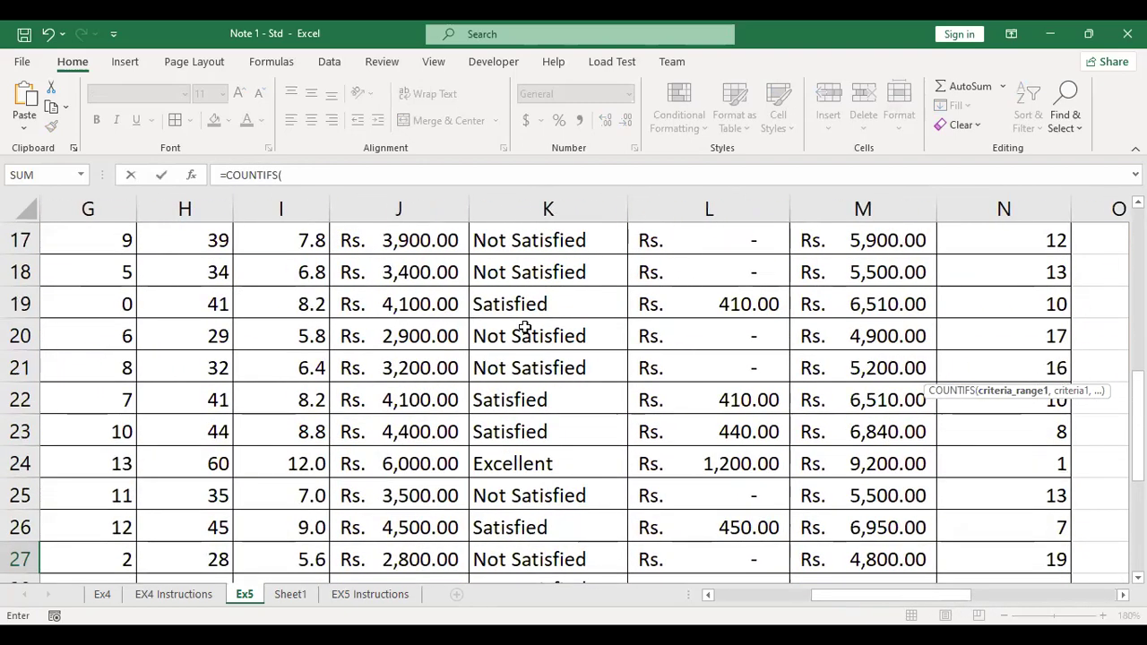
left_click(573, 445)
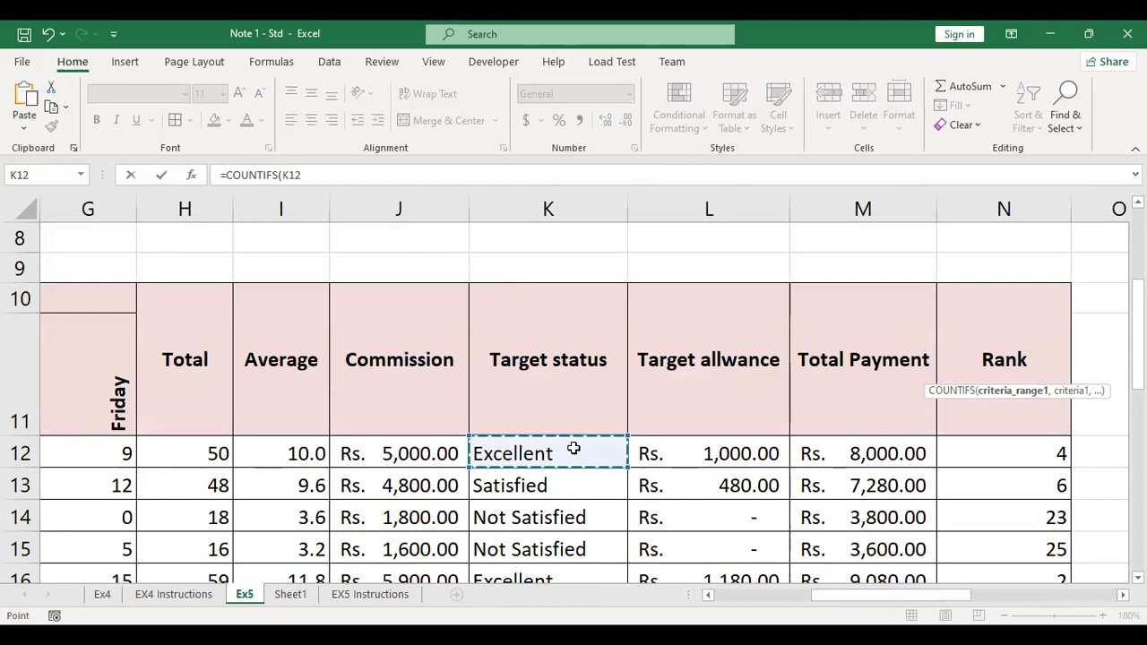
key("ctrl+shift+Down")
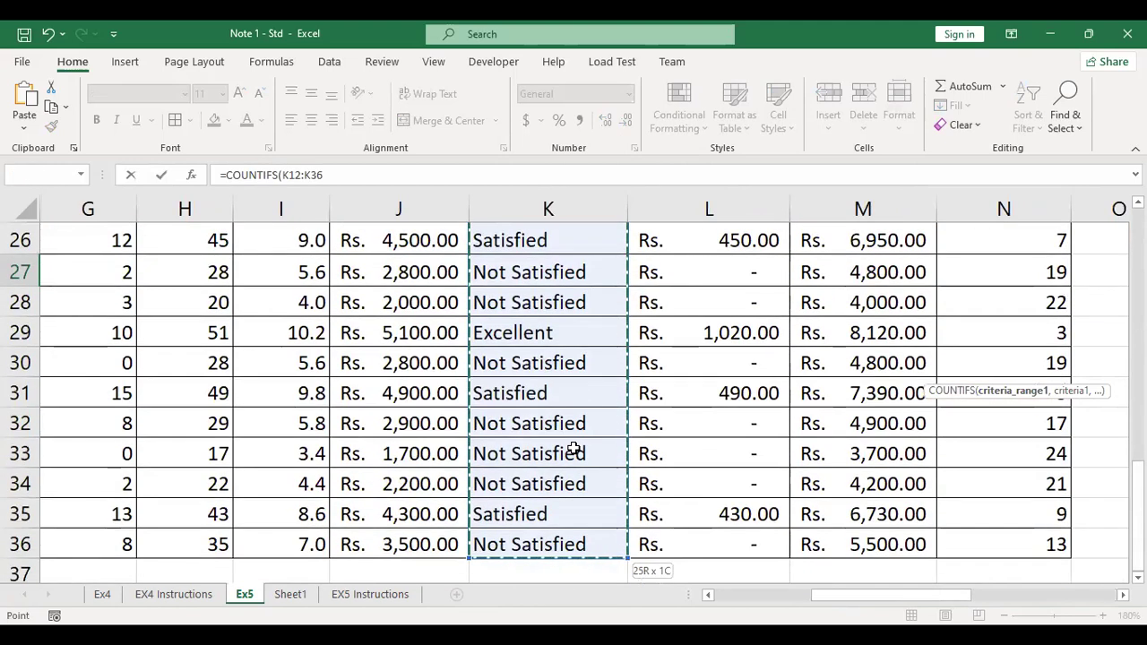
type(",")
scroll(574, 448, "up", 8)
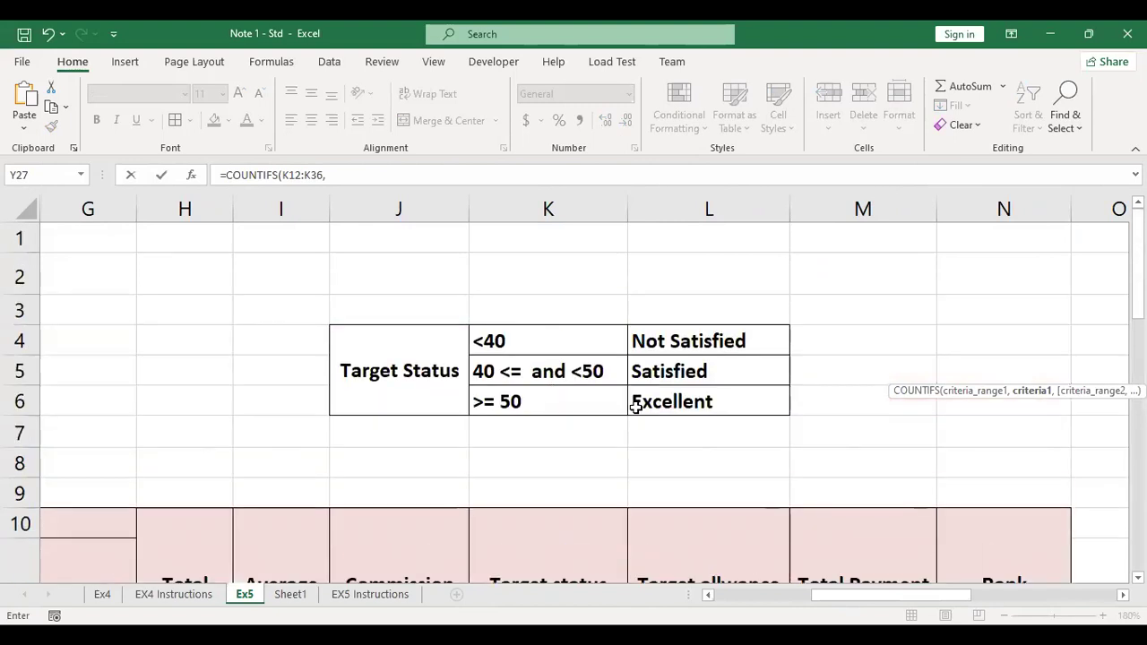
left_click(636, 405)
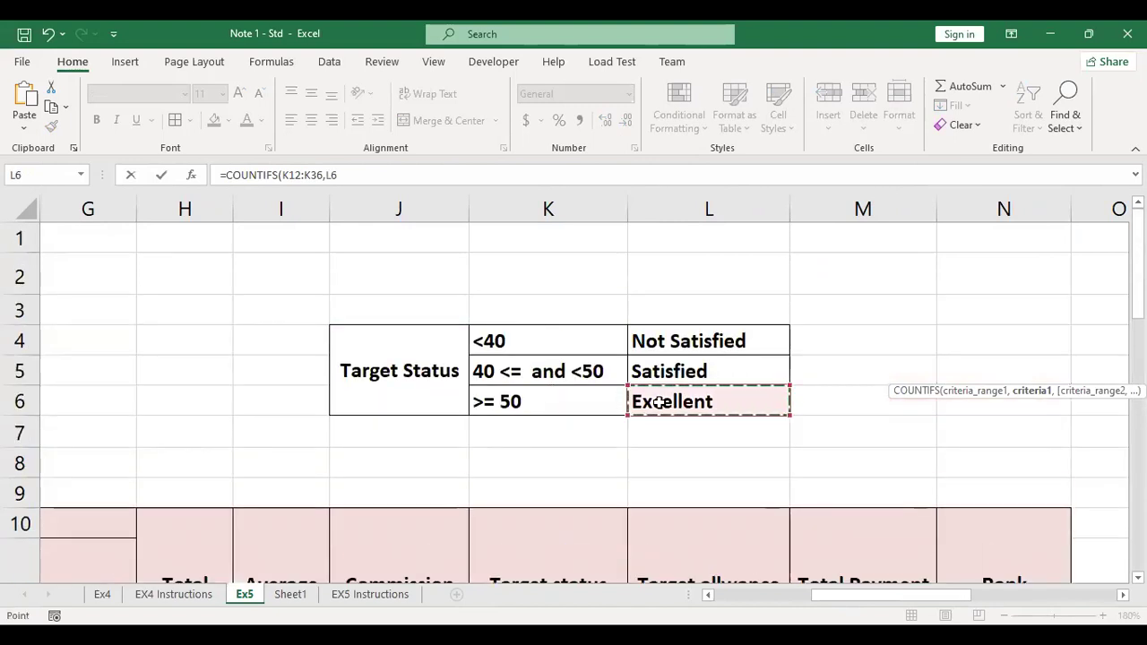
- Add the Commission column values, J12:J36, as the second criteria range of the Y27 formula
type(",")
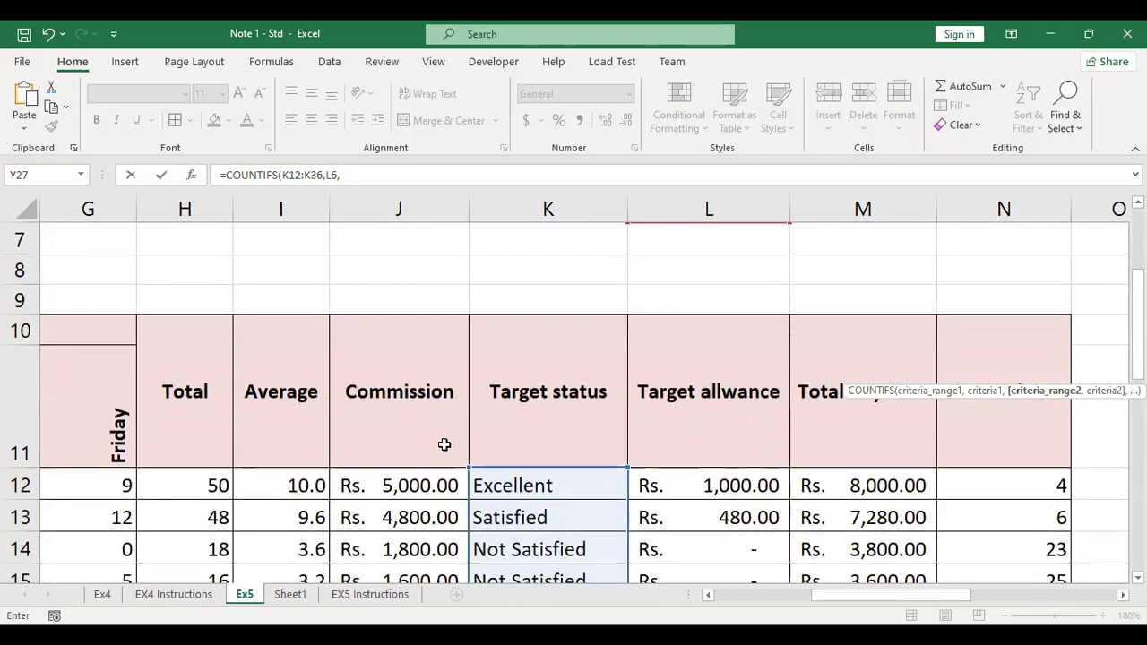
left_click(410, 484)
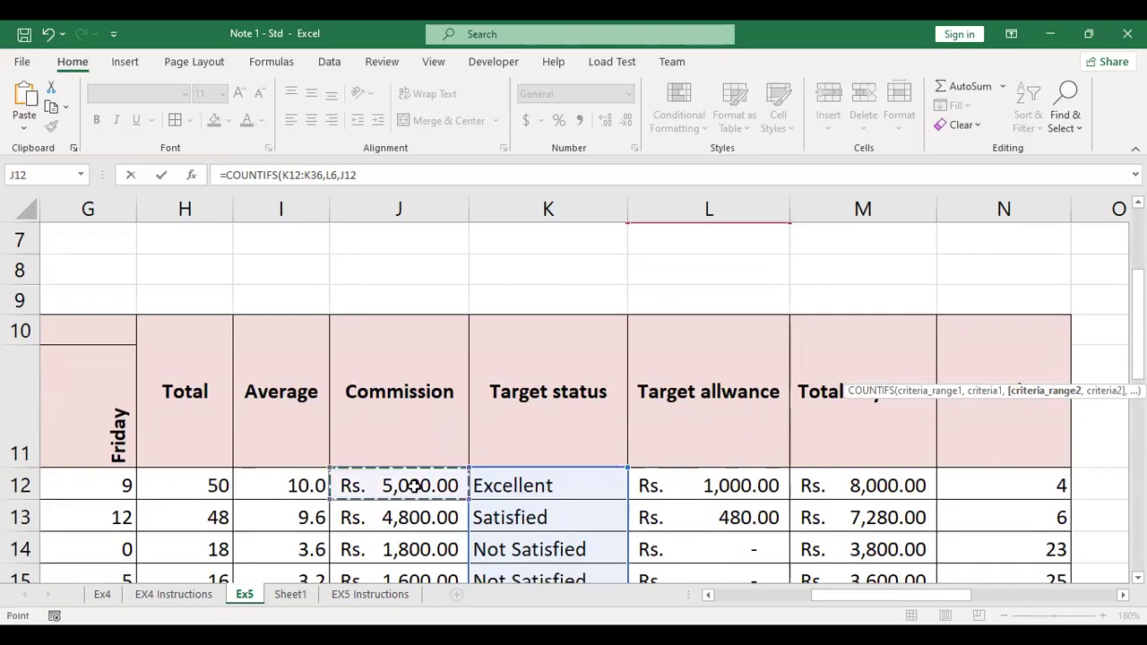
key("ctrl+shift+Down")
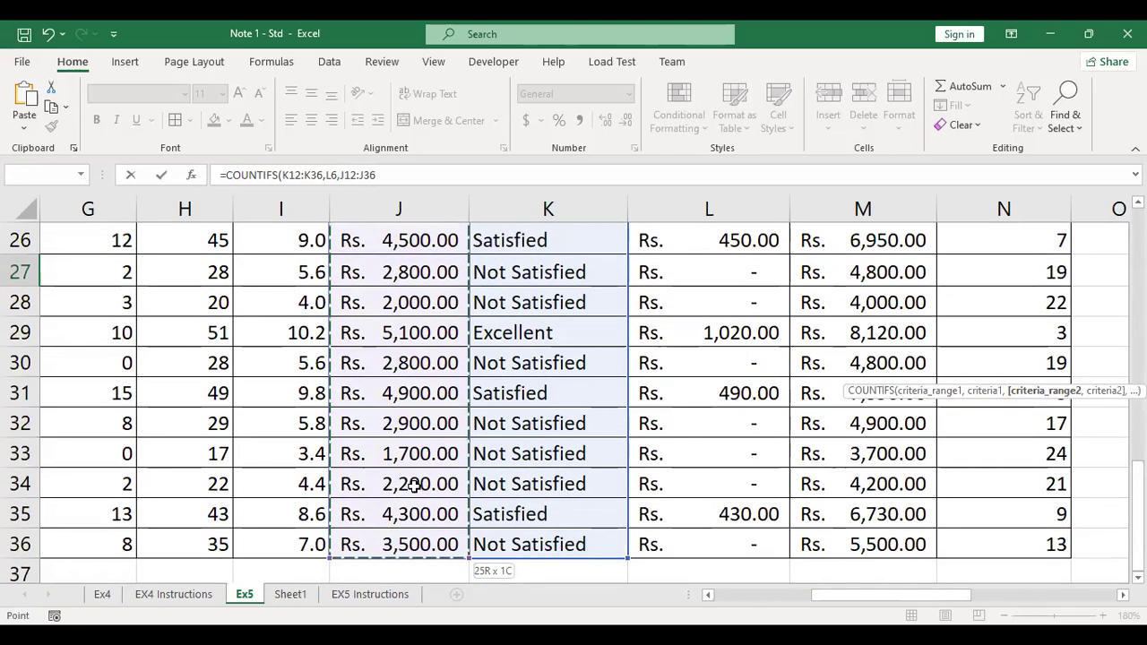
type(",")
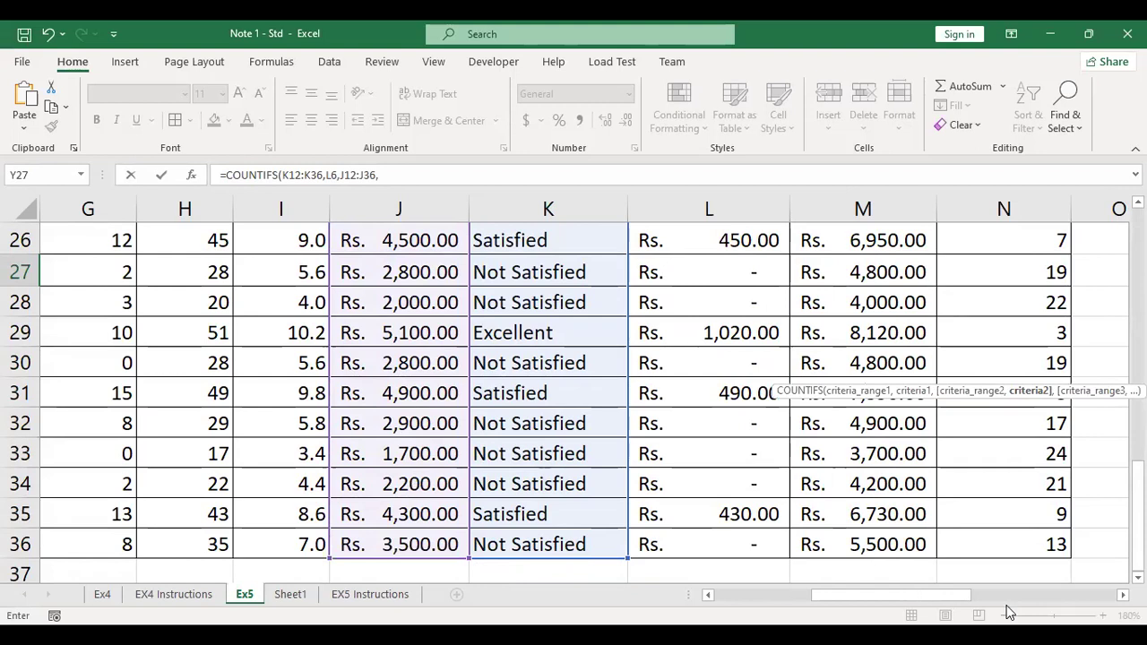
- Finish the Y27 COUNTIFS formula with ">3000" as the second criterion and enter it
scroll(582, 395, "right", 6)
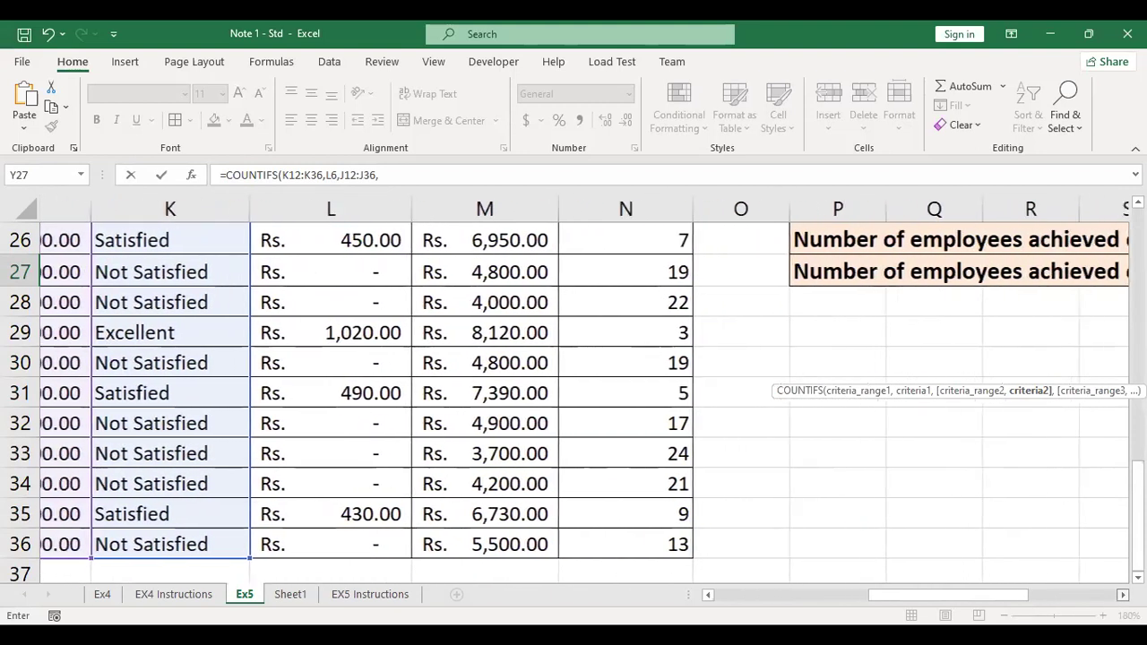
scroll(582, 395, "right", 4)
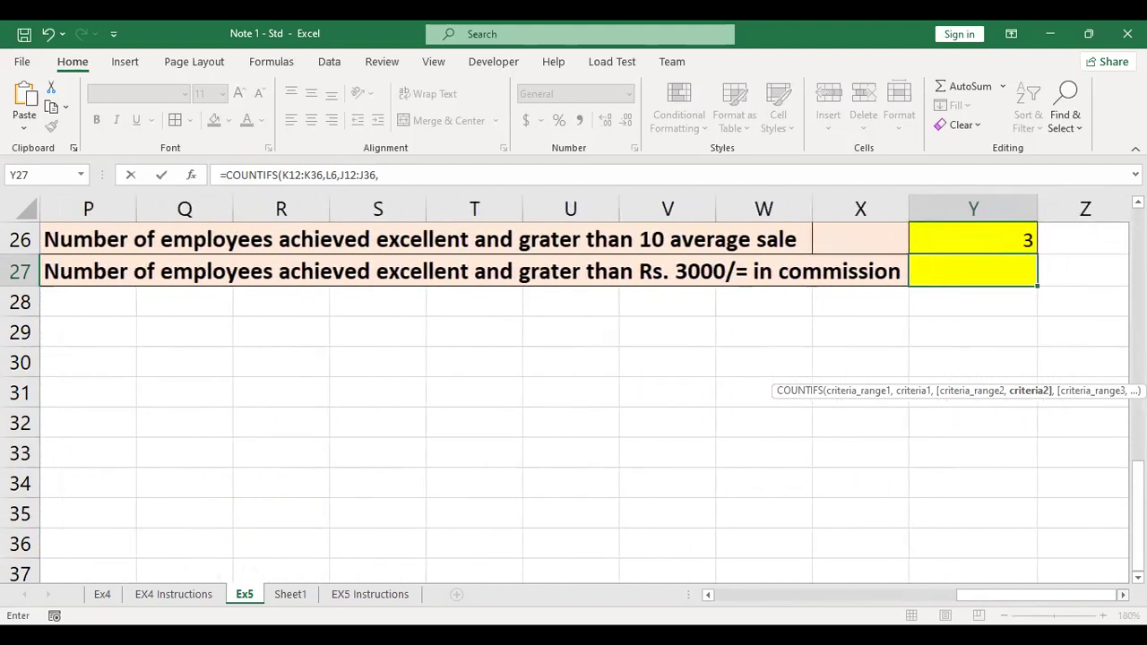
scroll(949, 435, "right", 3)
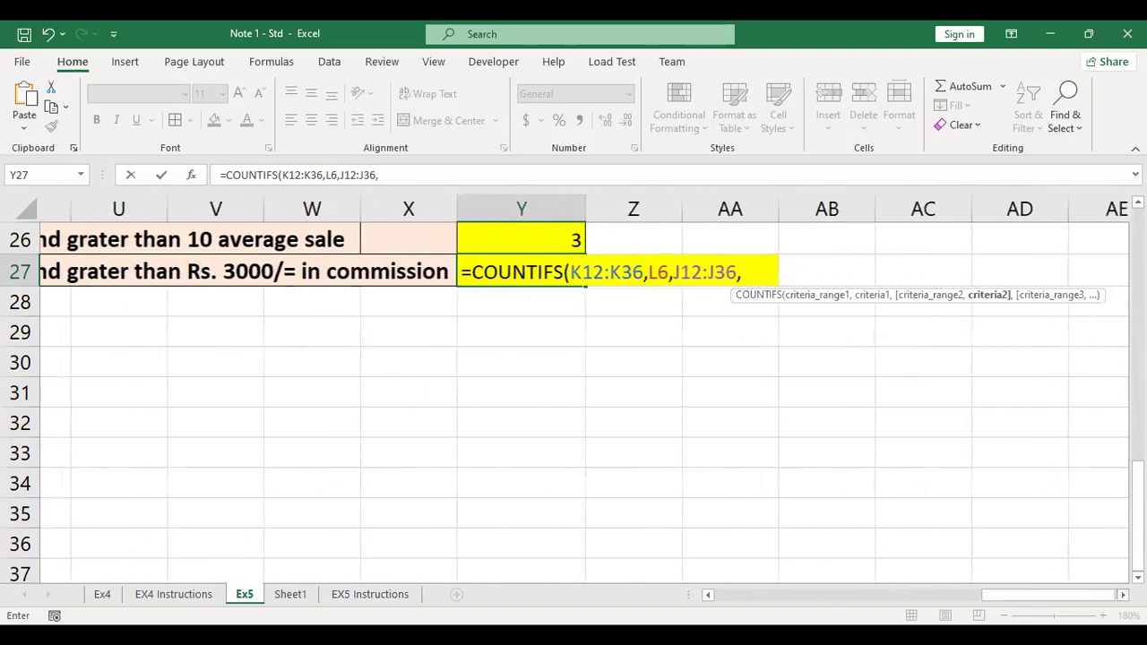
left_click(714, 273)
type("\"")
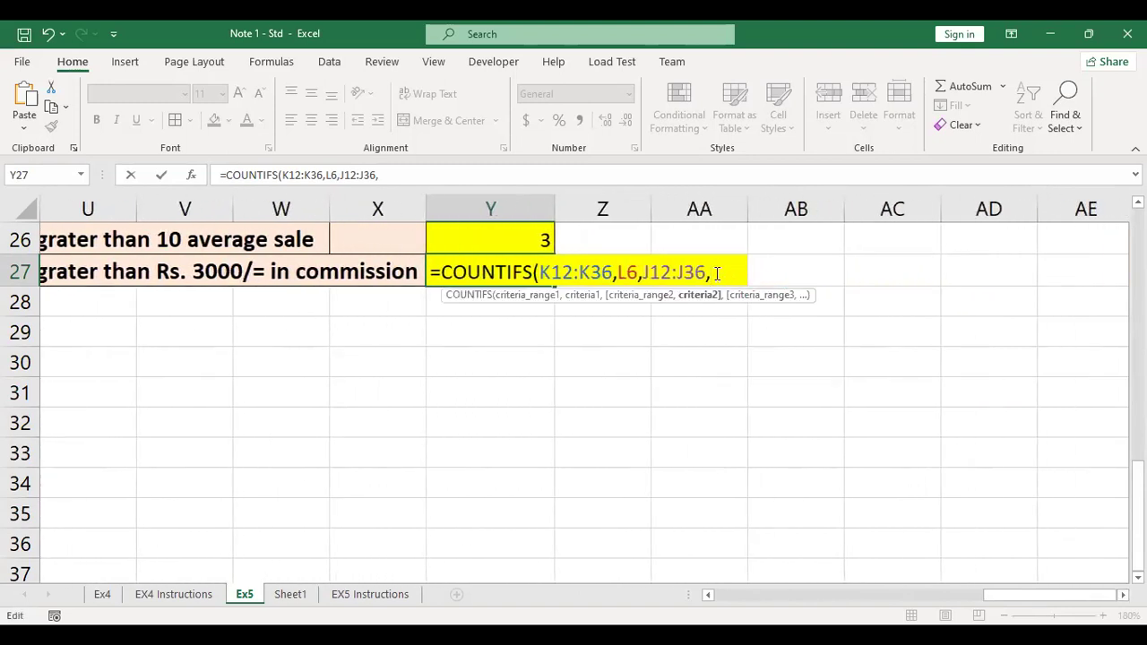
type(">3000")
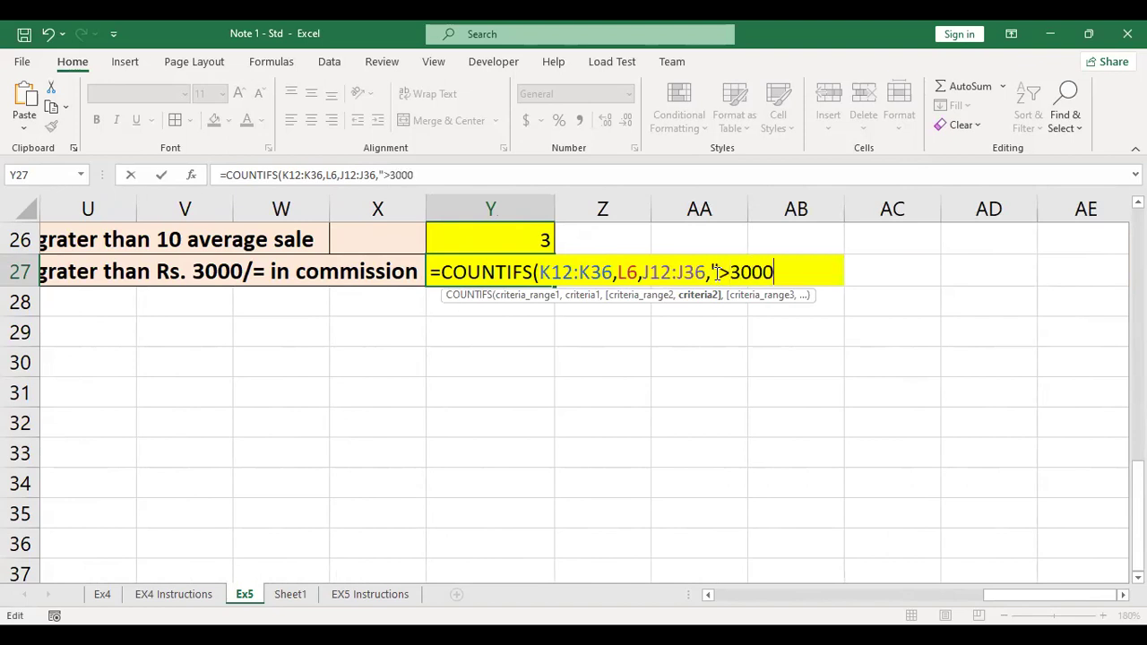
type("\")")
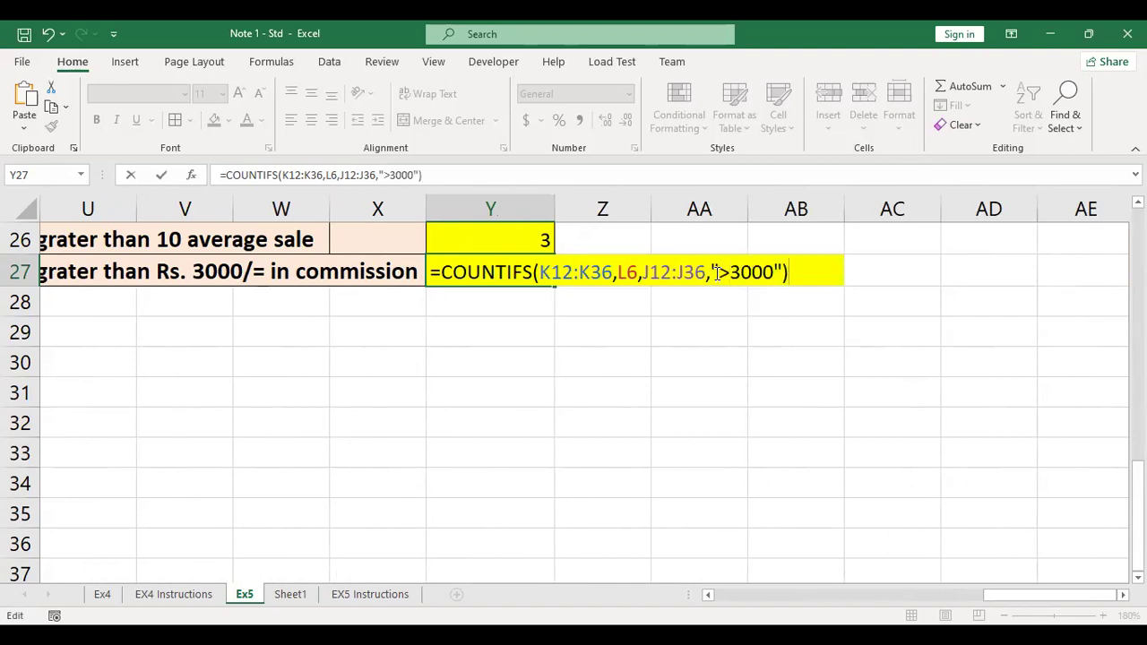
key("Return")
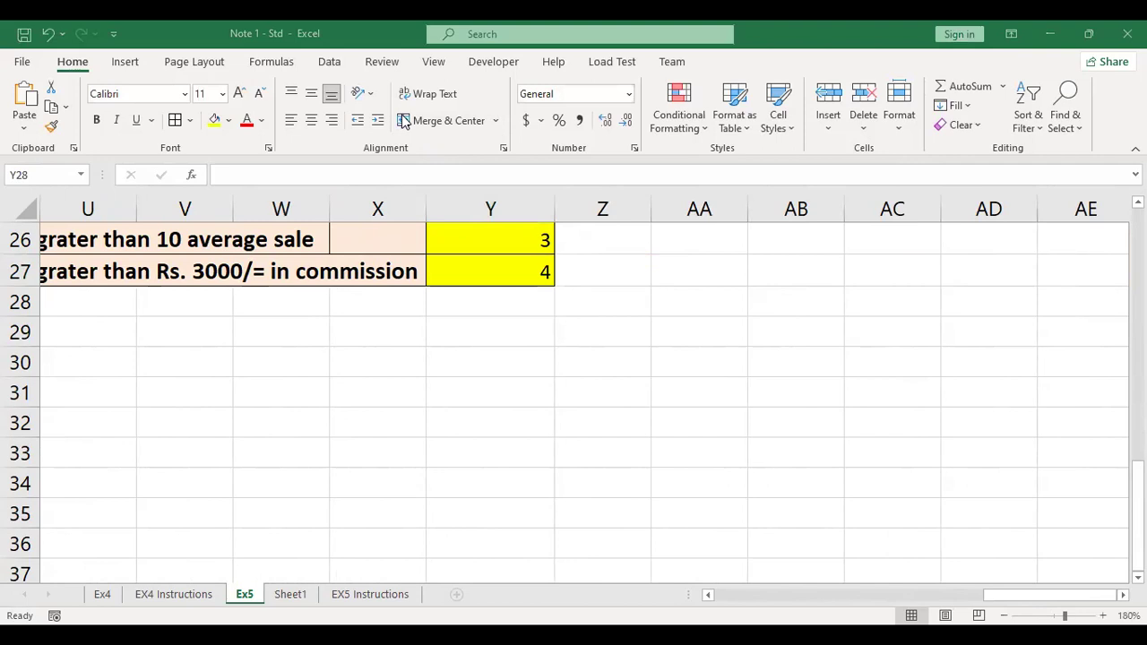
- Review the criteria ranges and conditions of the COUNTIFS formula in Y27, leaving it as entered
left_click(530, 261)
double_click(533, 265)
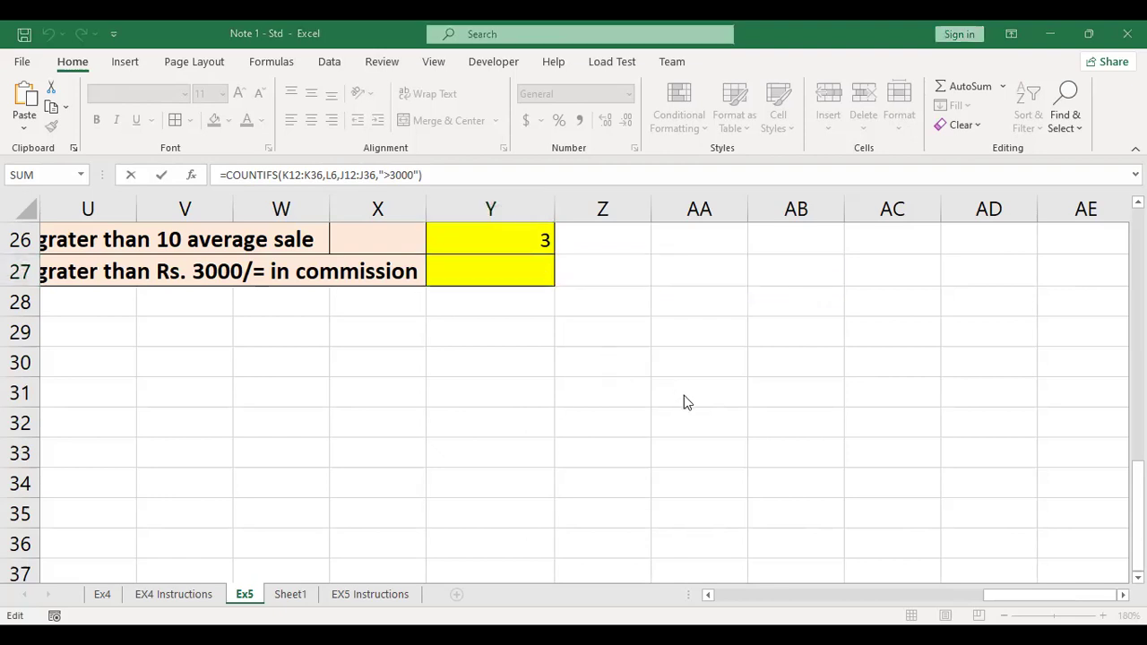
scroll(684, 395, "up", 4)
scroll(684, 391, "down", 2)
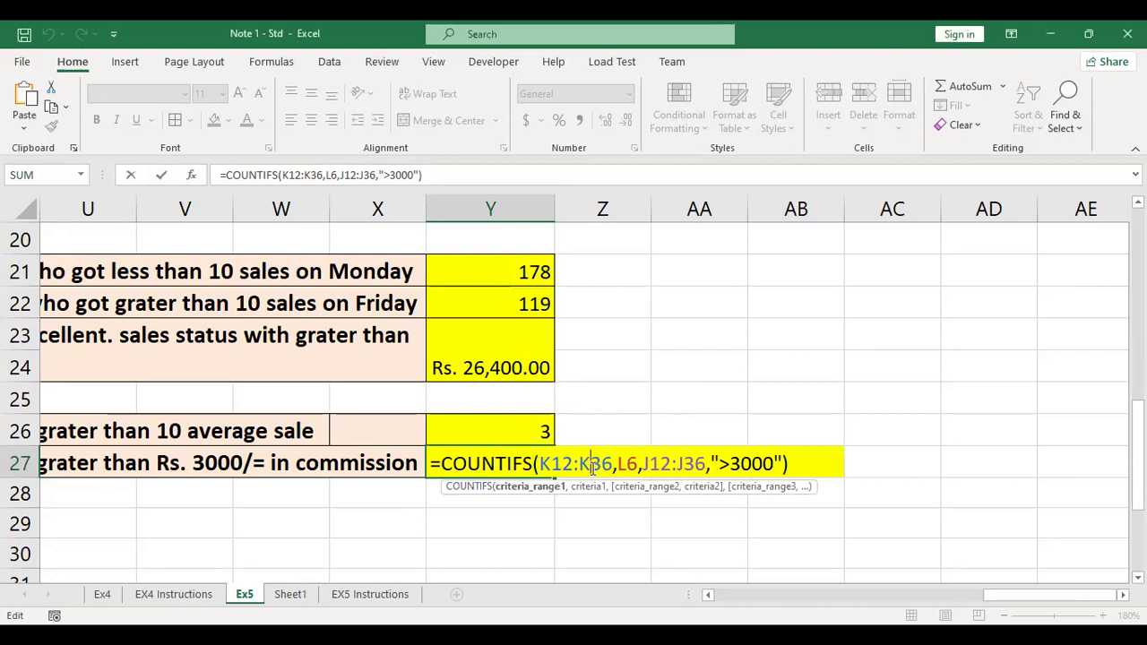
key("Return")
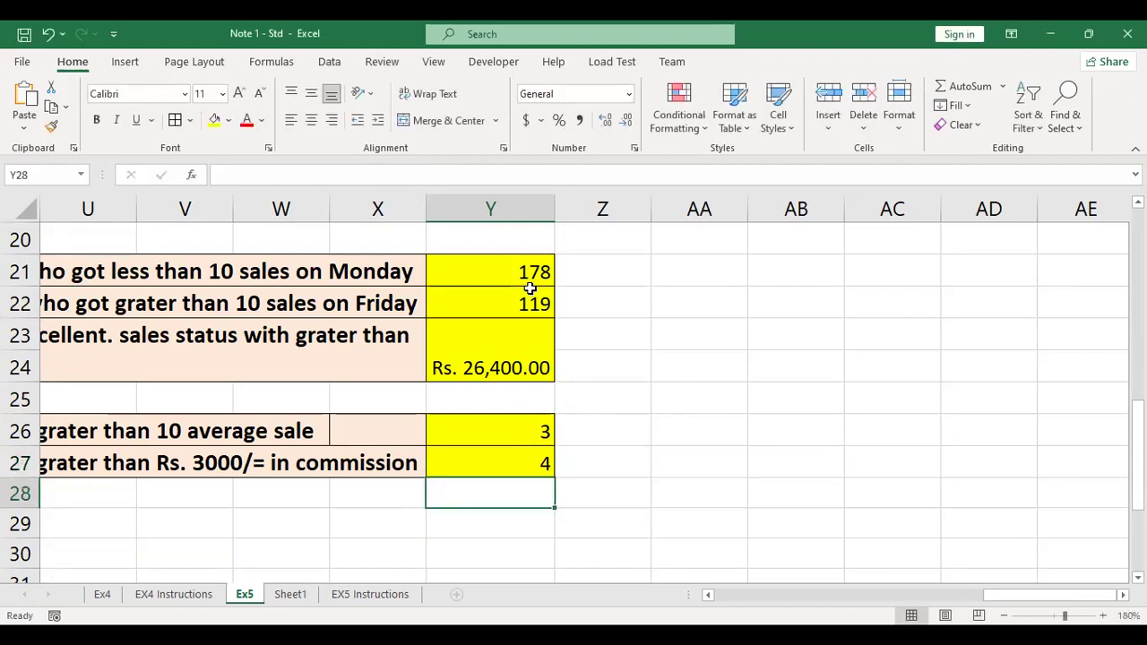